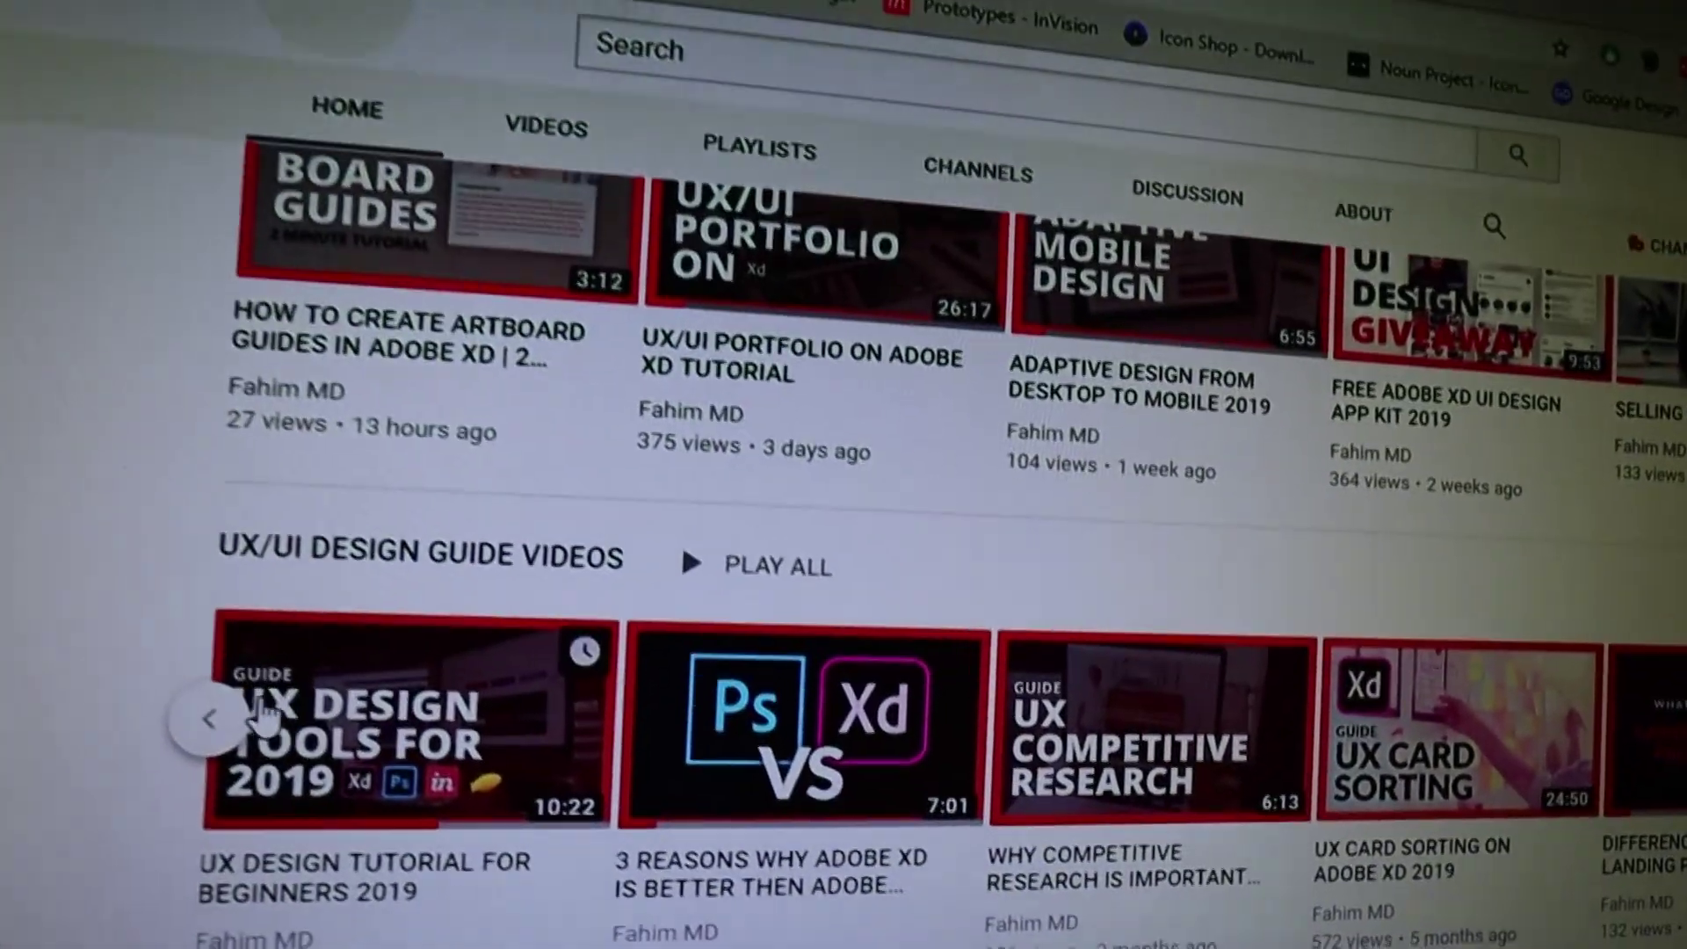
pyautogui.click(209, 718)
pyautogui.click(209, 718)
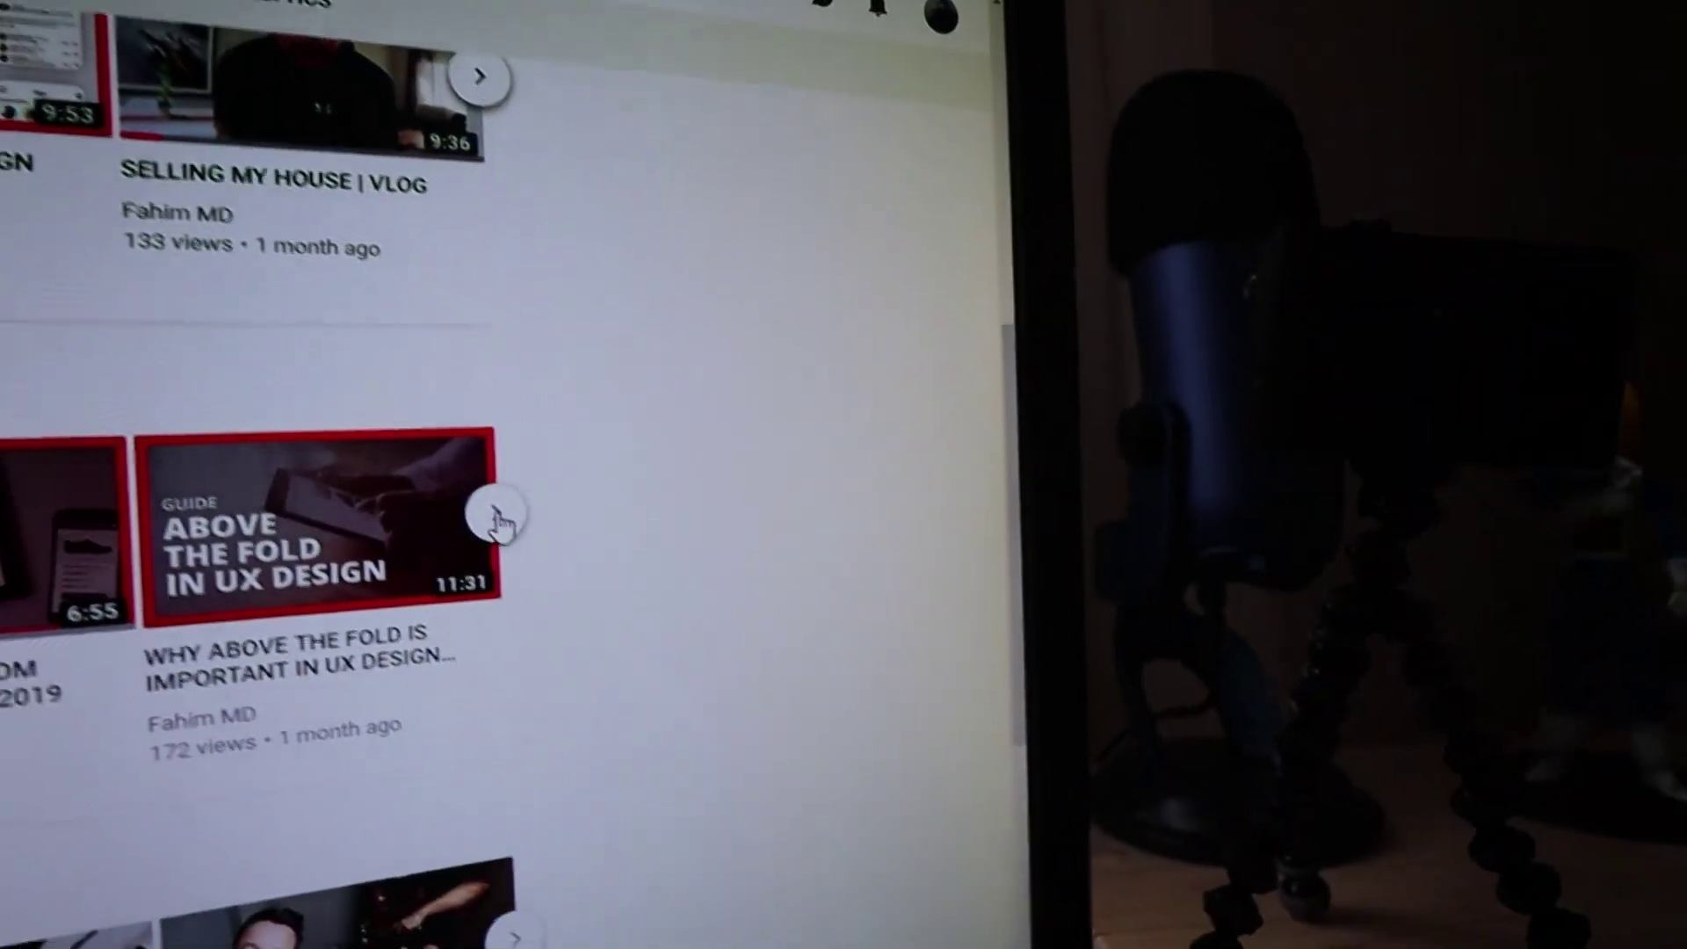
pyautogui.click(470, 528)
pyautogui.click(470, 528)
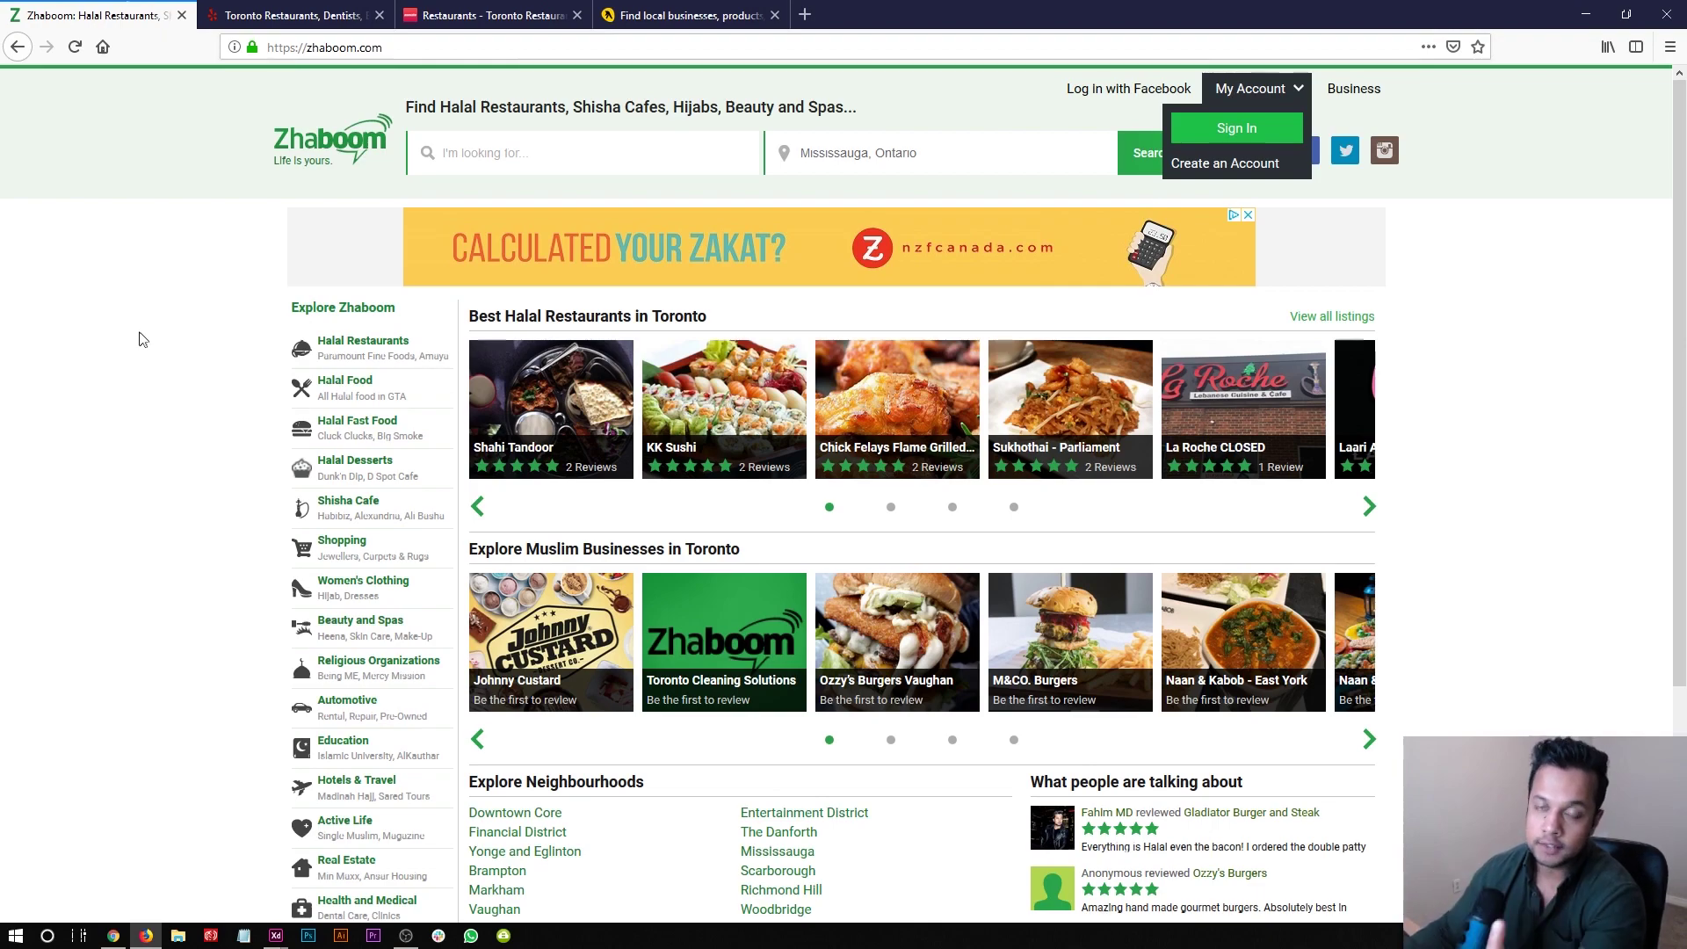
# - Examine the Zhaboom home page header, covering the tagline, the search and location fields, and the login and account links
pyautogui.scroll(-4, 166, 369)
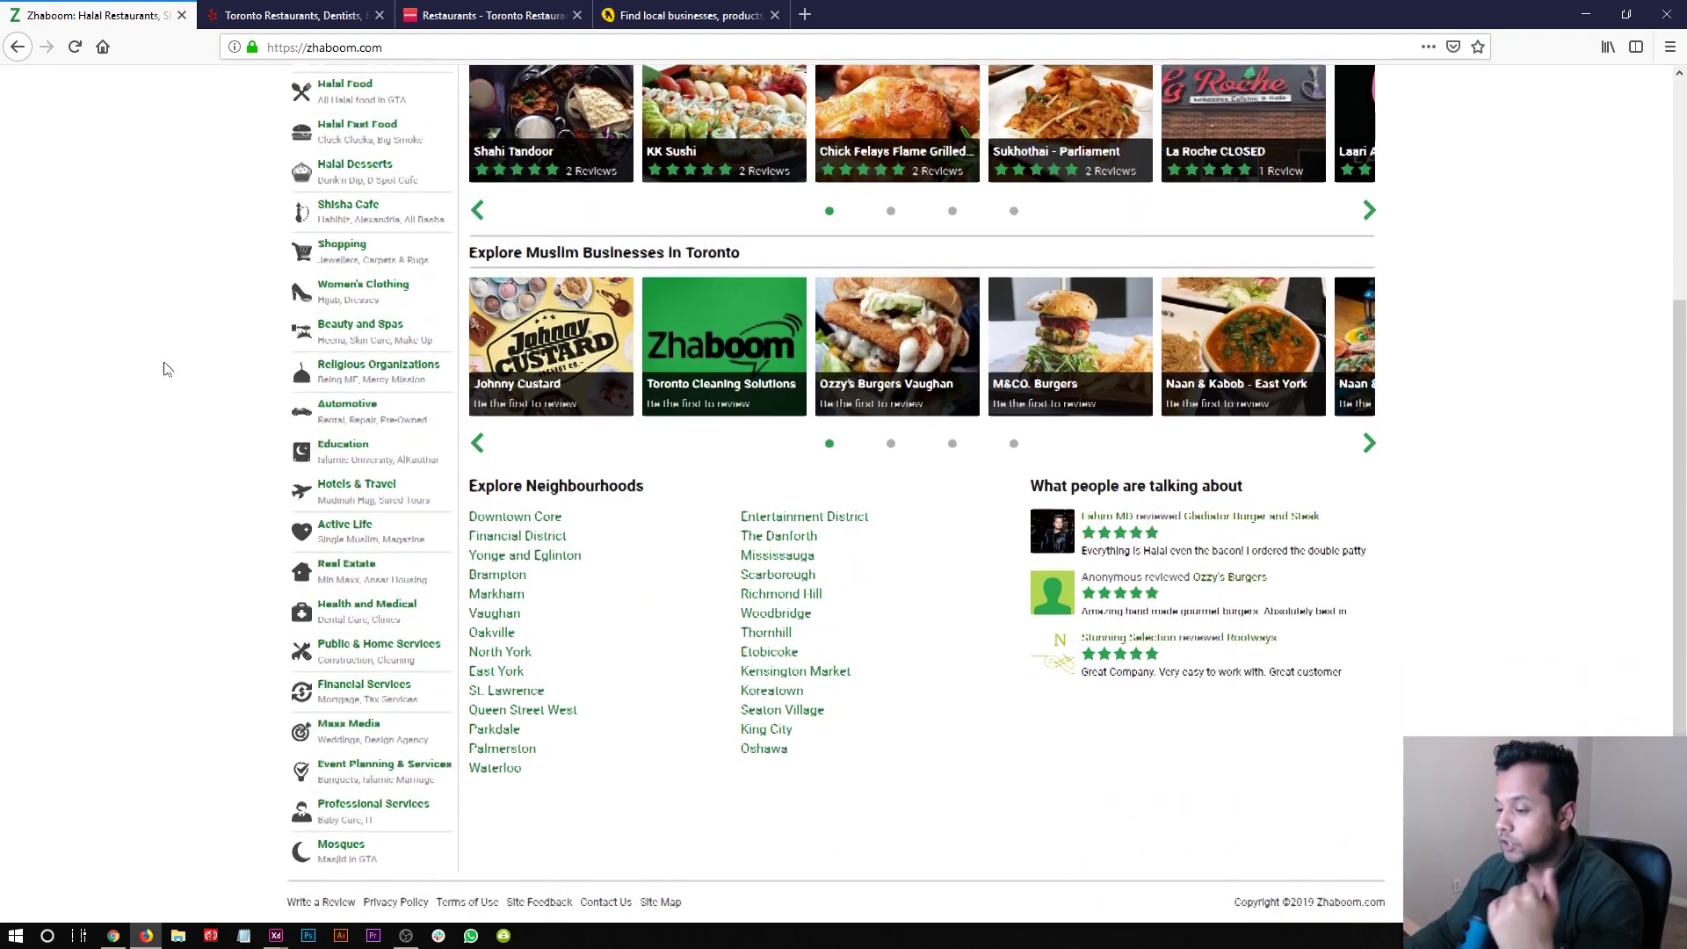
pyautogui.scroll(4, 167, 363)
pyautogui.click(595, 147)
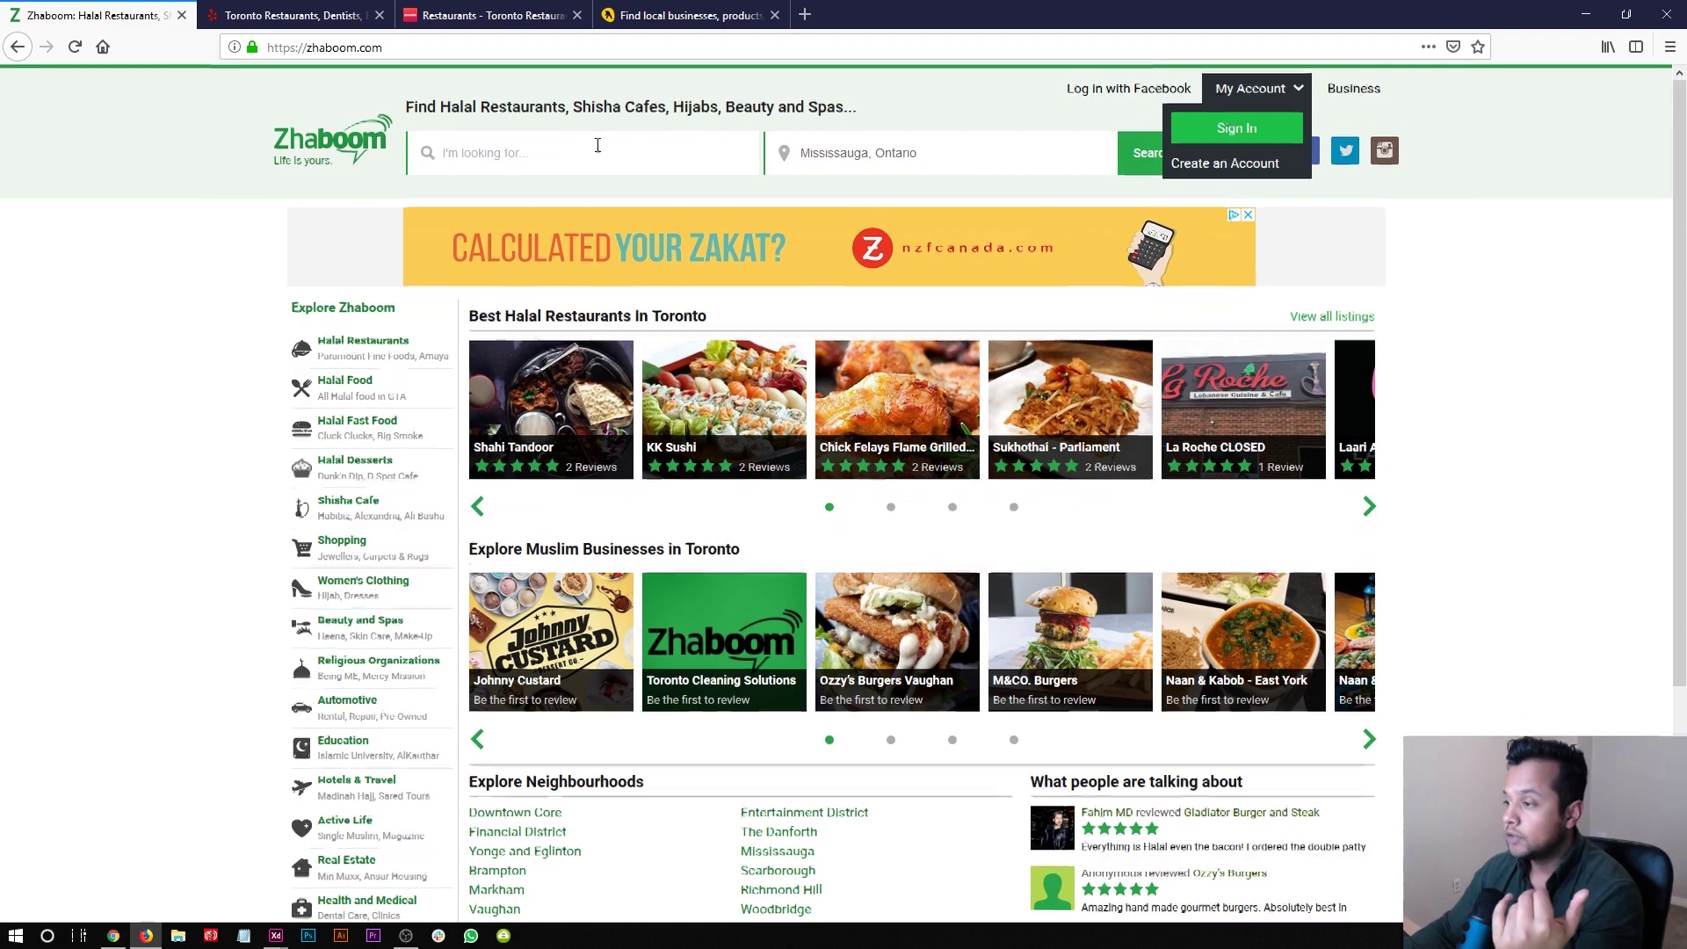
pyautogui.click(881, 151)
pyautogui.click(867, 109)
pyautogui.tripleClick(502, 109)
pyautogui.tripleClick(503, 109)
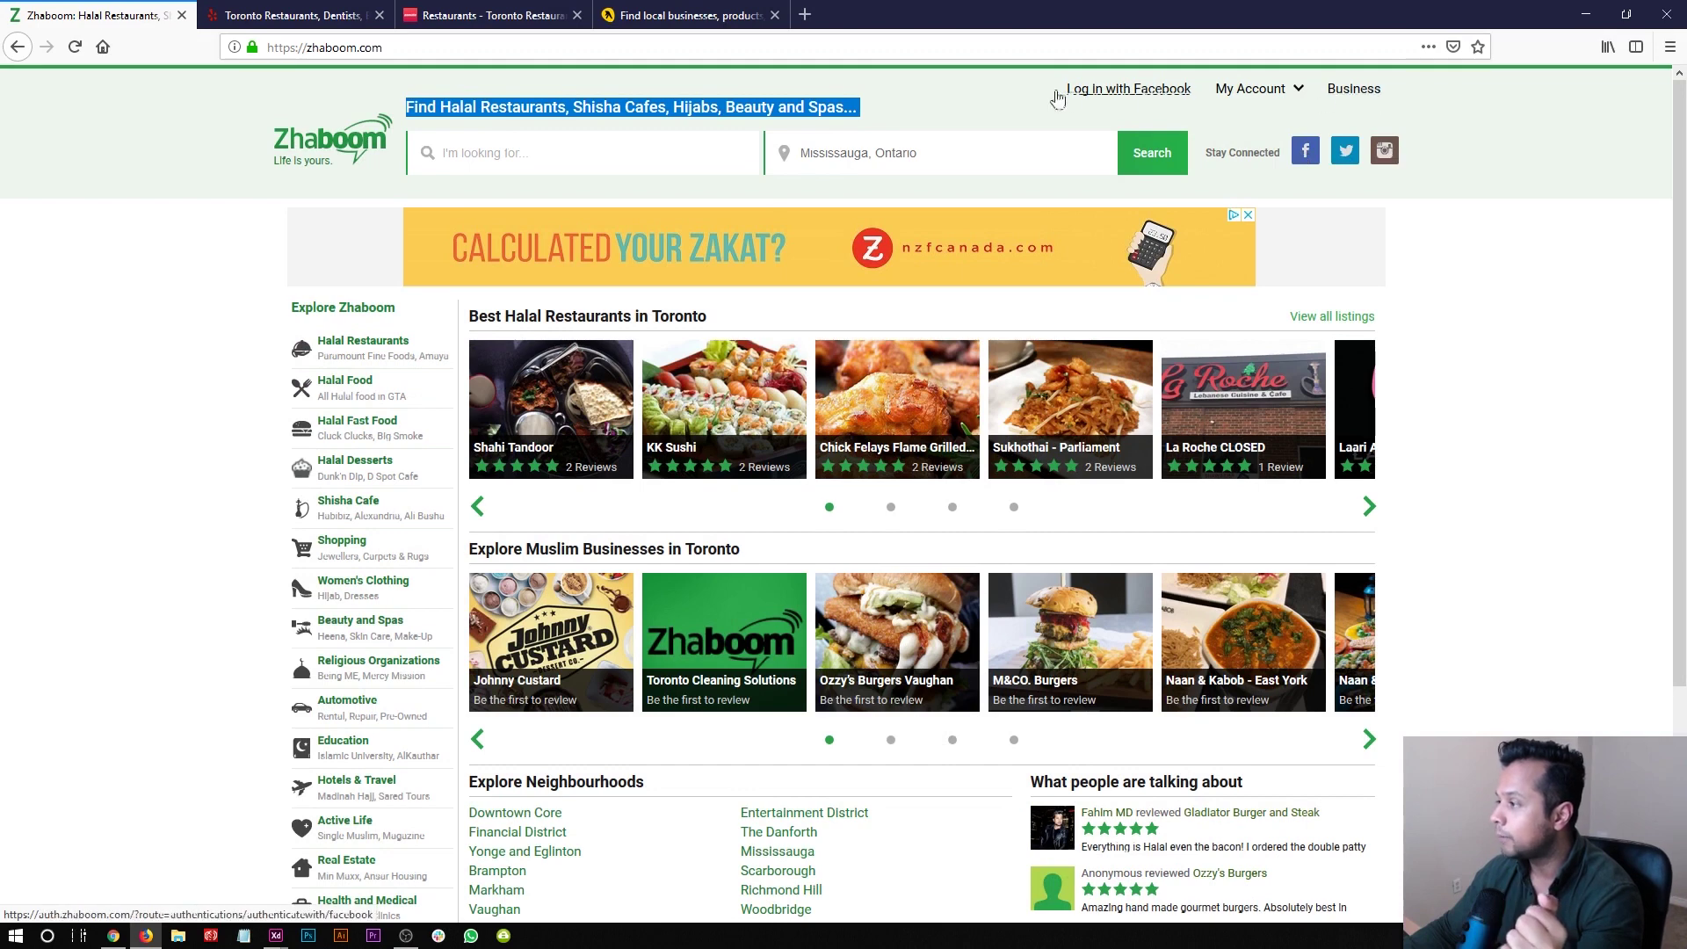
pyautogui.click(1279, 110)
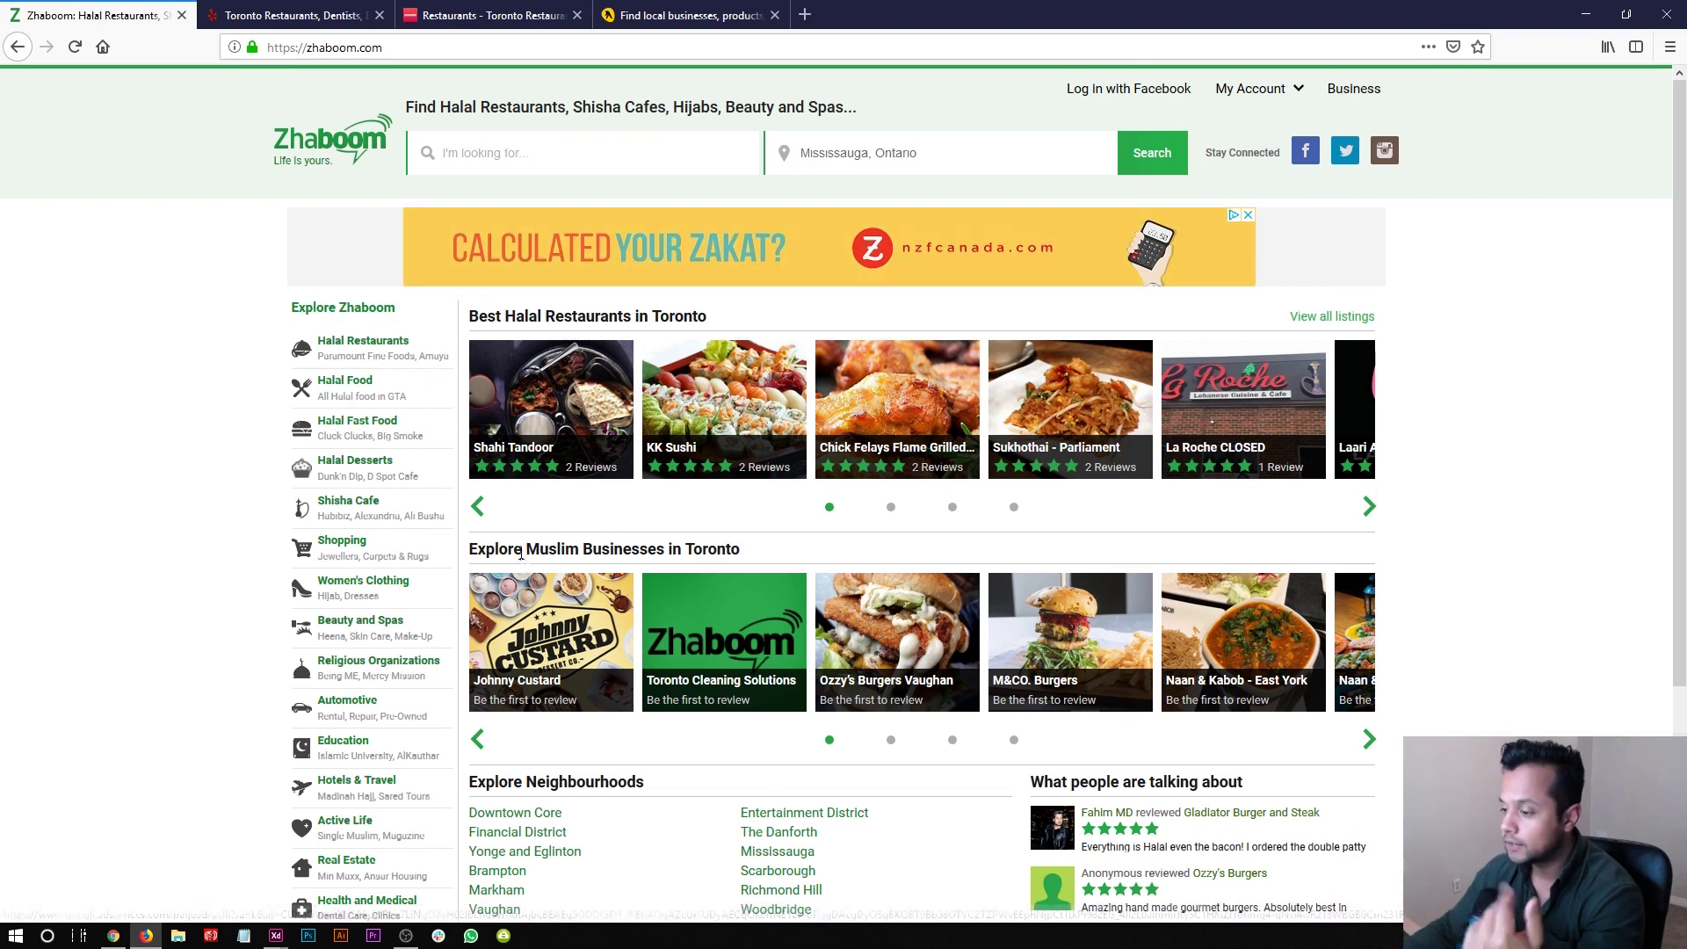
# - Examine the Best Halal Restaurants and Explore Muslim Businesses sections and the Explore Zhaboom category list
pyautogui.tripleClick(509, 549)
pyautogui.click(518, 545)
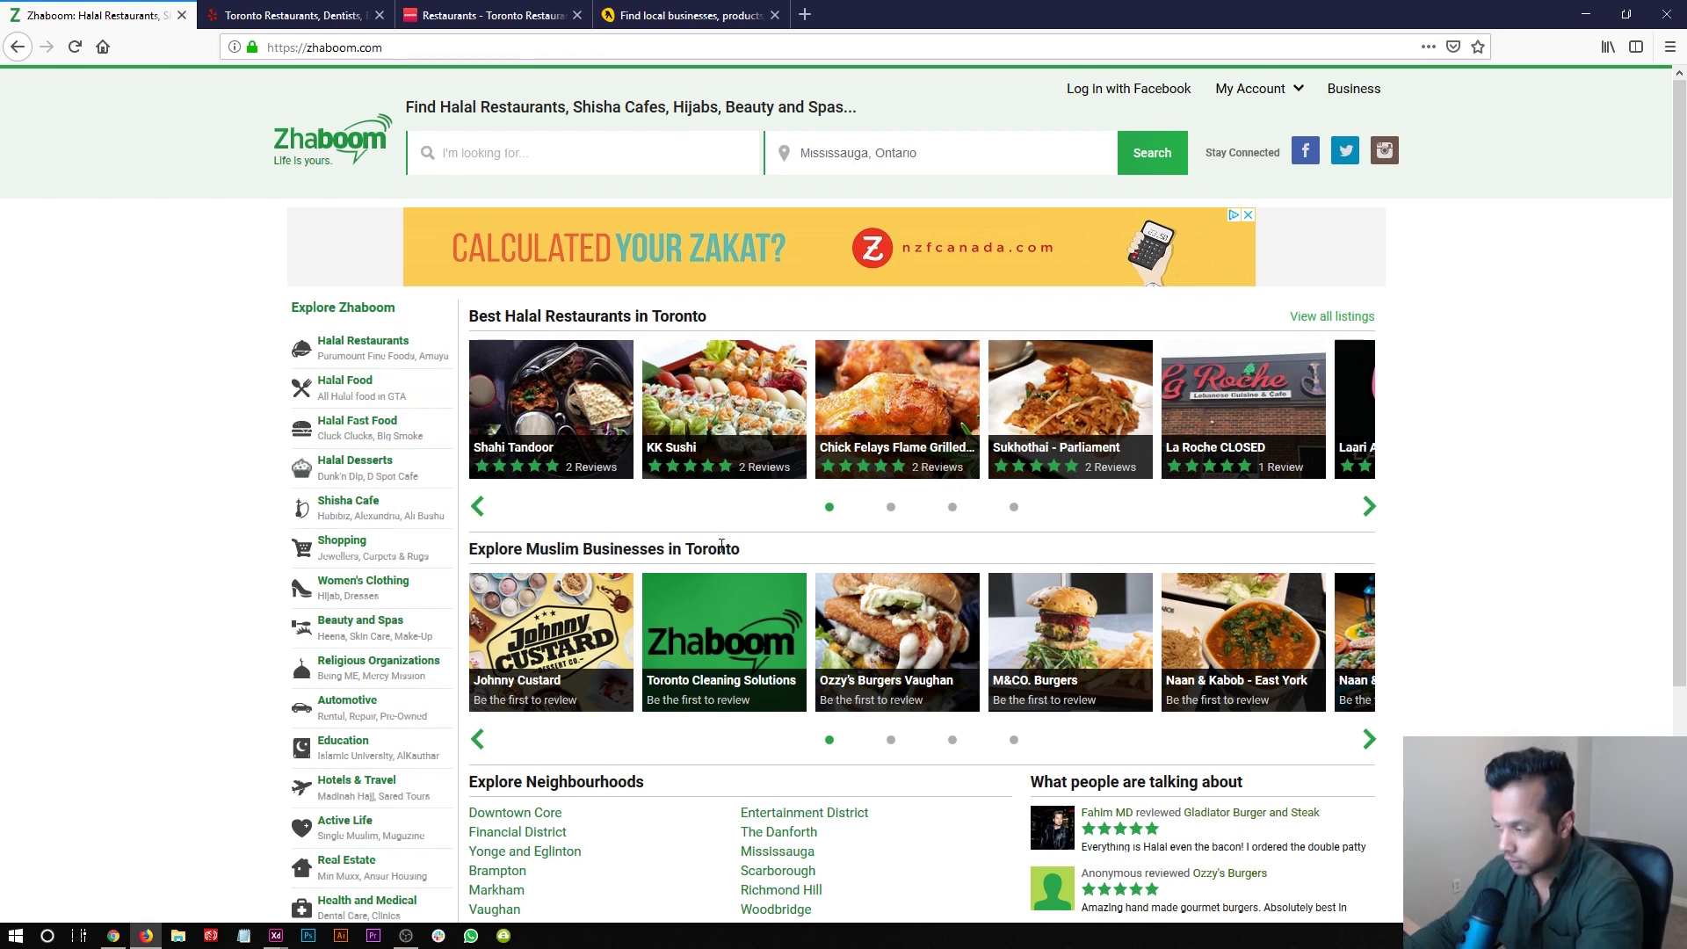
pyautogui.moveTo(489, 320); pyautogui.dragTo(659, 319)
pyautogui.click(659, 318)
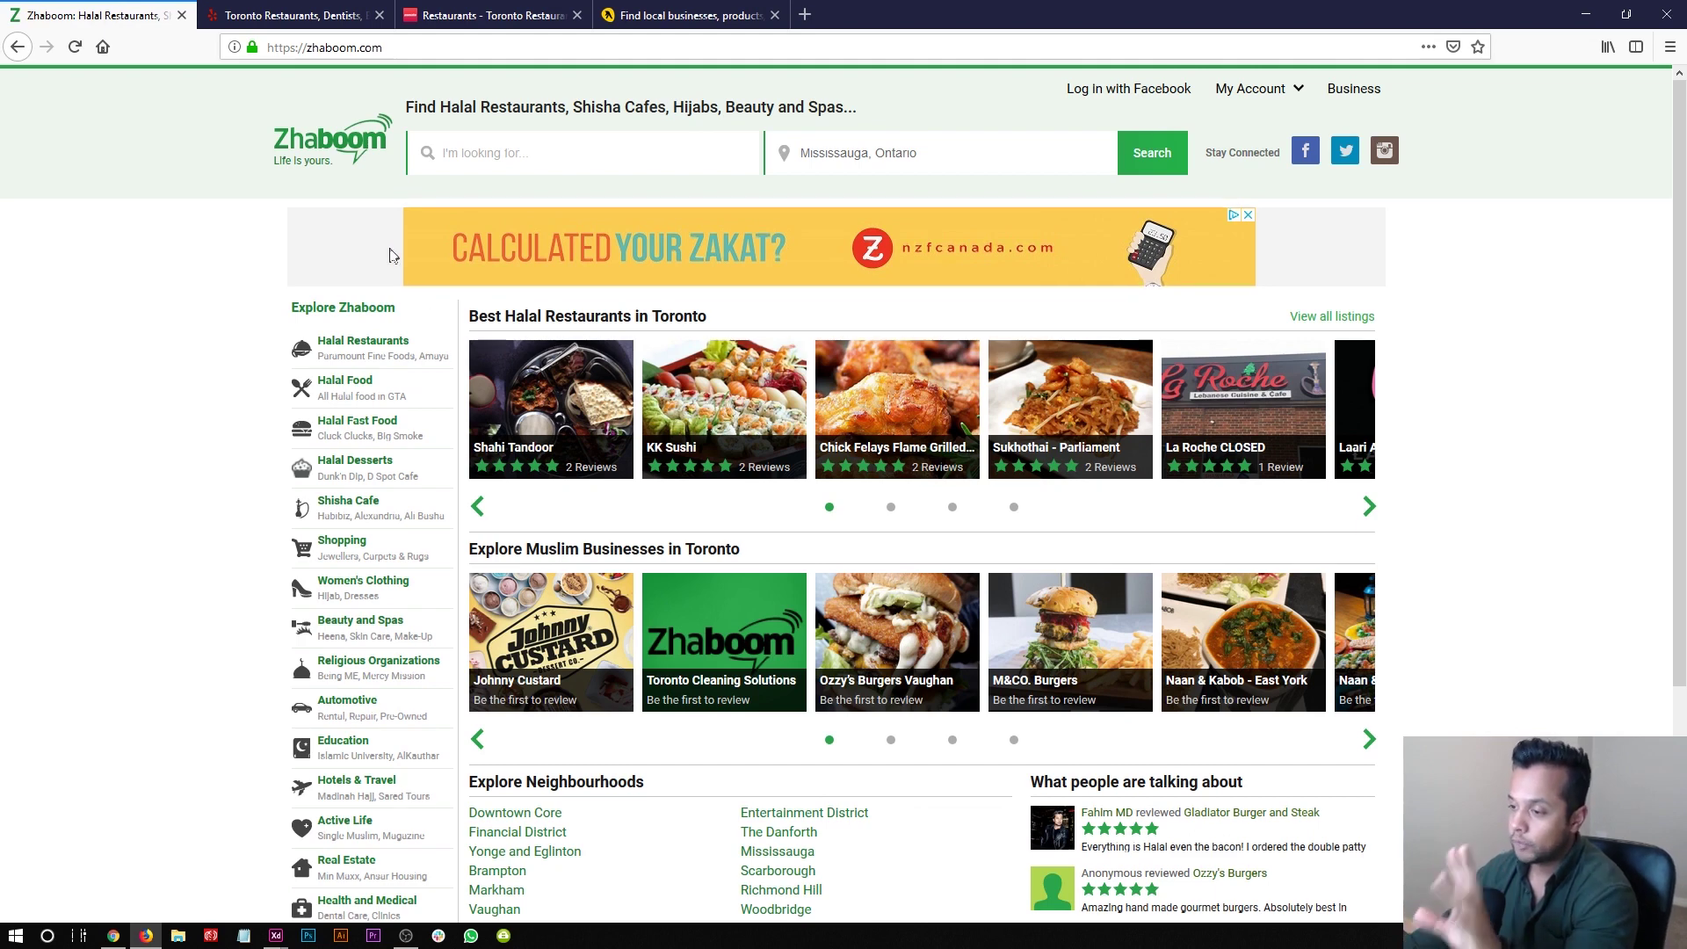
pyautogui.tripleClick(324, 302)
pyautogui.click(197, 381)
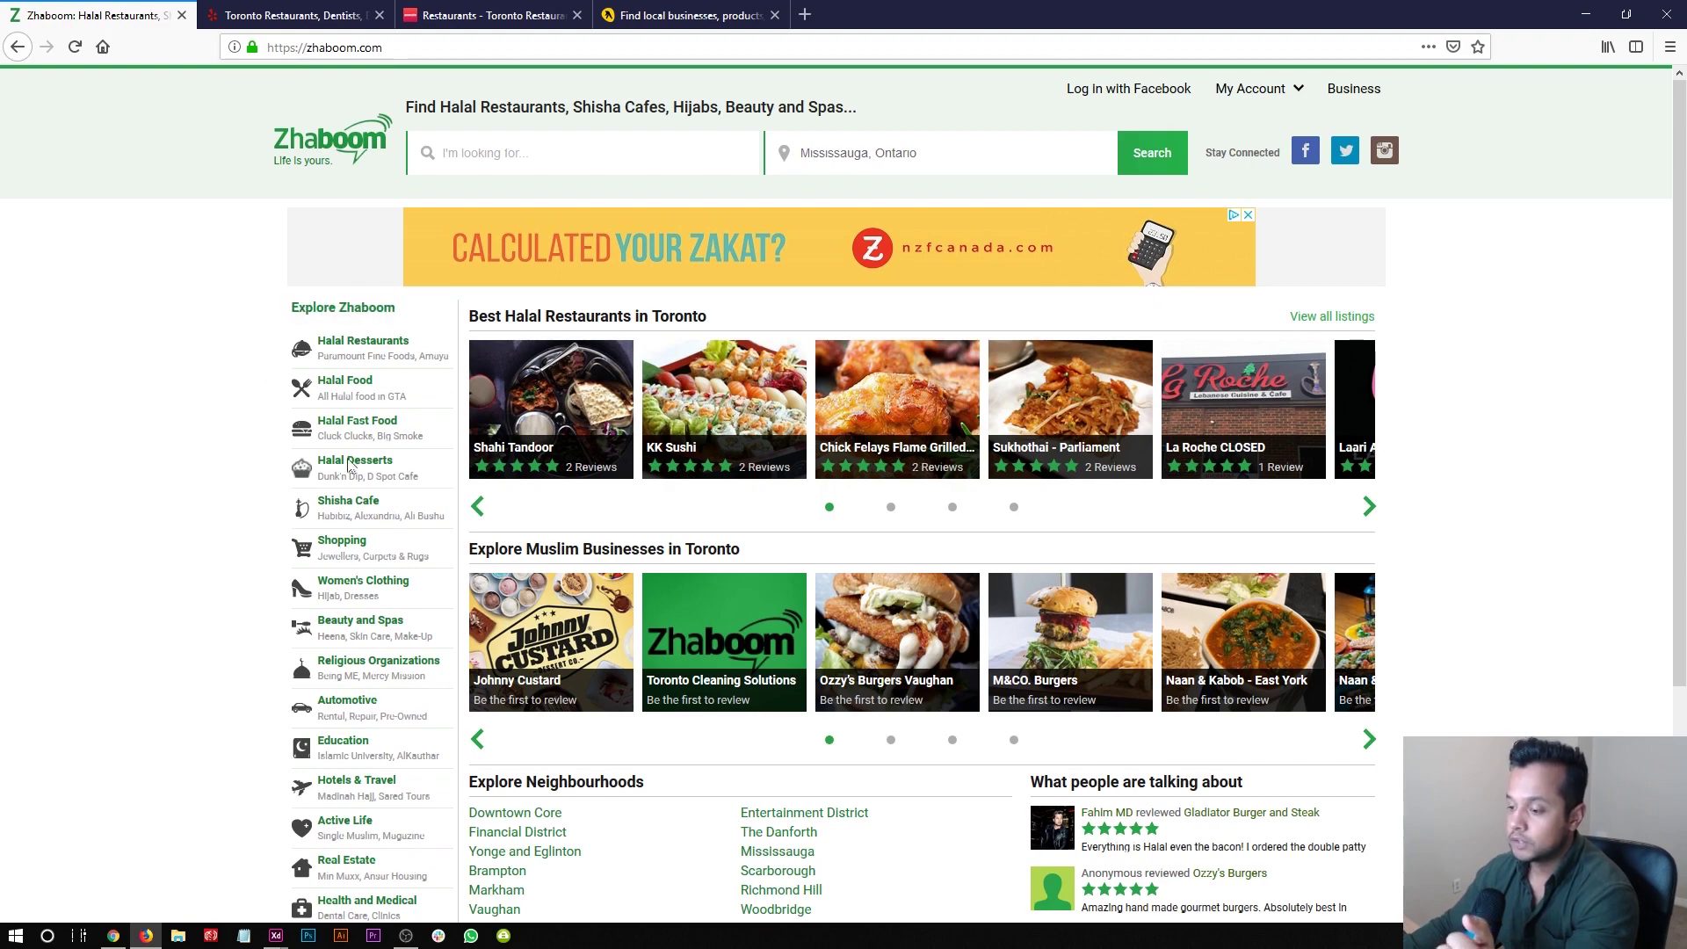
pyautogui.scroll(-3, 347, 562)
pyautogui.scroll(3, 347, 562)
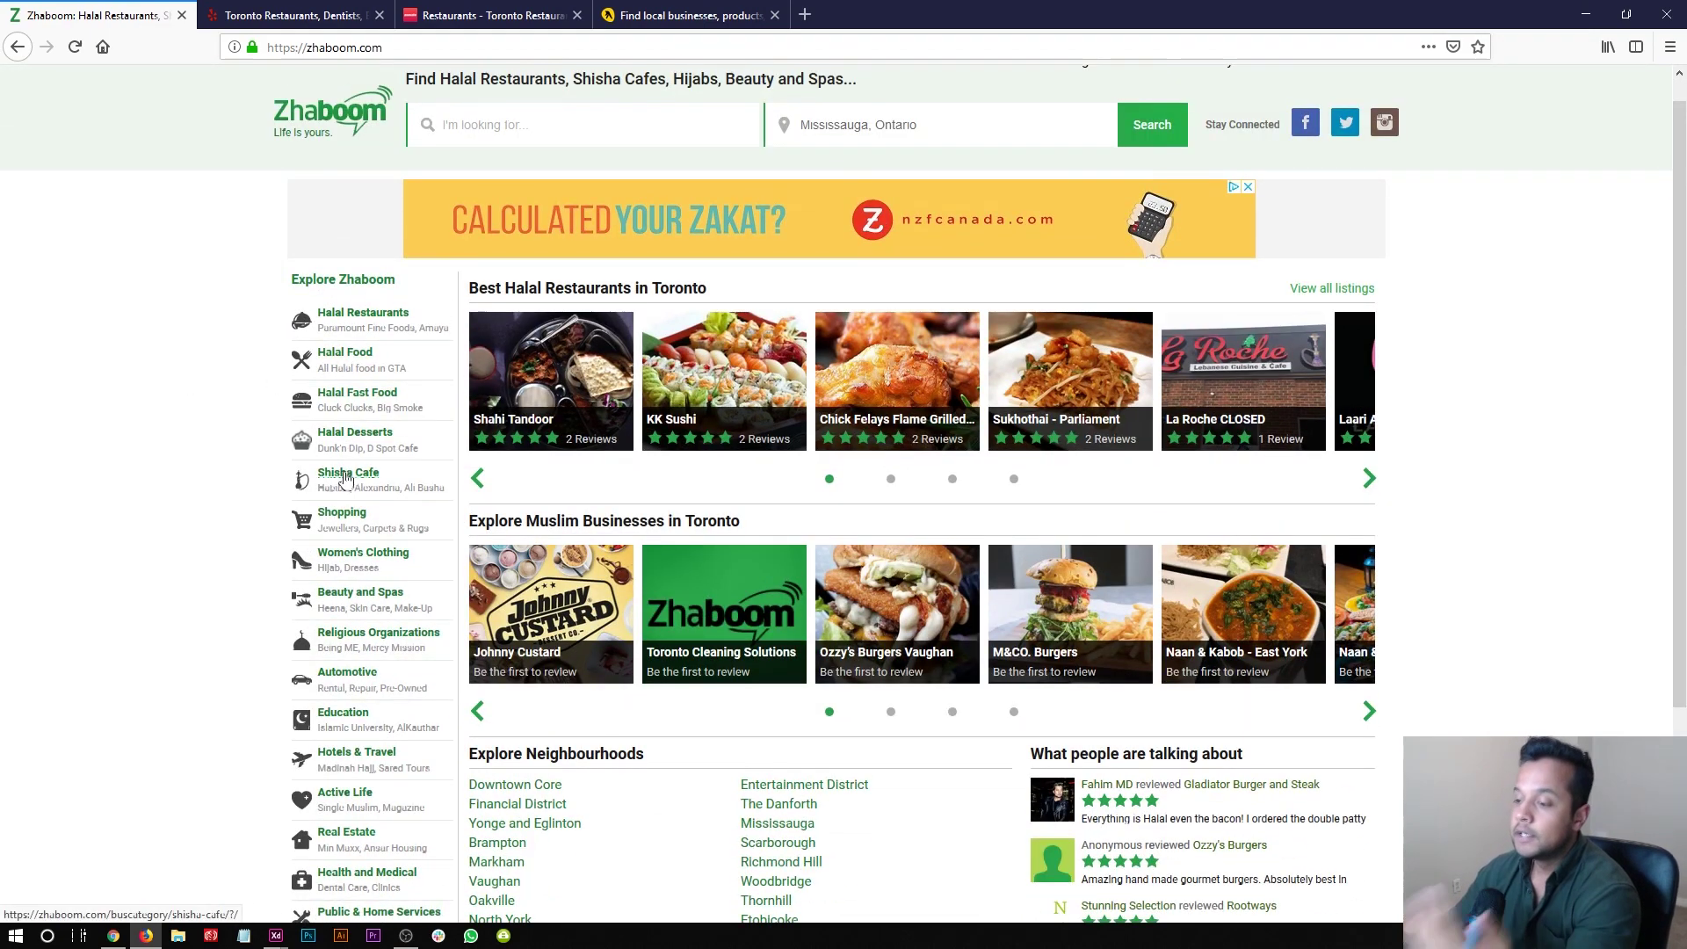
# - Examine the Explore Neighbourhoods and What people are talking about sections of the Zhaboom home page
pyautogui.scroll(-3, 379, 784)
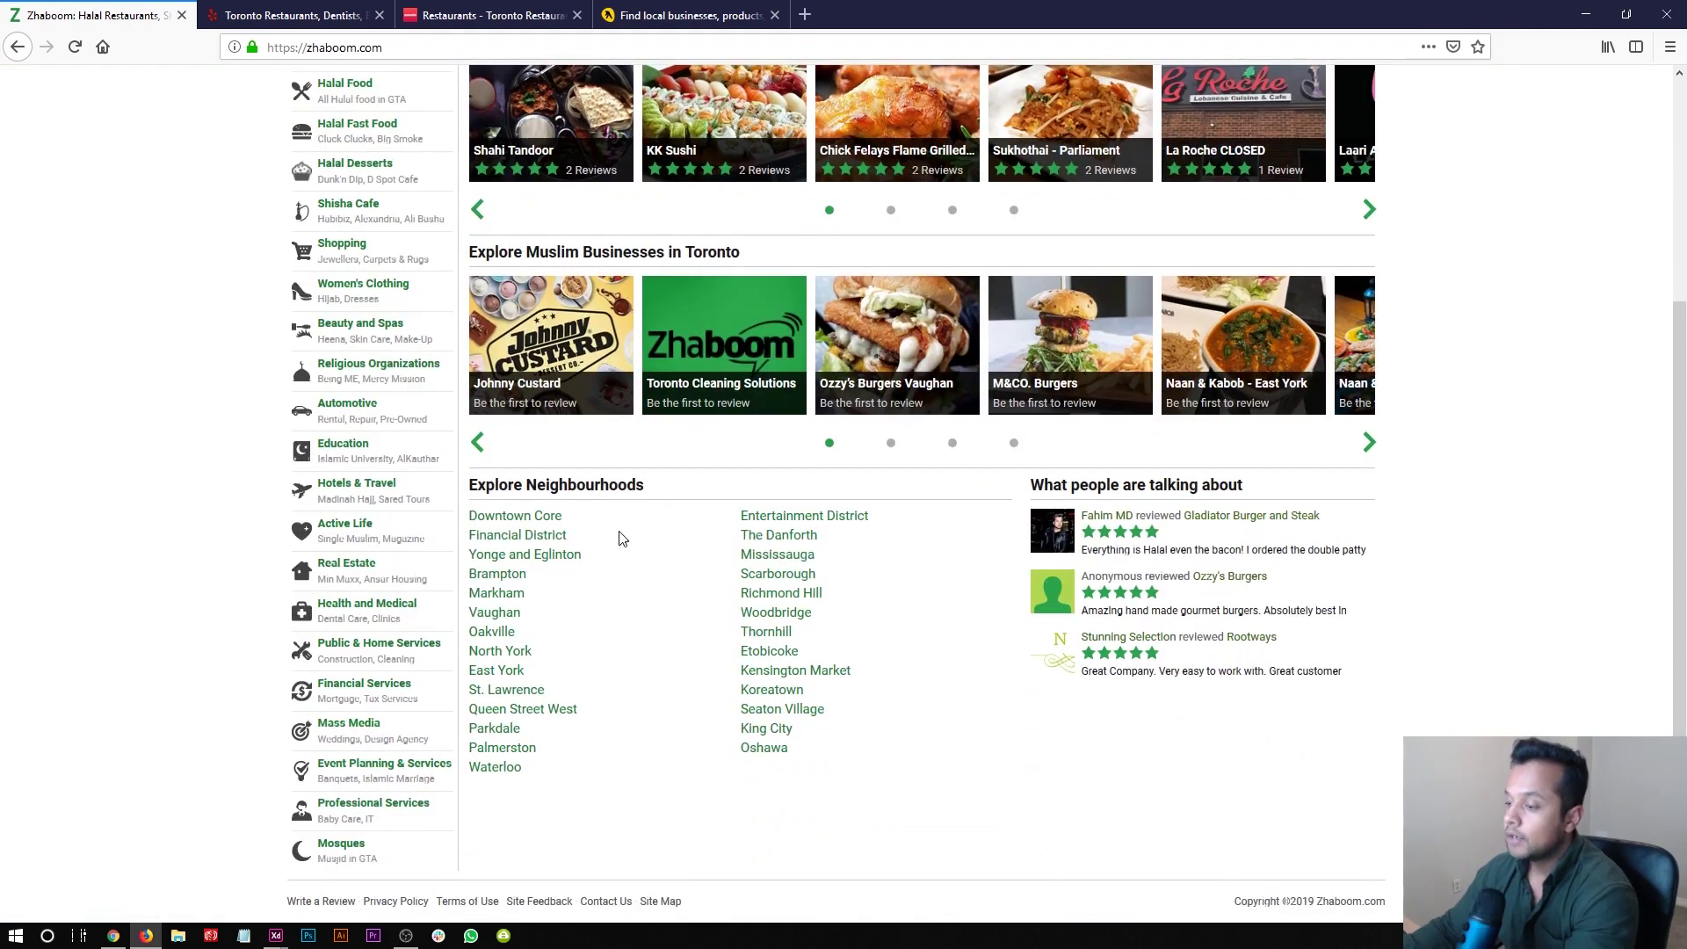
pyautogui.moveTo(493, 481); pyautogui.dragTo(606, 488)
pyautogui.click(540, 505)
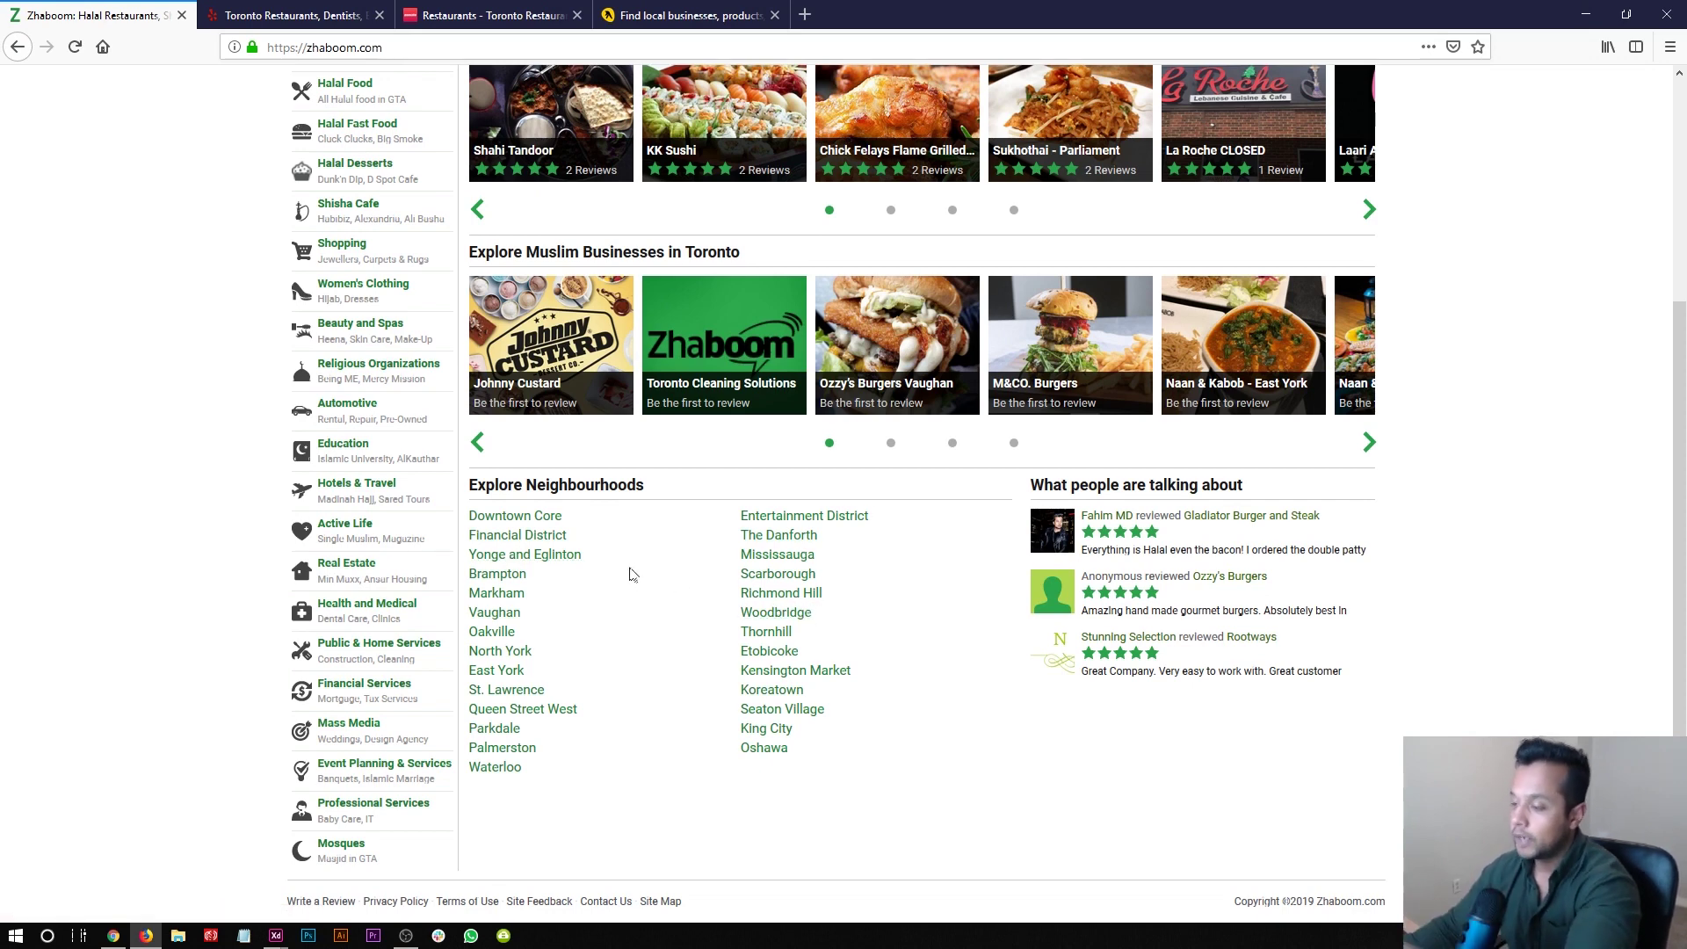
pyautogui.tripleClick(1129, 485)
pyautogui.click(1039, 784)
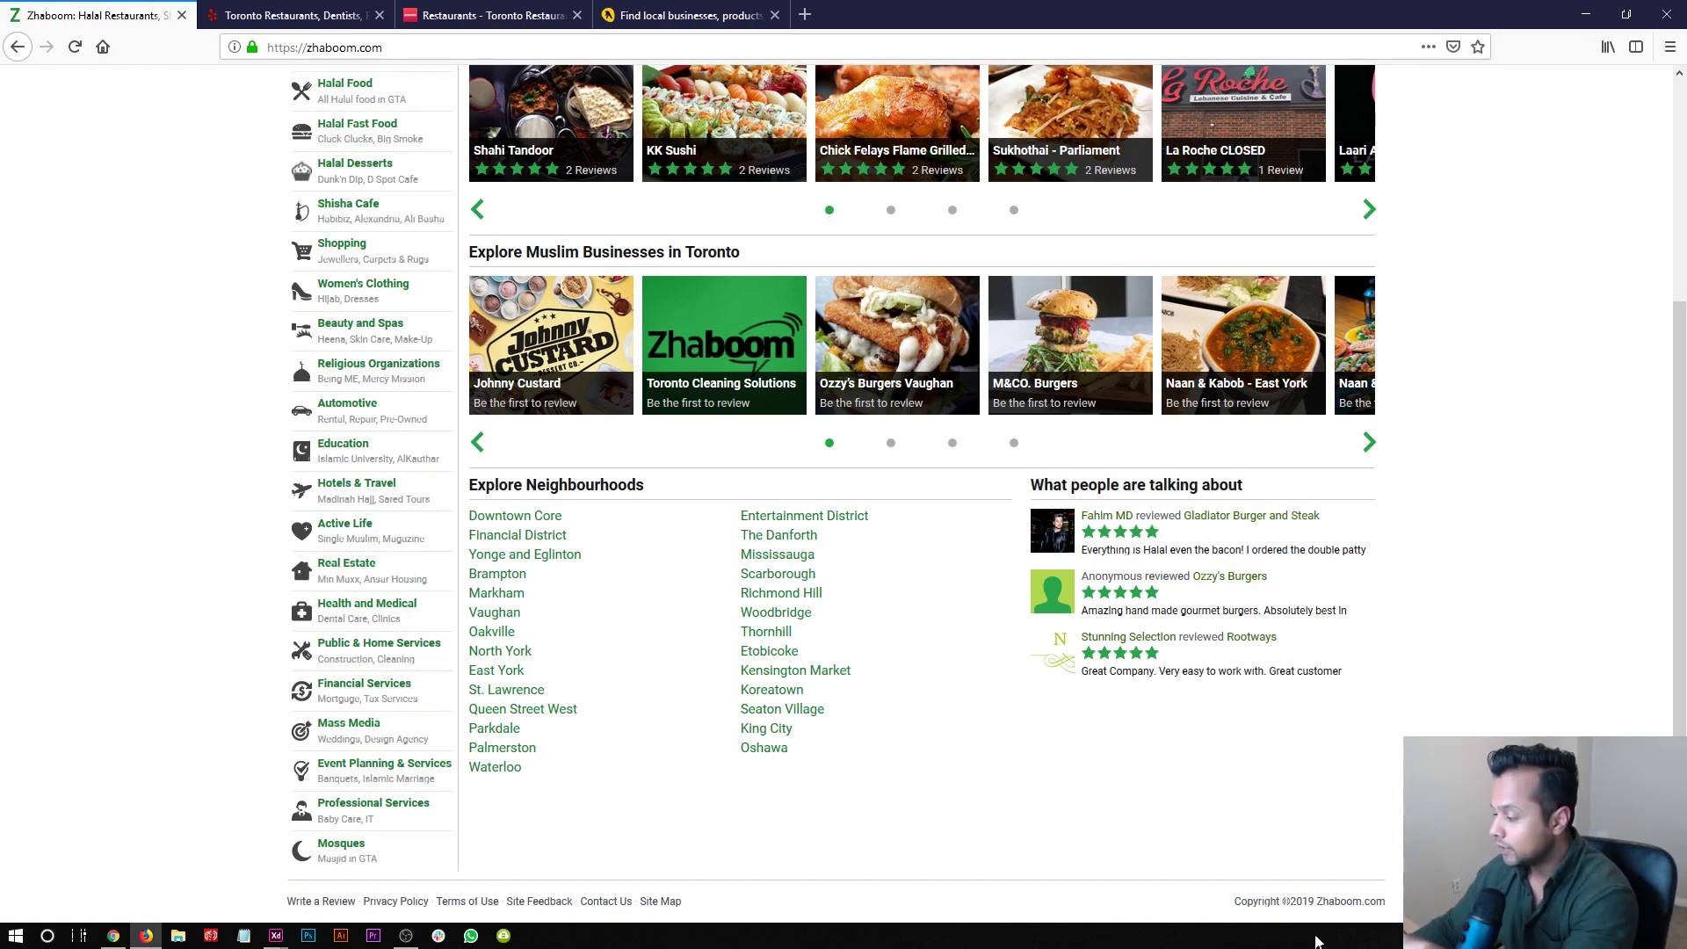
# - Review the overall layout of the Zhaboom home page from its header to its footer
pyautogui.scroll(4, 874, 892)
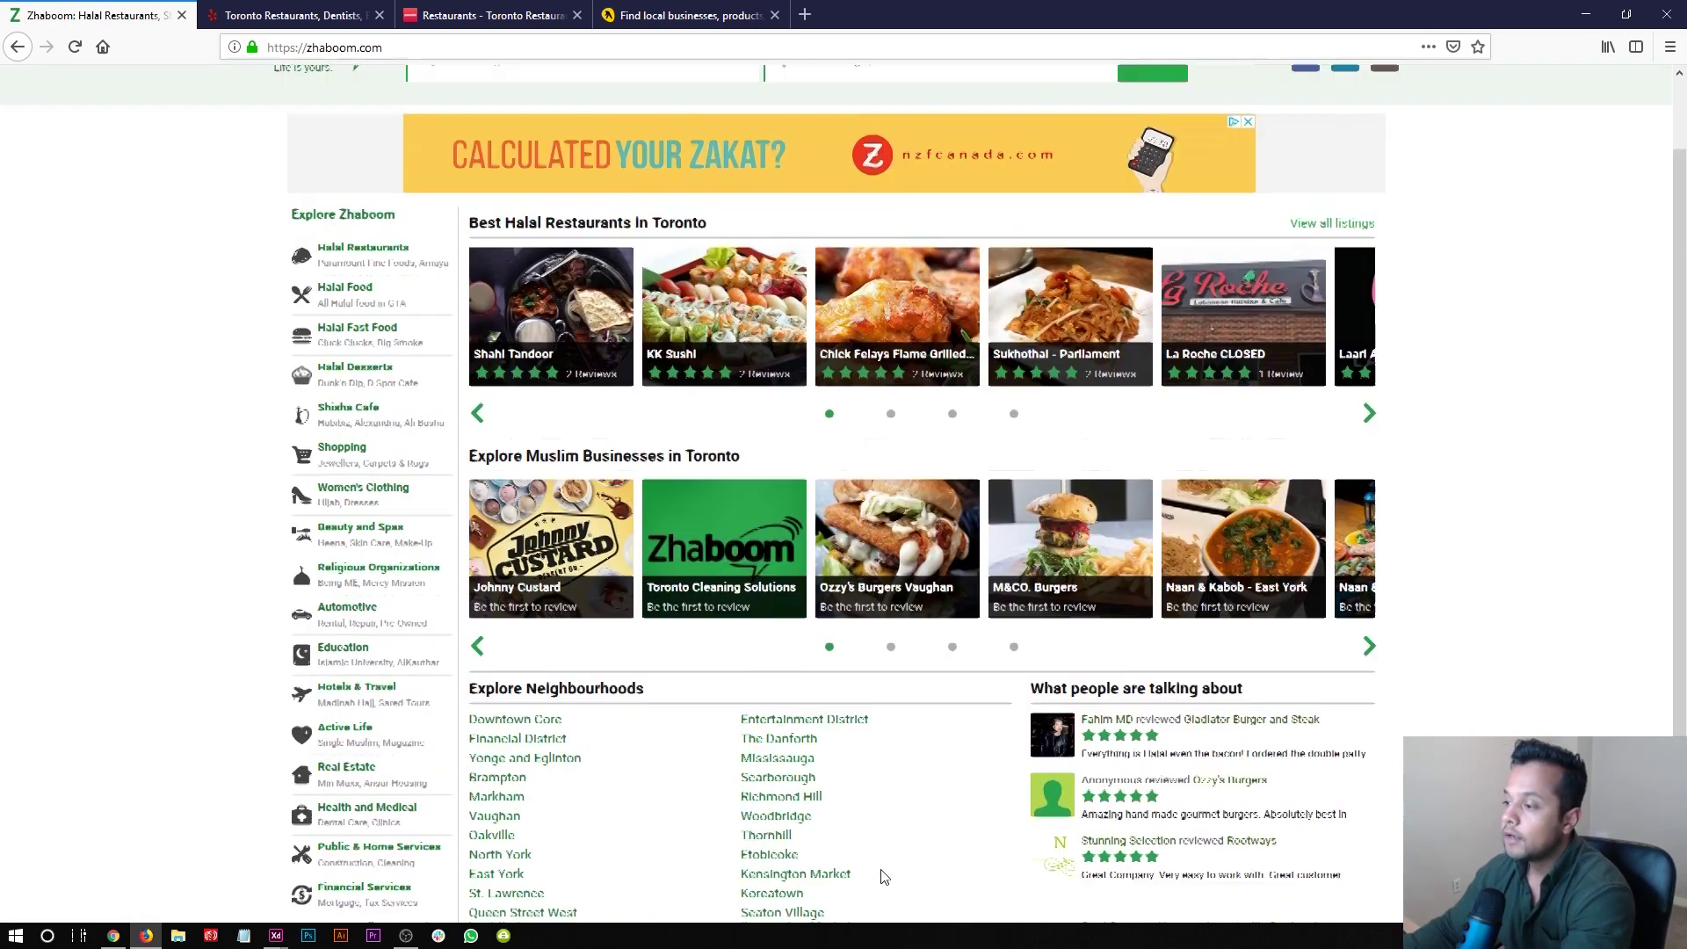
pyautogui.scroll(-4, 883, 876)
pyautogui.scroll(4, 908, 843)
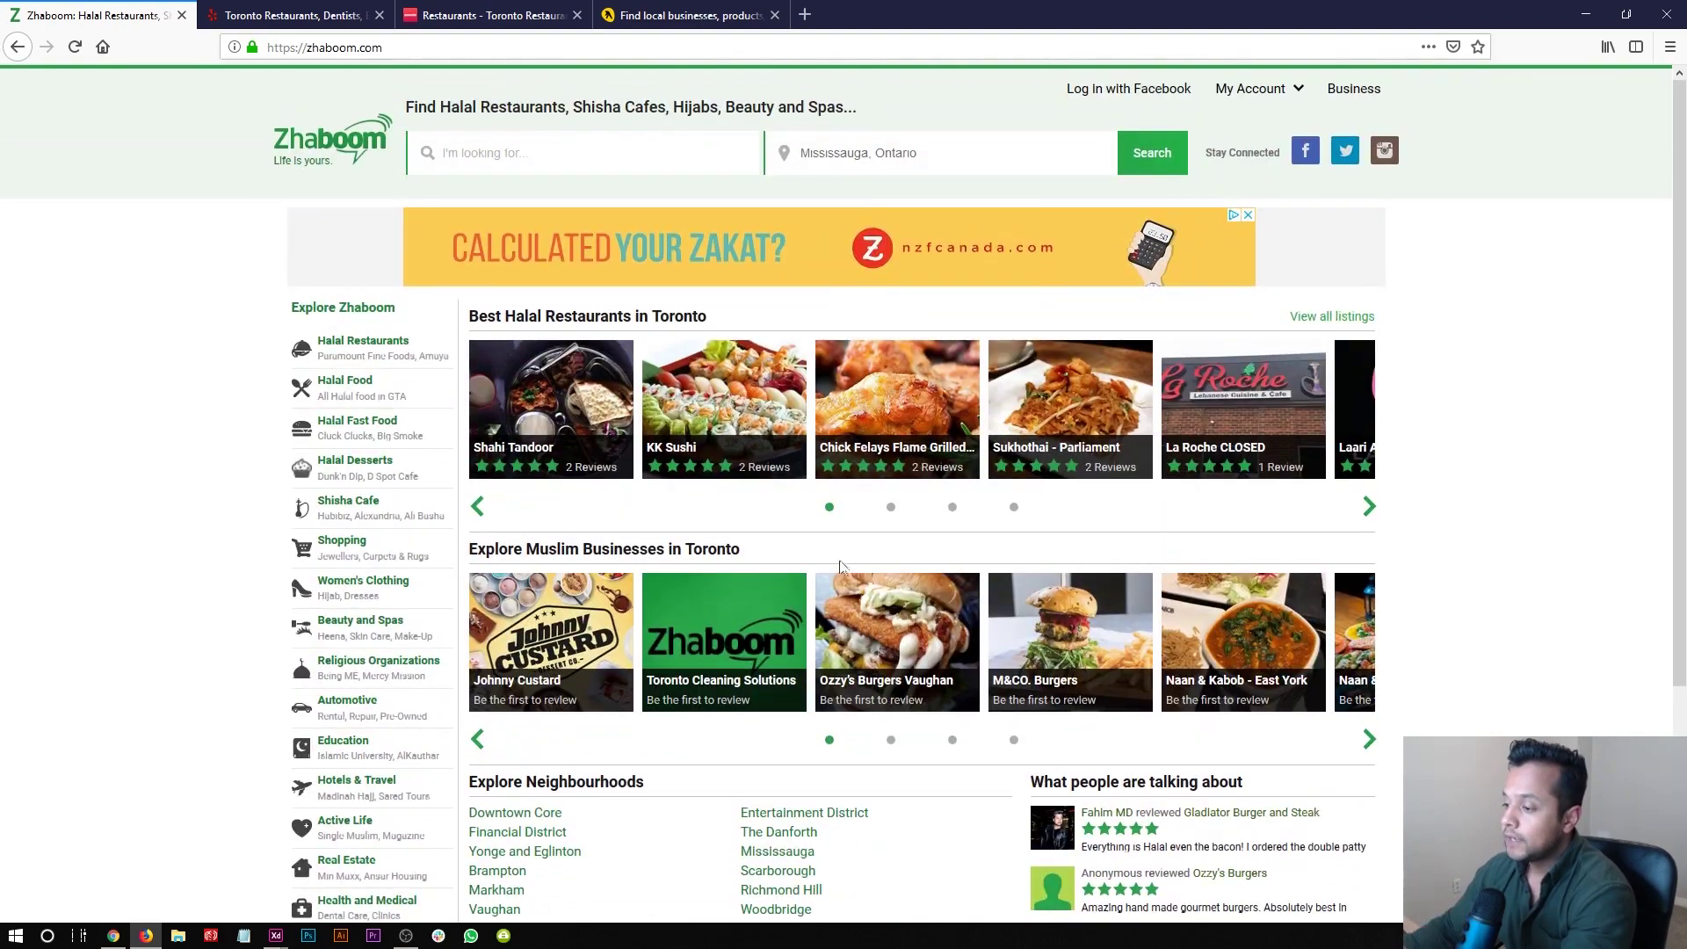
pyautogui.scroll(-4, 516, 362)
pyautogui.scroll(1, 773, 271)
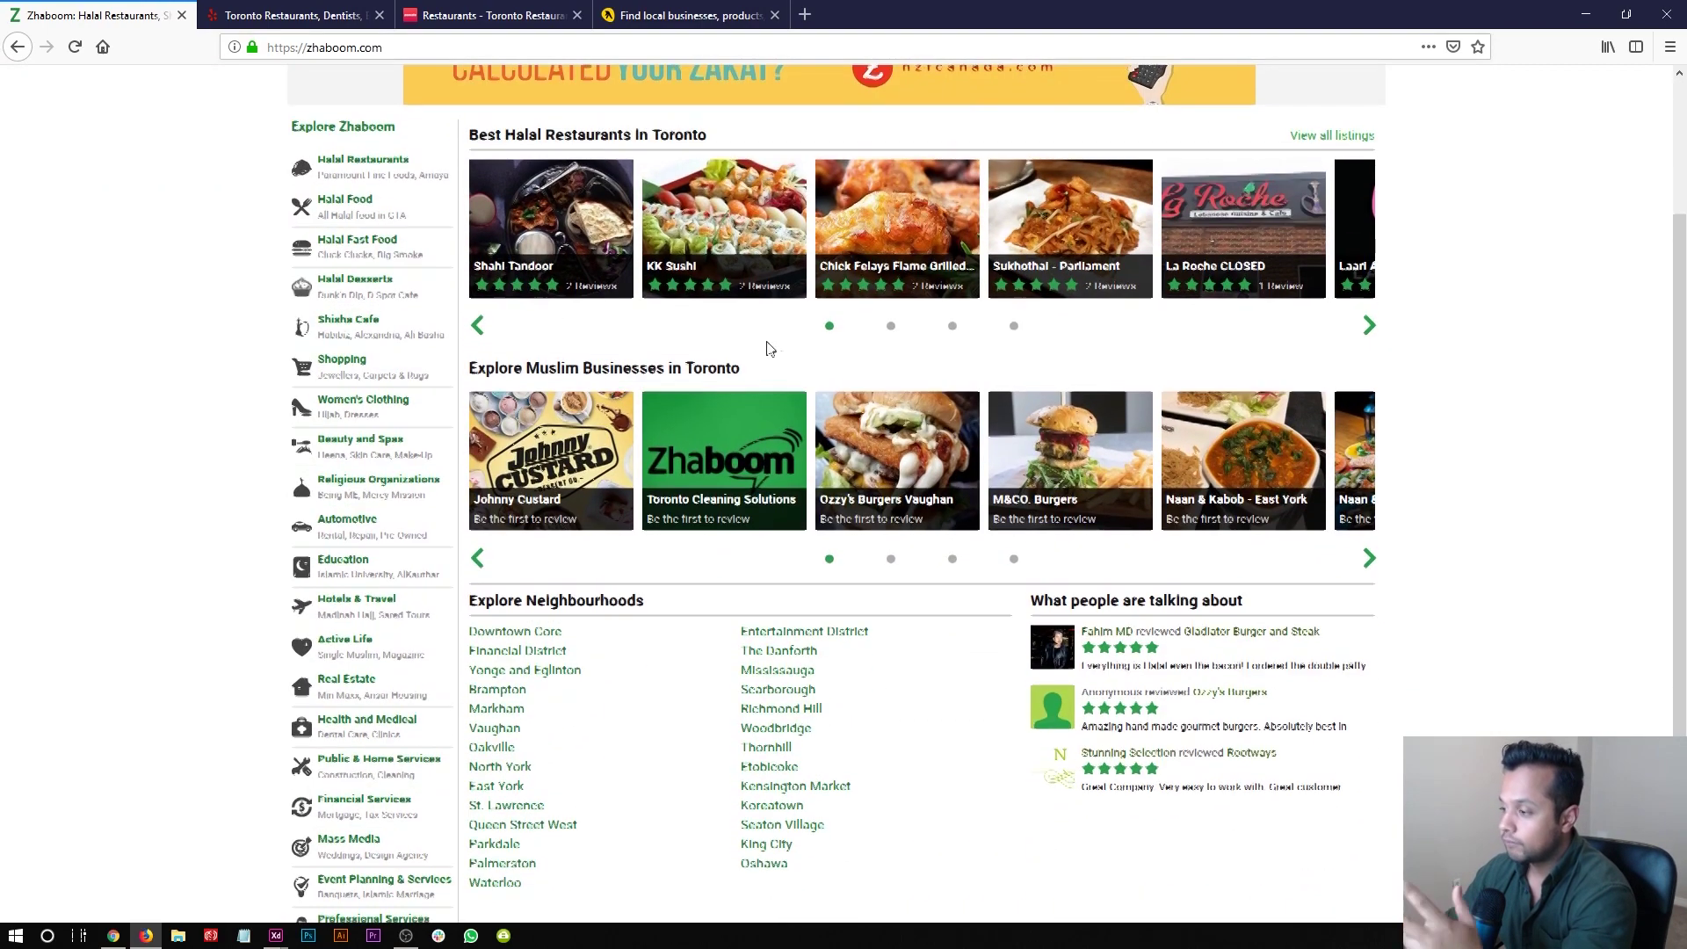
pyautogui.scroll(1, 439, 347)
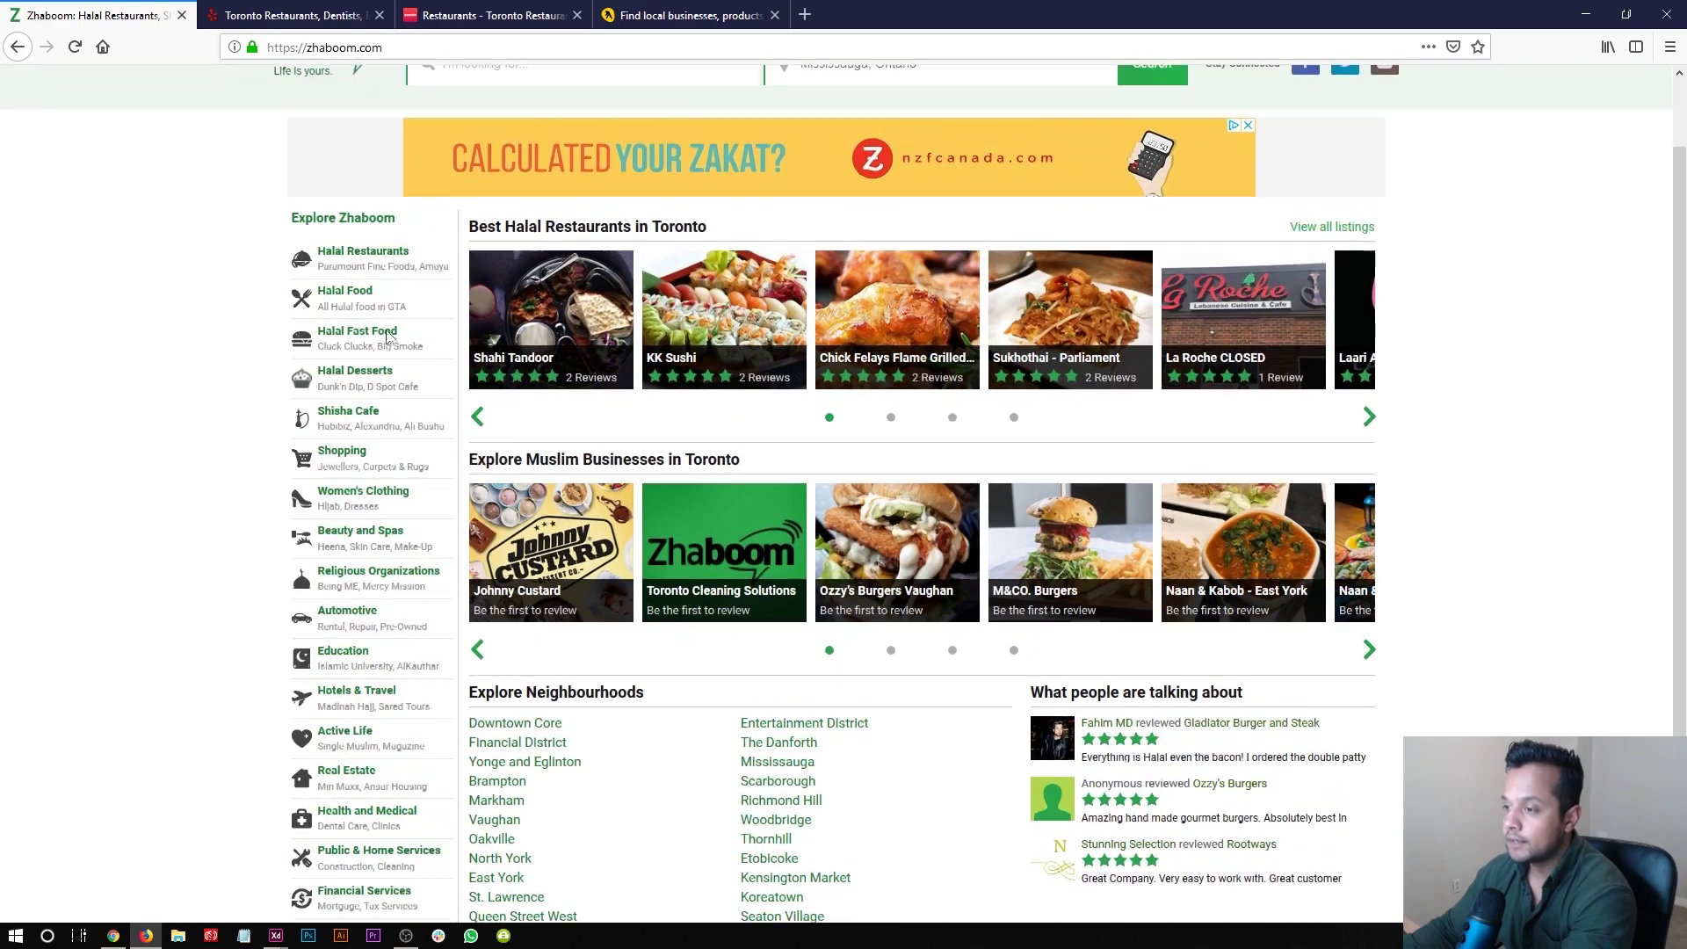
pyautogui.scroll(1, 369, 615)
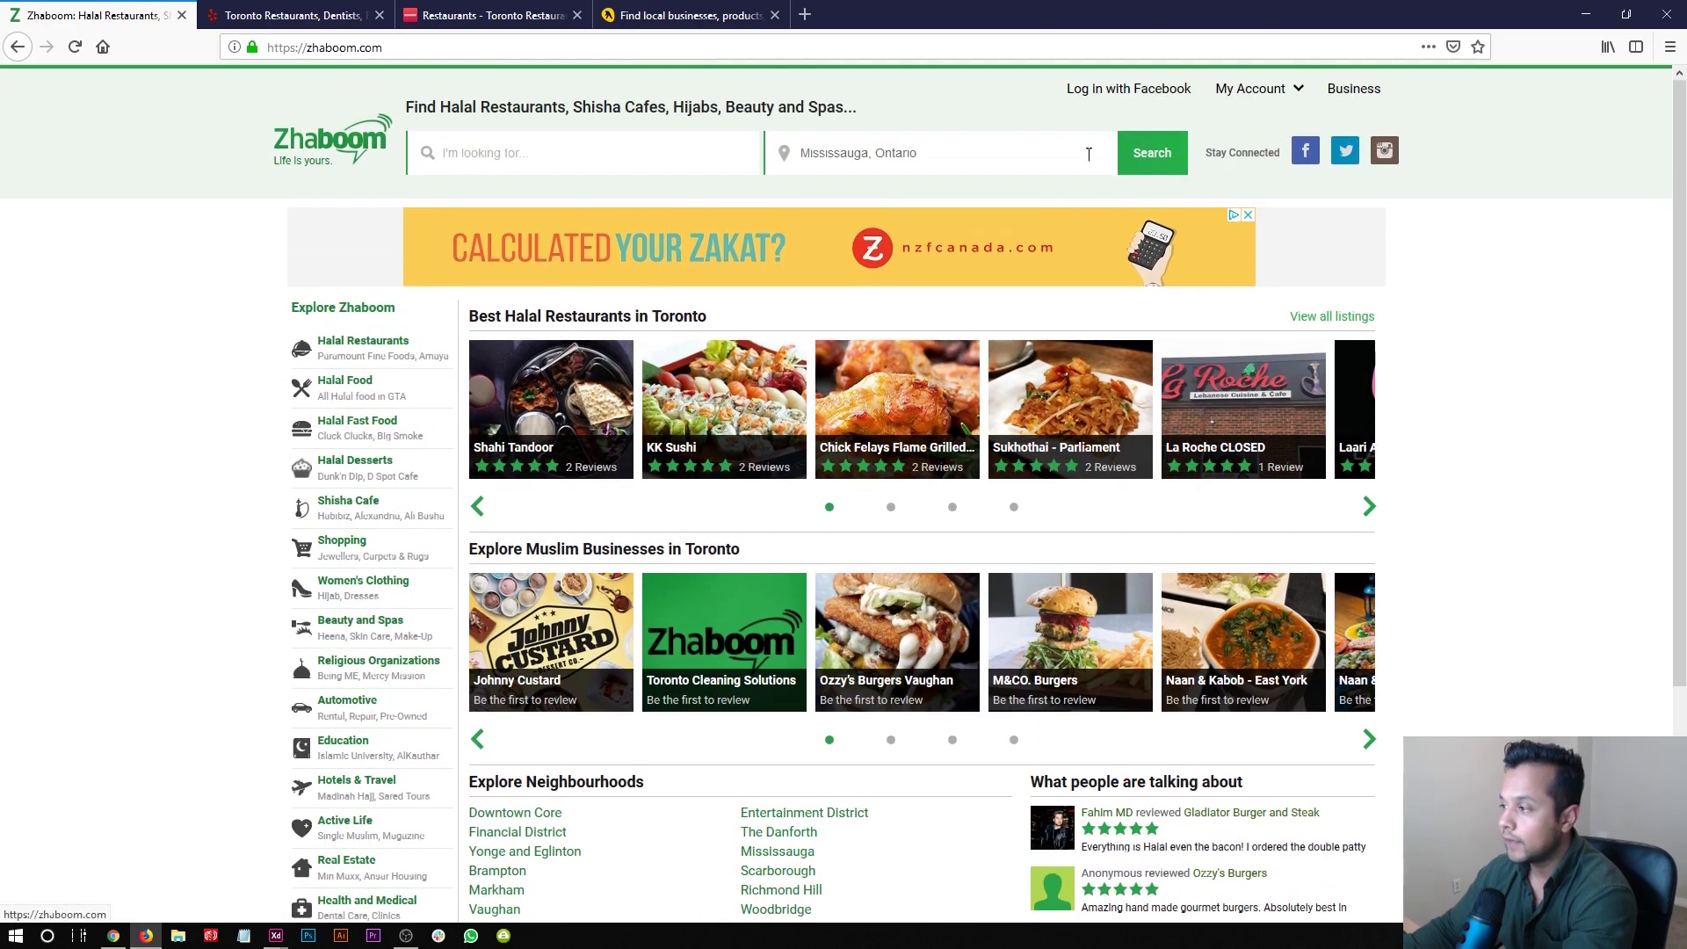
pyautogui.scroll(-2, 813, 421)
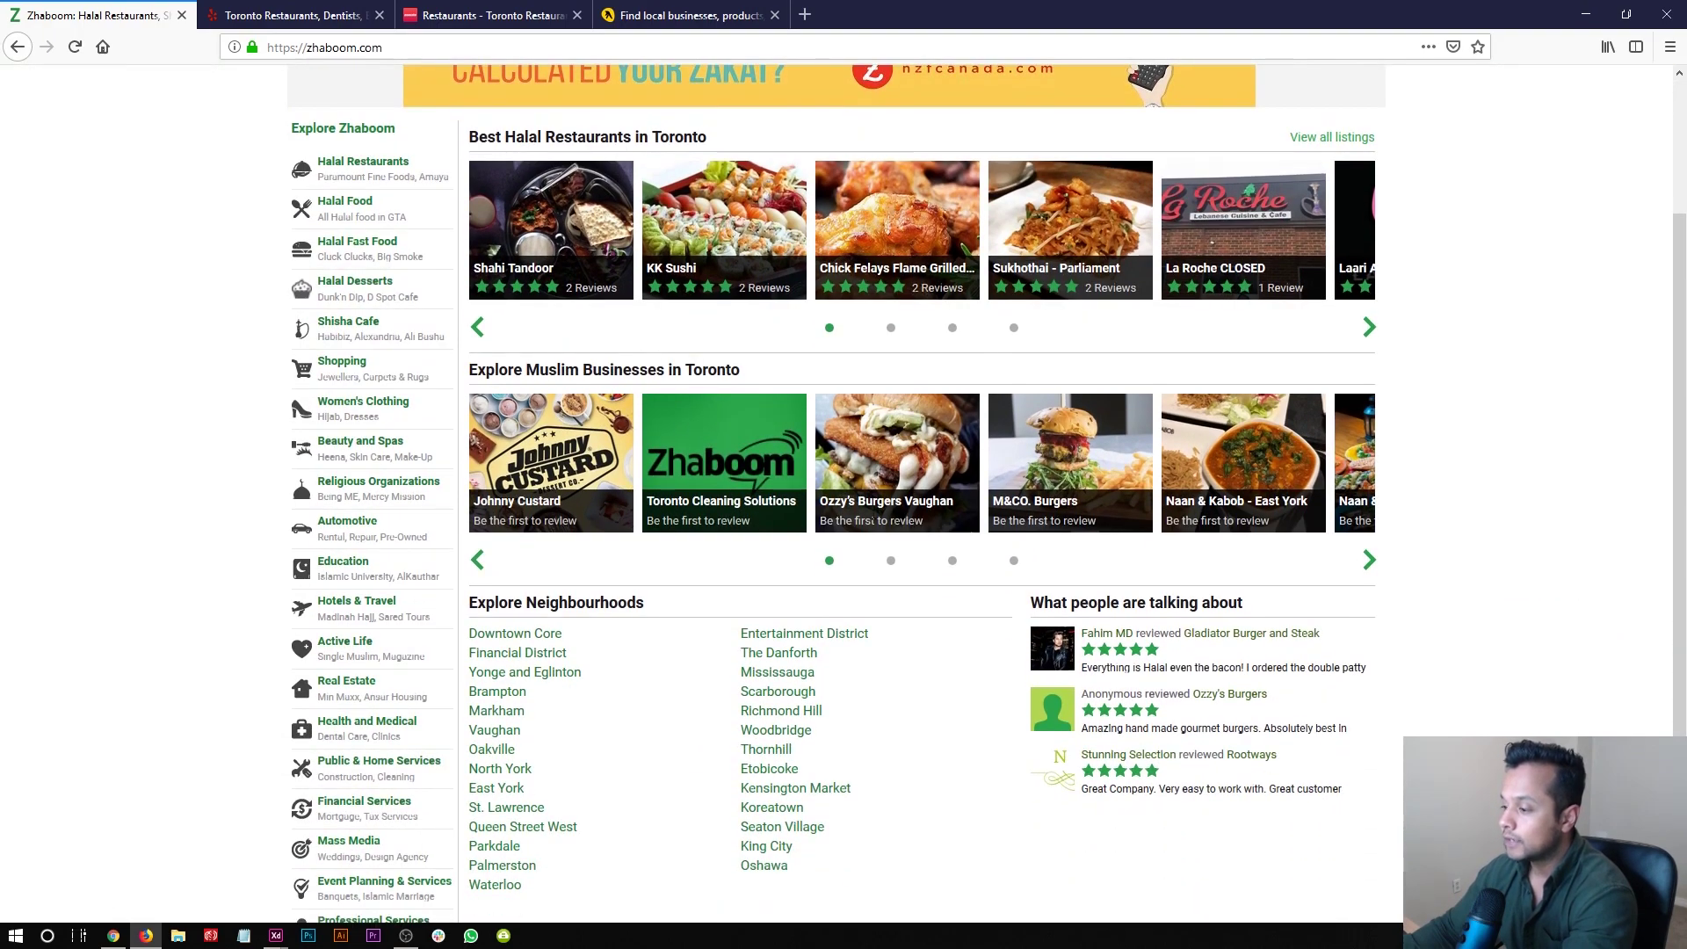
pyautogui.scroll(-1, 780, 395)
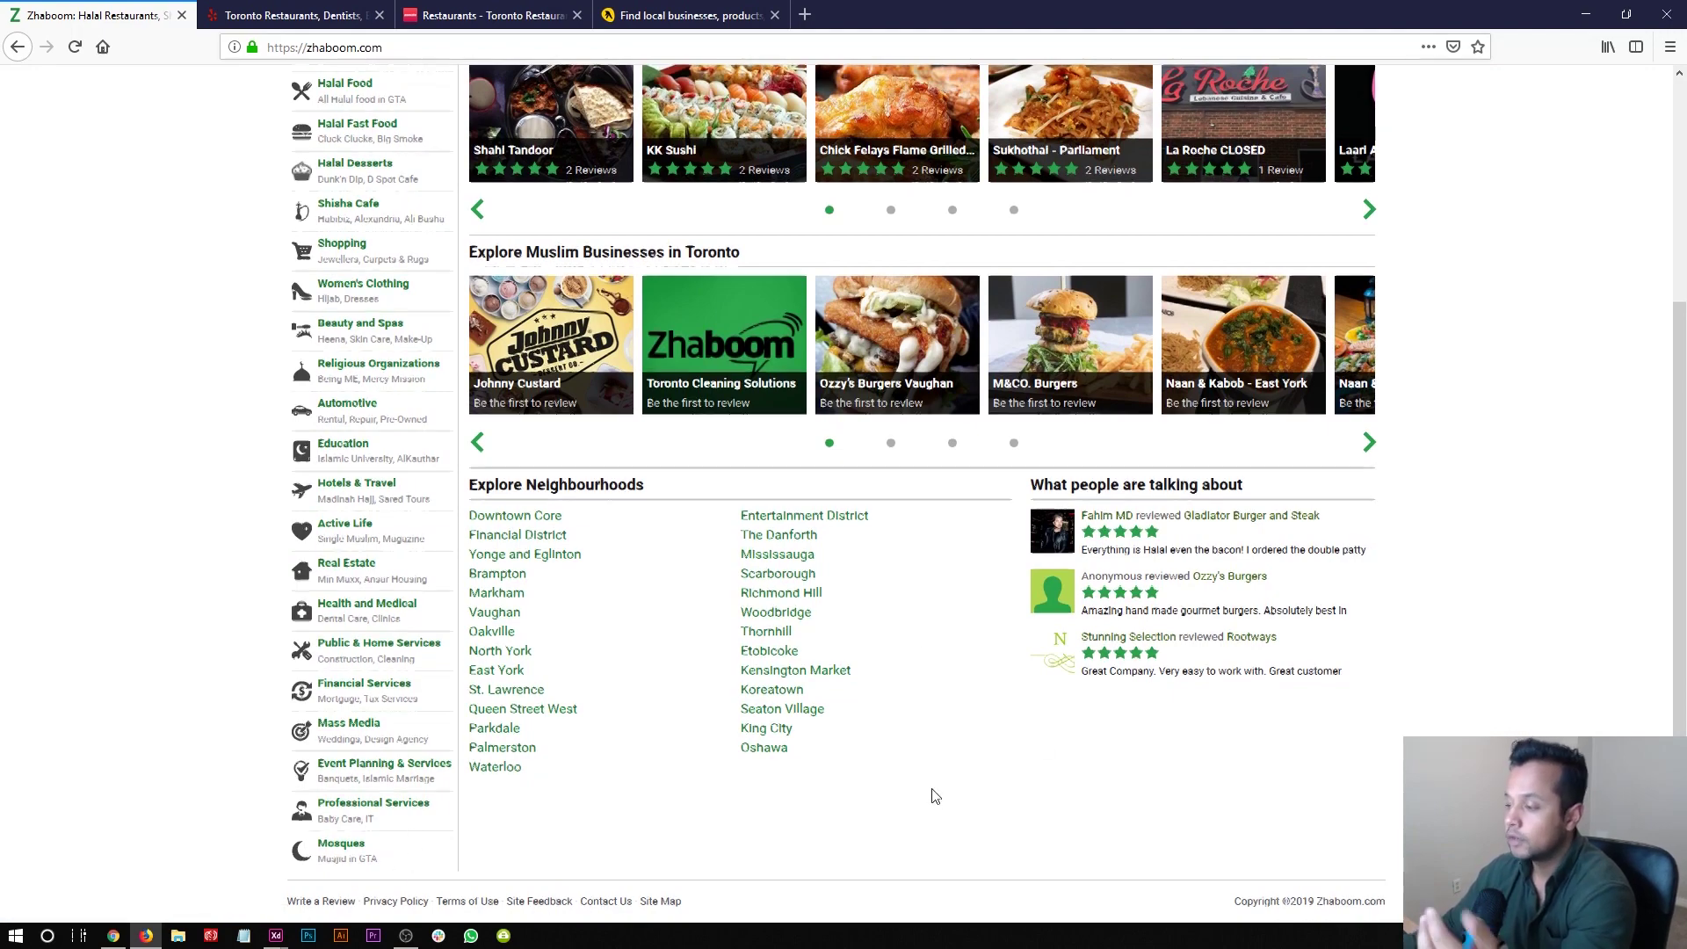
pyautogui.scroll(3, 936, 796)
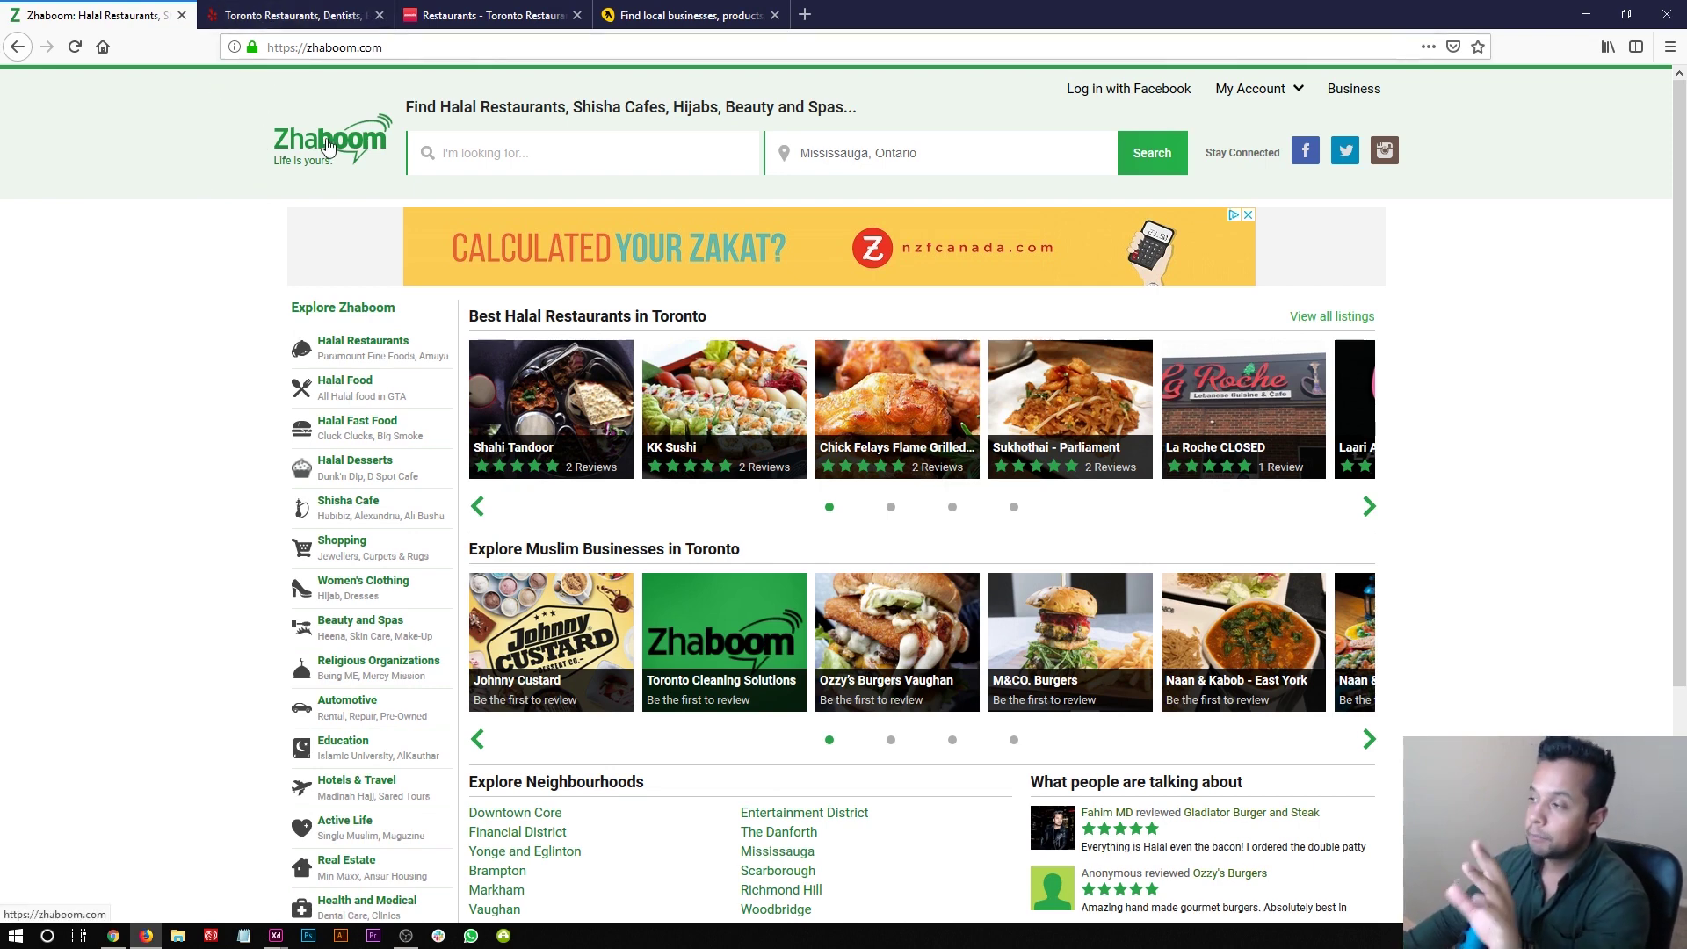
# - Compare the Zhaboom home page with the Yellow Pages, Zomato and Yelp home pages
pyautogui.click(690, 15)
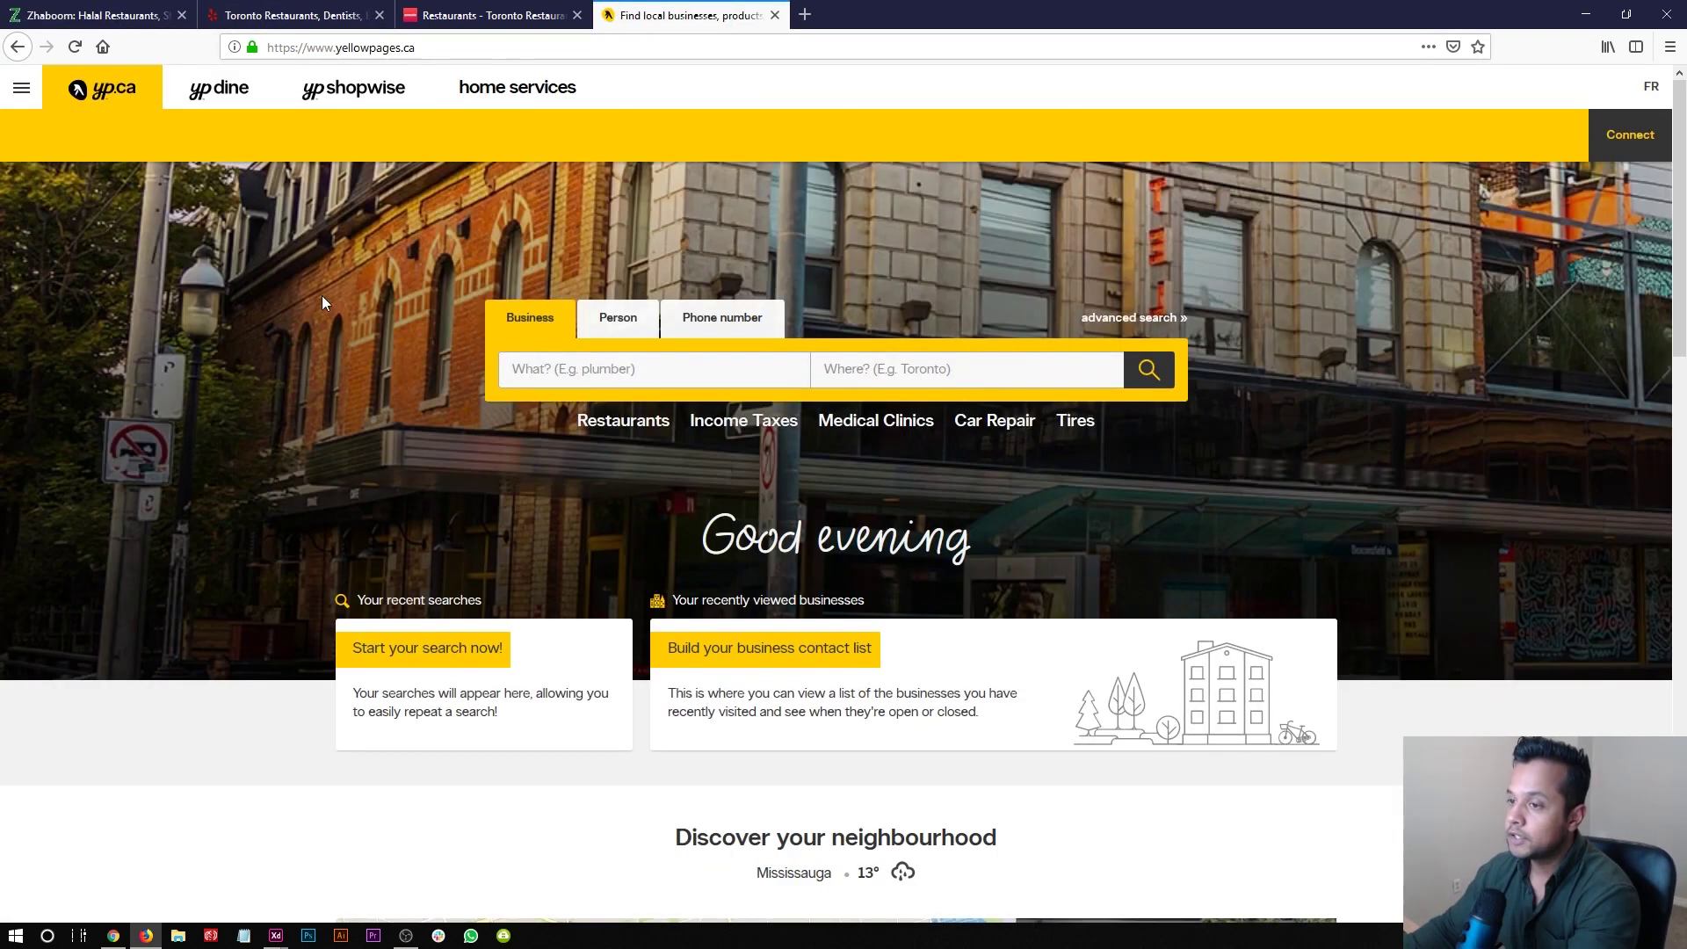
pyautogui.click(487, 14)
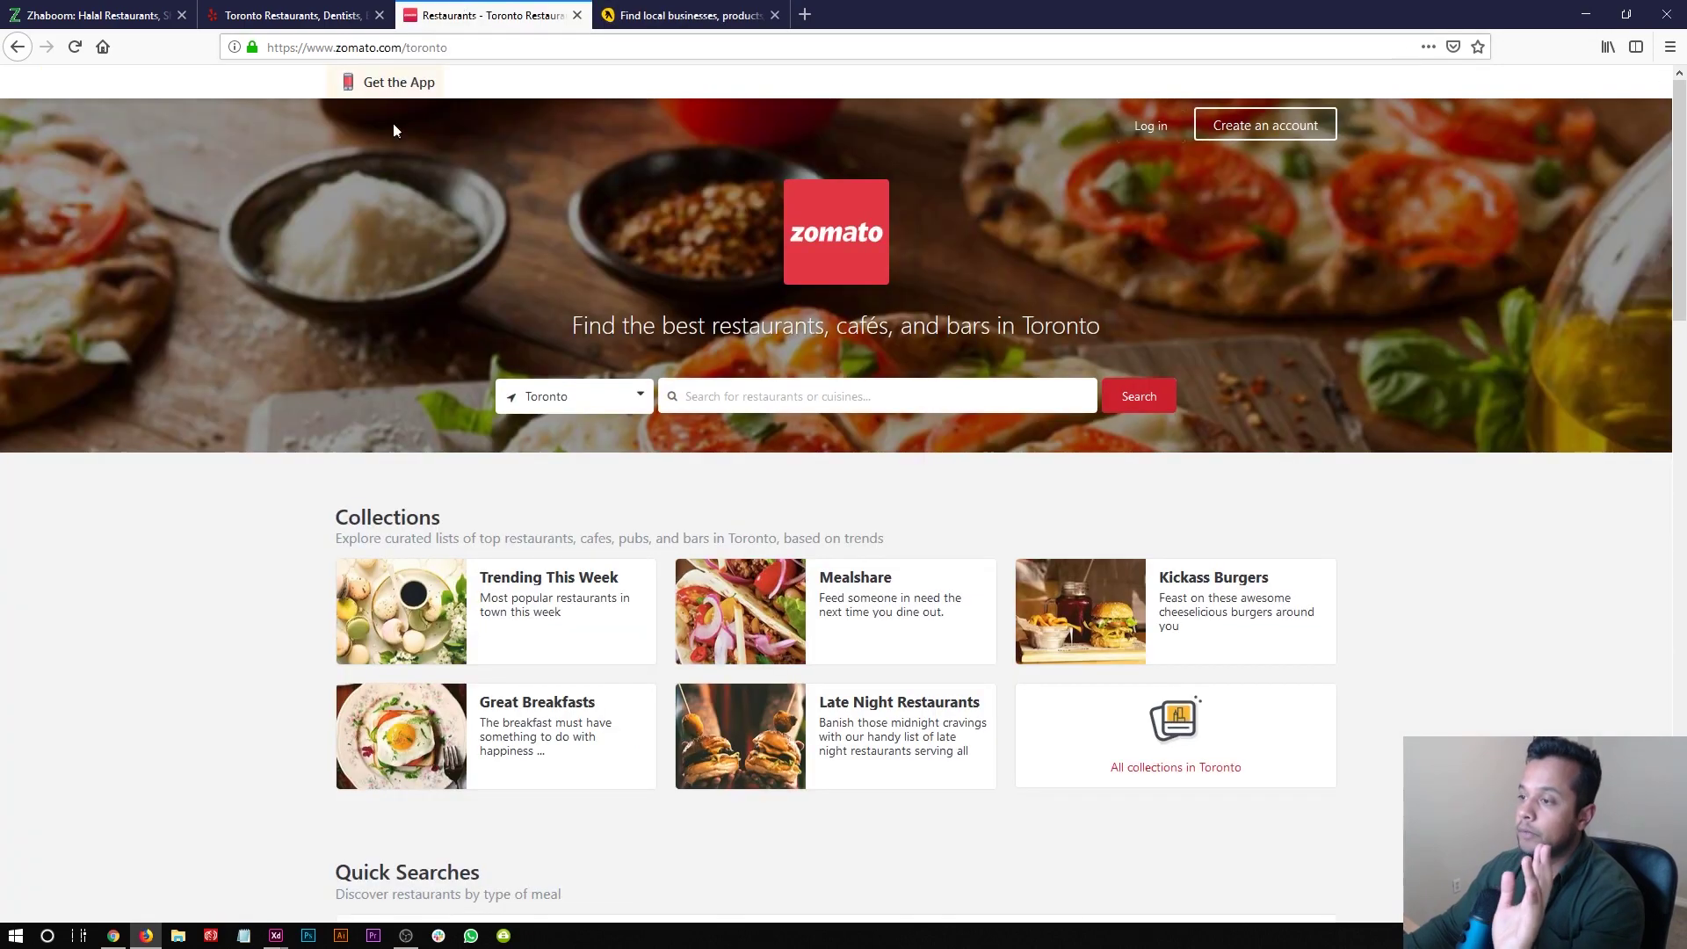
pyautogui.click(282, 27)
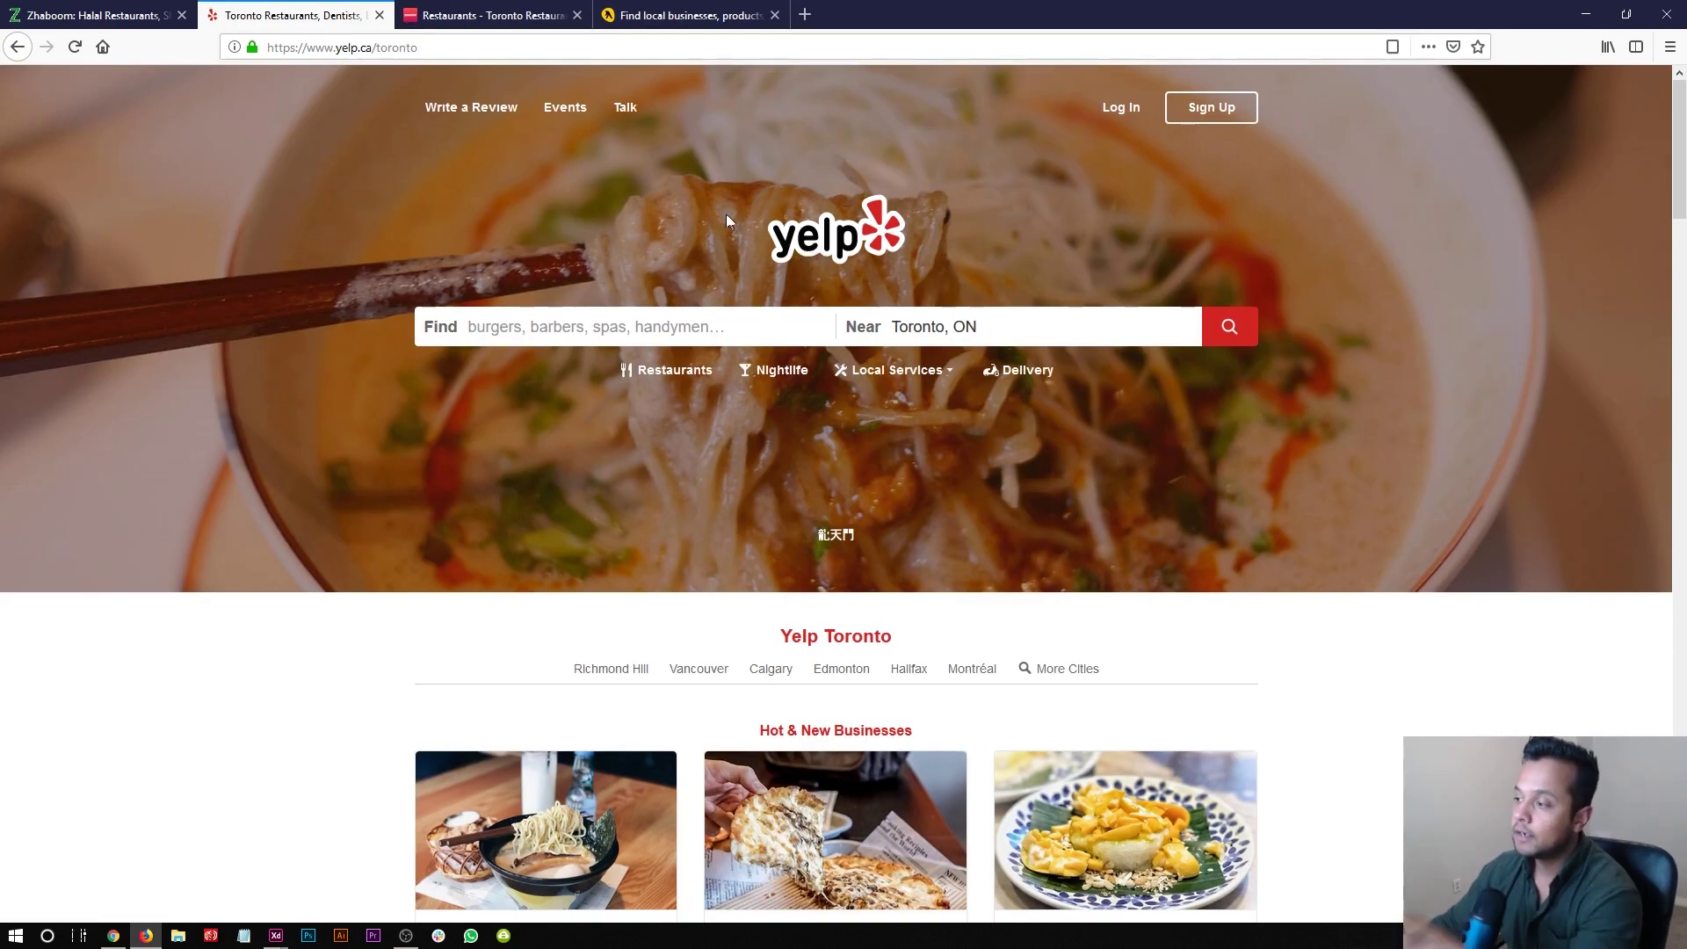
pyautogui.click(121, 11)
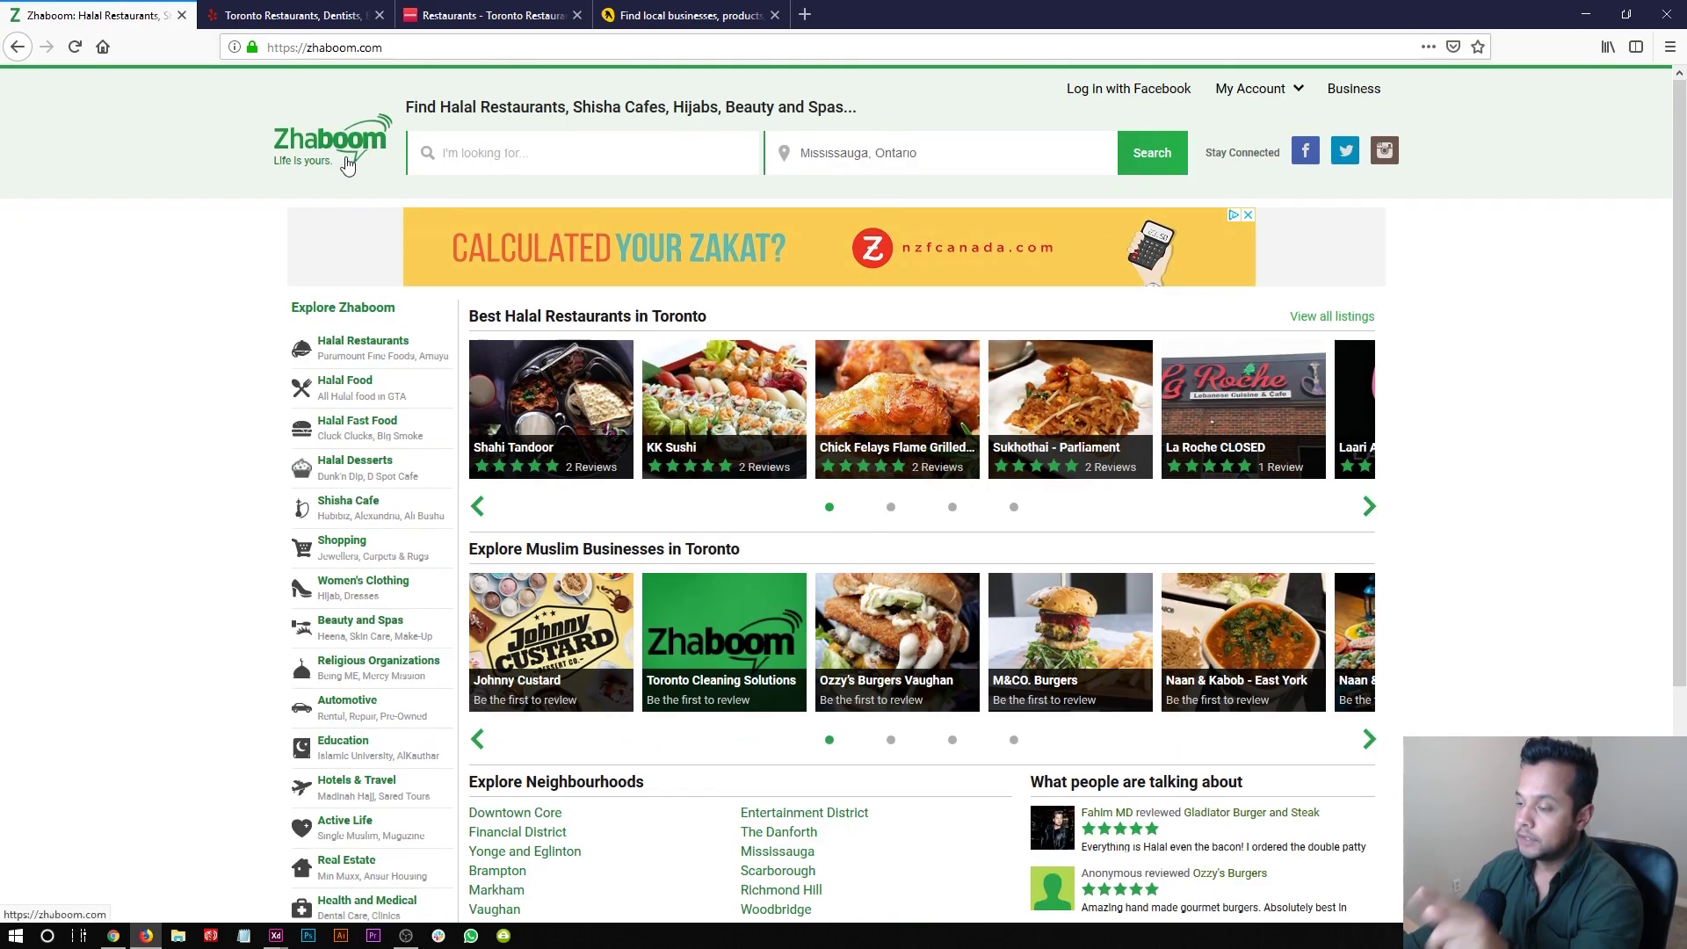
pyautogui.click(290, 9)
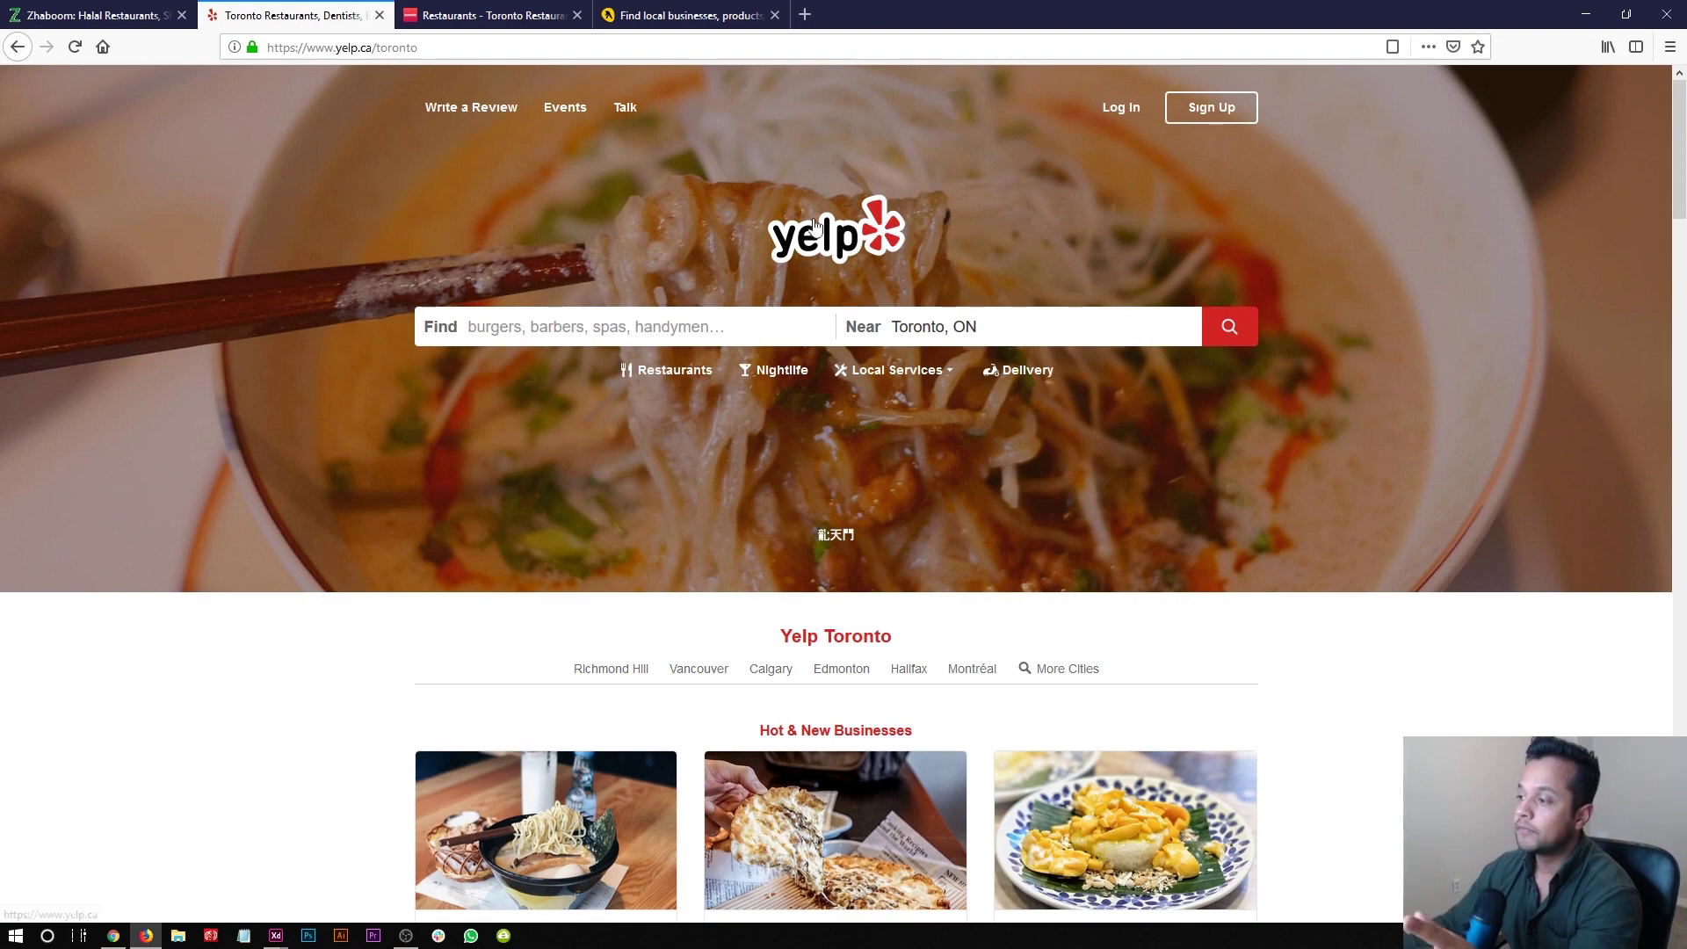
pyautogui.click(88, 8)
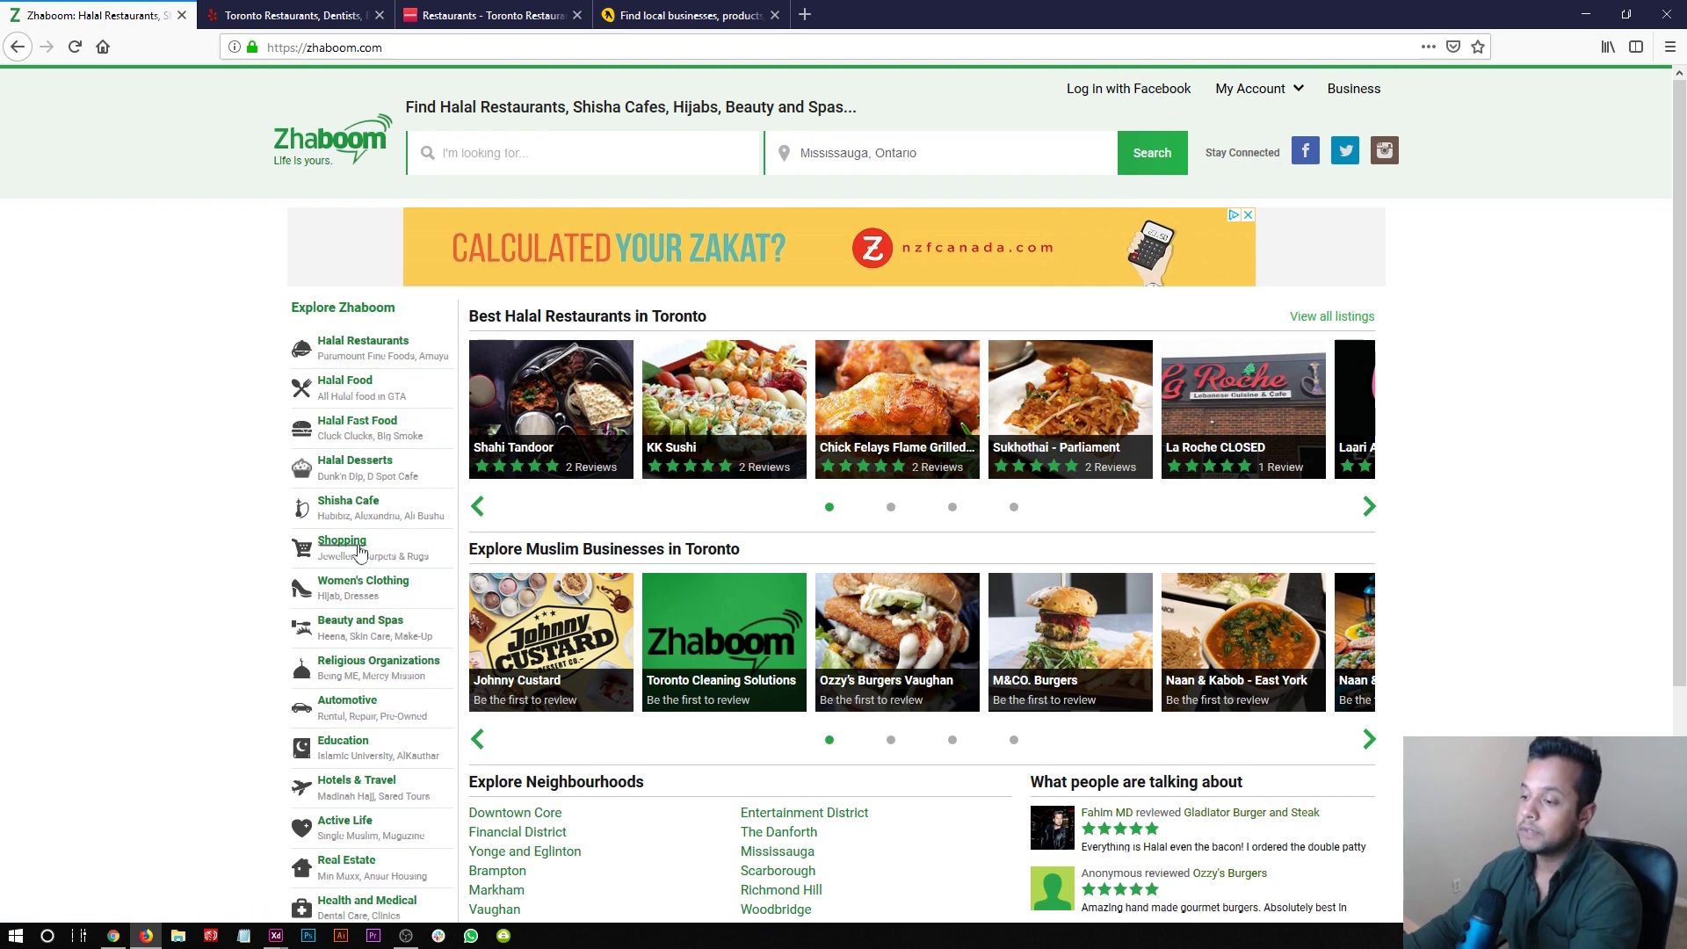
# - Inspect the Yelp and Zomato home pages, including the services offered under Yelp's Local Services
pyautogui.click(263, 15)
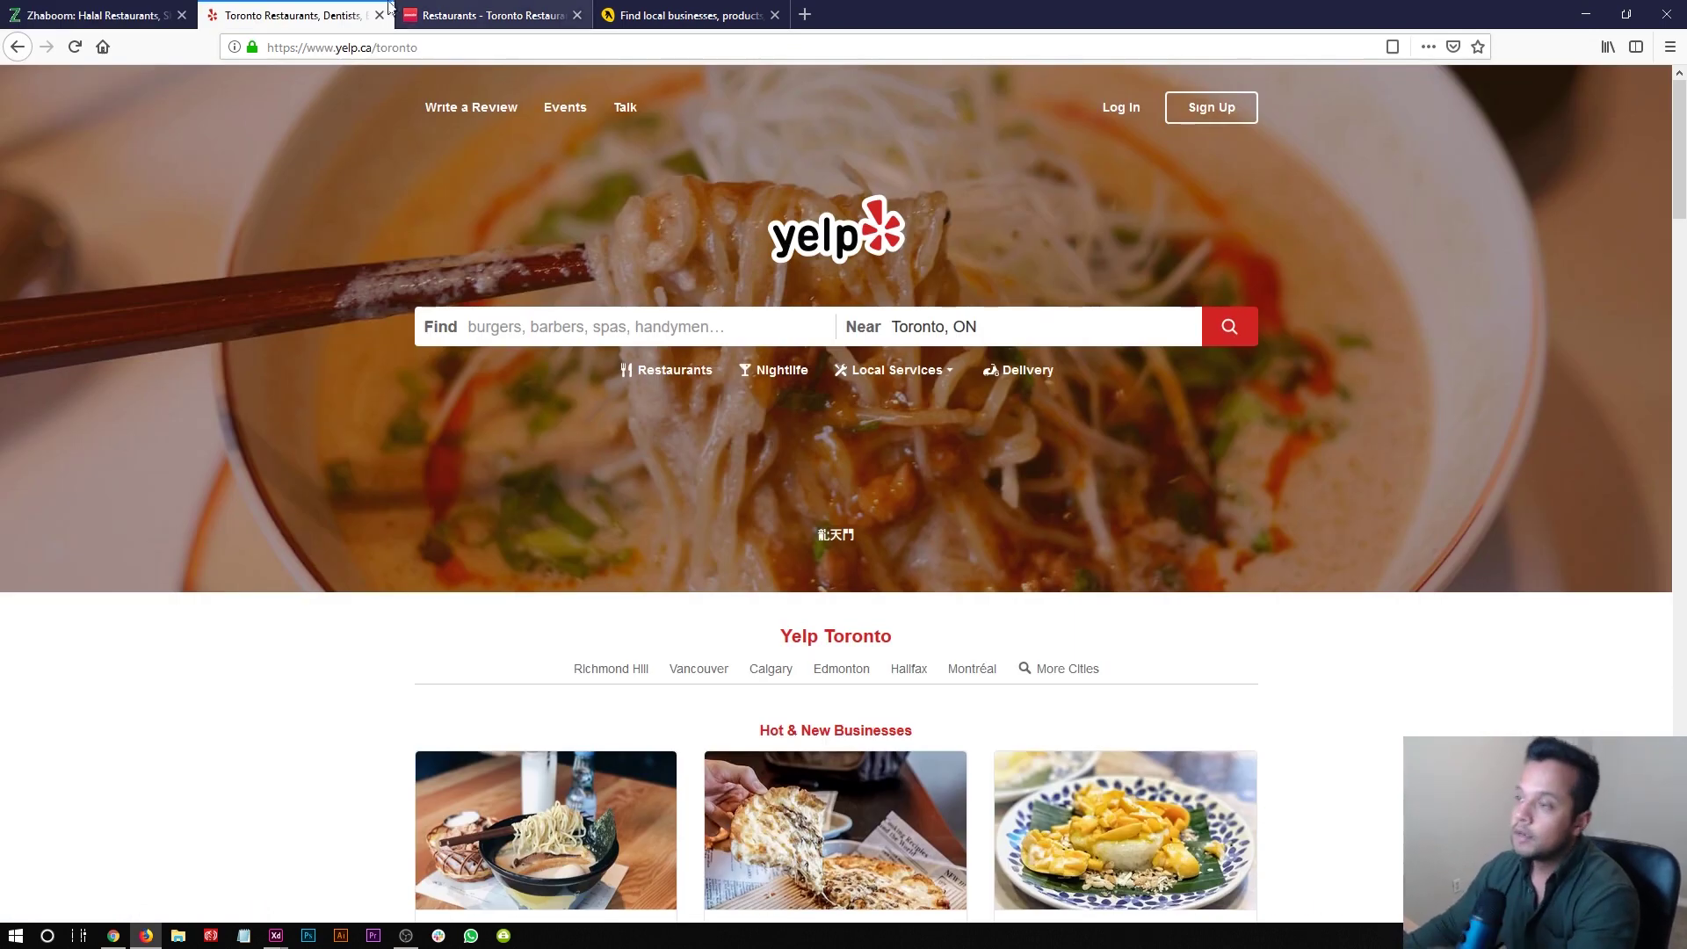
pyautogui.click(474, 16)
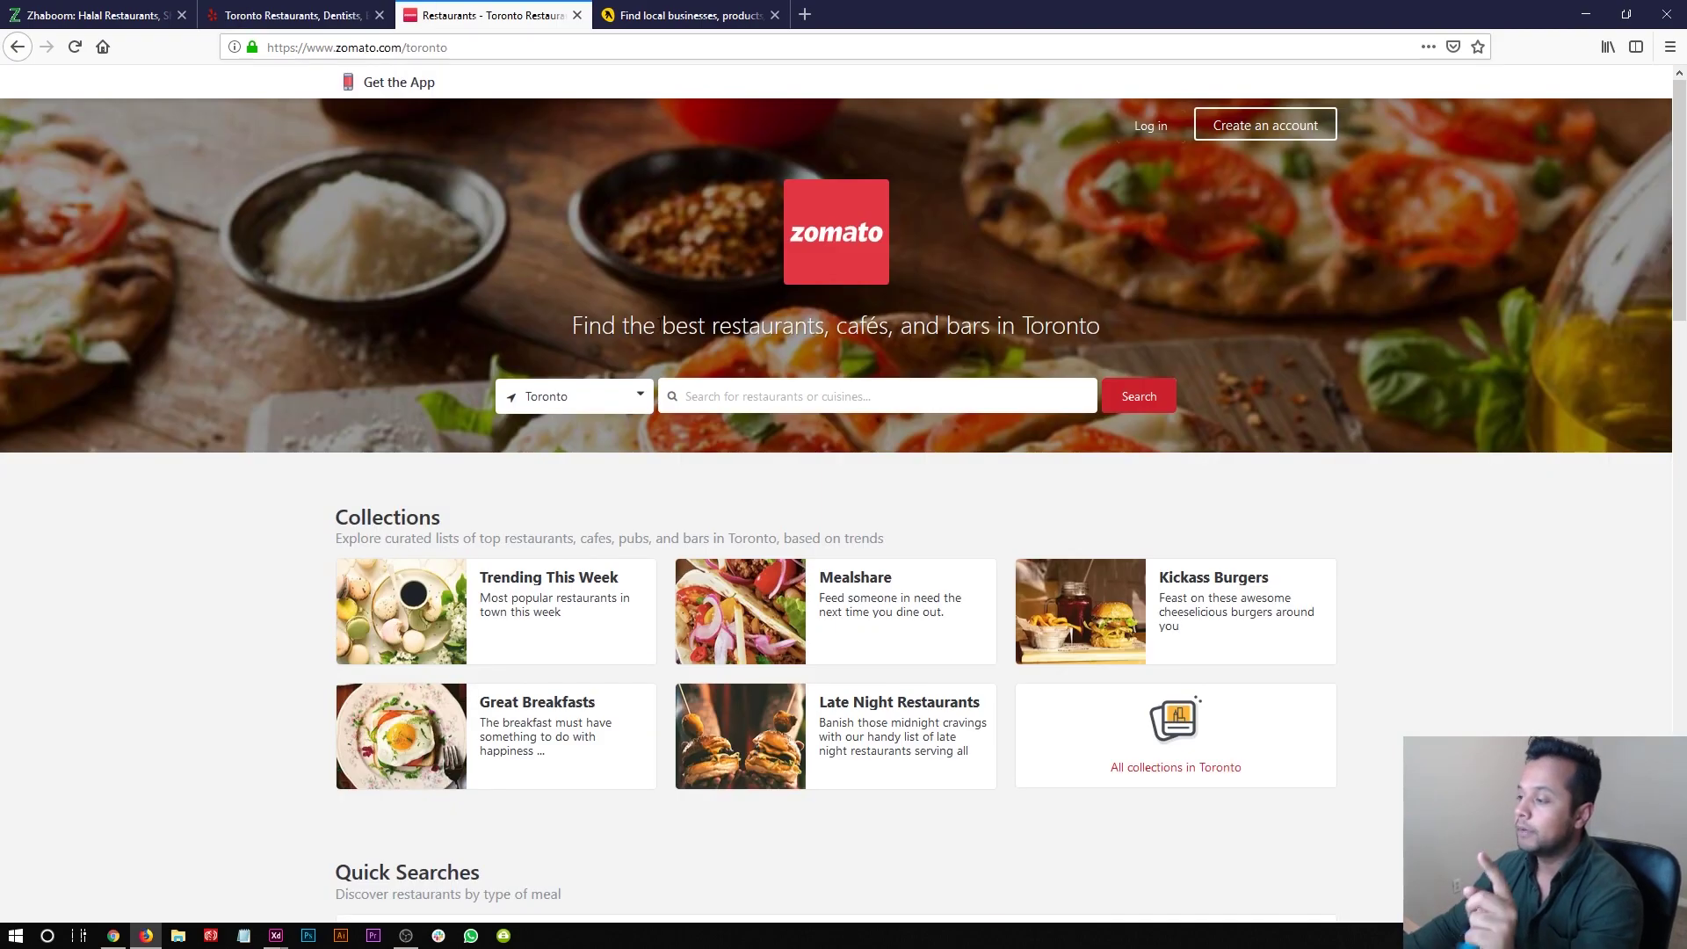
pyautogui.click(290, 15)
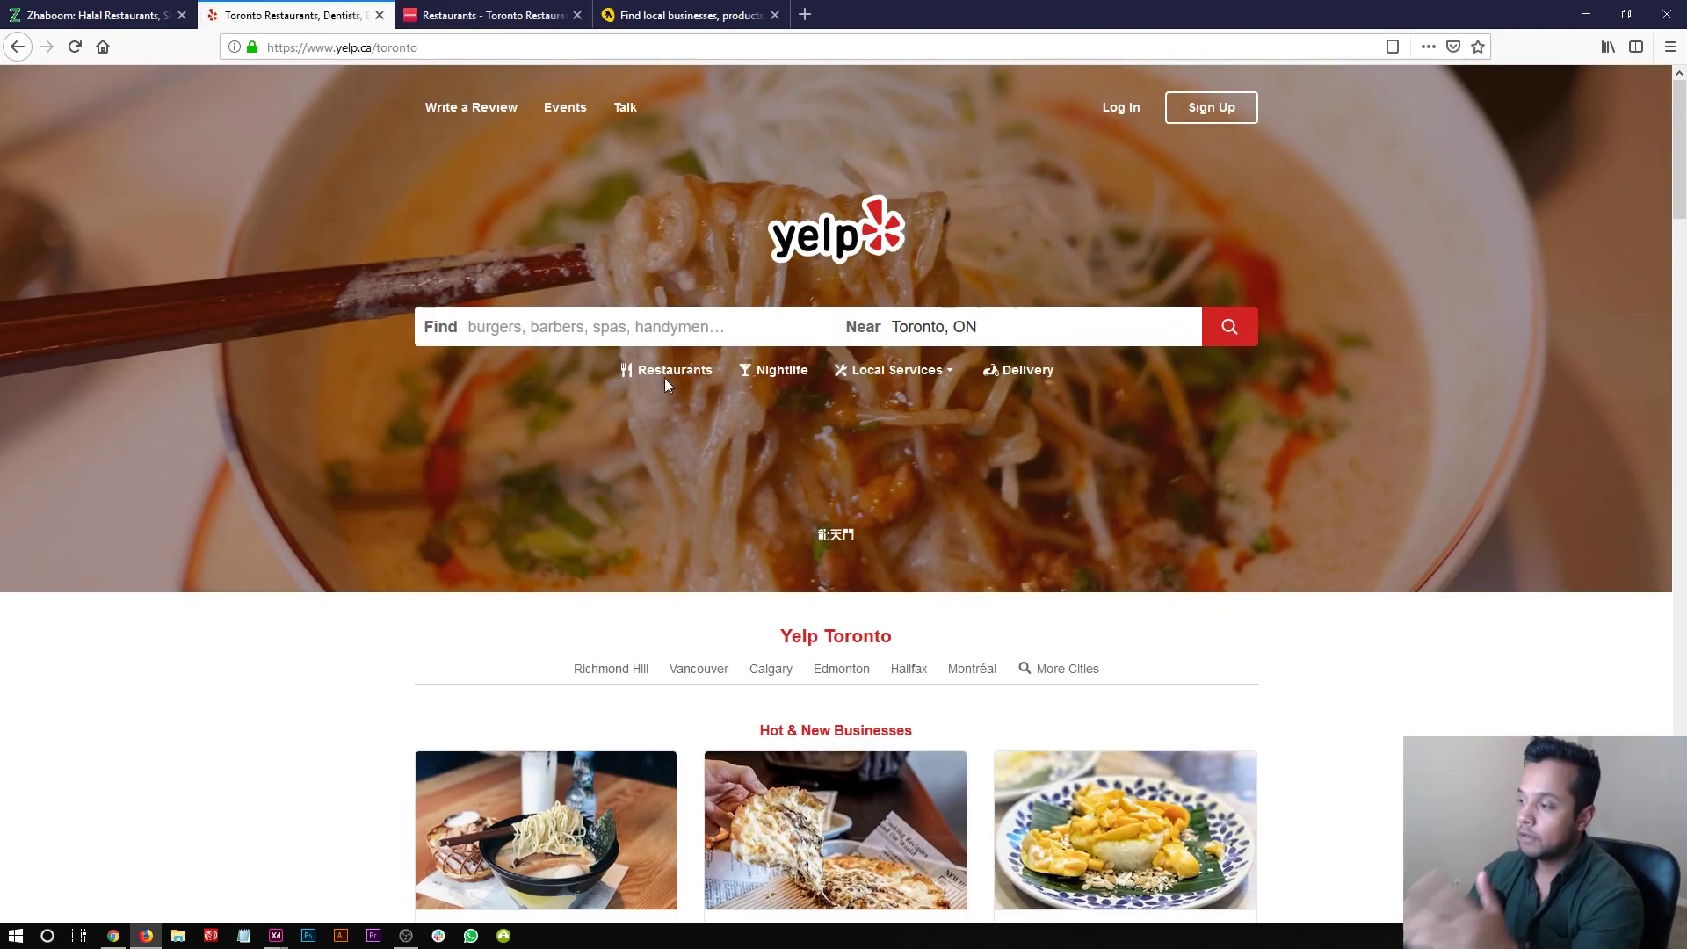
pyautogui.scroll(-5, 764, 365)
pyautogui.scroll(5, 763, 366)
pyautogui.moveTo(896, 370)
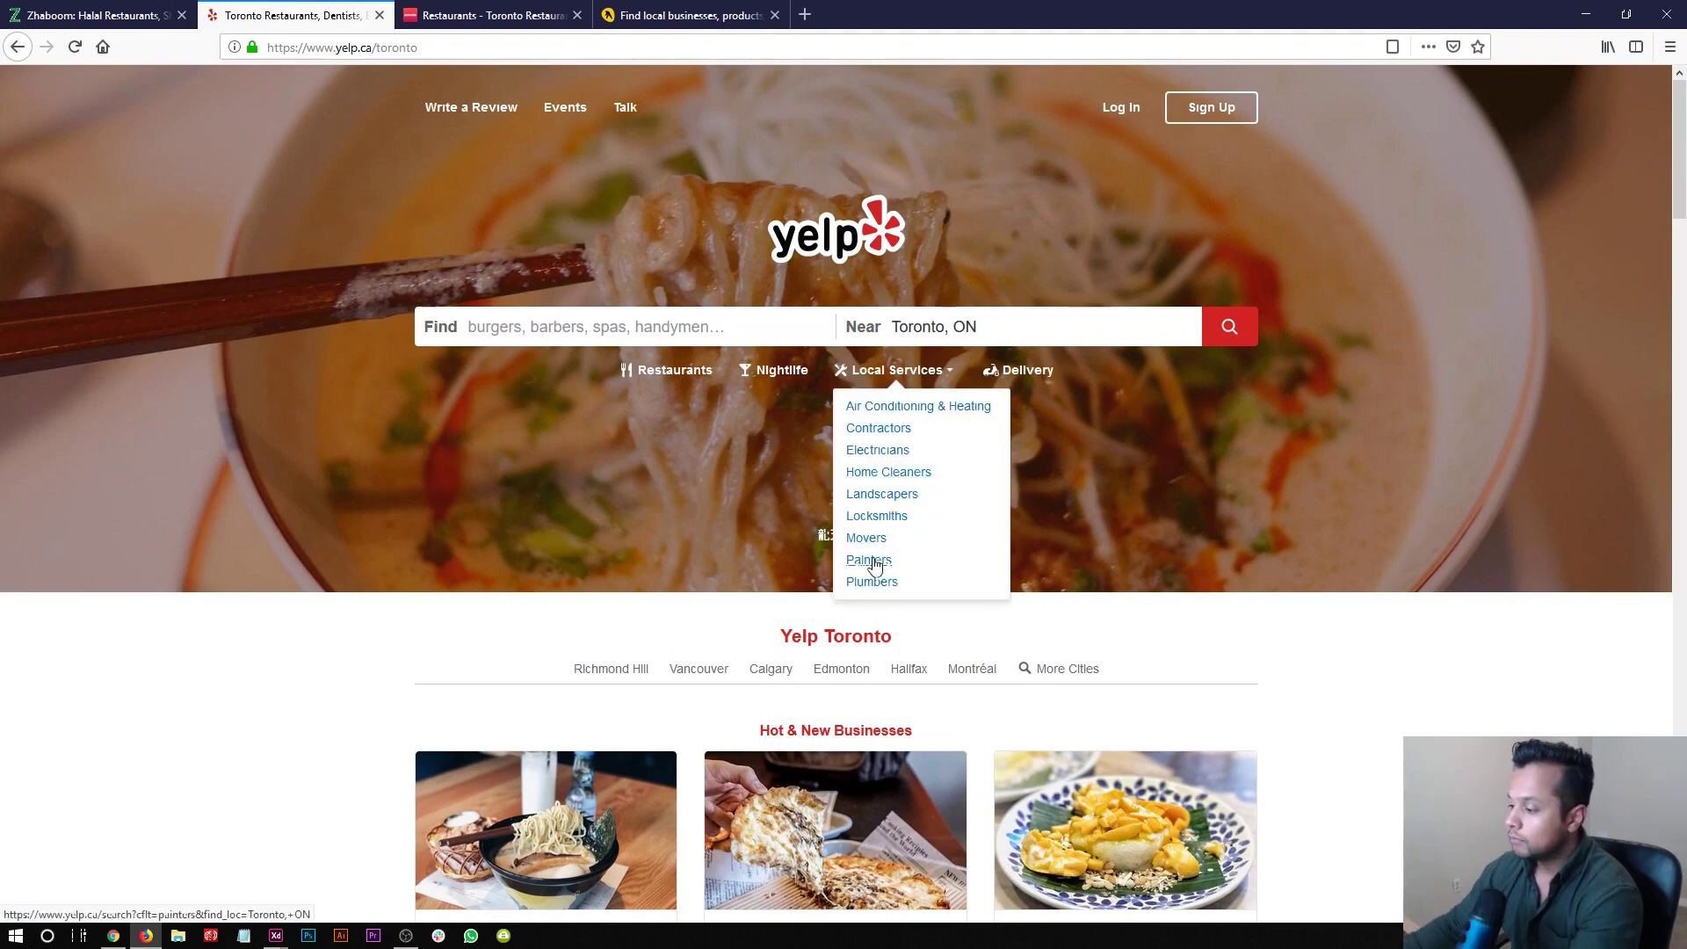
# - Review Zhaboom's full category list down to Mosques and compare it with the Yellow Pages home page
pyautogui.click(36, 7)
pyautogui.scroll(-3, 273, 433)
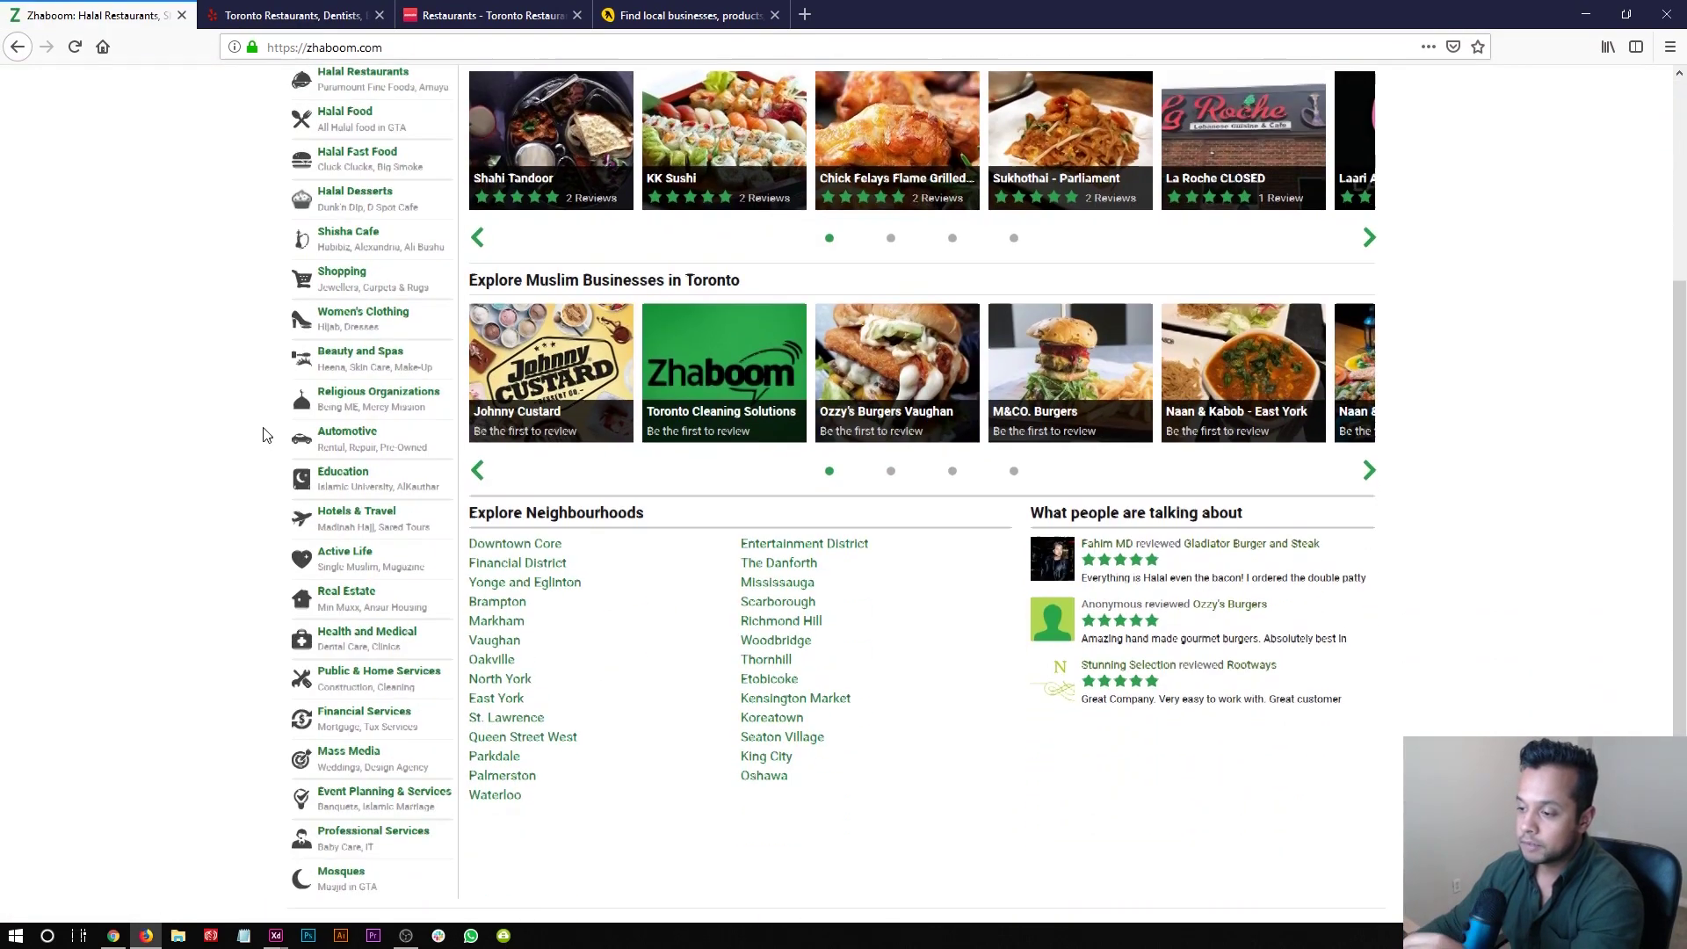
pyautogui.scroll(1, 360, 545)
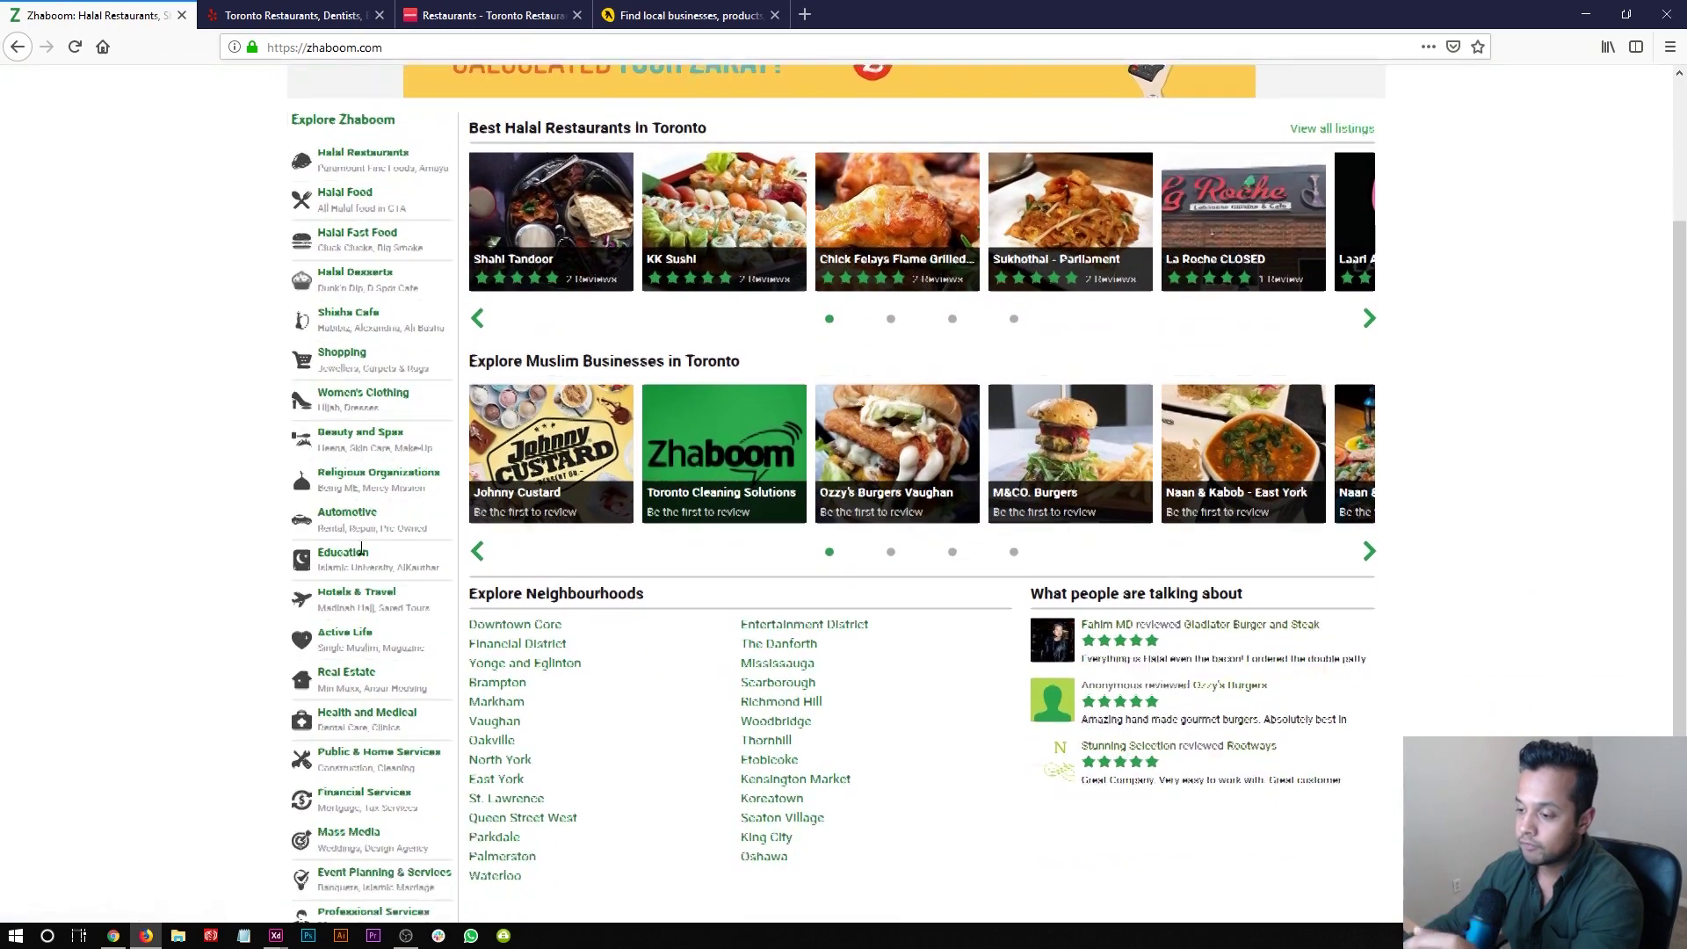
pyautogui.scroll(-1, 339, 510)
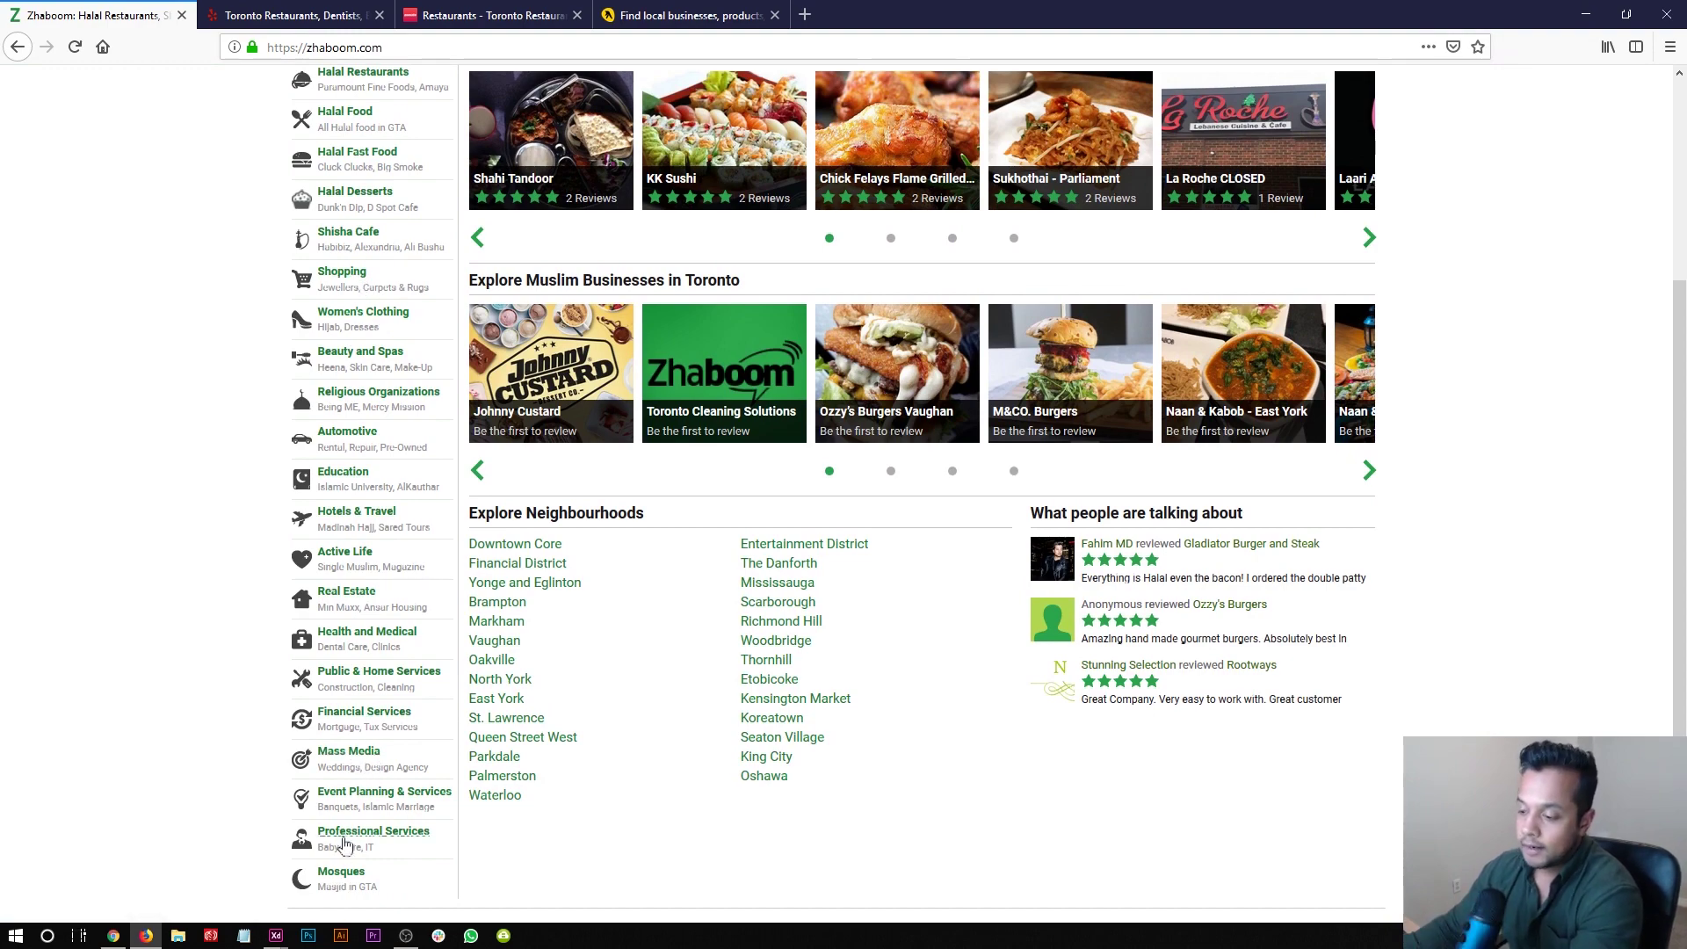
pyautogui.scroll(3, 337, 714)
pyautogui.click(636, 15)
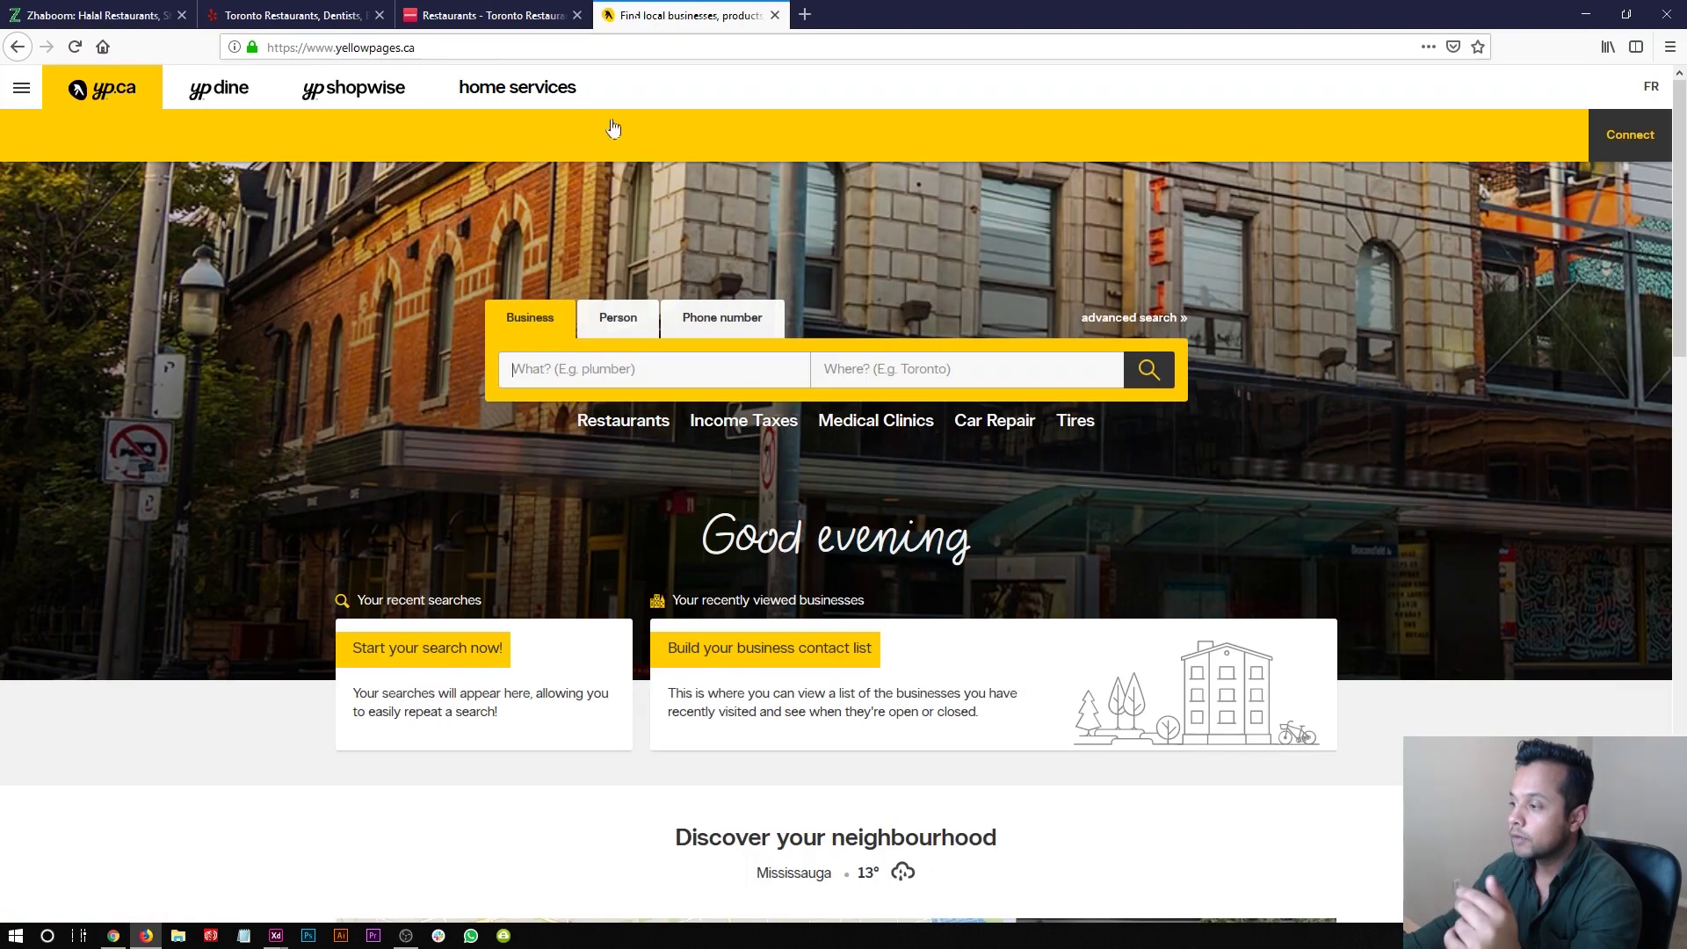
# - Compare the upper part of the Yellow Pages home page with the Yelp, Zomato and Zhaboom home pages
pyautogui.scroll(-3, 625, 461)
pyautogui.scroll(3, 633, 459)
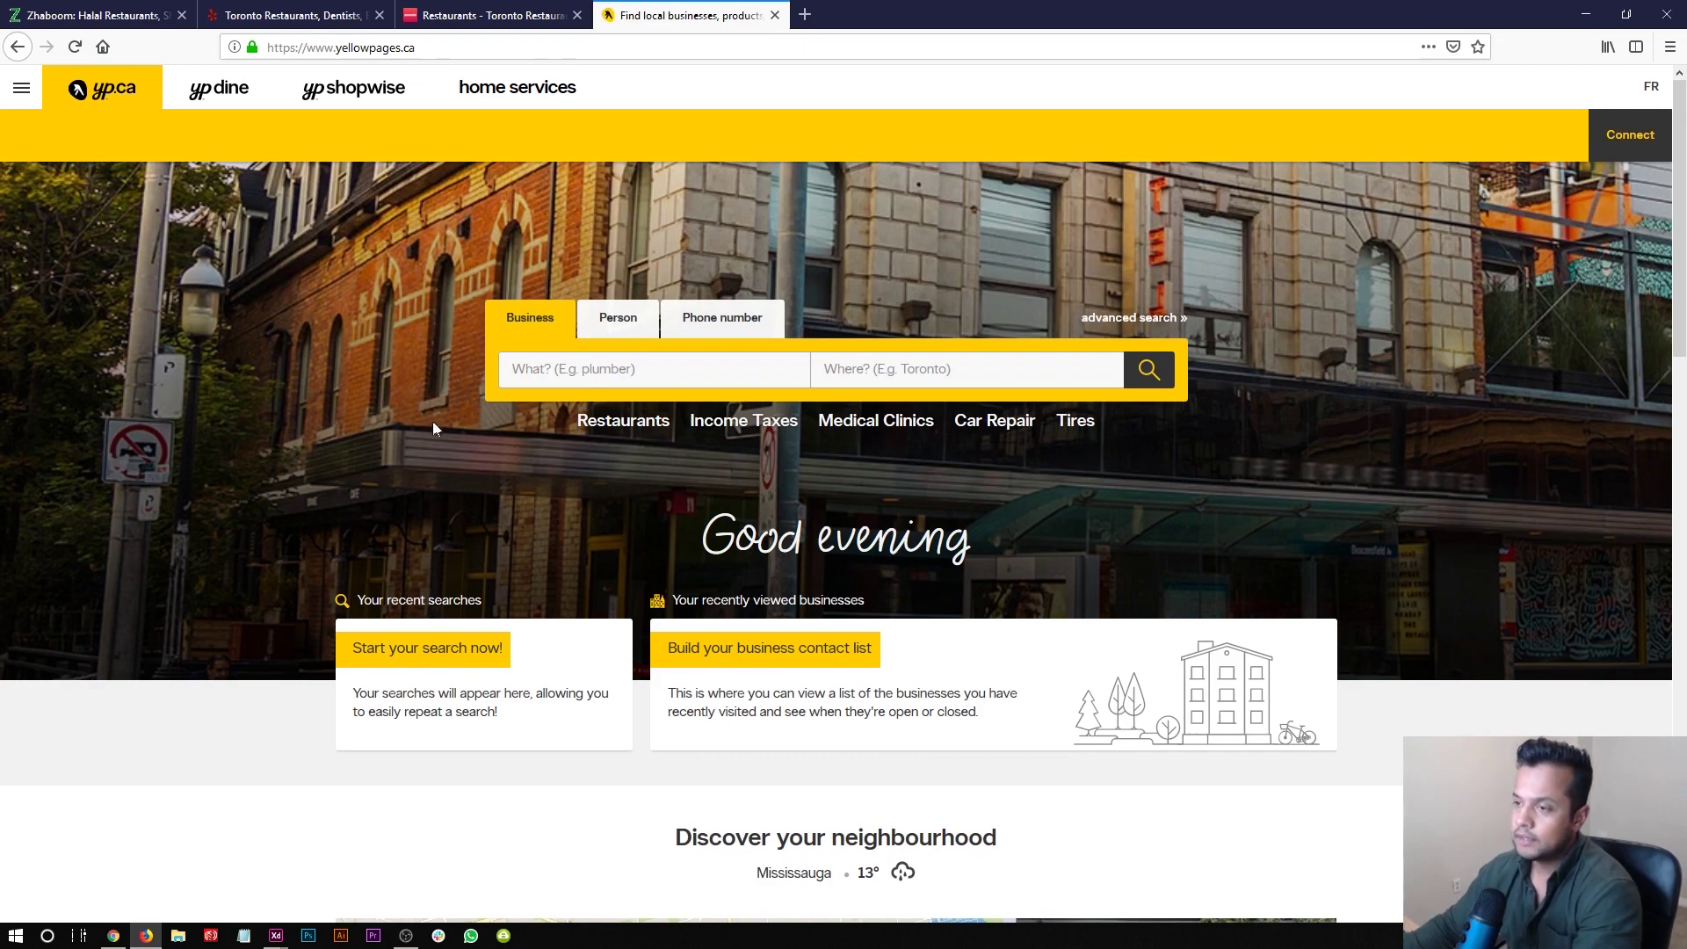
pyautogui.scroll(-2, 378, 399)
pyautogui.scroll(2, 378, 402)
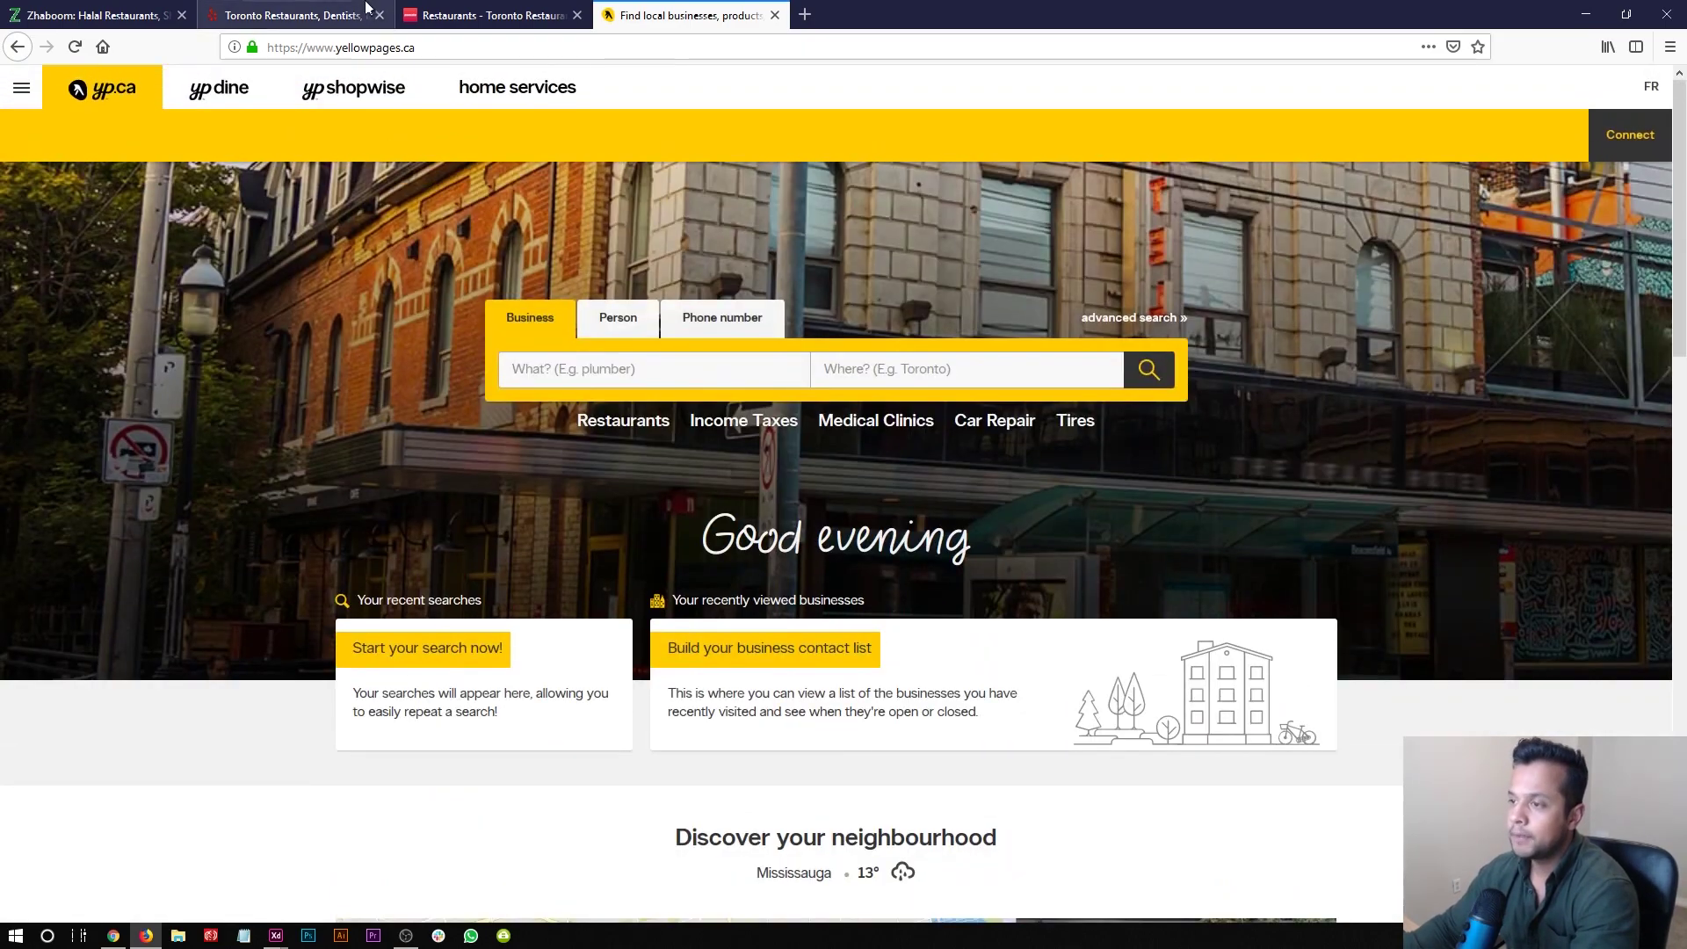
pyautogui.click(246, 7)
pyautogui.click(474, 15)
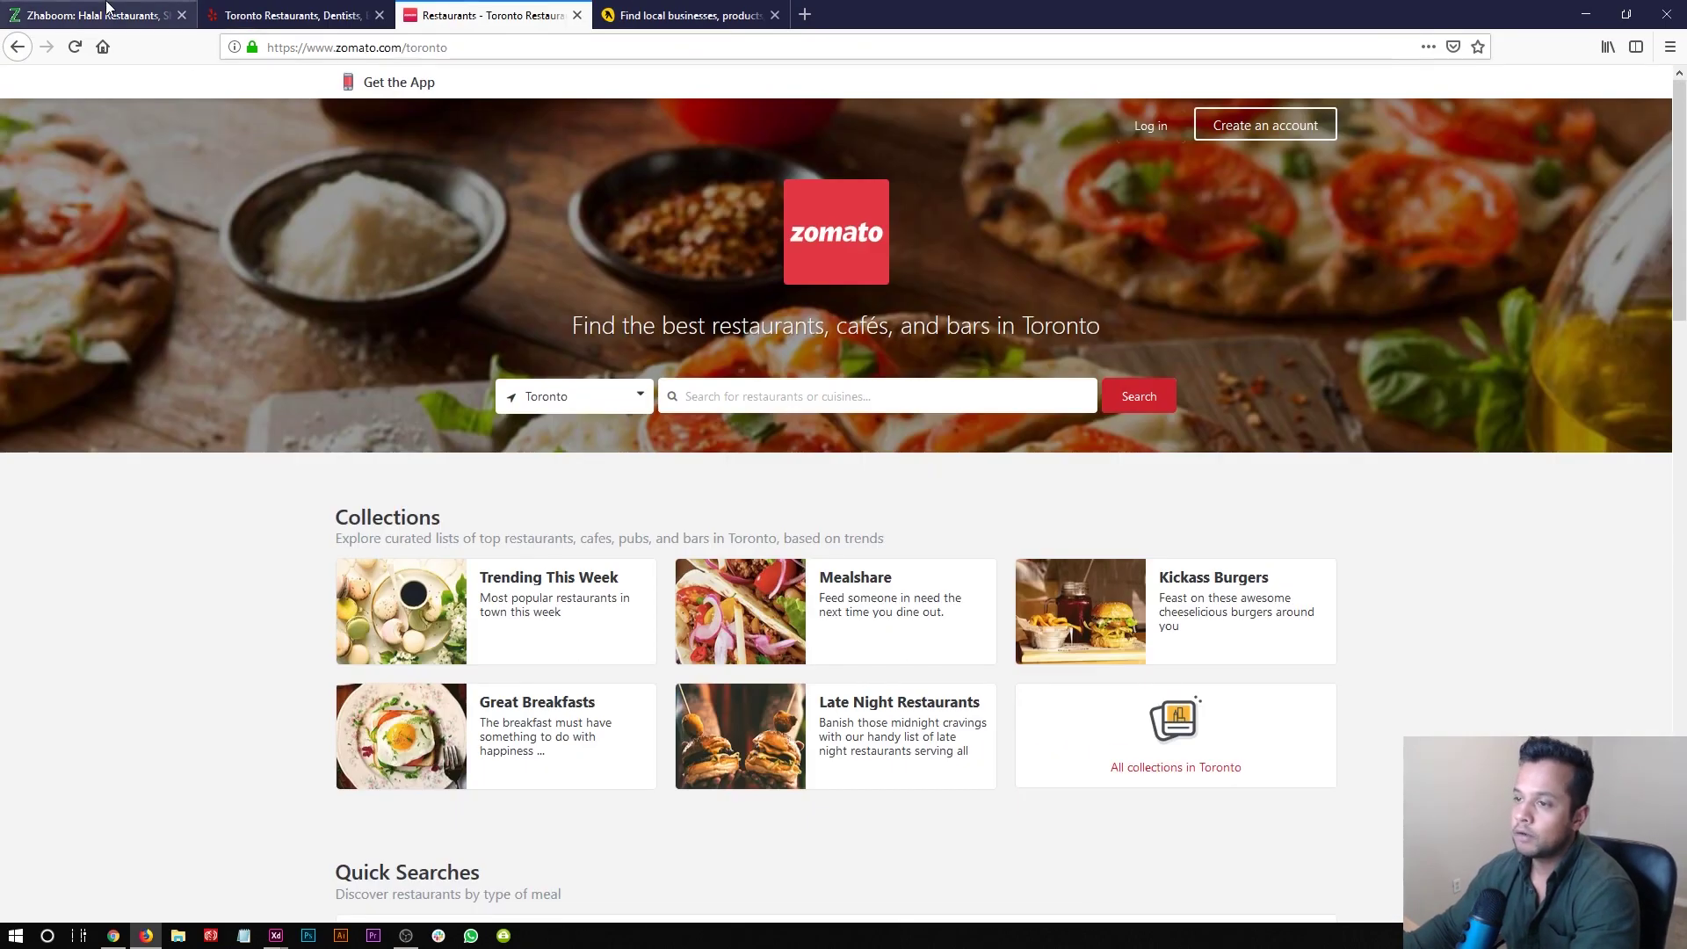
pyautogui.click(103, 12)
pyautogui.scroll(2, 197, 462)
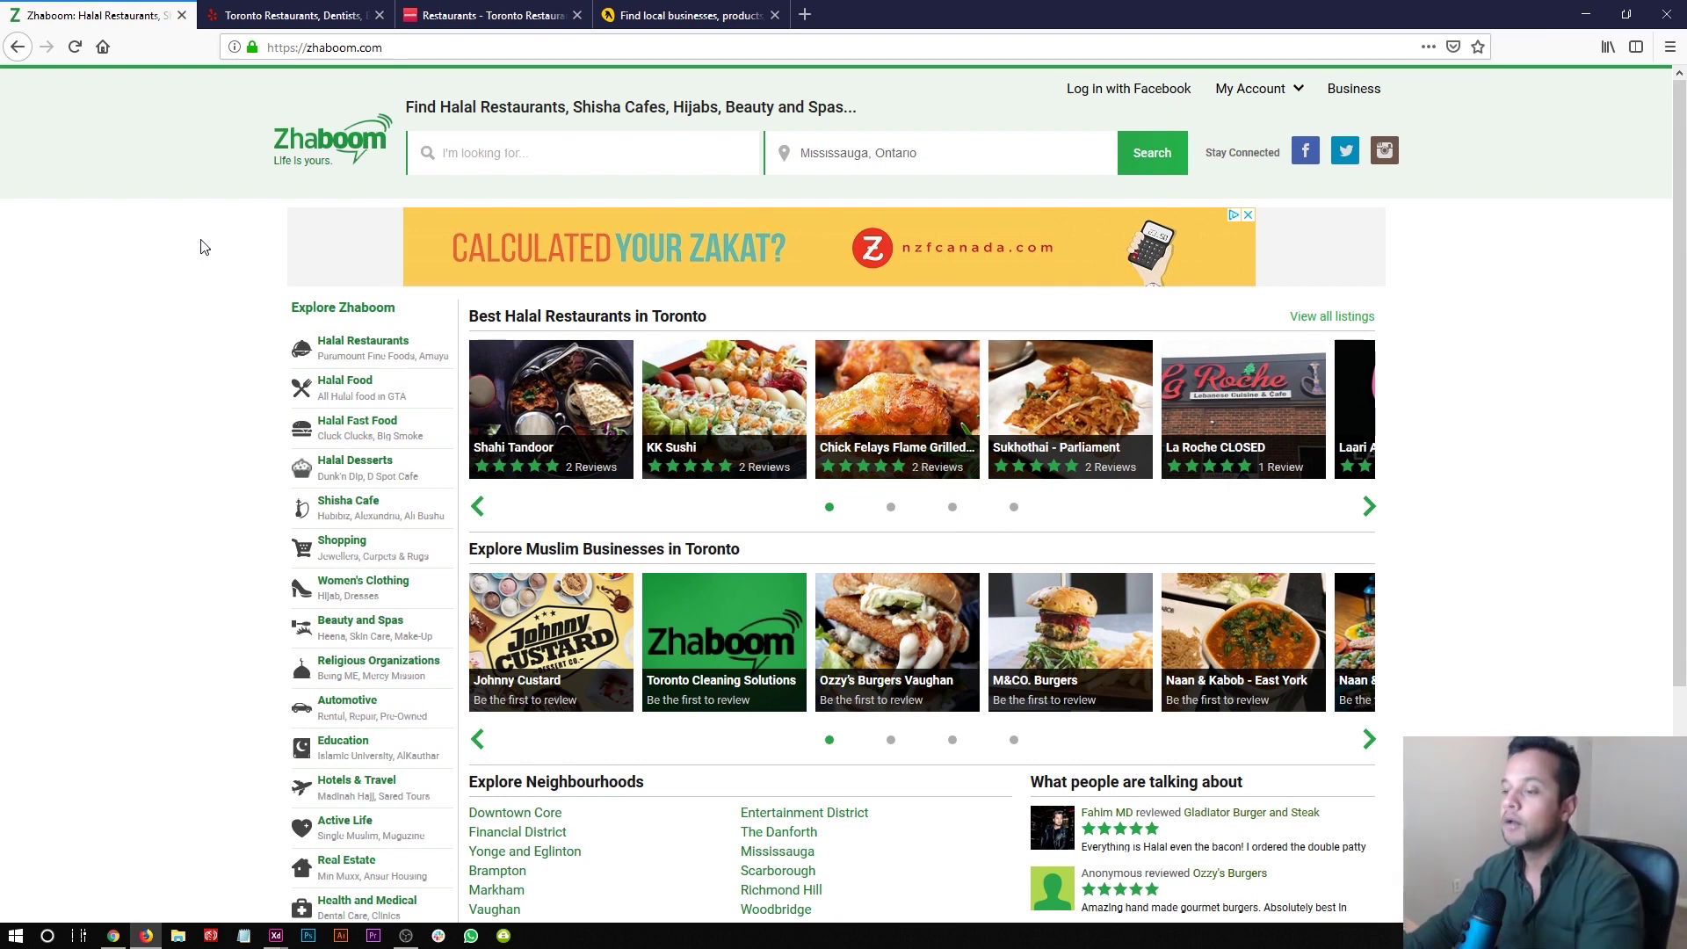
# - Compare the header images and search areas of the Yelp, Zomato and Yellow Pages home pages
pyautogui.click(271, 8)
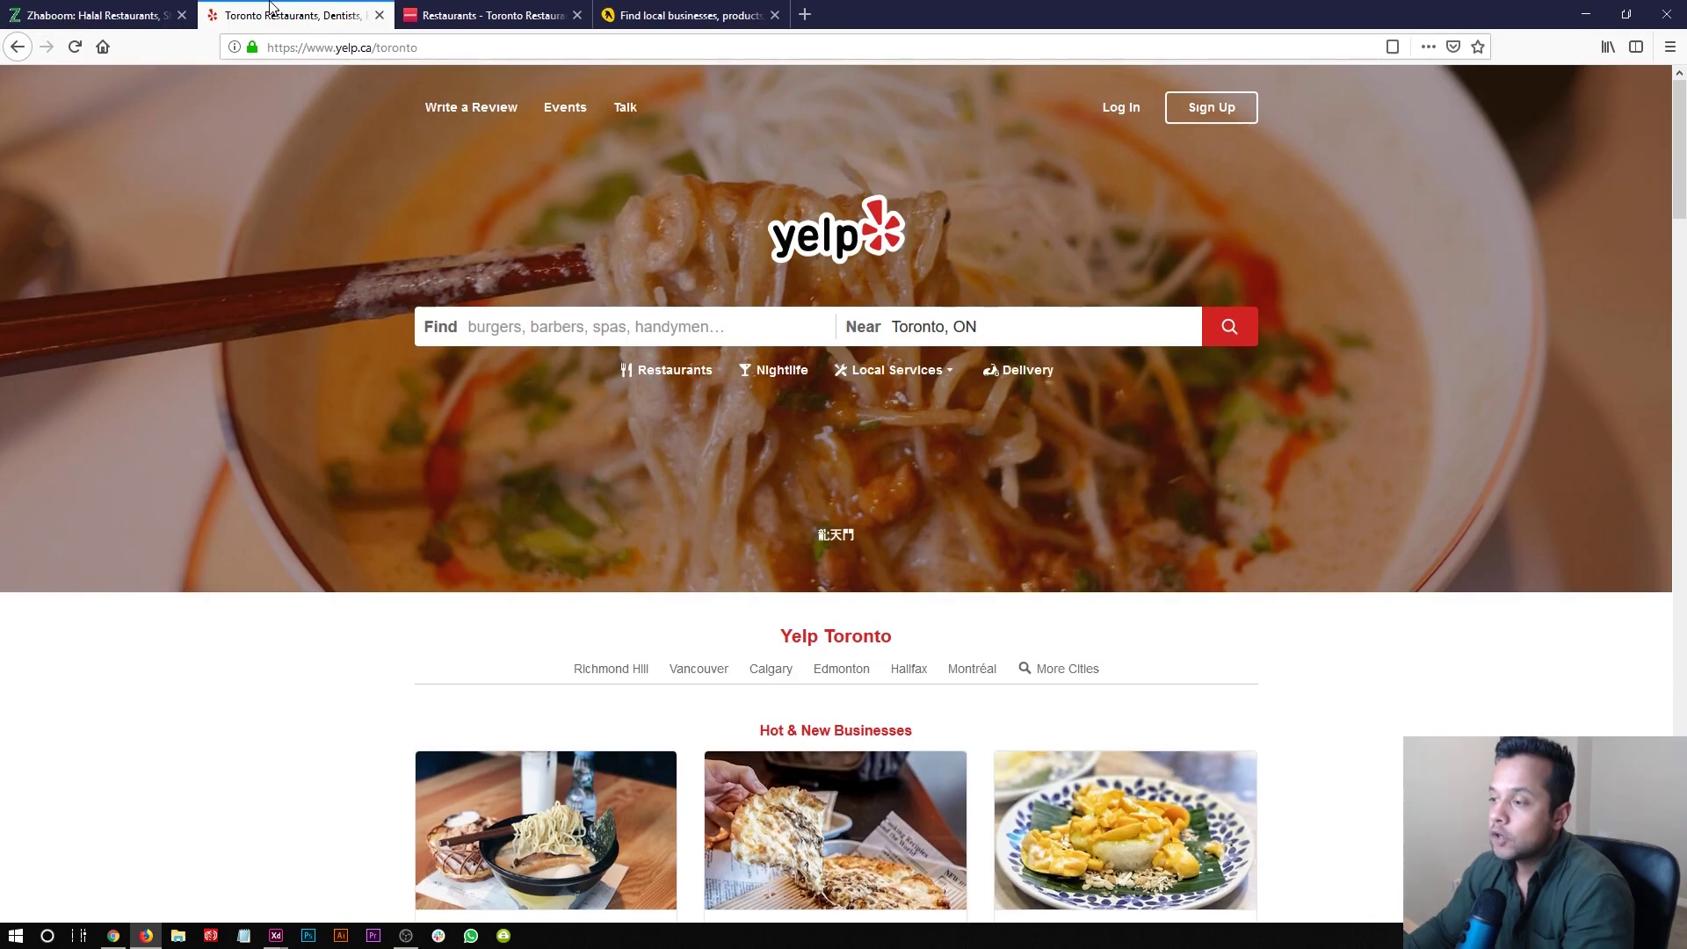
pyautogui.click(466, 15)
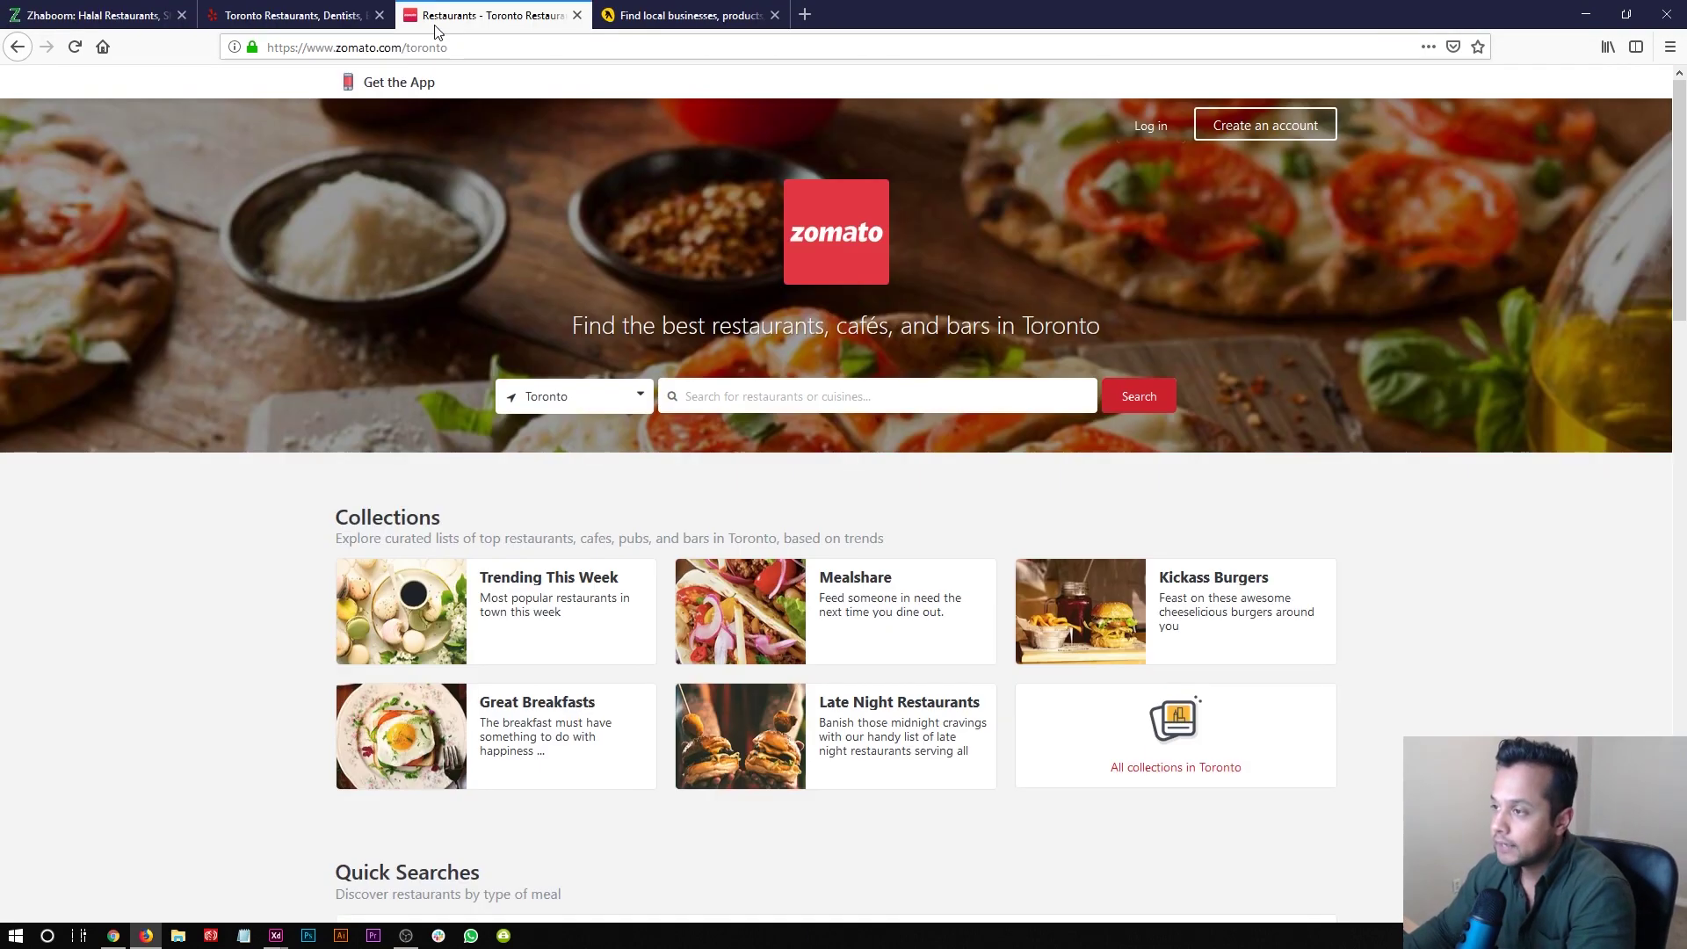
pyautogui.click(646, 17)
pyautogui.click(483, 15)
pyautogui.click(364, 15)
pyautogui.click(483, 15)
pyautogui.click(667, 15)
# - Review the Yellow Pages home page from its search area through the neighbourhood map to its footer, and close that page
pyautogui.scroll(-15, 390, 453)
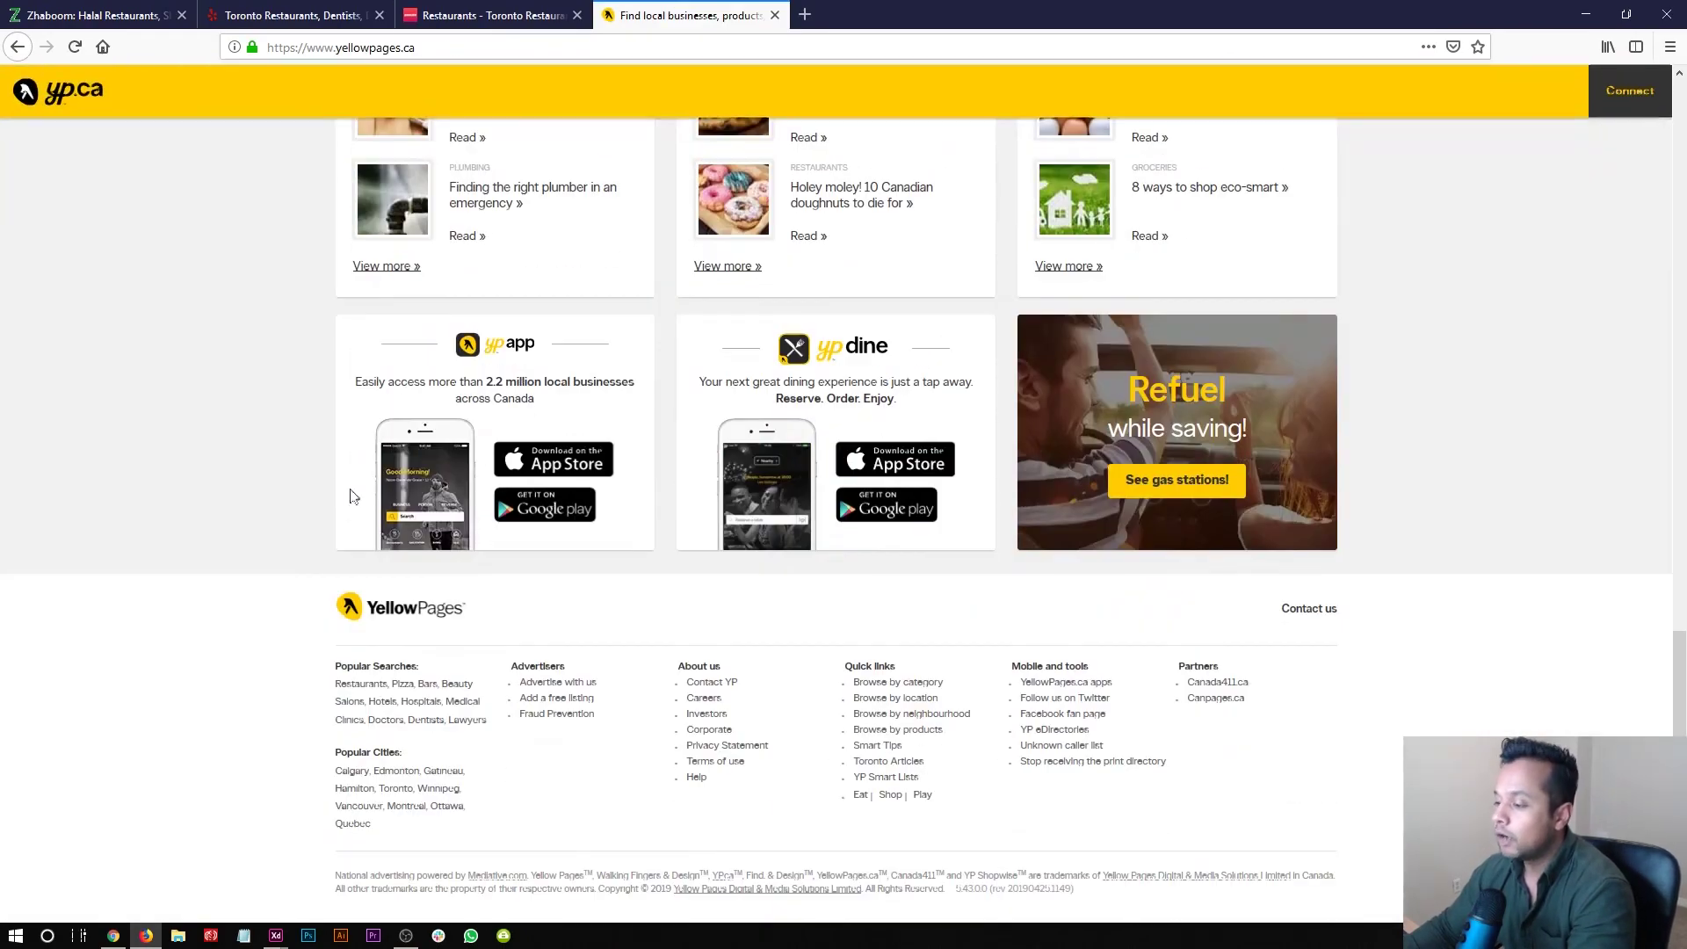
pyautogui.scroll(15, 341, 494)
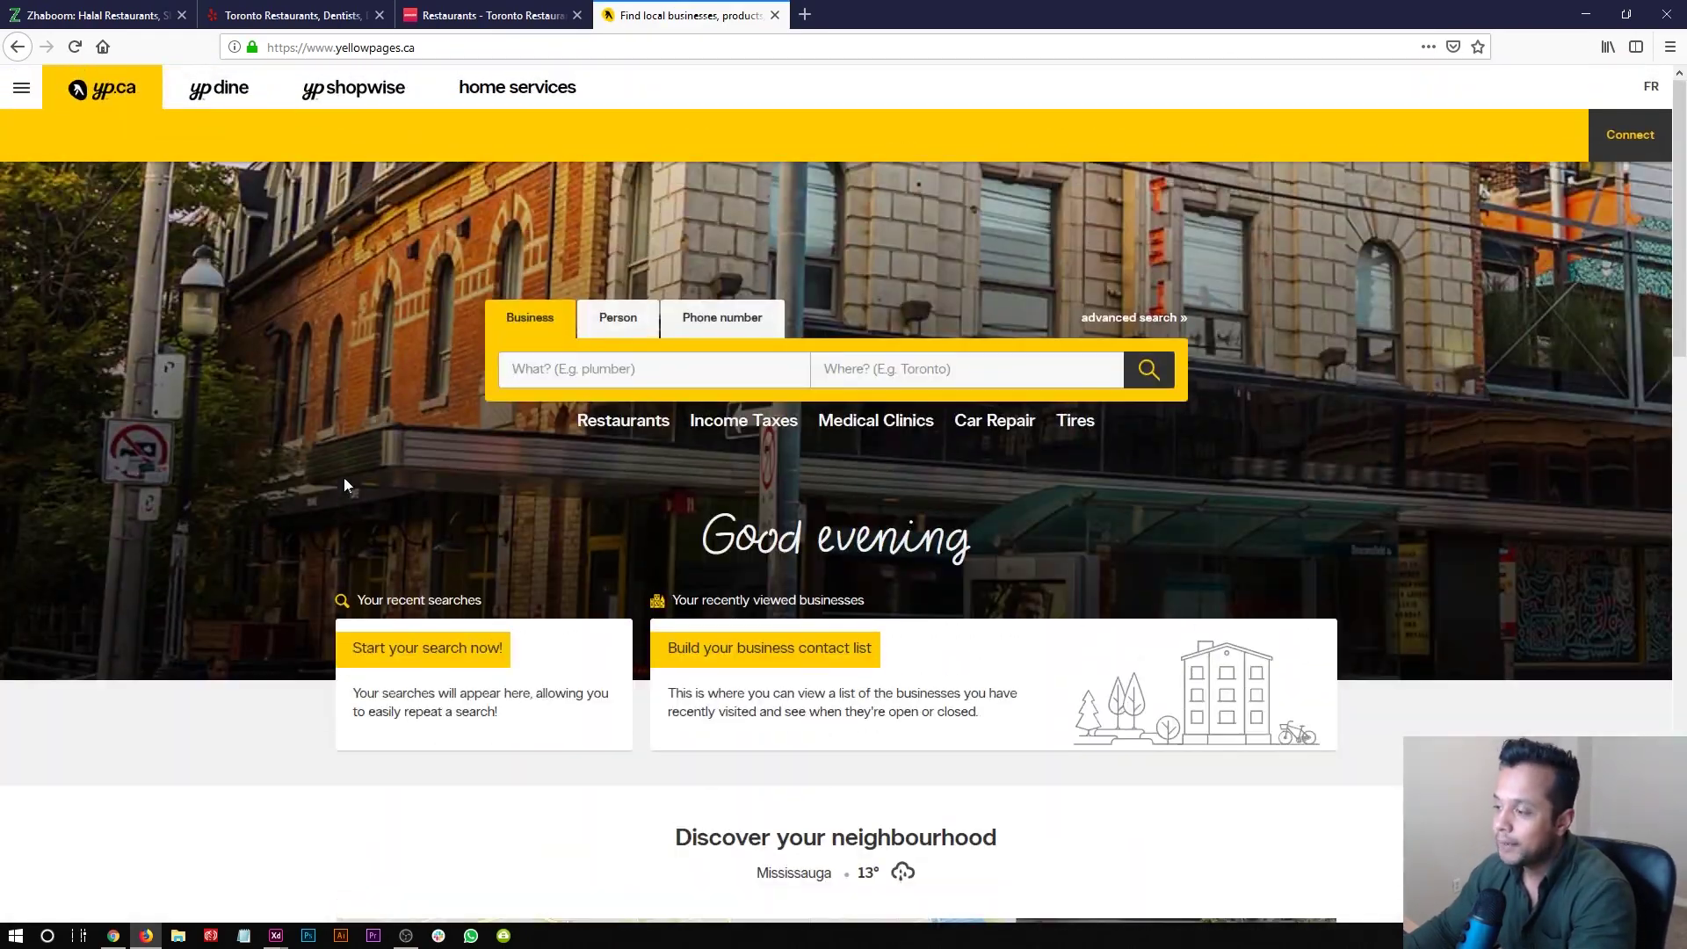
pyautogui.scroll(-10, 138, 535)
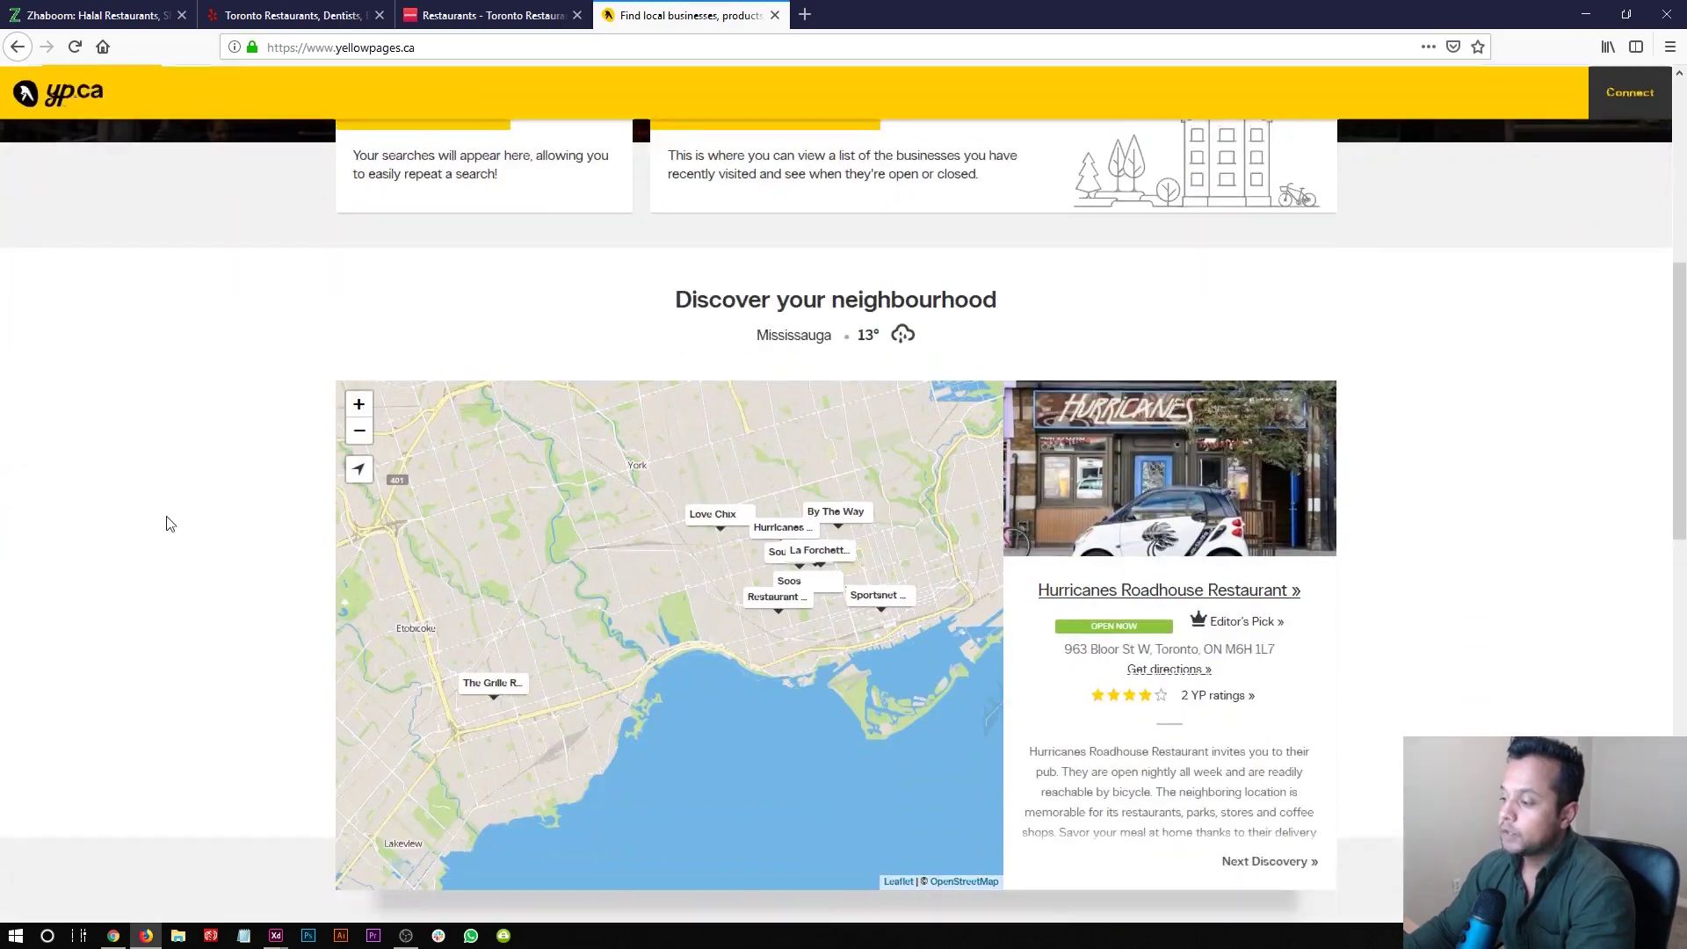
pyautogui.scroll(-4, 904, 444)
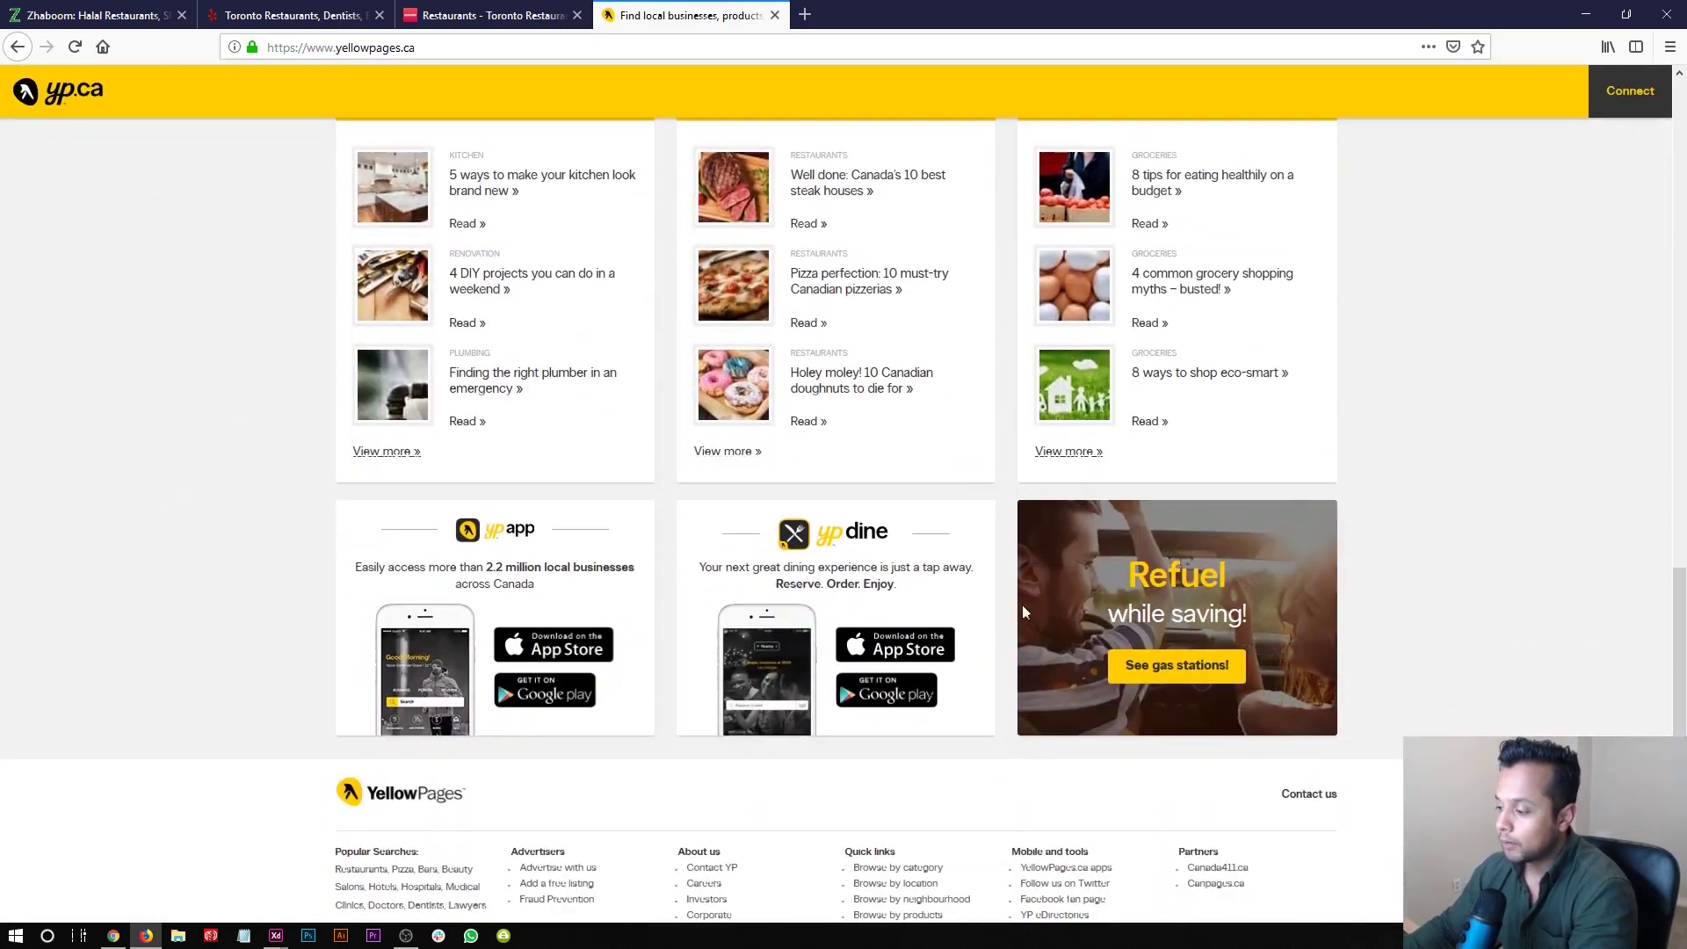
pyautogui.scroll(2, 848, 567)
pyautogui.scroll(4, 844, 558)
pyautogui.hotkey('ctrl', 'w')
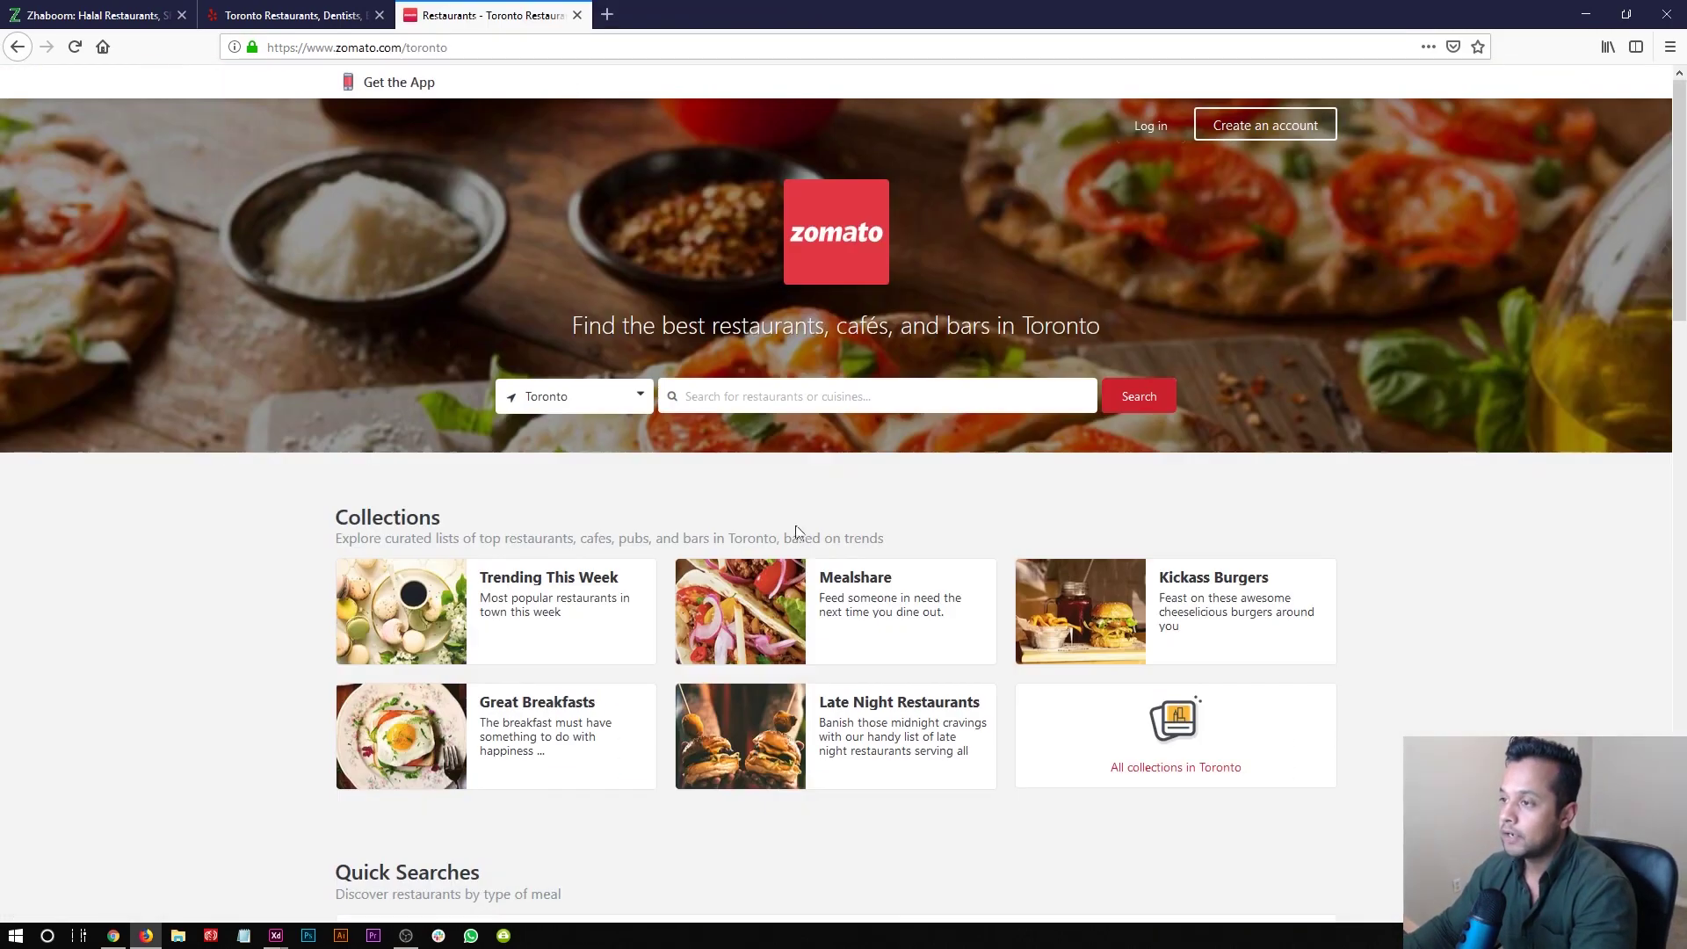
# - Glance at the Yelp home page and review Zomato's Collections, Quick Searches and Popular localities sections
pyautogui.click(329, 13)
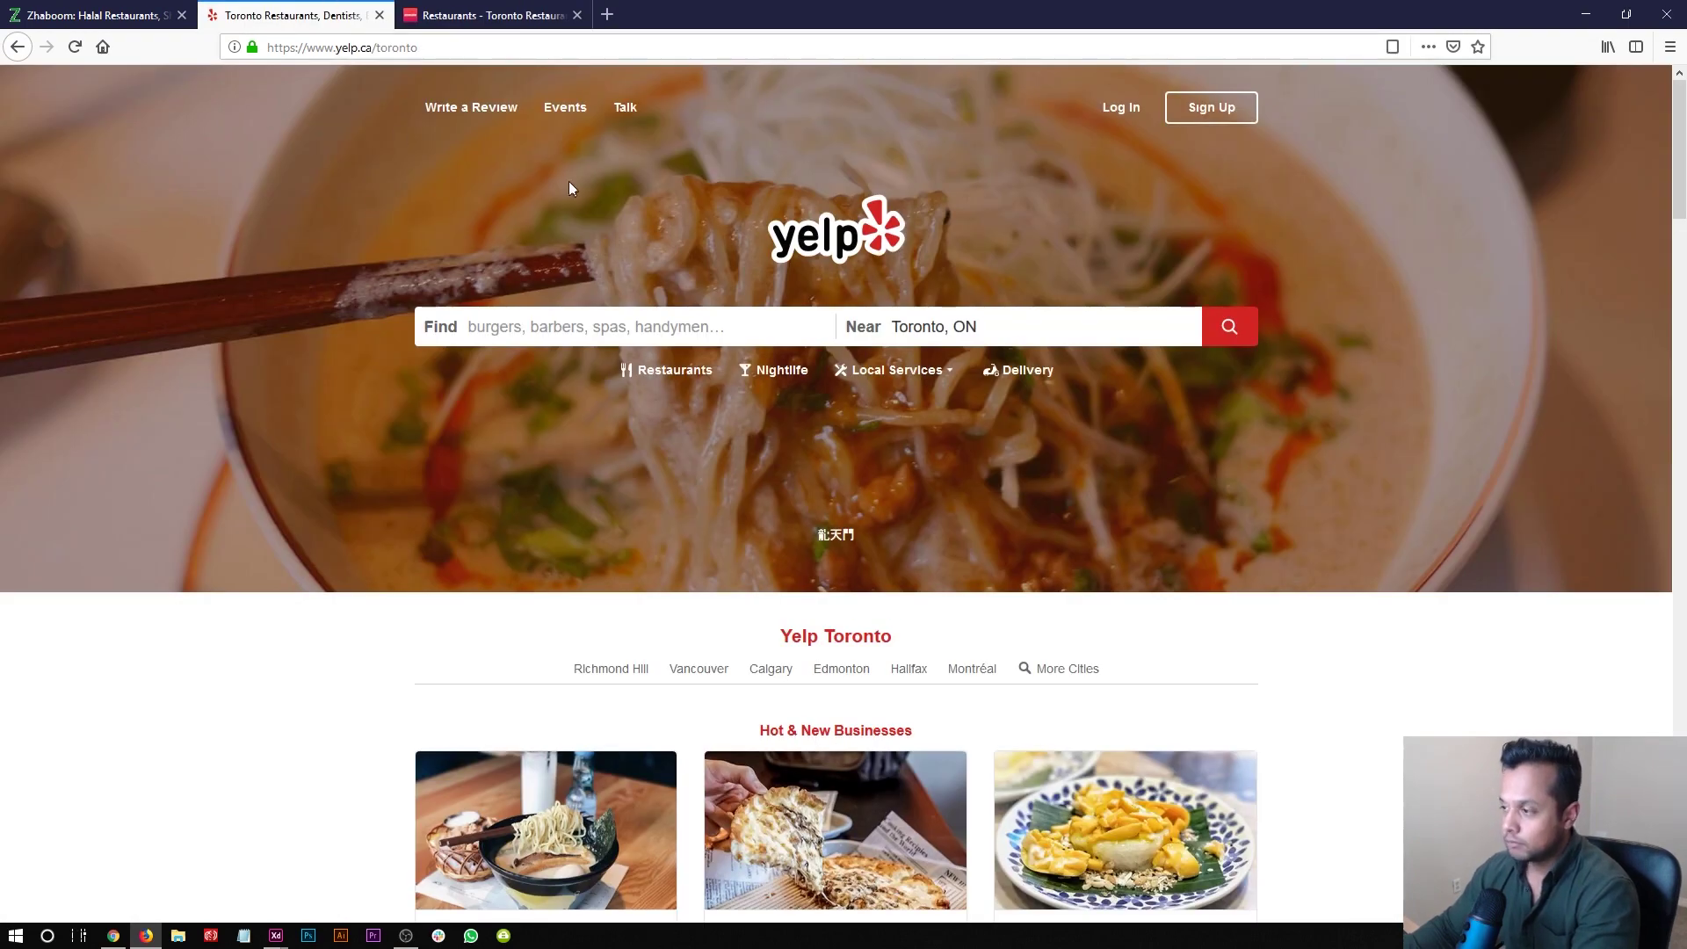
pyautogui.hotkey('ctrl', 'Tab')
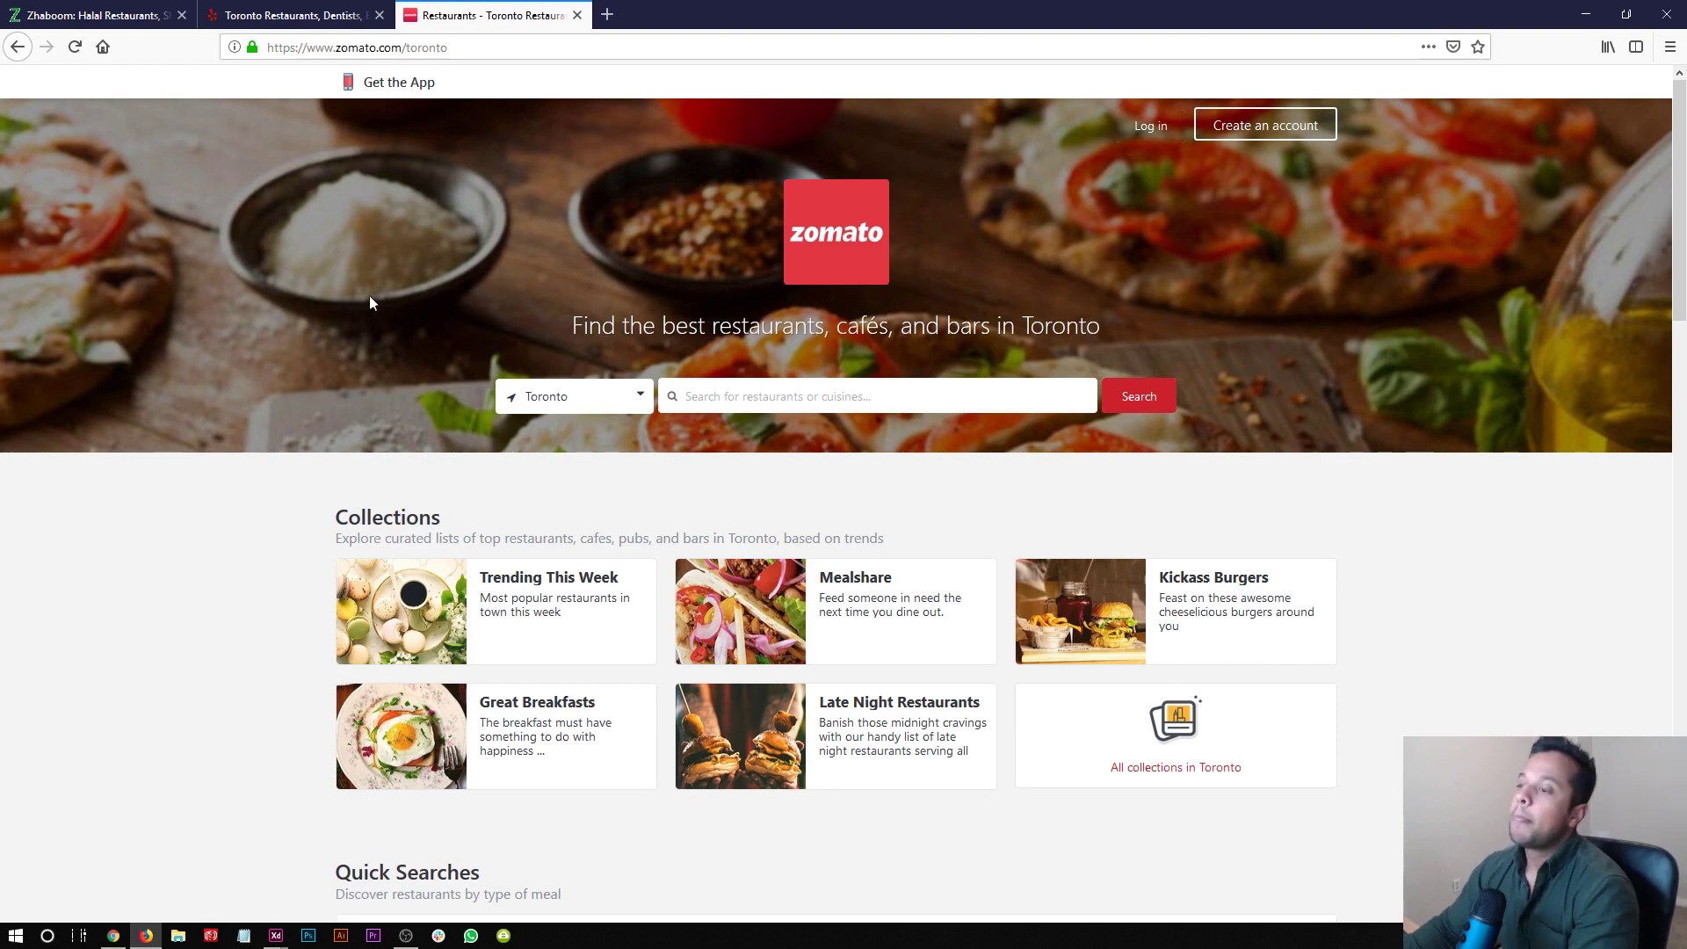
pyautogui.scroll(-4, 641, 467)
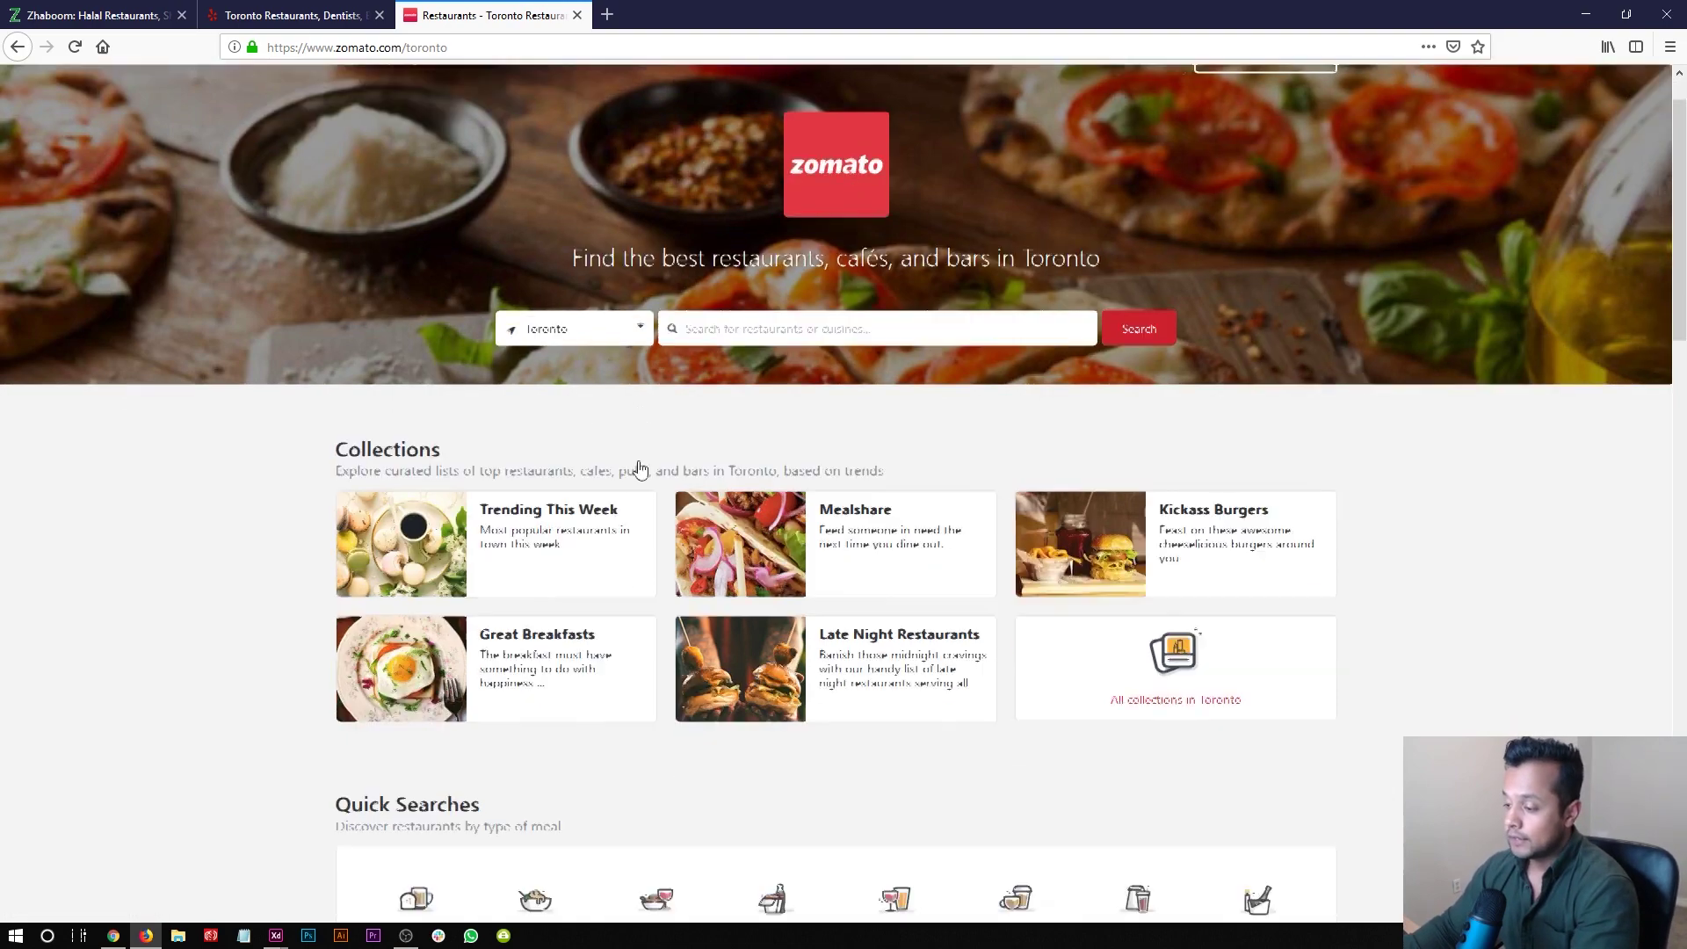
pyautogui.scroll(4, 490, 456)
pyautogui.scroll(-3, 503, 545)
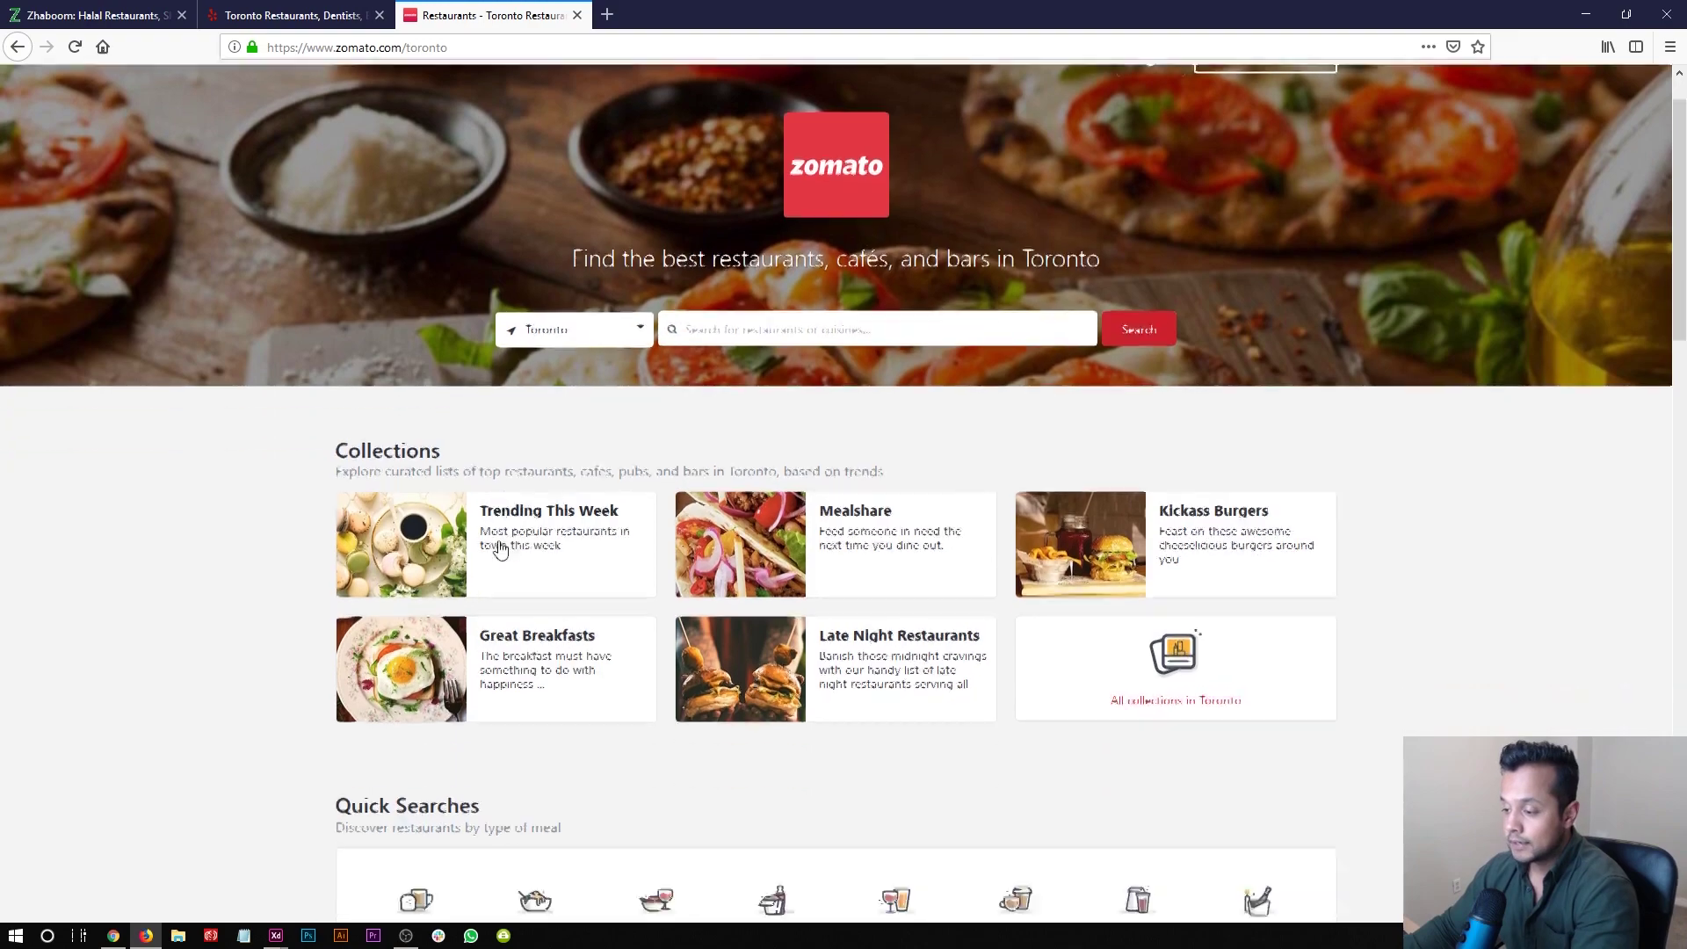
pyautogui.scroll(-3, 507, 538)
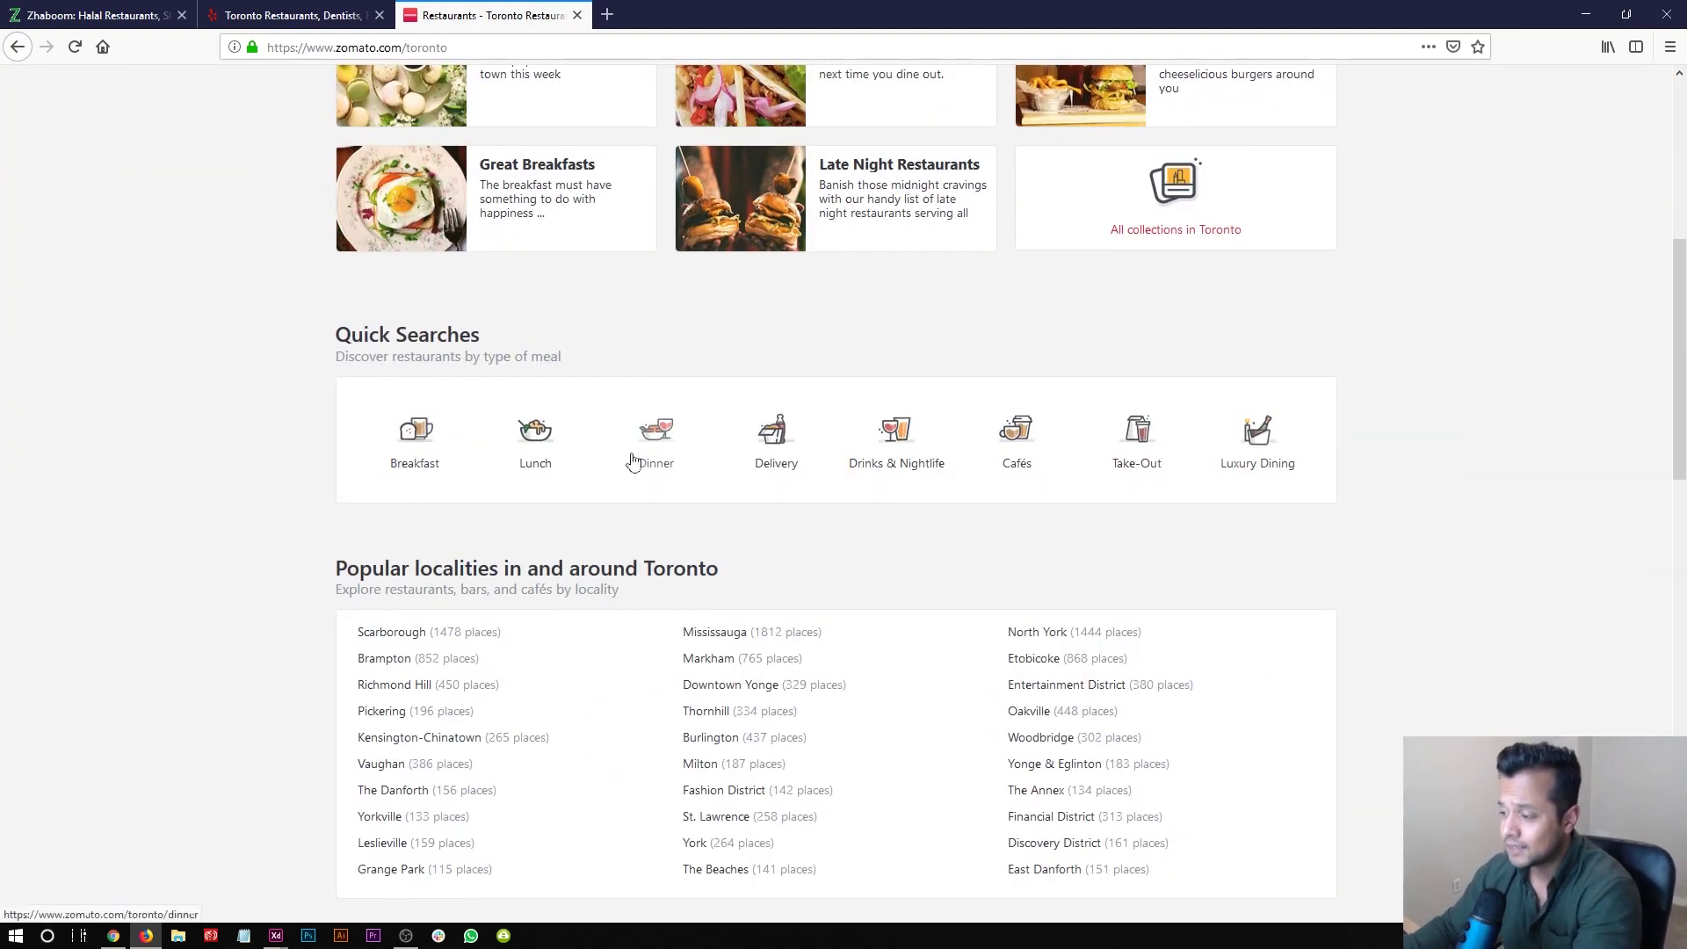
pyautogui.scroll(-8, 629, 492)
# - Check Yelp's Hot & New Businesses section and return to Zomato's Top Reviewers, Photographers and Bloggers lists
pyautogui.click(322, 12)
pyautogui.scroll(-10, 307, 413)
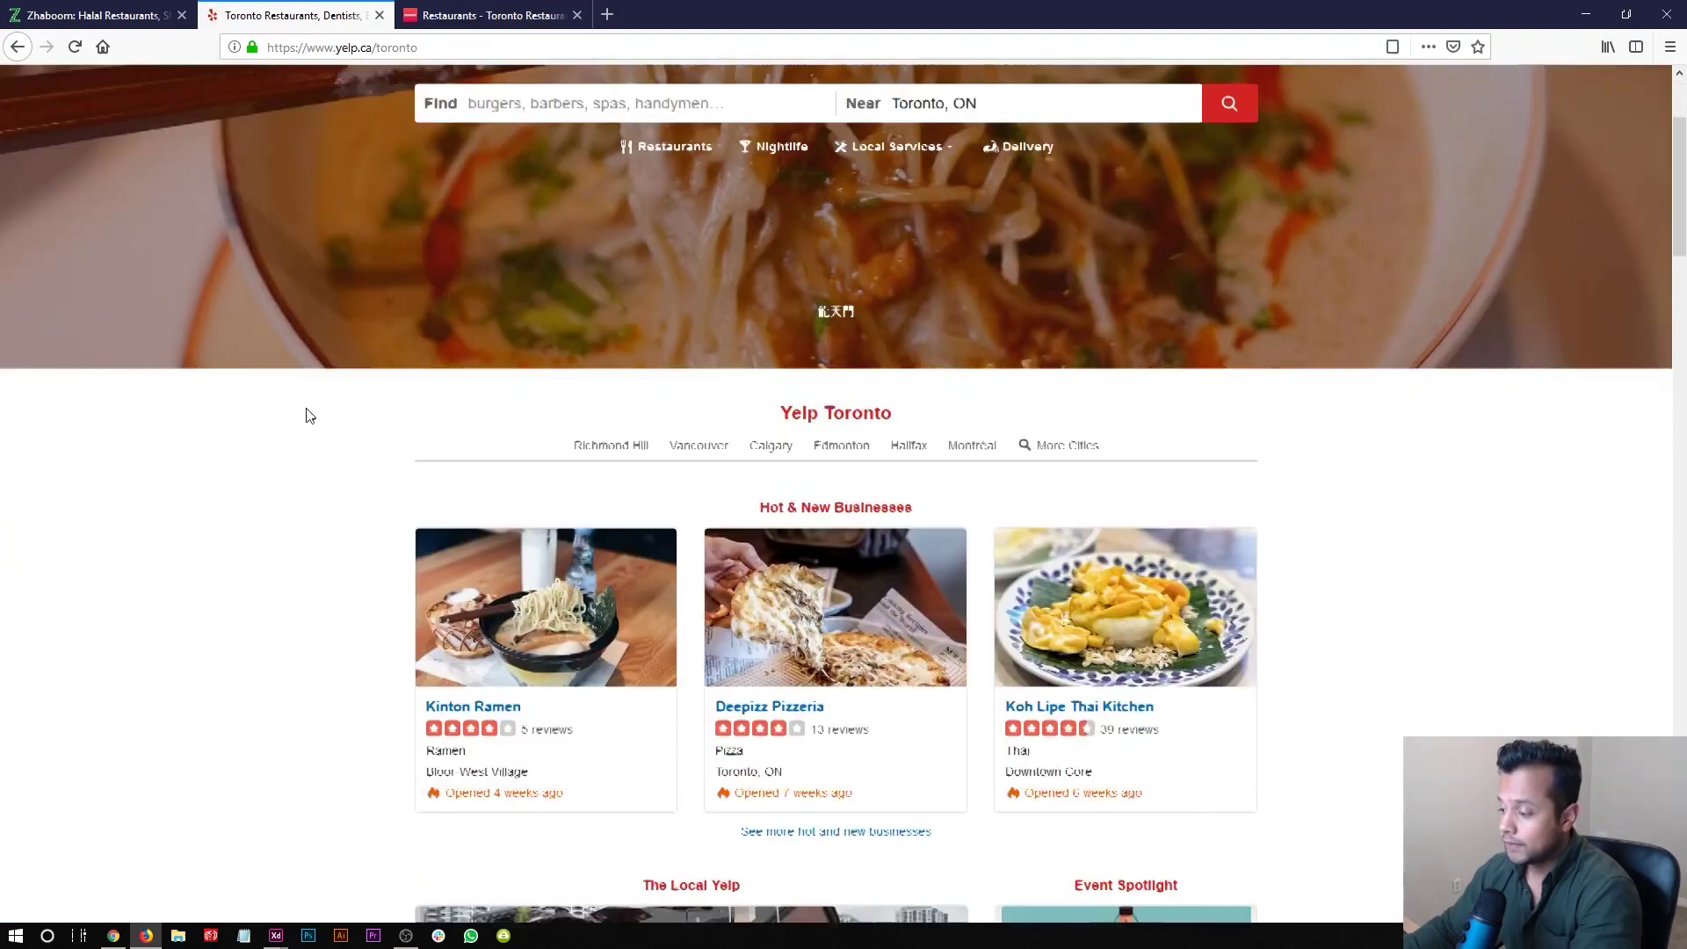
pyautogui.scroll(10, 309, 409)
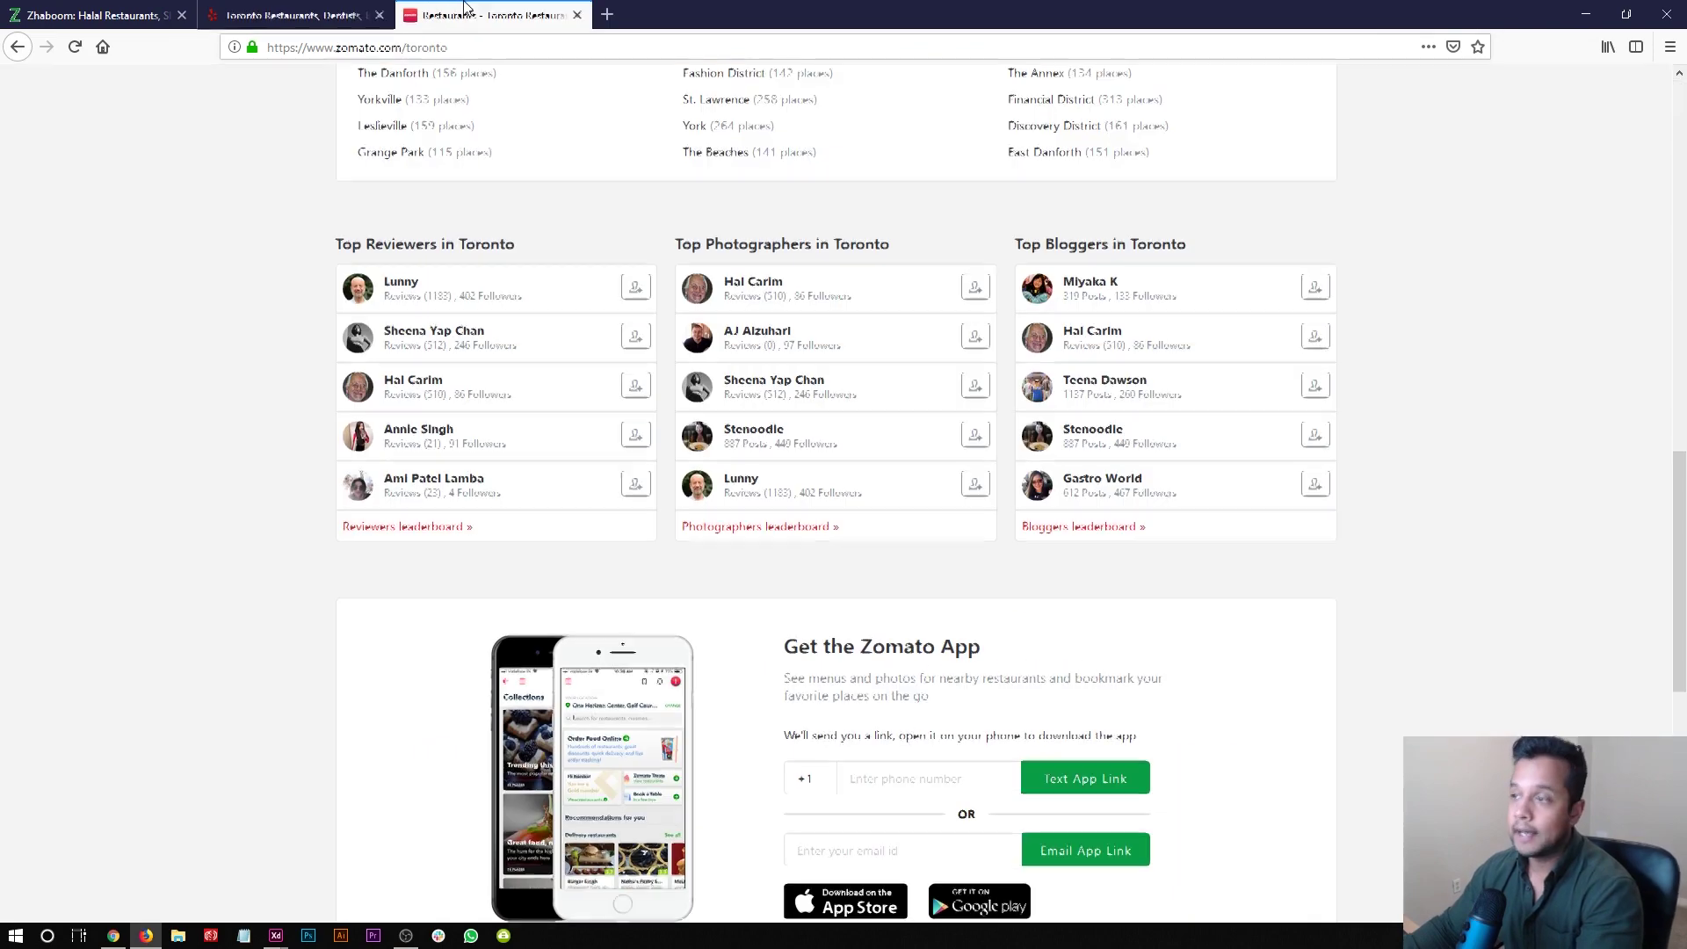
pyautogui.click(464, 13)
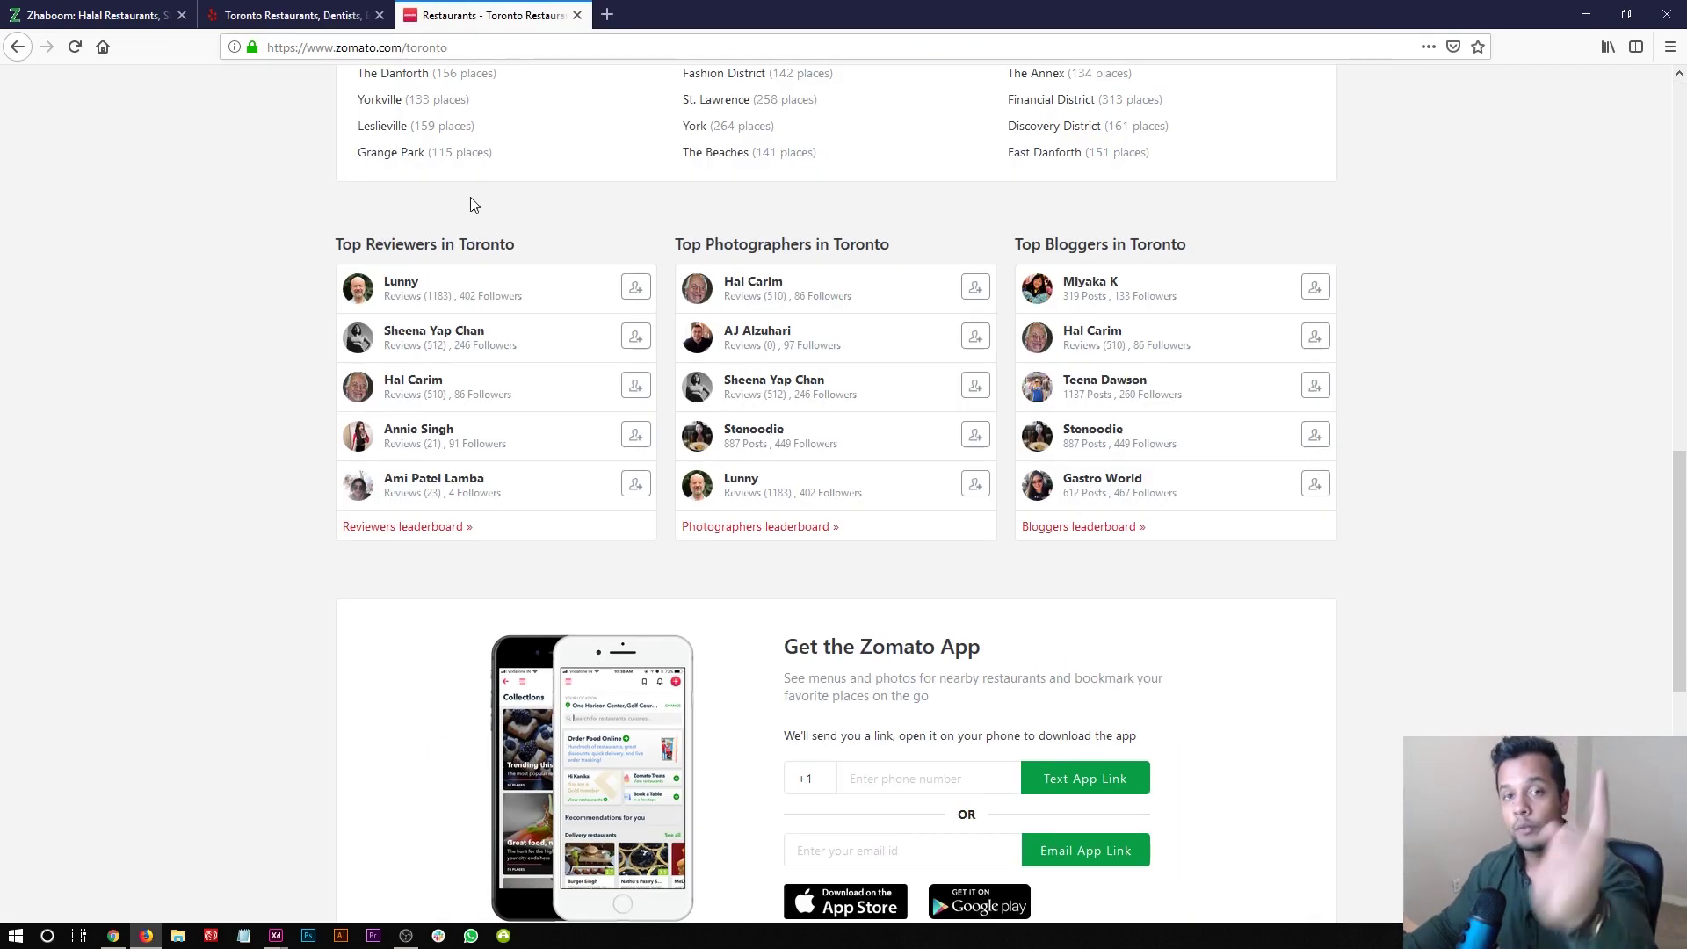
# - Examine the Zomato header's logo, tagline, Toronto location selector and restaurant search field
pyautogui.scroll(15, 325, 362)
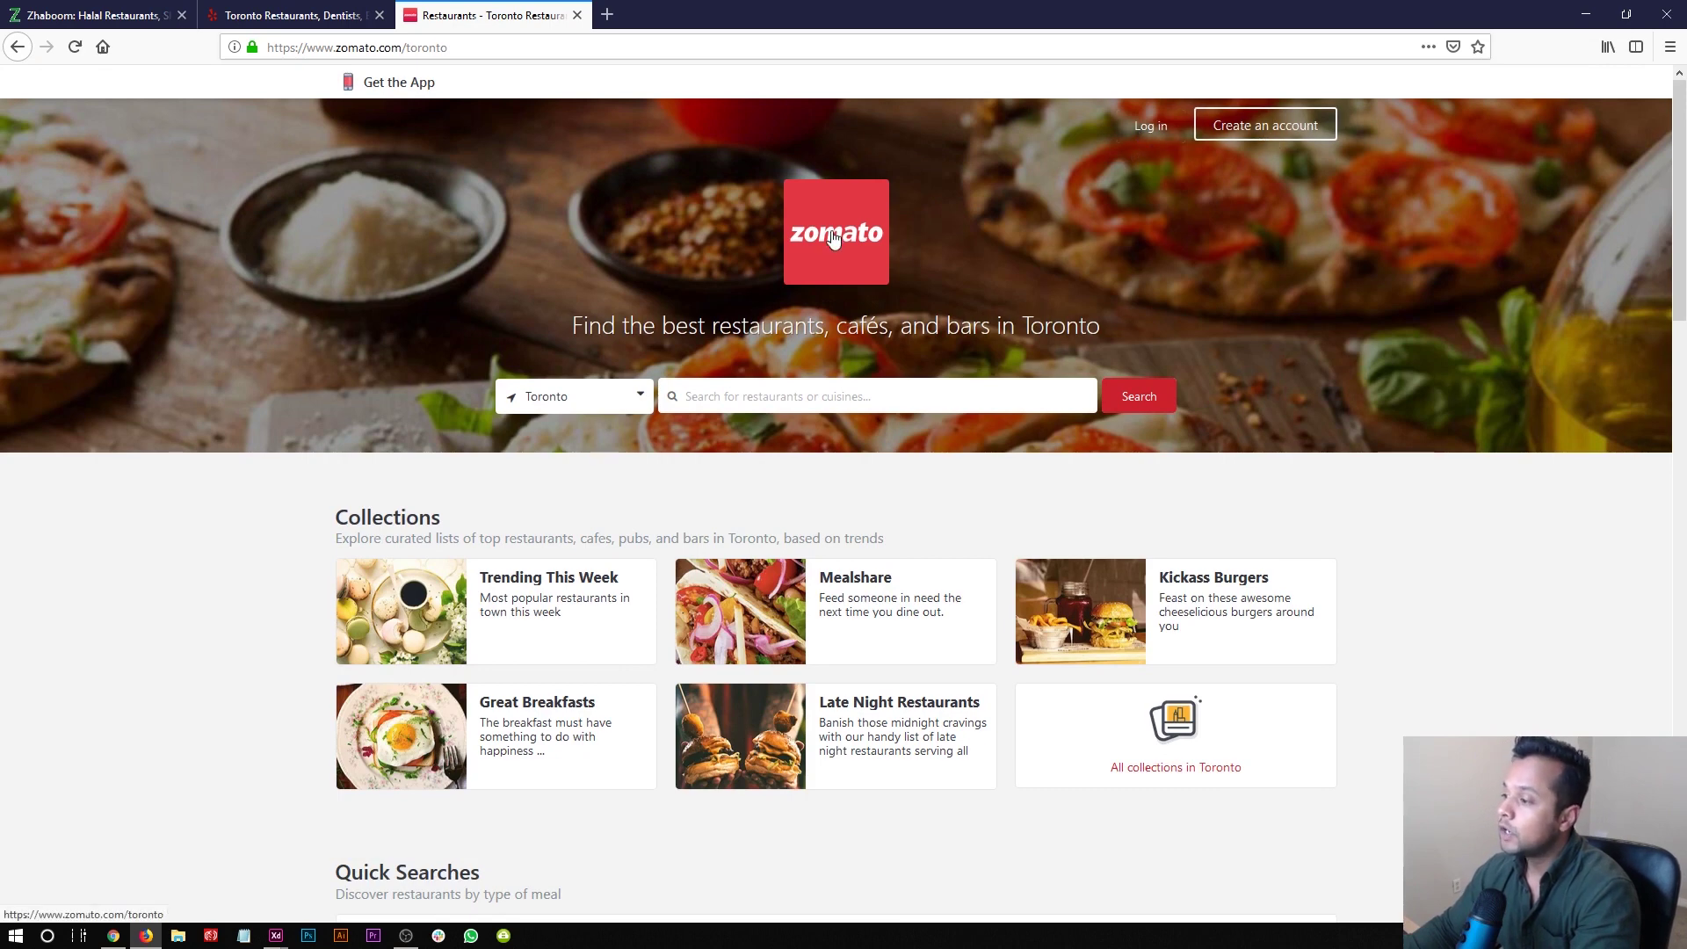
pyautogui.tripleClick(867, 318)
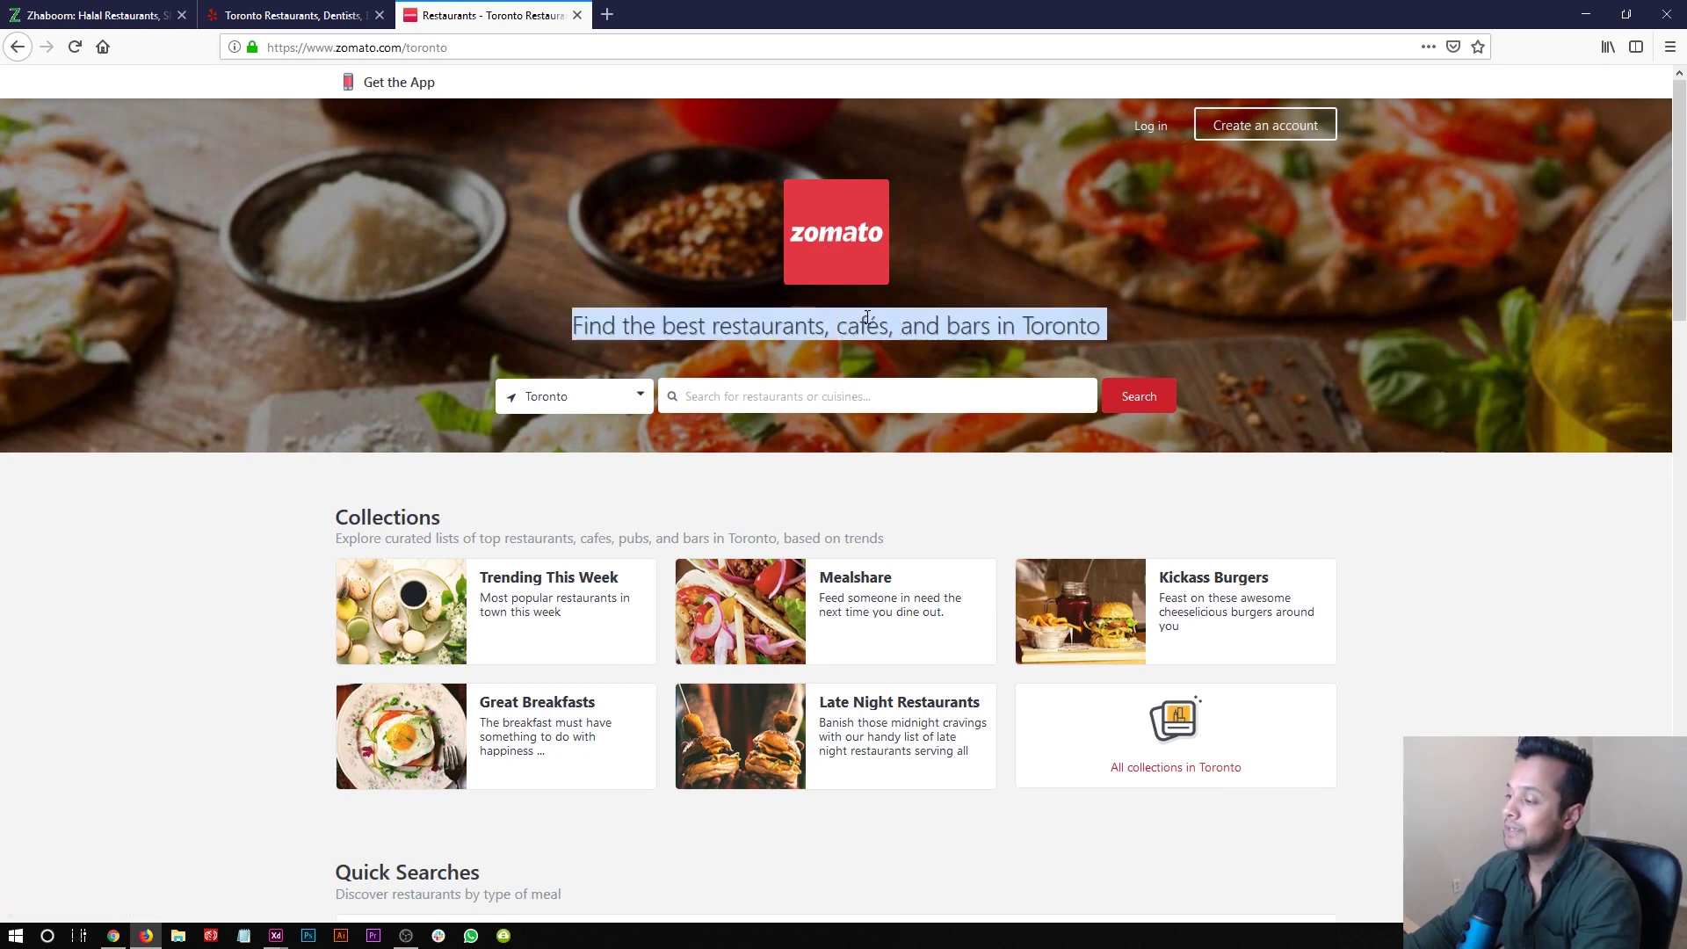
pyautogui.click(581, 395)
pyautogui.click(775, 406)
pyautogui.click(336, 350)
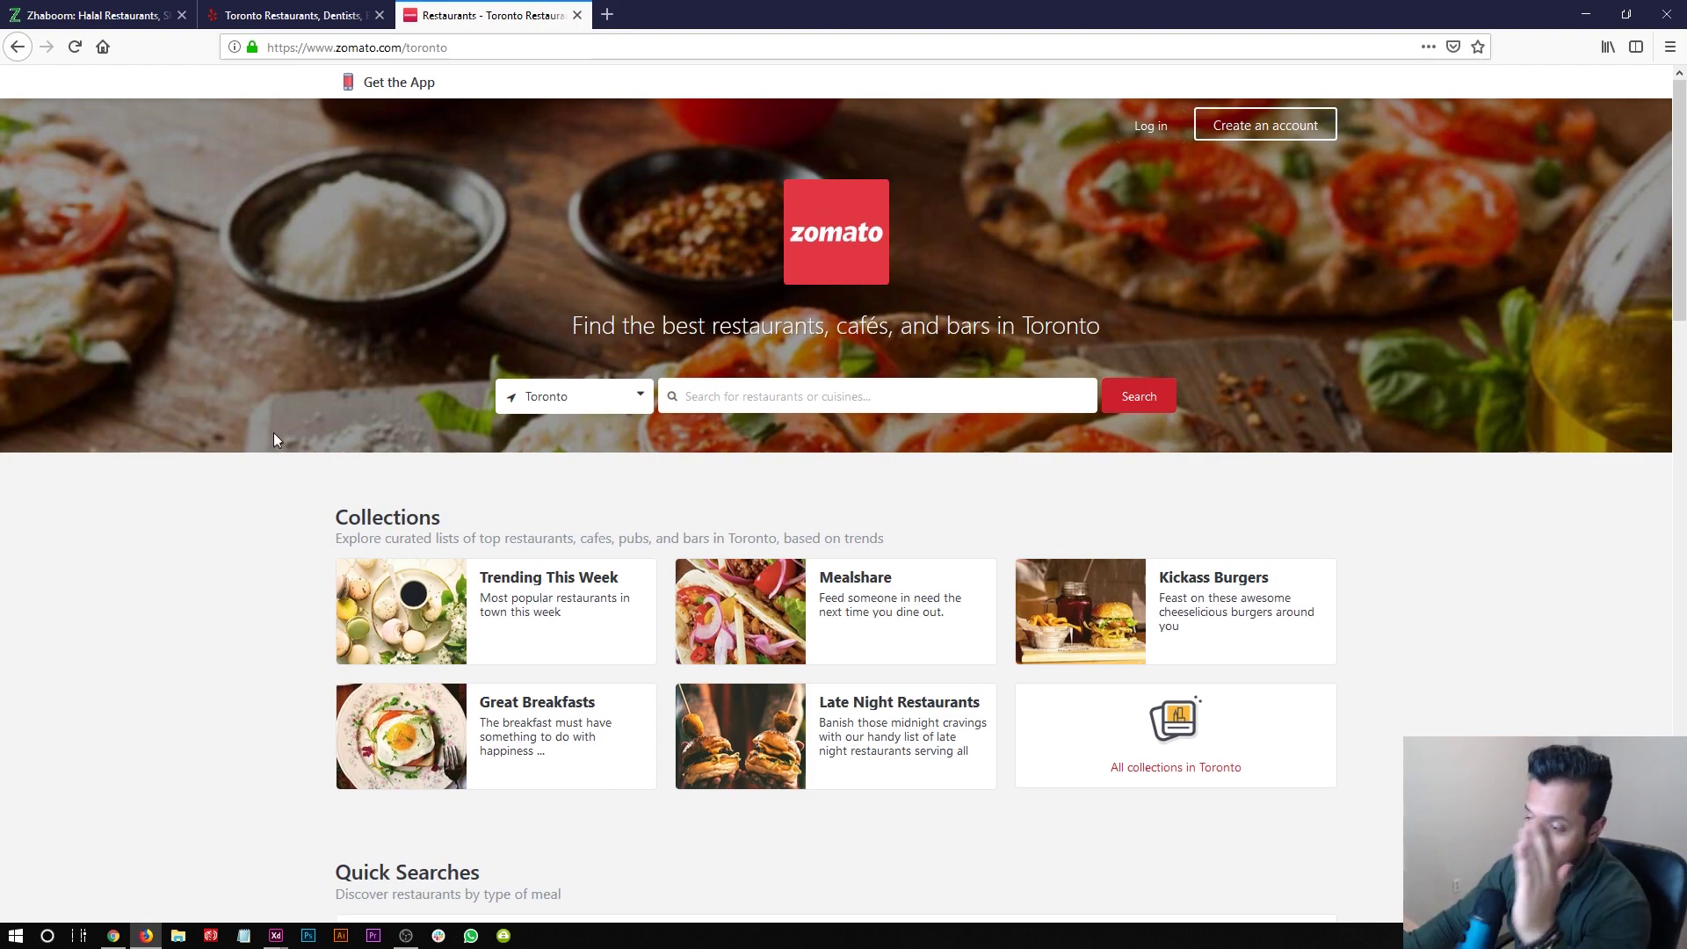
# - Review Zhaboom's category list, restaurant and business listings and Explore Neighbourhoods section against the Zomato layout
pyautogui.hotkey('ctrl', '1')
pyautogui.scroll(-3, 197, 345)
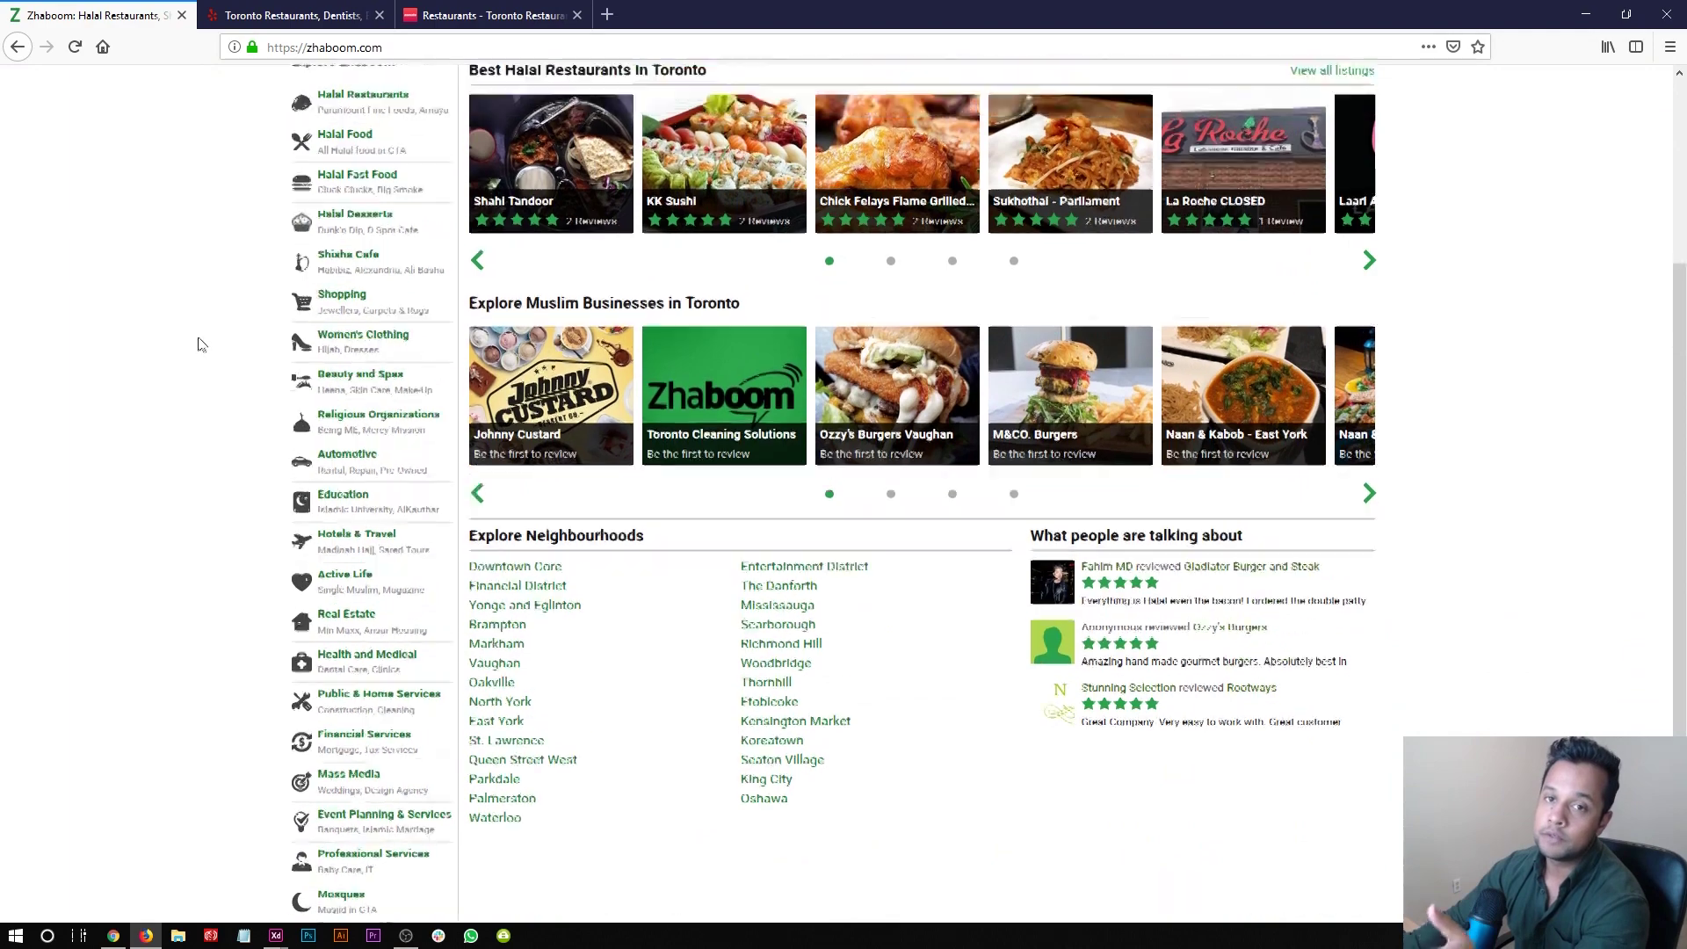
pyautogui.scroll(3, 198, 344)
# - Inspect the Yelp home page's header, including the restaurant credited under its background photo, and the Yelp Toronto section
pyautogui.hotkey('ctrl', '2')
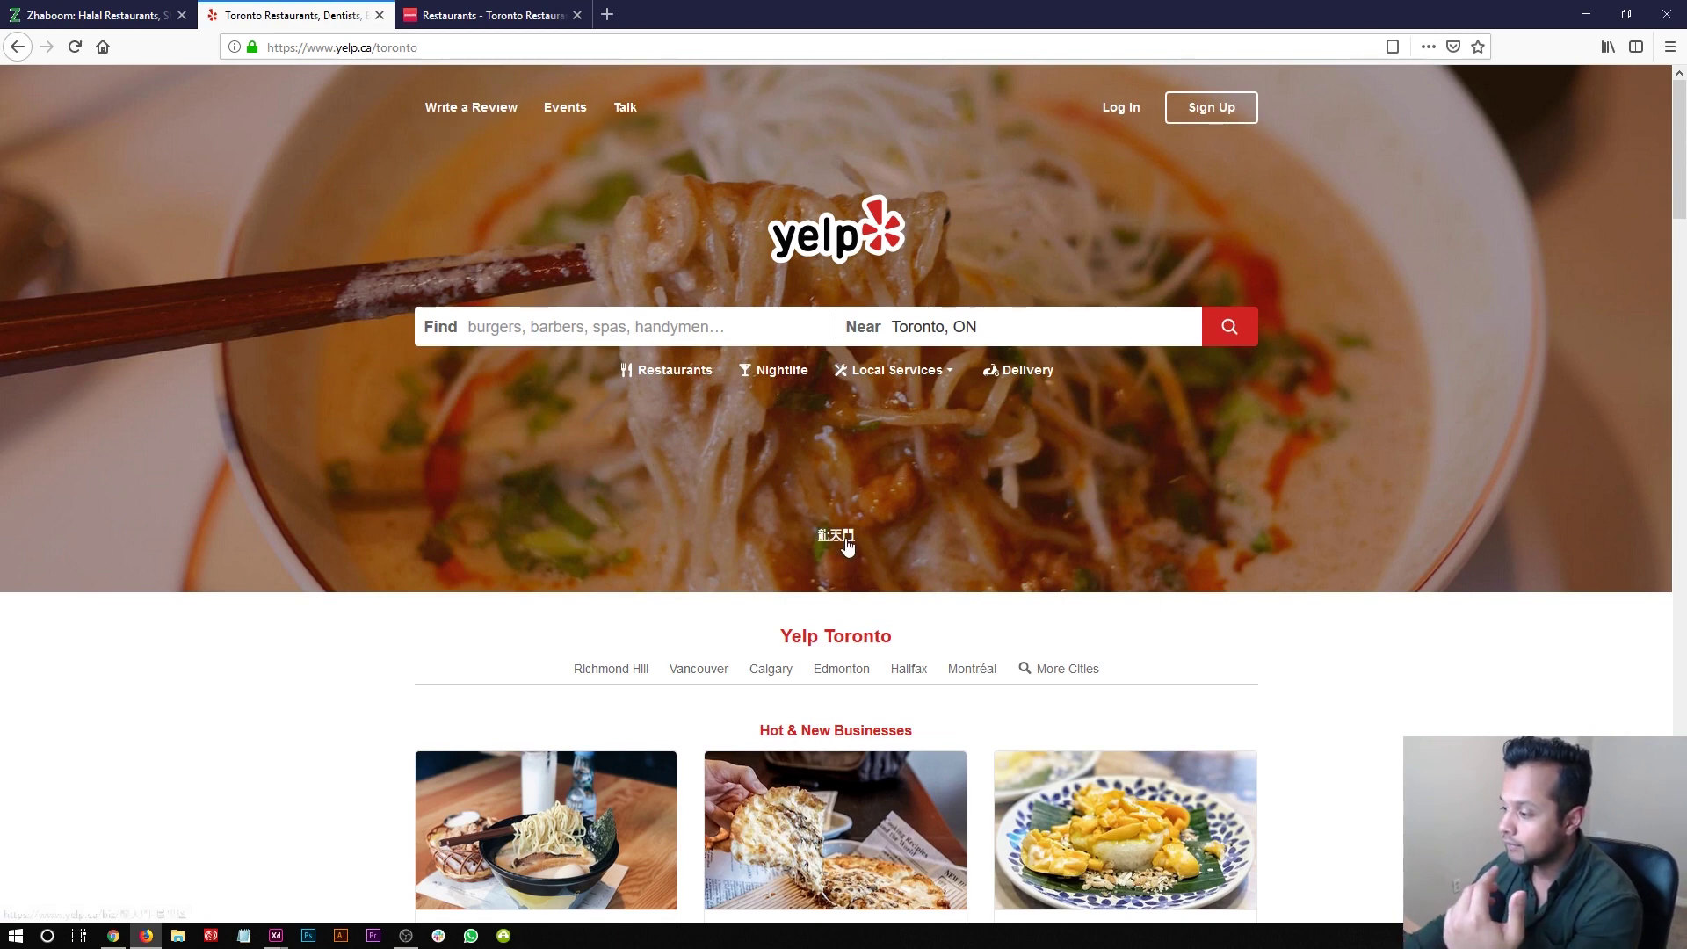
pyautogui.moveTo(847, 545)
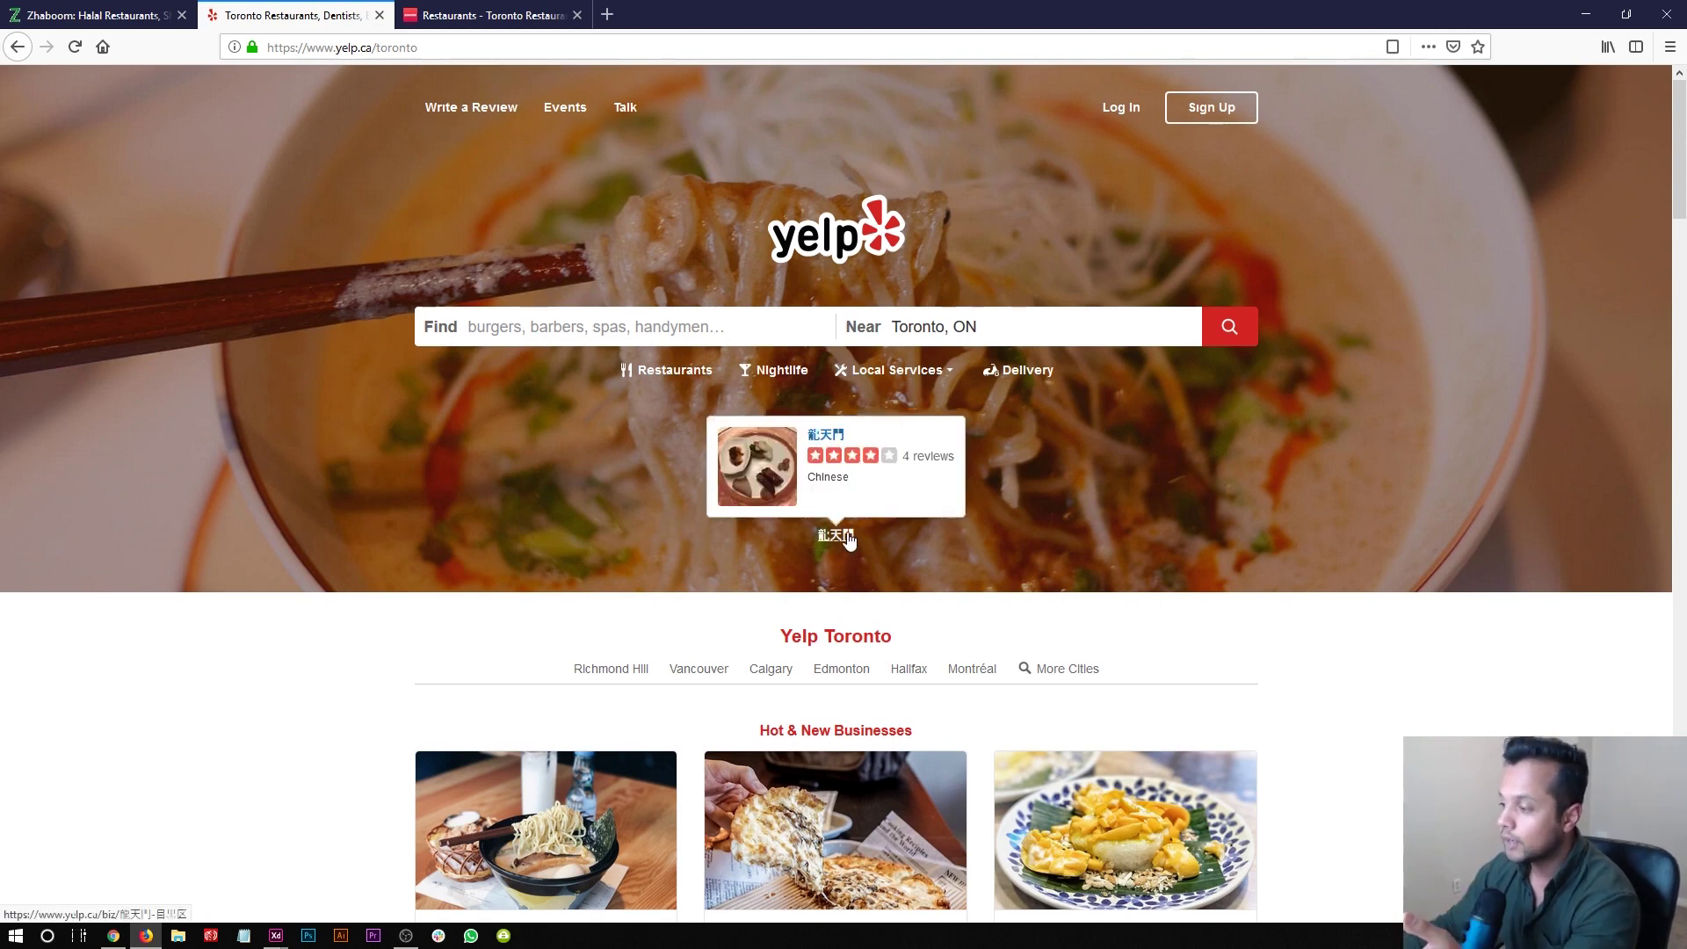
pyautogui.scroll(-2, 557, 475)
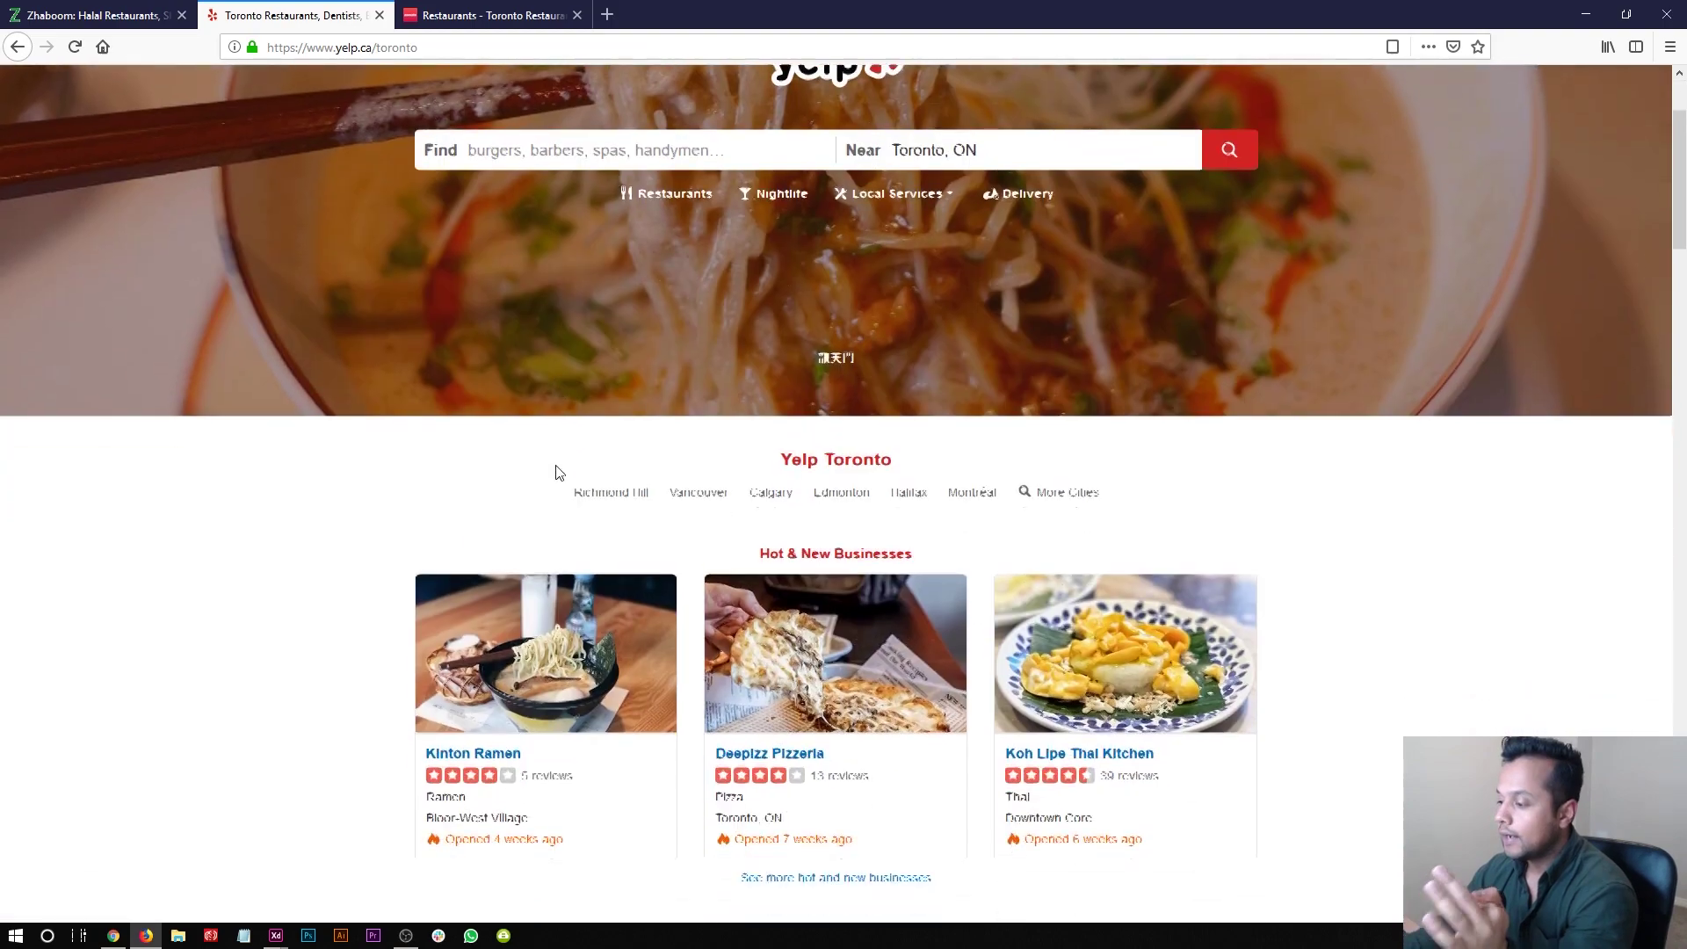
pyautogui.scroll(2, 555, 475)
pyautogui.scroll(-5, 350, 457)
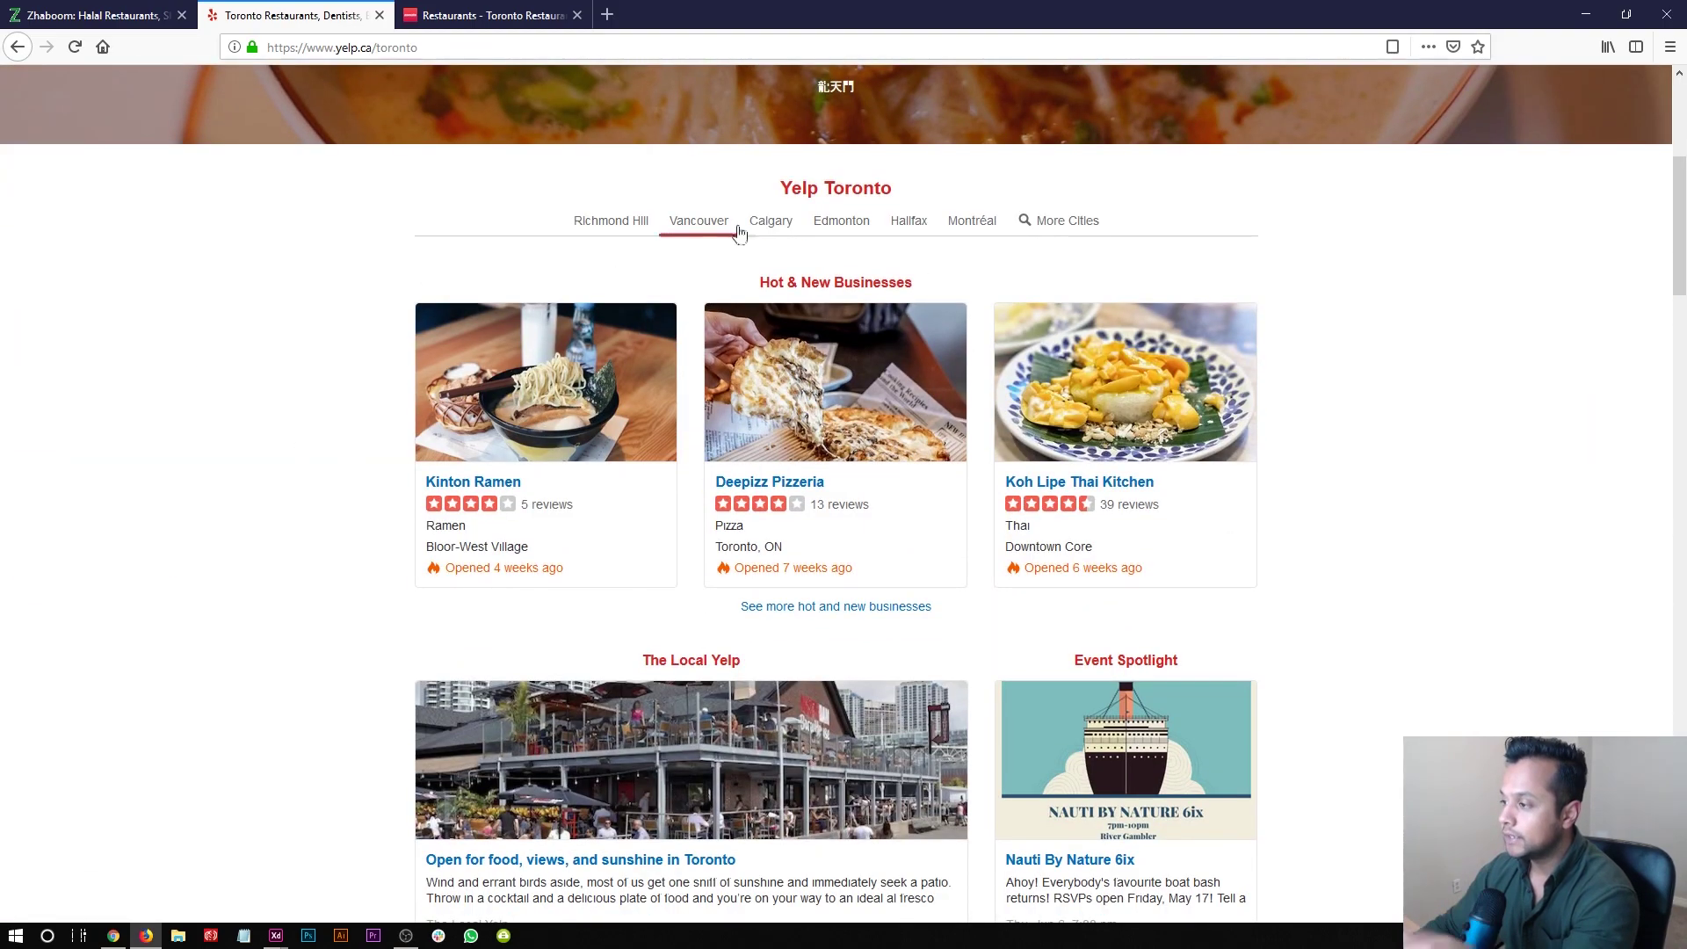
pyautogui.moveTo(802, 188); pyautogui.dragTo(891, 188)
# - Examine Yelp's The Local Yelp, Event Spotlight, Review of the Day, Recent Collections and Recent Activity sections
pyautogui.scroll(-15, 501, 519)
pyautogui.scroll(11, 501, 521)
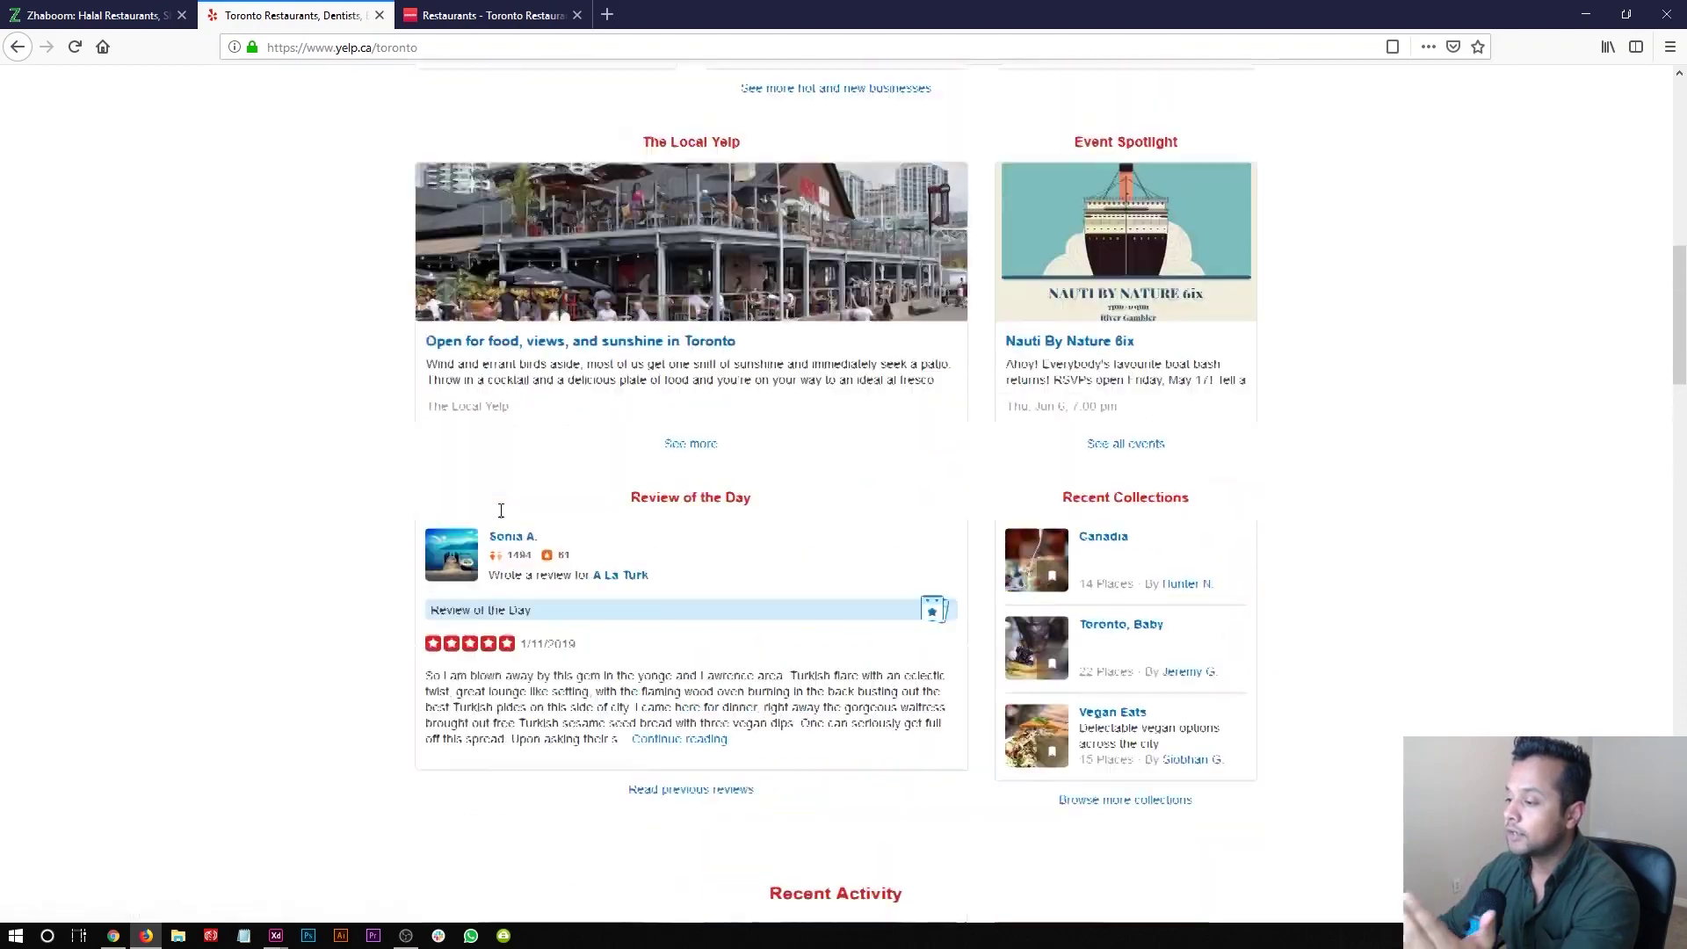
pyautogui.scroll(-9, 323, 494)
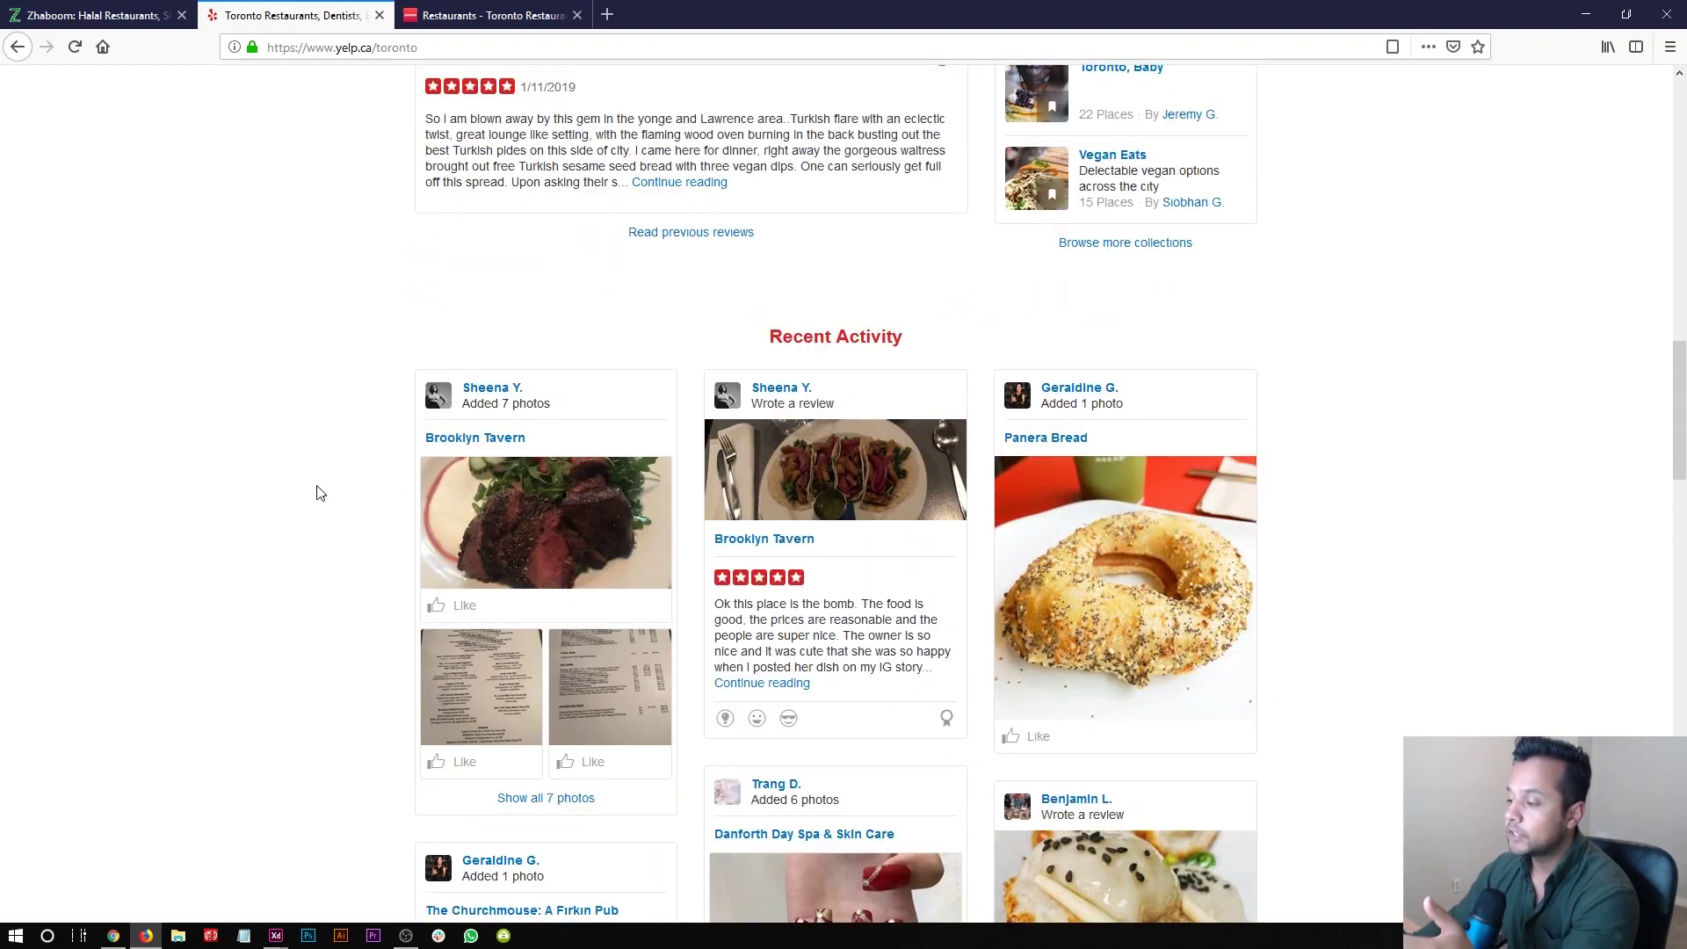
pyautogui.scroll(5, 318, 491)
pyautogui.scroll(-1, 701, 356)
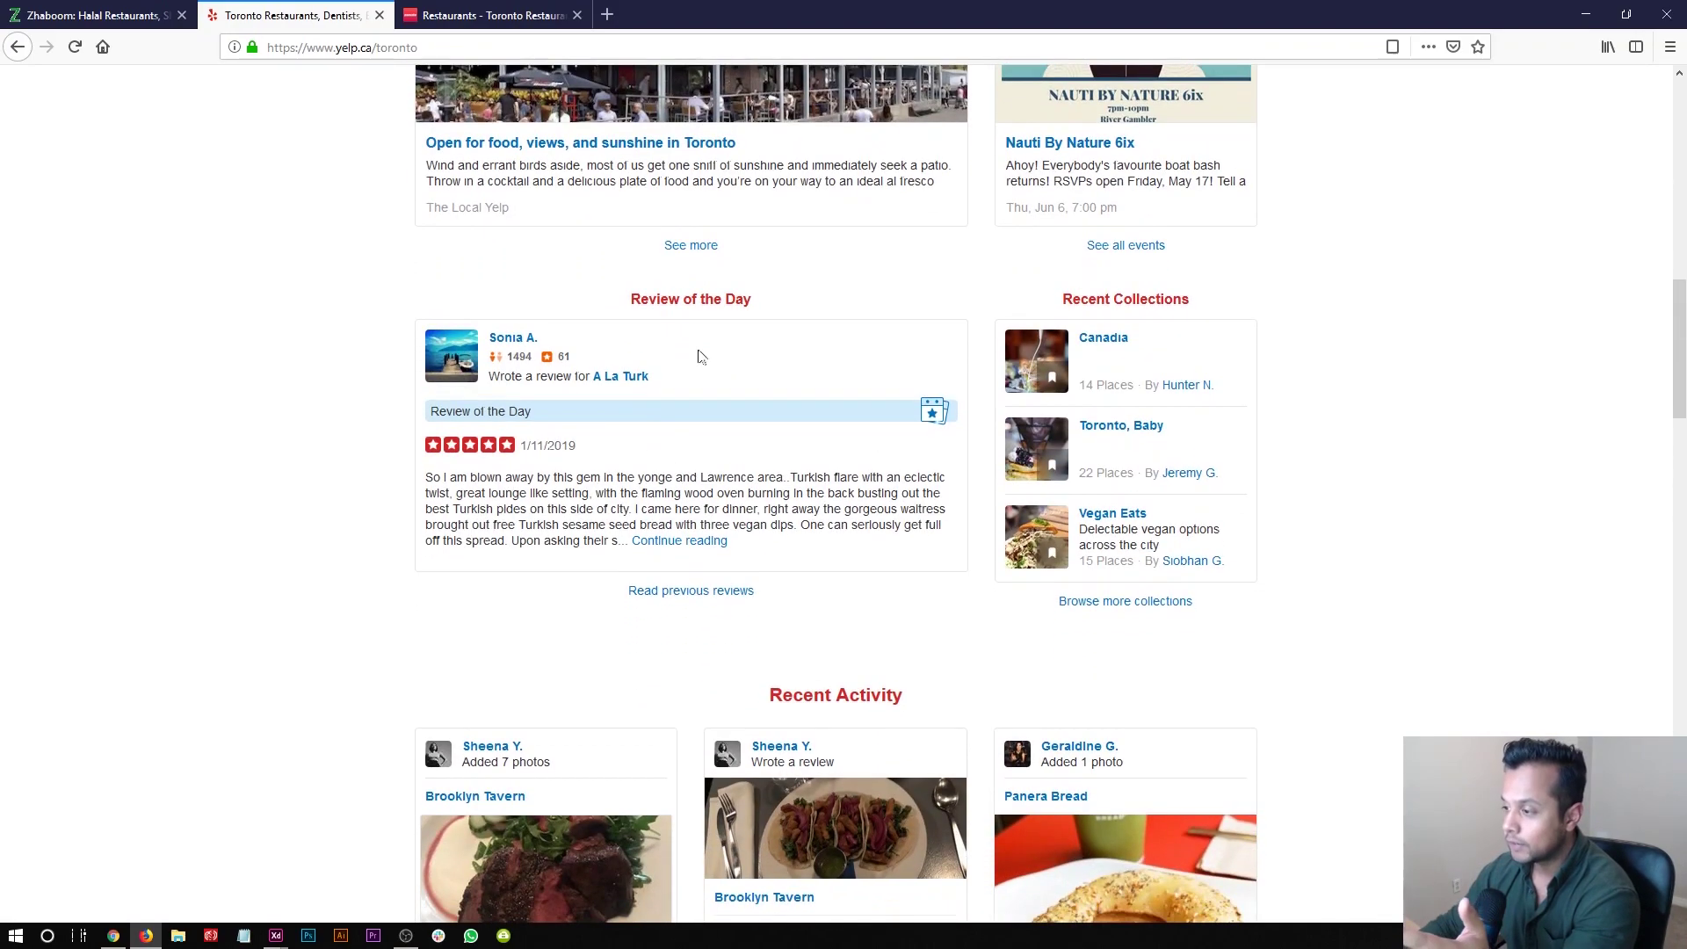
pyautogui.tripleClick(707, 298)
pyautogui.click(712, 297)
pyautogui.scroll(4, 694, 360)
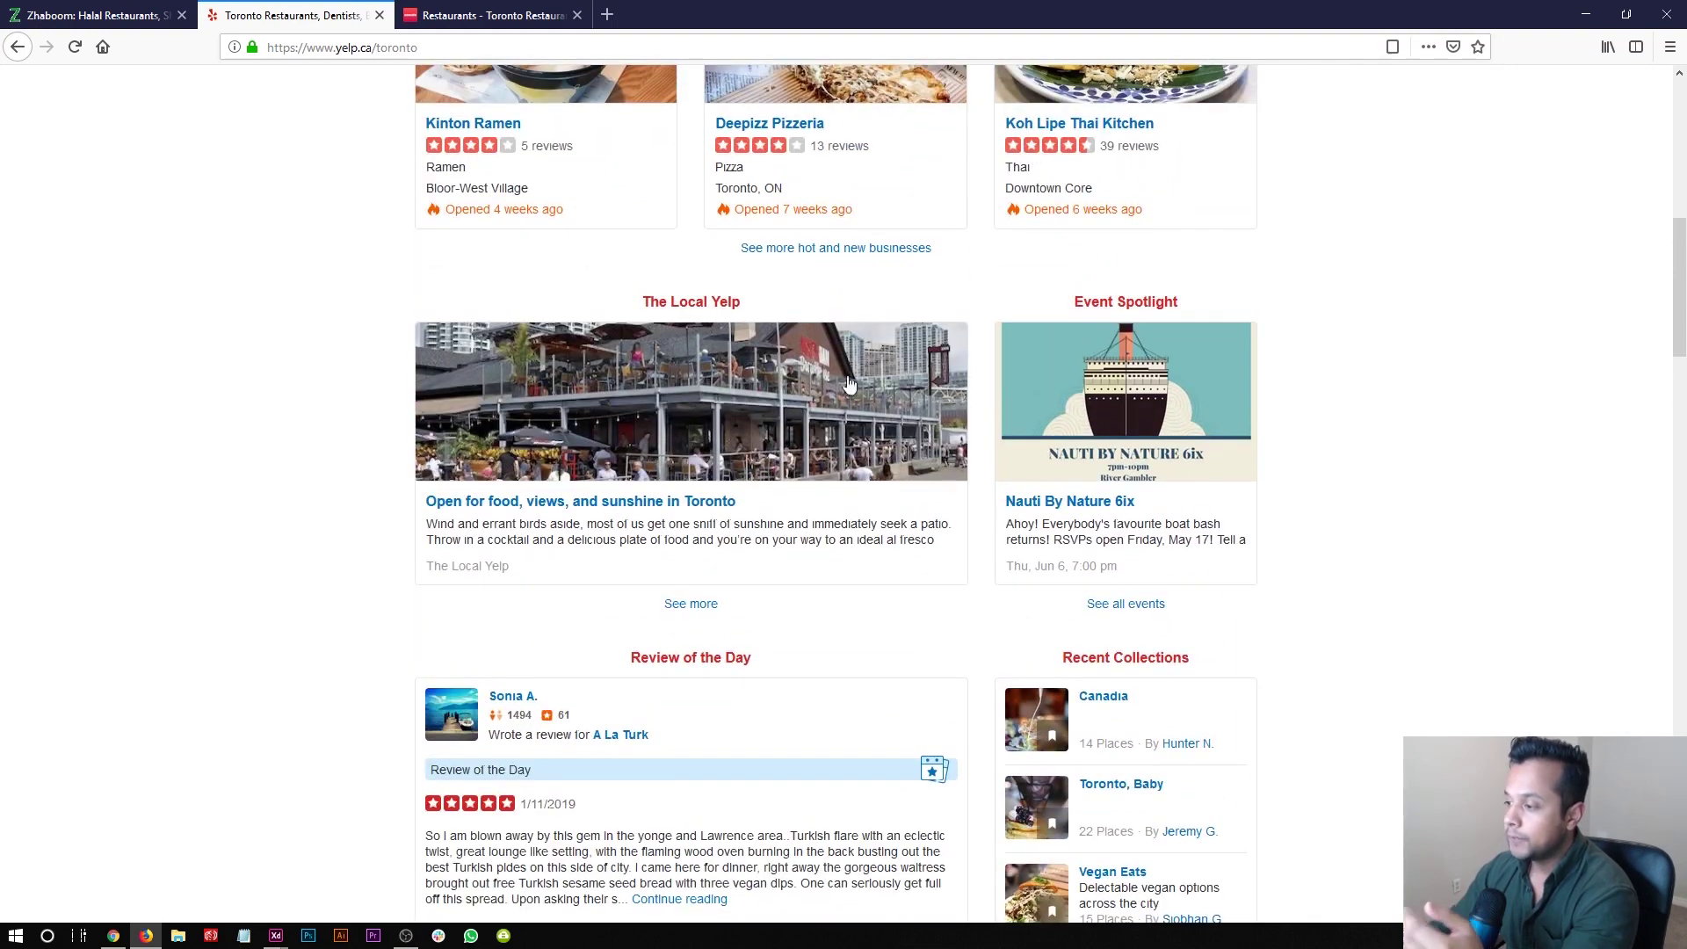
# - Check the opening dates under Yelp's Hot & New Businesses and review the page down to Browse Businesses by Category and Yelp Mobile Apps
pyautogui.scroll(5, 685, 435)
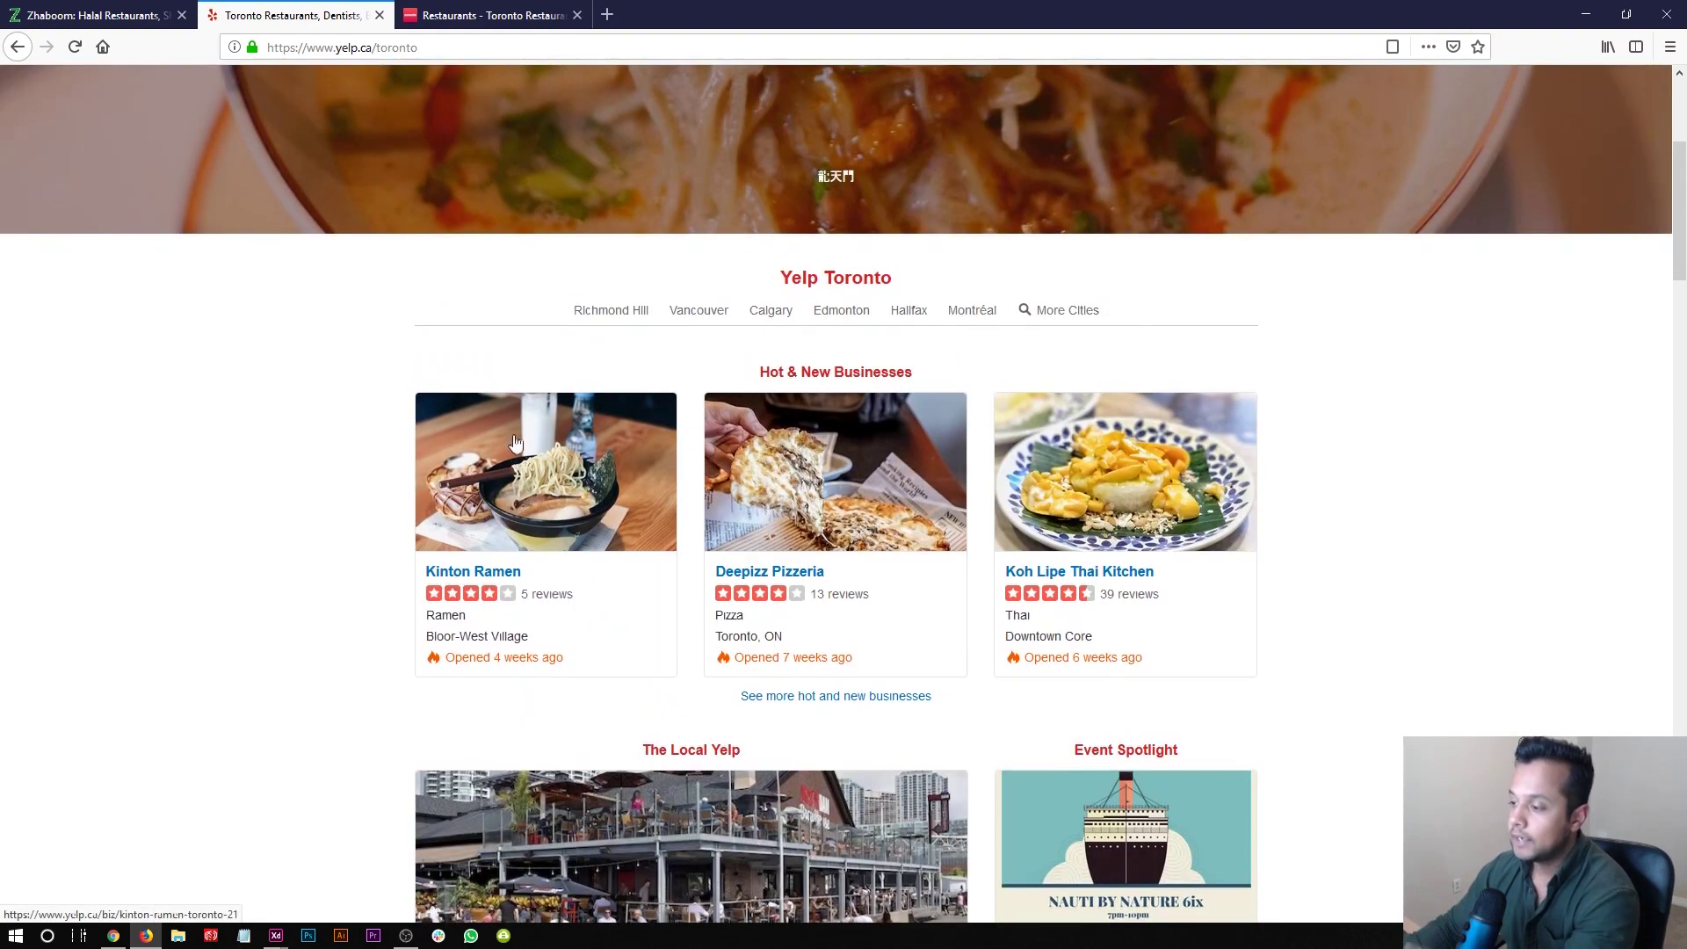
pyautogui.moveTo(454, 657); pyautogui.dragTo(1093, 663)
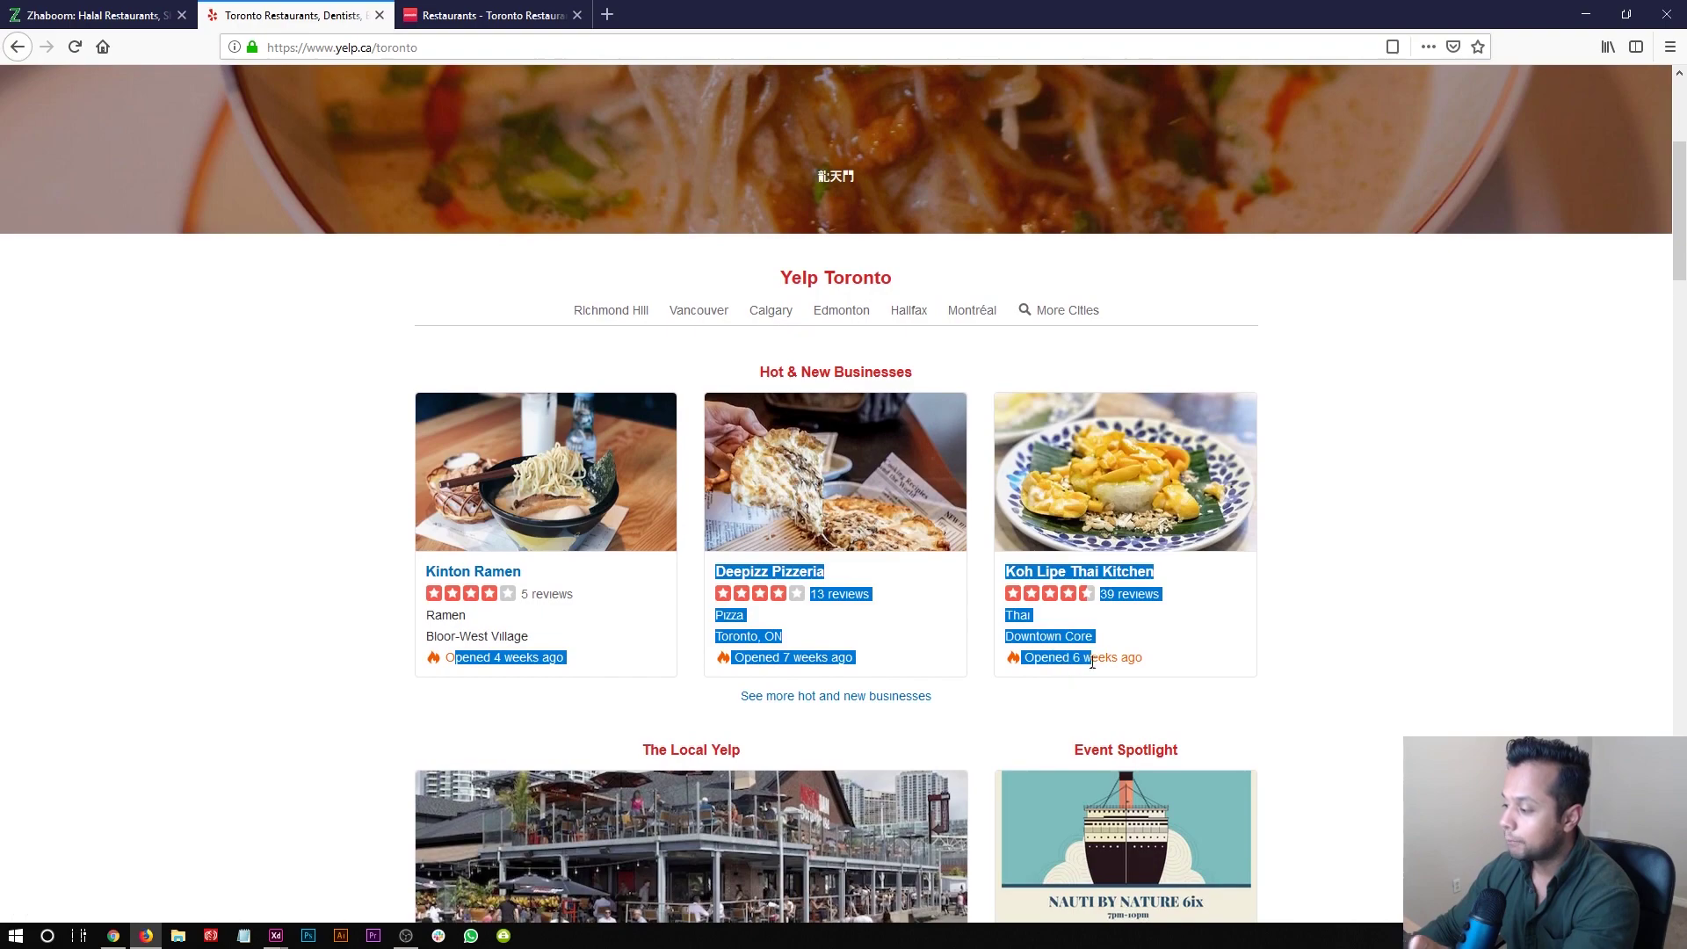
pyautogui.scroll(-20, 1318, 646)
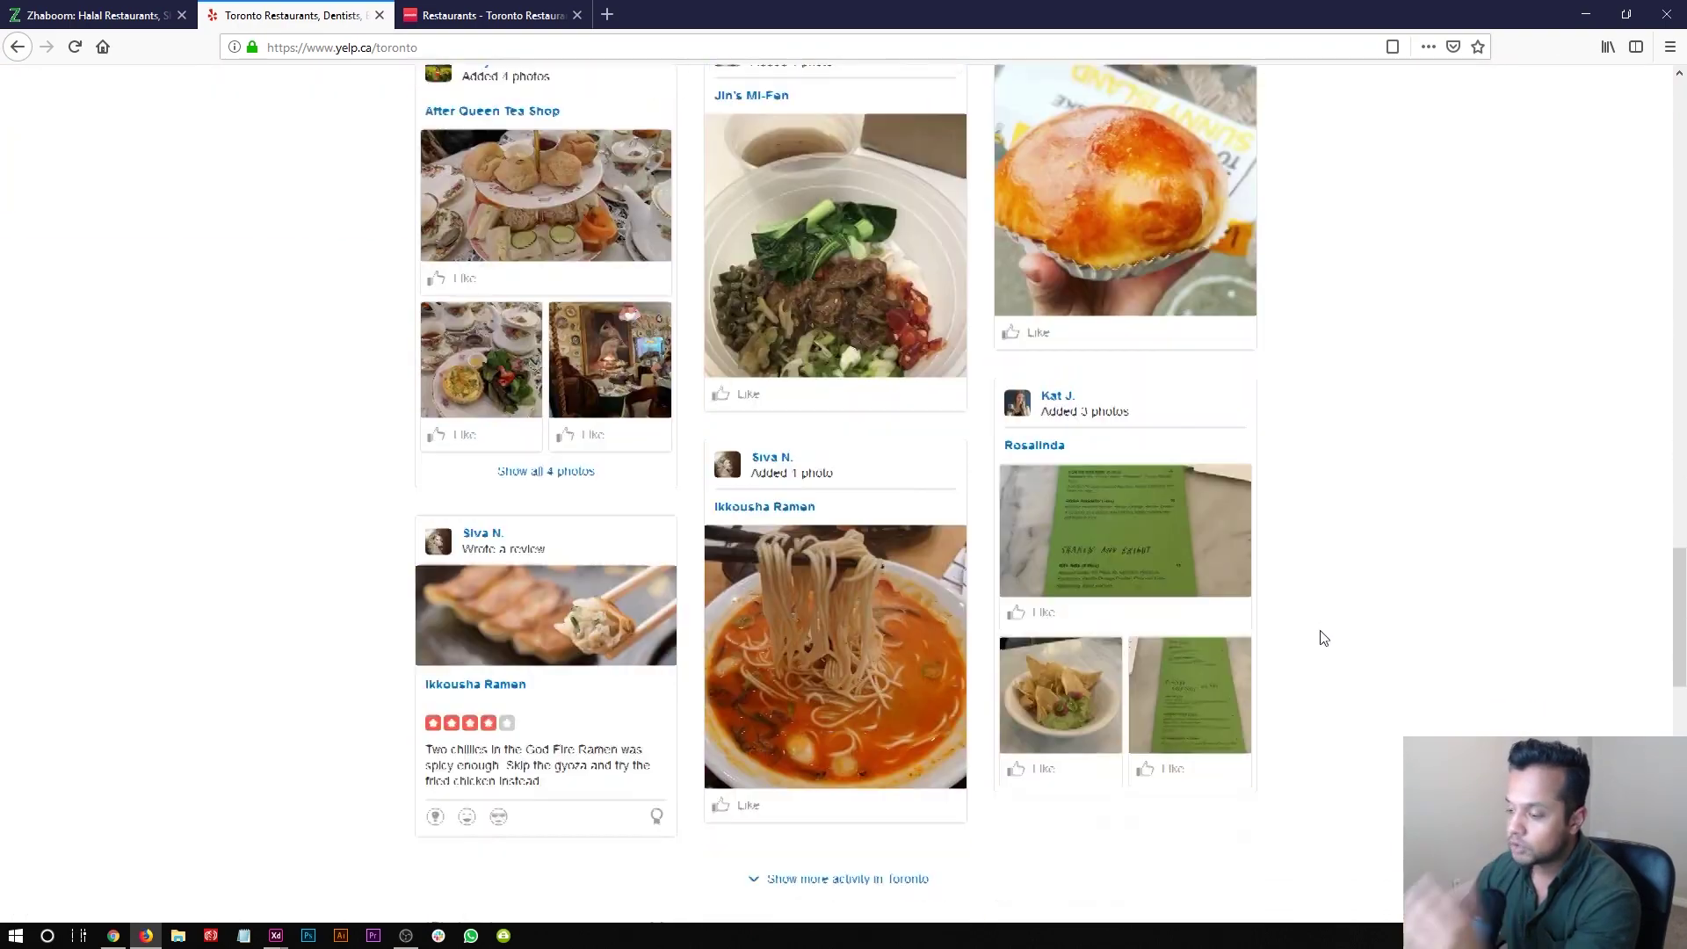
pyautogui.scroll(-3, 1324, 638)
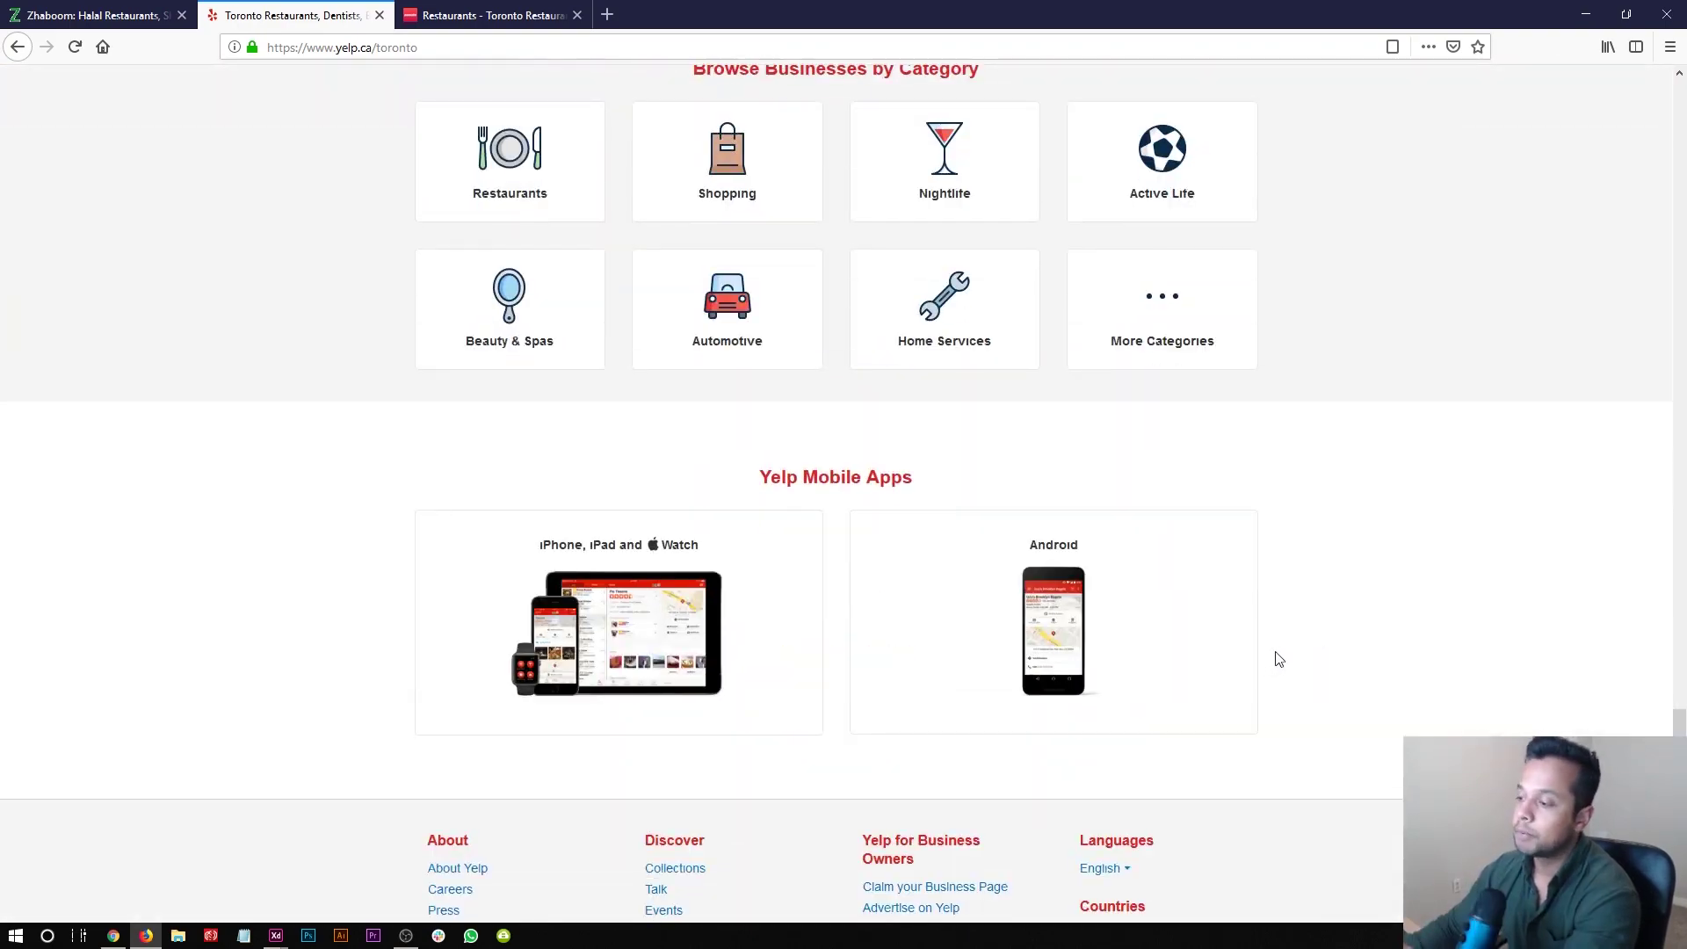
# - Review the Yelp home page from Recent Activity back to the header and the Hot & New Businesses section
pyautogui.scroll(9, 226, 445)
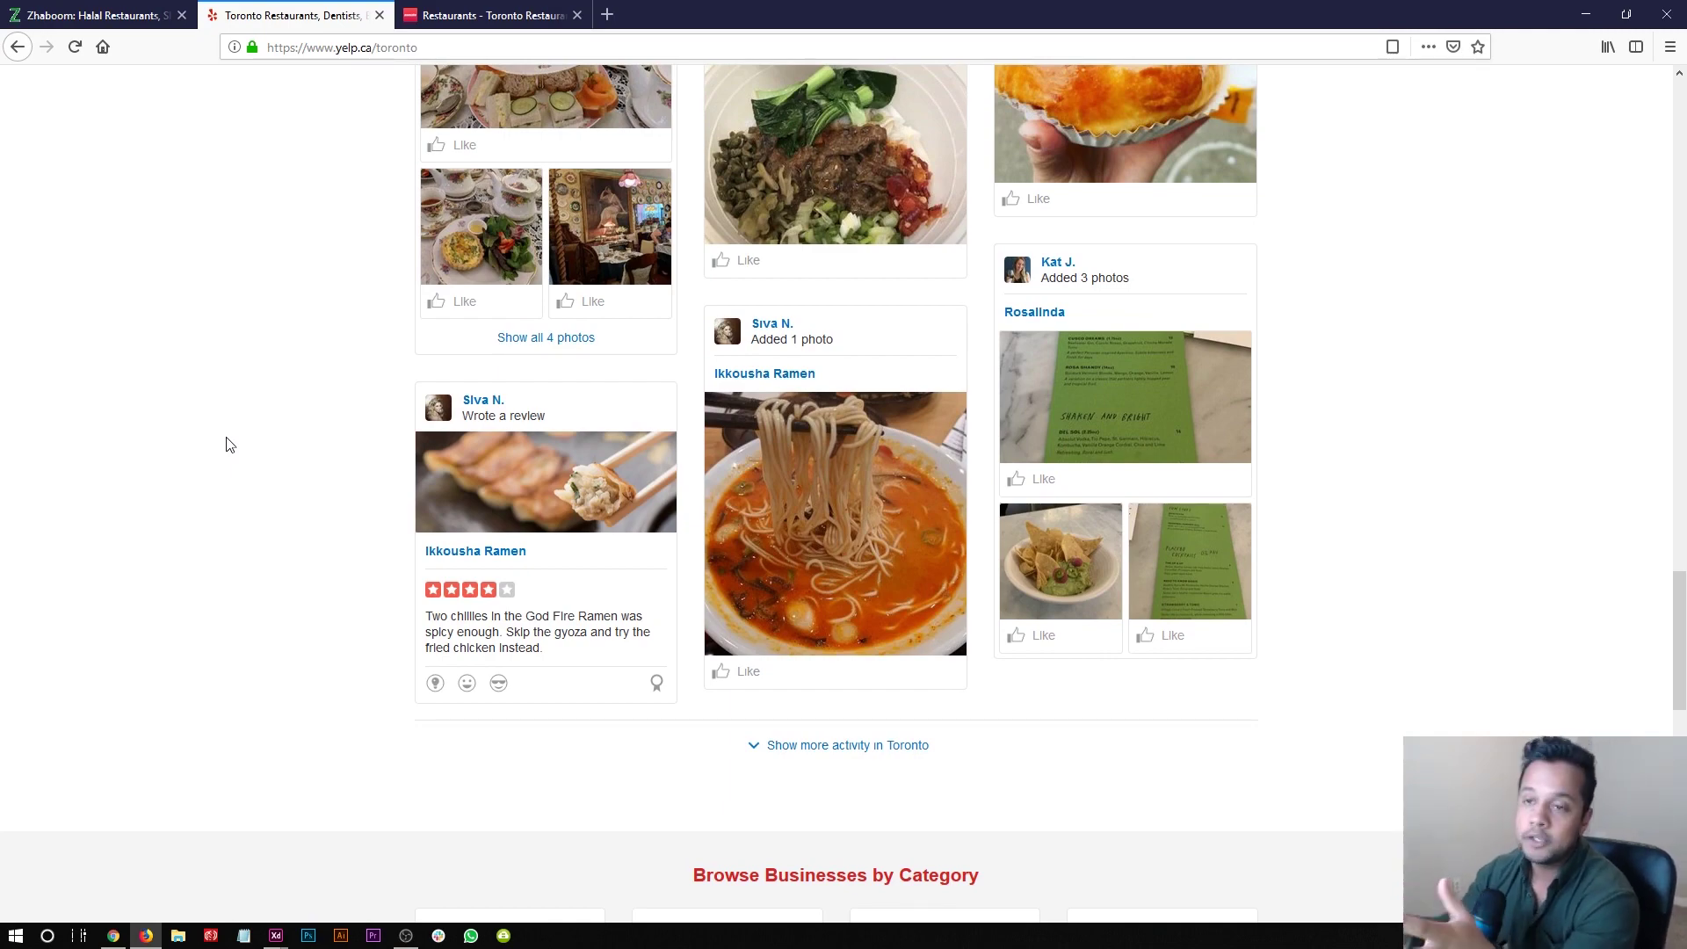
pyautogui.scroll(20, 216, 415)
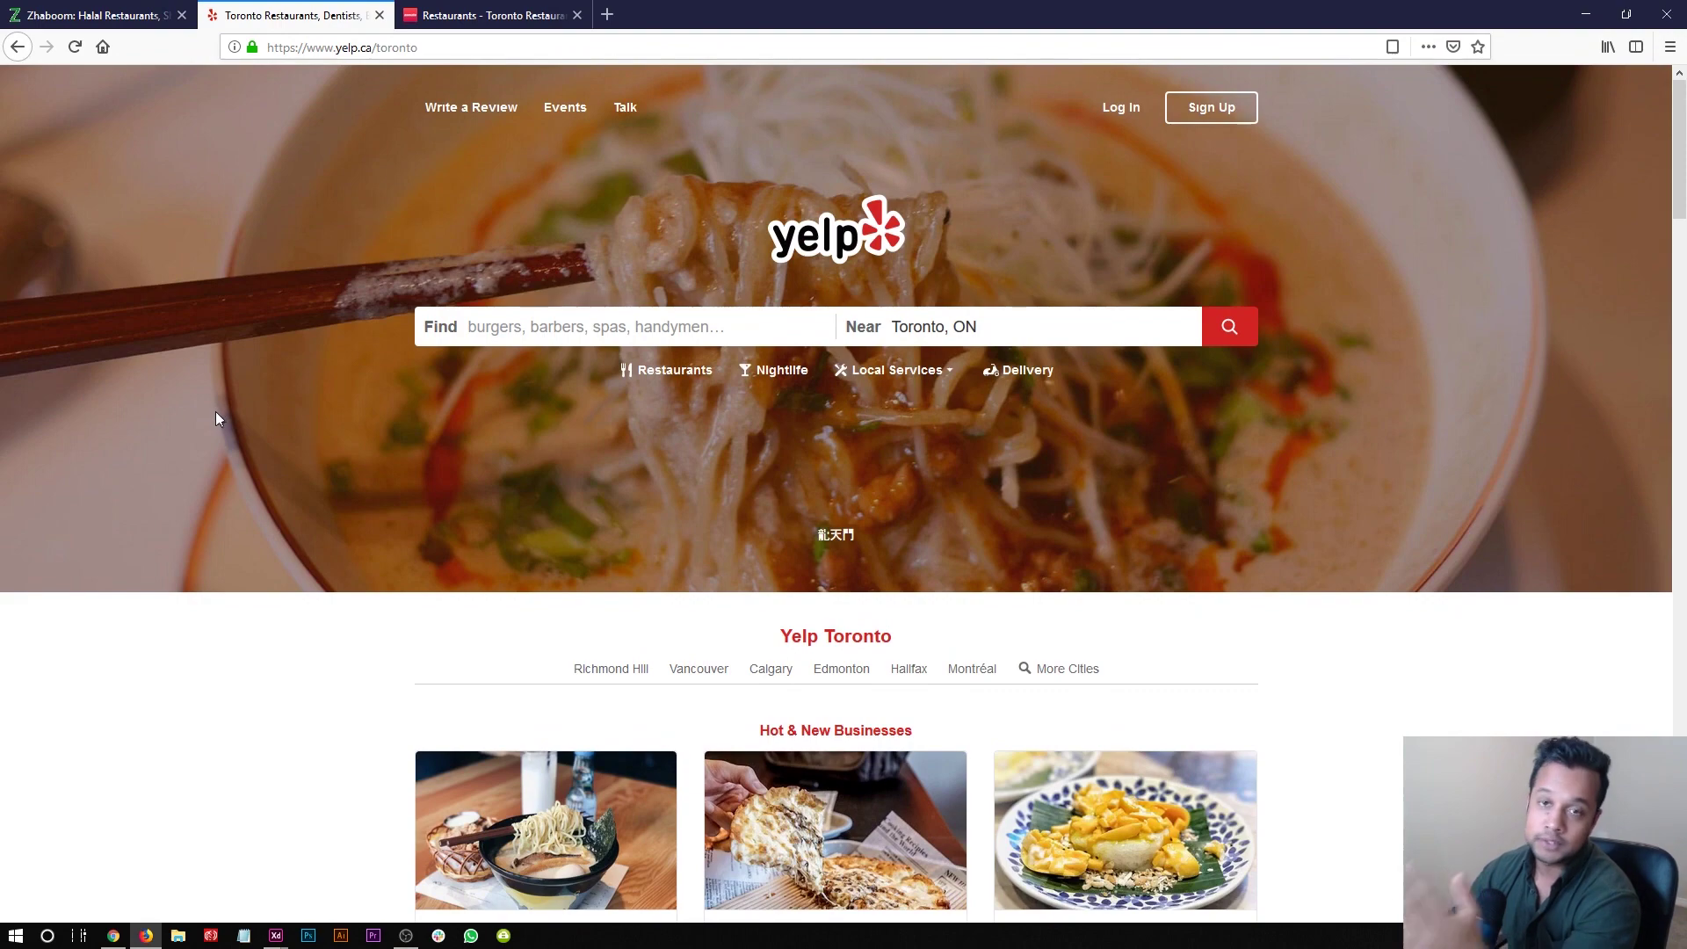
pyautogui.scroll(-5, 241, 405)
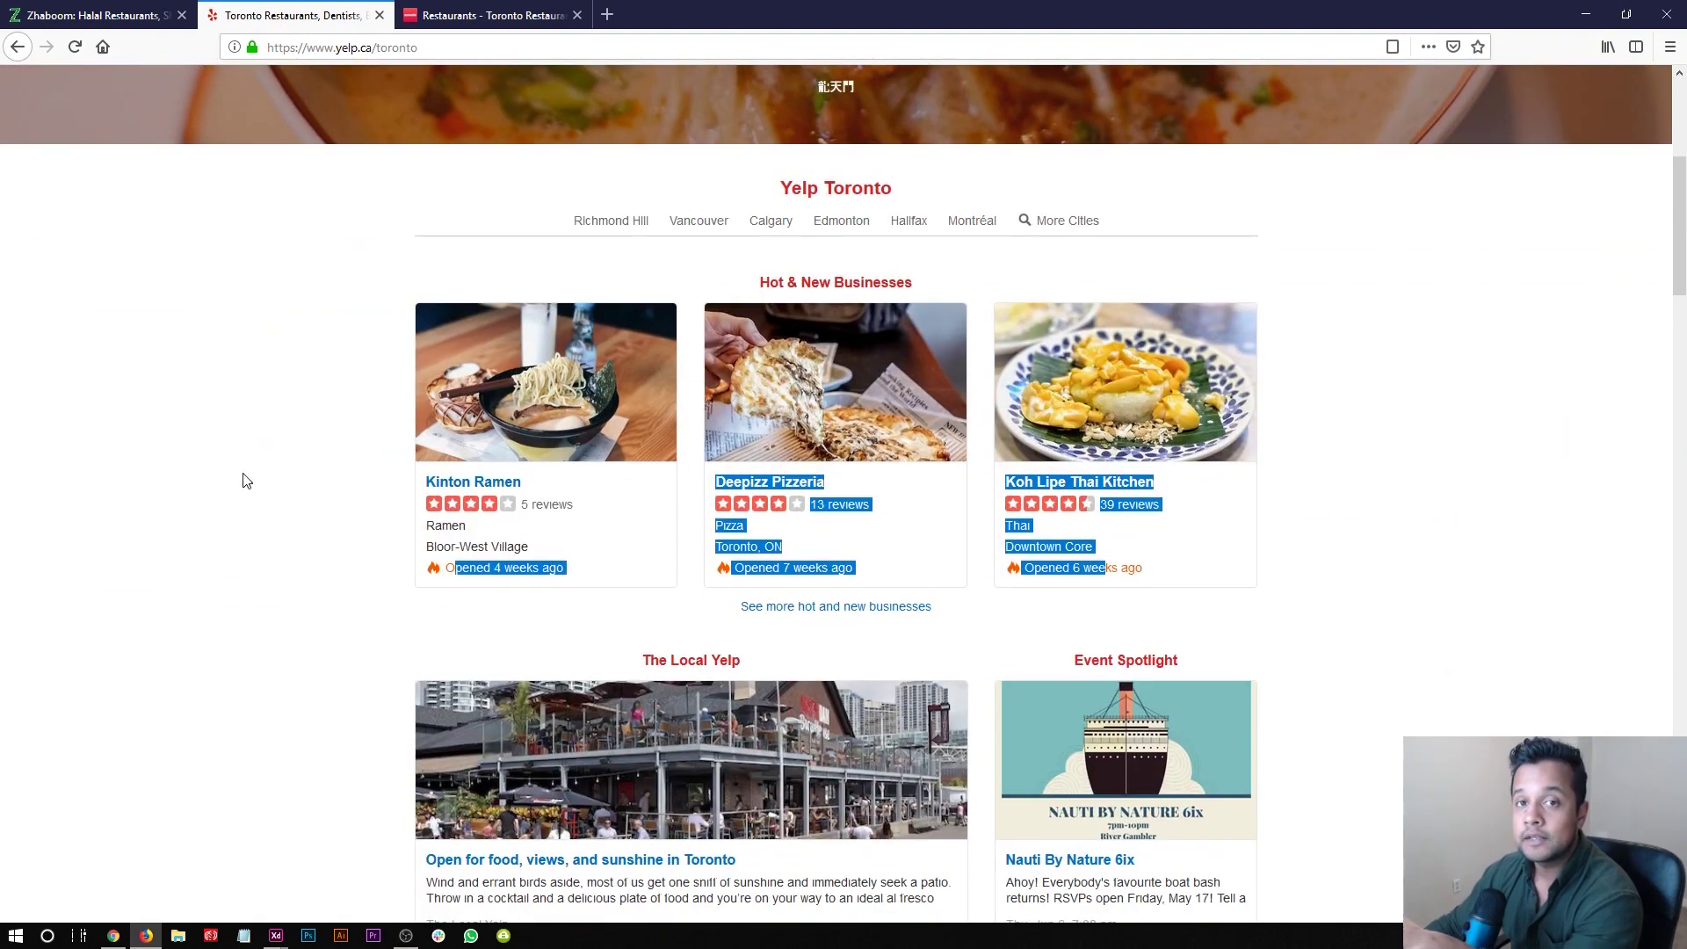
pyautogui.scroll(-2, 246, 481)
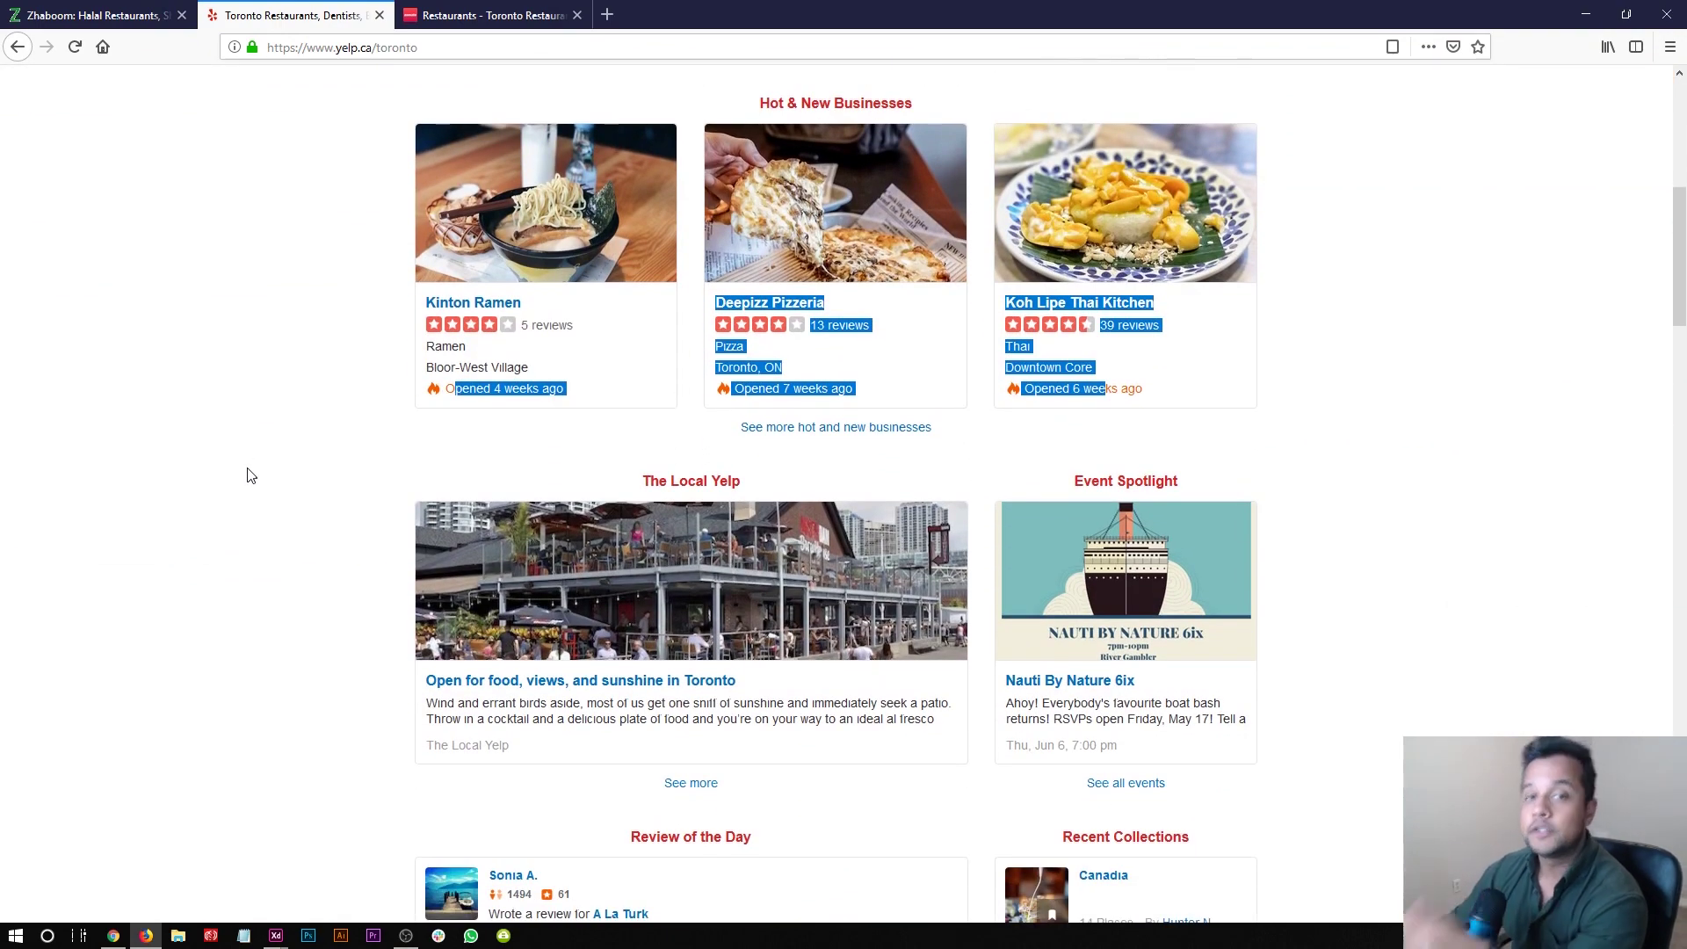
pyautogui.scroll(3, 252, 475)
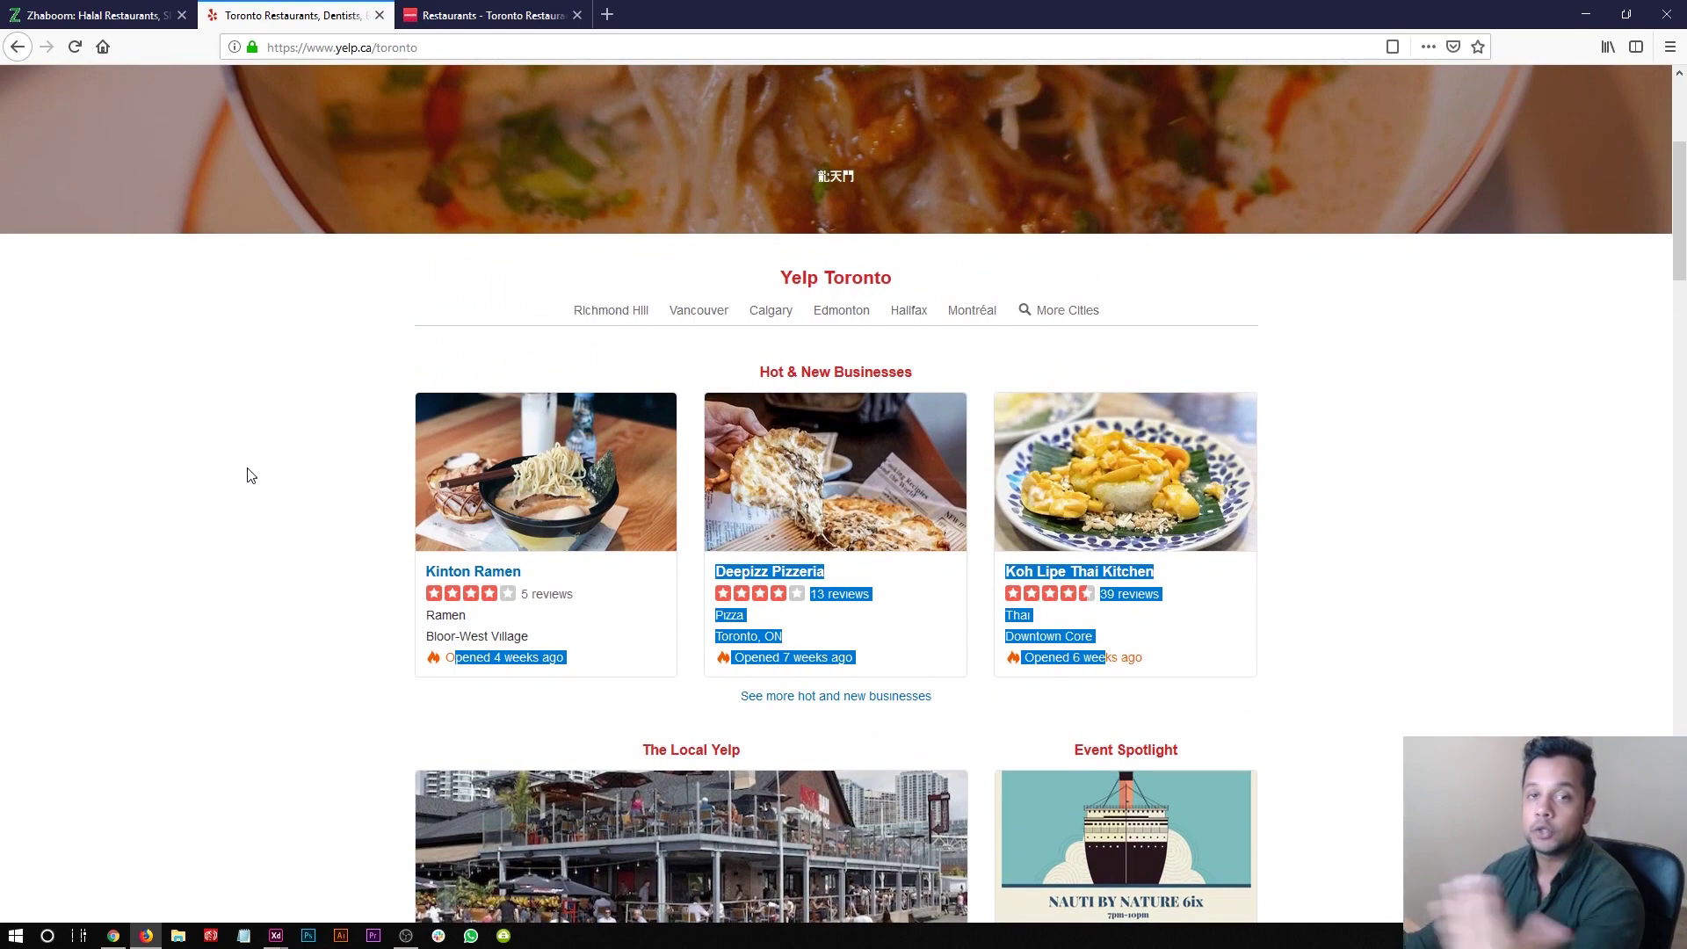
pyautogui.scroll(4, 250, 475)
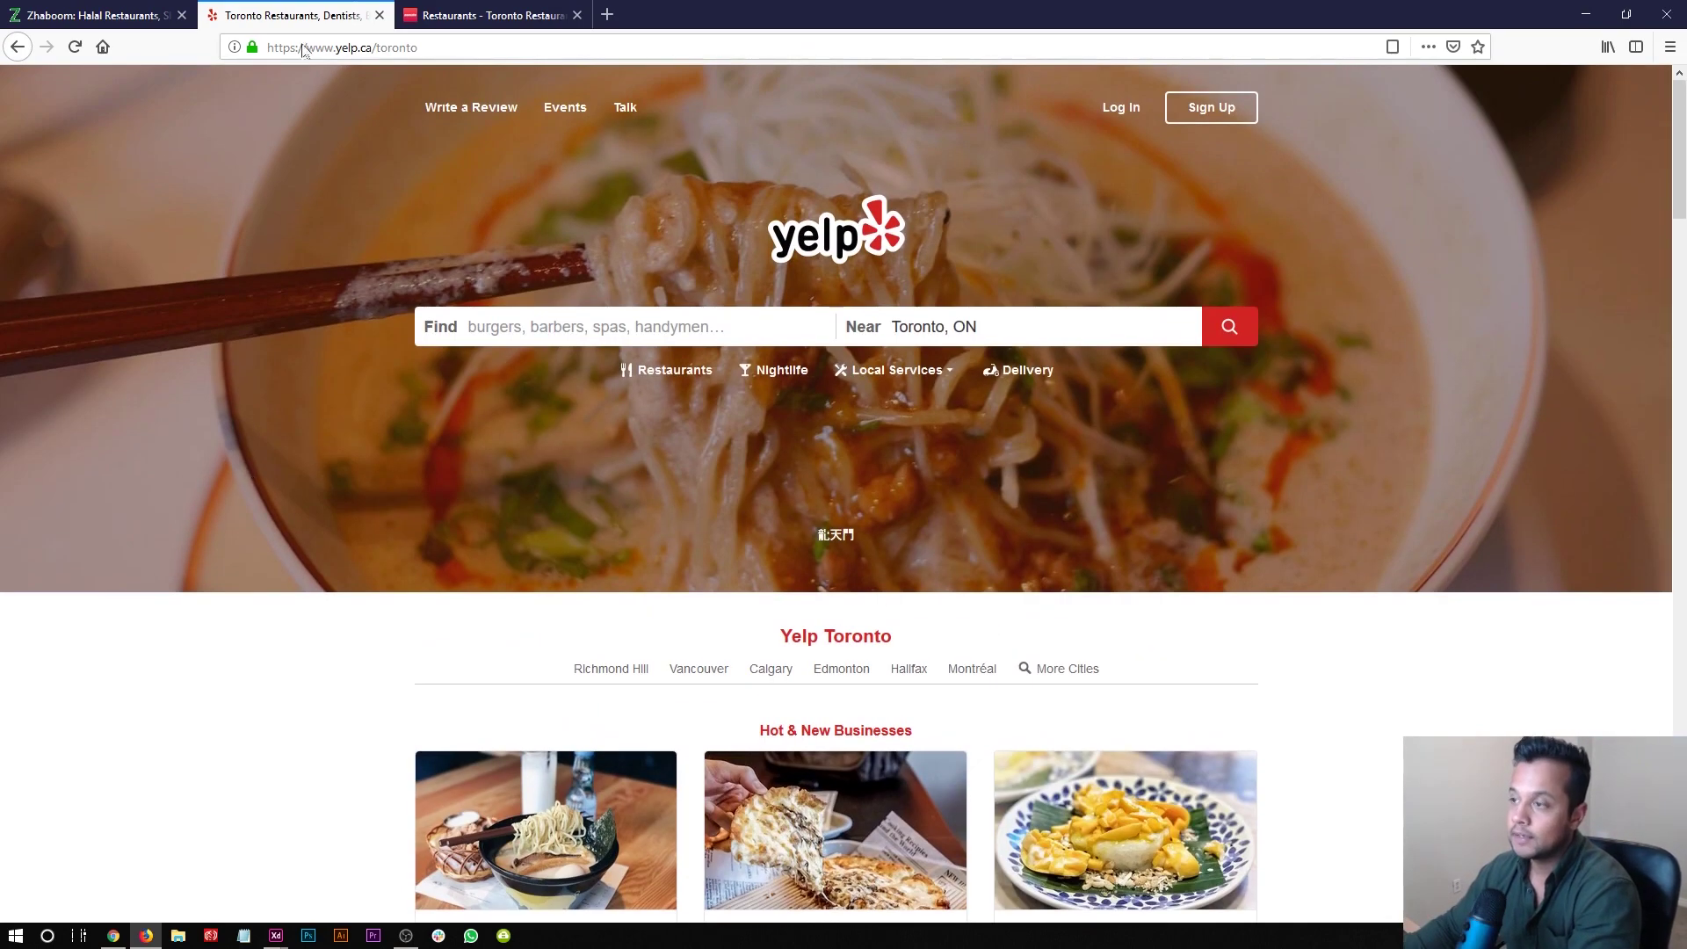
# - Switch to the Zomato home page and examine its header, Collections and Quick Searches sections
pyautogui.click(488, 15)
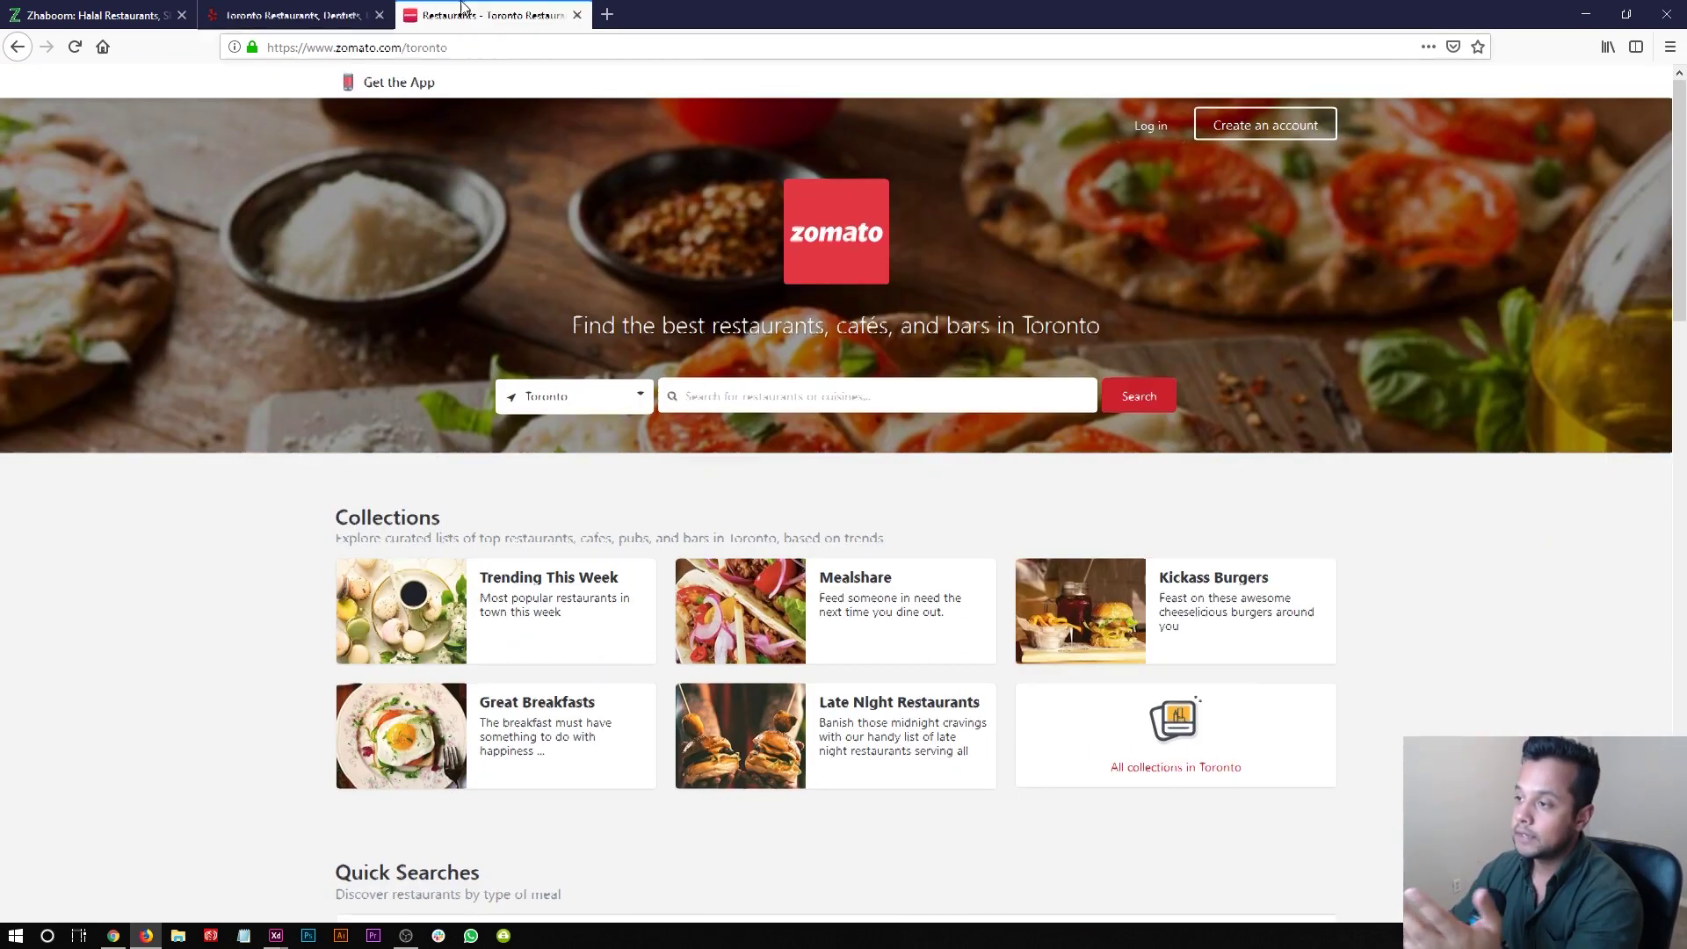
pyautogui.scroll(-5, 329, 425)
pyautogui.scroll(3, 323, 425)
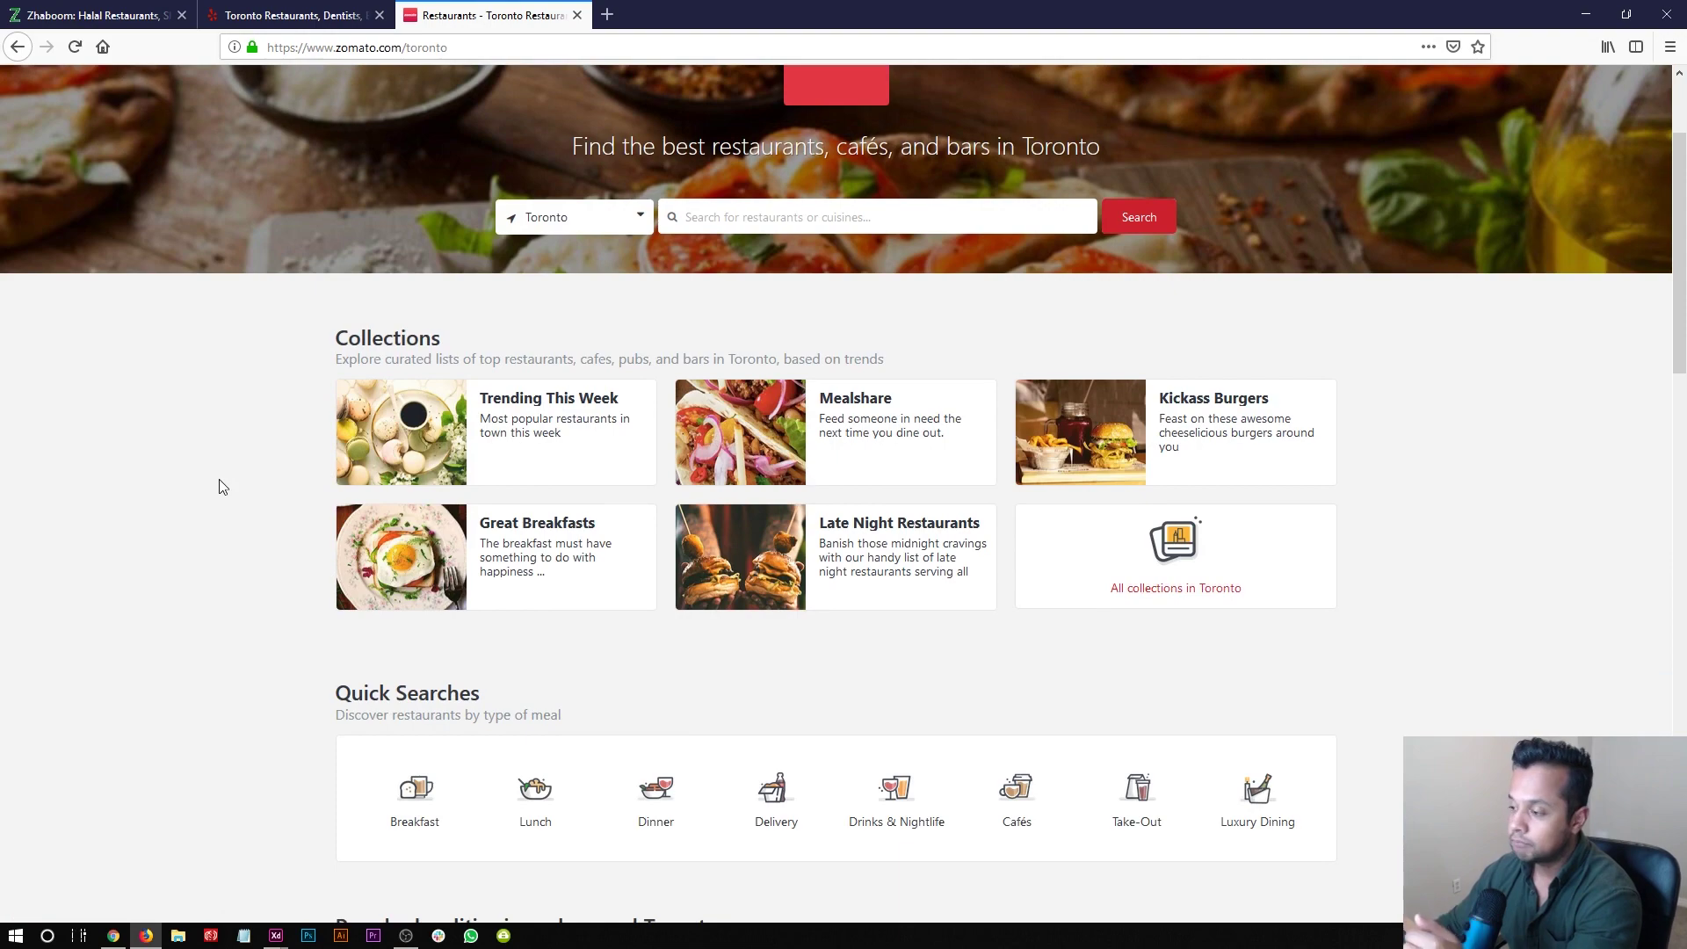
# - Examine Zomato's Top Reviewers, Top Photographers and Top Bloggers in Toronto sections
pyautogui.scroll(-11, 220, 481)
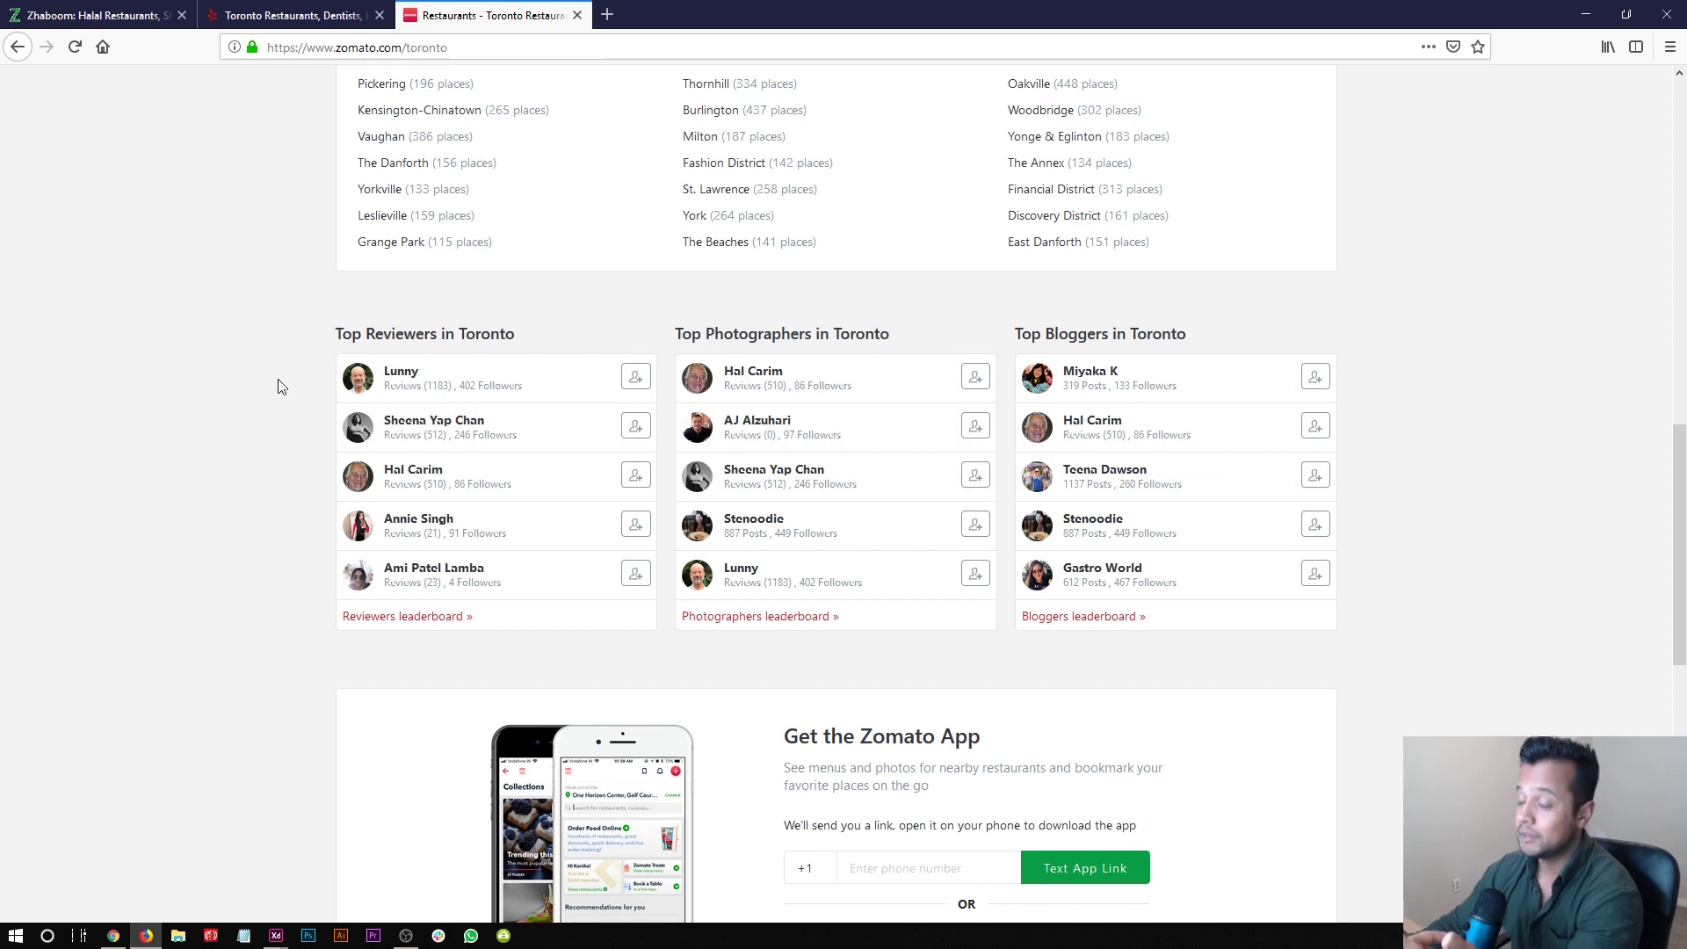
pyautogui.moveTo(363, 334); pyautogui.dragTo(490, 335)
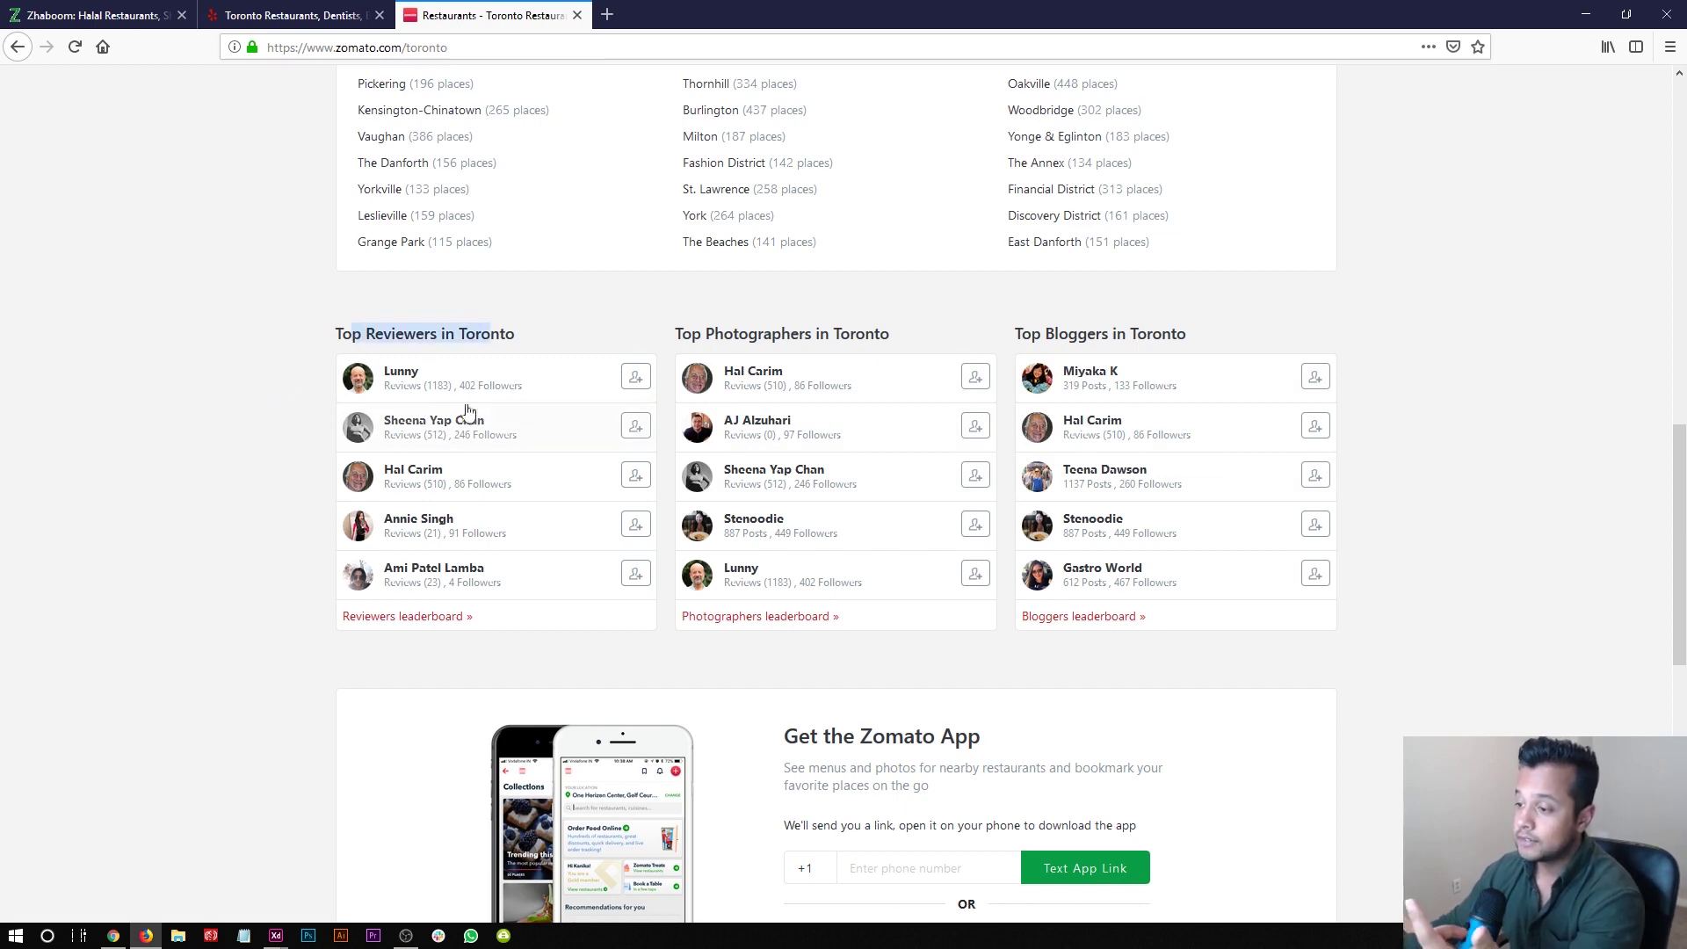
pyautogui.moveTo(754, 334); pyautogui.dragTo(881, 335)
pyautogui.moveTo(1051, 334); pyautogui.dragTo(1125, 334)
pyautogui.scroll(-3, 233, 582)
# - Return to Zomato's header and Collections cards and check how they lead into Quick Searches
pyautogui.scroll(15, 233, 582)
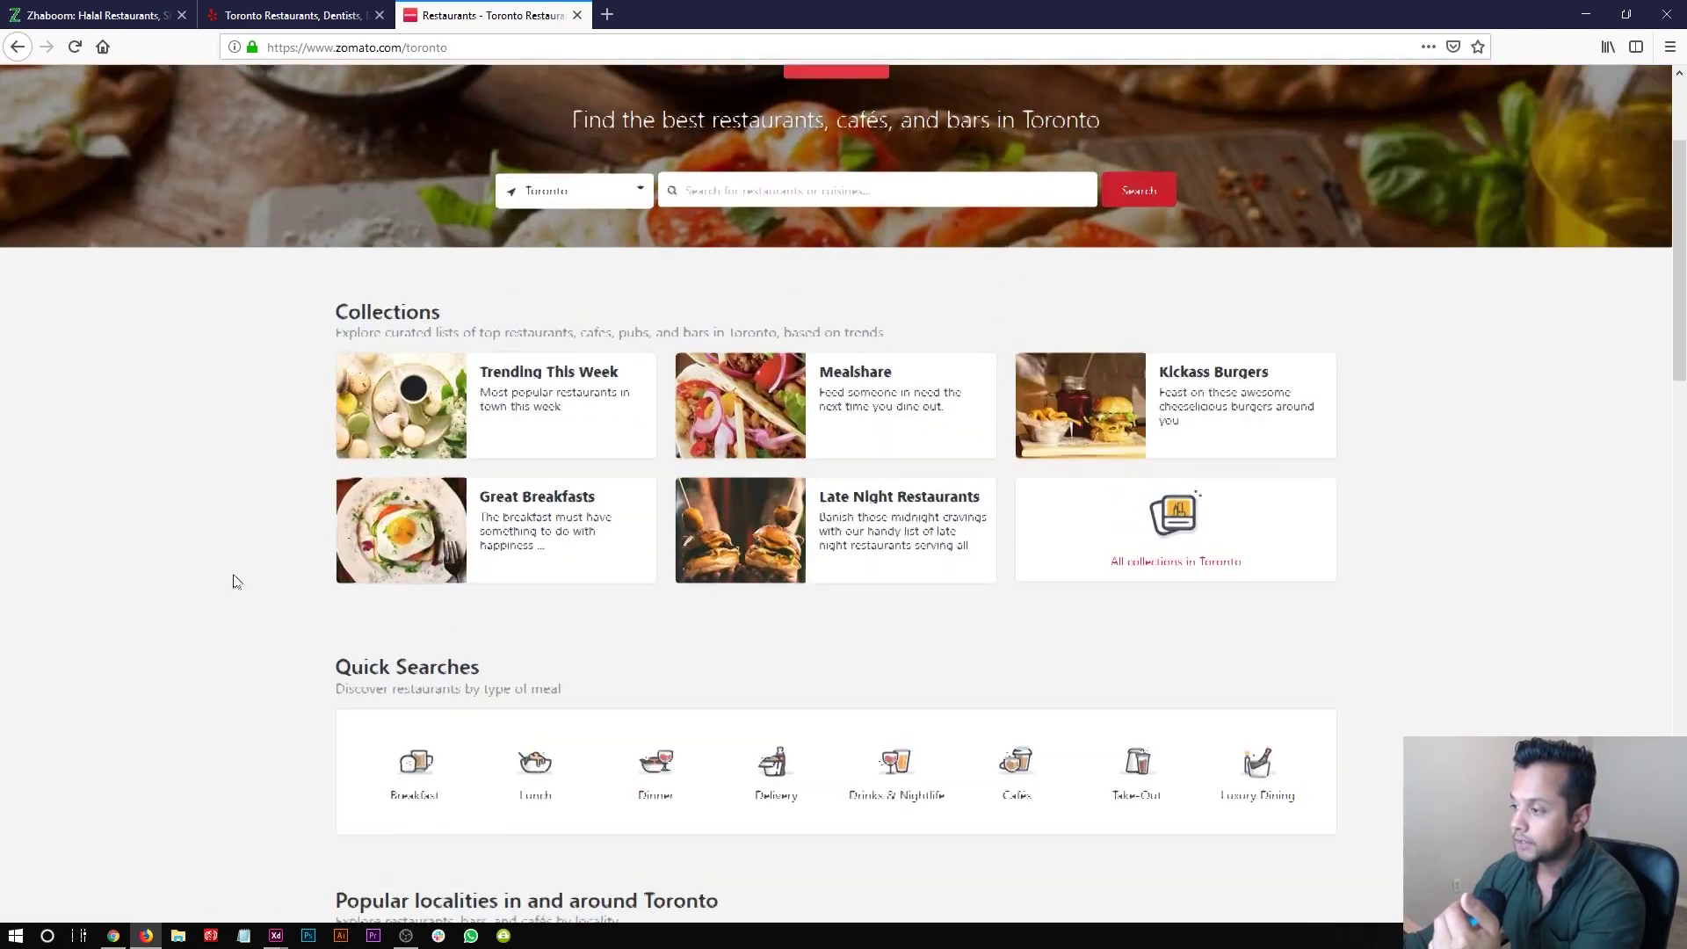
pyautogui.scroll(2, 460, 515)
pyautogui.scroll(-3, 460, 514)
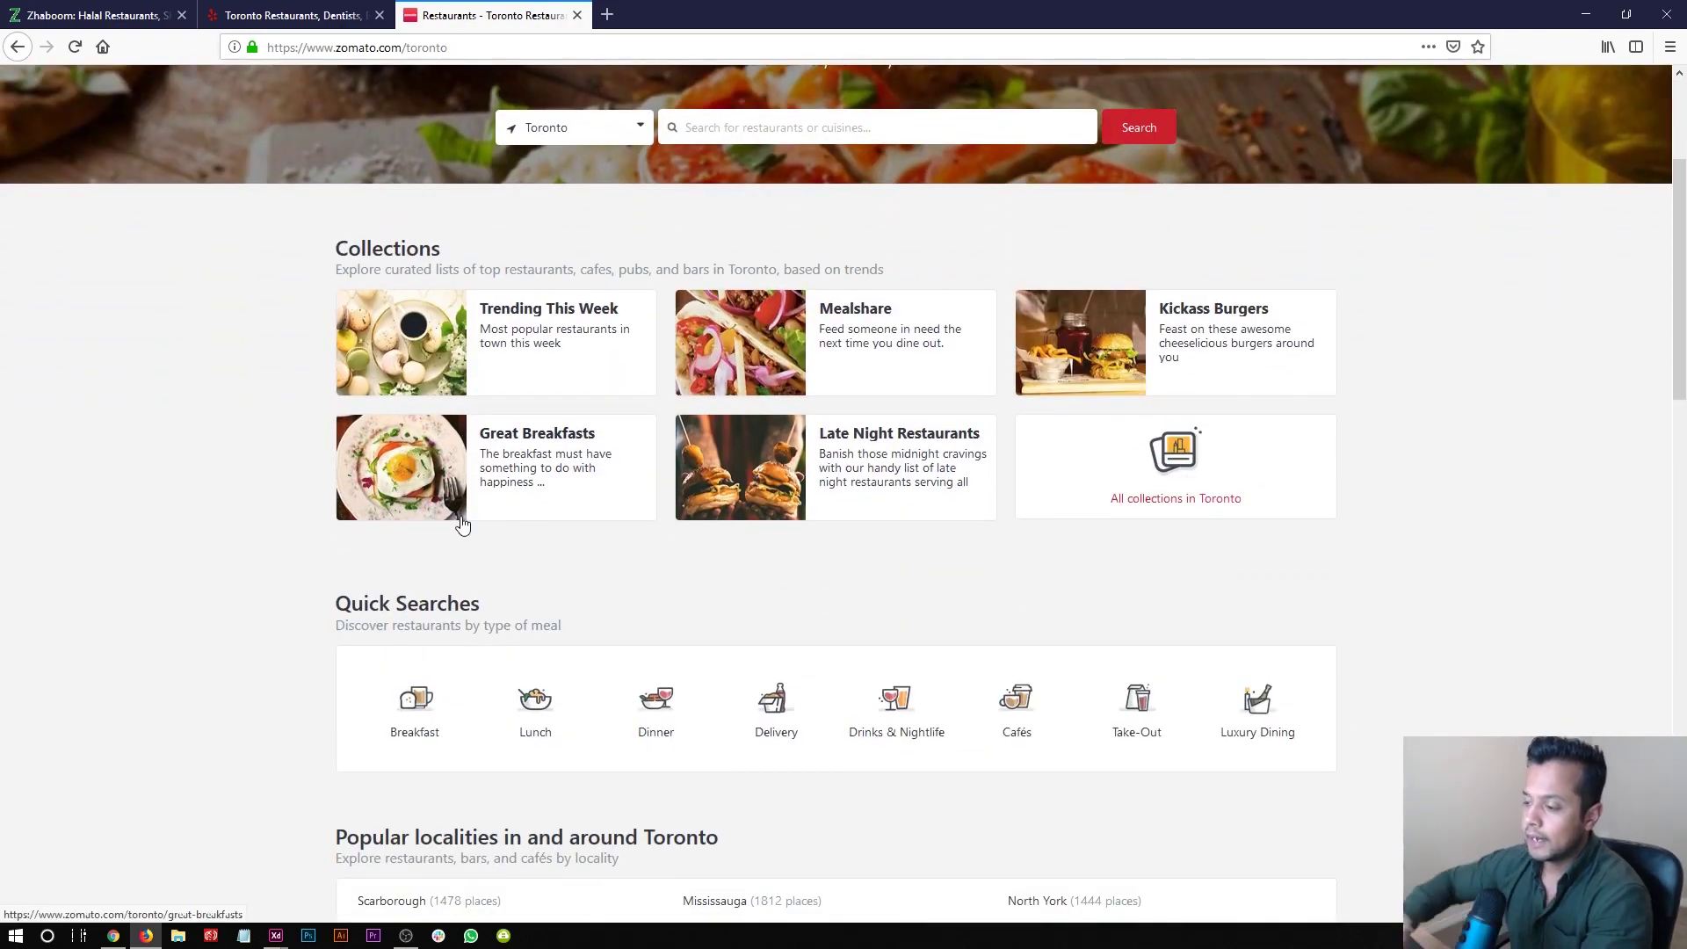
pyautogui.scroll(3, 418, 236)
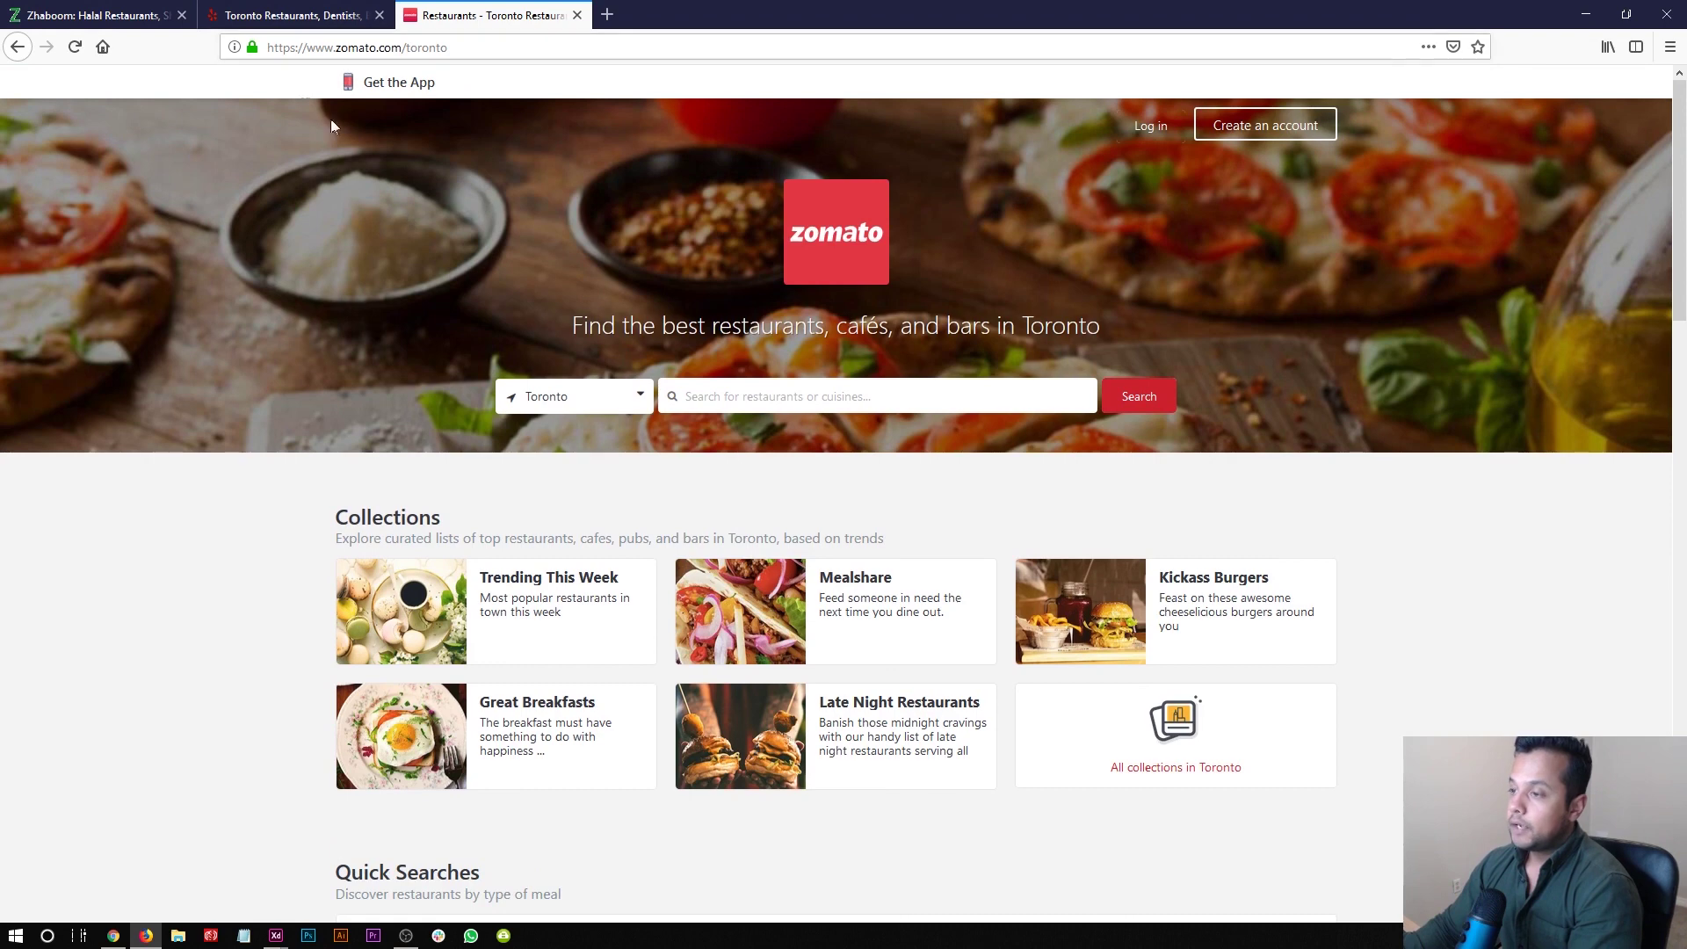
# - Go back to the Yelp home page and inspect the suggestions of its Find and Near search fields
pyautogui.click(290, 15)
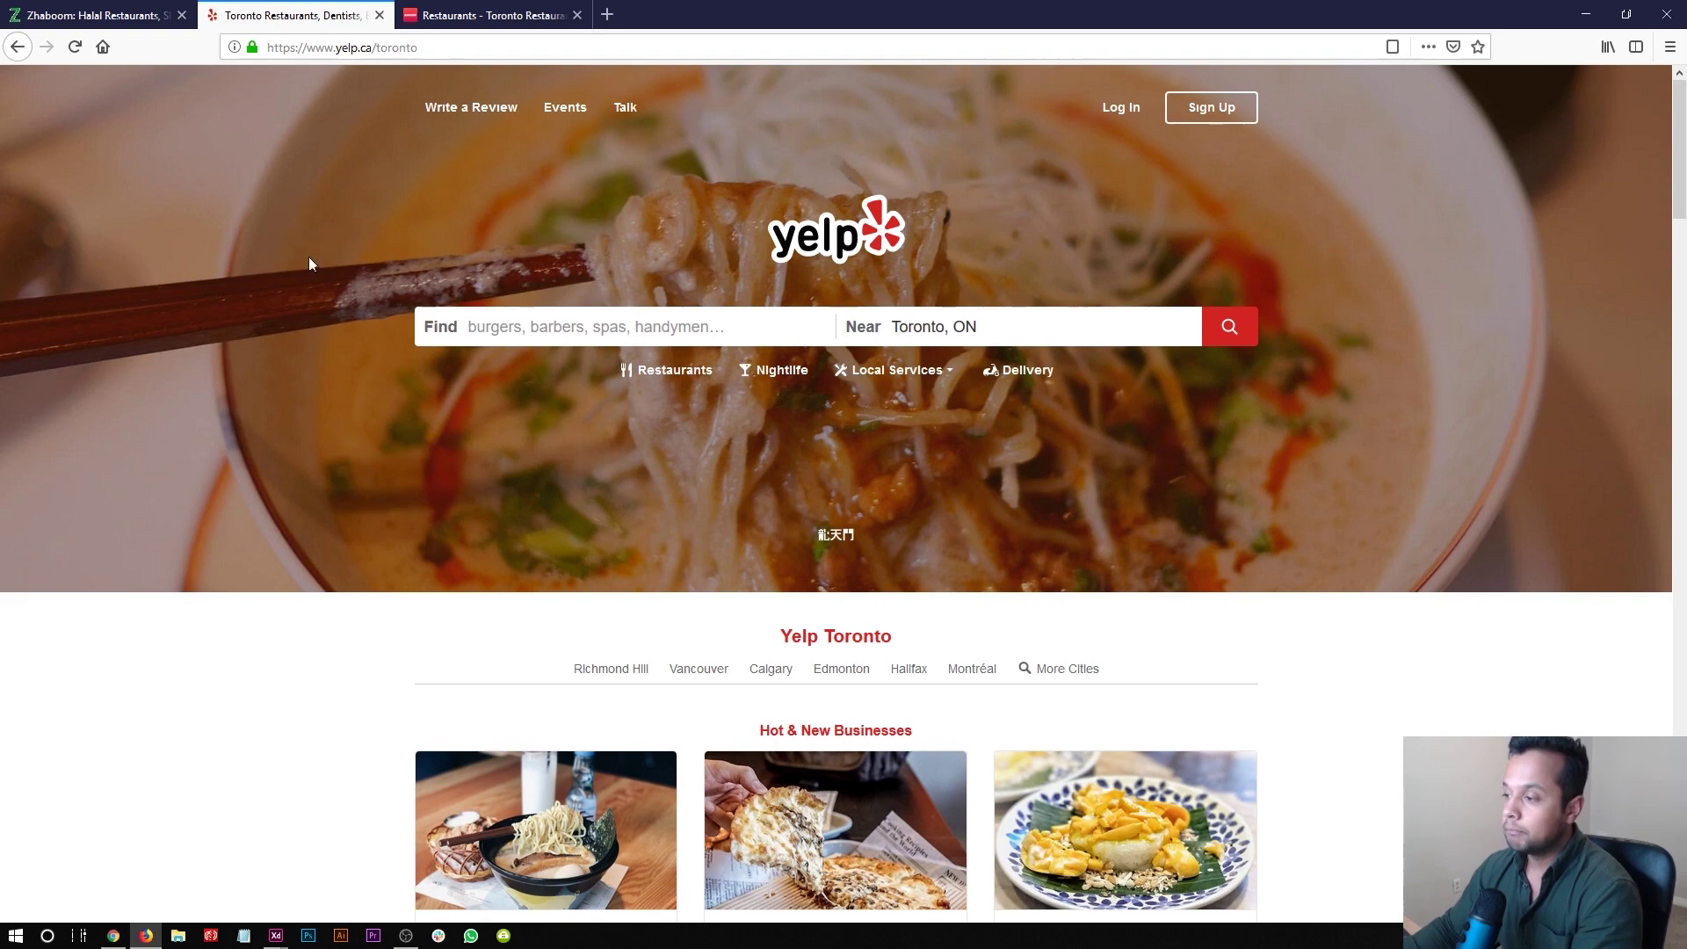
pyautogui.hotkey('ctrl', 'Tab')
pyautogui.hotkey('ctrl', 'shift', 'Tab')
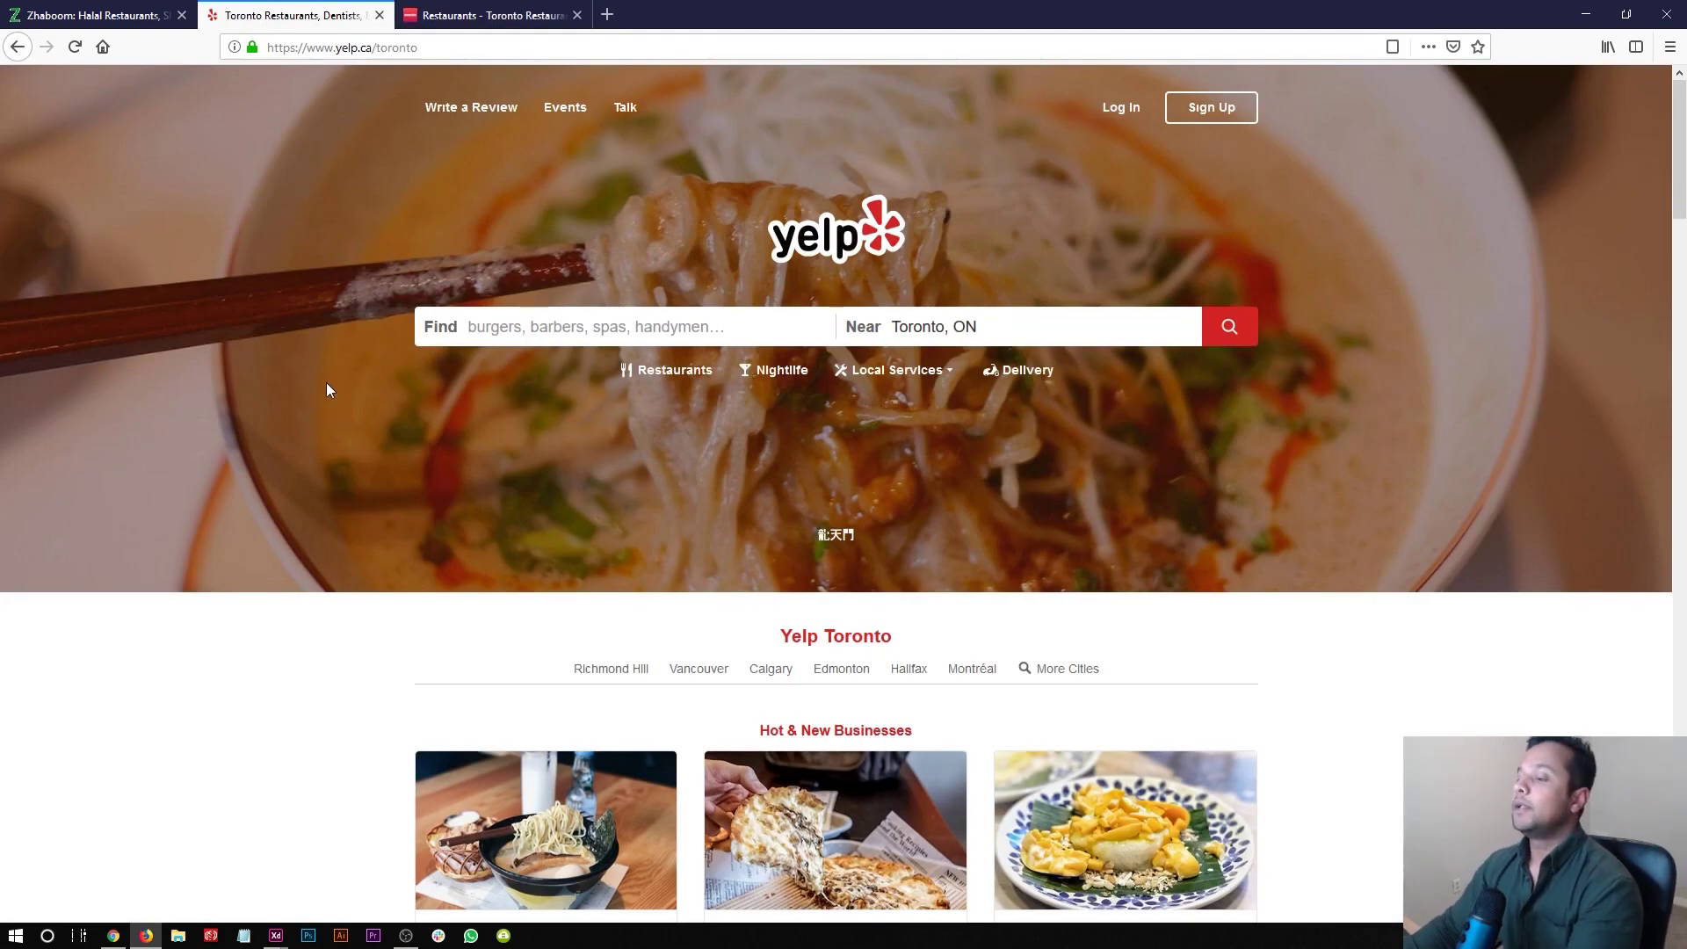
pyautogui.click(639, 326)
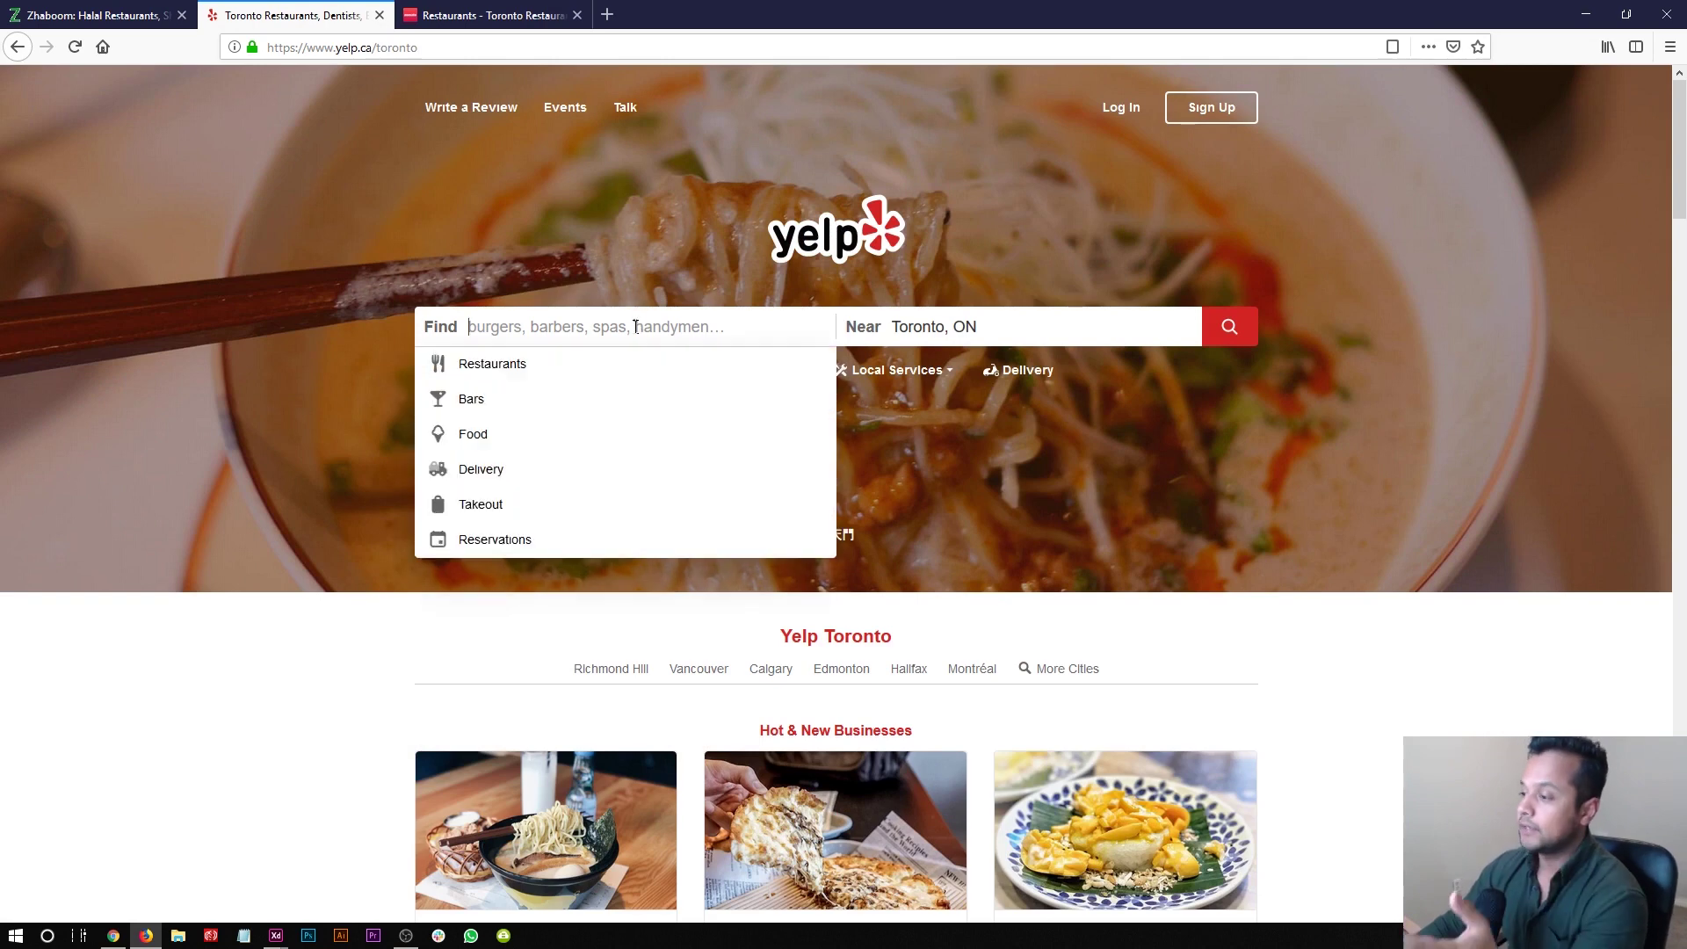
pyautogui.click(933, 333)
pyautogui.click(555, 289)
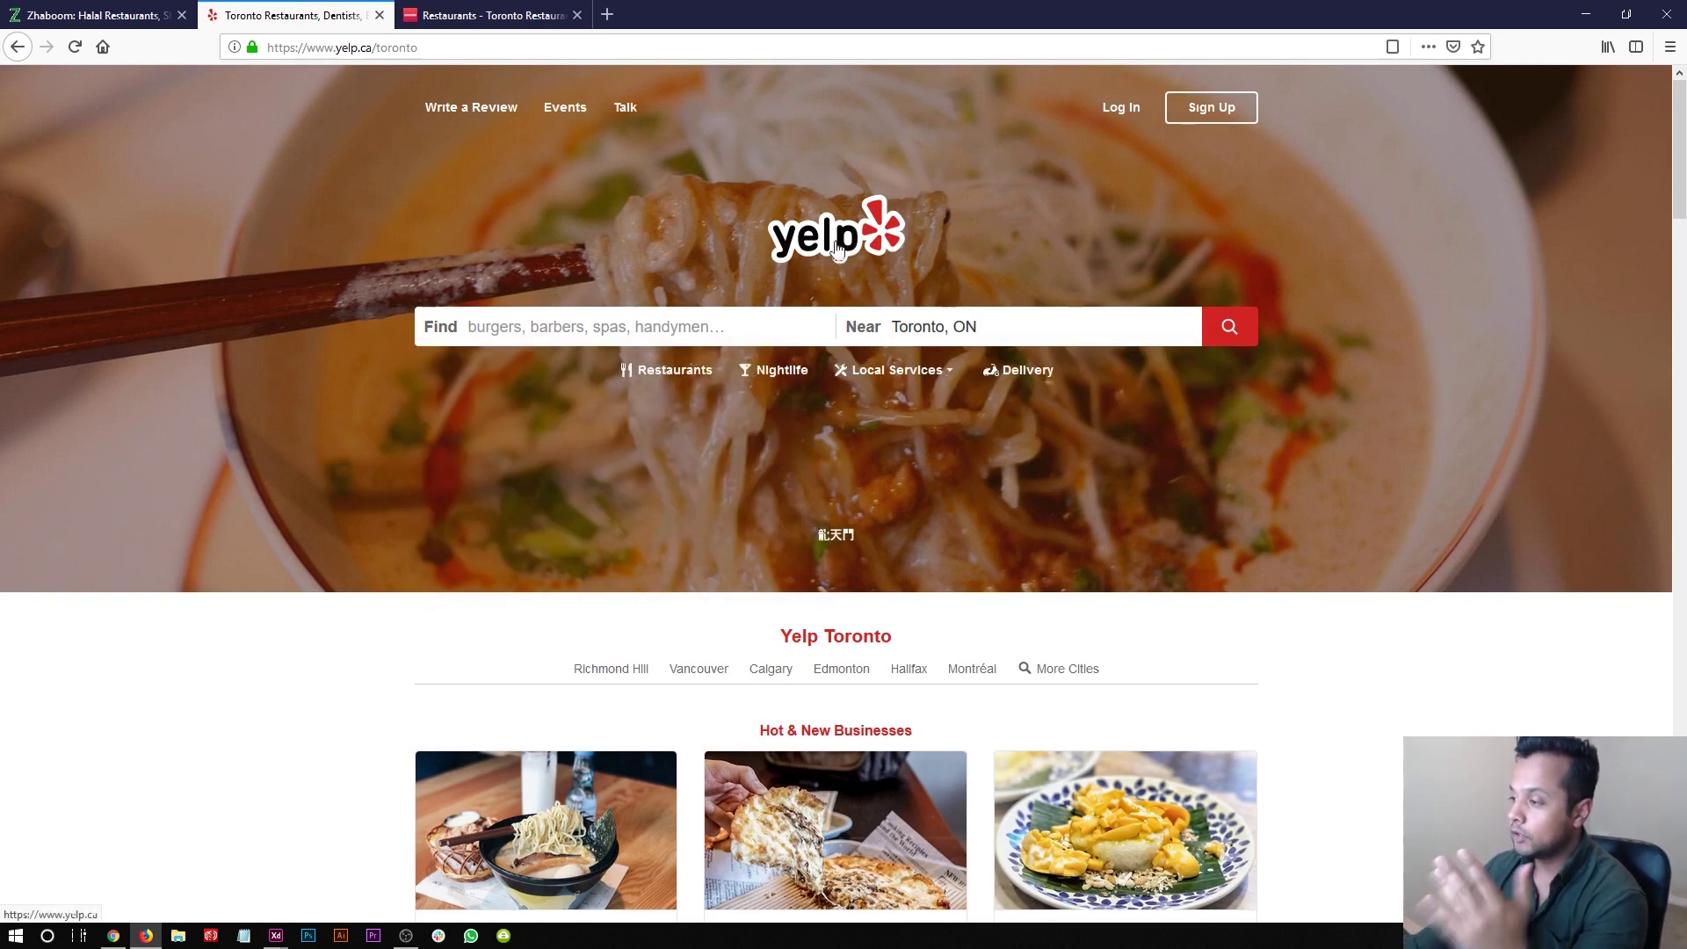
# - Compare Zomato's header with Zhaboom's and review the Zhaboom home page down to its footer
pyautogui.hotkey('ctrl', 'Tab')
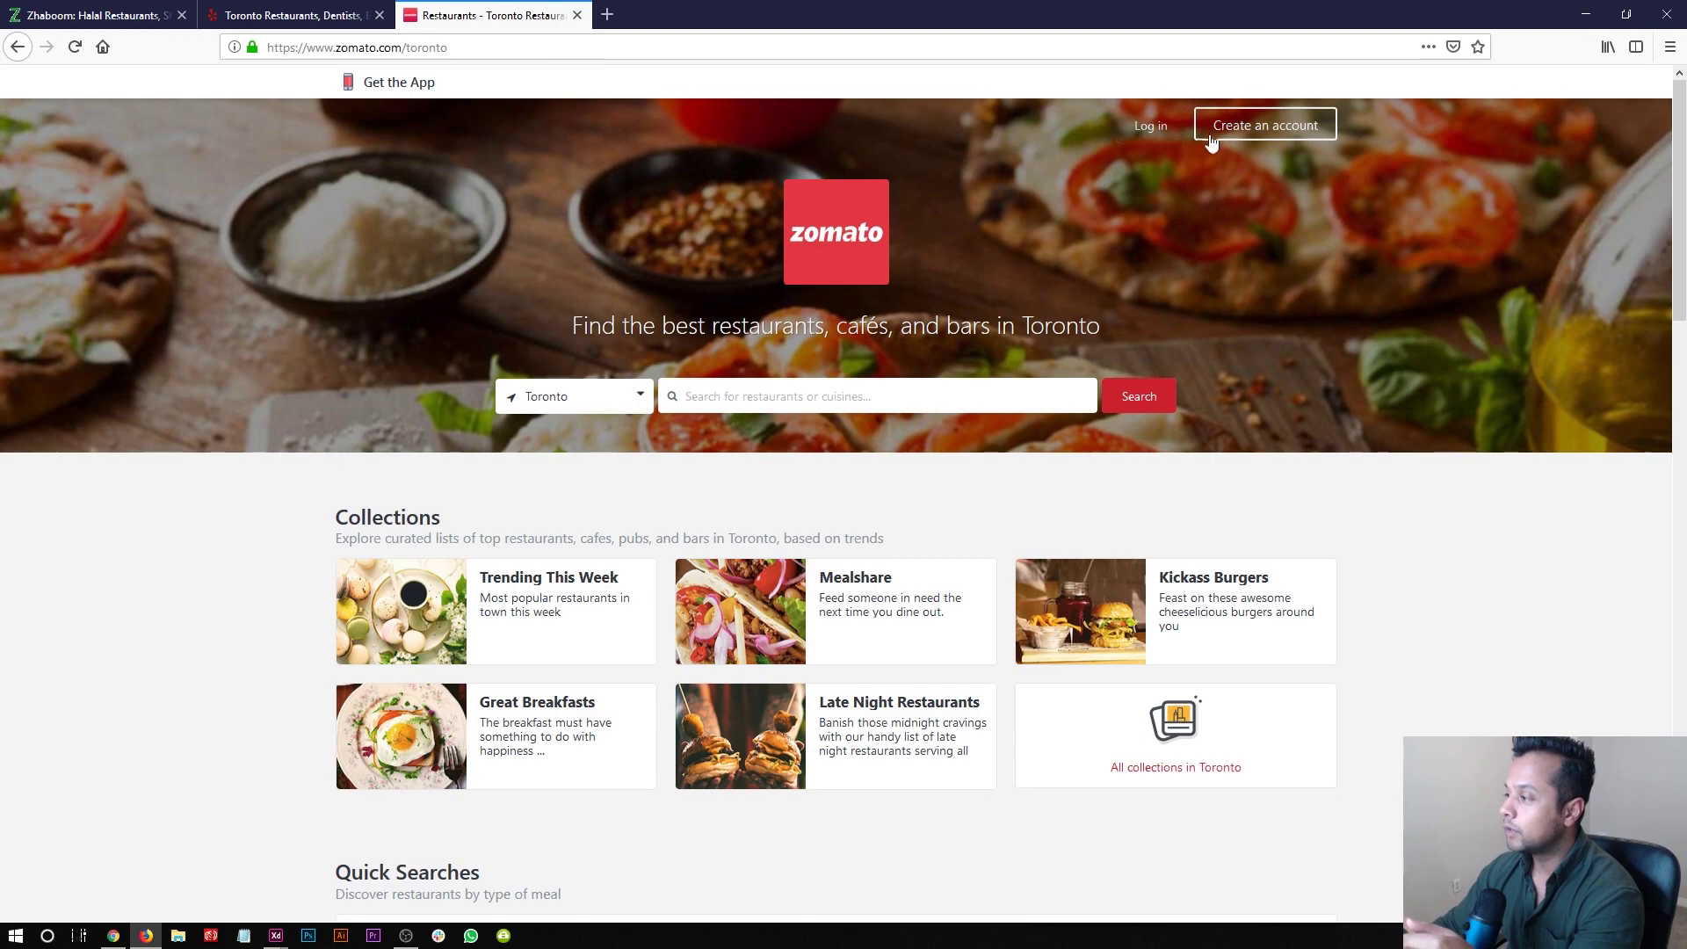
pyautogui.hotkey('ctrl', 'Tab')
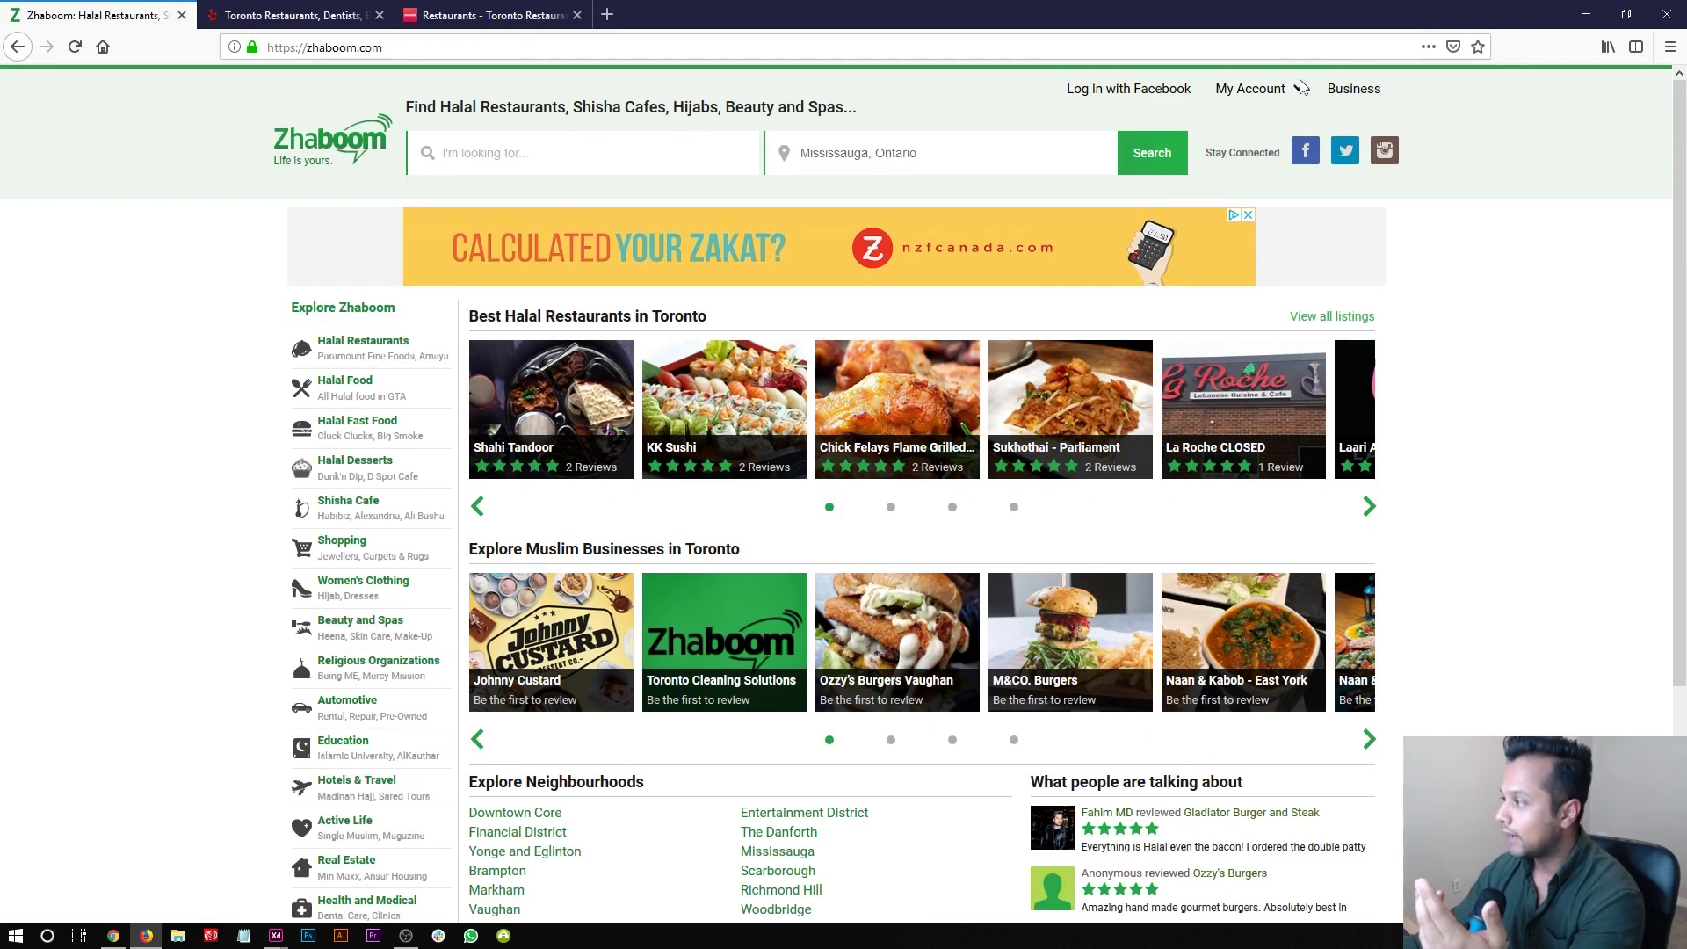
pyautogui.scroll(-2, 360, 235)
pyautogui.scroll(-4, 356, 588)
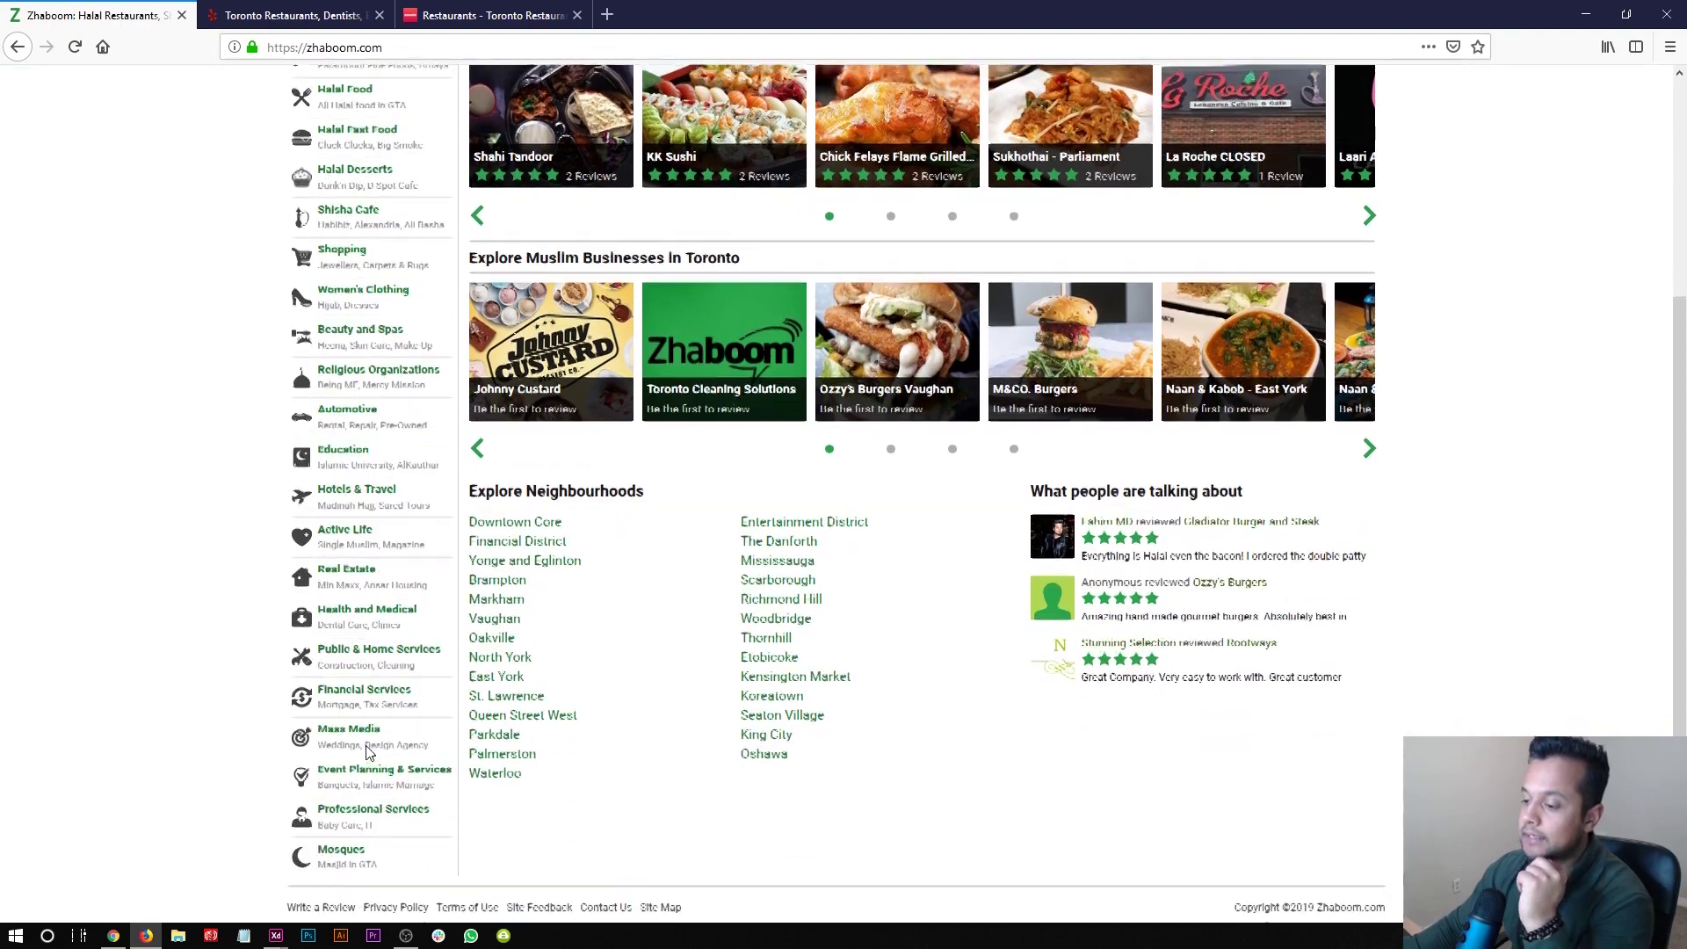
pyautogui.scroll(5, 367, 745)
# - Compare the Yelp and Zomato headers and check the popular locations offered in Zomato's location search
pyautogui.click(255, 14)
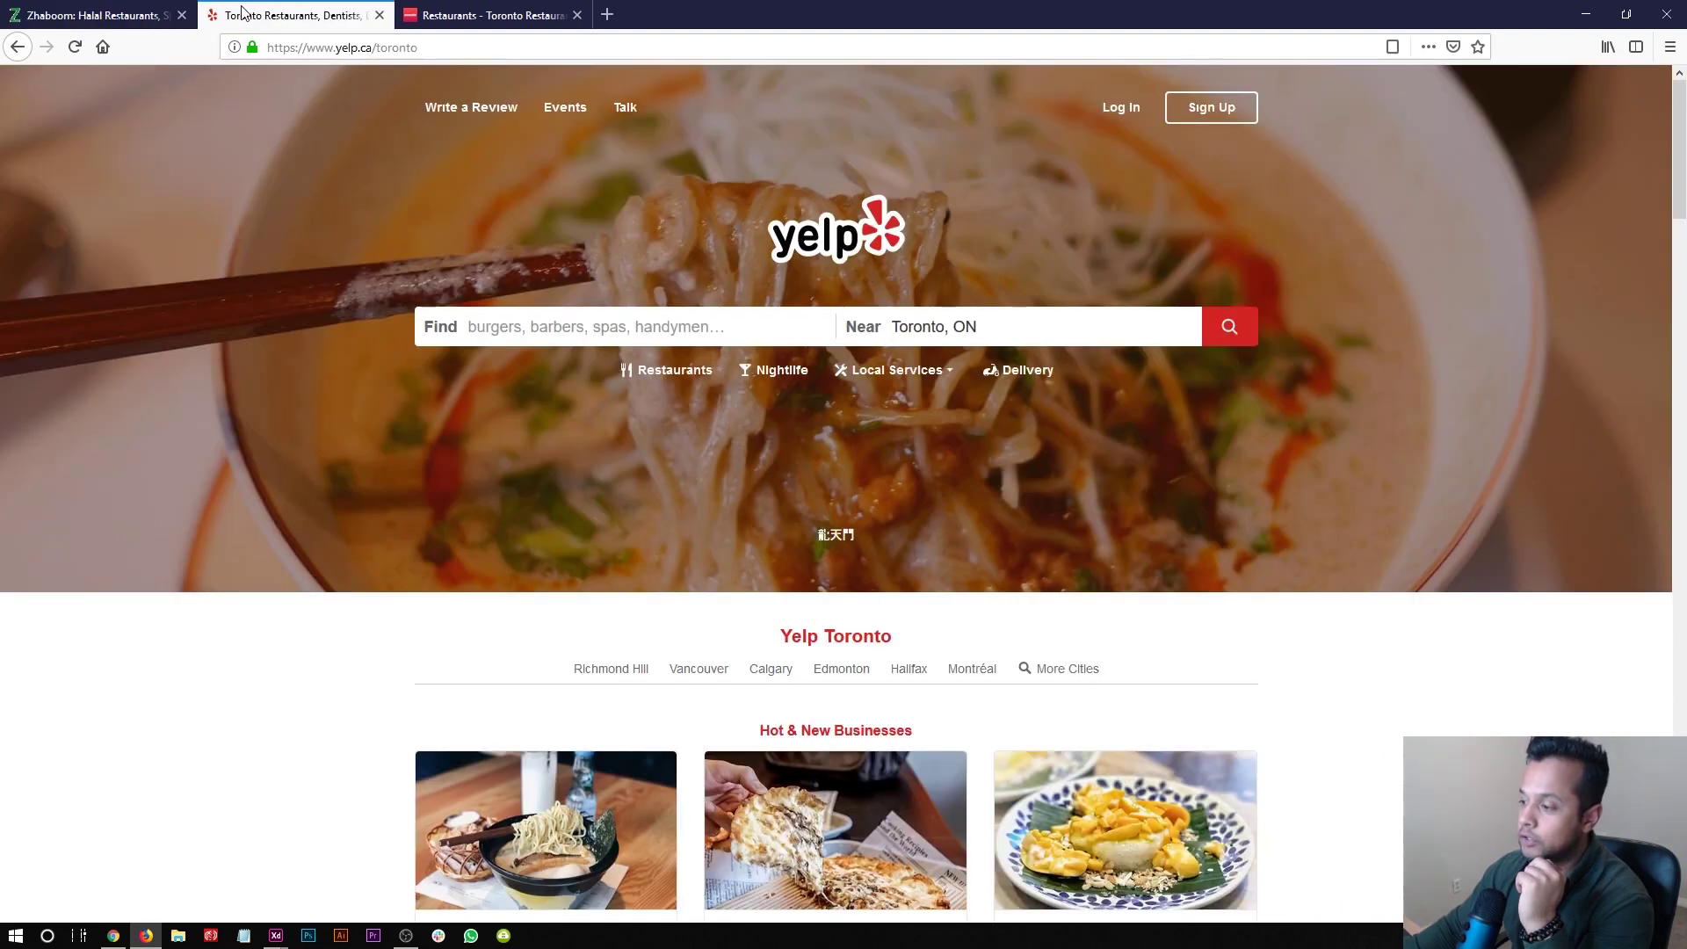
pyautogui.click(489, 12)
pyautogui.click(578, 404)
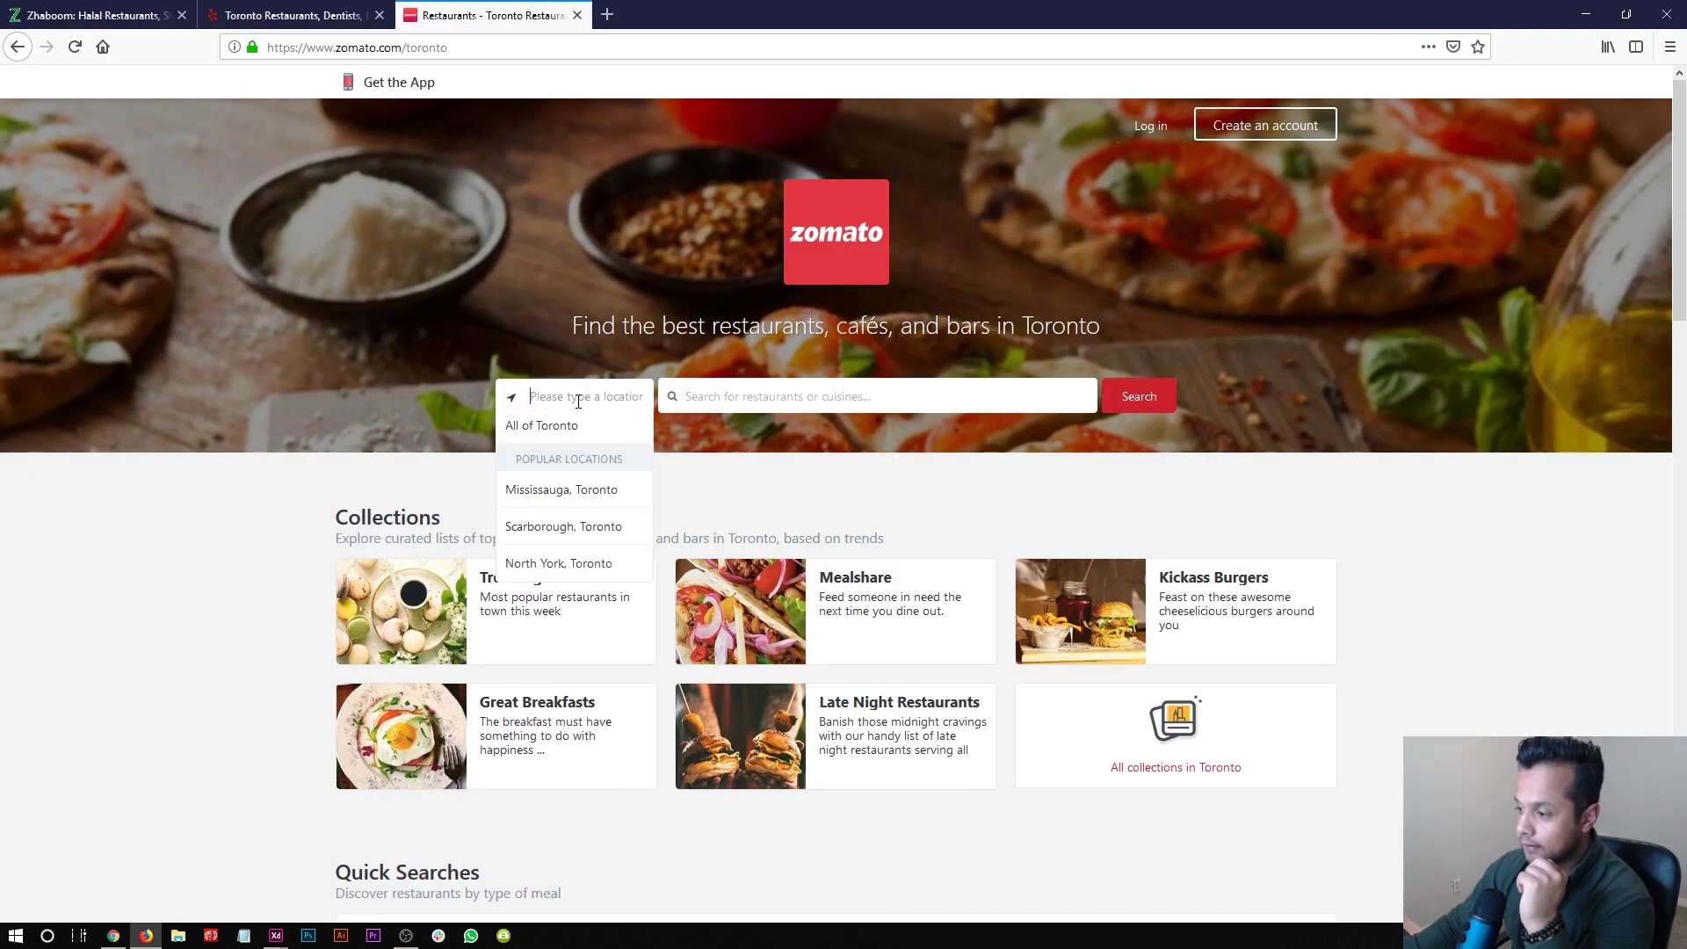
pyautogui.click(373, 347)
# - Review Zomato's Quick Searches and Popular localities sections against the Yelp home page
pyautogui.click(303, 9)
pyautogui.click(457, 14)
pyautogui.scroll(-7, 281, 349)
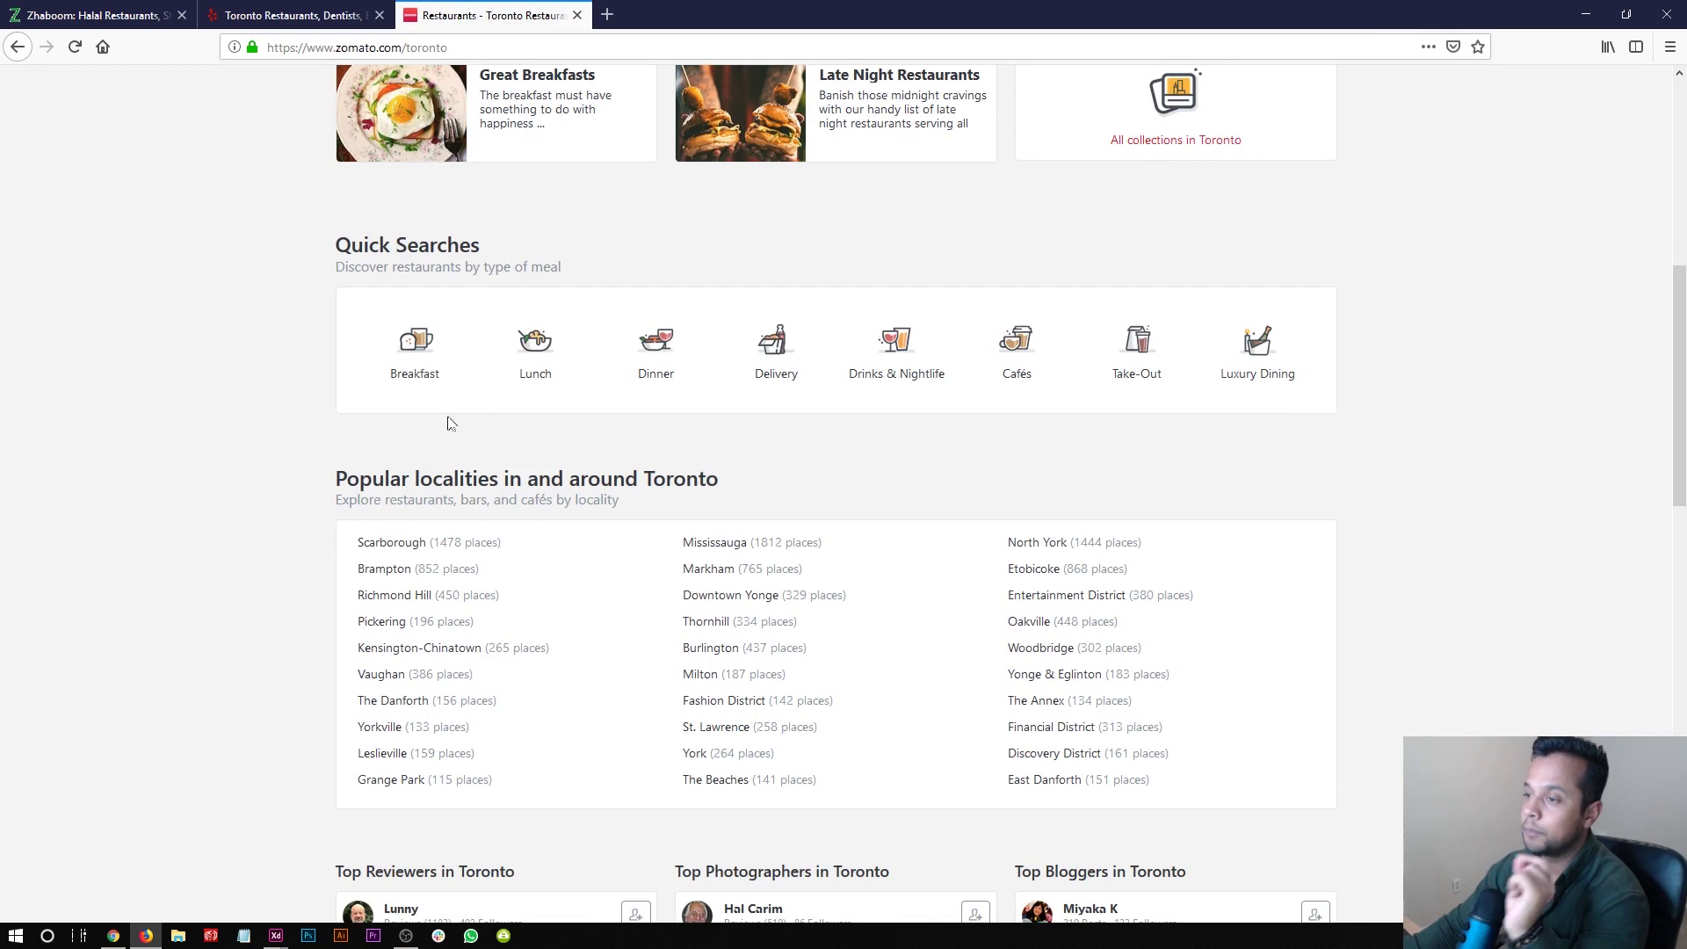
# - Compare Zhaboom's restaurant listings, business listings and neighbourhoods with Zomato's Collections and Quick Searches
pyautogui.click(316, 8)
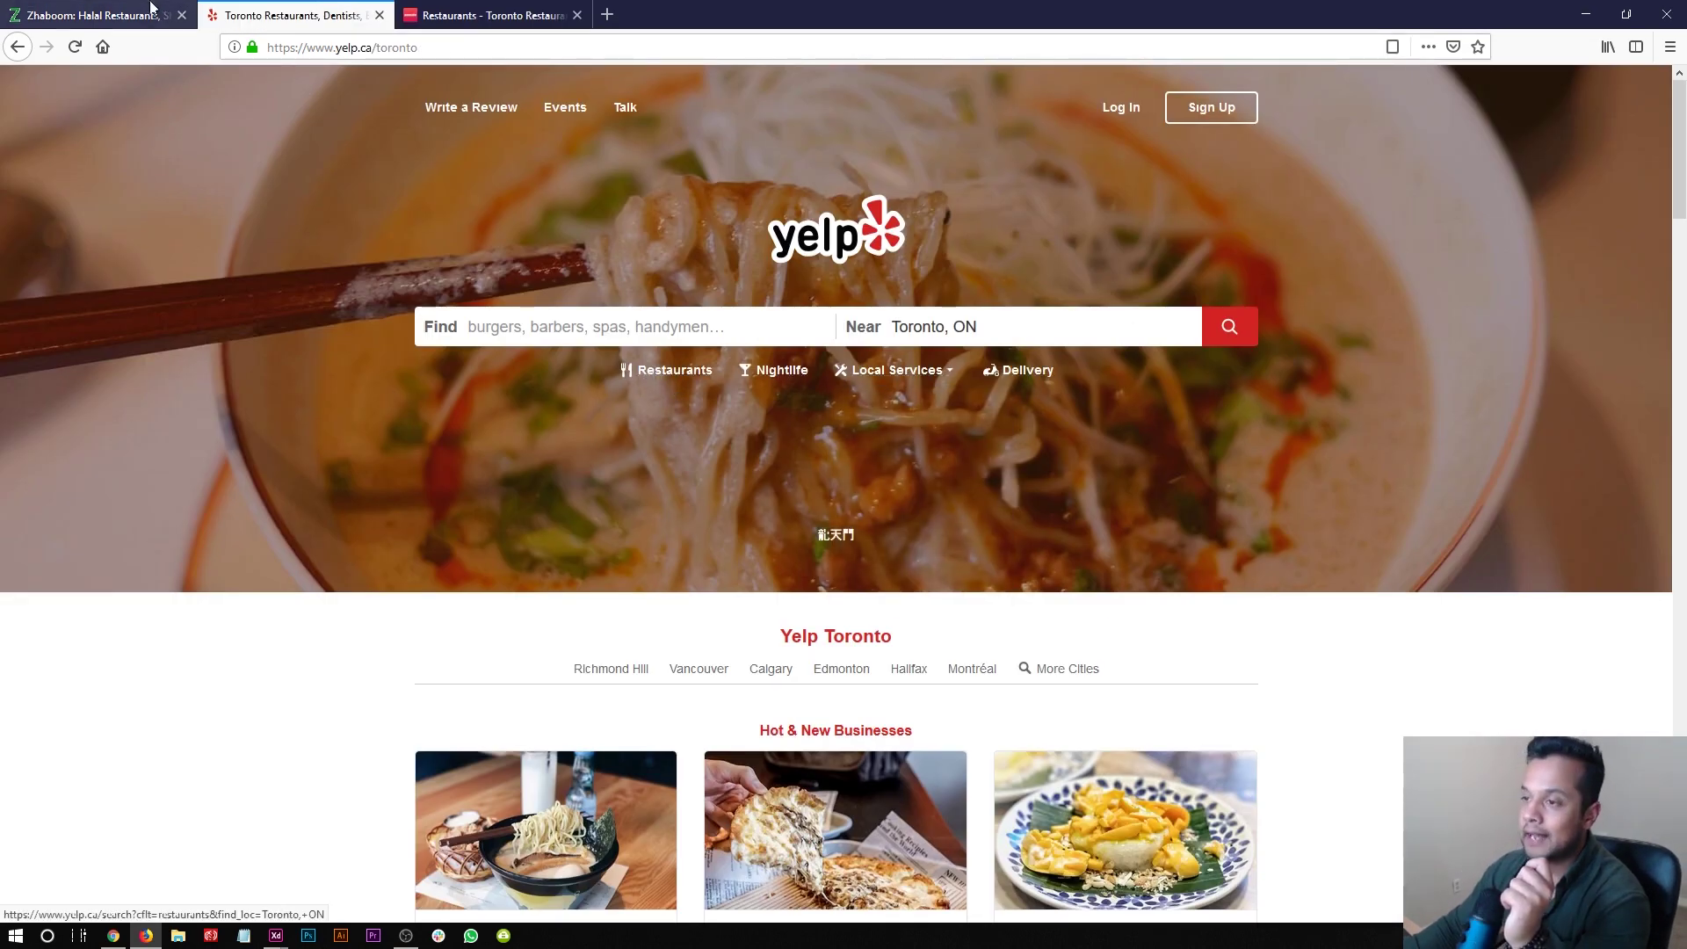
pyautogui.click(96, 15)
pyautogui.scroll(-2, 541, 256)
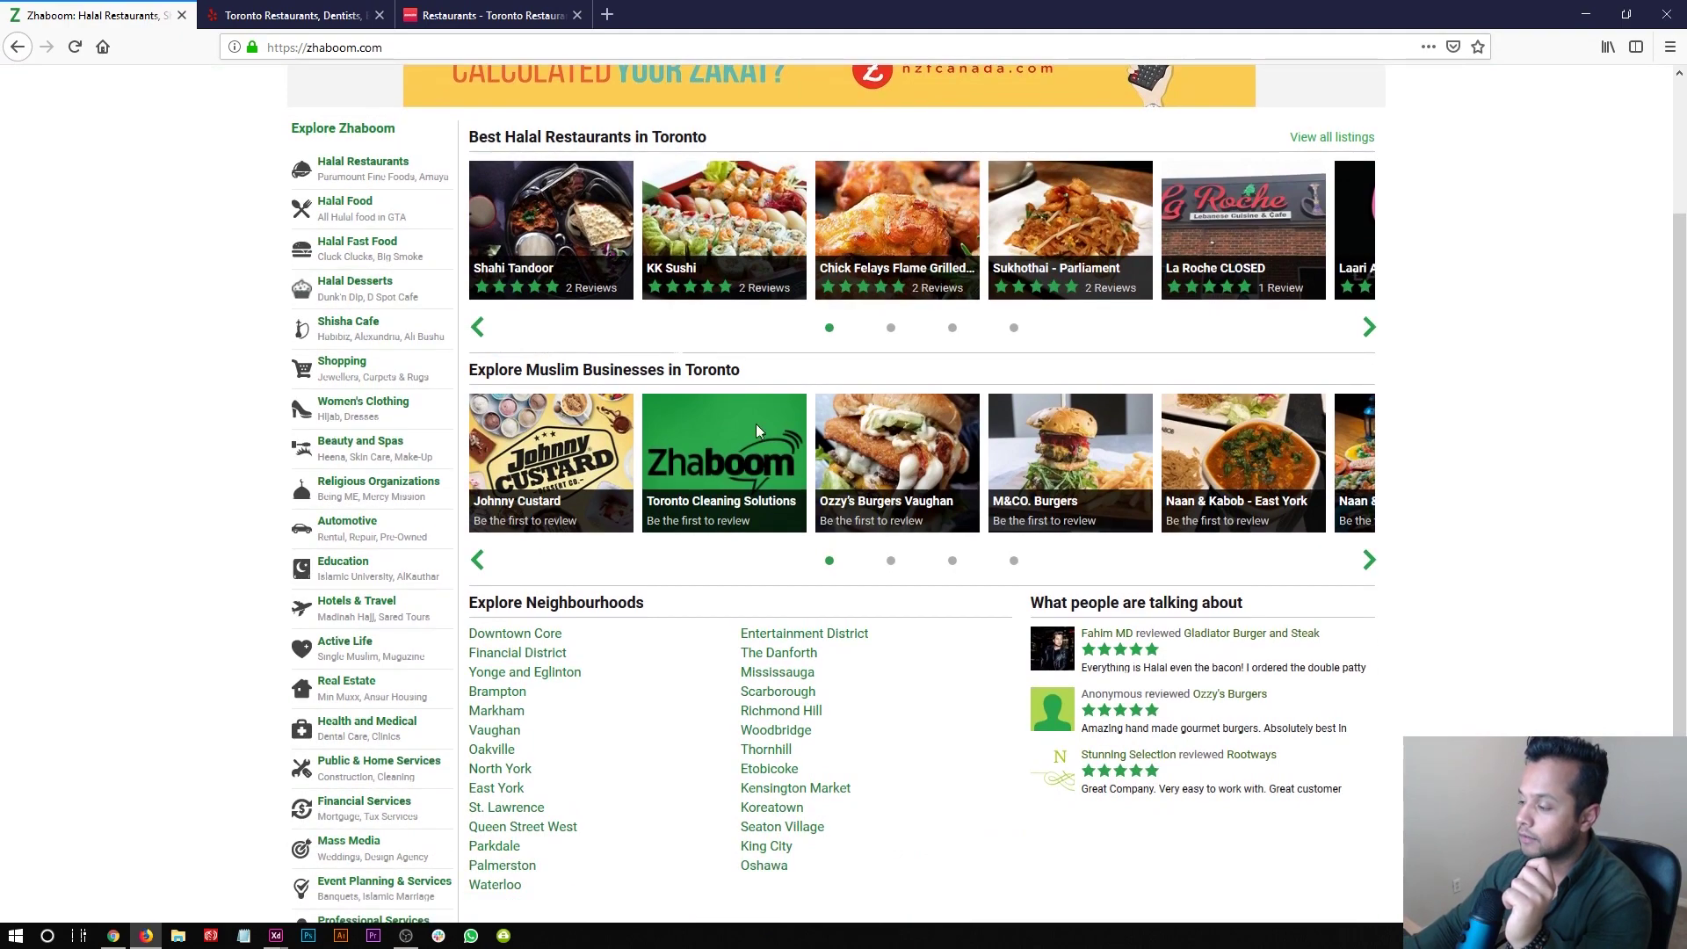
pyautogui.click(492, 15)
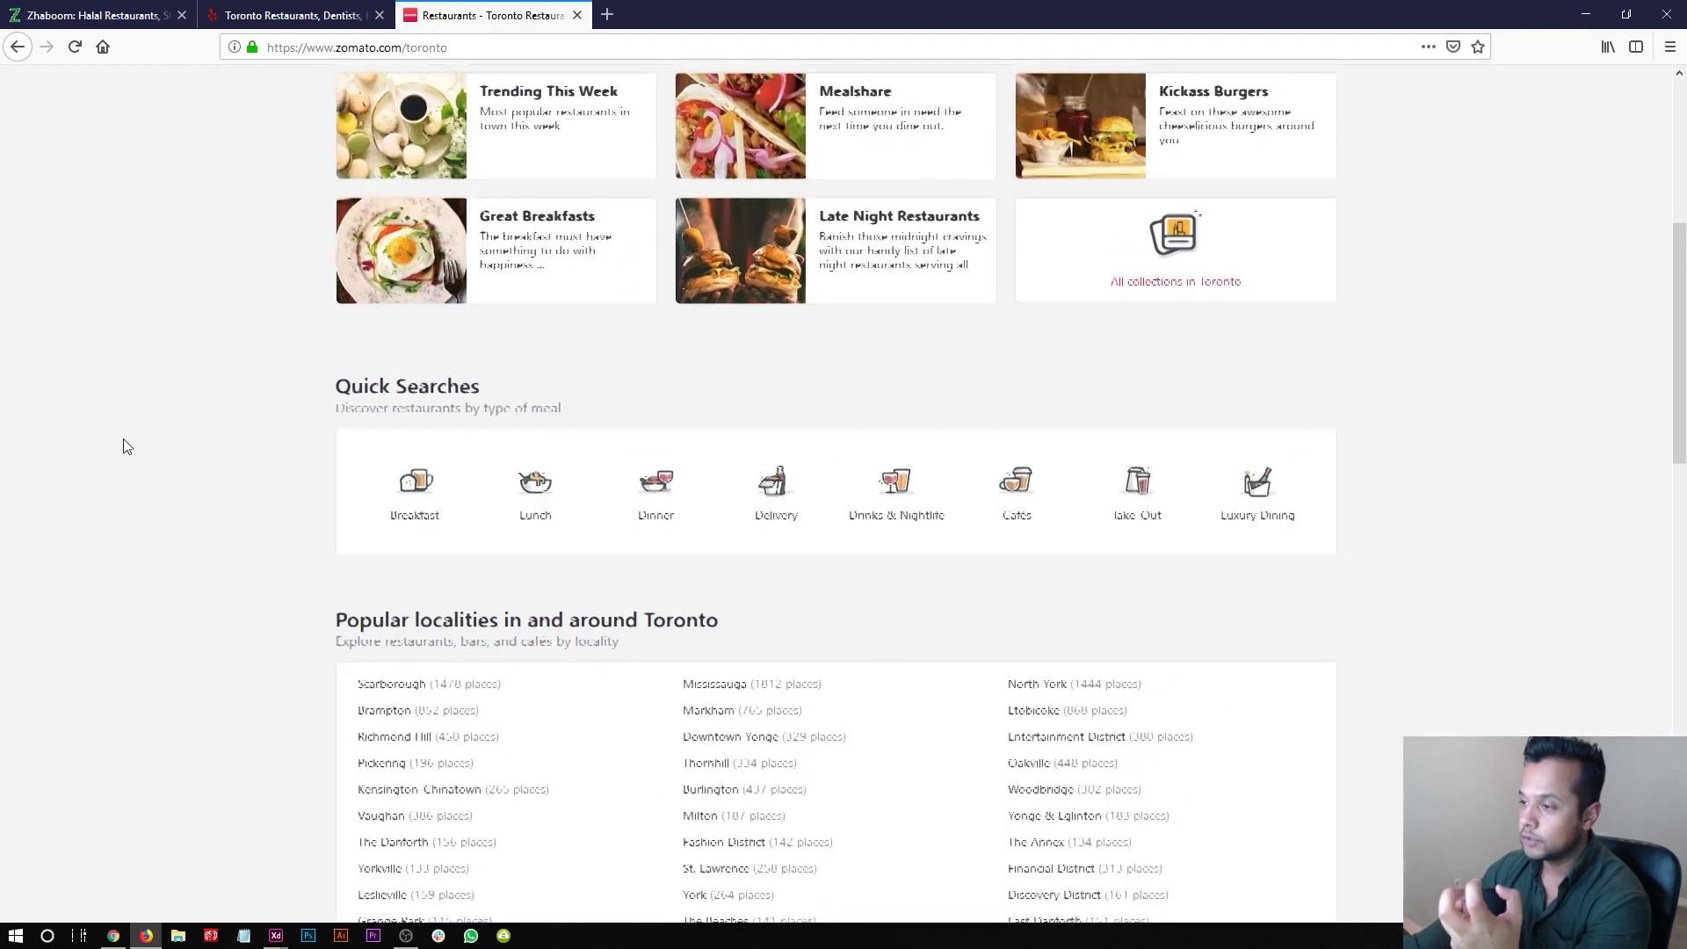
pyautogui.scroll(5, 123, 446)
pyautogui.scroll(-1, 123, 446)
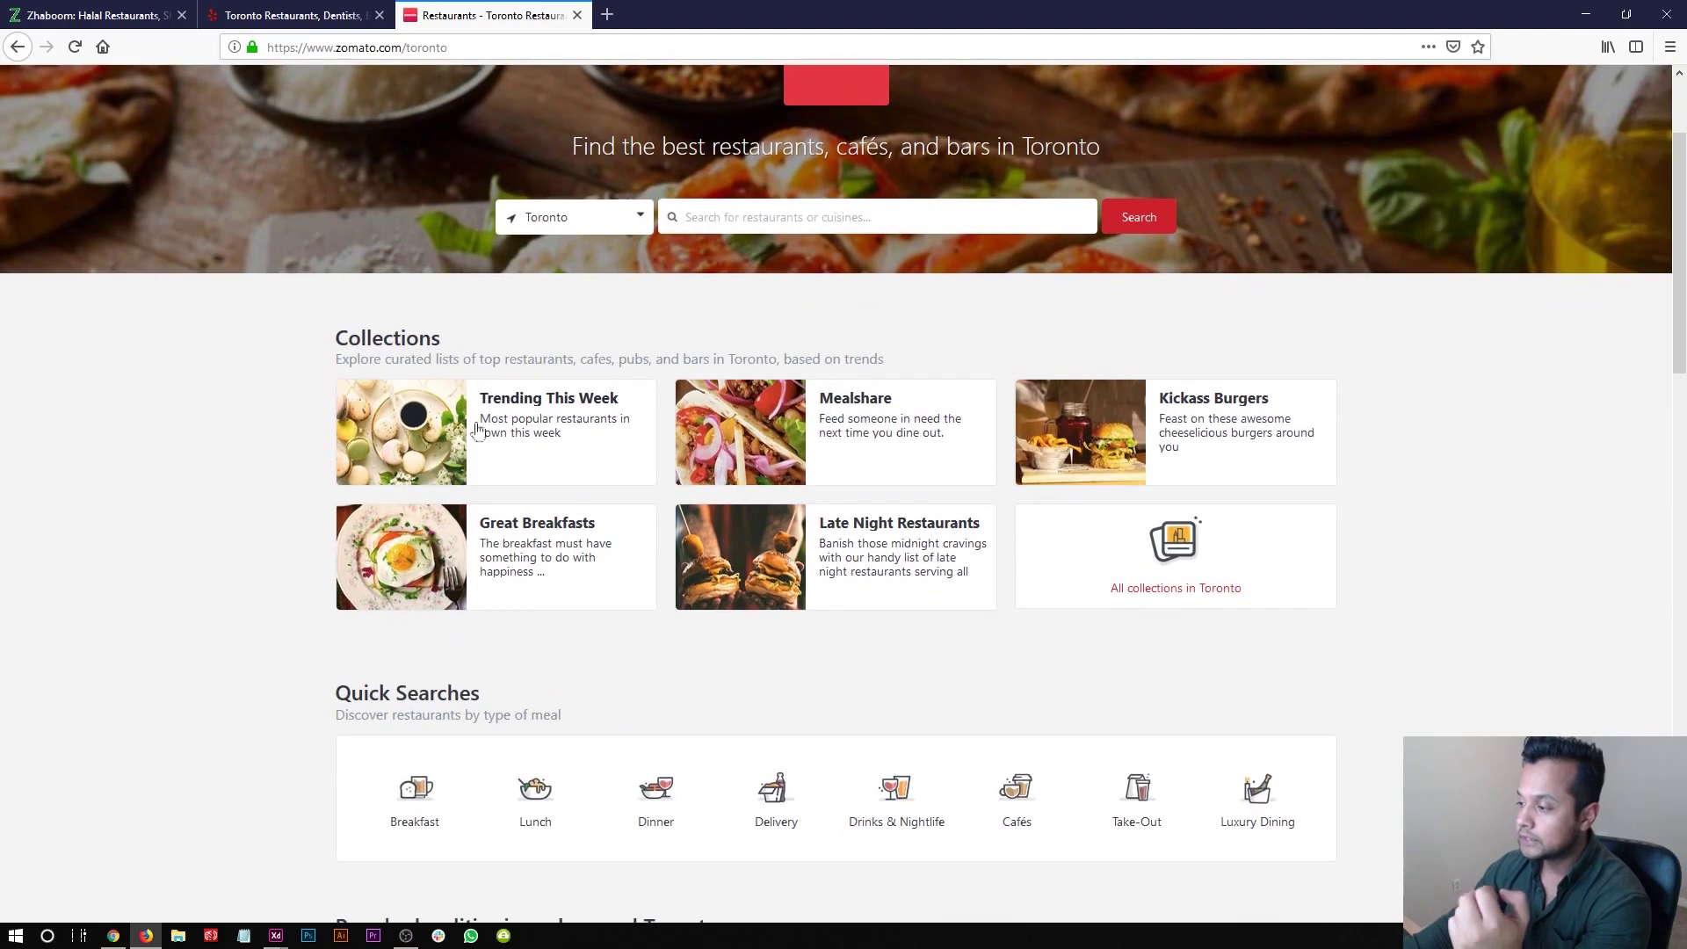
# - Look through Yelp's Hot & New Businesses, Review of the Day, Recent Collections and Recent Activity sections
pyautogui.click(270, 8)
pyautogui.scroll(-13, 293, 507)
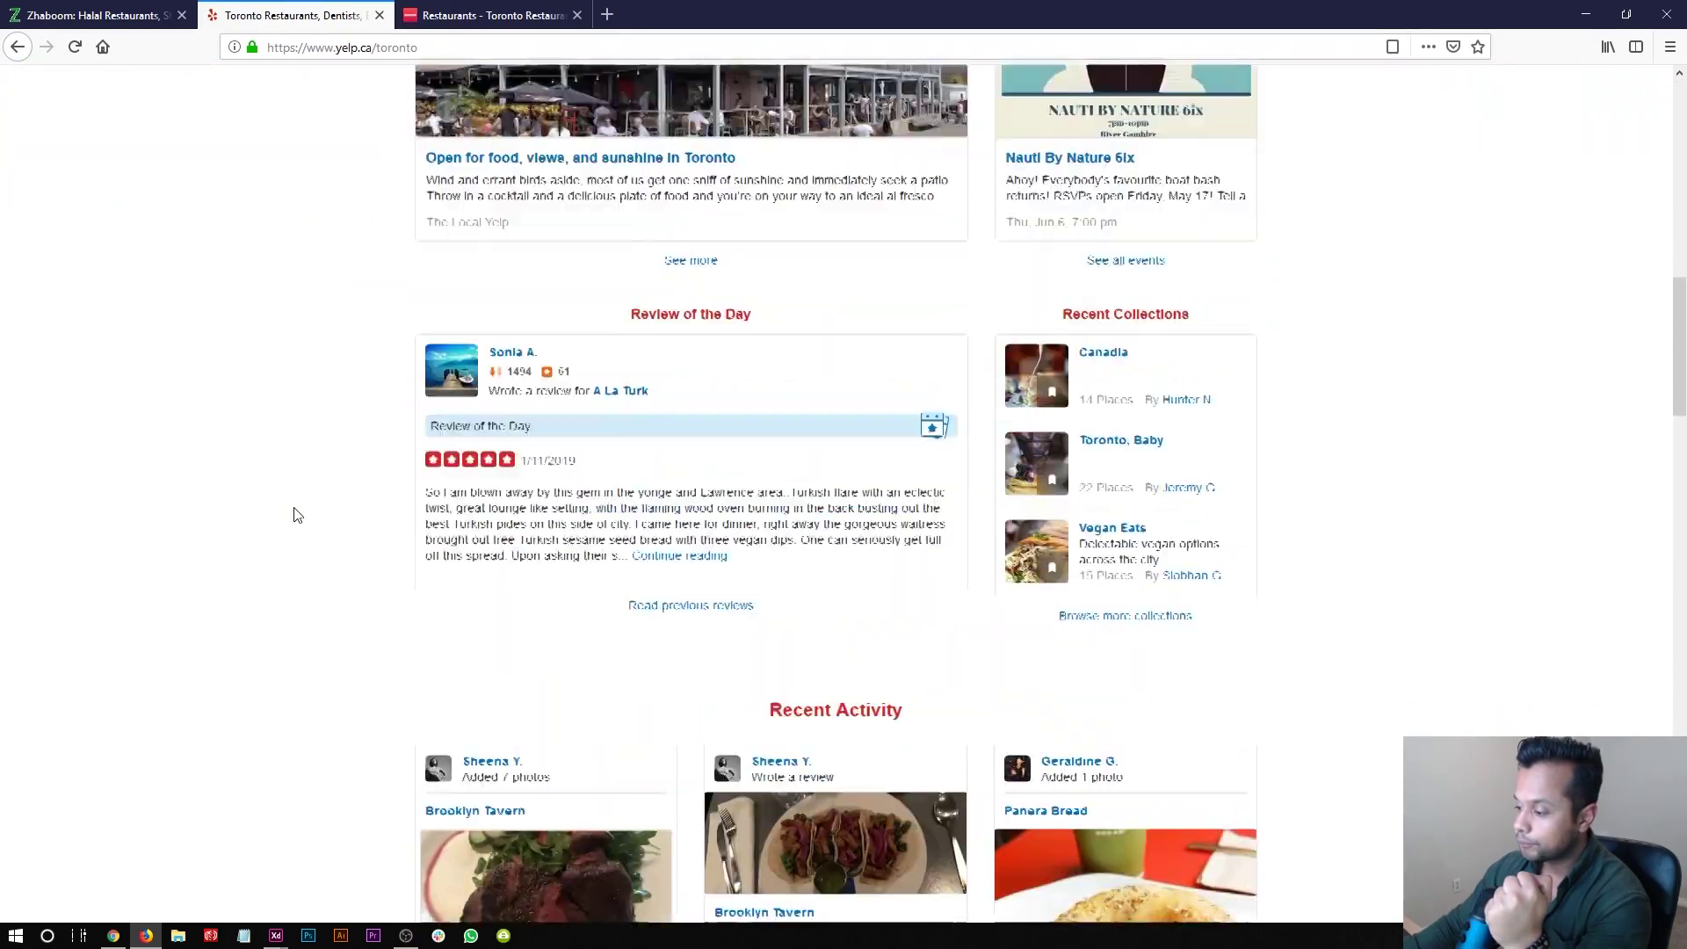
pyautogui.scroll(-6, 295, 519)
pyautogui.scroll(-1, 275, 549)
pyautogui.scroll(1, 275, 549)
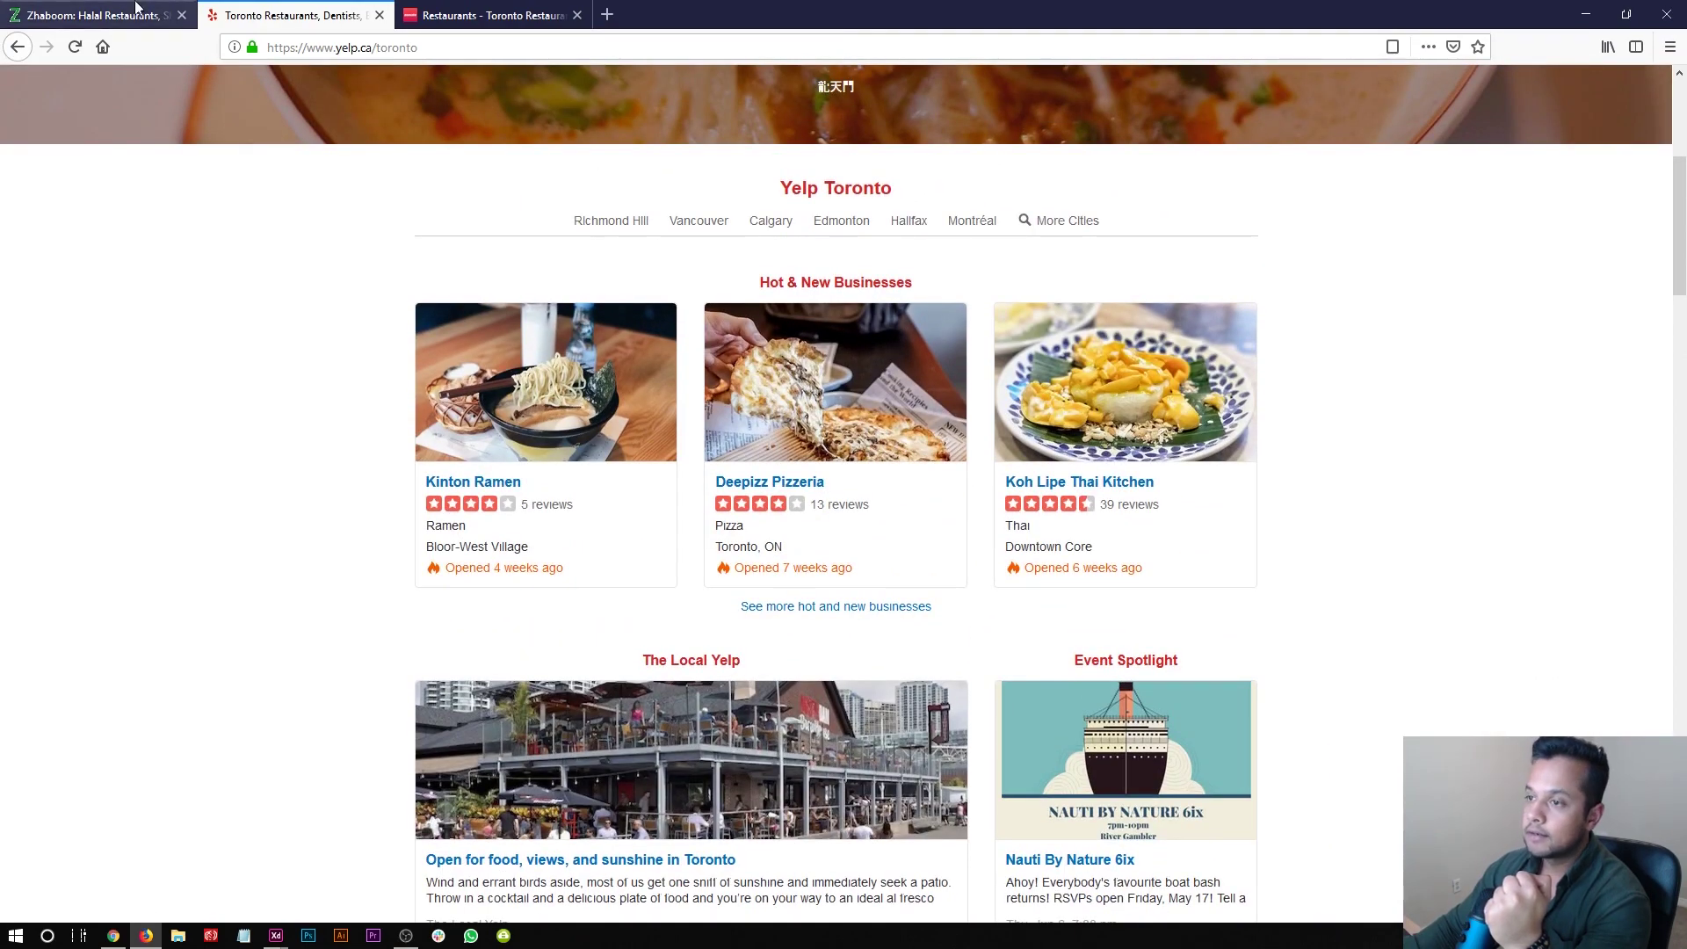
# - Check Zomato's meal-type icons, its list of localities and the leaderboards below them
pyautogui.hotkey('ctrl', 'Tab')
pyautogui.scroll(-5, 195, 531)
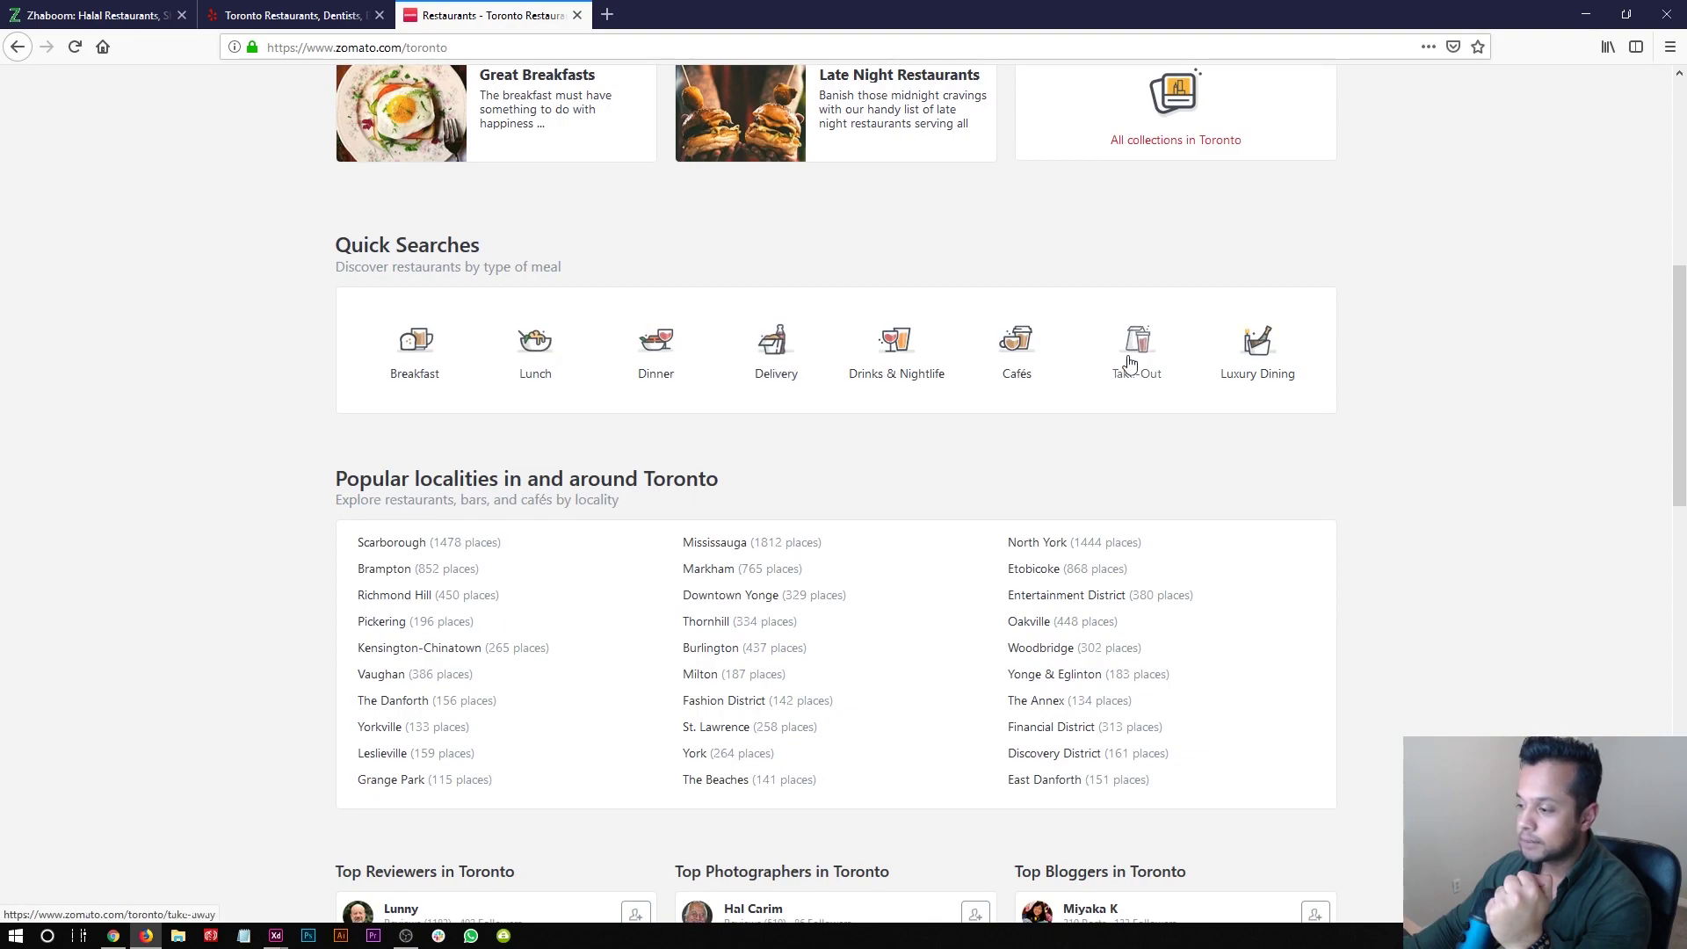
pyautogui.scroll(-3, 689, 398)
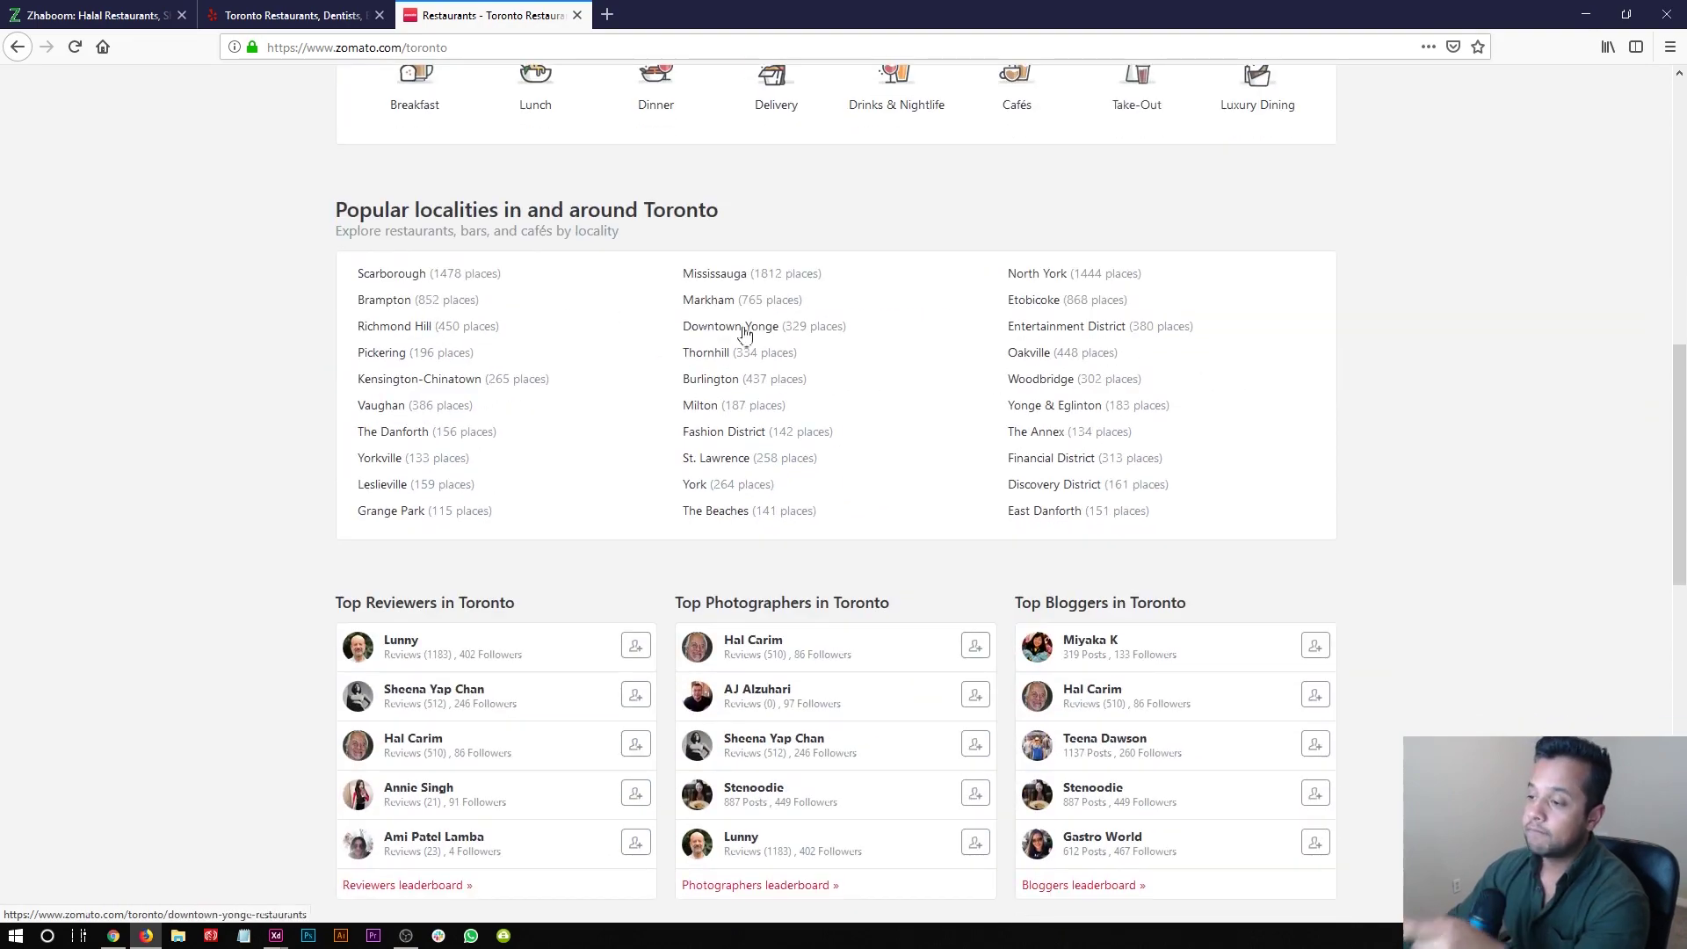
# - Switch to Yelp and re-examine The Local Yelp, Event Spotlight, Review of the Day and Recent Collections
pyautogui.click(253, 12)
pyautogui.scroll(-5, 260, 210)
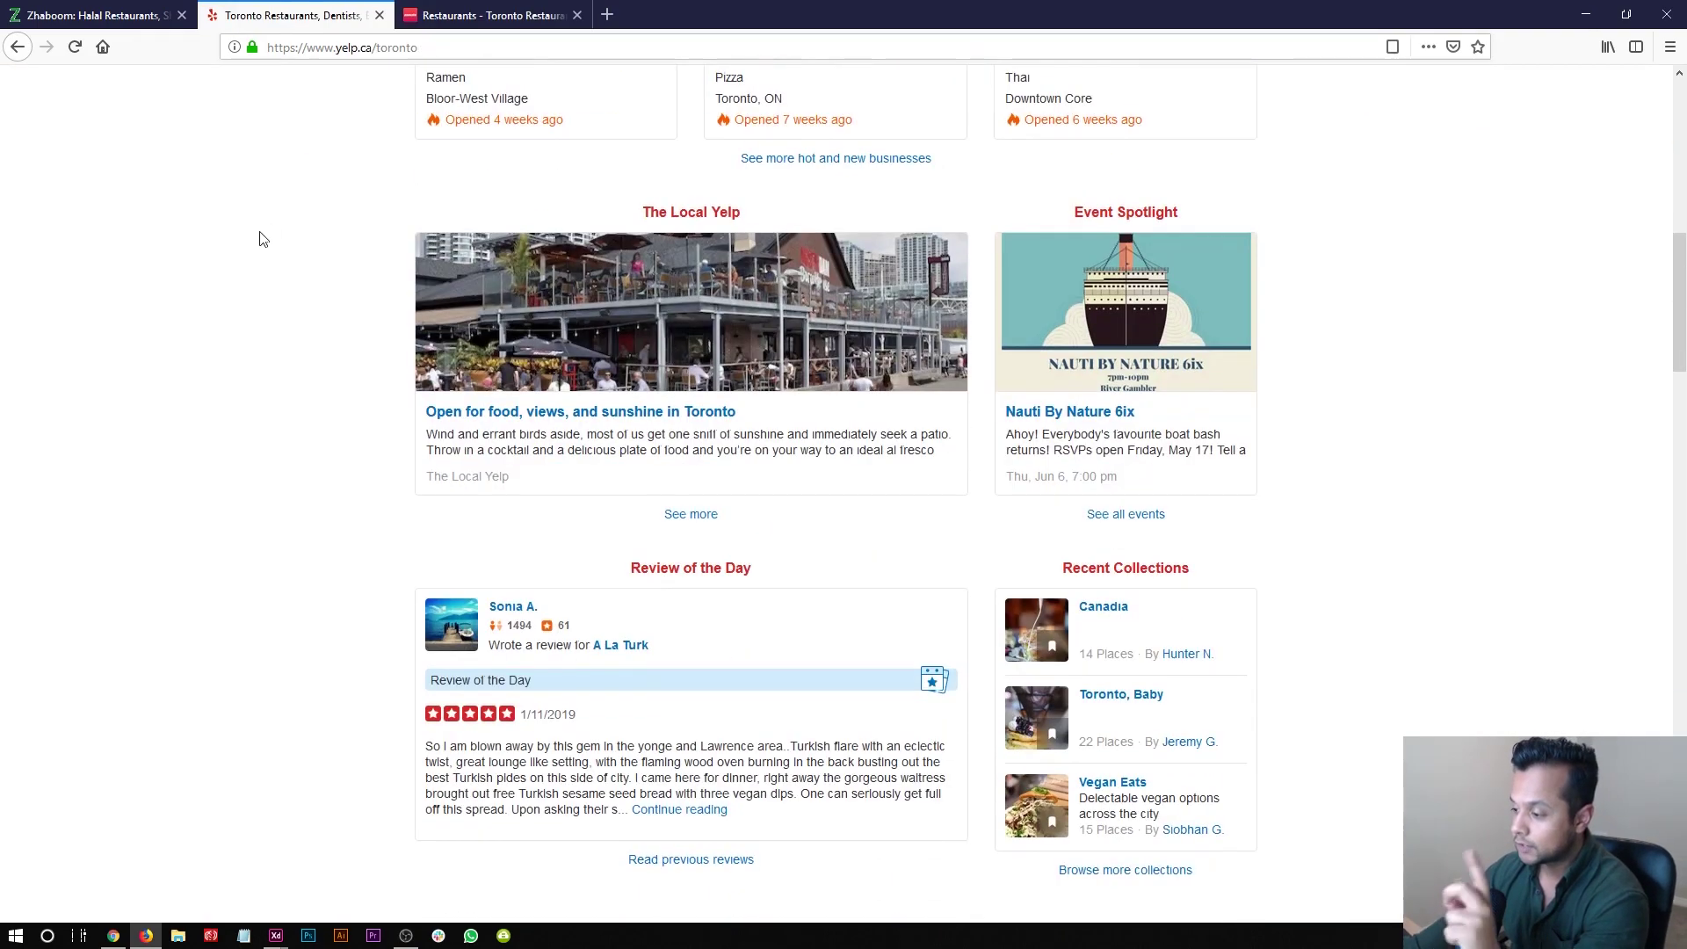
pyautogui.scroll(-4, 260, 238)
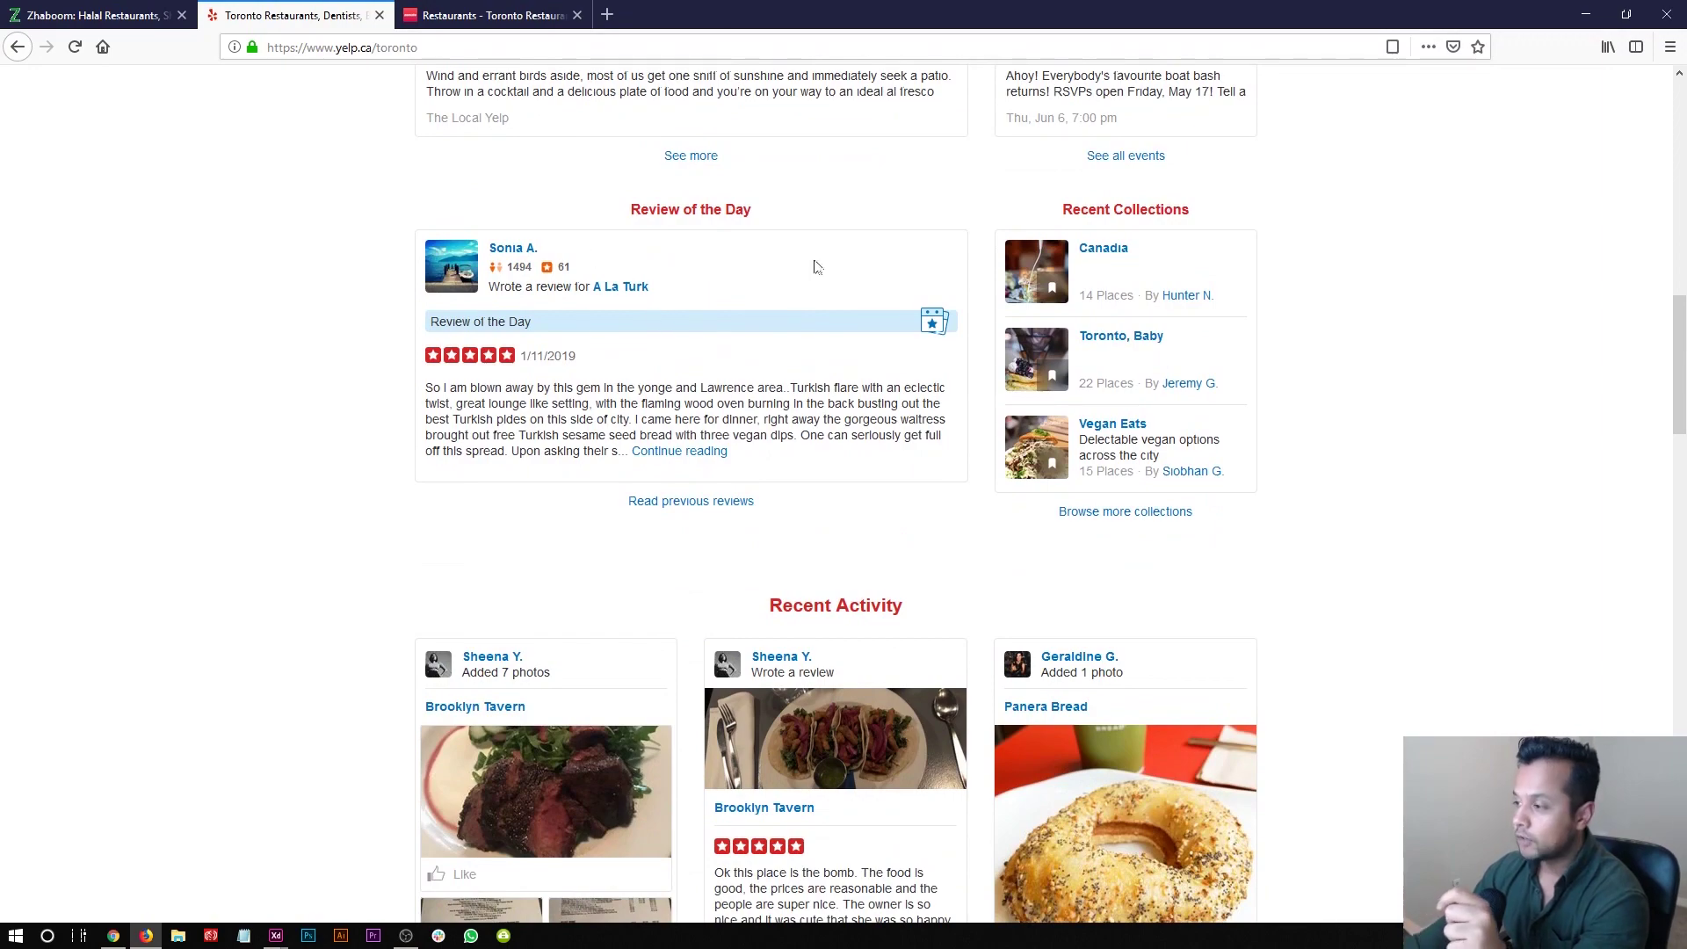
# - Examine Yelp's Recent Activity feed, Browse Businesses by Category and Yelp Mobile Apps sections
pyautogui.scroll(-4, 268, 290)
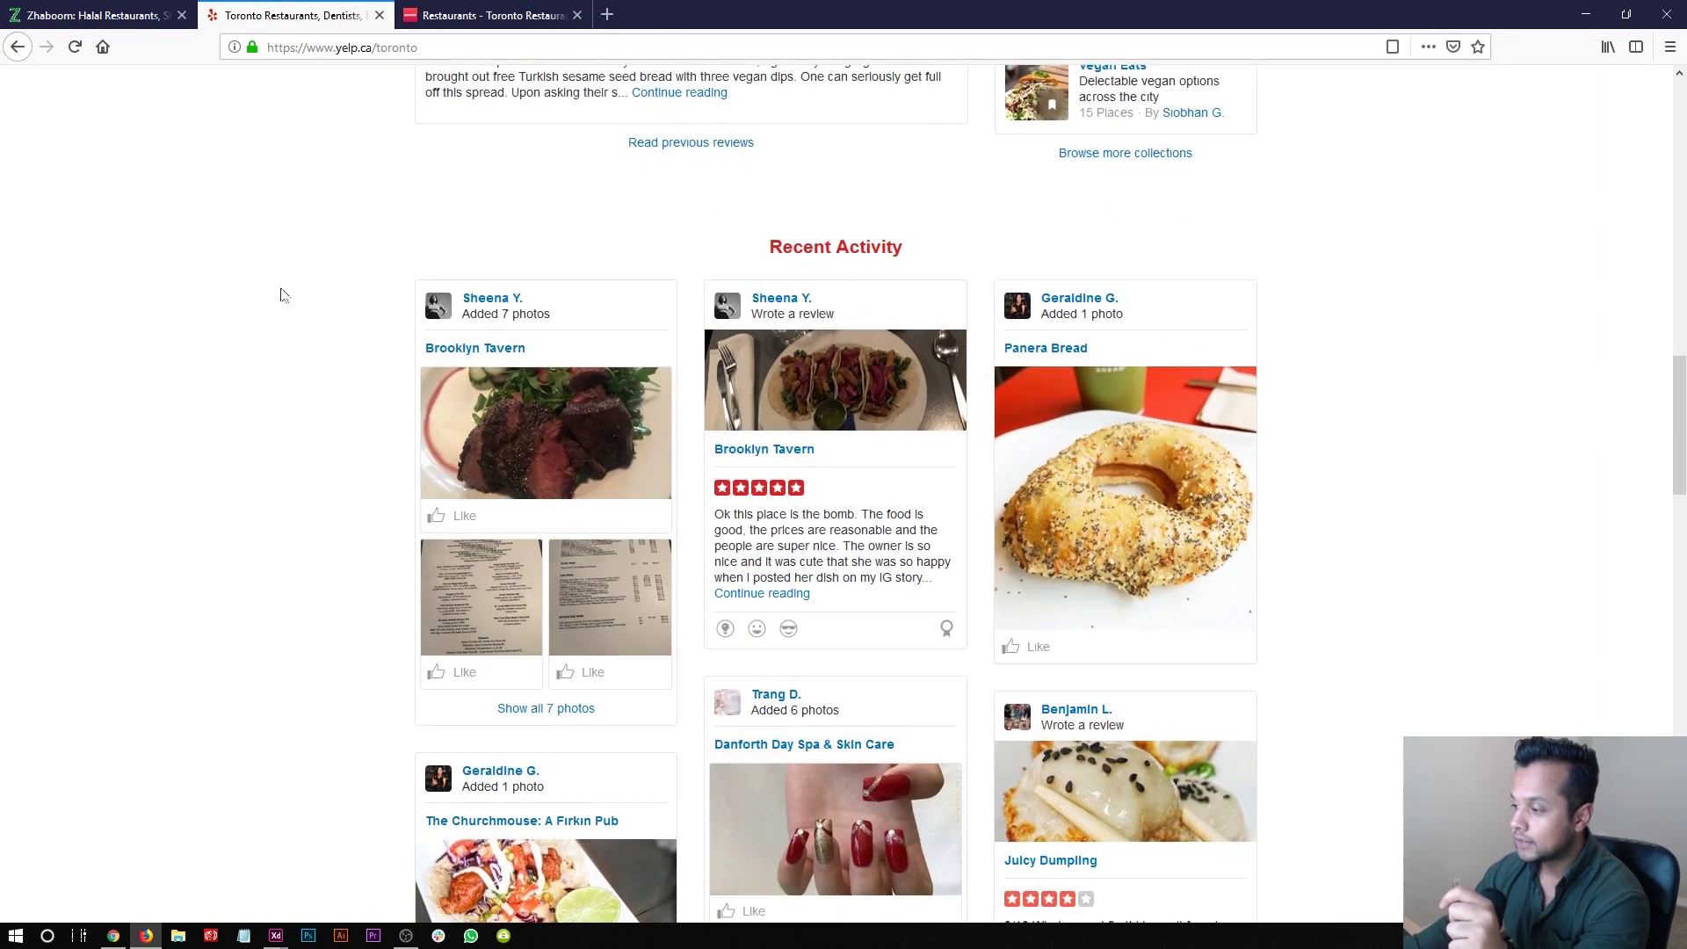
pyautogui.tripleClick(850, 245)
pyautogui.click(759, 252)
pyautogui.scroll(-20, 309, 377)
pyautogui.scroll(1, 308, 377)
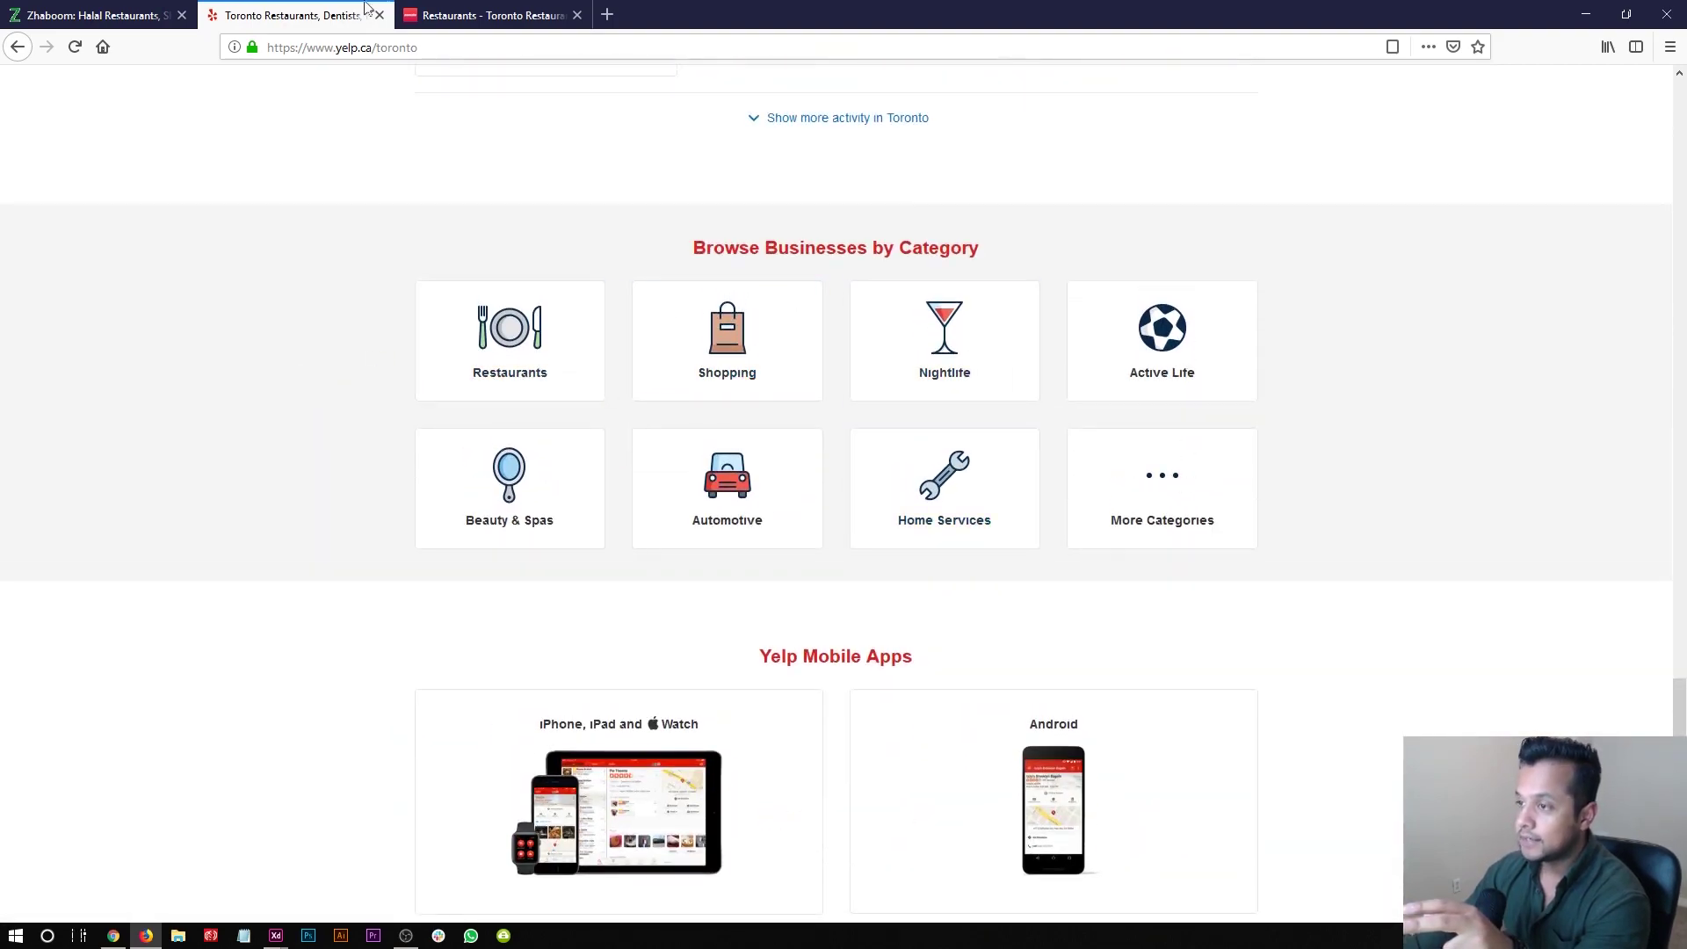
# - Compare Zomato's Collections and Quick Searches with Yelp's Mobile Apps section, and examine the page footers of both sites
pyautogui.click(465, 15)
pyautogui.scroll(5, 276, 440)
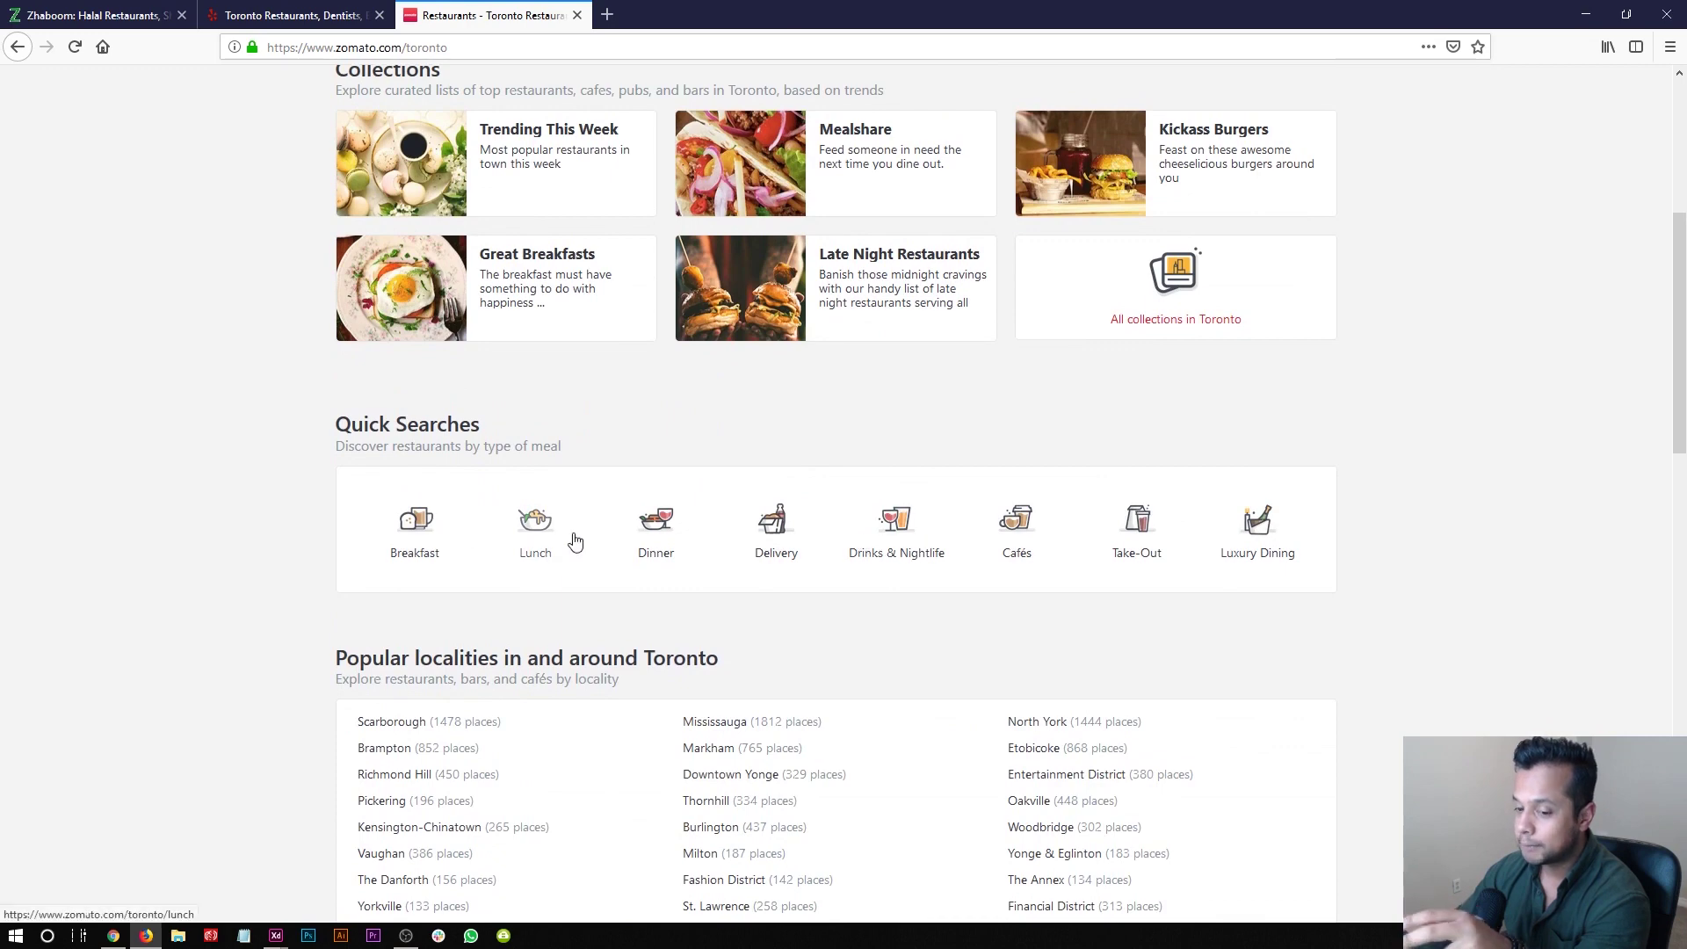
pyautogui.click(290, 15)
pyautogui.scroll(-5, 278, 486)
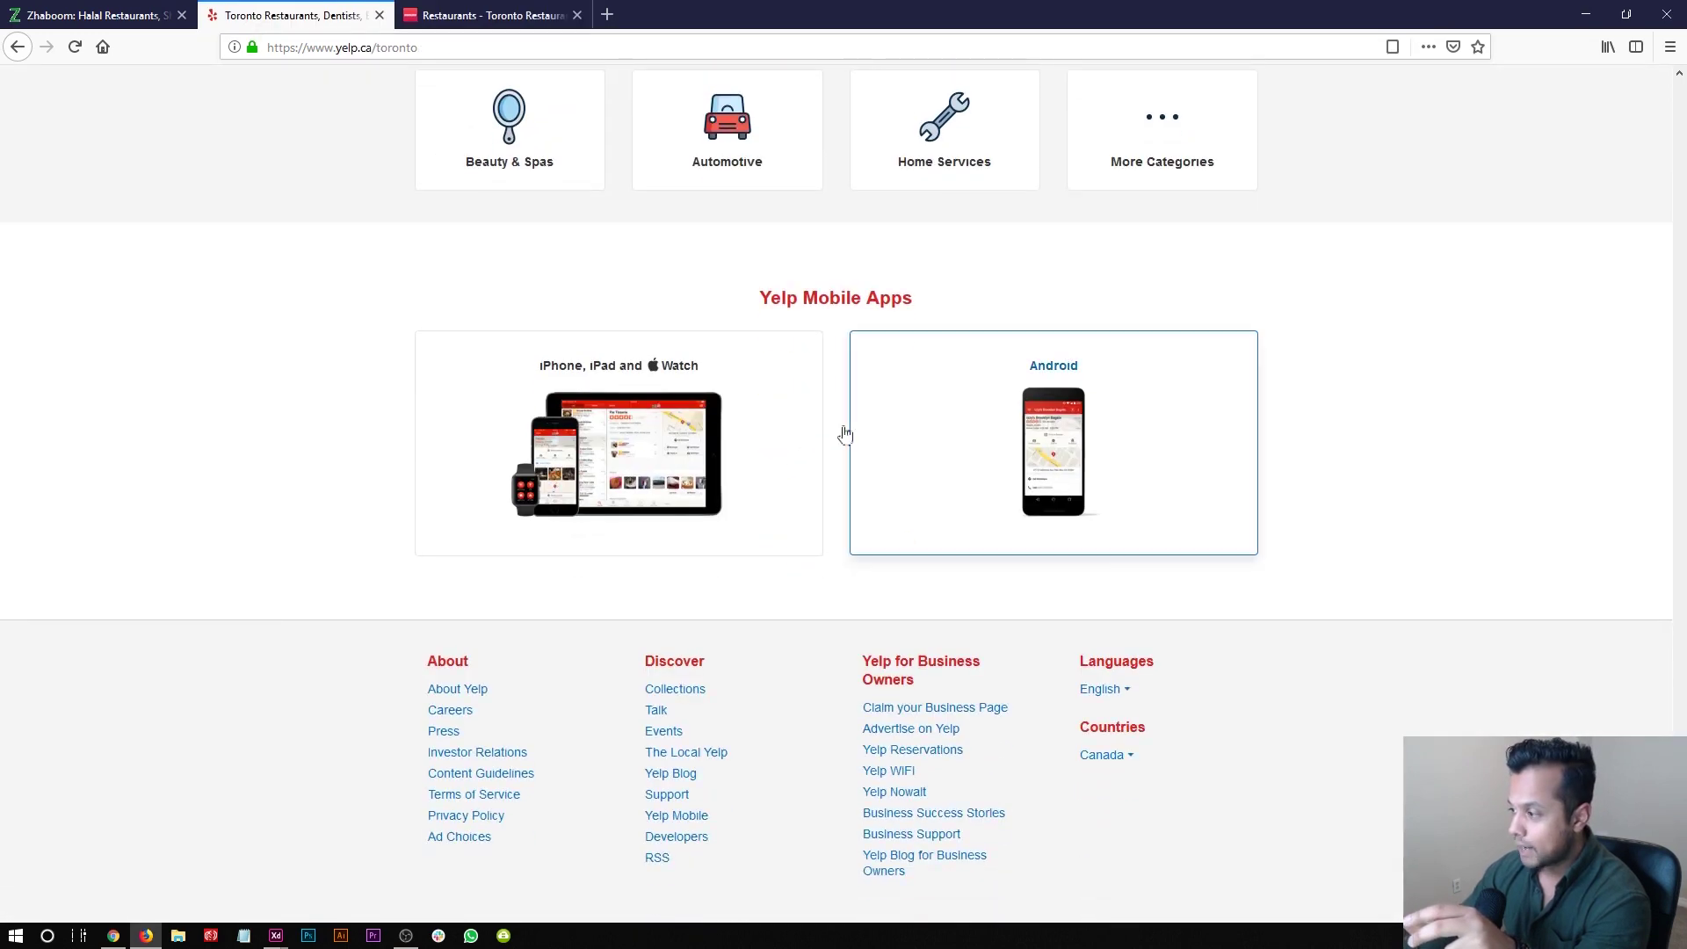
pyautogui.scroll(-2, 1129, 440)
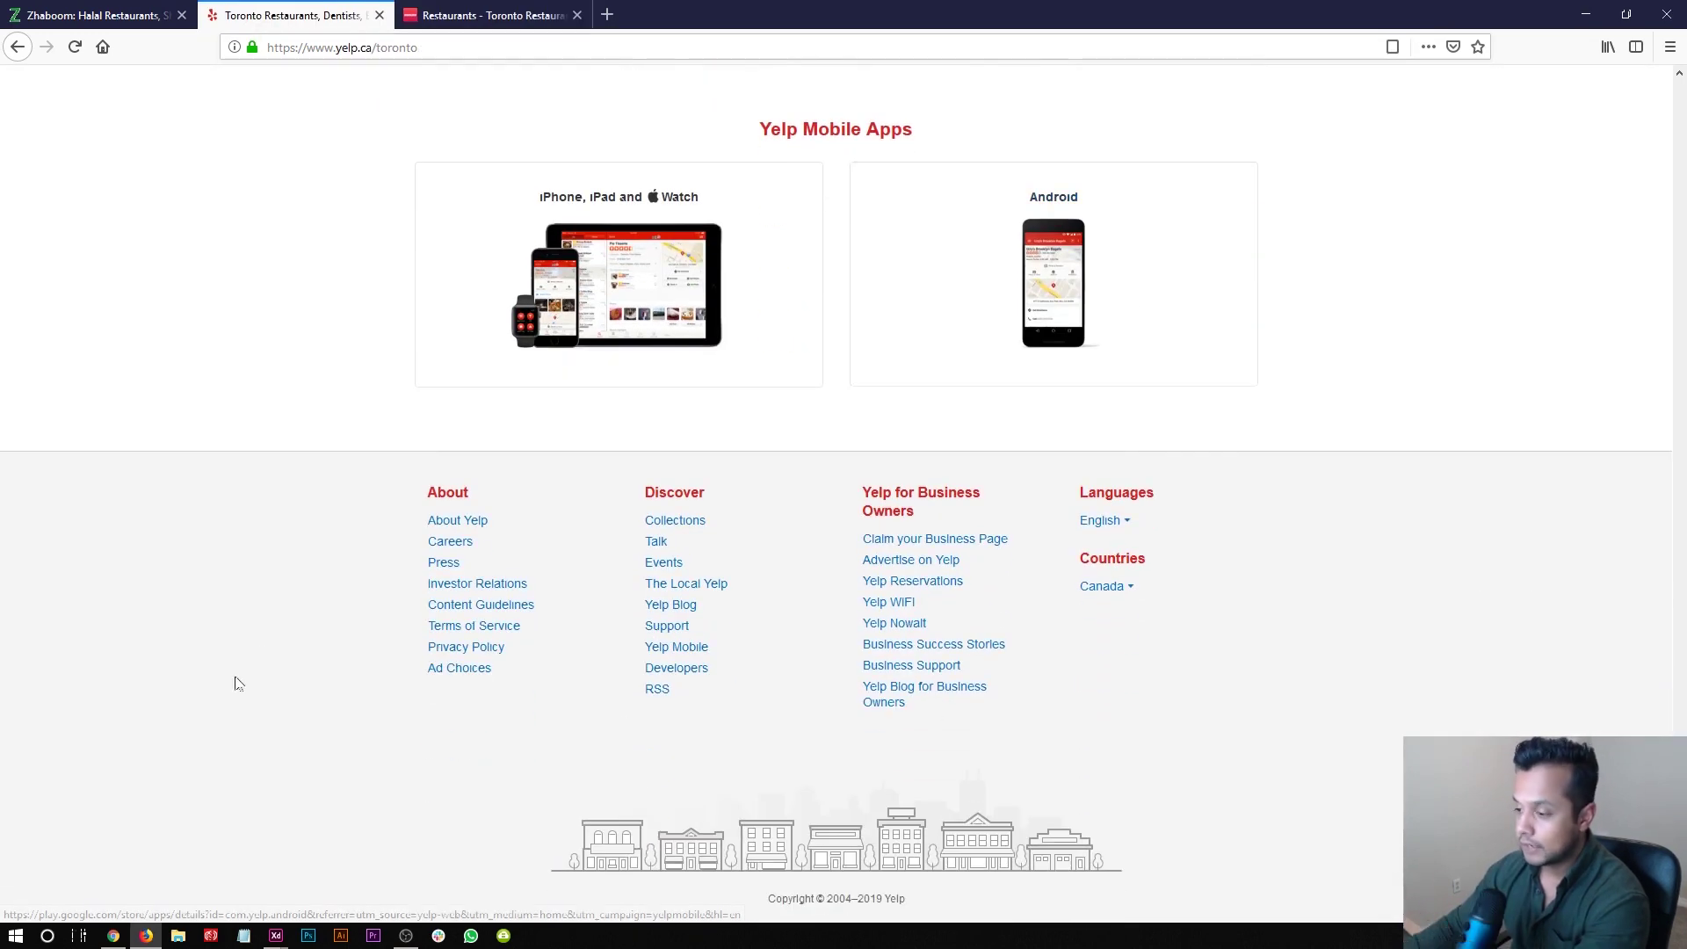
pyautogui.hotkey('ctrl', 'Tab')
pyautogui.scroll(-15, 399, 589)
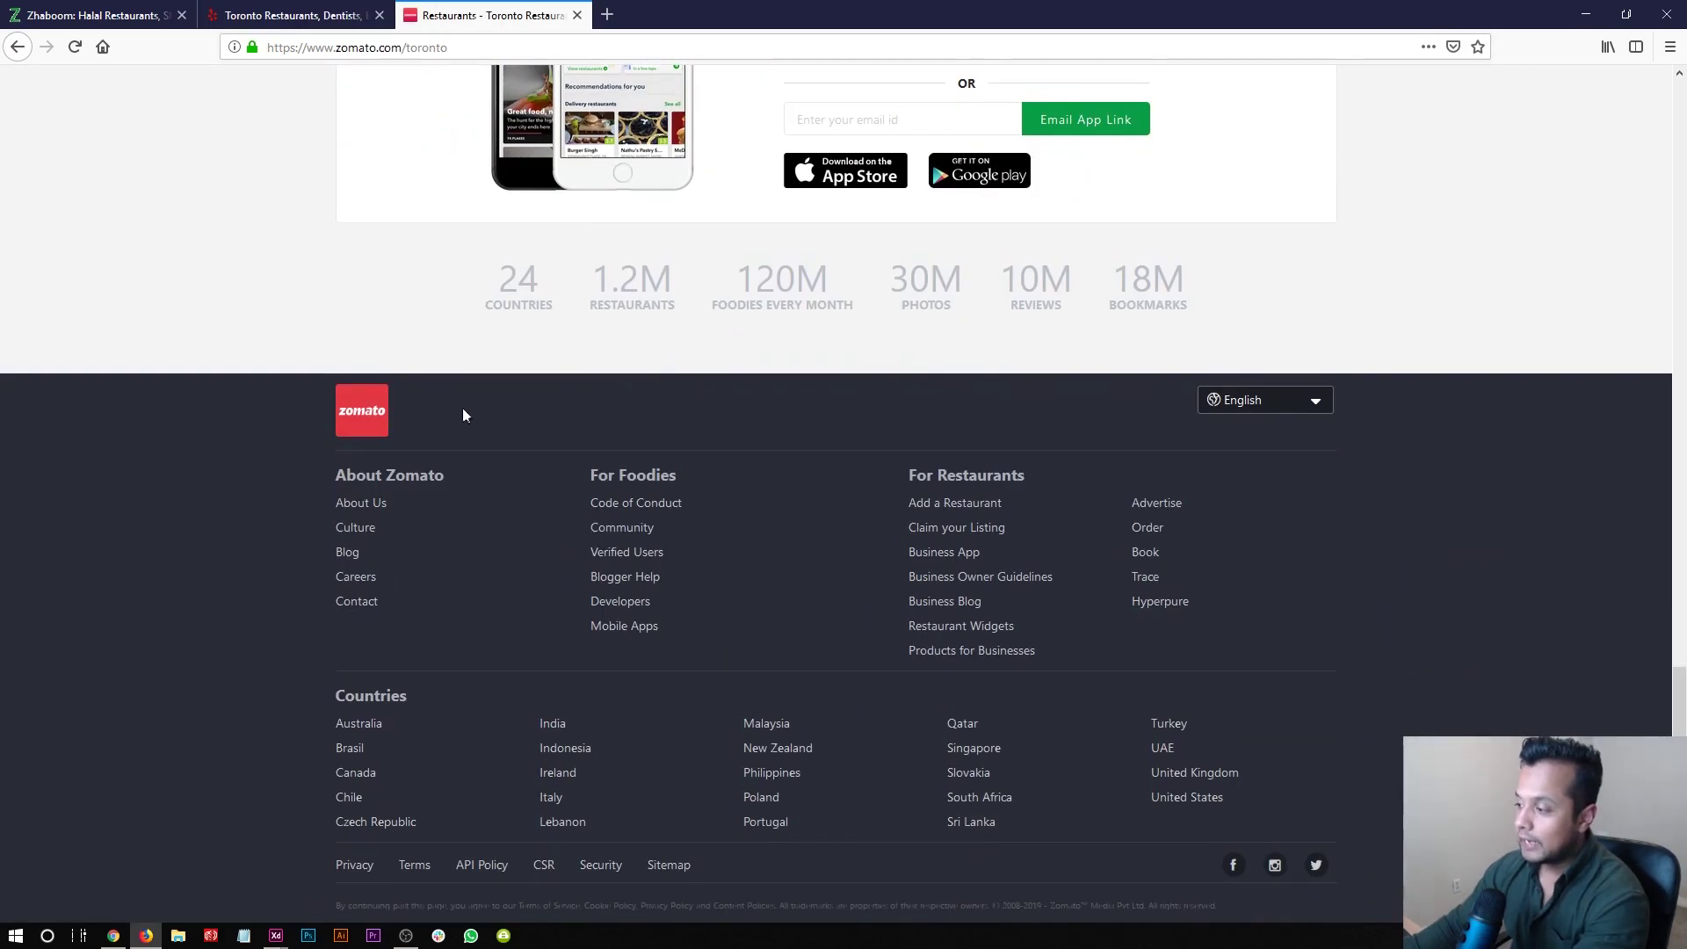
# - Switch to Zhaboom and examine its lower sections and footer, highlighting the What people are talking about heading
pyautogui.click(26, 15)
pyautogui.scroll(-3, 158, 369)
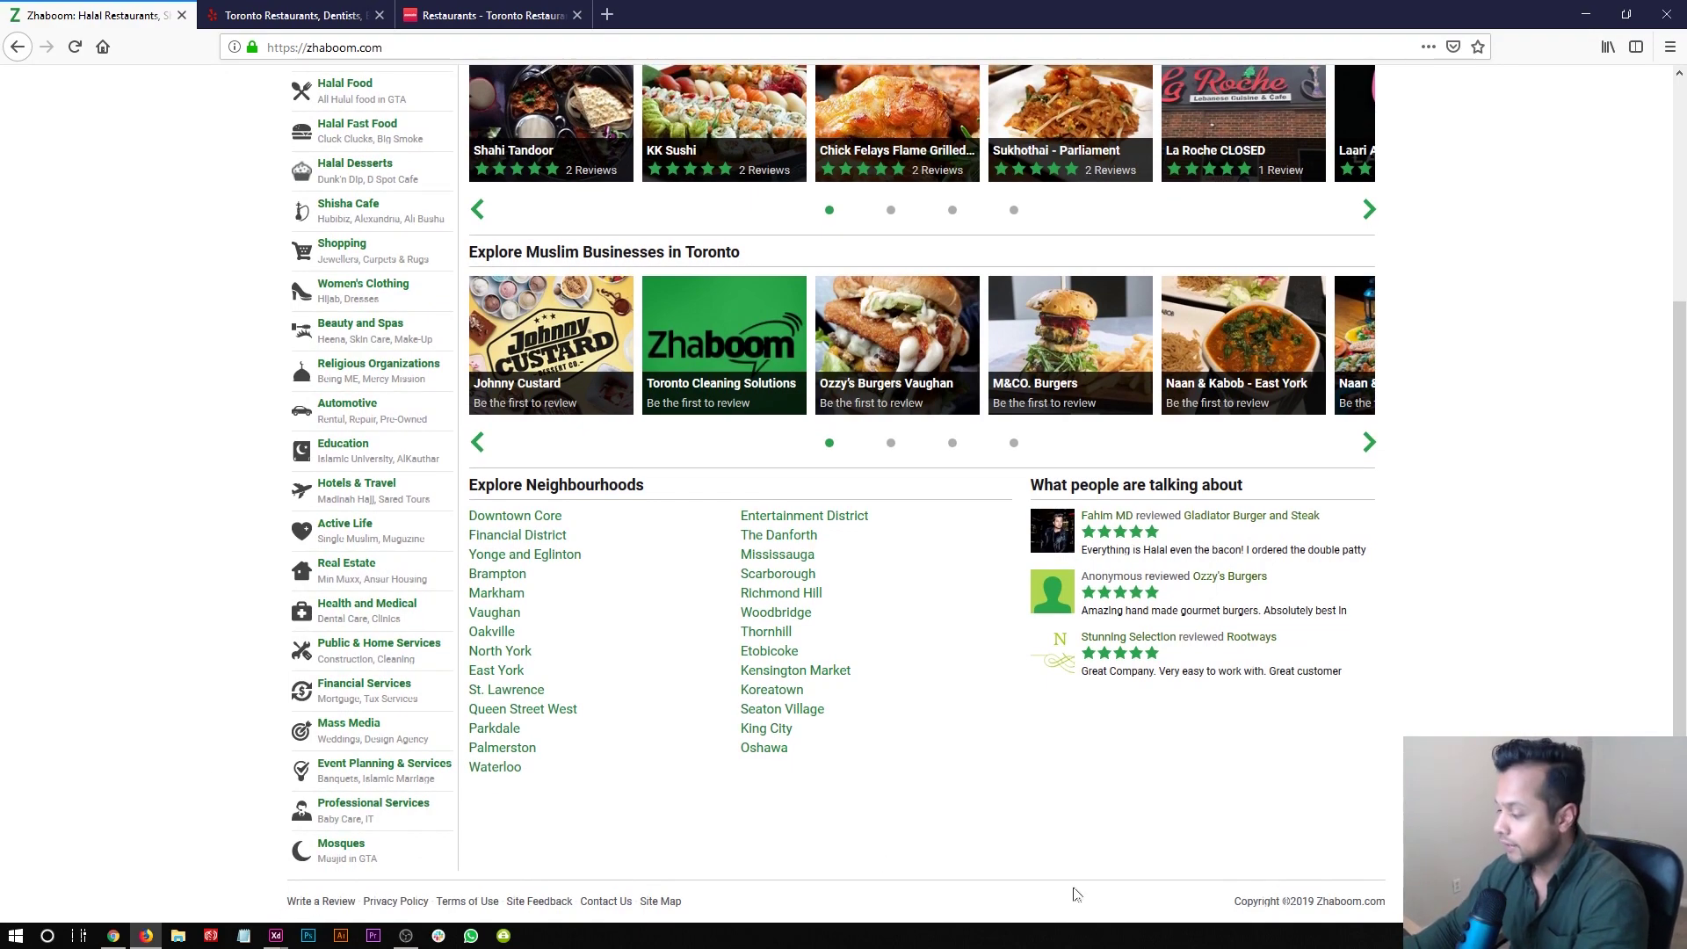
pyautogui.scroll(3, 773, 848)
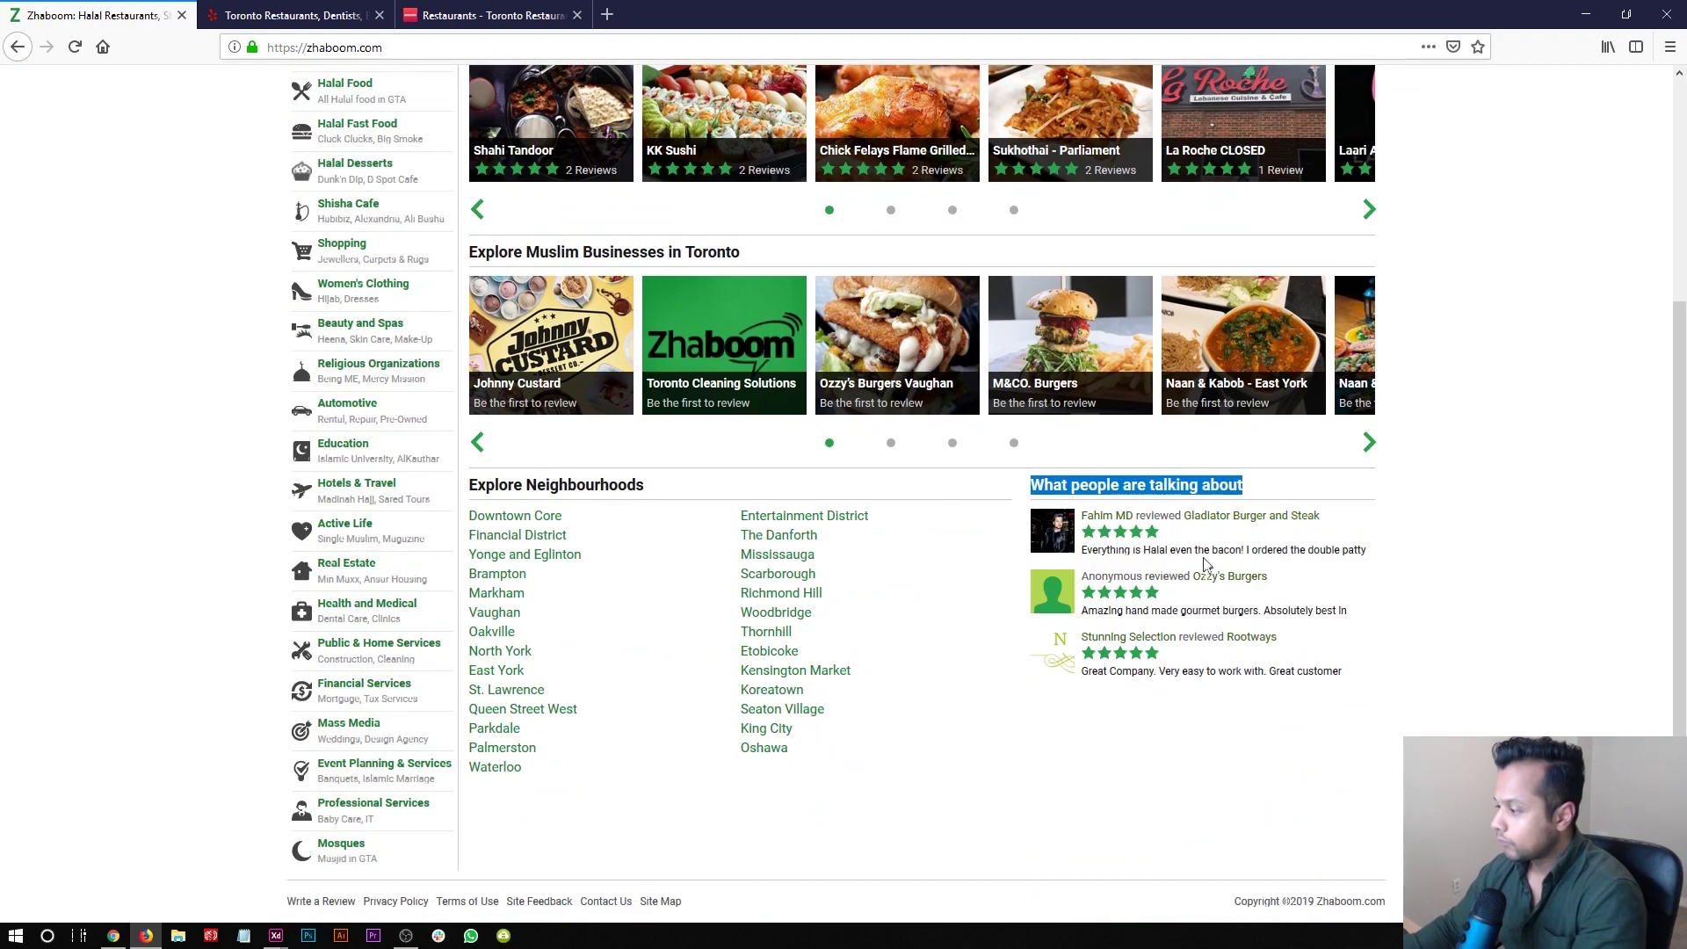
pyautogui.click(1162, 488)
pyautogui.doubleClick(1162, 489)
# - Switch to Yelp and examine how its Recent Activity cards present photos and reviews
pyautogui.click(290, 15)
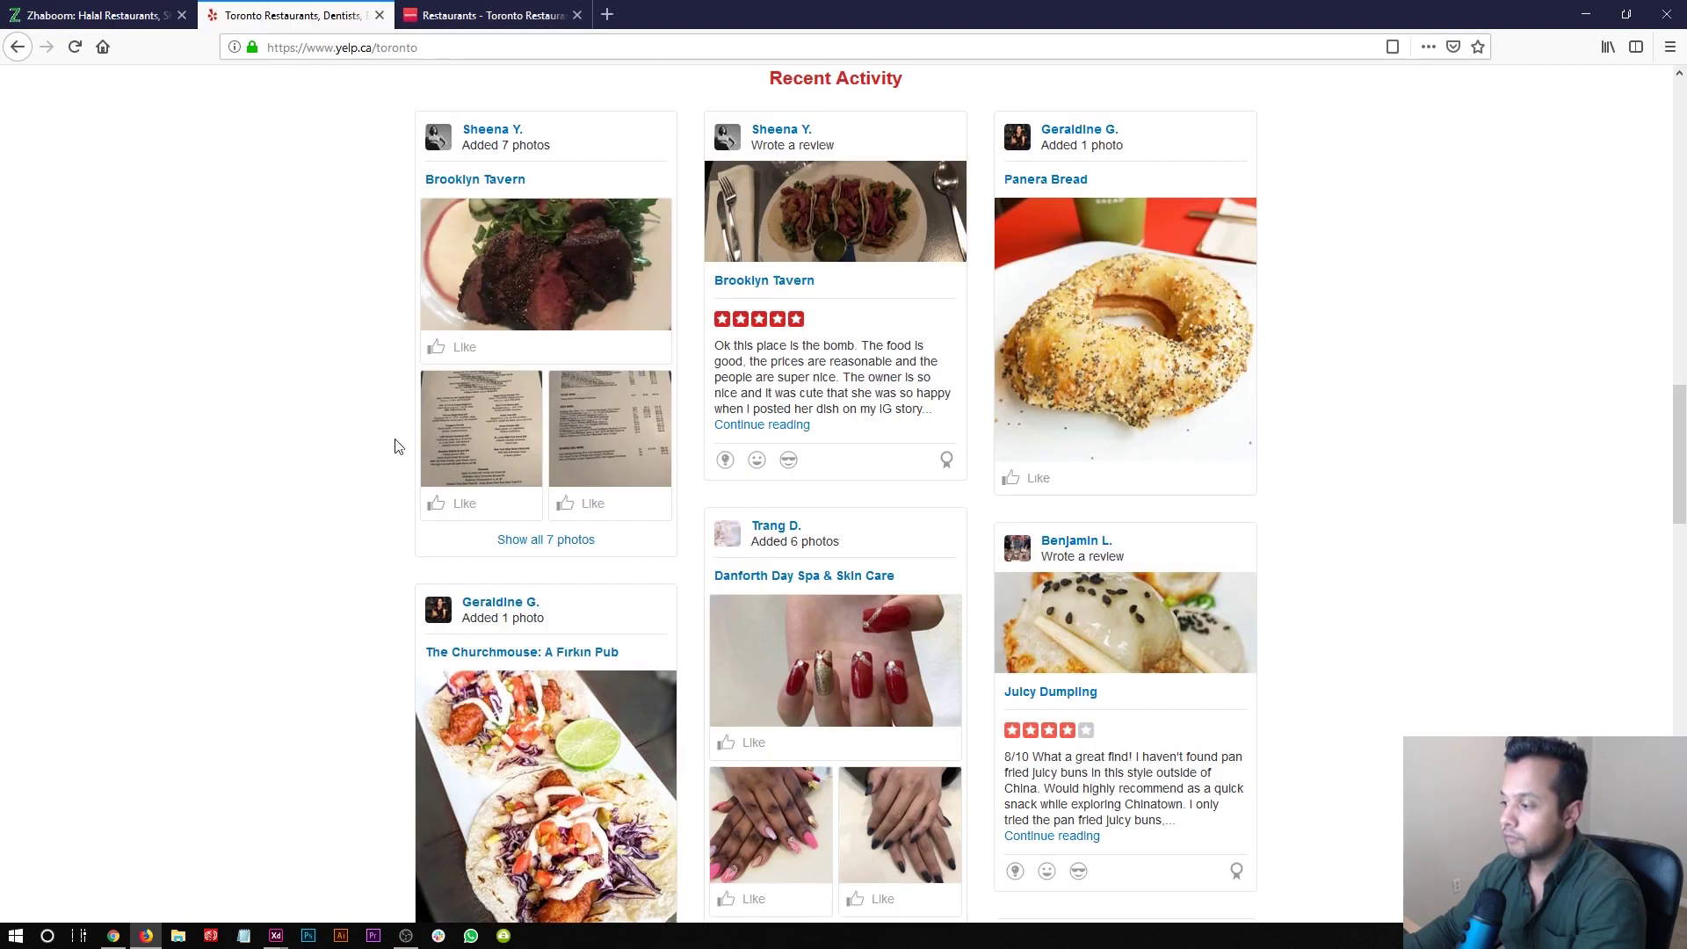
pyautogui.scroll(2, 394, 447)
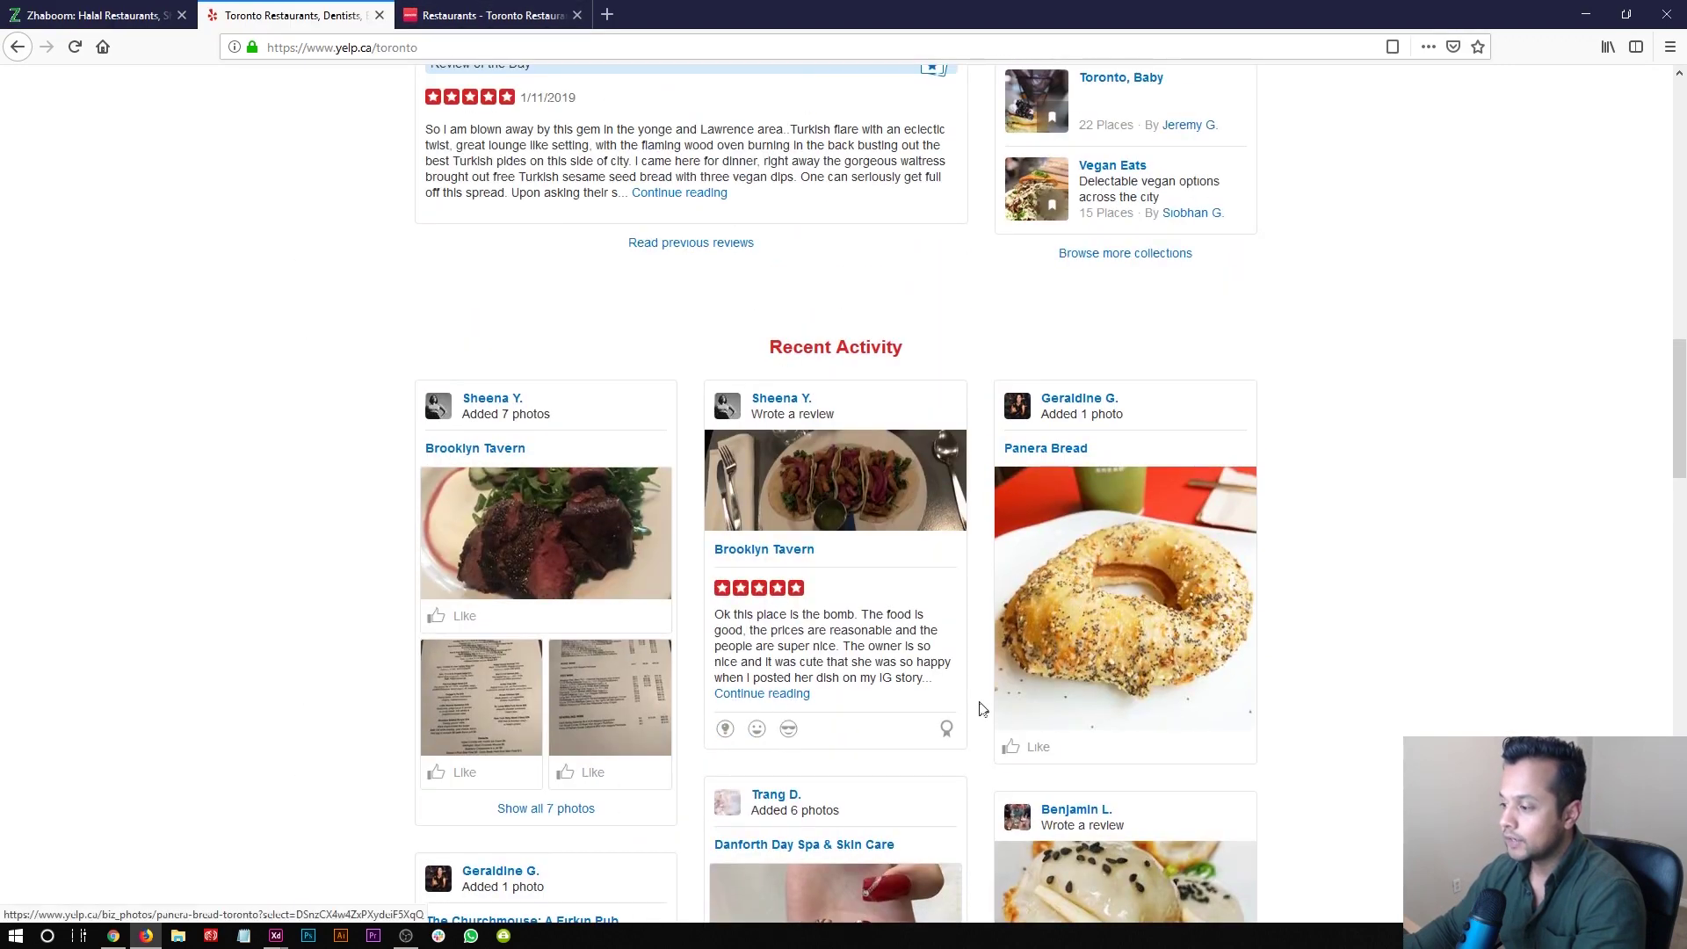
pyautogui.scroll(-3, 990, 711)
pyautogui.doubleClick(794, 467)
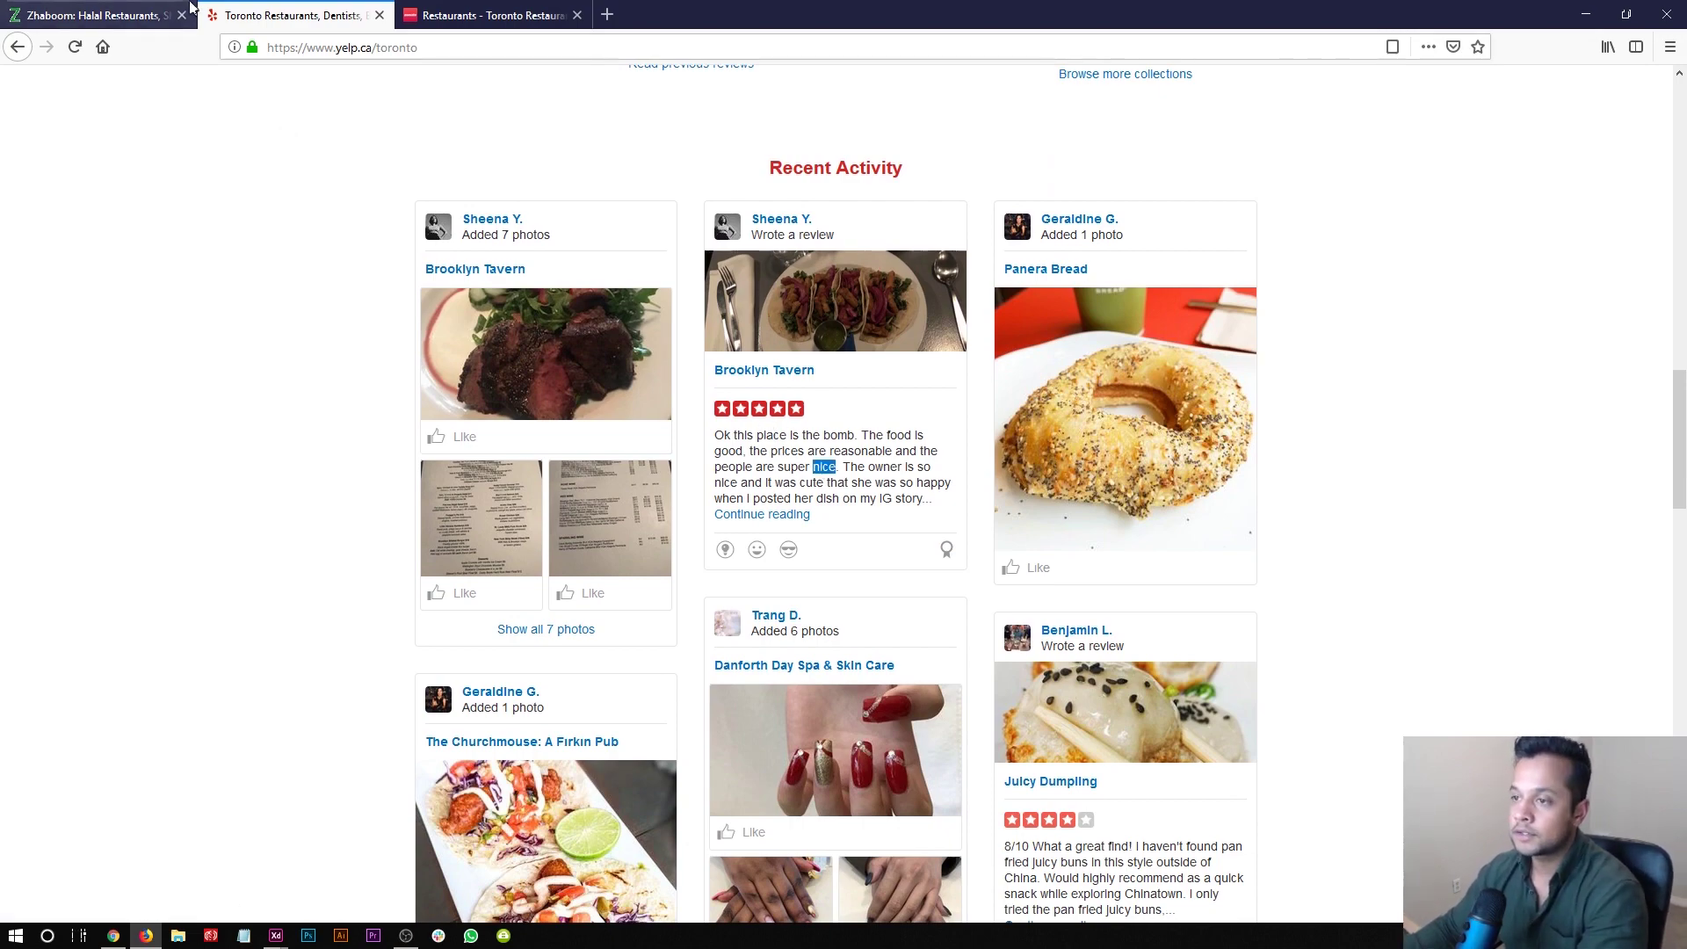
# - Compare Zhaboom's Best Halal Restaurants in Toronto section and header with the tops of the Zomato and Yelp pages
pyautogui.click(97, 15)
pyautogui.tripleClick(569, 282)
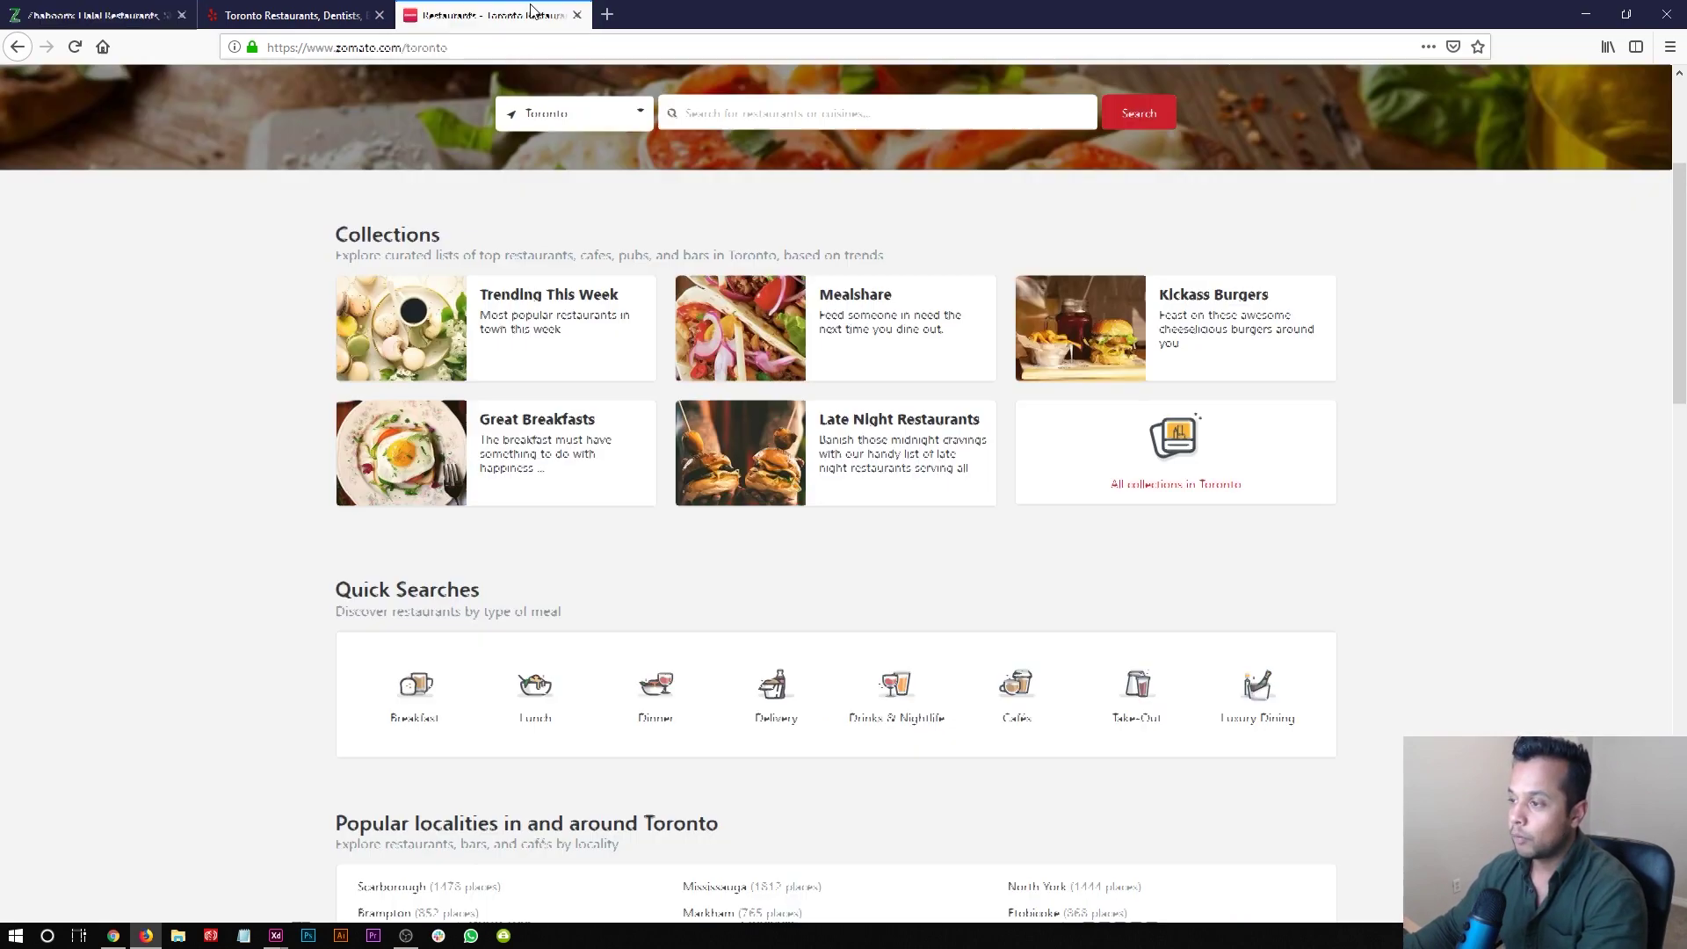
pyautogui.click(483, 14)
pyautogui.click(246, 7)
pyautogui.click(97, 15)
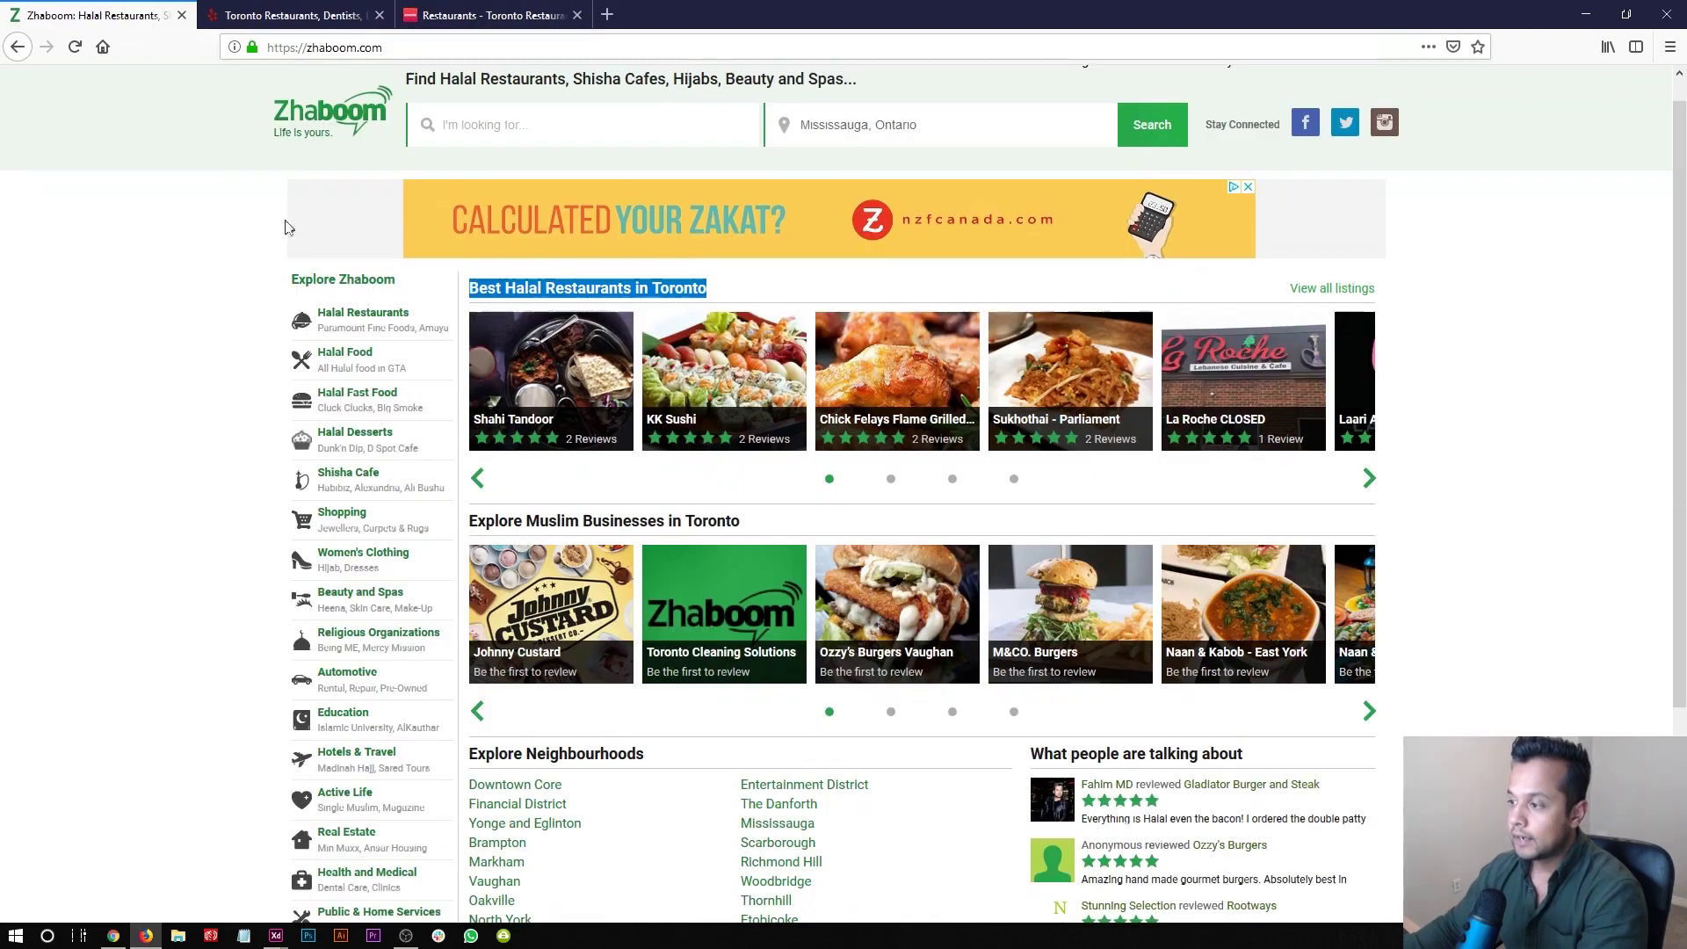
pyautogui.click(290, 15)
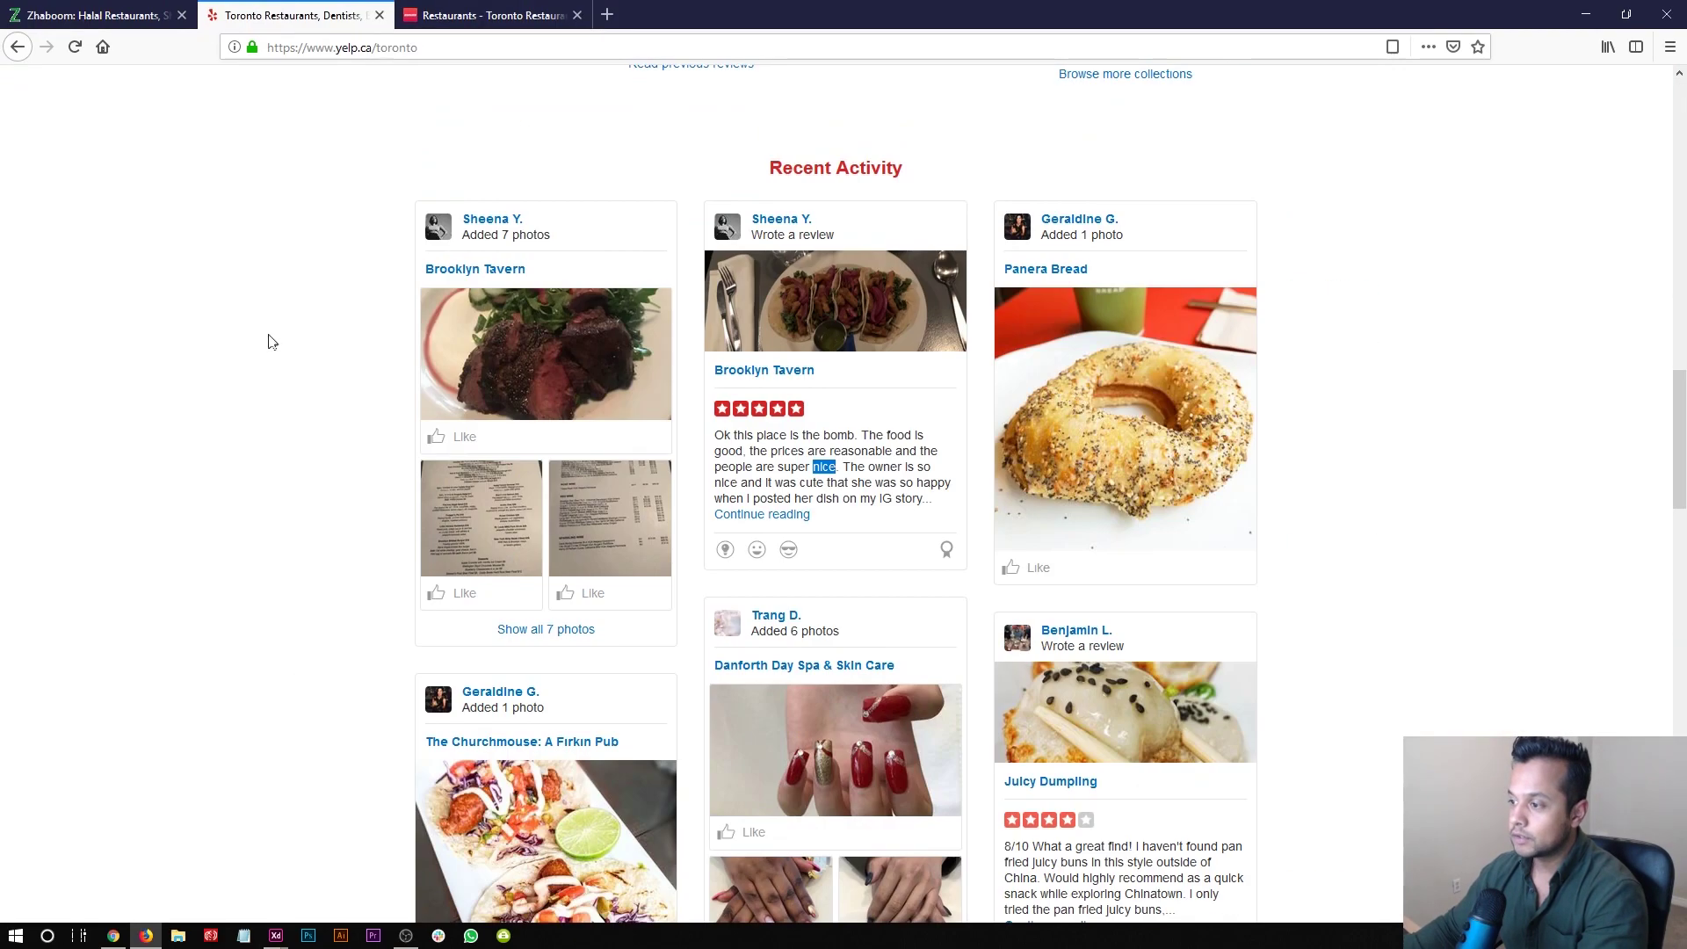
pyautogui.scroll(15, 230, 376)
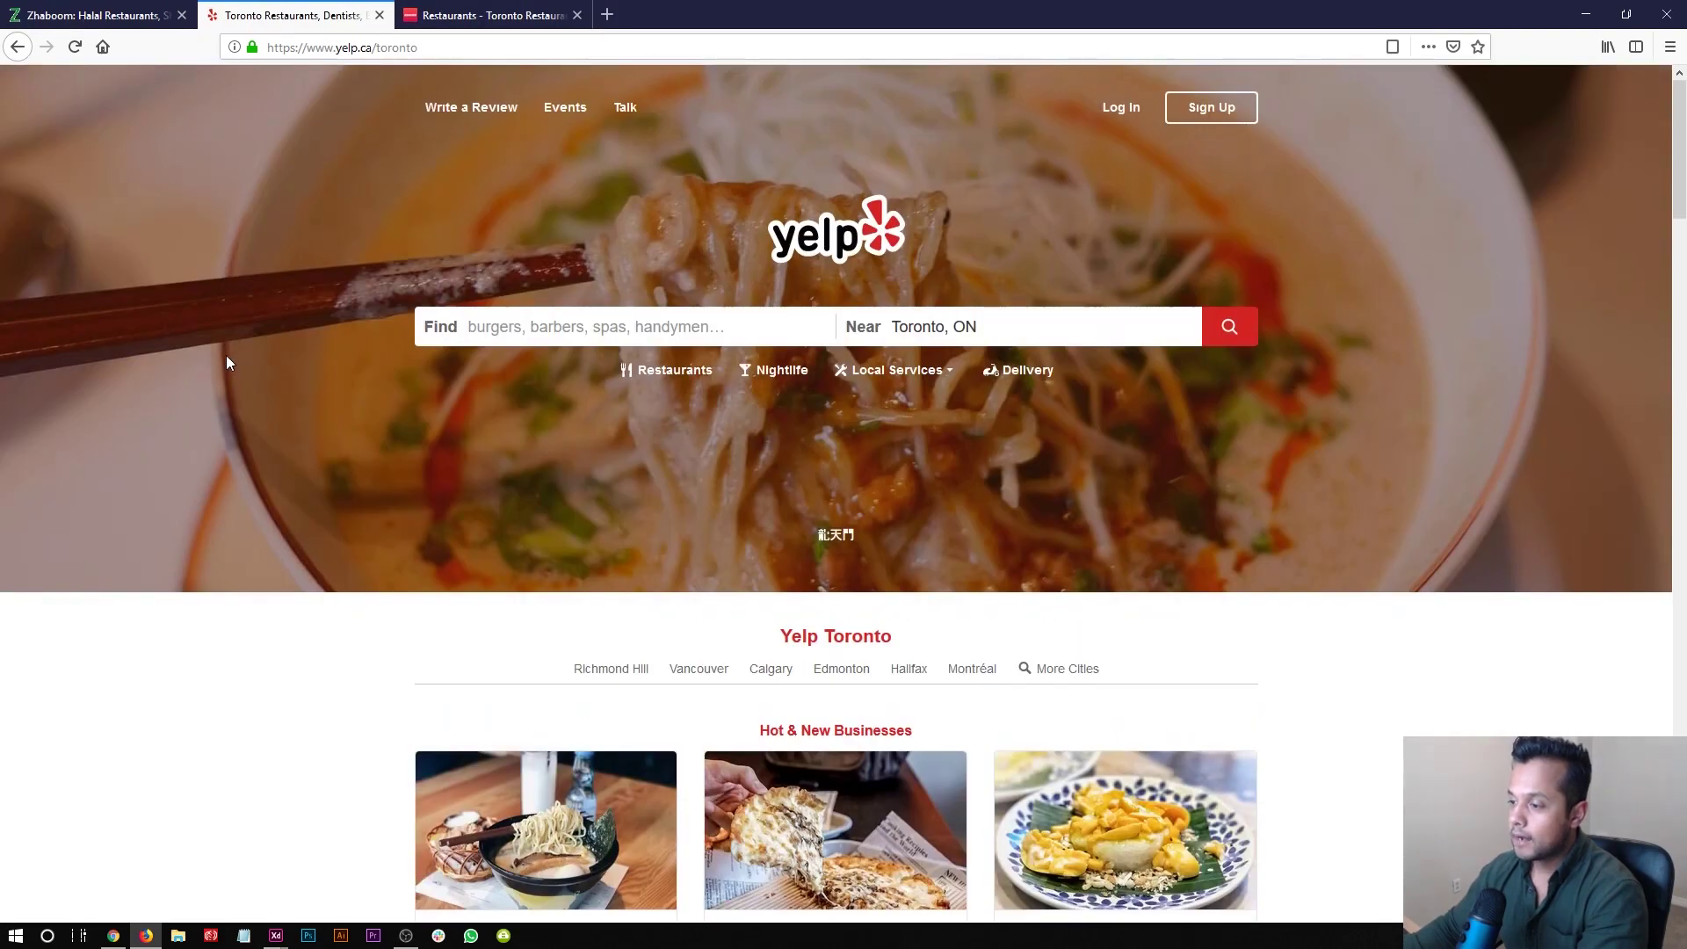
pyautogui.click(96, 15)
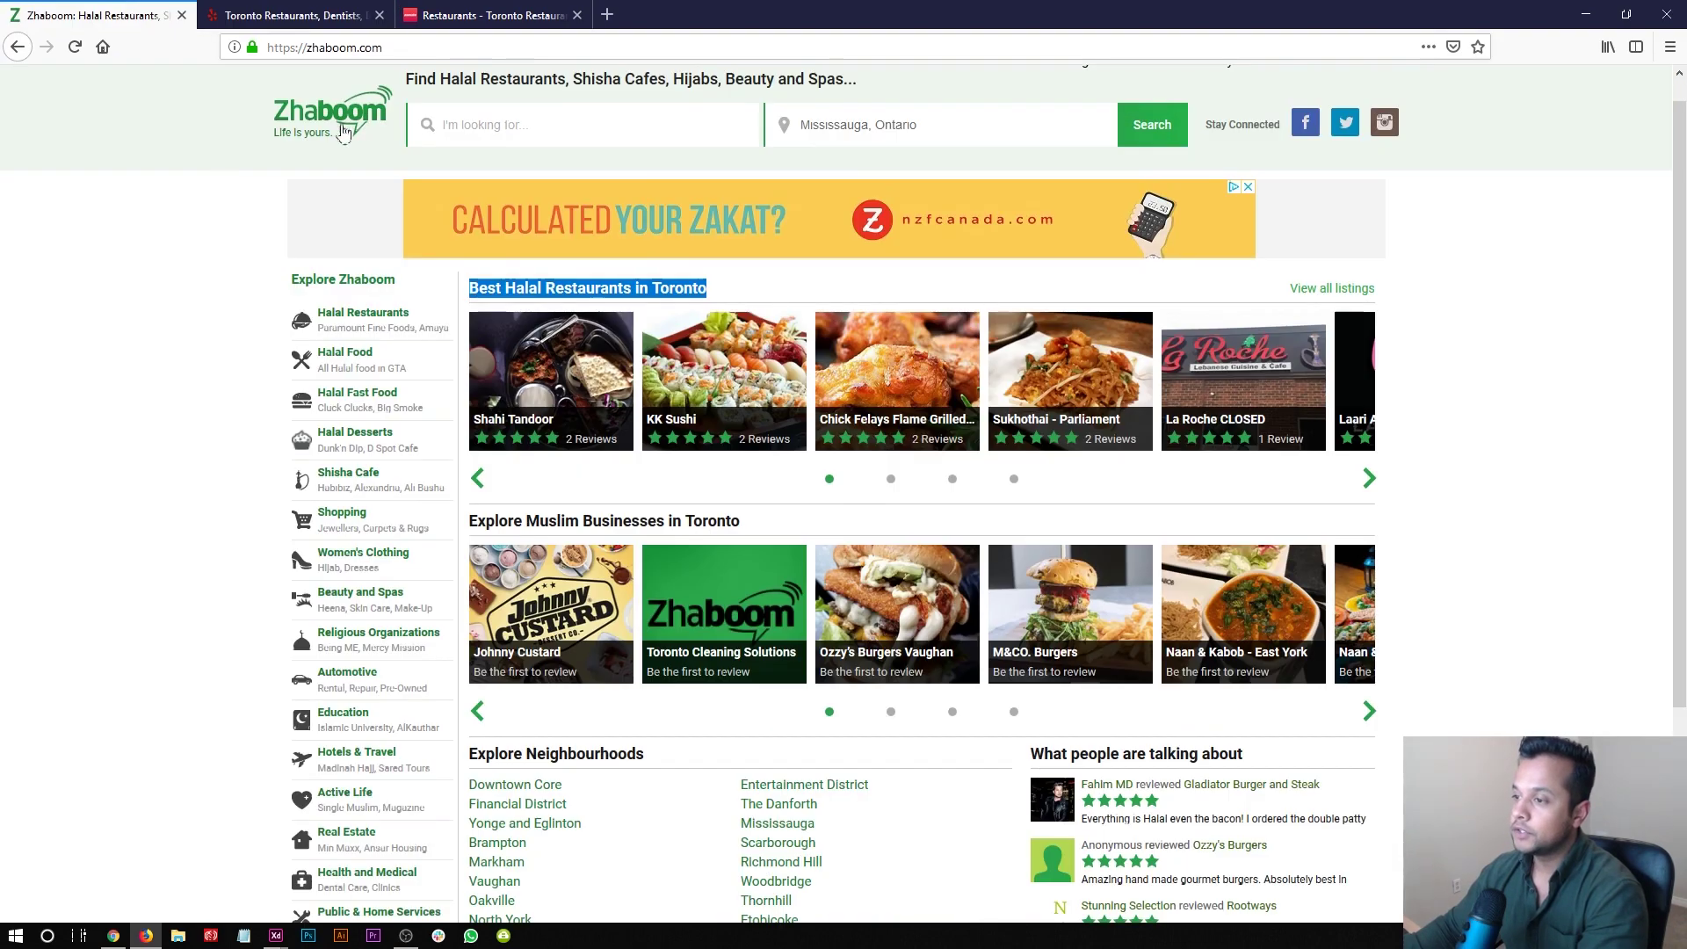
# - Open google.com in a new tab to view its minimal home page, and return to Zhaboom by way of Zomato
pyautogui.click(608, 14)
pyautogui.write('google.com/')
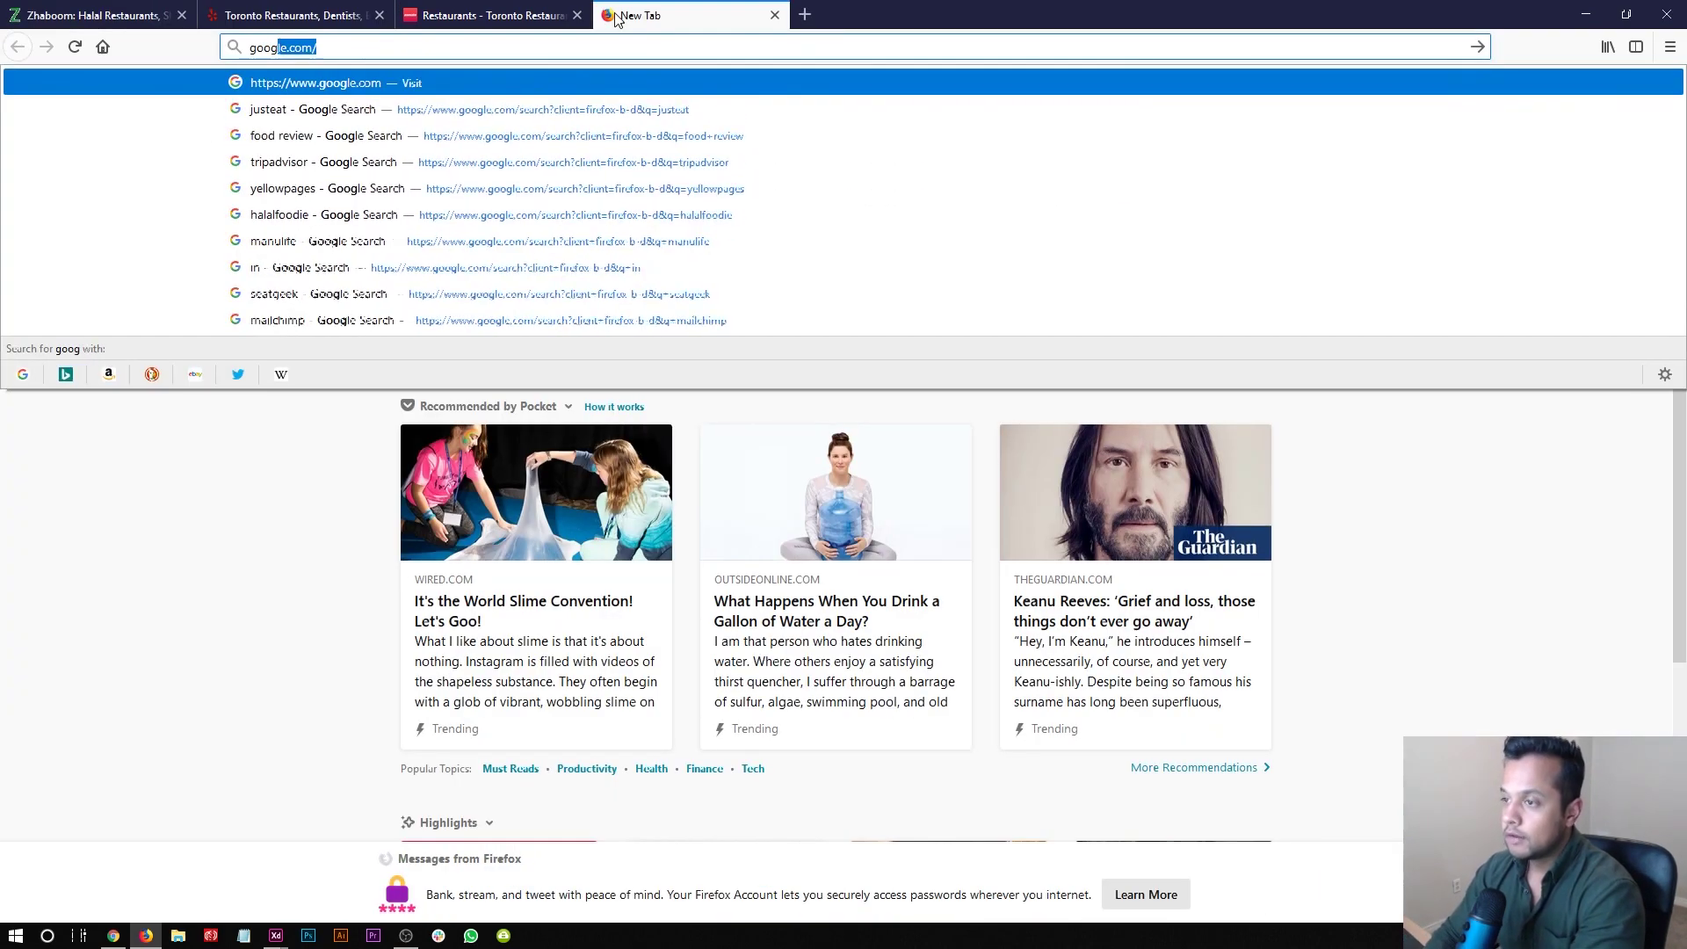
pyautogui.press('Return')
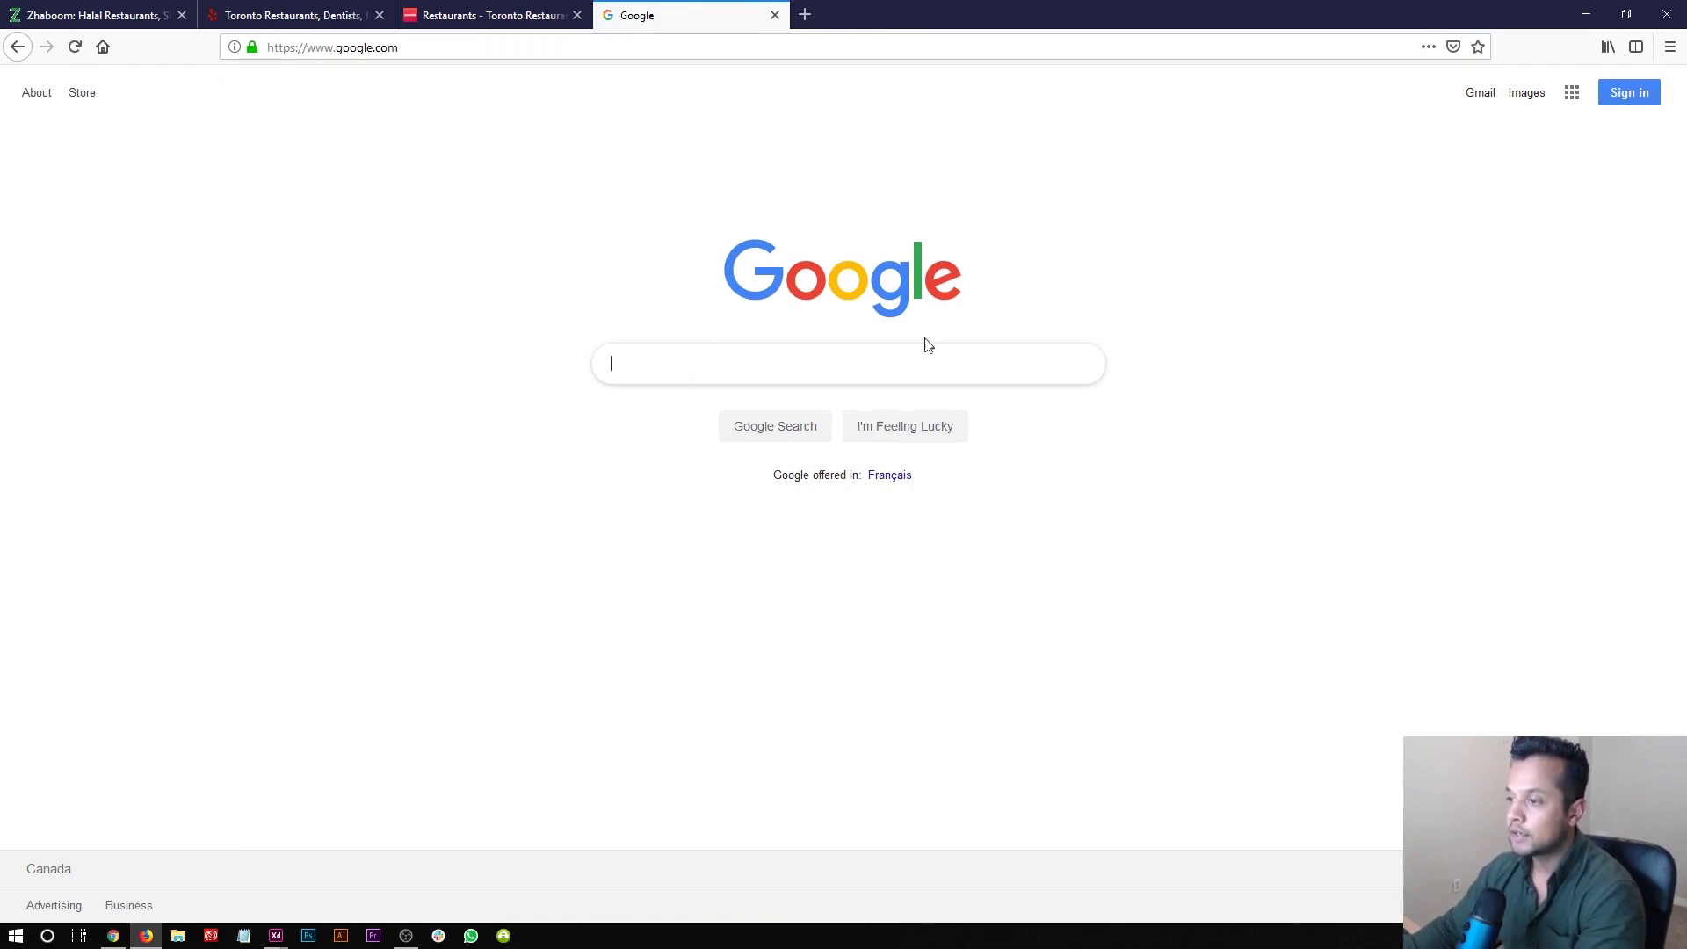
pyautogui.hotkey('ctrl', 'shift', 'Tab')
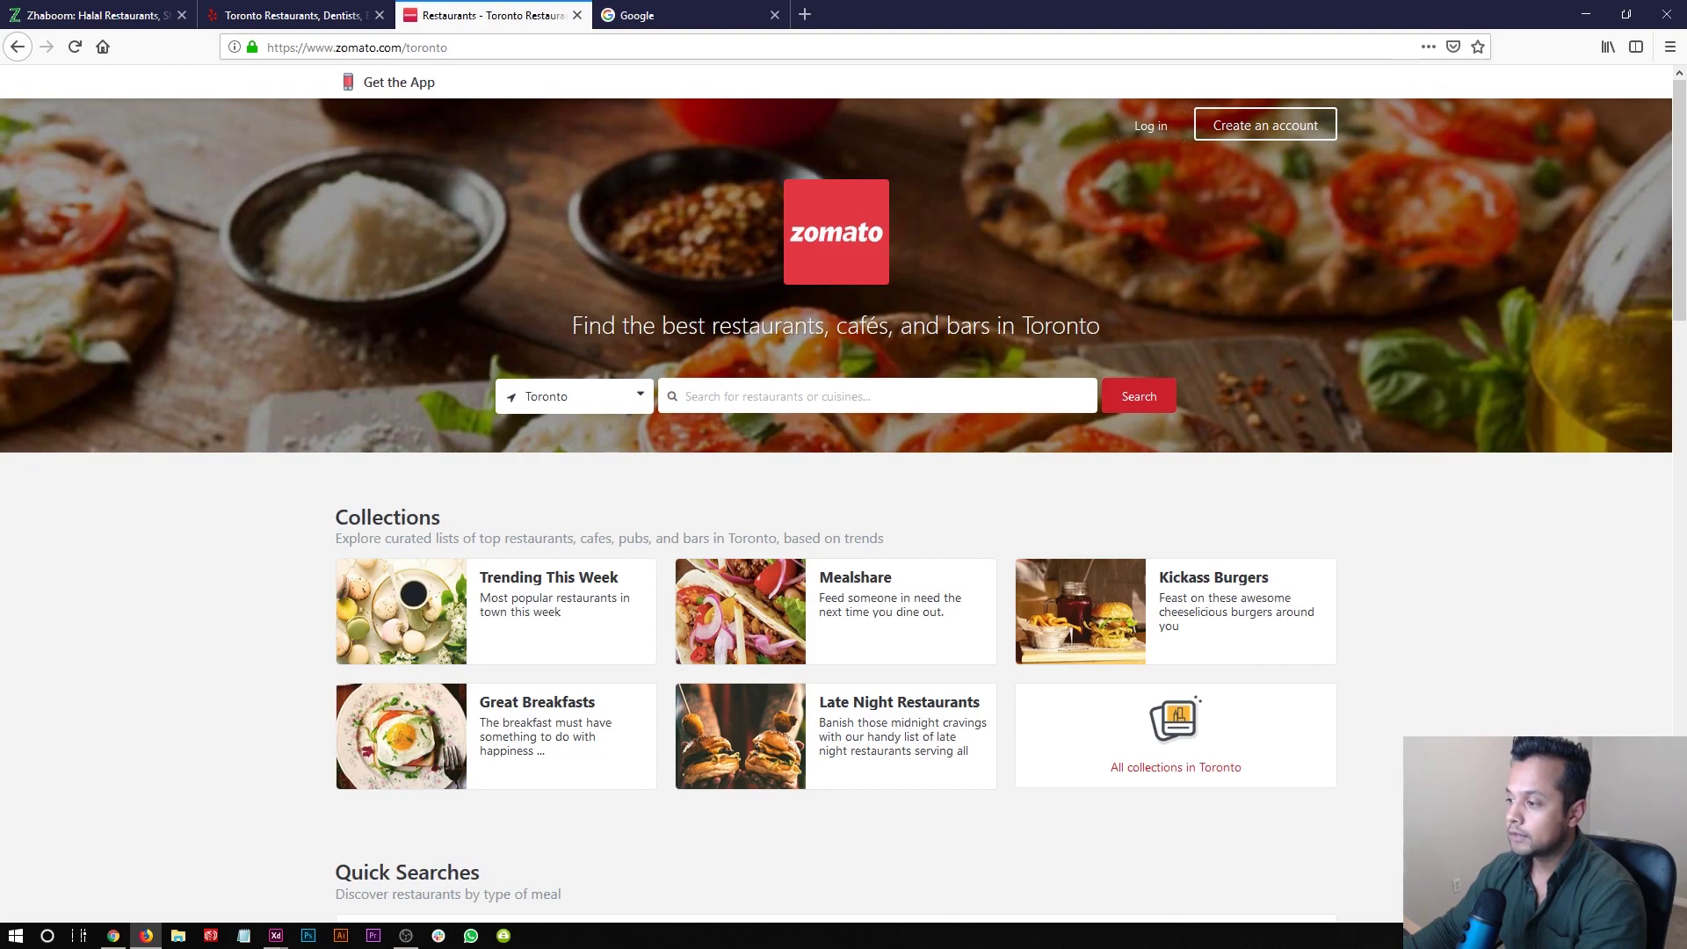
pyautogui.click(108, 13)
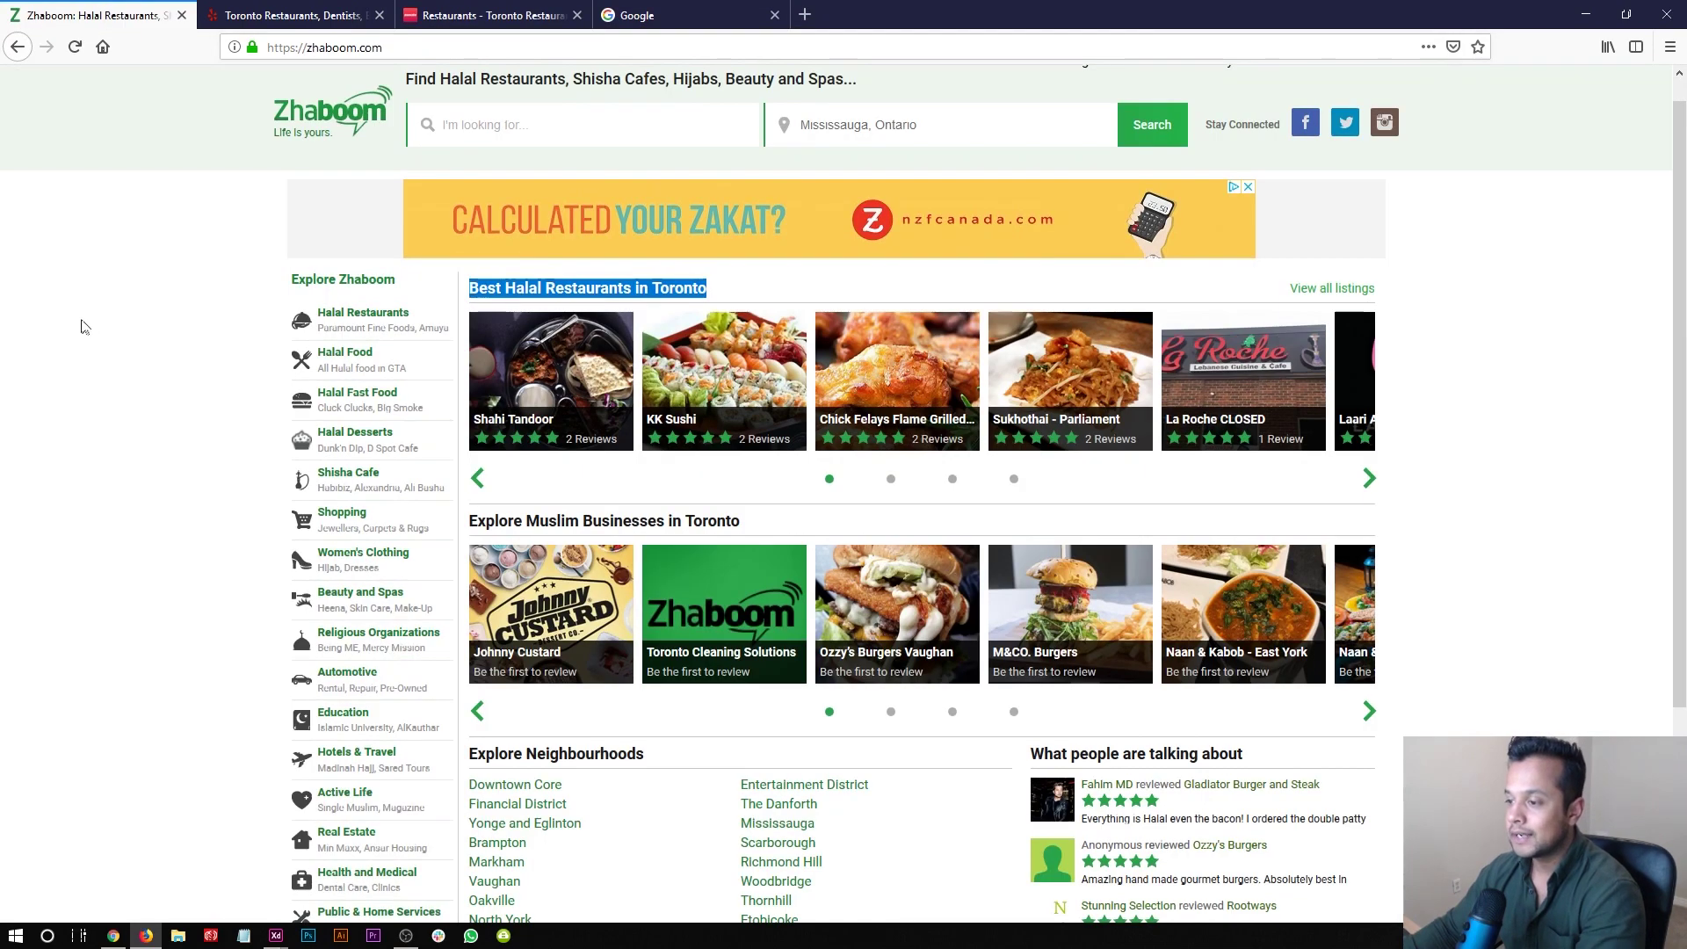
# - Switch to Adobe XD and create a document with a Web 1920 artboard in a maximized window
pyautogui.click(276, 936)
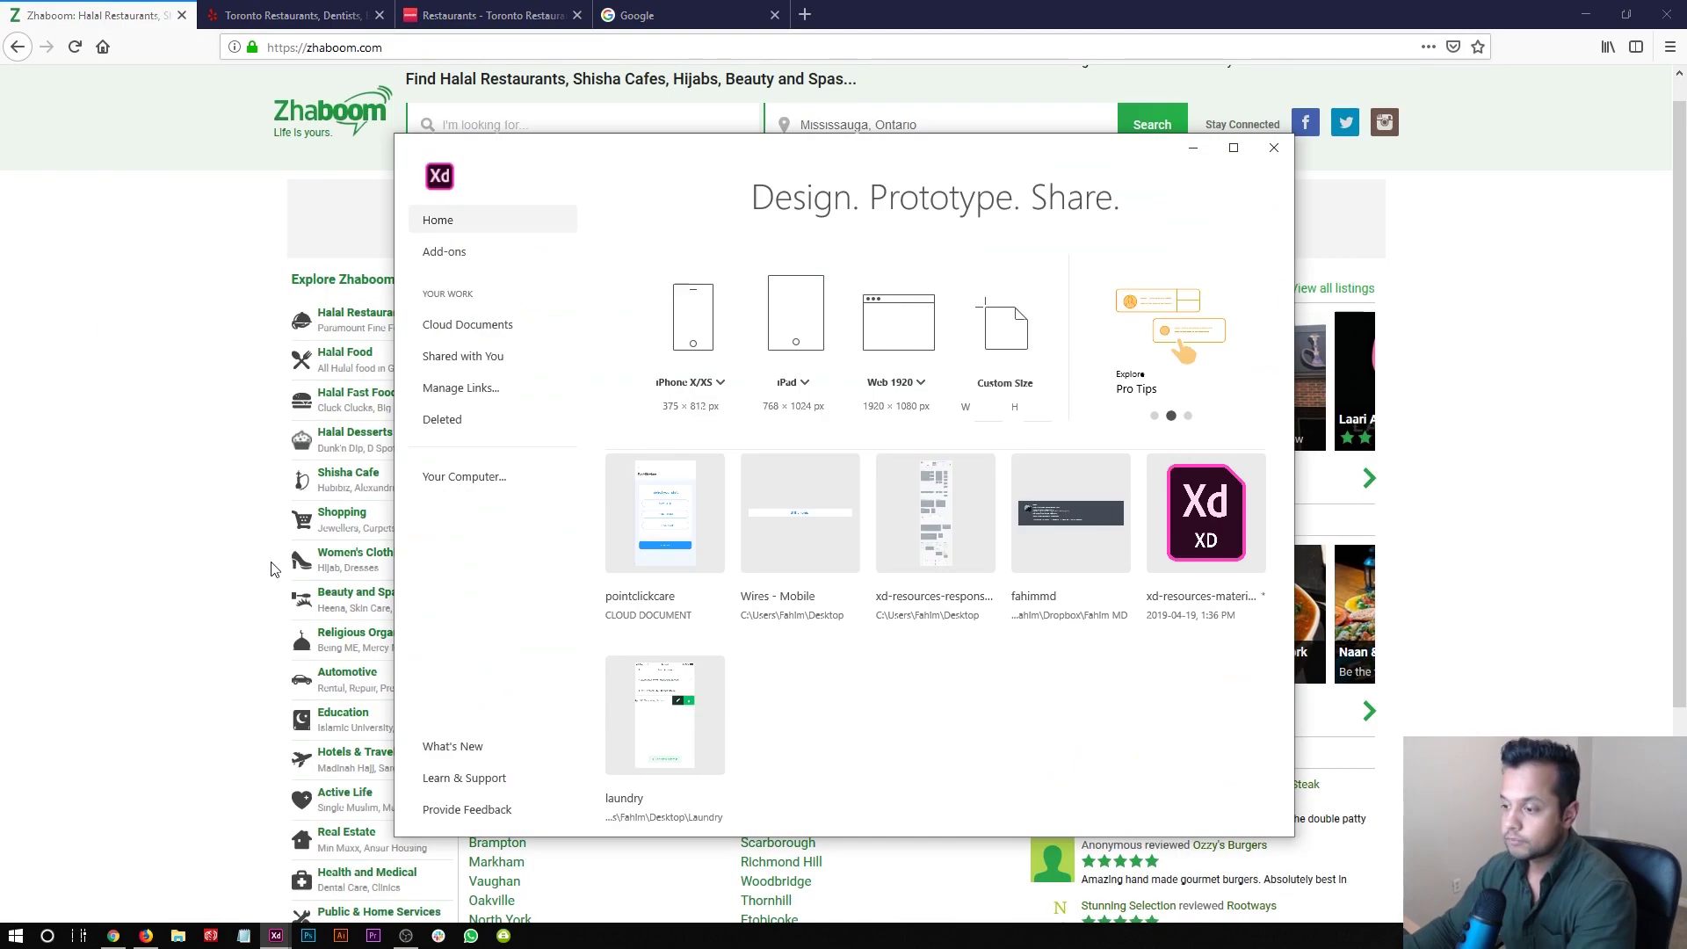
pyautogui.click(910, 308)
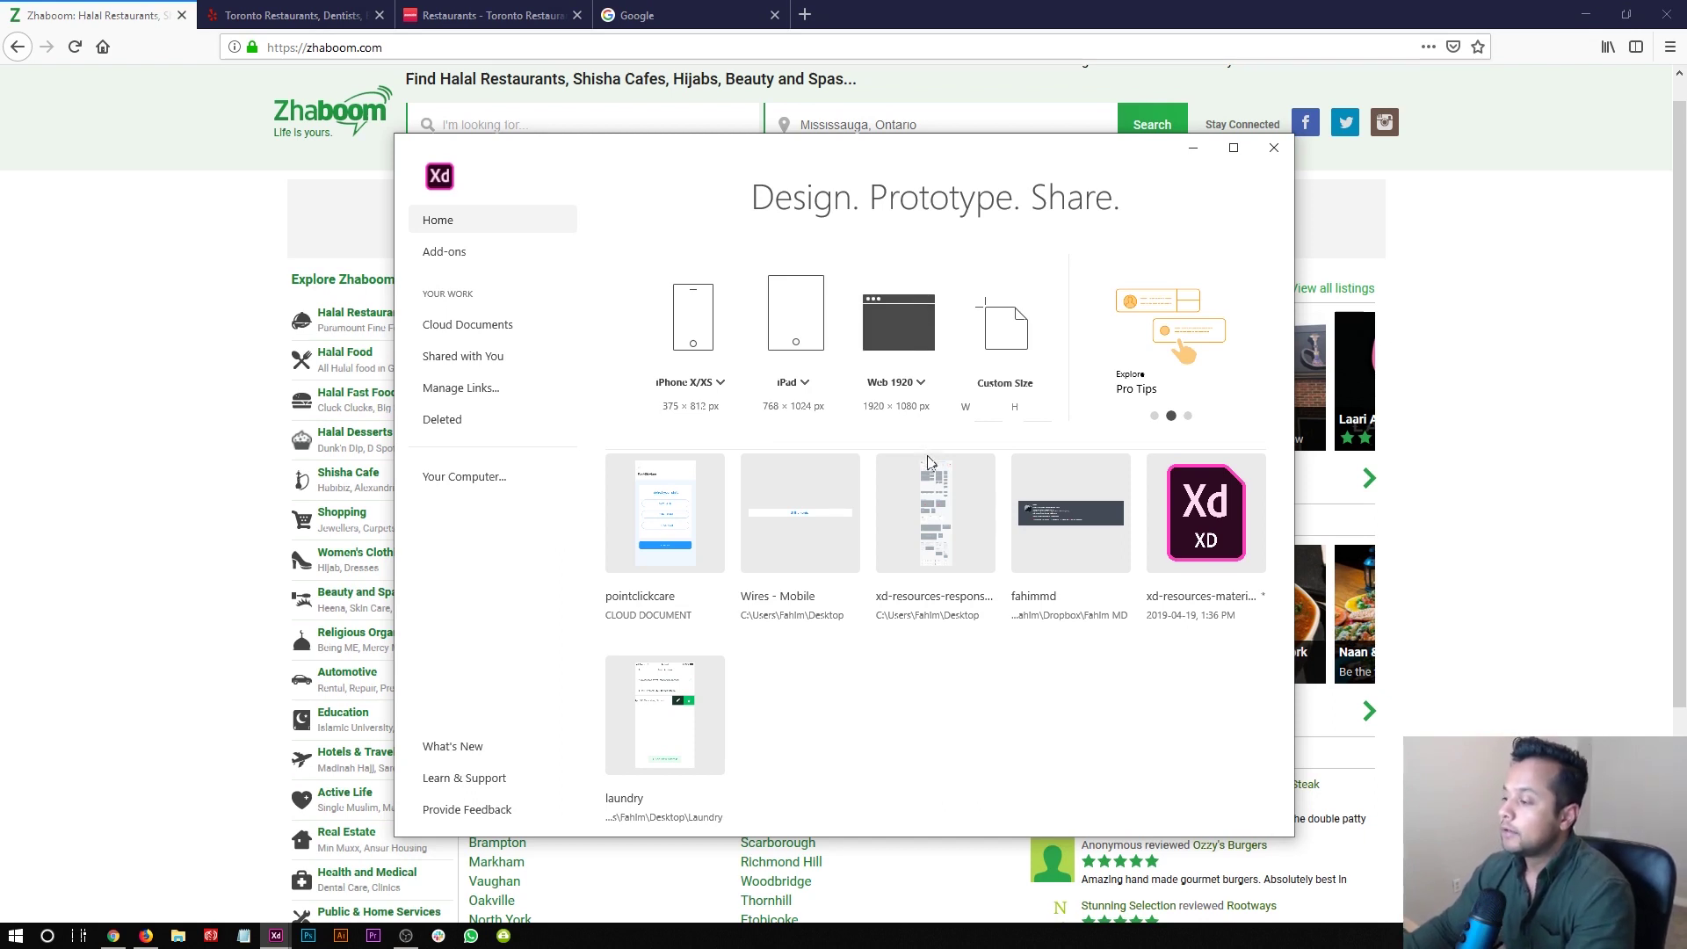
pyautogui.click(1233, 148)
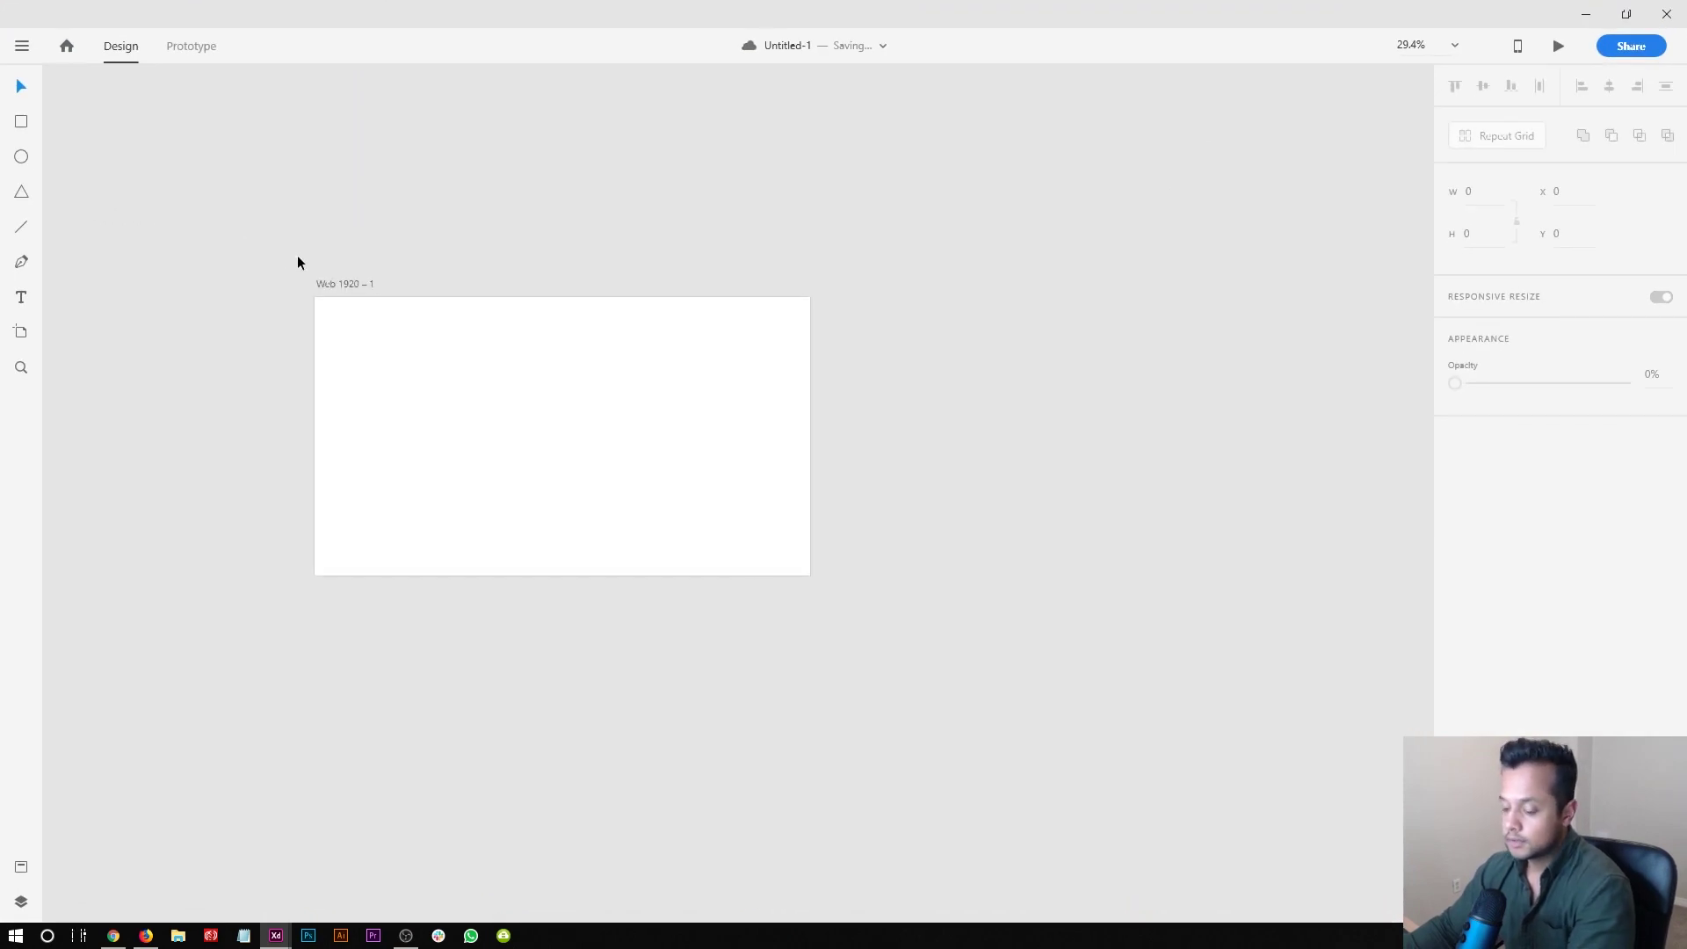
# - Rename the artboard as Web 1920 – main
pyautogui.click(406, 296)
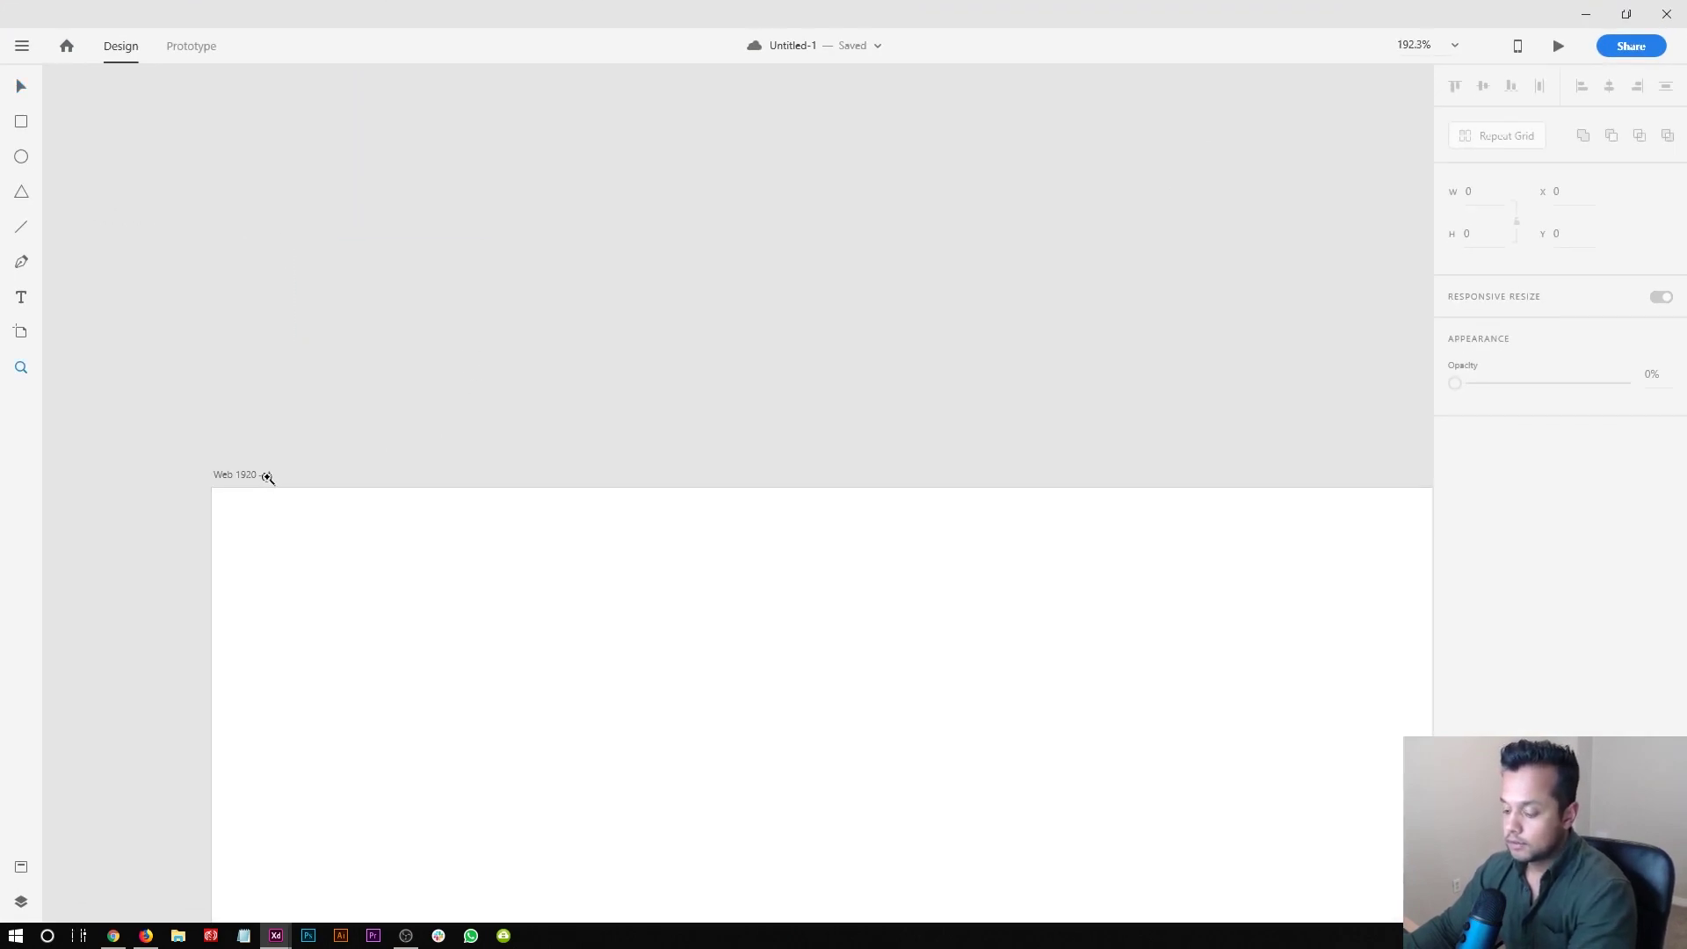
pyautogui.click(268, 478)
pyautogui.doubleClick(263, 475)
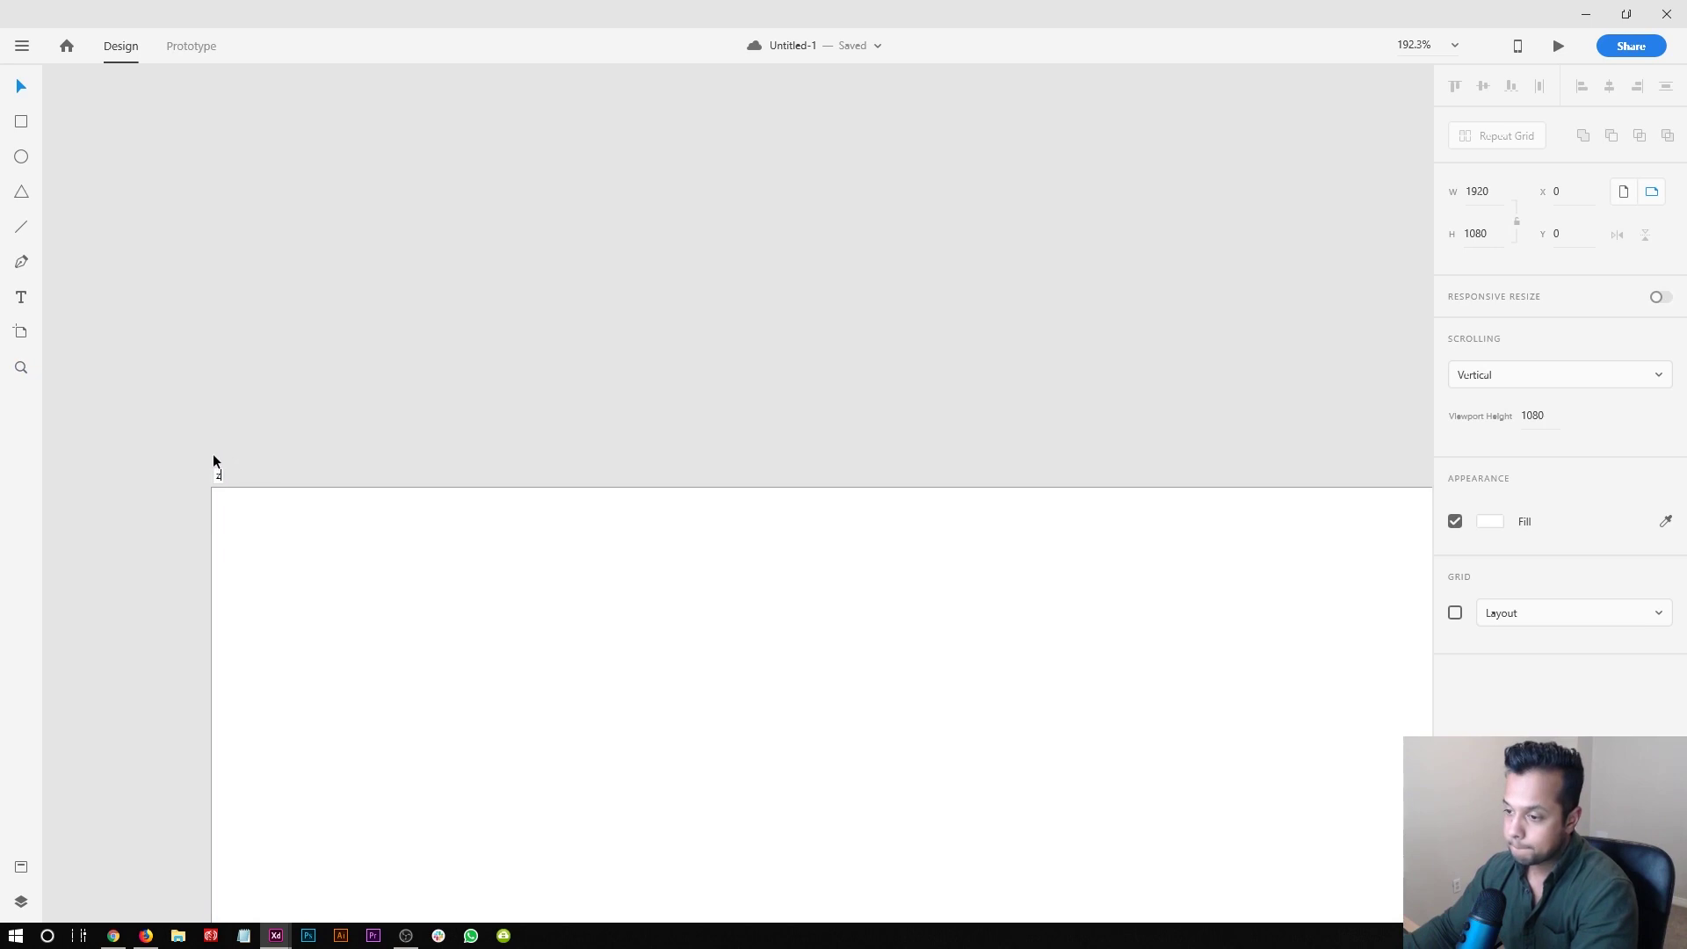
pyautogui.press('End')
pyautogui.press('BackSpace')
pyautogui.write('m')
pyautogui.press('Return')
pyautogui.click(444, 431)
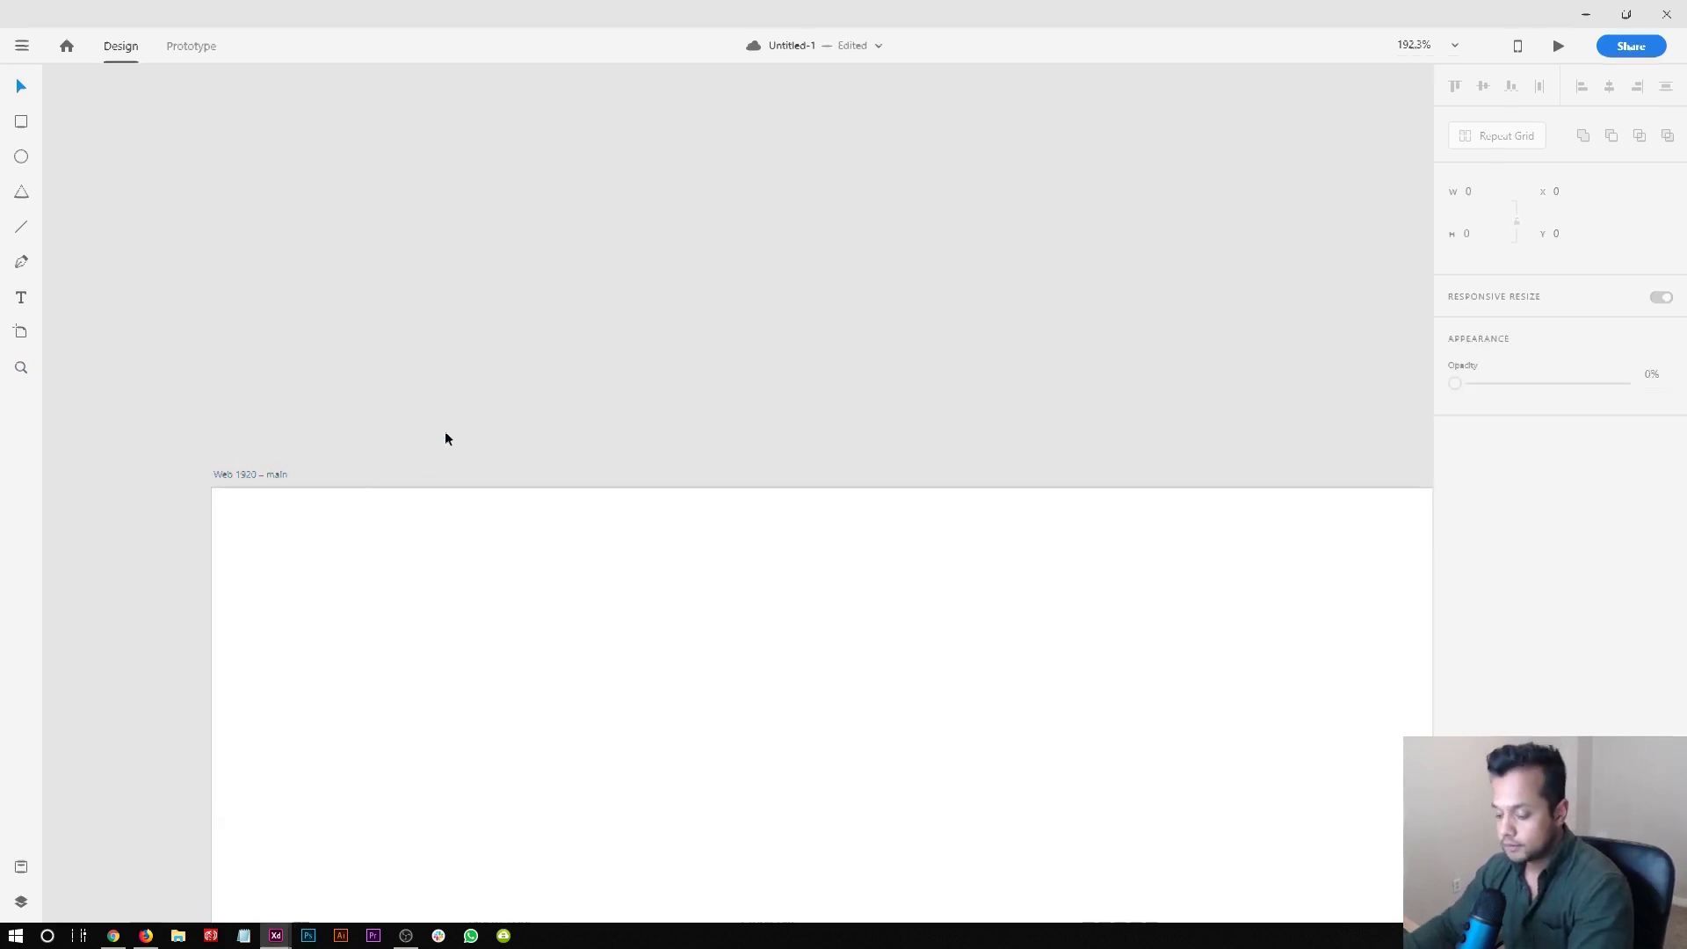
# - After checking Zhaboom's header, draw a full-width 1920 by 488 px banner rectangle at Y 69 near the artboard's upper edge
pyautogui.hotkey('alt', 'Tab')
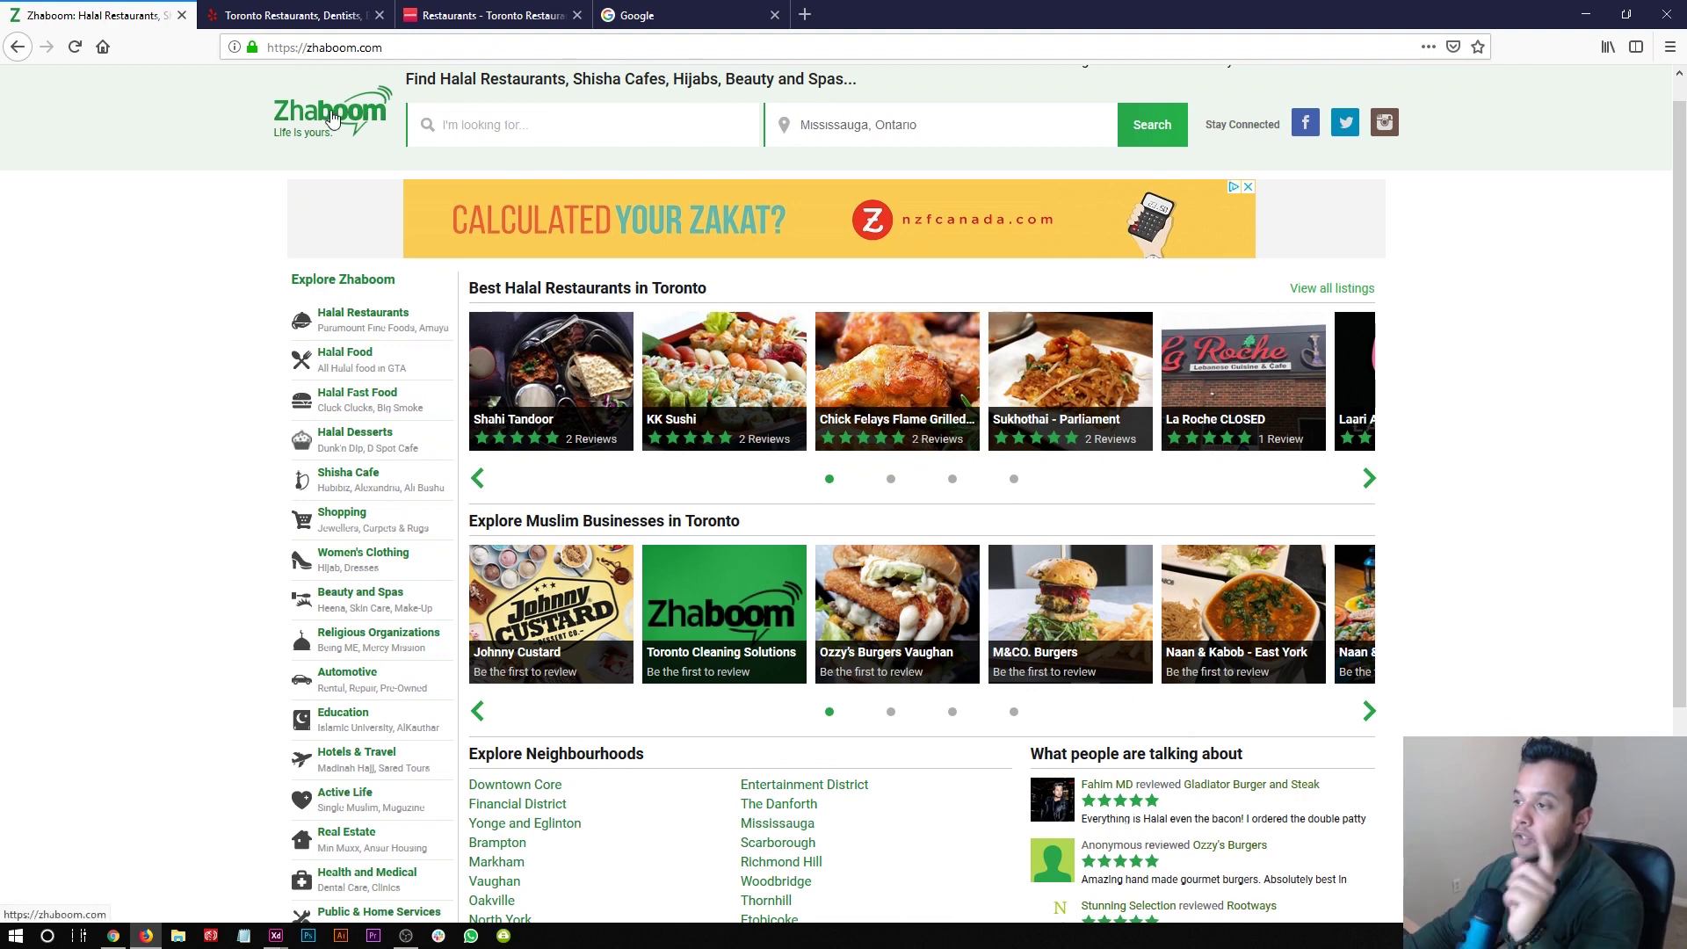
pyautogui.hotkey('alt', 'Tab')
pyautogui.click(689, 531)
pyautogui.hotkey('ctrl', '1')
pyautogui.hotkey('ctrl', '-')
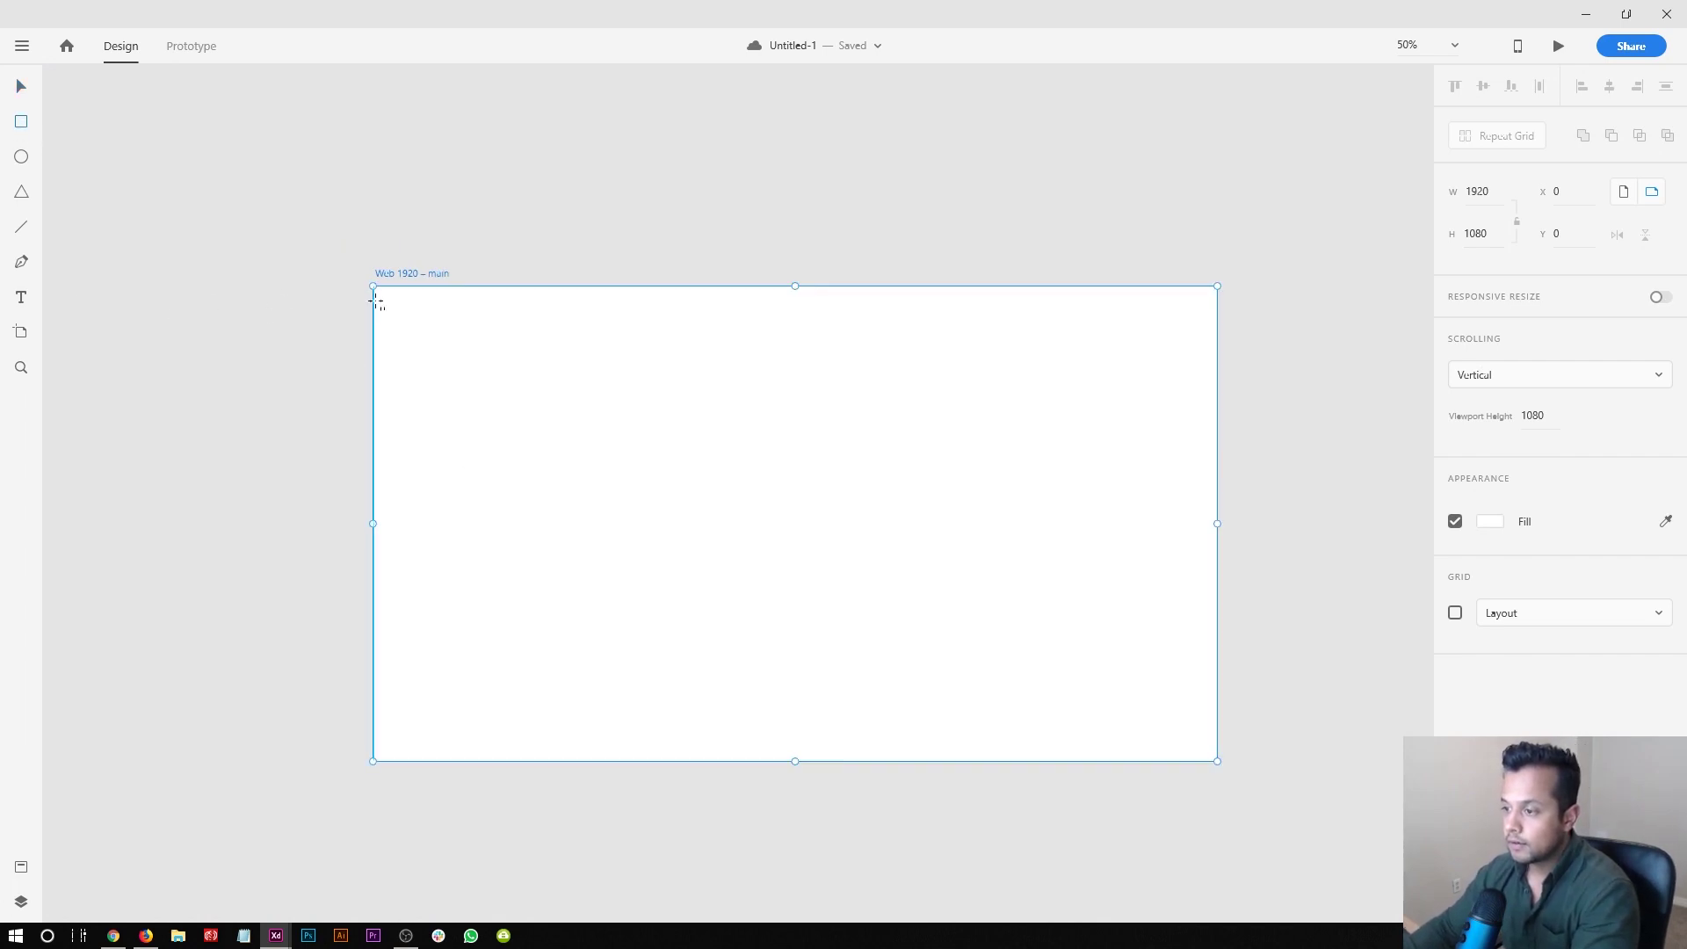
pyautogui.moveTo(372, 330); pyautogui.dragTo(1217, 543)
pyautogui.hotkey('ctrl', '1')
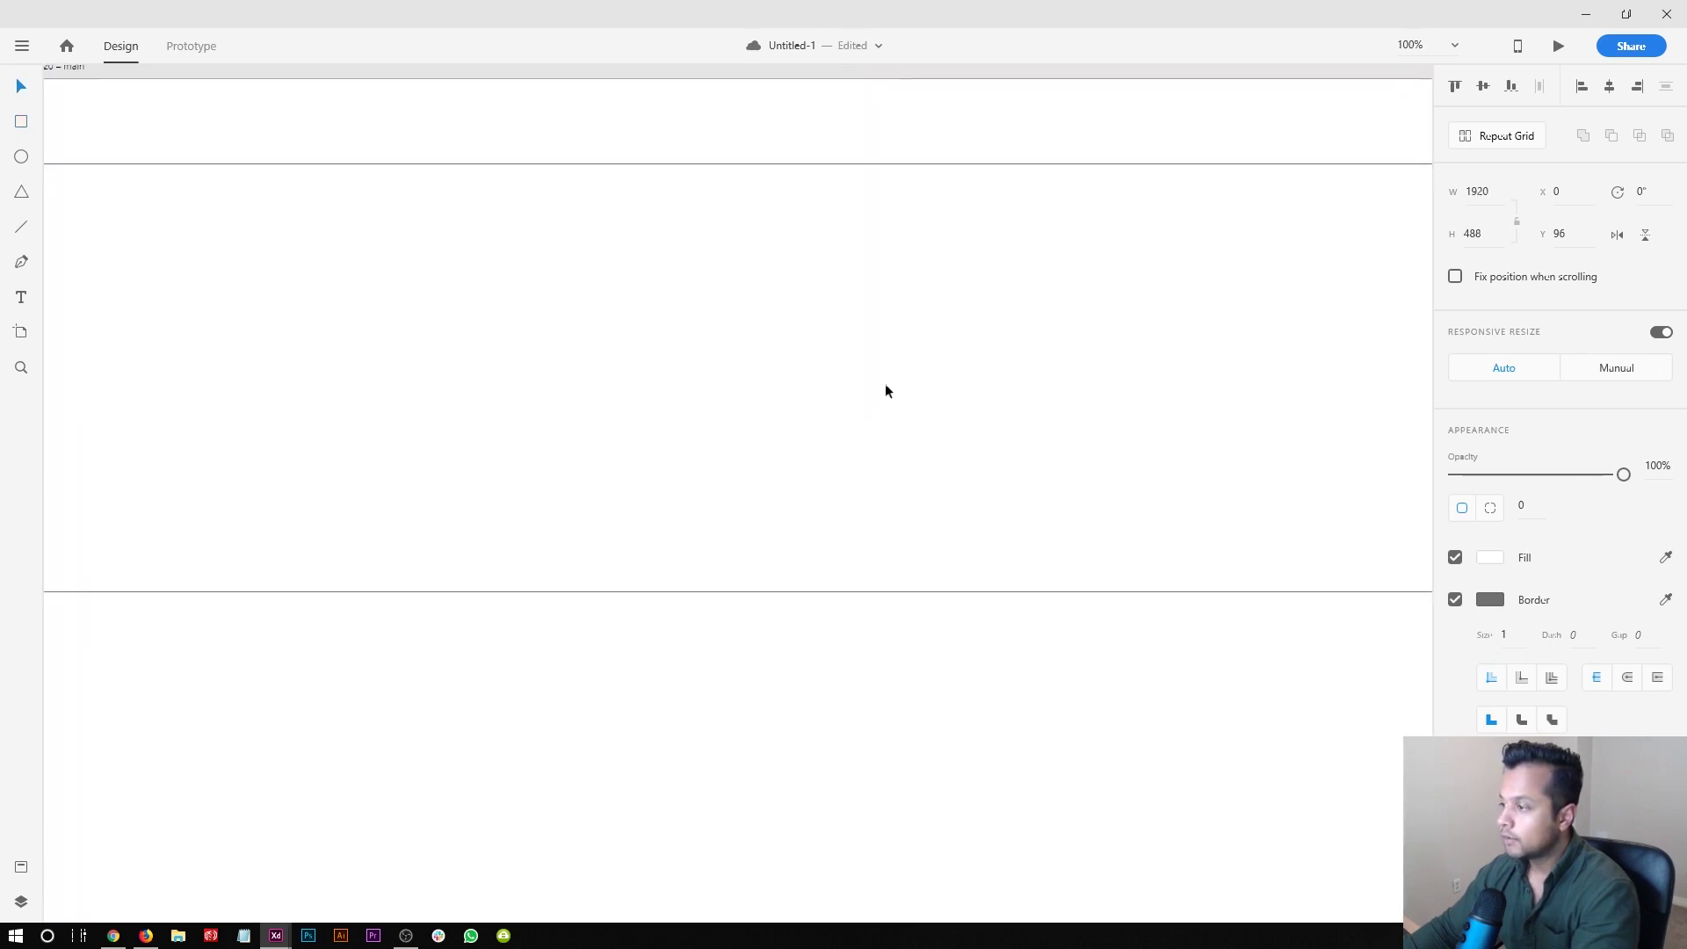
pyautogui.hotkey('ctrl', '-')
pyautogui.moveTo(889, 360)
pyautogui.mouseDown()
pyautogui.moveTo(863, 351)
pyautogui.moveTo(870, 334)
pyautogui.mouseUp()
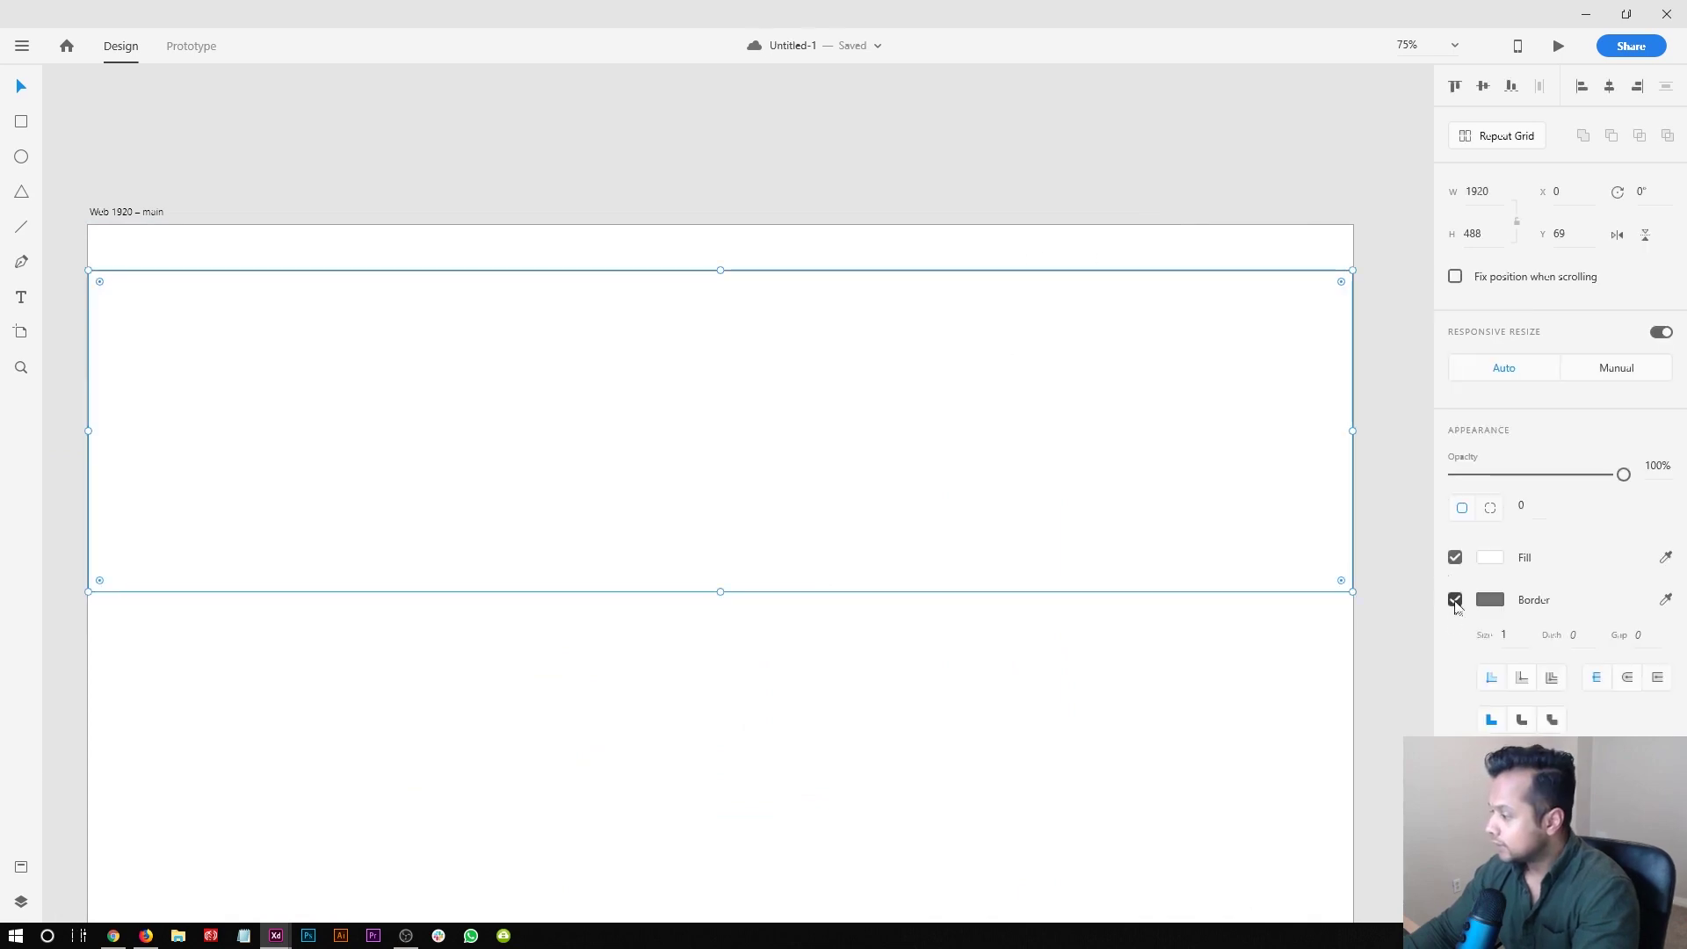
# - Remove the banner rectangle's border and fill it with black (000000)
pyautogui.click(1455, 600)
pyautogui.click(1491, 557)
pyautogui.write('000000')
pyautogui.press('Return')
pyautogui.click(932, 700)
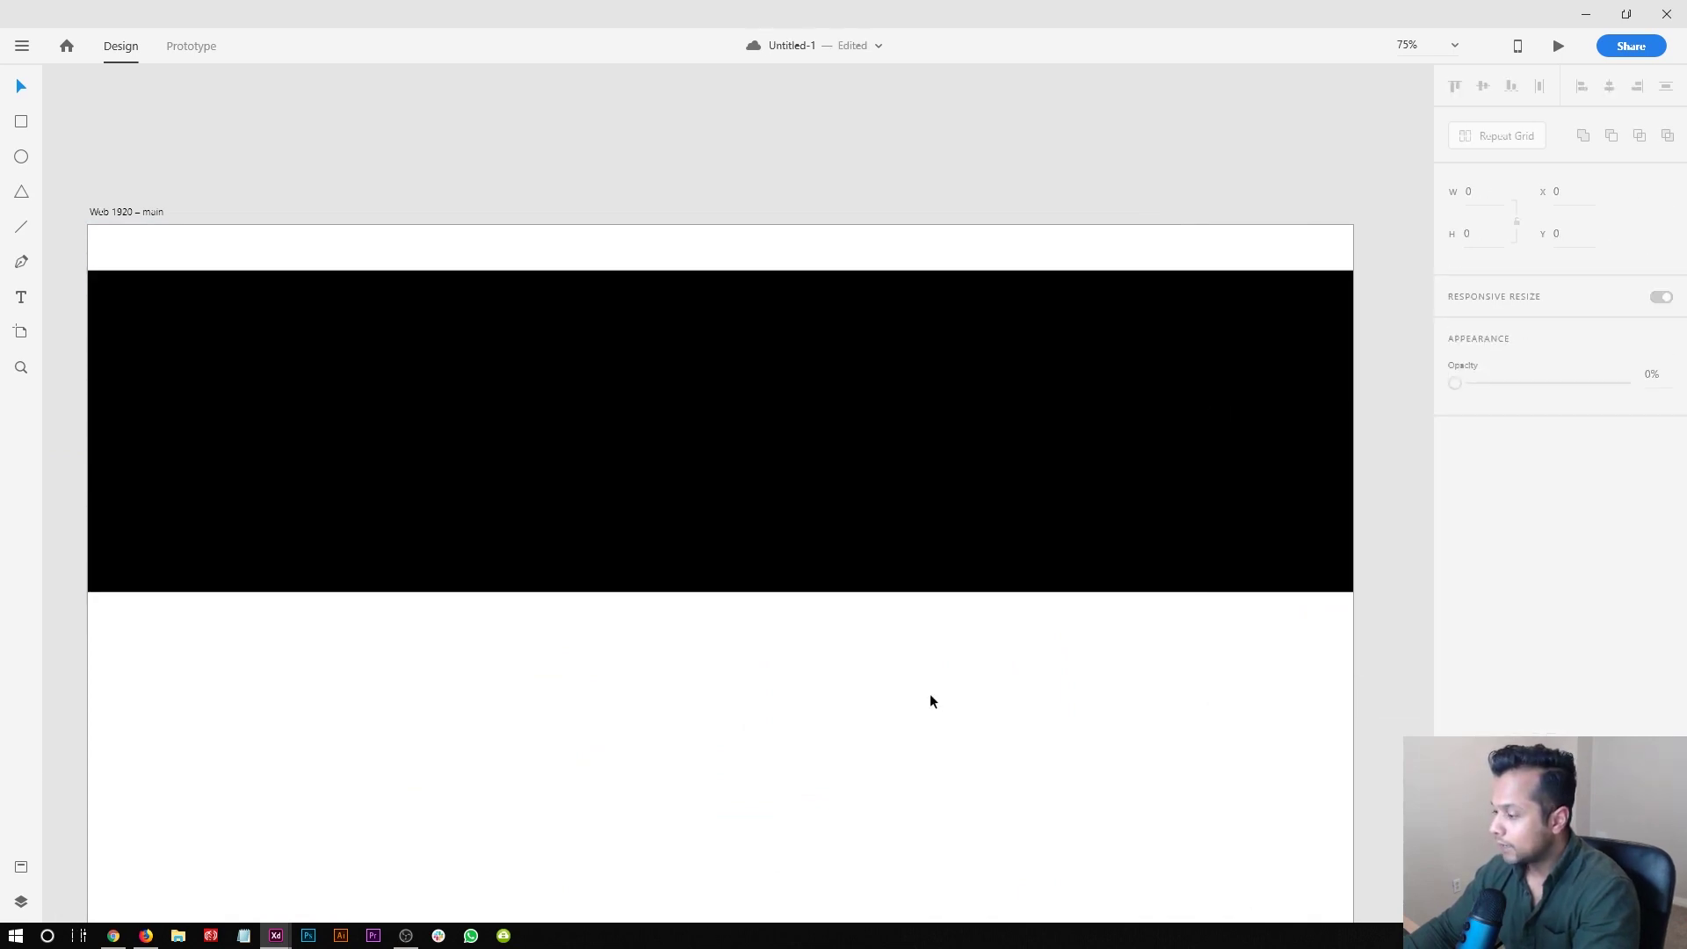
# - Paste the green zhaboom logo into the white header strip above the banner at X 224, Y 21.97
pyautogui.click(463, 376)
pyautogui.hotkey('ctrl', 'v')
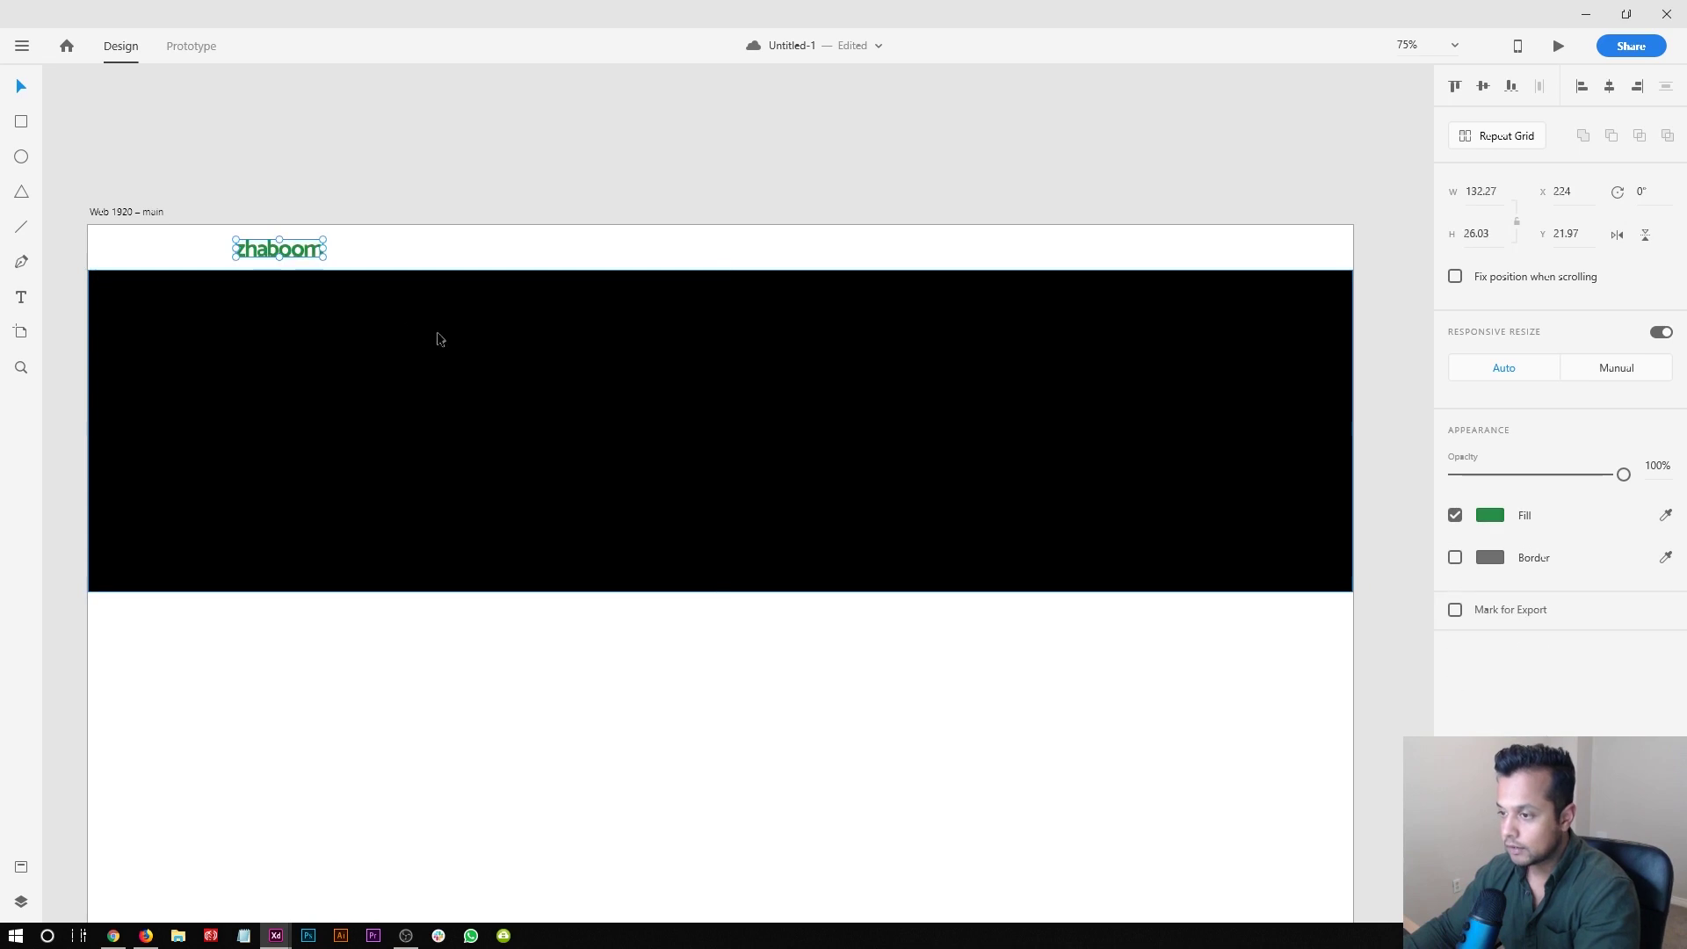
pyautogui.keyDown('shift'); pyautogui.click(261, 312); pyautogui.keyUp('shift')
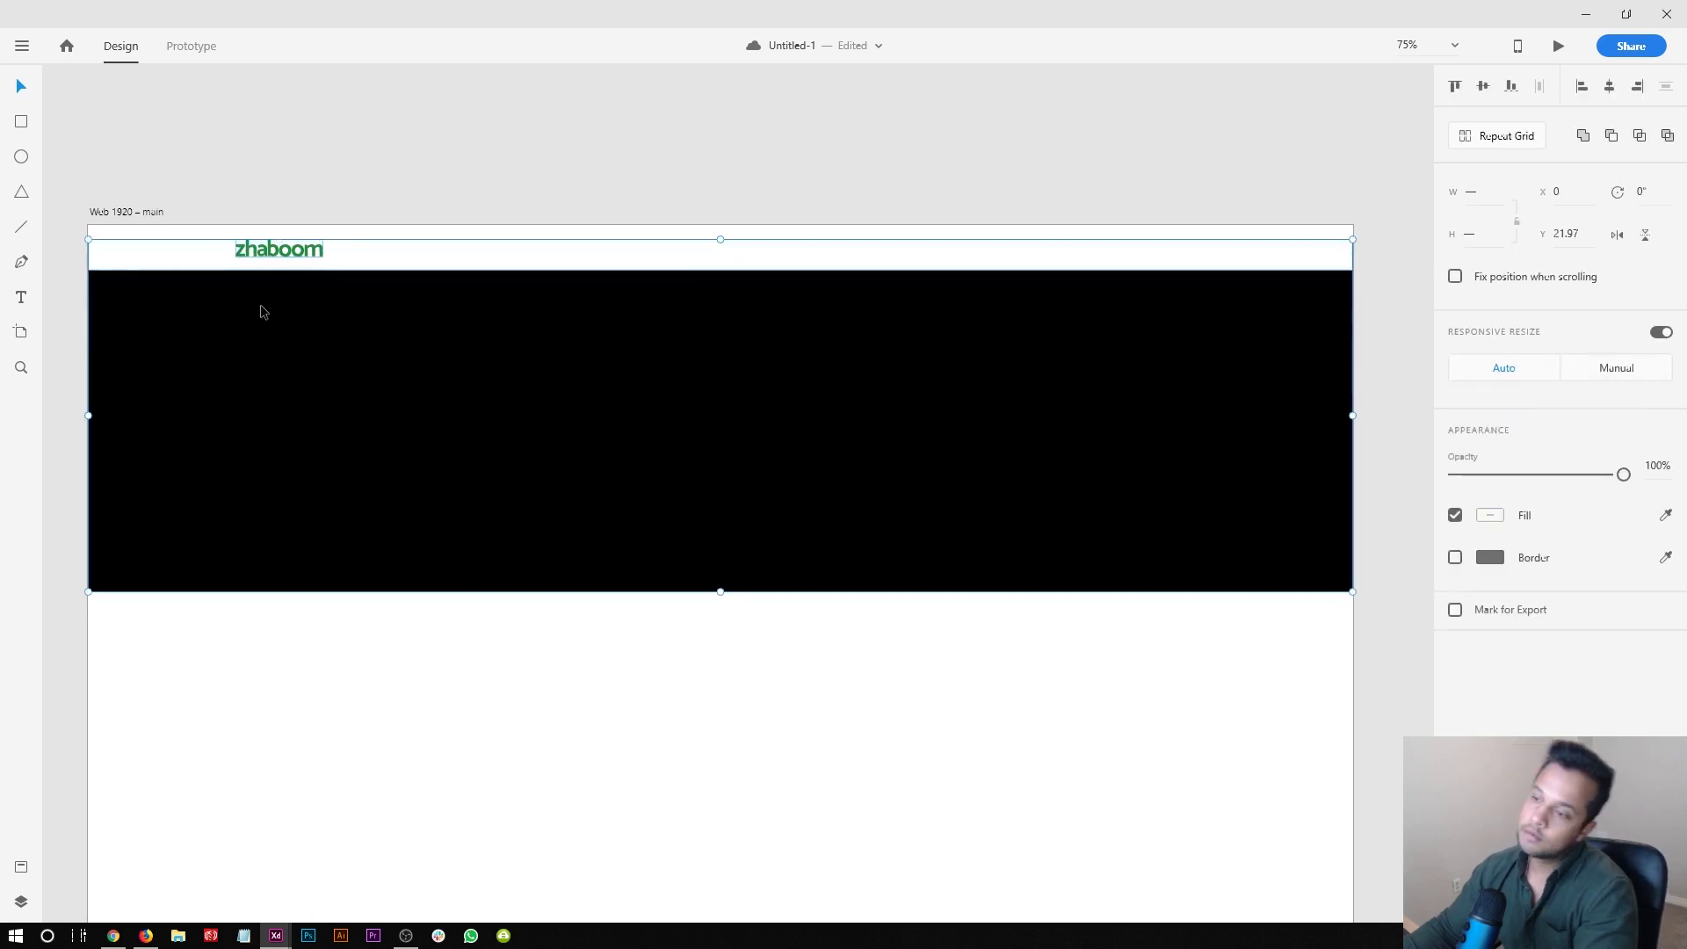
# - Add two vertical guides to the artboard, one at the logo's left edge and one near the opposite margin
pyautogui.click(72, 320)
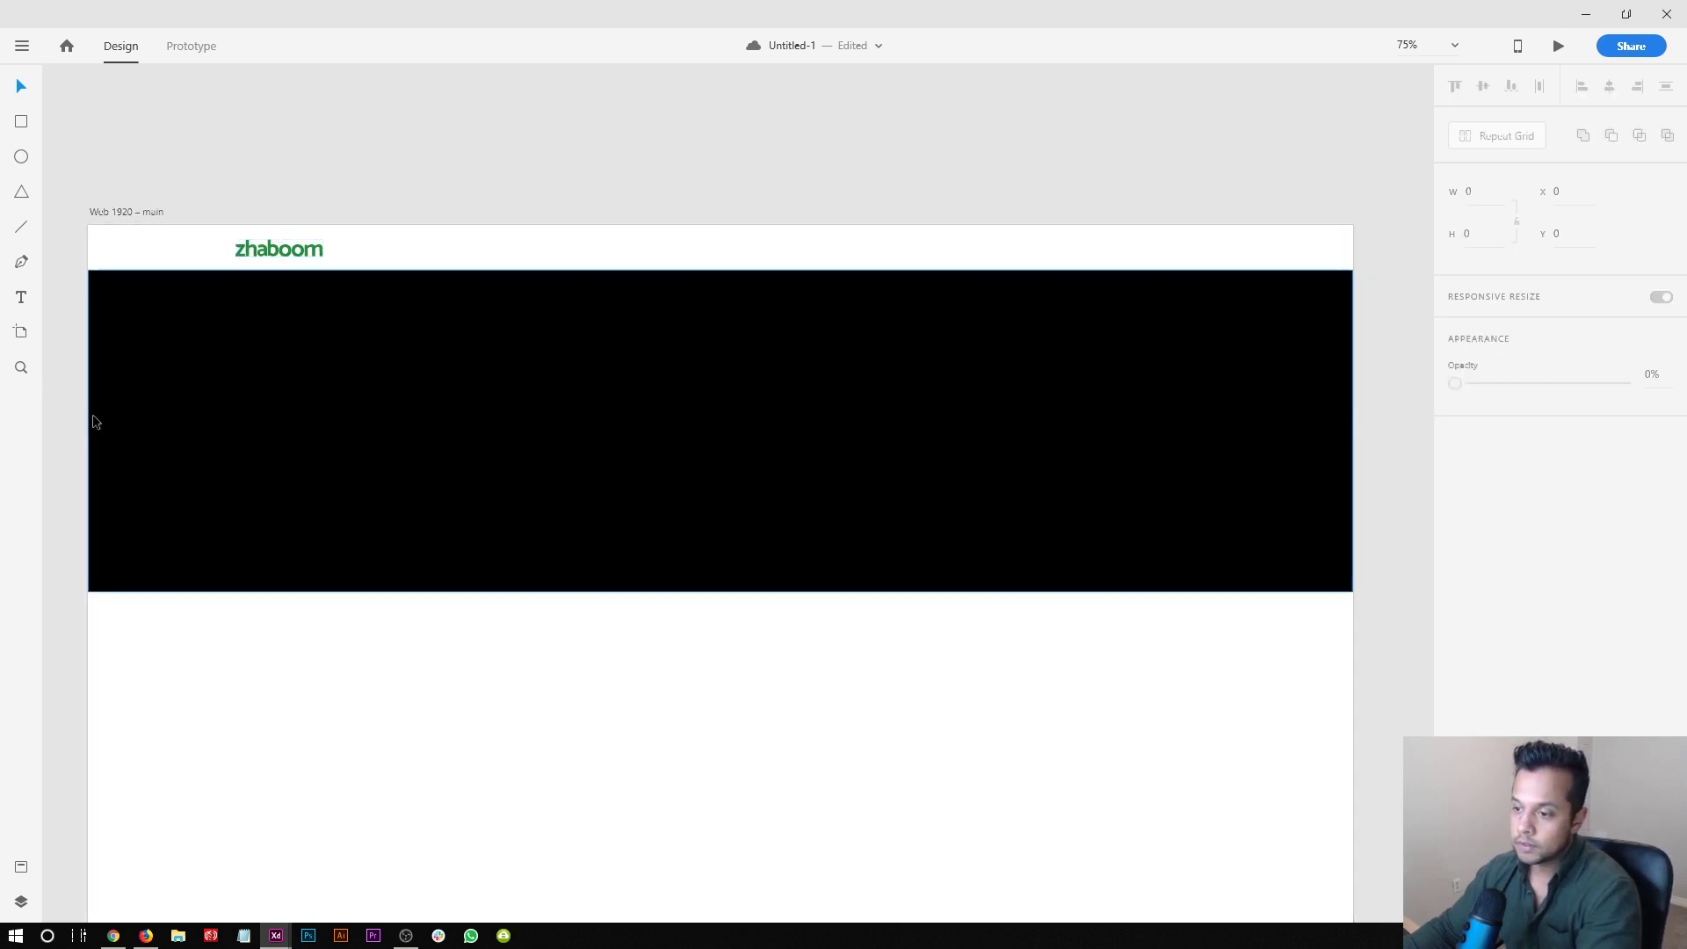
pyautogui.moveTo(80, 414); pyautogui.dragTo(235, 446)
pyautogui.moveTo(86, 413); pyautogui.dragTo(1192, 393)
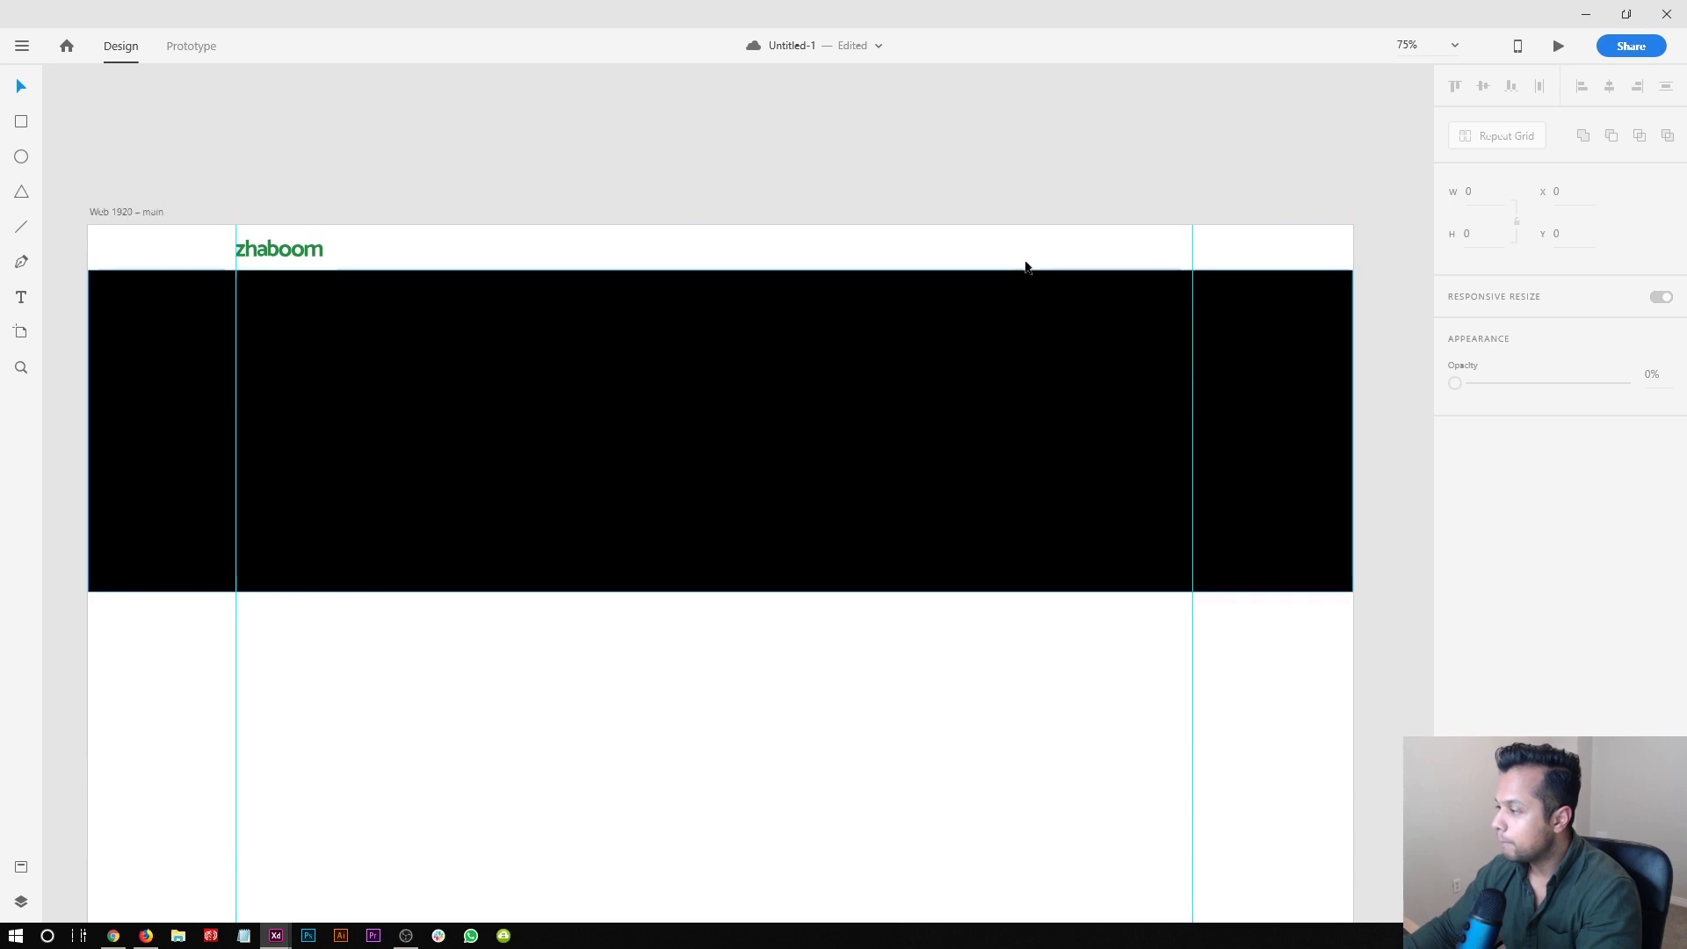
# - Turn on the 12-column layout grid for the main artboard and make its blue column colour more opaque
pyautogui.moveTo(117, 215); pyautogui.dragTo(116, 210)
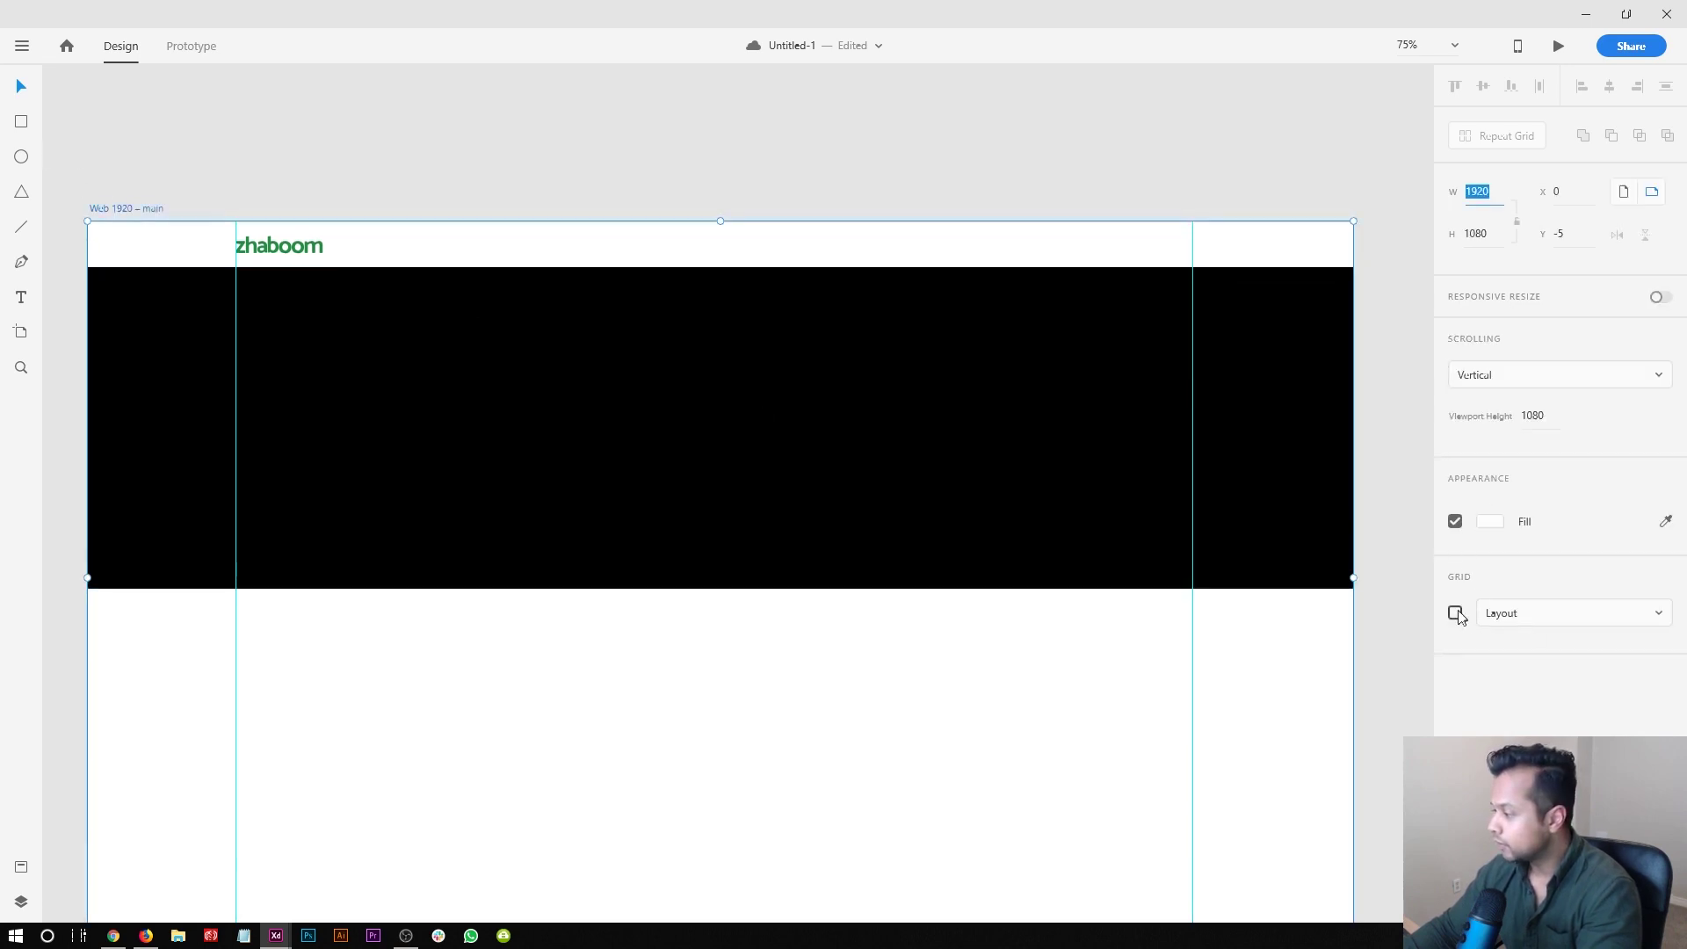
pyautogui.click(1455, 613)
pyautogui.click(1462, 661)
pyautogui.click(1371, 608)
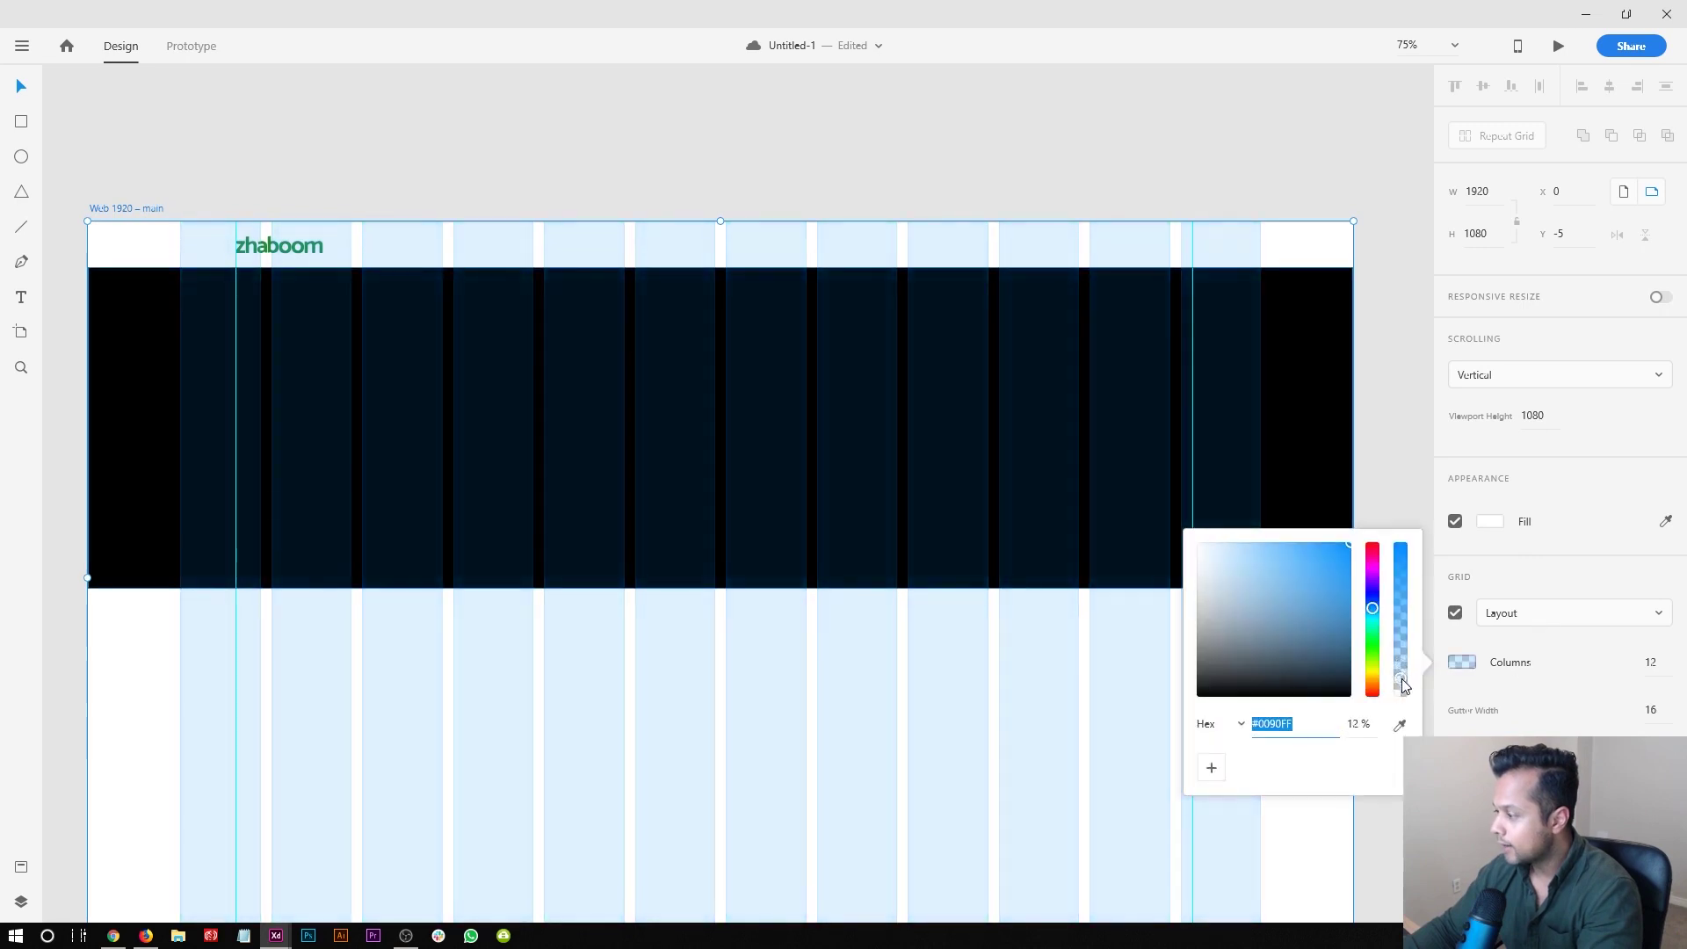
pyautogui.click(1154, 143)
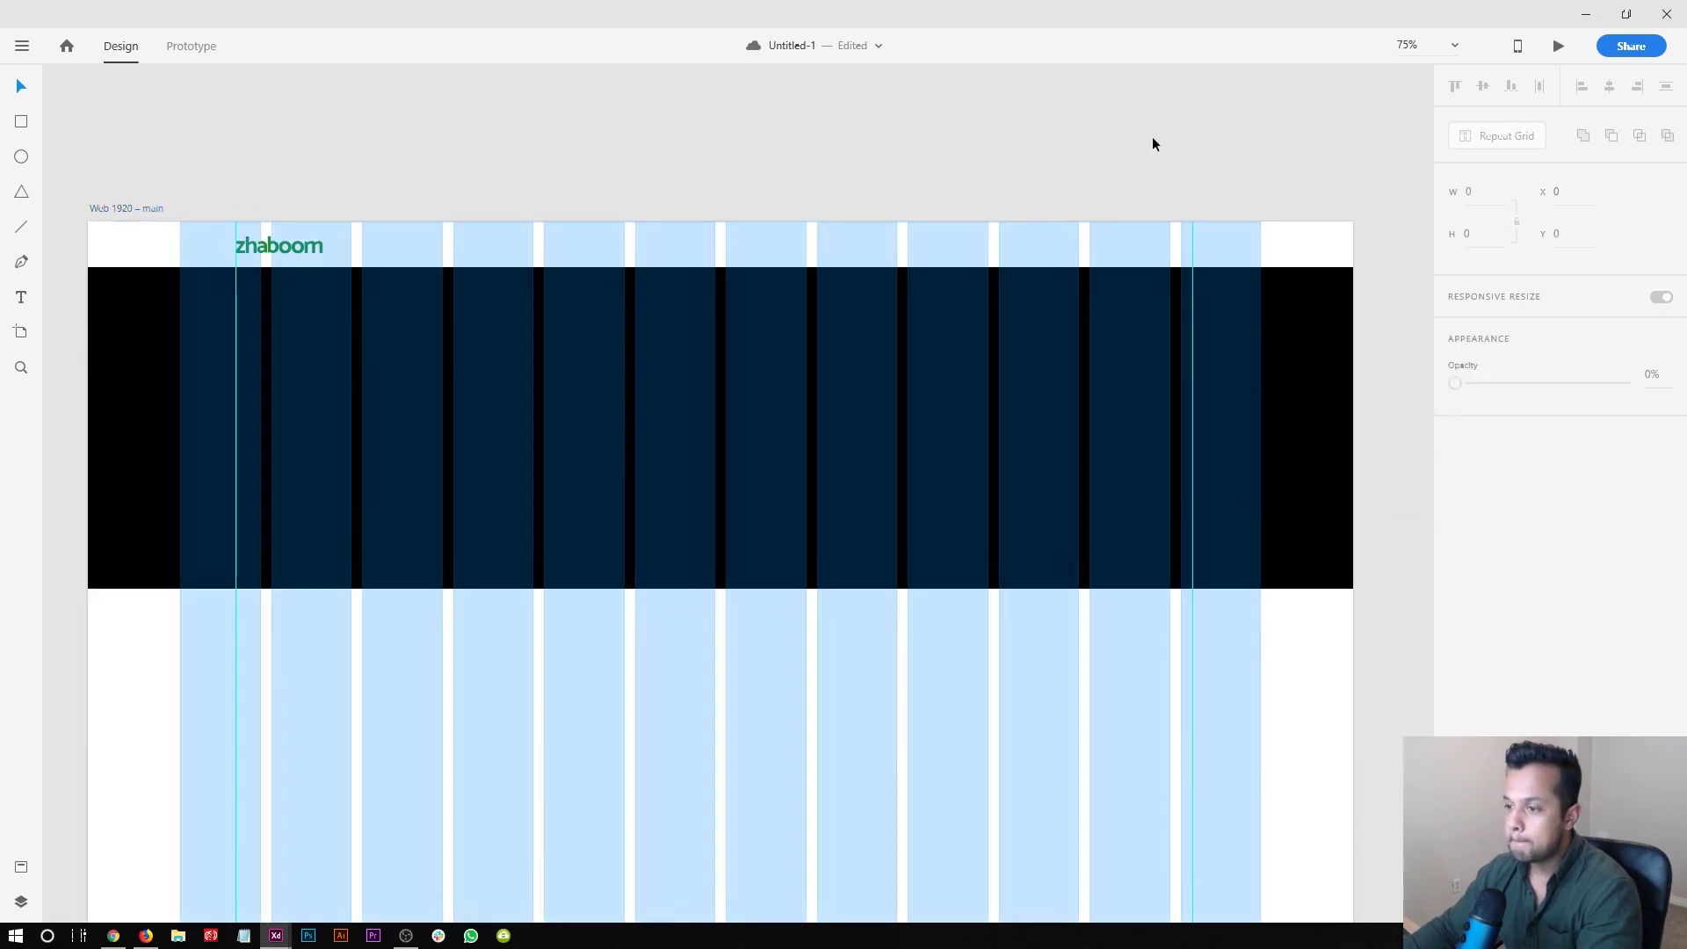
# - Move the zhaboom logo to X 145.73, Y 21.97 and align both vertical guides with the outer edges of the grid columns
pyautogui.click(272, 251)
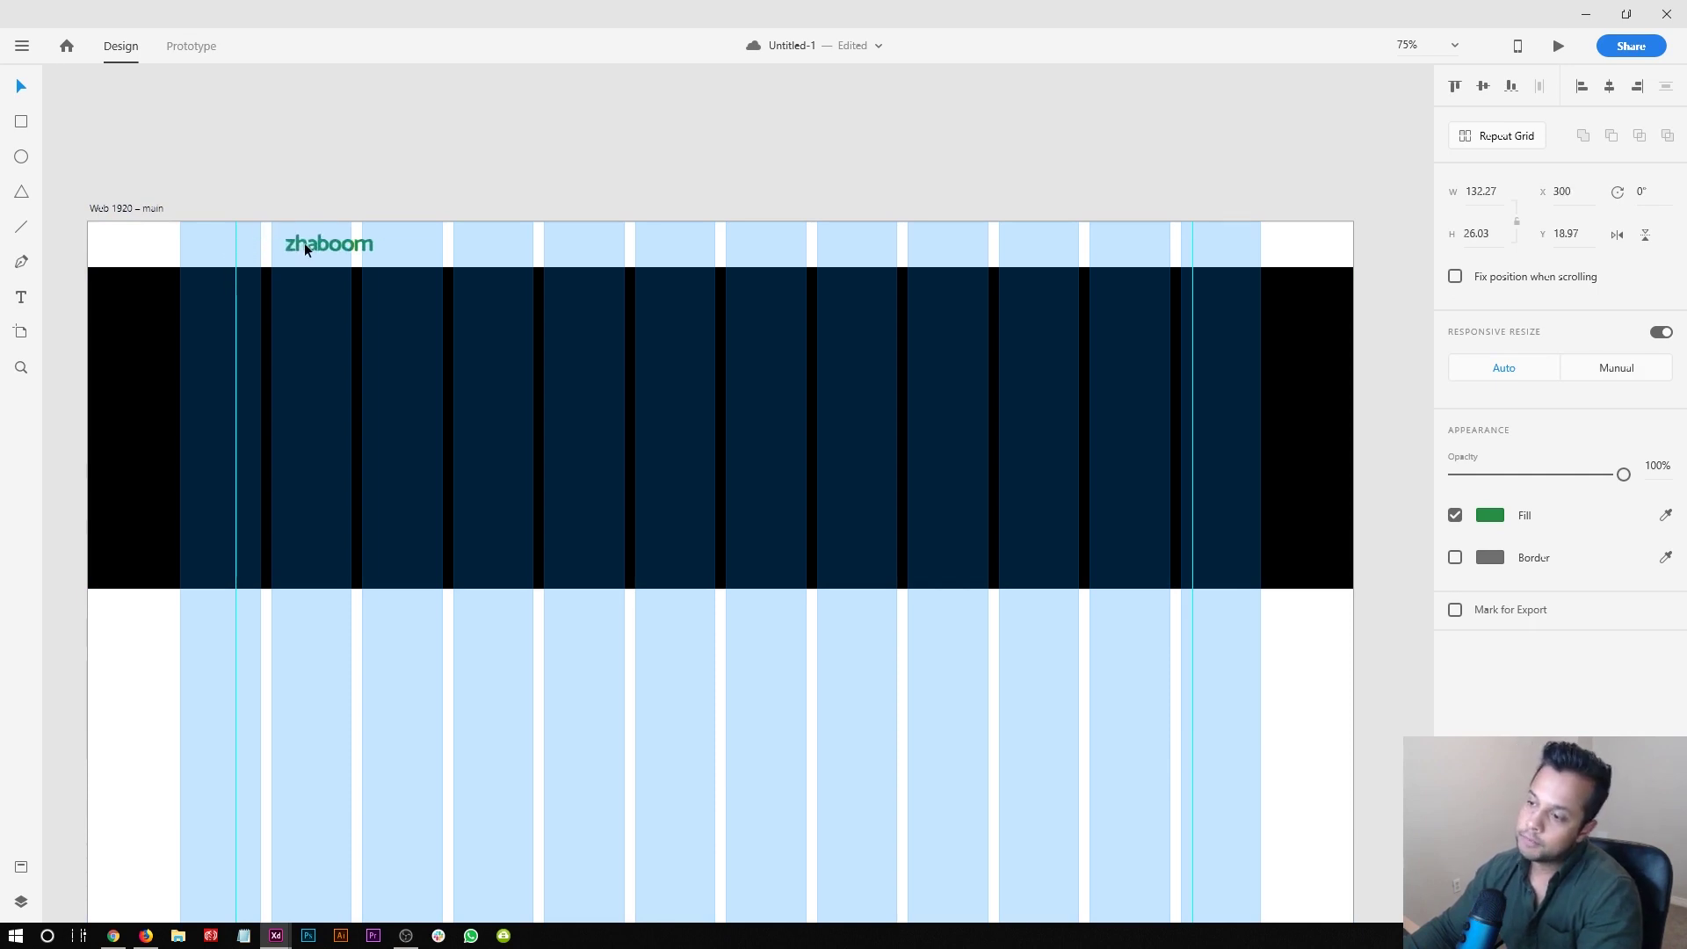
pyautogui.moveTo(277, 245); pyautogui.dragTo(181, 262)
pyautogui.moveTo(1193, 344); pyautogui.dragTo(1261, 346)
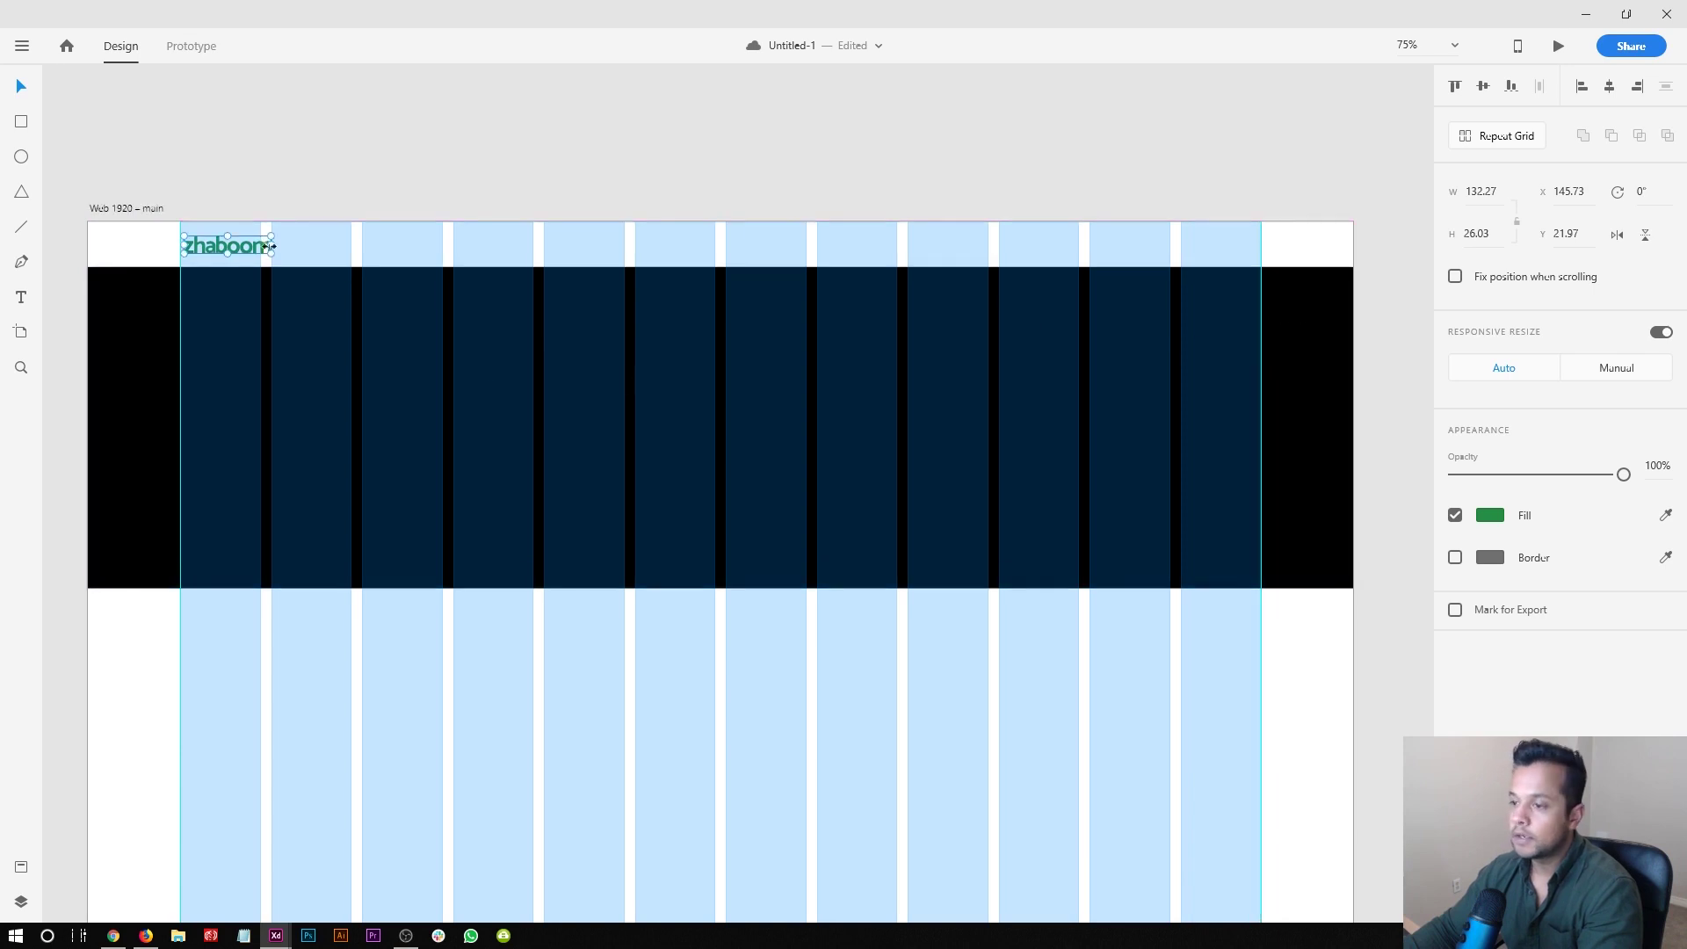
pyautogui.click(319, 156)
pyautogui.scroll(-1, 527, 443)
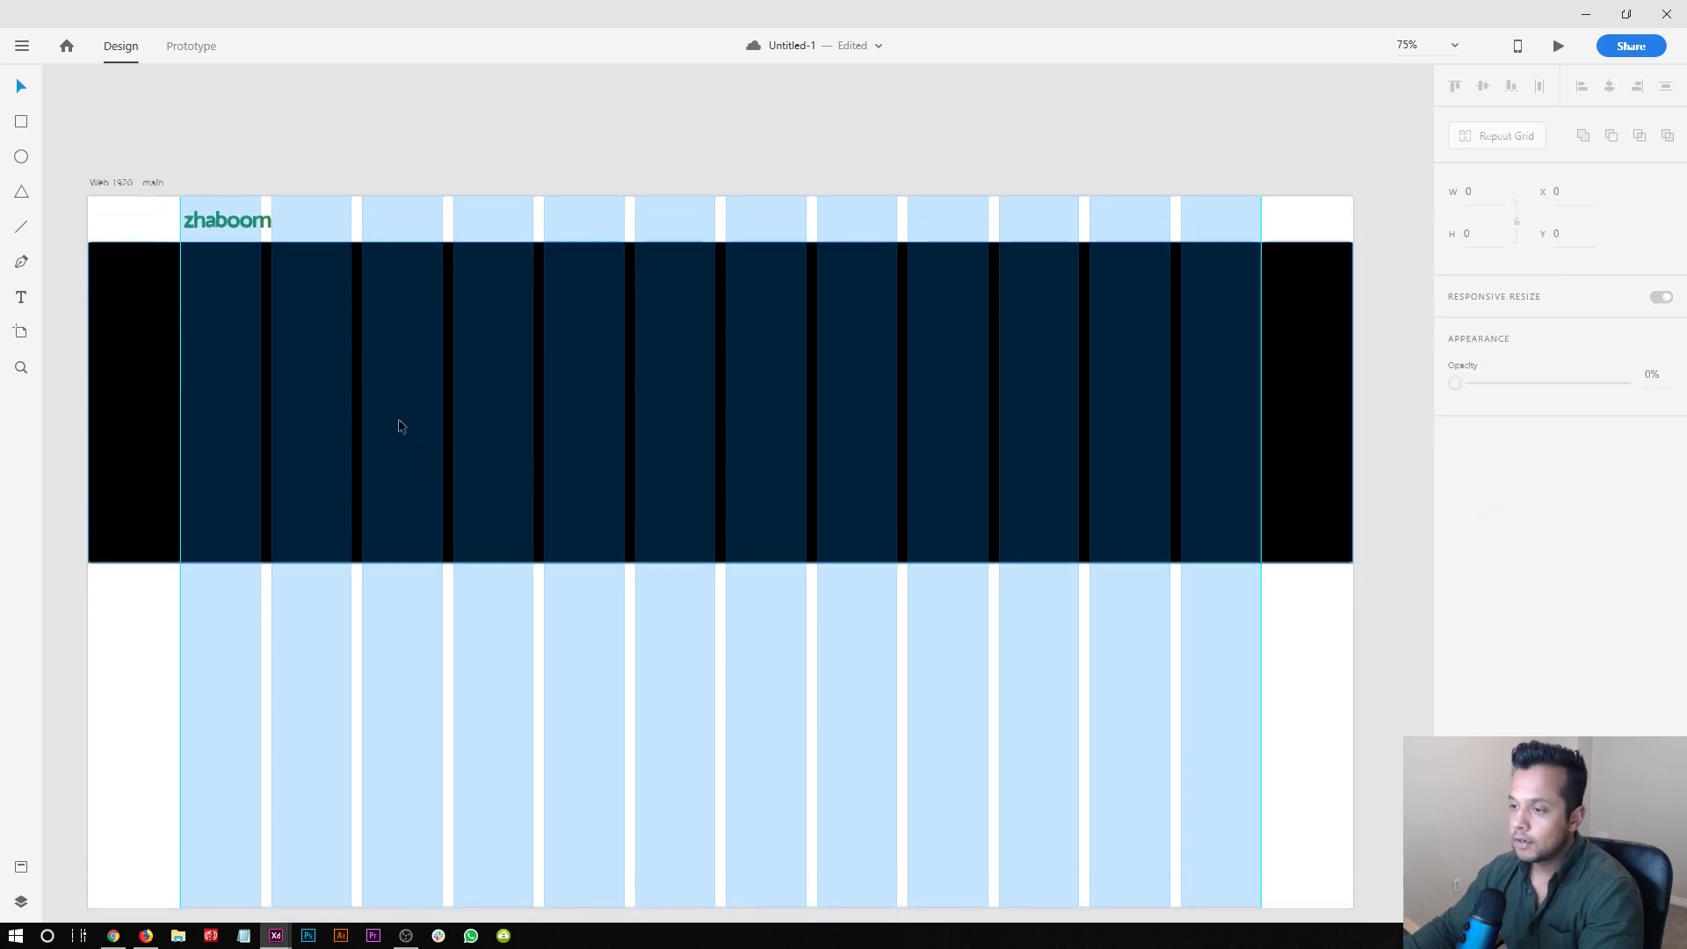
pyautogui.scroll(2, 333, 399)
pyautogui.click(323, 416)
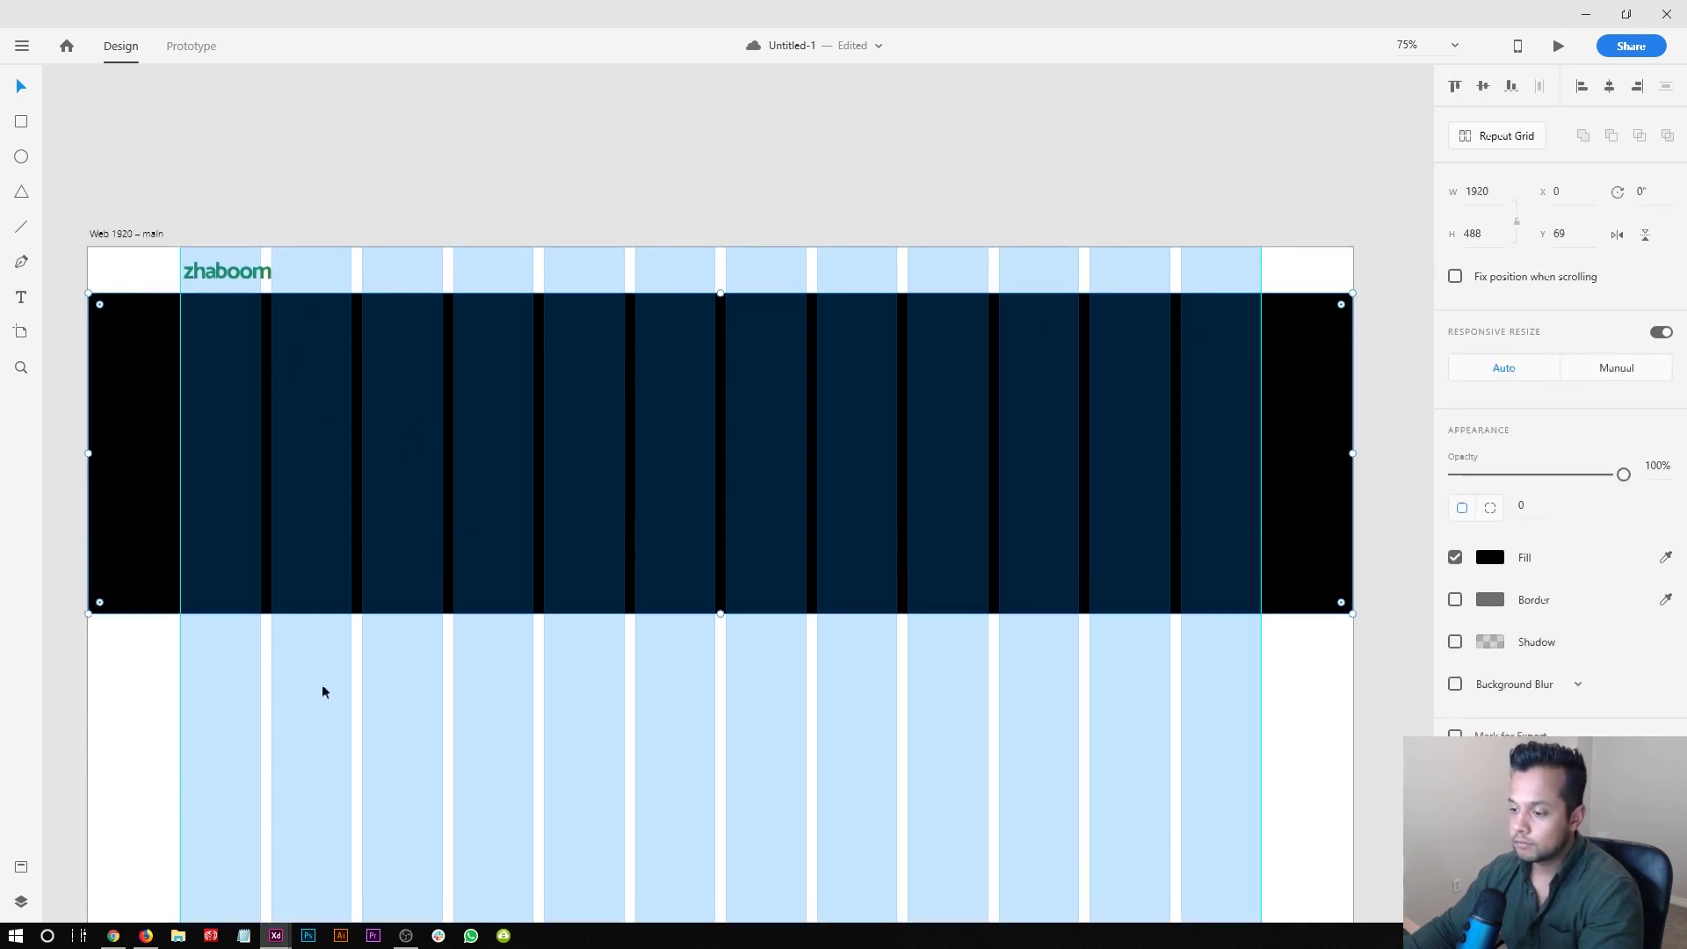
pyautogui.scroll(-2, 324, 692)
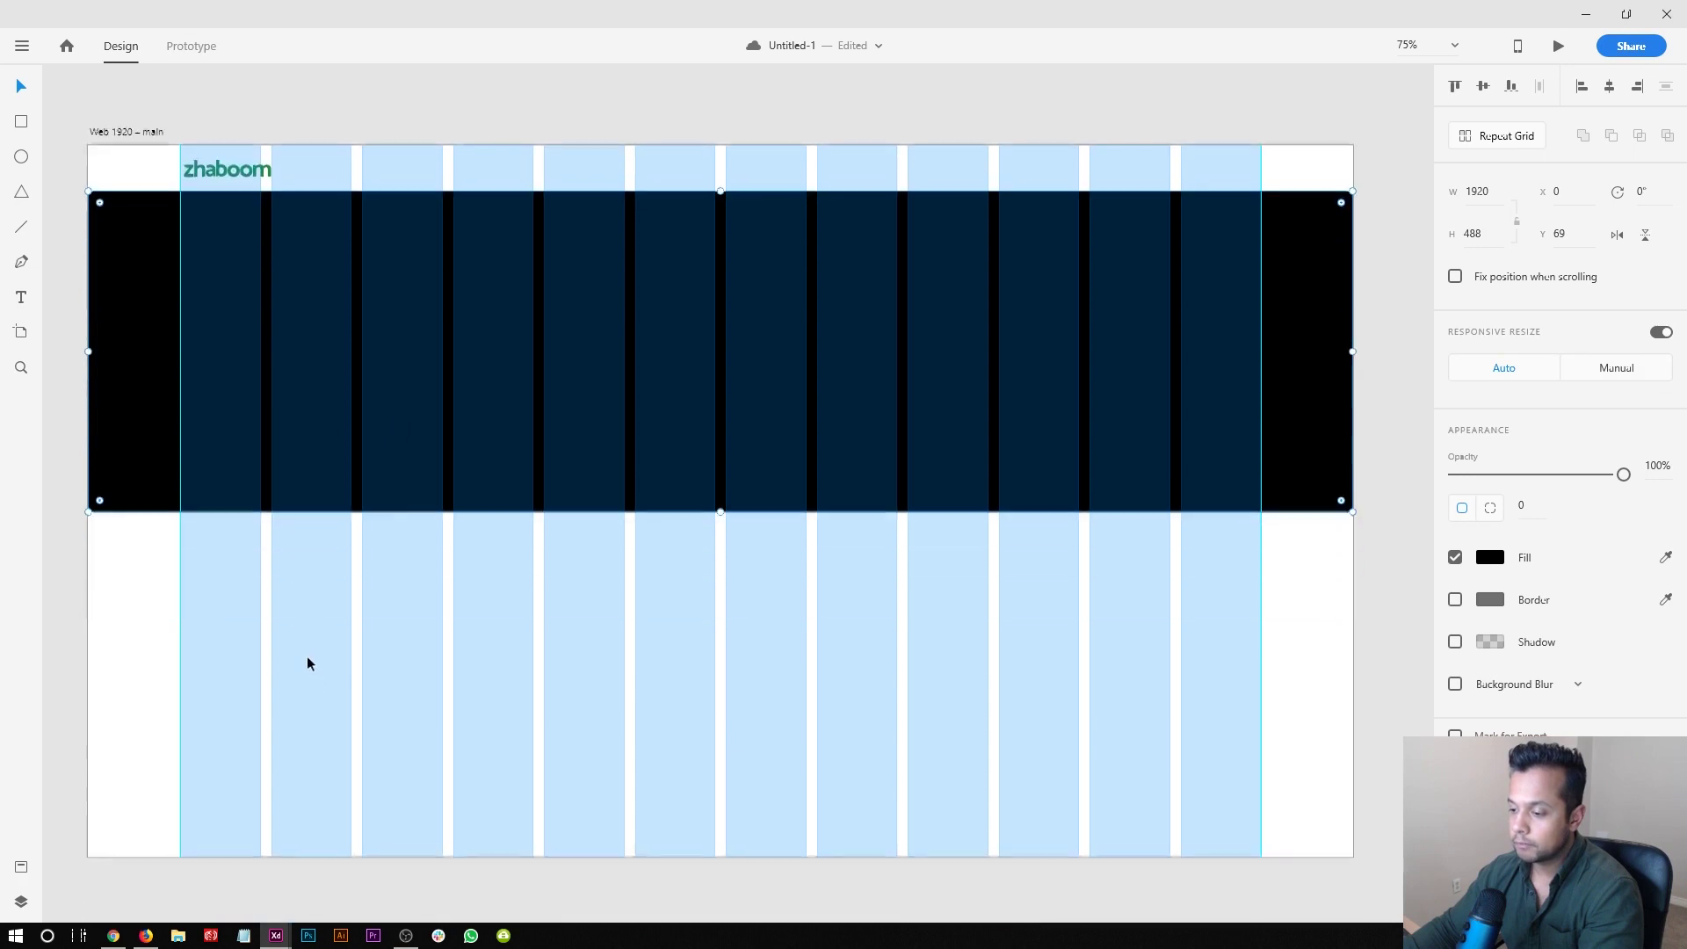
pyautogui.click(271, 531)
pyautogui.moveTo(272, 531); pyautogui.dragTo(746, 635)
pyautogui.hotkey('ctrl', 'z')
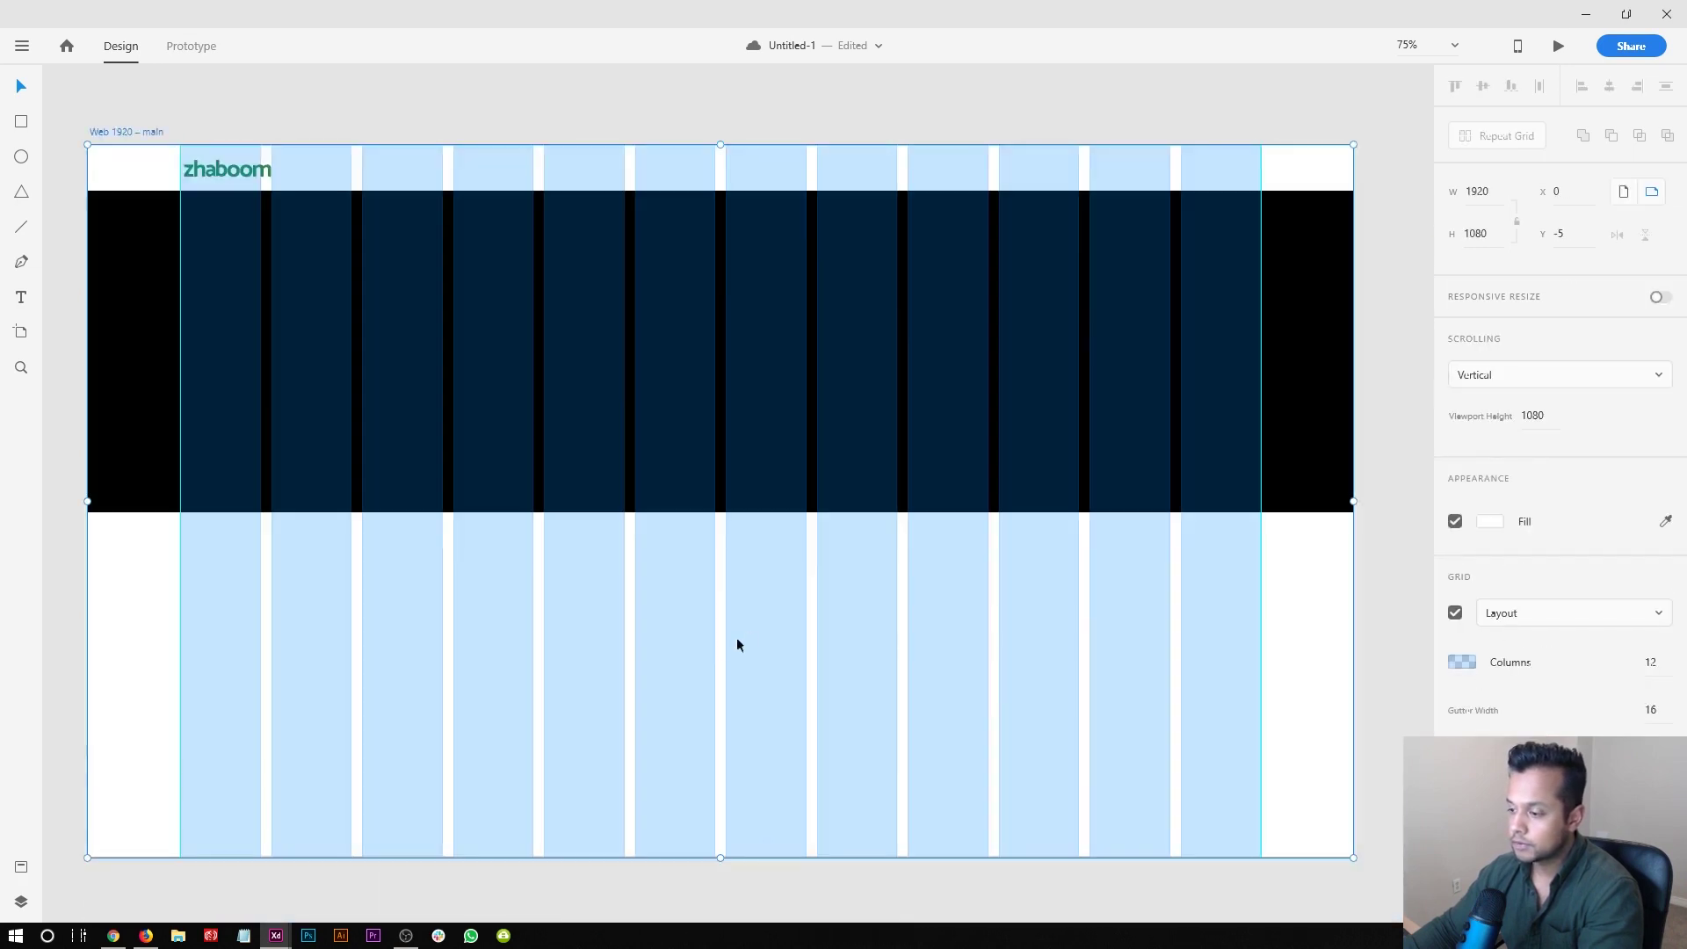
pyautogui.press('Escape')
# - Draw a trial rectangle about 1364 by 336 px across the ten inner columns below the banner, and delete it
pyautogui.click(21, 121)
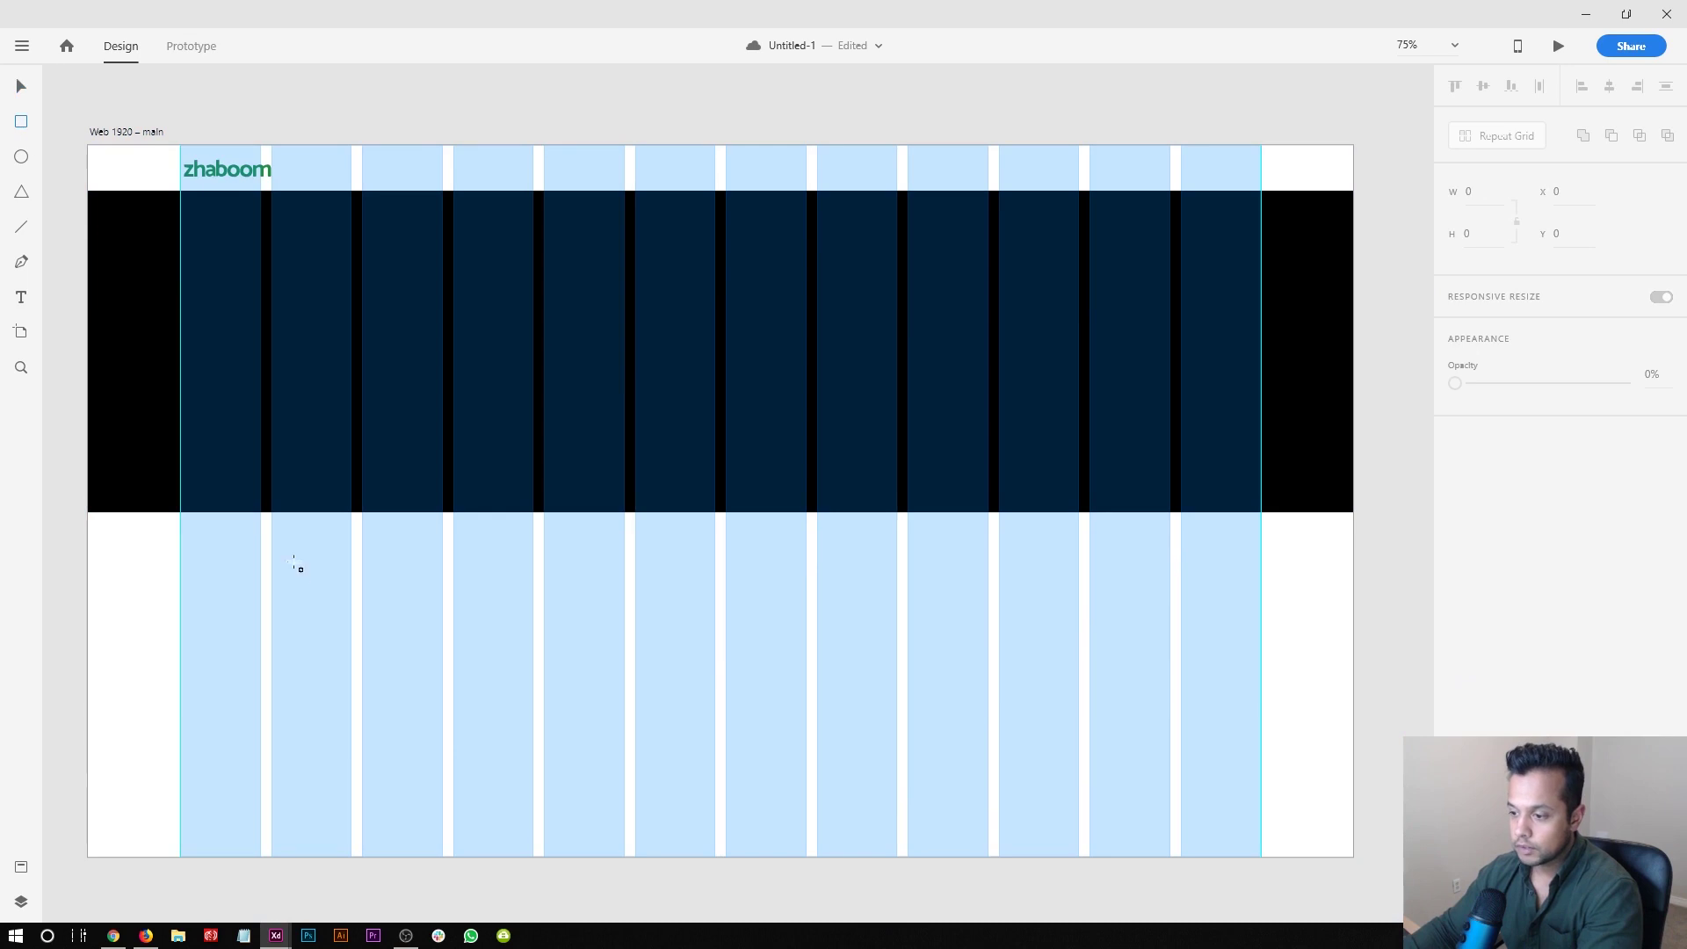
pyautogui.moveTo(271, 547)
pyautogui.mouseDown()
pyautogui.moveTo(1058, 779)
pyautogui.moveTo(1169, 769)
pyautogui.mouseUp()
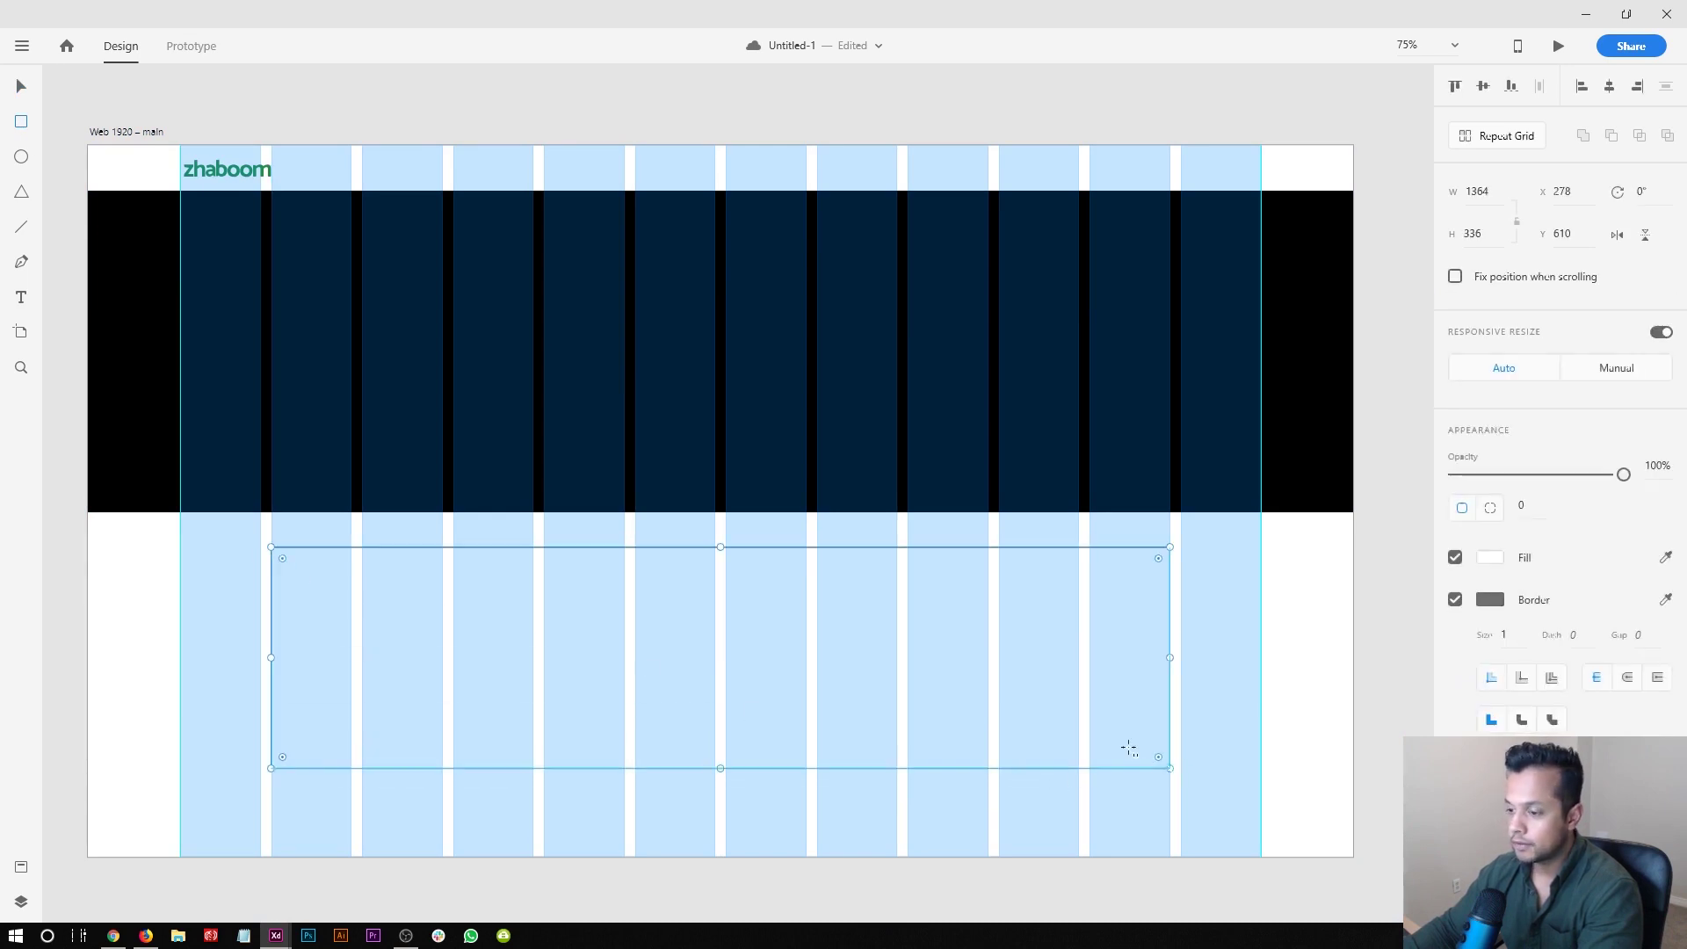
pyautogui.press('Delete')
pyautogui.scroll(3, 540, 603)
pyautogui.scroll(-1, 540, 603)
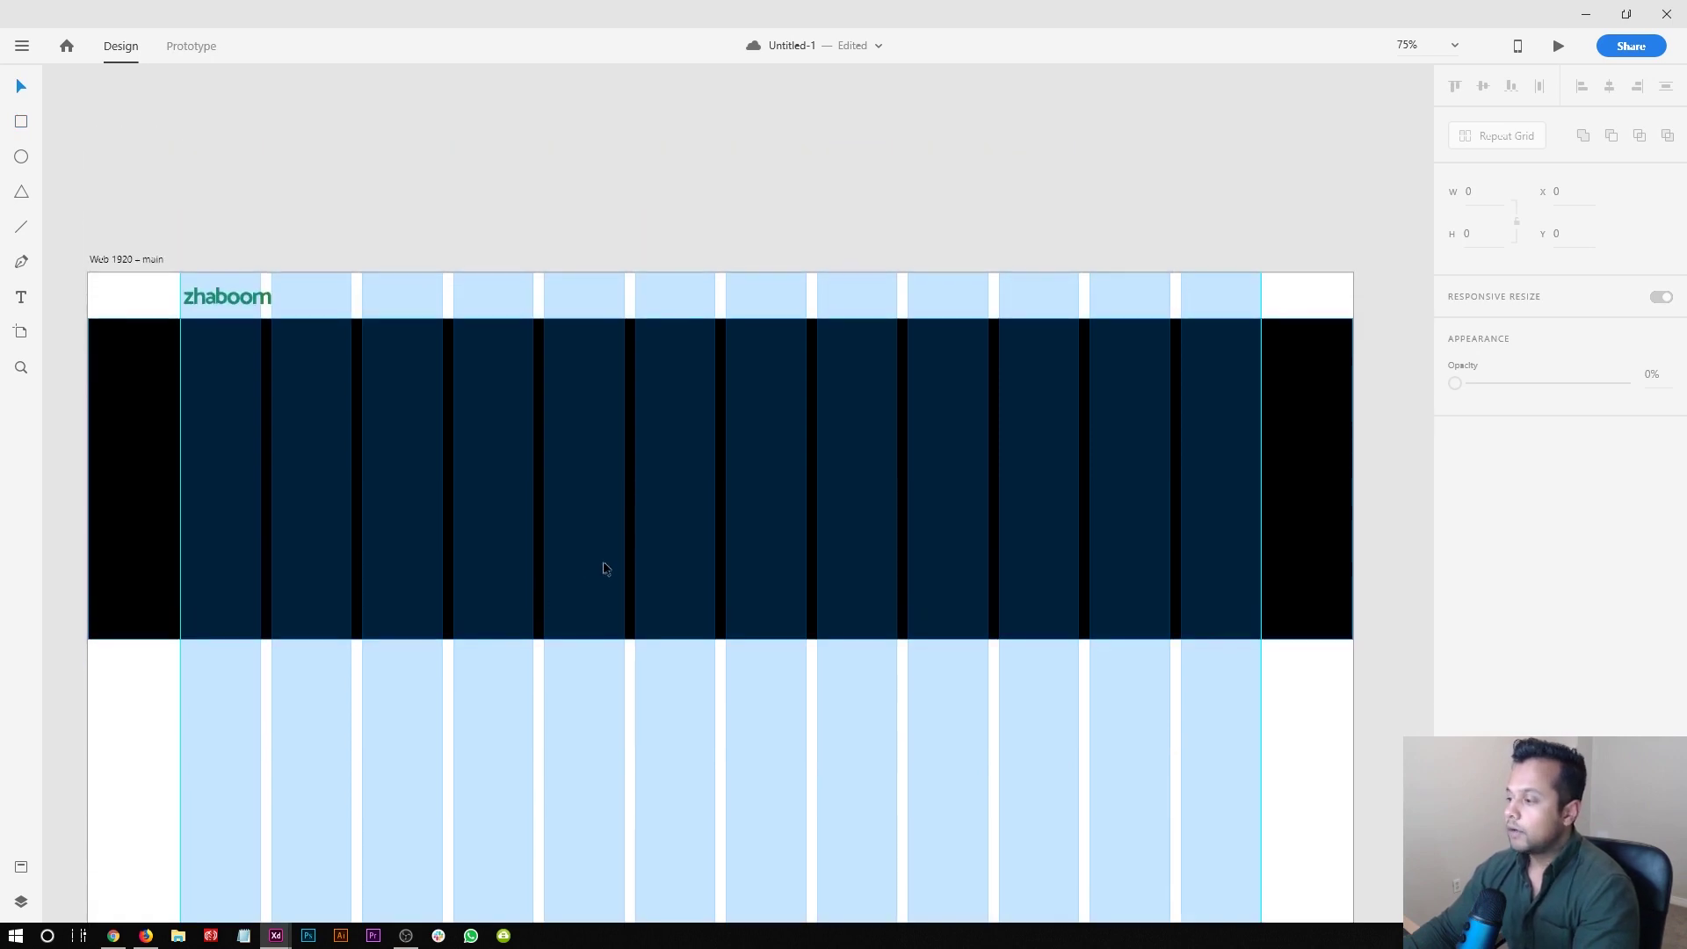
# - Set the black banner rectangle's height to 500 px
pyautogui.click(101, 389)
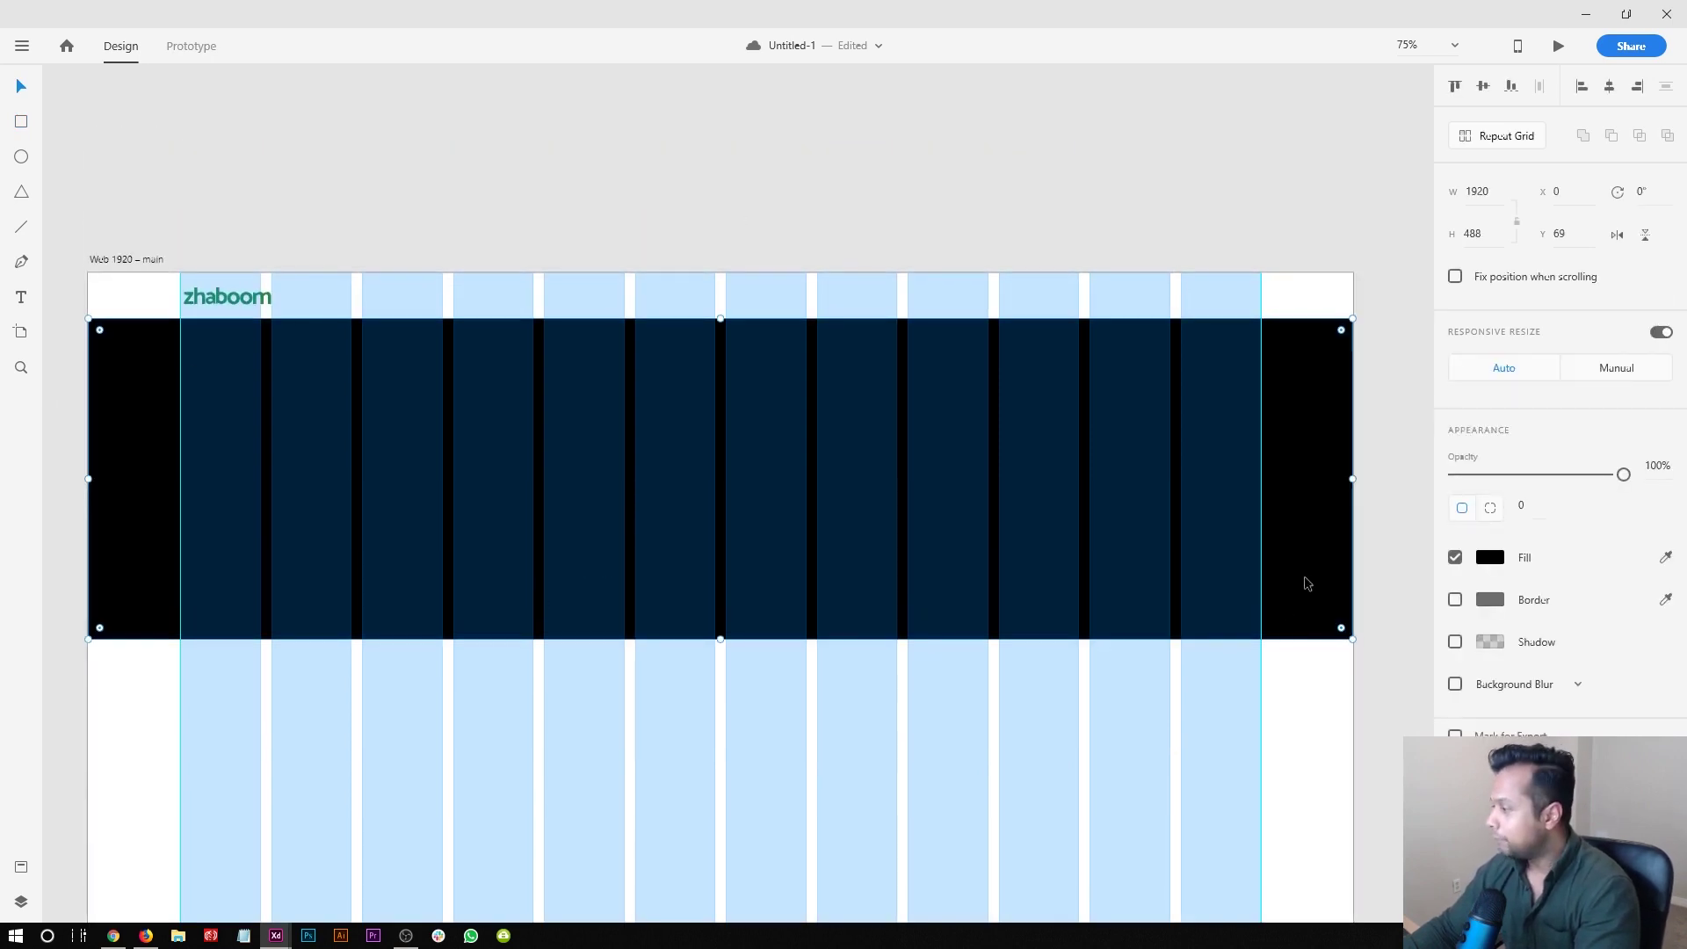
pyautogui.click(1480, 234)
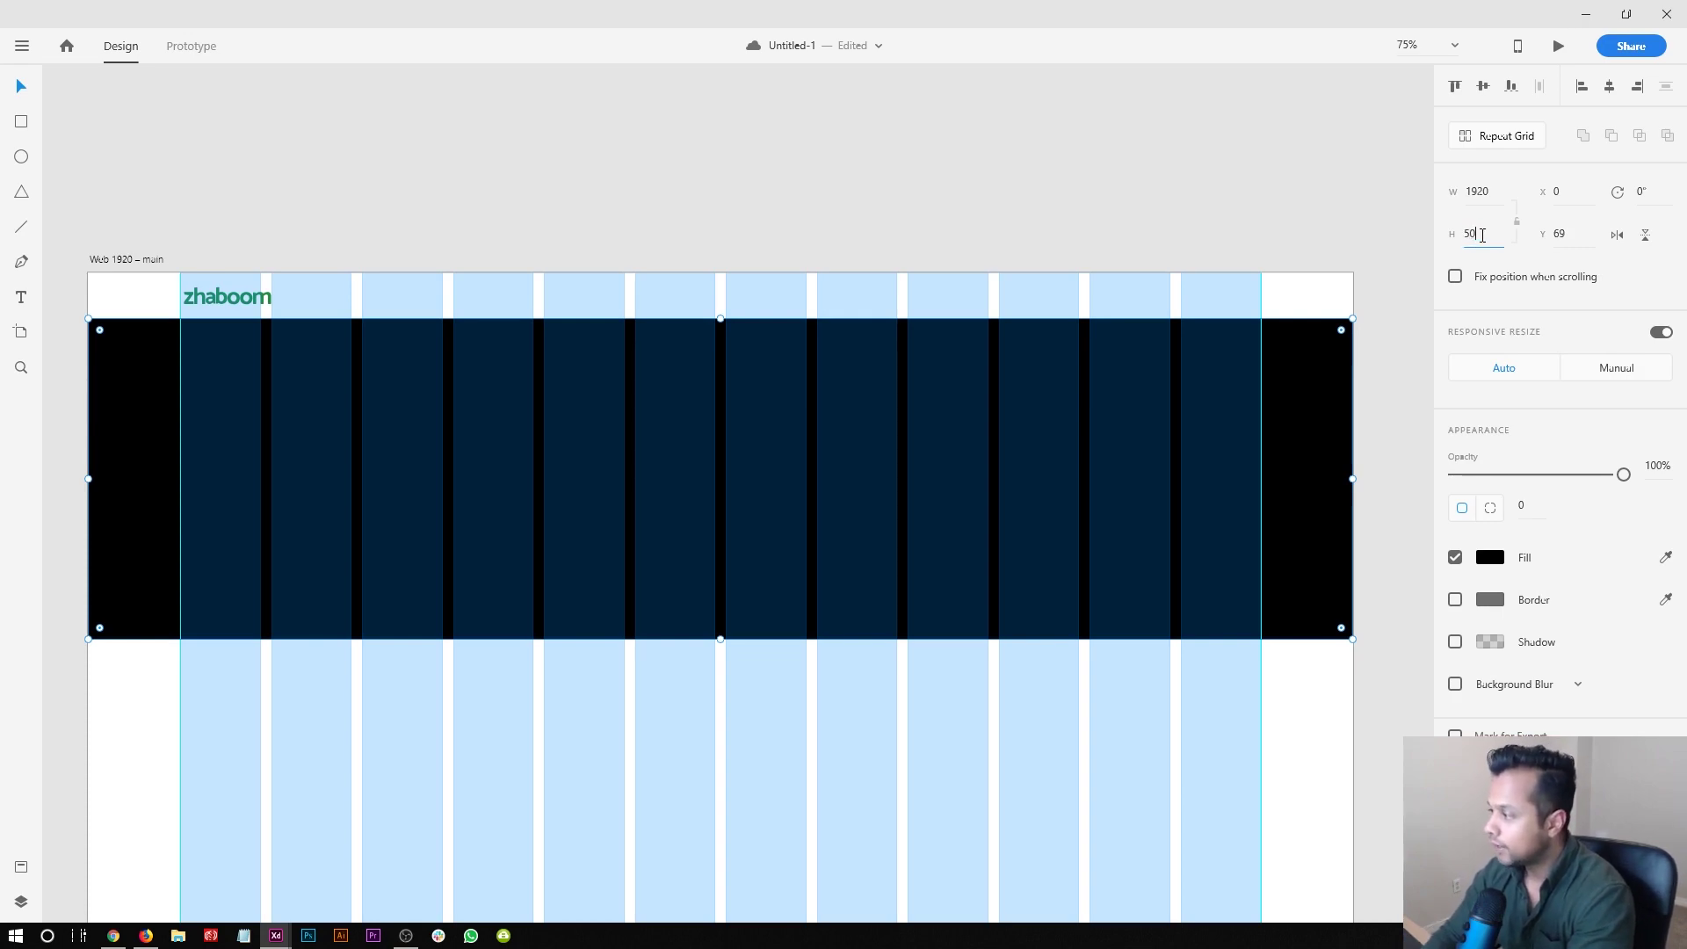
pyautogui.write('500')
pyautogui.press('Return')
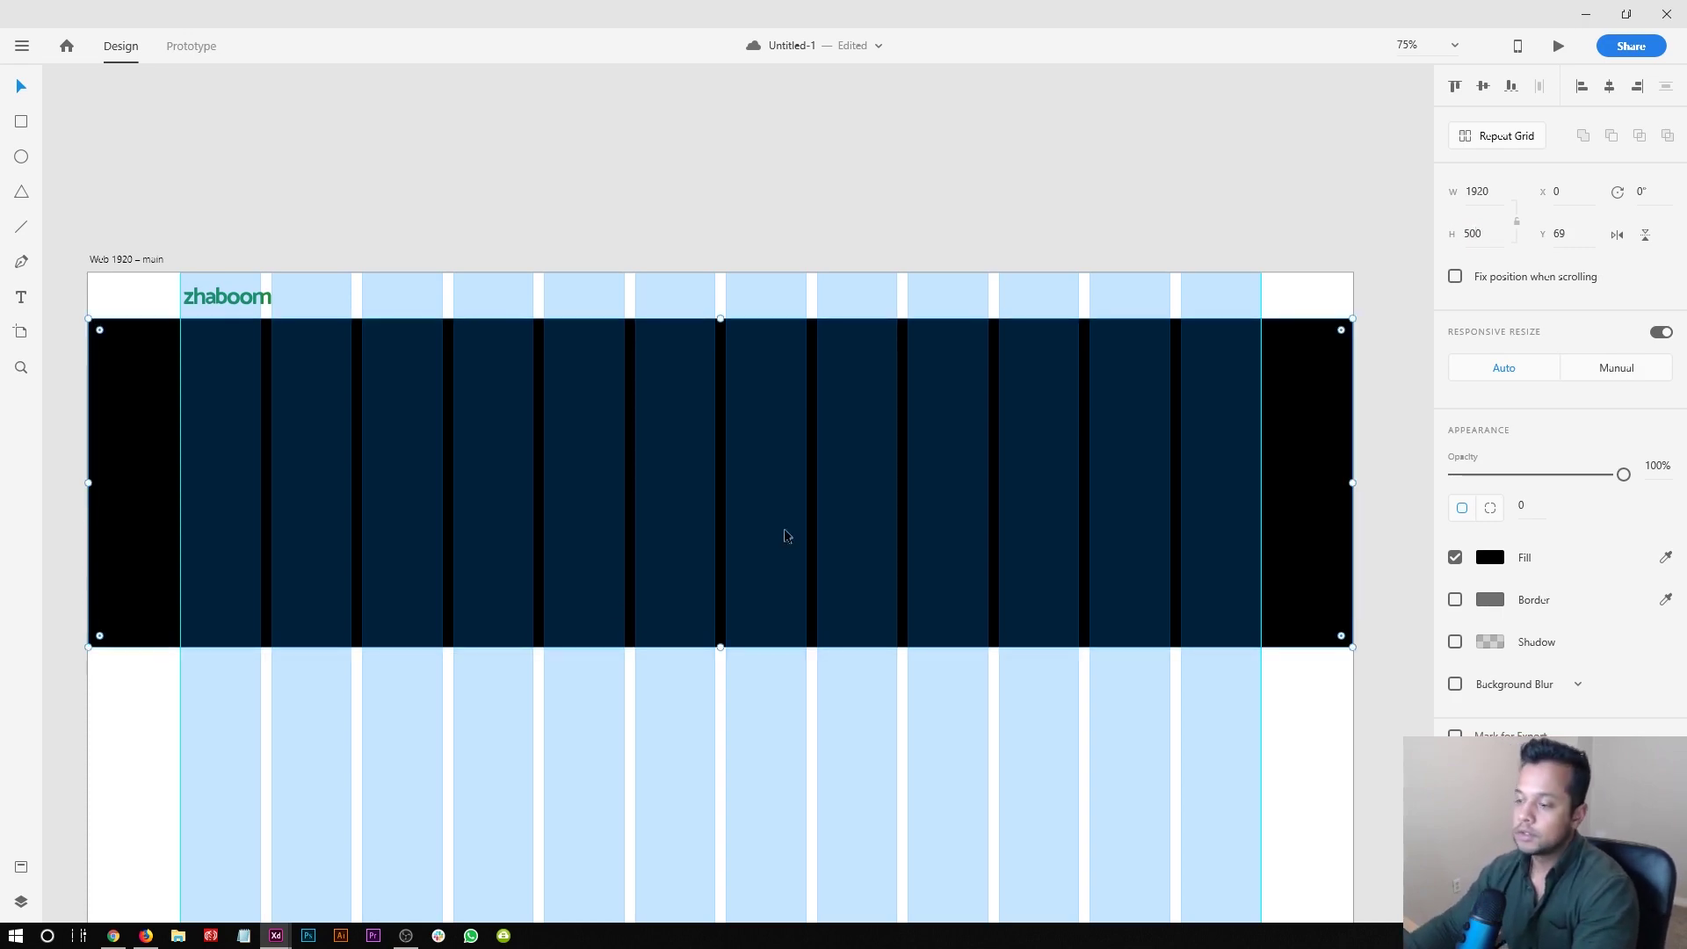
# - Switch to Firefox and inspect the height of the hero section on Yelp's Toronto home page
pyautogui.click(146, 935)
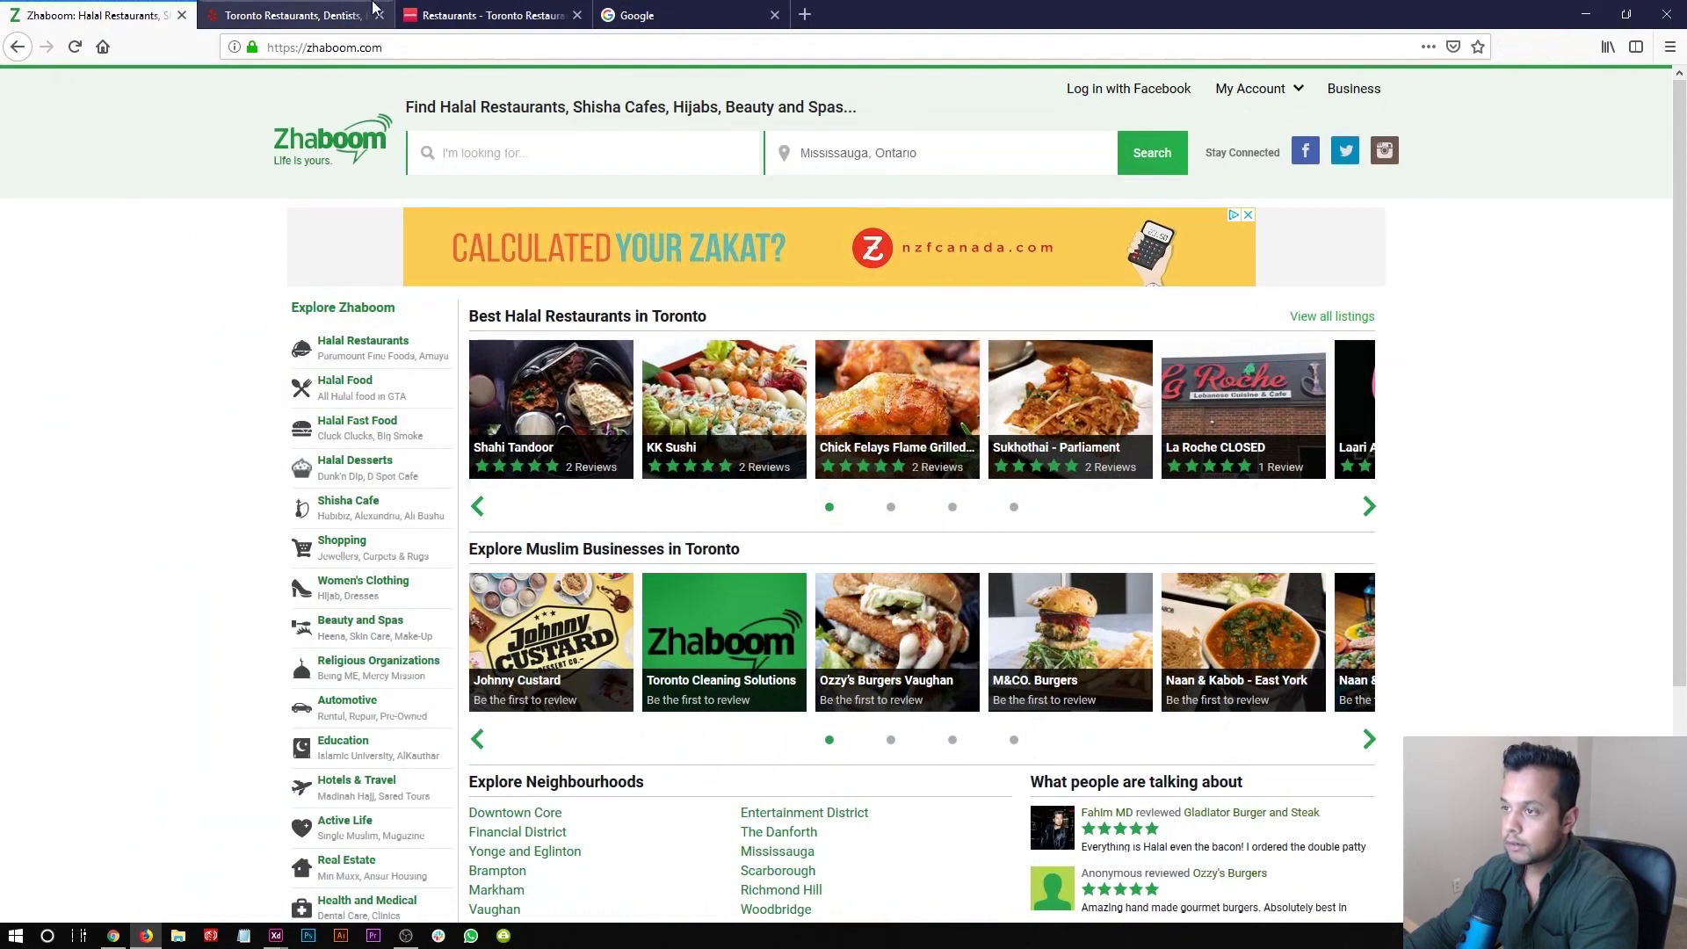
pyautogui.click(290, 15)
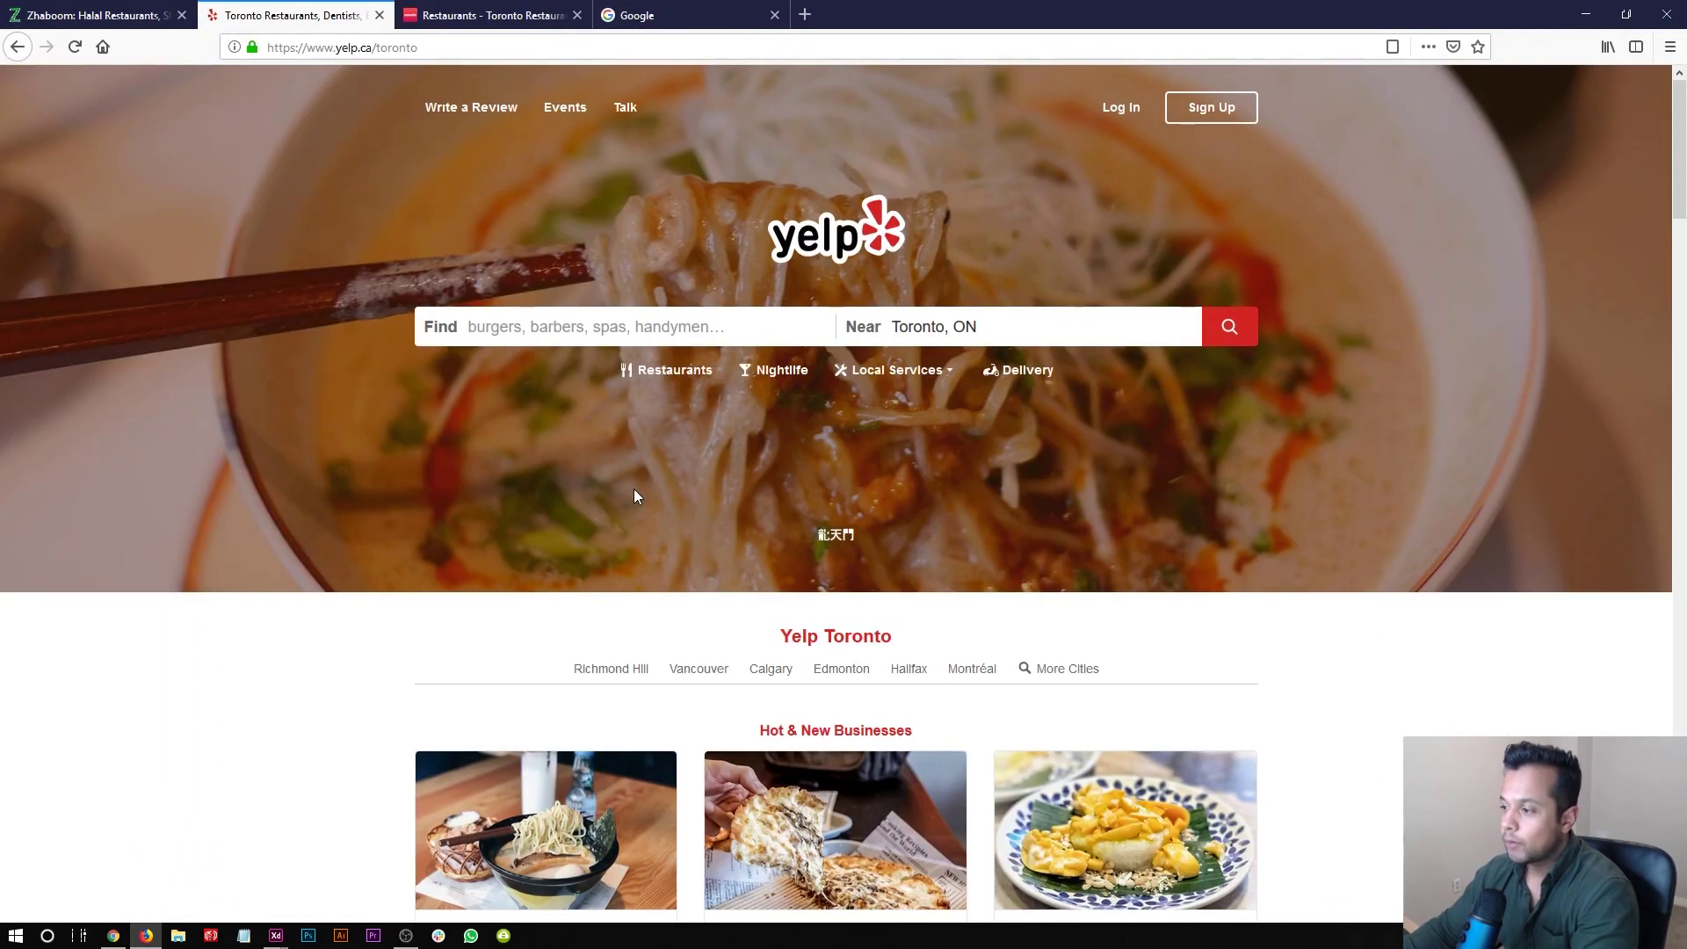
pyautogui.rightClick(270, 192)
pyautogui.click(376, 384)
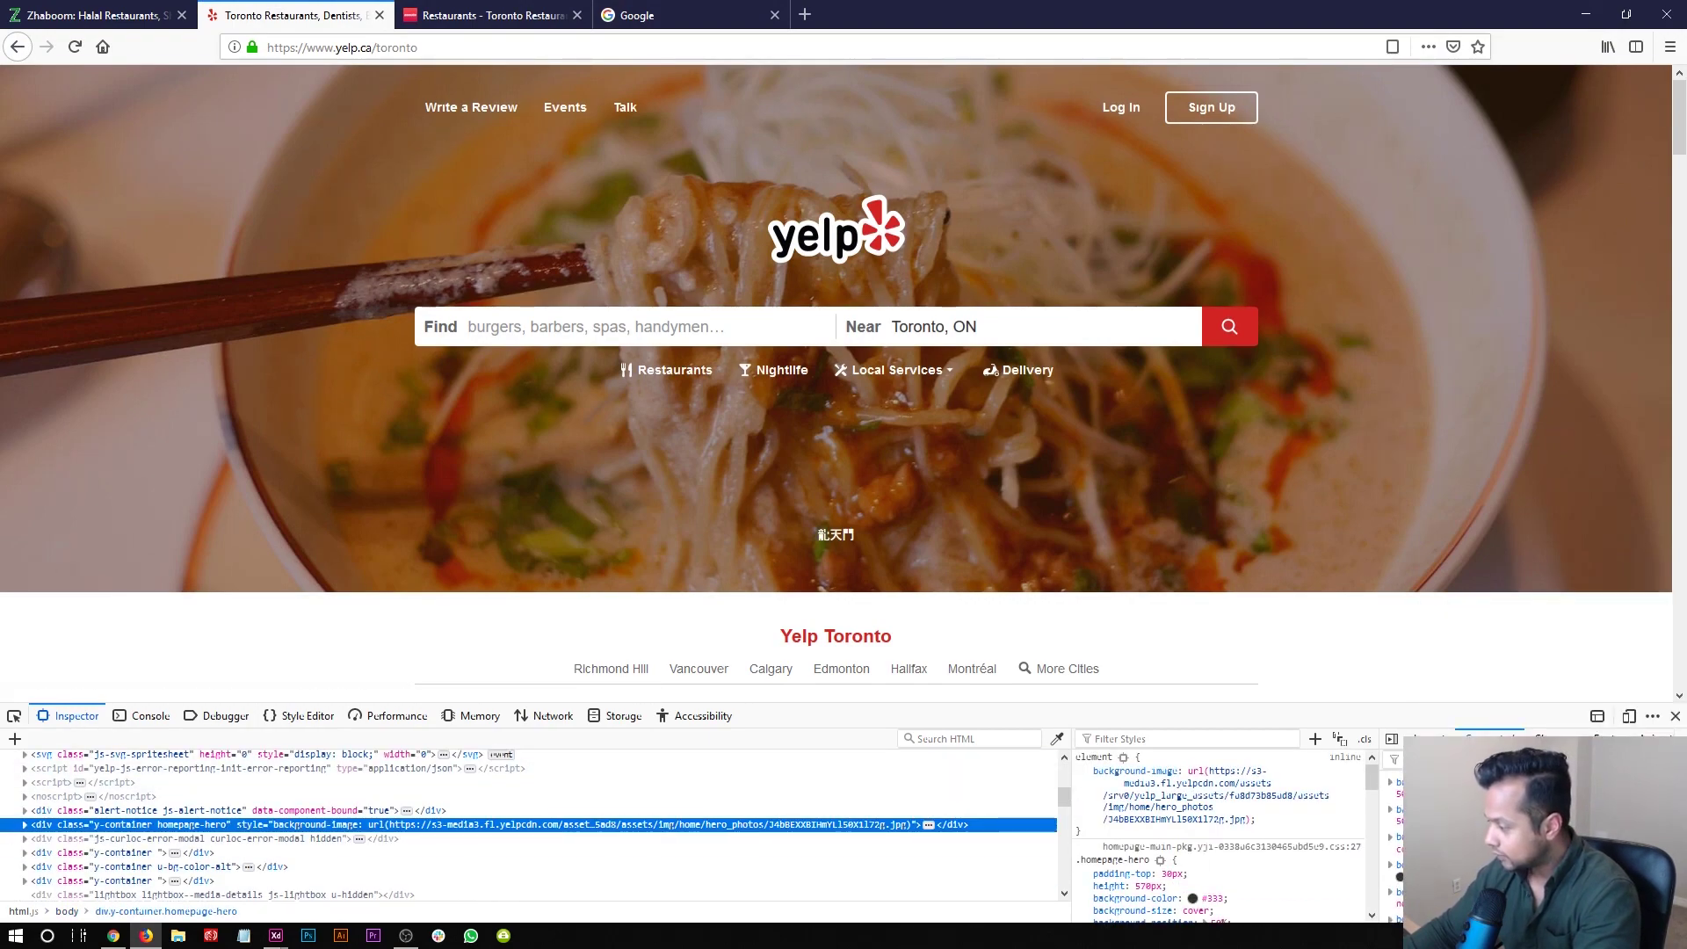
pyautogui.scroll(-2, 1255, 861)
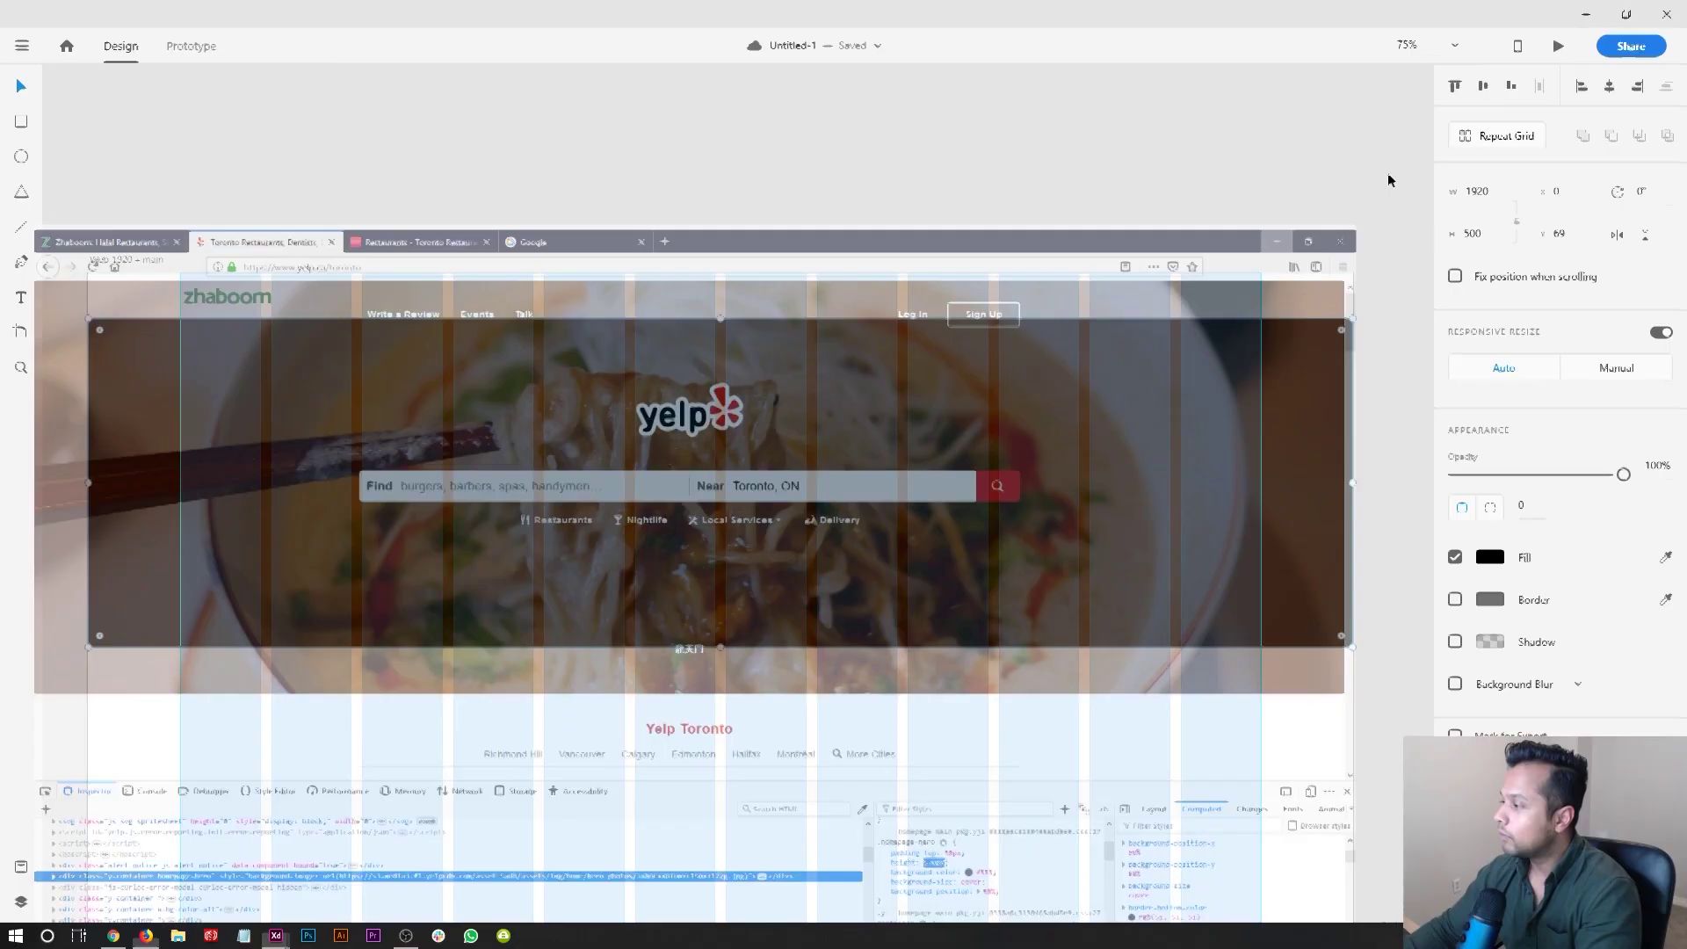
# - Return to Adobe XD and set the banner rectangle's height to 570 px
pyautogui.click(1586, 14)
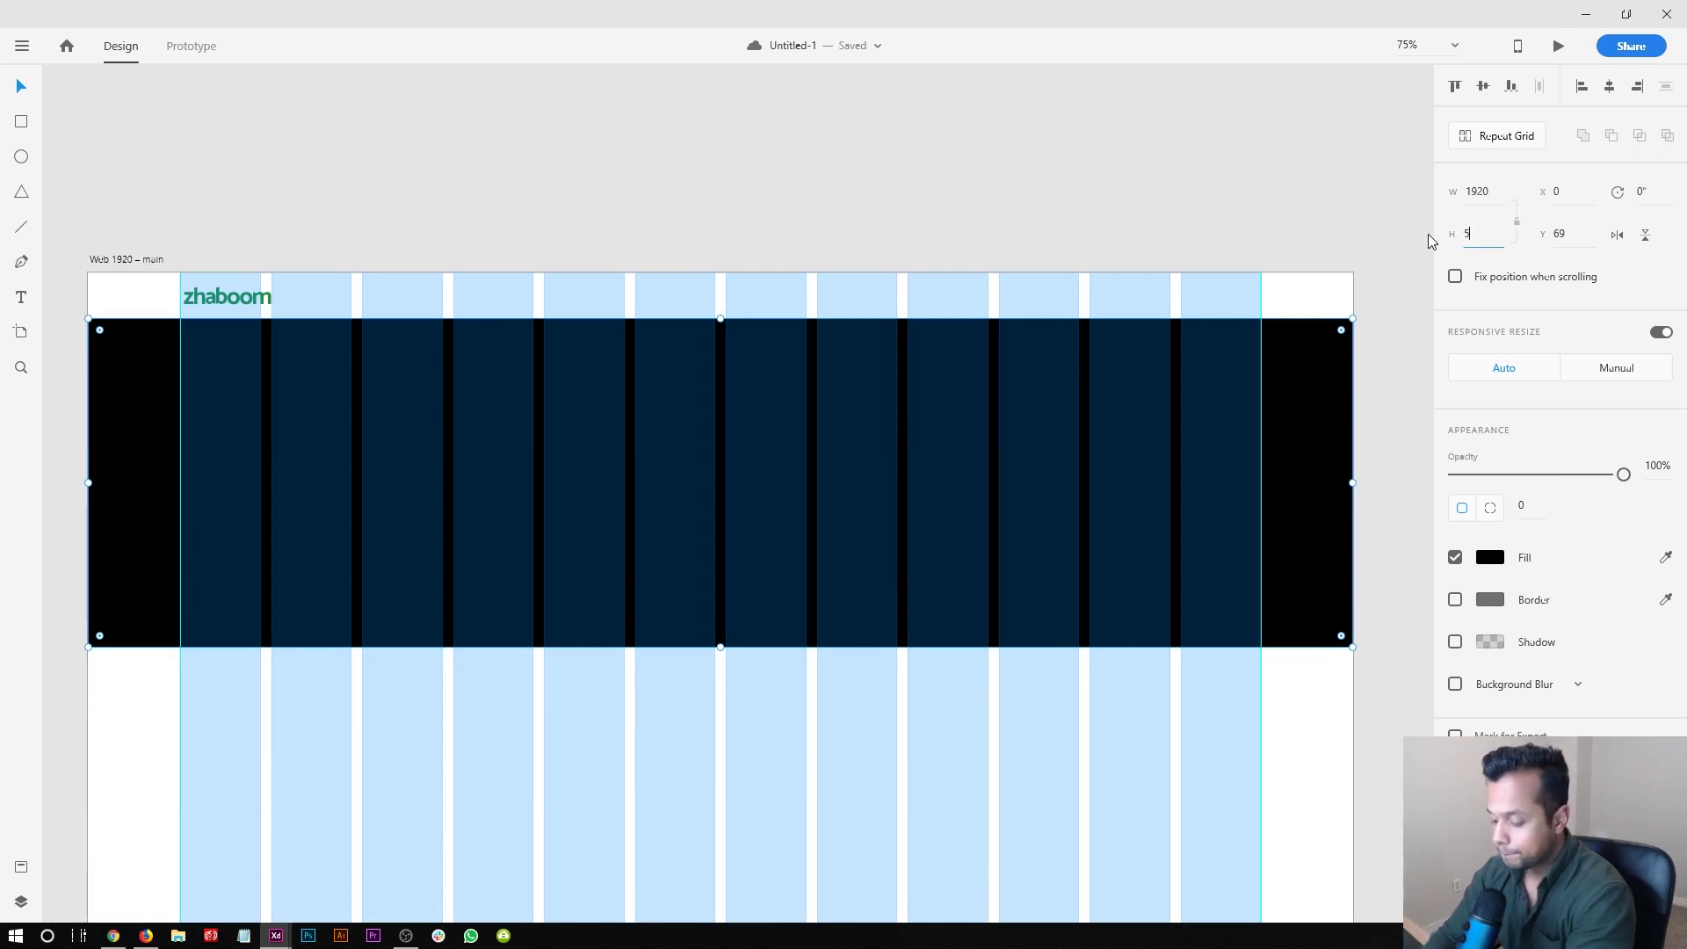
pyautogui.write('70')
pyautogui.press('Return')
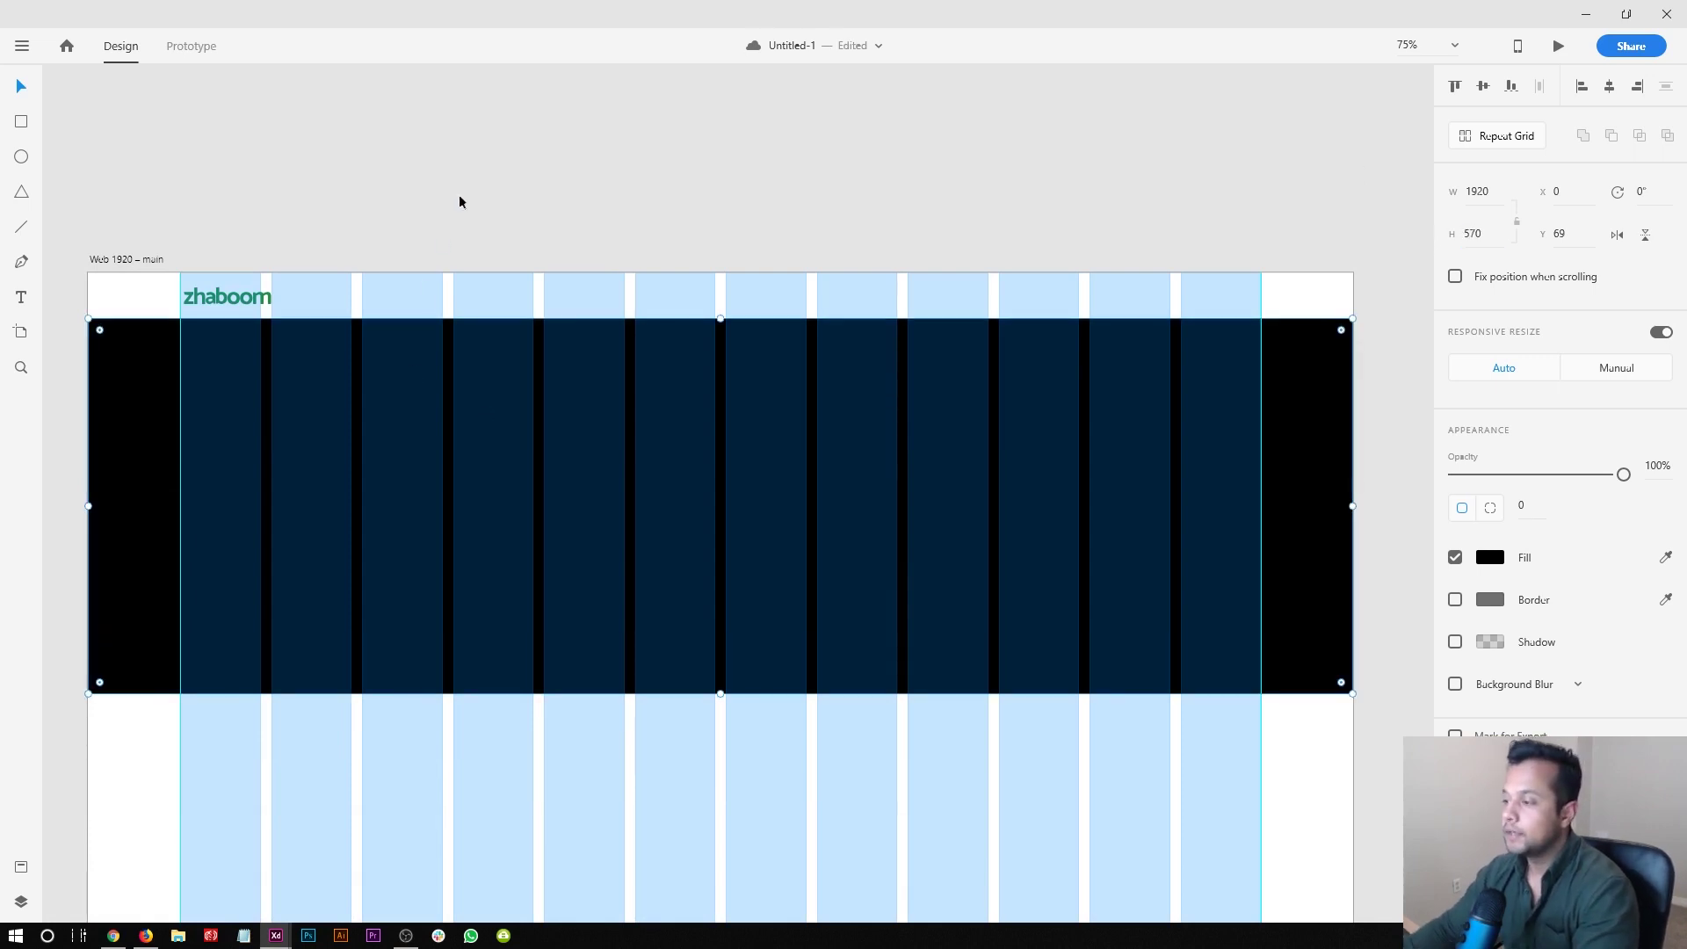
# - Compare the banner with the hero sections of Yelp and Zomato in Firefox
pyautogui.click(440, 242)
pyautogui.scroll(-5, 463, 245)
pyautogui.click(146, 935)
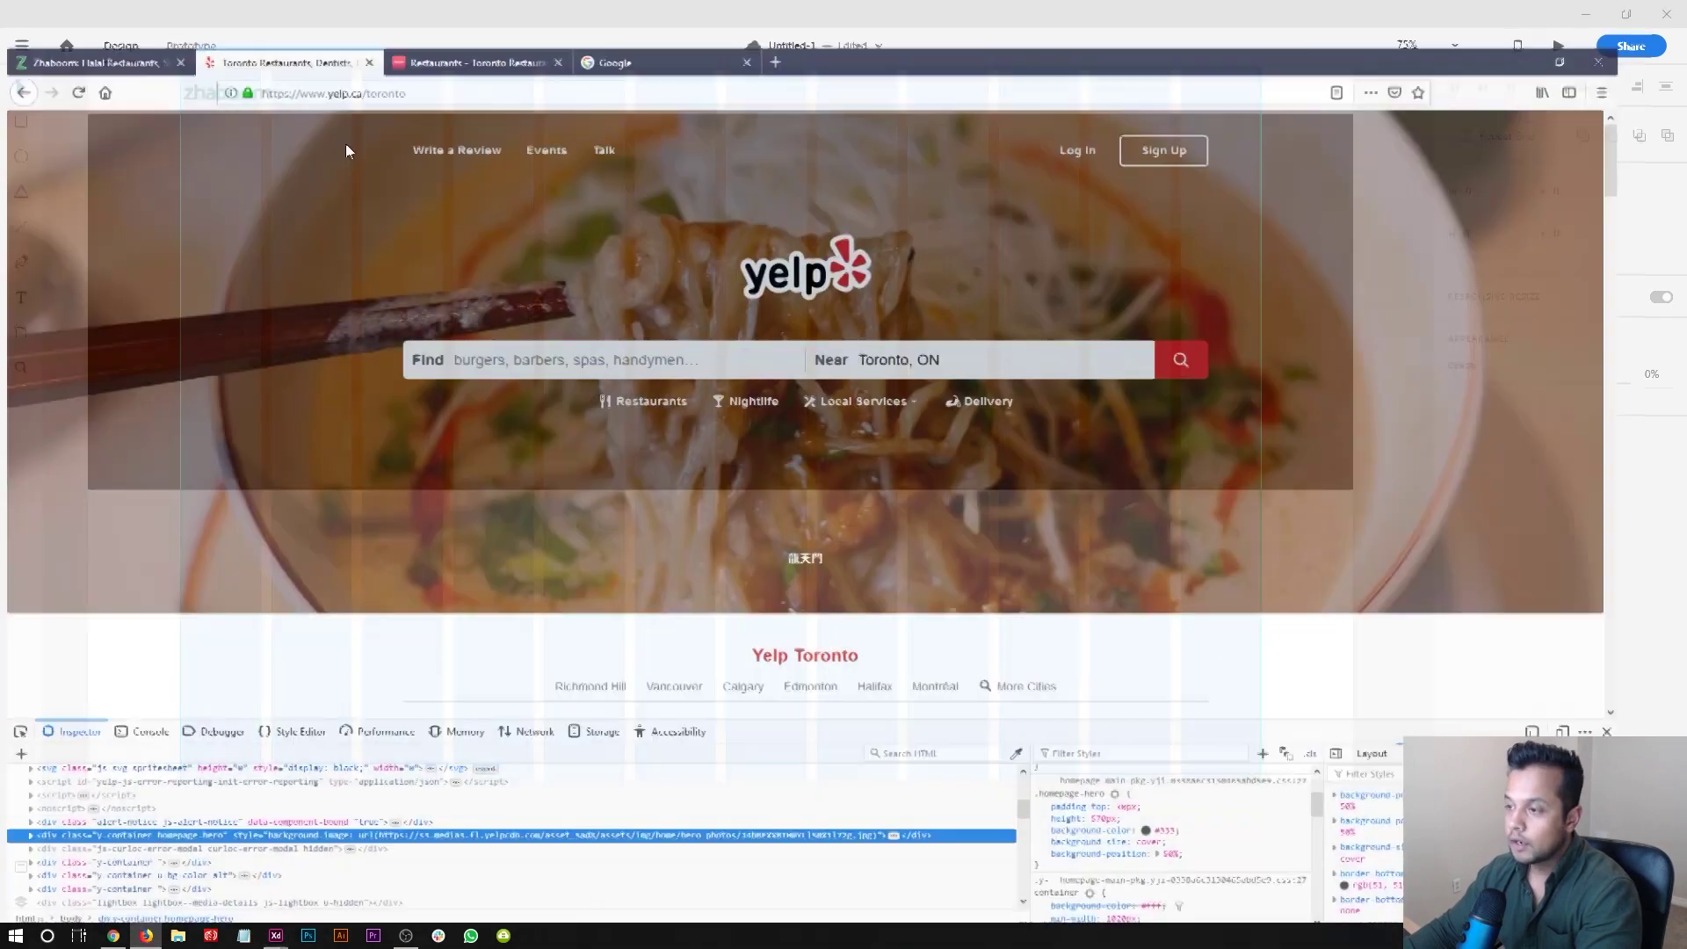
pyautogui.click(487, 15)
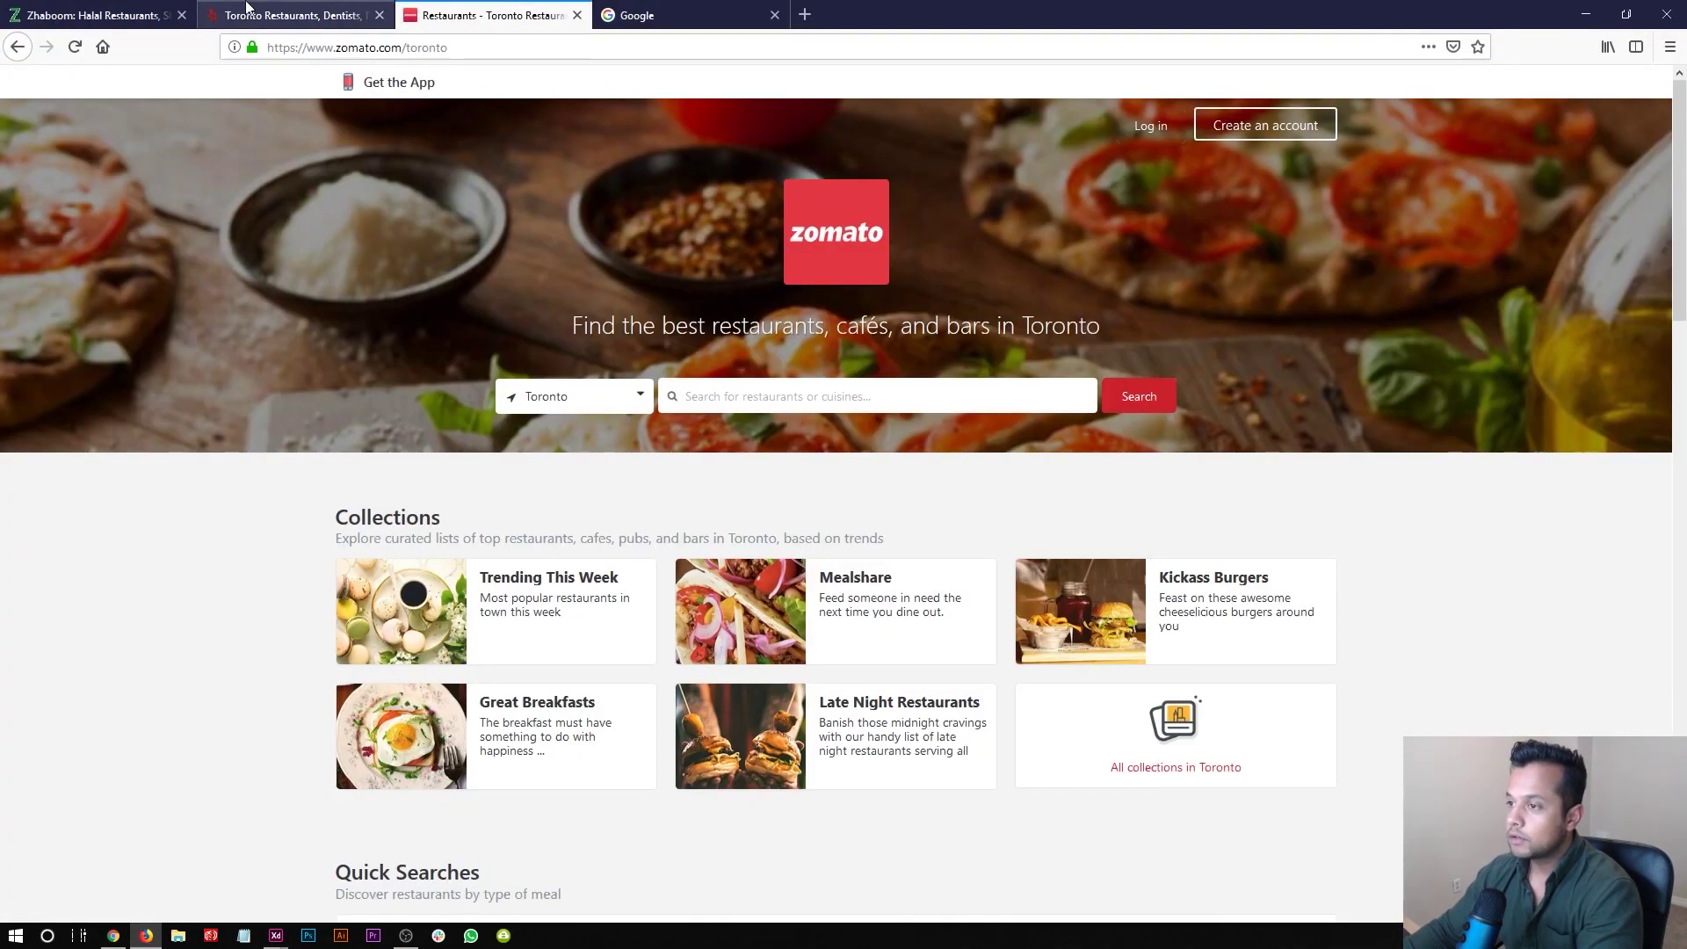
# - Back in Adobe XD, change the banner rectangle's height to 550 px
pyautogui.click(1586, 15)
pyautogui.click(1295, 342)
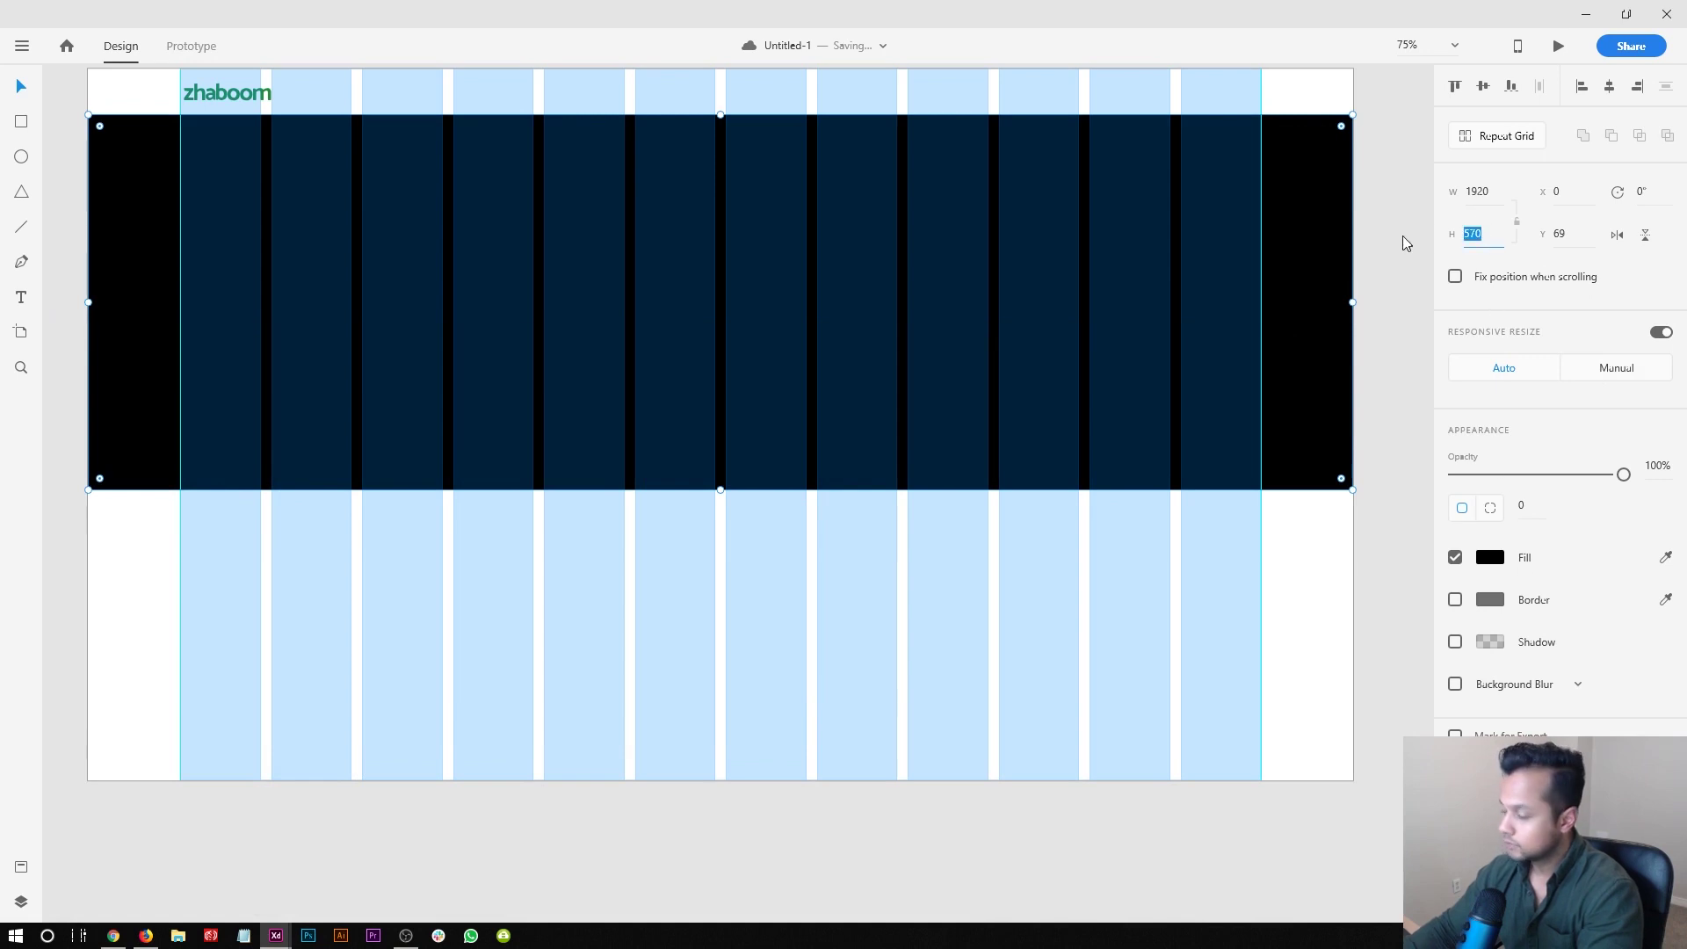
pyautogui.write('550')
pyautogui.press('Return')
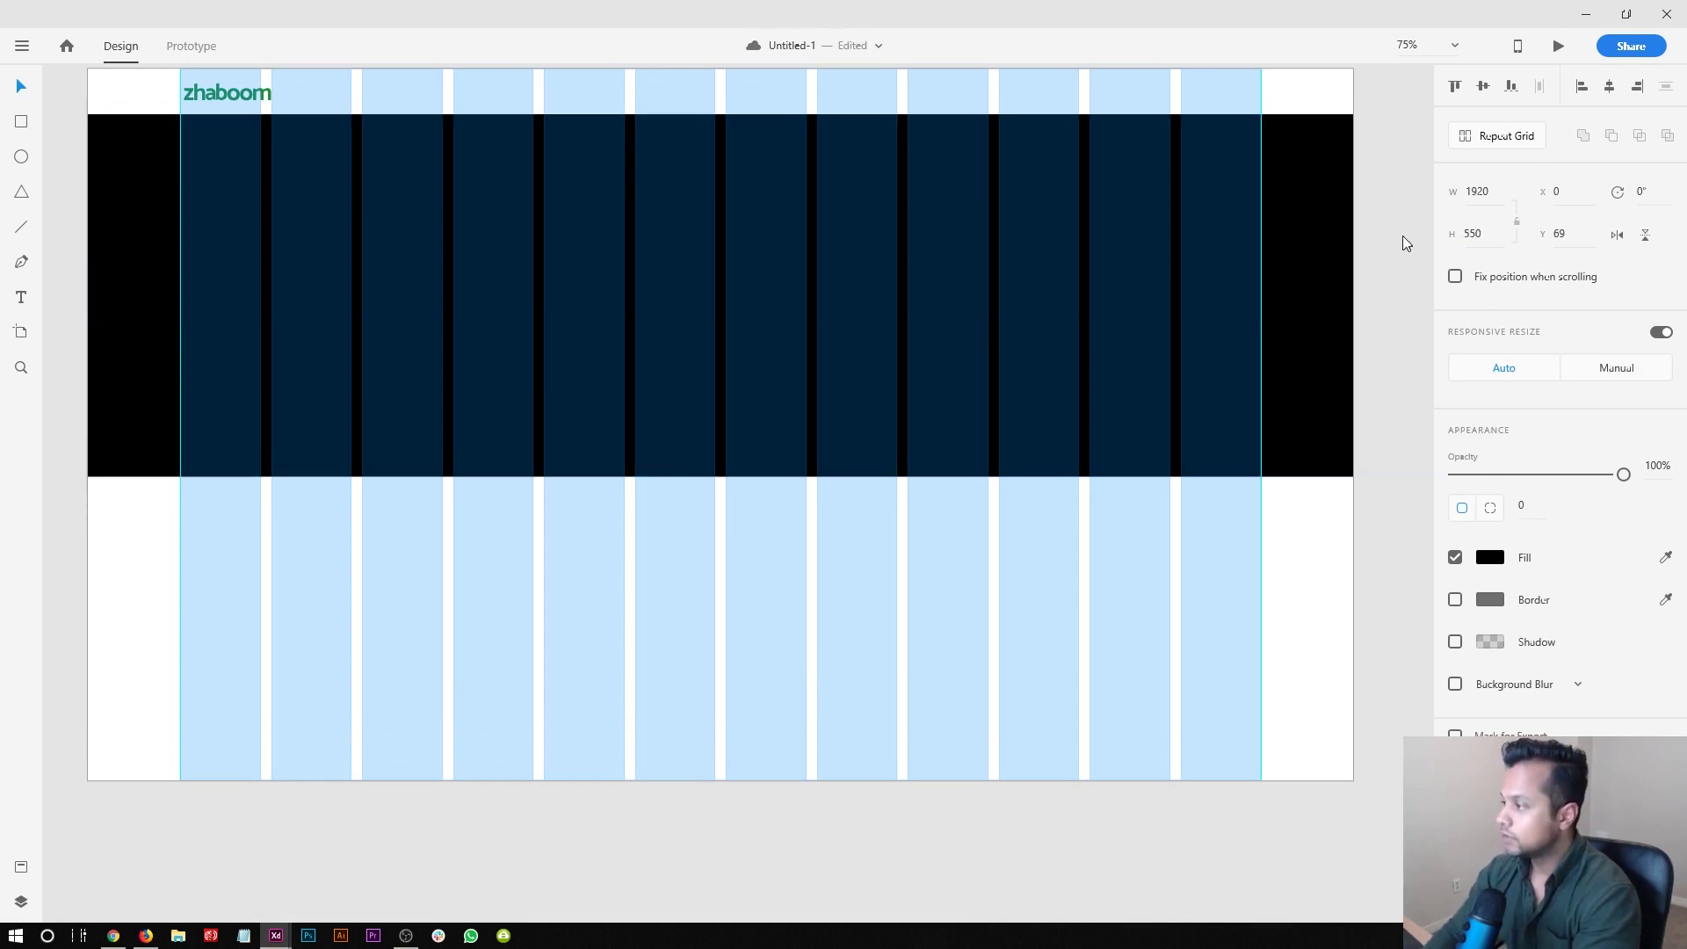
# - Duplicate the black banner rectangle onto the empty canvas above the artboard at X 0, Y -632
pyautogui.scroll(1, 1143, 352)
pyautogui.hotkey('ctrl', '=')
pyautogui.moveTo(631, 429); pyautogui.dragTo(716, 515)
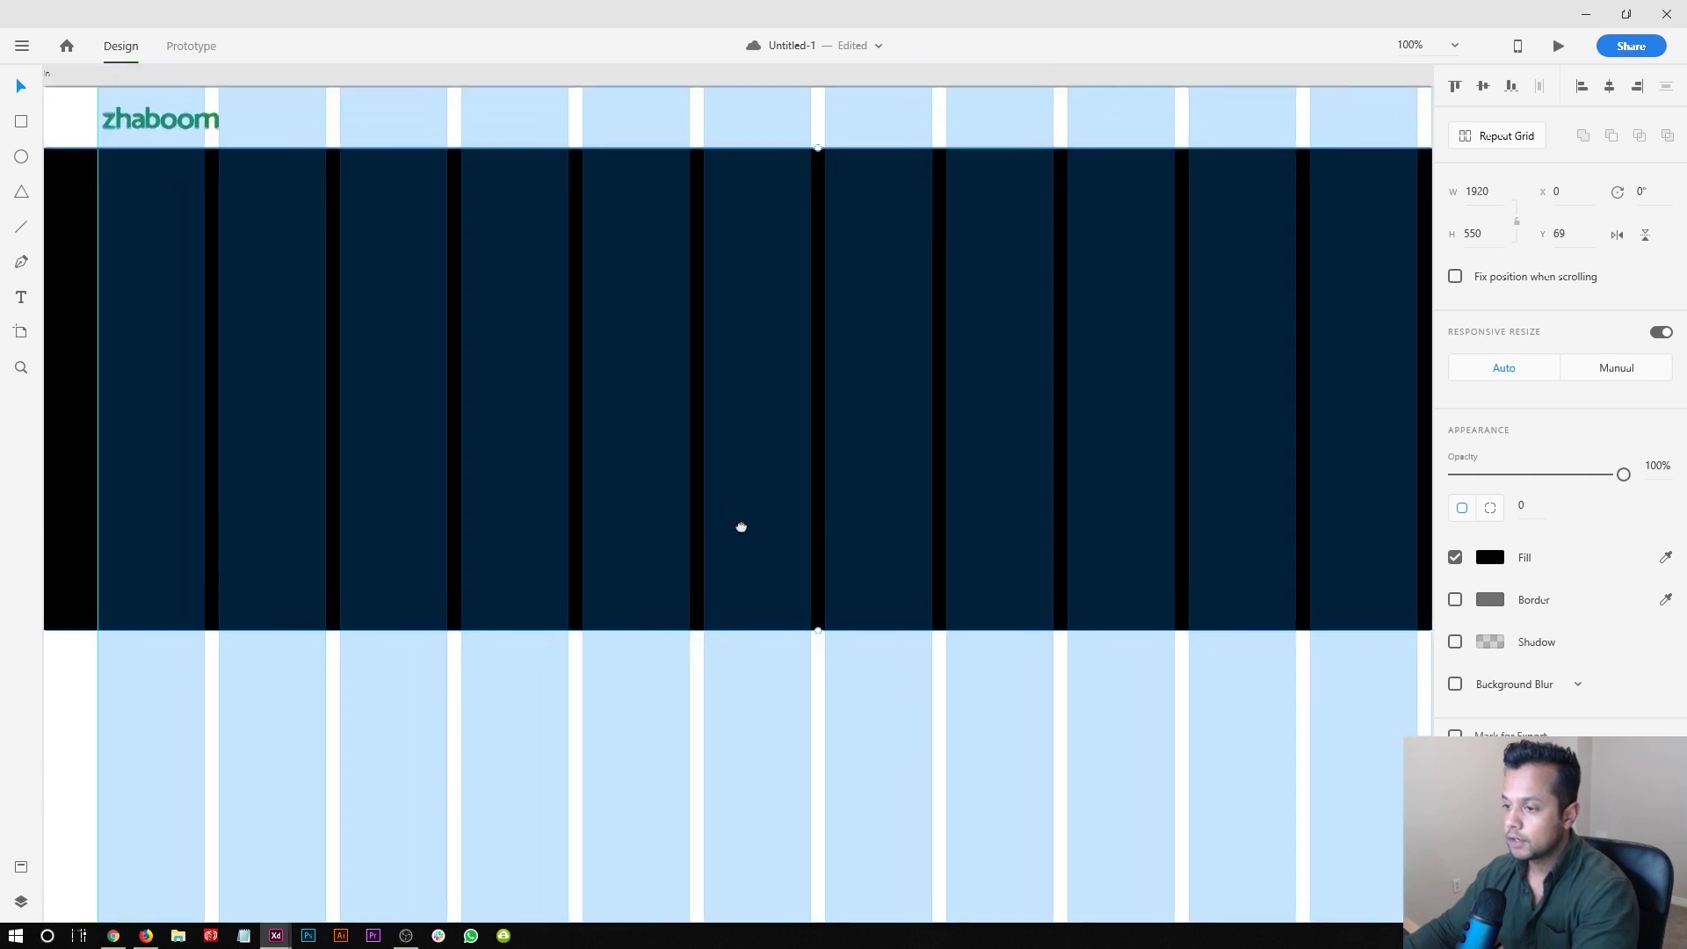
pyautogui.hotkey('ctrl', '-')
pyautogui.moveTo(693, 504); pyautogui.dragTo(601, 484)
pyautogui.scroll(3, 1098, 490)
pyautogui.moveTo(1332, 518); pyautogui.dragTo(1330, 72)
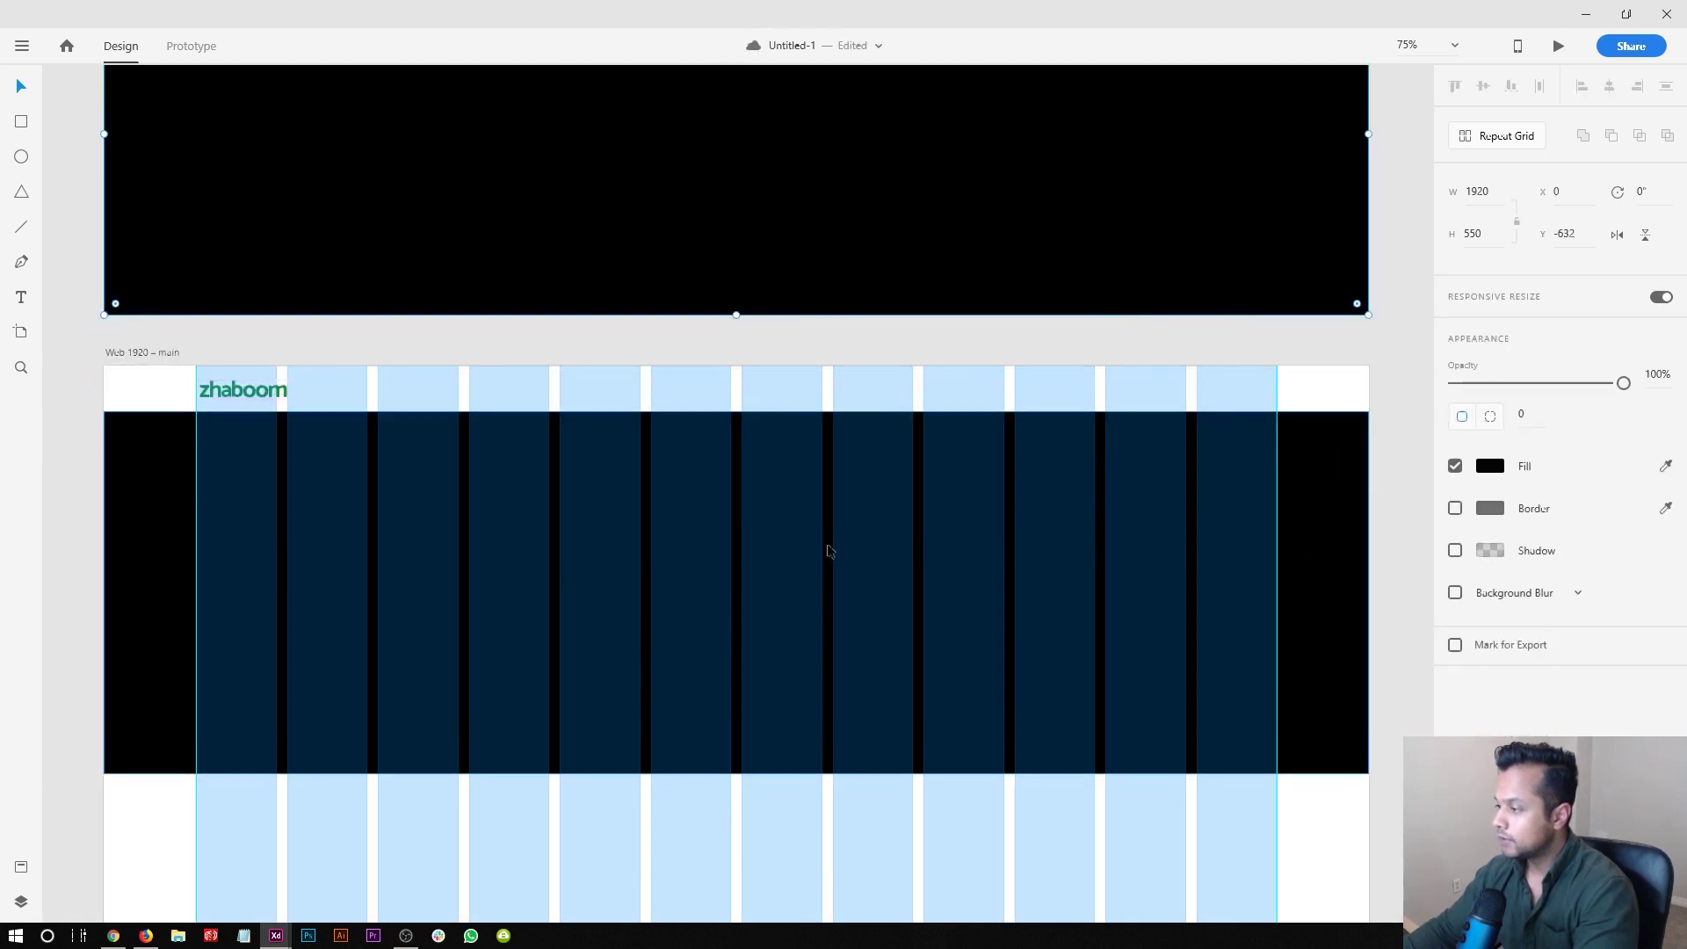
pyautogui.click(807, 336)
pyautogui.scroll(-3, 802, 366)
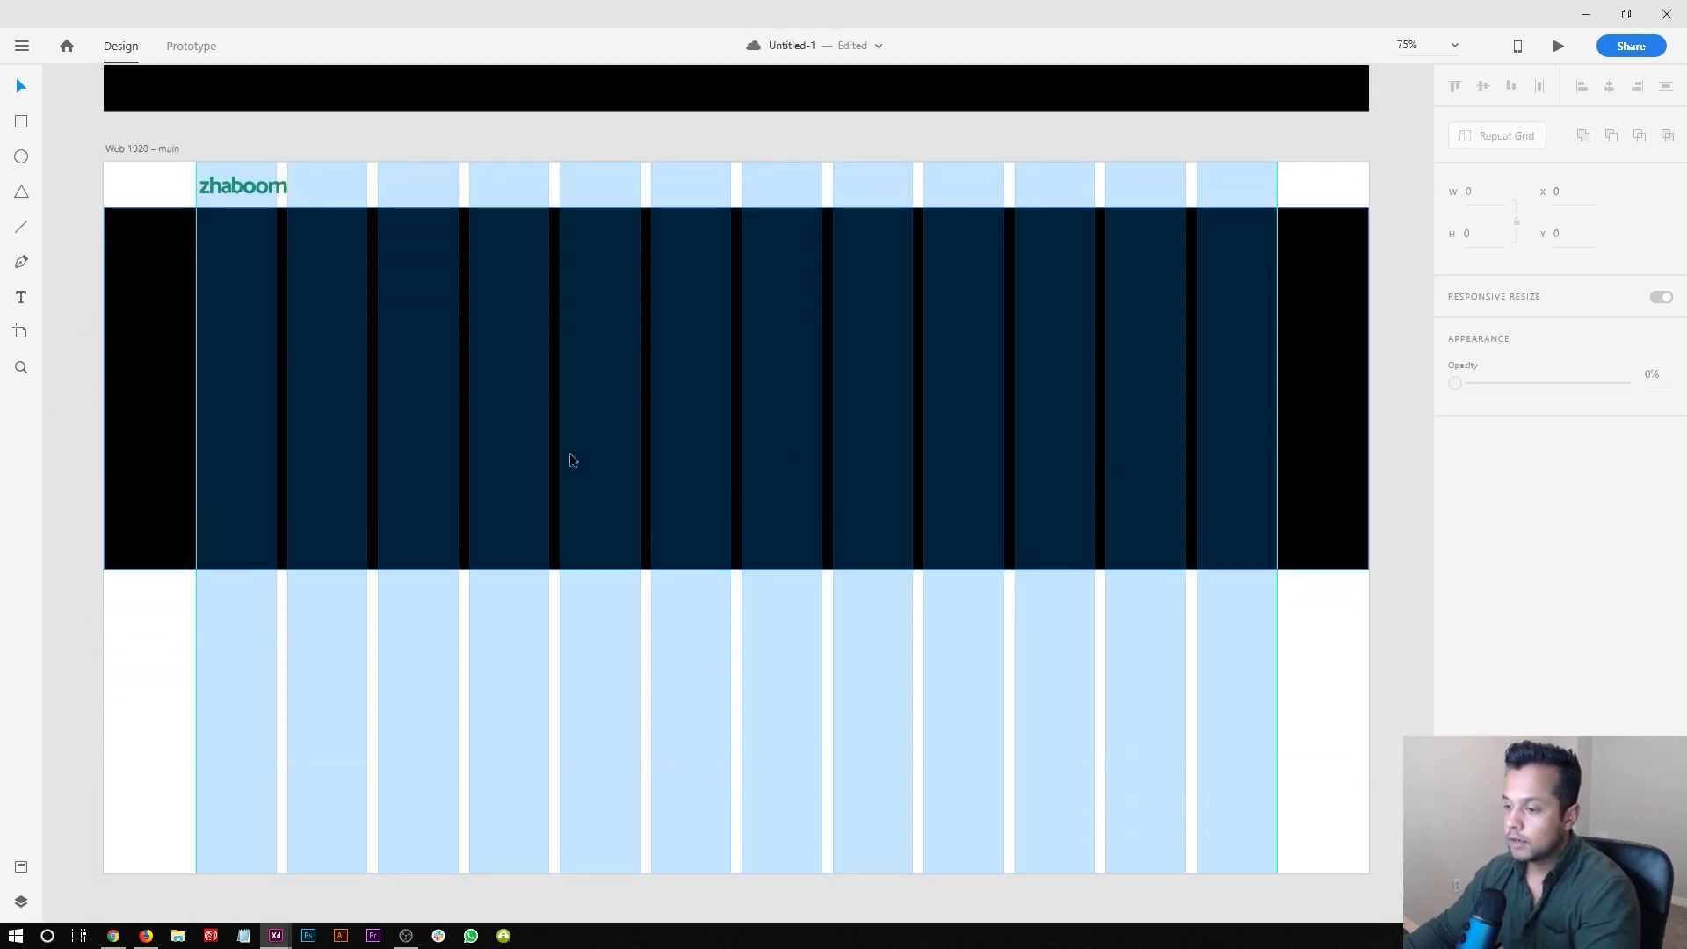
# - Search Google for unsplash in Firefox and open the Unsplash website
pyautogui.click(182, 384)
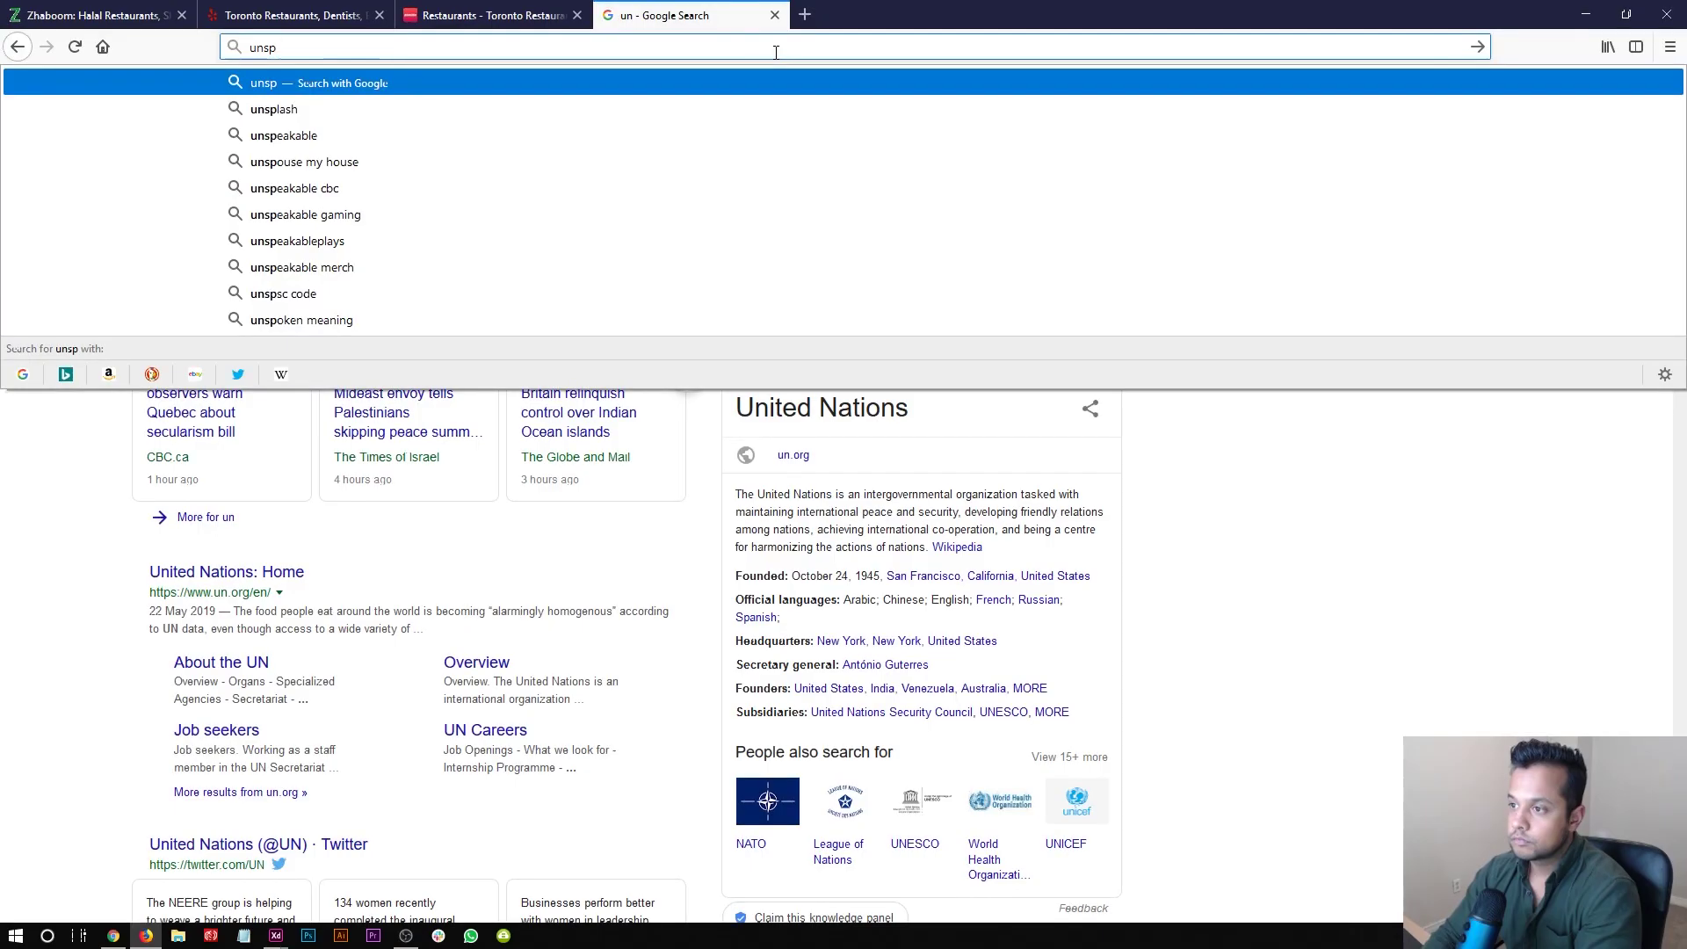
pyautogui.write('lash')
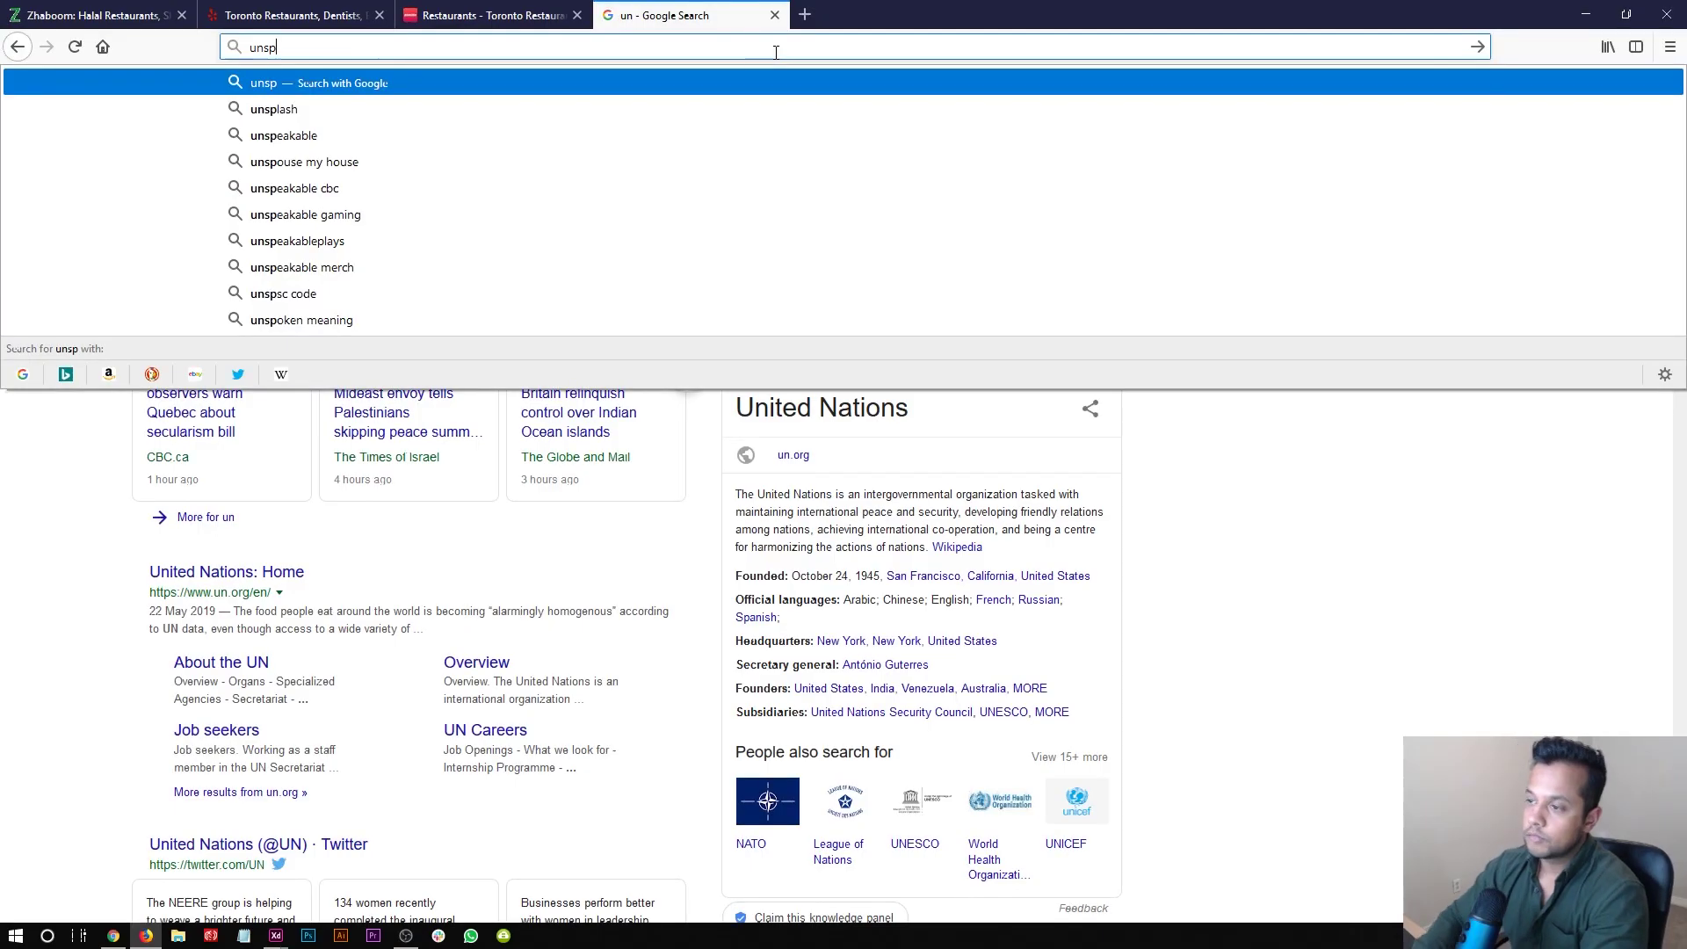
pyautogui.press('Return')
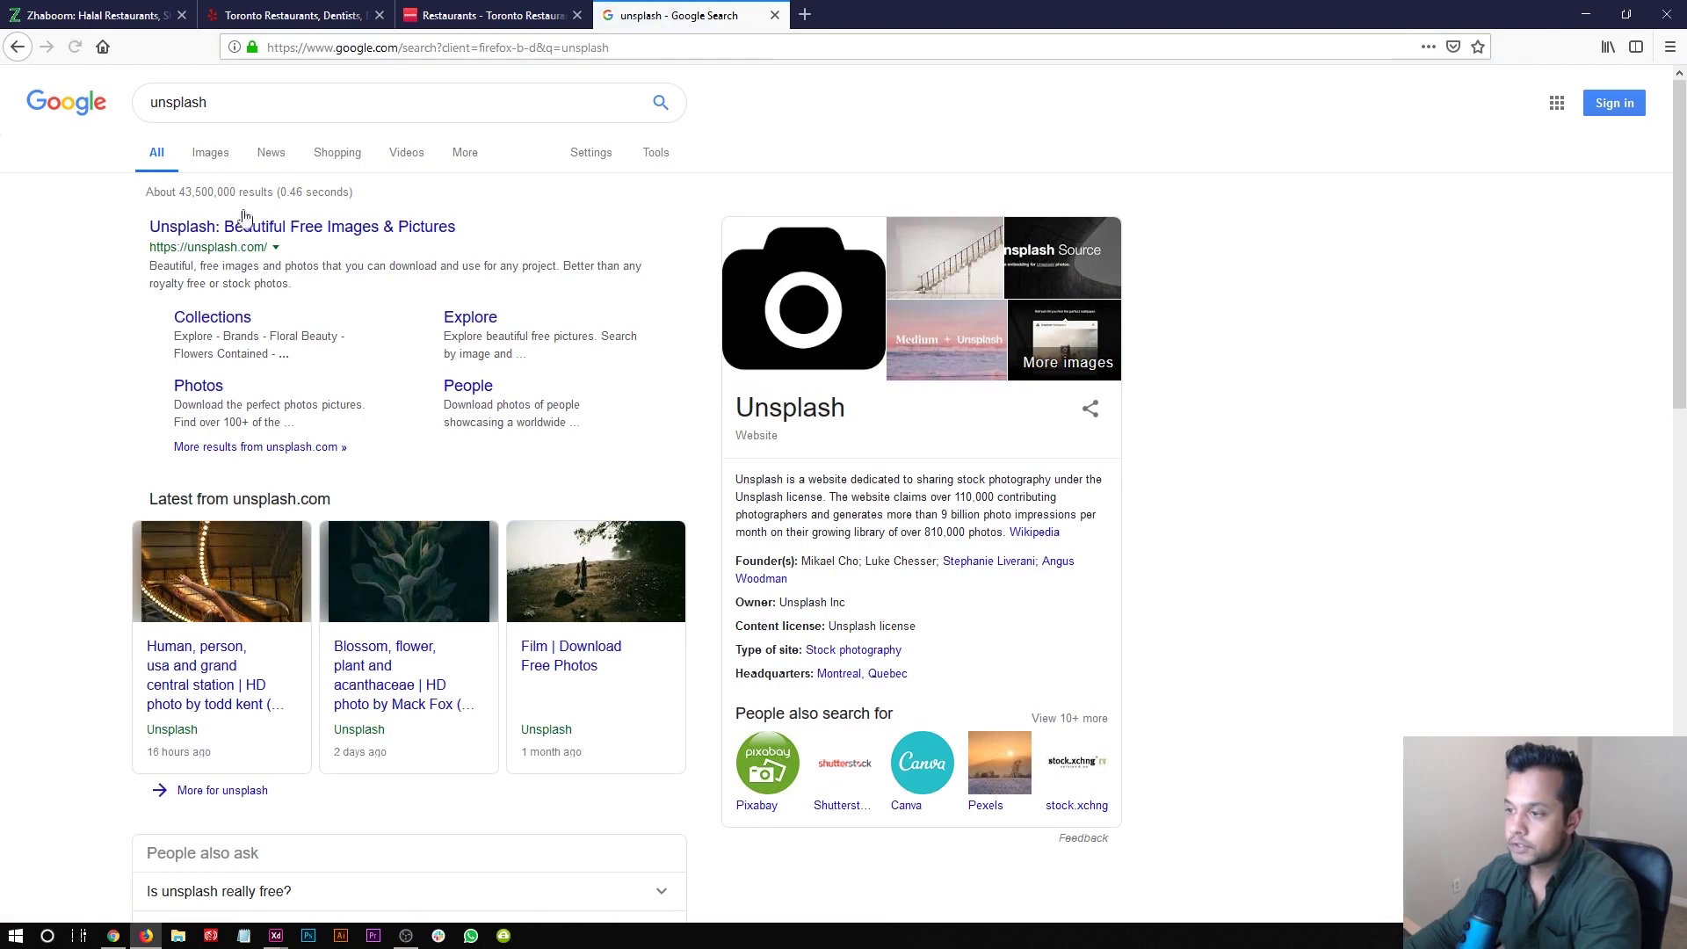
pyautogui.click(255, 232)
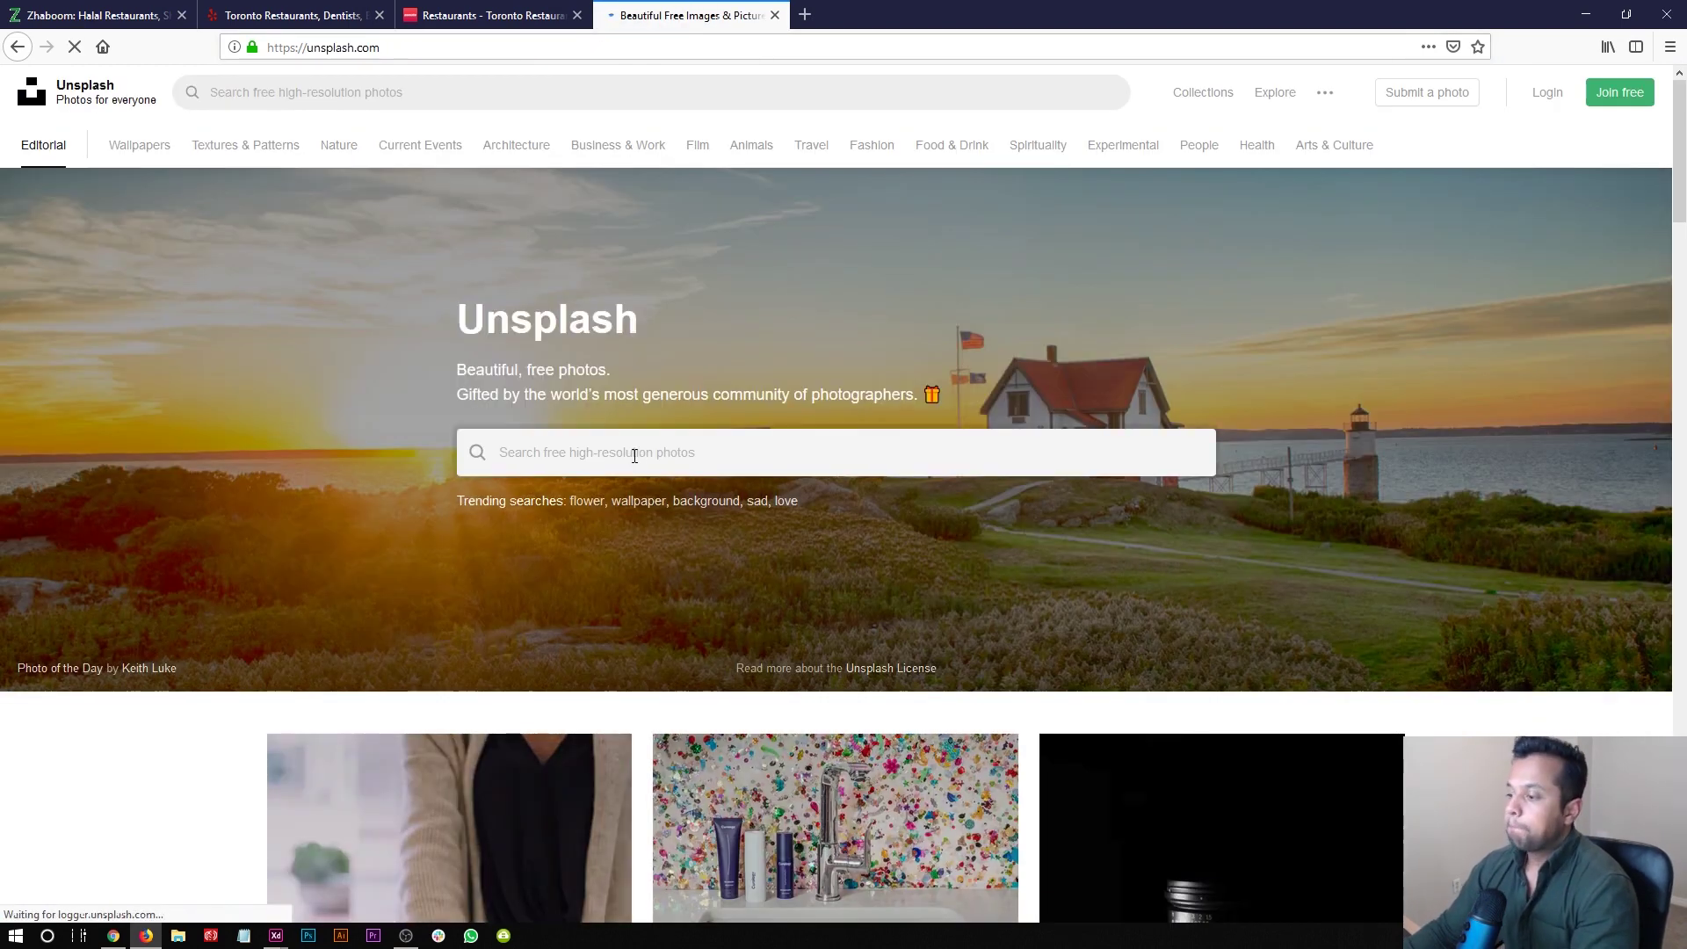
# - Search Unsplash for fast food photos
pyautogui.click(634, 456)
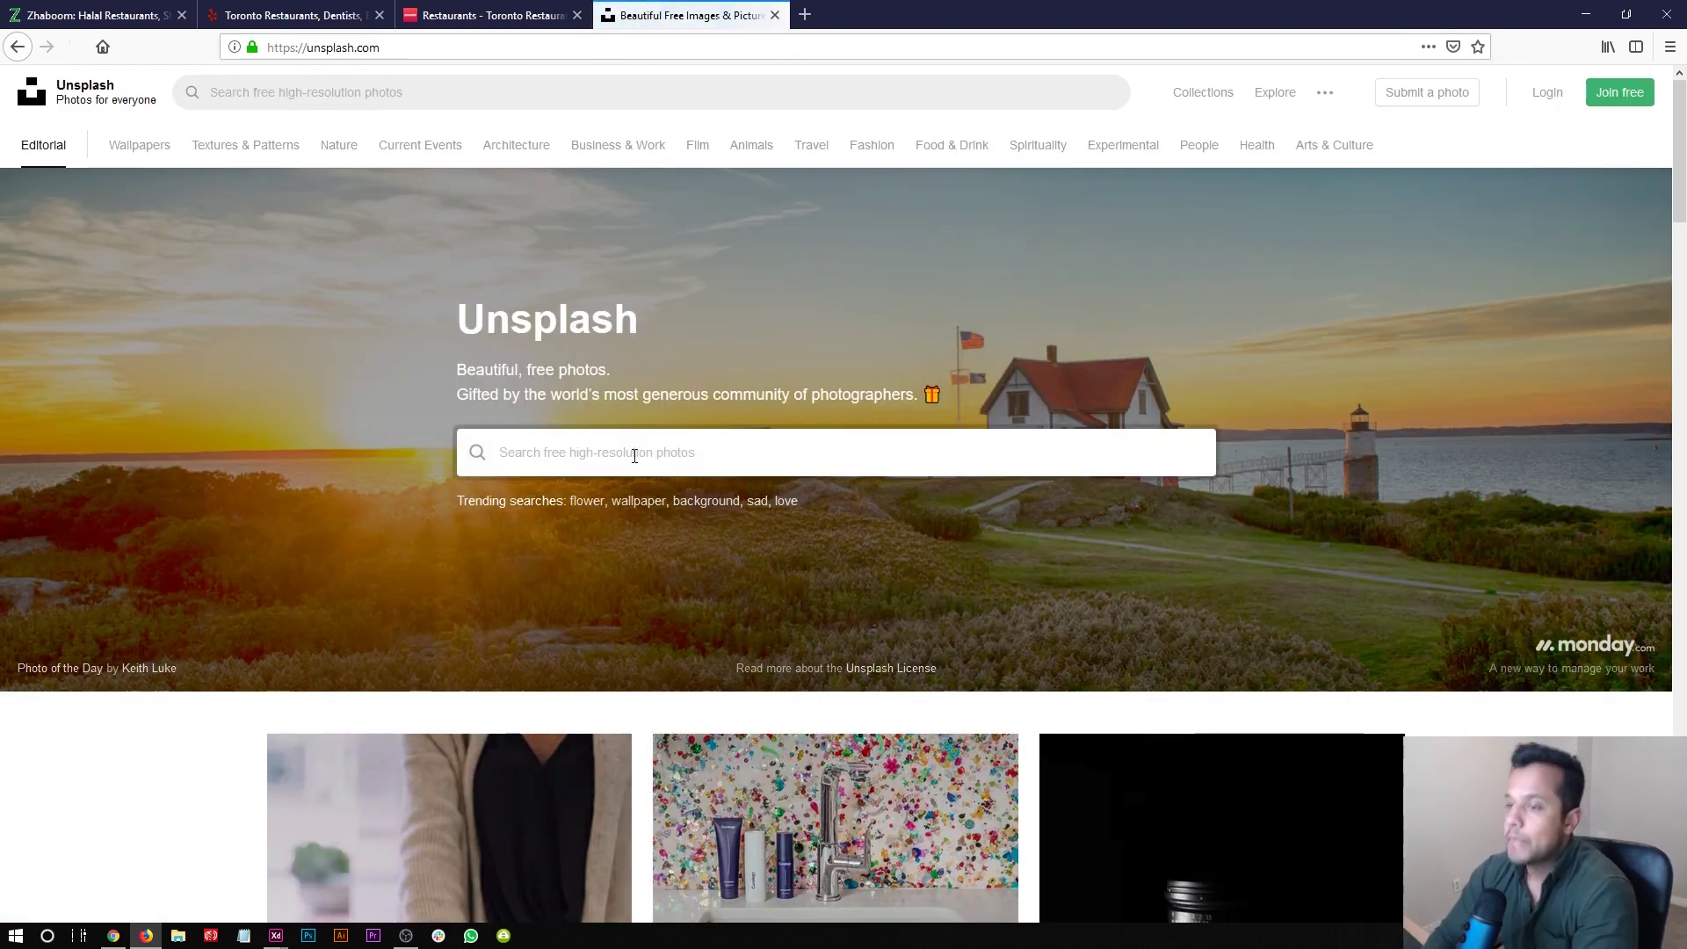
pyautogui.write('fast food')
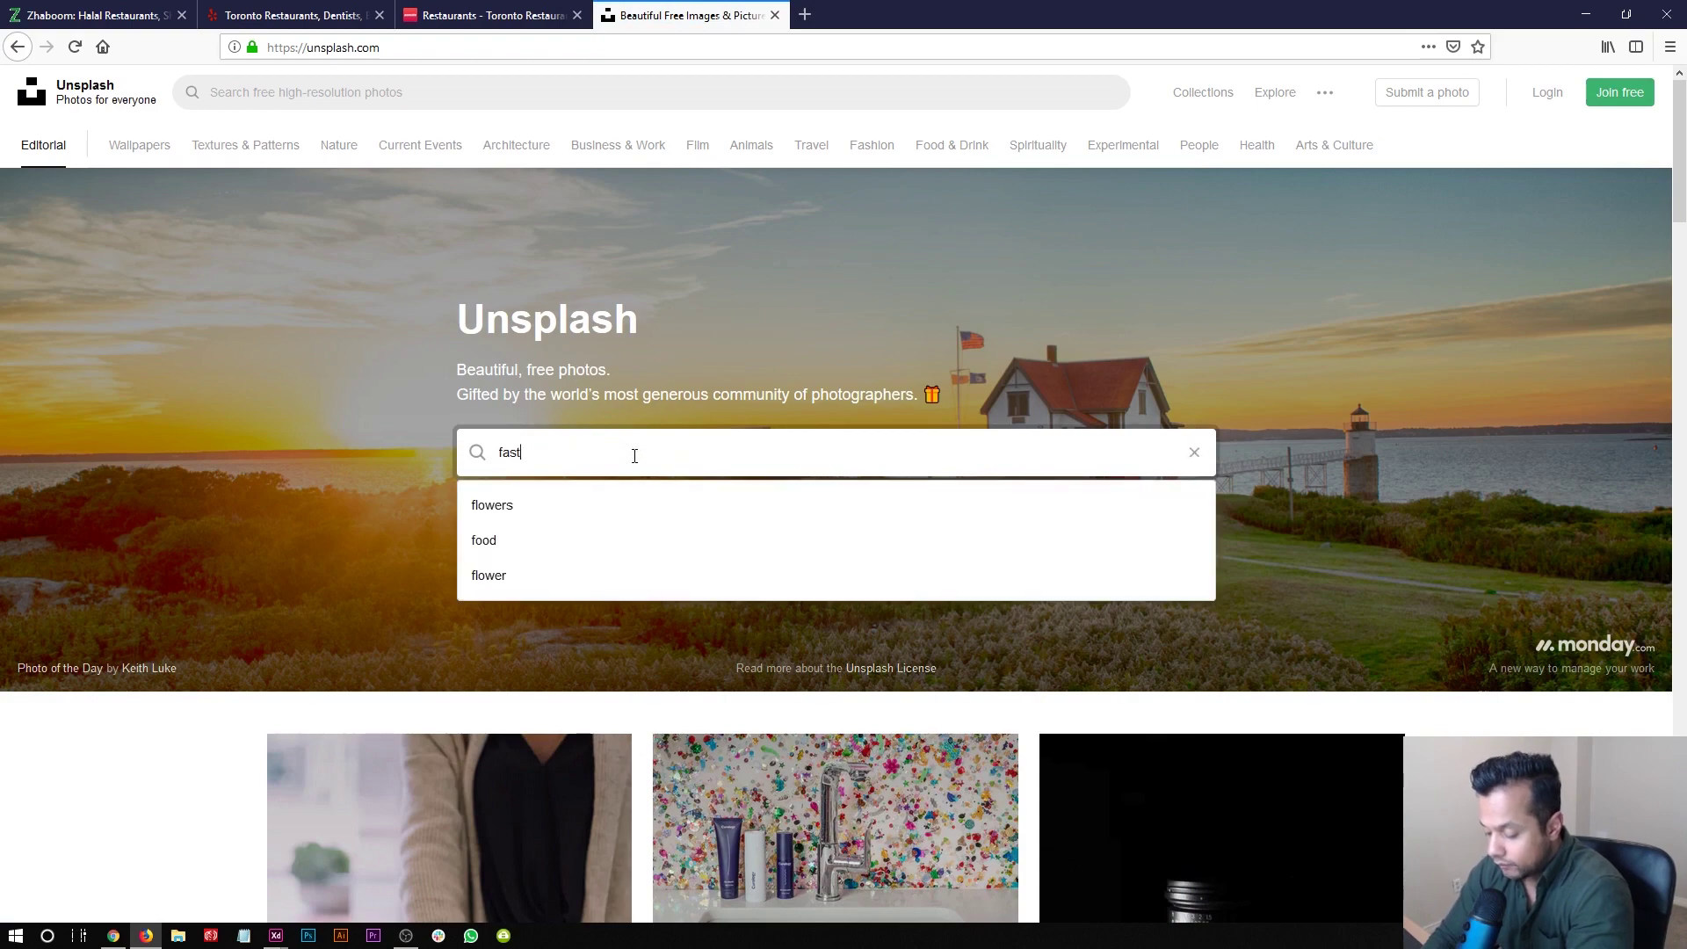
pyautogui.press('Return')
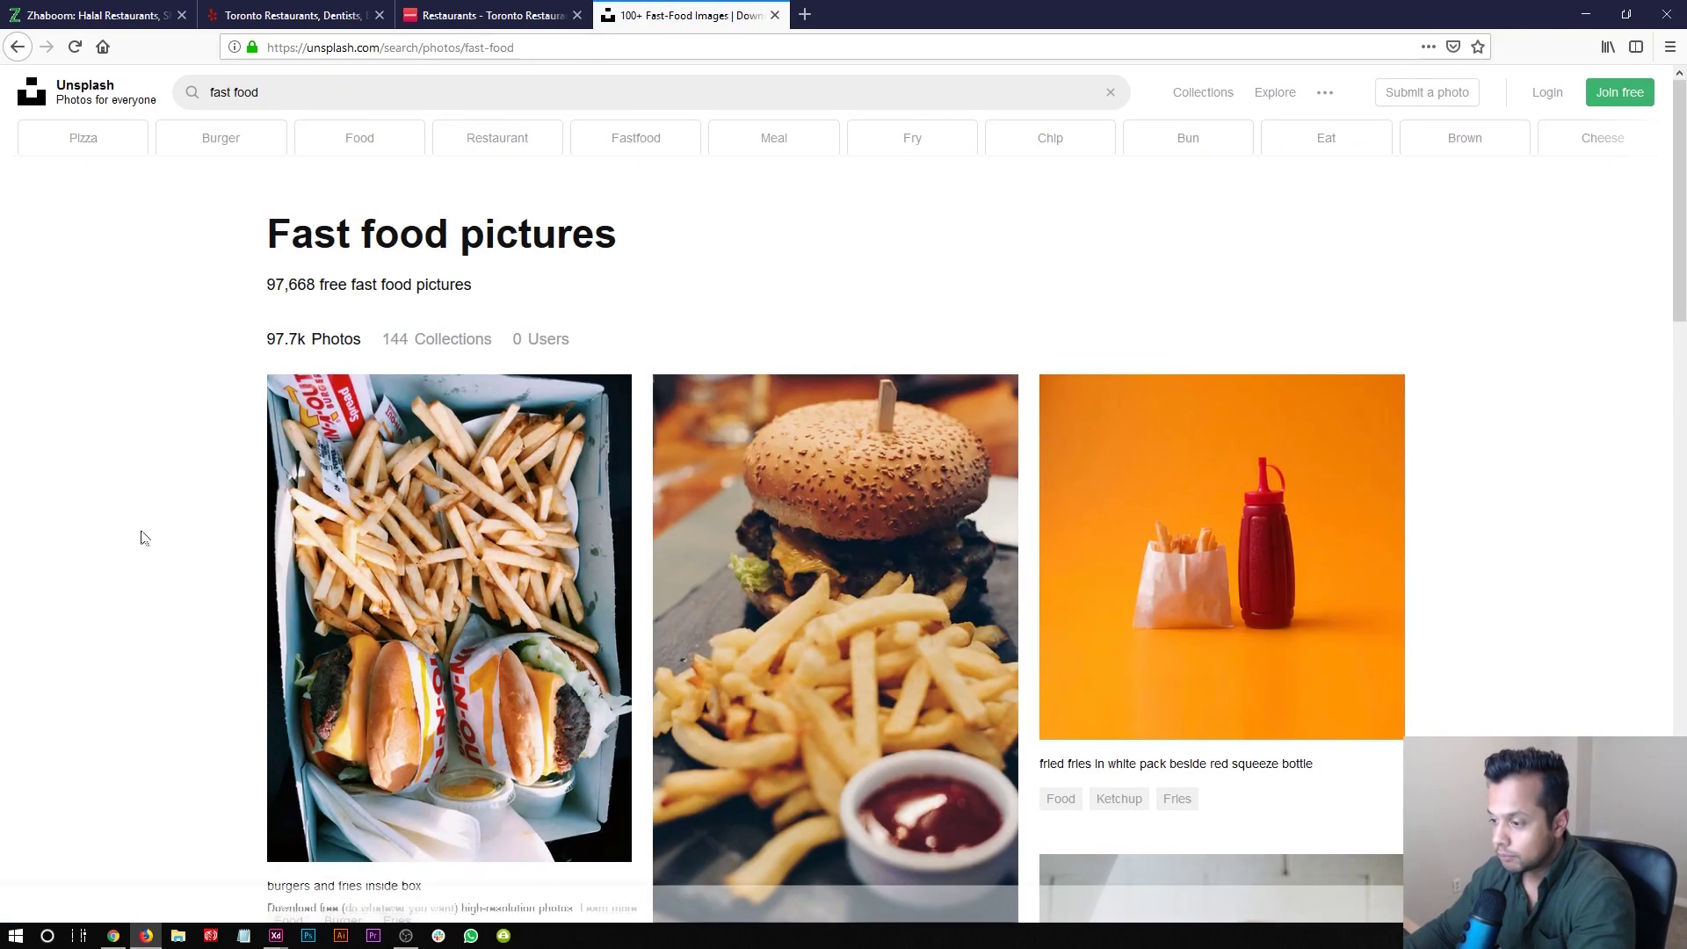
# - Download the free fried chicken photo with the metal tongs from the Unsplash fast food results and save the JPG file
pyautogui.scroll(-3, 196, 523)
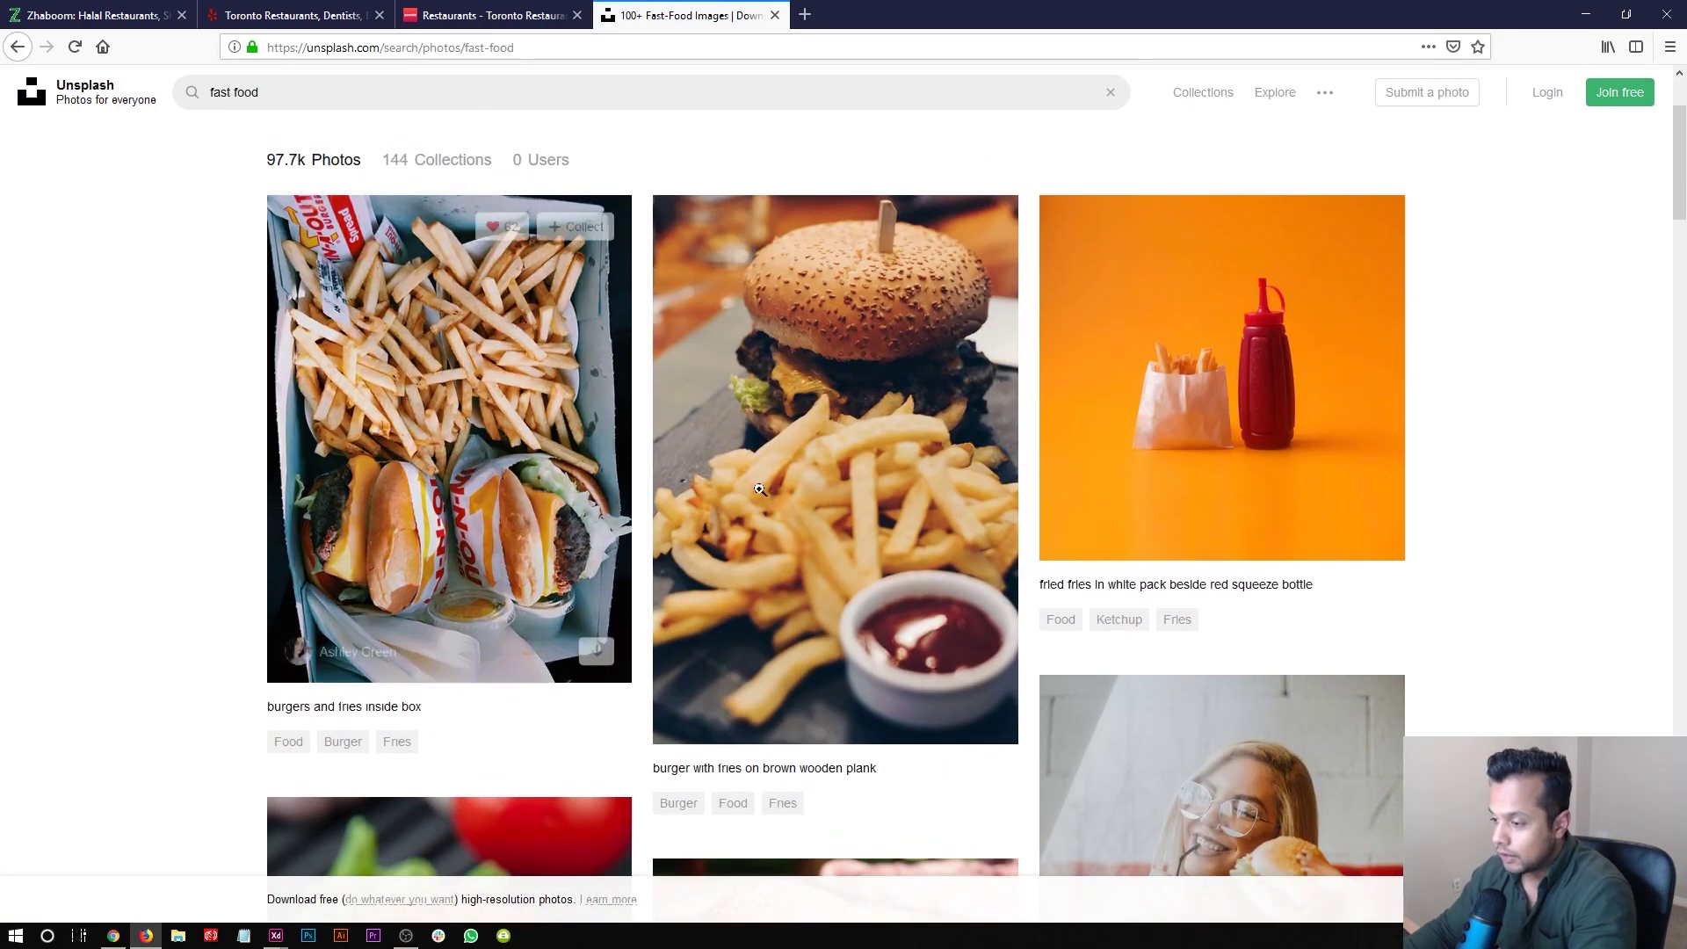
pyautogui.scroll(-5, 830, 489)
pyautogui.scroll(-9, 829, 489)
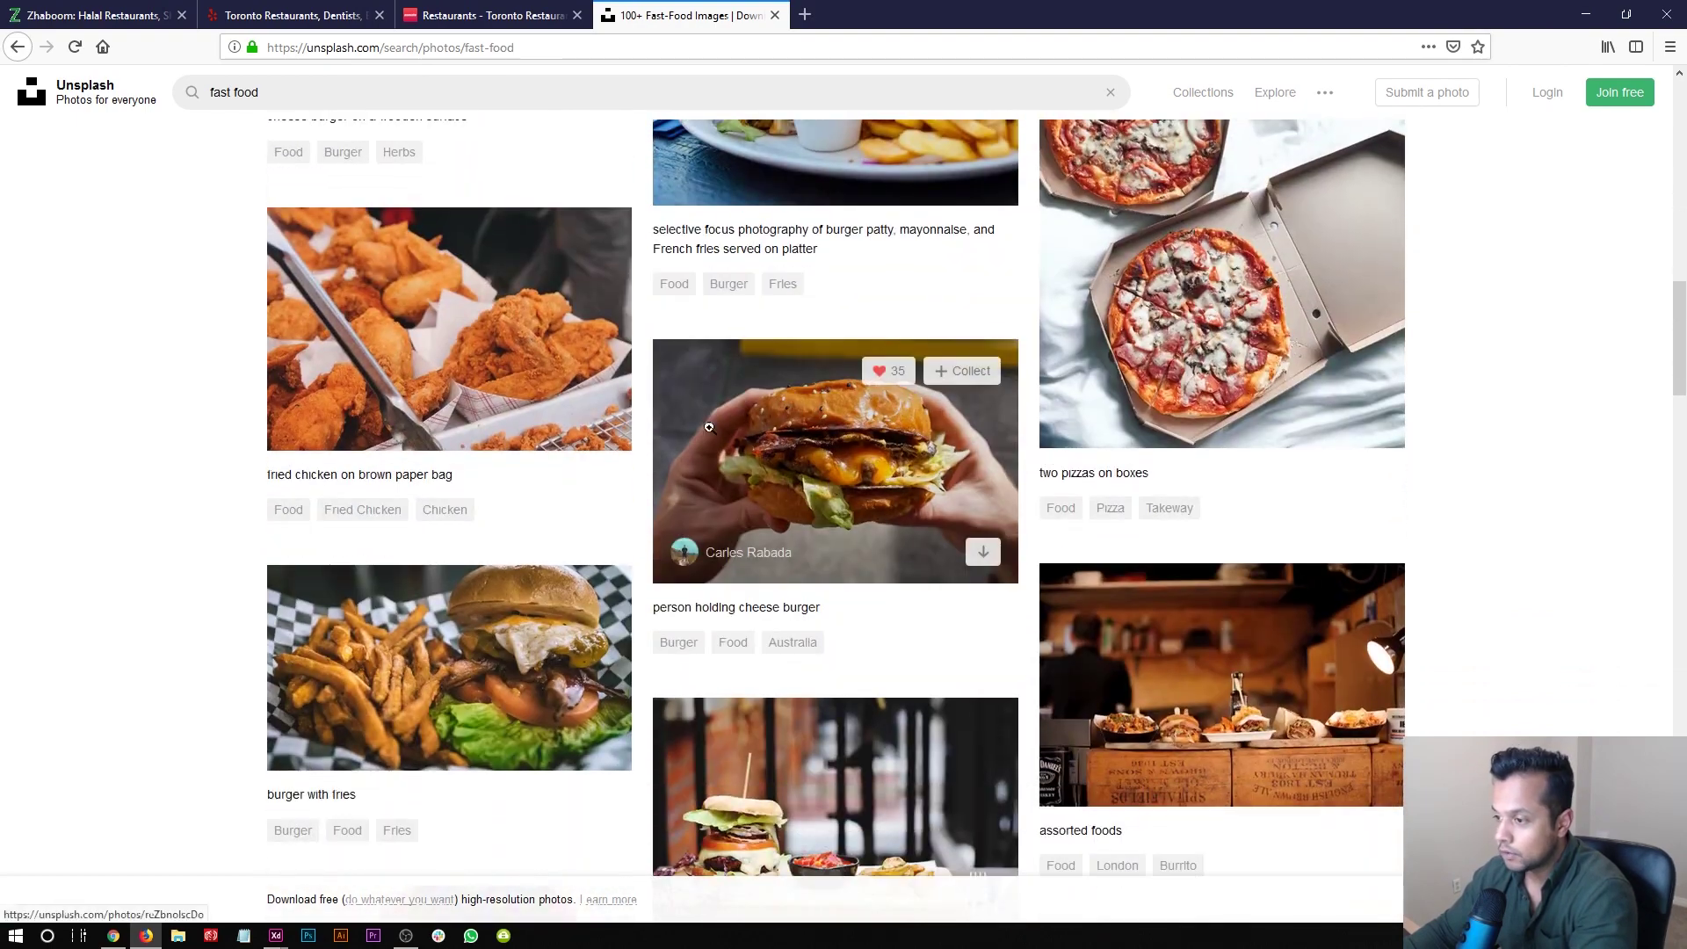
pyautogui.click(477, 322)
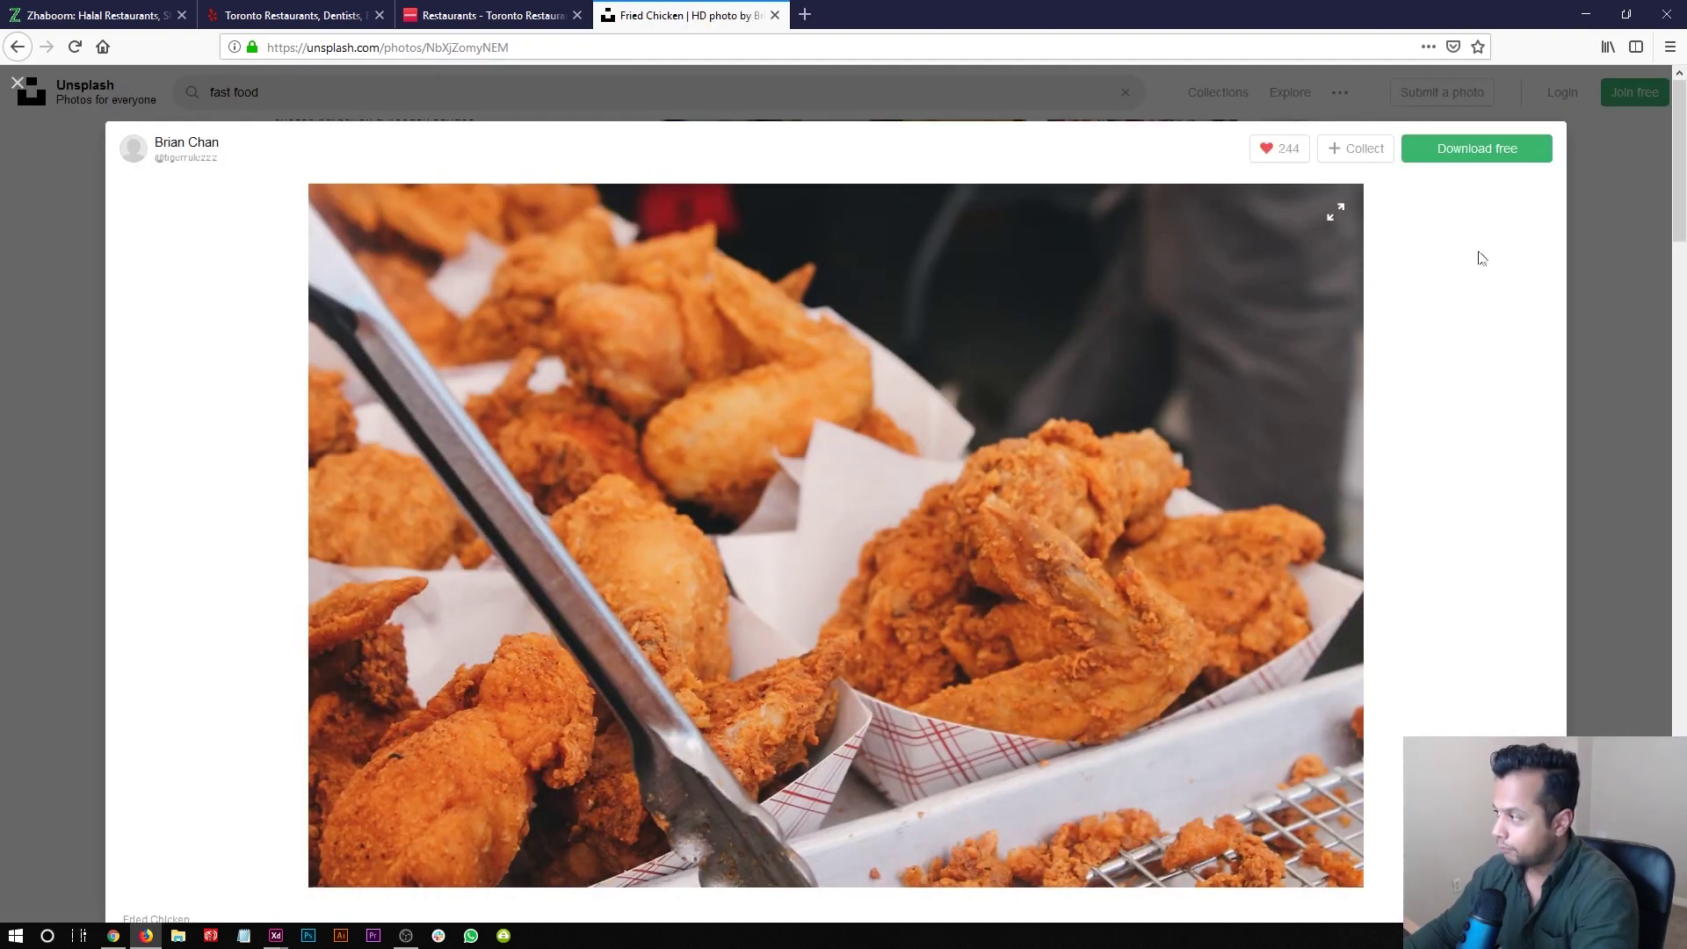
pyautogui.click(1523, 152)
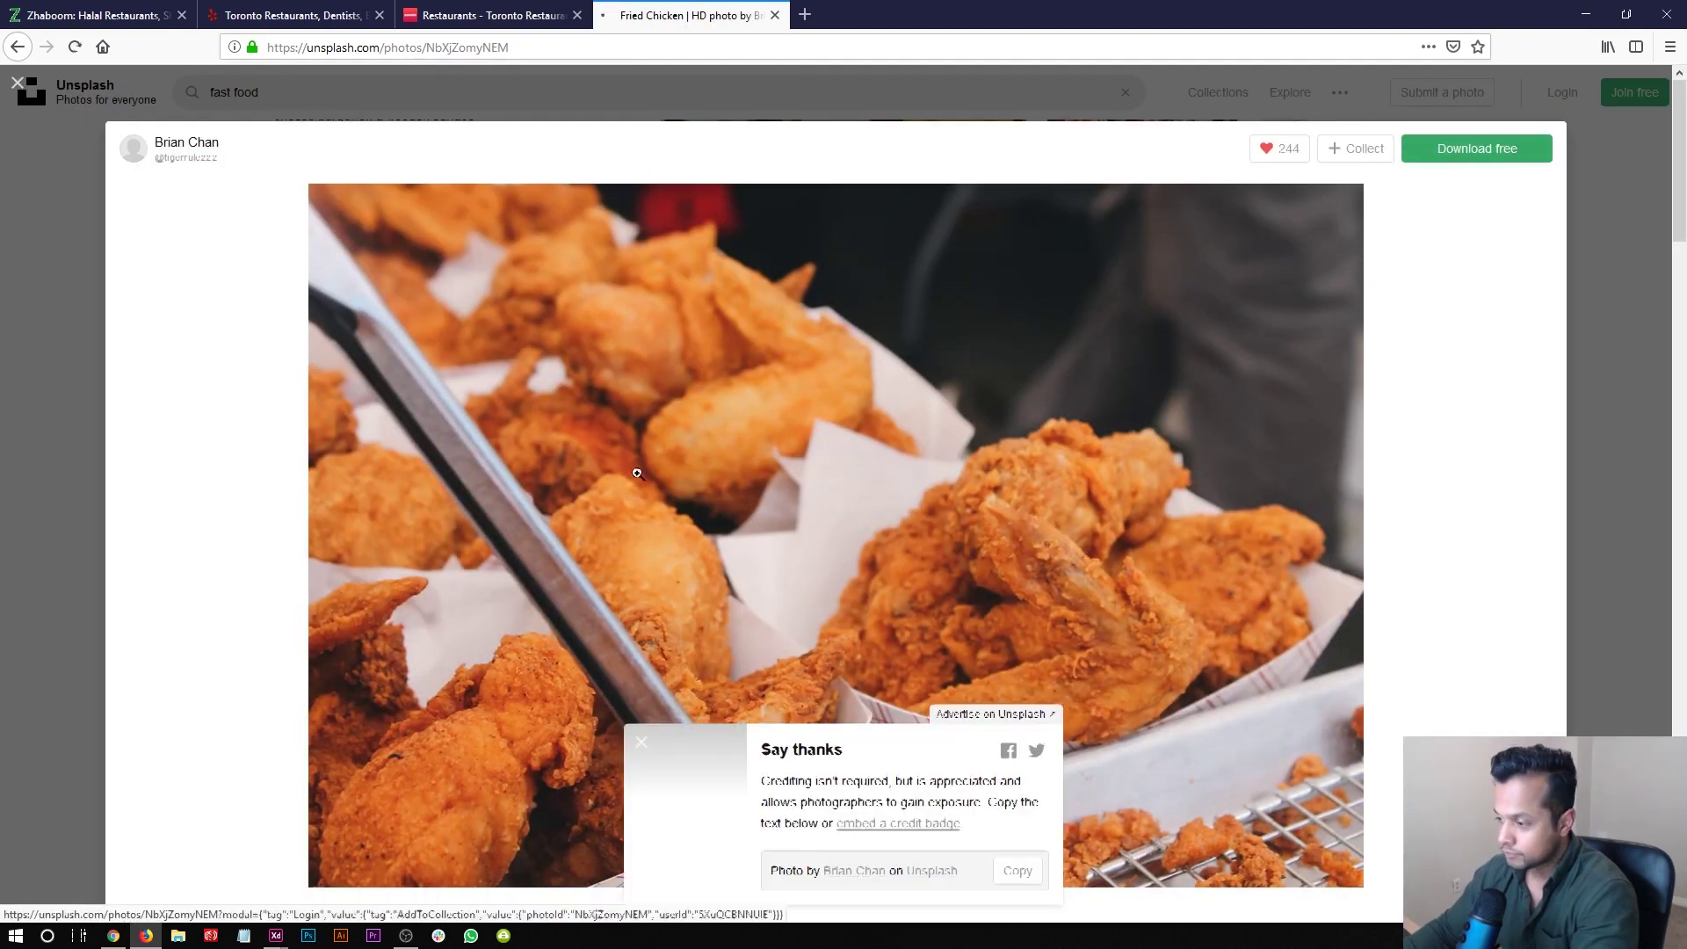
pyautogui.click(714, 492)
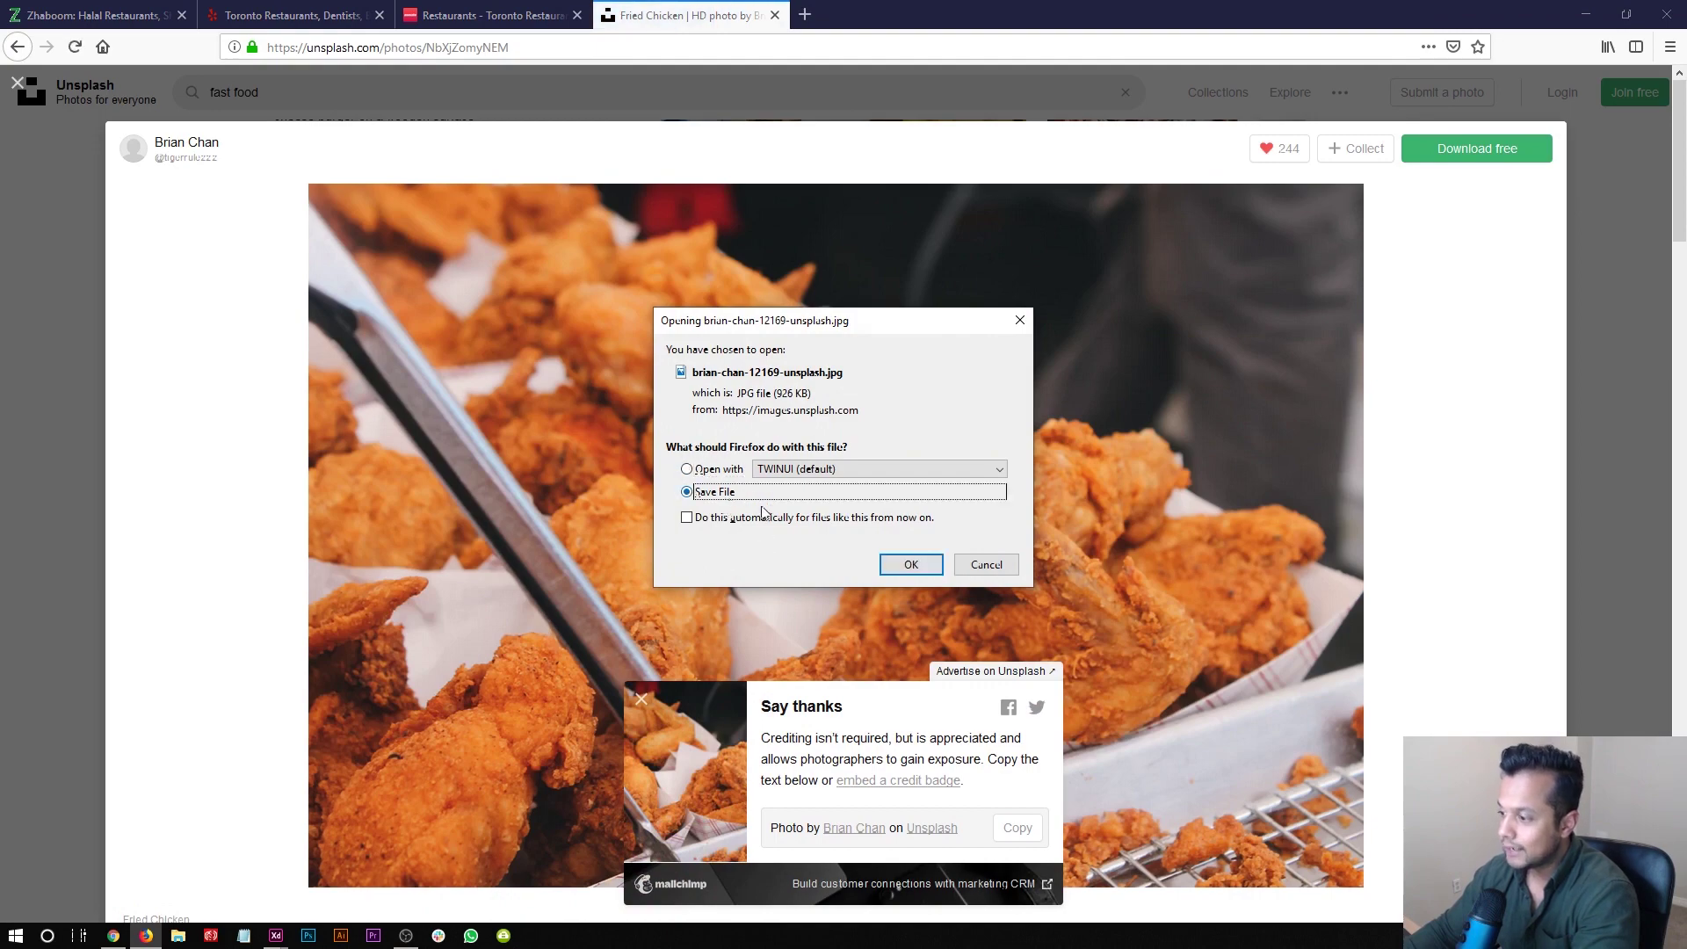
pyautogui.click(908, 563)
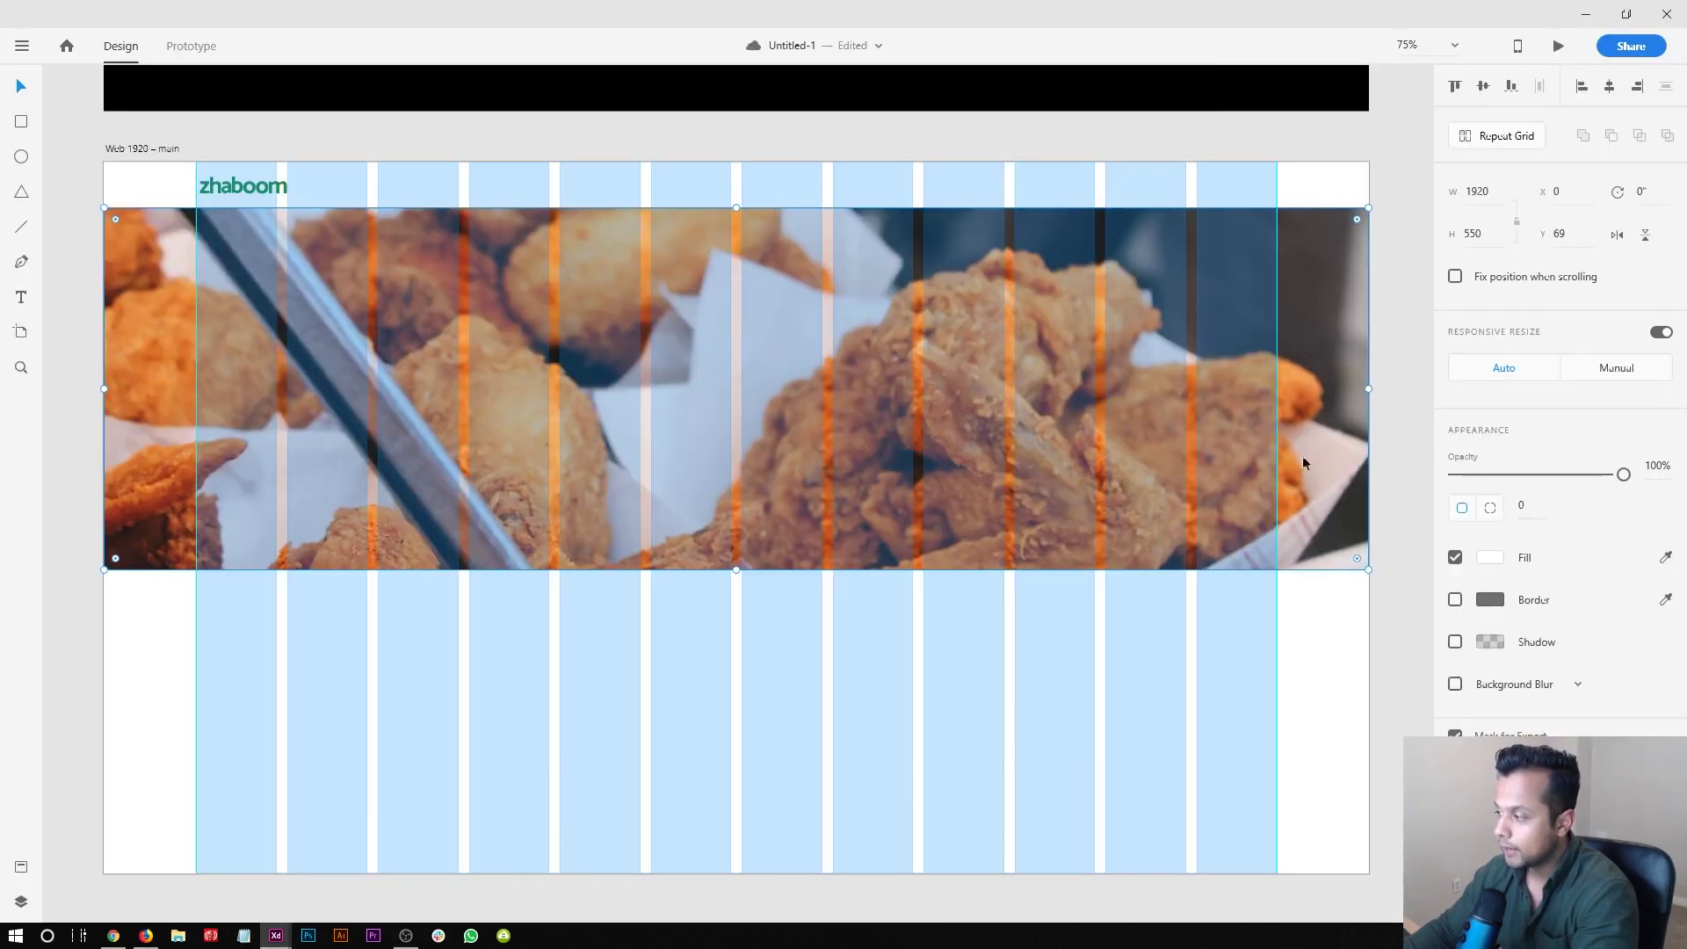
# - Reposition the fried chicken photo inside the banner rectangle so its lower part fills the frame
pyautogui.doubleClick(1302, 463)
pyautogui.hotkey('ctrl', '-')
pyautogui.hotkey('ctrl', '-')
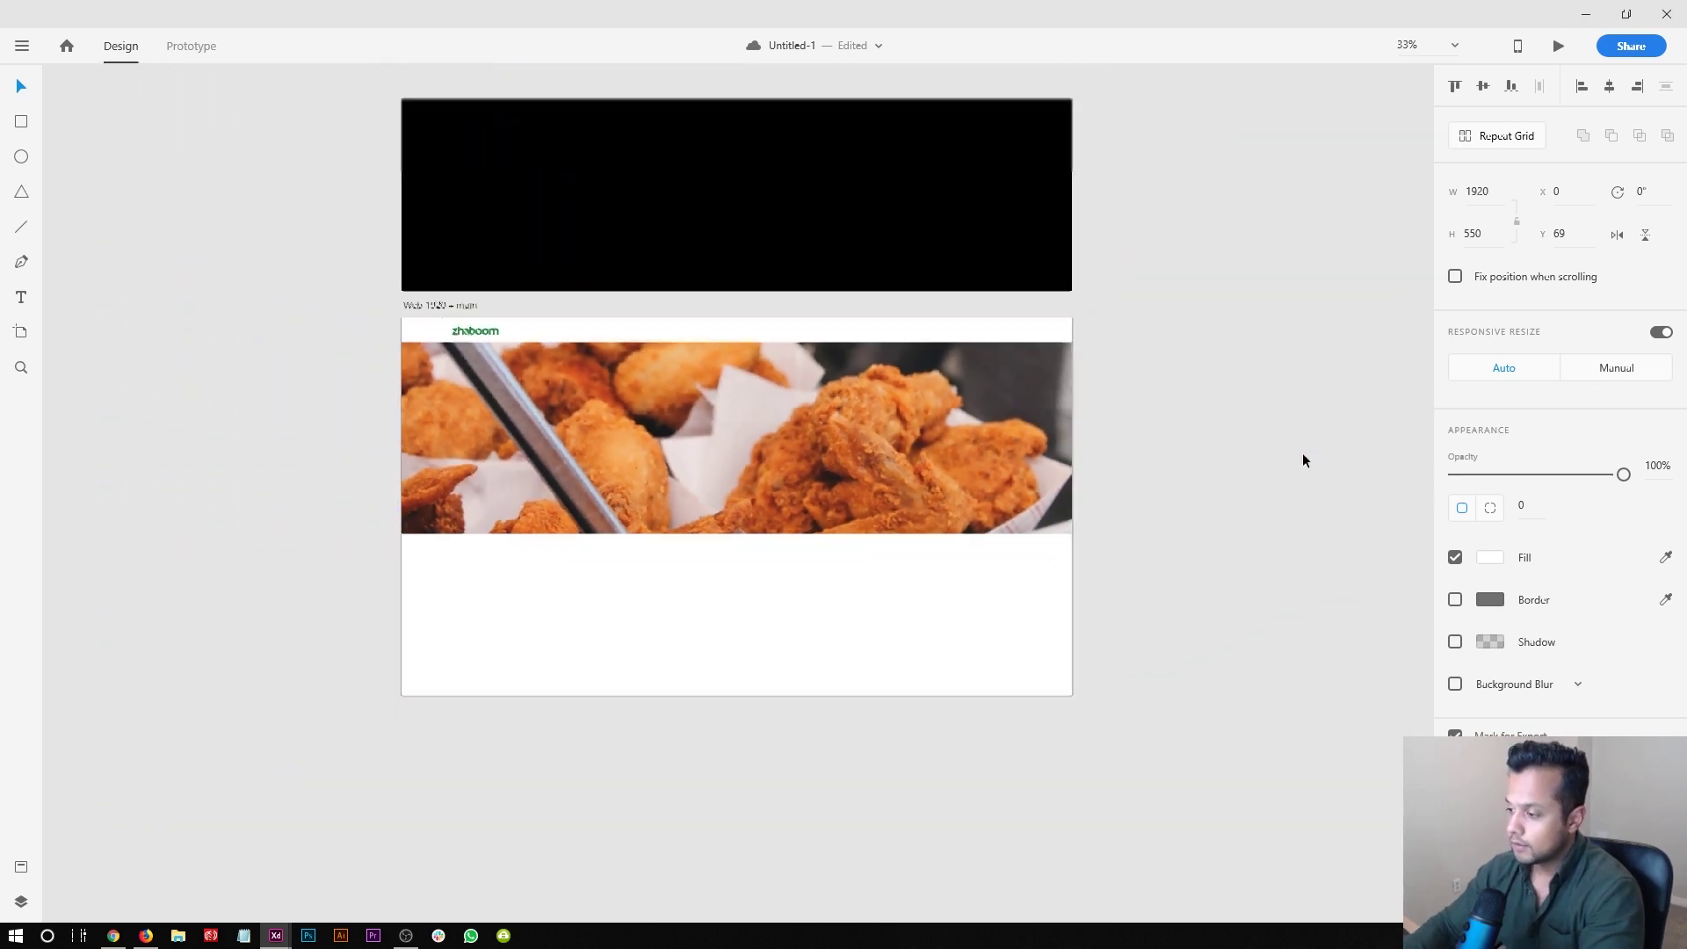
pyautogui.click(1193, 480)
pyautogui.doubleClick(996, 442)
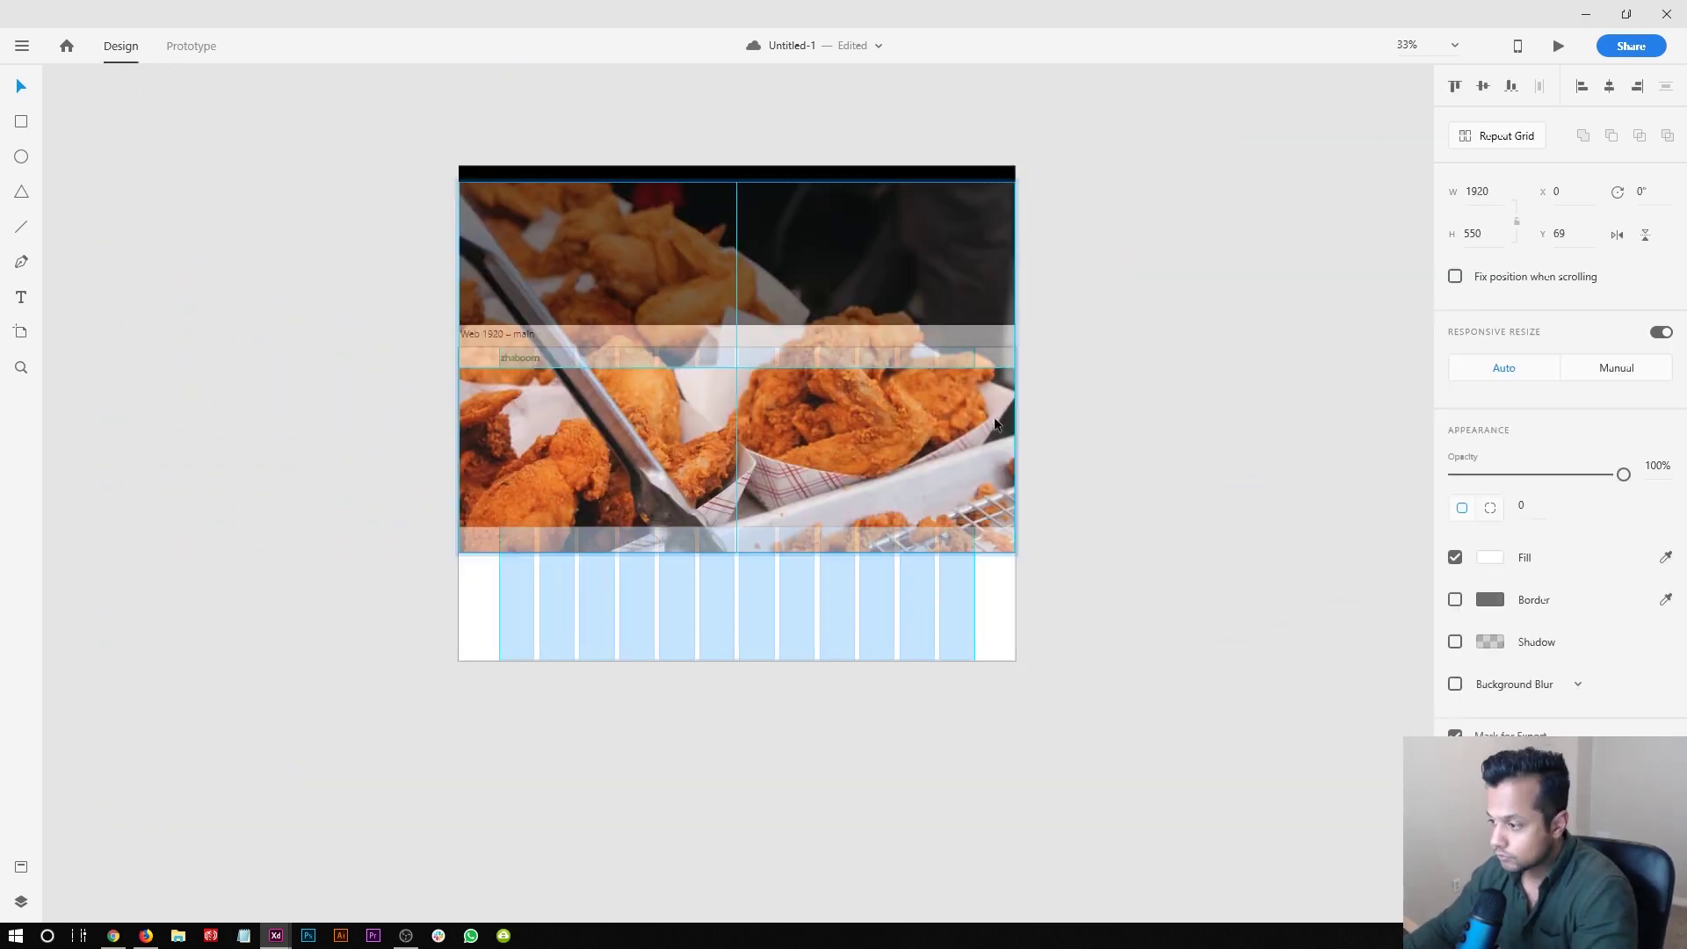
pyautogui.click(1077, 470)
pyautogui.scroll(1, 1073, 529)
pyautogui.hotkey('ctrl', '1')
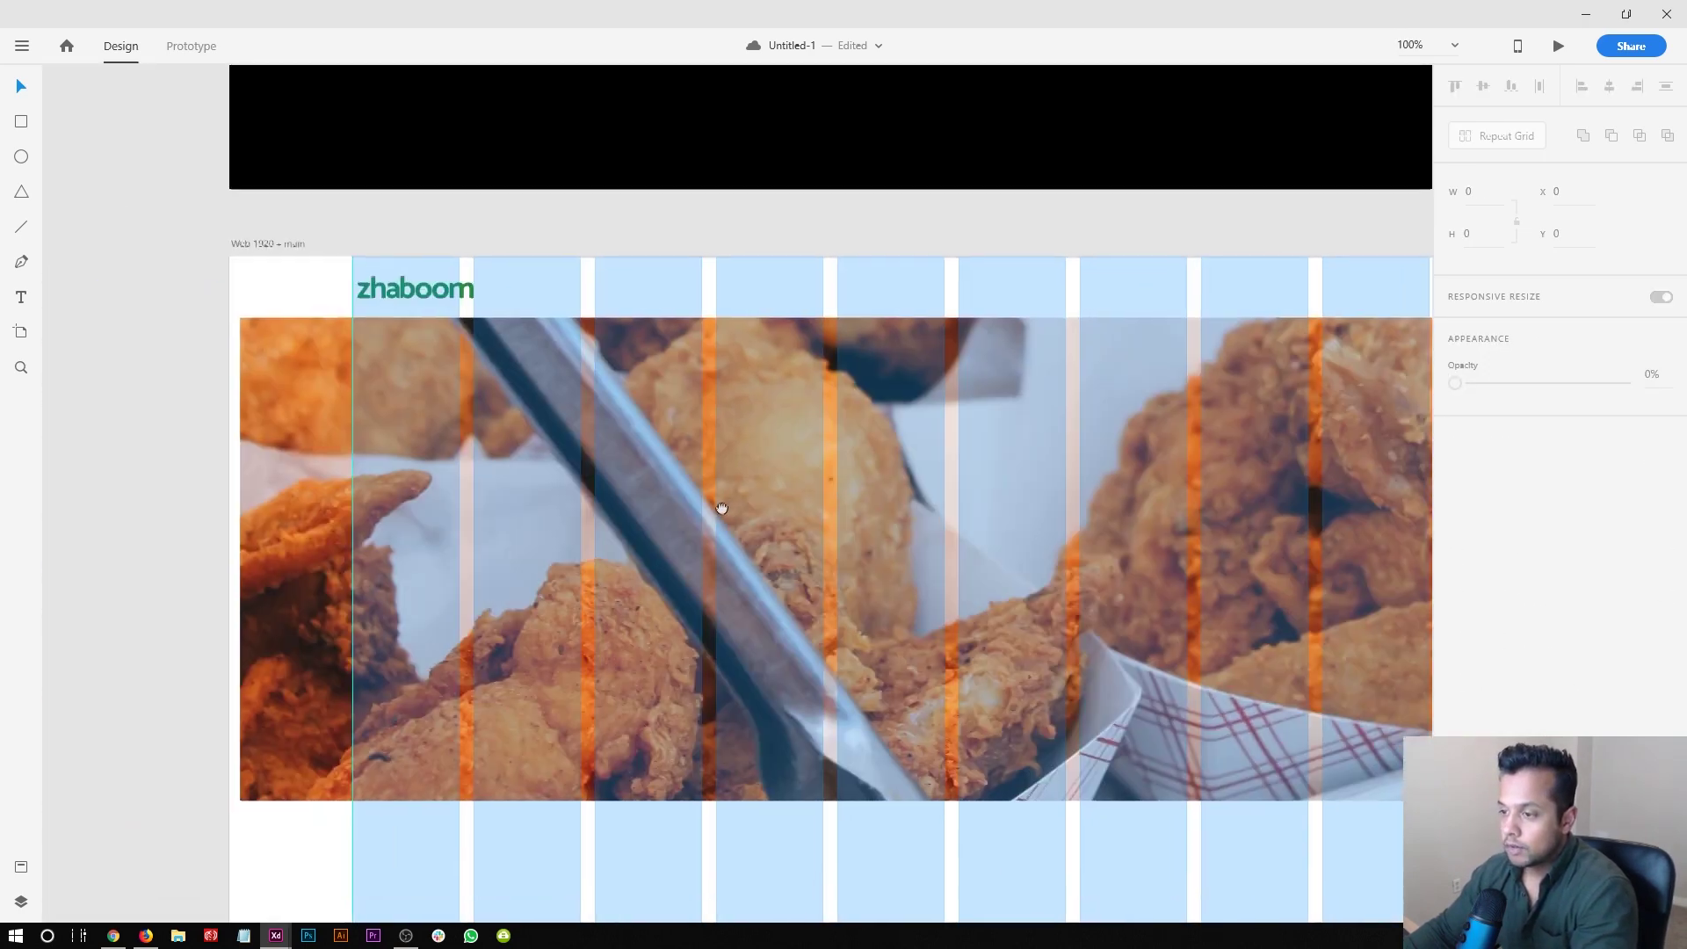
pyautogui.moveTo(721, 508); pyautogui.dragTo(534, 459)
# - In Firefox, compare the headers and account links of the Zhaboom, Yelp and Zomato home pages as reference for the header design
pyautogui.hotkey('alt', 'Tab')
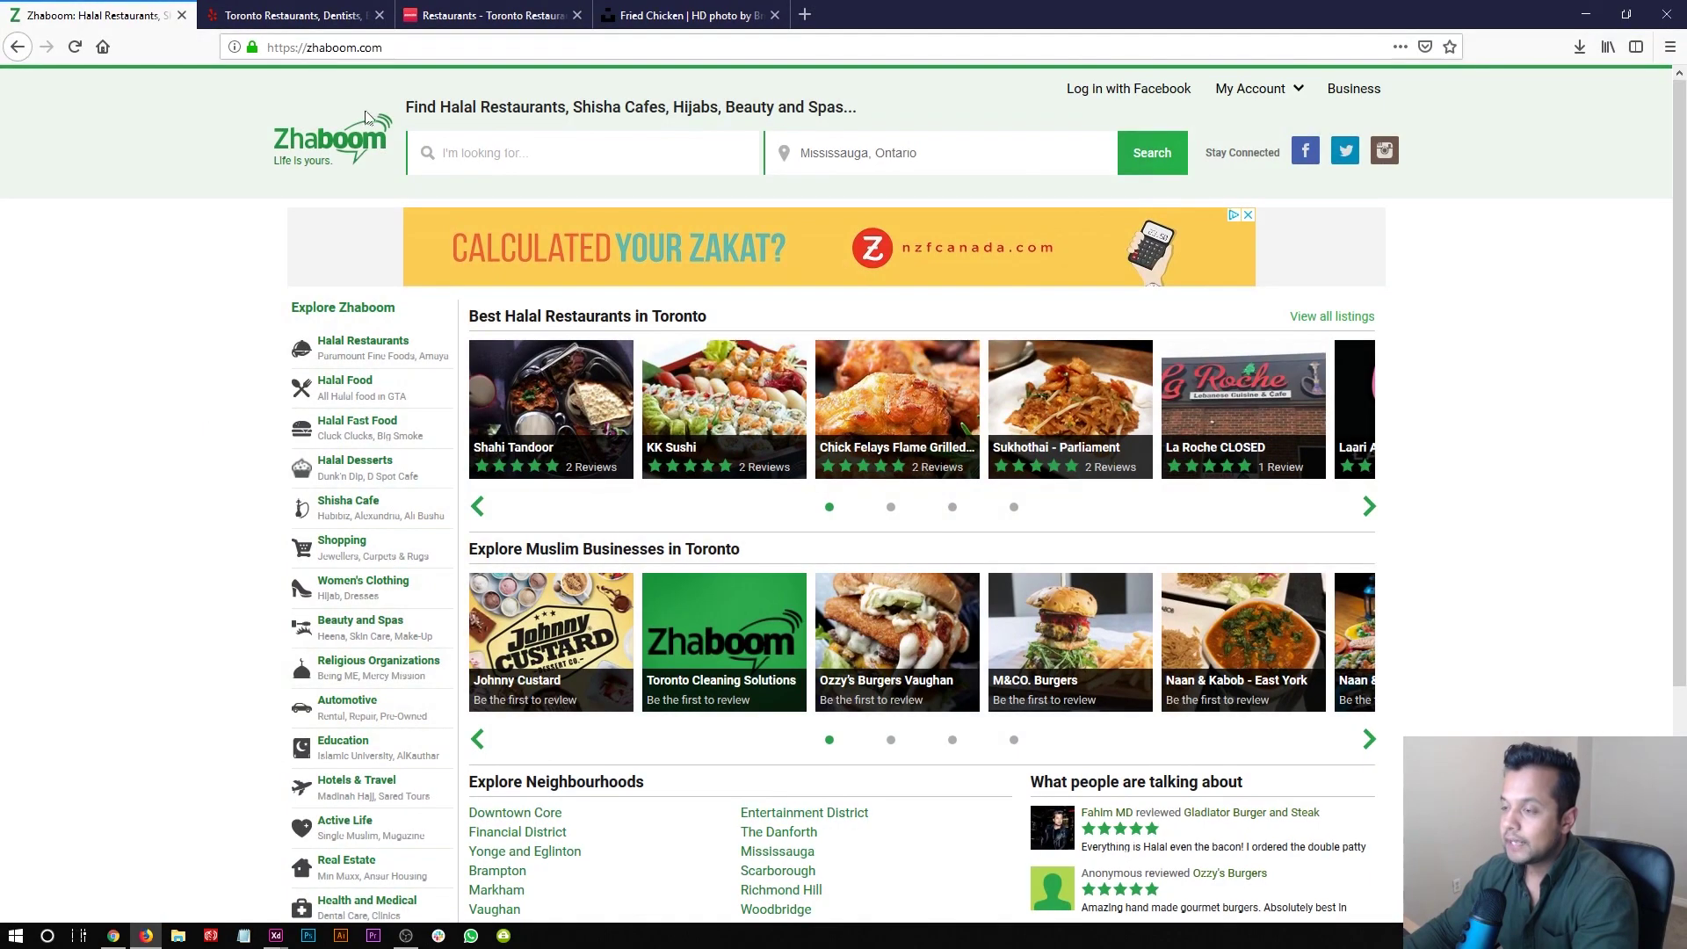
pyautogui.click(290, 15)
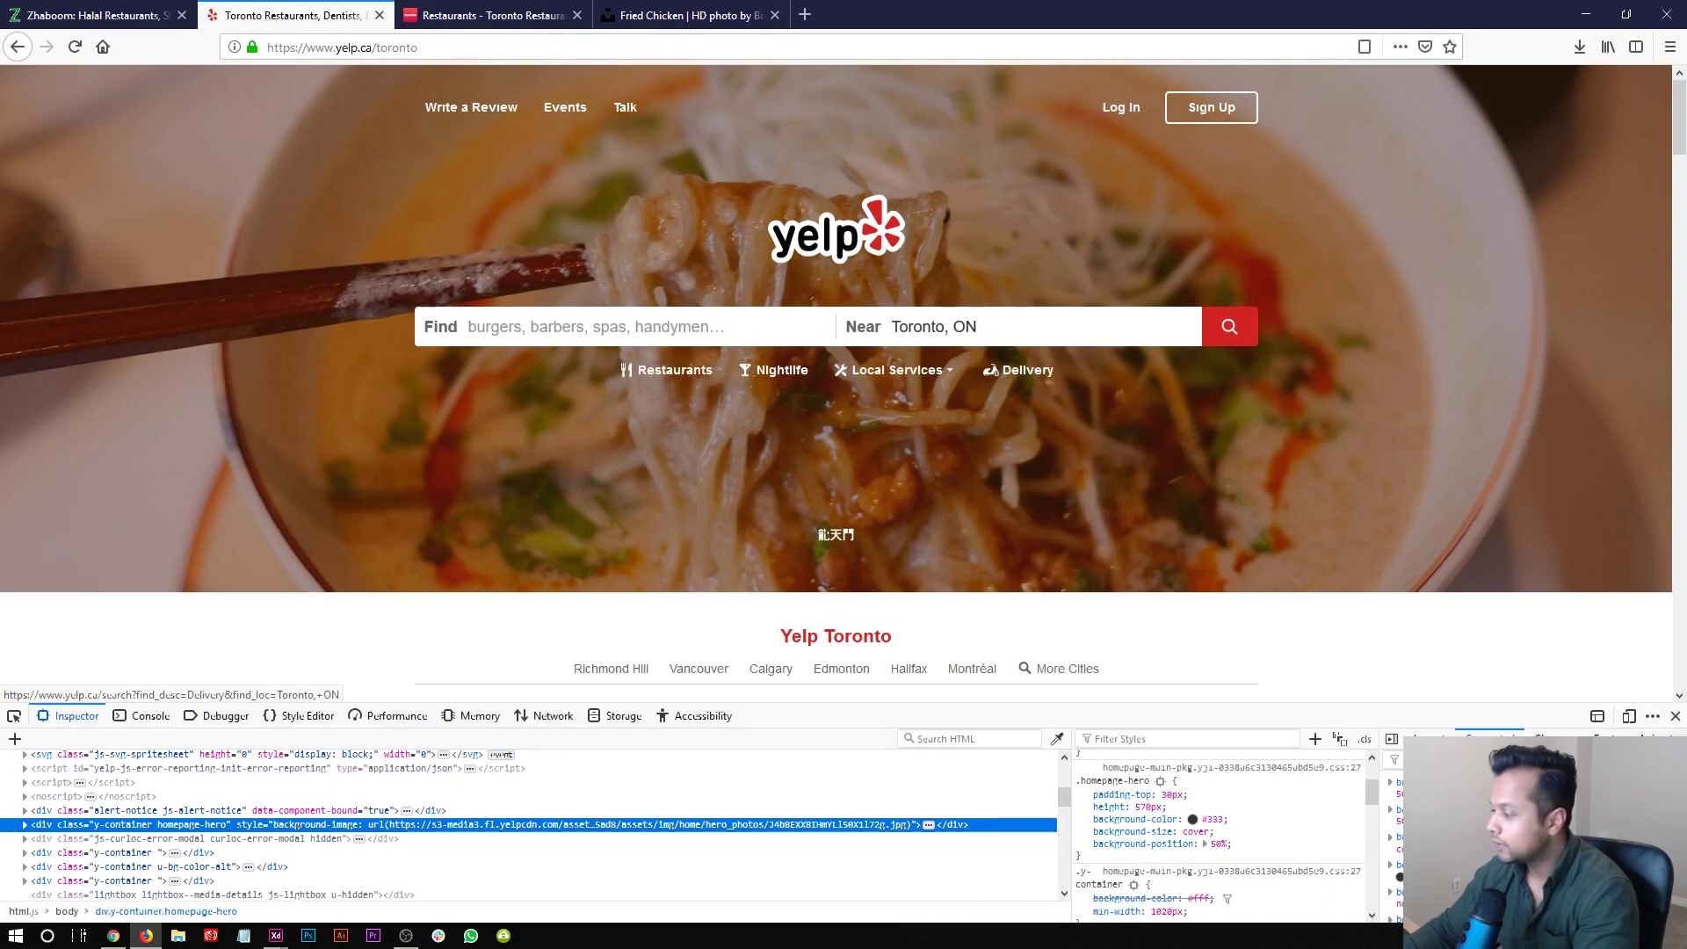
pyautogui.press('F12')
pyautogui.click(492, 15)
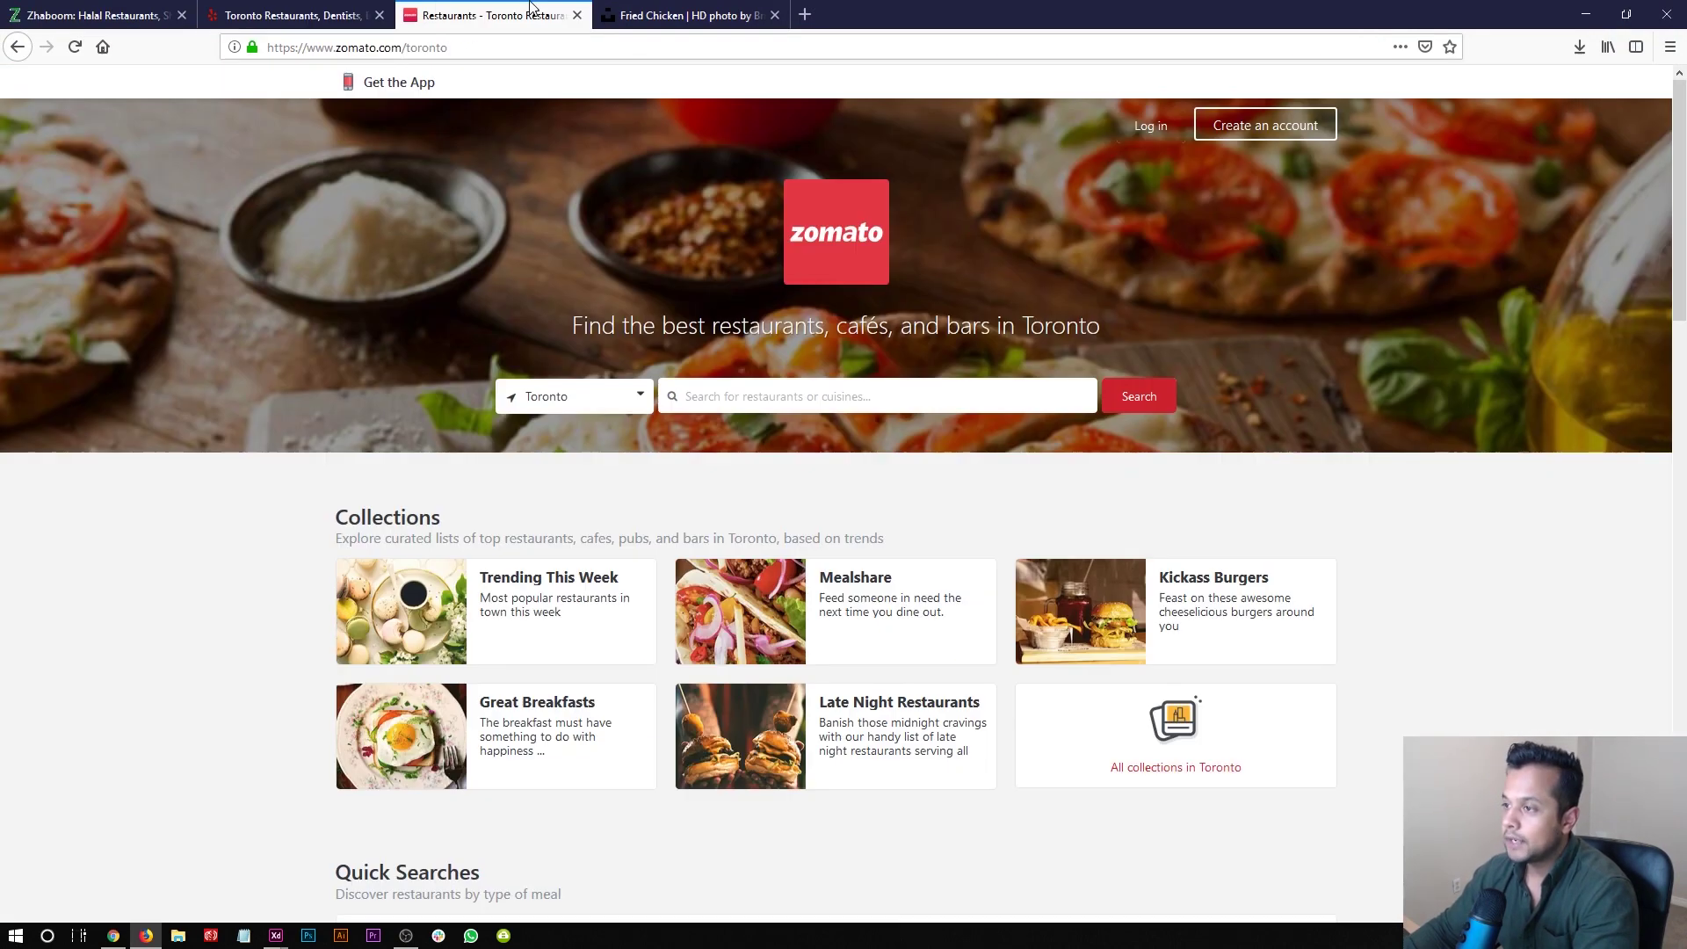
pyautogui.click(686, 15)
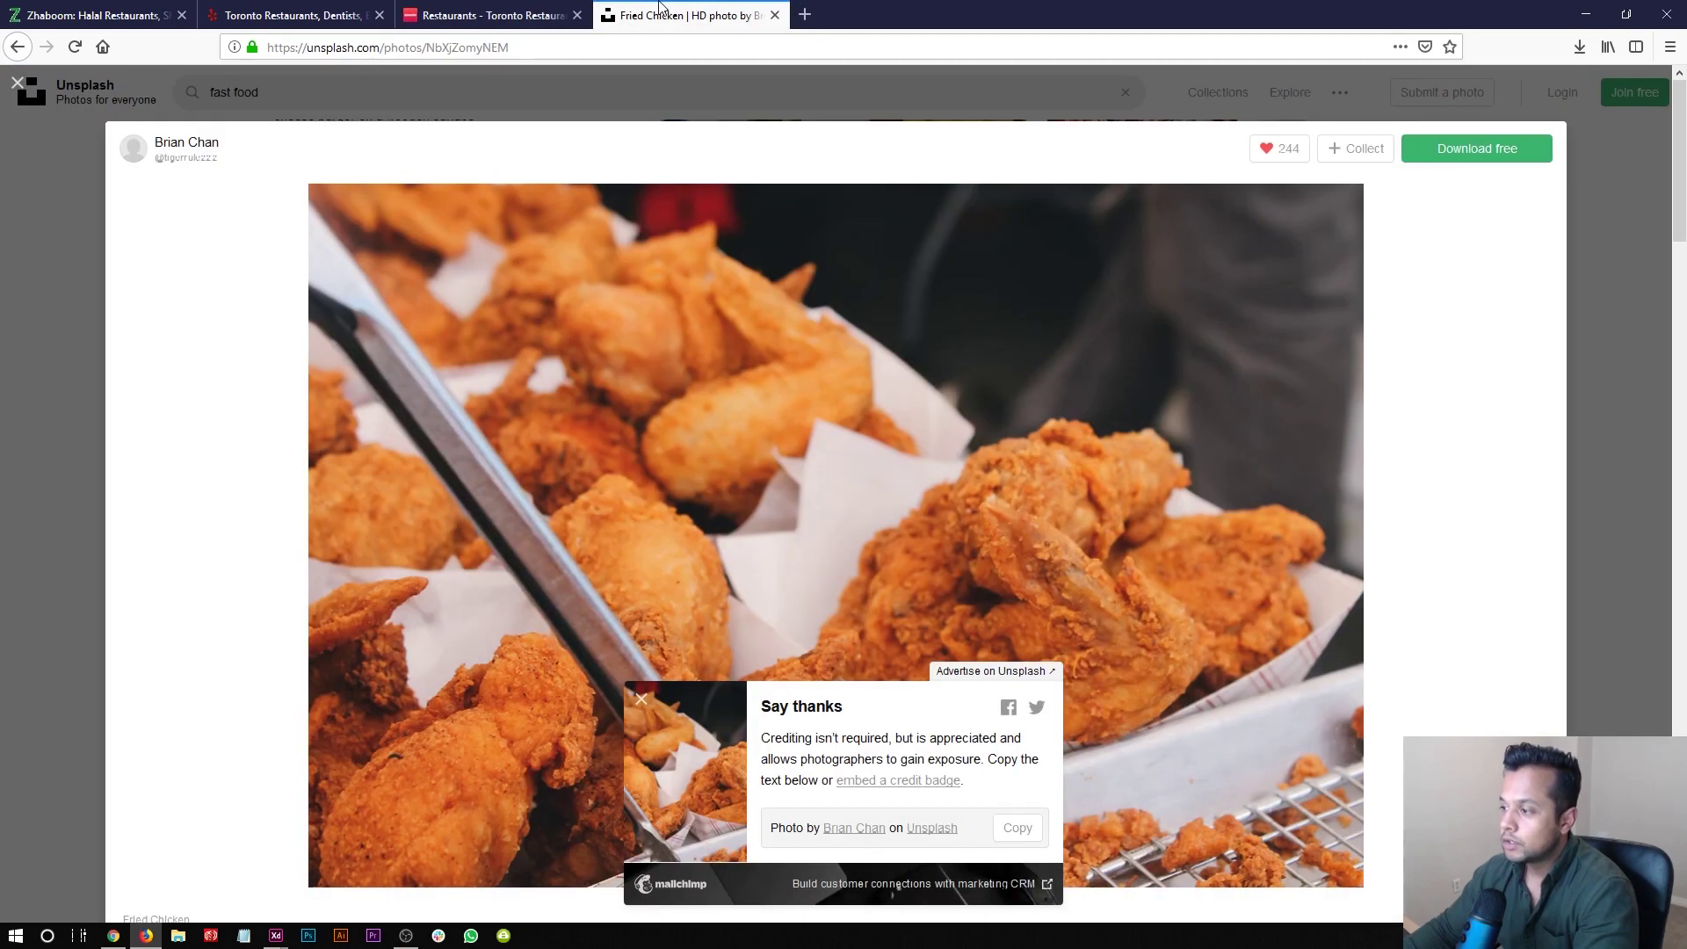
pyautogui.hotkey('alt', 'Tab')
pyautogui.click(265, 292)
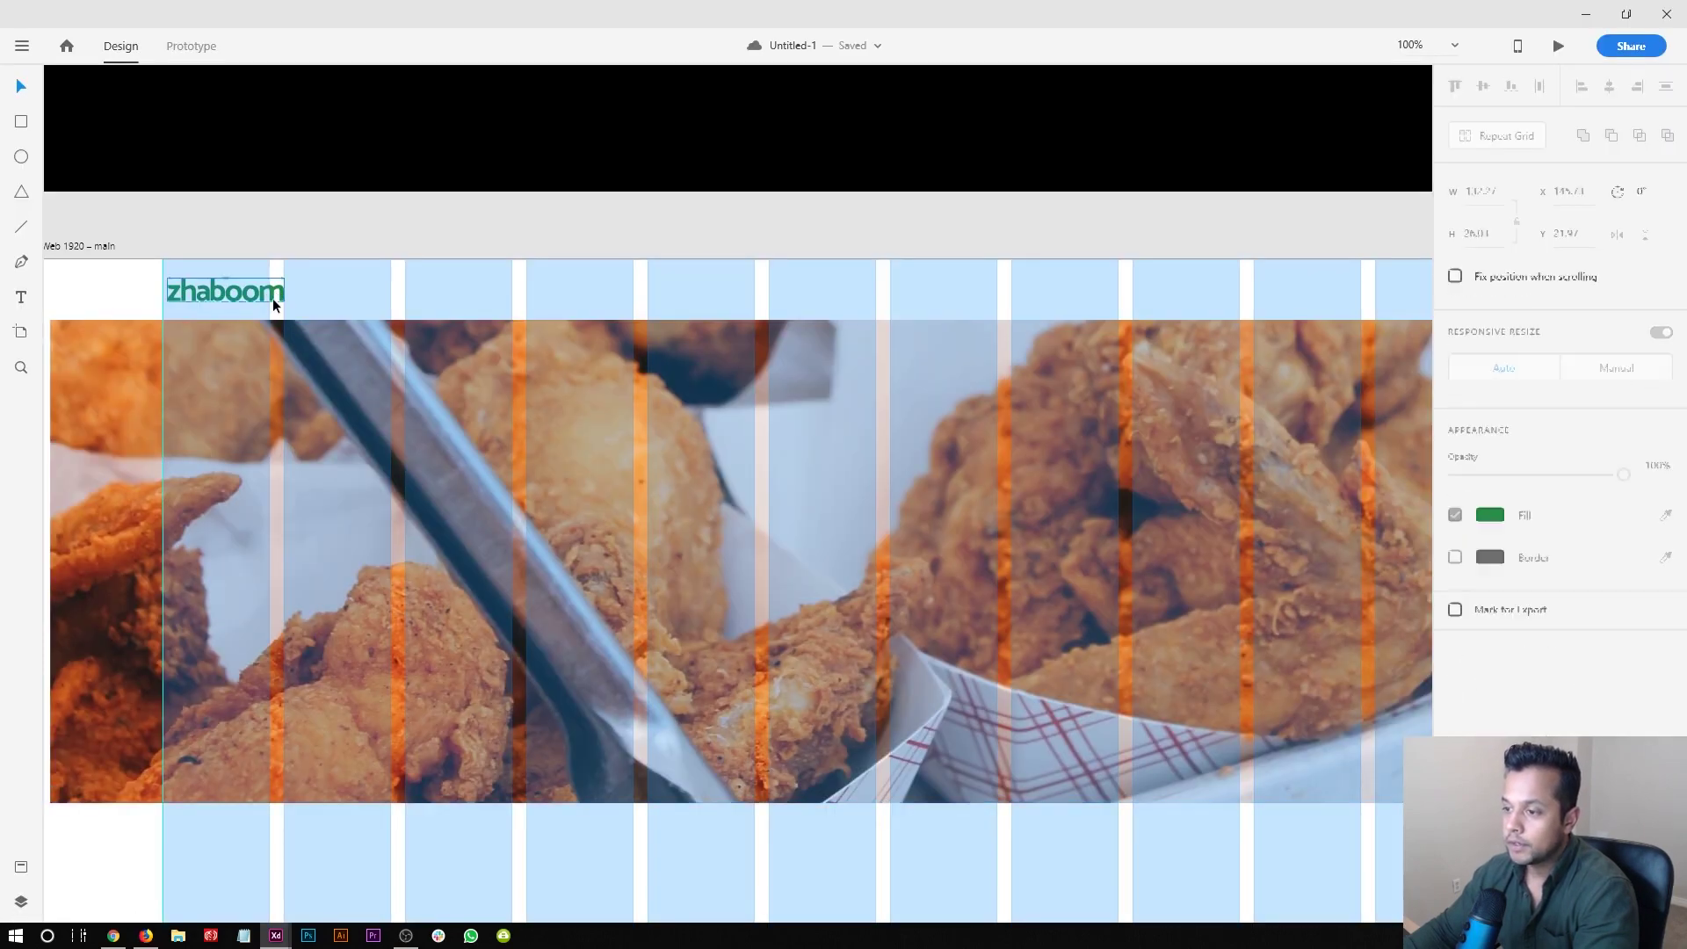
pyautogui.click(434, 245)
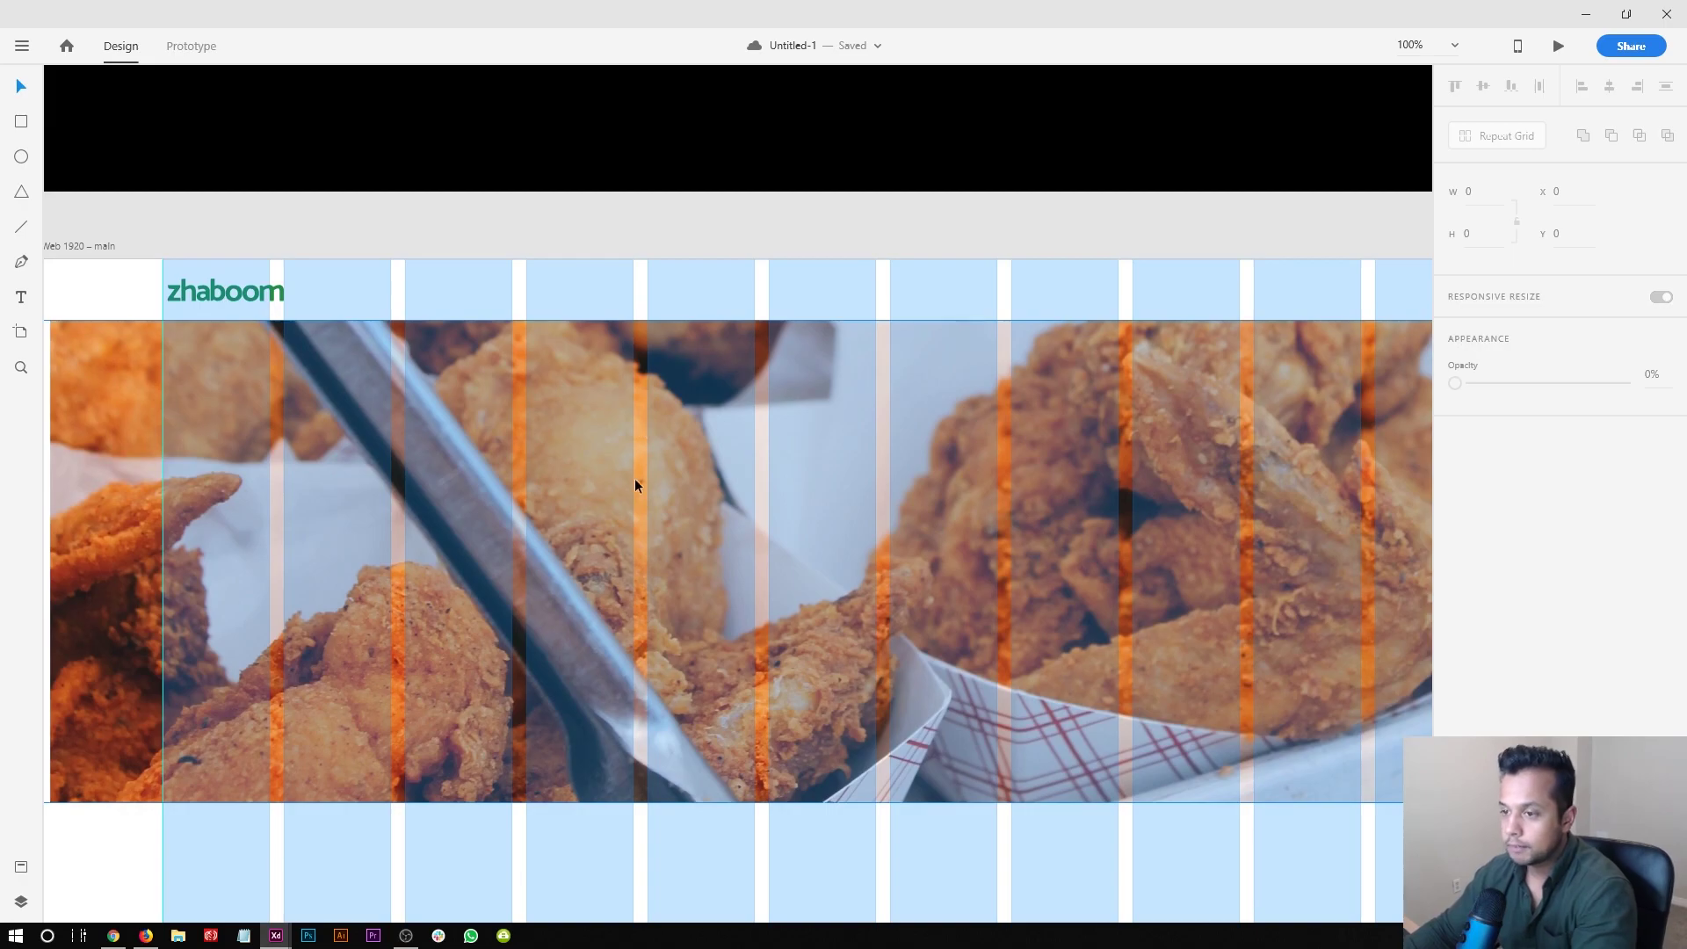
pyautogui.hotkey('alt', 'Tab')
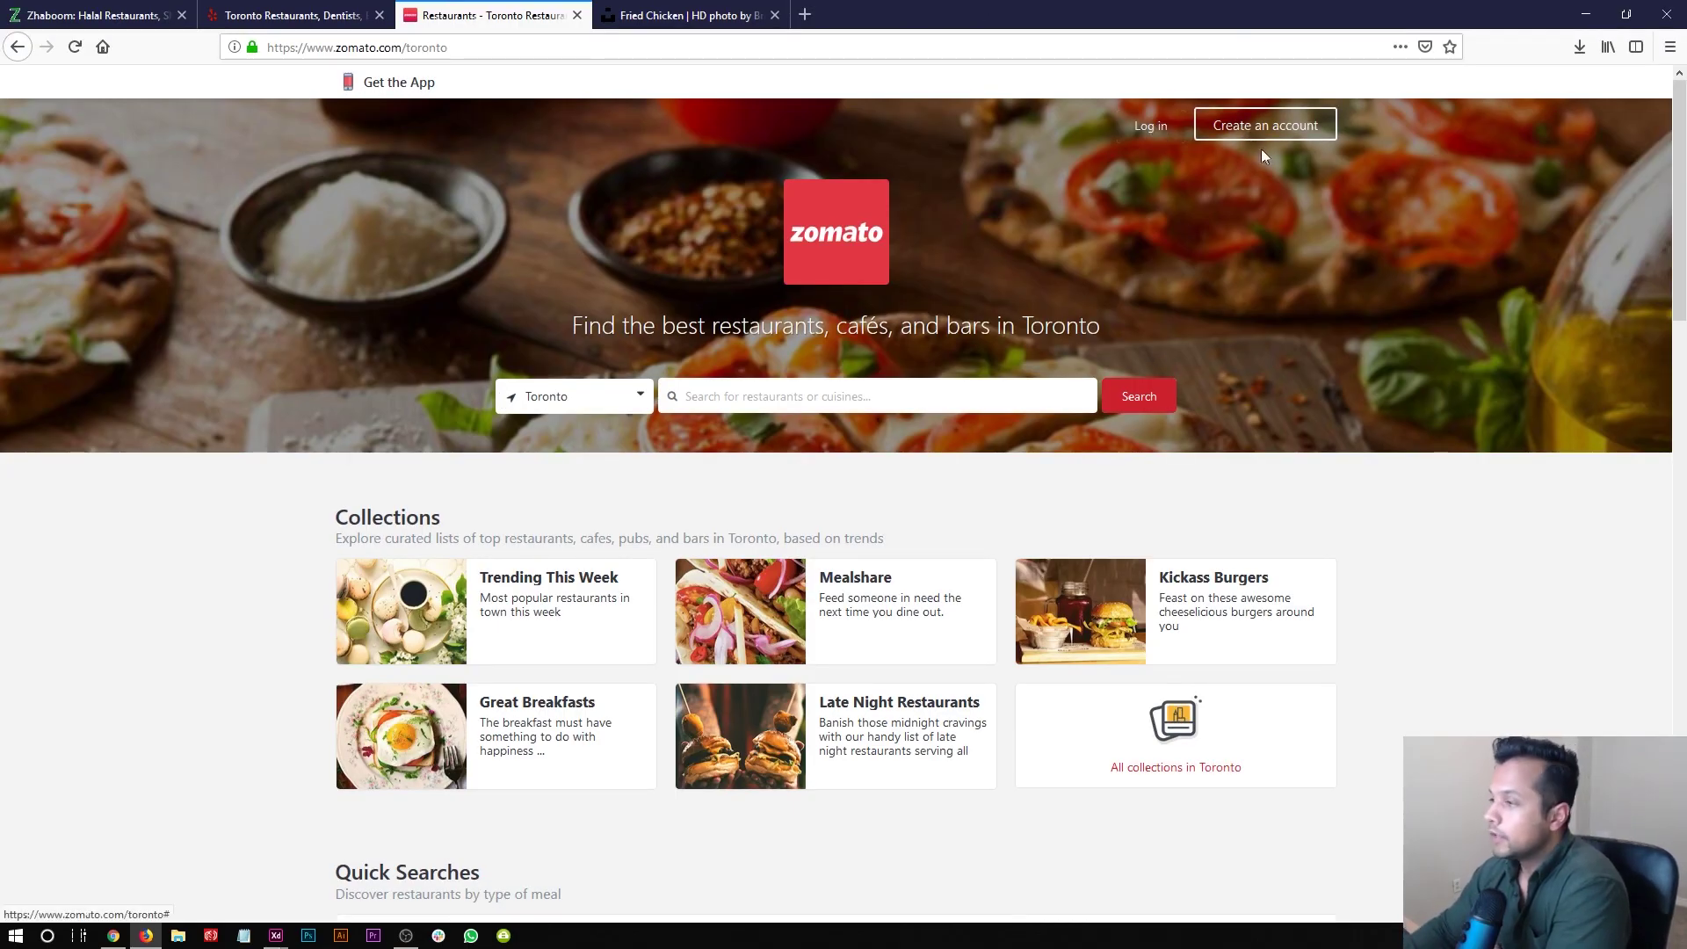
pyautogui.click(96, 15)
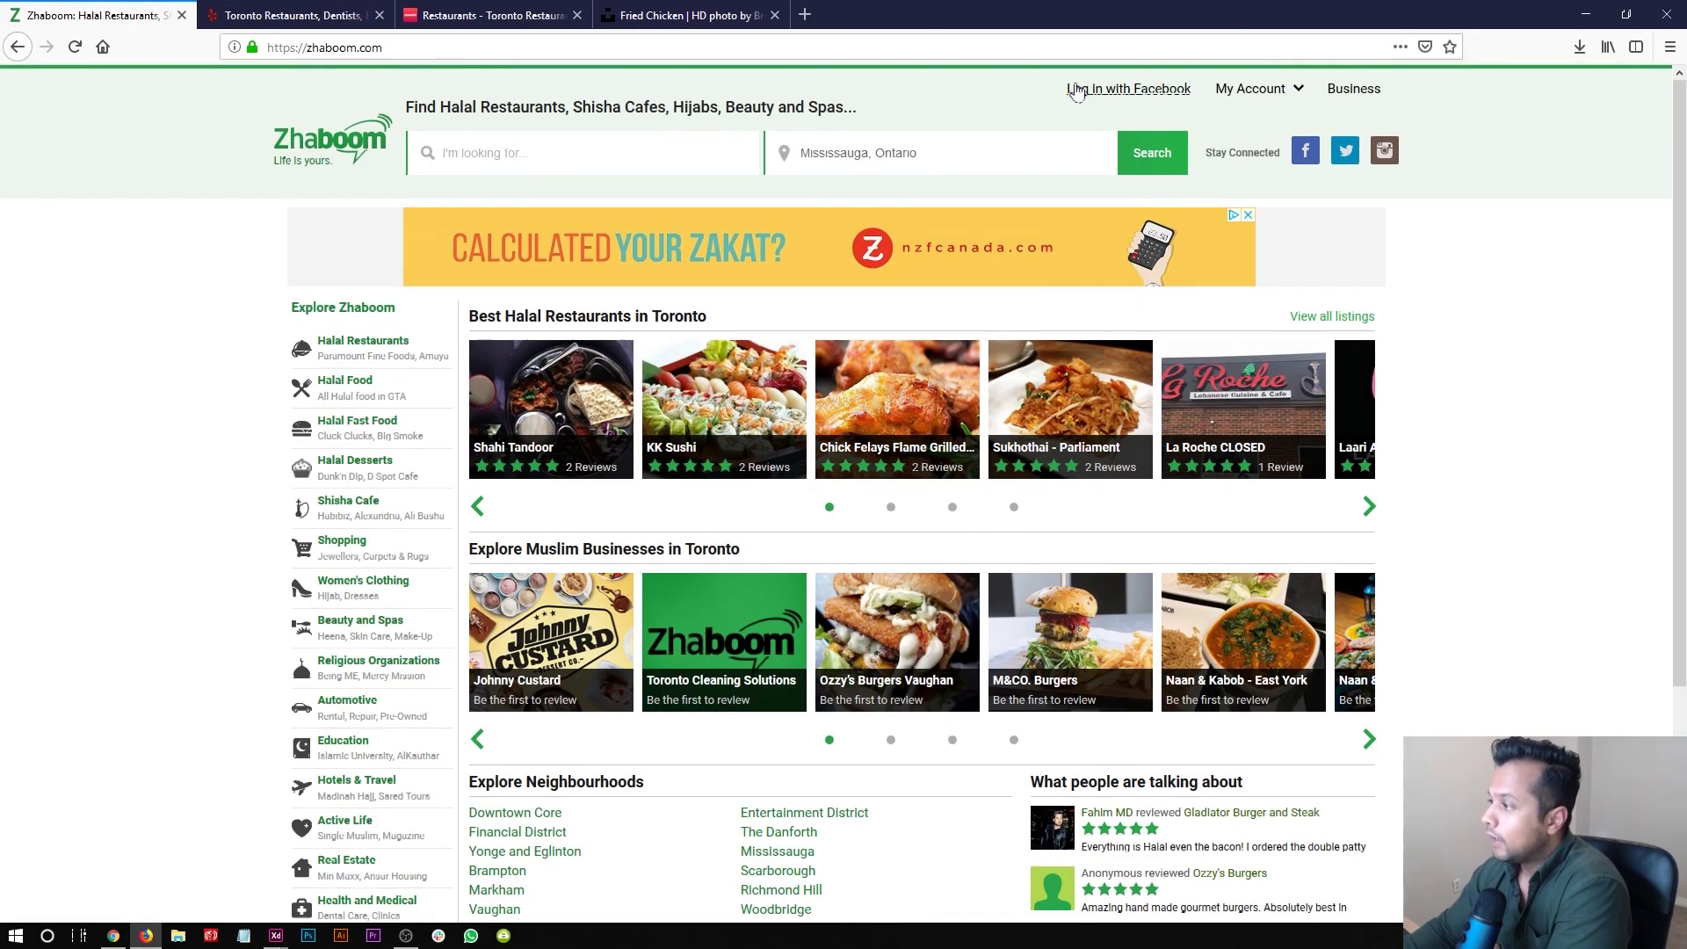
pyautogui.click(1298, 92)
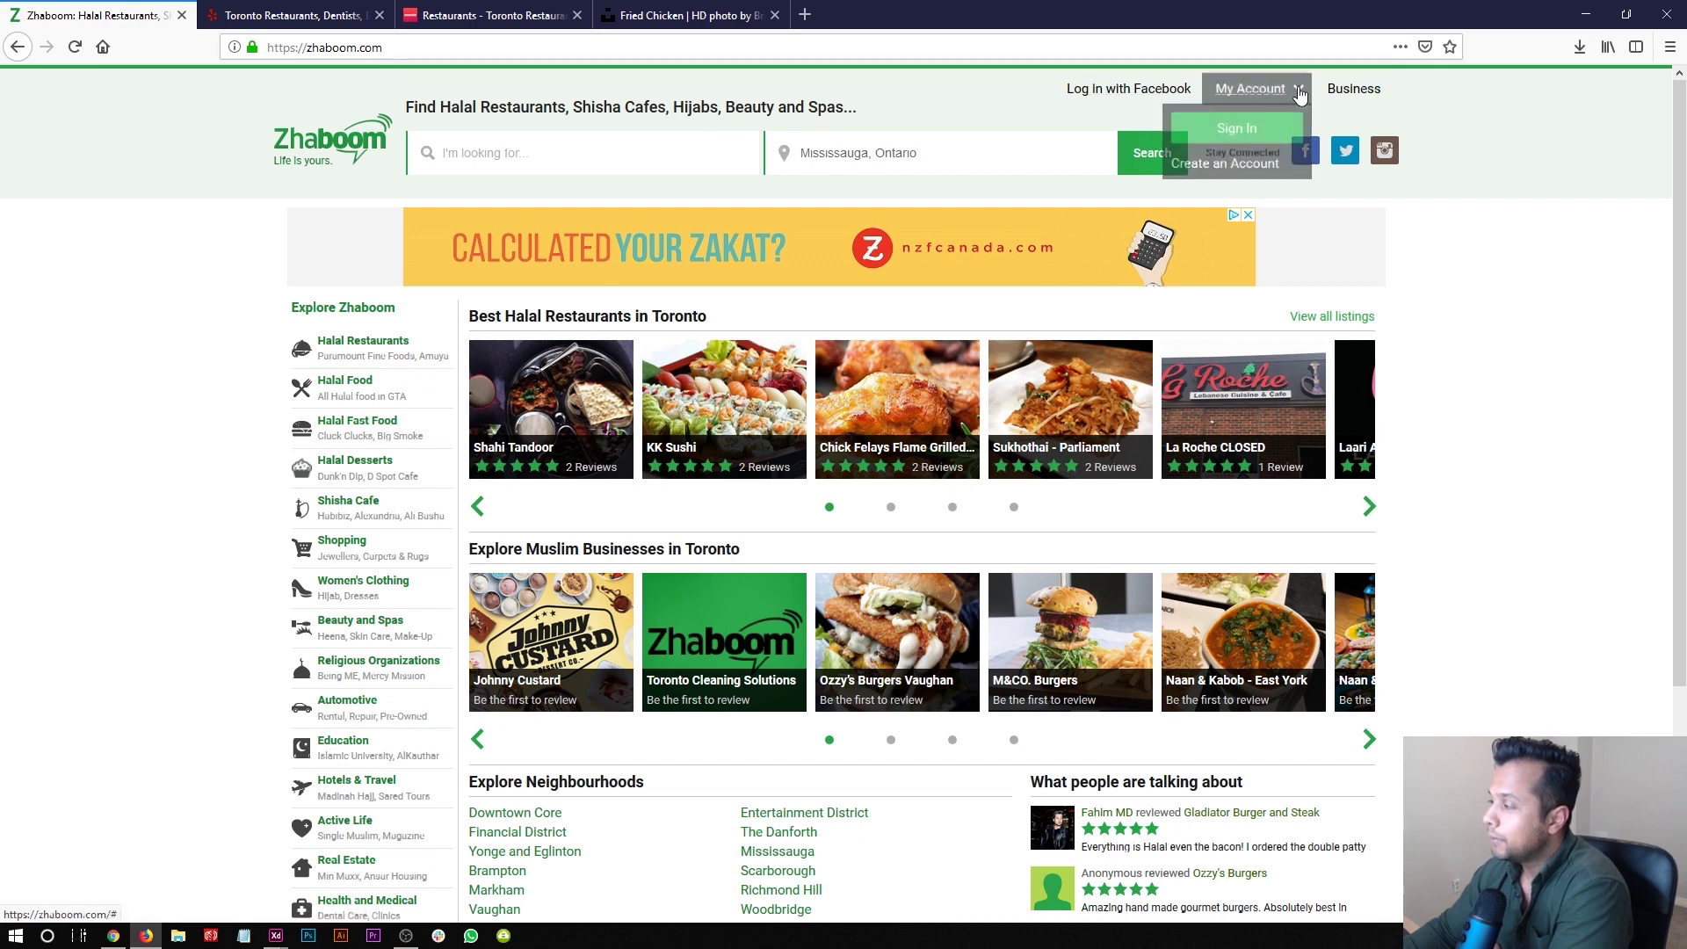
pyautogui.click(333, 11)
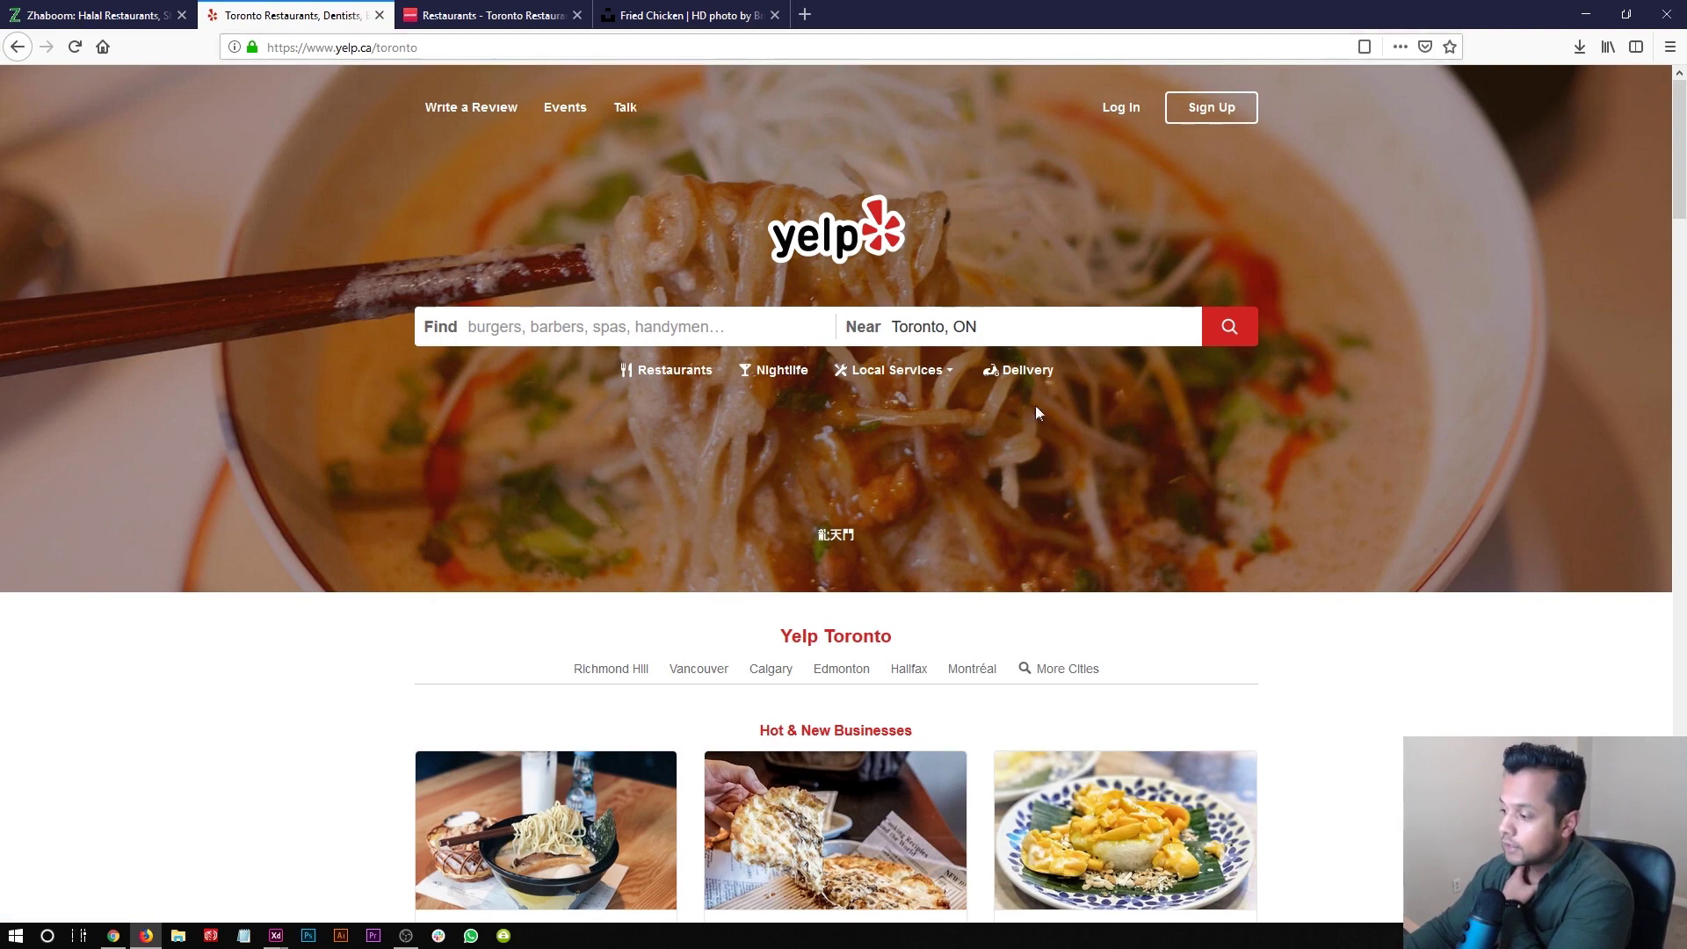
# - Back in Adobe XD, replace the placeholder text in the artboard's header with "Write a Review"
pyautogui.click(1586, 14)
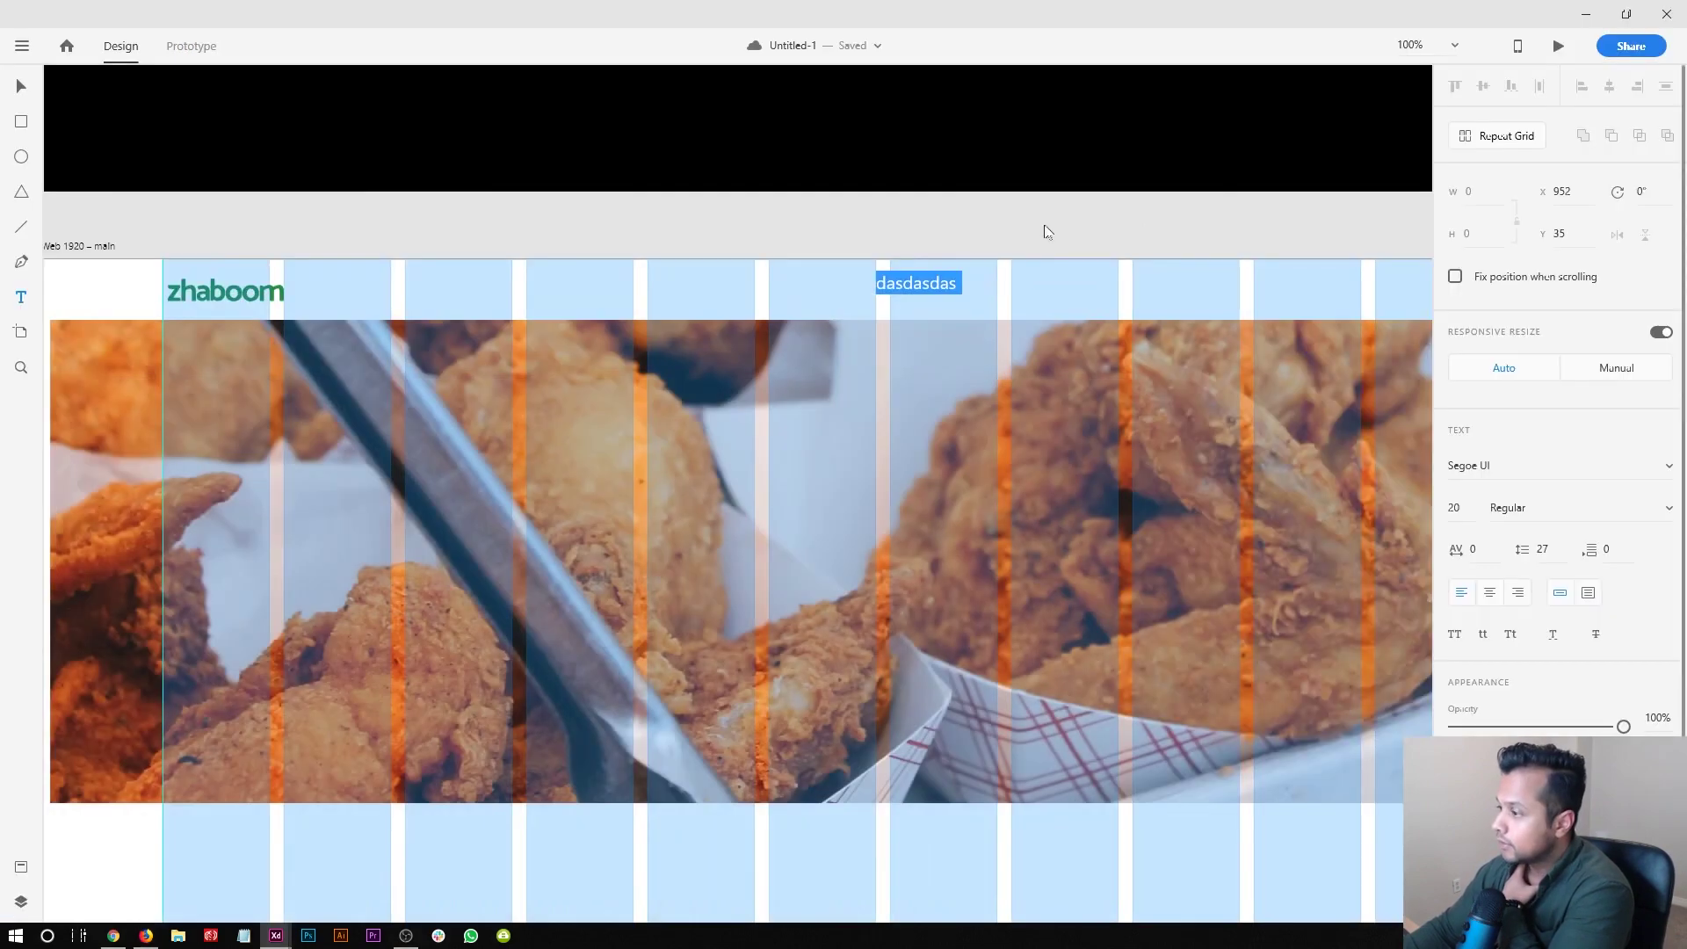
pyautogui.doubleClick(904, 282)
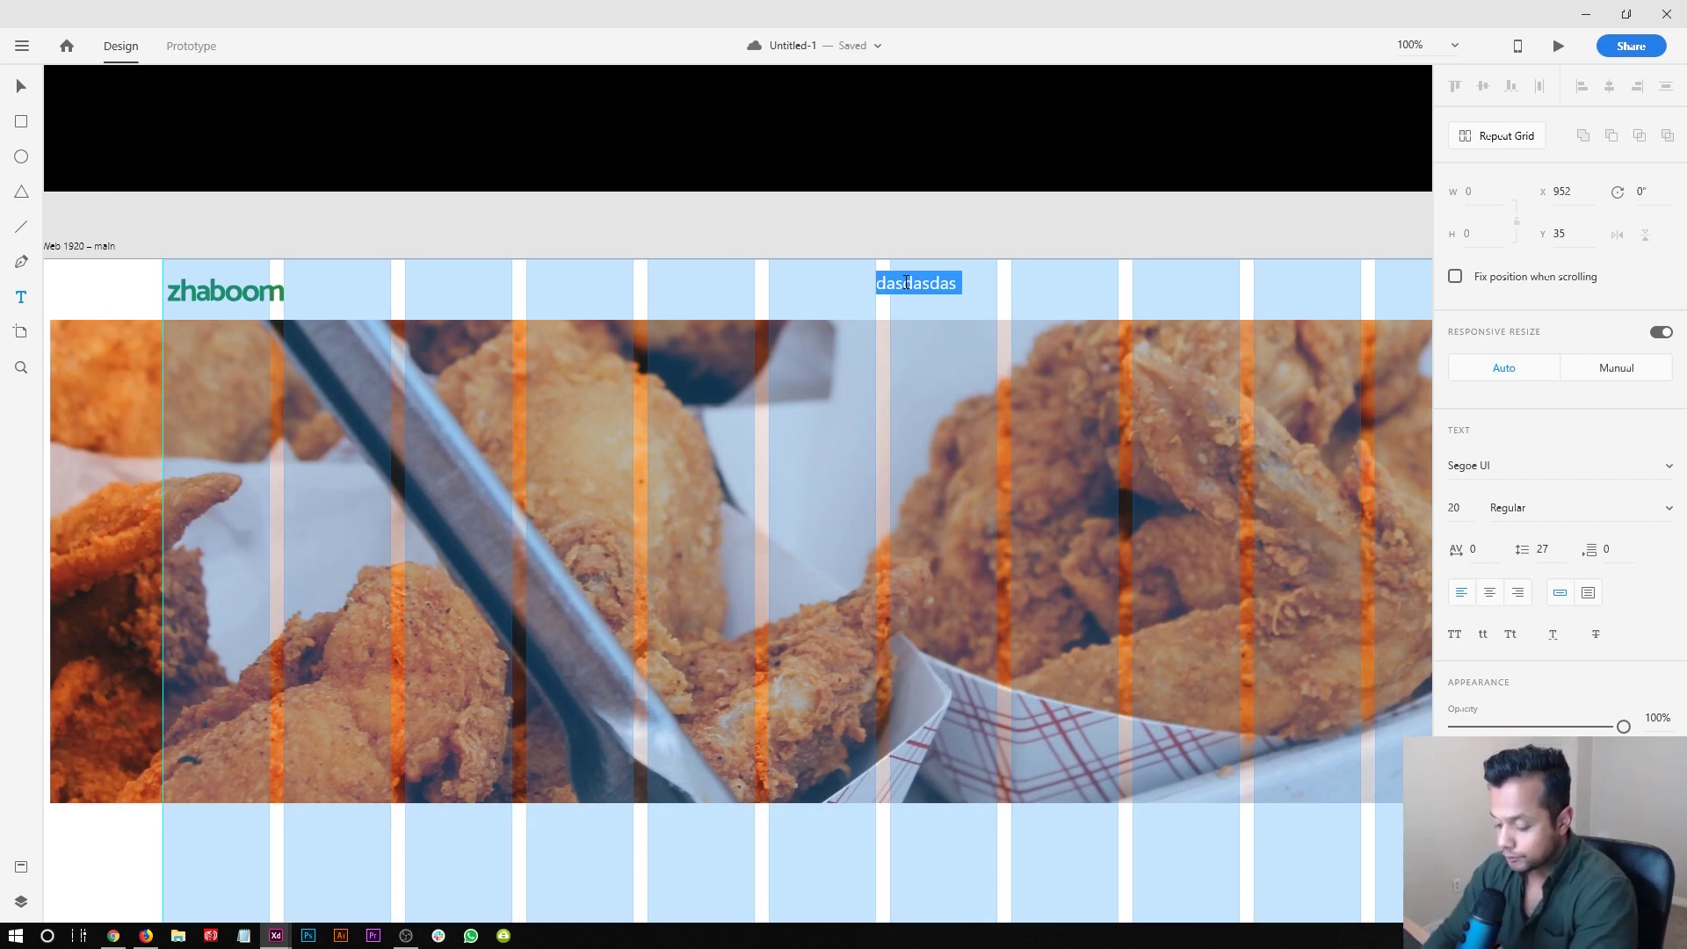
pyautogui.write('w')
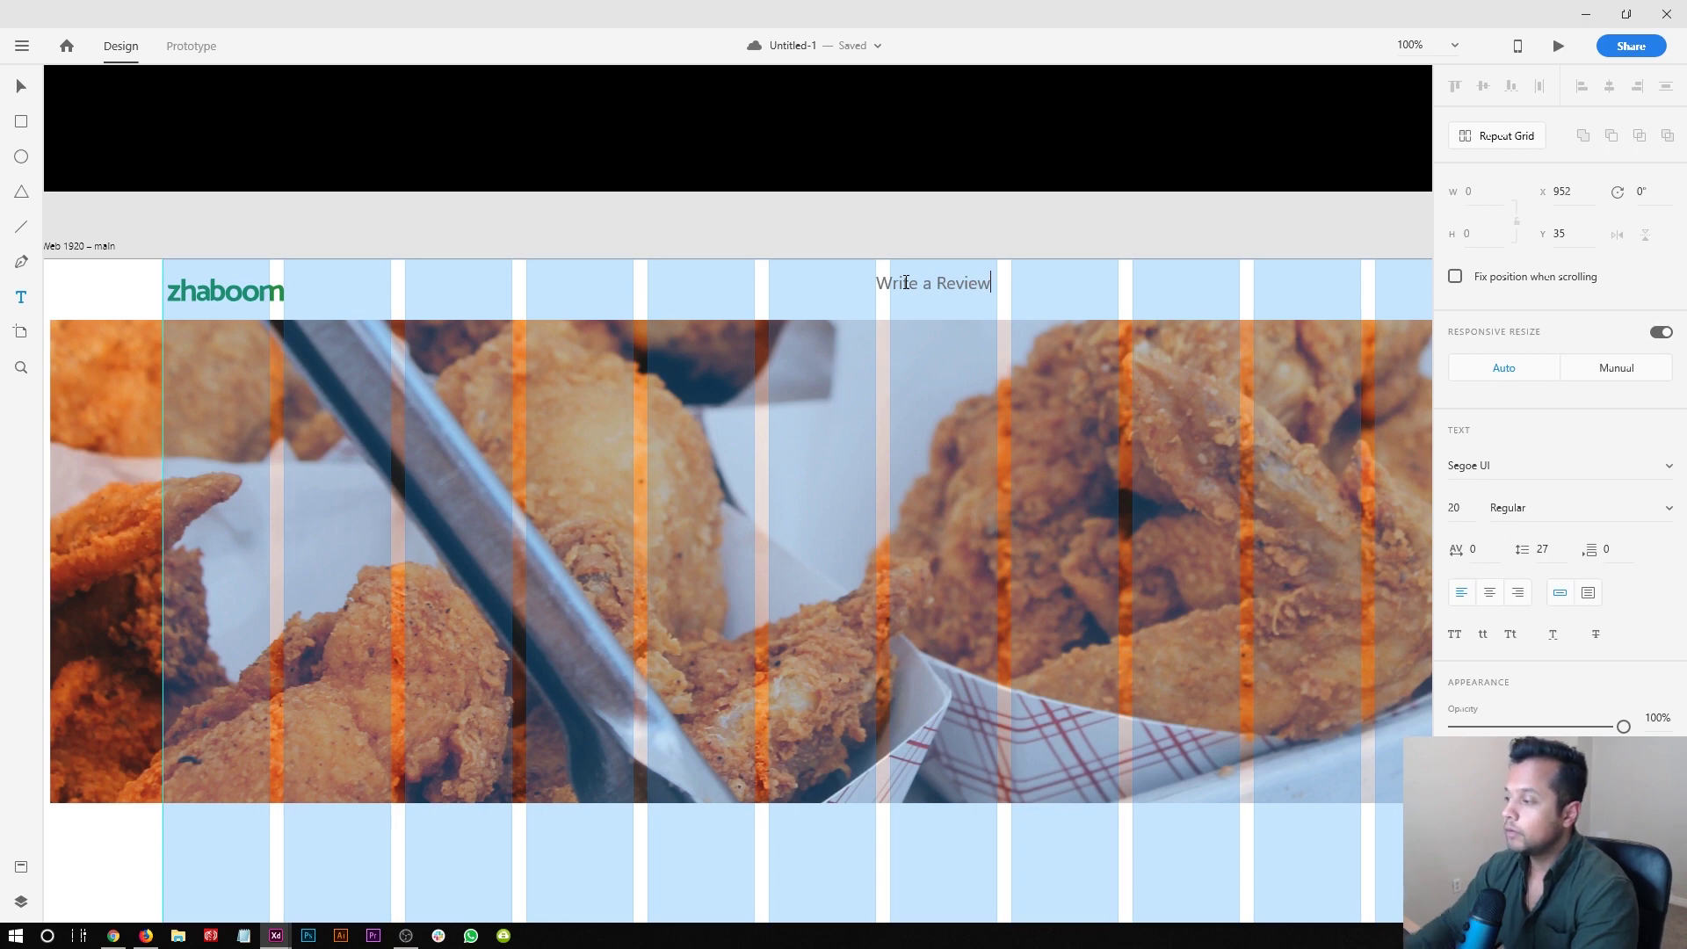
# - Set the "Write a Review" header text to the Roboto font at size 17
pyautogui.hotkey('ctrl', 'shift', 'y')
pyautogui.click(1532, 469)
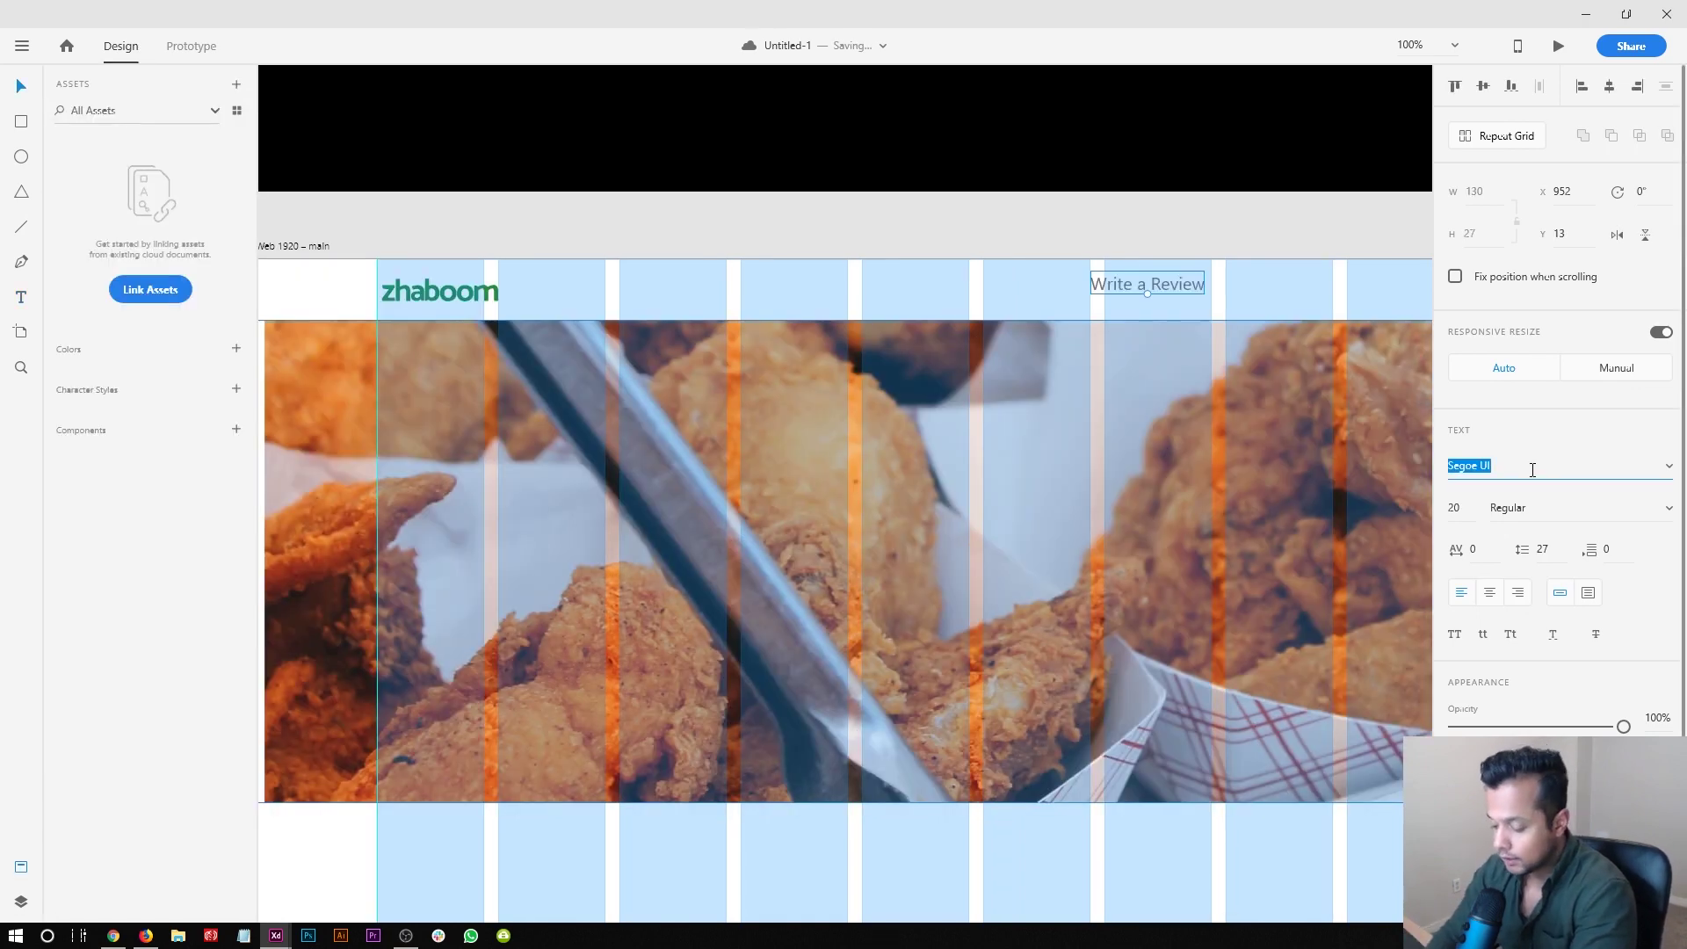
pyautogui.press('Return')
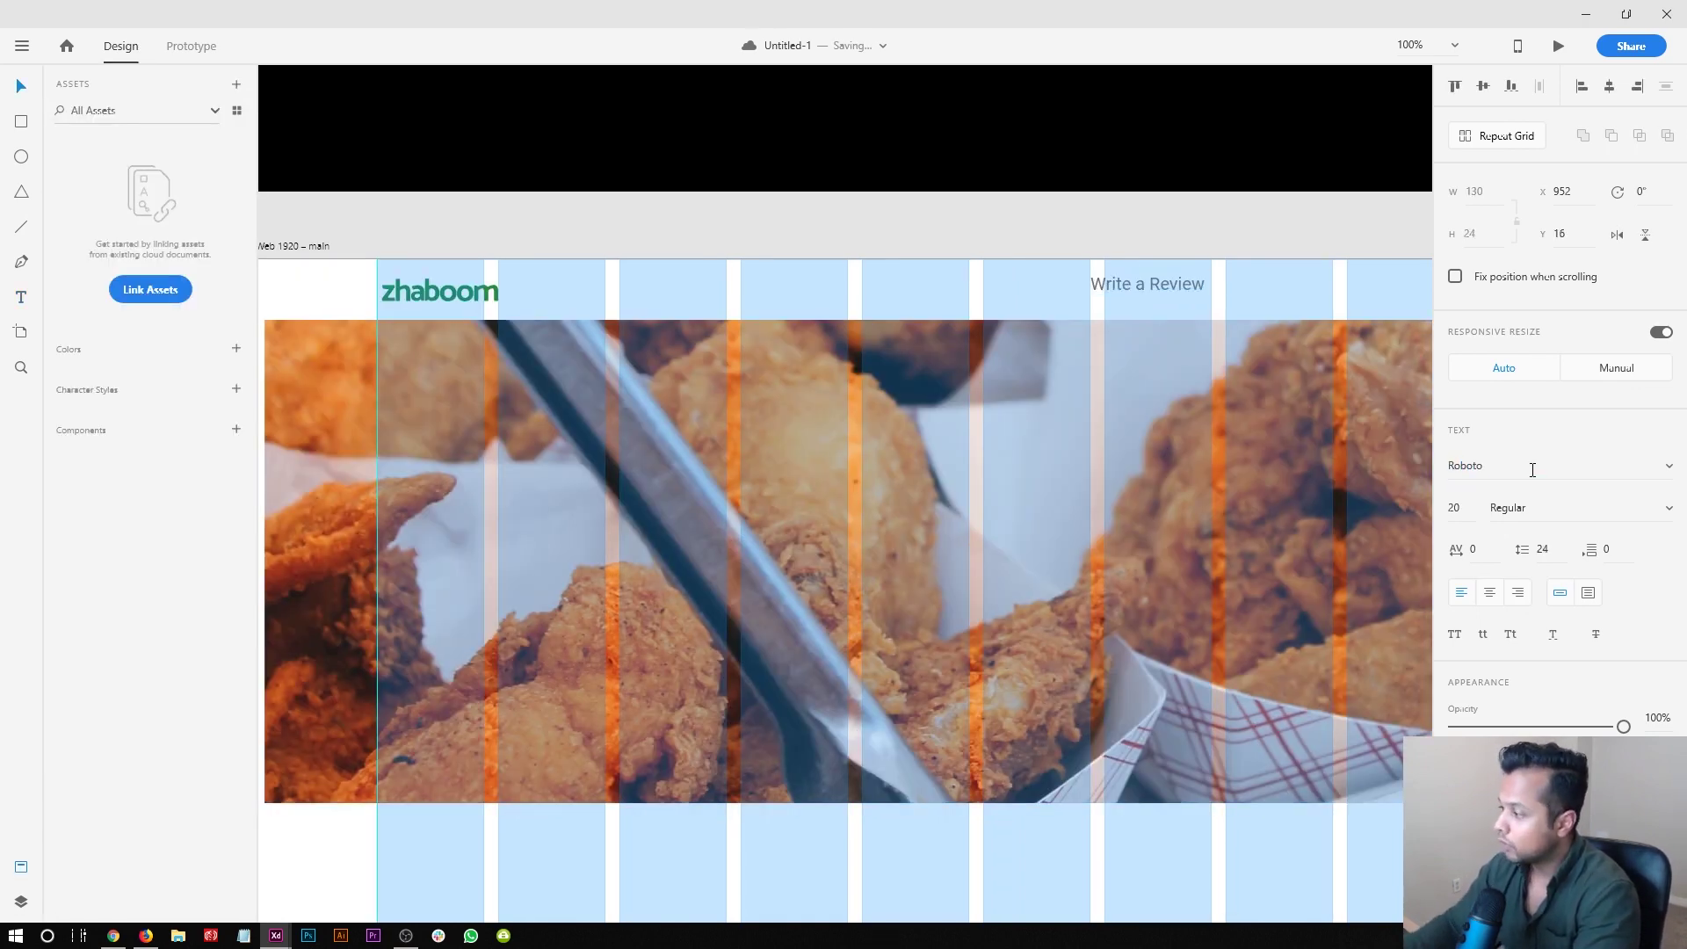
pyautogui.click(1470, 510)
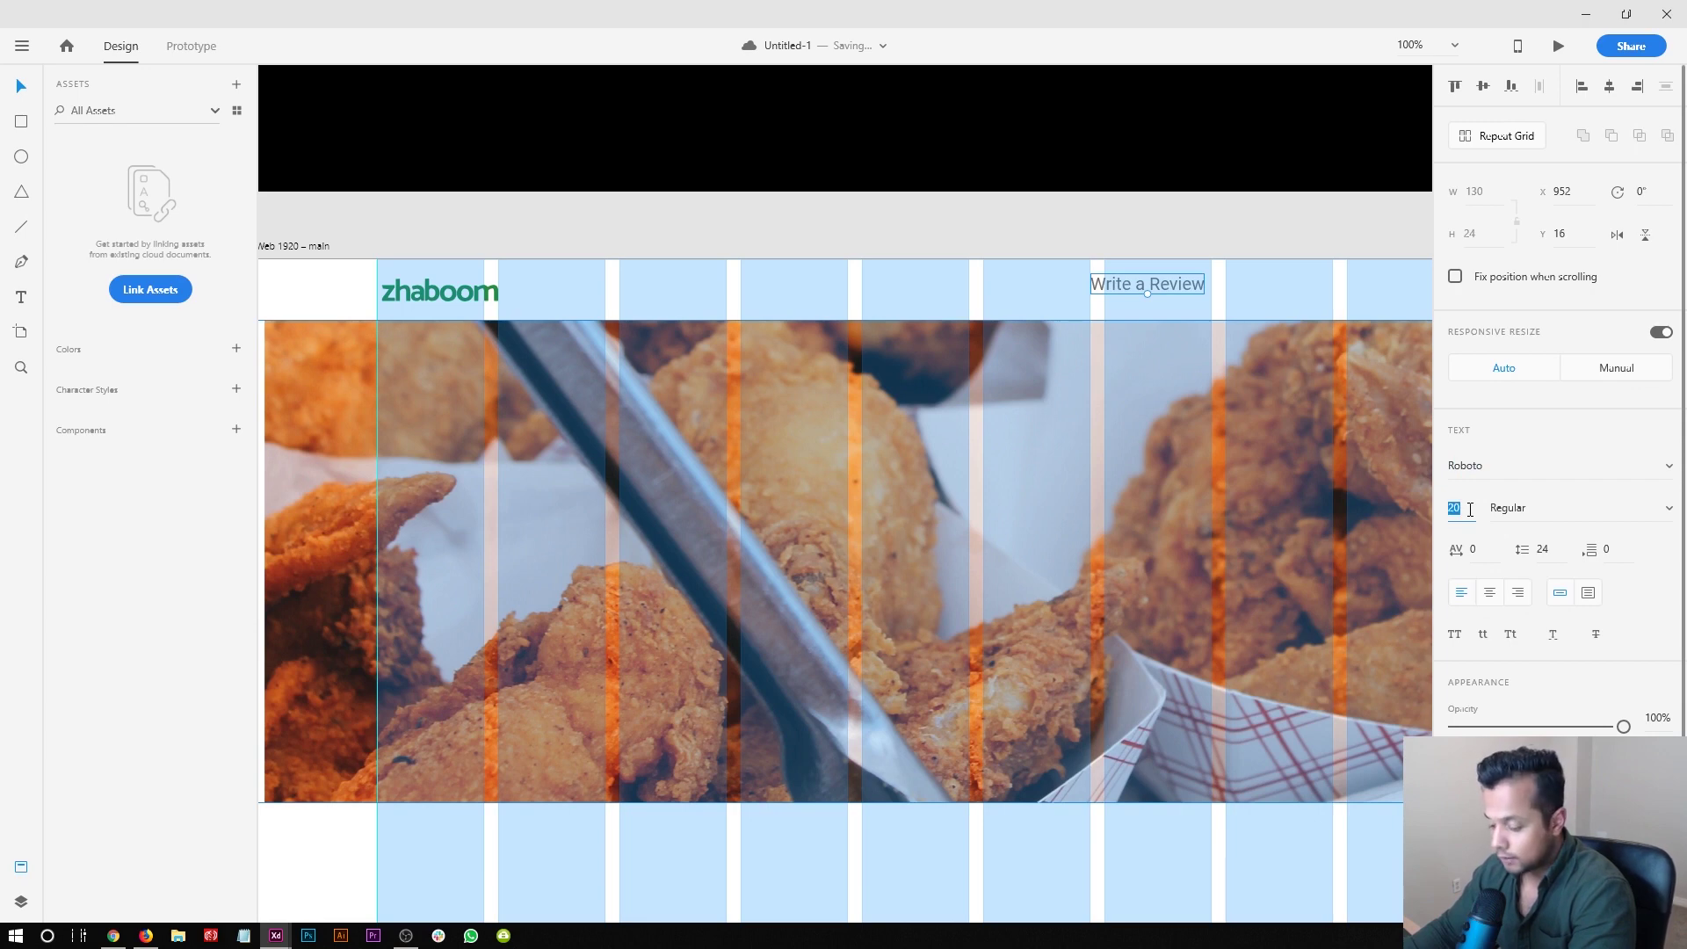
pyautogui.write('17')
pyautogui.press('Return')
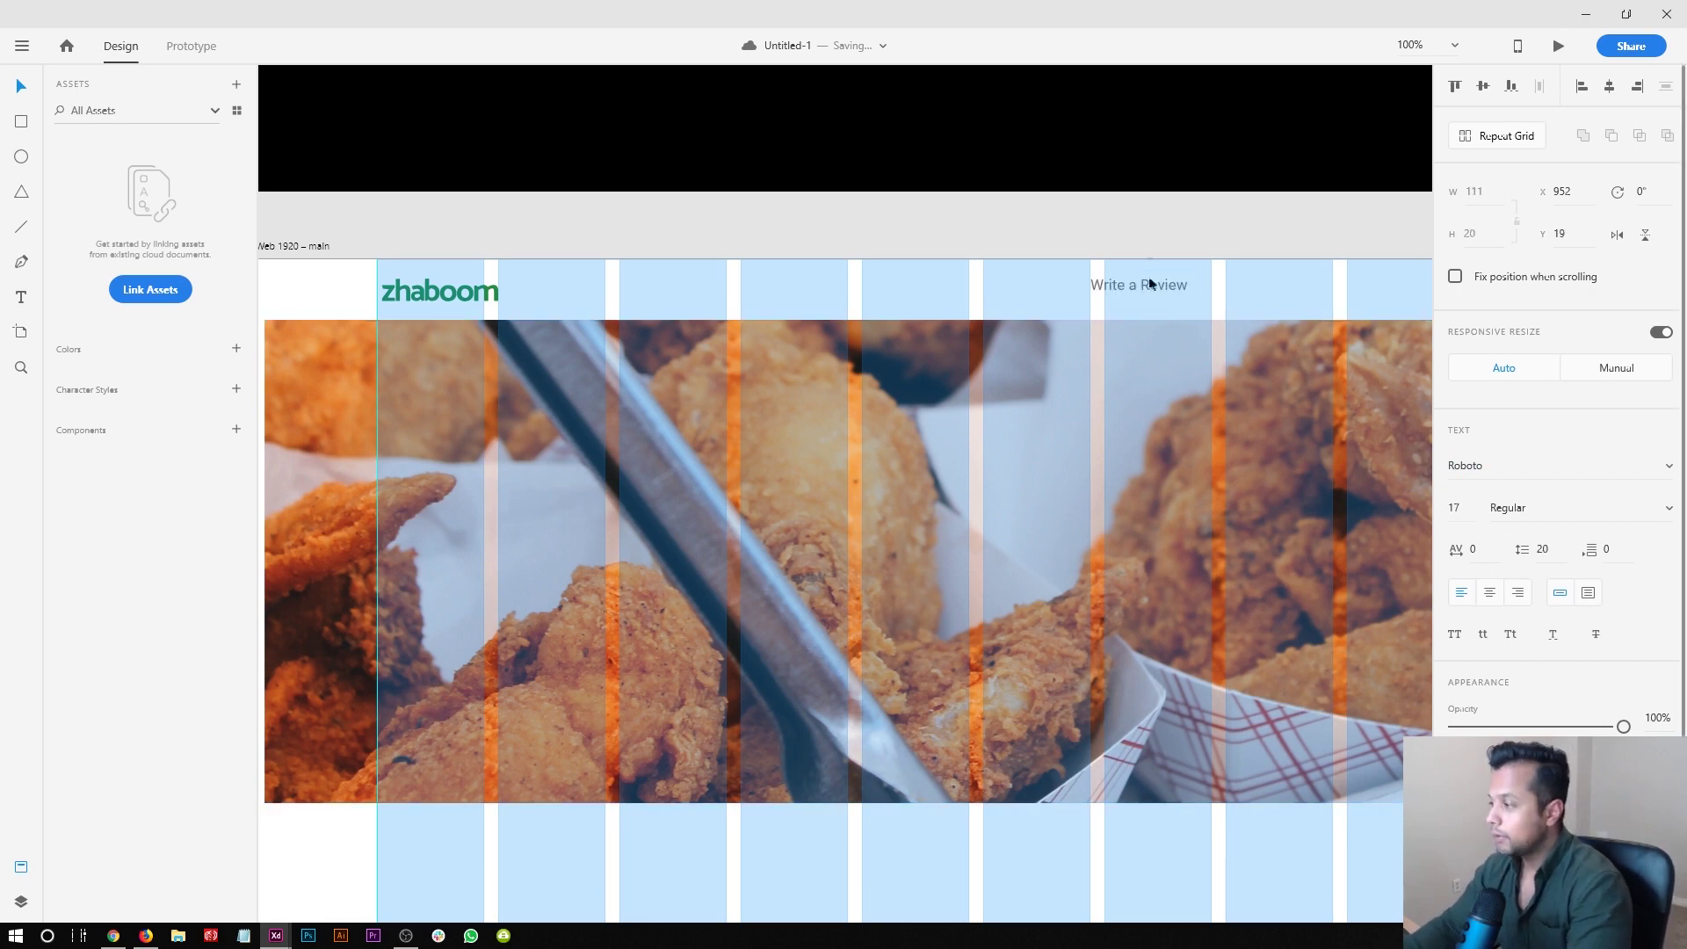
pyautogui.click(1127, 188)
pyautogui.click(1125, 218)
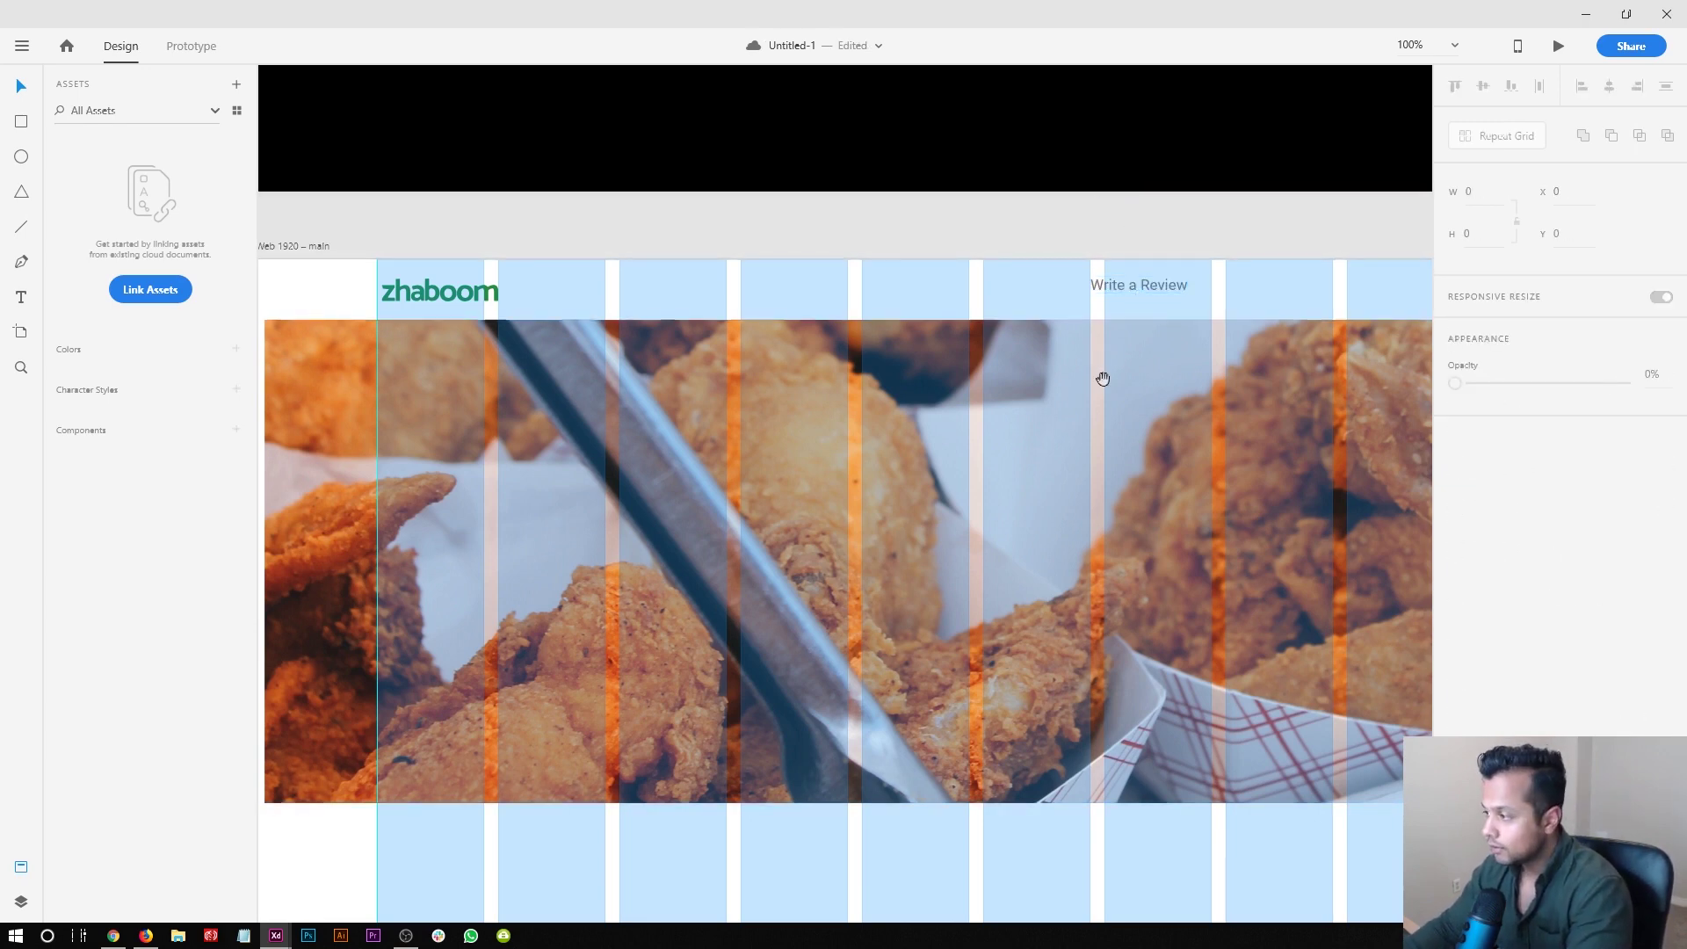
# - Move the "Write a Review" text further right in the header, to about X 1117, Y 28
pyautogui.moveTo(1103, 378); pyautogui.dragTo(787, 426)
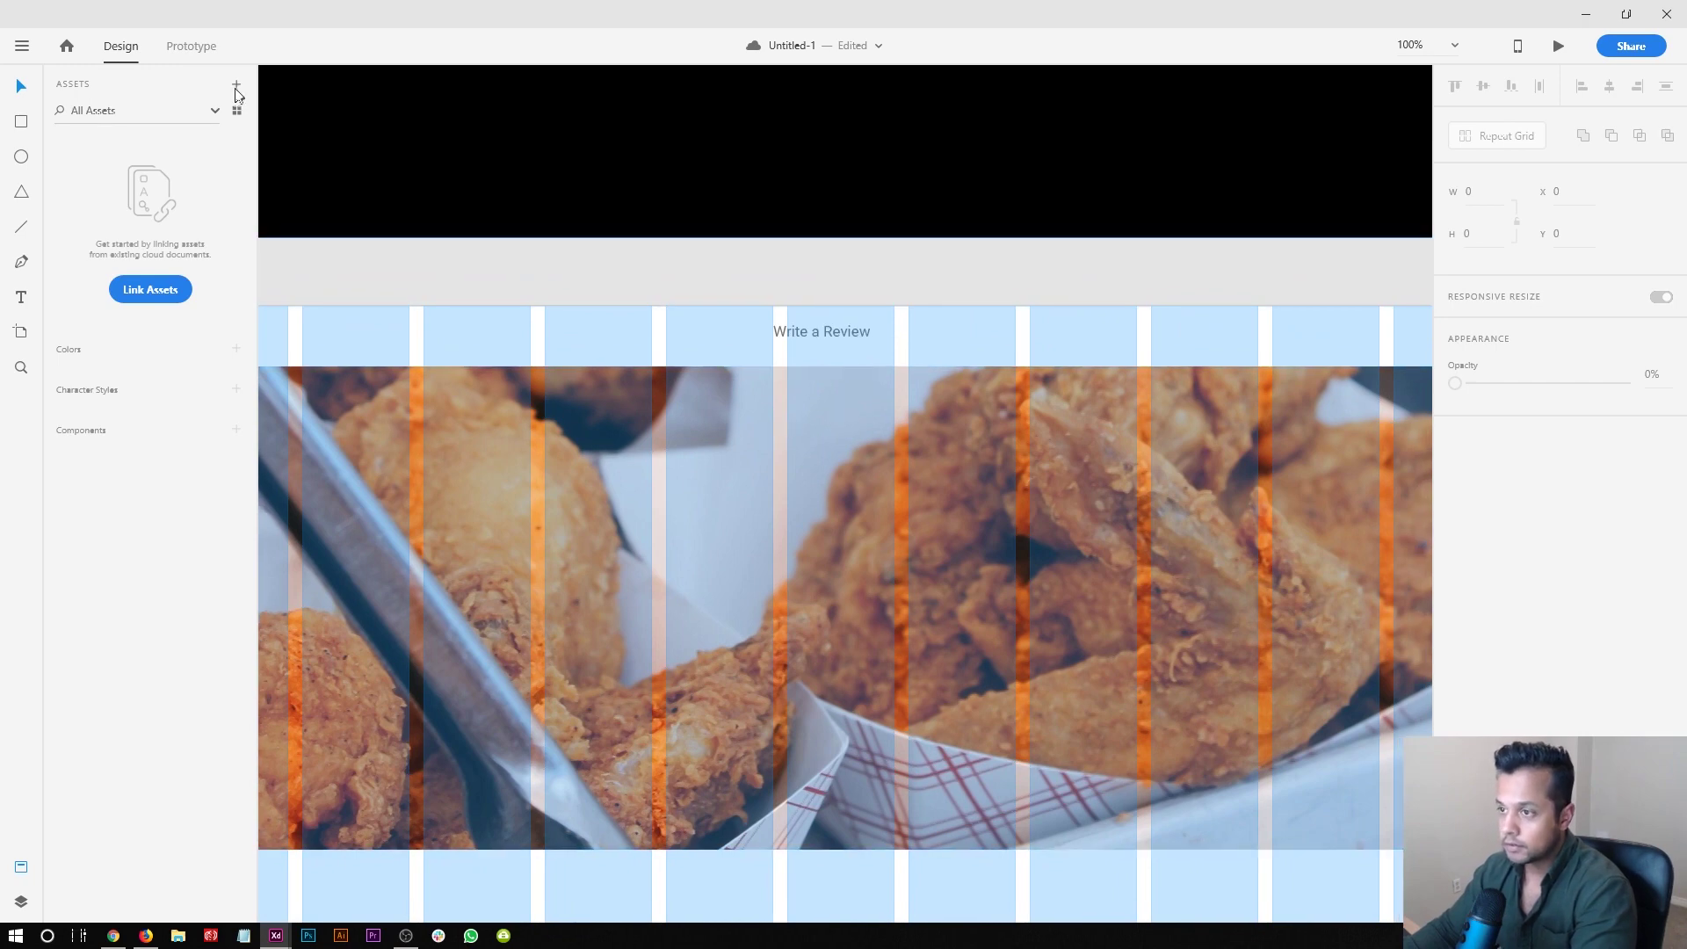
pyautogui.click(21, 868)
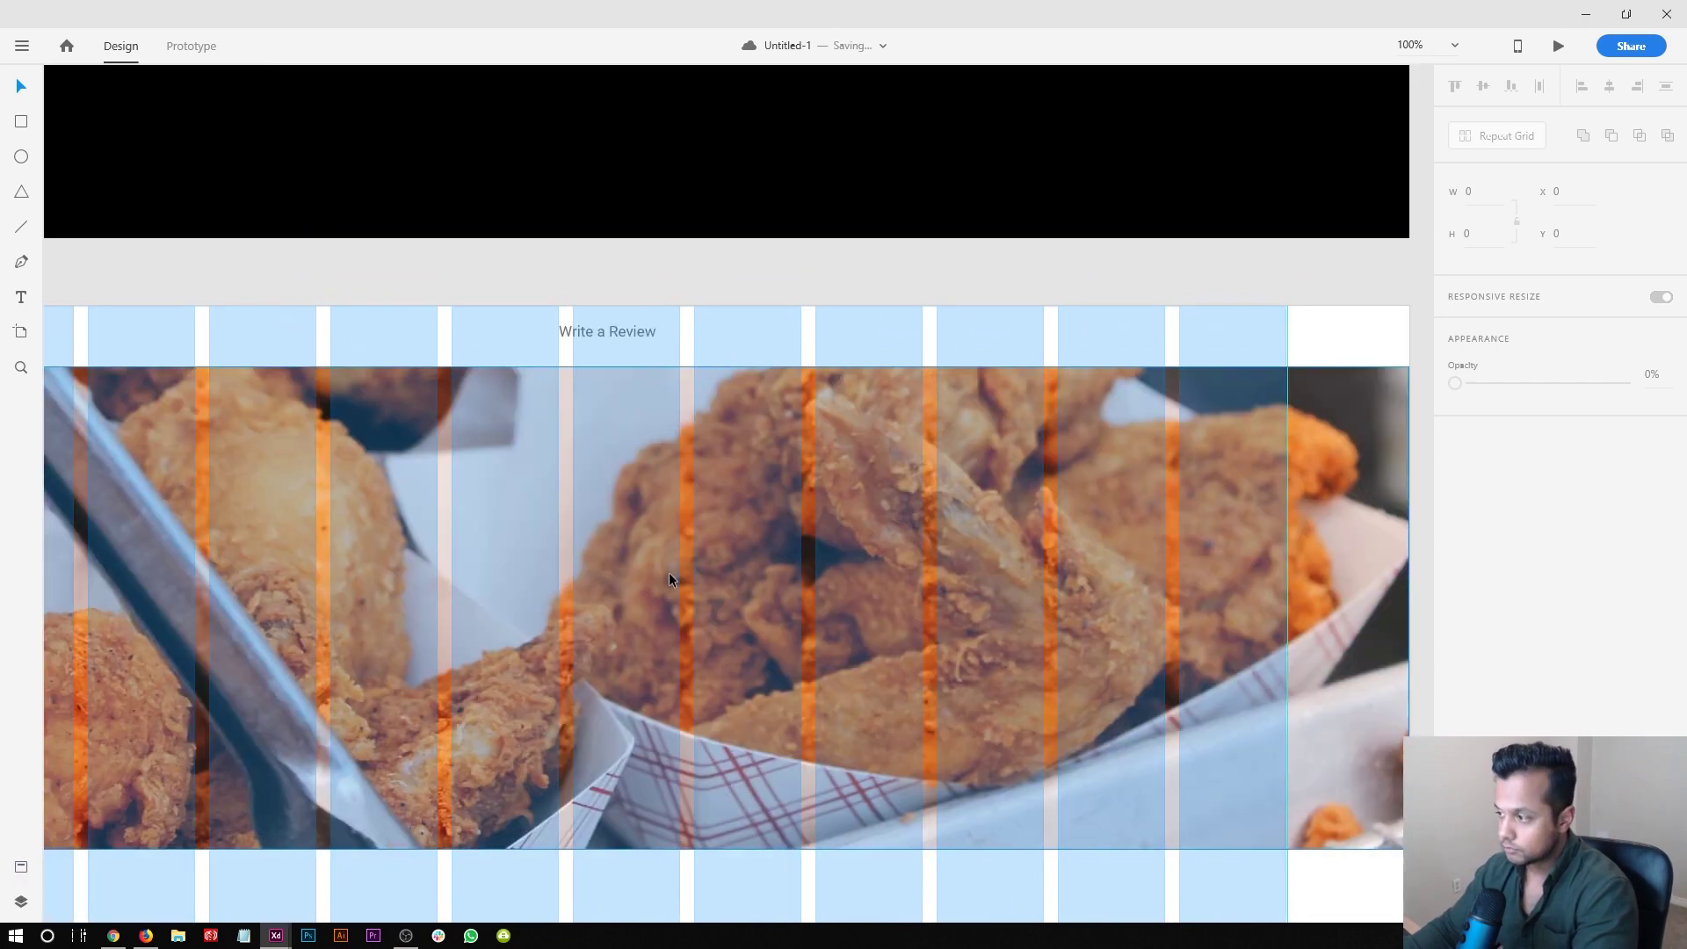
pyautogui.hotkey('ctrl', '-')
pyautogui.moveTo(667, 572); pyautogui.dragTo(772, 493)
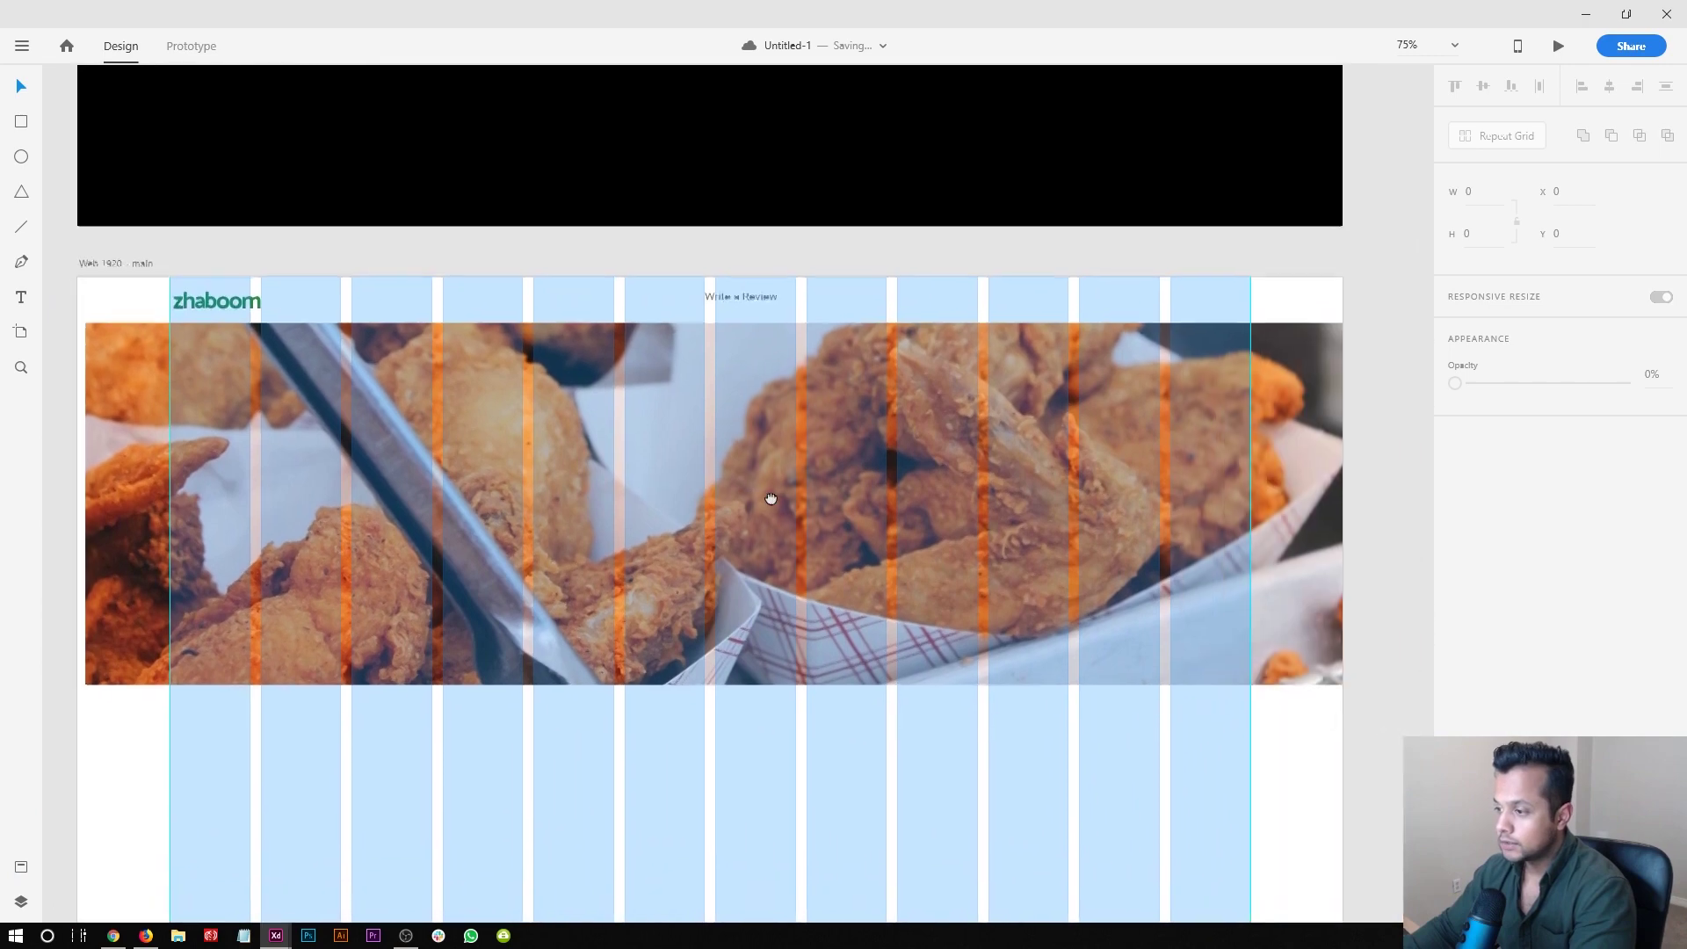
pyautogui.click(759, 295)
pyautogui.hotkey('ctrl', '+')
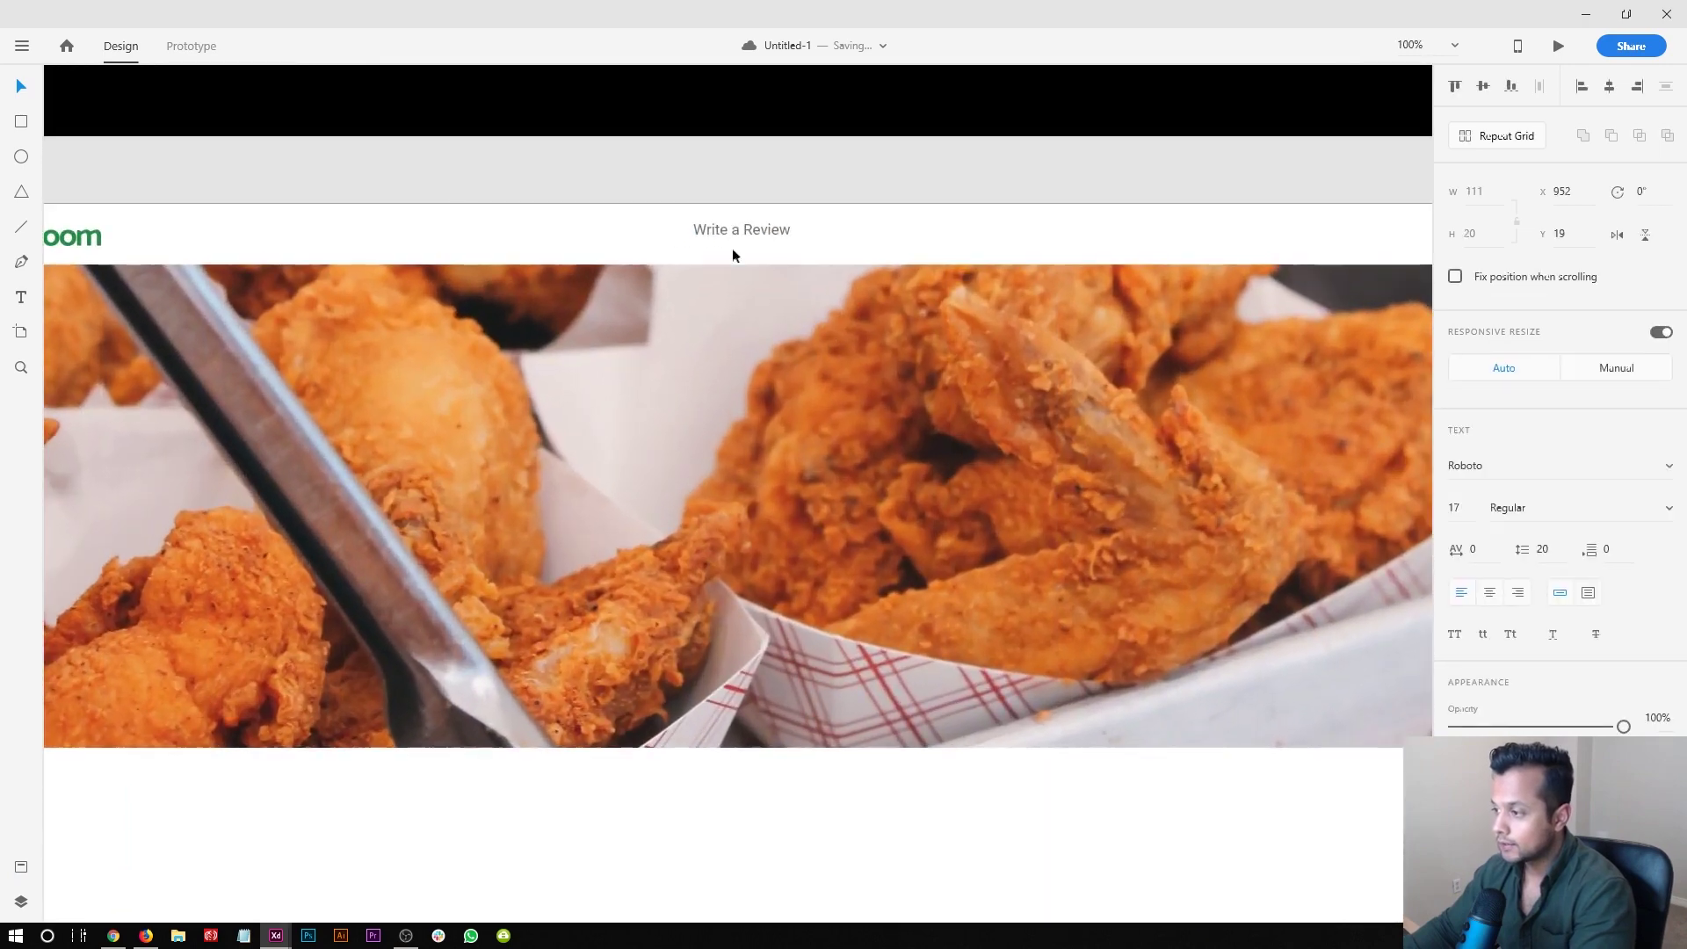
pyautogui.moveTo(740, 230); pyautogui.dragTo(885, 244)
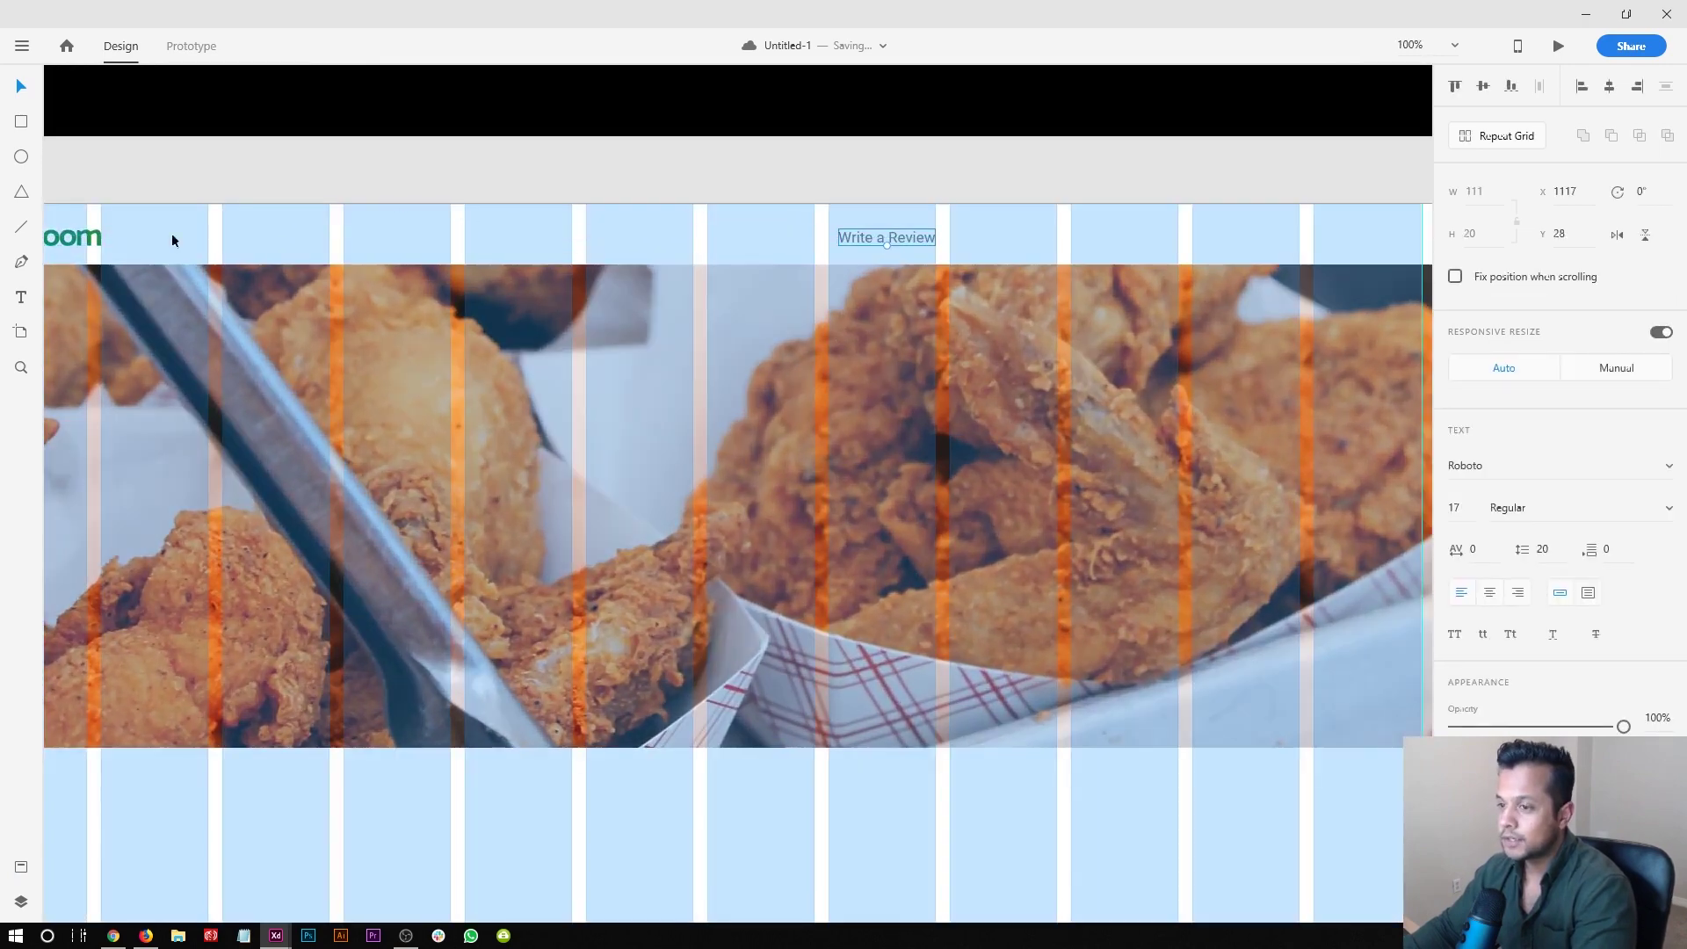
# - Align the "Write a Review" text with the vertical middle of the zhaboom logo in the header
pyautogui.click(97, 235)
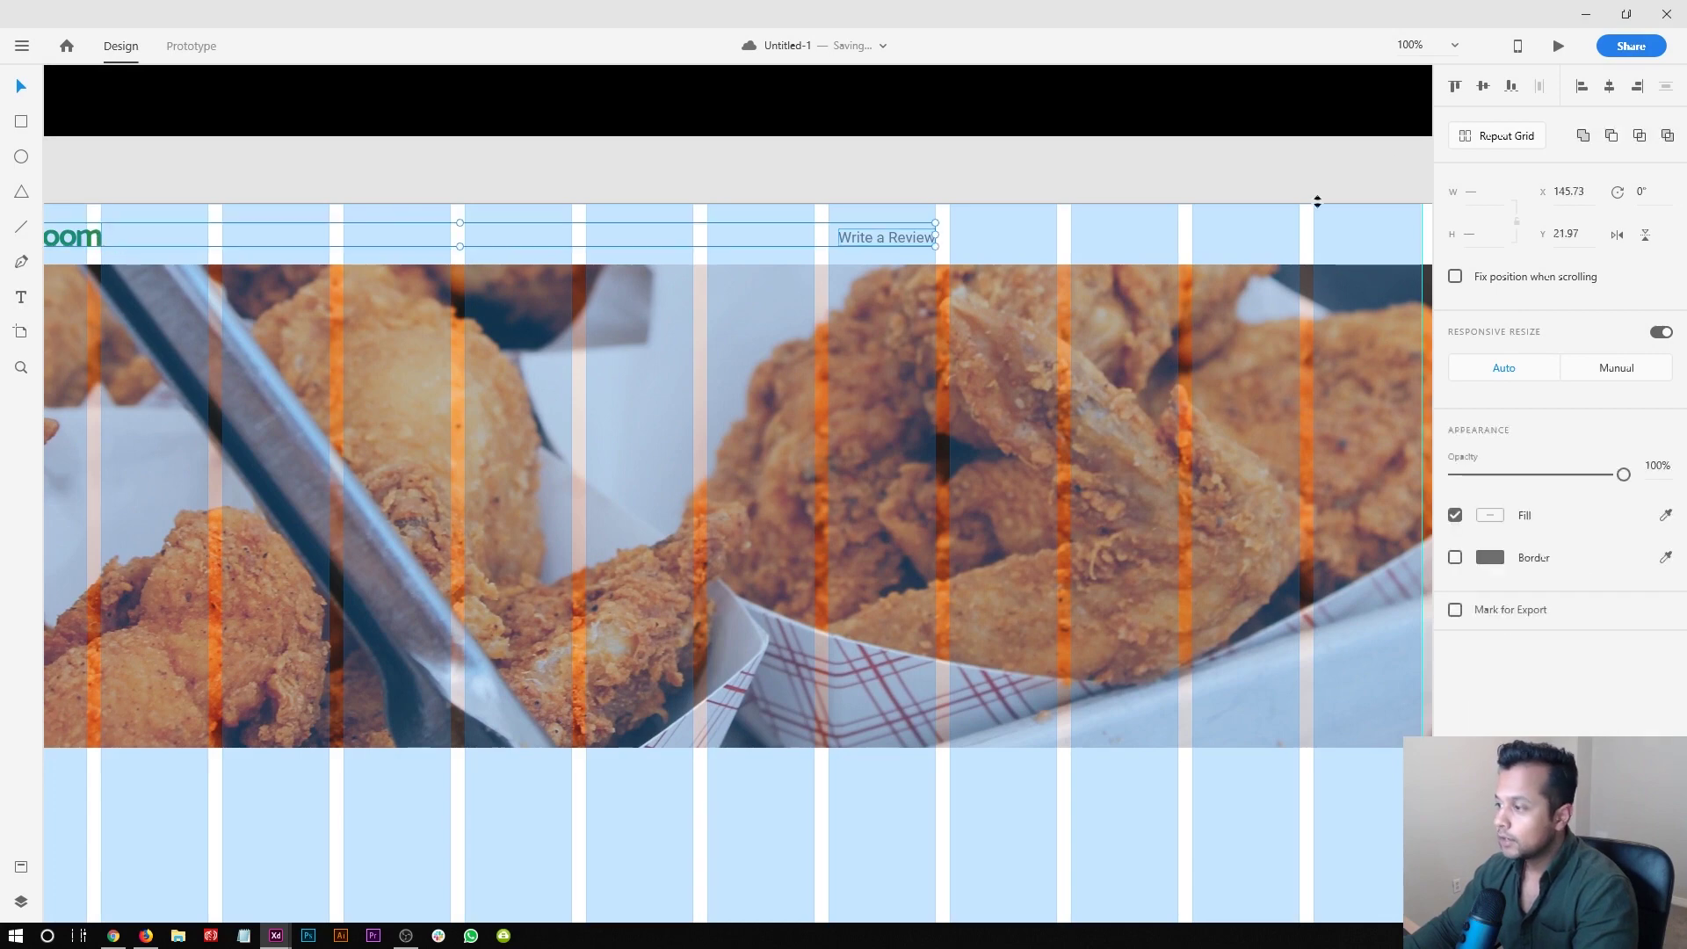
pyautogui.click(955, 346)
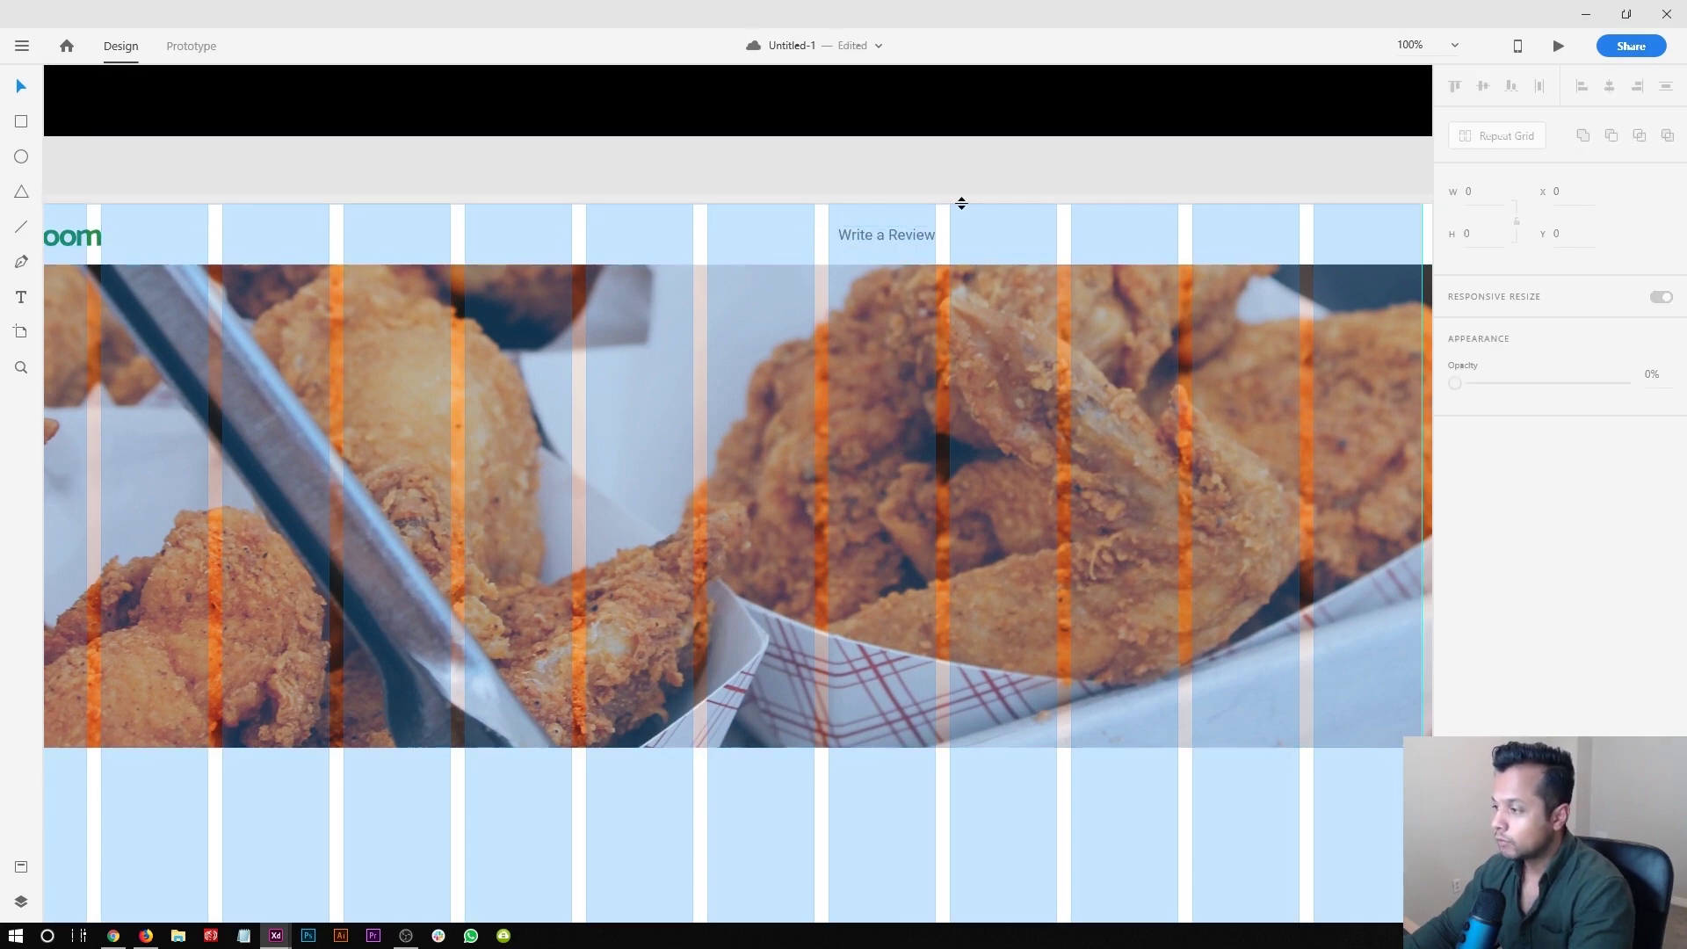
pyautogui.press('Escape')
pyautogui.hotkey('ctrl', '-')
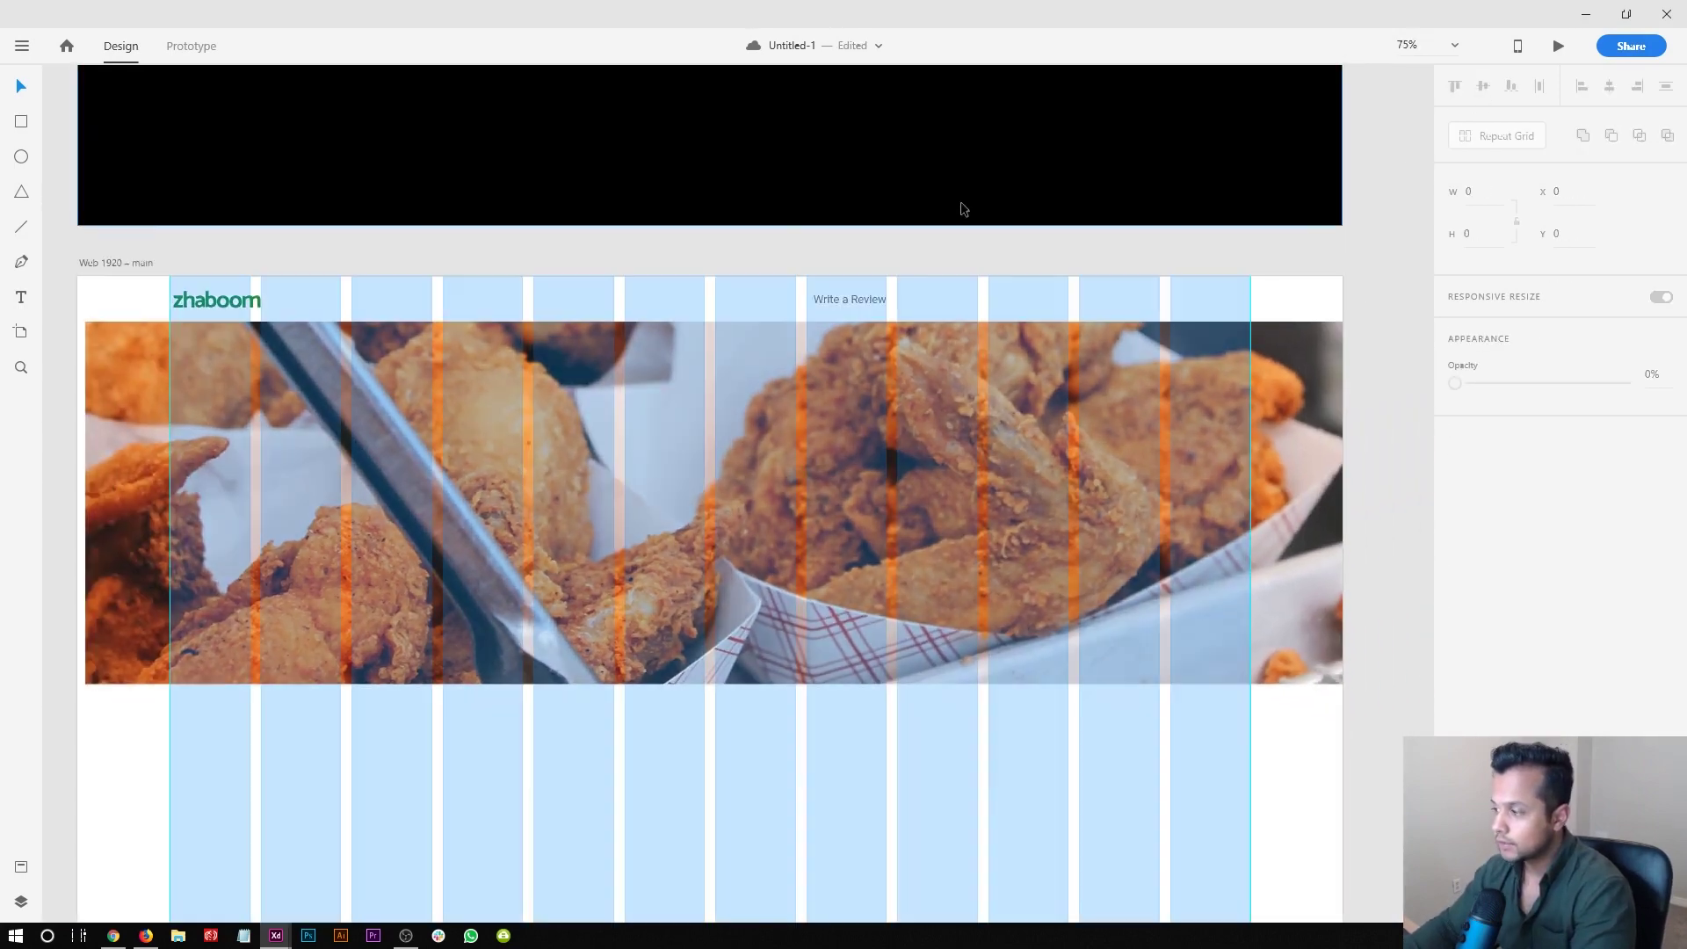
# - Try the "Write a Review" header text at font sizes 15 and 20
pyautogui.click(874, 299)
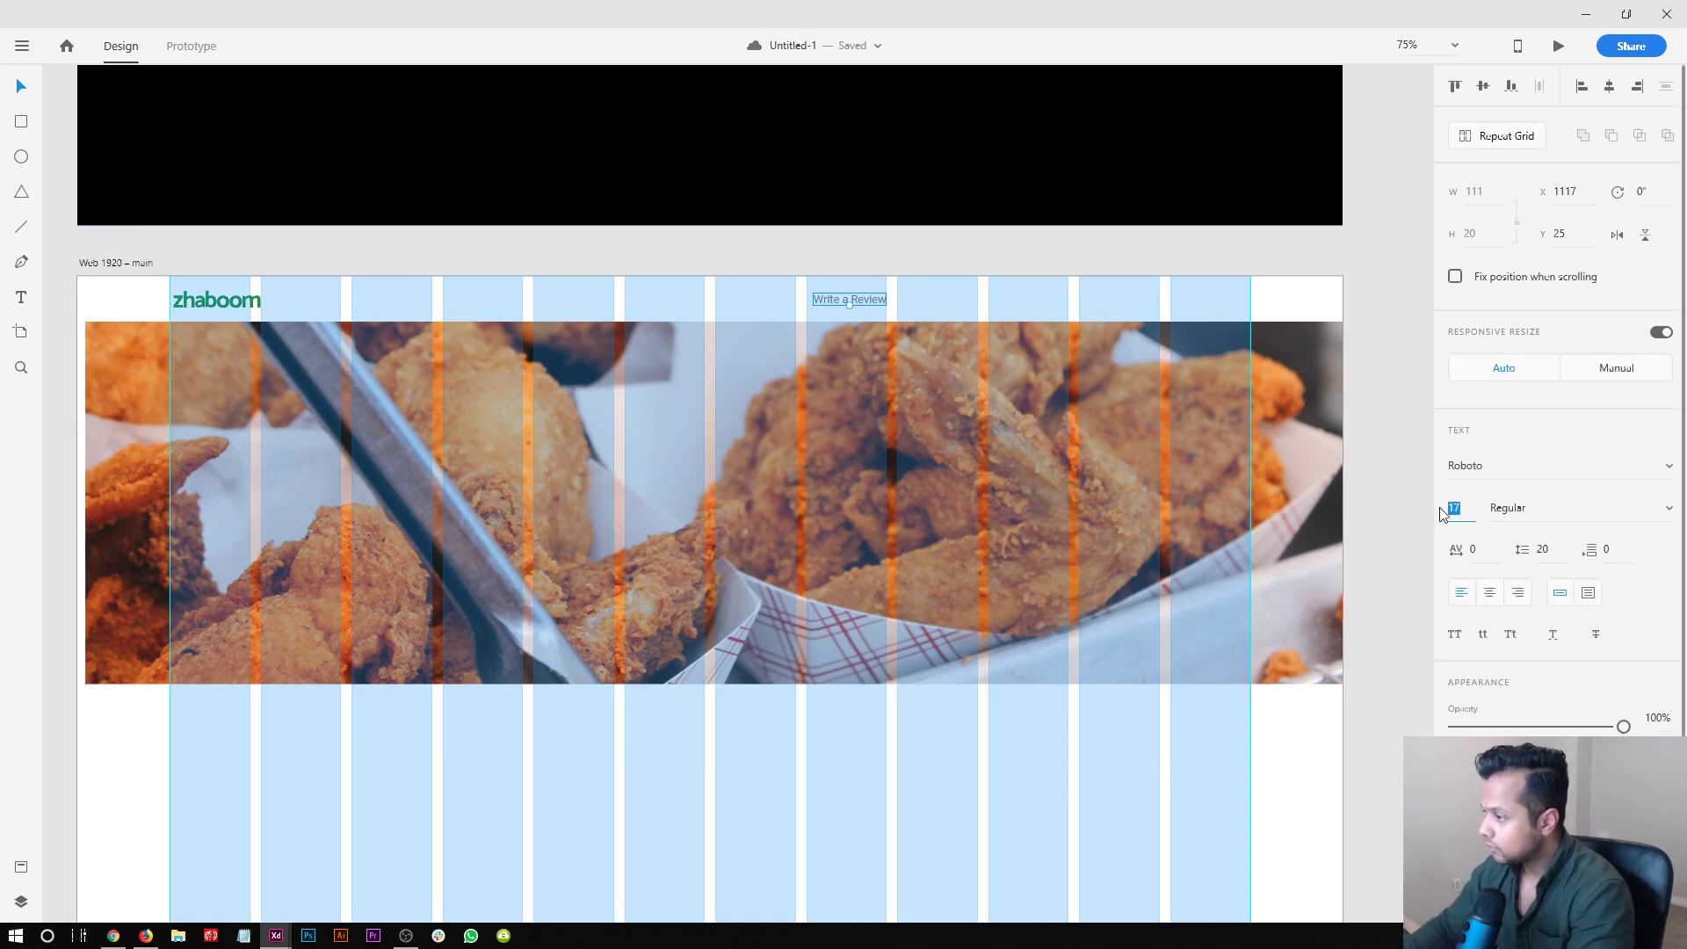
pyautogui.write('15')
pyautogui.press('Return')
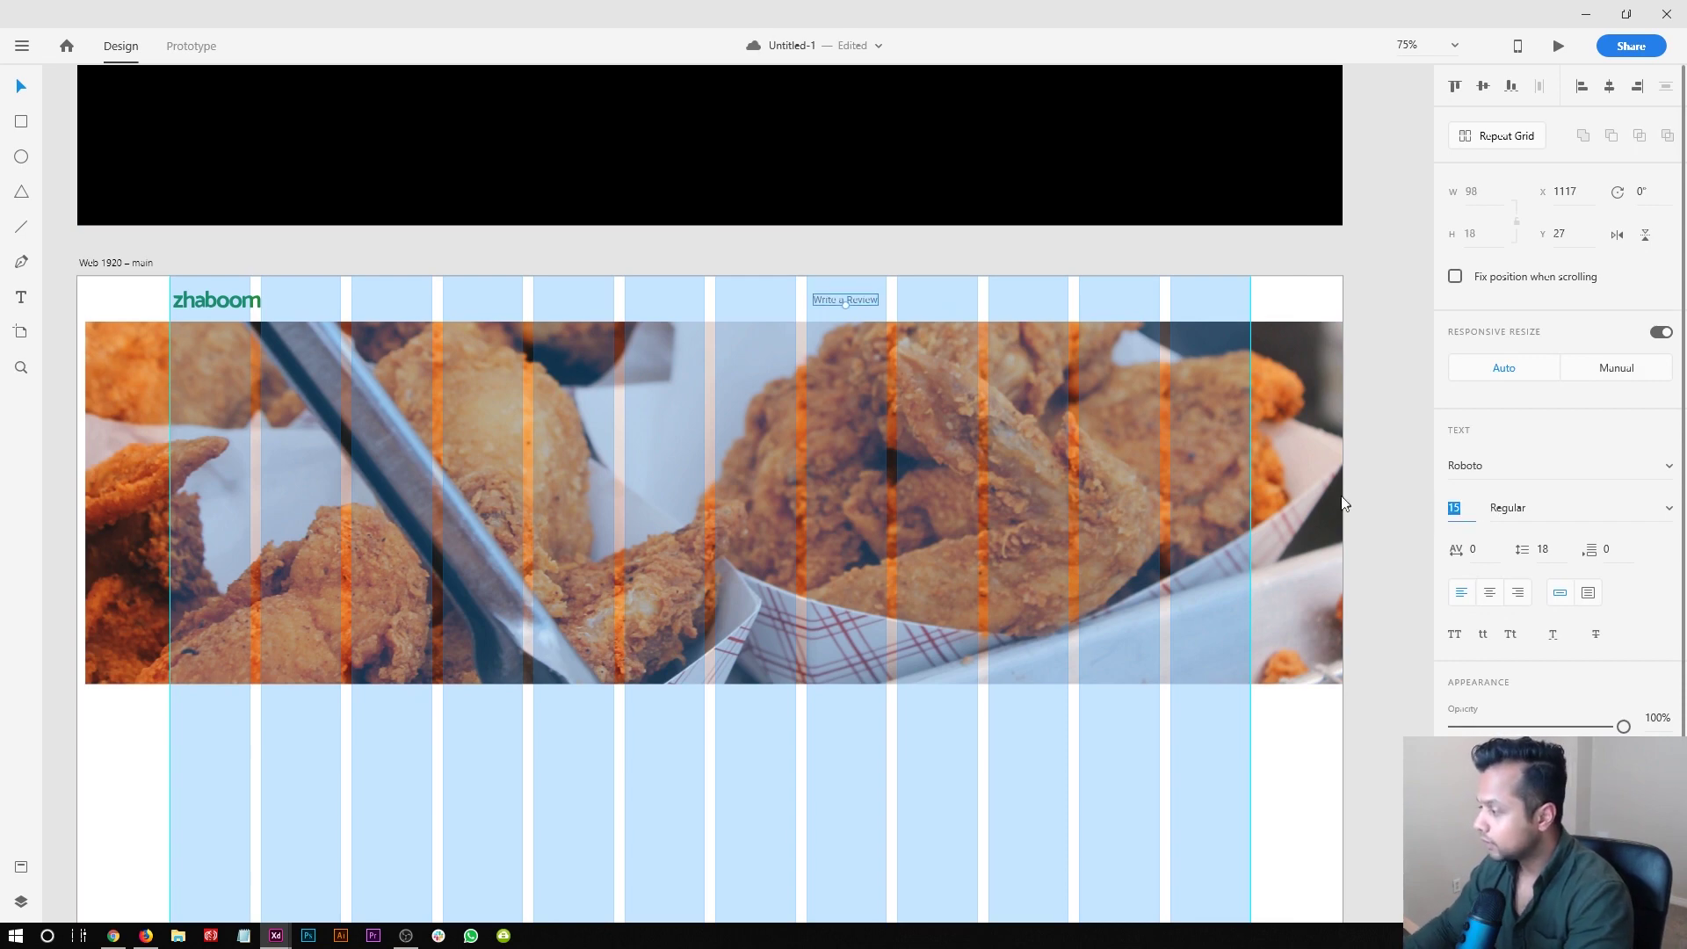
pyautogui.write('20')
pyautogui.press('Return')
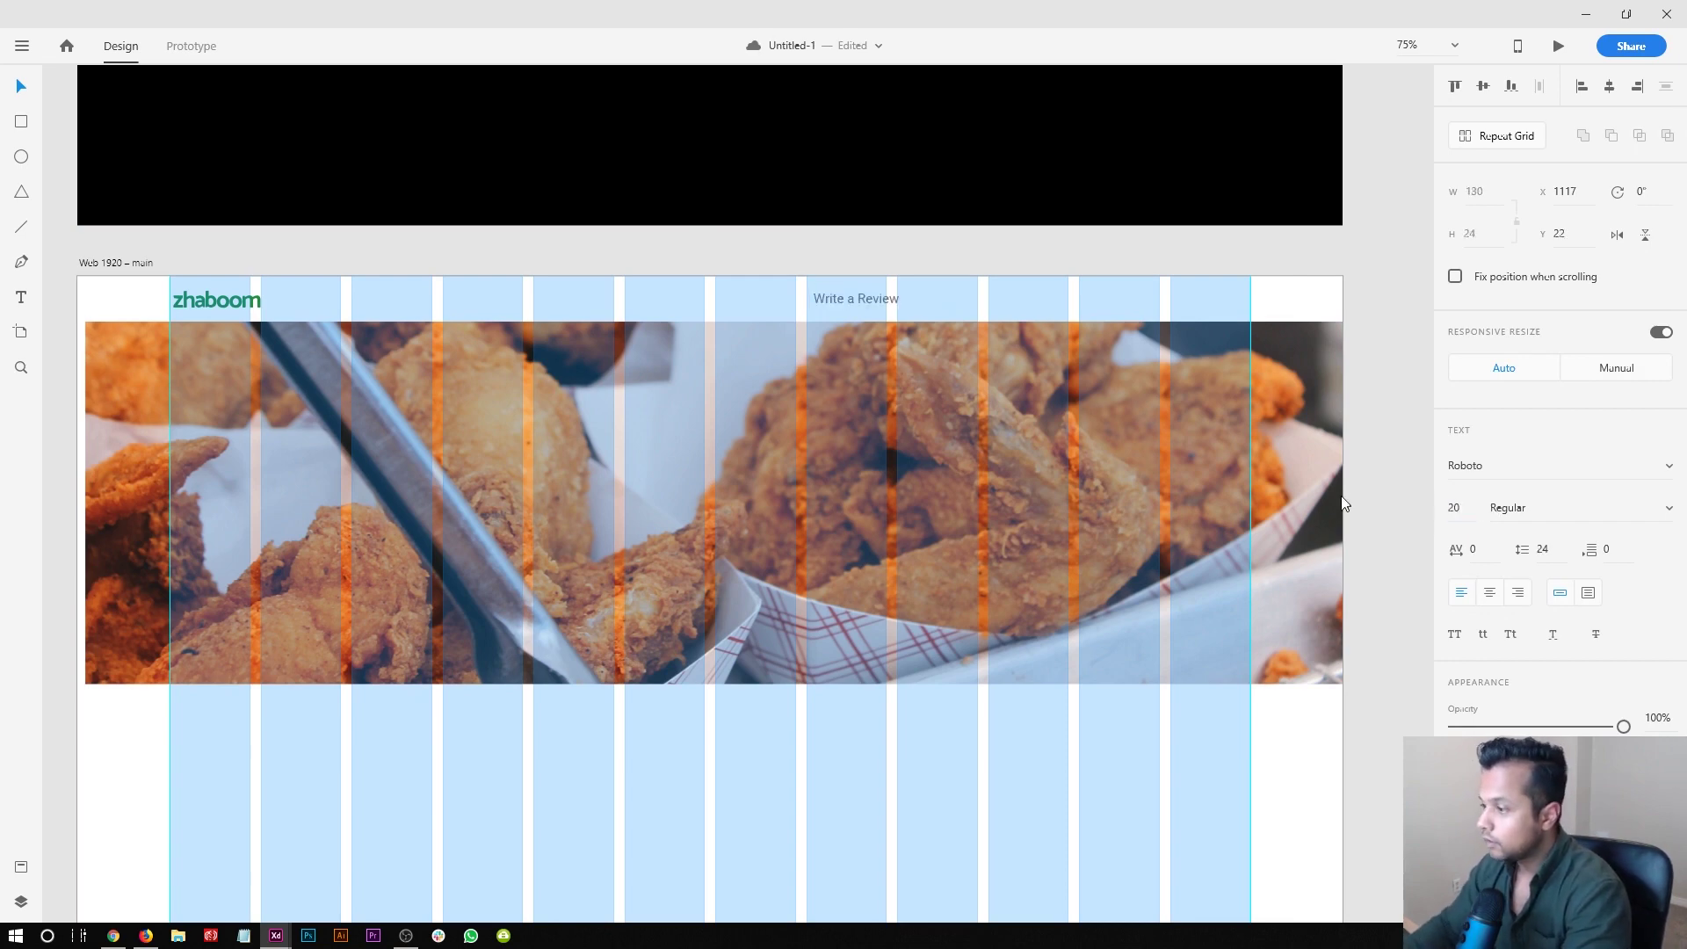
# - Set the "Write a Review" header text to font size 18
pyautogui.moveTo(561, 252); pyautogui.dragTo(645, 152)
pyautogui.click(344, 194)
pyautogui.click(408, 235)
pyautogui.click(953, 198)
pyautogui.click(1457, 508)
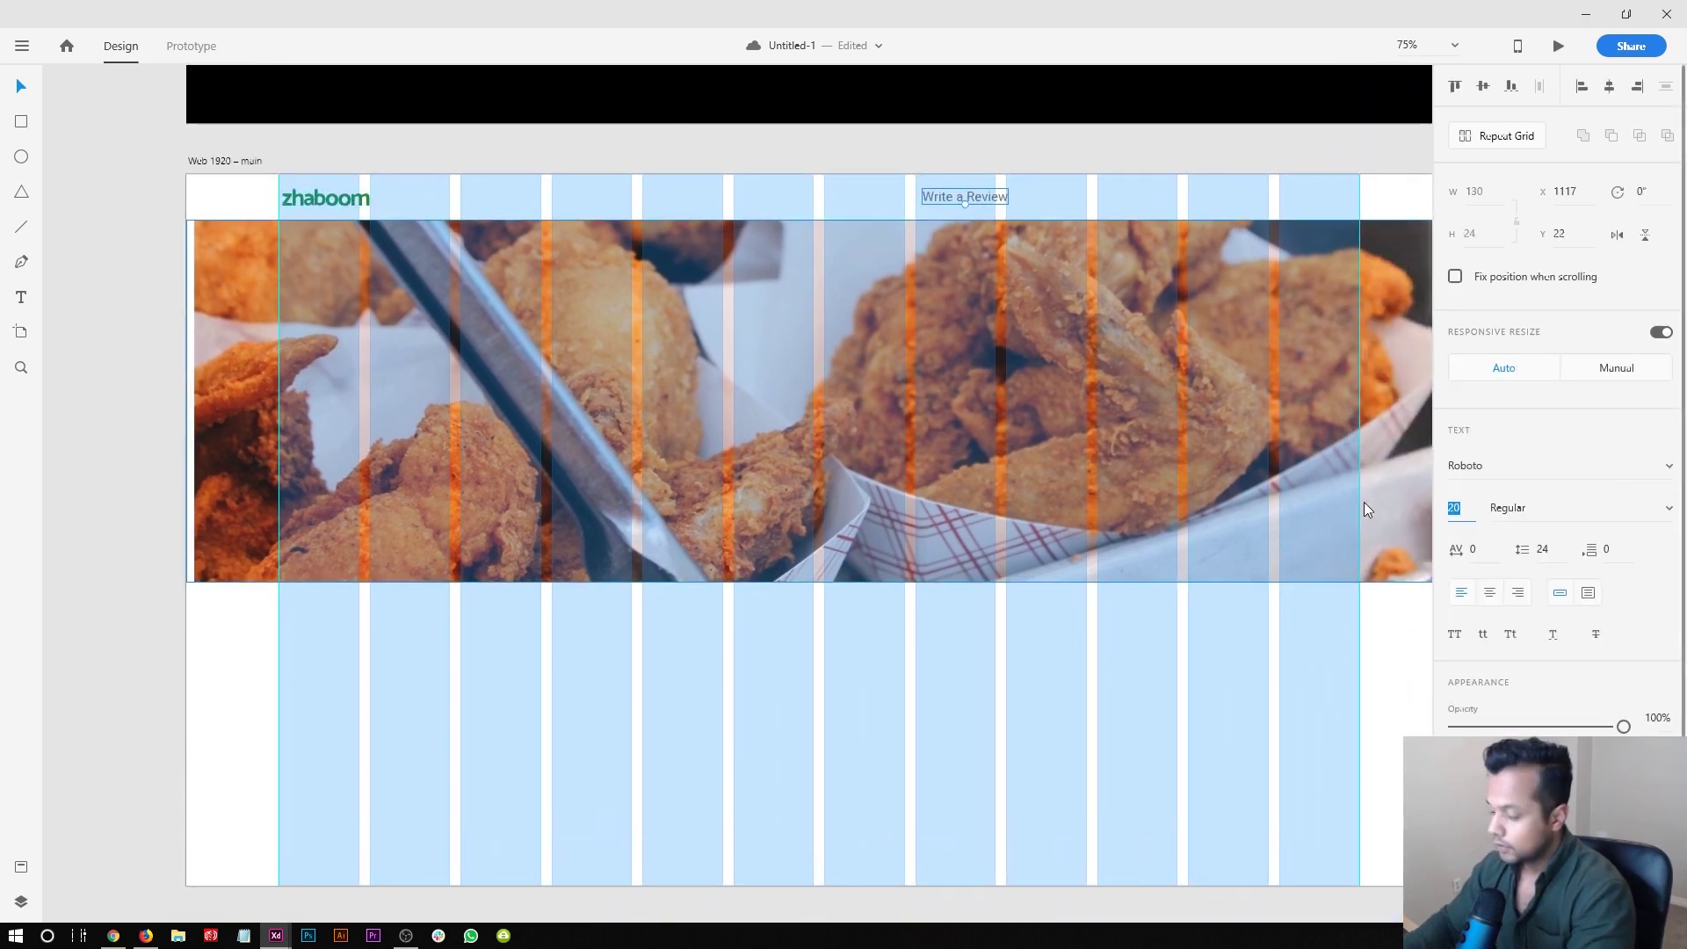
pyautogui.write('17')
pyautogui.press('BackSpace')
pyautogui.write('8')
pyautogui.press('Return')
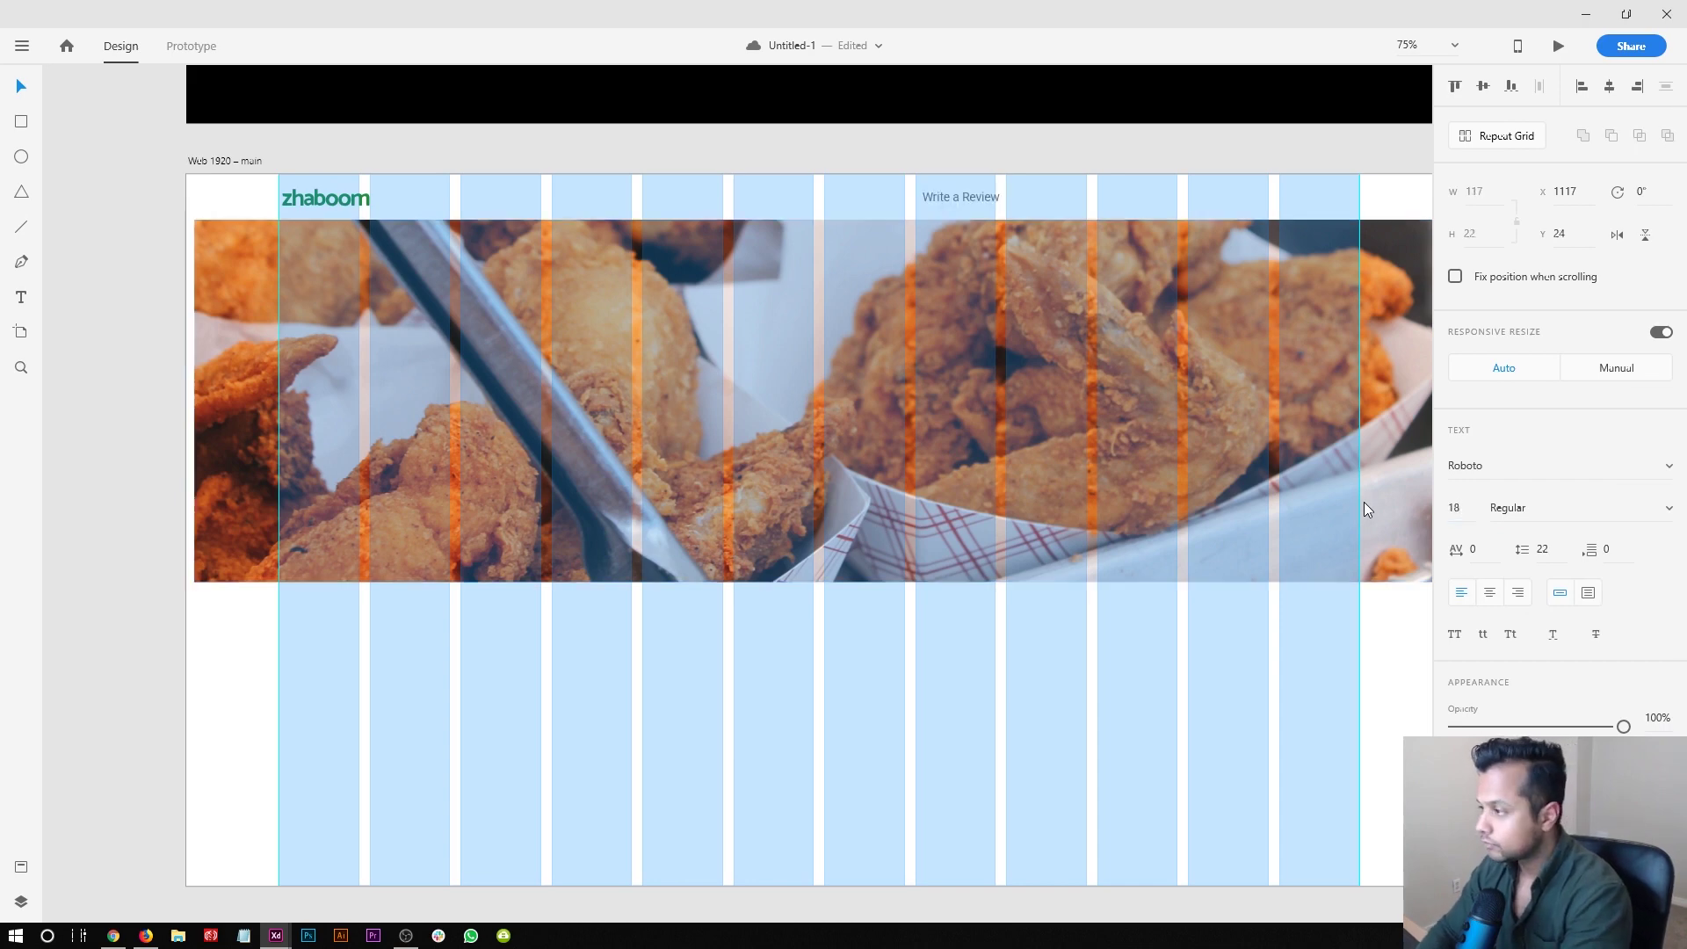
# - Turn off the layout grid on the "Web 1920 – main" artboard
pyautogui.click(1016, 441)
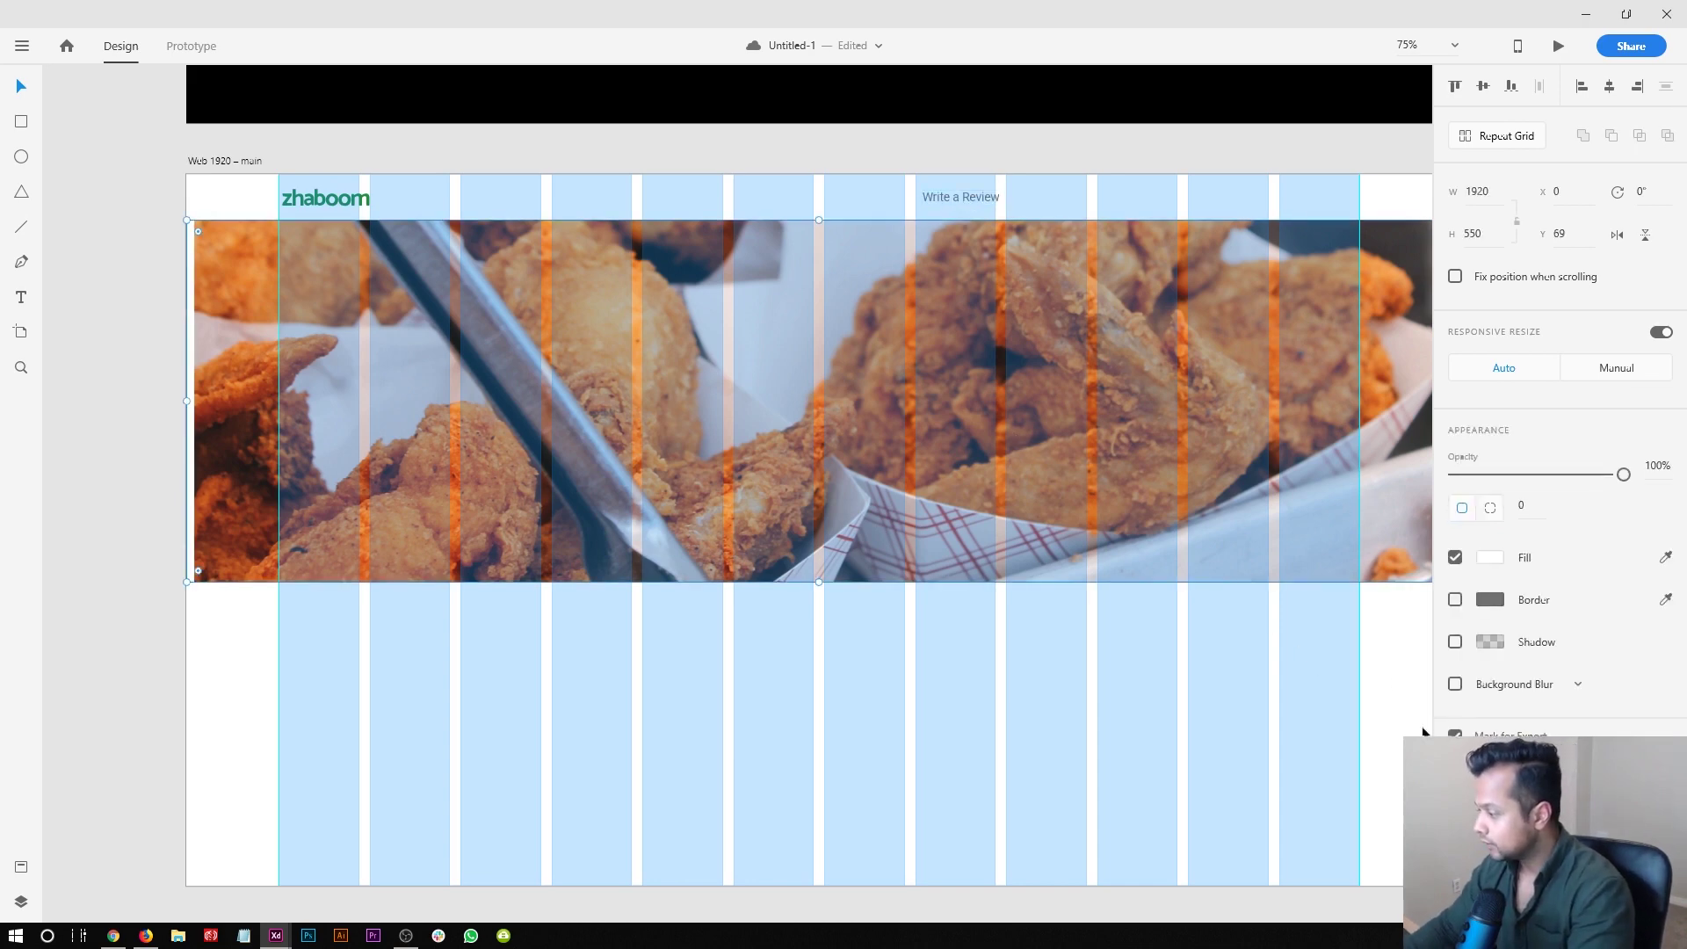
pyautogui.click(220, 161)
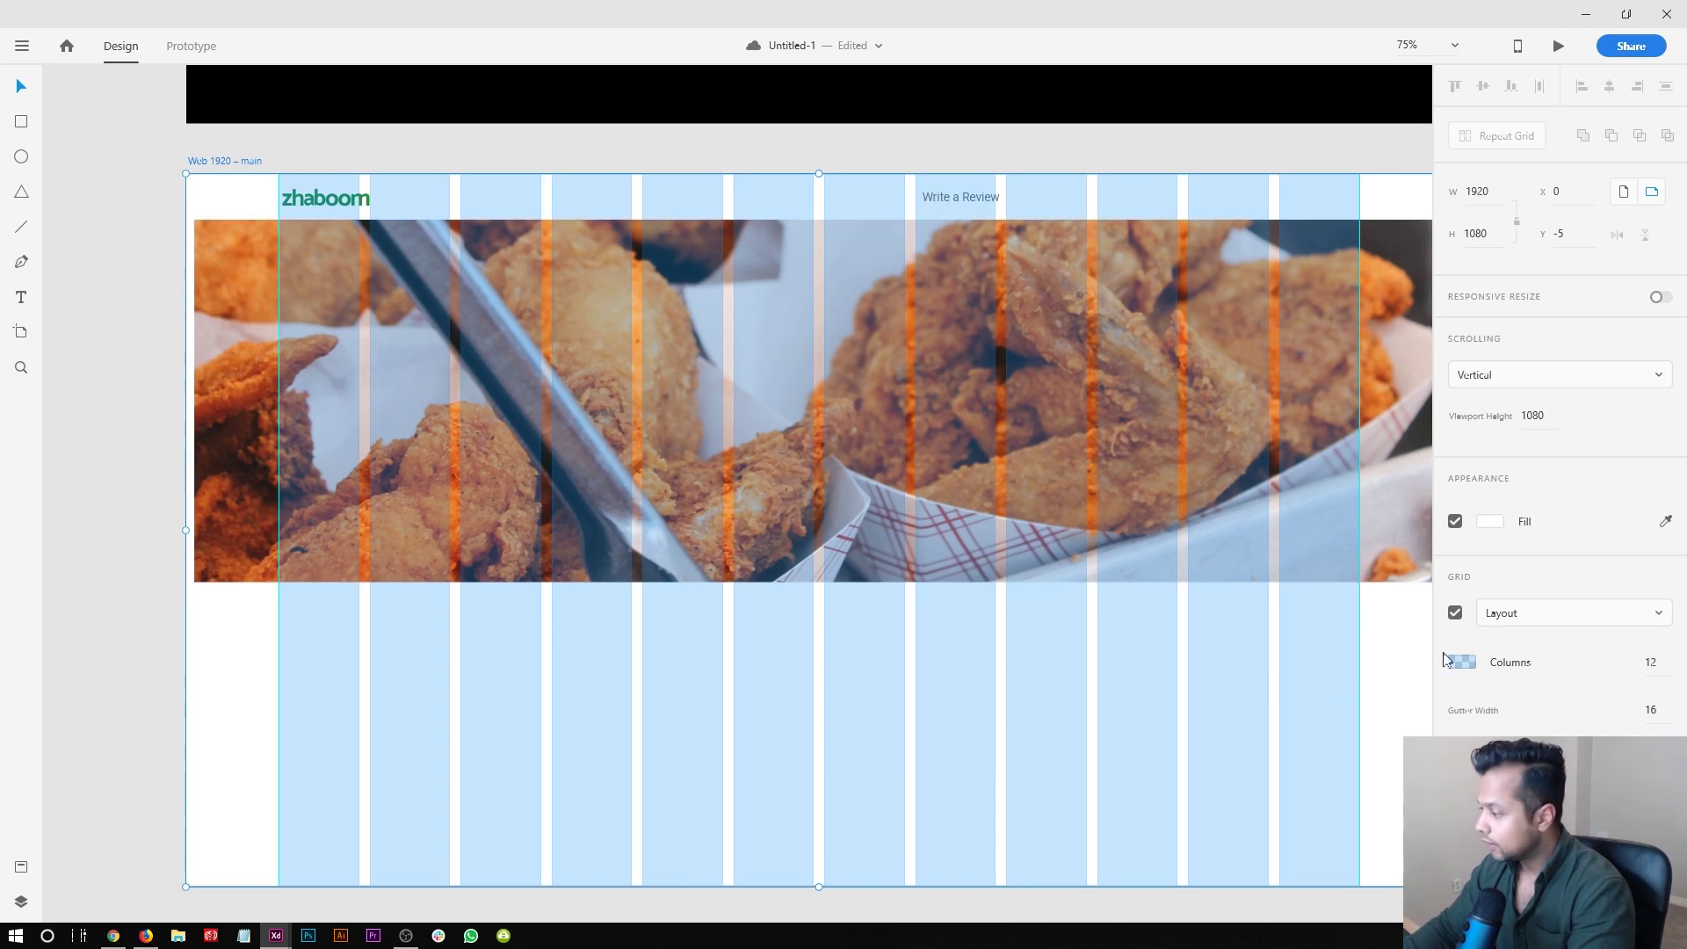
pyautogui.click(1456, 613)
pyautogui.hscroll(2, 911, 170)
pyautogui.click(905, 162)
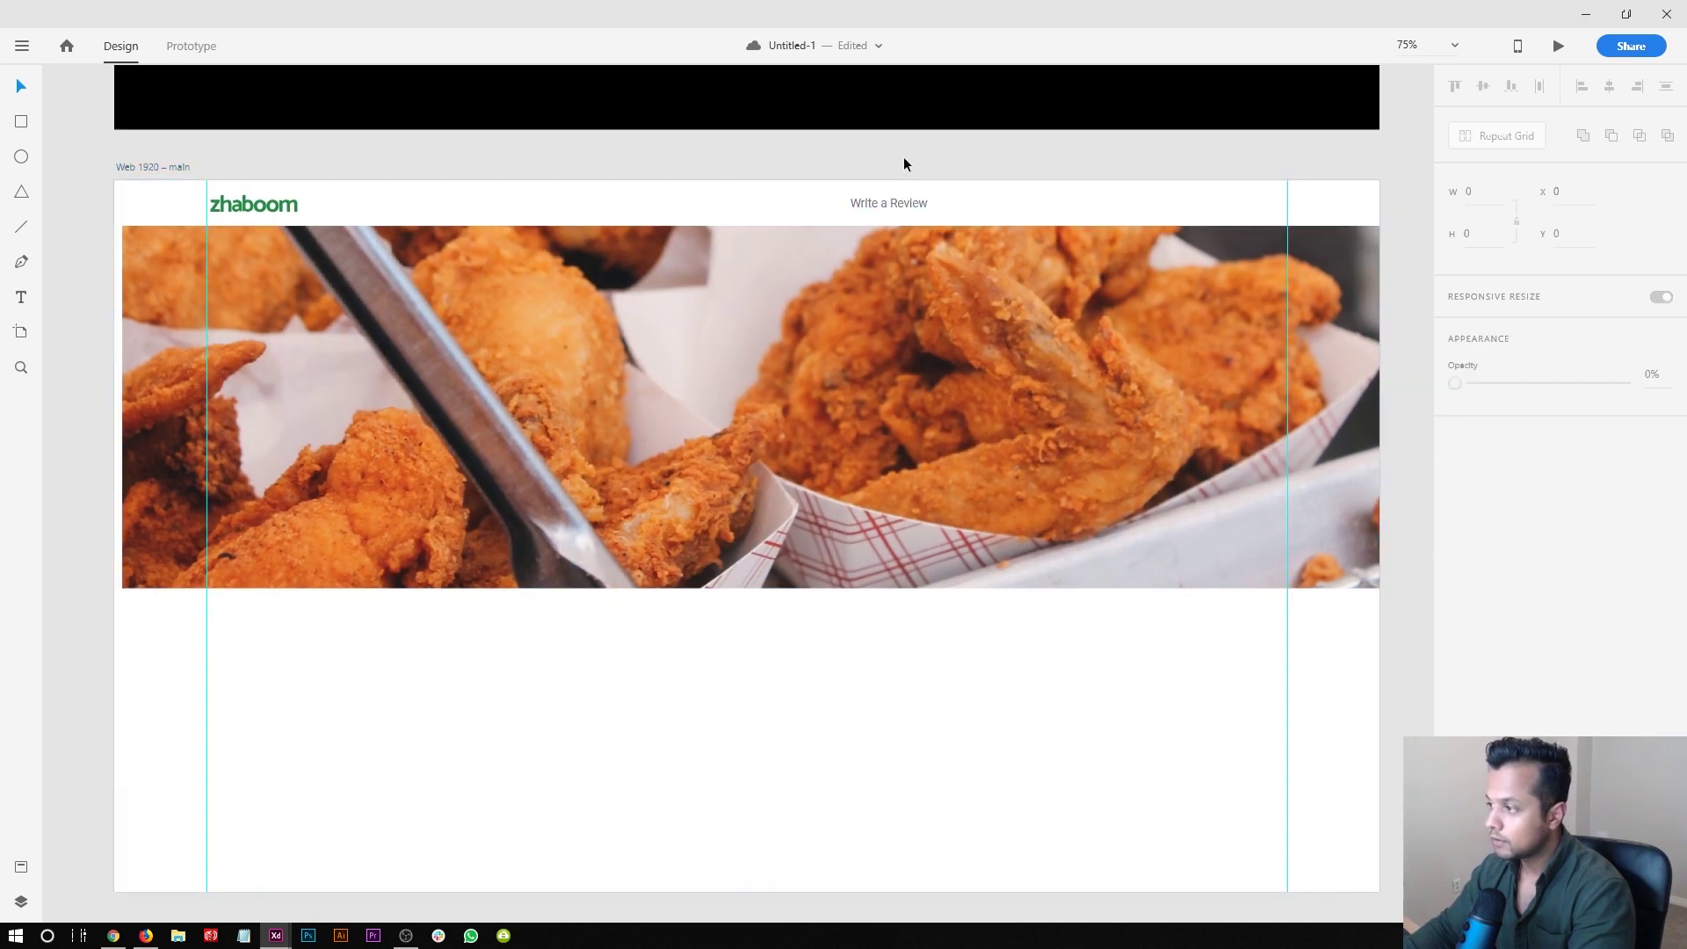
# - Set the "Write a Review" text's fill colour to #484848 and save that colour as a swatch
pyautogui.click(903, 206)
pyautogui.click(1465, 766)
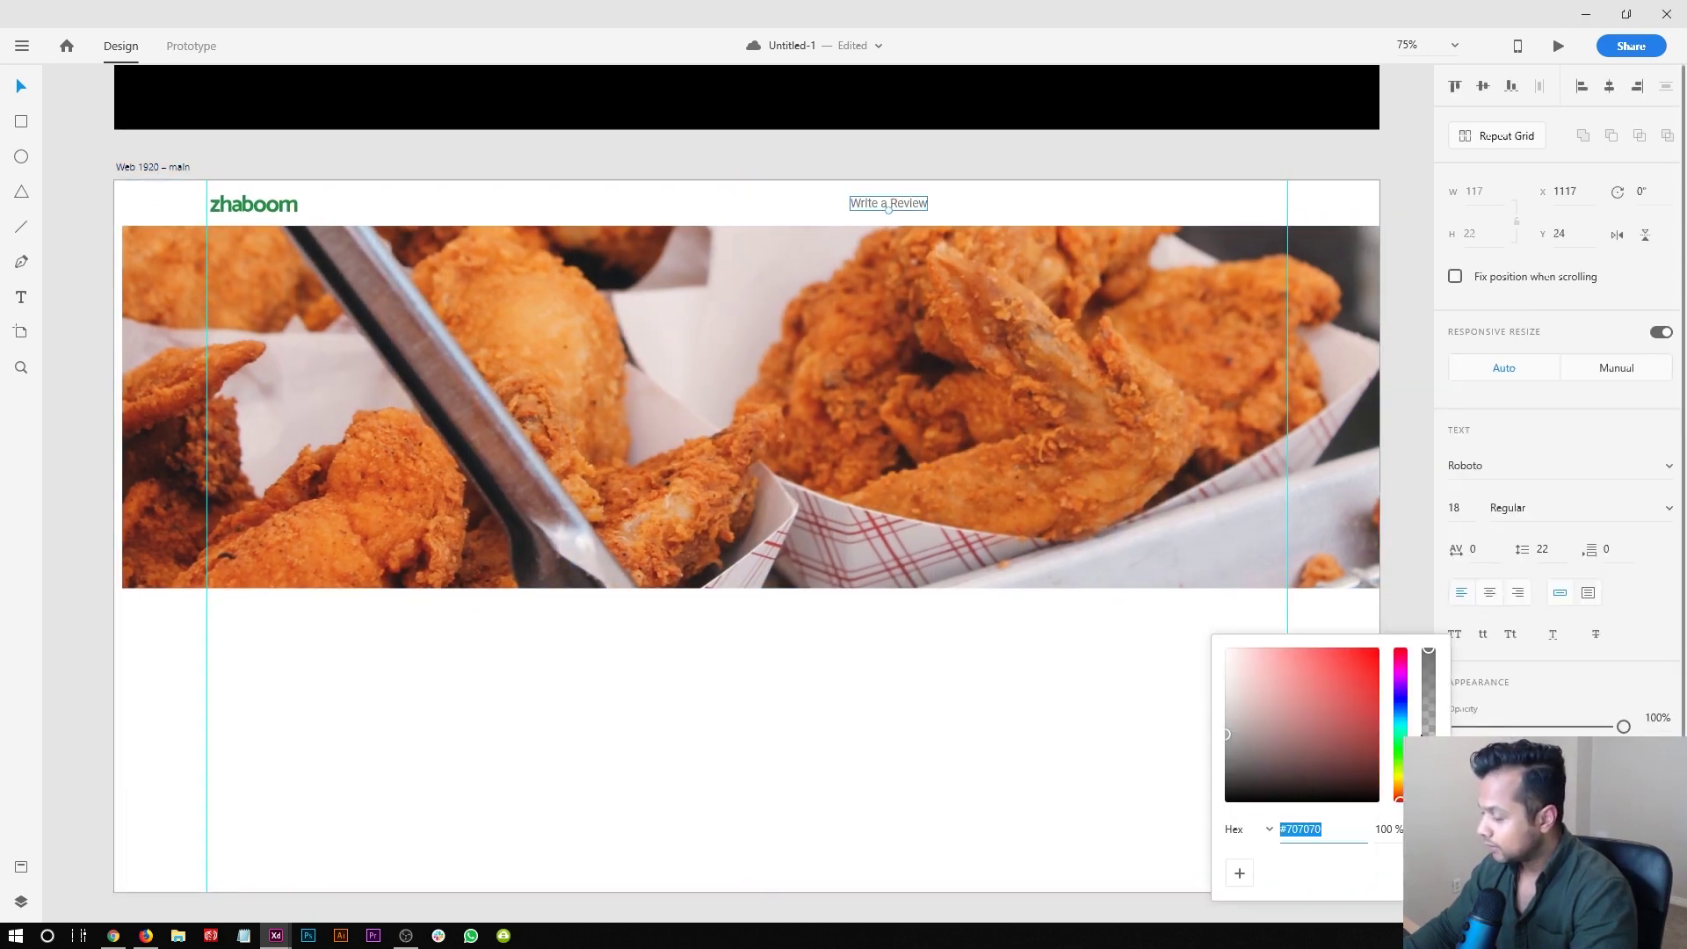
pyautogui.moveTo(1277, 772); pyautogui.dragTo(1190, 762)
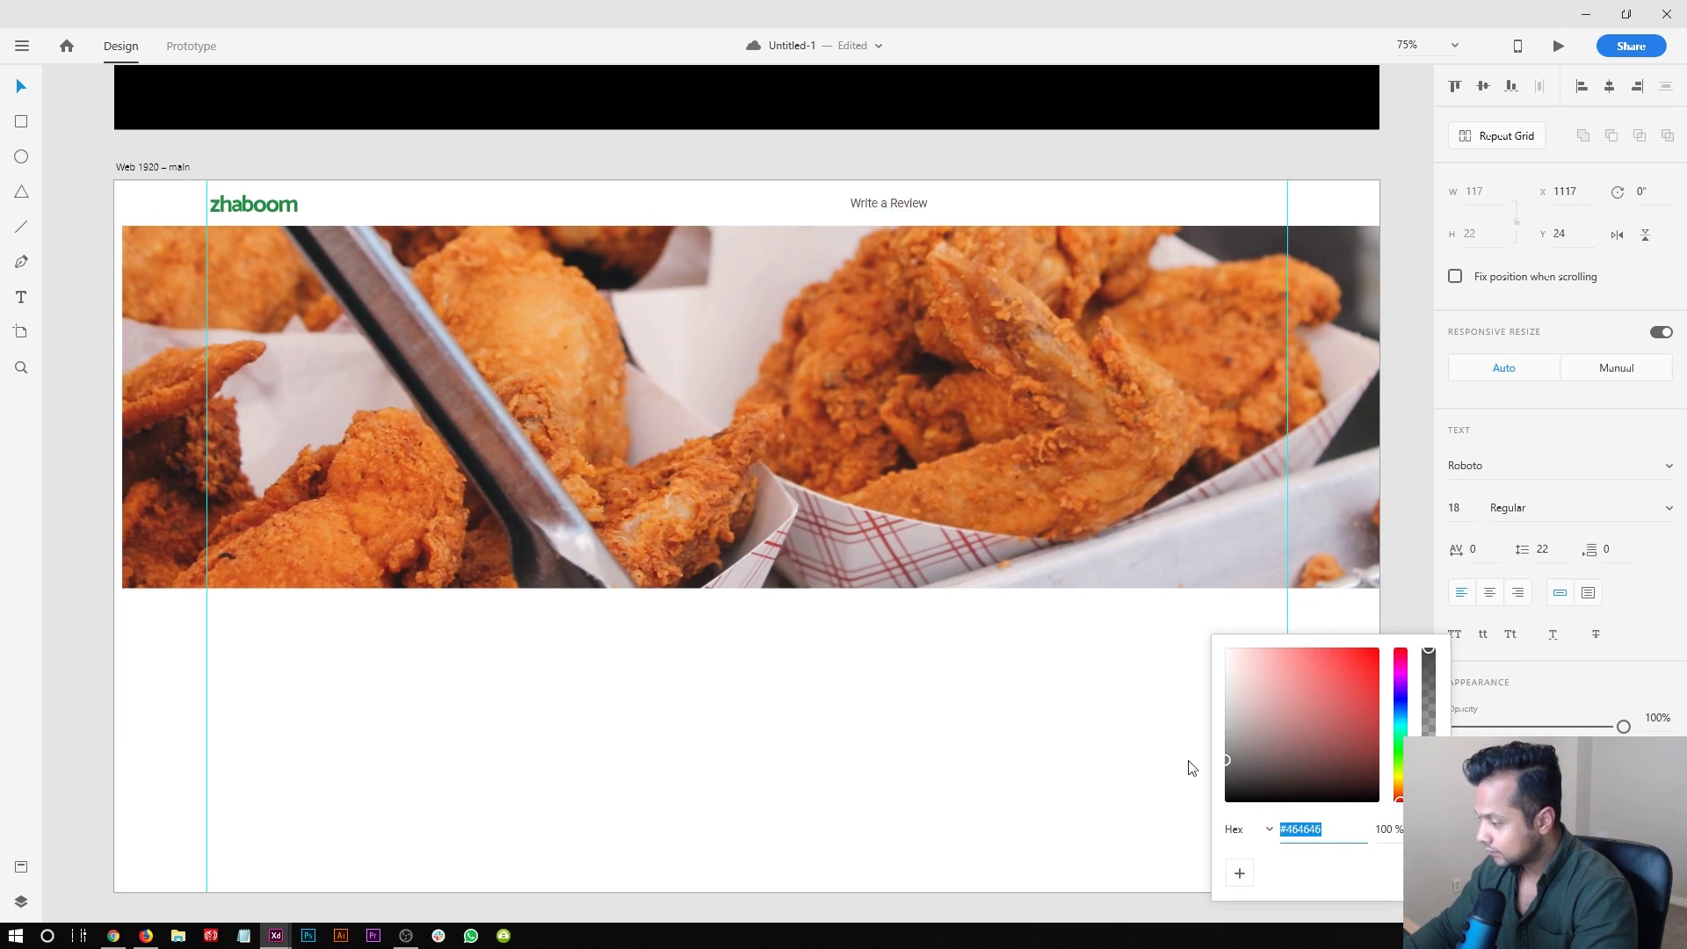
pyautogui.moveTo(1336, 831); pyautogui.dragTo(1284, 832)
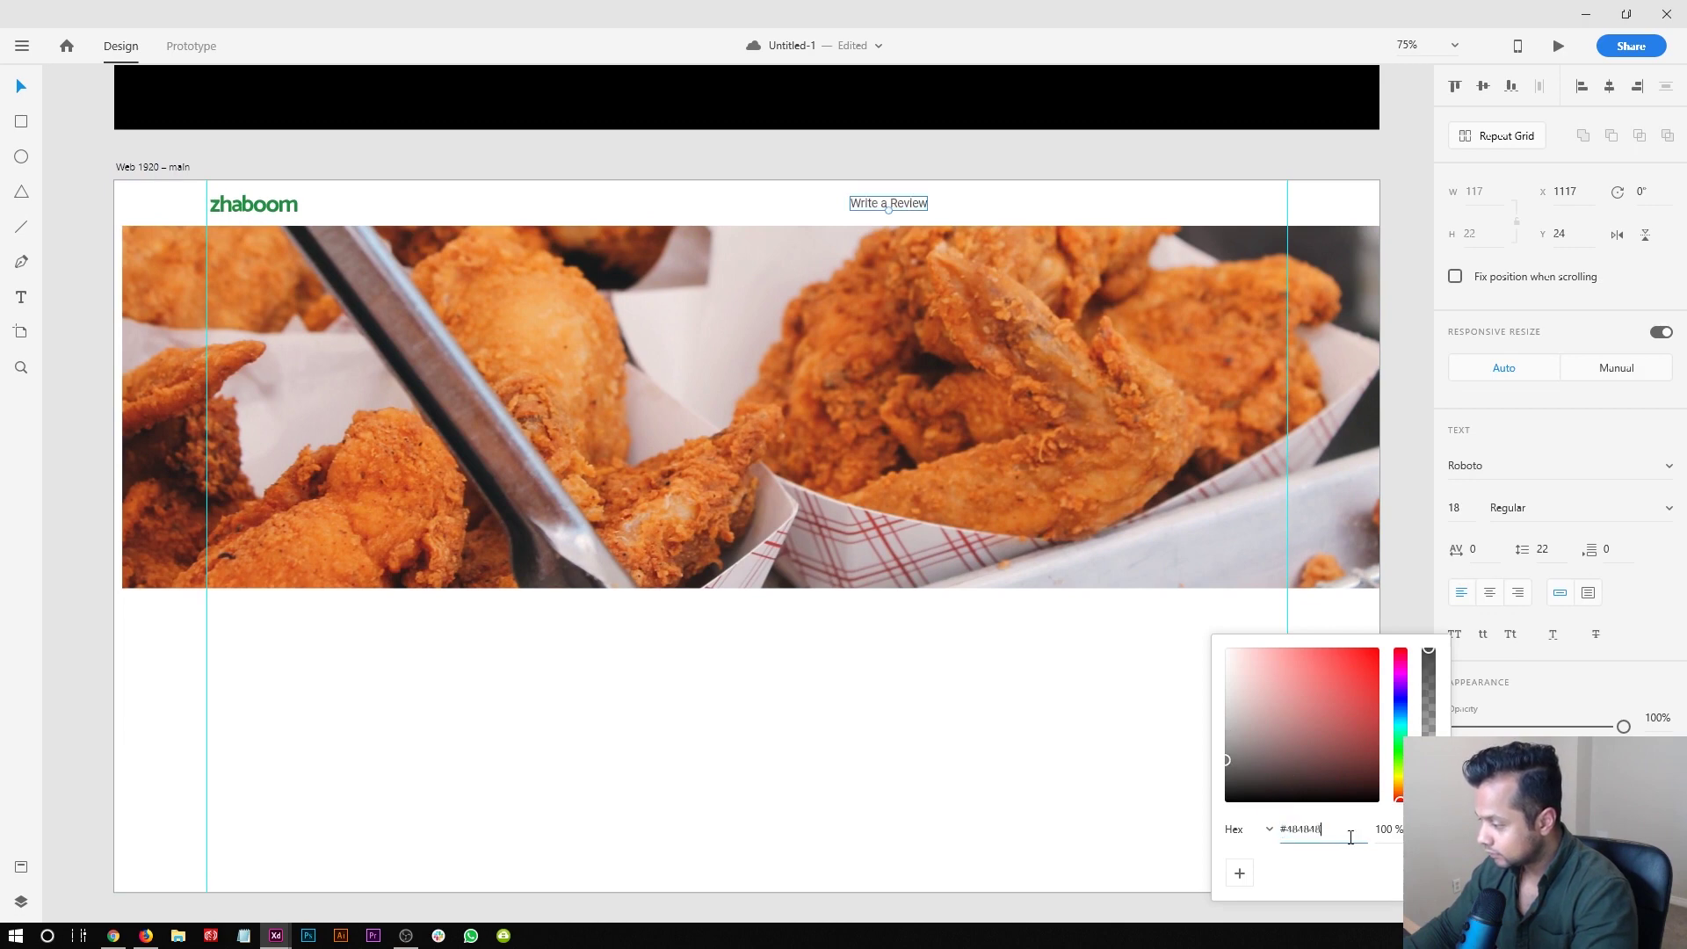
pyautogui.press('Return')
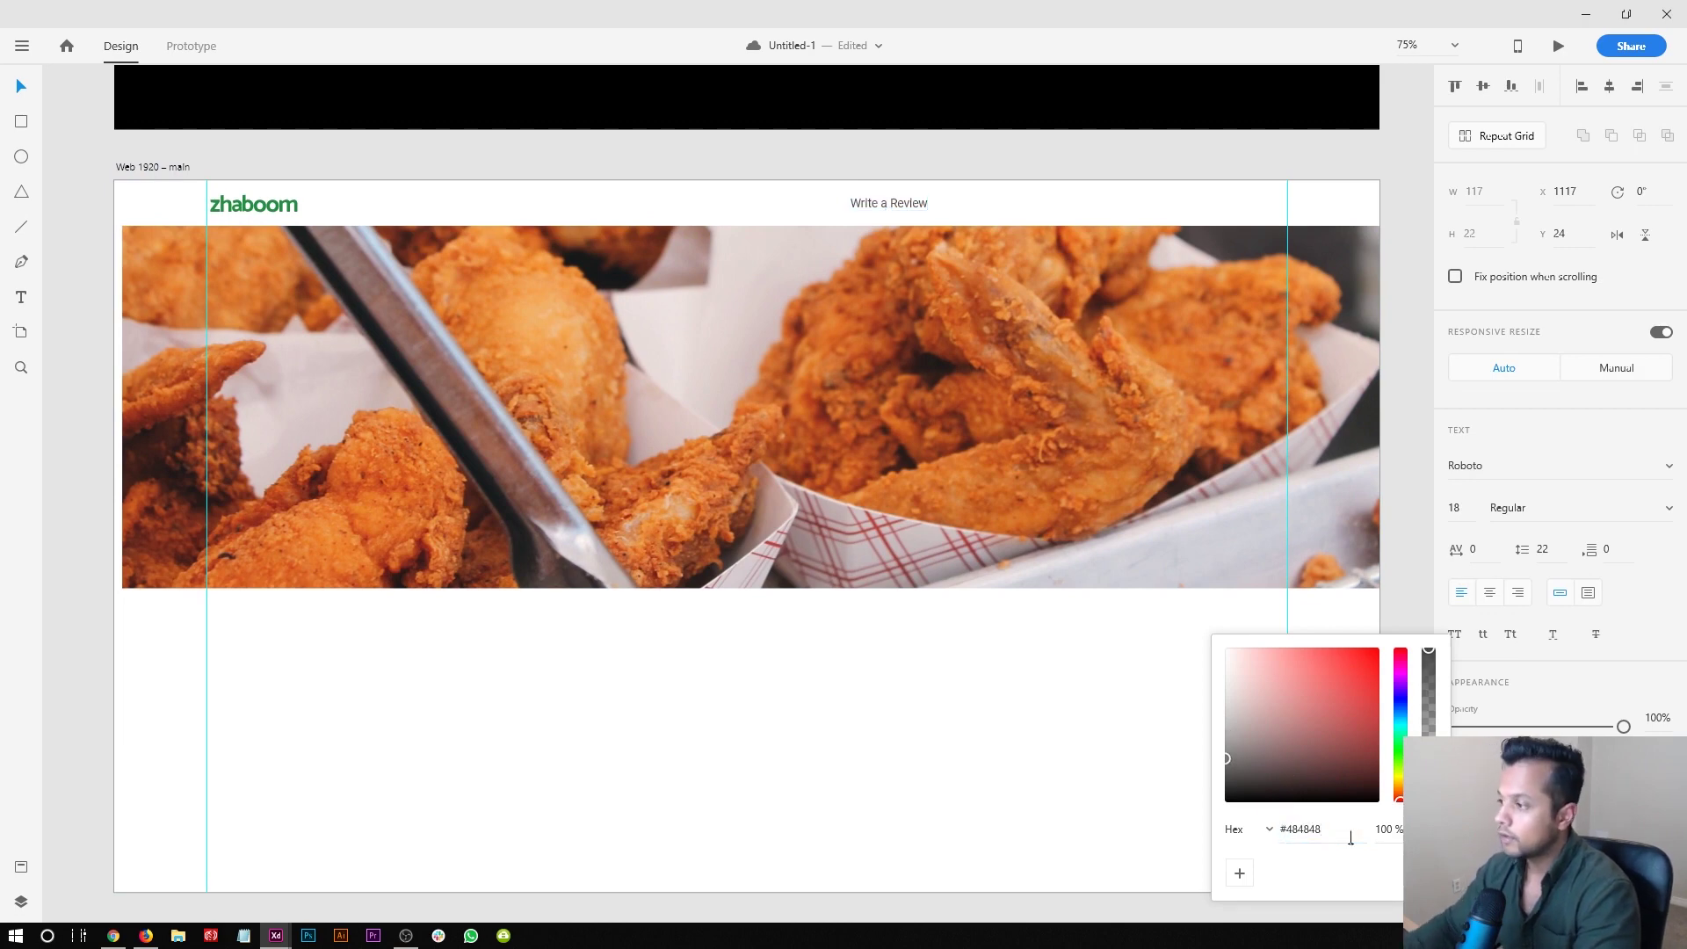
pyautogui.click(1241, 873)
# - Add the "Write a Review" text's colour and character style to the document assets
pyautogui.click(889, 209)
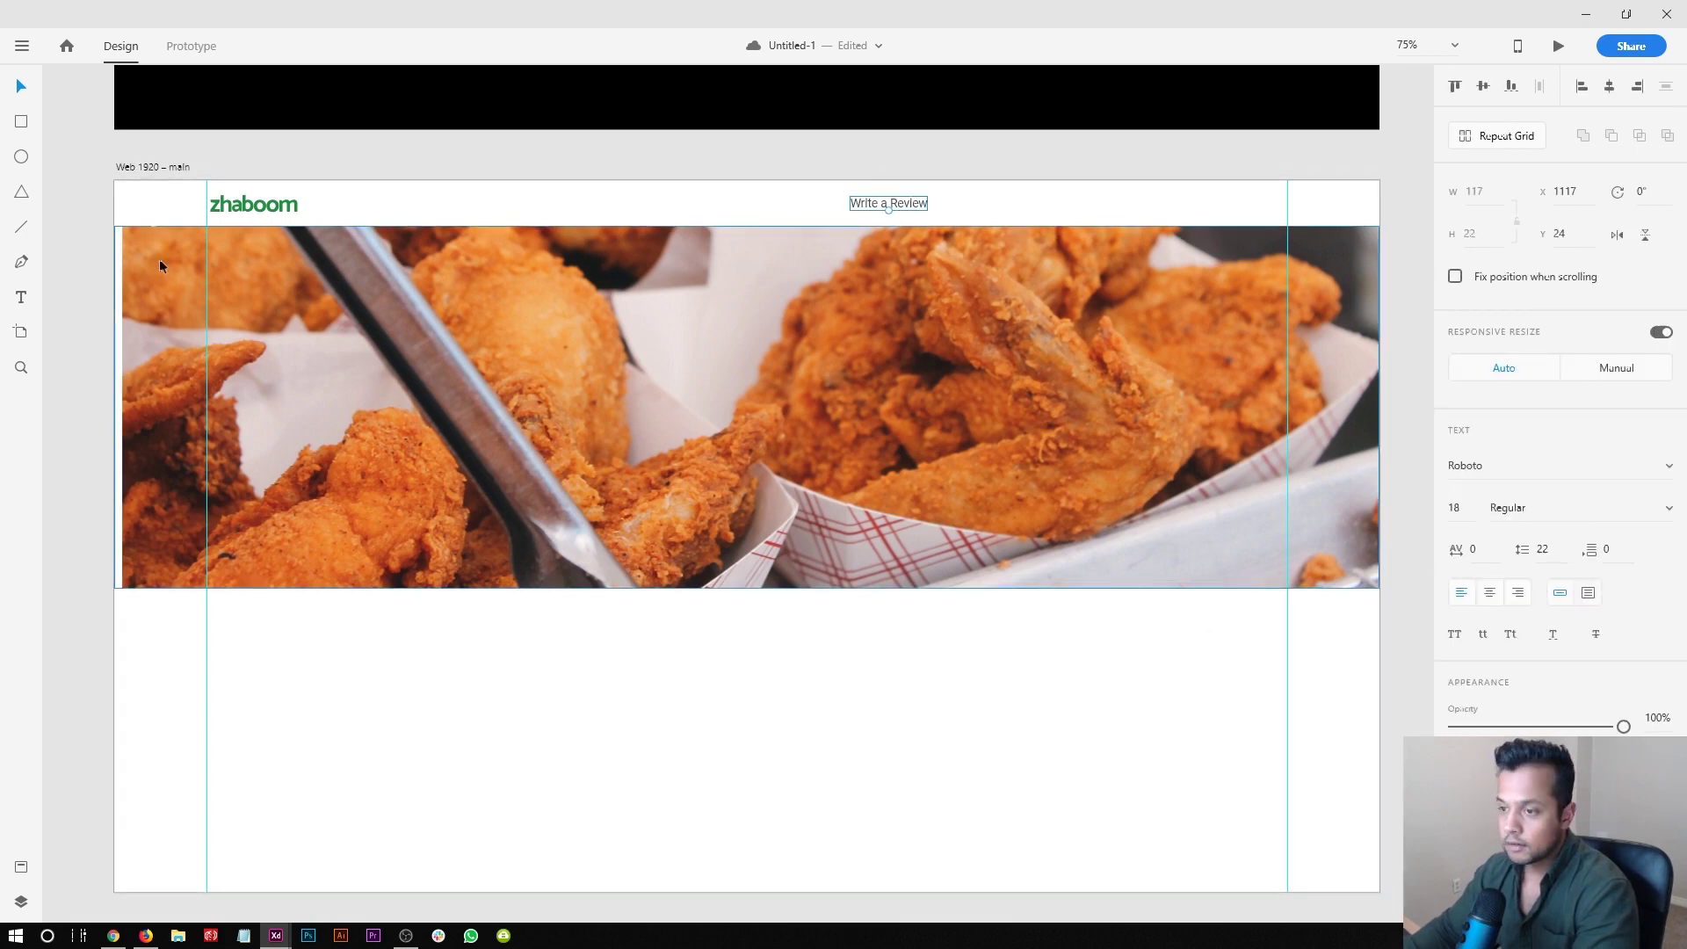
pyautogui.click(21, 866)
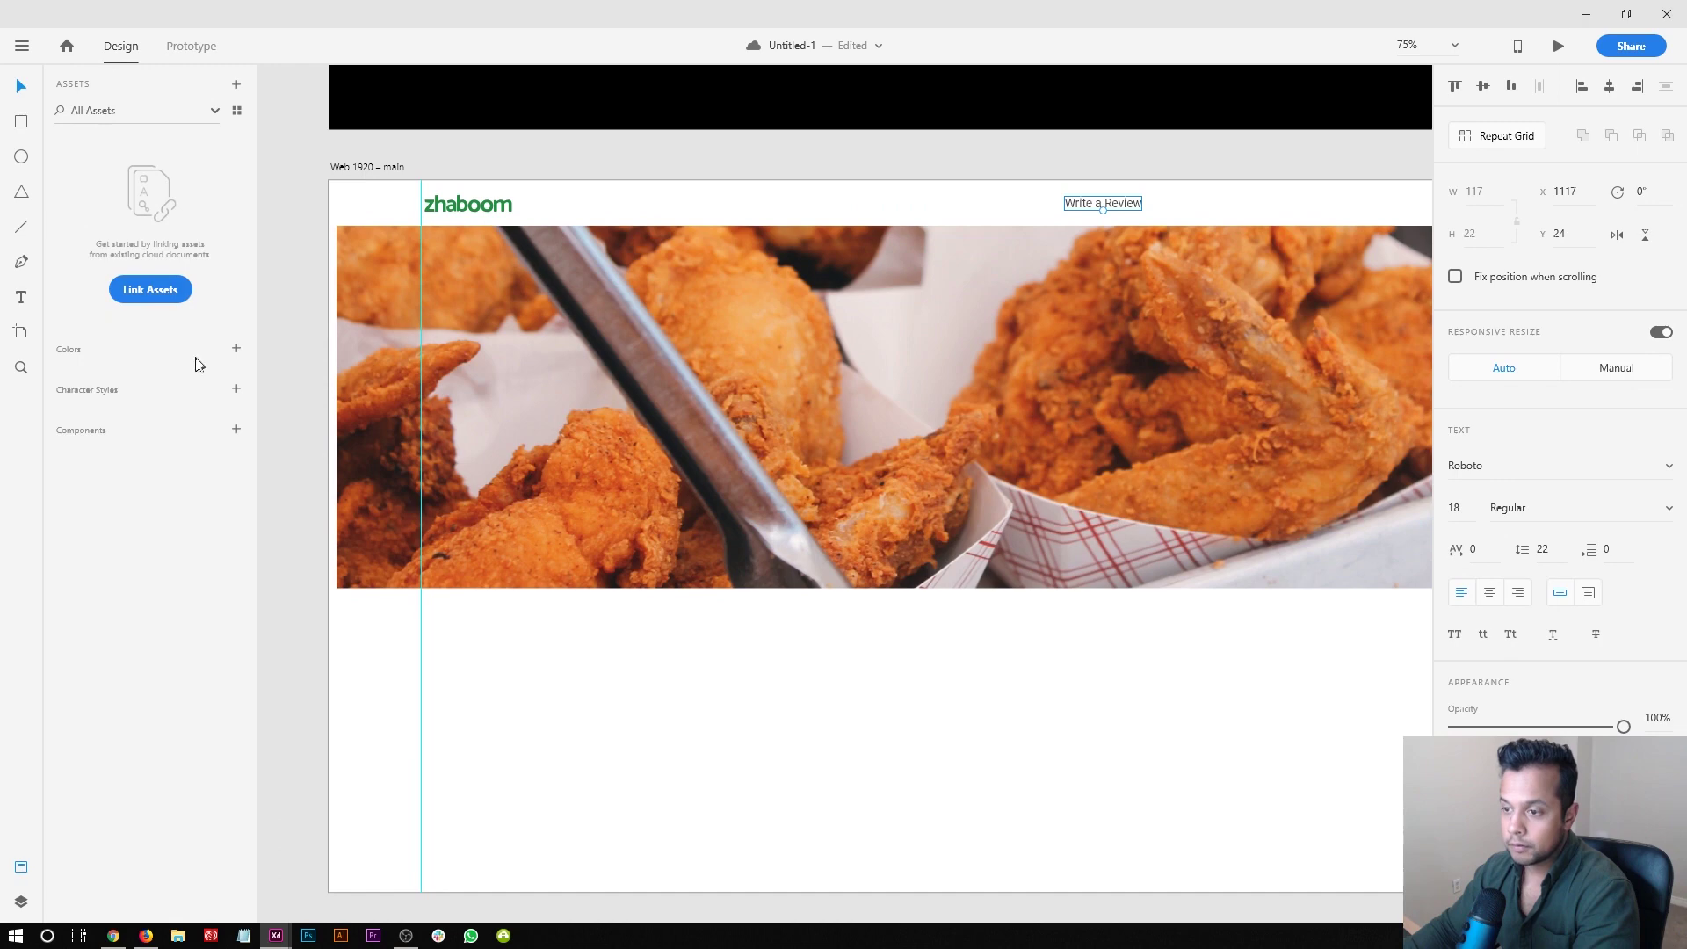
pyautogui.click(237, 348)
pyautogui.click(235, 216)
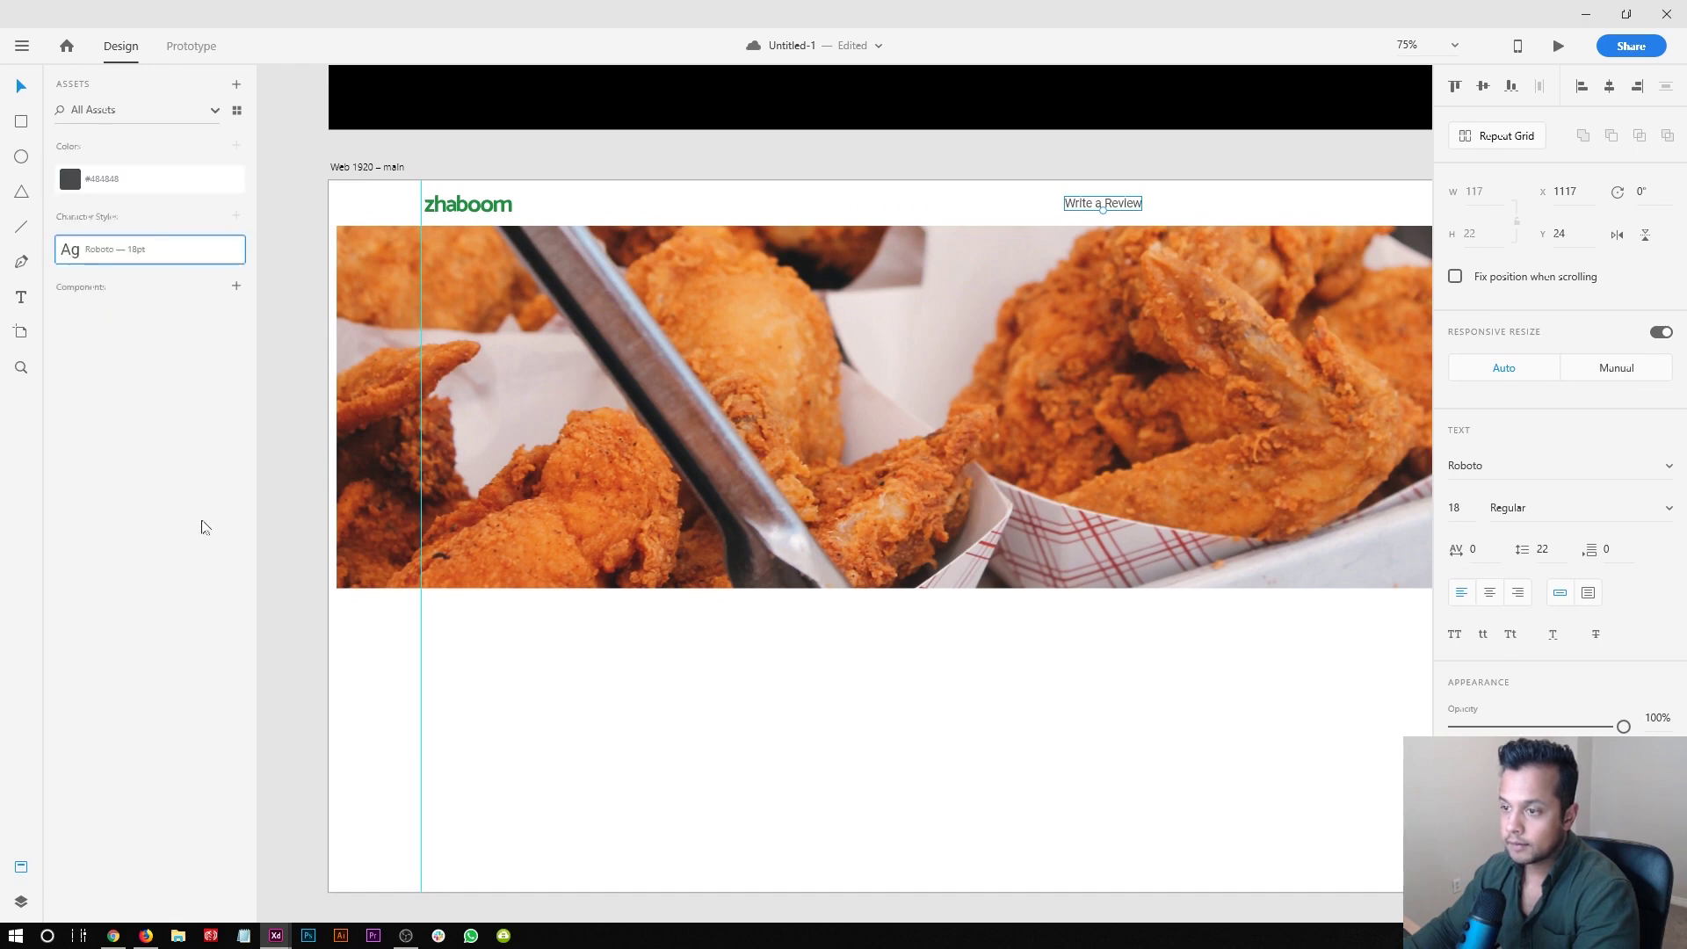
pyautogui.click(687, 159)
# - Make the zhaboom logo in the header a reusable component and dismiss the components introduction
pyautogui.click(436, 203)
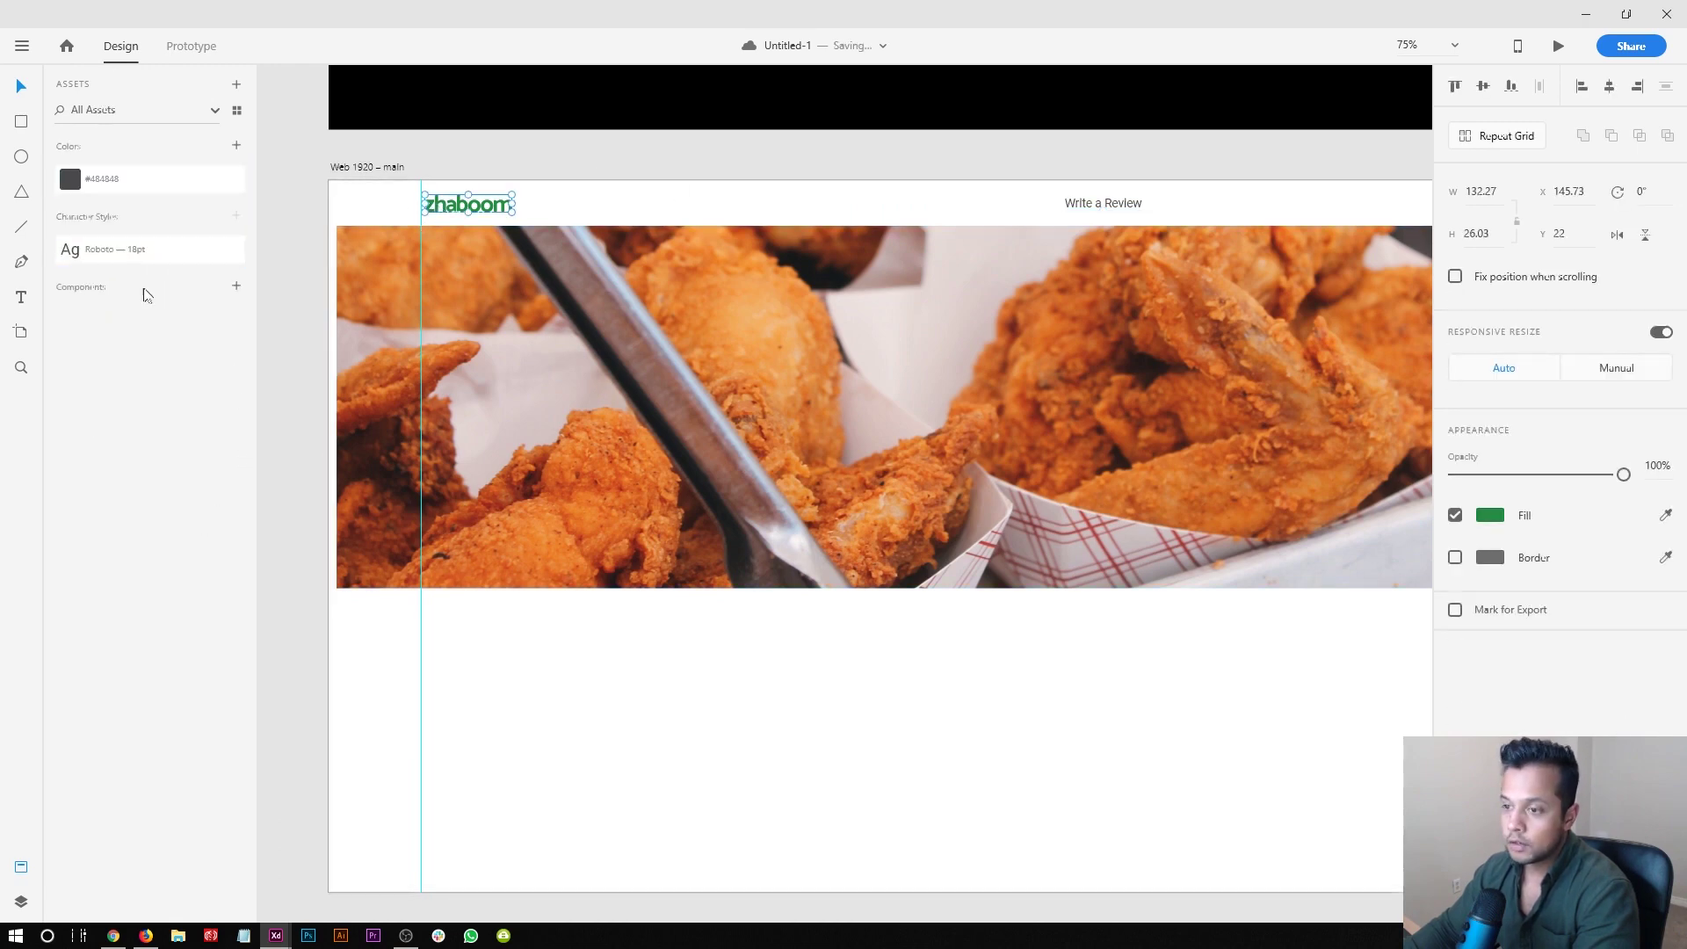
pyautogui.click(235, 286)
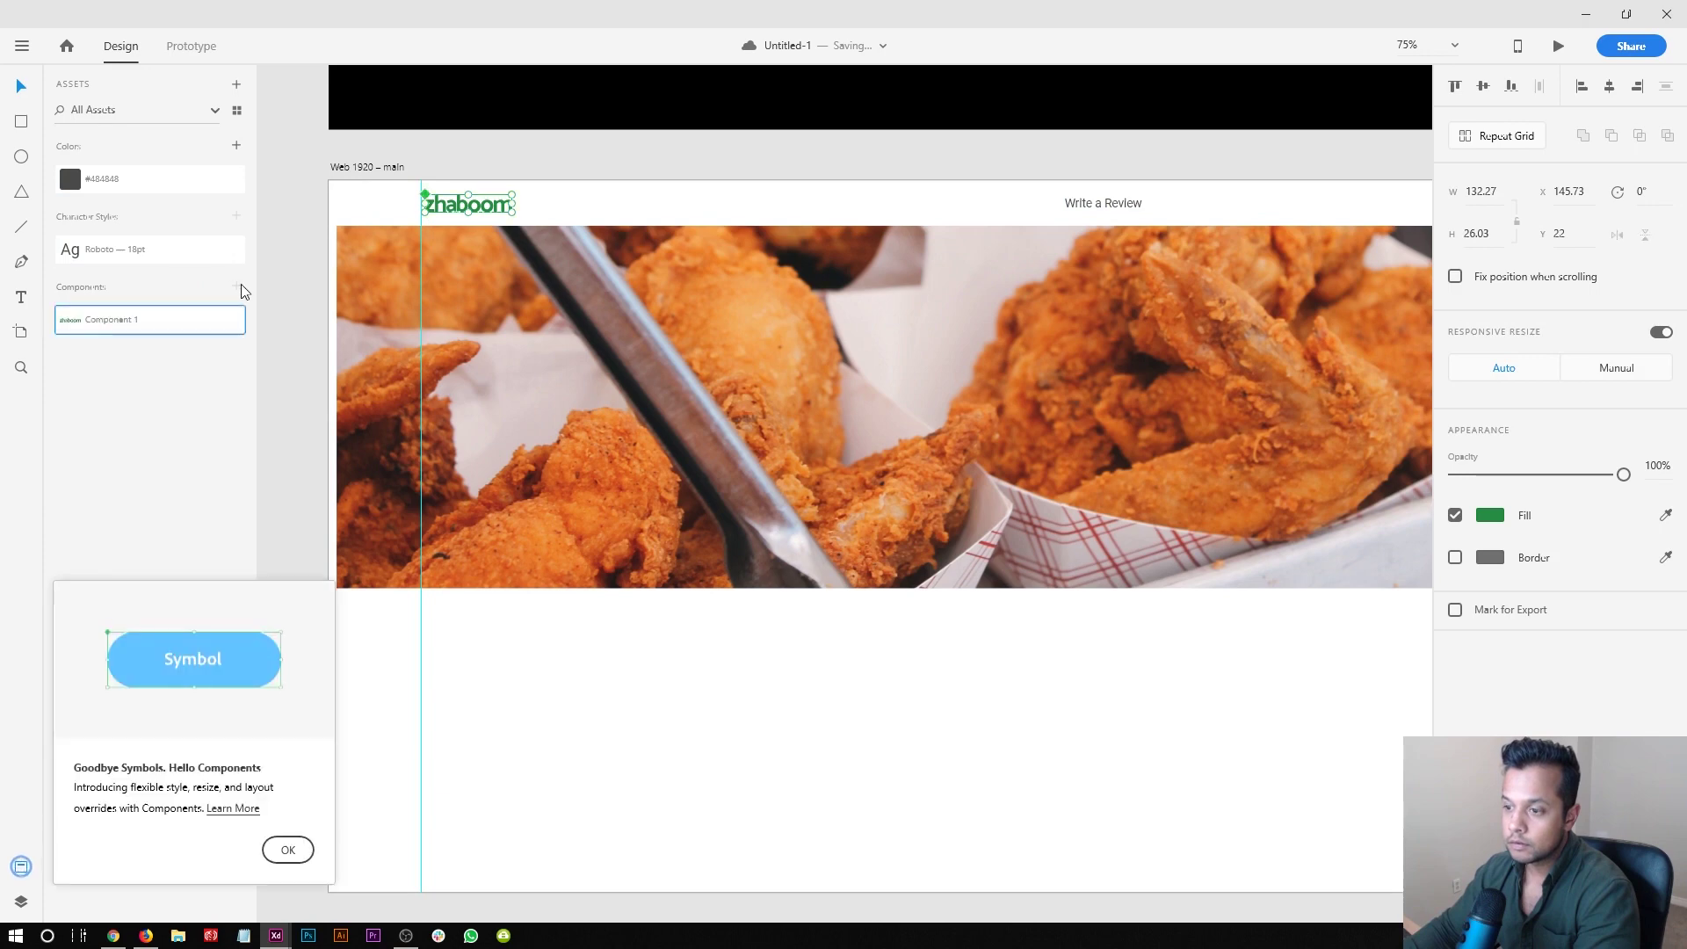
pyautogui.click(290, 850)
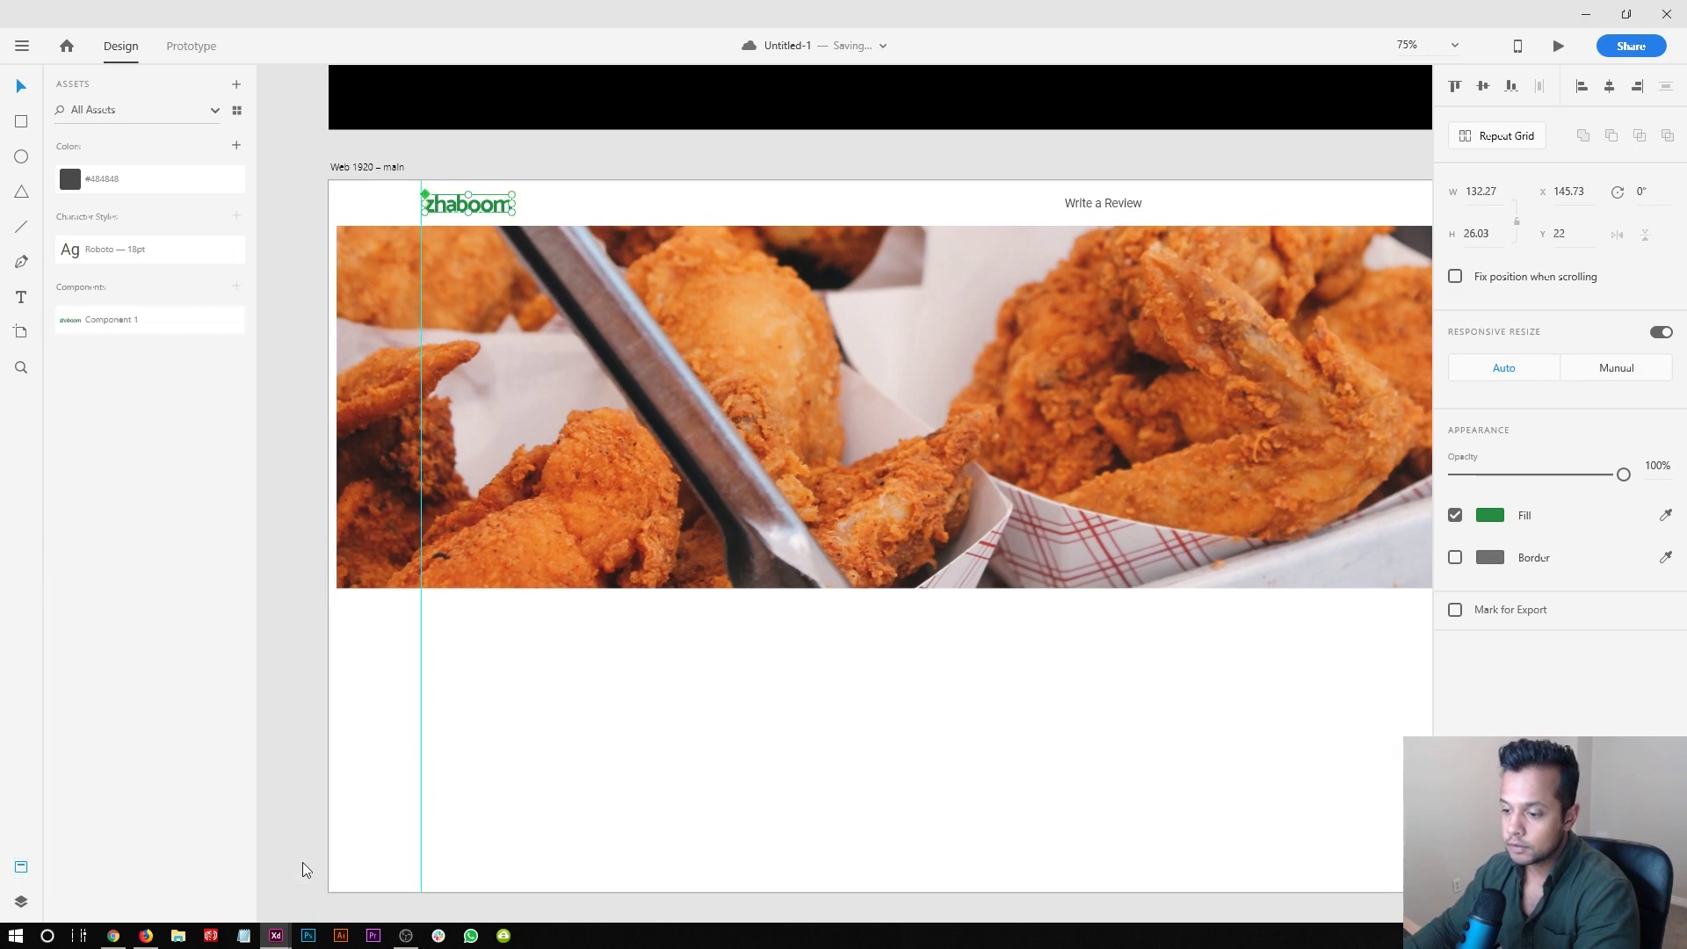
pyautogui.scroll(2, 615, 378)
# - Switch to Firefox and compare the login and sign-up options in the Yelp, Zomato and current Zhaboom headers
pyautogui.hotkey('alt', 'Tab')
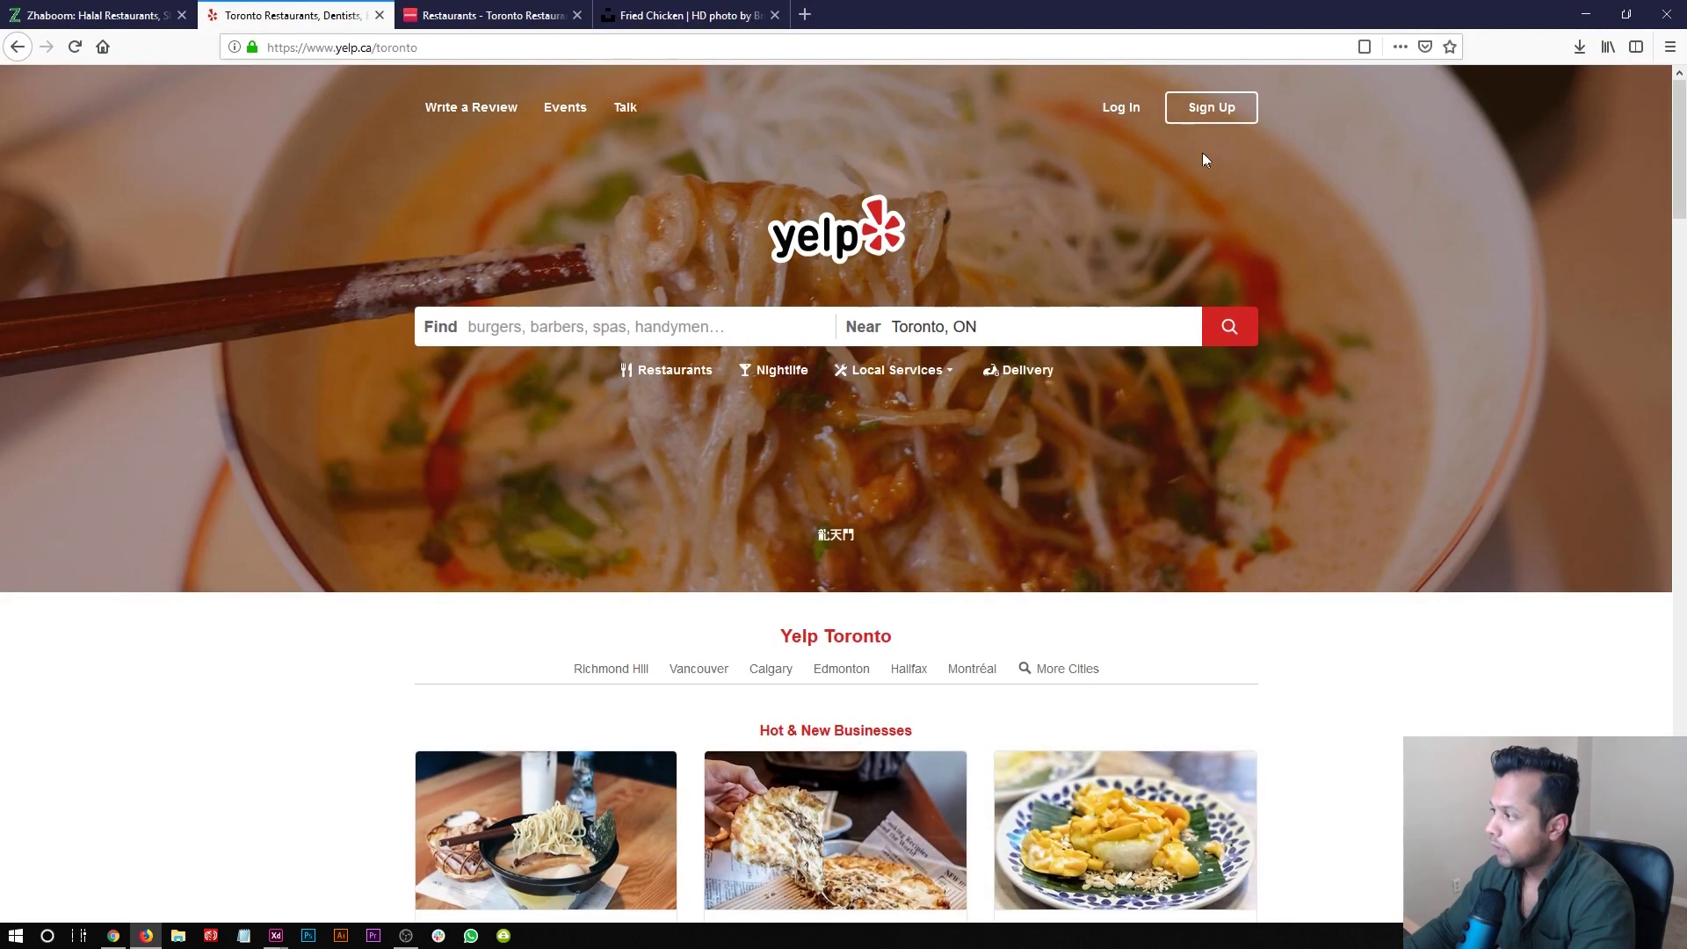
pyautogui.click(474, 11)
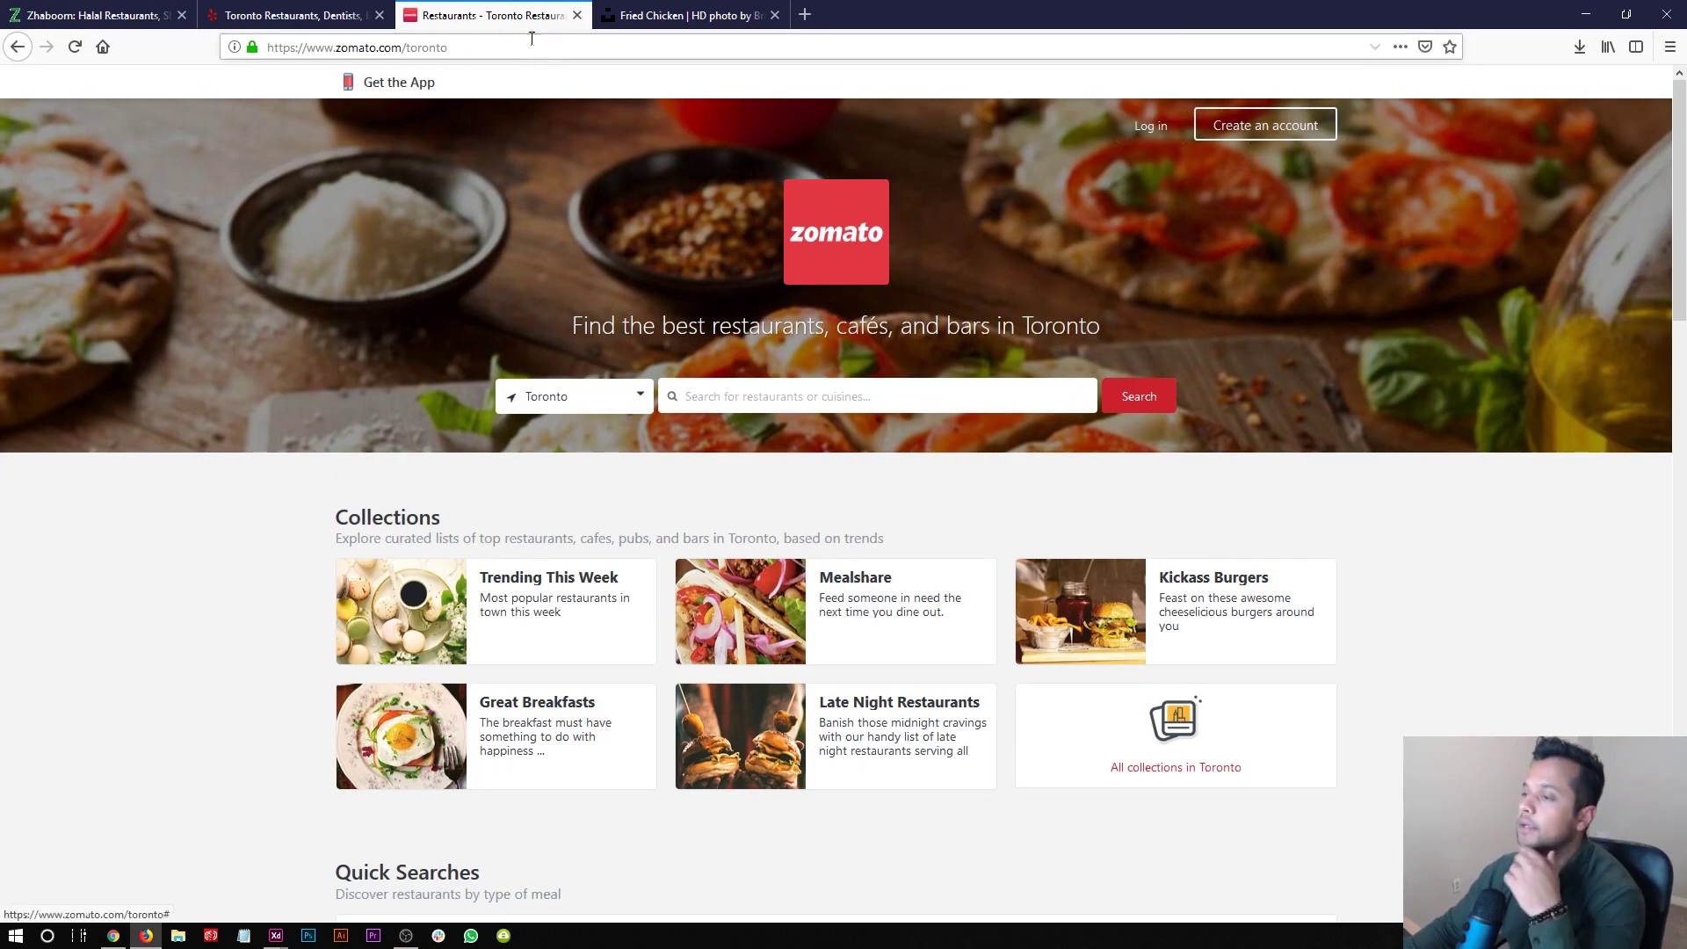
pyautogui.click(349, 13)
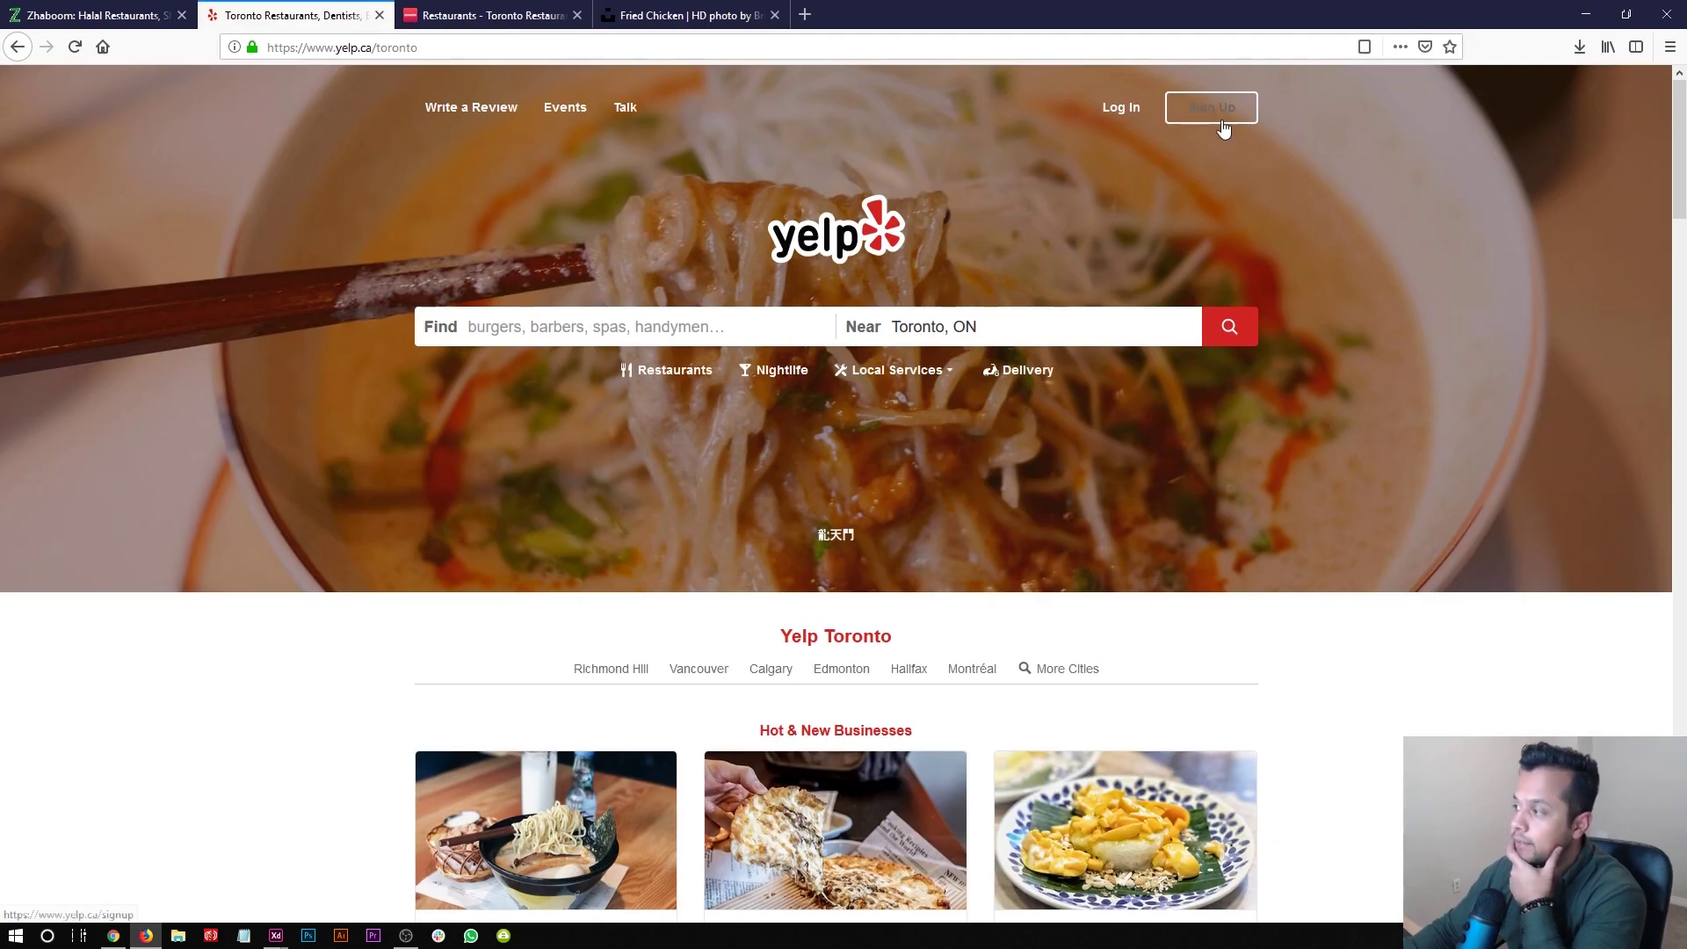
pyautogui.click(475, 13)
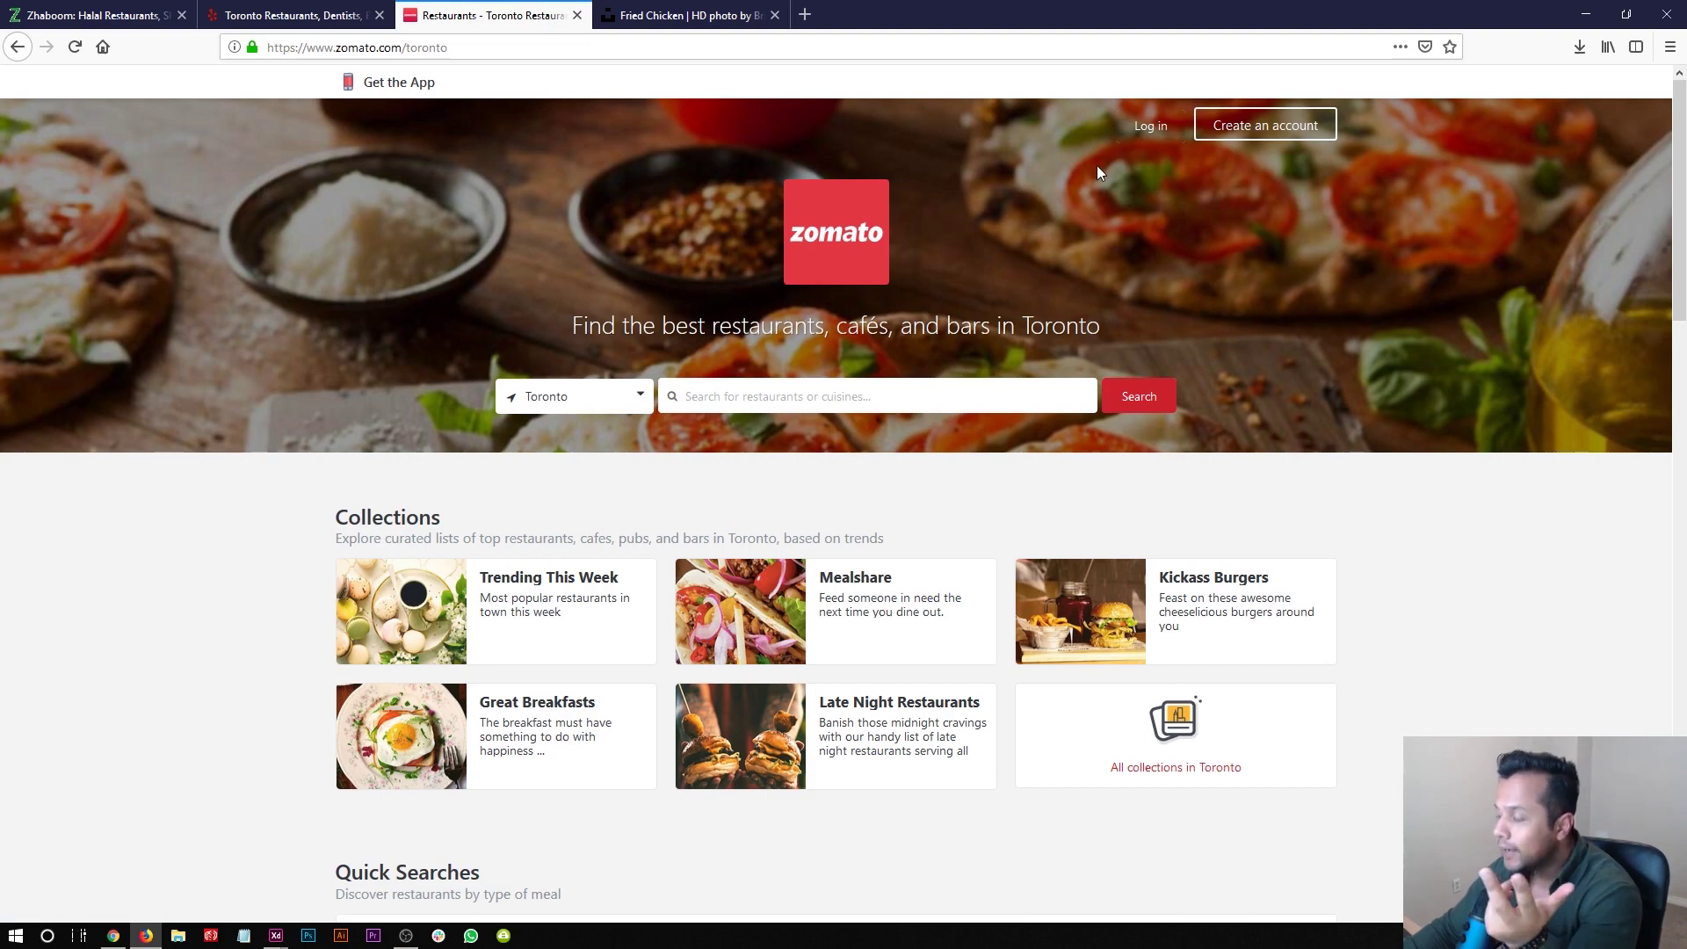
pyautogui.click(99, 15)
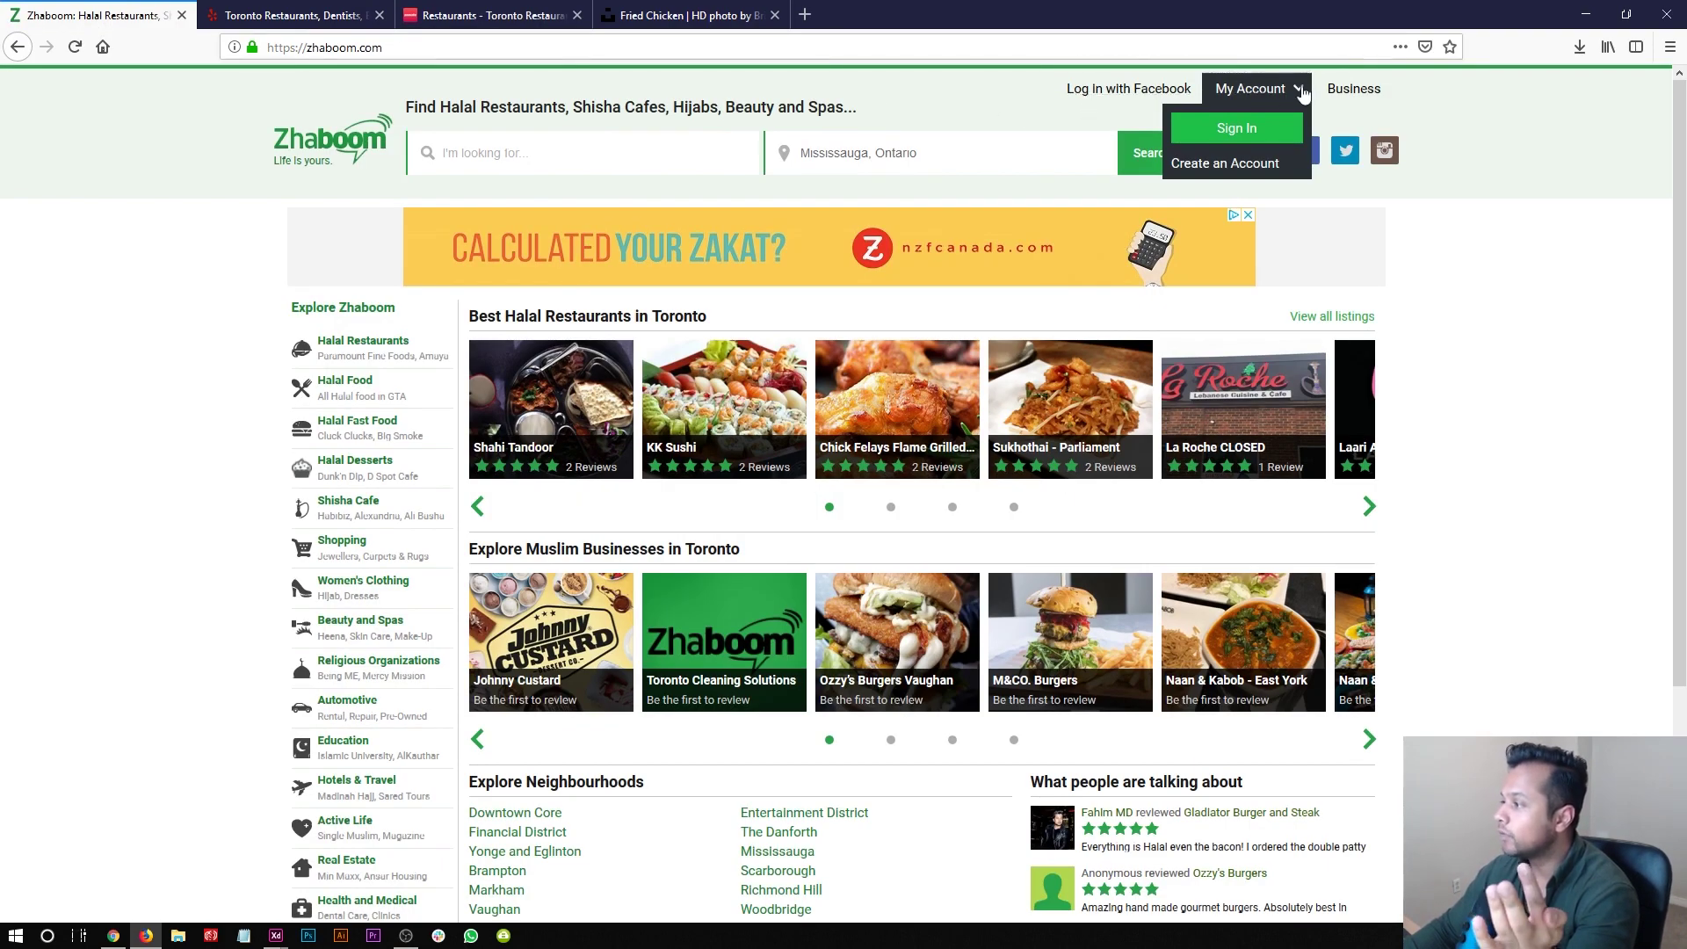
pyautogui.click(1300, 98)
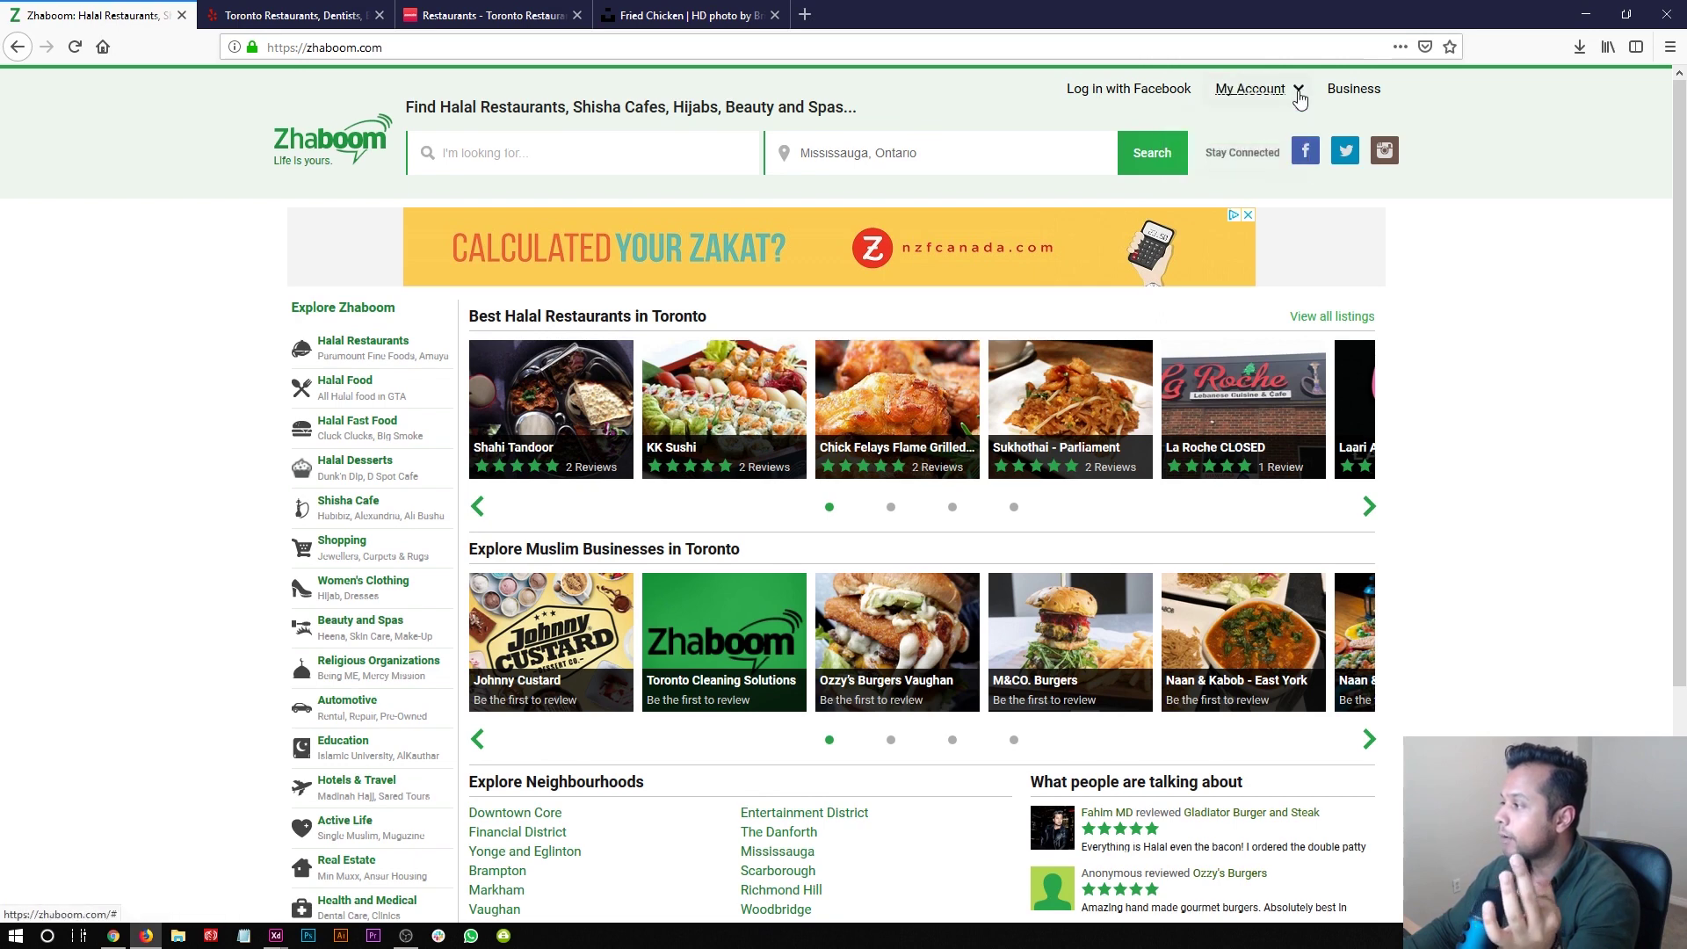
pyautogui.click(1300, 98)
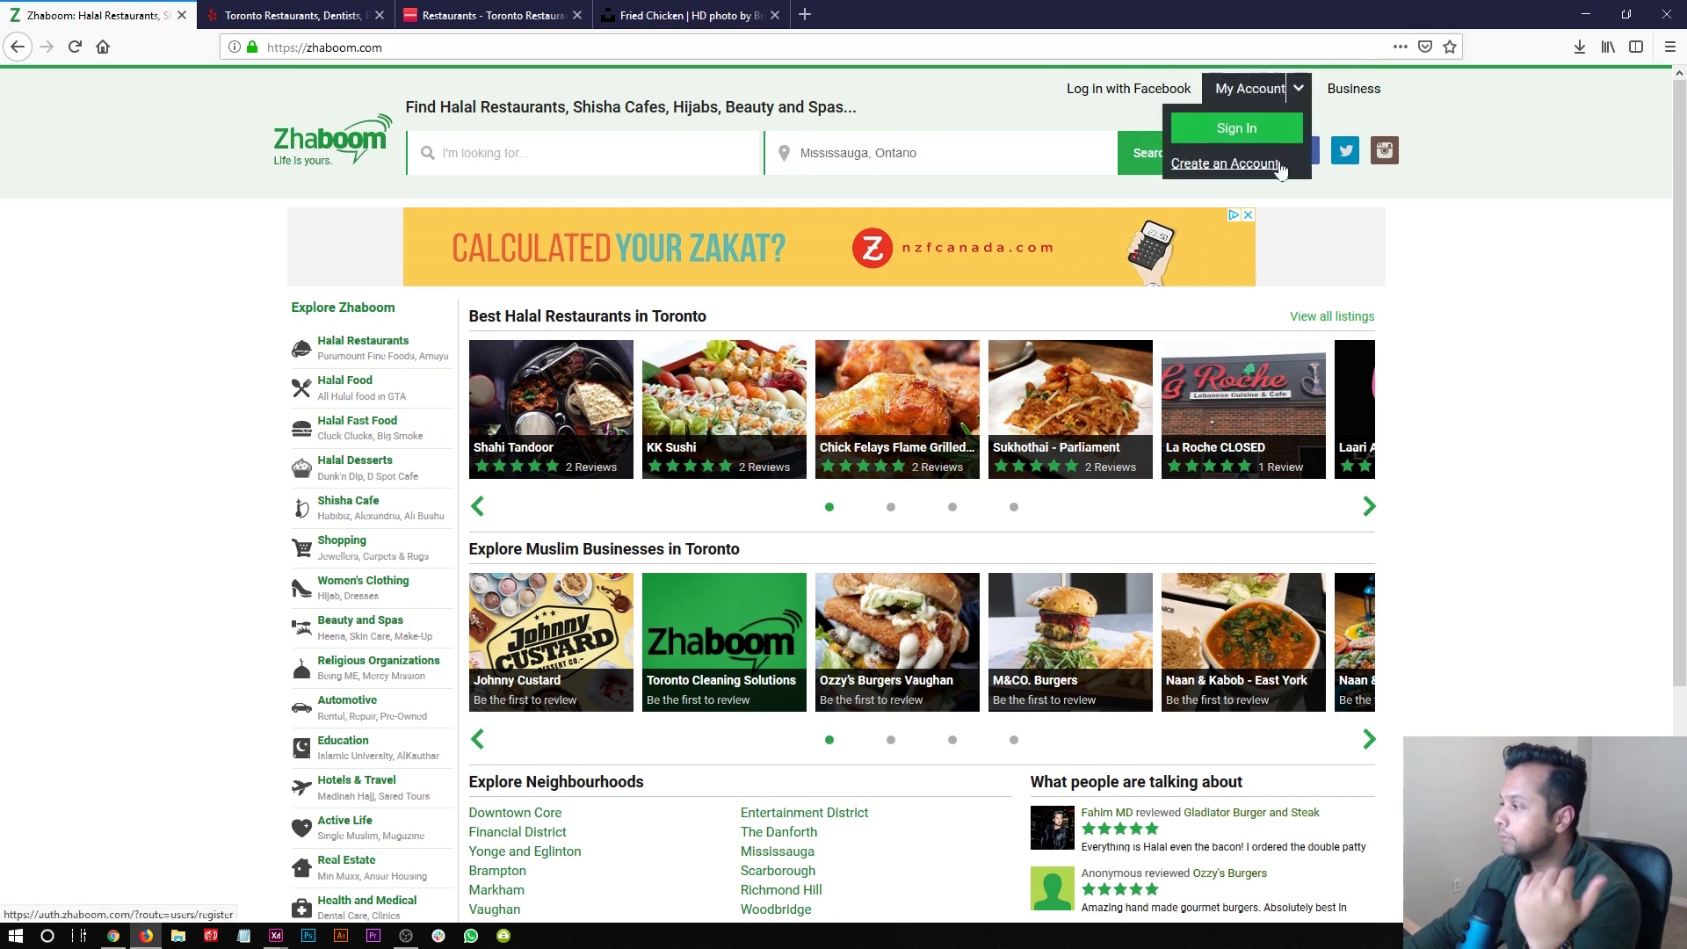
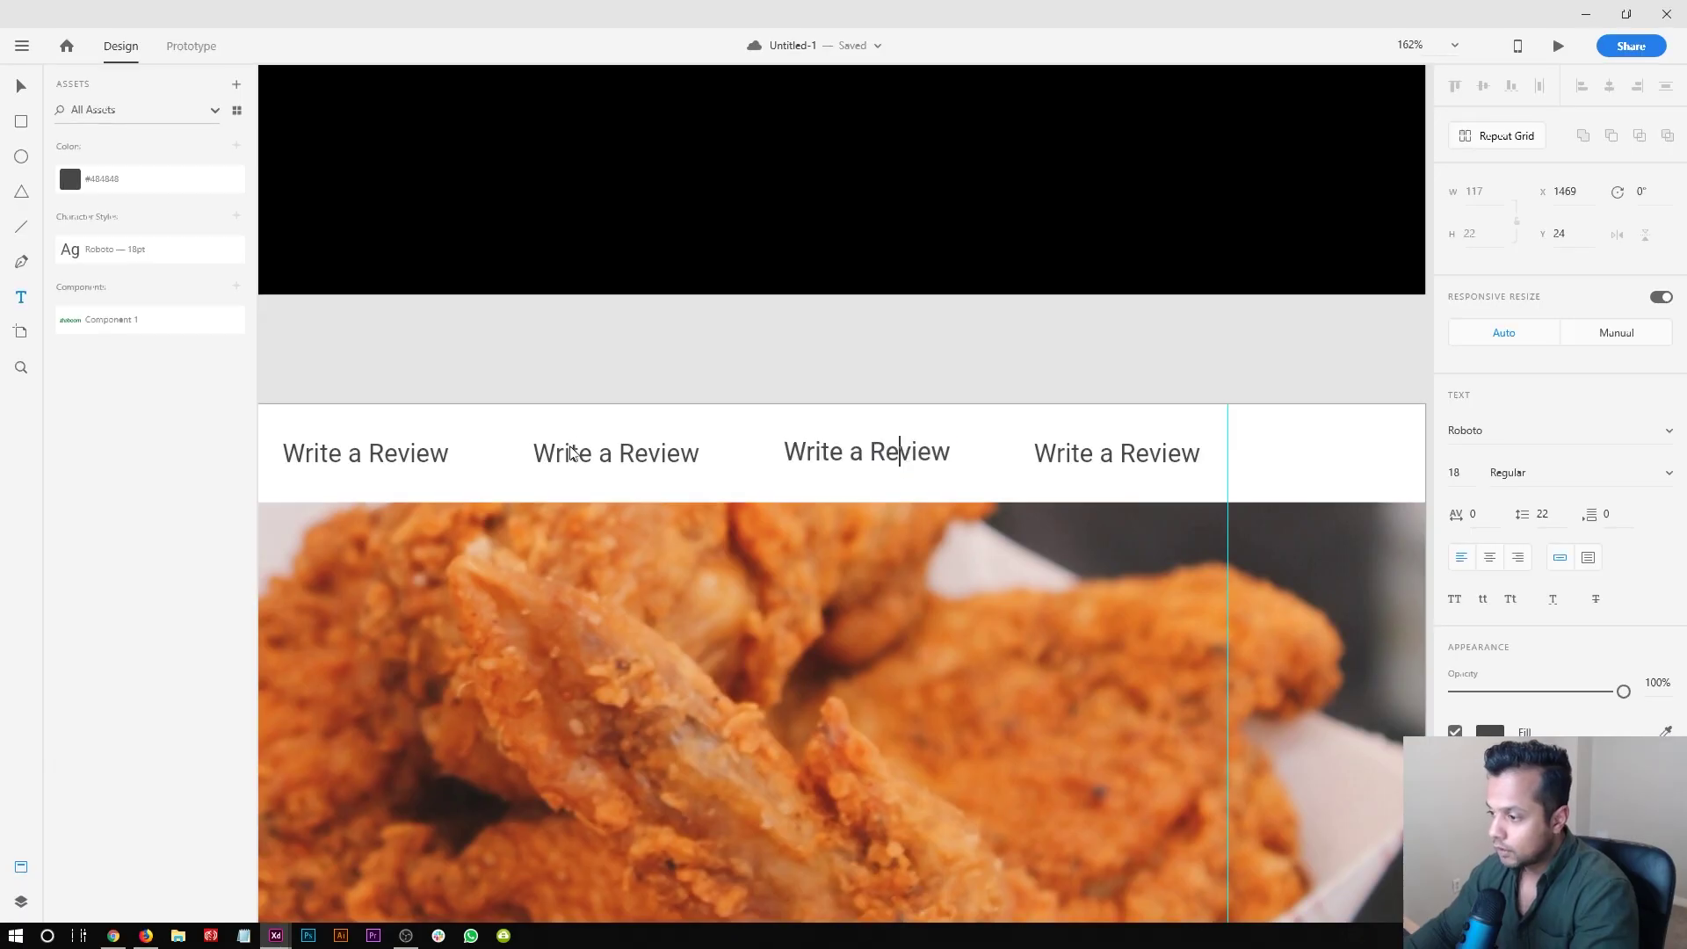
# - Replace the text of the second header link with "What is Zhaboom"
pyautogui.click(571, 451)
pyautogui.doubleClick(573, 450)
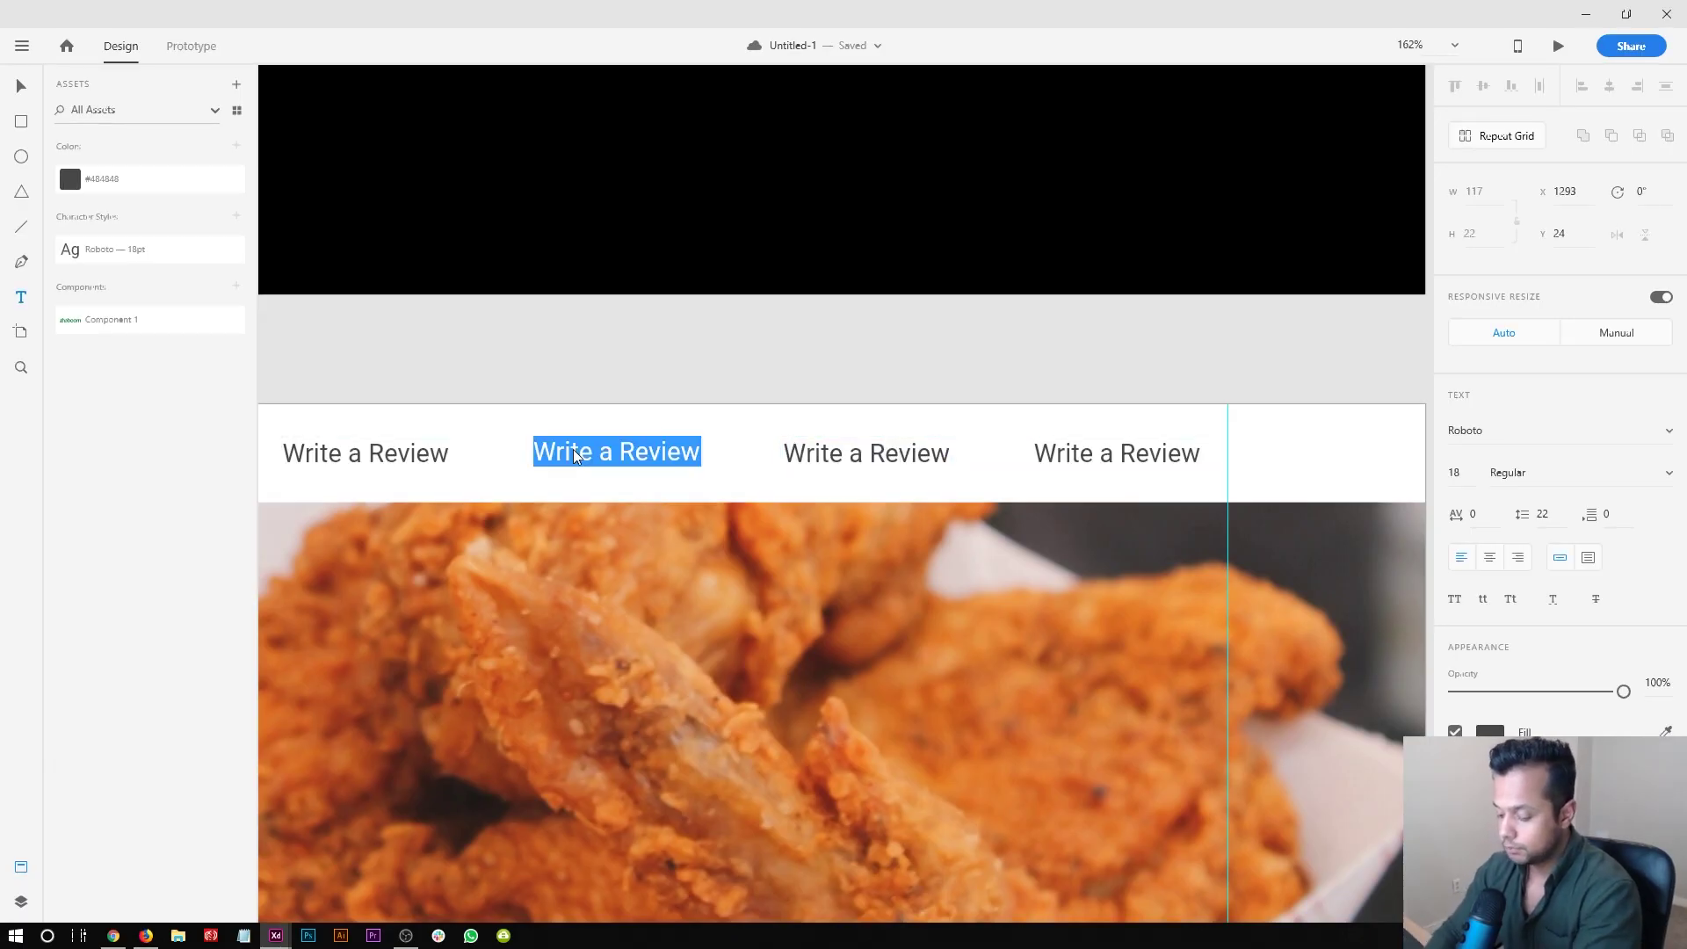
pyautogui.write('What is Zhaboom')
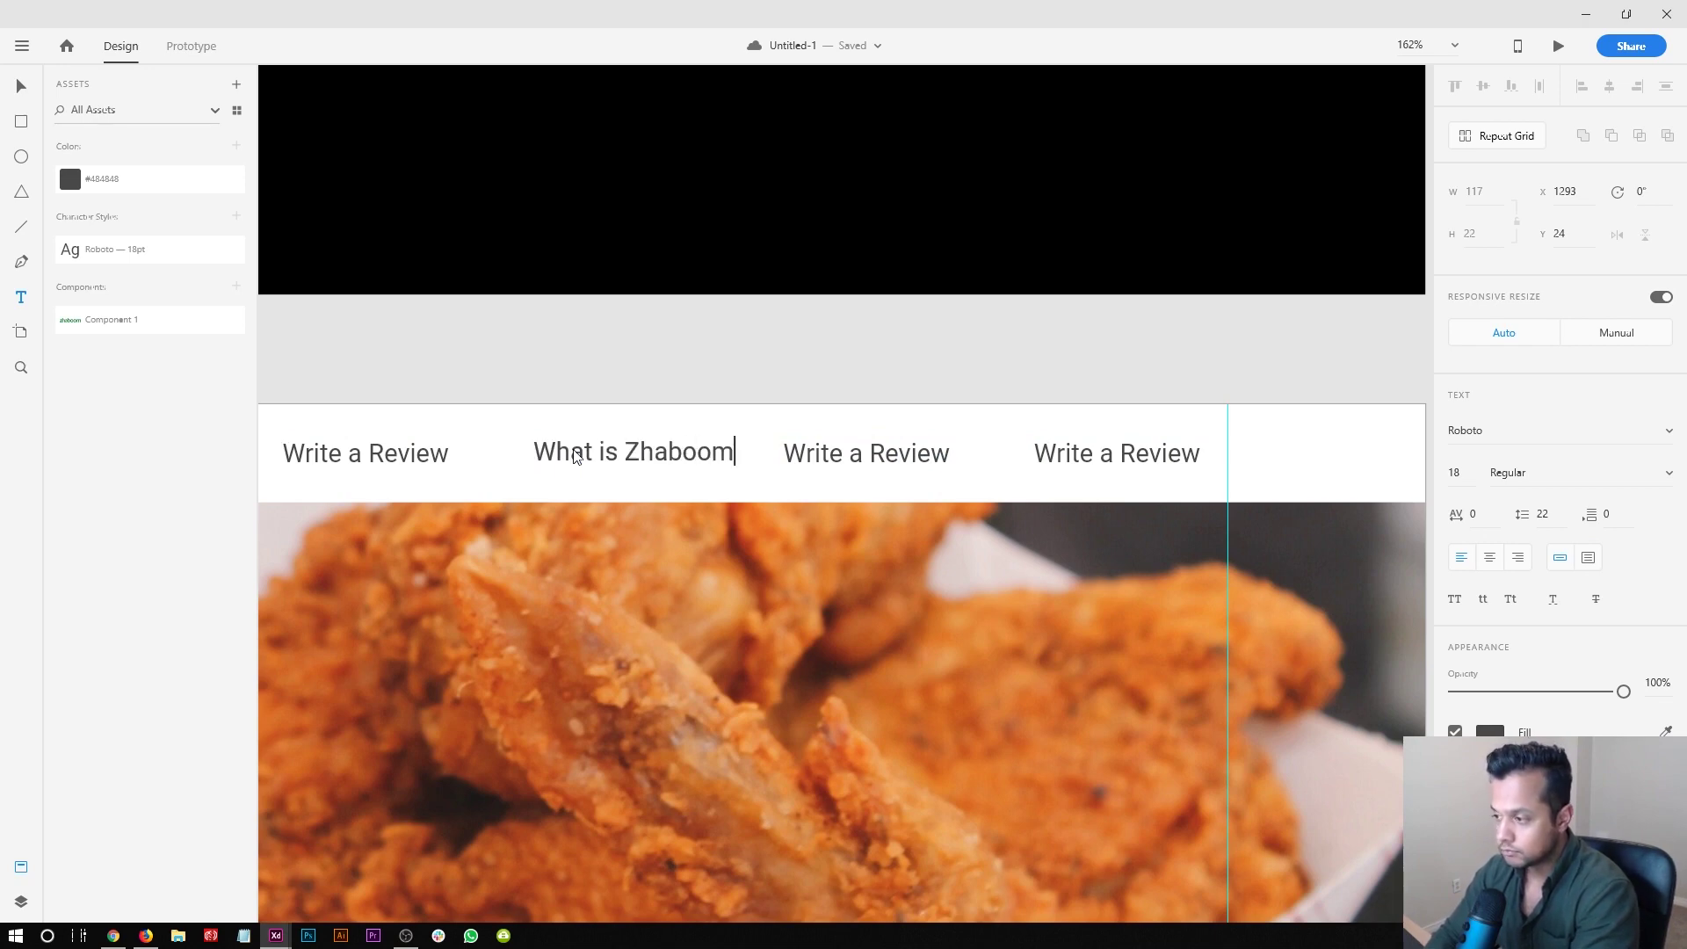
pyautogui.tripleClick(576, 454)
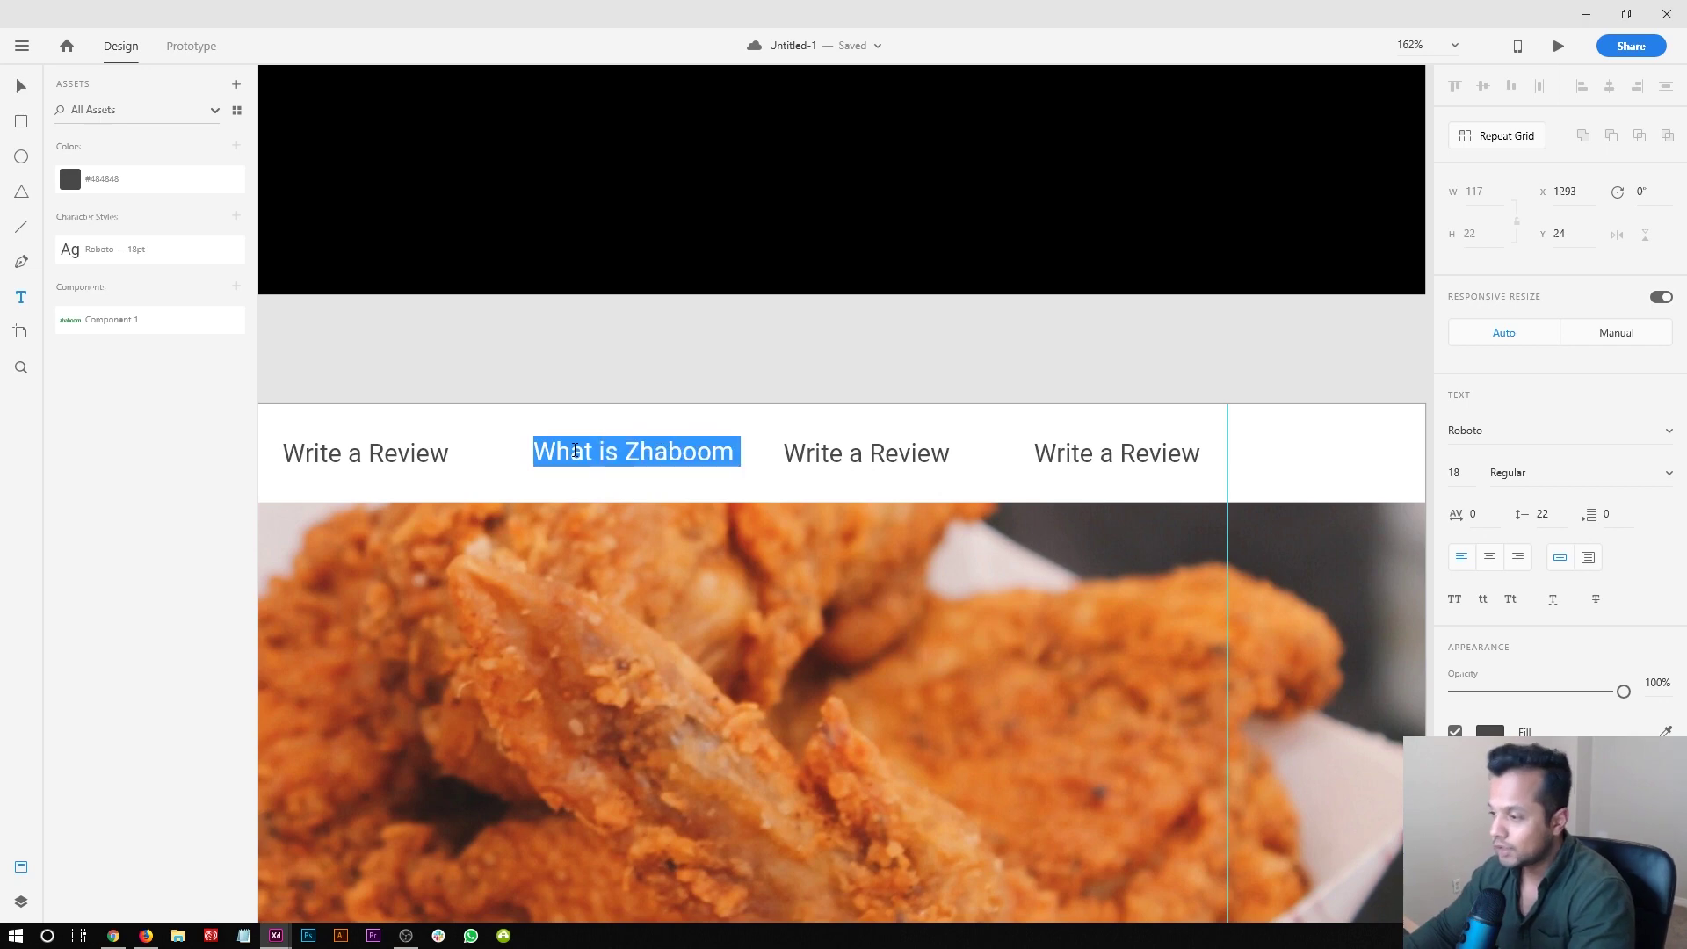
# - Replace the text of the third header link with "Sign Up"
pyautogui.click(861, 462)
pyautogui.doubleClick(861, 461)
pyautogui.doubleClick(796, 451)
pyautogui.doubleClick(797, 451)
pyautogui.tripleClick(797, 450)
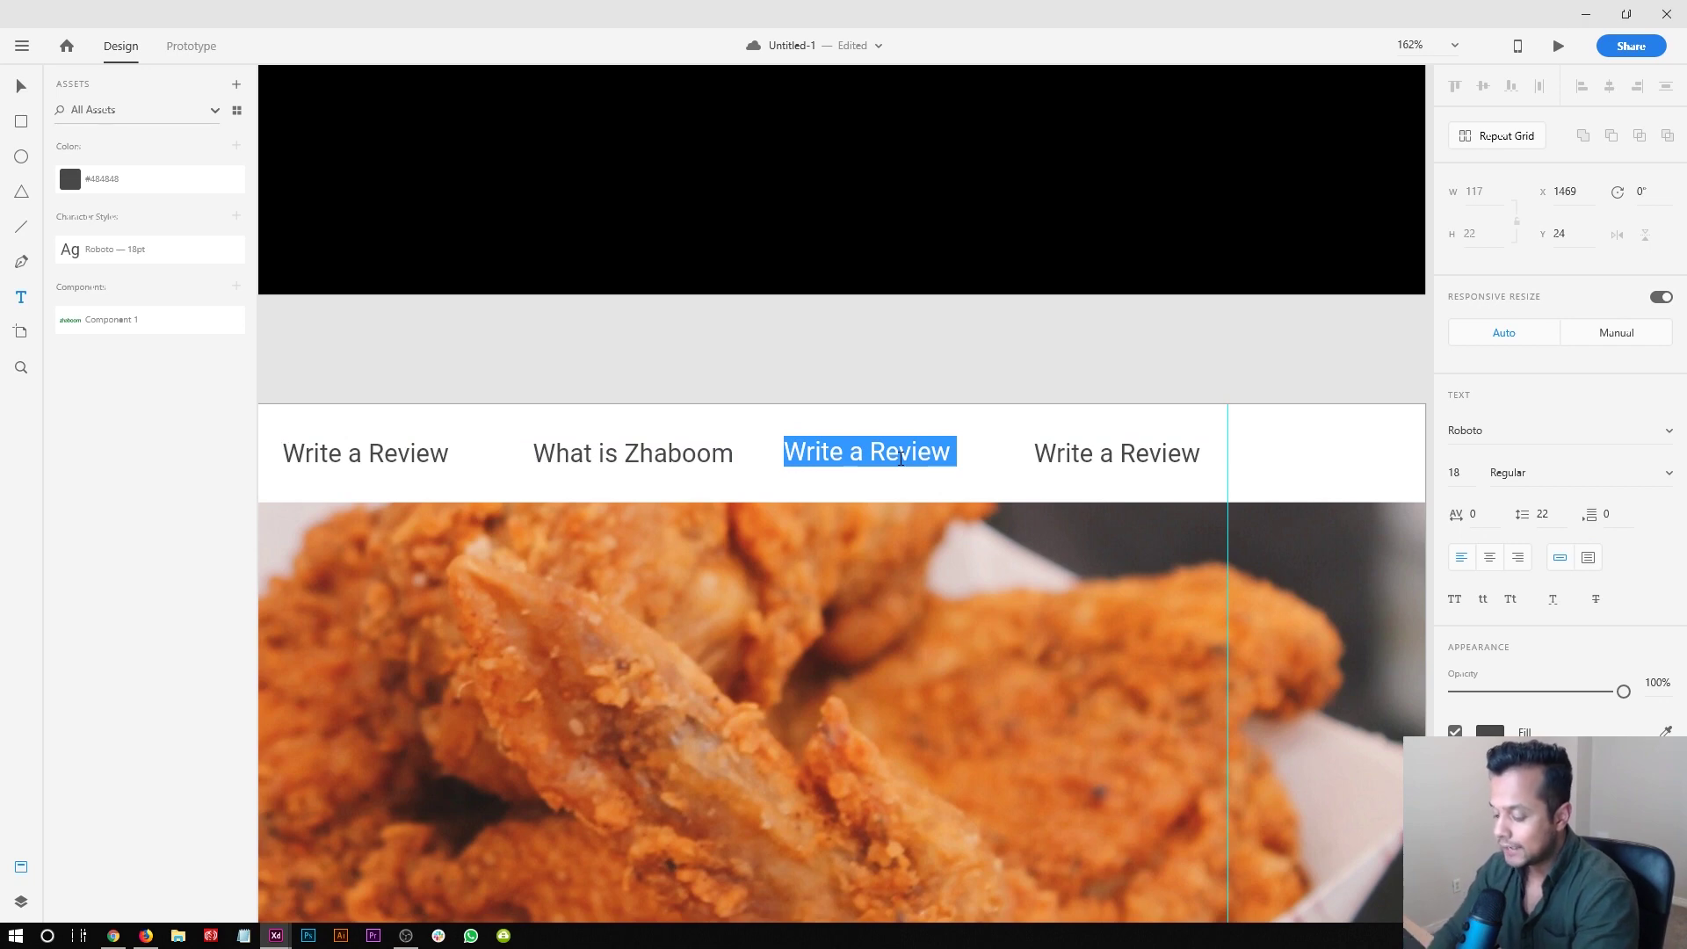
pyautogui.write('Si')
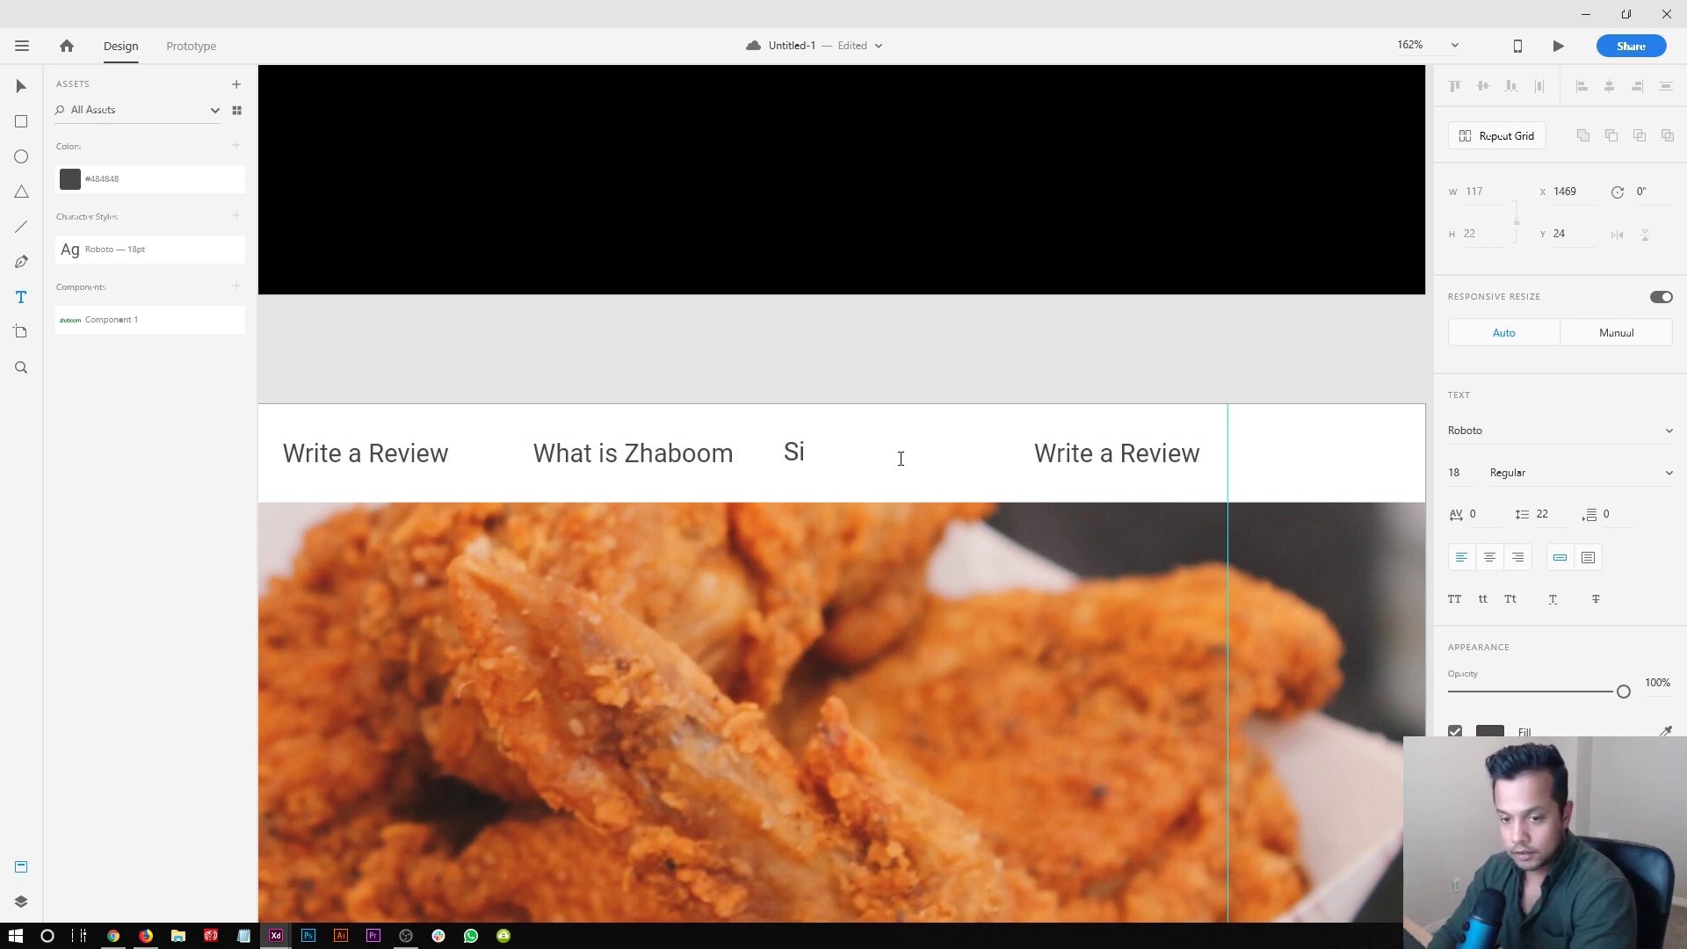
pyautogui.write('gn Up')
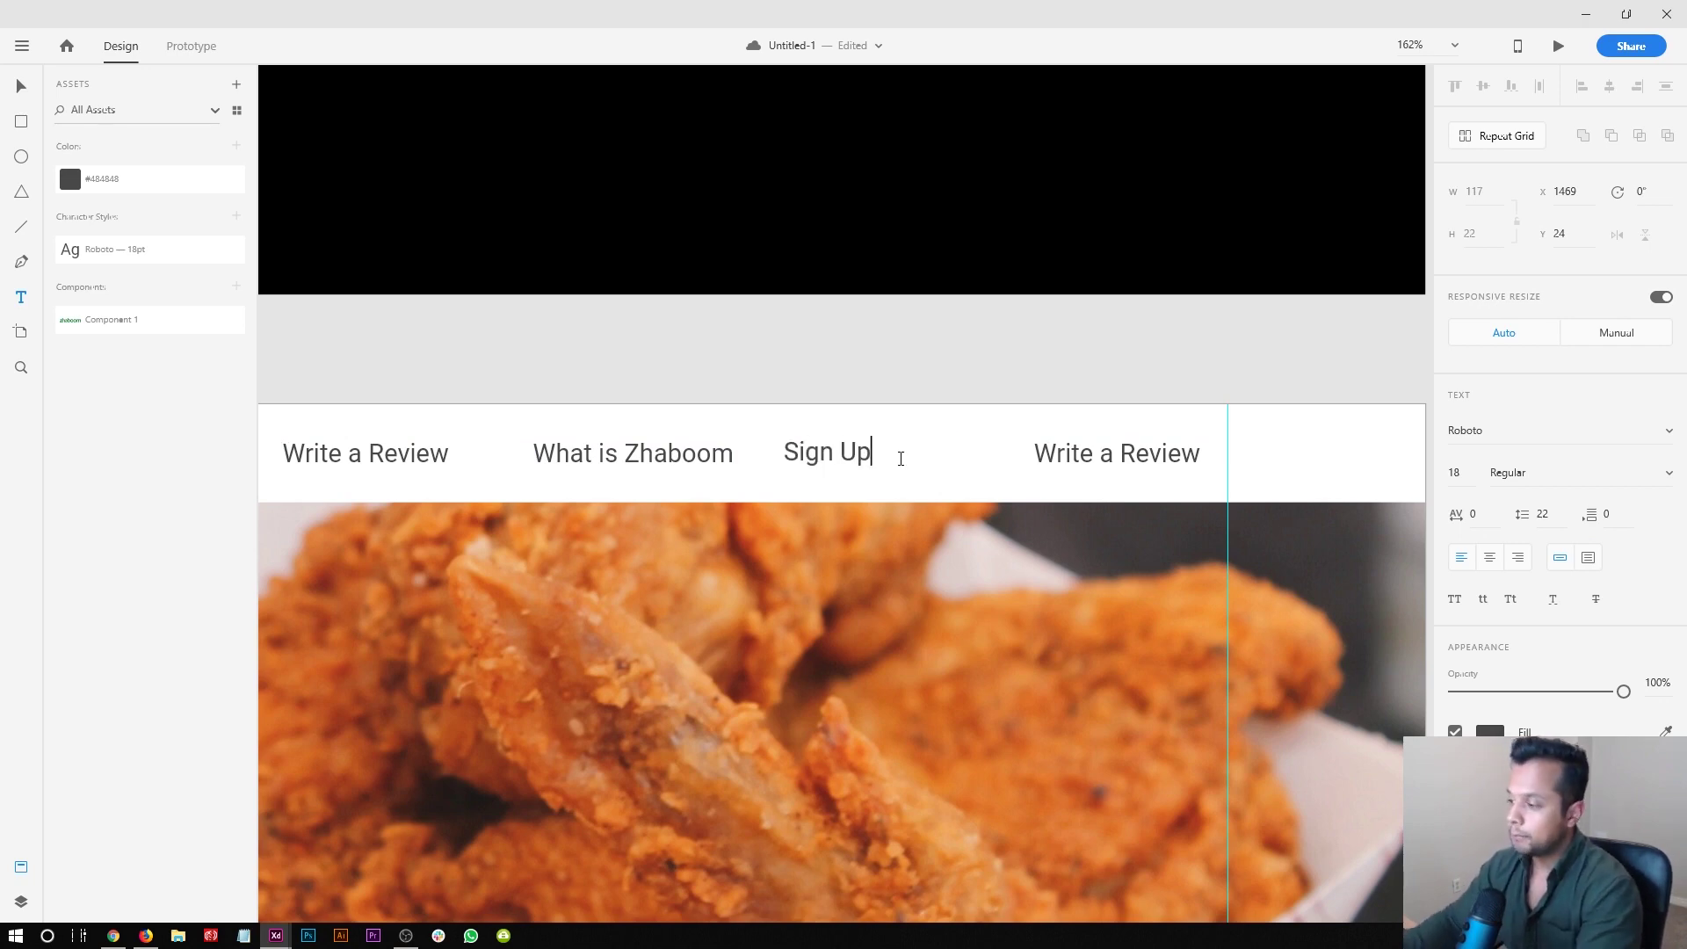
# - Switch to Firefox and check the order of the login and sign-up links in Yelp's header
pyautogui.click(146, 936)
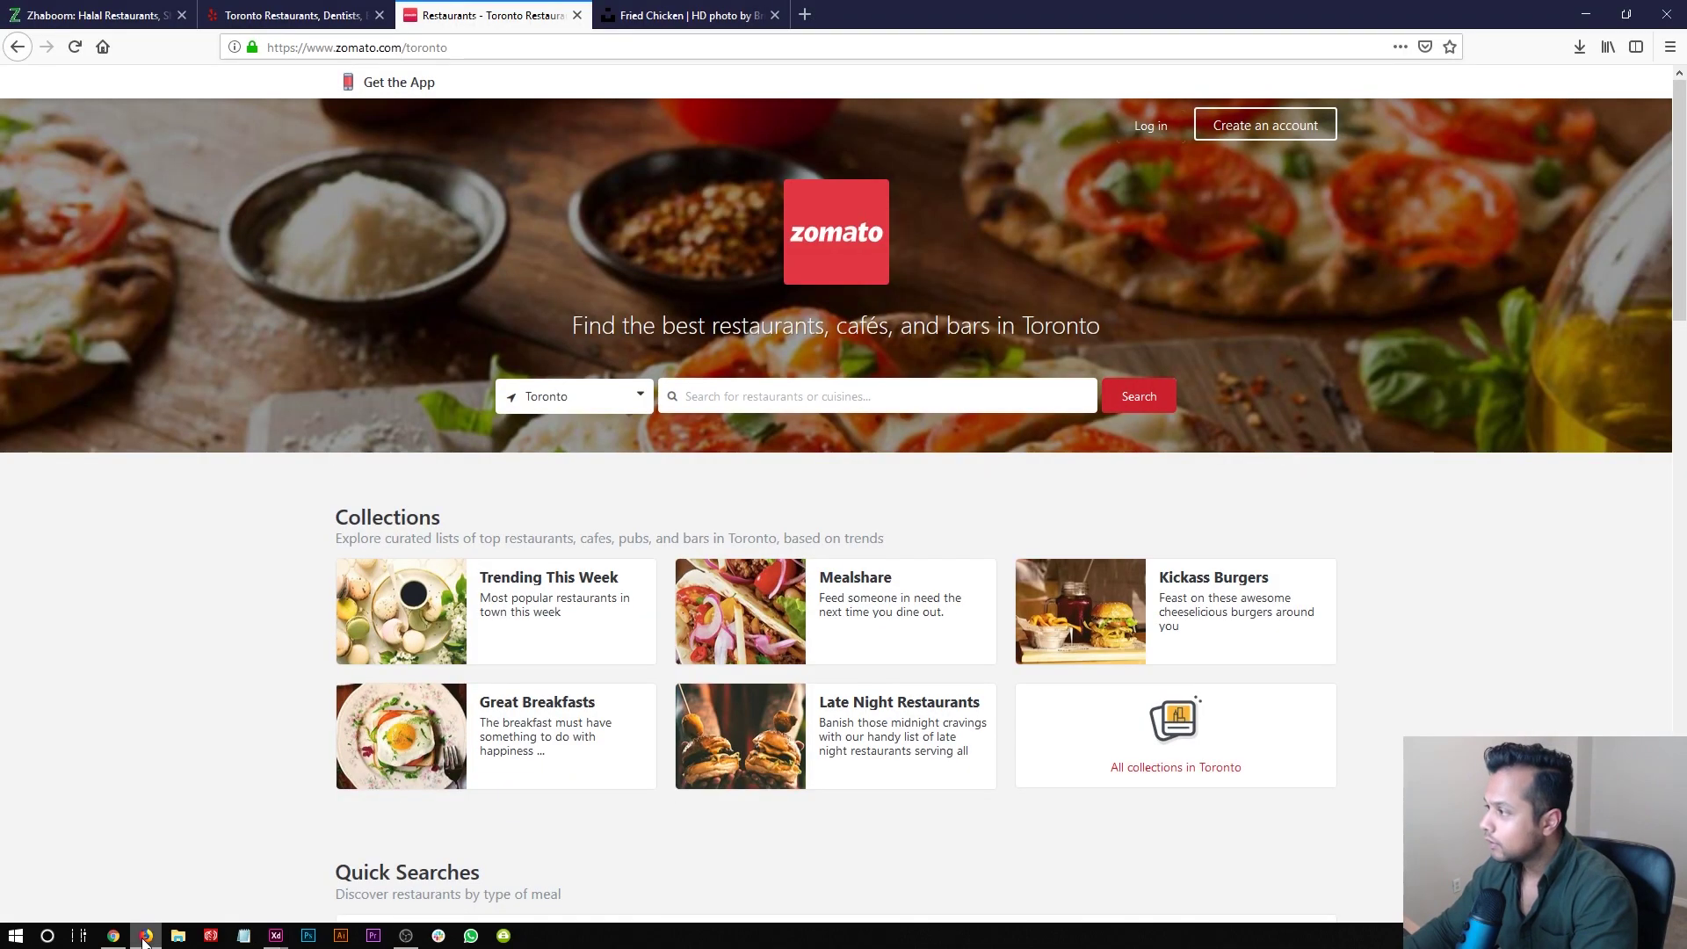
pyautogui.click(290, 15)
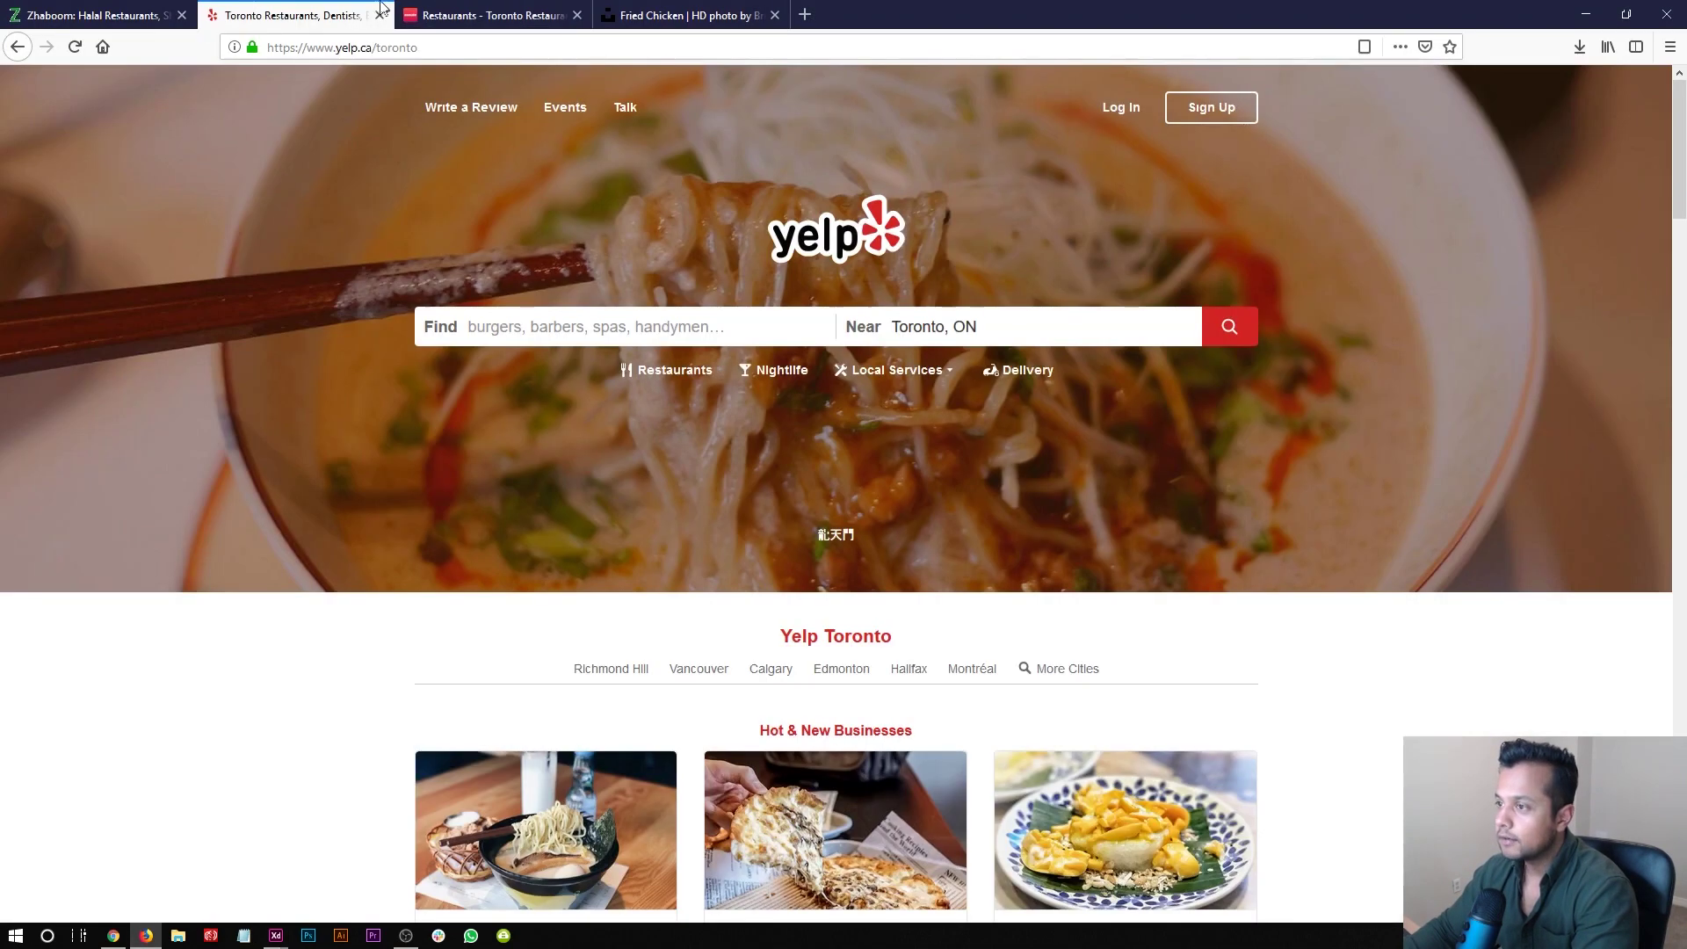
pyautogui.click(1592, 18)
# - Replace the text of the third header link with "Log In"
pyautogui.moveTo(844, 452); pyautogui.dragTo(782, 452)
pyautogui.click(798, 452)
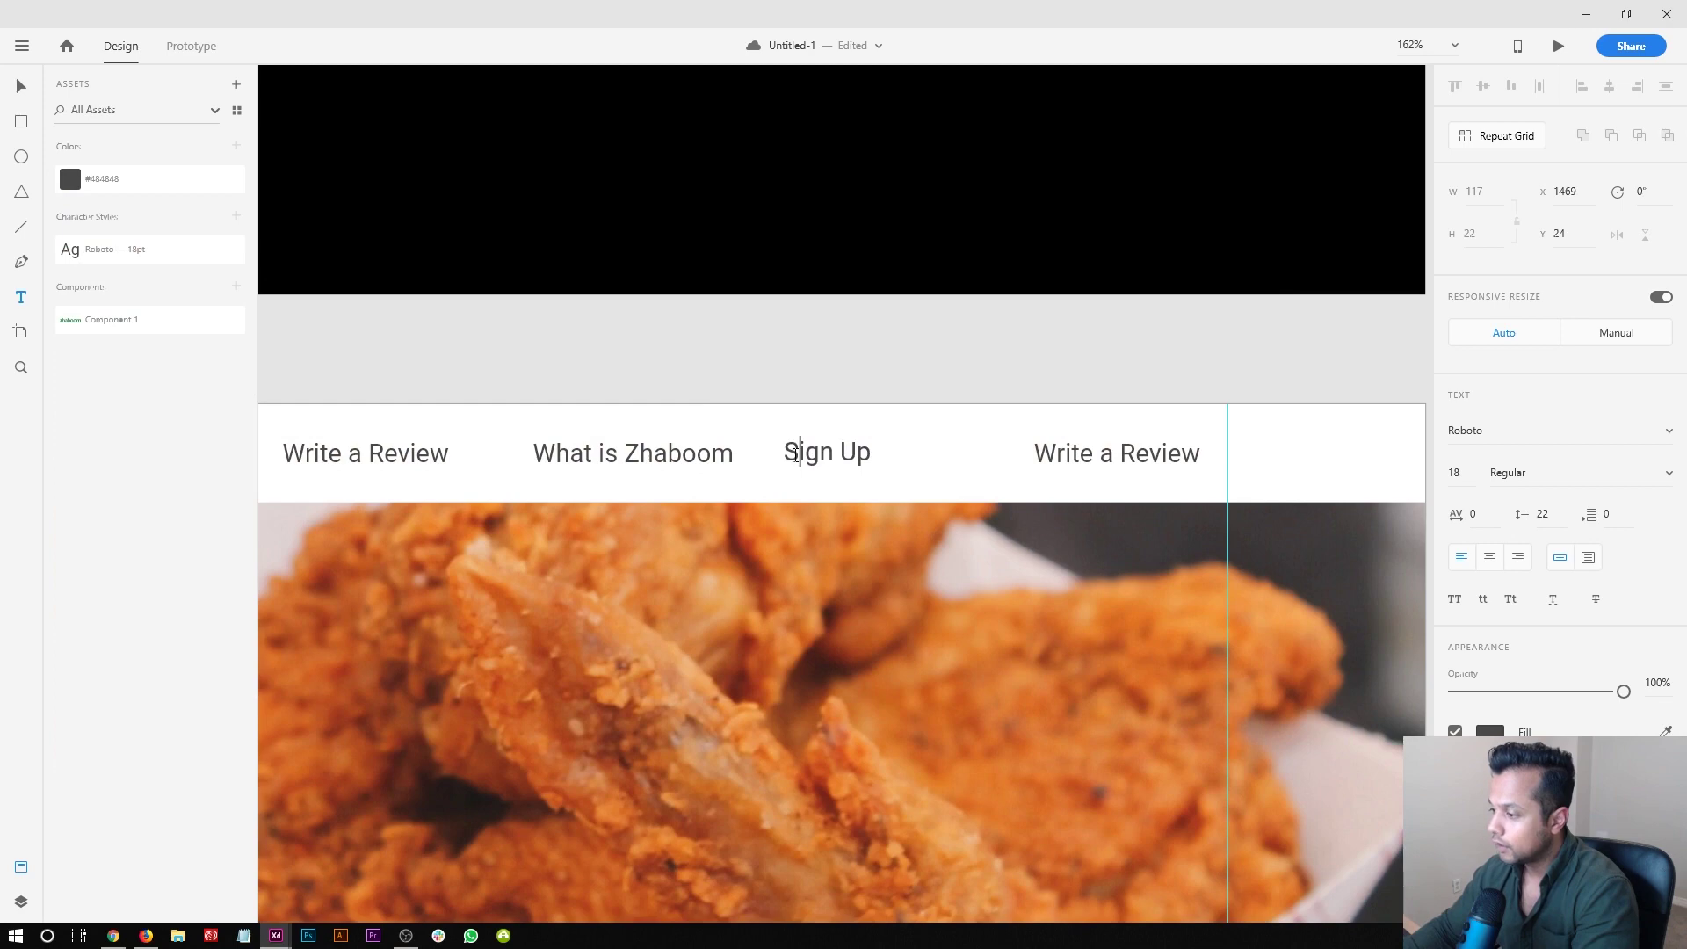
pyautogui.hotkey('ctrl', 'a')
pyautogui.write('Log In')
# - Replace the text of the fourth header link with "Create an Account"
pyautogui.click(1074, 449)
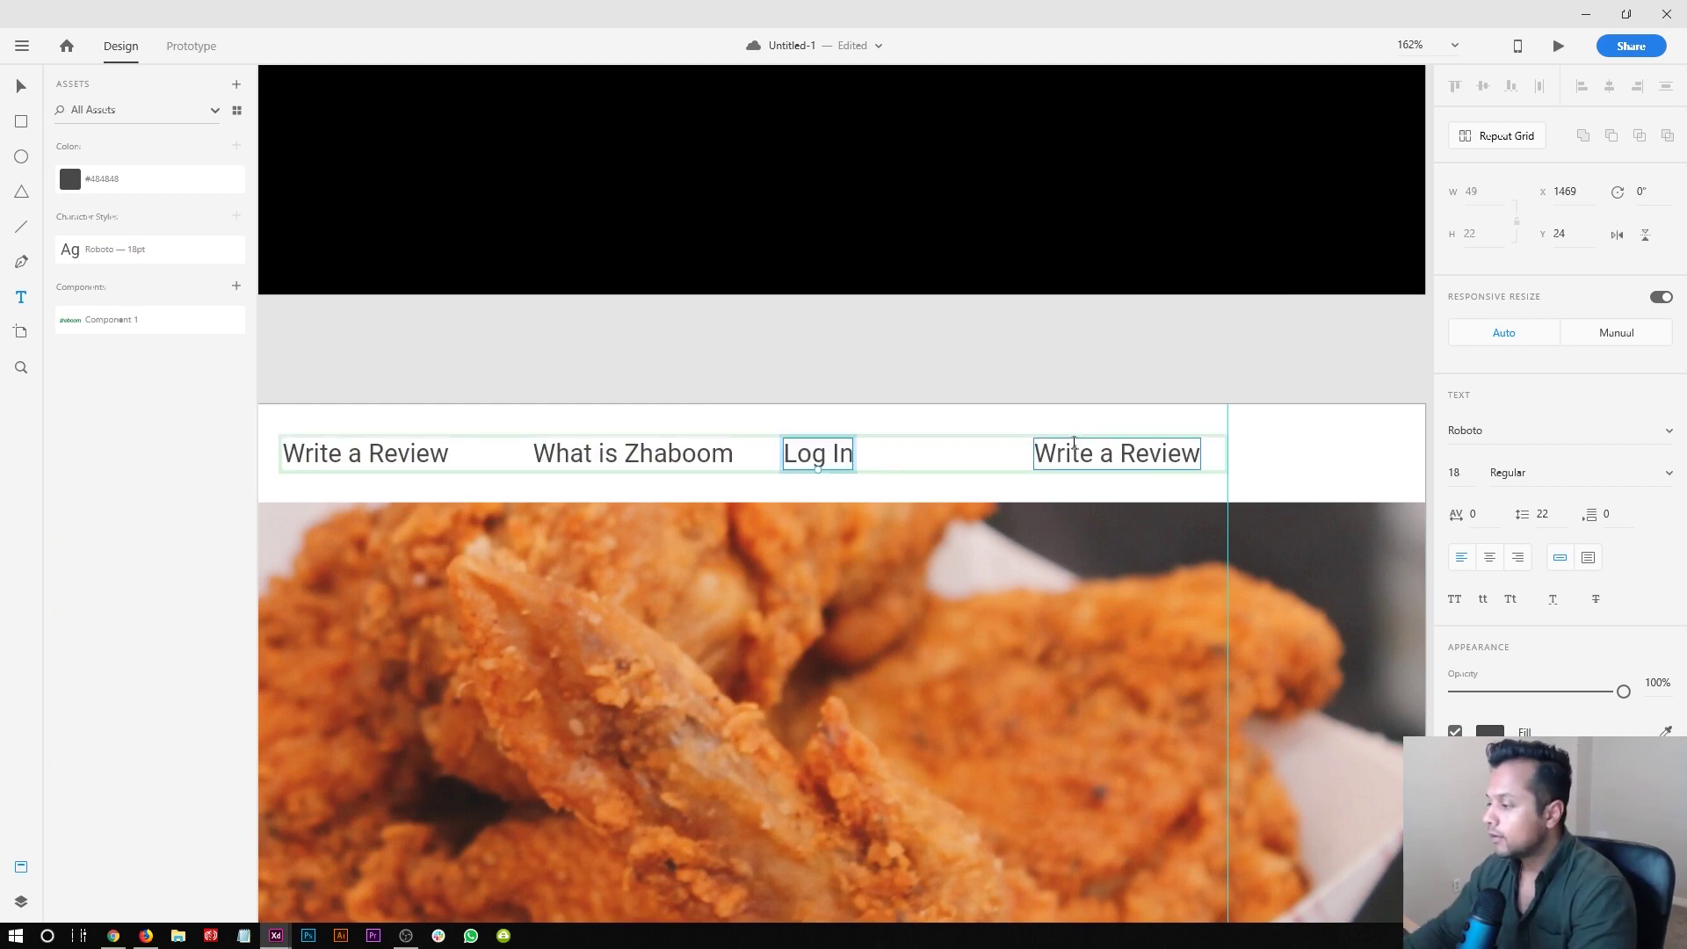
pyautogui.doubleClick(1074, 449)
pyautogui.hotkey('ctrl', 'a')
pyautogui.write('Create an Account')
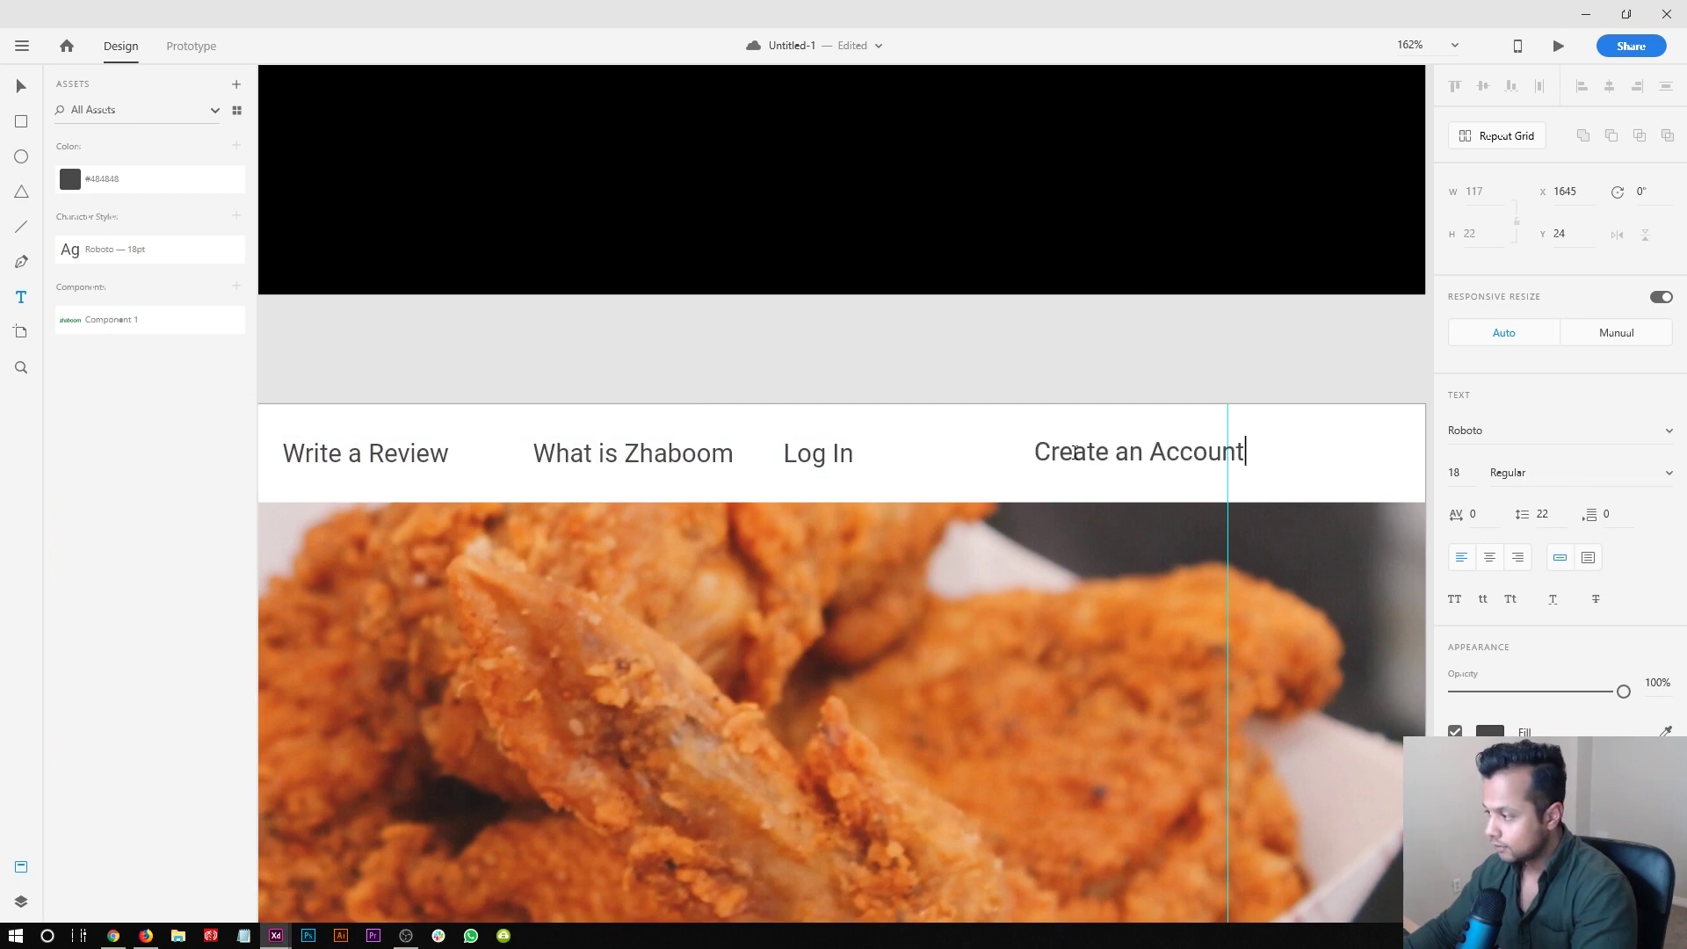
pyautogui.press('Escape')
pyautogui.press('Escape')
# - Ungroup the header links' repeat grid and move "Create an Account" so it ends at the right margin guide
pyautogui.scroll(-3, 1090, 337)
pyautogui.rightClick(1081, 406)
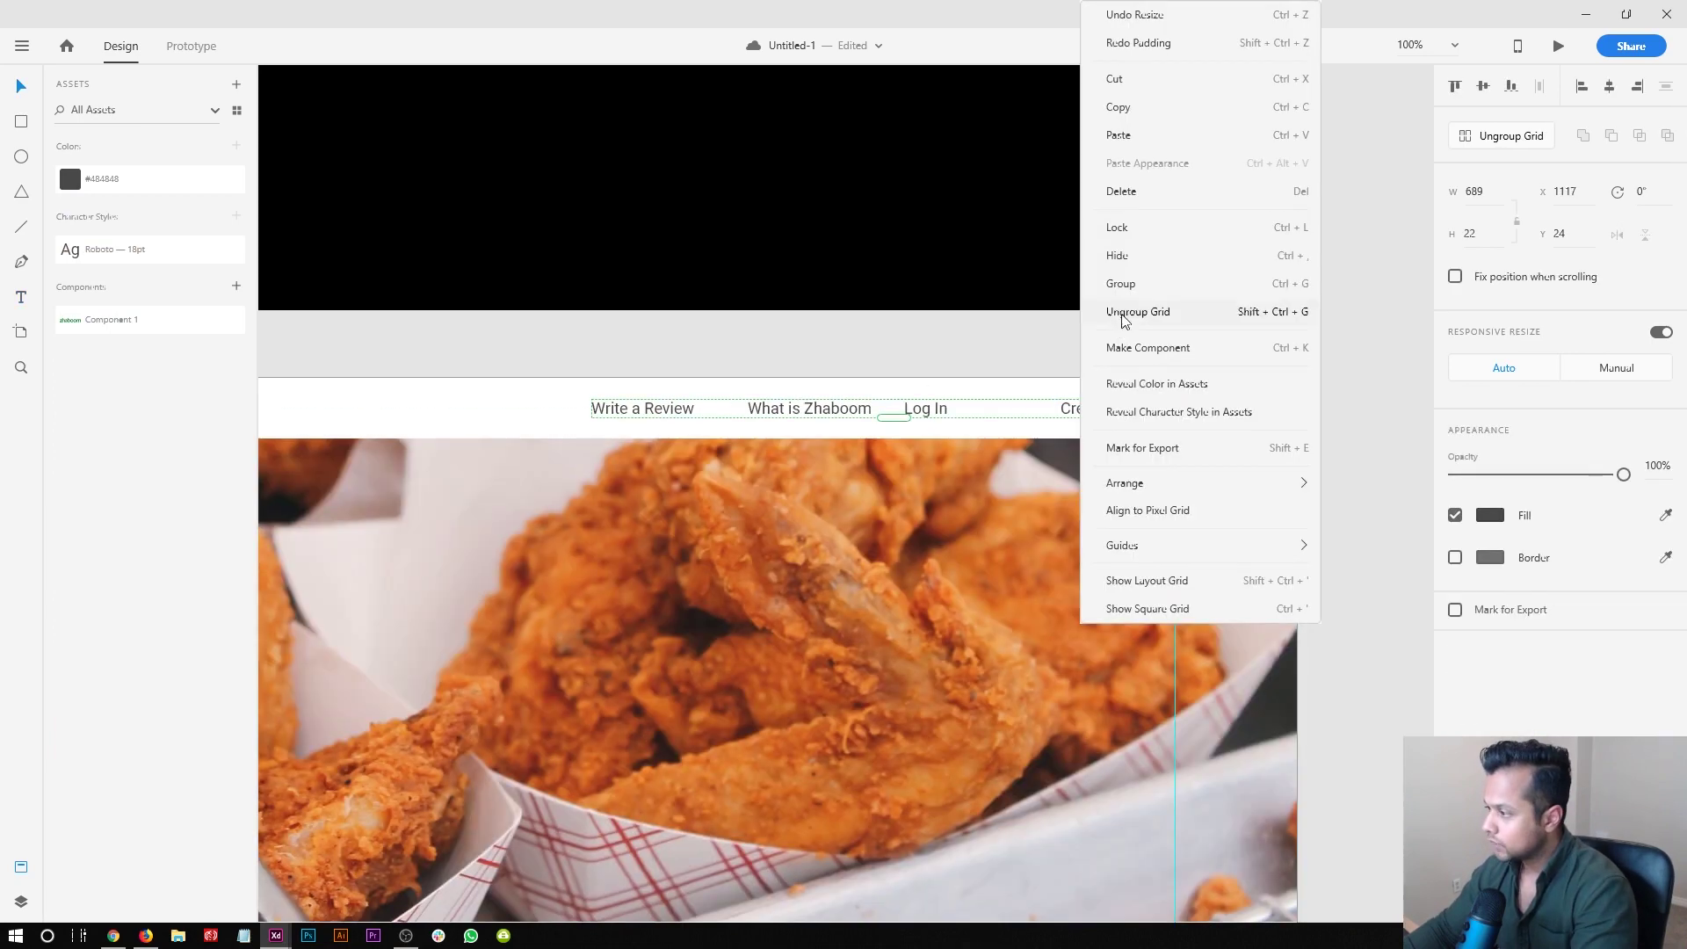
pyautogui.click(1121, 318)
pyautogui.press('Escape')
pyautogui.click(1114, 406)
pyautogui.moveTo(1114, 406); pyautogui.dragTo(1092, 406)
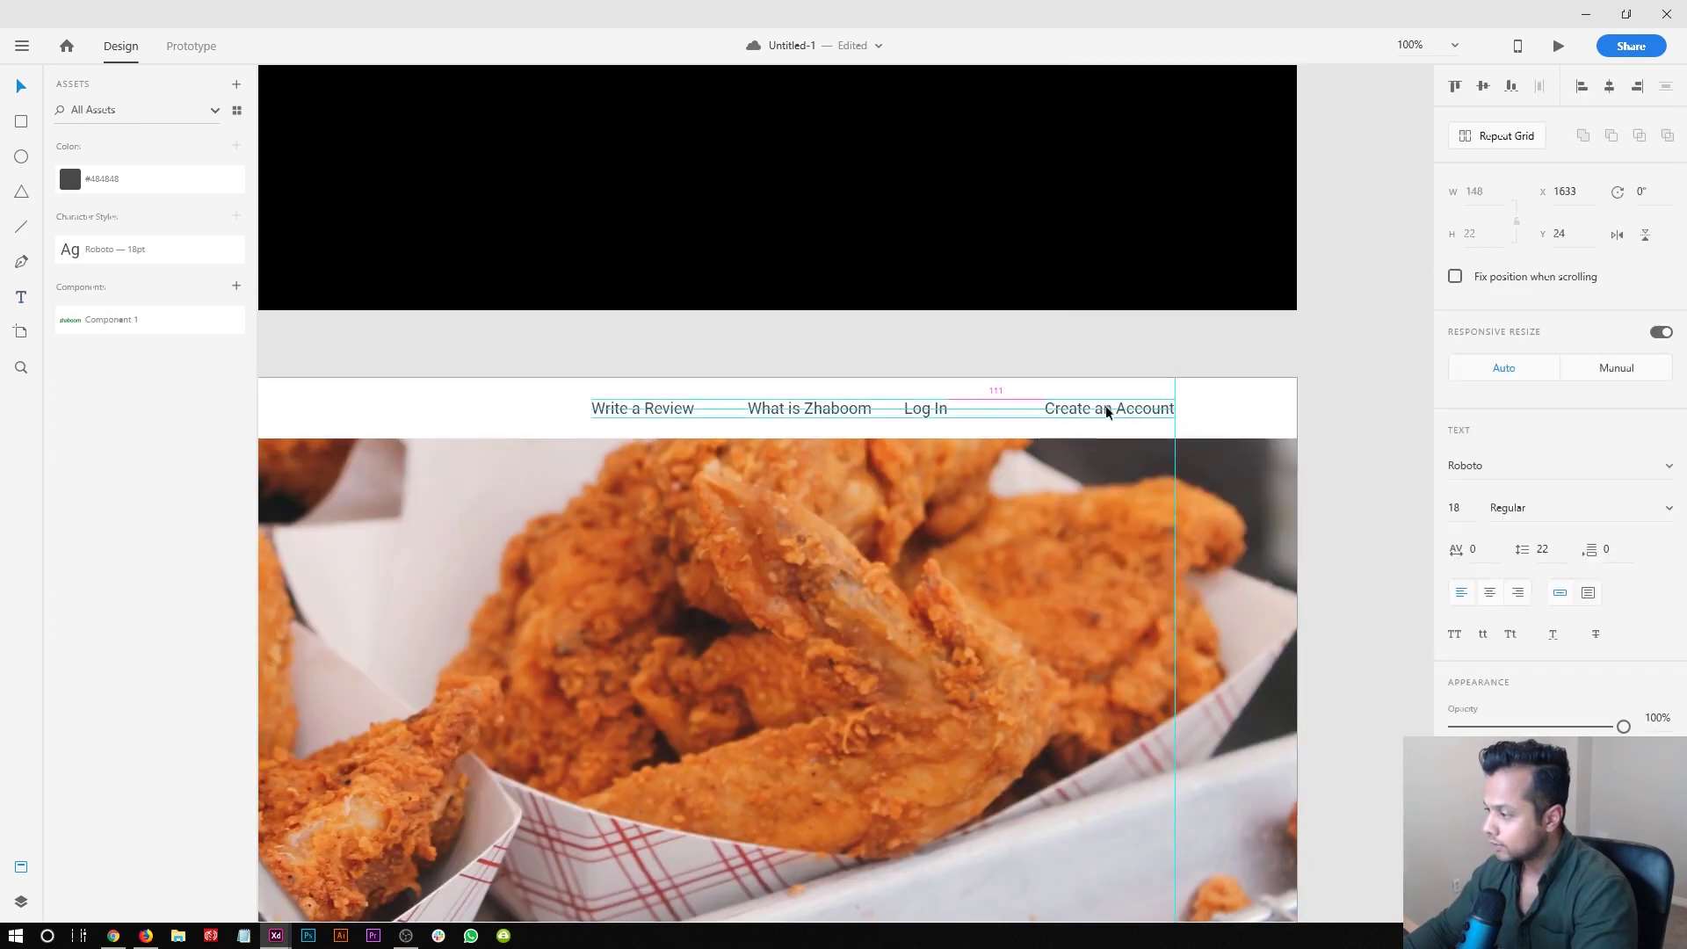
# - Move "Log In" next to "Create an Account" and shift "Write a Review" and "What is Zhaboom" closer to it
pyautogui.click(931, 409)
pyautogui.moveTo(932, 409); pyautogui.dragTo(1003, 408)
pyautogui.moveTo(606, 396); pyautogui.dragTo(870, 411)
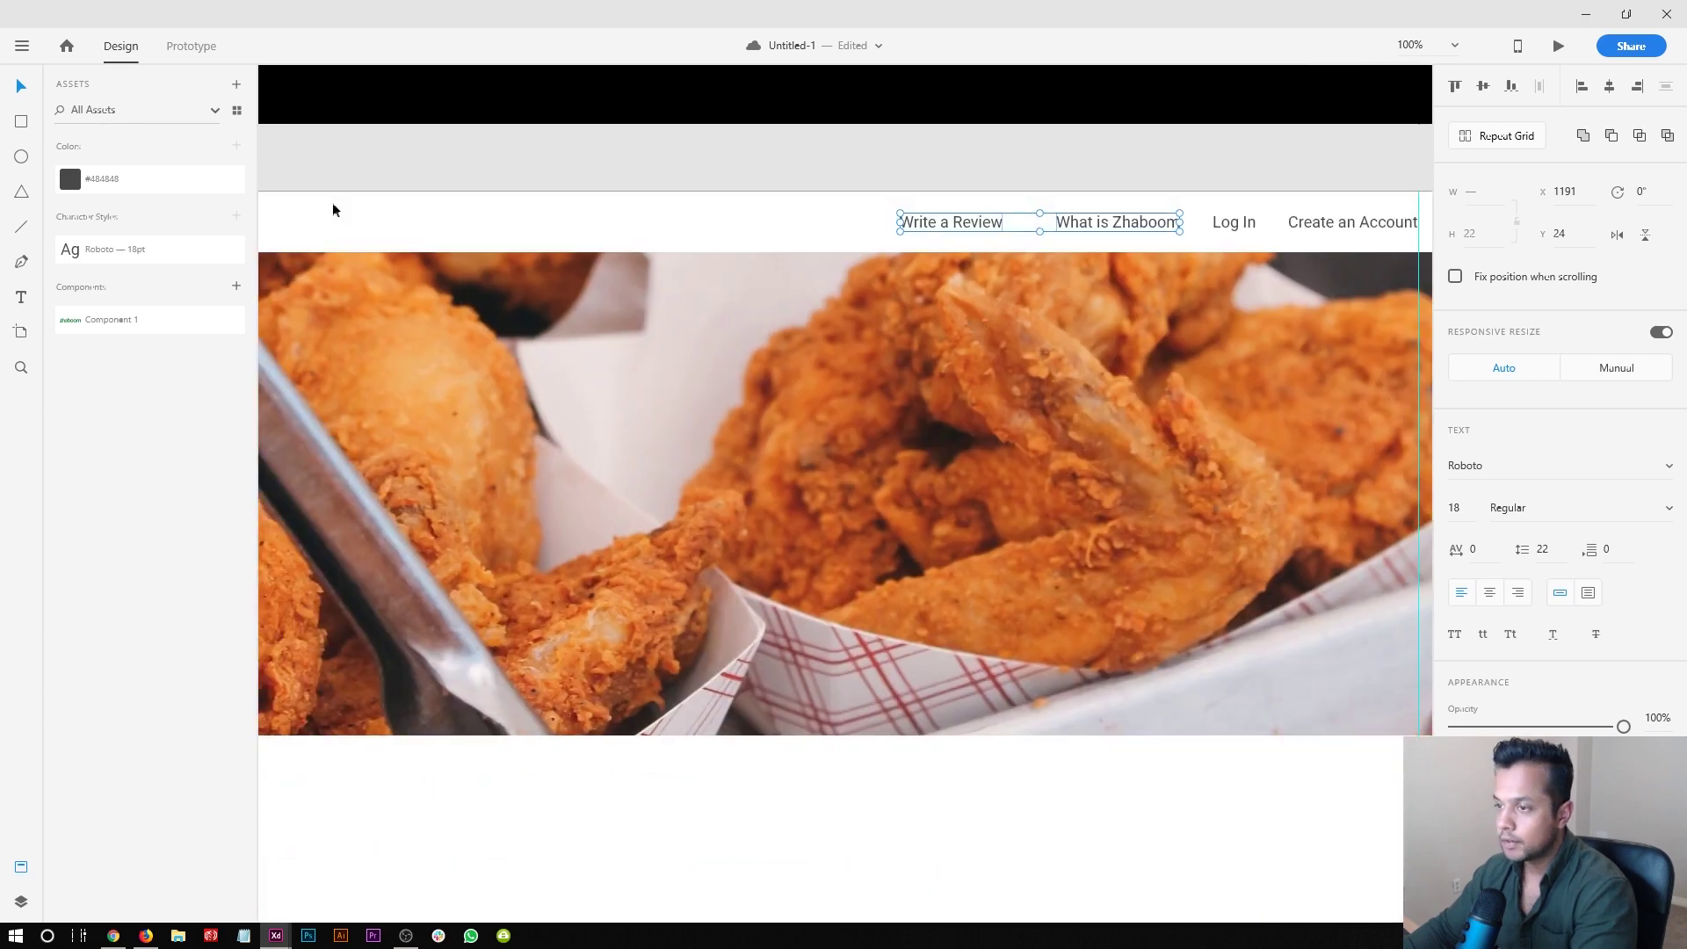
# - Extend the banner photo past the artboard's left edge to a width of 1940
pyautogui.click(22, 868)
pyautogui.click(505, 726)
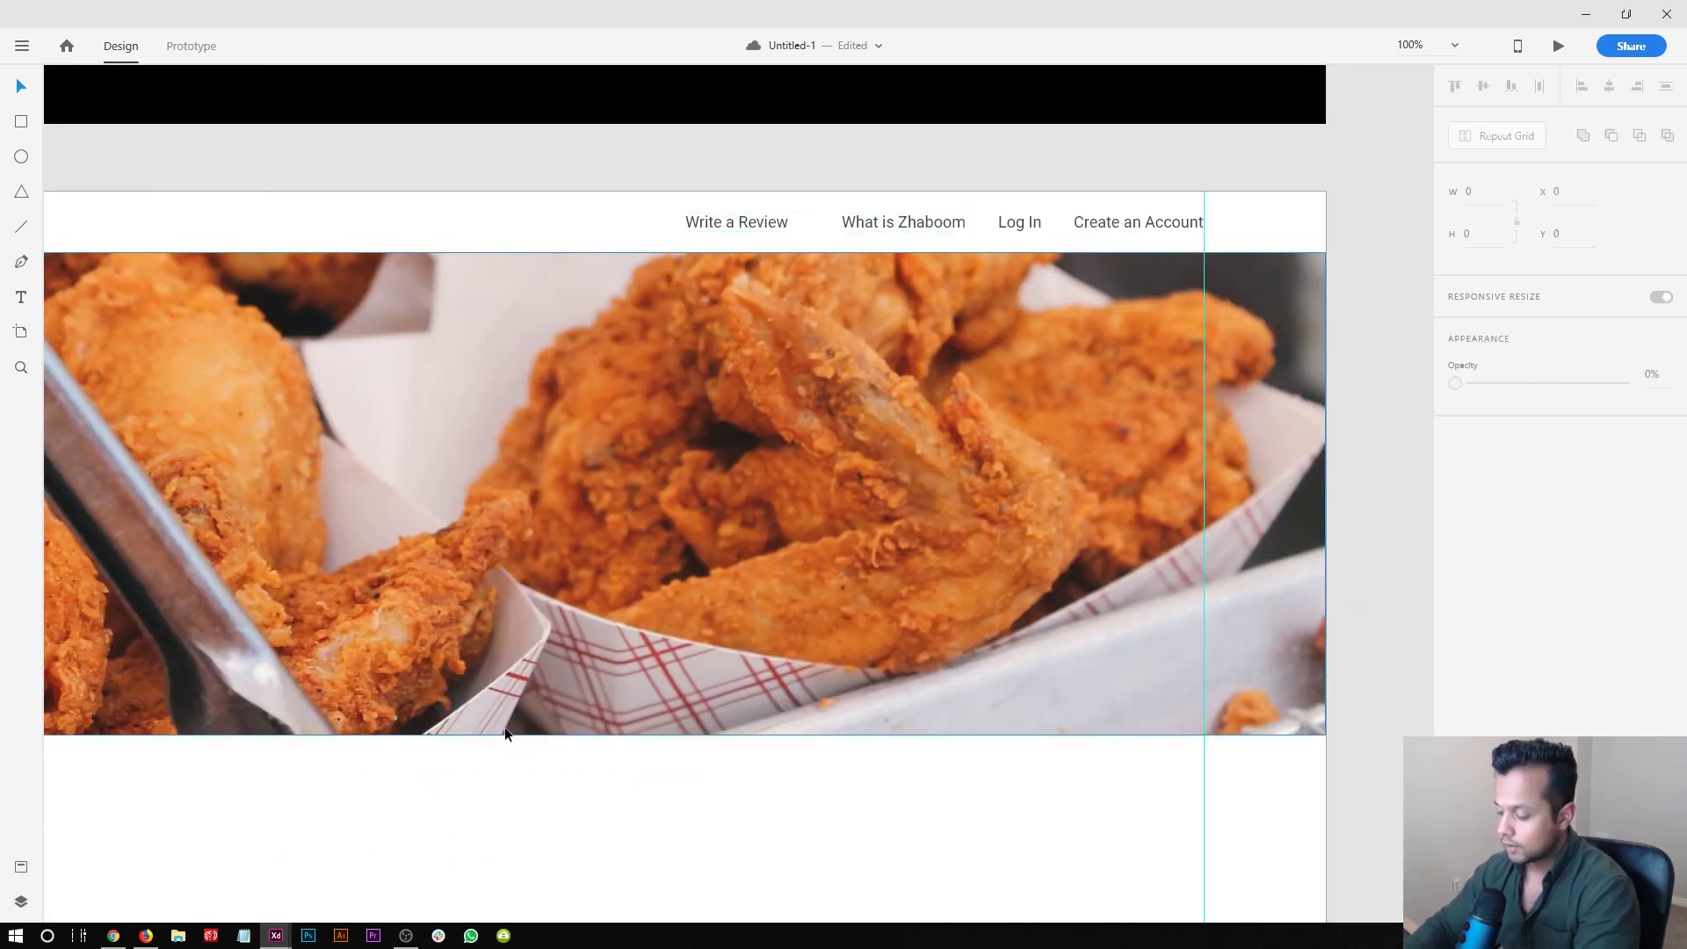
pyautogui.scroll(-2, 505, 726)
pyautogui.moveTo(504, 729); pyautogui.dragTo(689, 591)
pyautogui.click(722, 354)
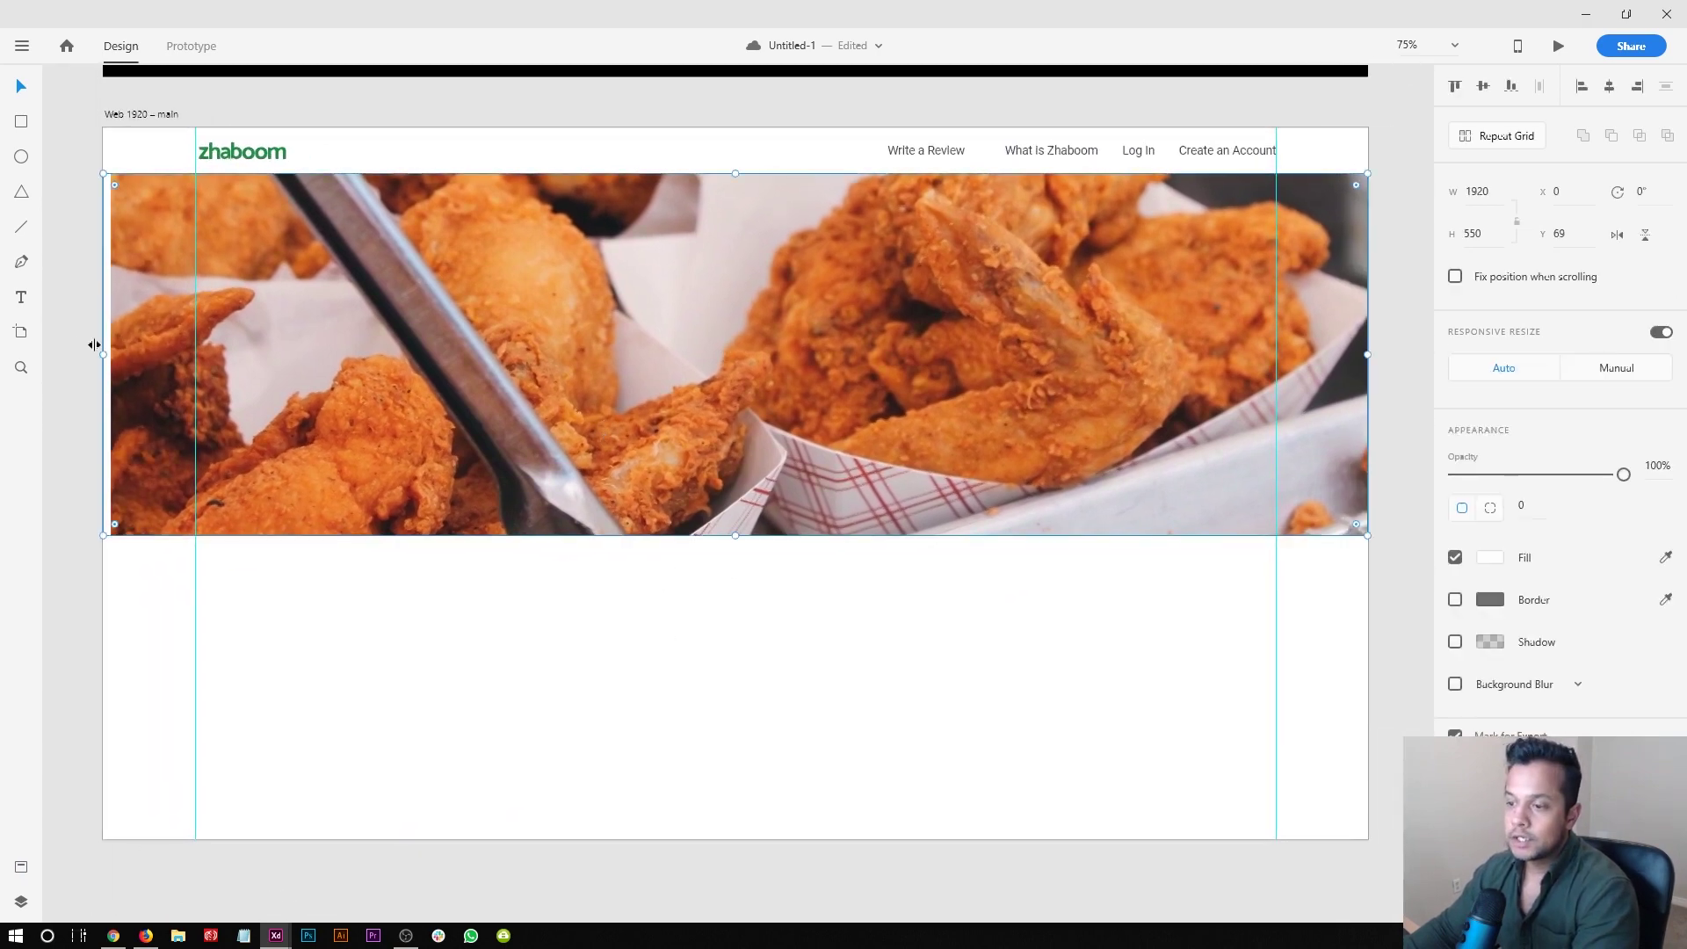
pyautogui.moveTo(102, 353); pyautogui.dragTo(97, 353)
pyautogui.click(944, 662)
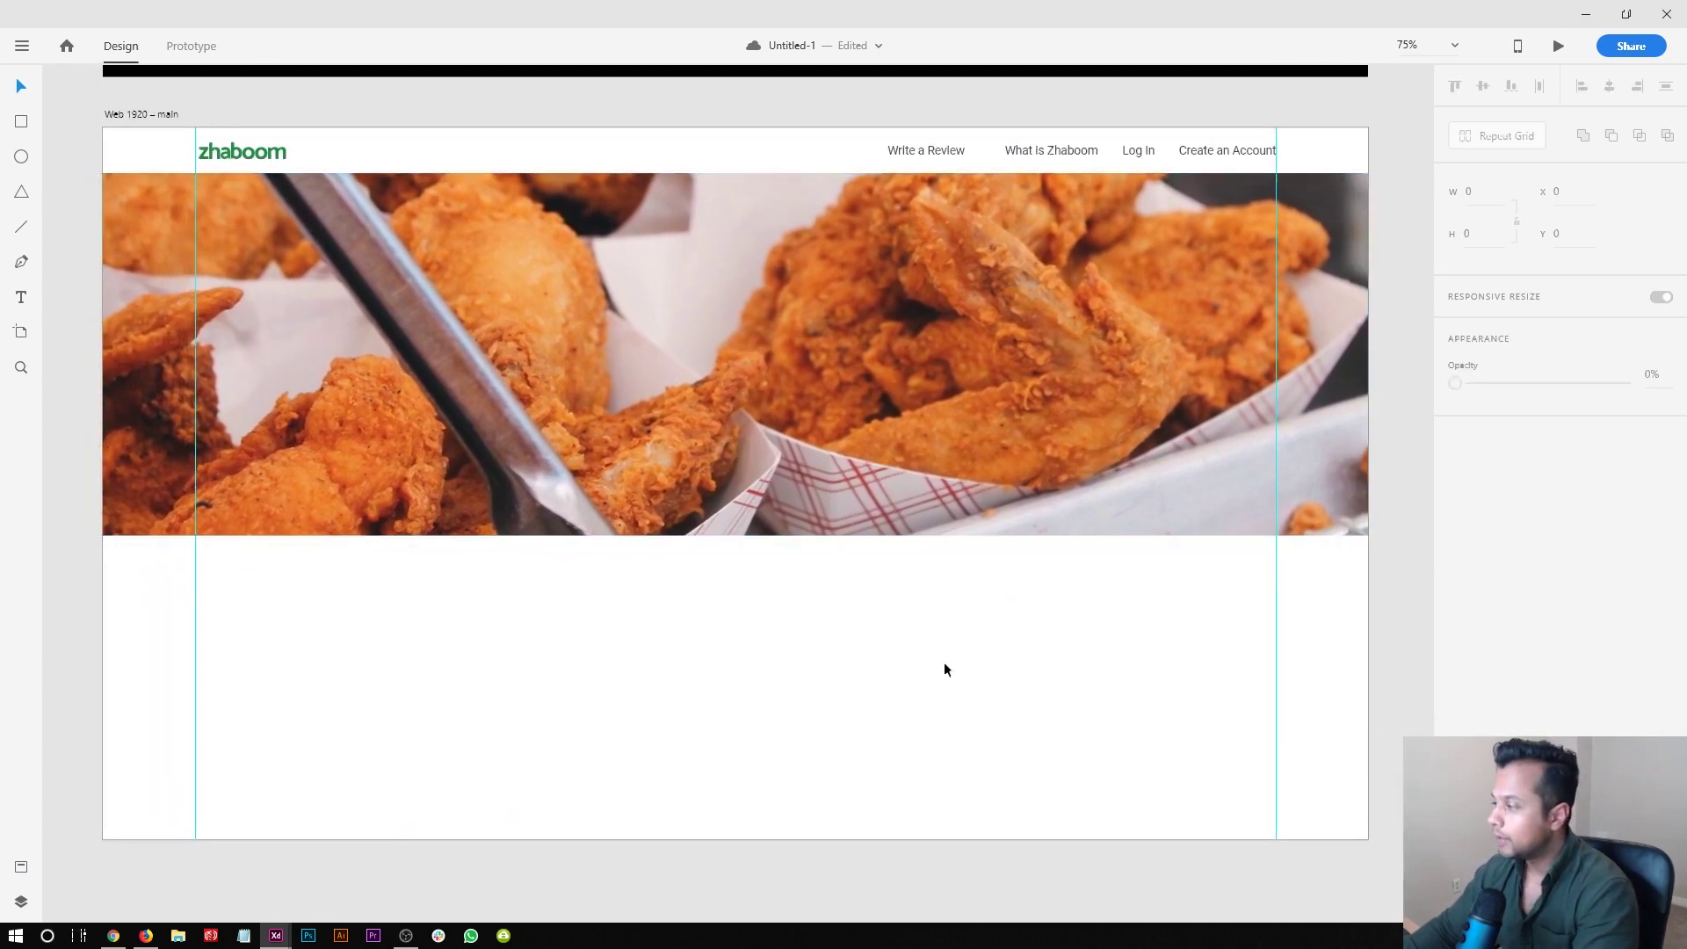
# - Move the banner photo down to about Y 76 and lower the logo and header links slightly to match the taller header
pyautogui.scroll(1, 945, 661)
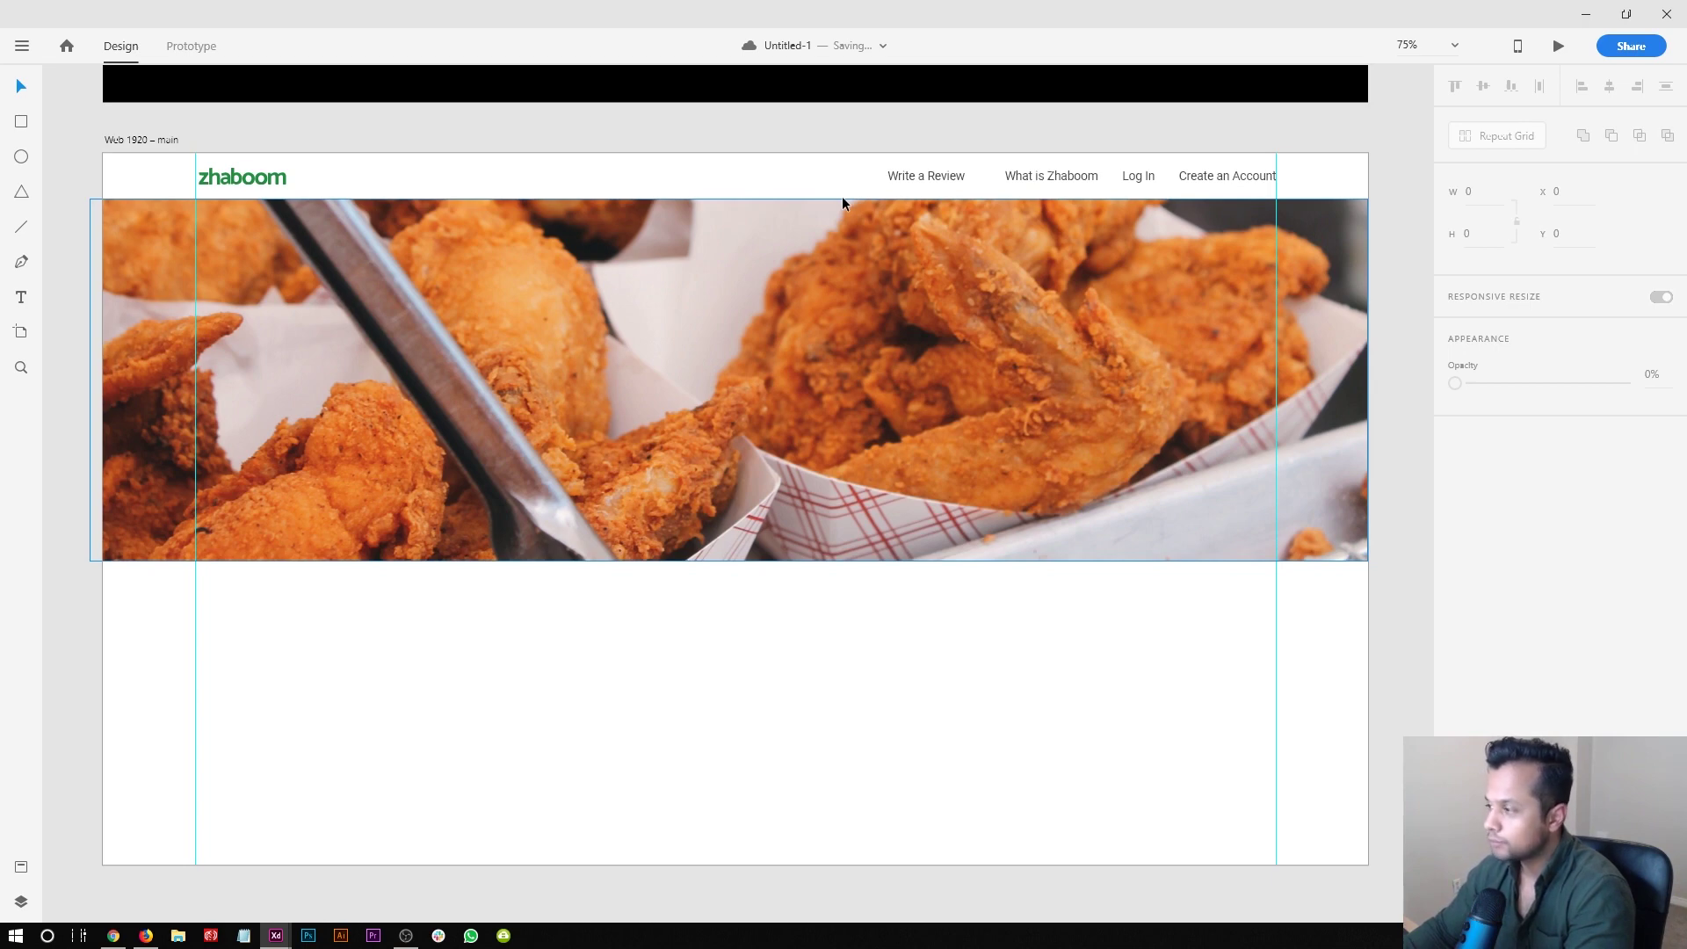
pyautogui.scroll(1, 842, 203)
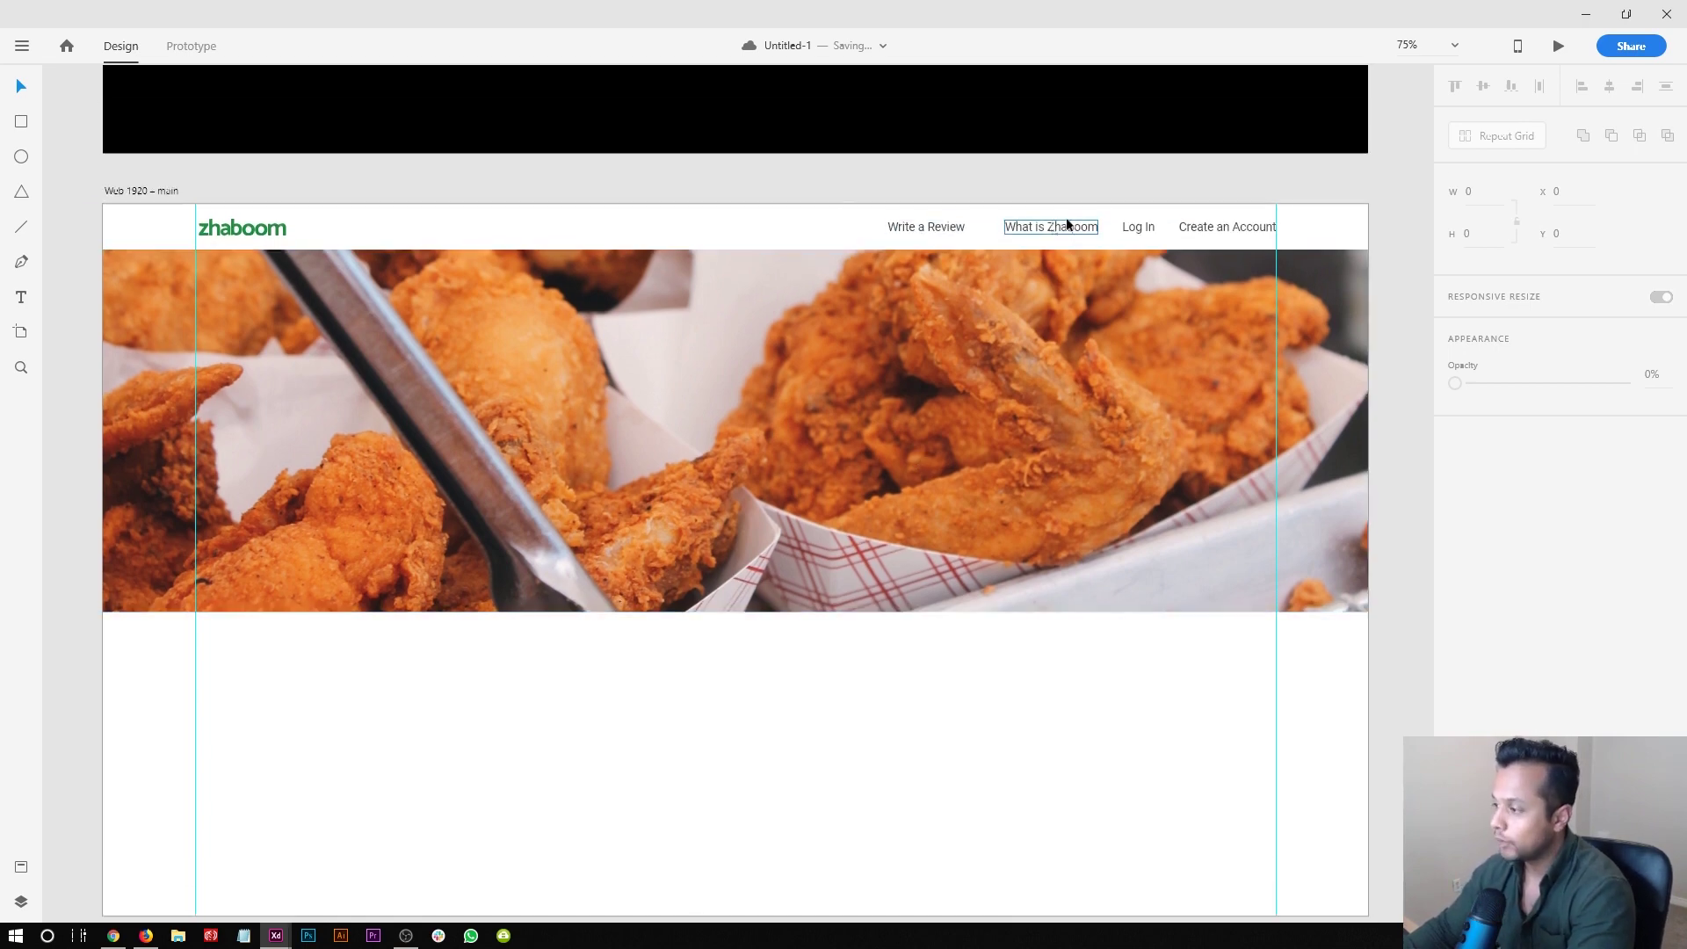
pyautogui.click(698, 321)
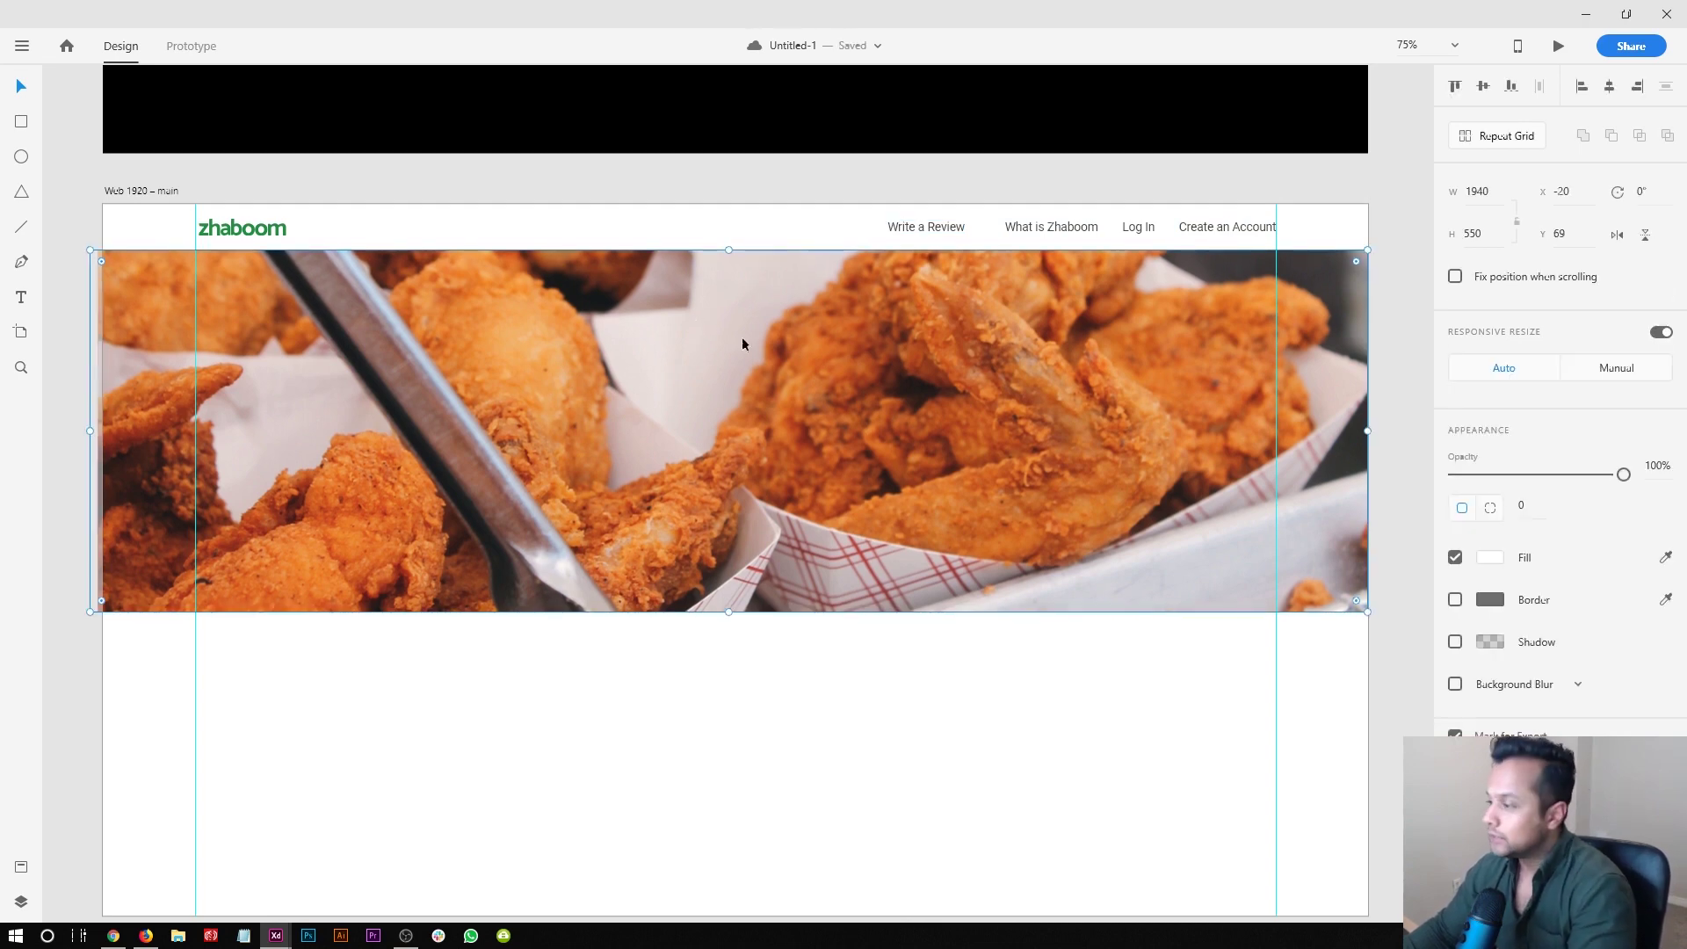
pyautogui.moveTo(919, 311); pyautogui.dragTo(919, 314)
pyautogui.moveTo(265, 210); pyautogui.dragTo(1260, 238)
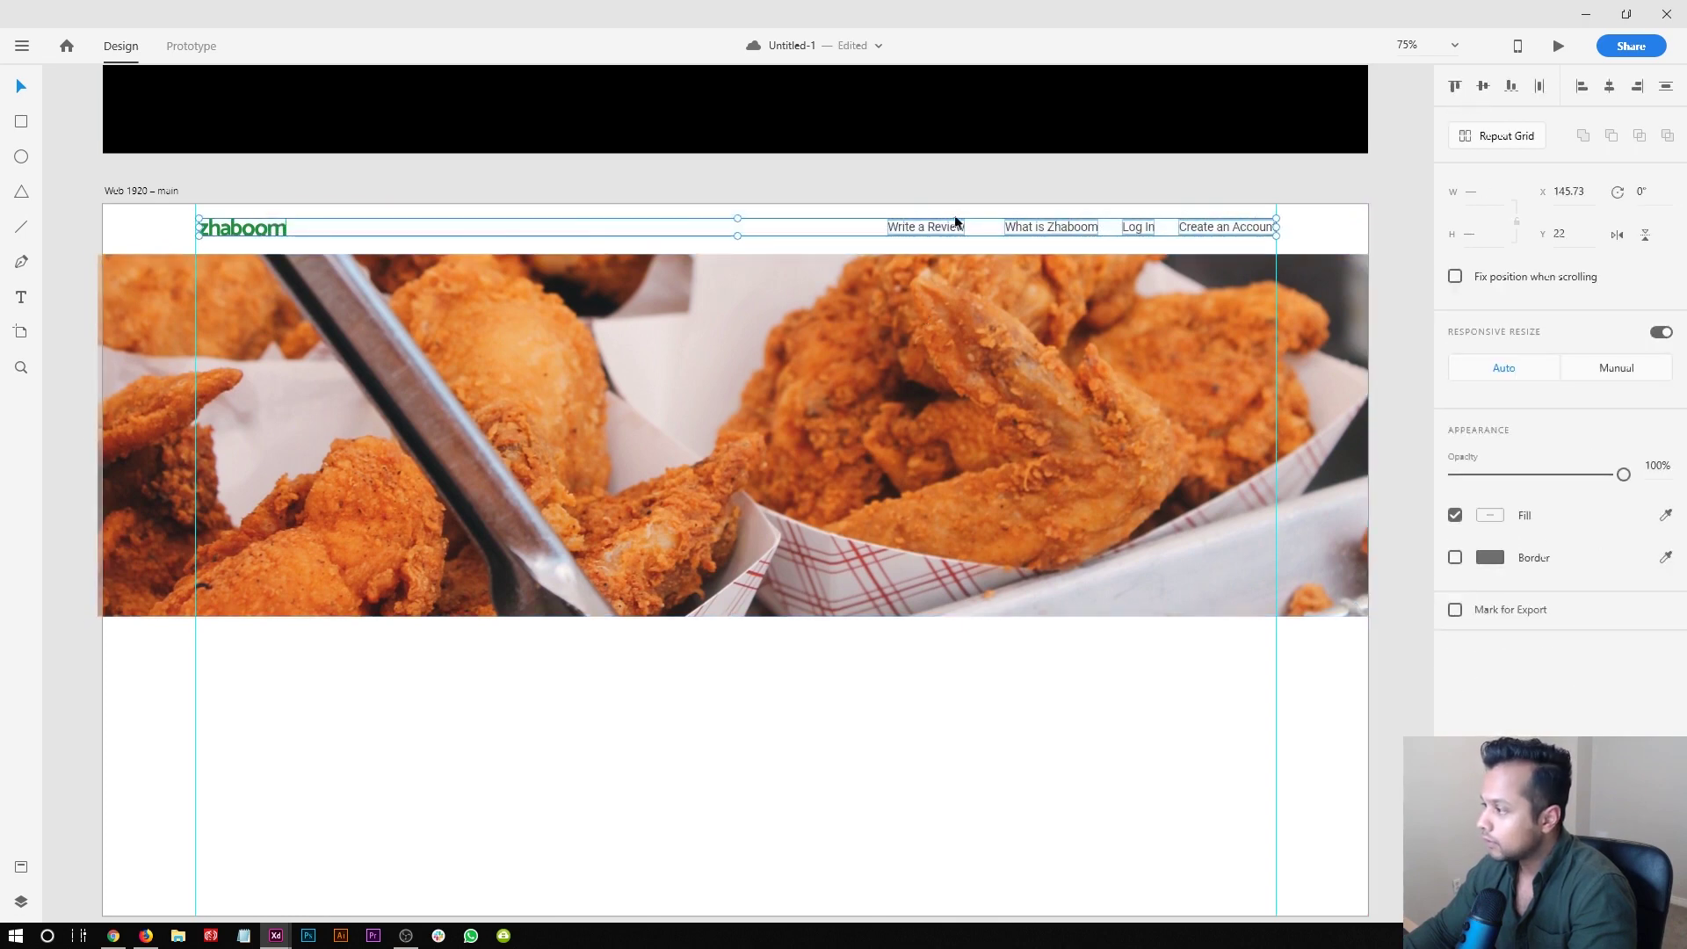
pyautogui.moveTo(929, 227); pyautogui.dragTo(930, 230)
pyautogui.click(881, 726)
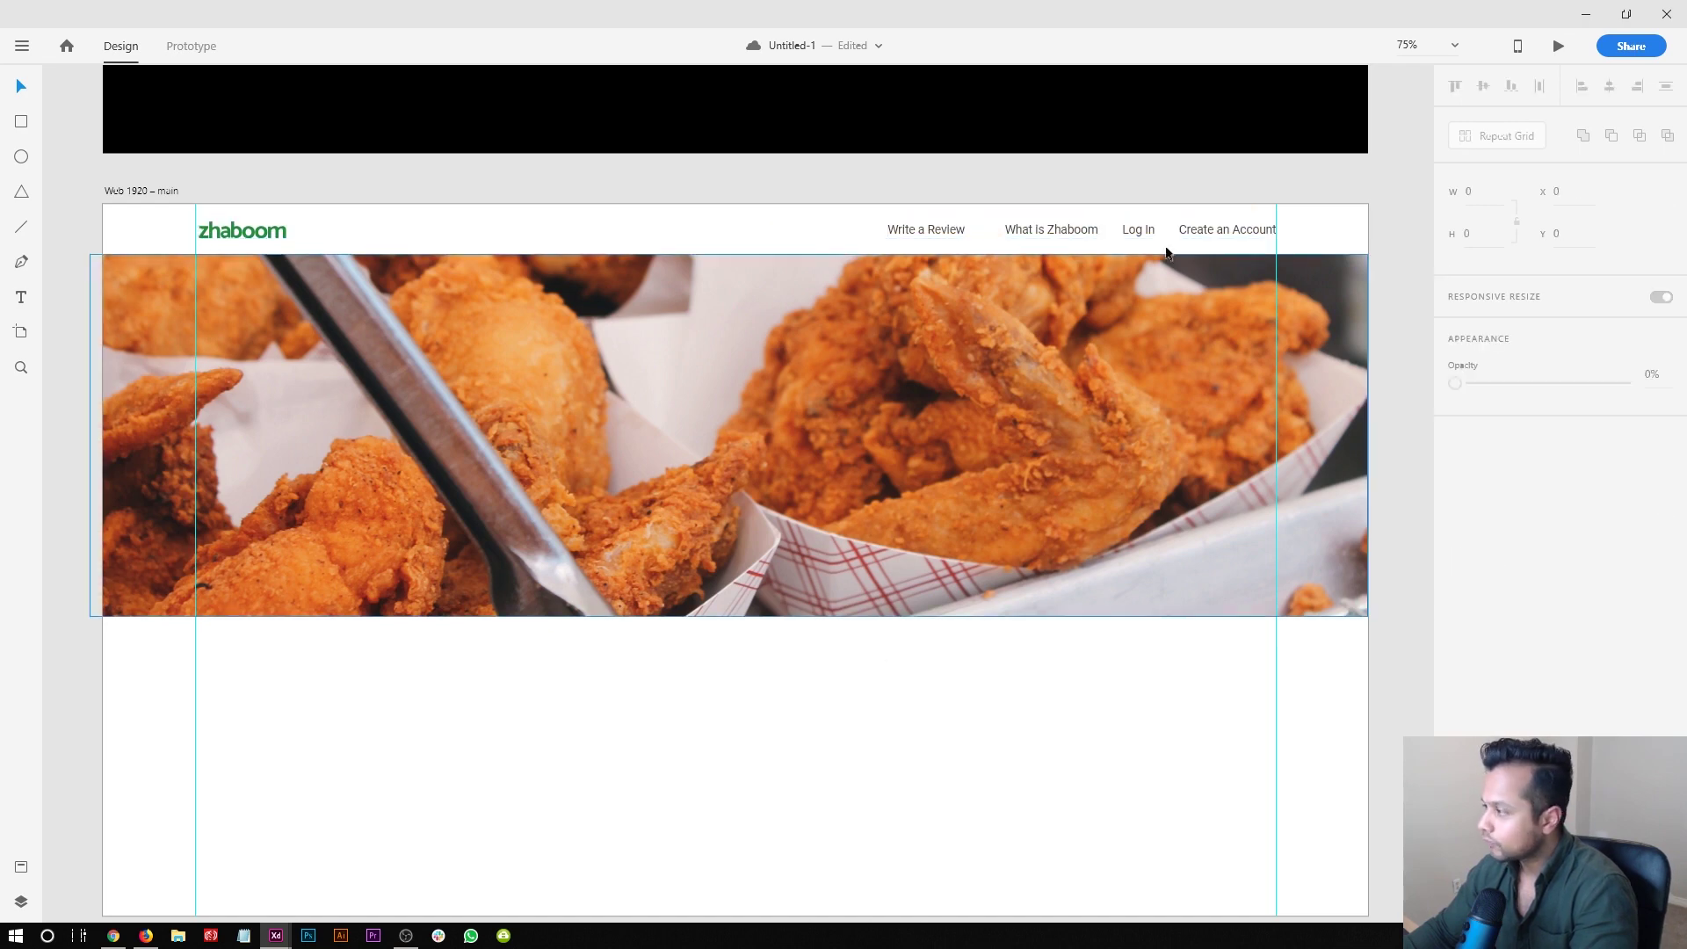
# - Switch to Firefox and examine the headline in Zomato's hero banner
pyautogui.hotkey('alt', 'Tab')
pyautogui.tripleClick(743, 327)
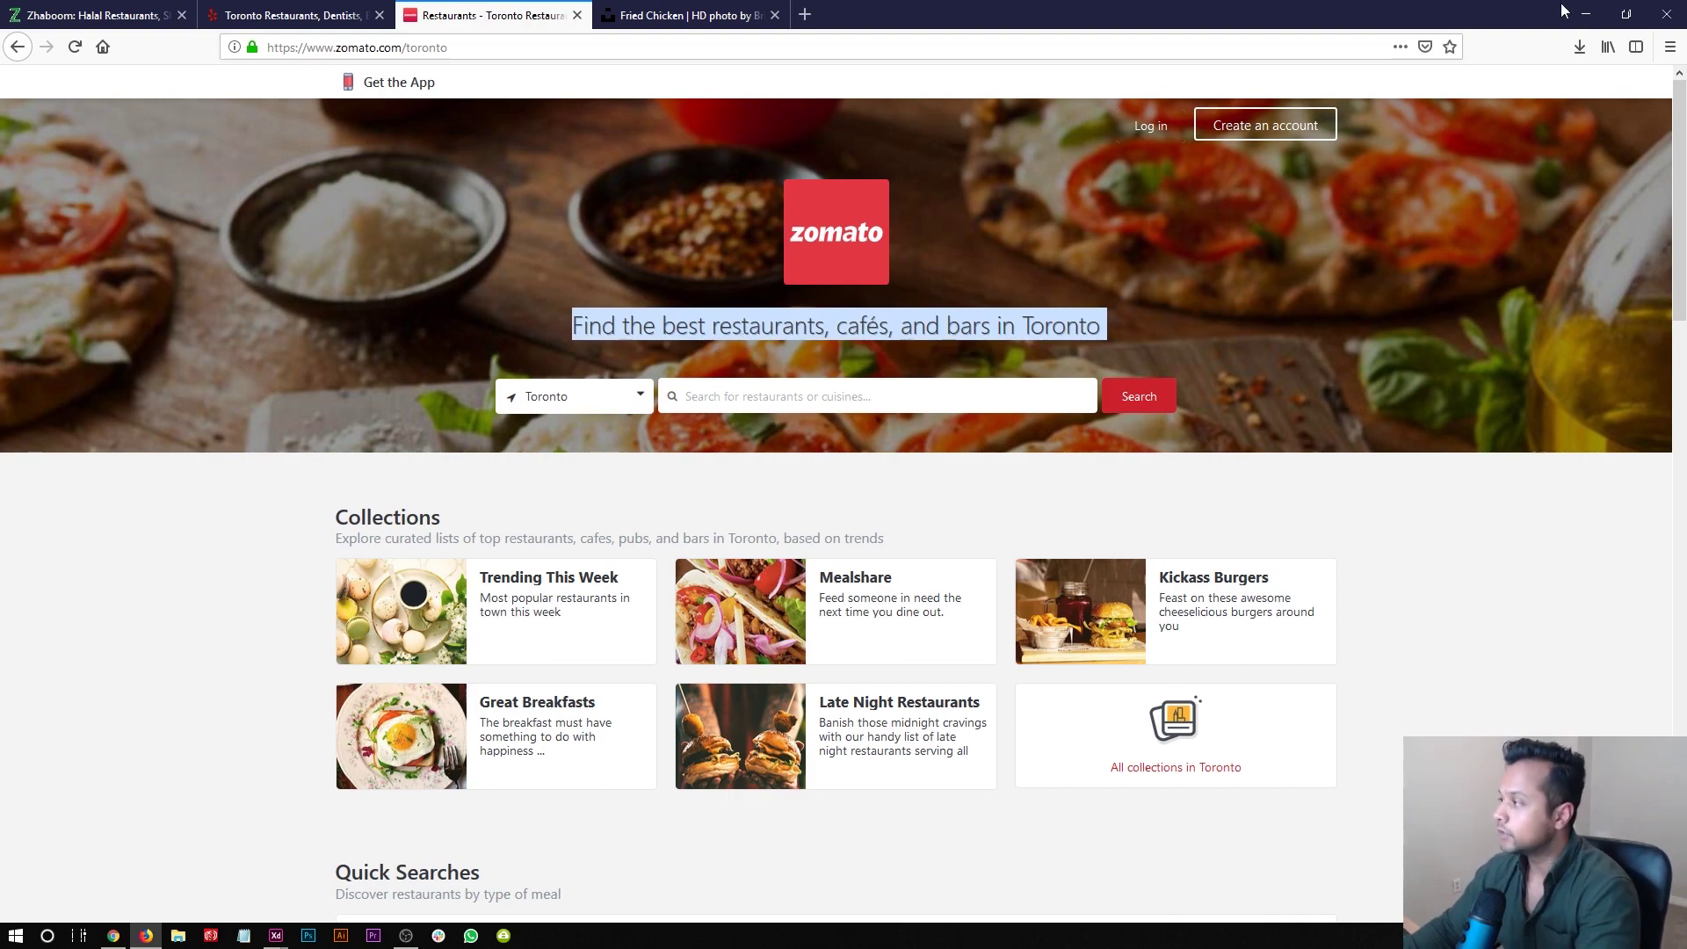
pyautogui.click(1586, 14)
# - Duplicate "Write a Review" onto the banner and replace its text with the Zhaboom site's headline "Find Halal Restaurants, Shisha Cafes, Hijabs, Beauty and Spas.."
pyautogui.scroll(1, 791, 673)
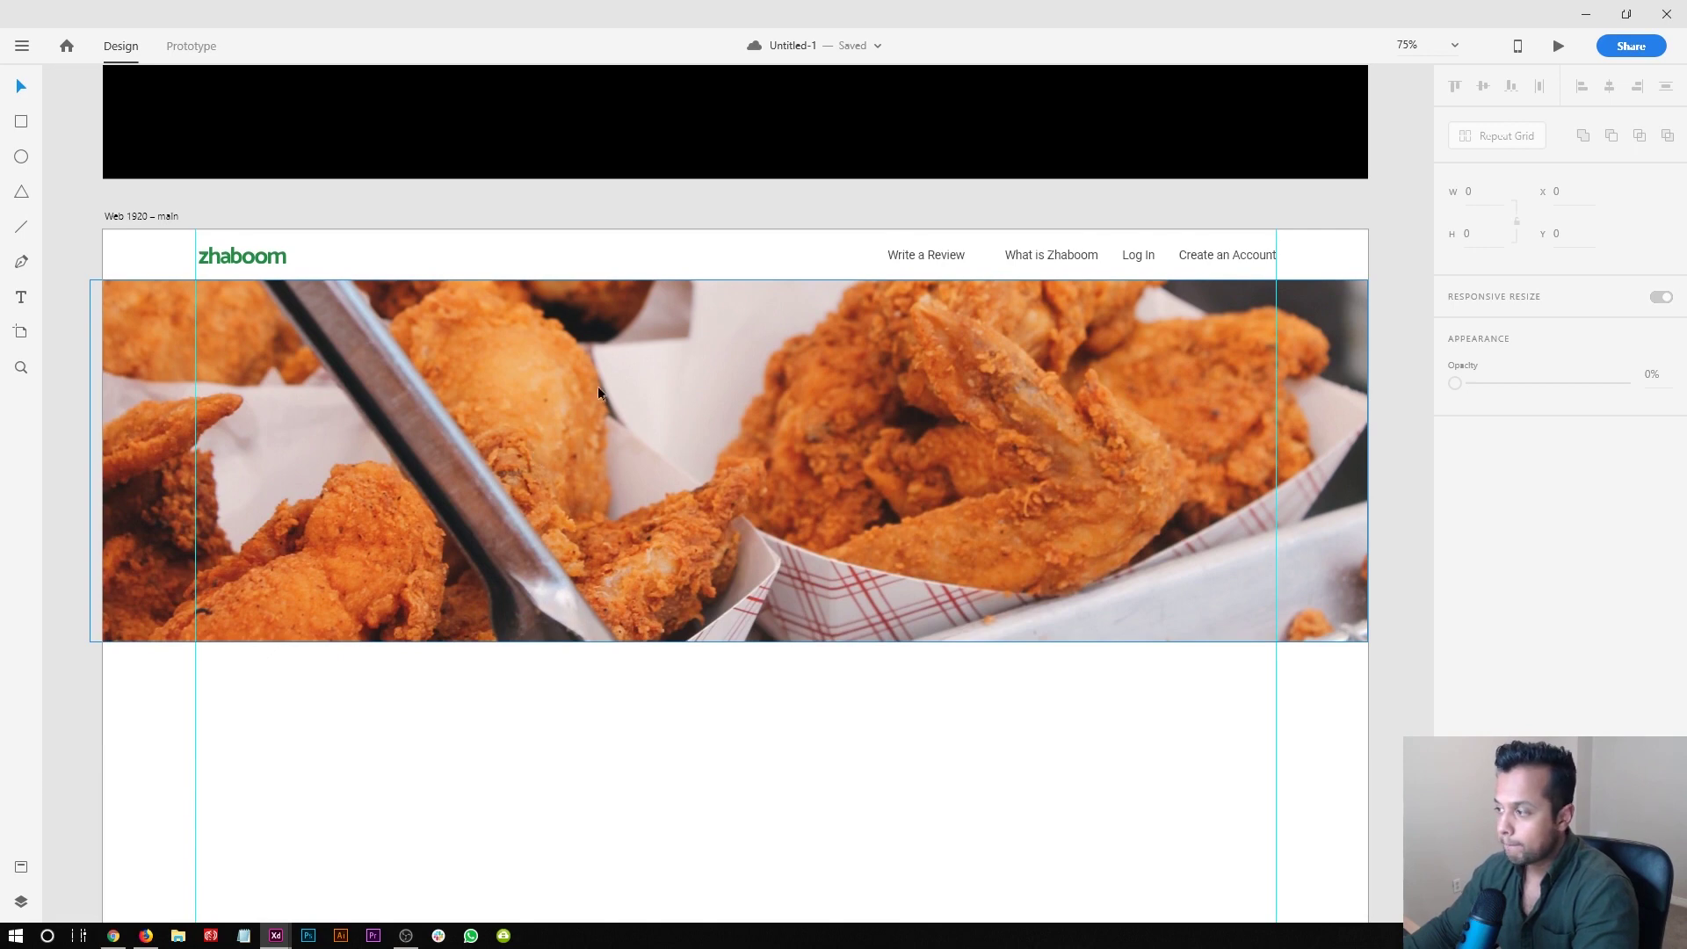
pyautogui.moveTo(910, 258); pyautogui.dragTo(617, 431)
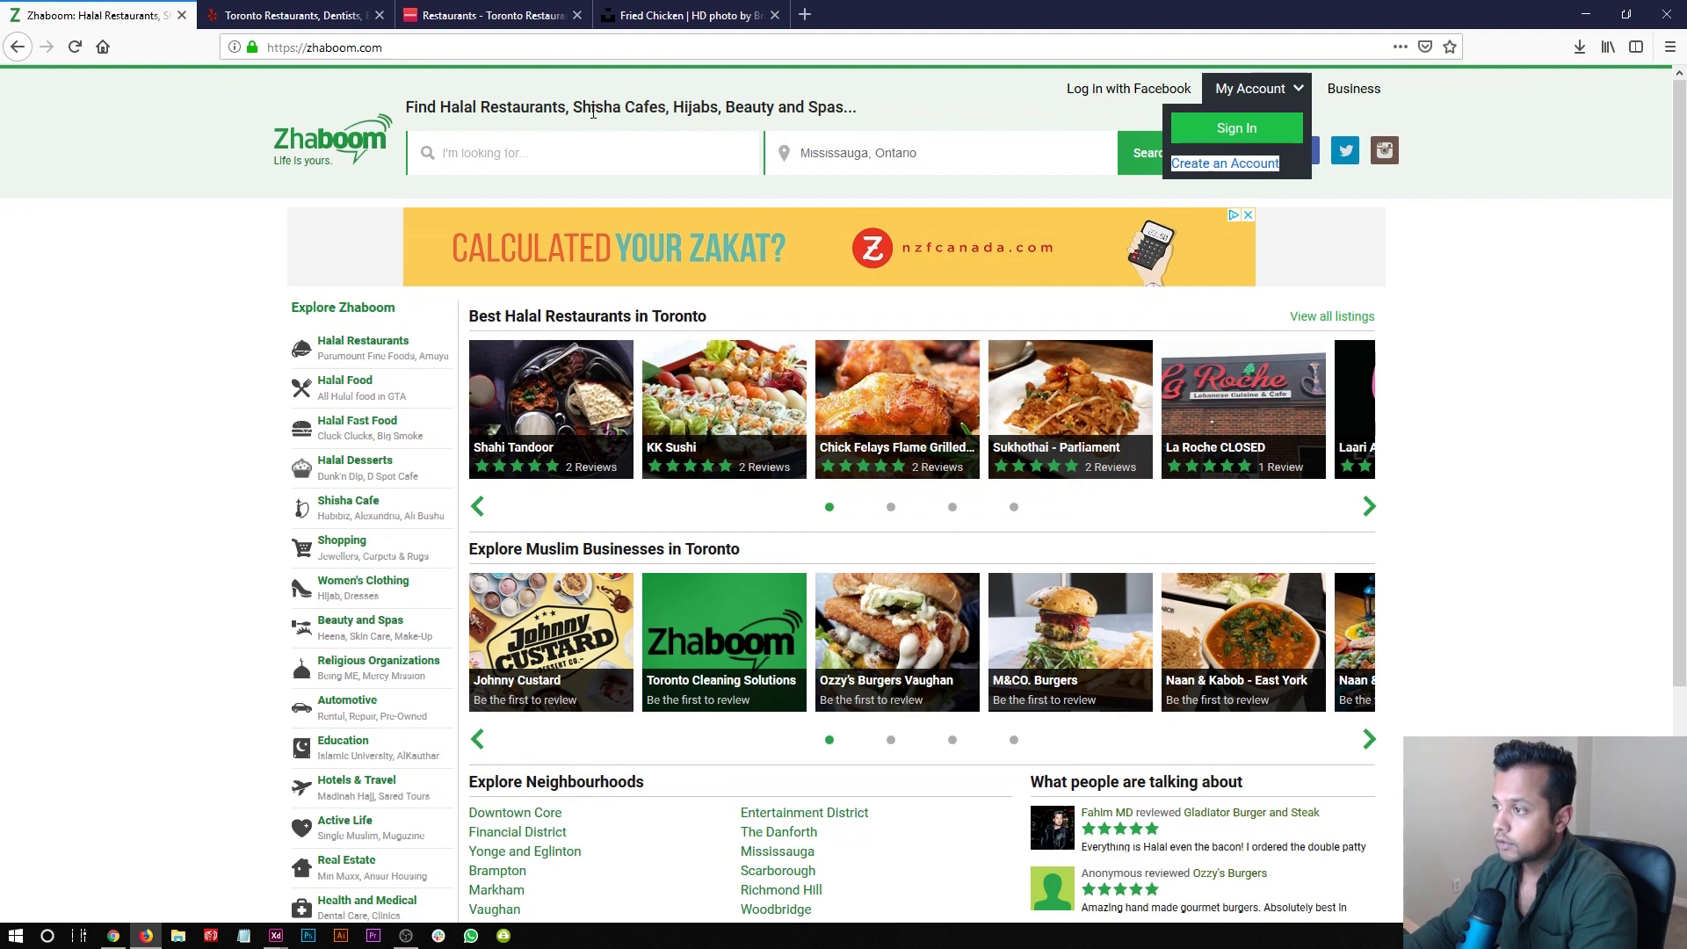
pyautogui.tripleClick(593, 109)
pyautogui.hotkey('ctrl', 'c')
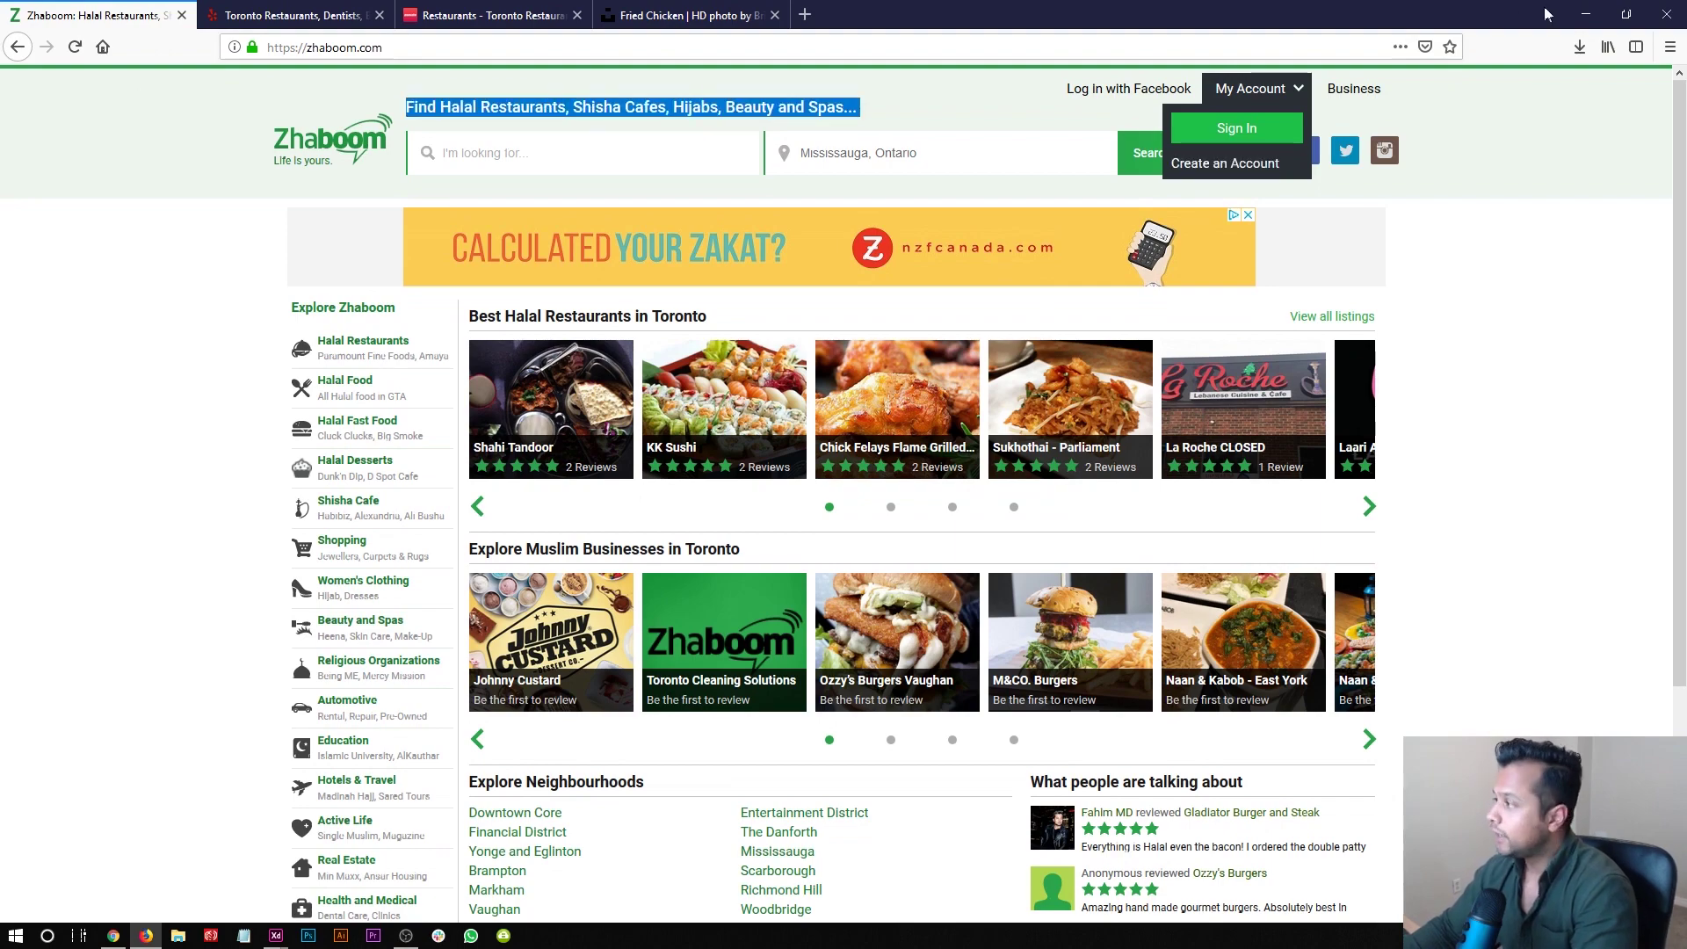
pyautogui.click(1586, 14)
pyautogui.hotkey('ctrl', 'v')
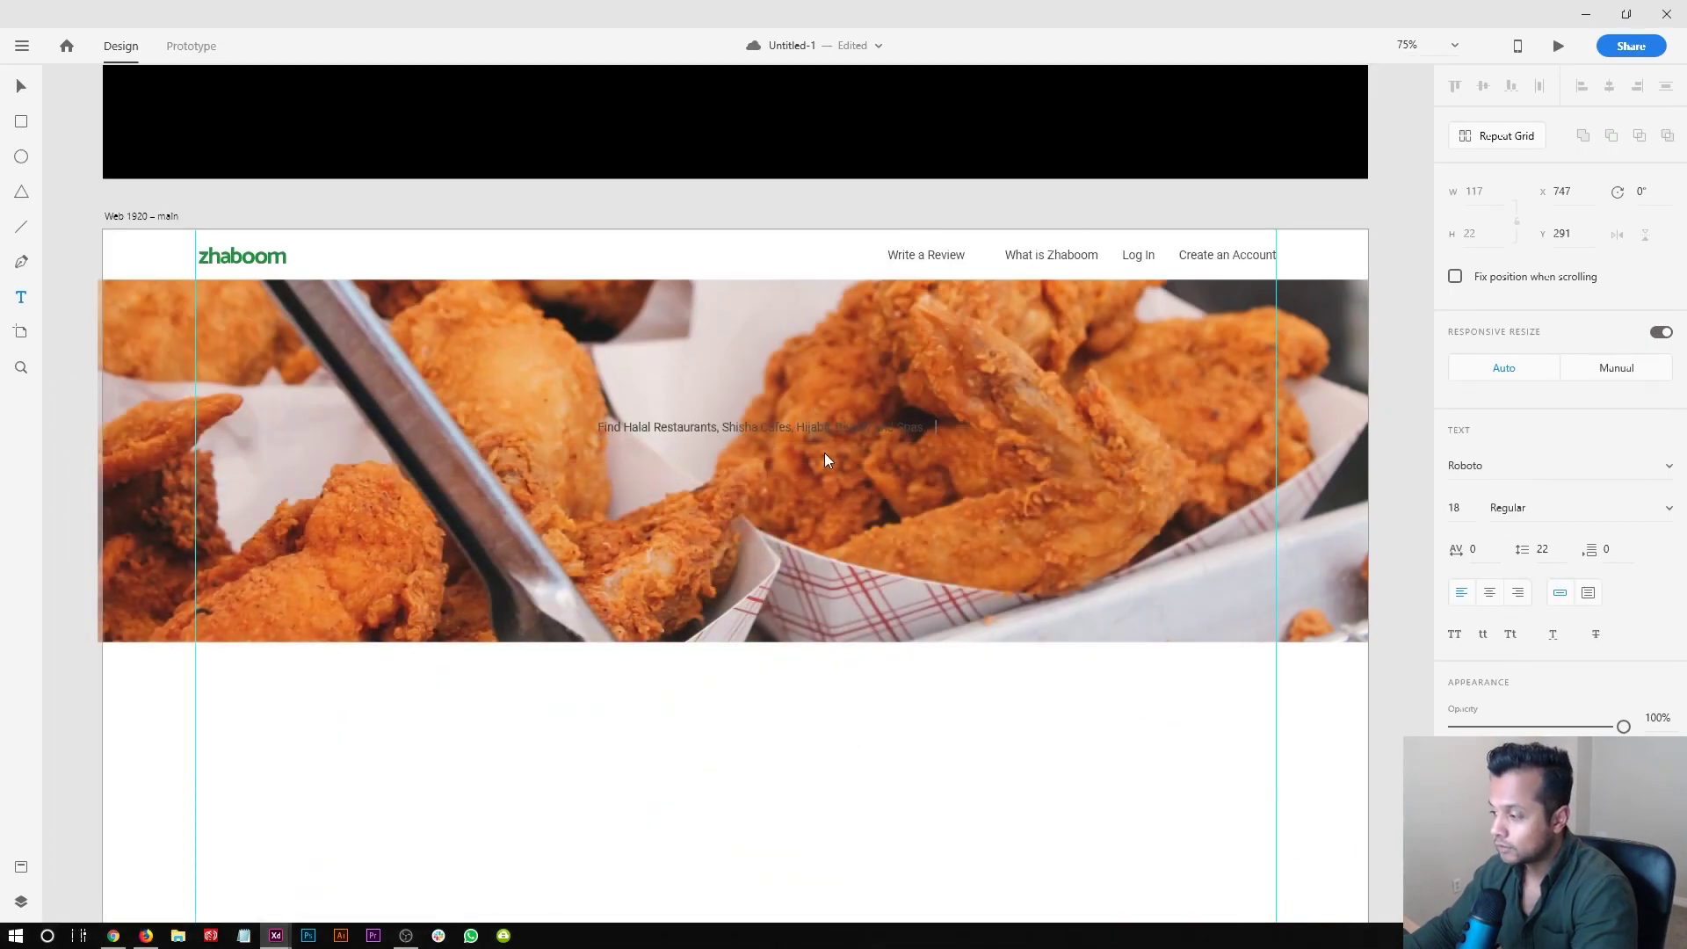
pyautogui.press('BackSpace')
pyautogui.press('Escape')
# - Move the headline to about X 690, Y 312 on the banner and set its text colour to white
pyautogui.moveTo(810, 430); pyautogui.dragTo(778, 445)
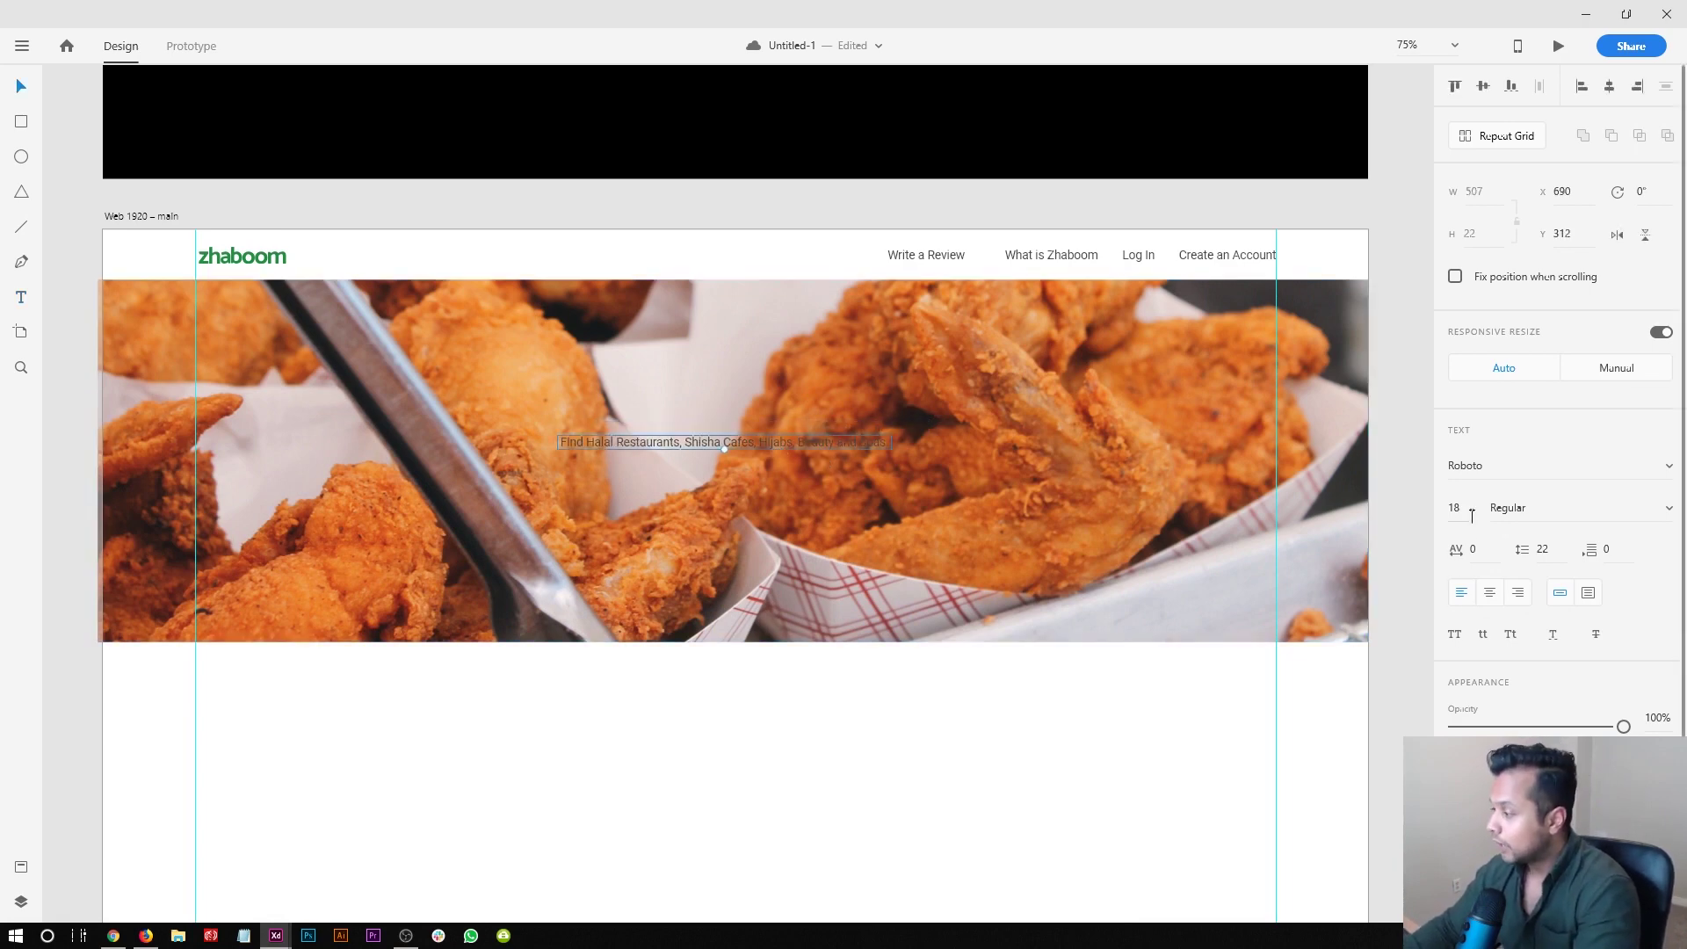
pyautogui.click(1484, 761)
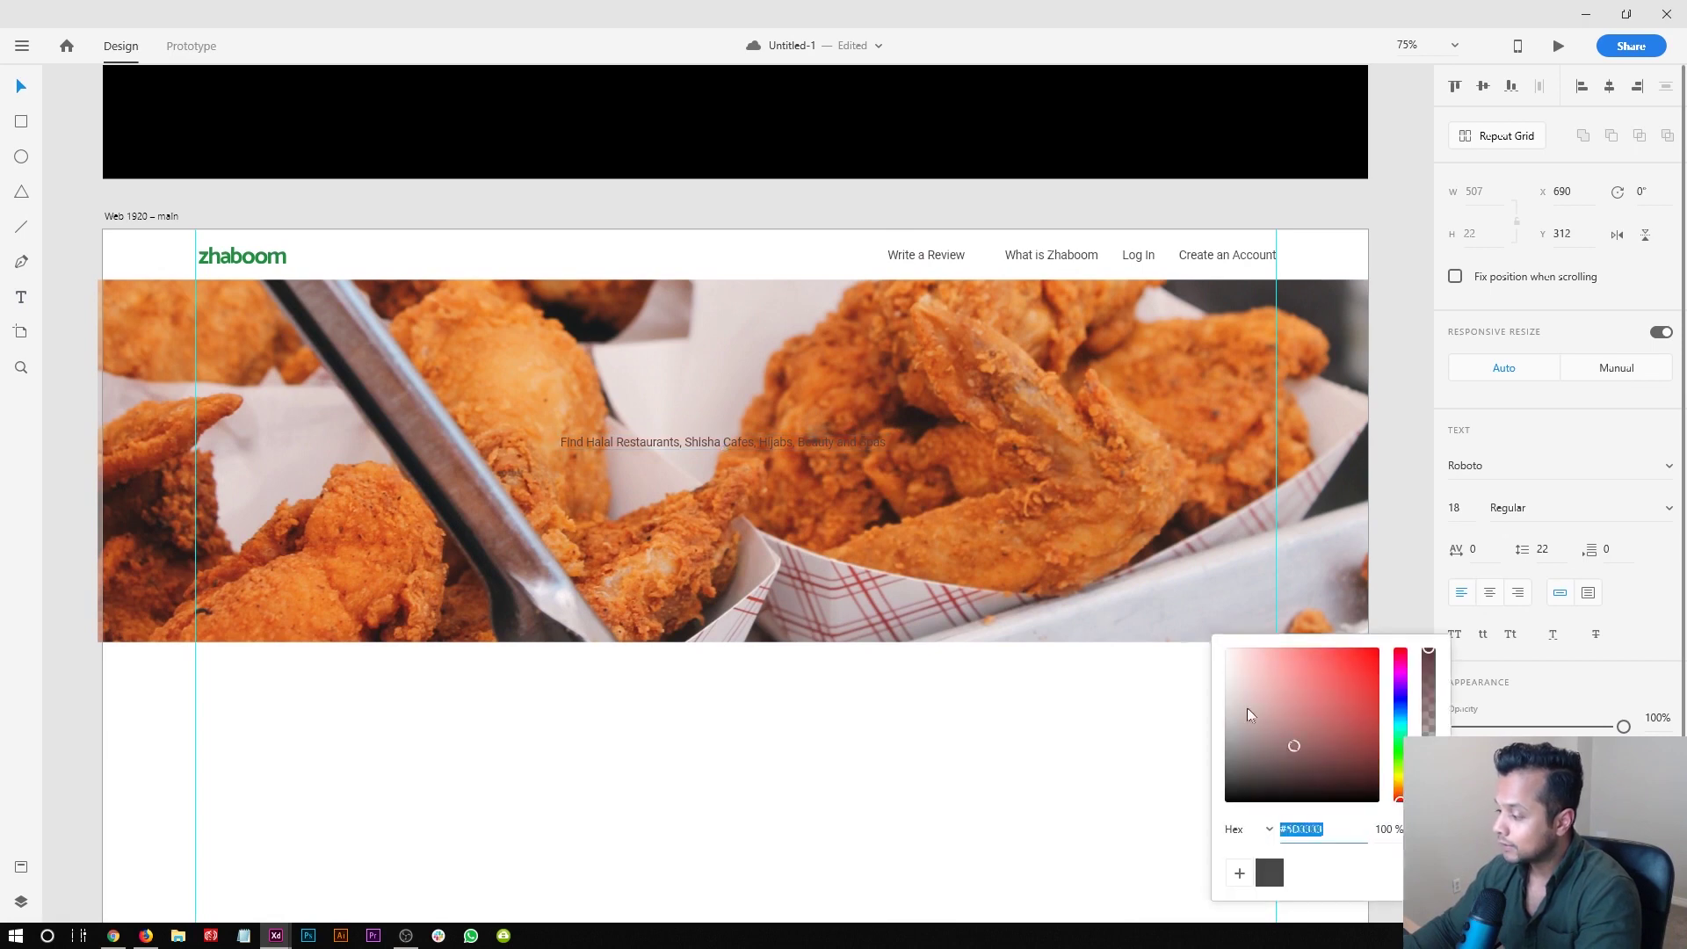
pyautogui.moveTo(1292, 752); pyautogui.dragTo(812, 431)
pyautogui.click(767, 450)
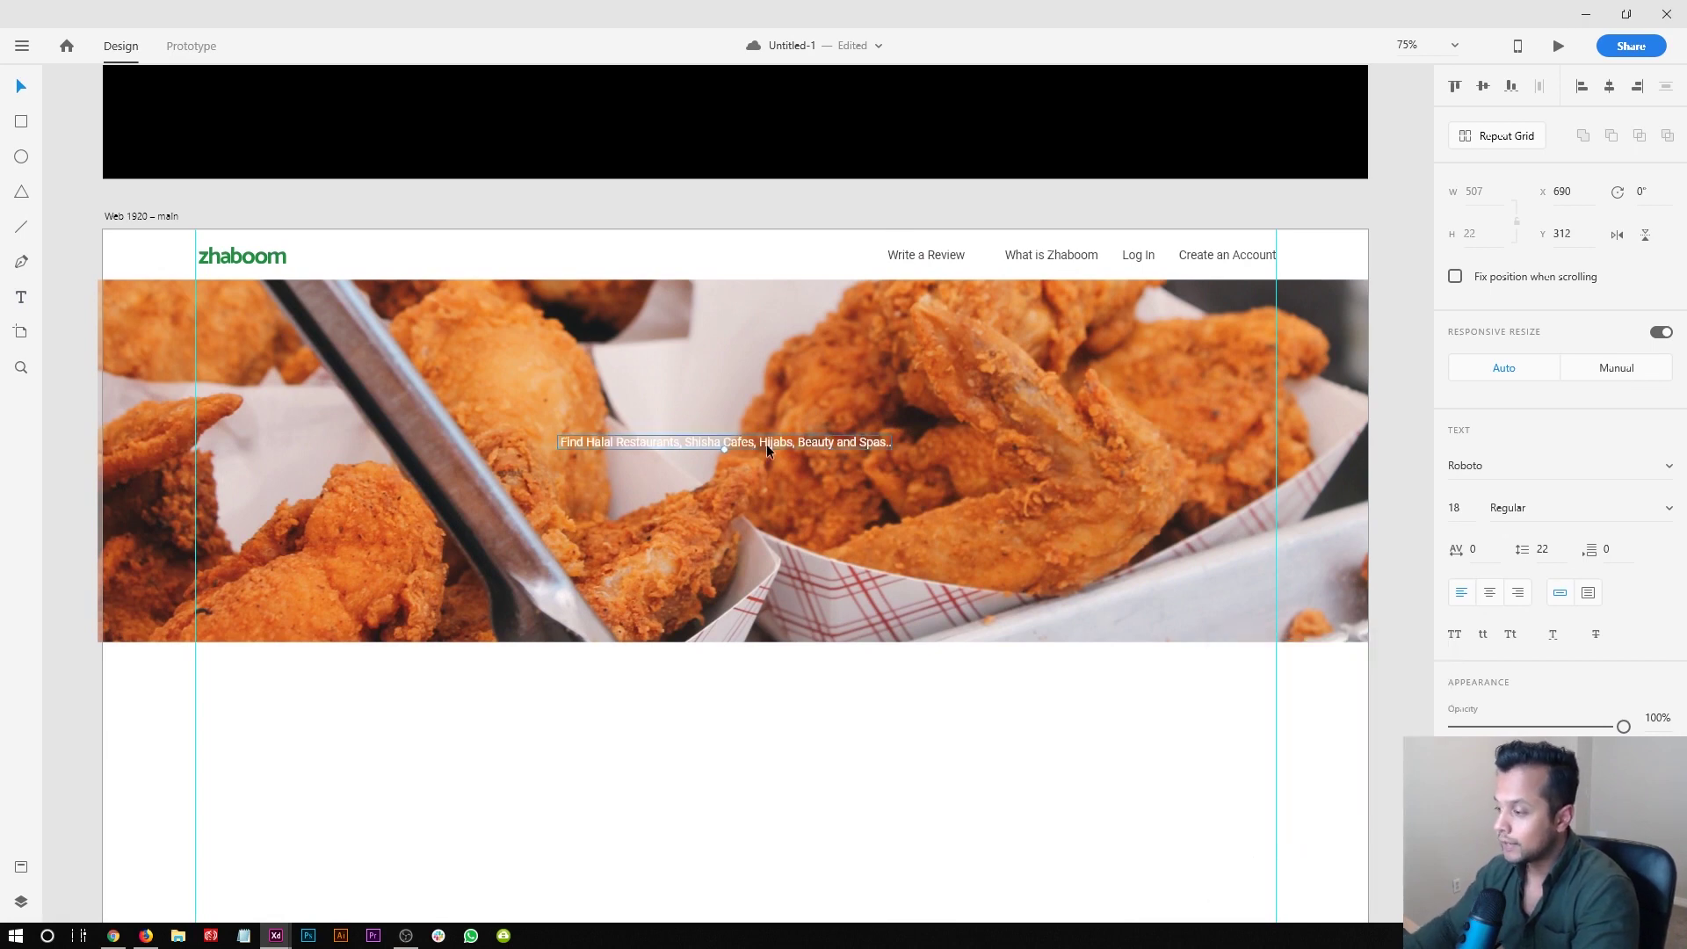
# - Set the banner headline's font size to 30 and make it bold
pyautogui.click(1498, 510)
pyautogui.click(1475, 509)
pyautogui.write('30')
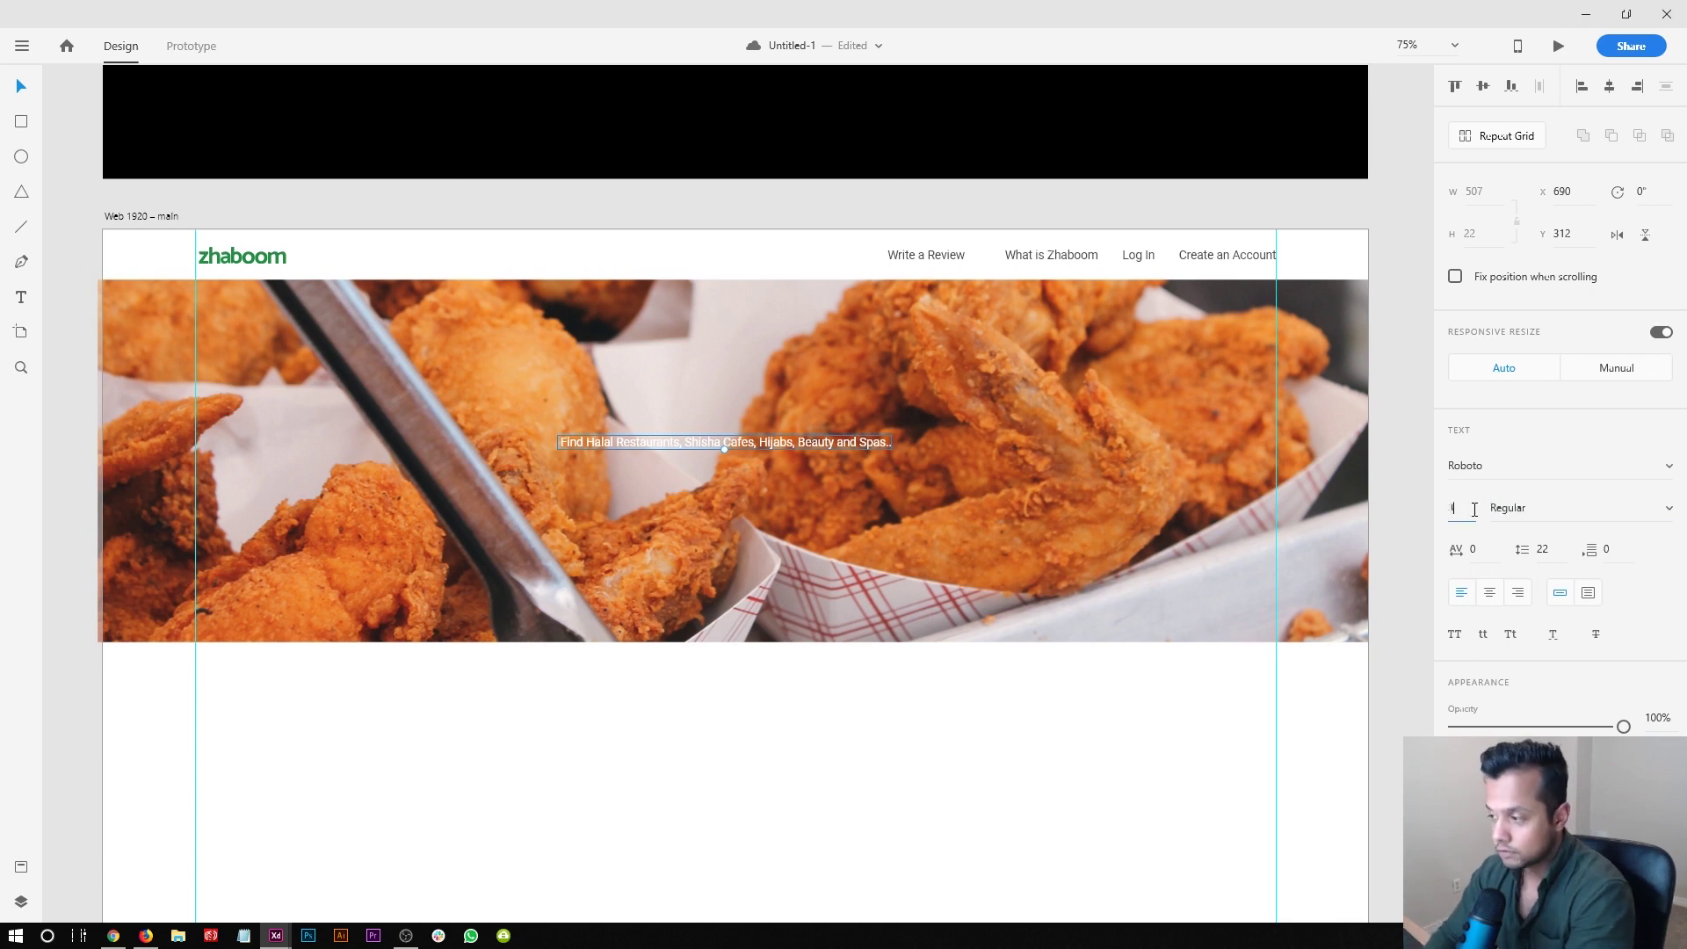
pyautogui.press('Return')
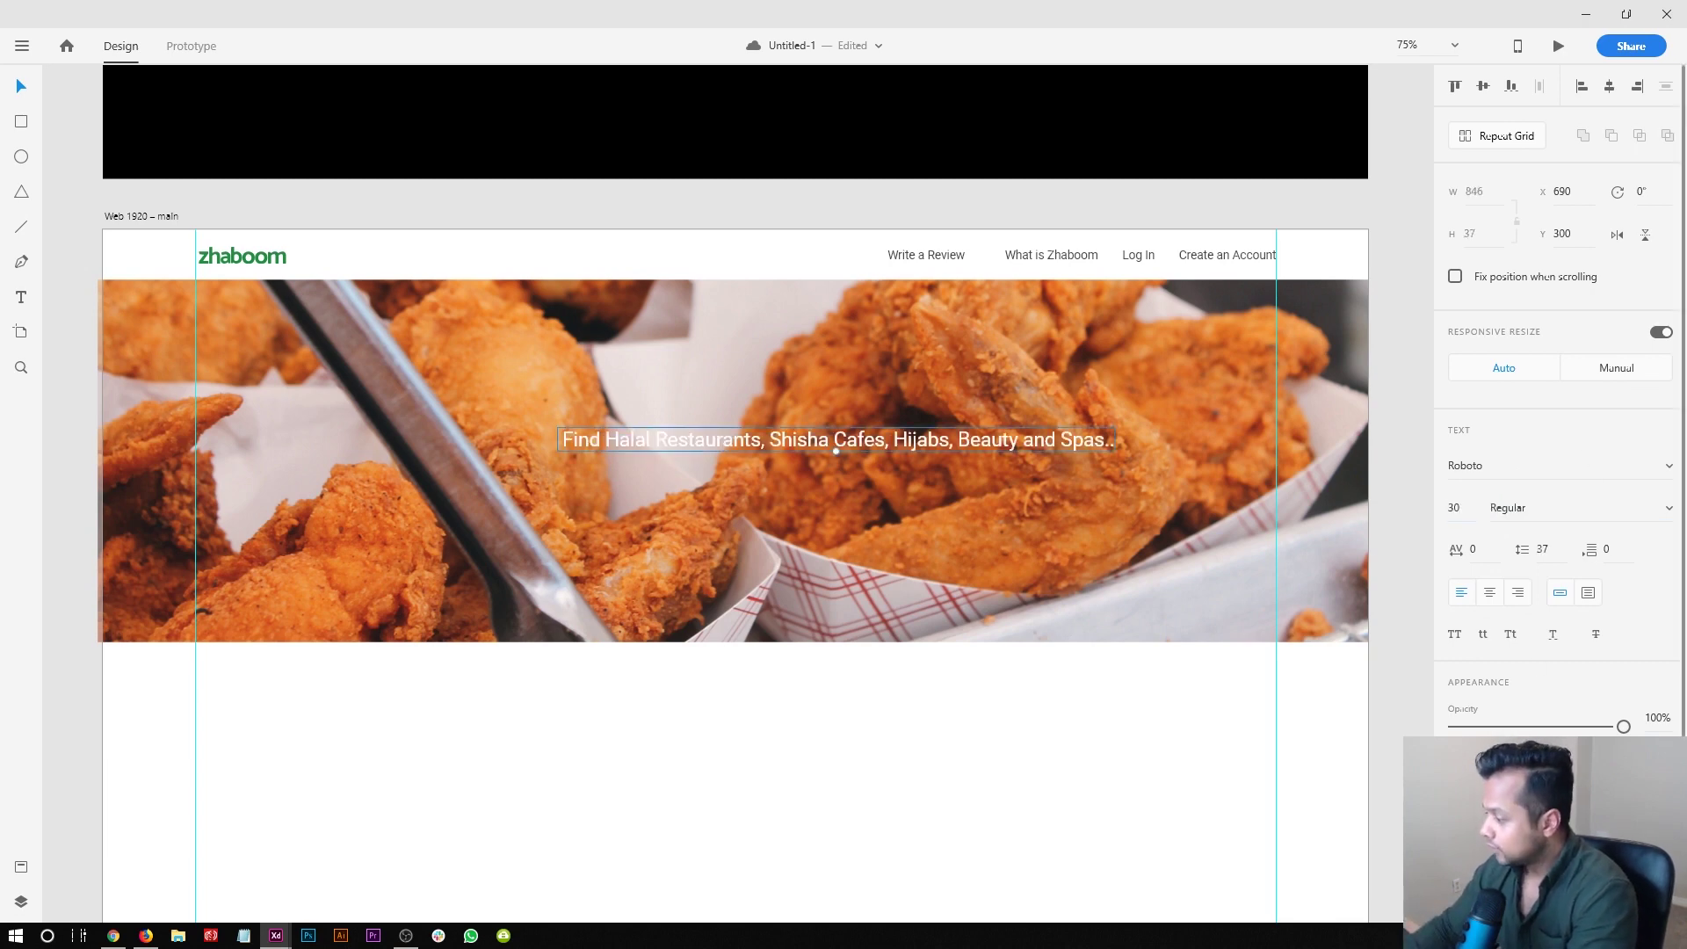
pyautogui.hotkey('ctrl', 'b')
# - Set the headline's font size to 40 and reposition it to about X 434, Y 303 on the banner
pyautogui.moveTo(1462, 508); pyautogui.dragTo(1438, 507)
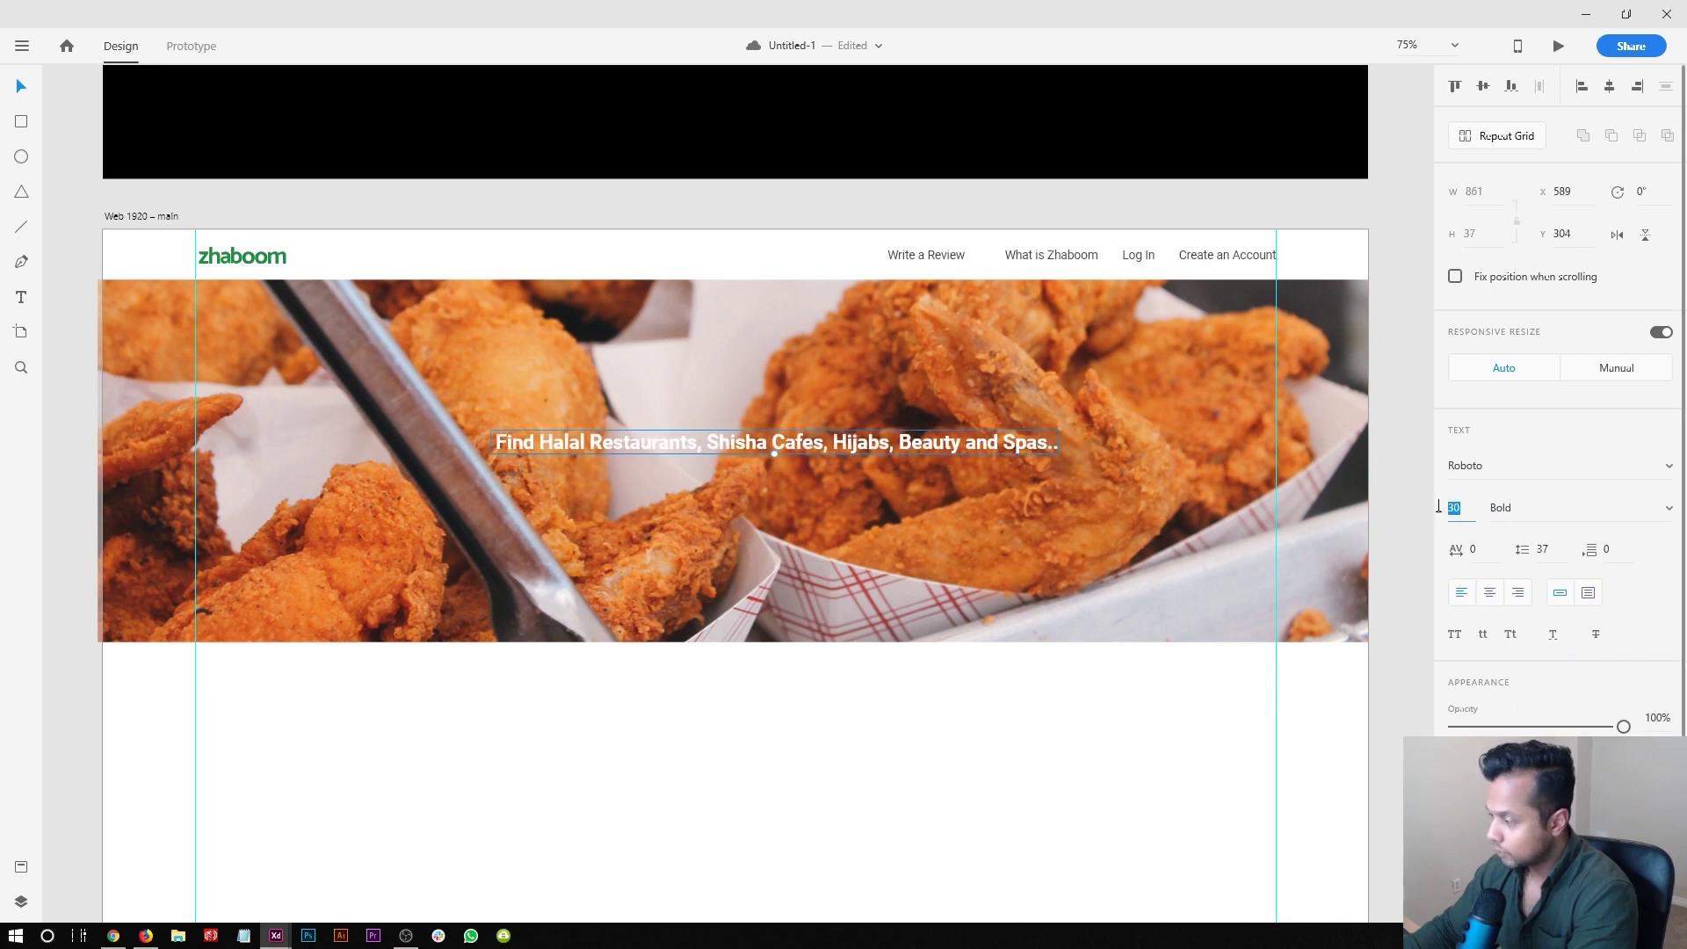
pyautogui.write('40')
pyautogui.press('Return')
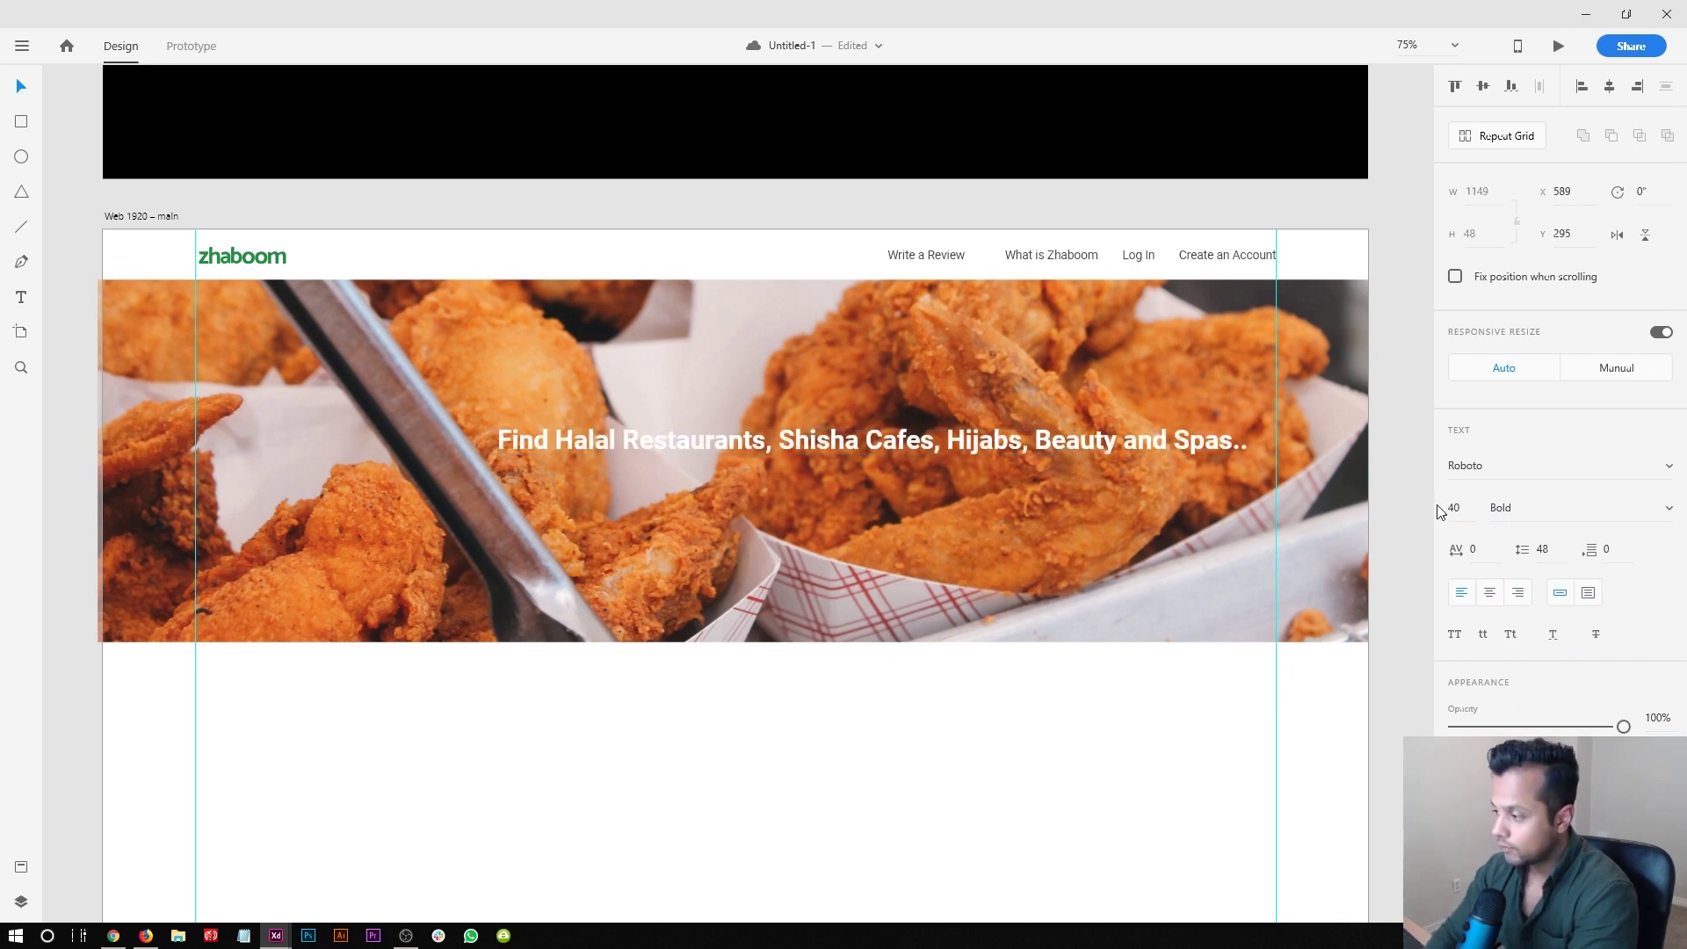
pyautogui.moveTo(778, 447); pyautogui.dragTo(676, 452)
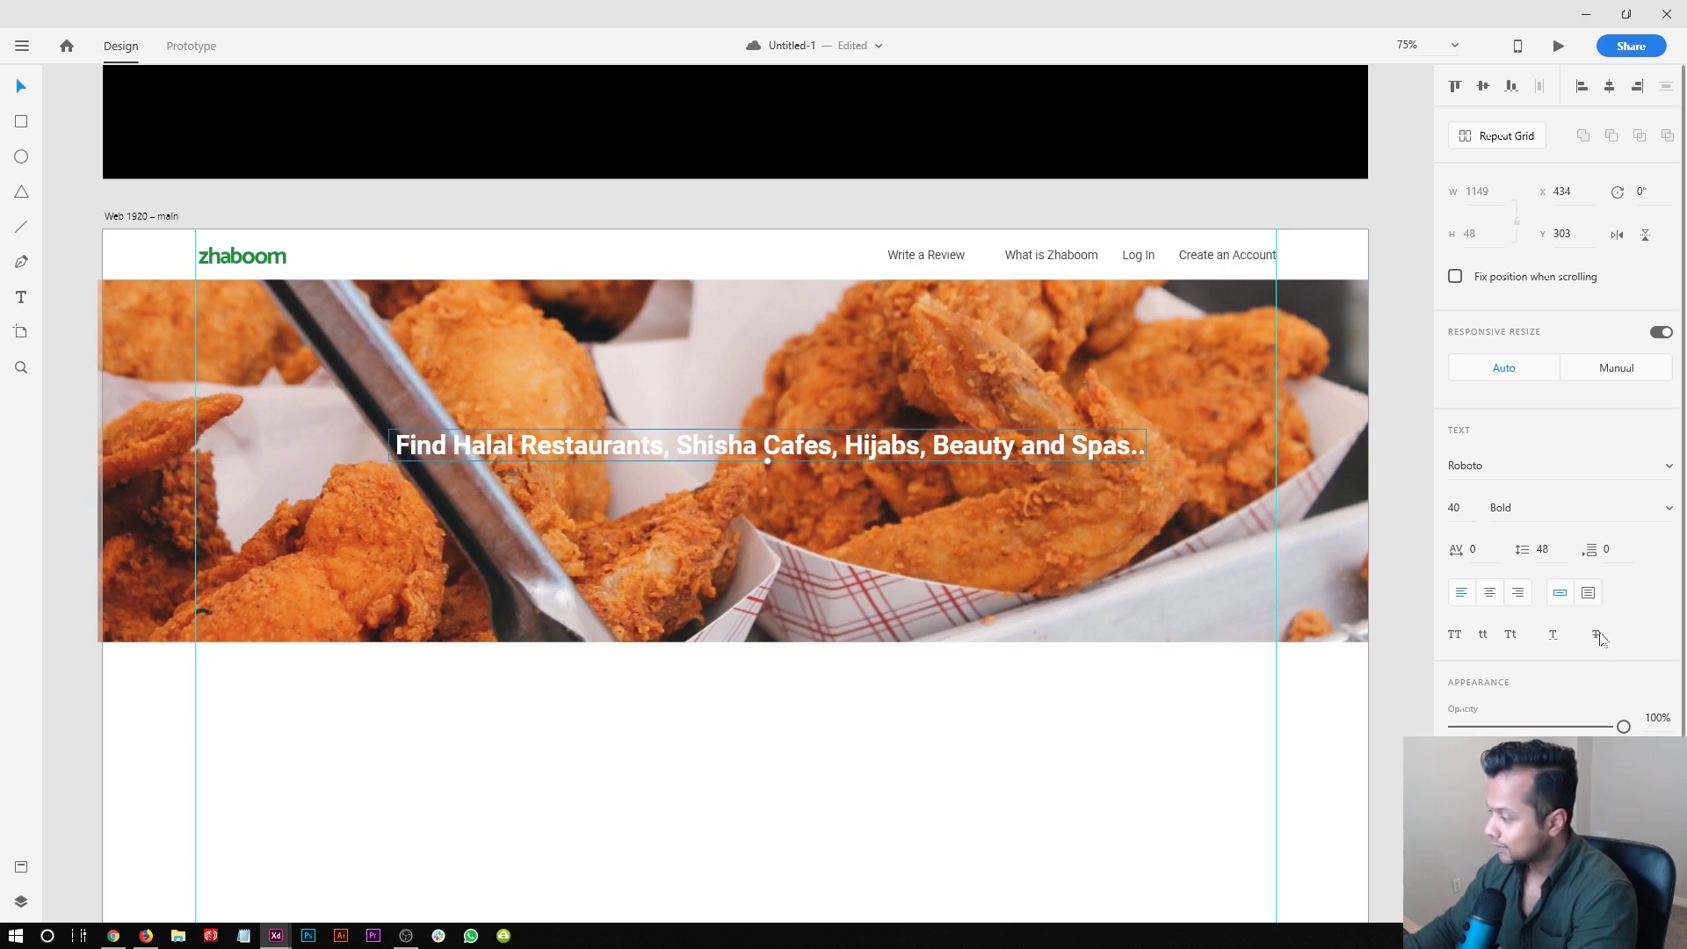
pyautogui.click(820, 738)
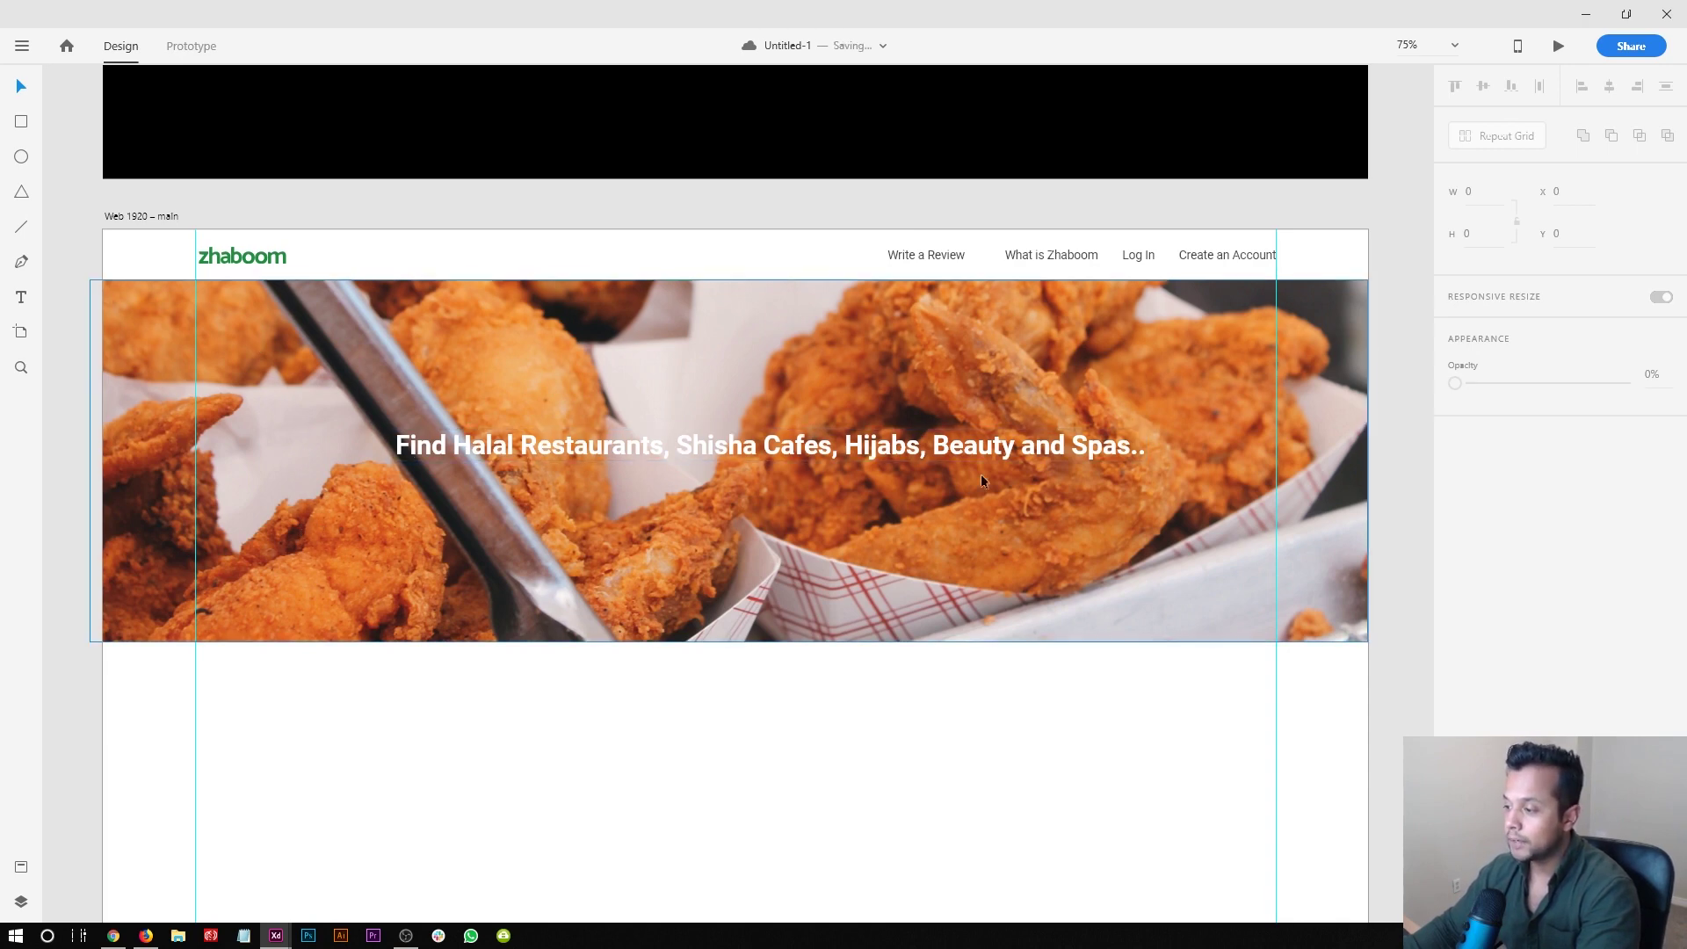
# - Add a black (#000000) shadow to the banner headline and set the shadow's opacity to 22%
pyautogui.click(666, 449)
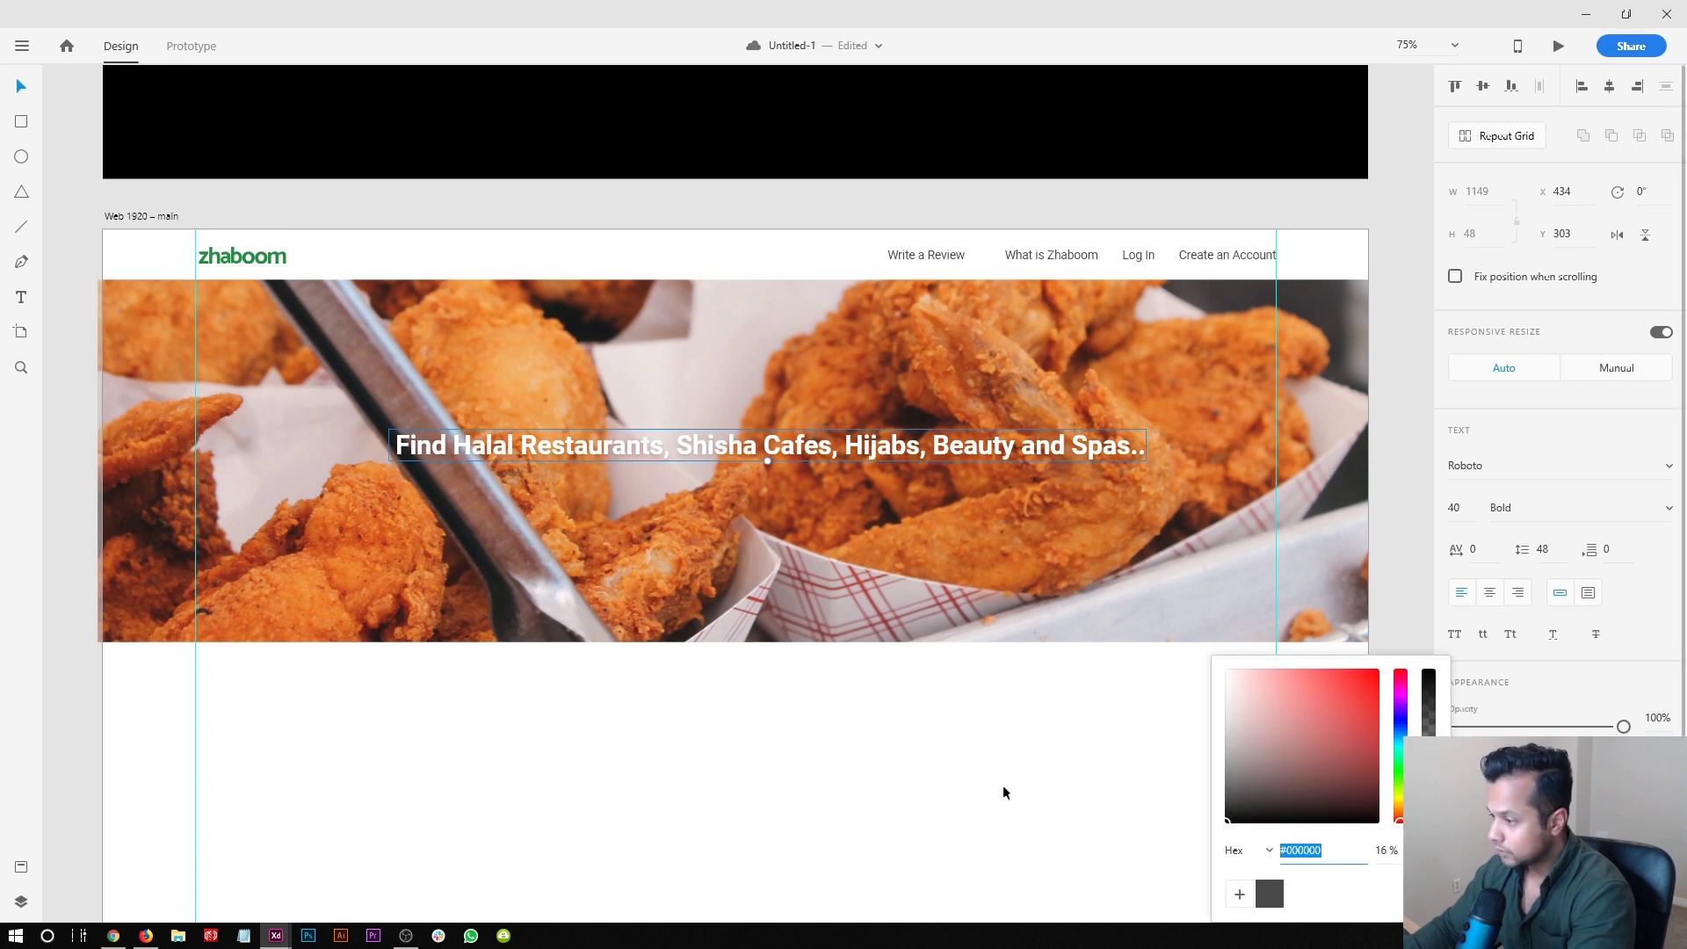
pyautogui.click(873, 793)
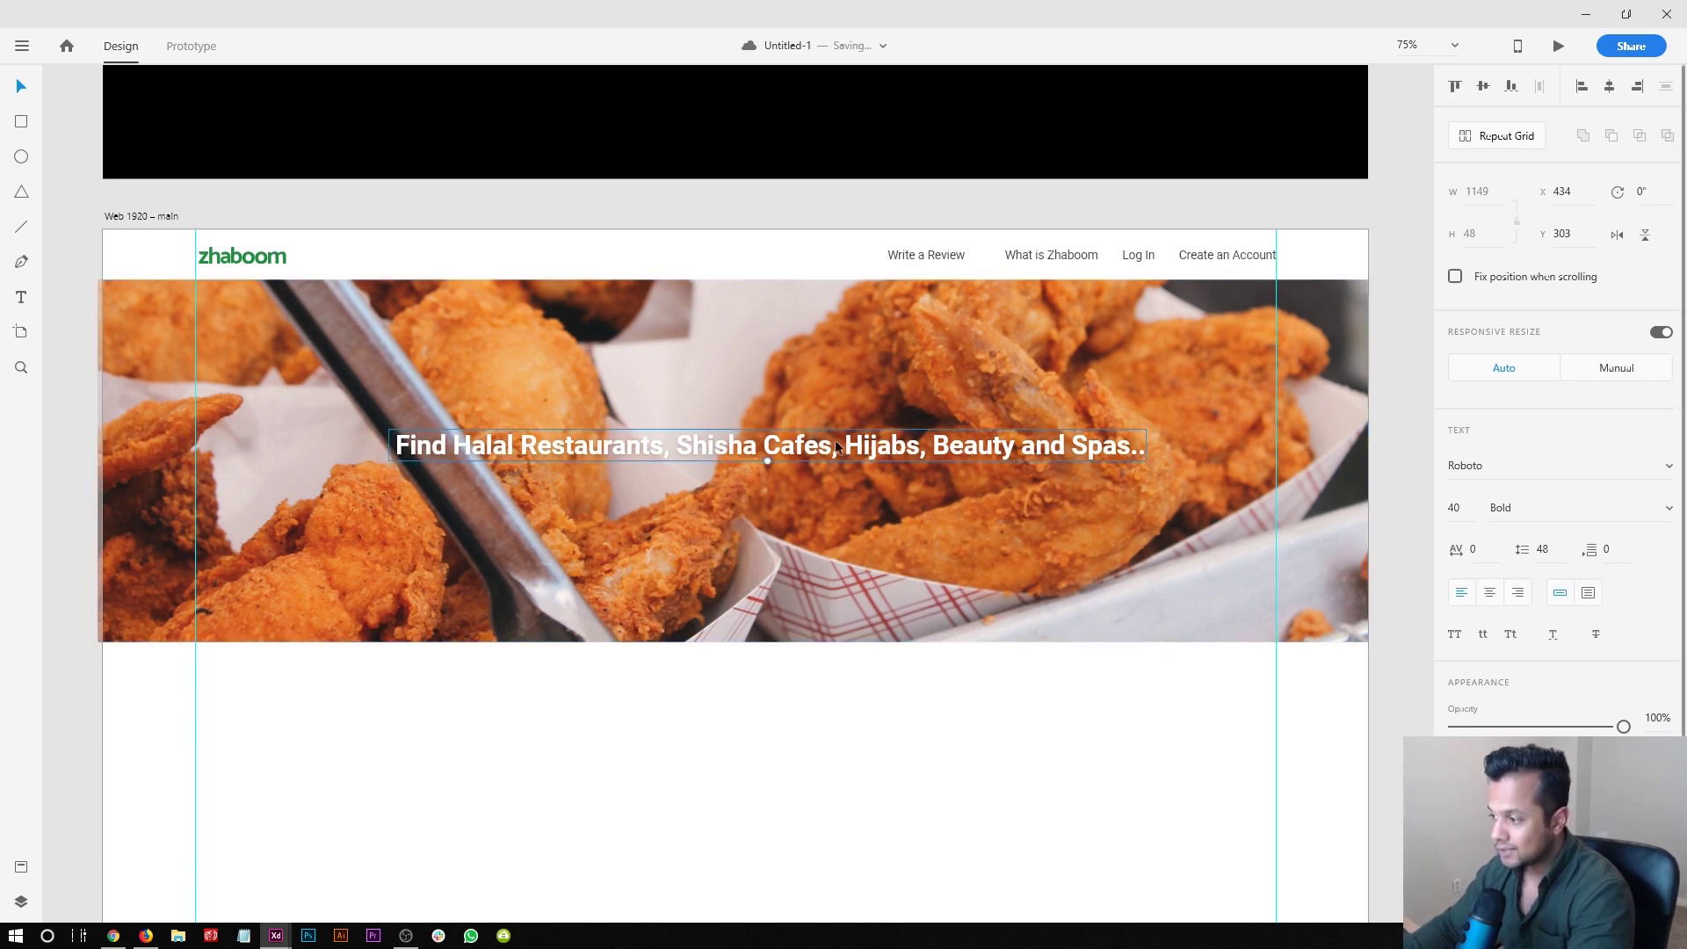
pyautogui.click(1460, 764)
pyautogui.click(1400, 848)
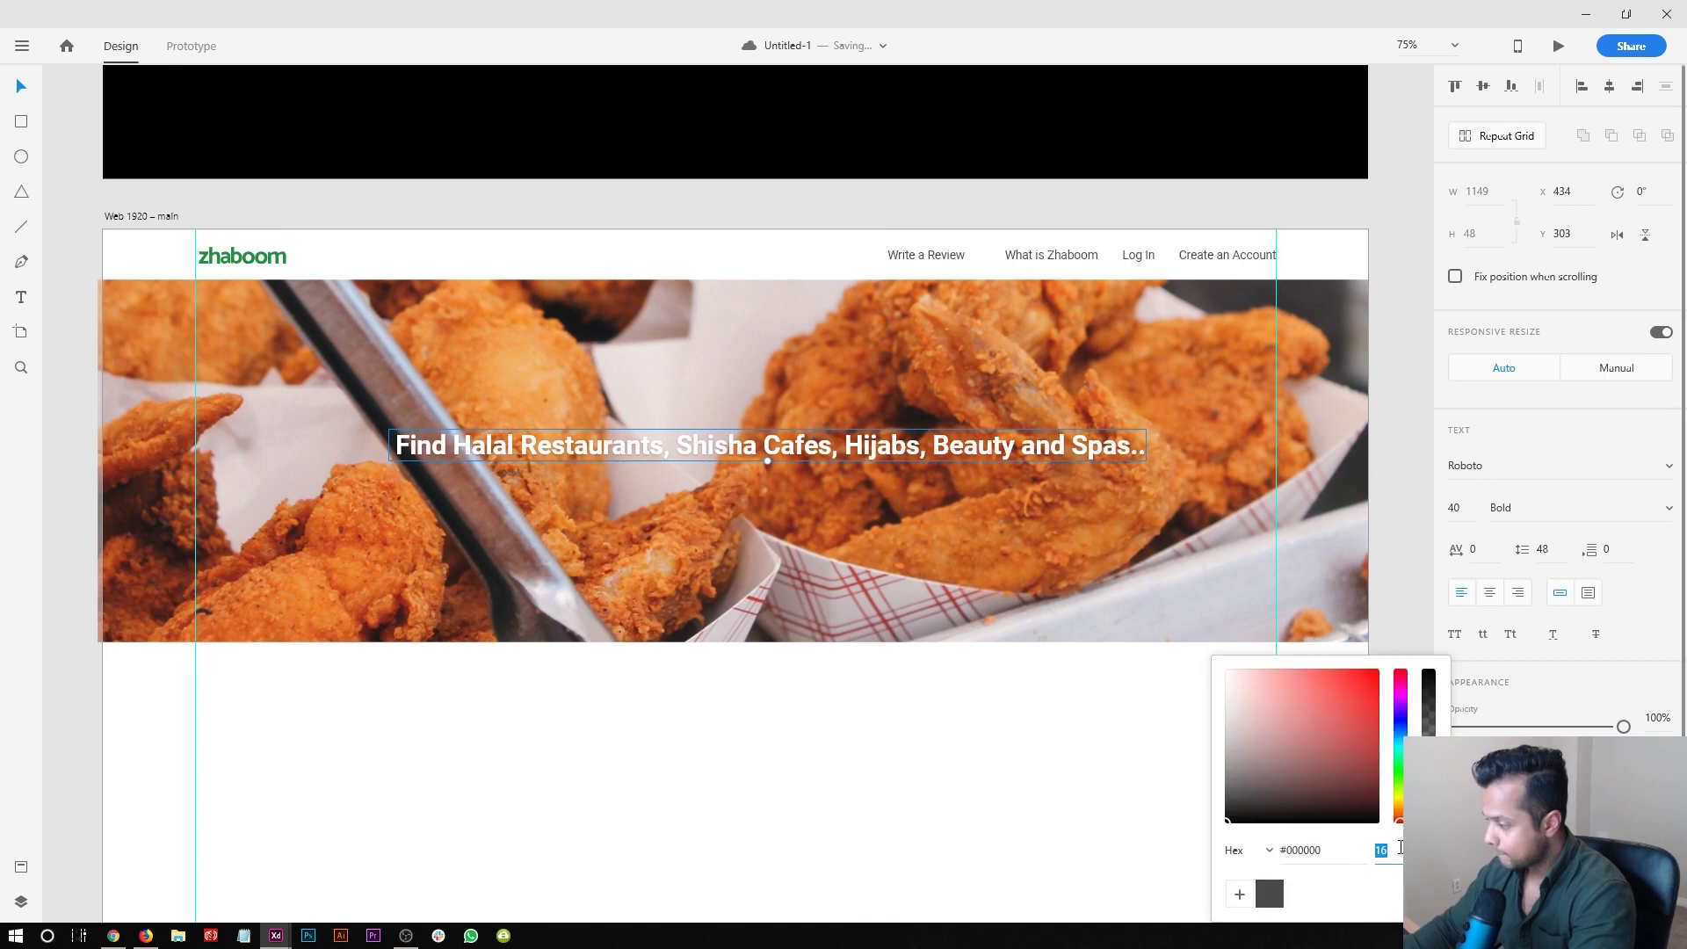
pyautogui.write('22')
pyautogui.press('Return')
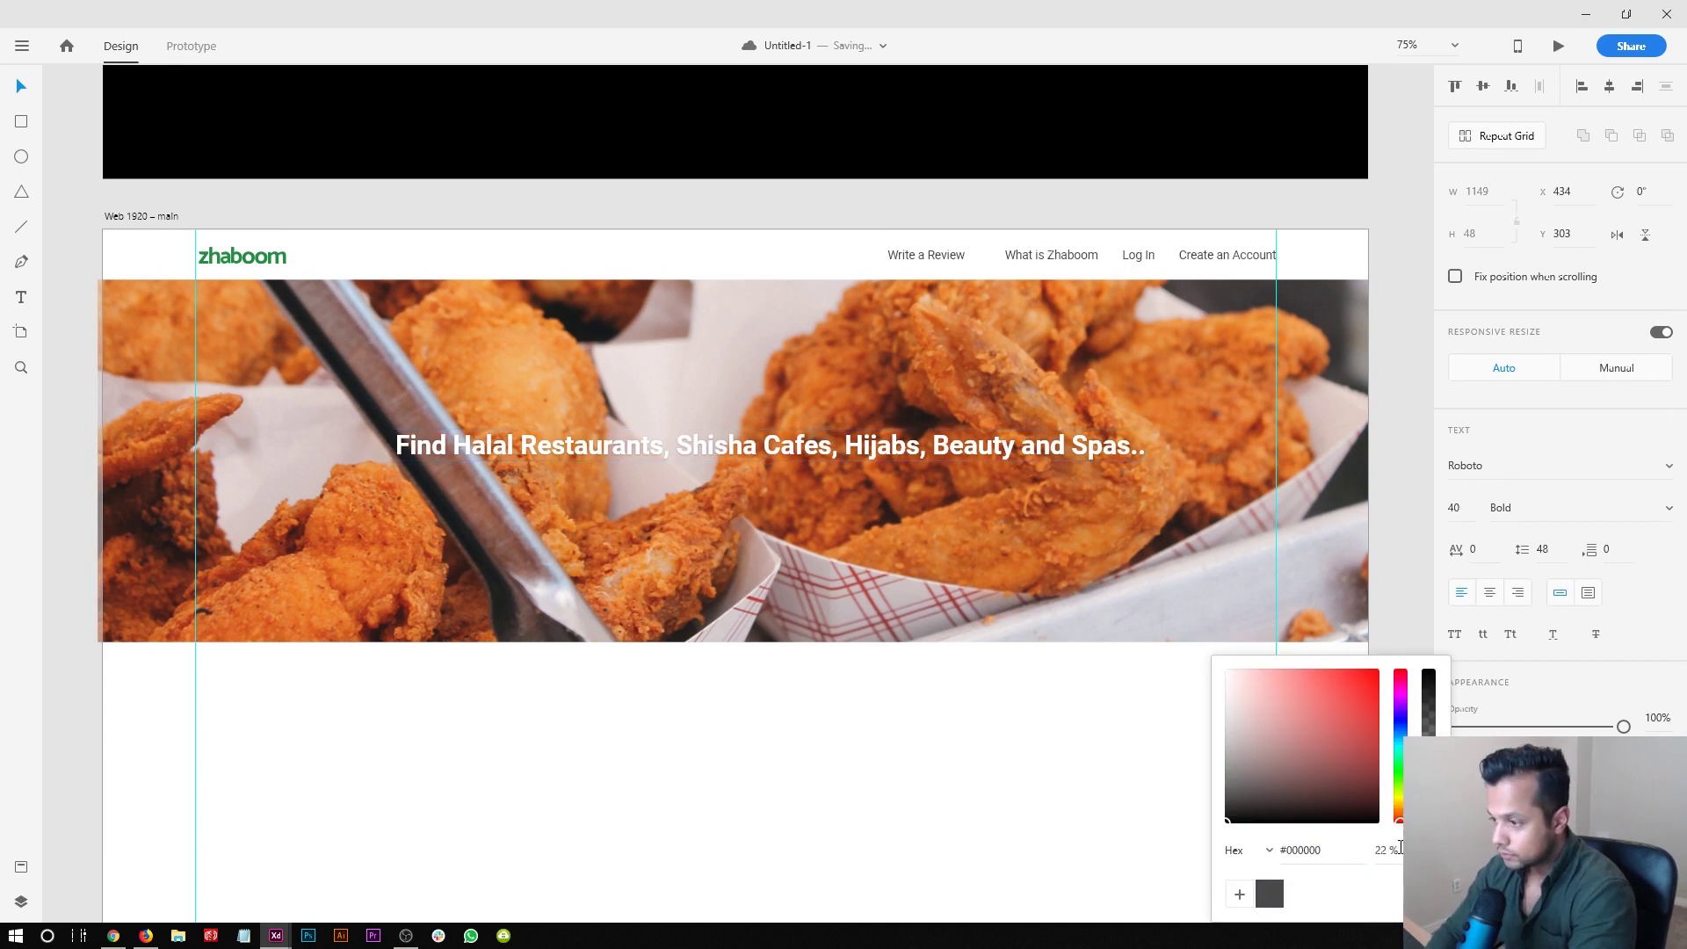
# - Raise the headline shadow's opacity to 30% and finally to 40%
pyautogui.press('BackSpace')
pyautogui.press('BackSpace')
pyautogui.write('30')
pyautogui.press('Return')
pyautogui.click(1046, 806)
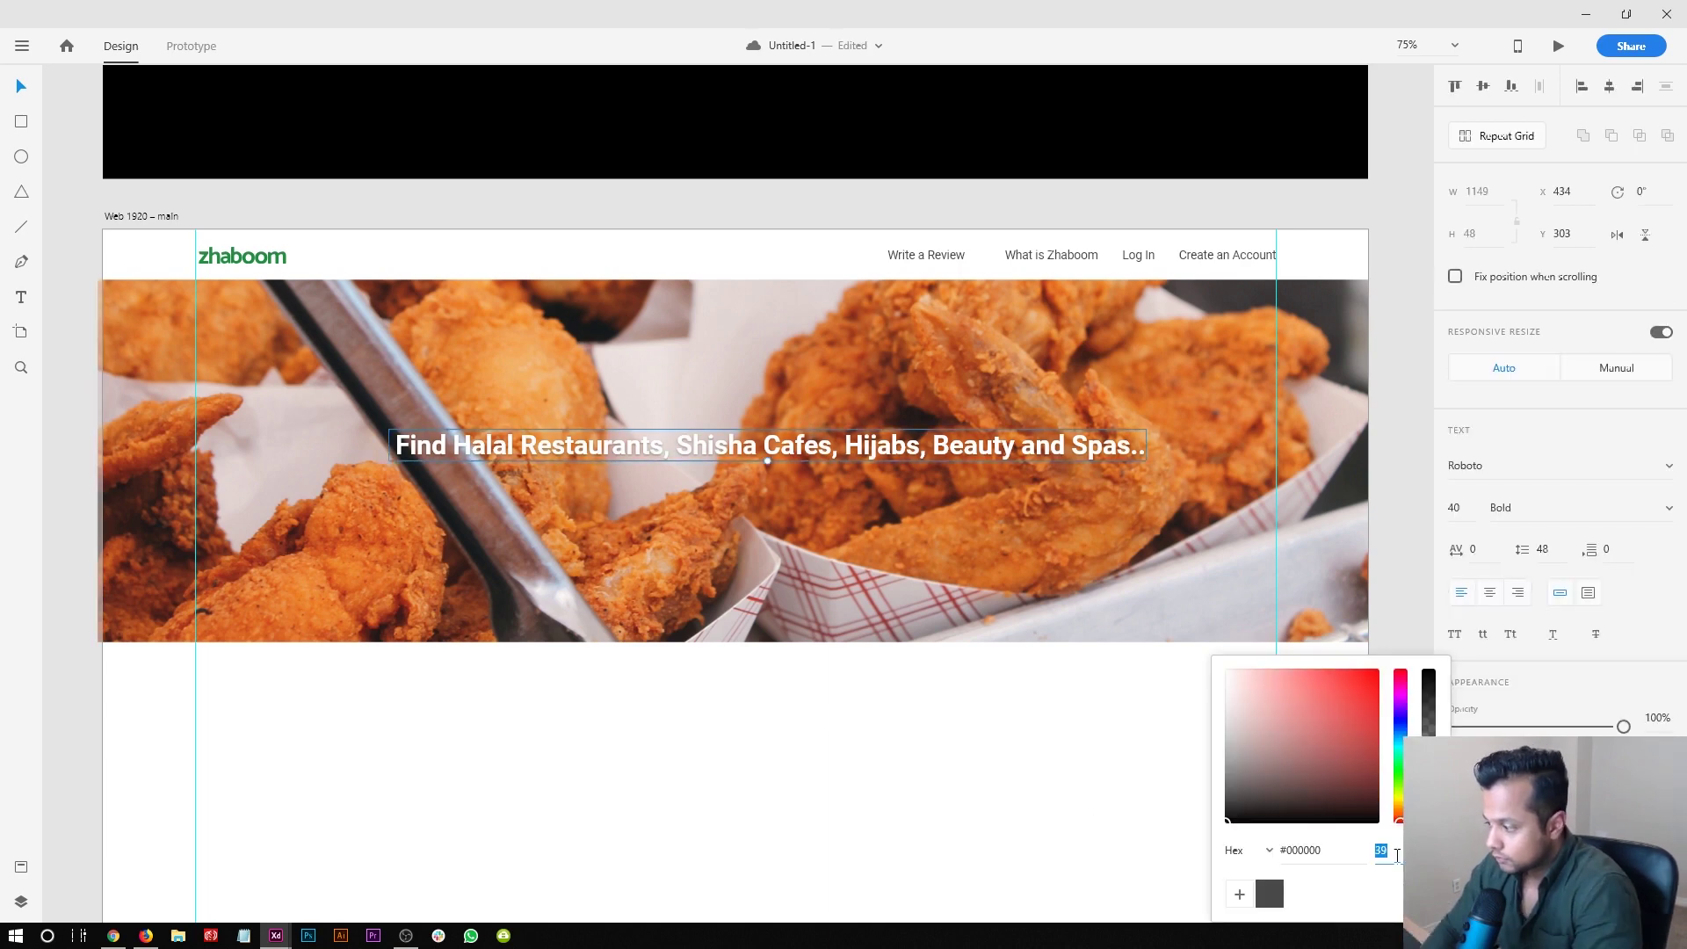
pyautogui.write('40')
pyautogui.press('Return')
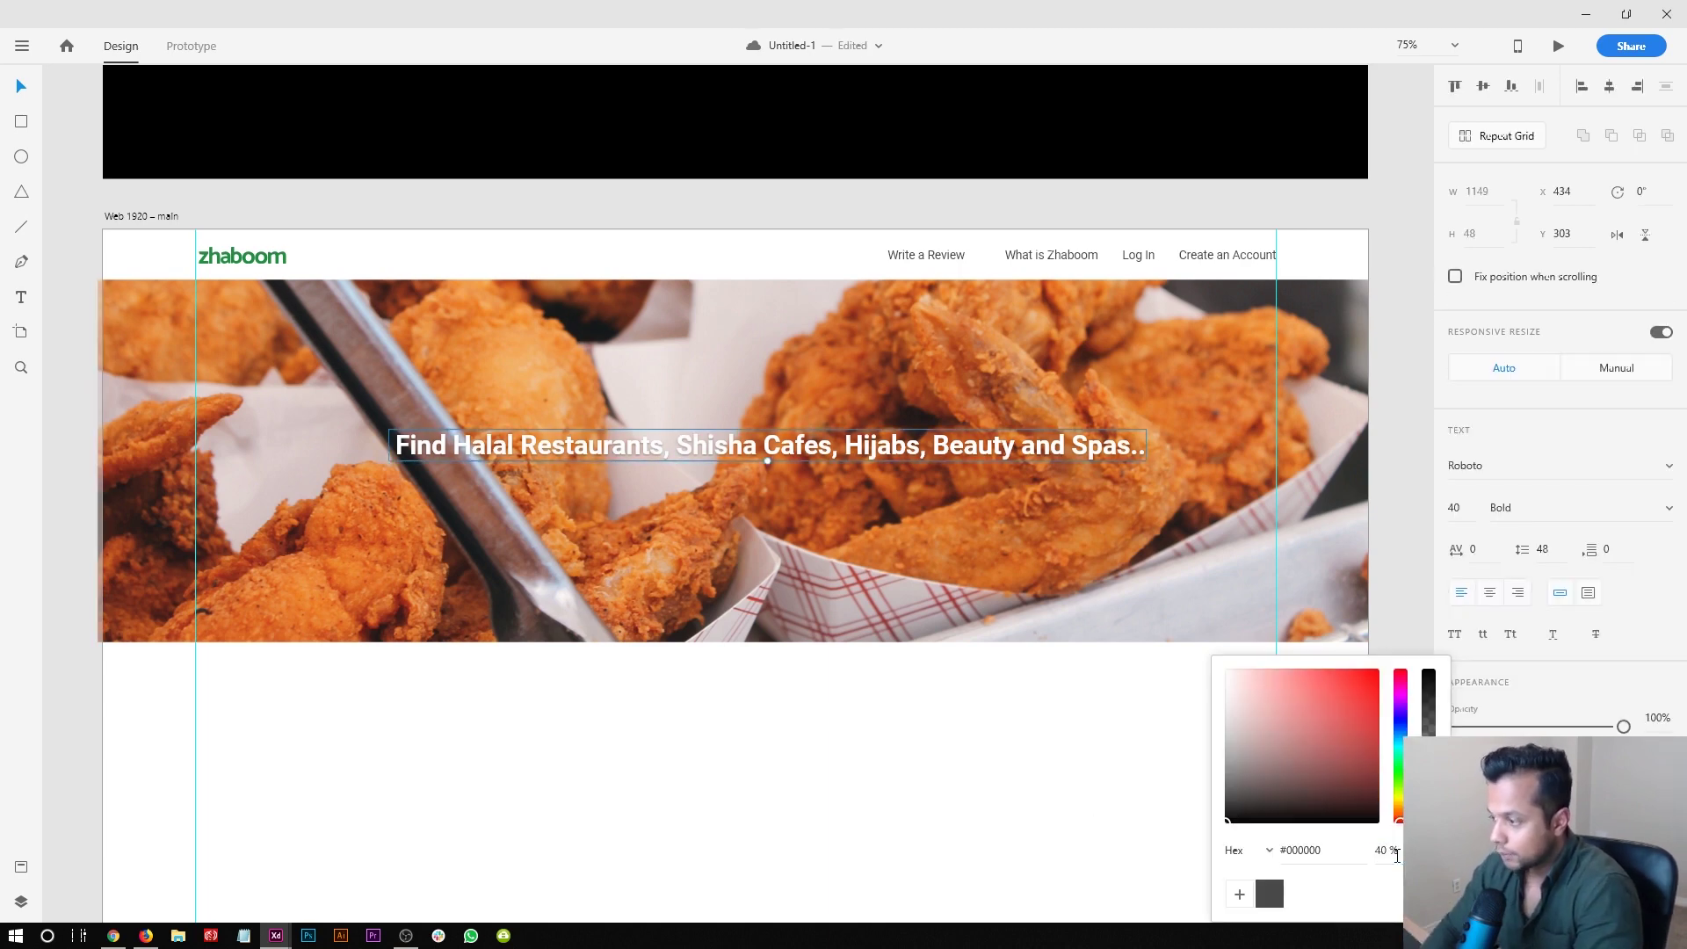
pyautogui.click(686, 767)
# - Centre the headline horizontally on the banner photo
pyautogui.click(640, 489)
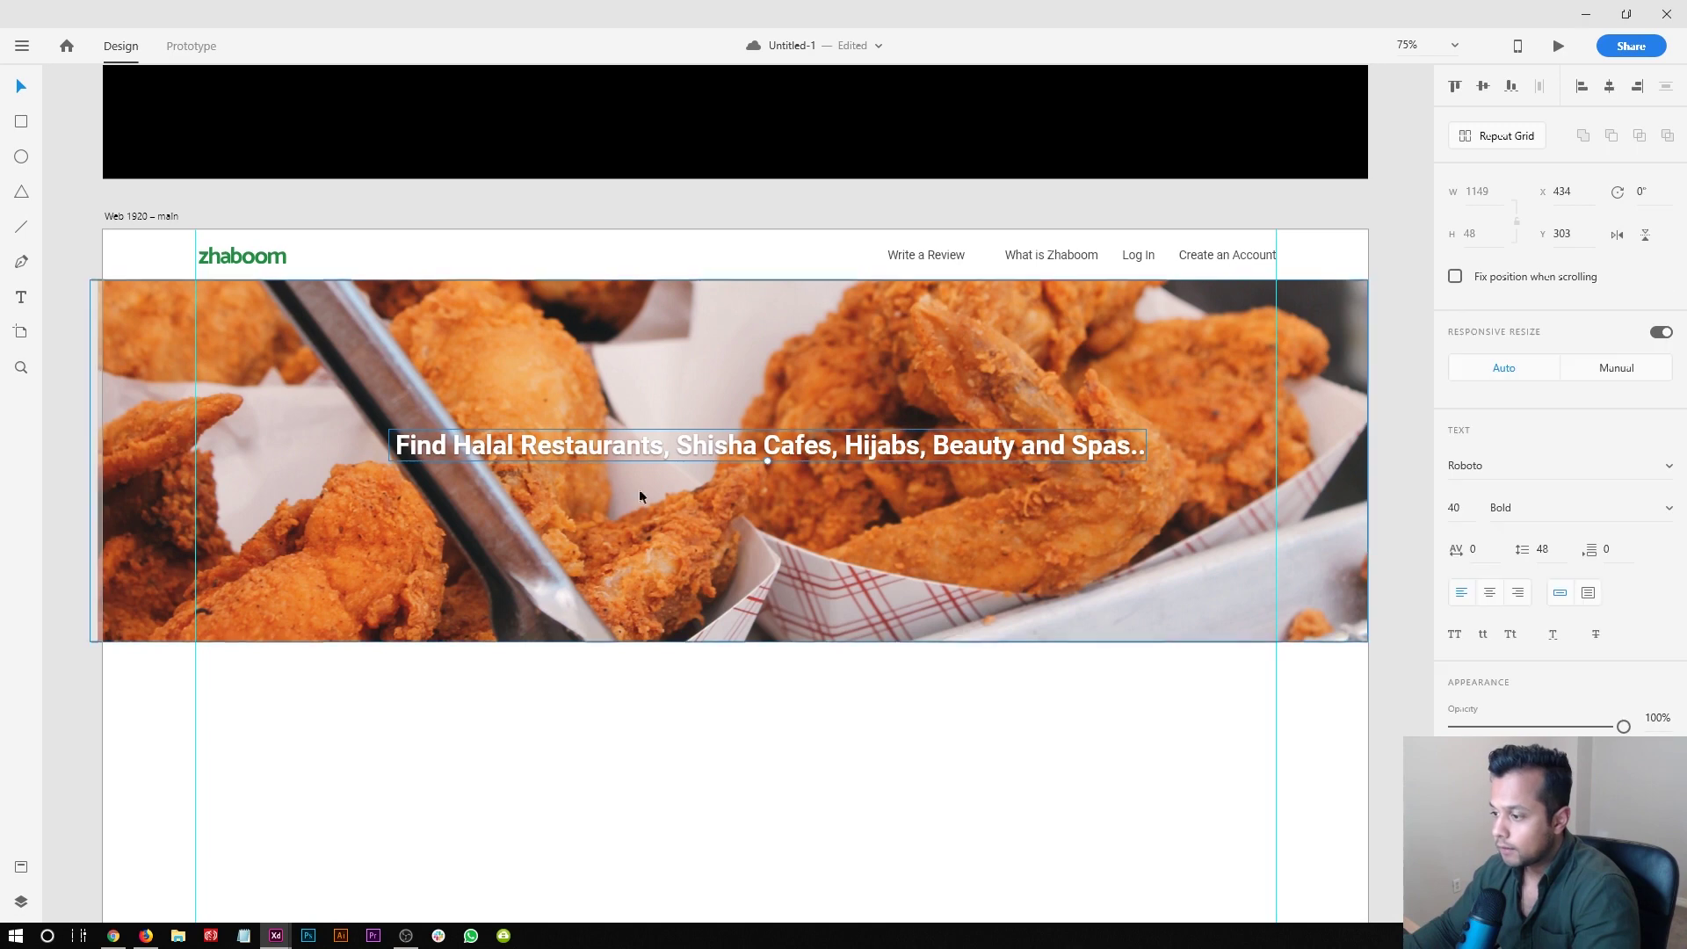
pyautogui.click(1621, 91)
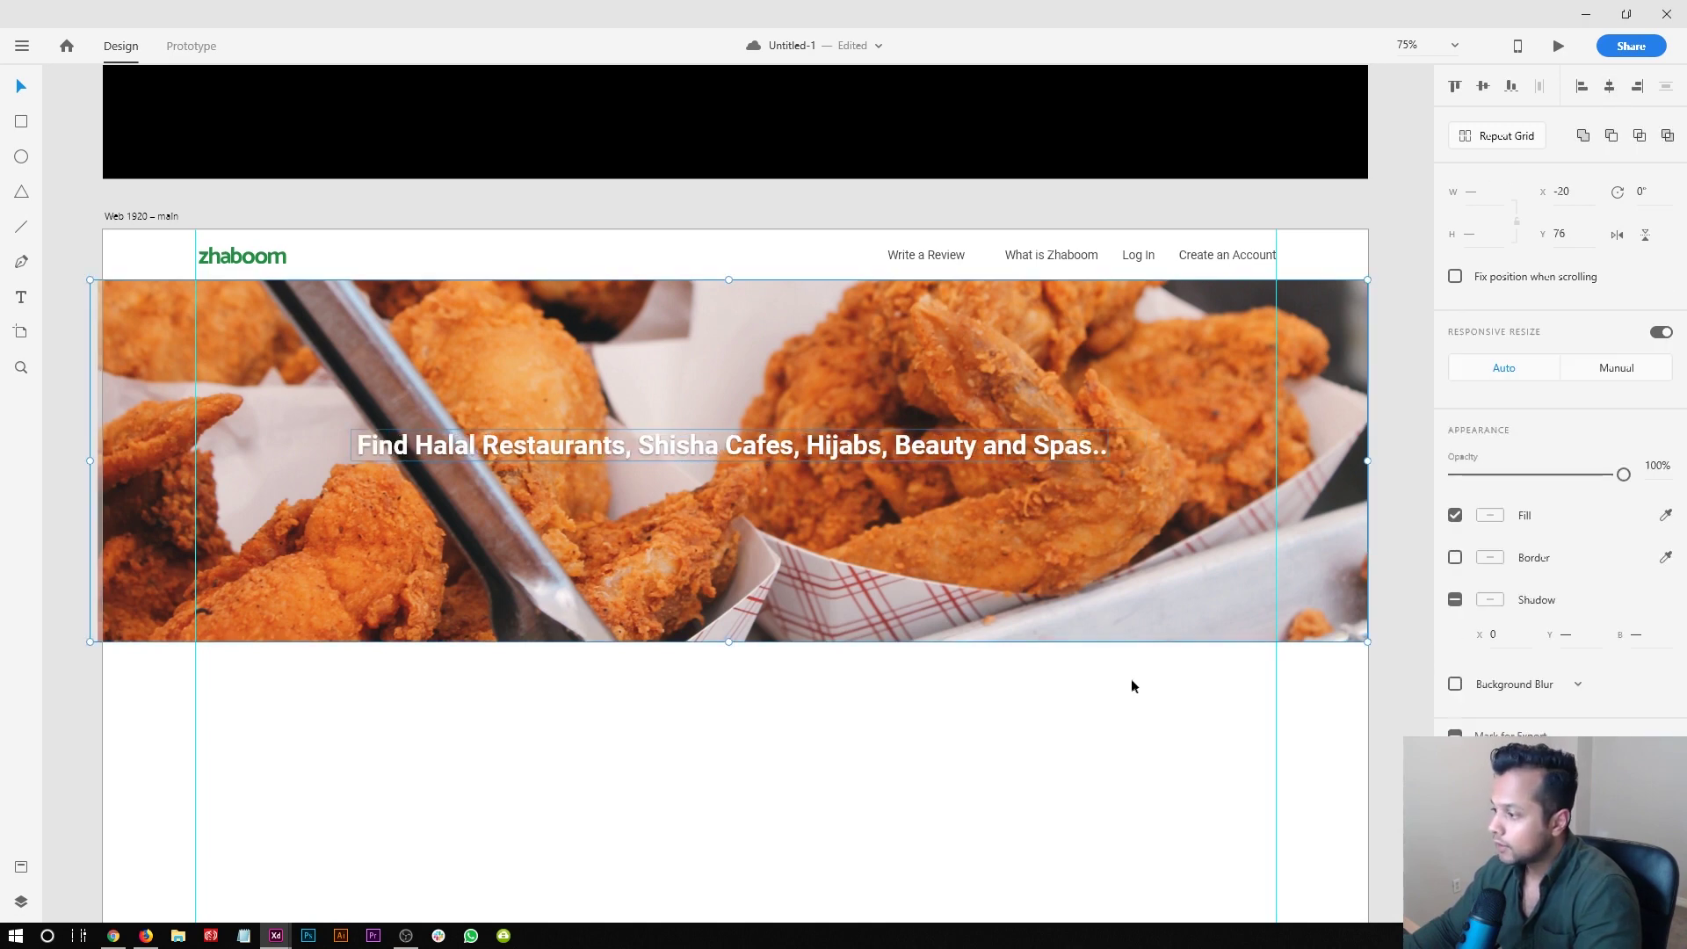
pyautogui.click(1138, 710)
# - Show the 12-column layout grid on the main artboard and shift the headline to X 400
pyautogui.click(136, 216)
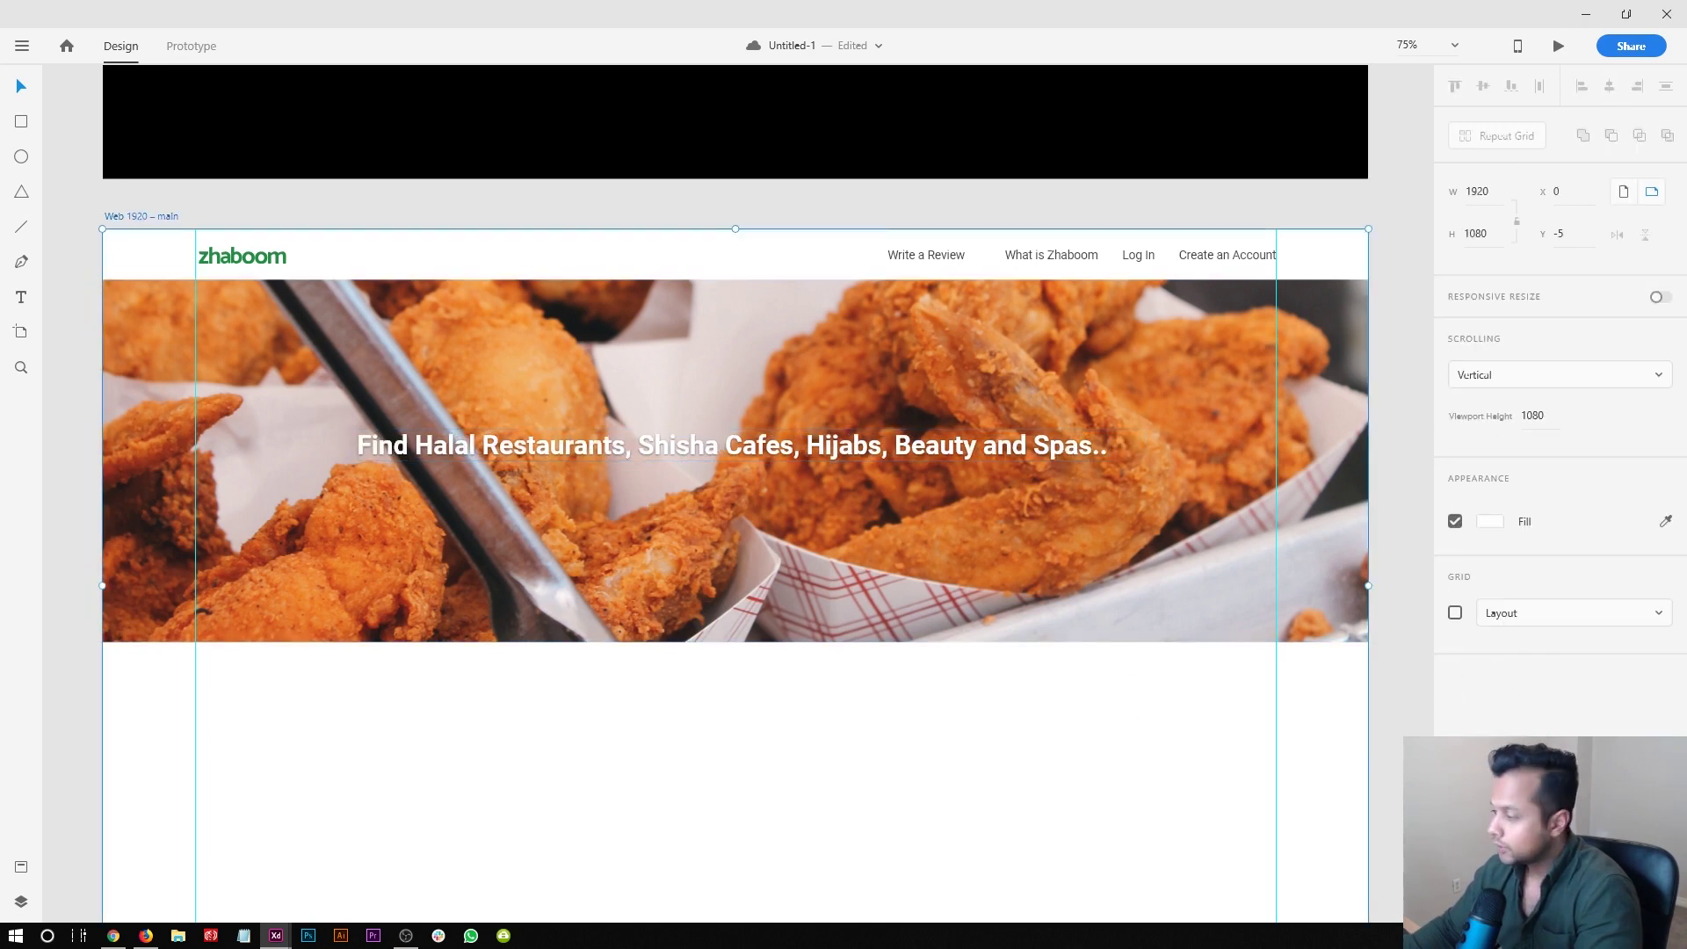
pyautogui.click(1453, 614)
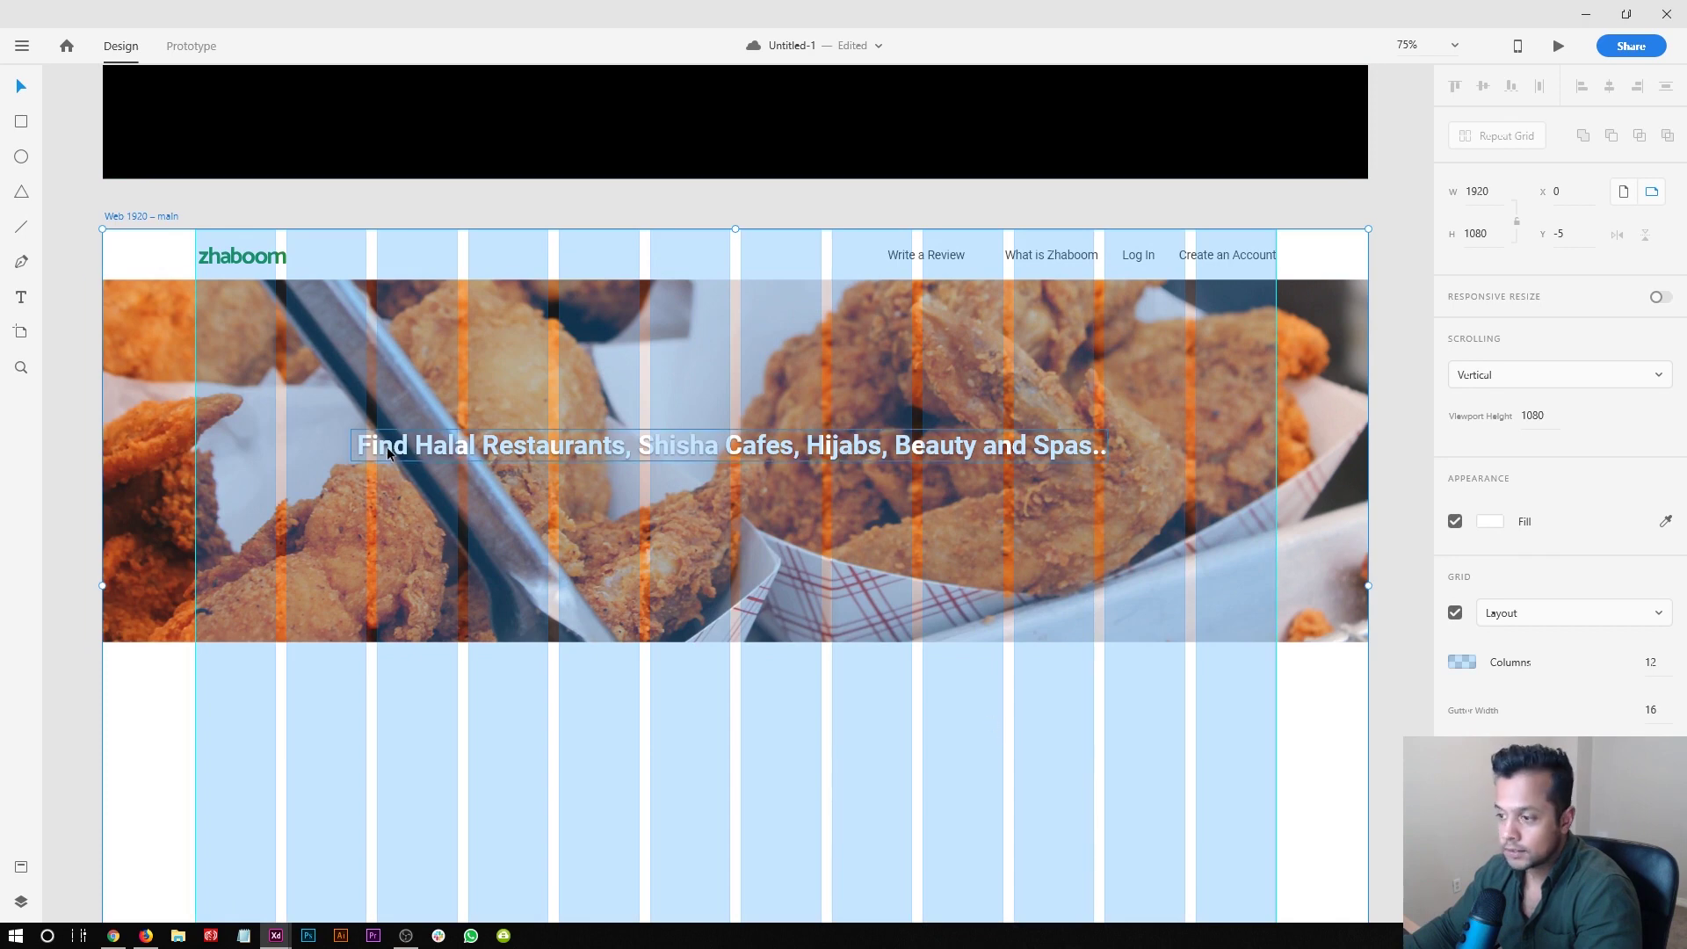
pyautogui.moveTo(388, 452); pyautogui.dragTo(408, 453)
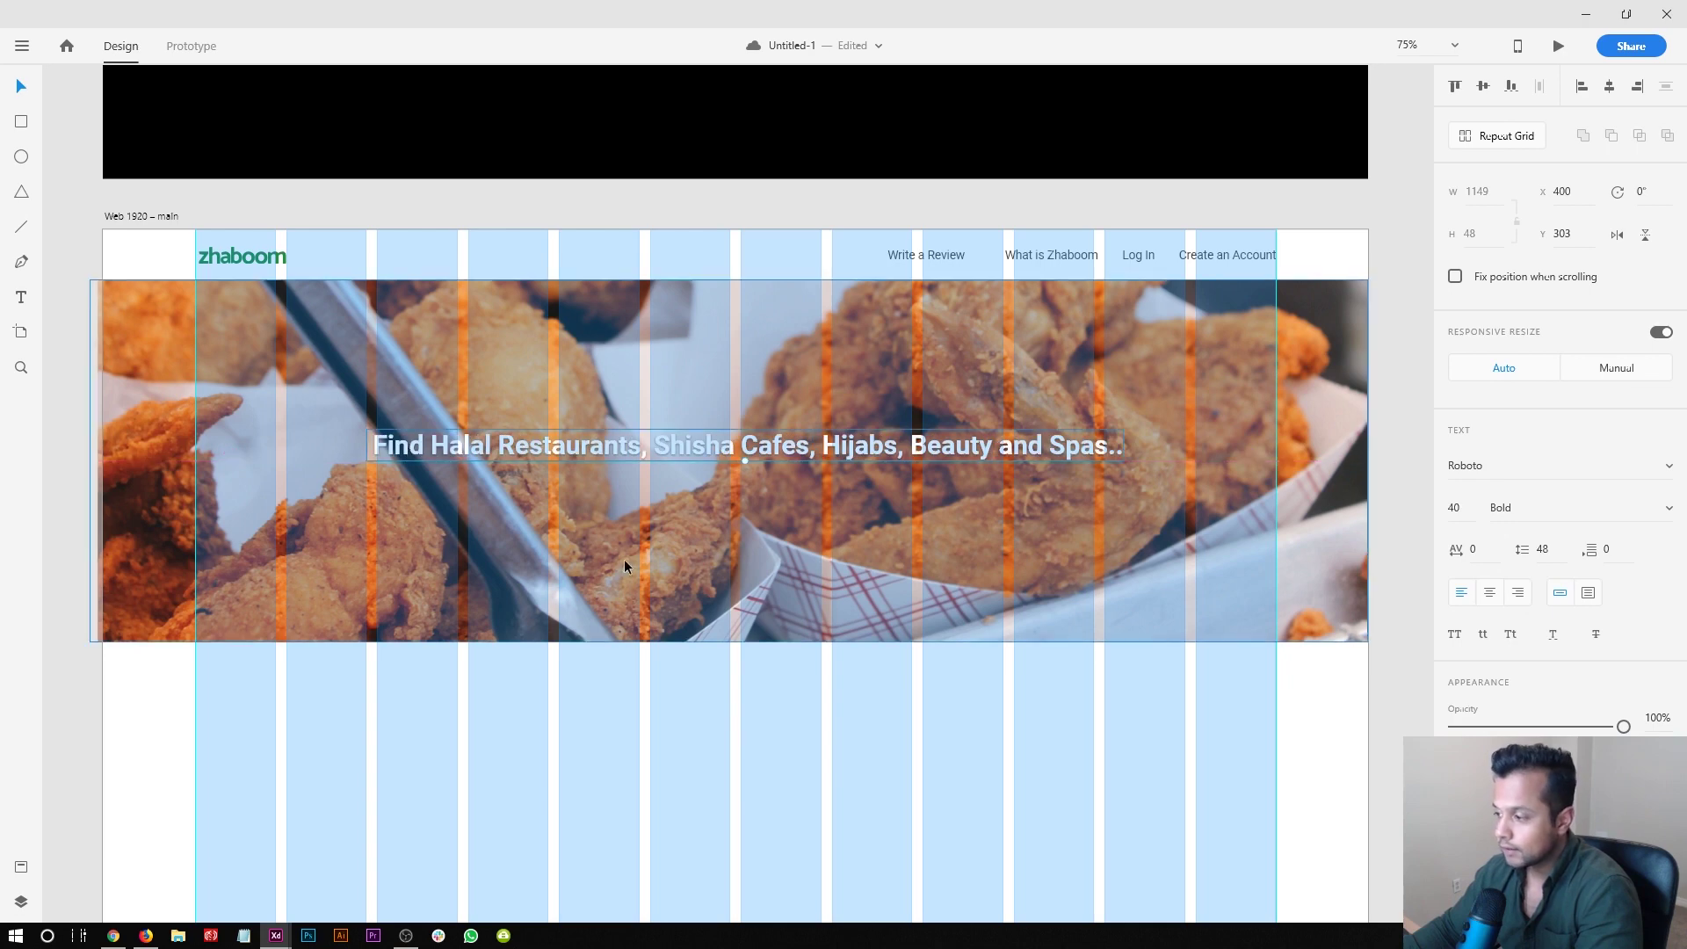
# - Distribute the four header navigation links, from Write a Review to Create an Account, with equal horizontal spacing
pyautogui.scroll(-1, 625, 559)
pyautogui.hotkey('ctrl', '-')
pyautogui.hotkey('ctrl', '=')
pyautogui.hotkey('ctrl', 'shift', "'")
pyautogui.click(926, 256)
pyautogui.keyDown('shift'); pyautogui.click(1042, 264); pyautogui.keyUp('shift')
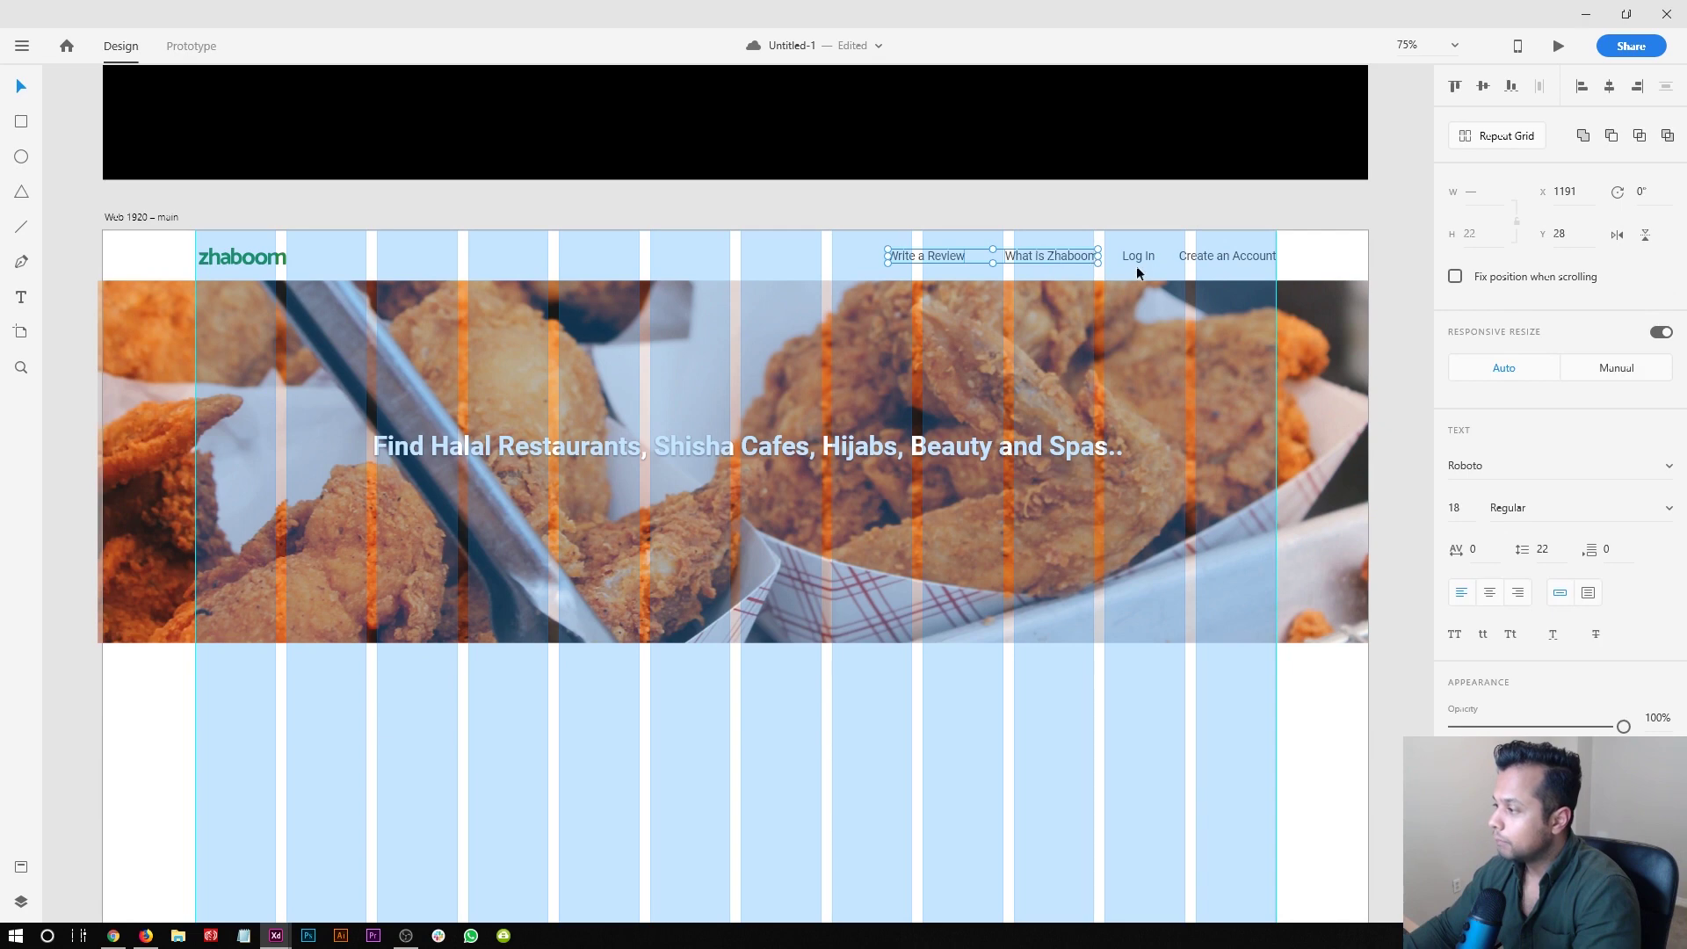
pyautogui.keyDown('shift'); pyautogui.click(1220, 259); pyautogui.keyUp('shift')
pyautogui.click(1535, 90)
pyautogui.click(1068, 193)
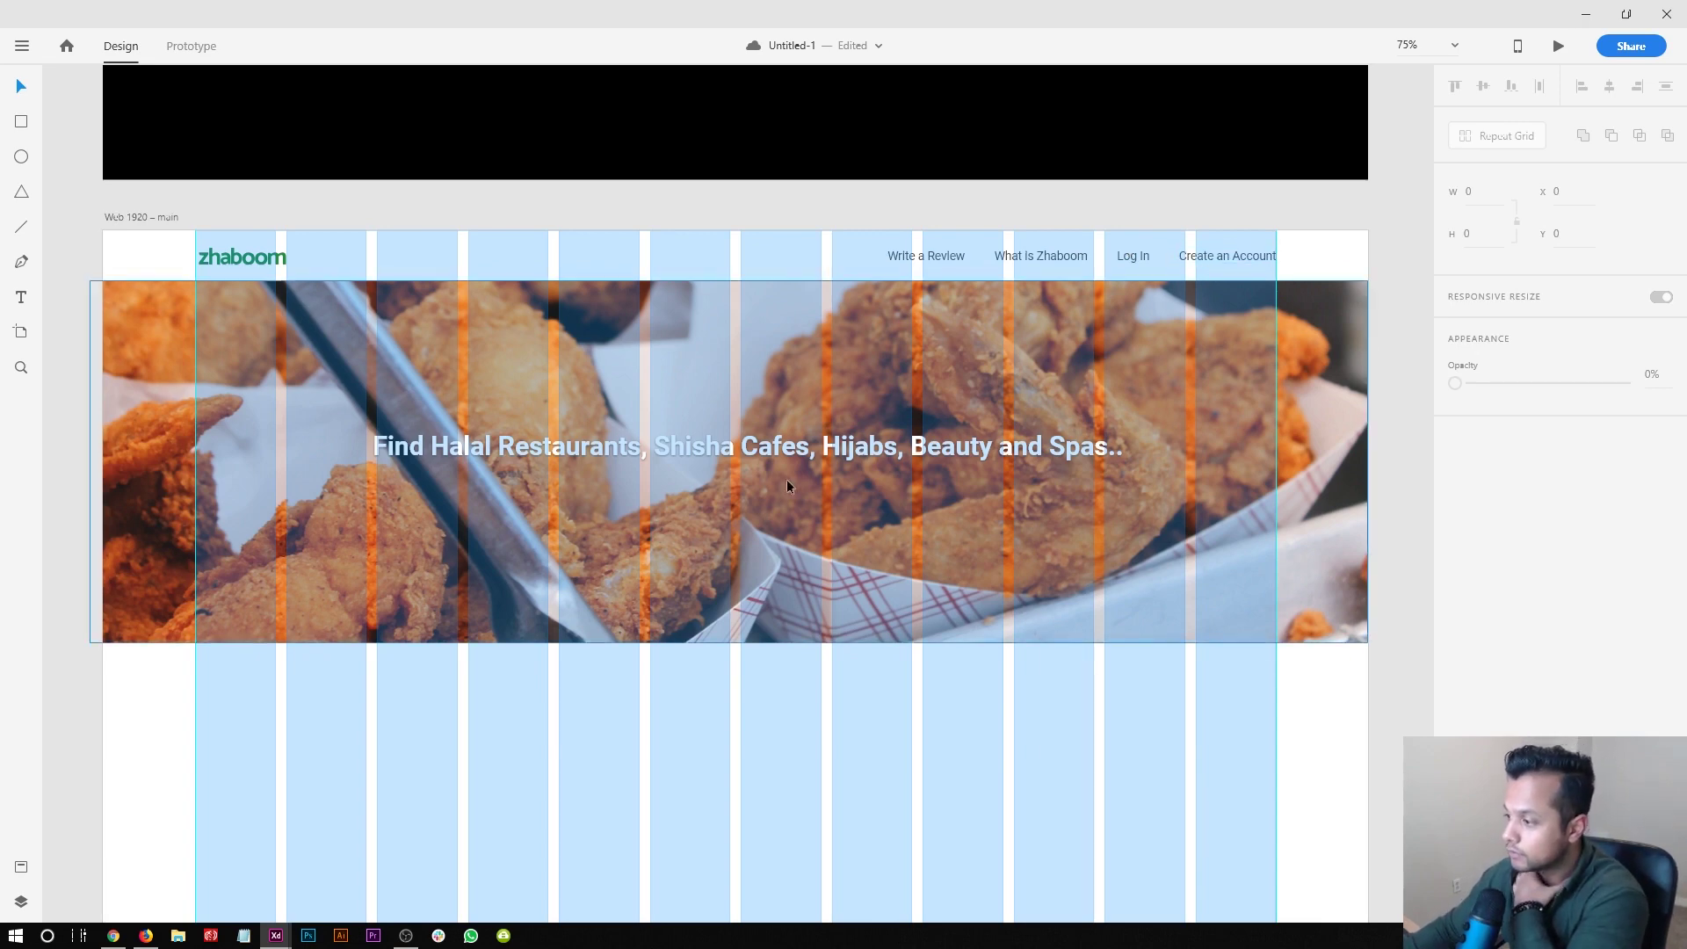
# - Switch to Firefox and compare the header and hero layouts of the Zhaboom, Zomato and Yelp home pages
pyautogui.click(793, 454)
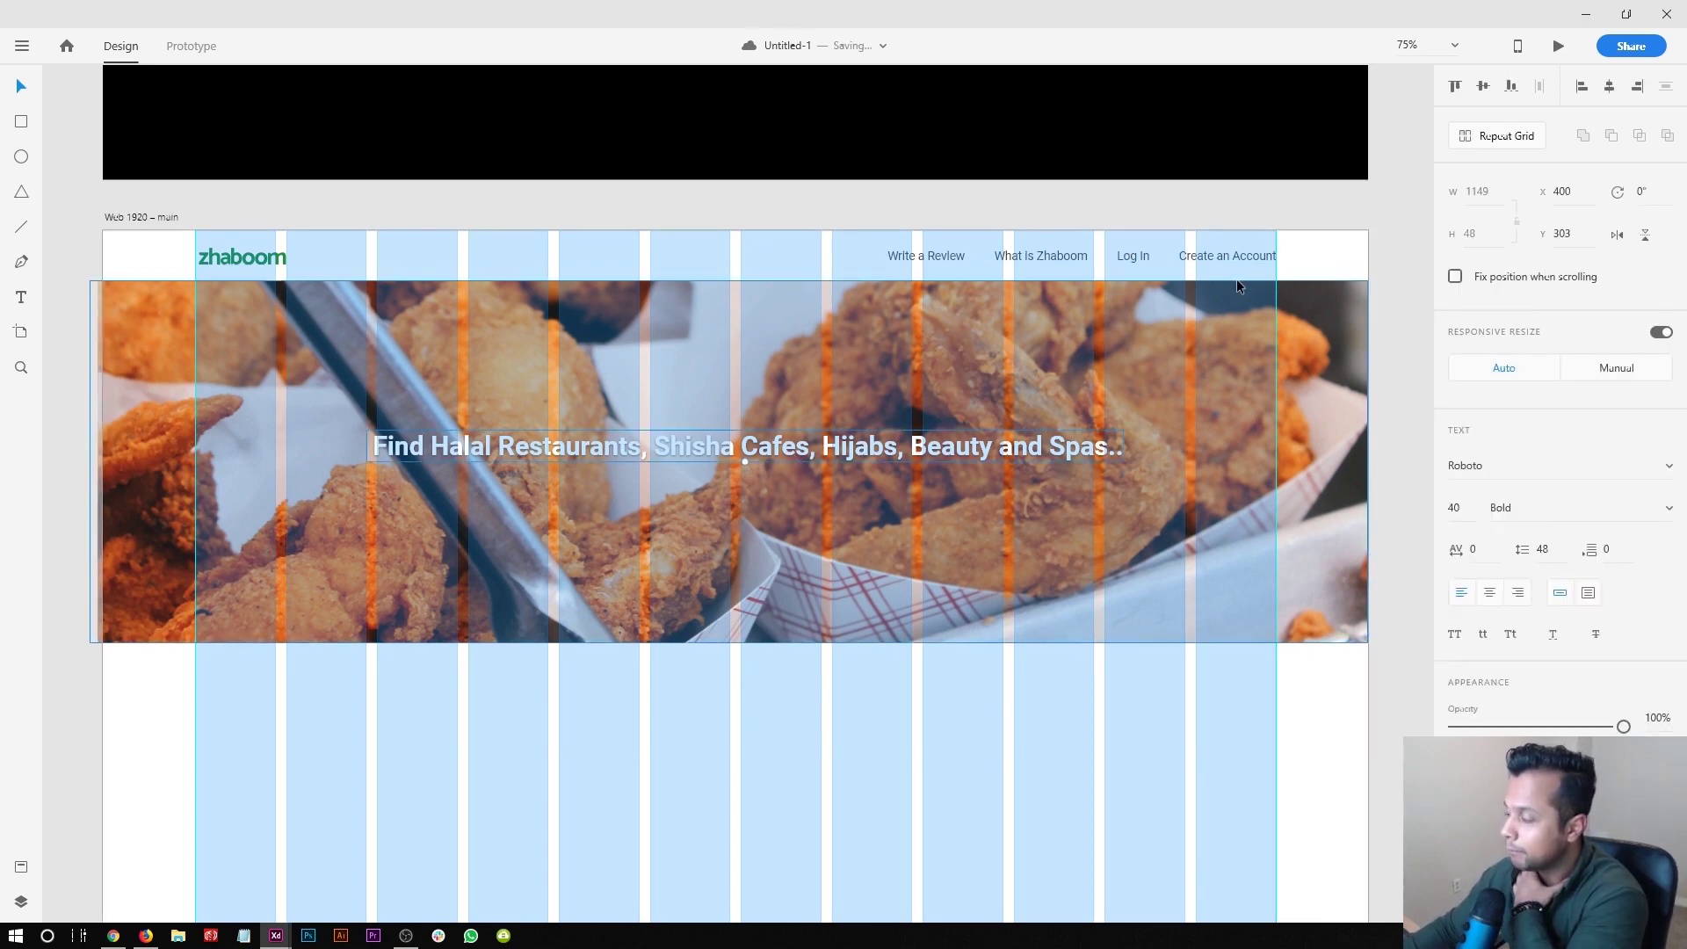
pyautogui.click(854, 201)
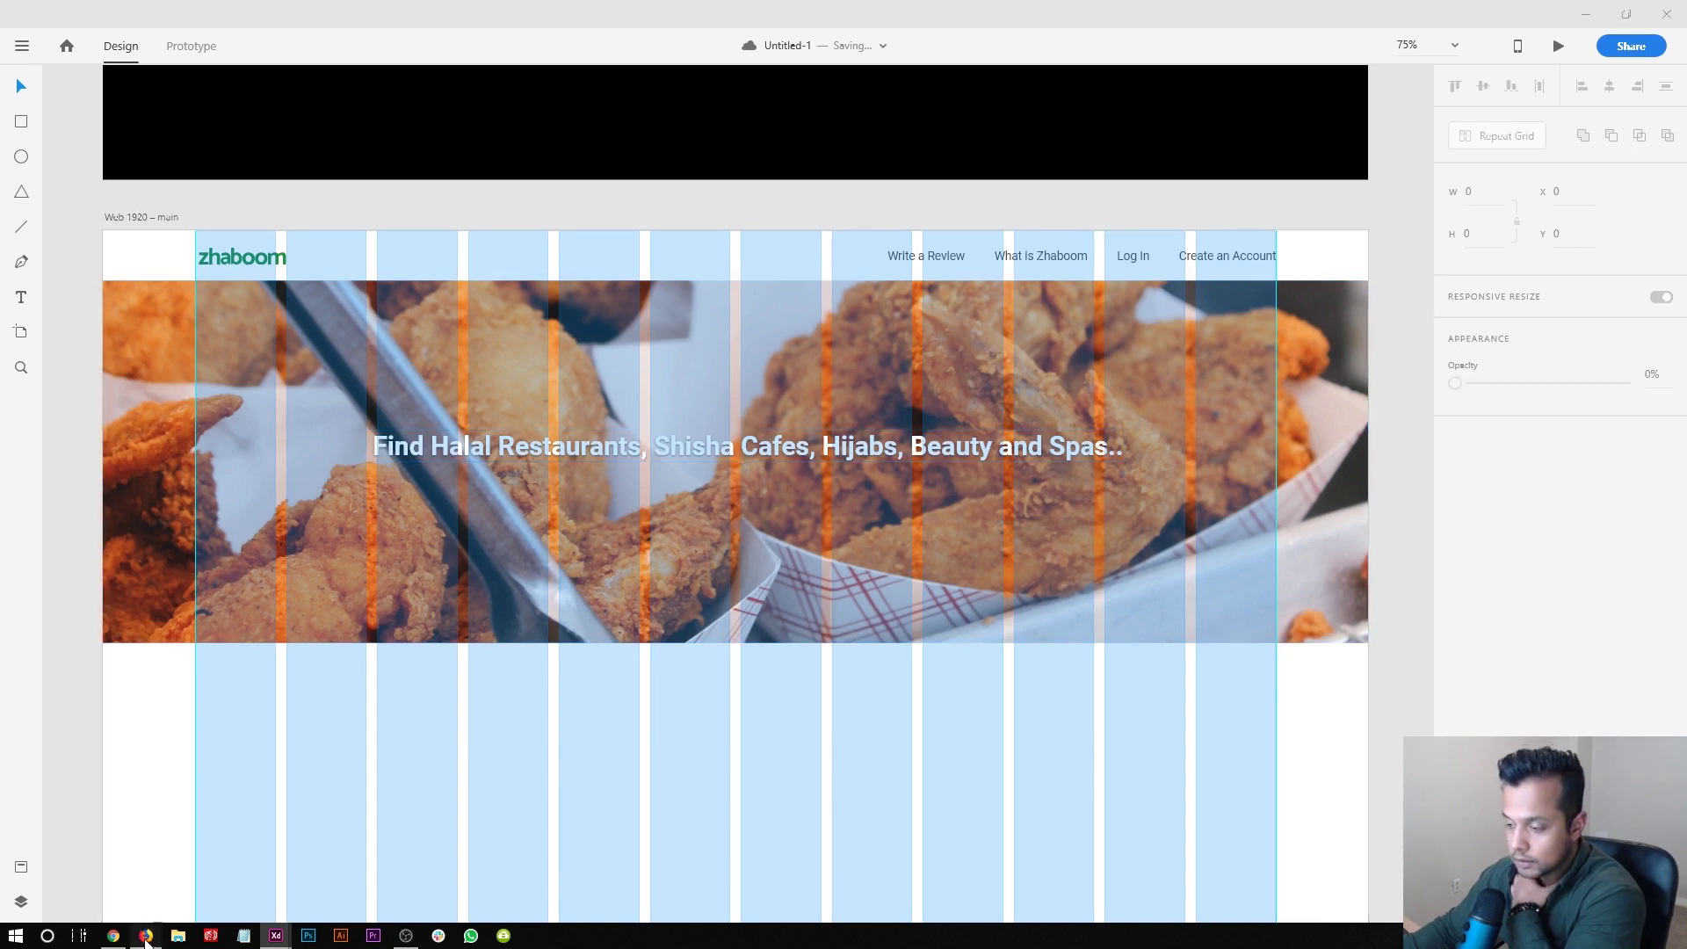
pyautogui.click(146, 936)
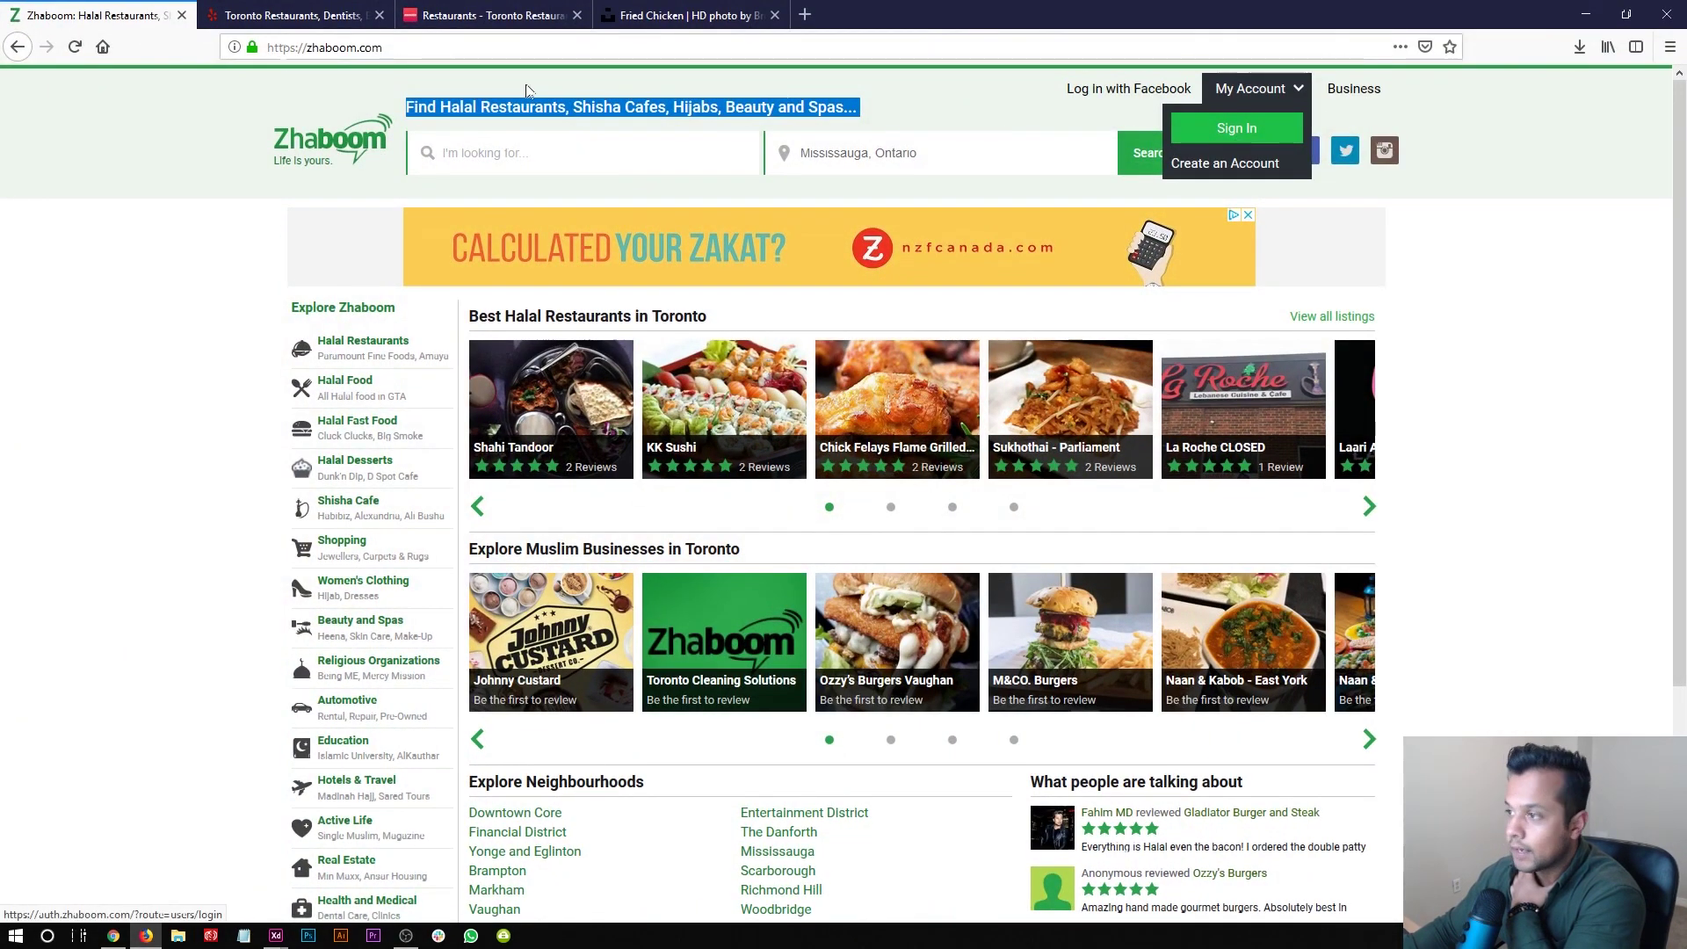
pyautogui.click(496, 15)
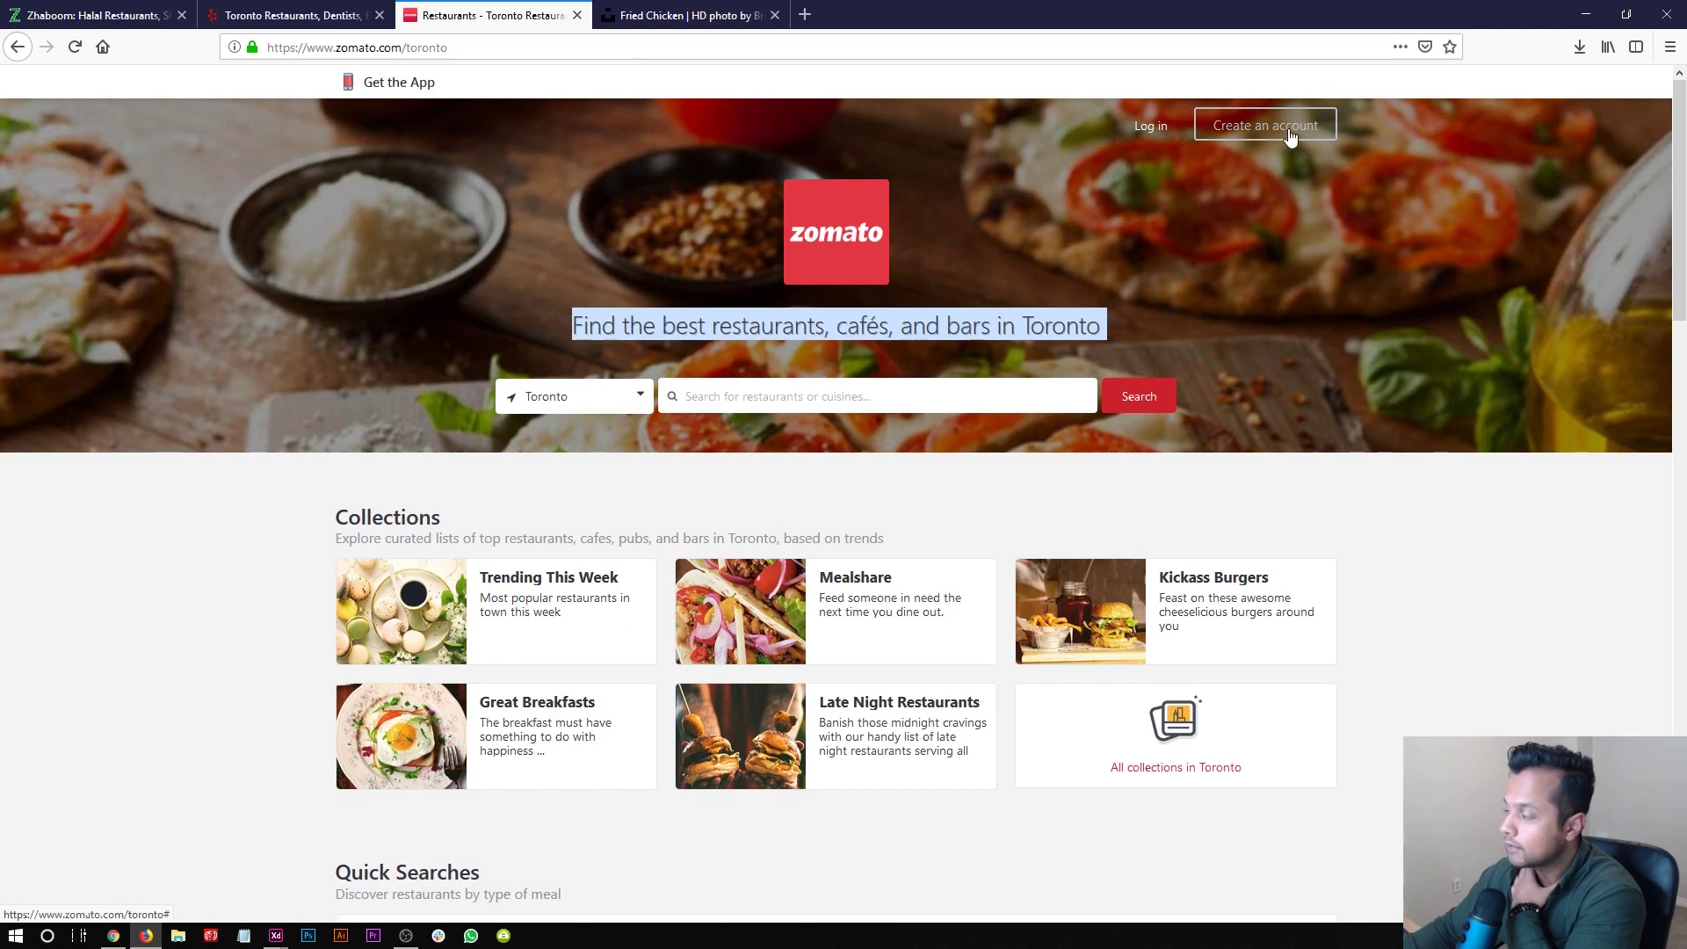
pyautogui.click(268, 8)
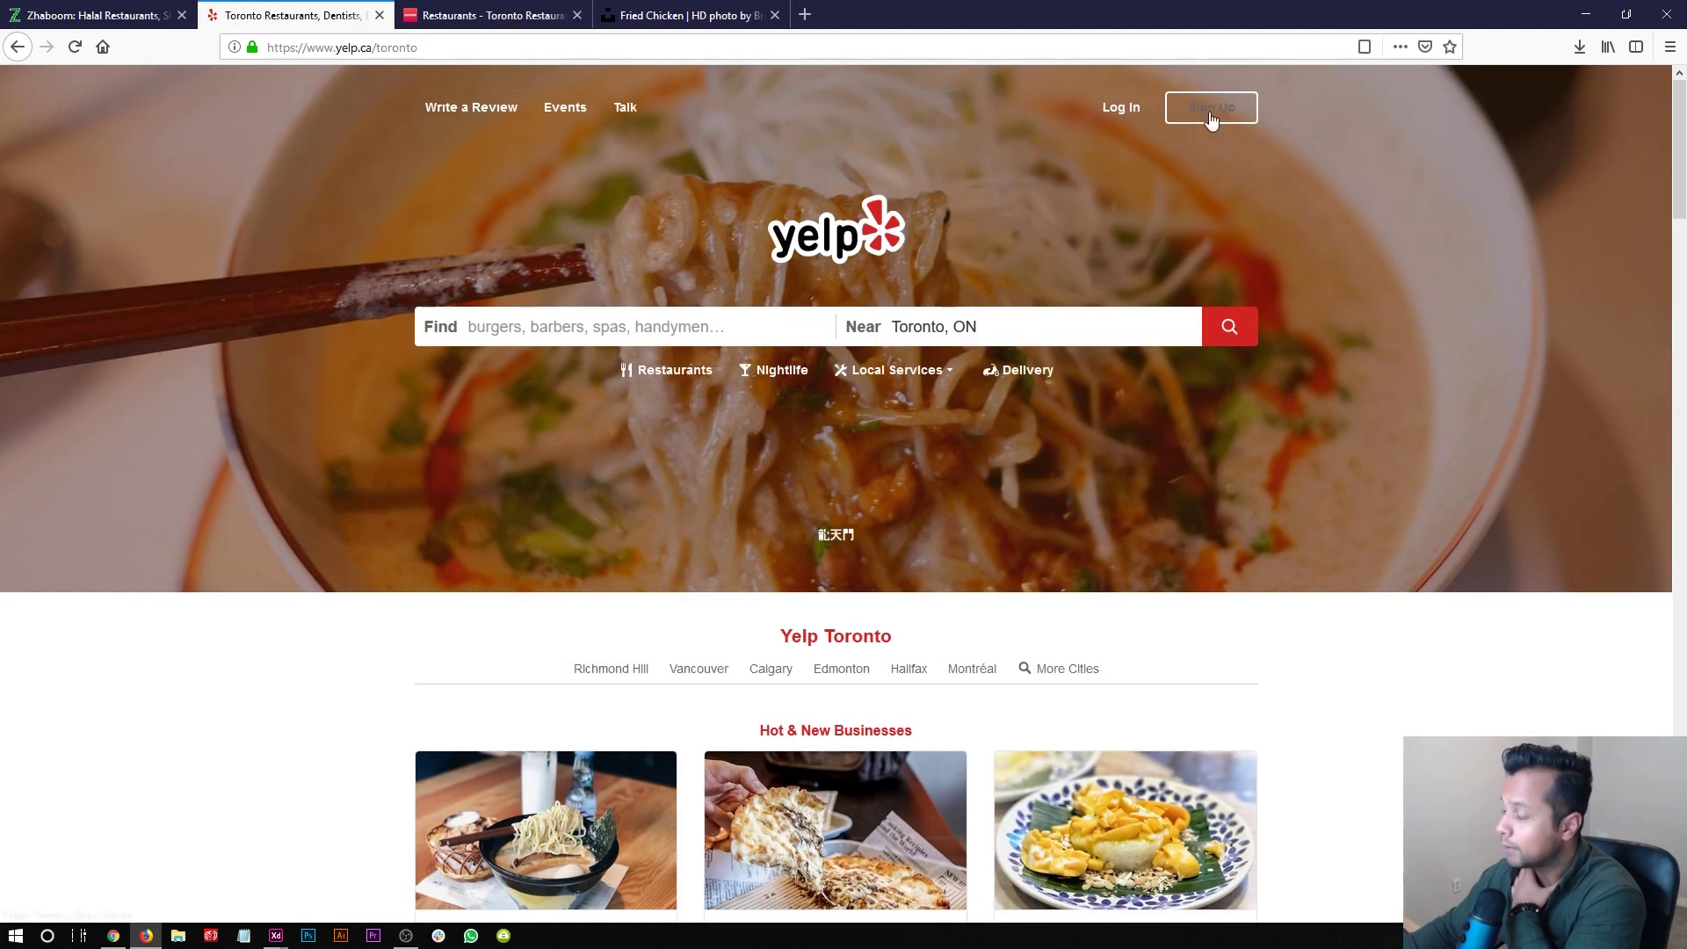
pyautogui.click(488, 15)
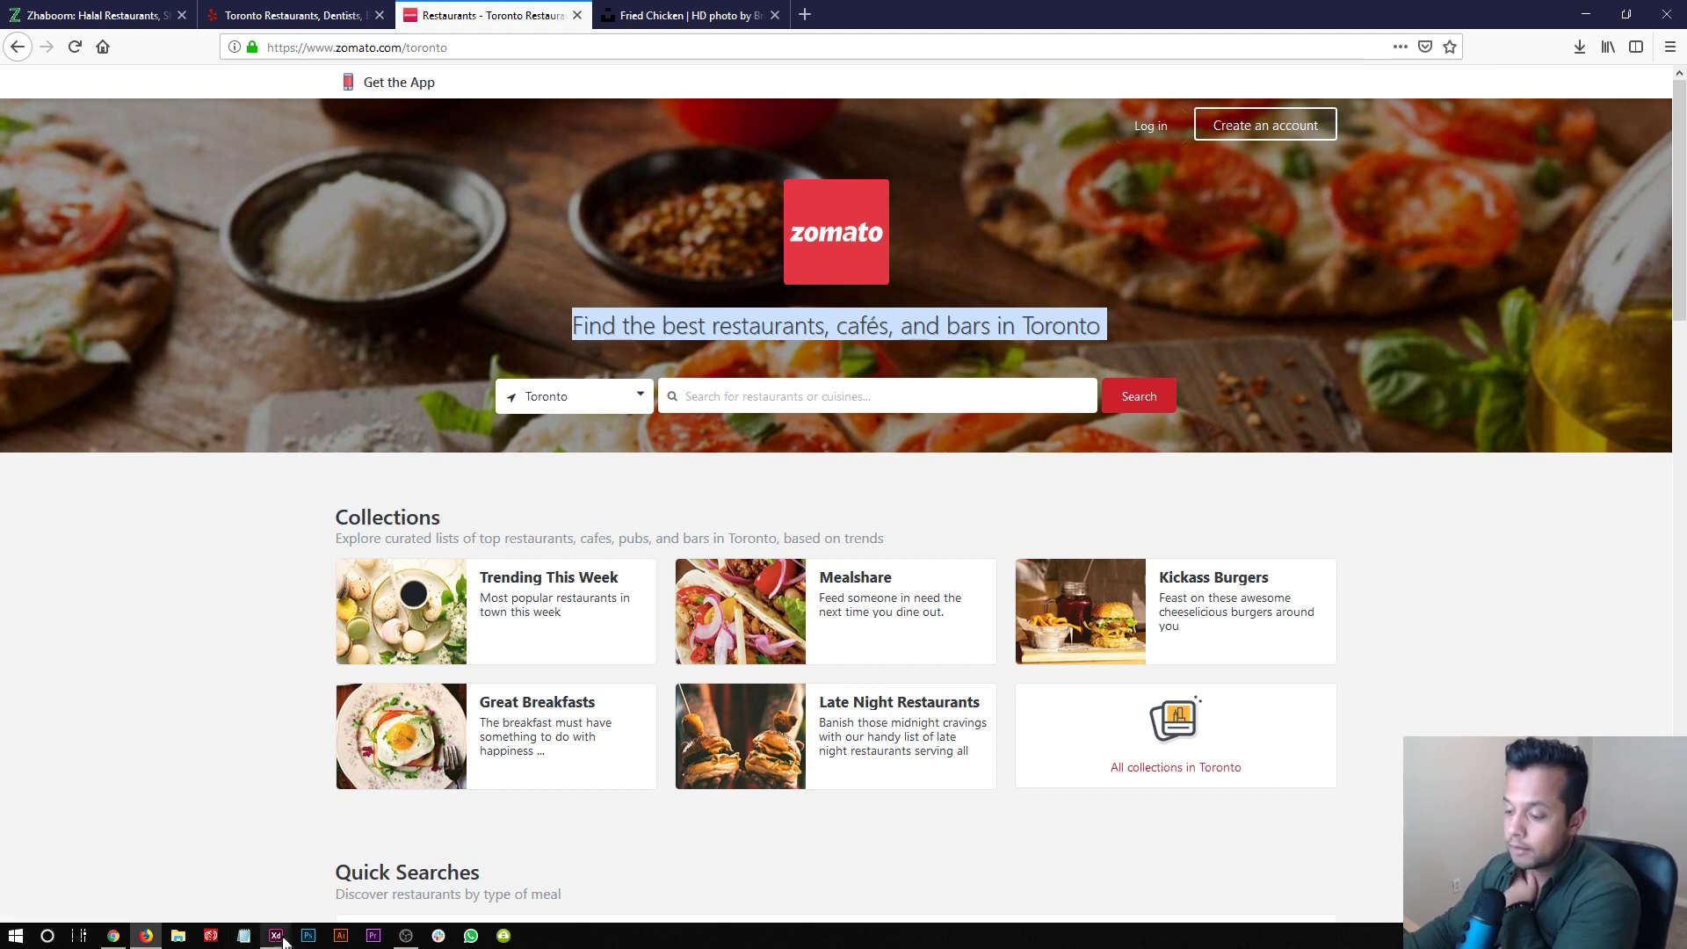
pyautogui.click(270, 364)
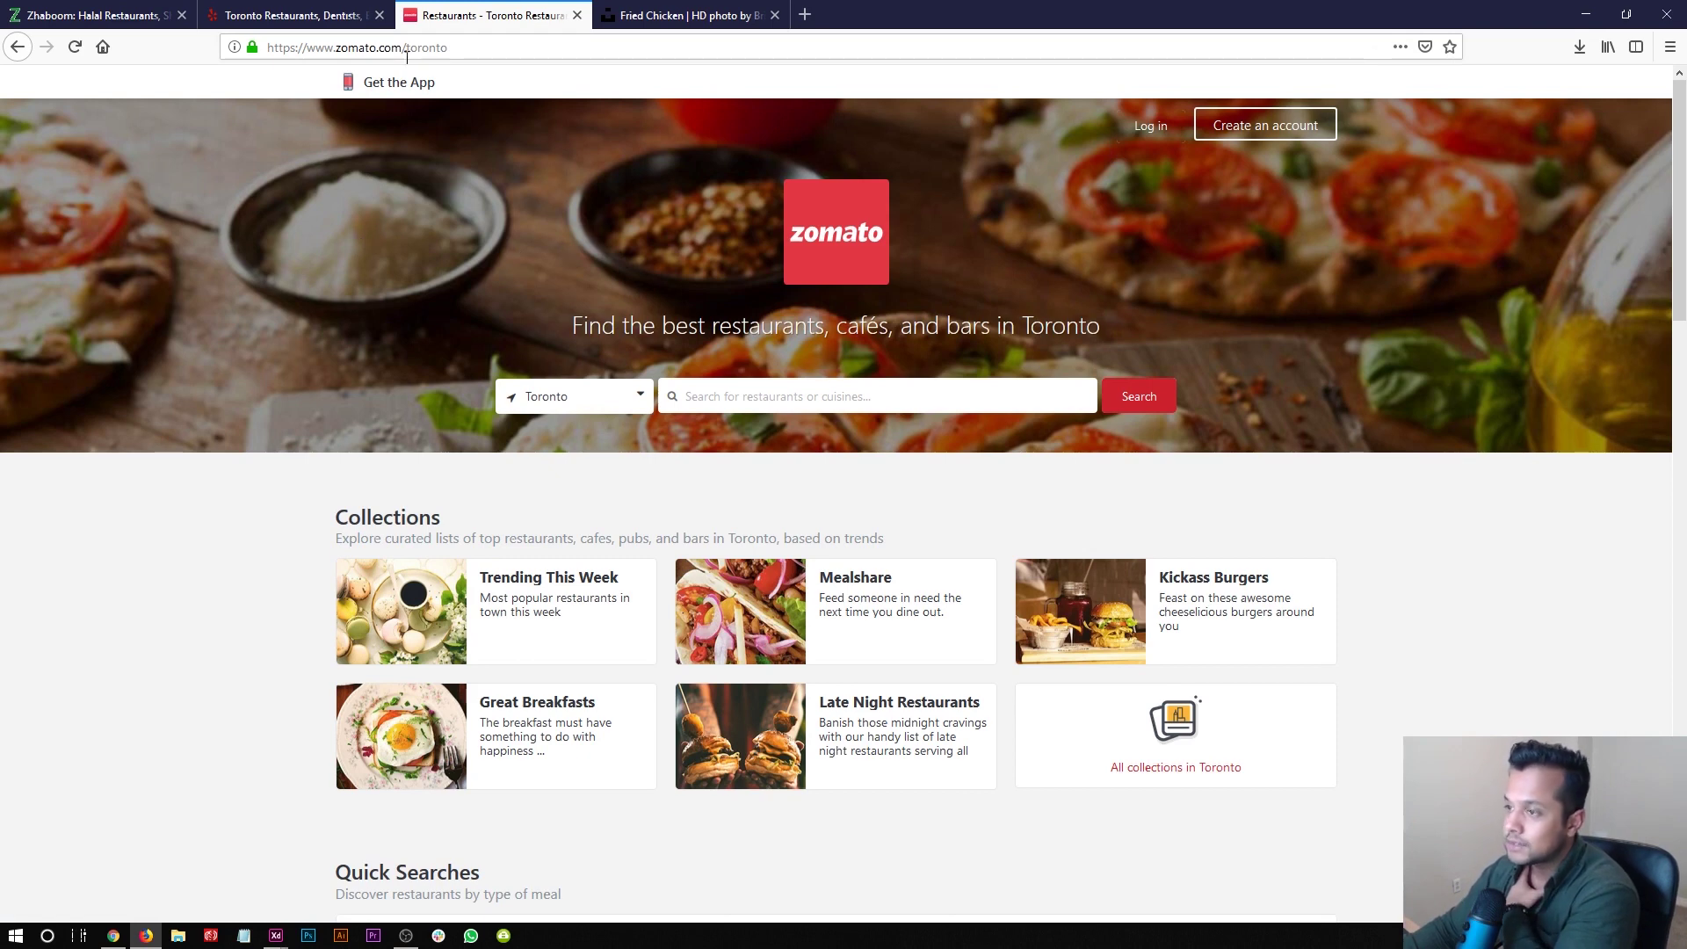
pyautogui.click(290, 15)
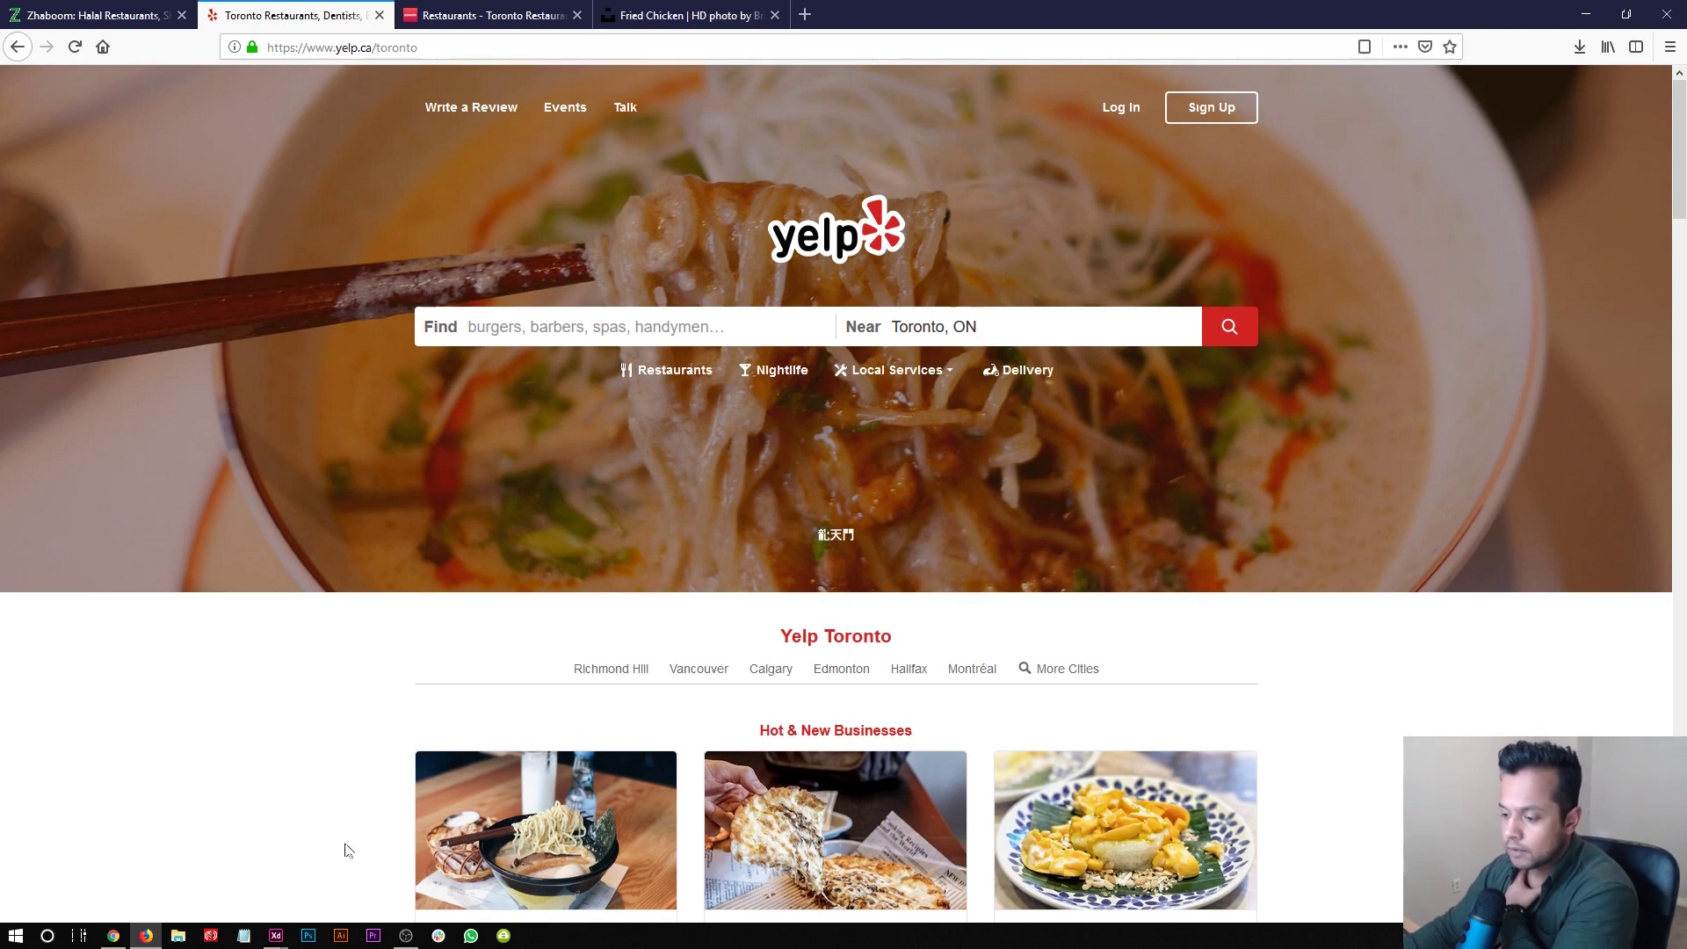
# - Switch back to Adobe XD and cut the headline text from the hero banner
pyautogui.click(276, 935)
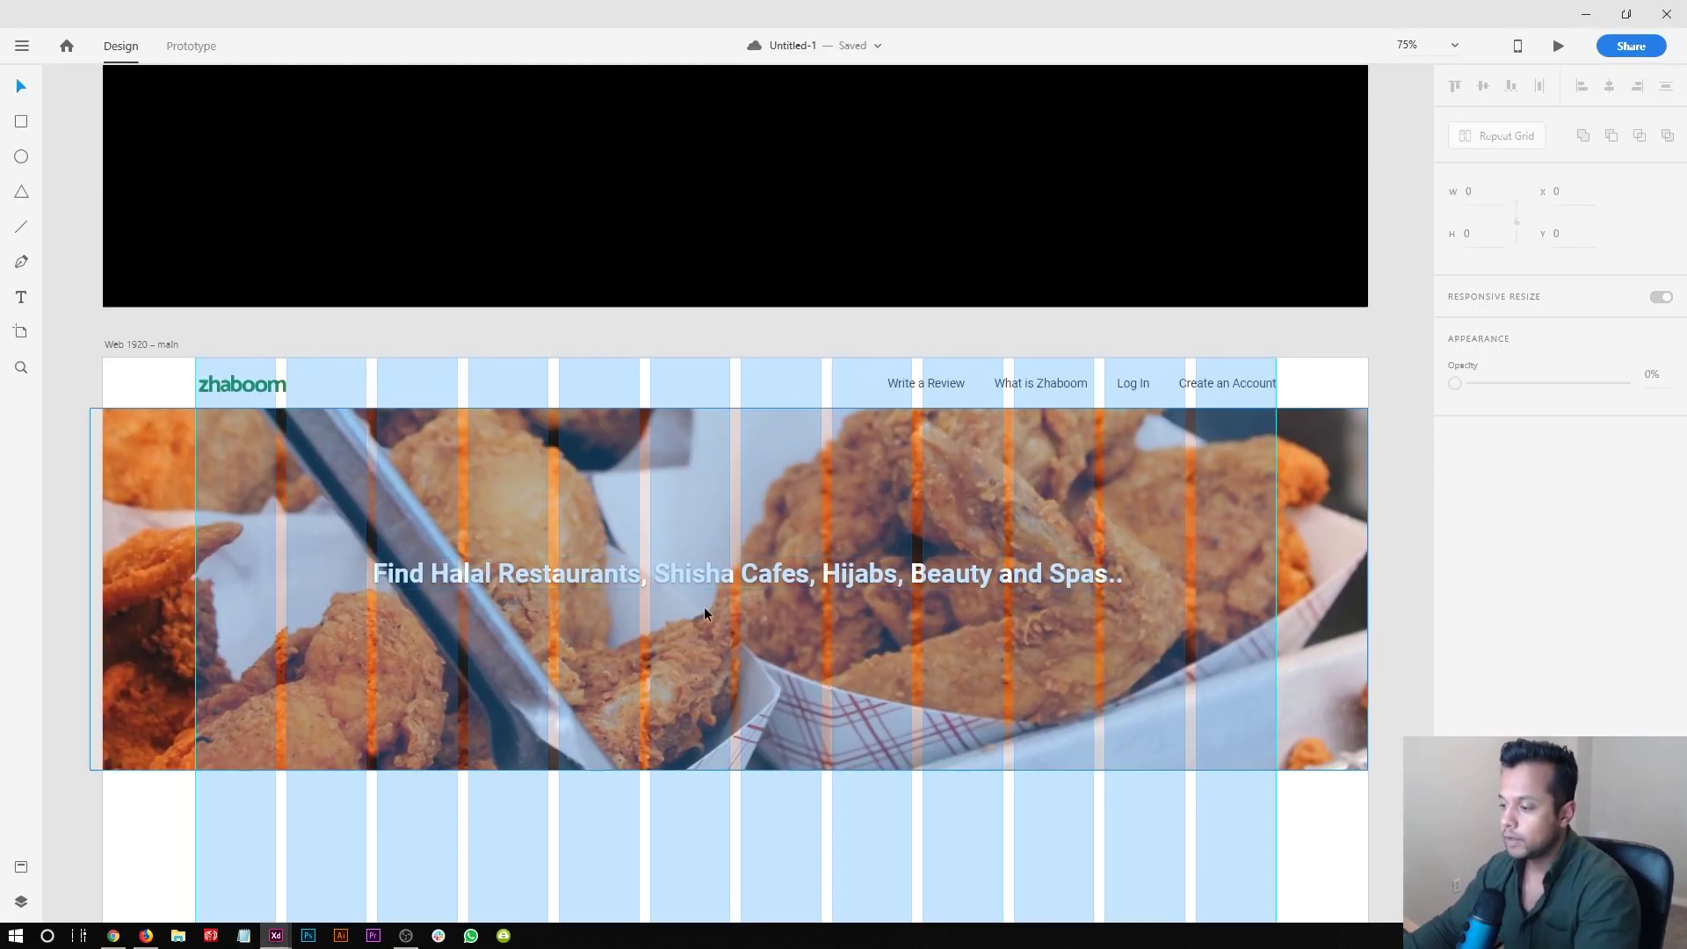
pyautogui.click(702, 576)
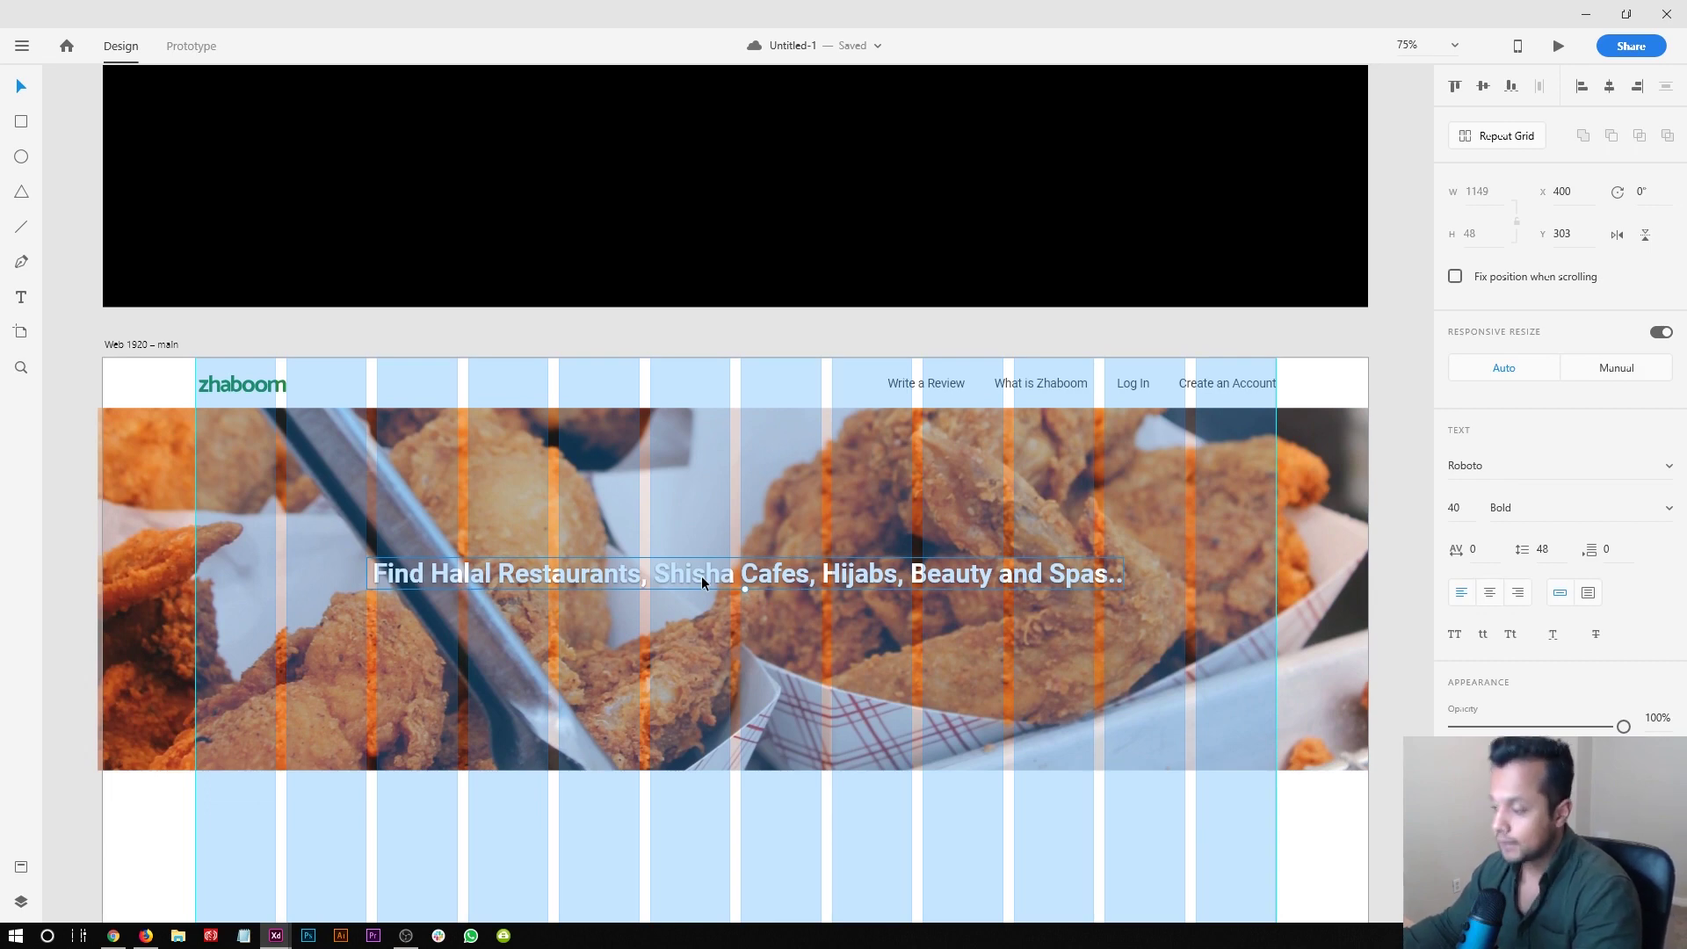
pyautogui.press('Delete')
# - Place a copy of the black 1920 × 550 rectangle over the hero image at Y 76 and set its opacity to 40%
pyautogui.scroll(2, 701, 576)
pyautogui.click(677, 312)
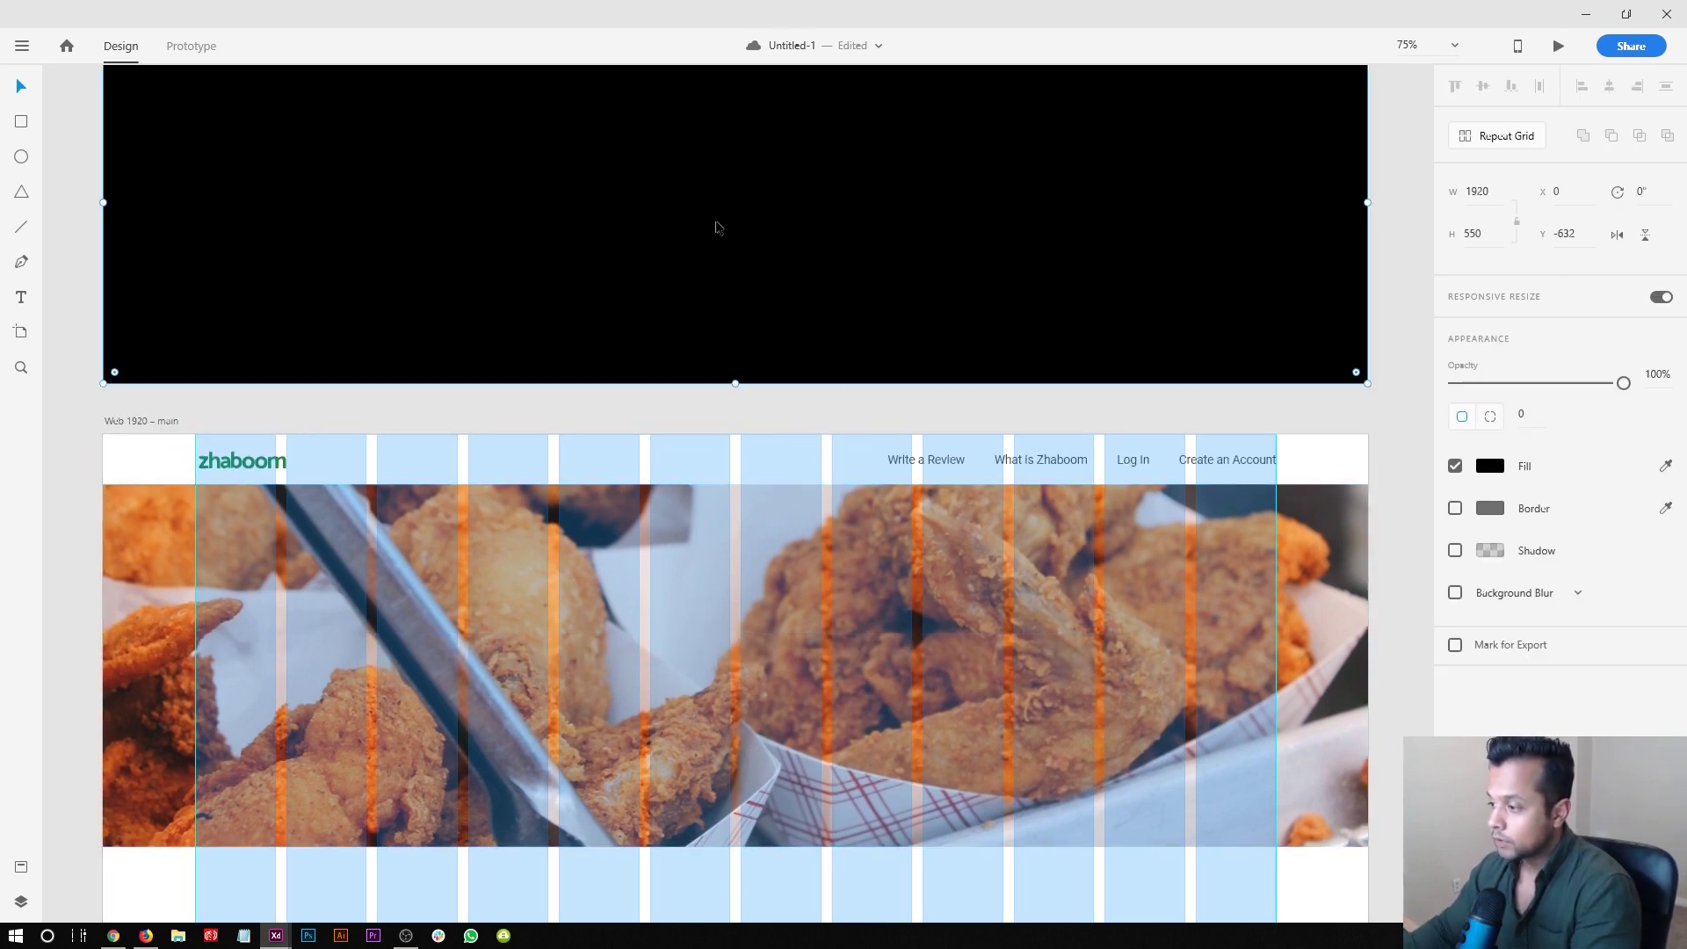
pyautogui.moveTo(727, 214); pyautogui.dragTo(758, 668)
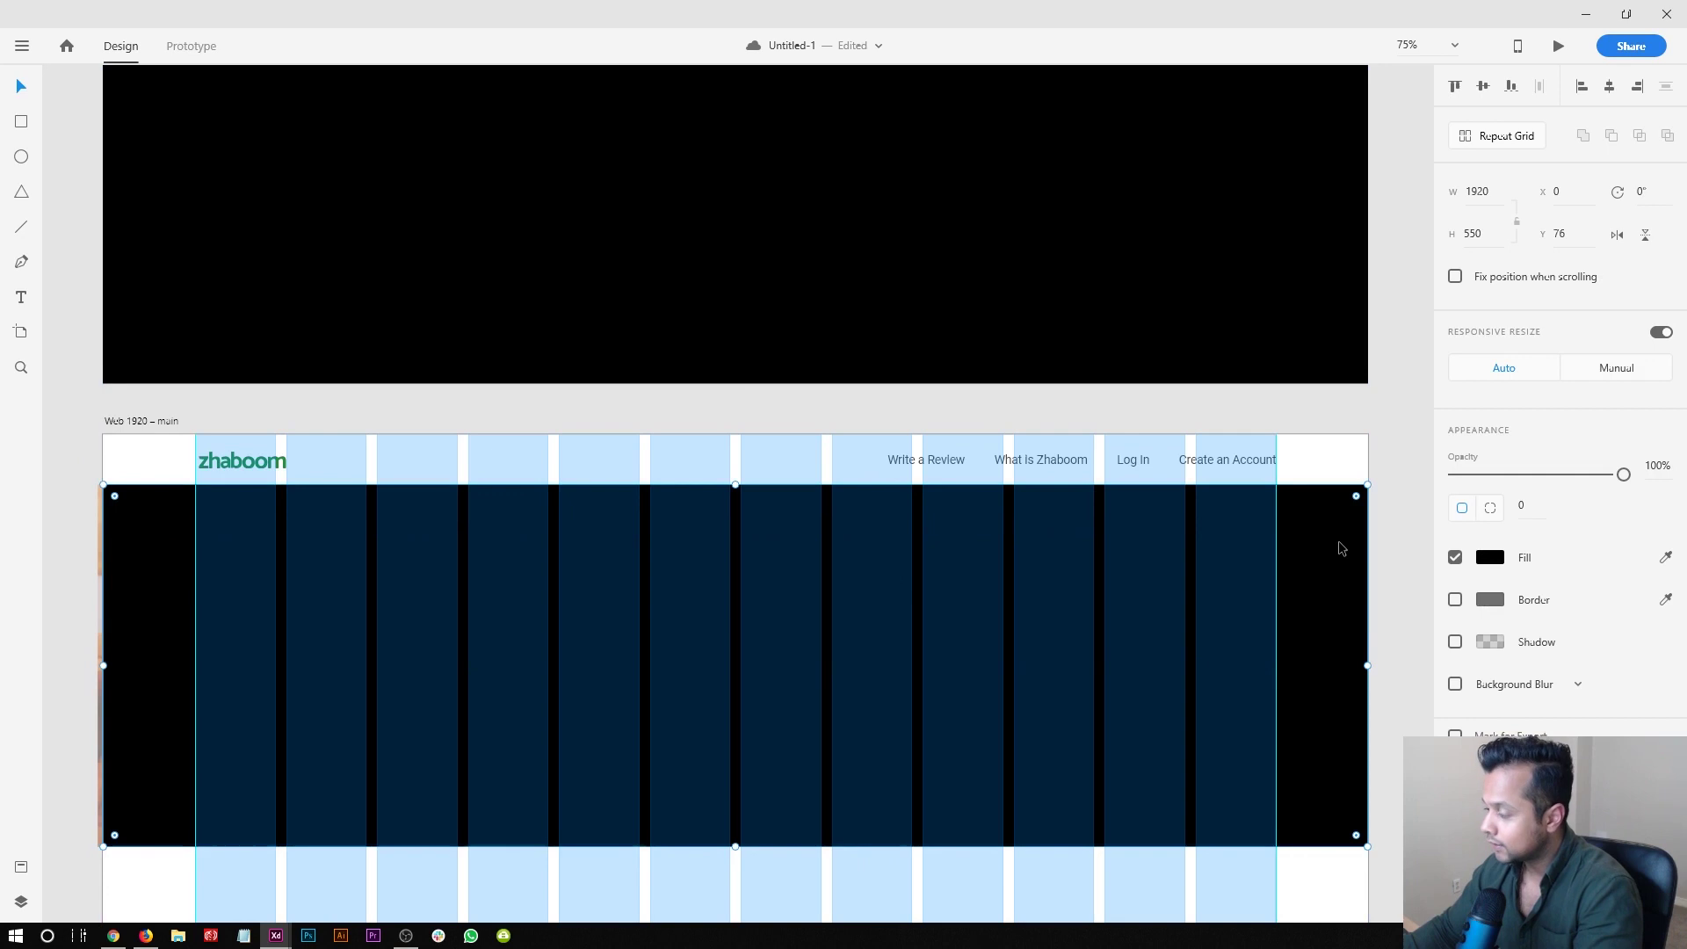
pyautogui.scroll(-1, 1336, 550)
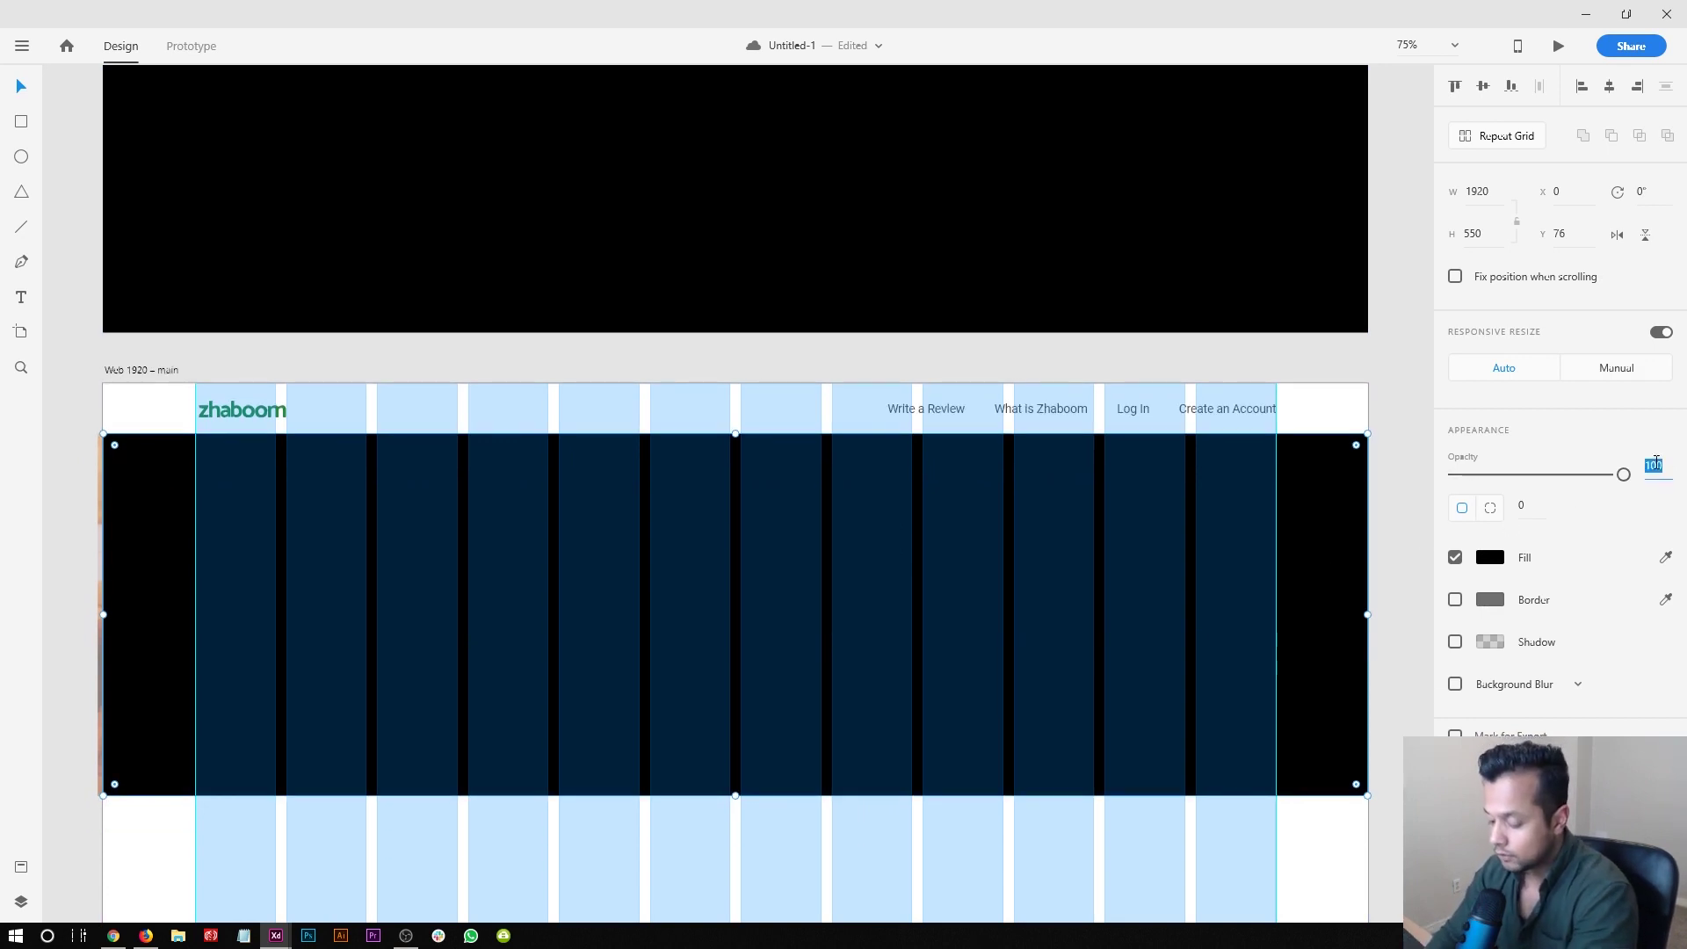
pyautogui.write('40')
pyautogui.press('Return')
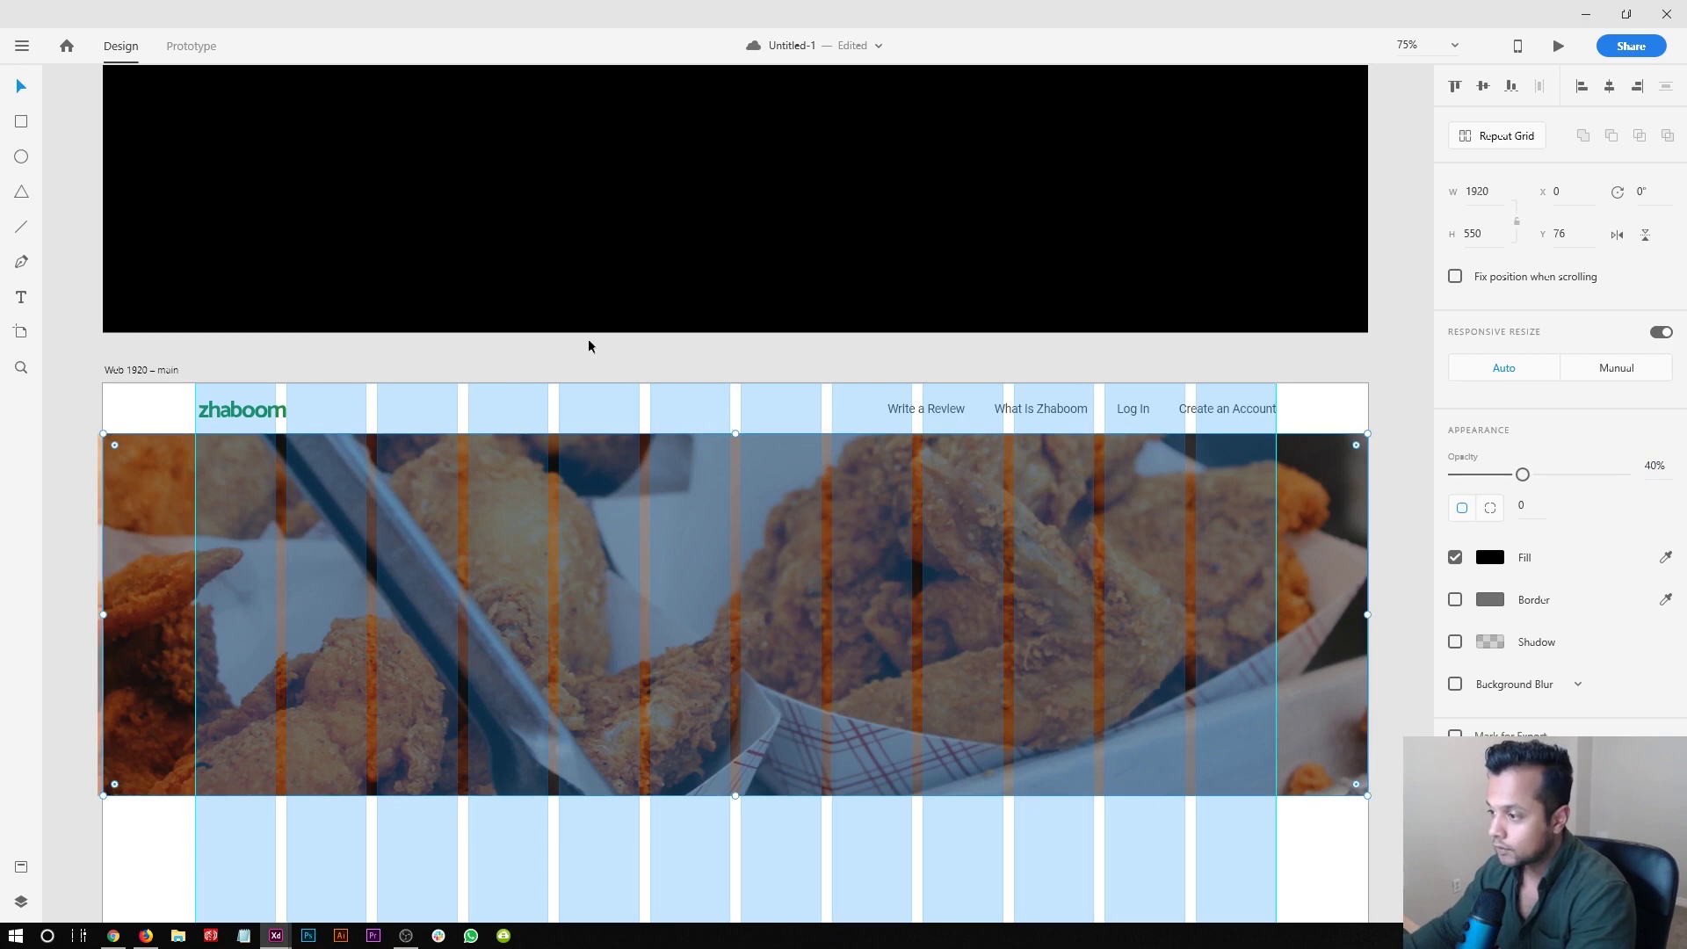
pyautogui.click(588, 345)
# - Turn off the layout grid on the "Web 1920 – main" artboard
pyautogui.scroll(-2, 587, 561)
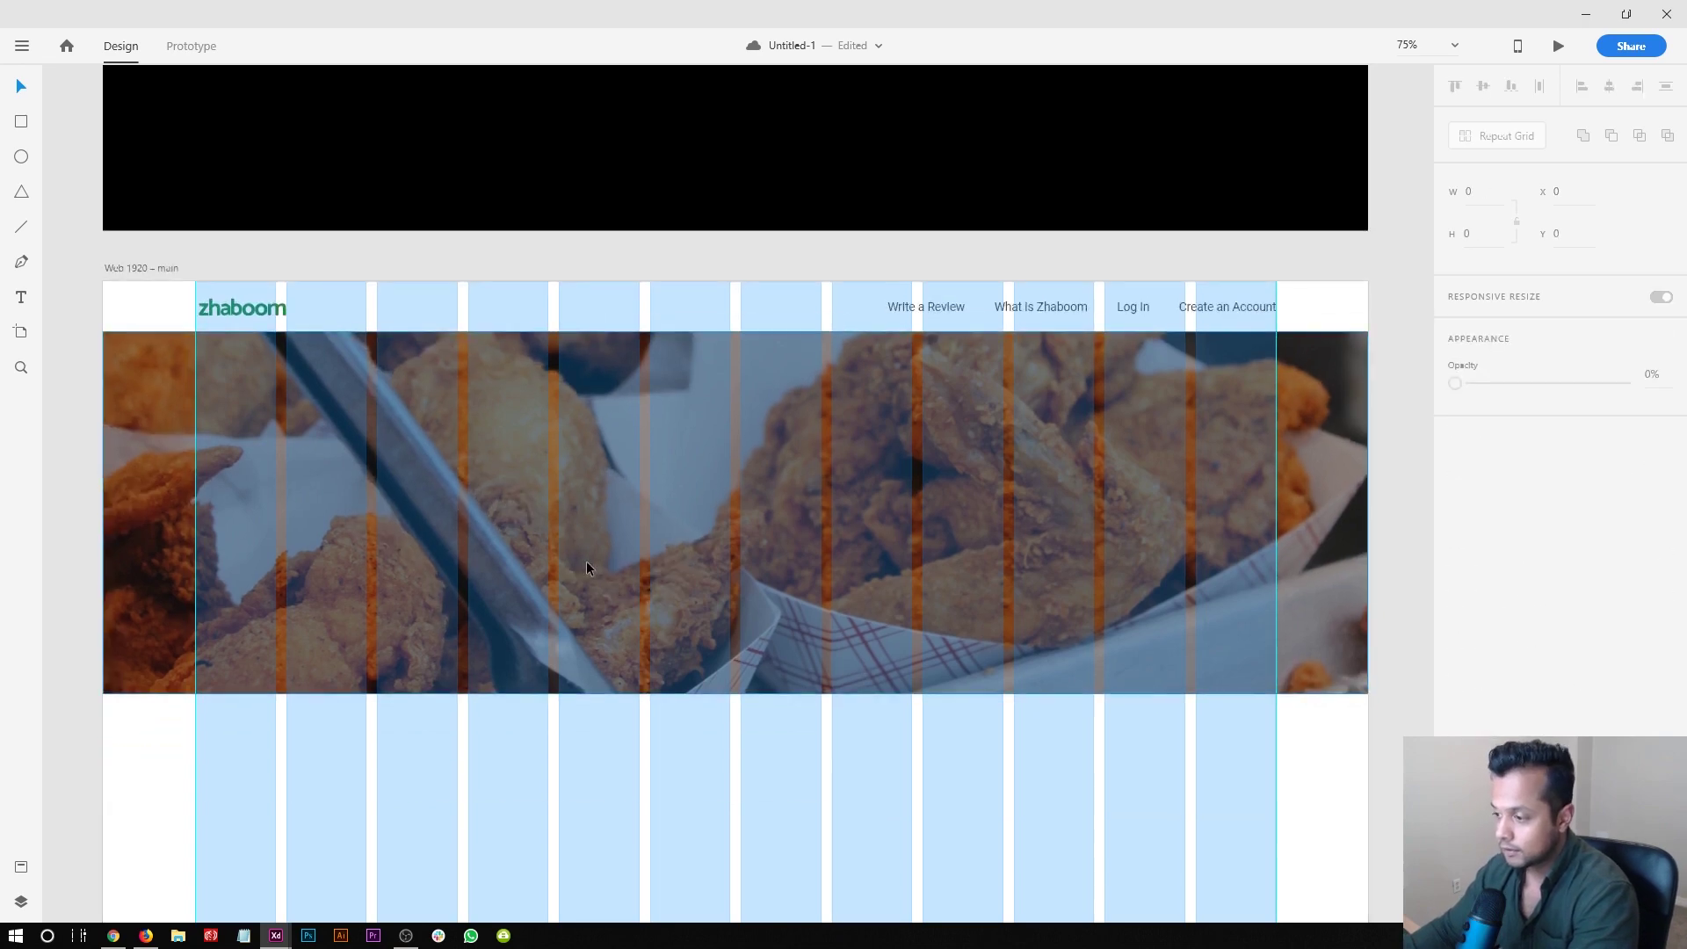
pyautogui.click(131, 269)
pyautogui.click(1455, 612)
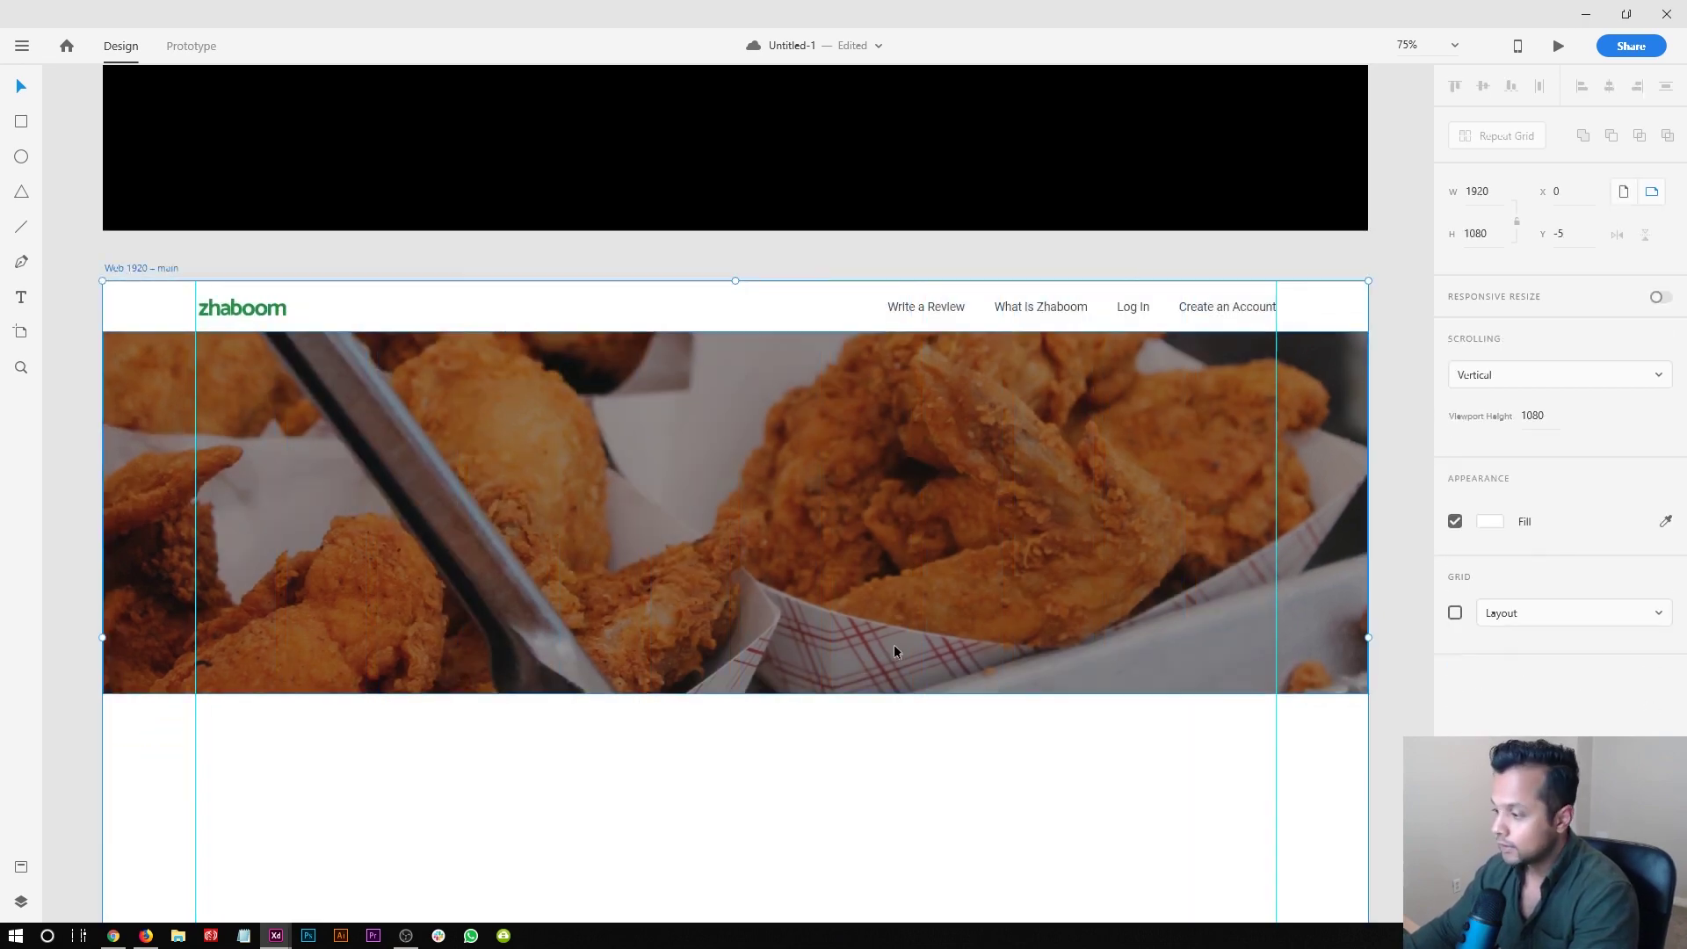
# - Paste the headline "Find Halal Restaurants, Shisha Cafes, Hijabs, Beauty and Spas.." over the darkened banner and move it up to Y 251
pyautogui.write('Find Halal Restaurants, Shisha Cafes, Hijabs, Beauty and Spas..')
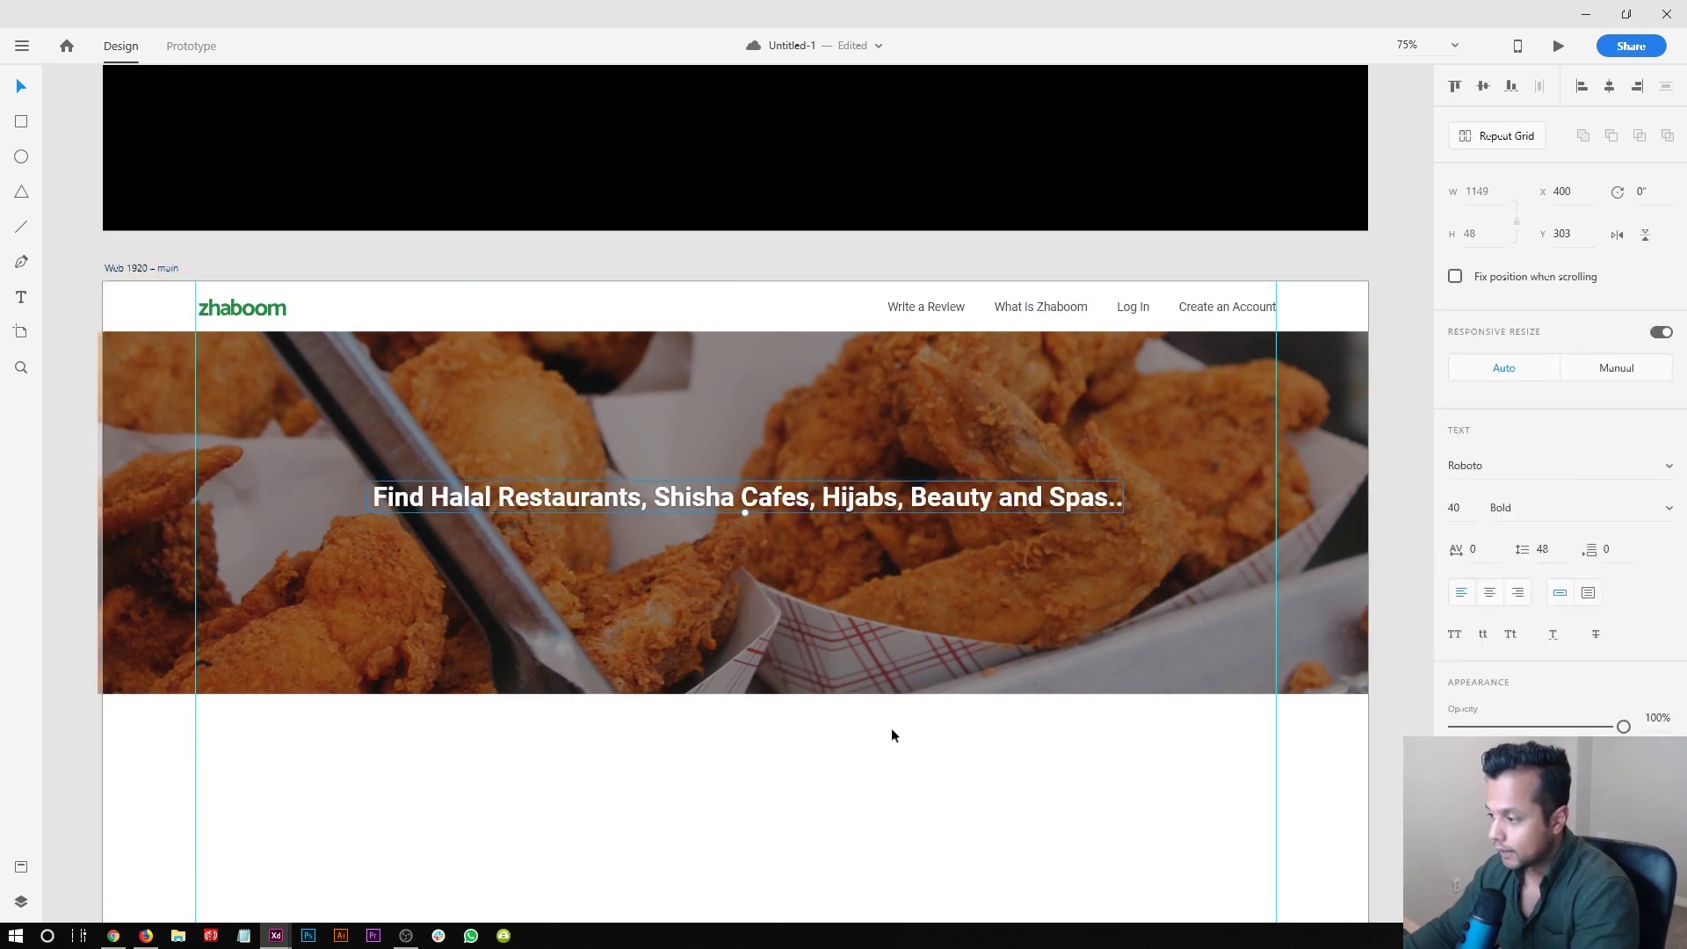
pyautogui.moveTo(782, 497); pyautogui.dragTo(784, 461)
pyautogui.scroll(-2, 618, 420)
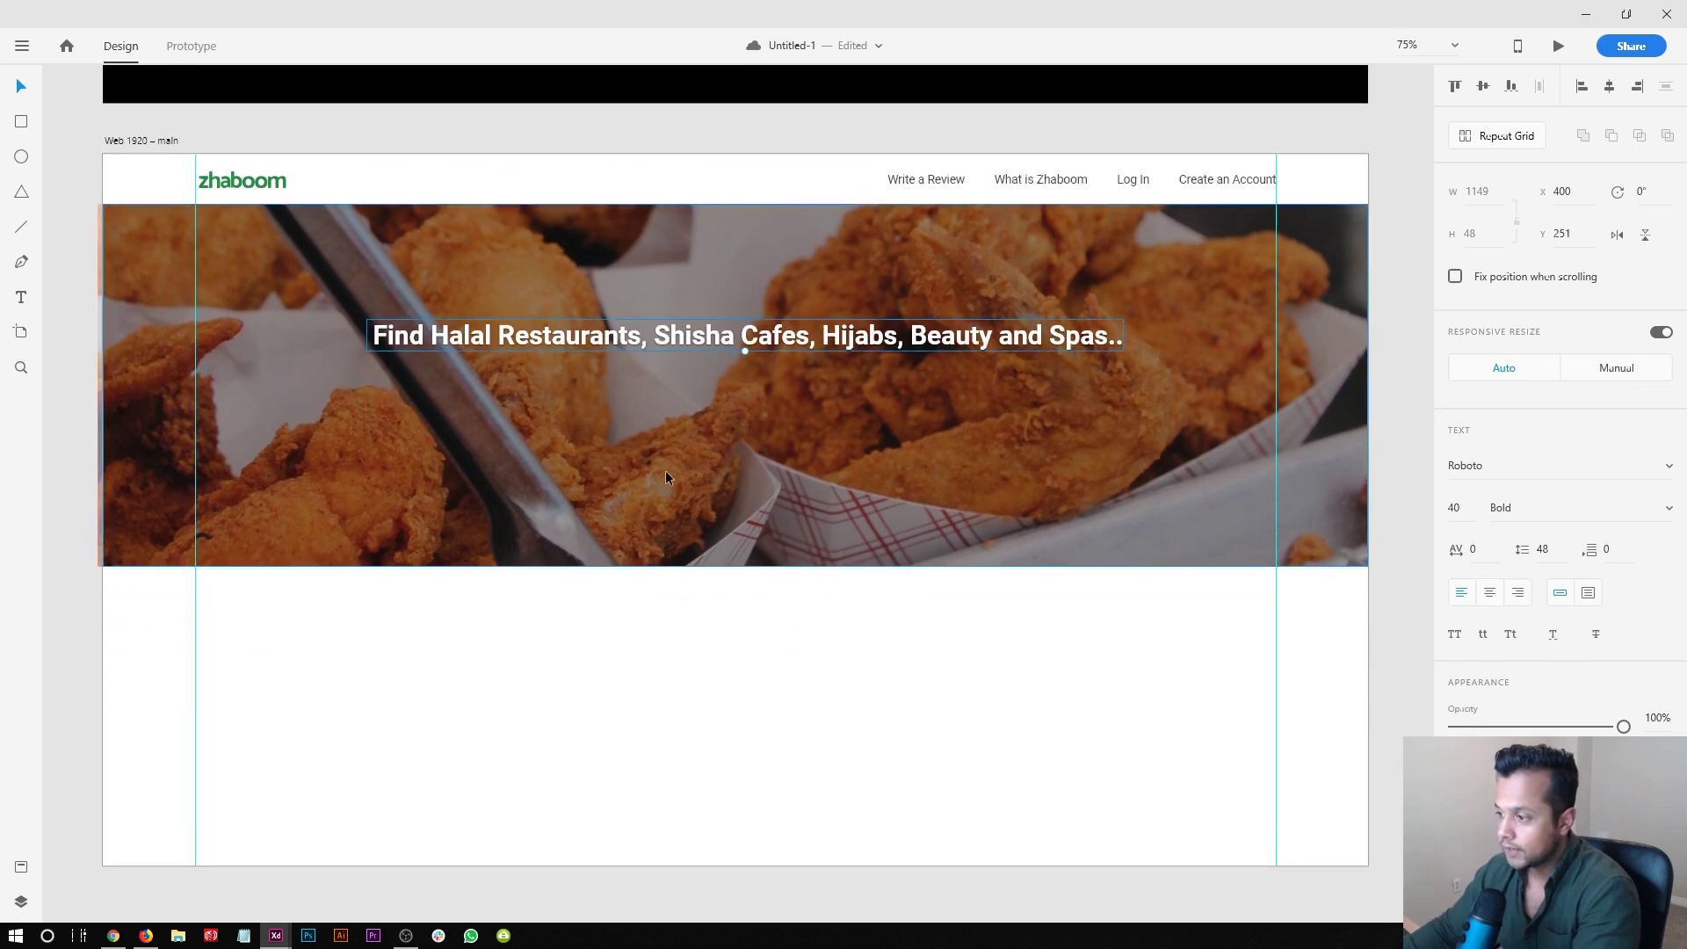
pyautogui.hscroll(1, 663, 479)
pyautogui.click(704, 615)
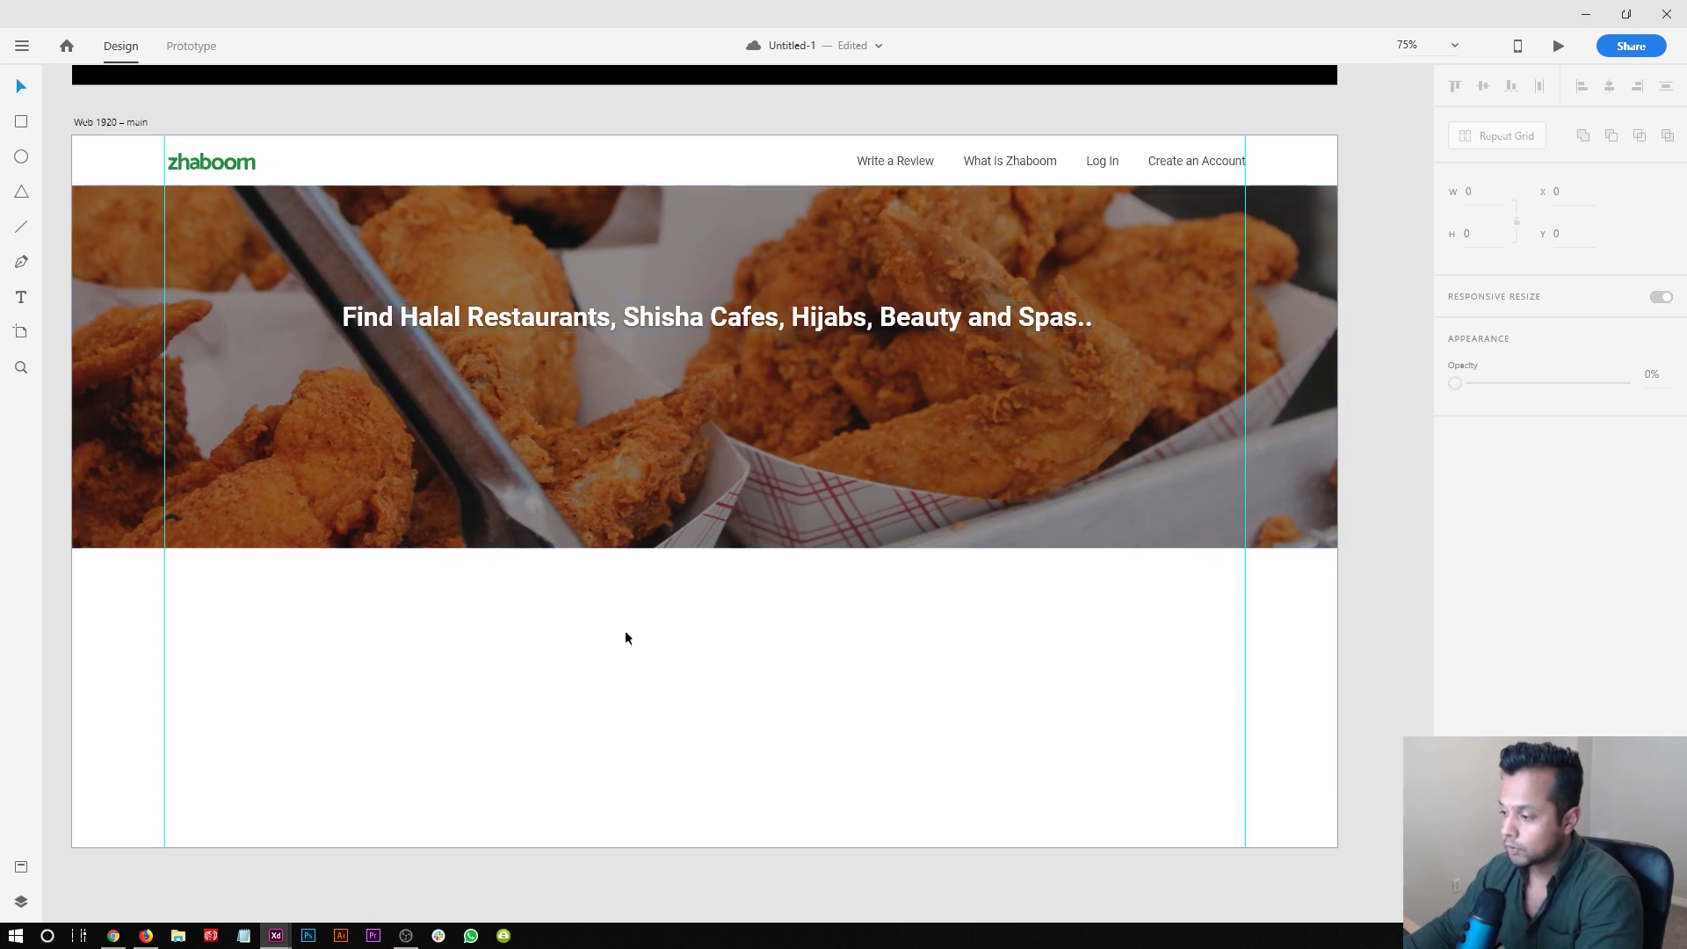
pyautogui.click(694, 499)
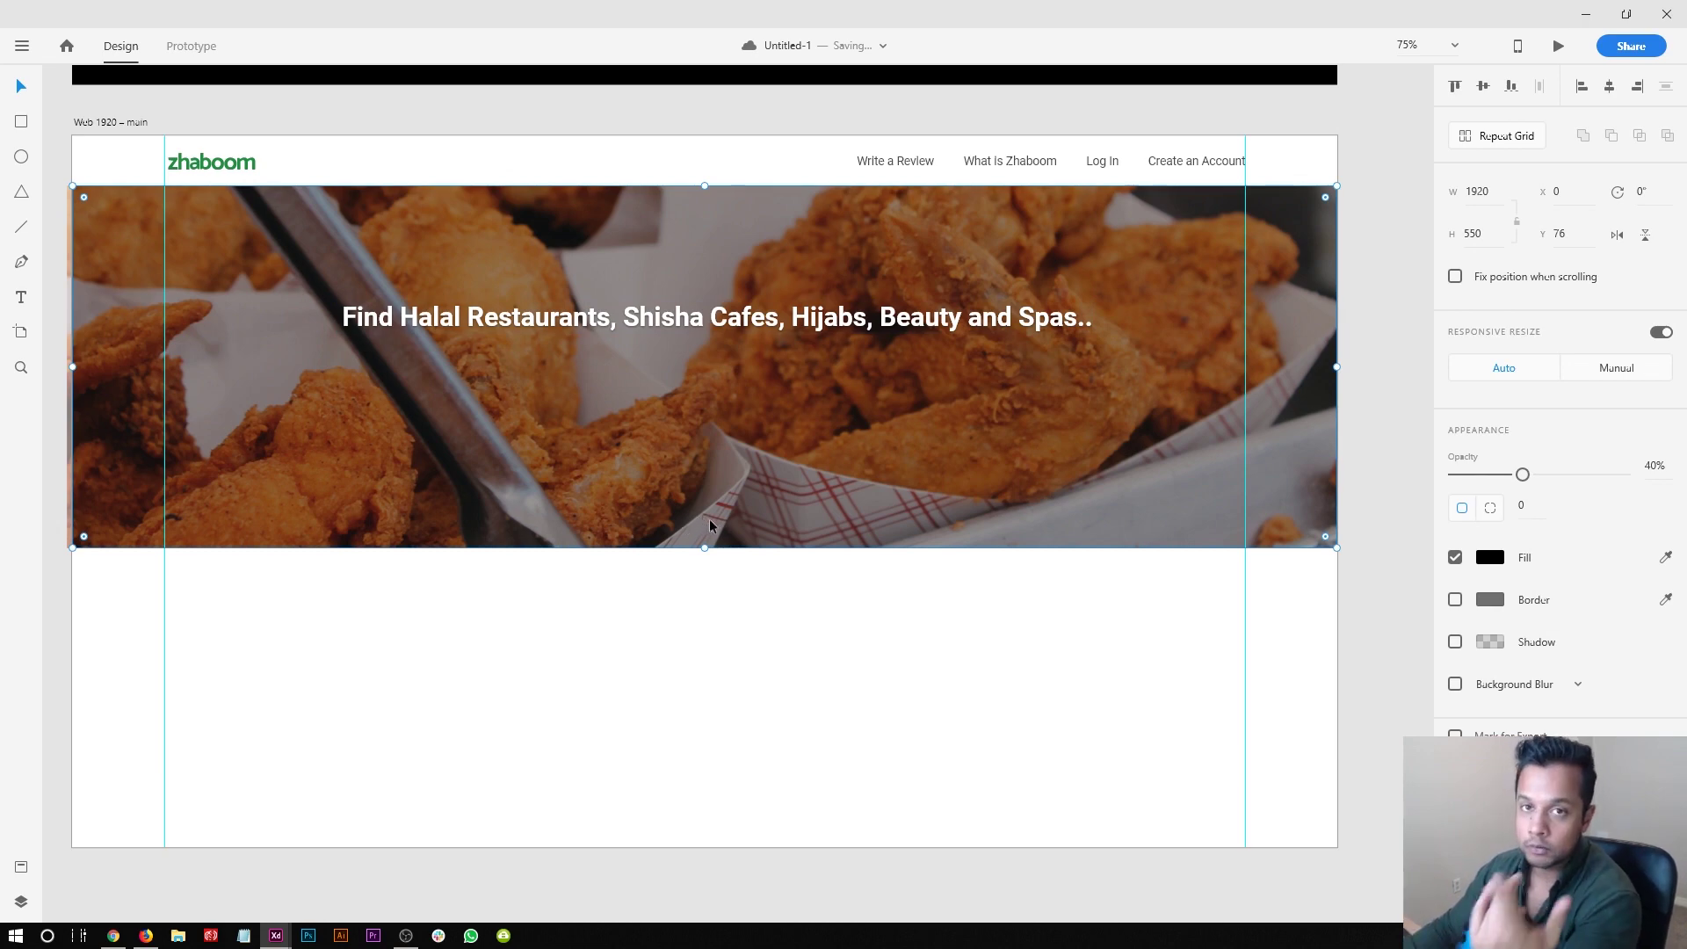
pyautogui.click(824, 655)
pyautogui.scroll(1, 721, 614)
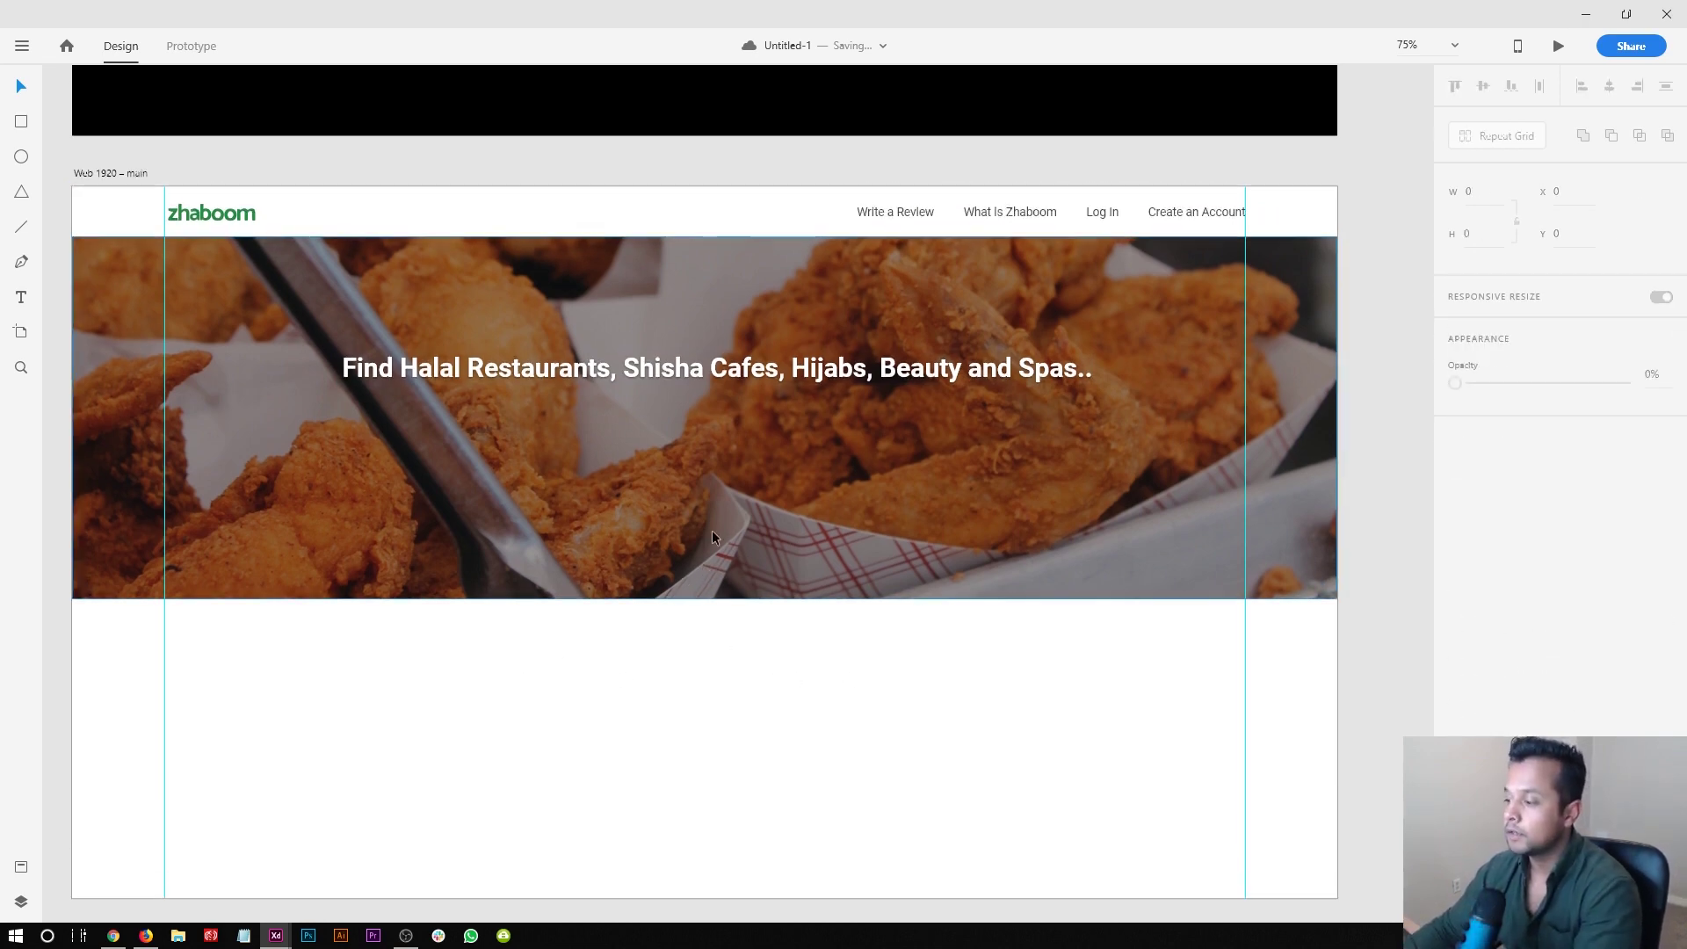
pyautogui.scroll(-1, 712, 530)
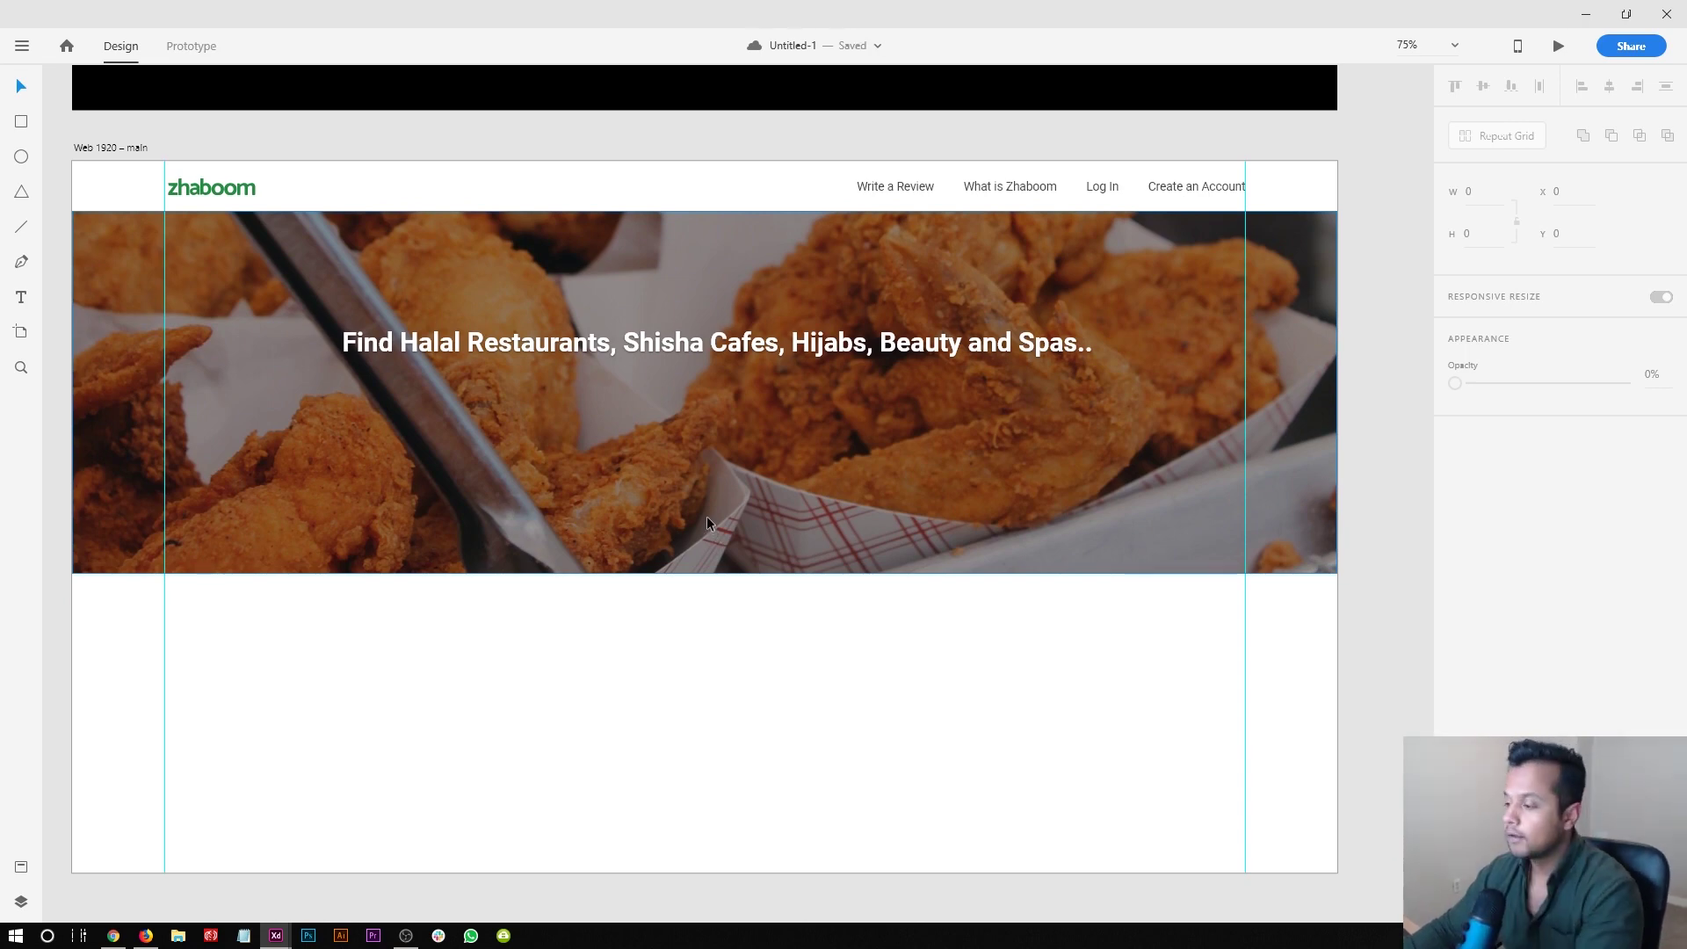
# - Change the fill of the dark overlay on the hero image from a solid color to a linear gradient
pyautogui.click(819, 494)
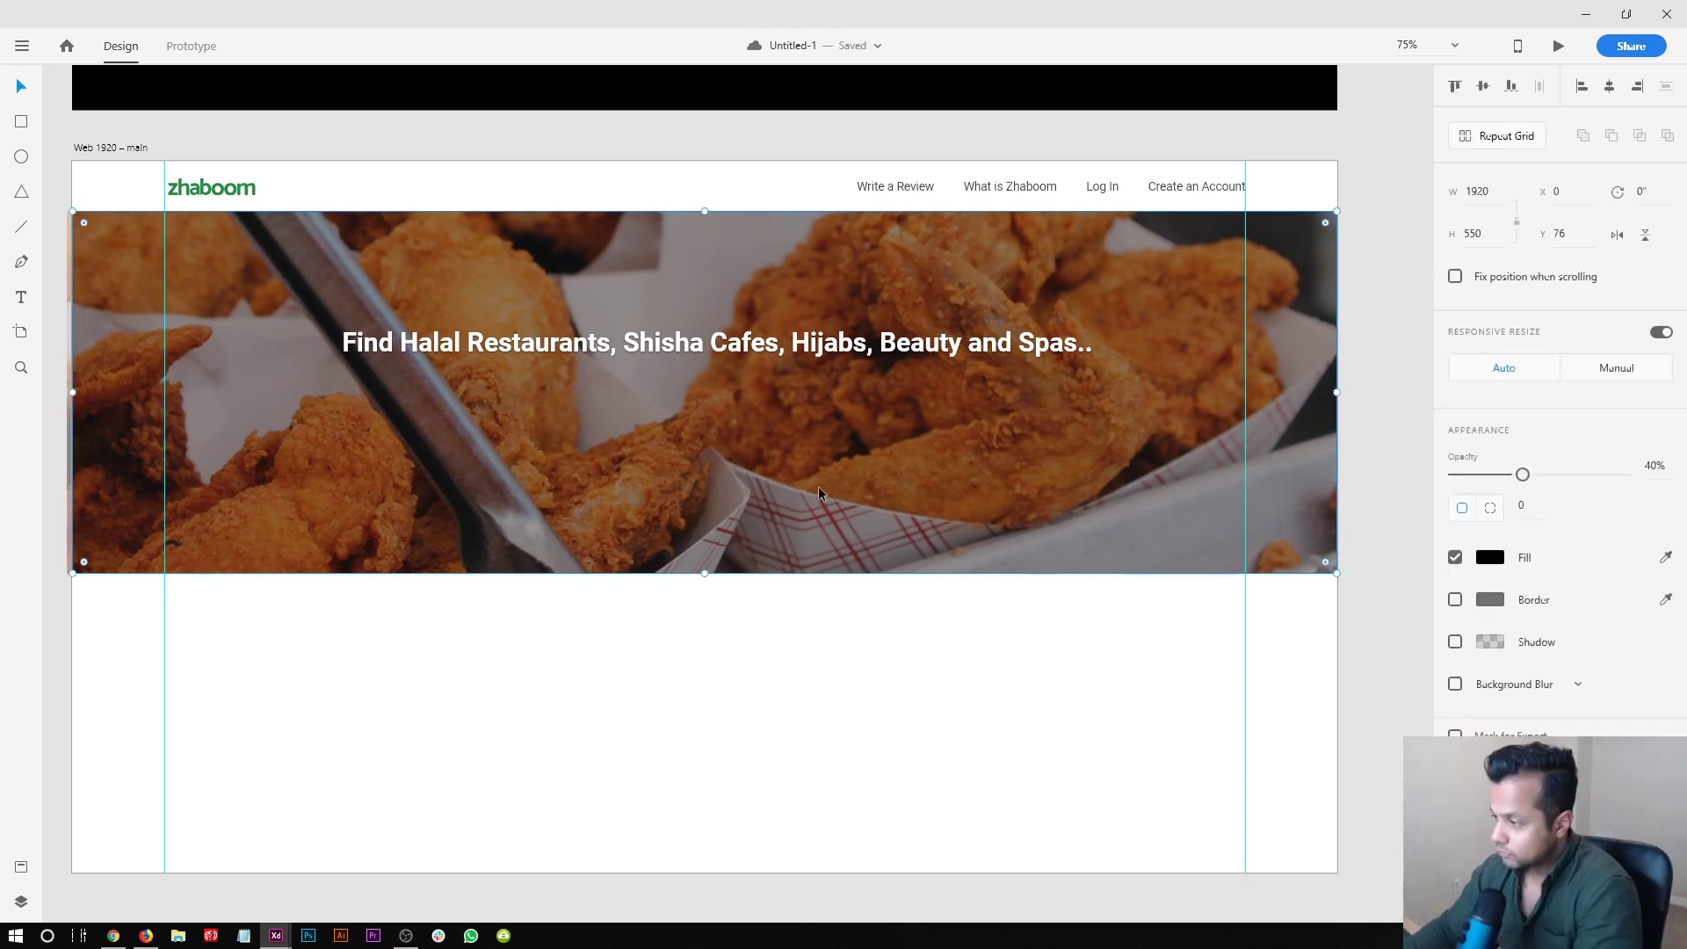
pyautogui.click(1491, 561)
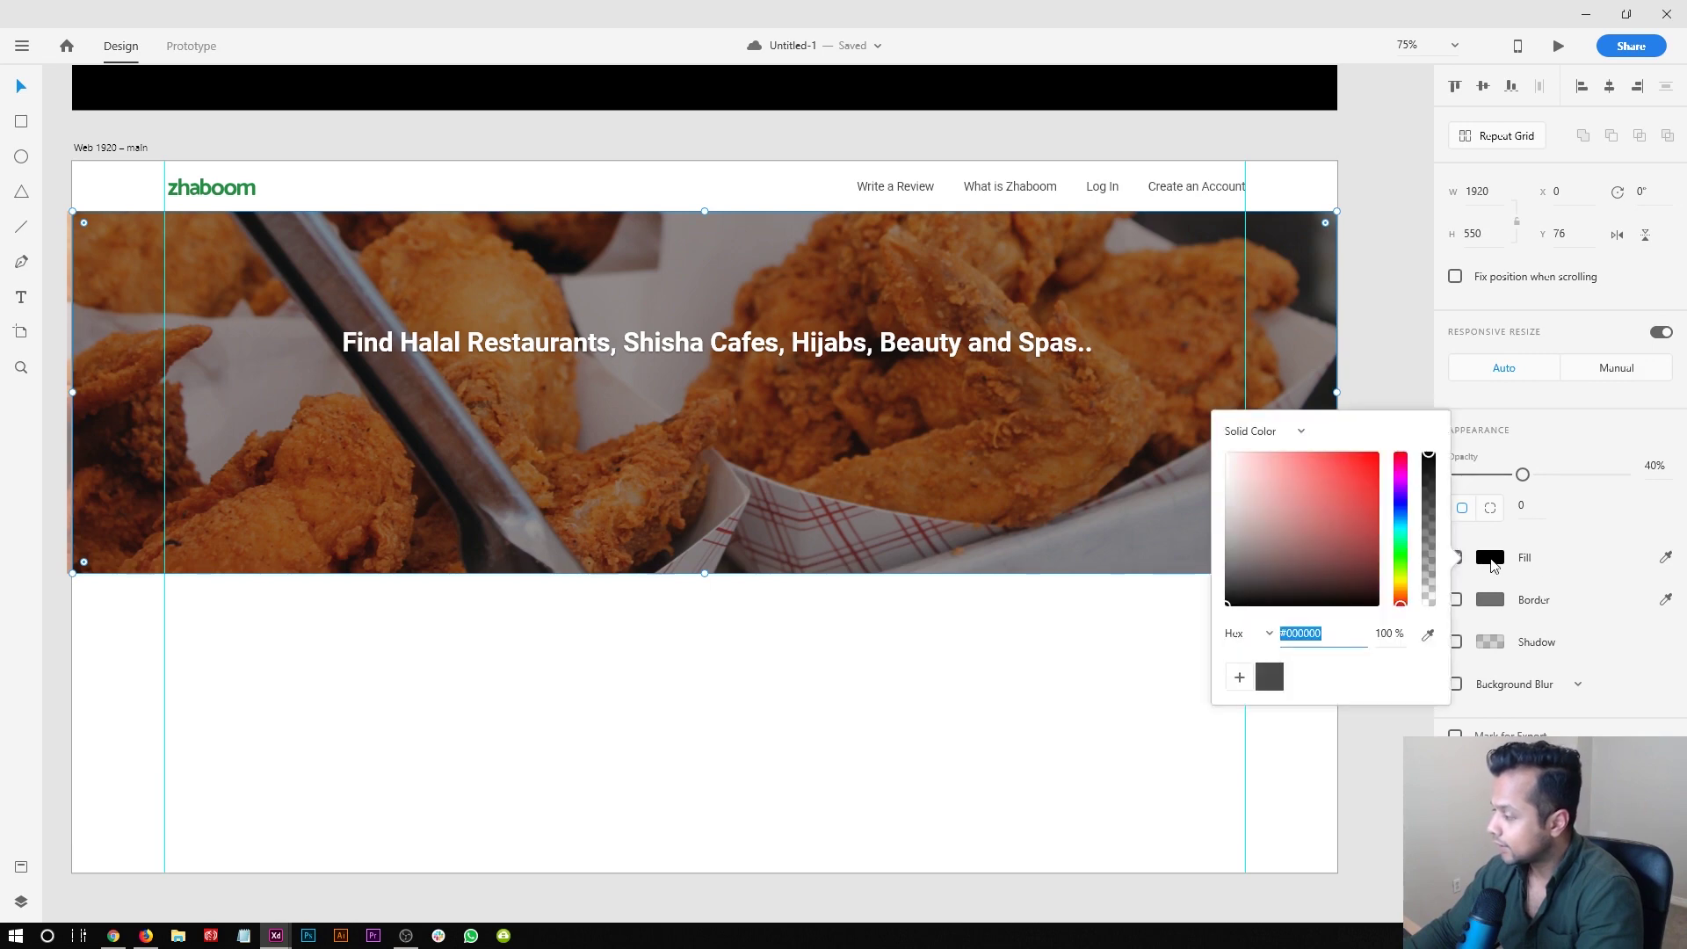
pyautogui.click(1249, 430)
pyautogui.click(1263, 497)
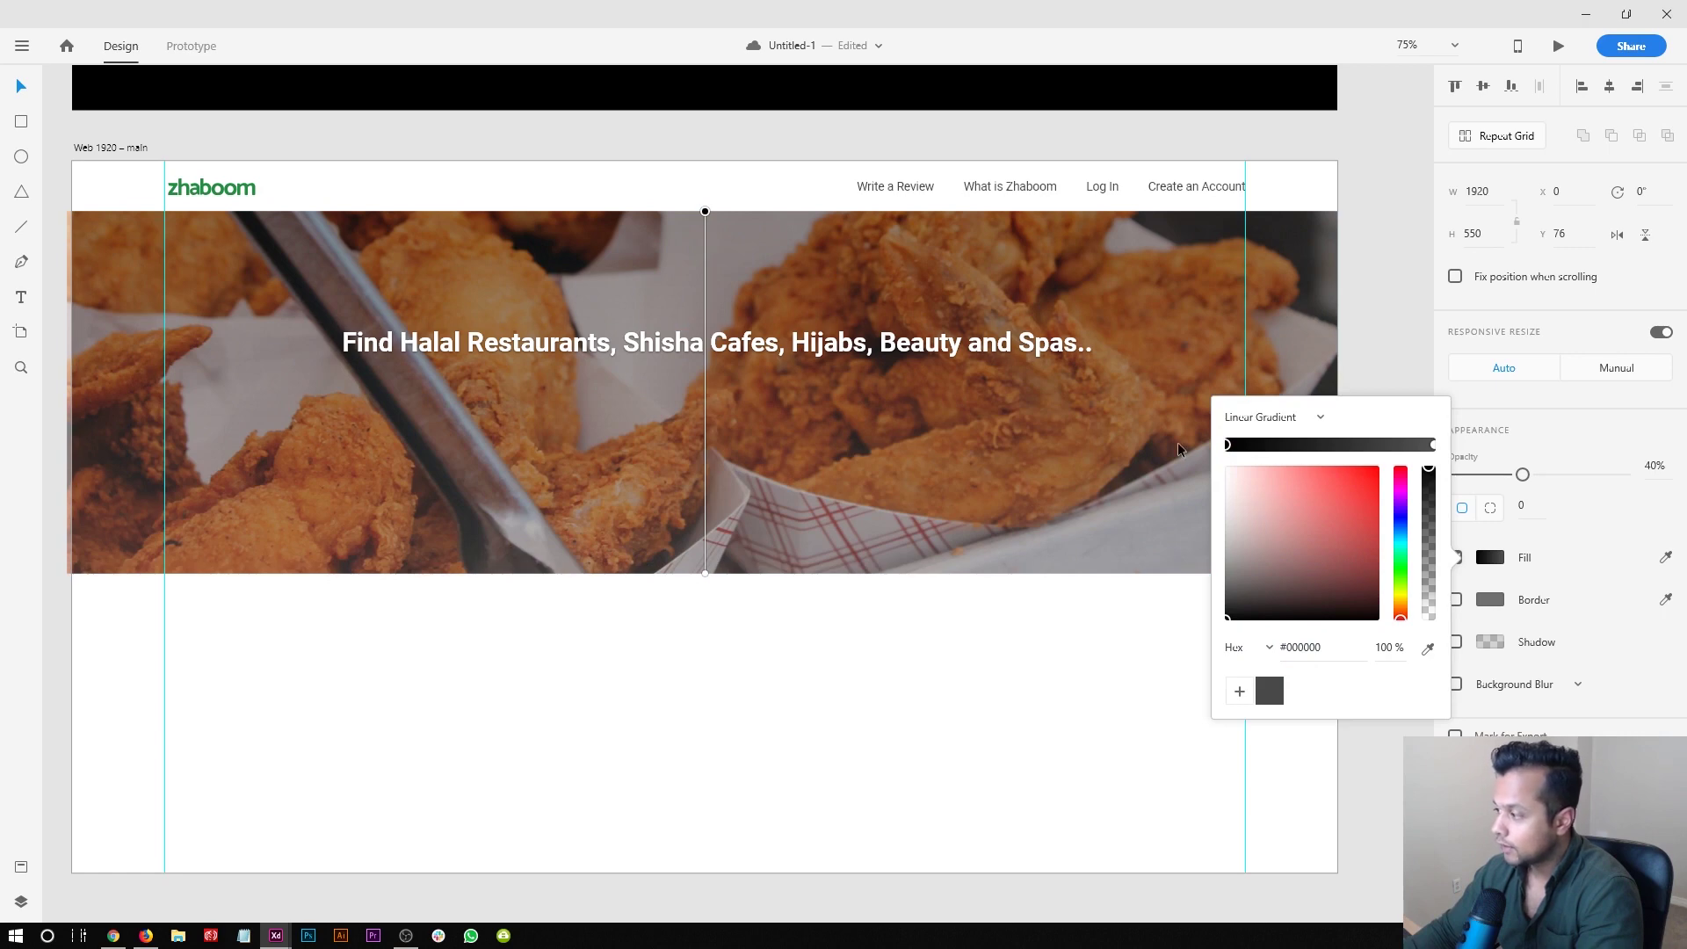
# - Add a middle stop to the overlay's gradient and set the start stop to #FFFFFF at 100% opacity
pyautogui.moveTo(1430, 475); pyautogui.dragTo(1434, 546)
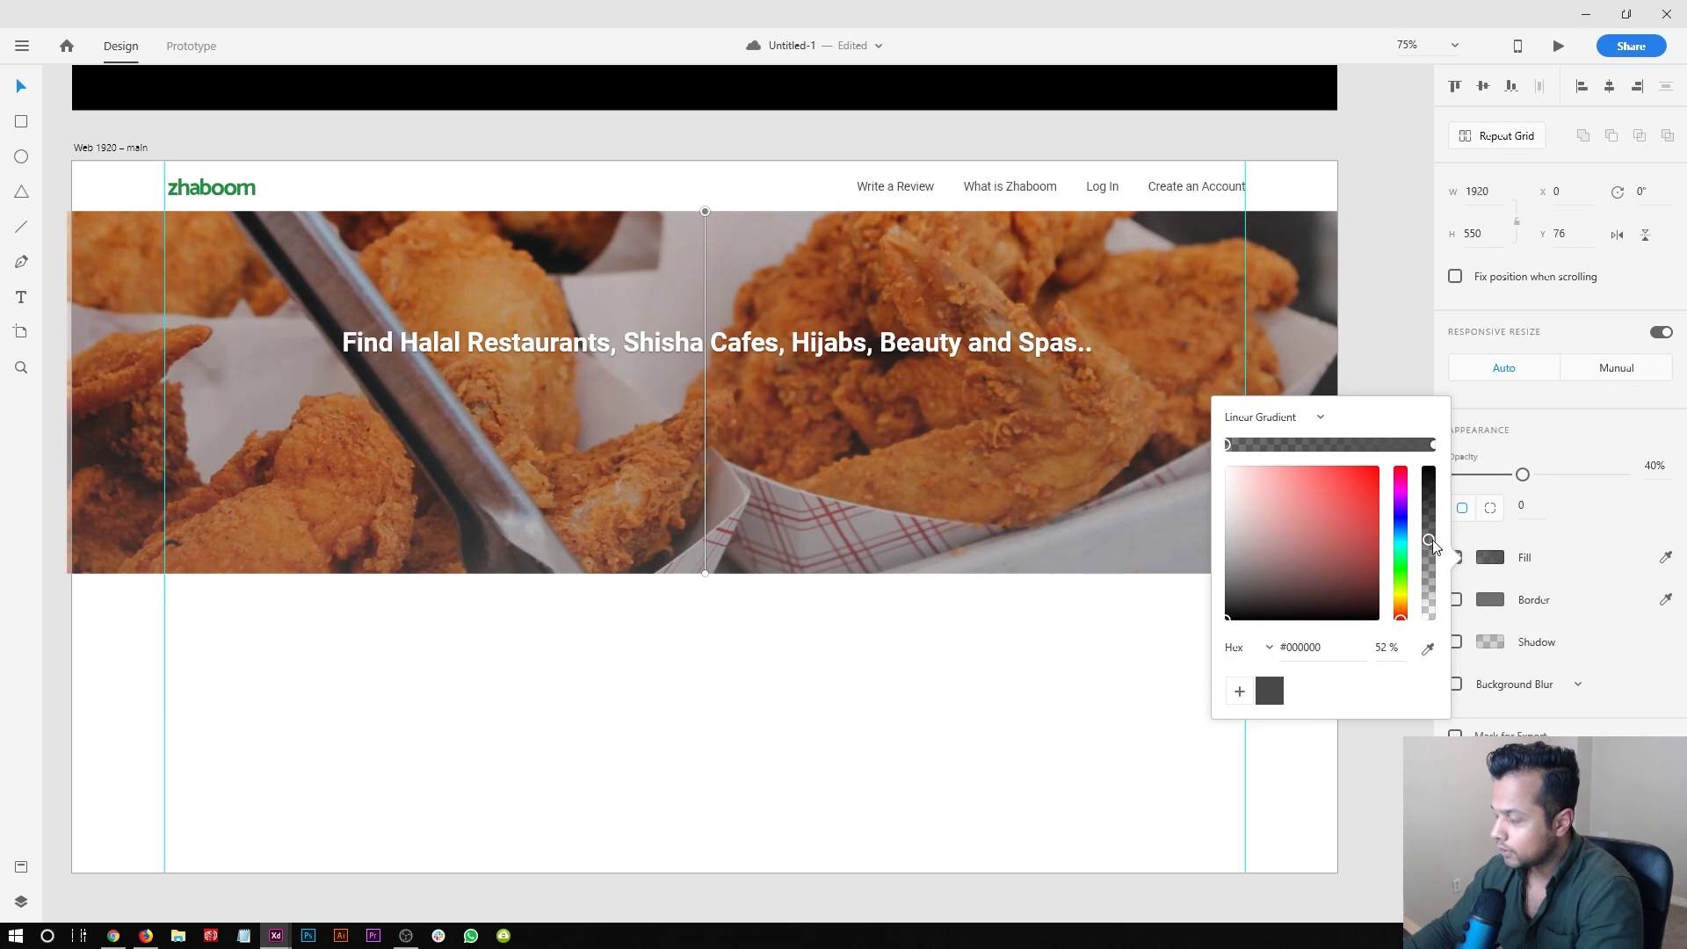
pyautogui.moveTo(705, 212)
pyautogui.mouseDown()
pyautogui.moveTo(705, 387)
pyautogui.moveTo(706, 211)
pyautogui.mouseUp()
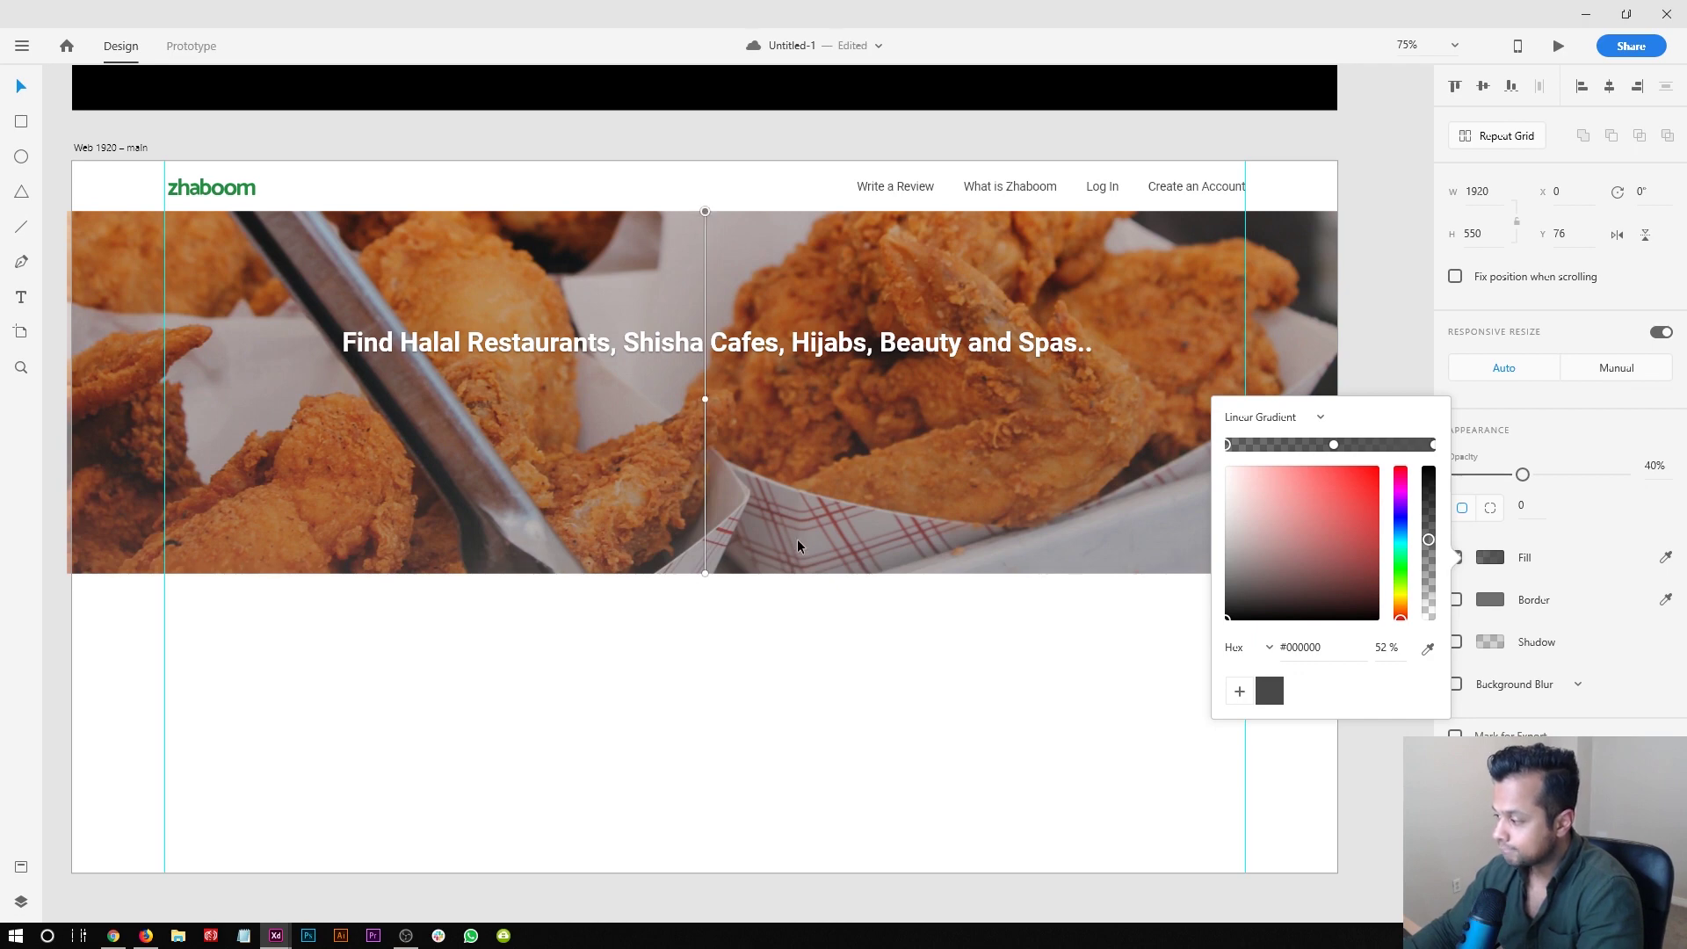
pyautogui.click(1274, 701)
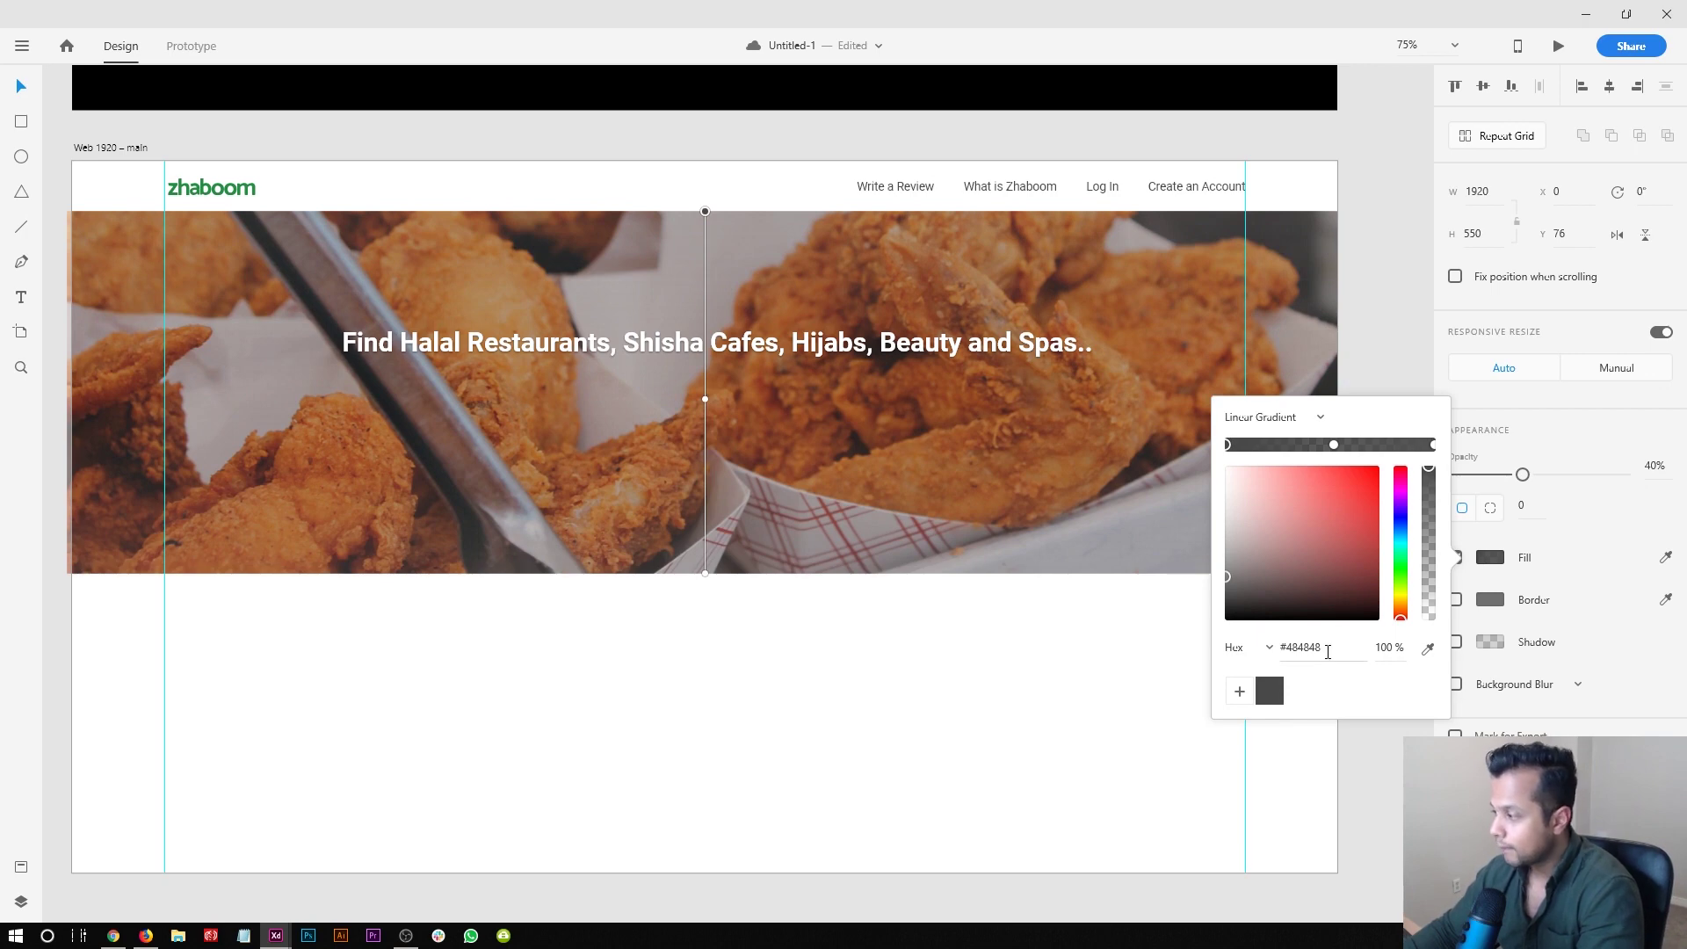
pyautogui.moveTo(1229, 544); pyautogui.dragTo(1188, 405)
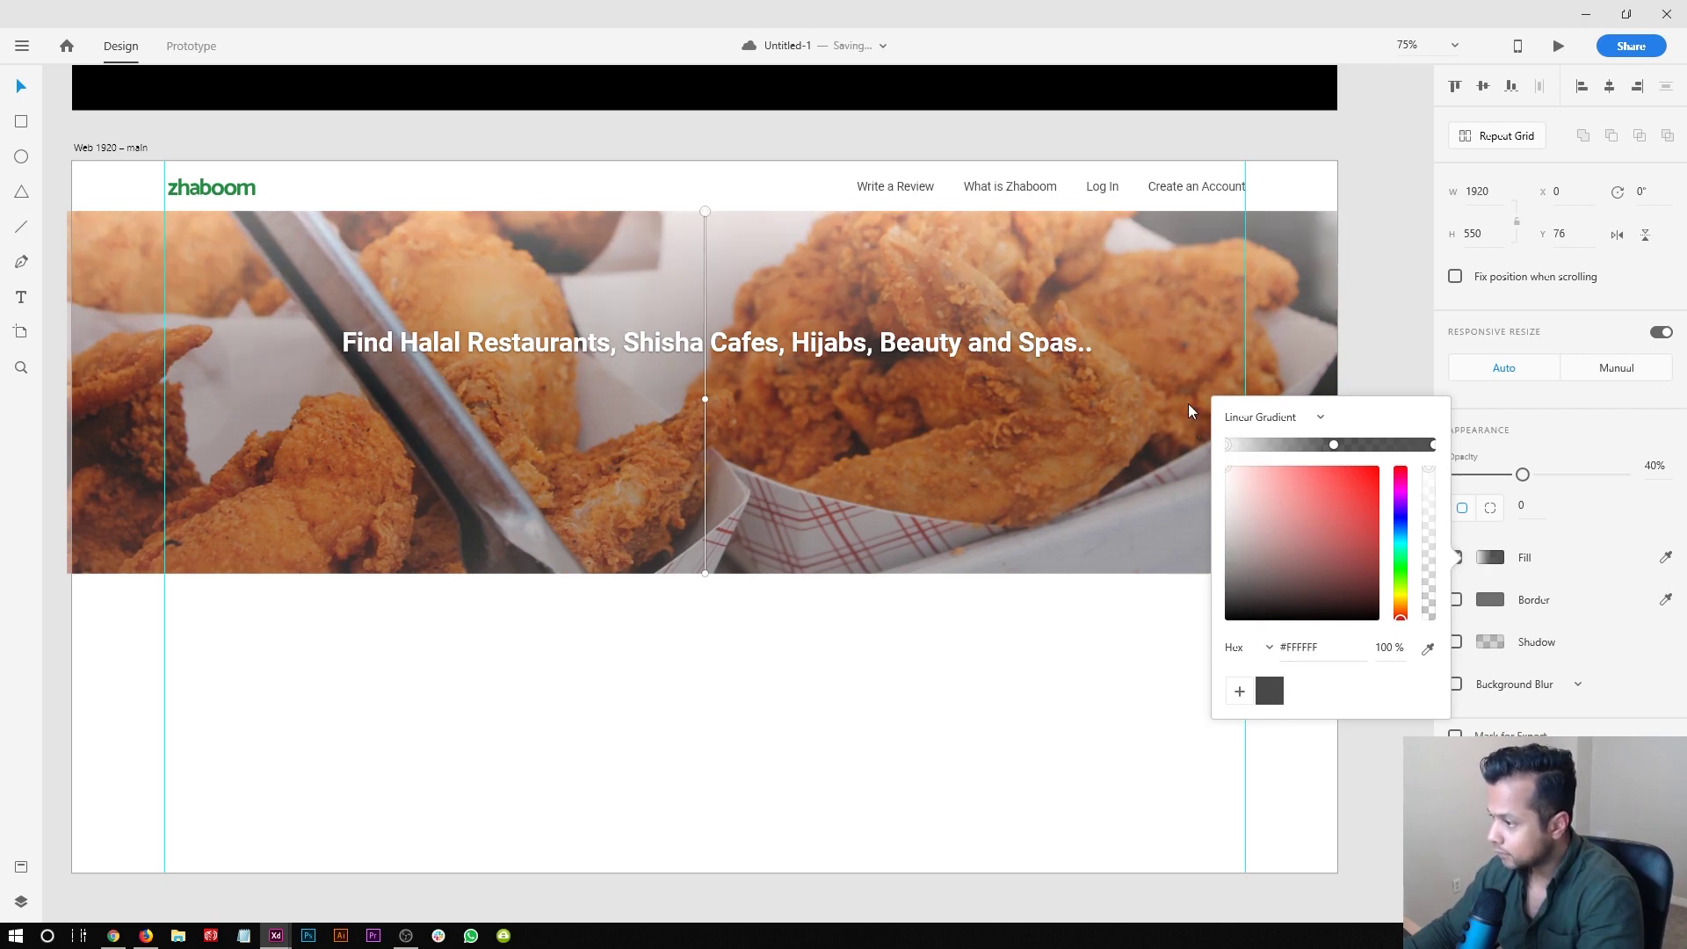
# - Set the gradient's middle stop to the saved dark gray #484848 at 50% opacity
pyautogui.click(1335, 446)
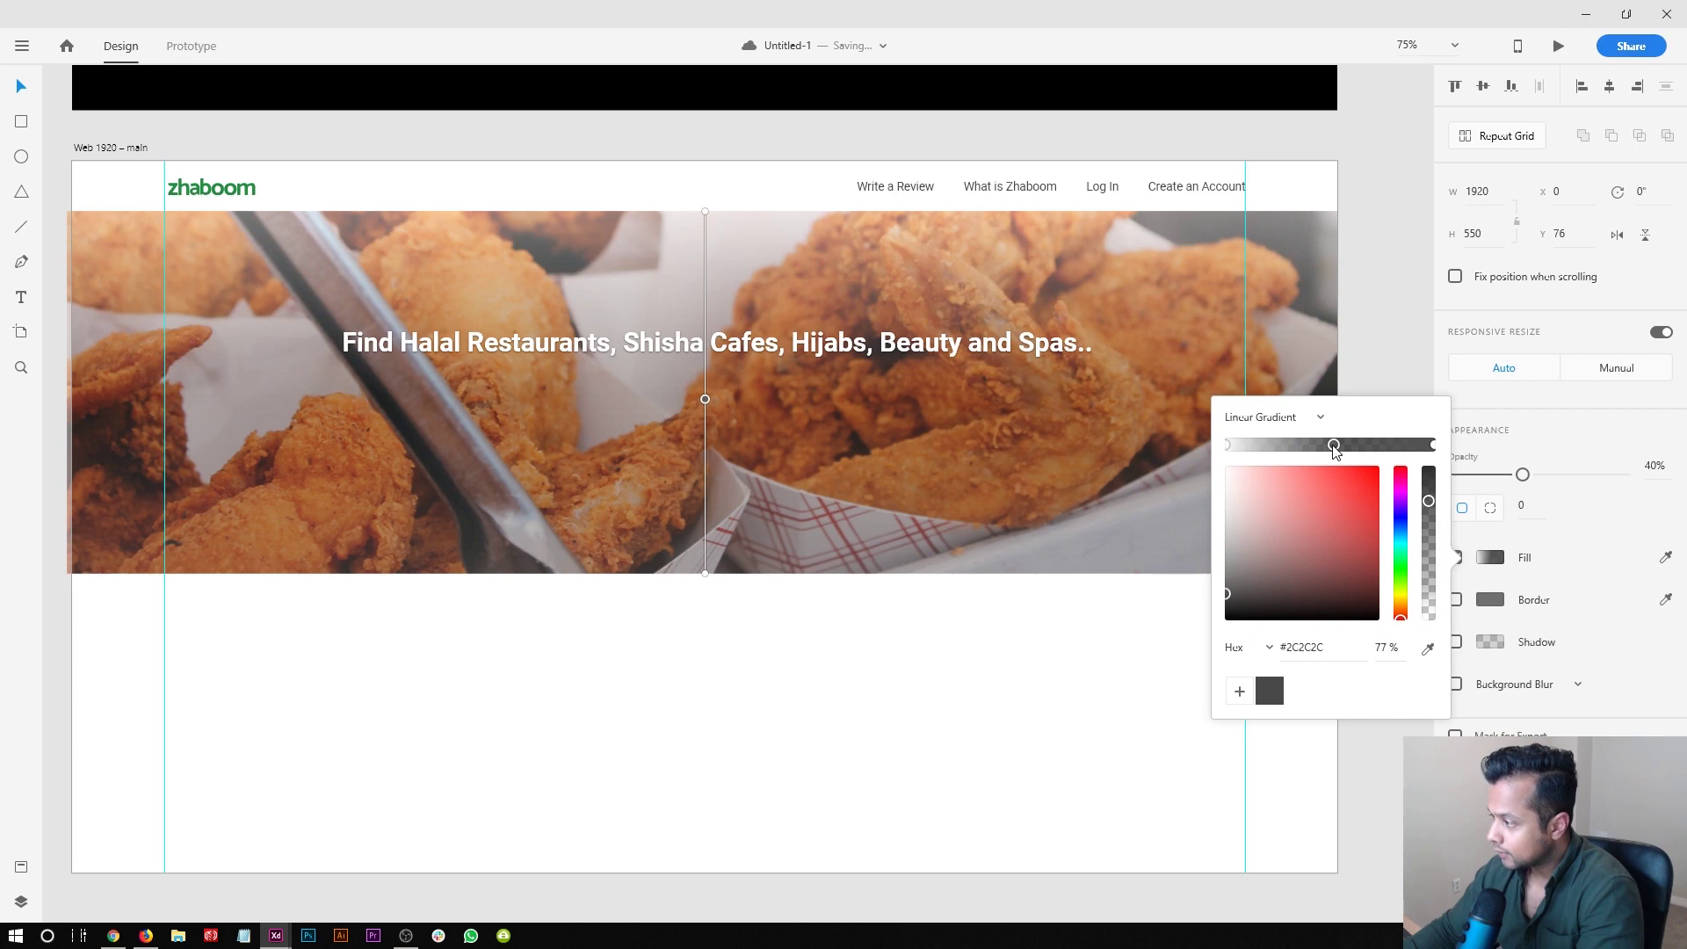
pyautogui.click(1270, 691)
pyautogui.click(1384, 646)
pyautogui.write('4')
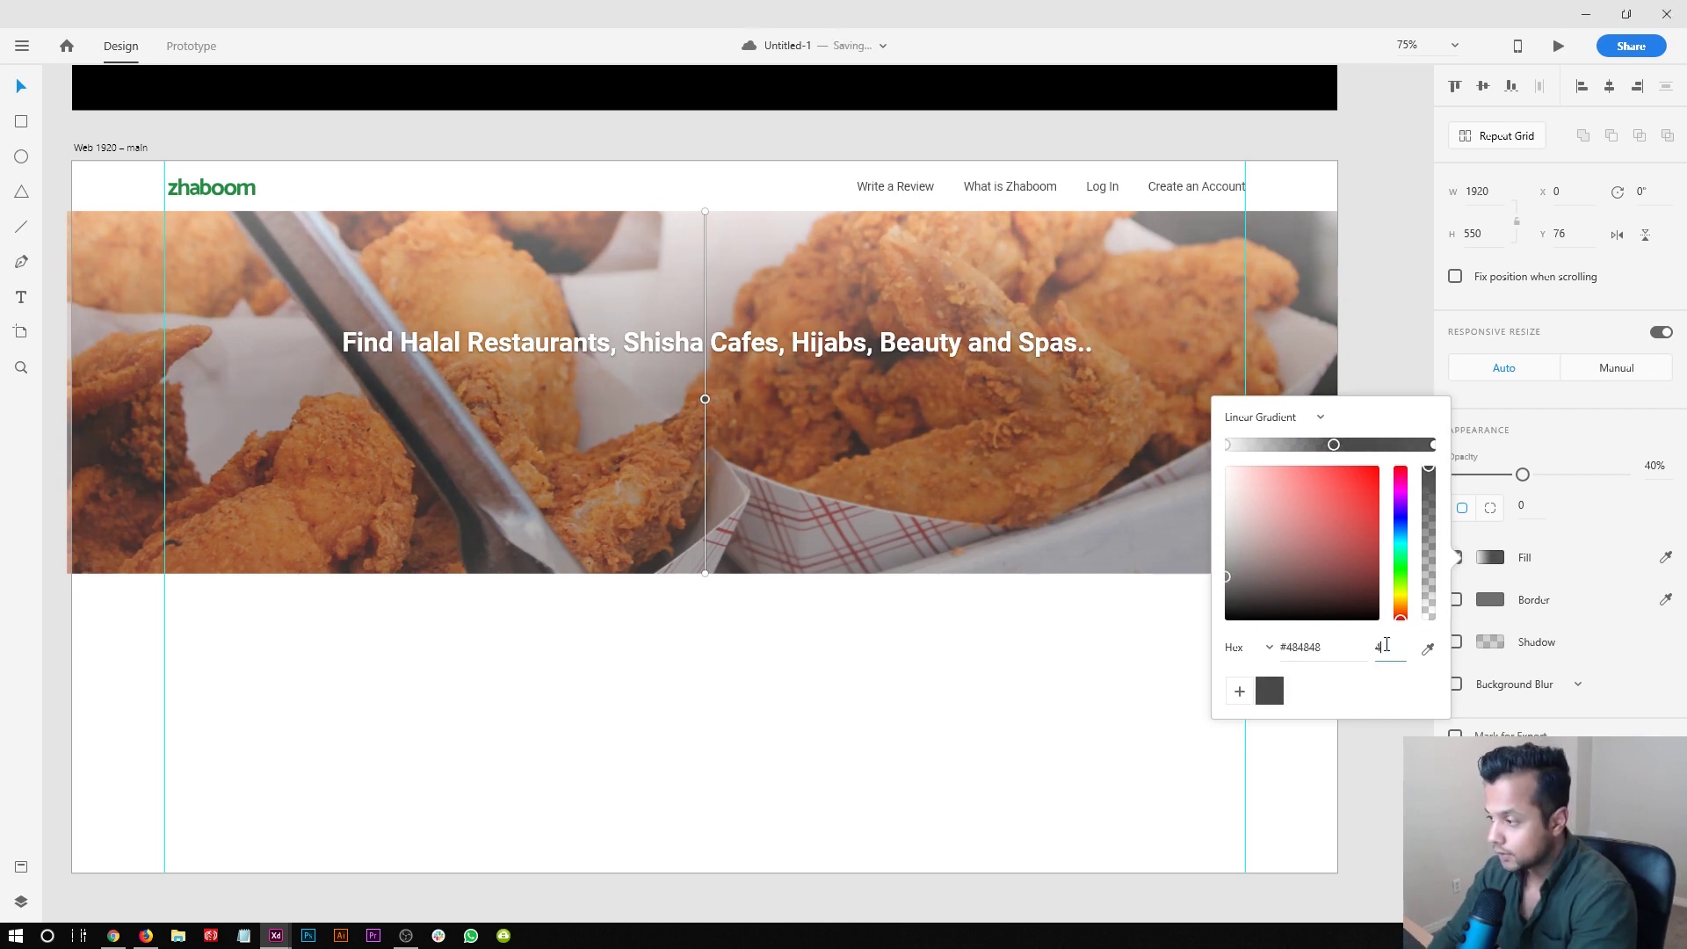
pyautogui.write('50')
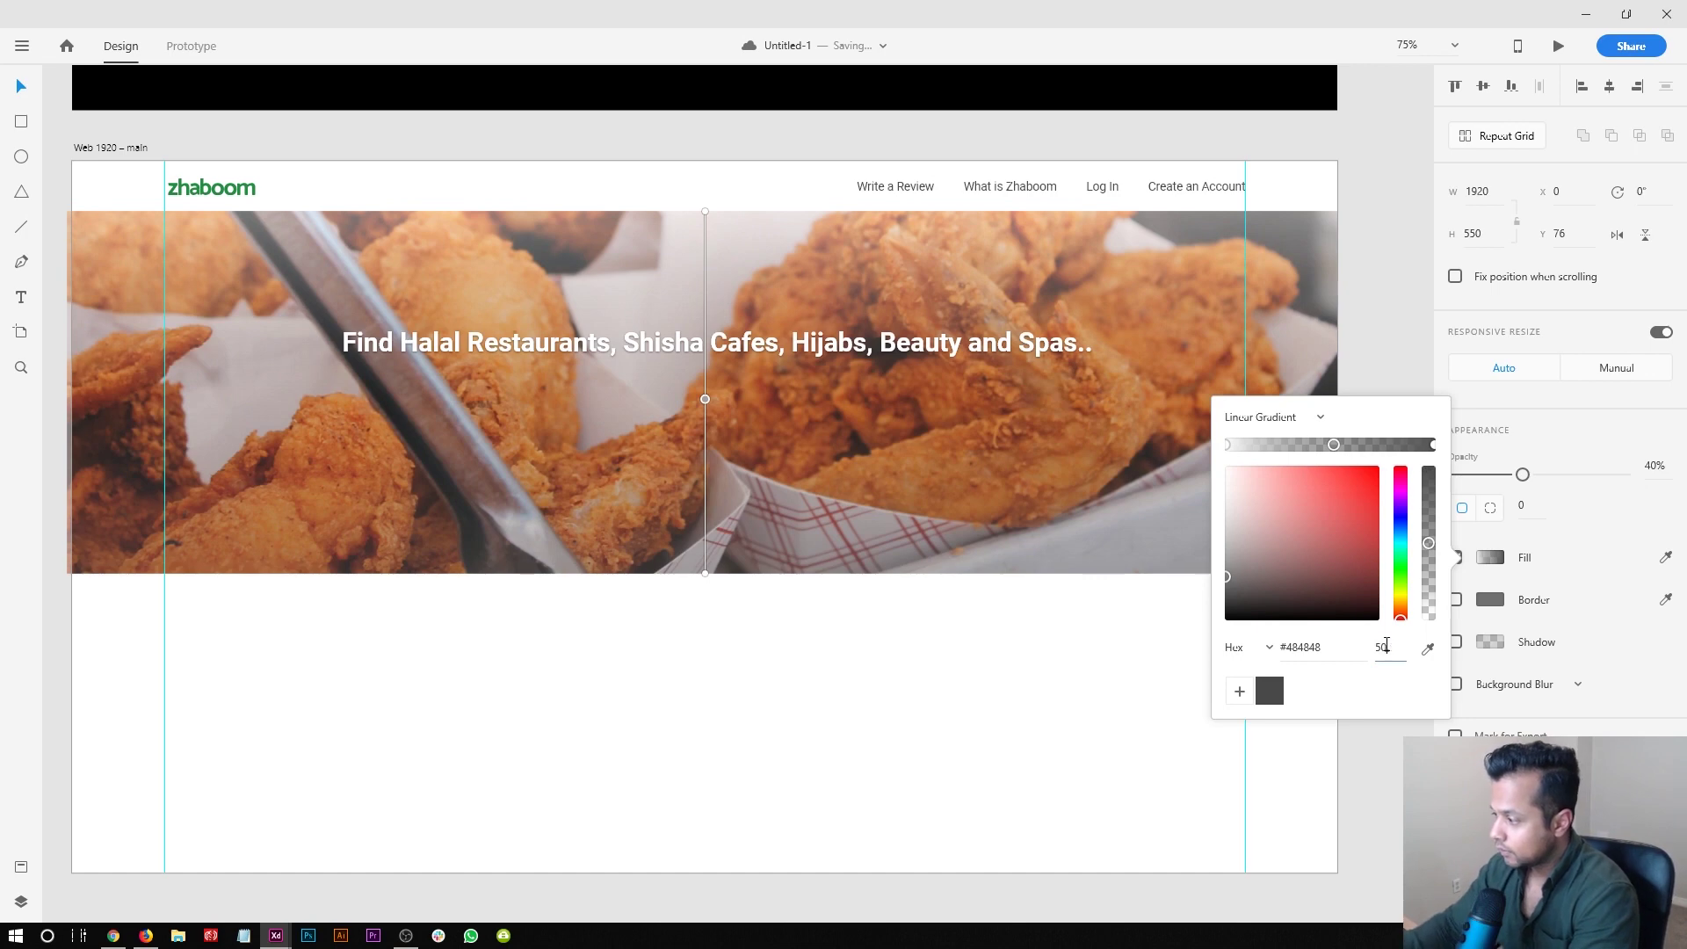
# - Set the overlay gradient's end stop to #000000 and try 50% opacity for it
pyautogui.click(1433, 445)
pyautogui.press('Return')
pyautogui.moveTo(1249, 572); pyautogui.dragTo(1223, 617)
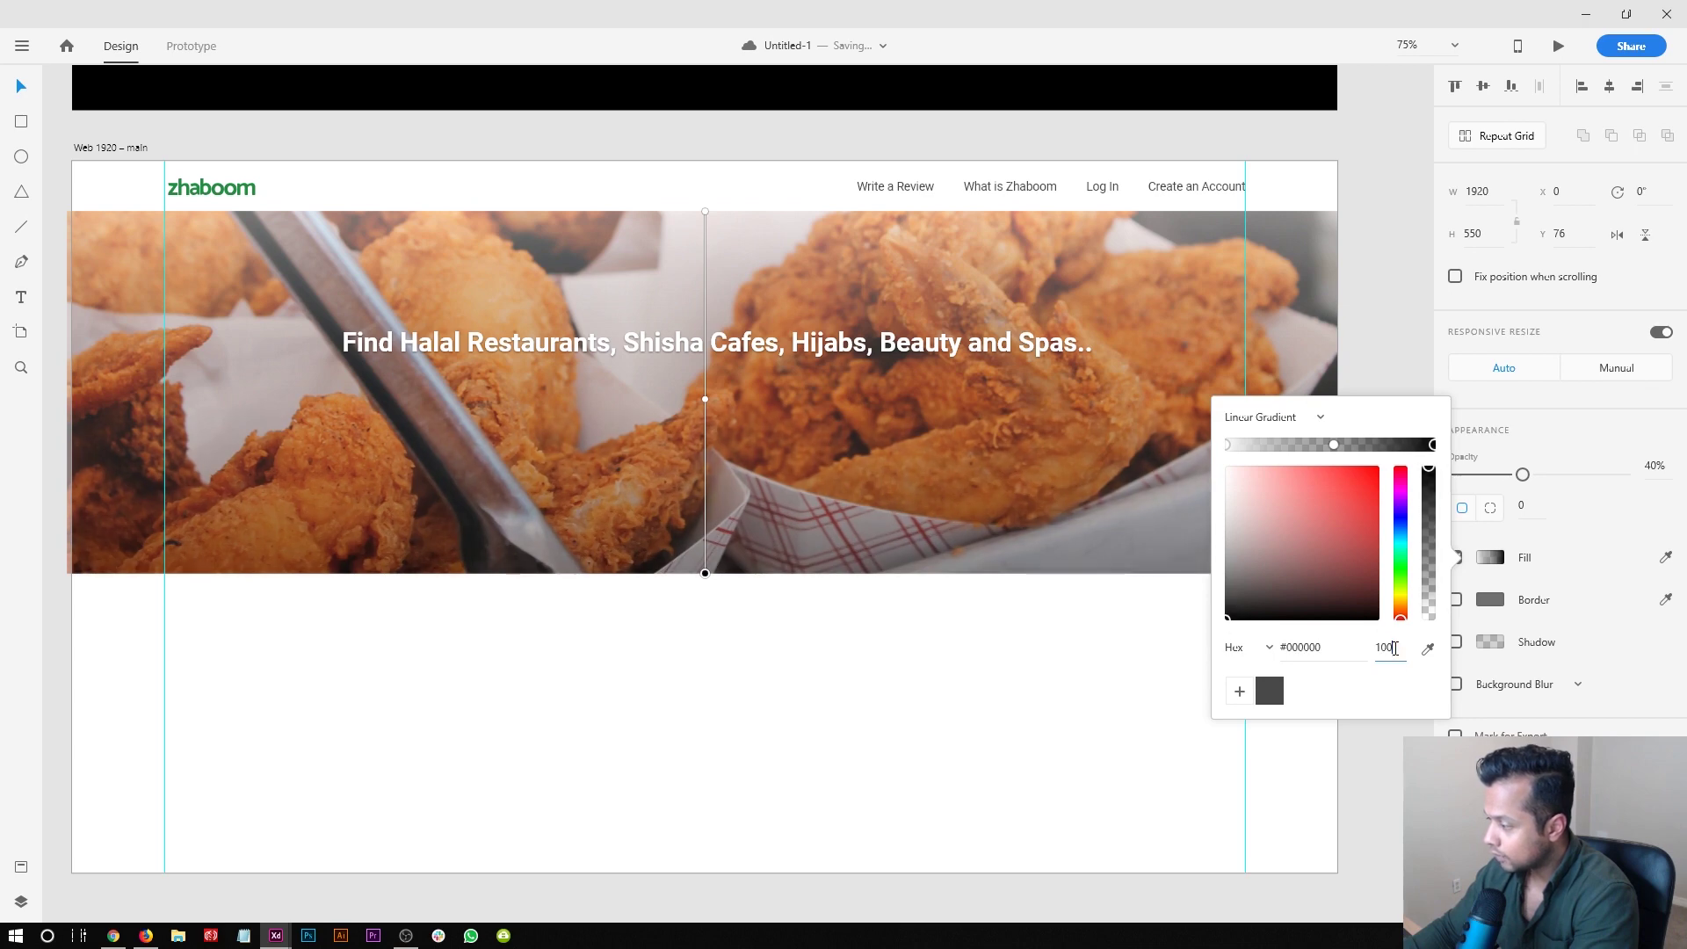
pyautogui.write('50')
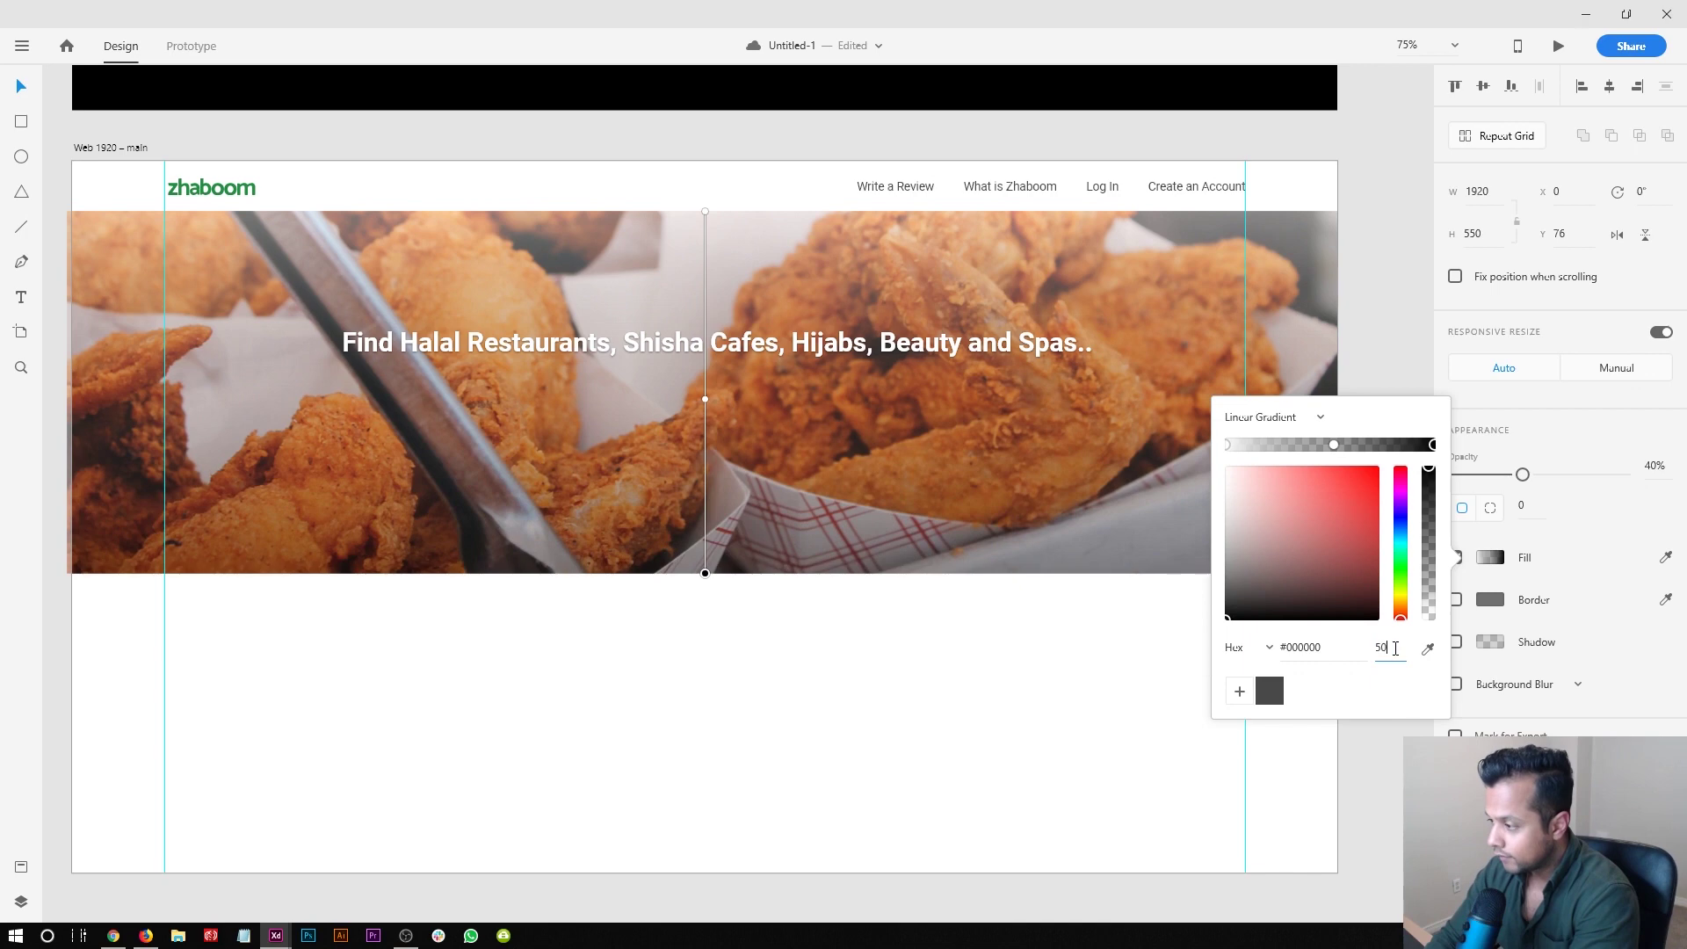
# - Shorten the overlay's vertical gradient by raising its end point to about two-thirds of the way down the banner
pyautogui.moveTo(704, 573); pyautogui.dragTo(710, 442)
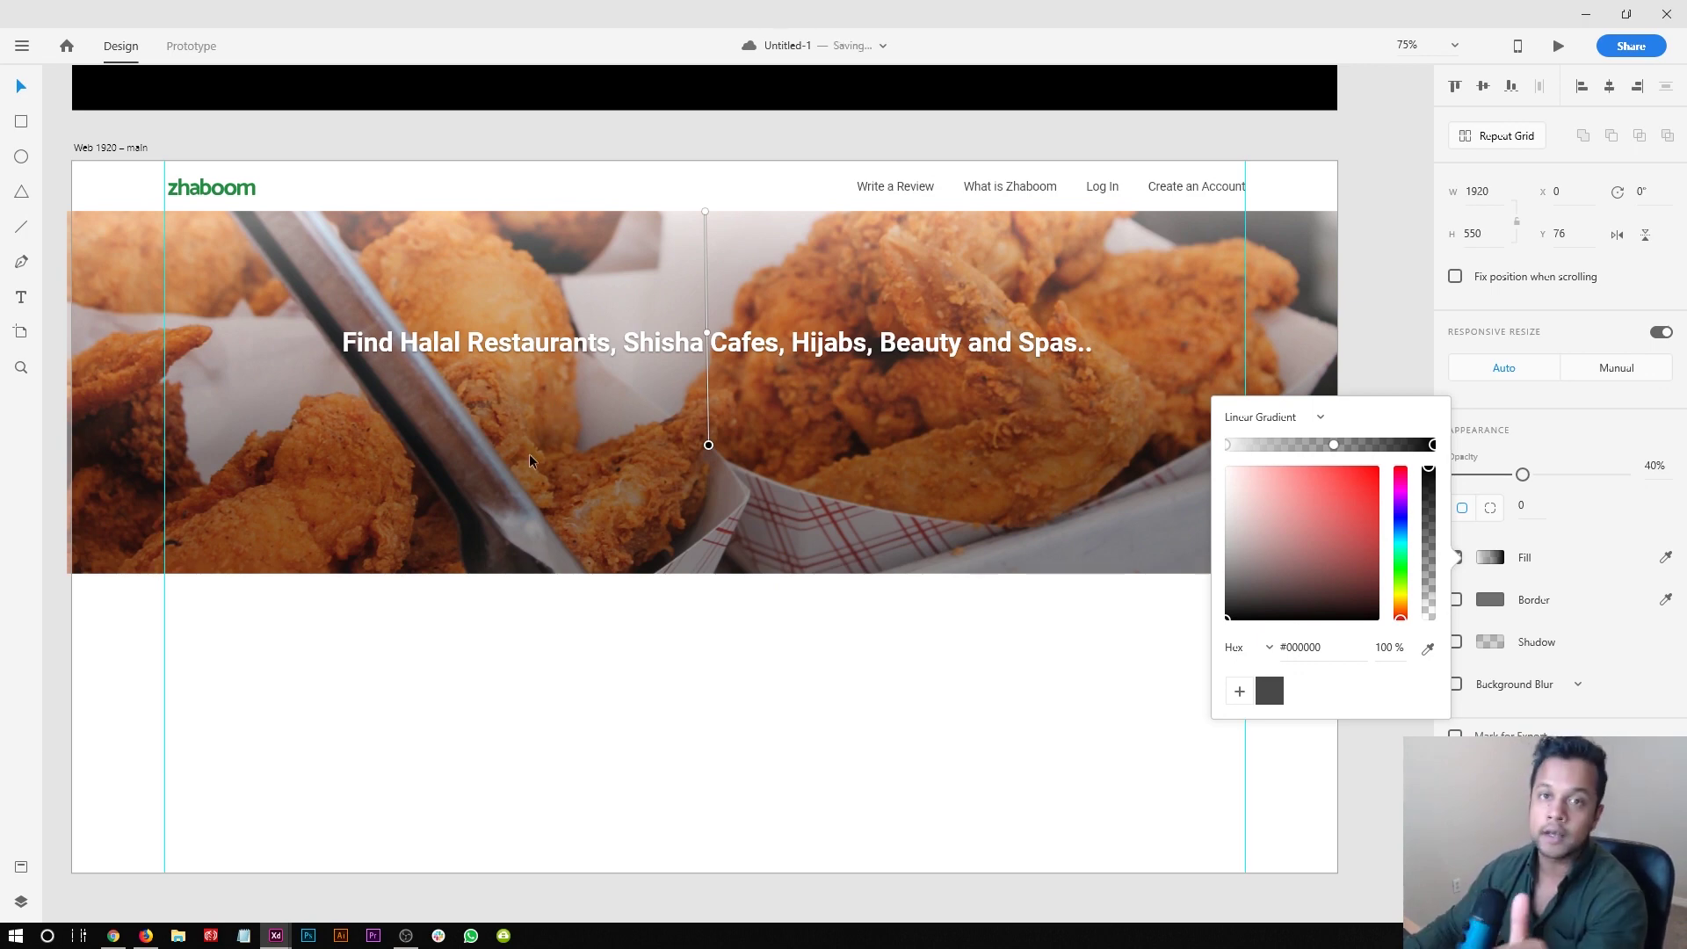
pyautogui.click(1046, 656)
pyautogui.scroll(2, 788, 546)
pyautogui.scroll(-1, 787, 550)
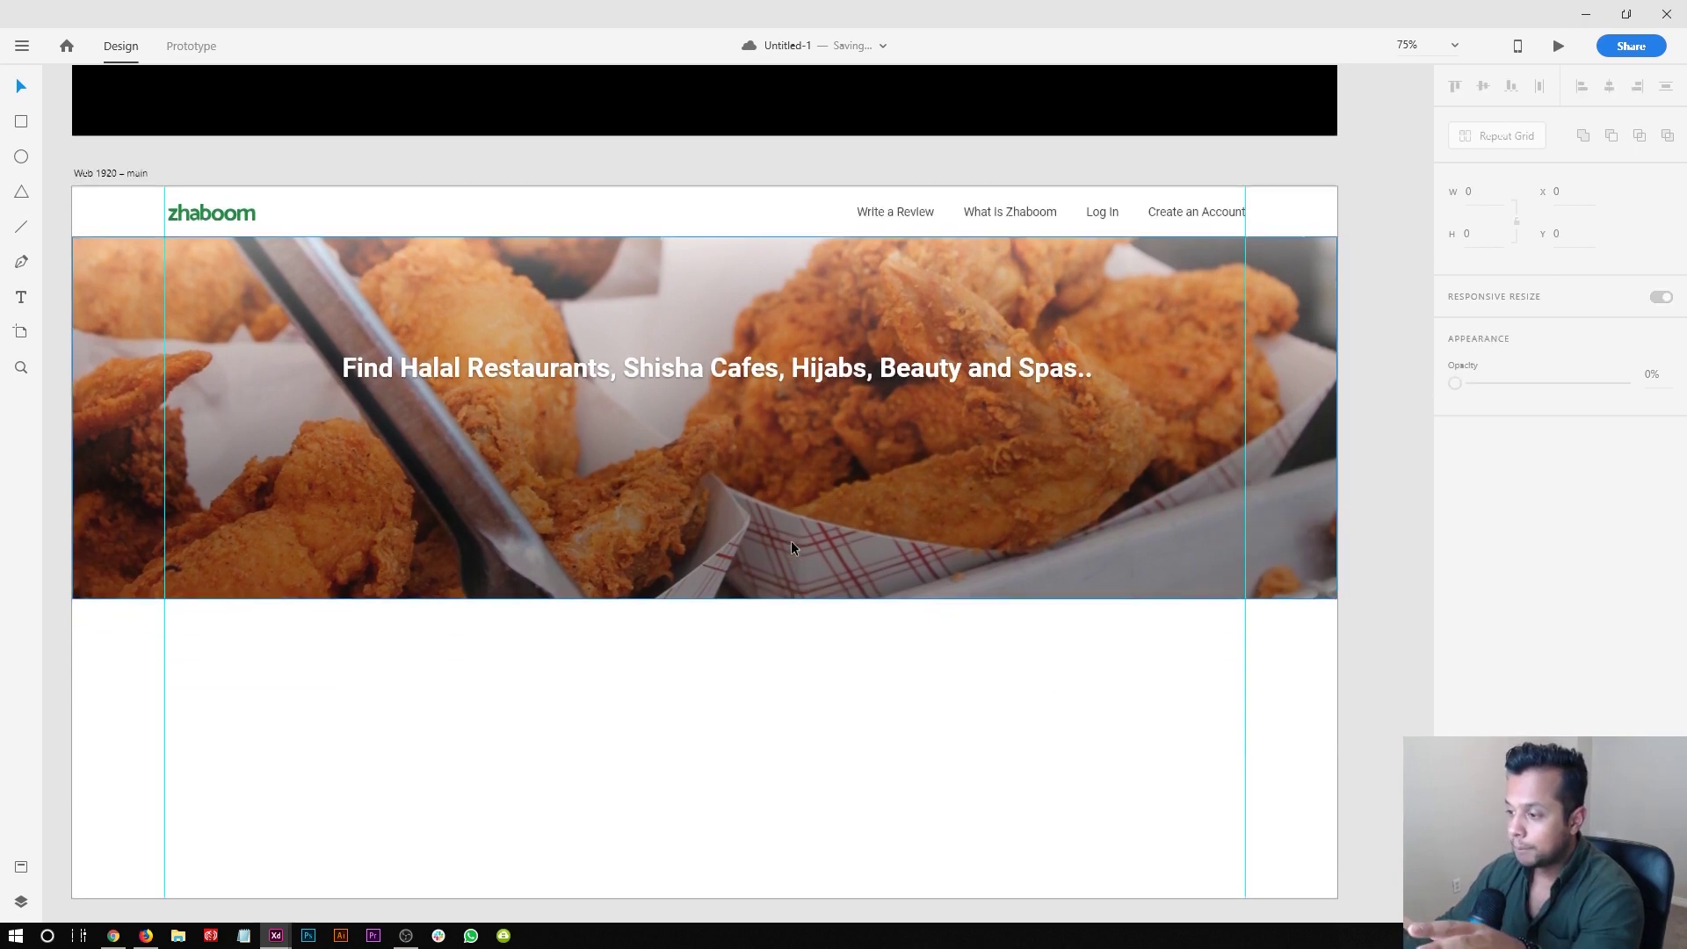
# - Lock the hero image and its gradient overlay together so they cannot be moved
pyautogui.click(791, 540)
pyautogui.moveTo(983, 737); pyautogui.dragTo(635, 490)
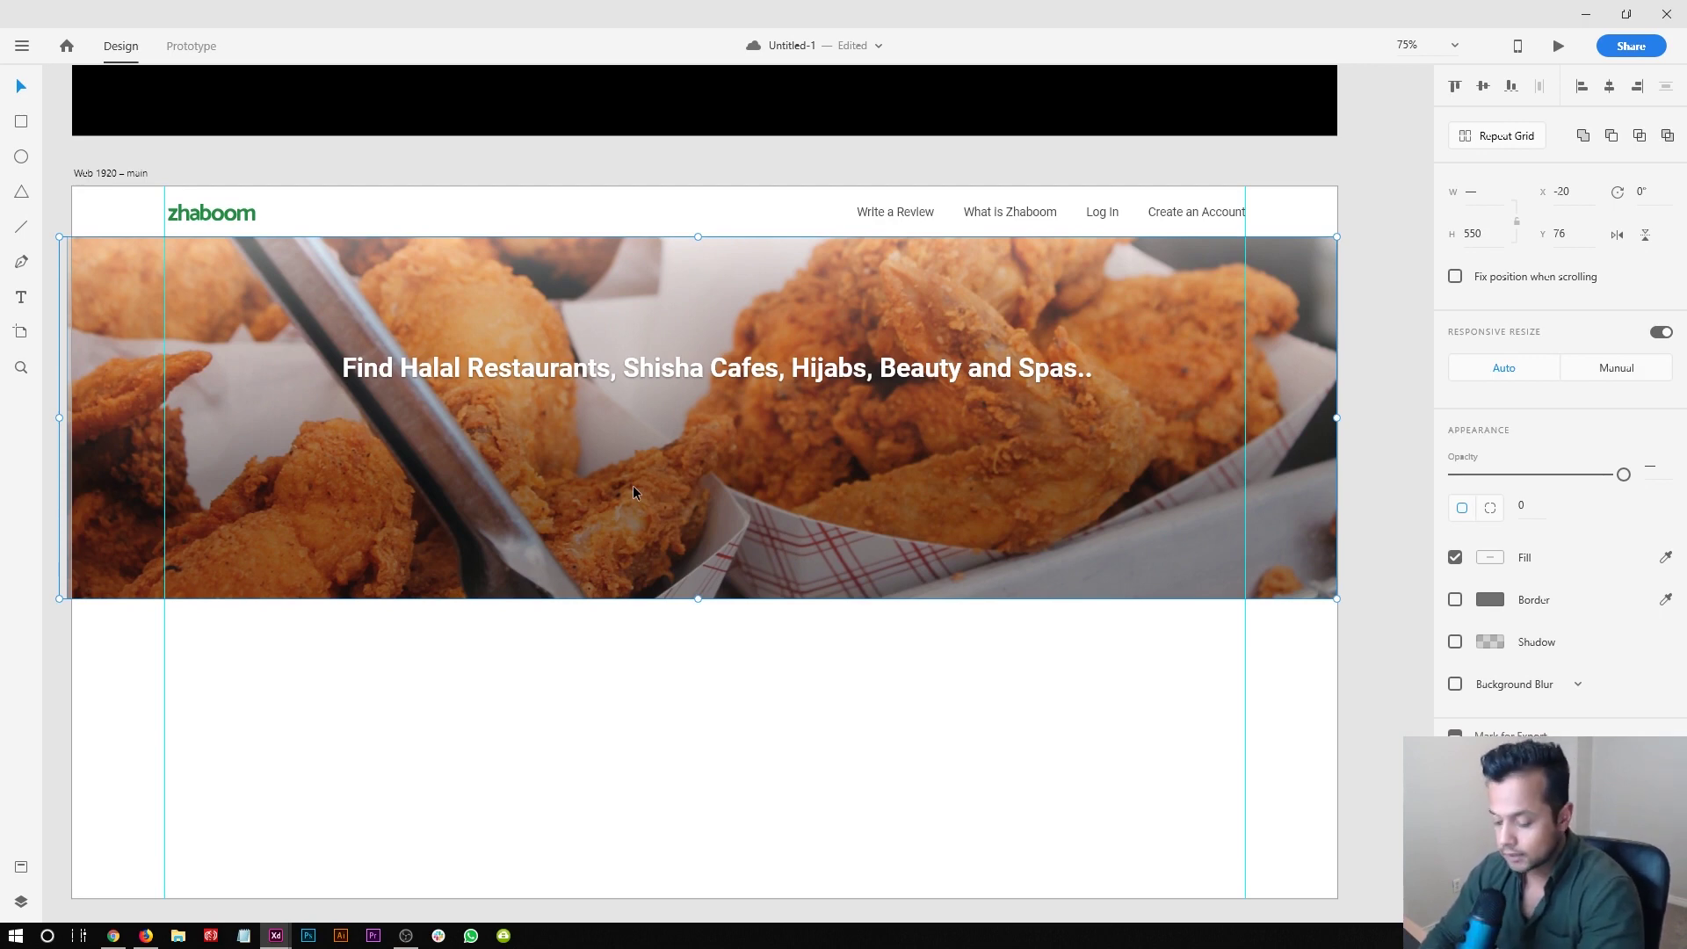
pyautogui.hotkey('ctrl', 'l')
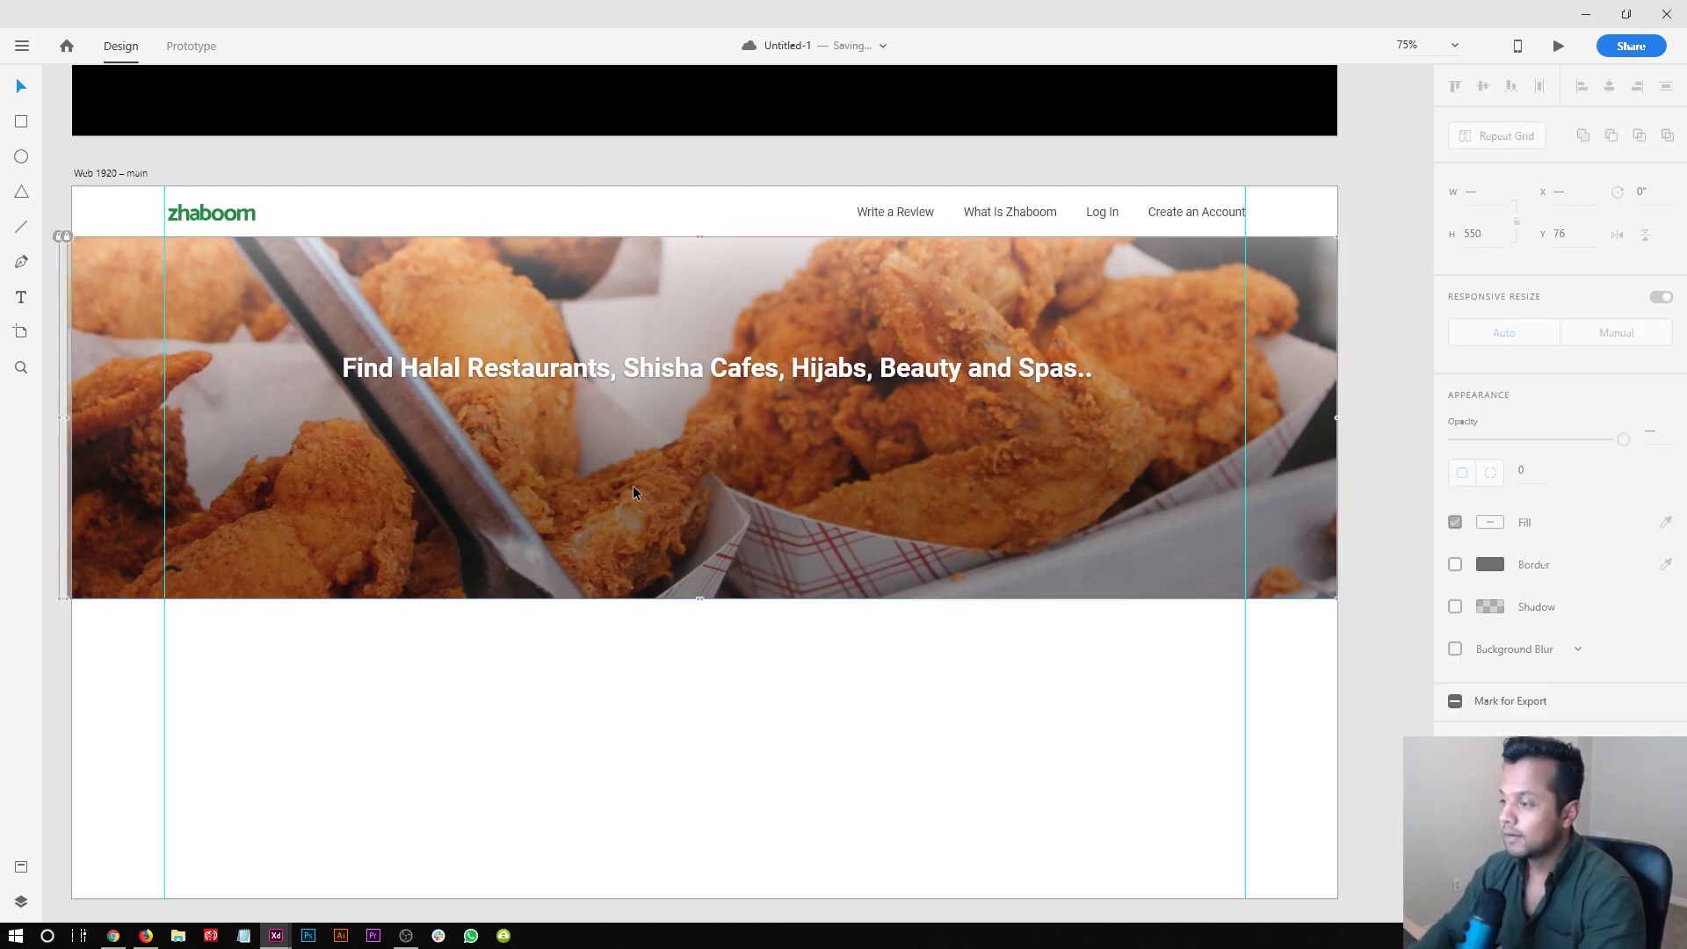
pyautogui.click(648, 613)
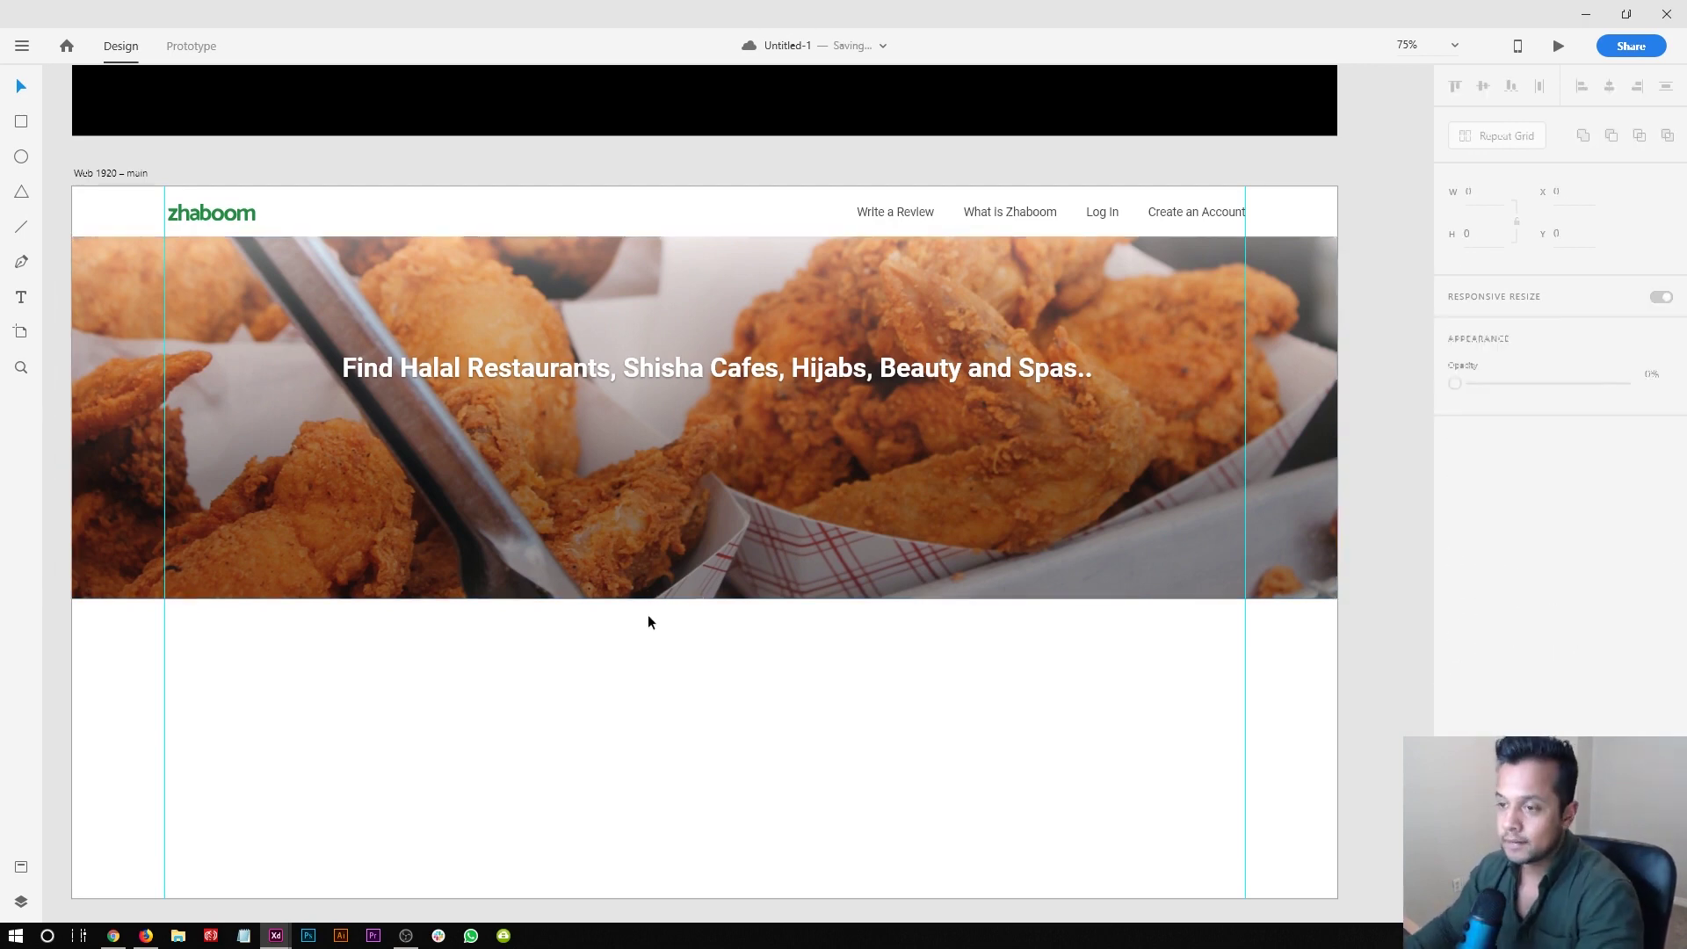
pyautogui.click(661, 319)
# - Switch to the browser and inspect the dimensions of the Find search field on the Yelp Toronto page
pyautogui.click(146, 934)
pyautogui.hotkey('ctrl', 'Tab')
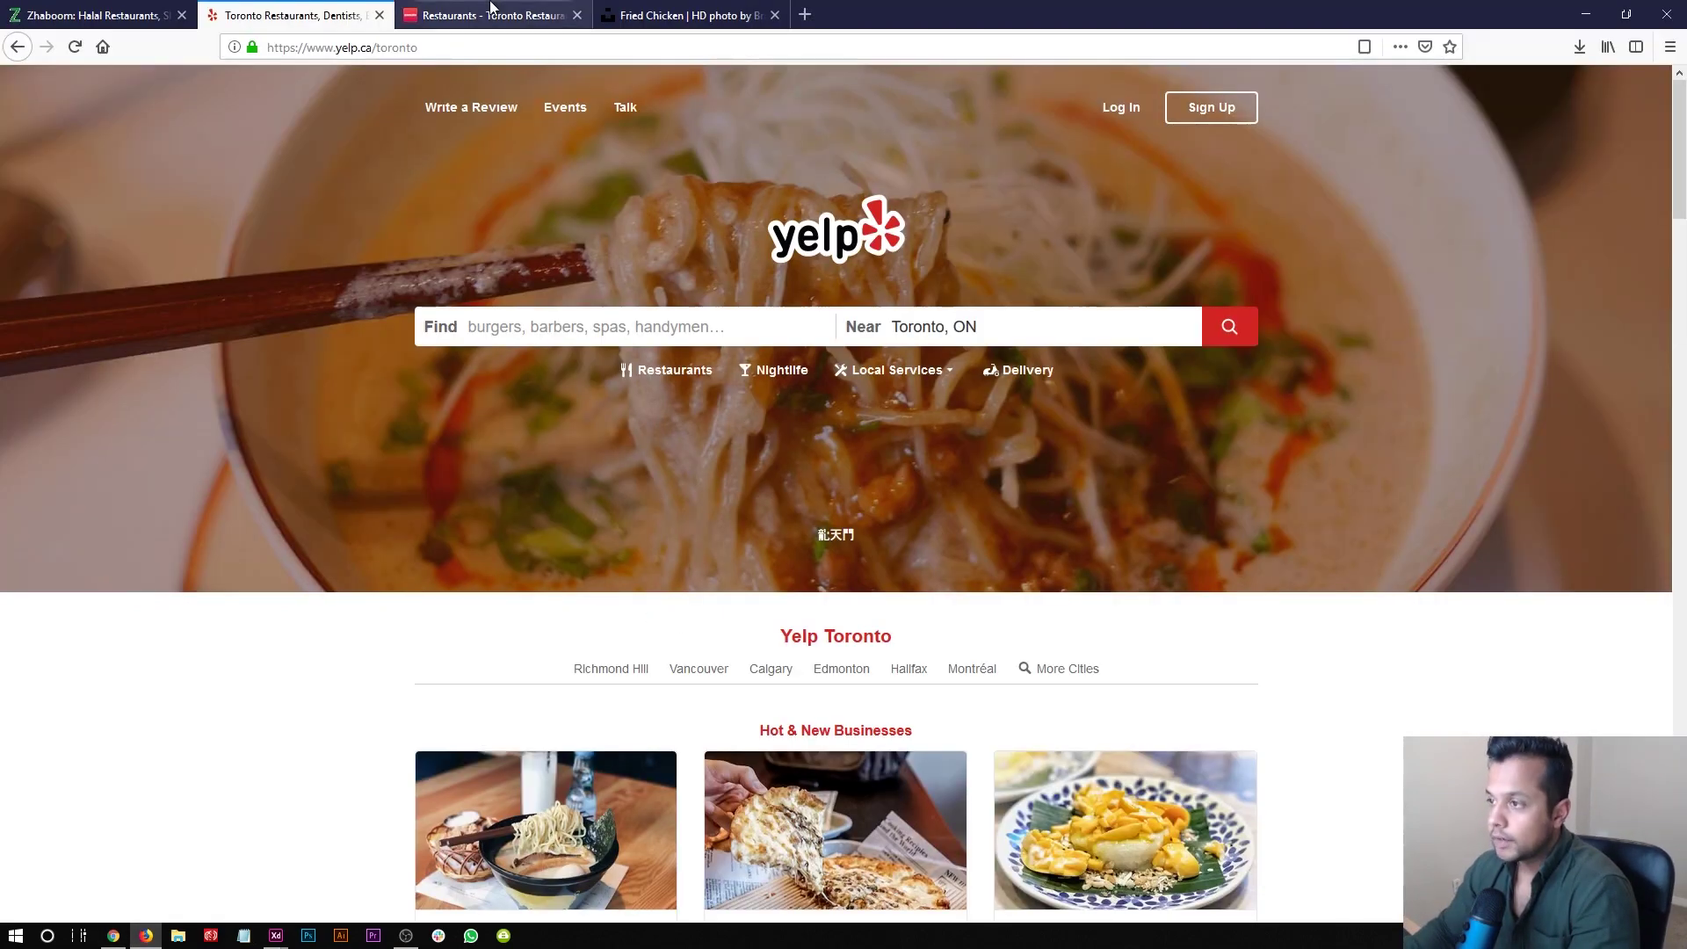
pyautogui.hotkey('ctrl', 'shift', 'Tab')
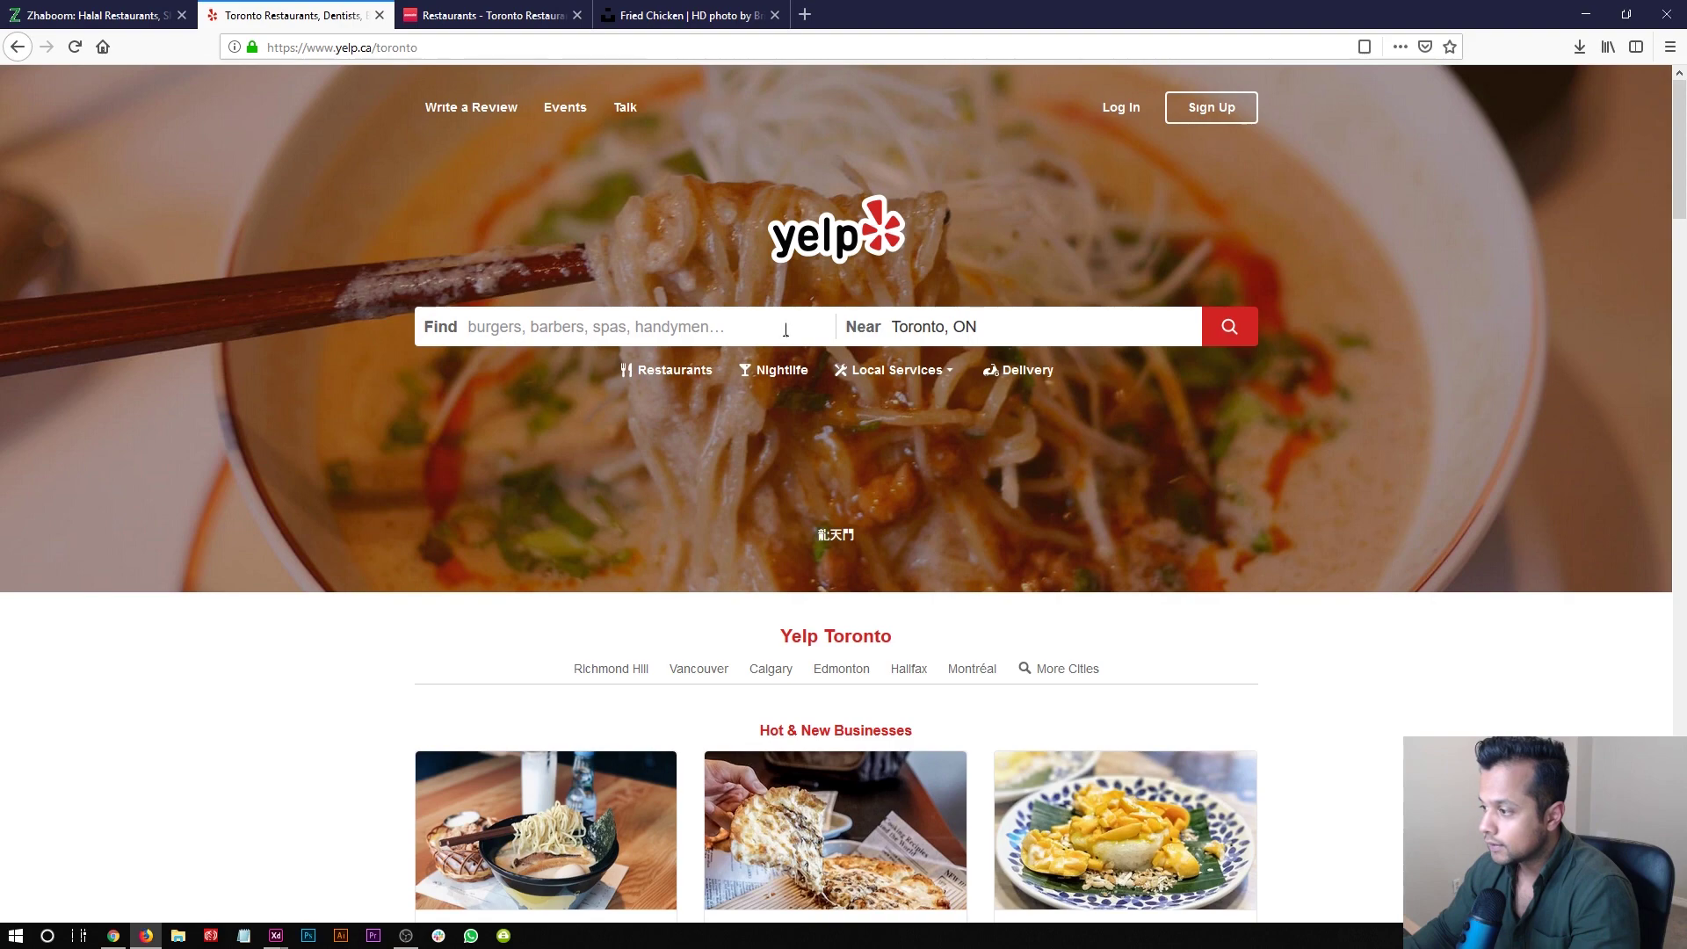
pyautogui.rightClick(785, 330)
pyautogui.click(877, 513)
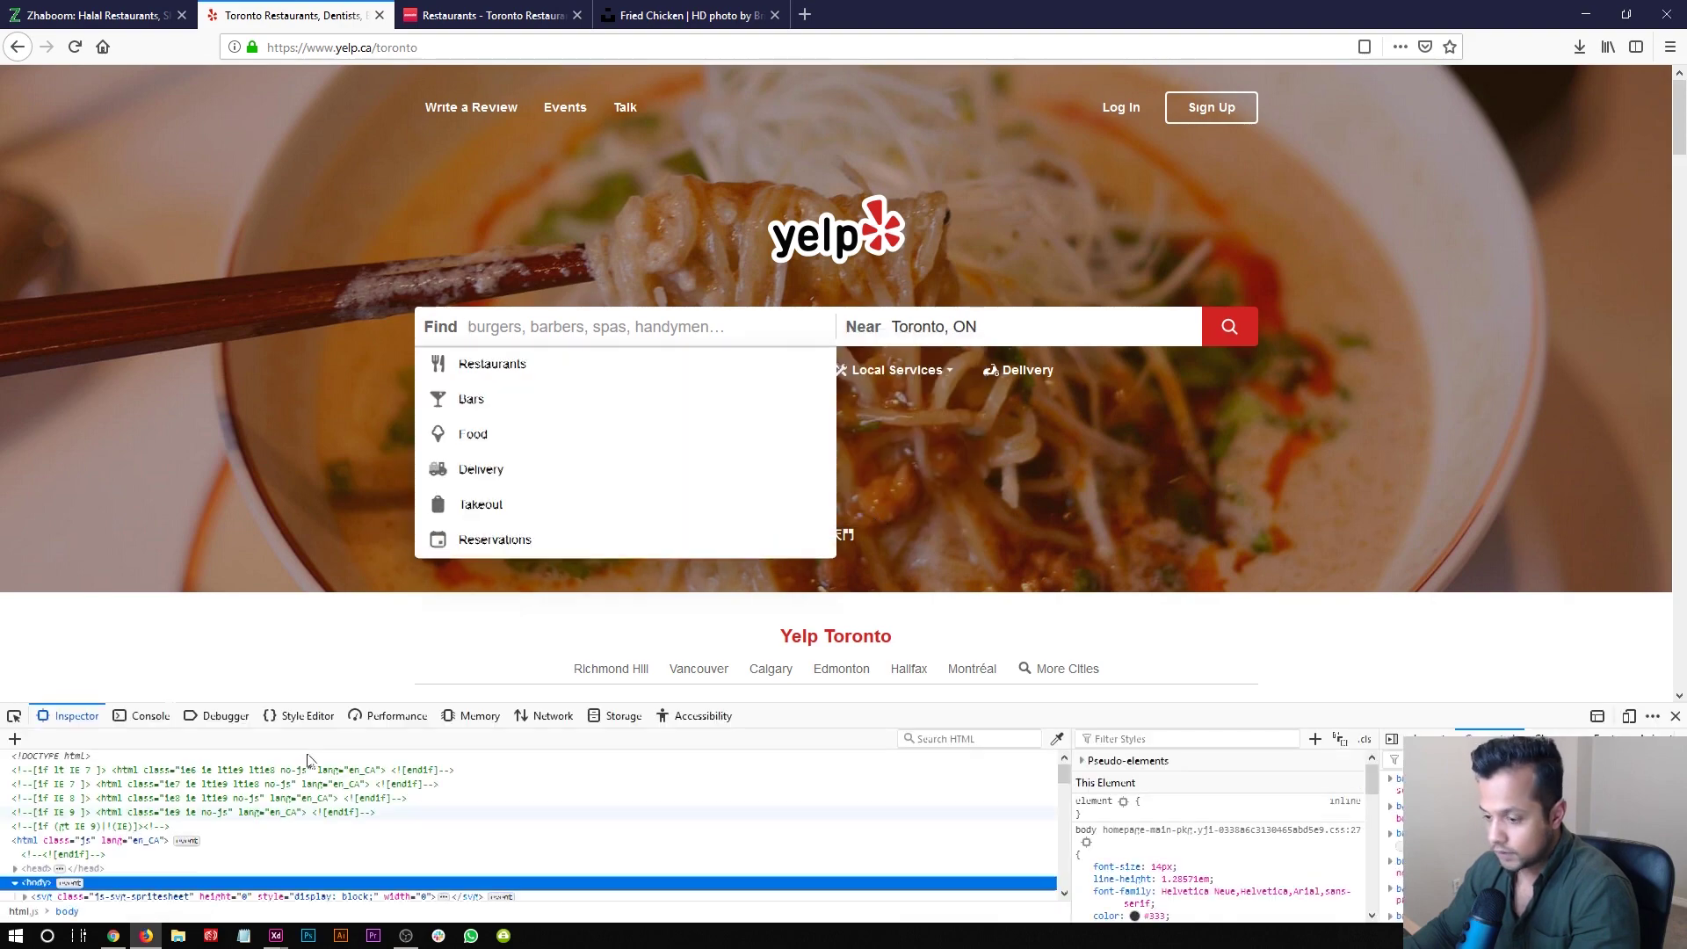
pyautogui.hotkey('ctrl', 'shift', 'c')
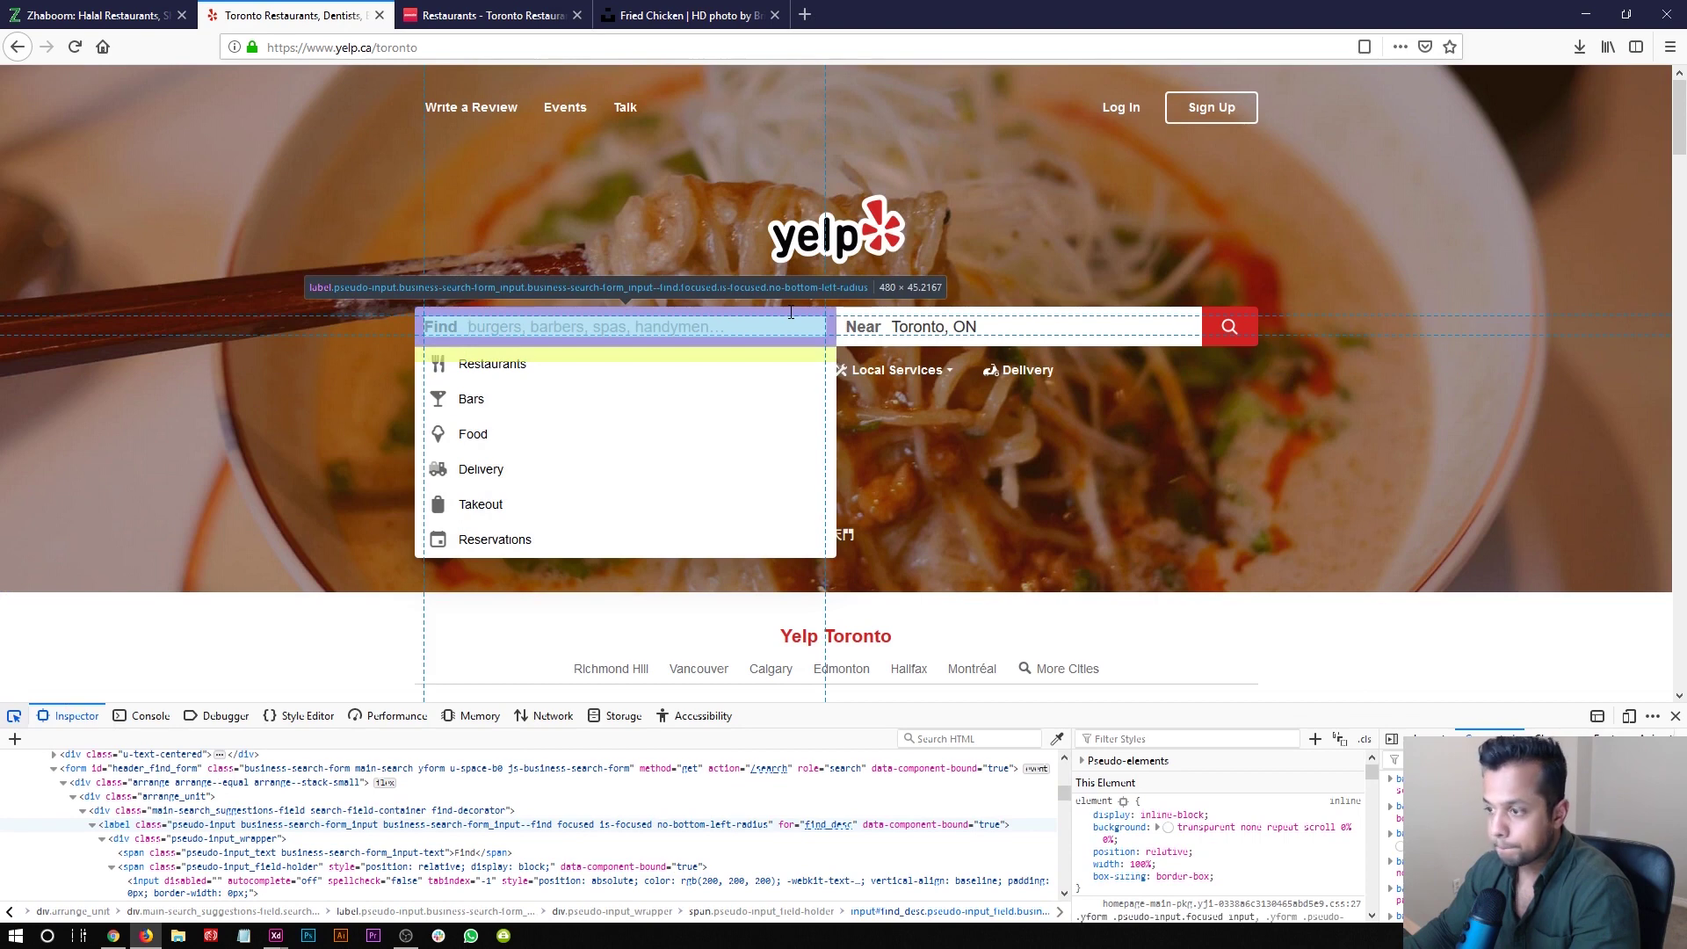
pyautogui.click(791, 313)
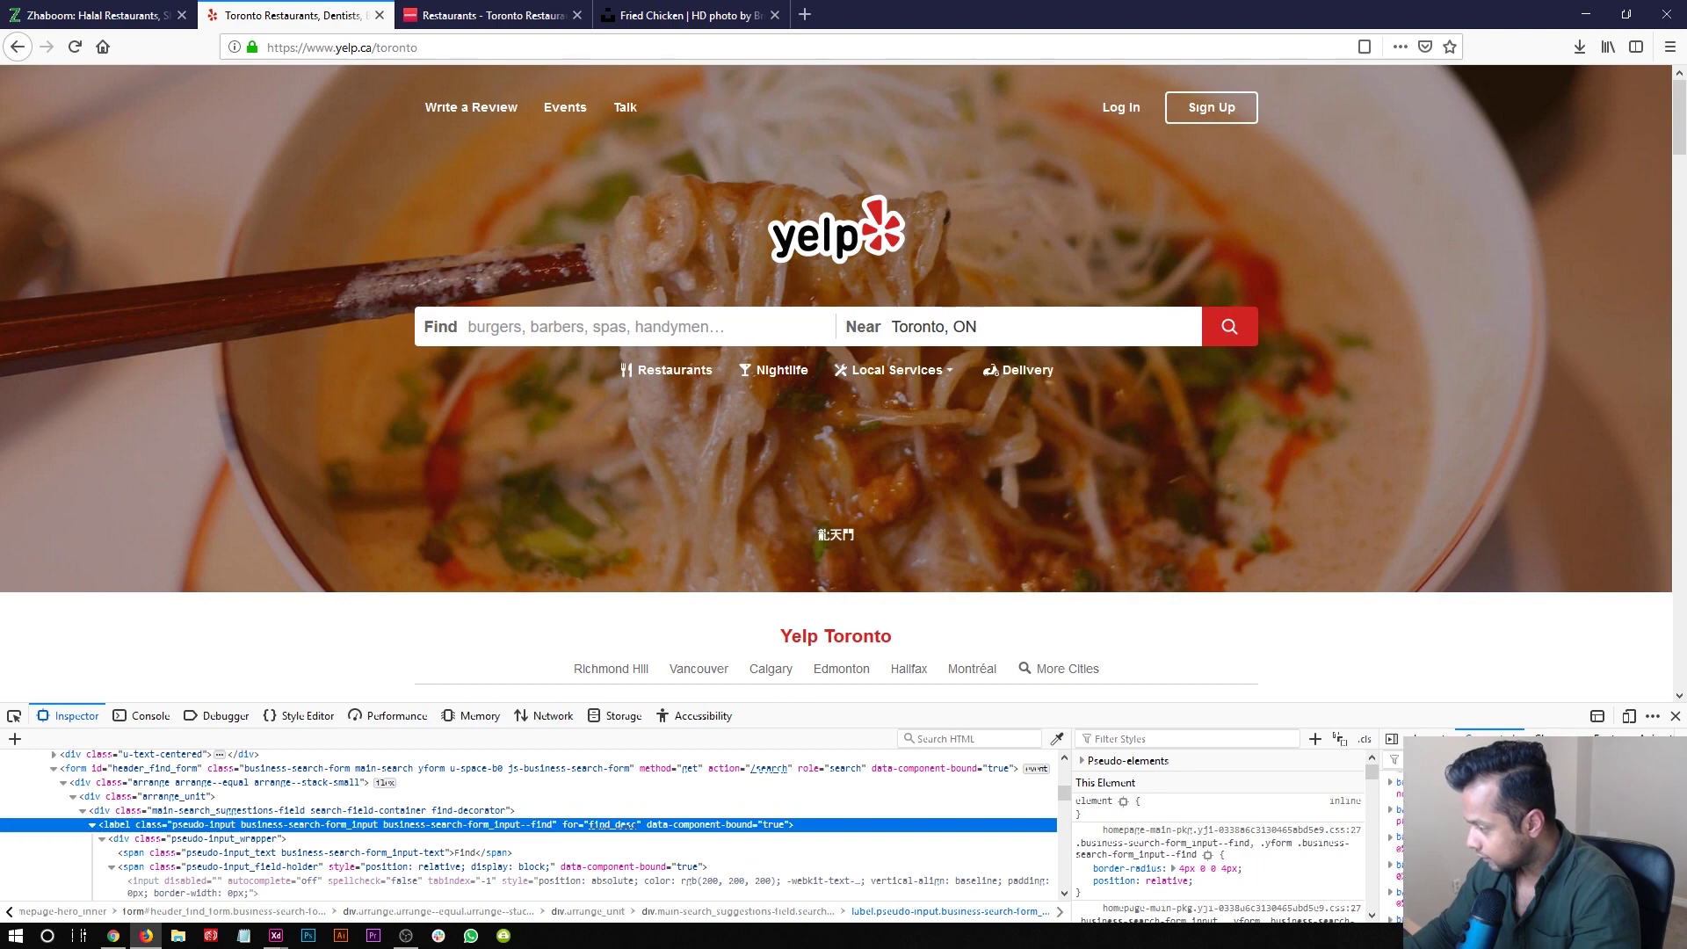
pyautogui.click(14, 716)
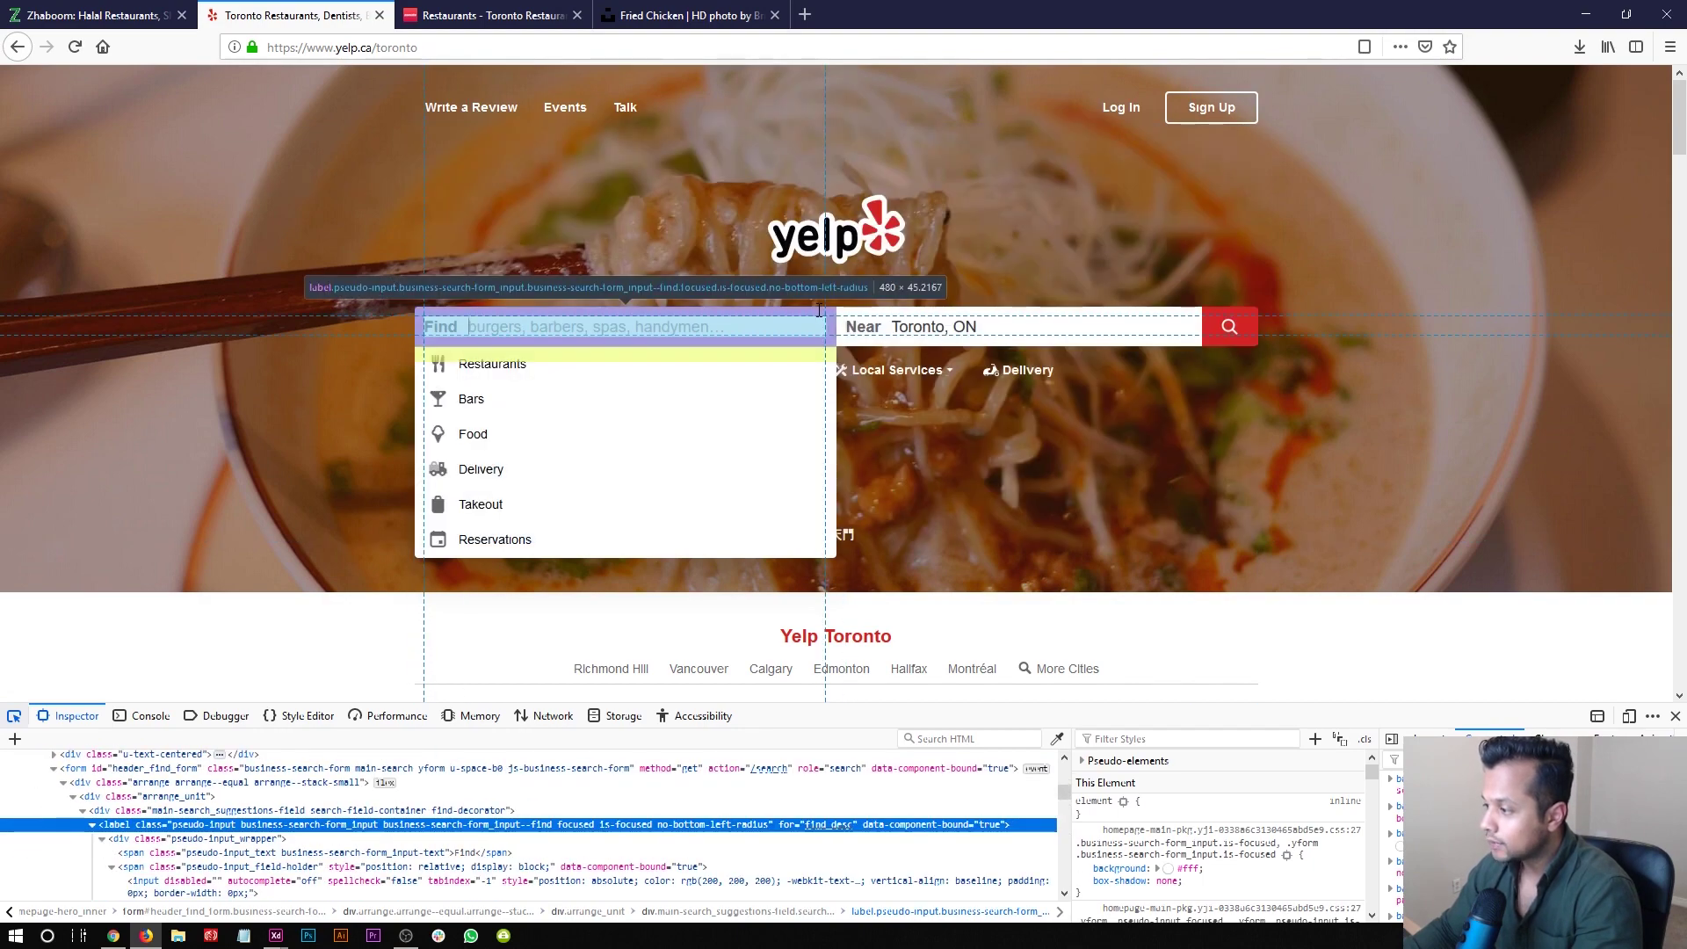
# - Switch back to Adobe XD and draw a borderless white rectangle about 1219 by 152 directly below the headline
pyautogui.hotkey('alt', 'Tab')
pyautogui.moveTo(346, 393)
pyautogui.mouseDown()
pyautogui.moveTo(1254, 515)
pyautogui.moveTo(1197, 492)
pyautogui.mouseUp()
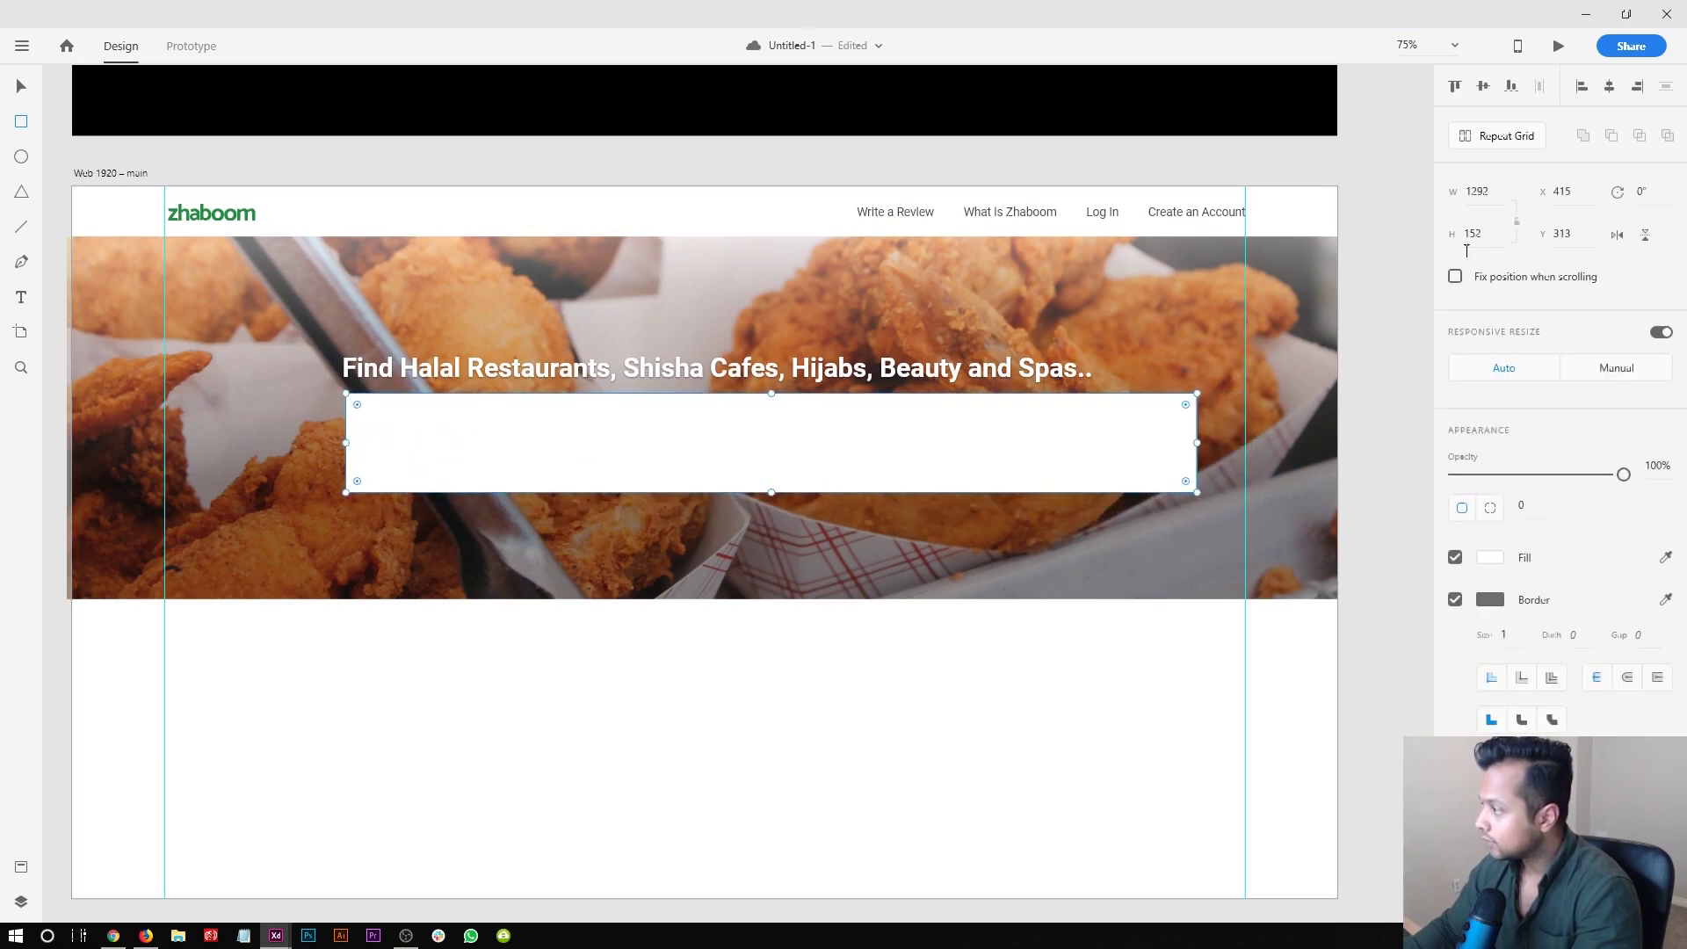
pyautogui.click(1455, 600)
pyautogui.moveTo(1196, 443); pyautogui.dragTo(1147, 443)
pyautogui.press('v')
pyautogui.moveTo(553, 441); pyautogui.dragTo(550, 437)
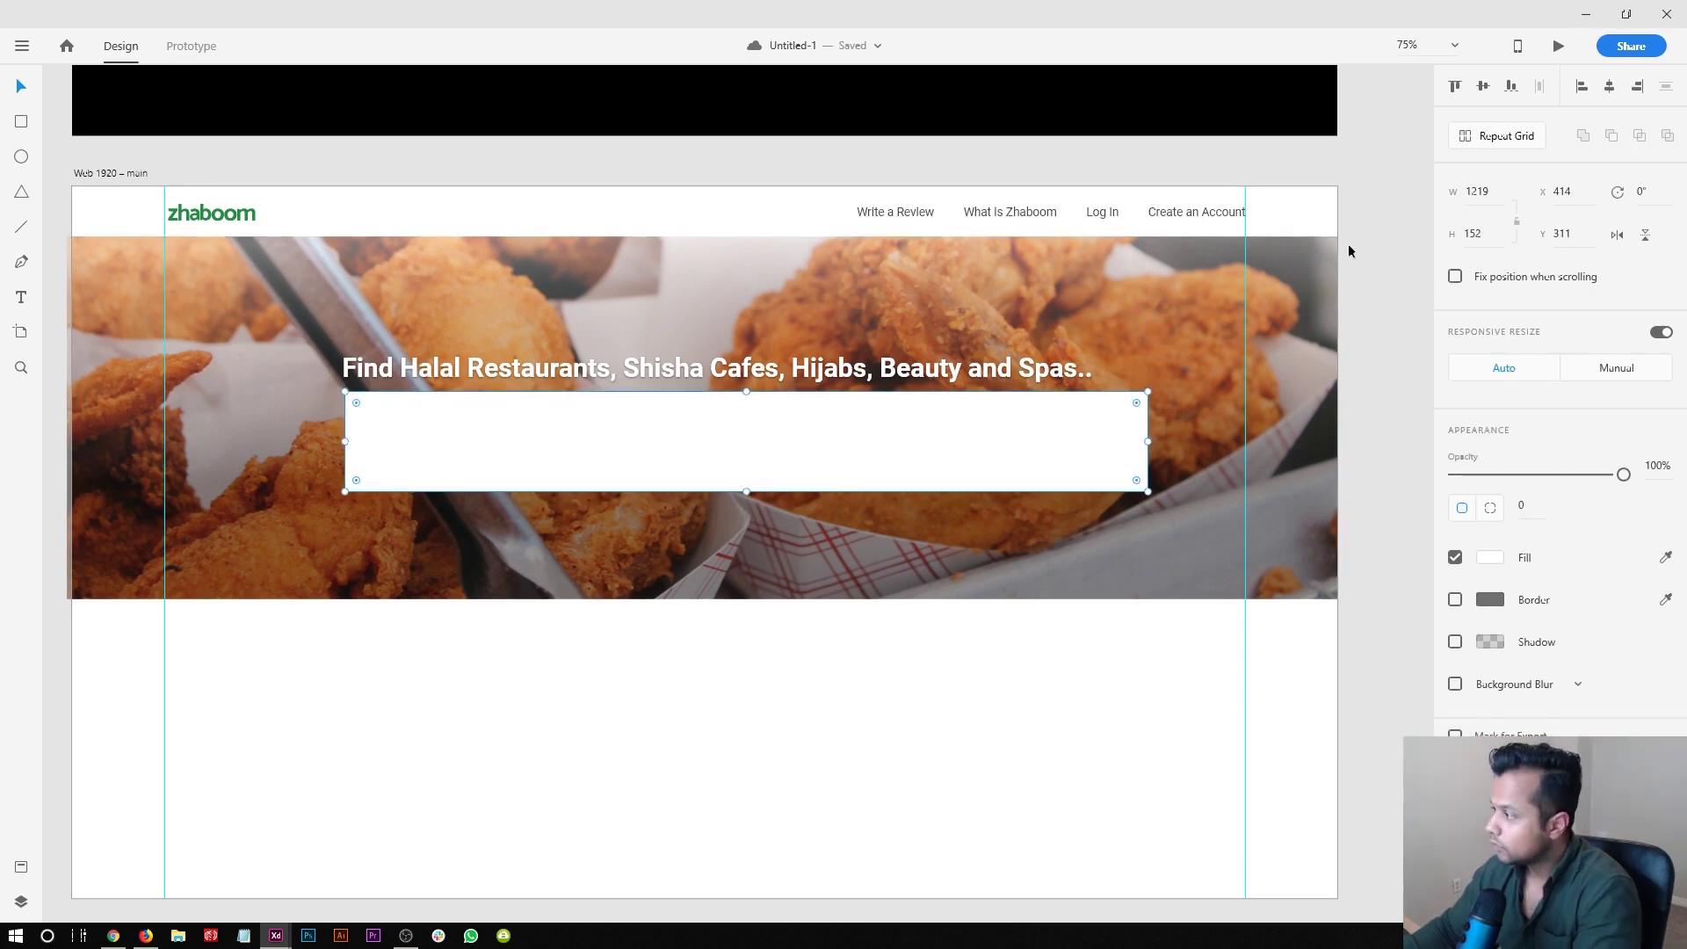
# - Try a width of 900 for the white rectangle, and widen it to 1150 to roughly match the headline
pyautogui.click(1496, 192)
pyautogui.write('900')
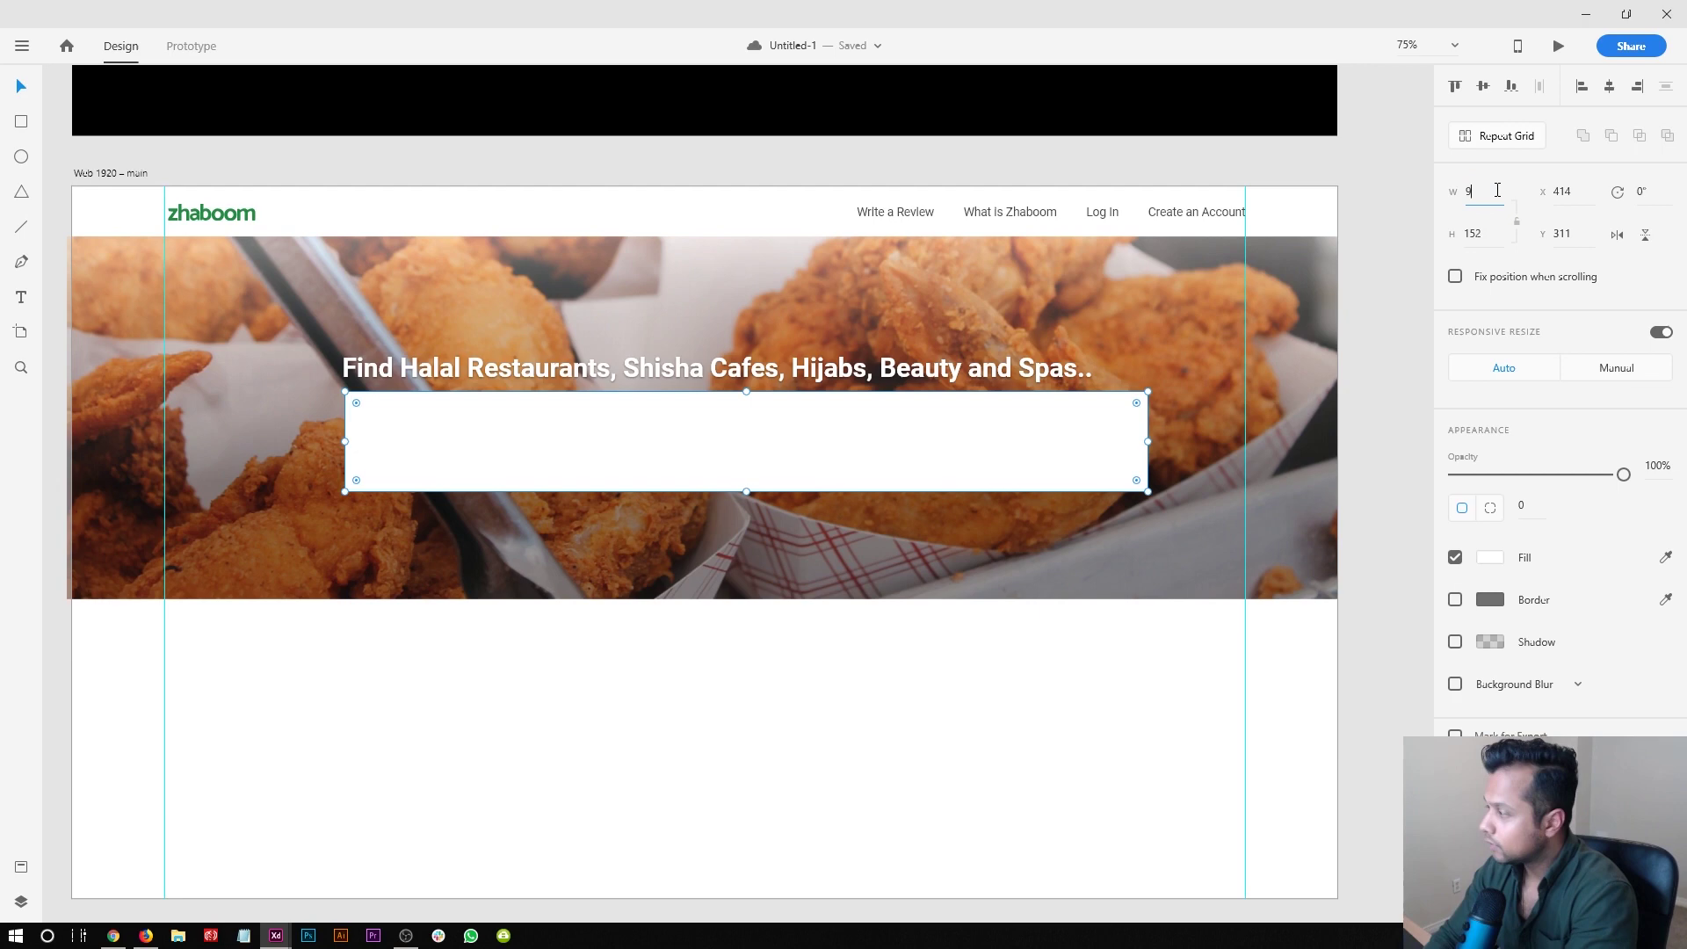
pyautogui.press('Return')
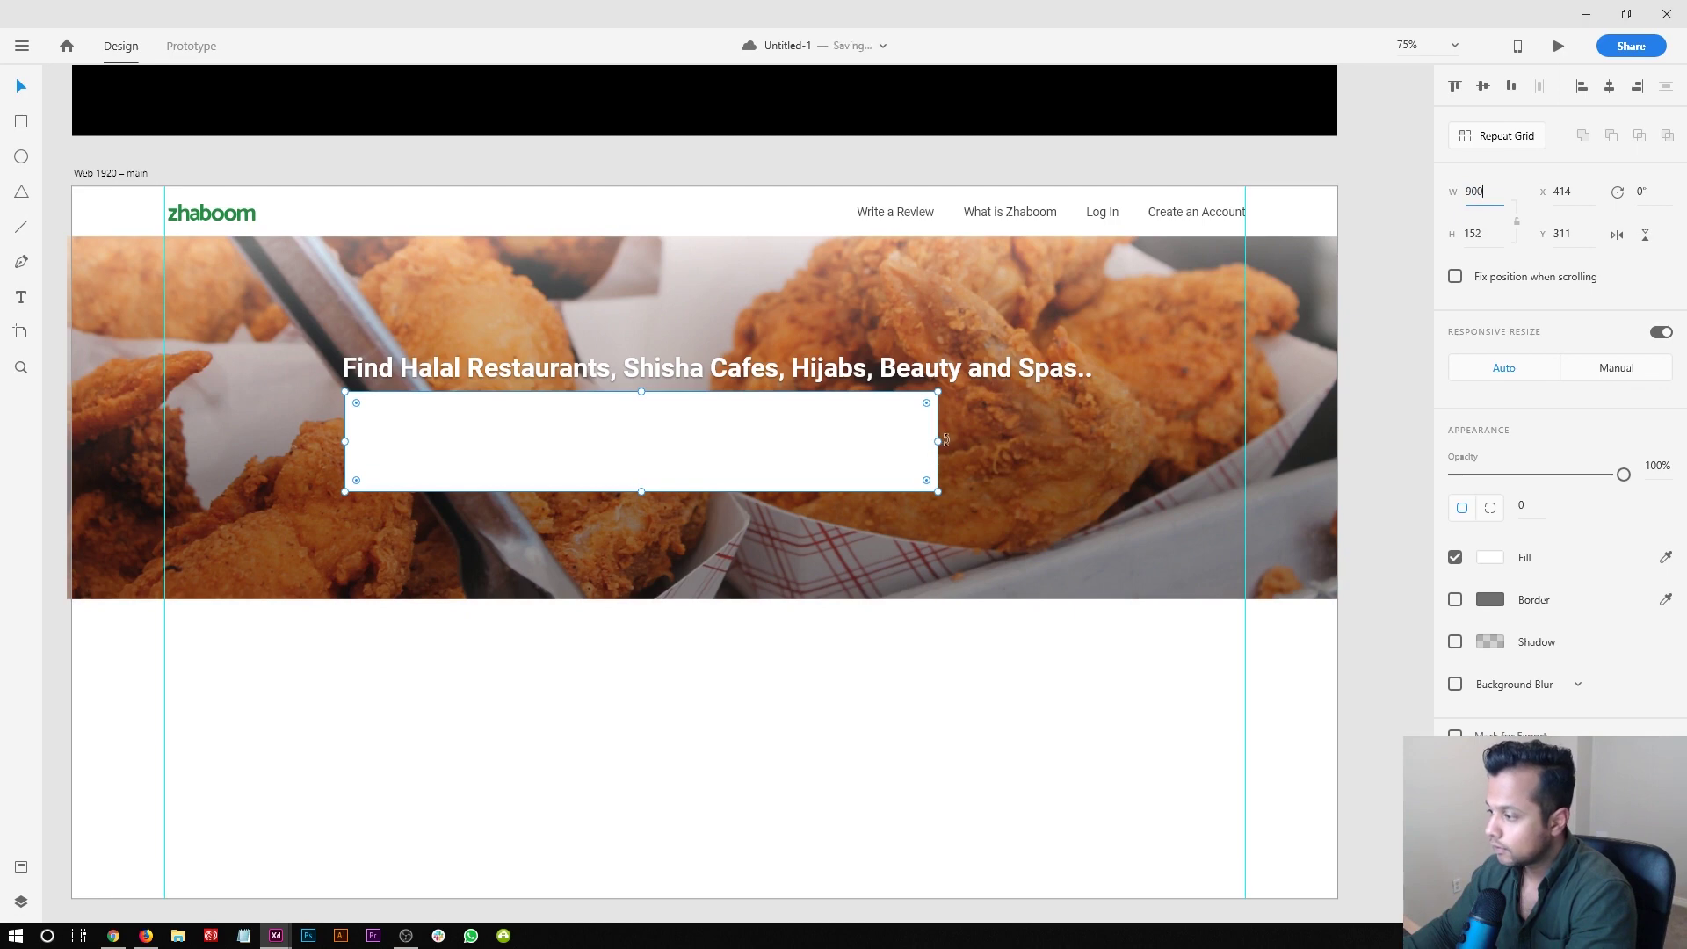
pyautogui.moveTo(935, 440); pyautogui.dragTo(1102, 440)
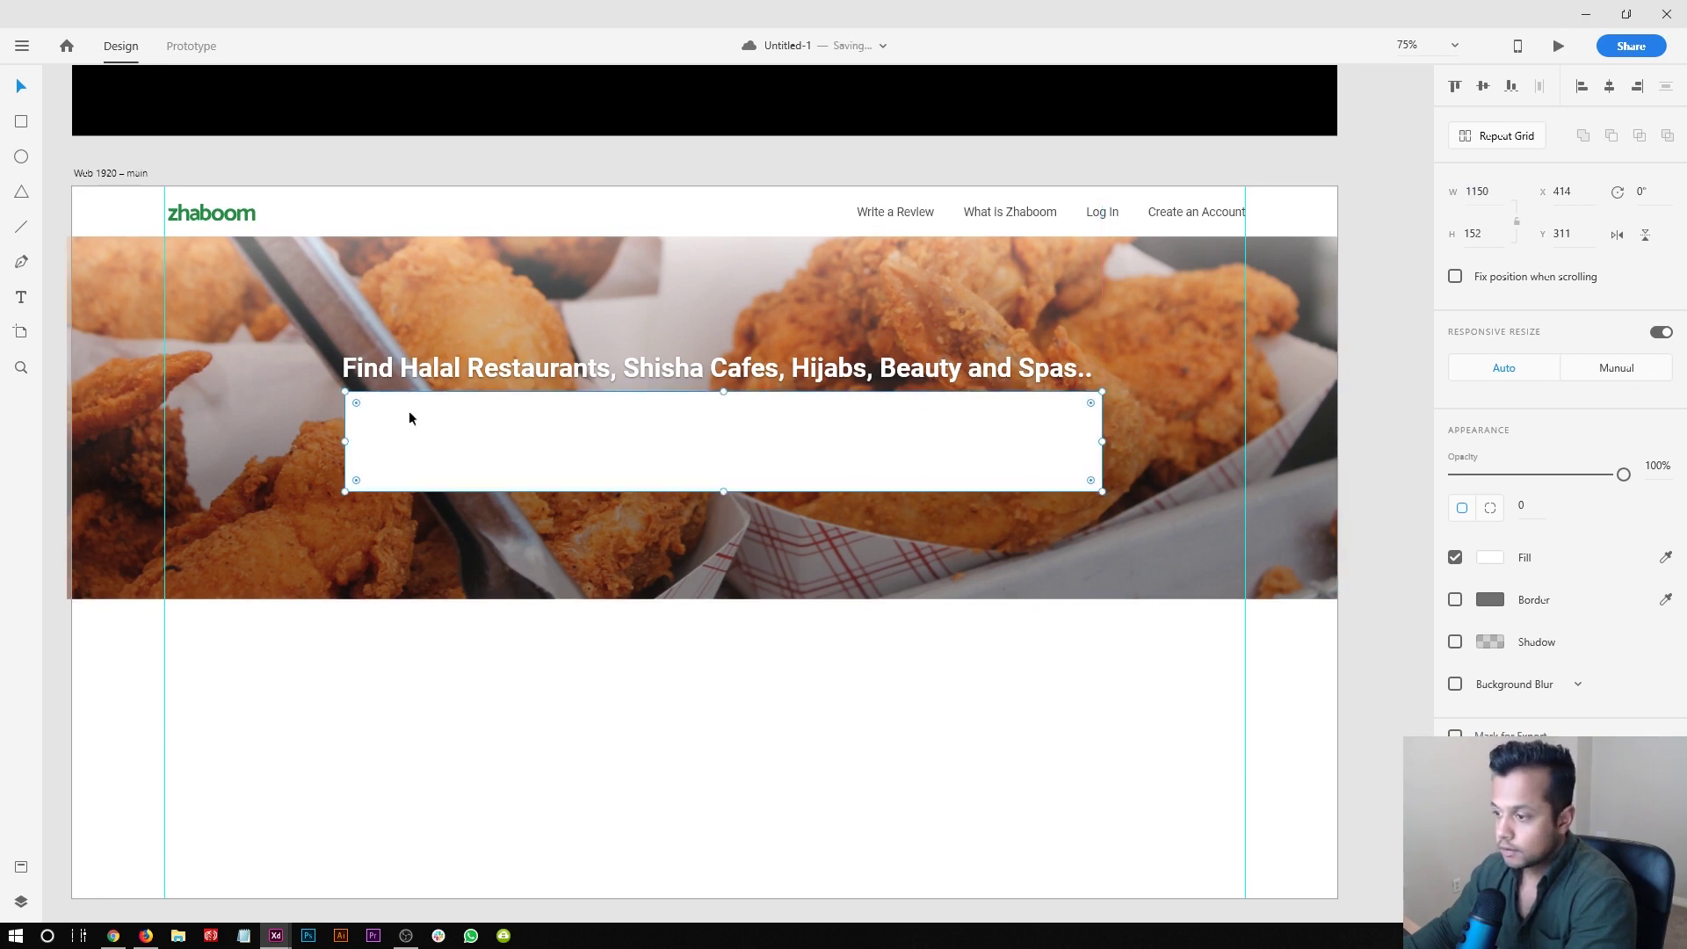
# - Try heights of 100 and 50 for the white rectangle below the headline
pyautogui.click(1489, 237)
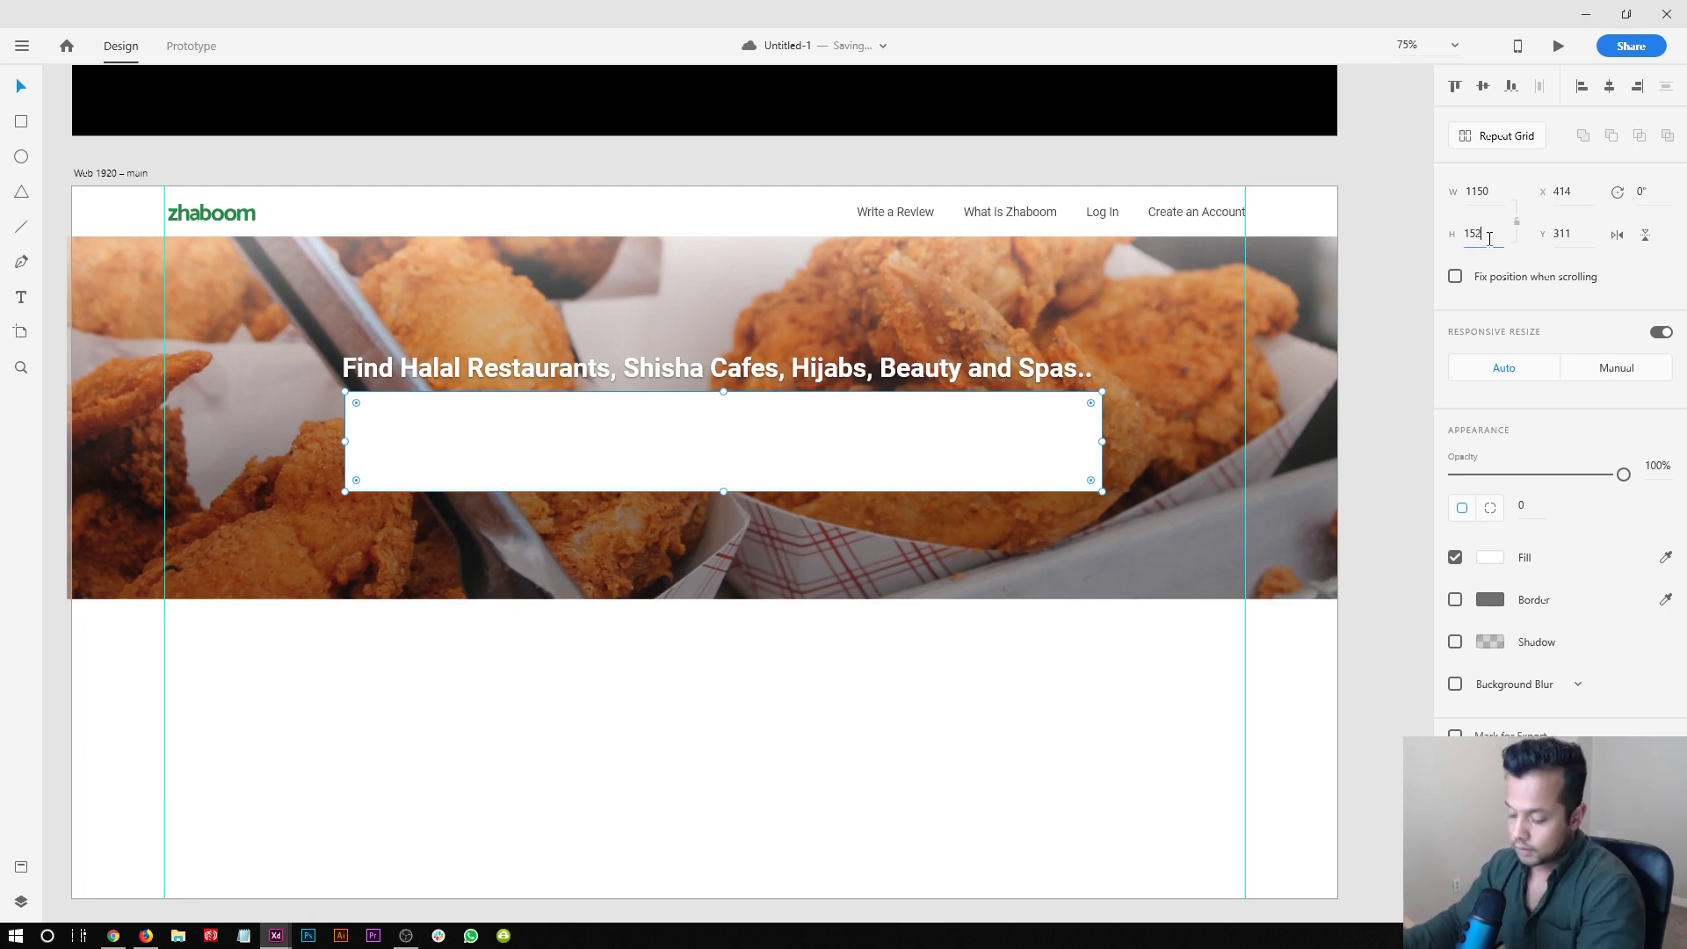
pyautogui.press('BackSpace')
pyautogui.press('BackSpace')
pyautogui.press('BackSpace')
pyautogui.write('100')
pyautogui.press('Return')
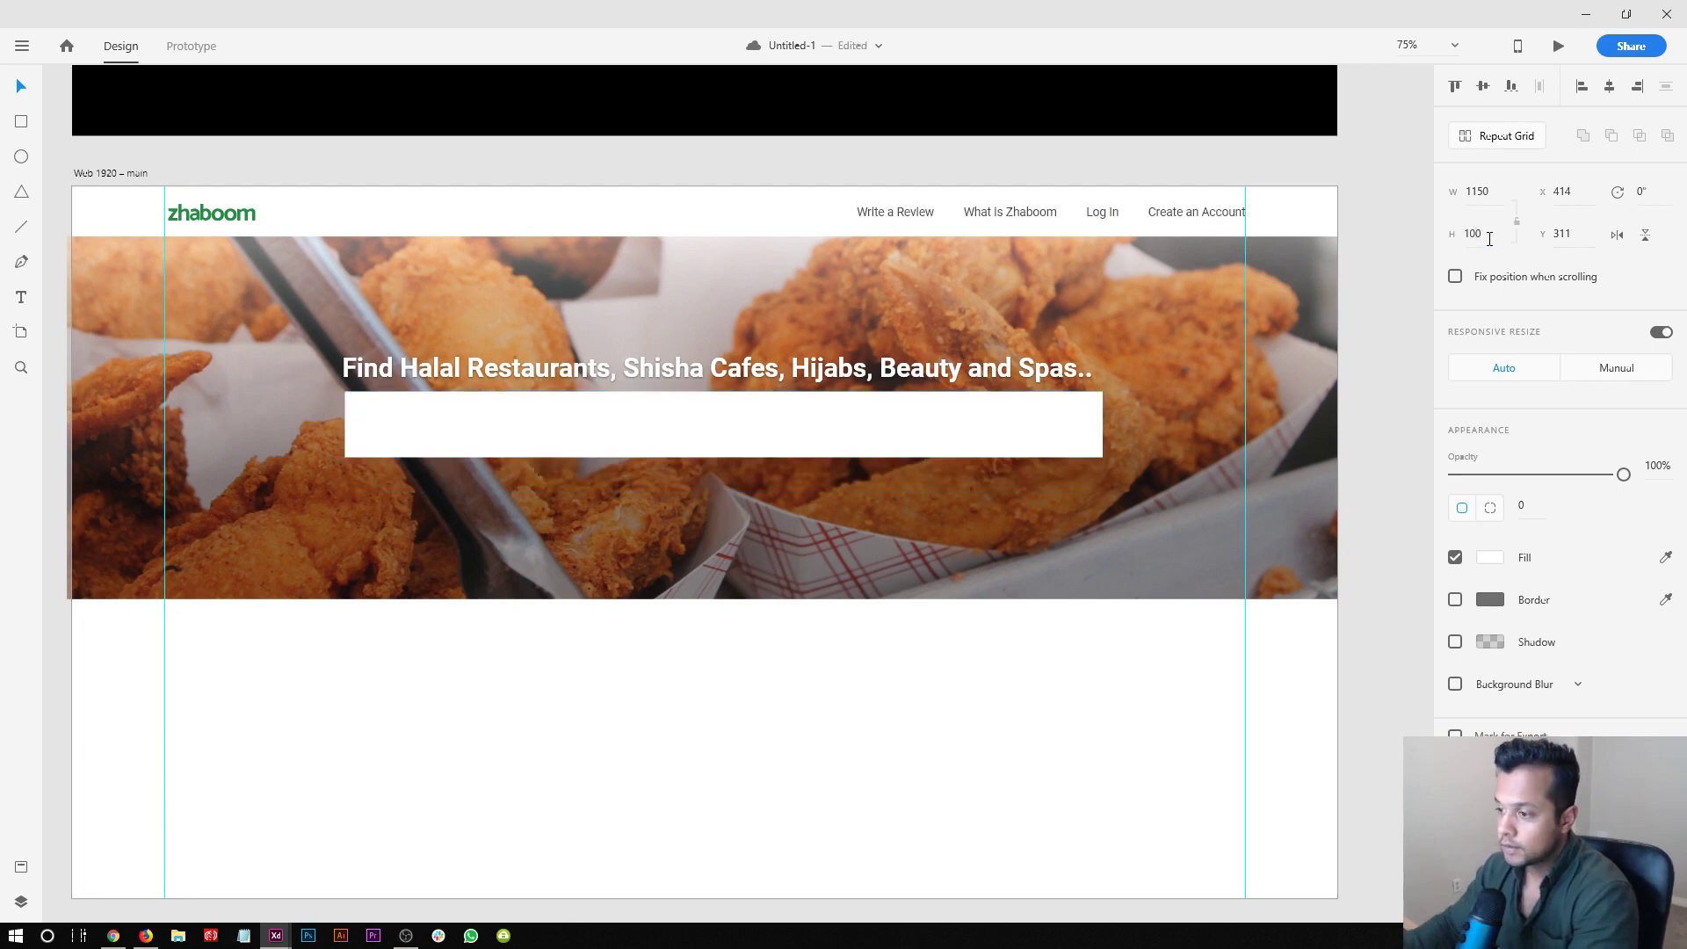
pyautogui.doubleClick(1497, 233)
pyautogui.write('50')
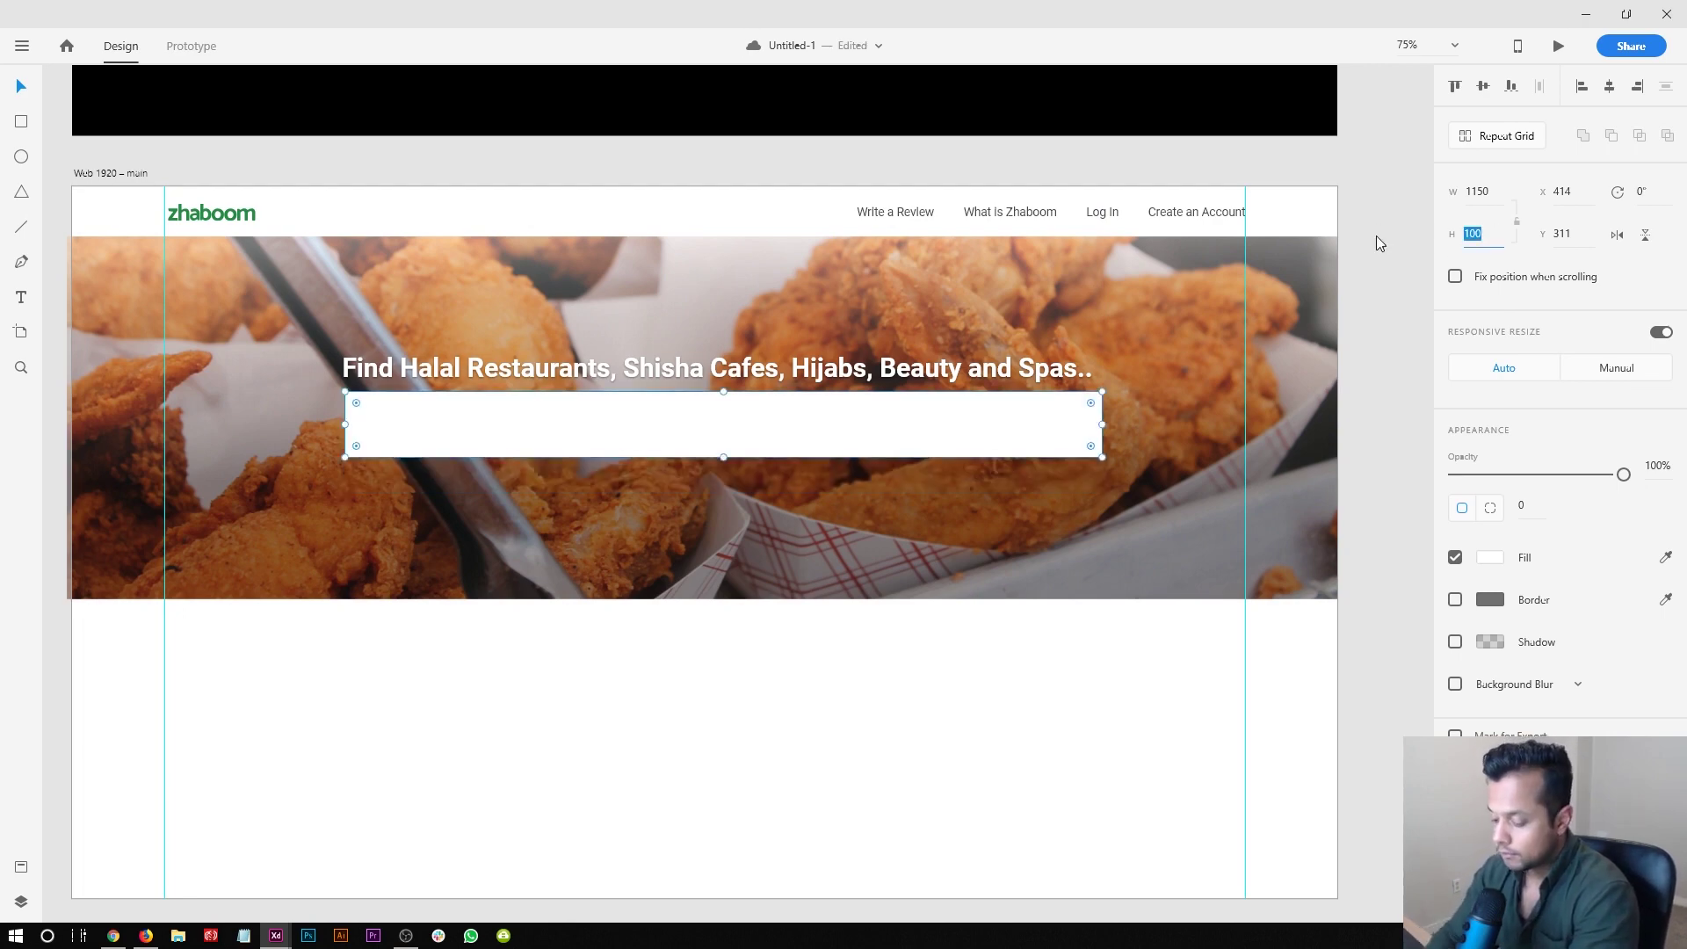
pyautogui.press('Return')
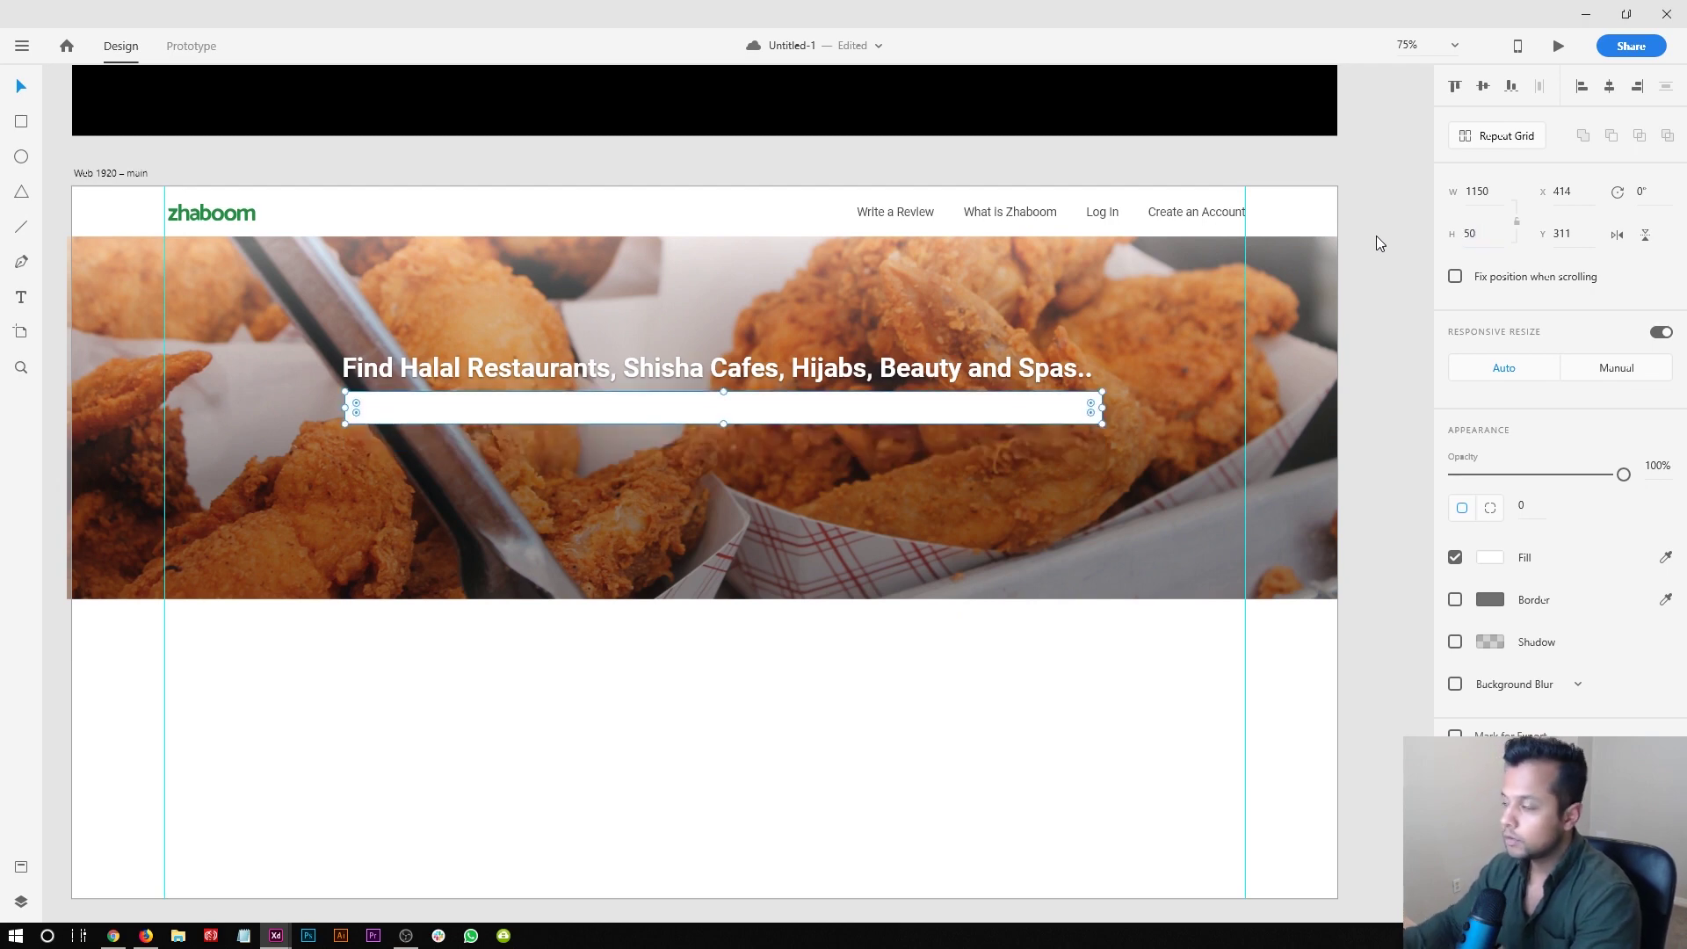
# - Set the white rectangle's height to 75
pyautogui.click(1472, 233)
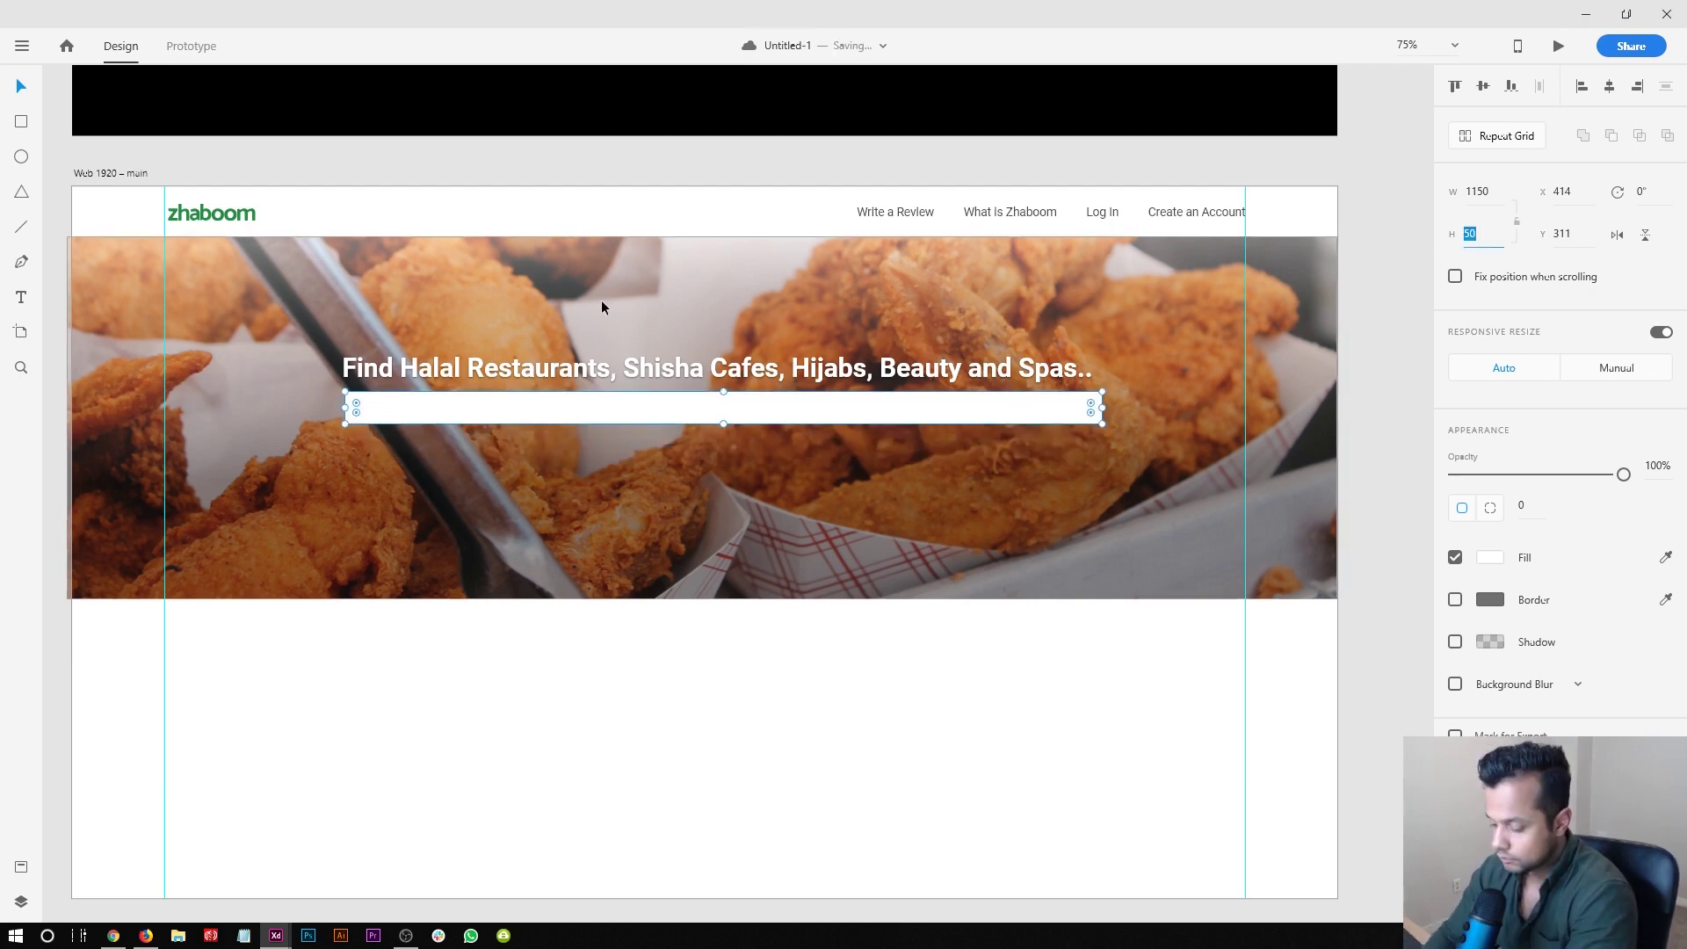
pyautogui.write('75')
pyautogui.press('Return')
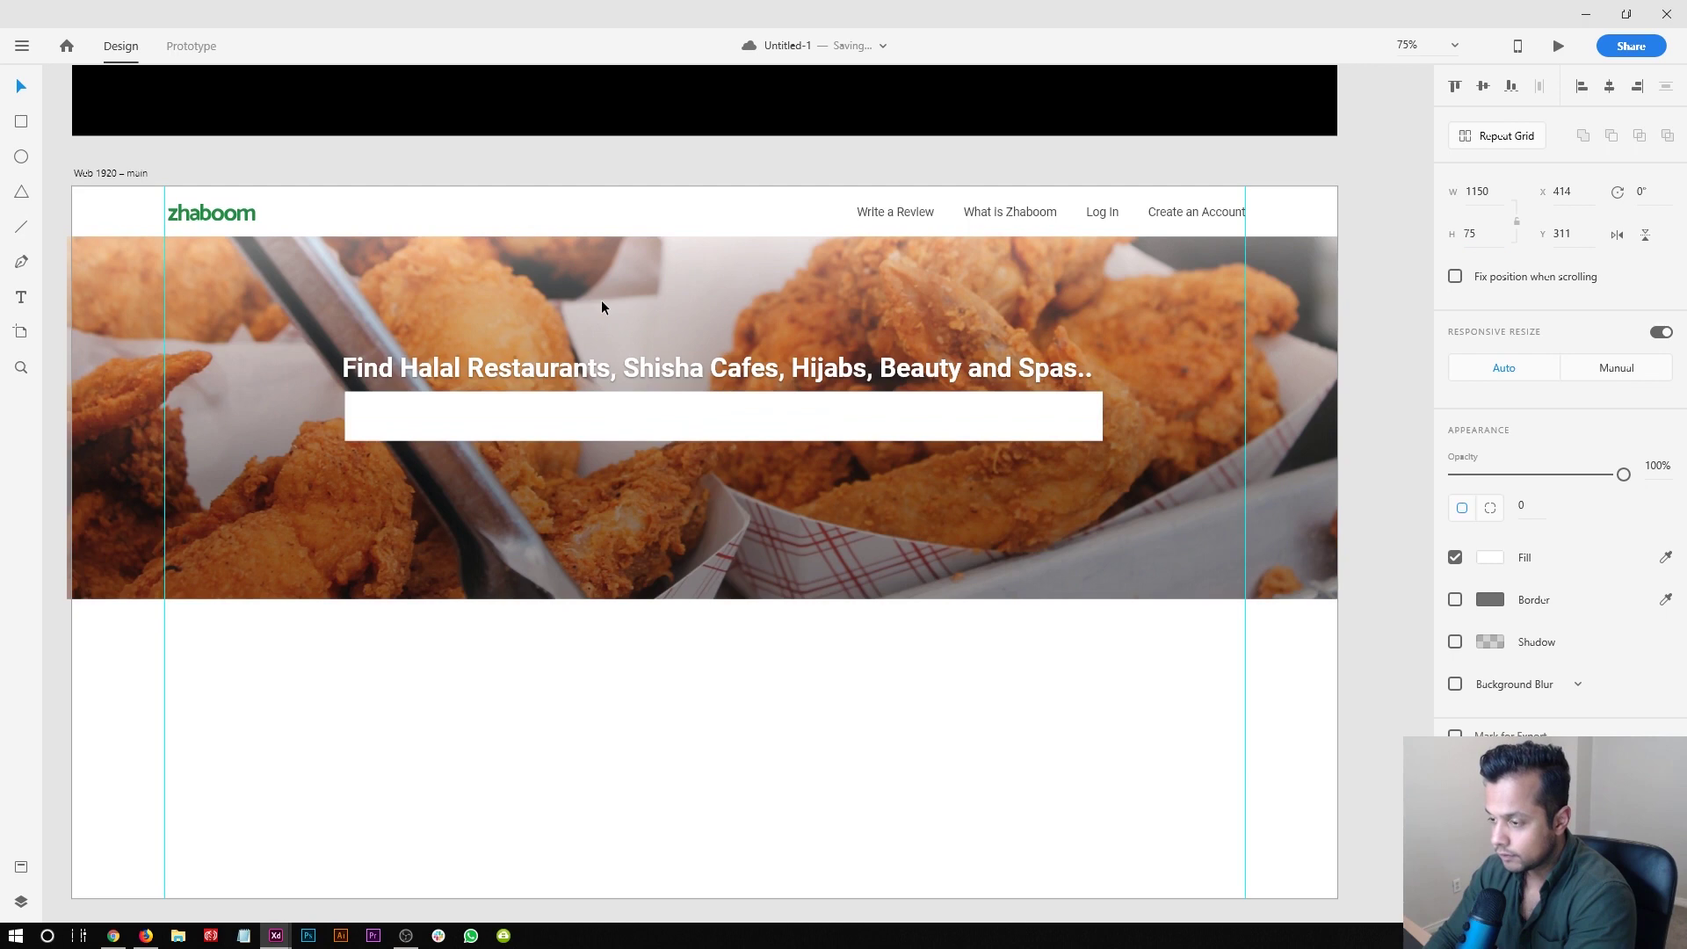
# - Duplicate the white bar, fill the copy with the logo's green and reduce it to a narrow strip at the bar's left end
pyautogui.scroll(3, 524, 770)
pyautogui.moveTo(1100, 542); pyautogui.dragTo(1082, 542)
pyautogui.press('i')
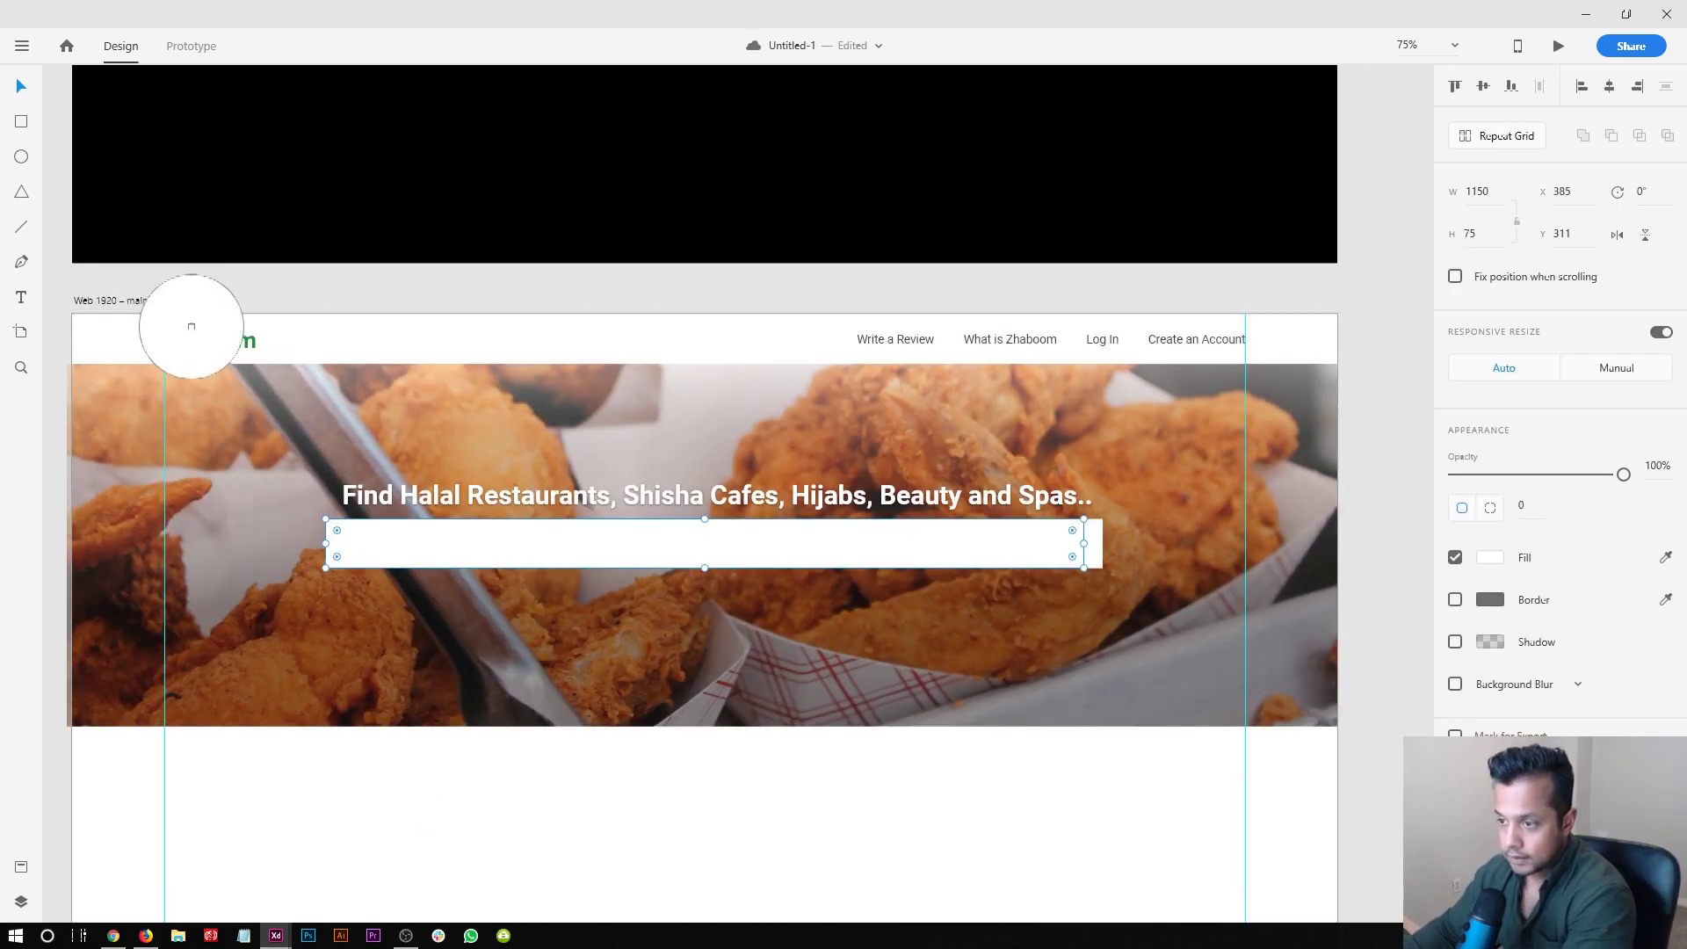
pyautogui.click(203, 339)
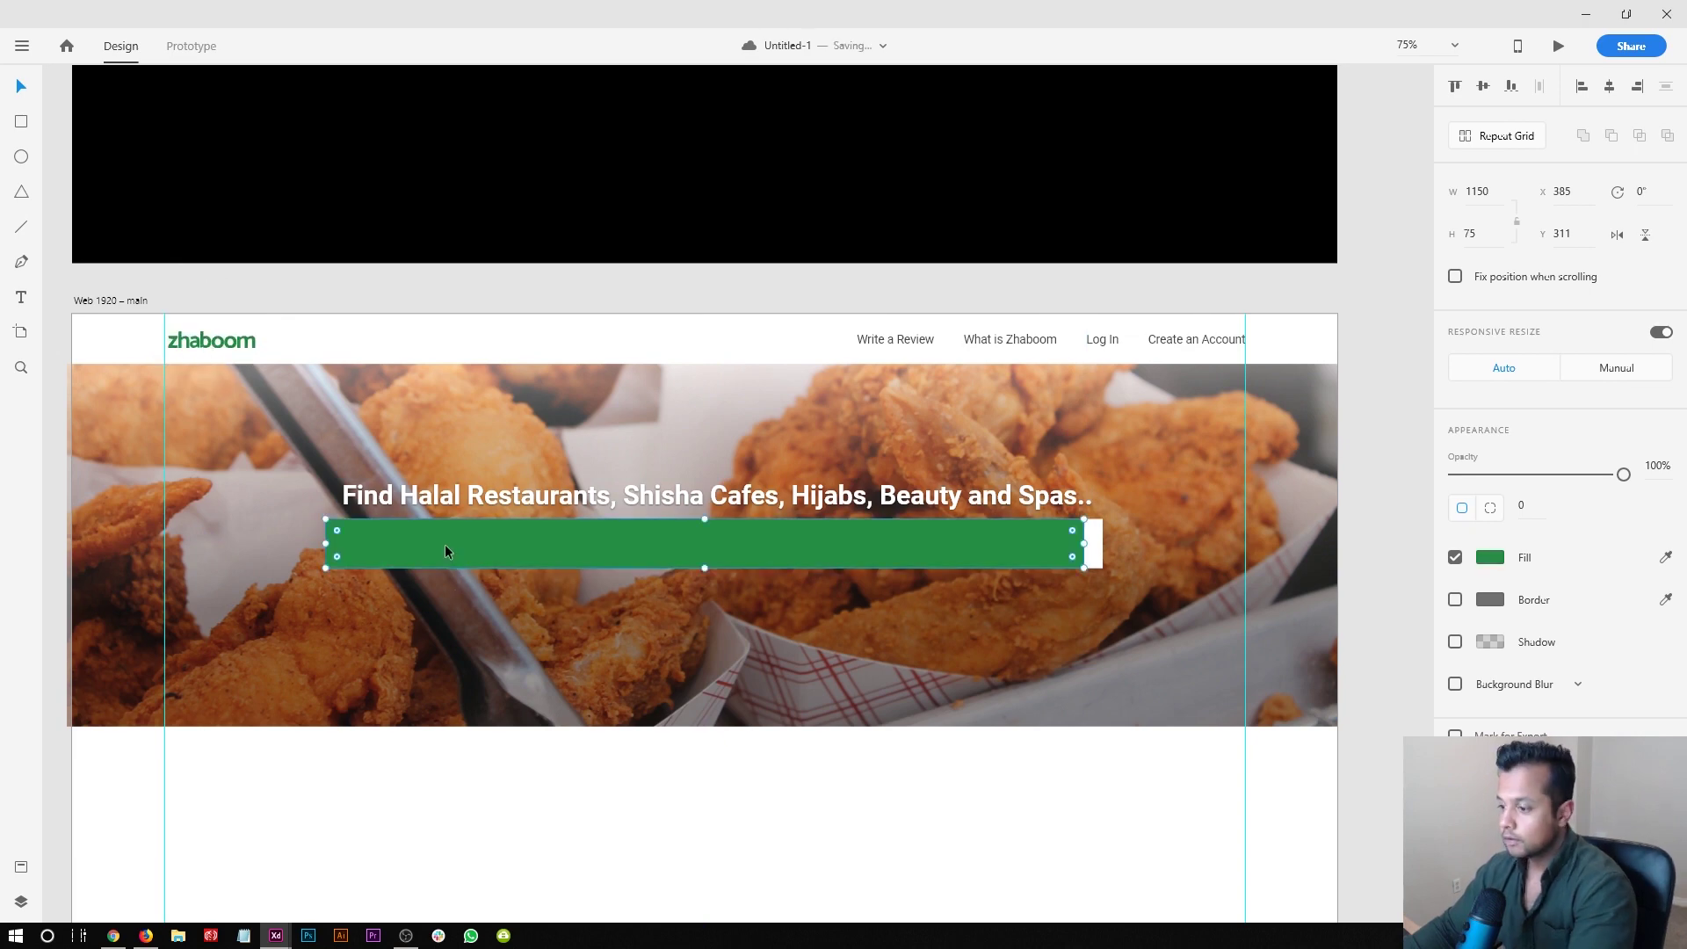
pyautogui.moveTo(1101, 543); pyautogui.dragTo(657, 560)
# - Switch to the browser and examine the search field and its suggestions on the current Zhaboom site
pyautogui.hotkey('alt', 'Tab')
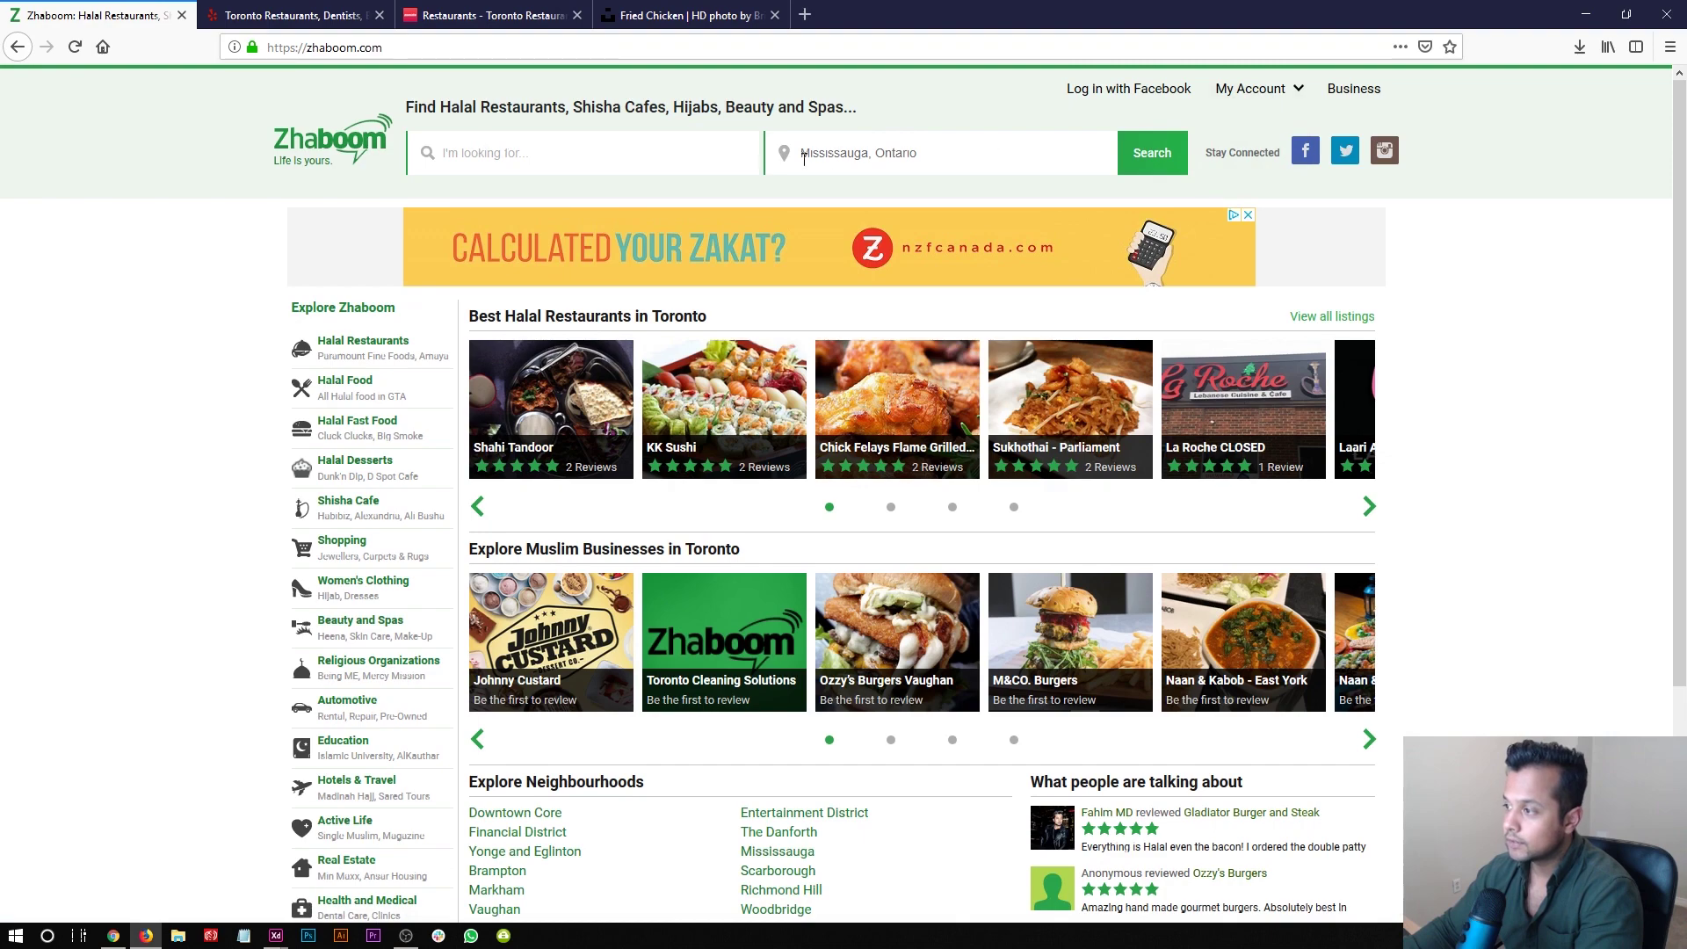
pyautogui.click(495, 148)
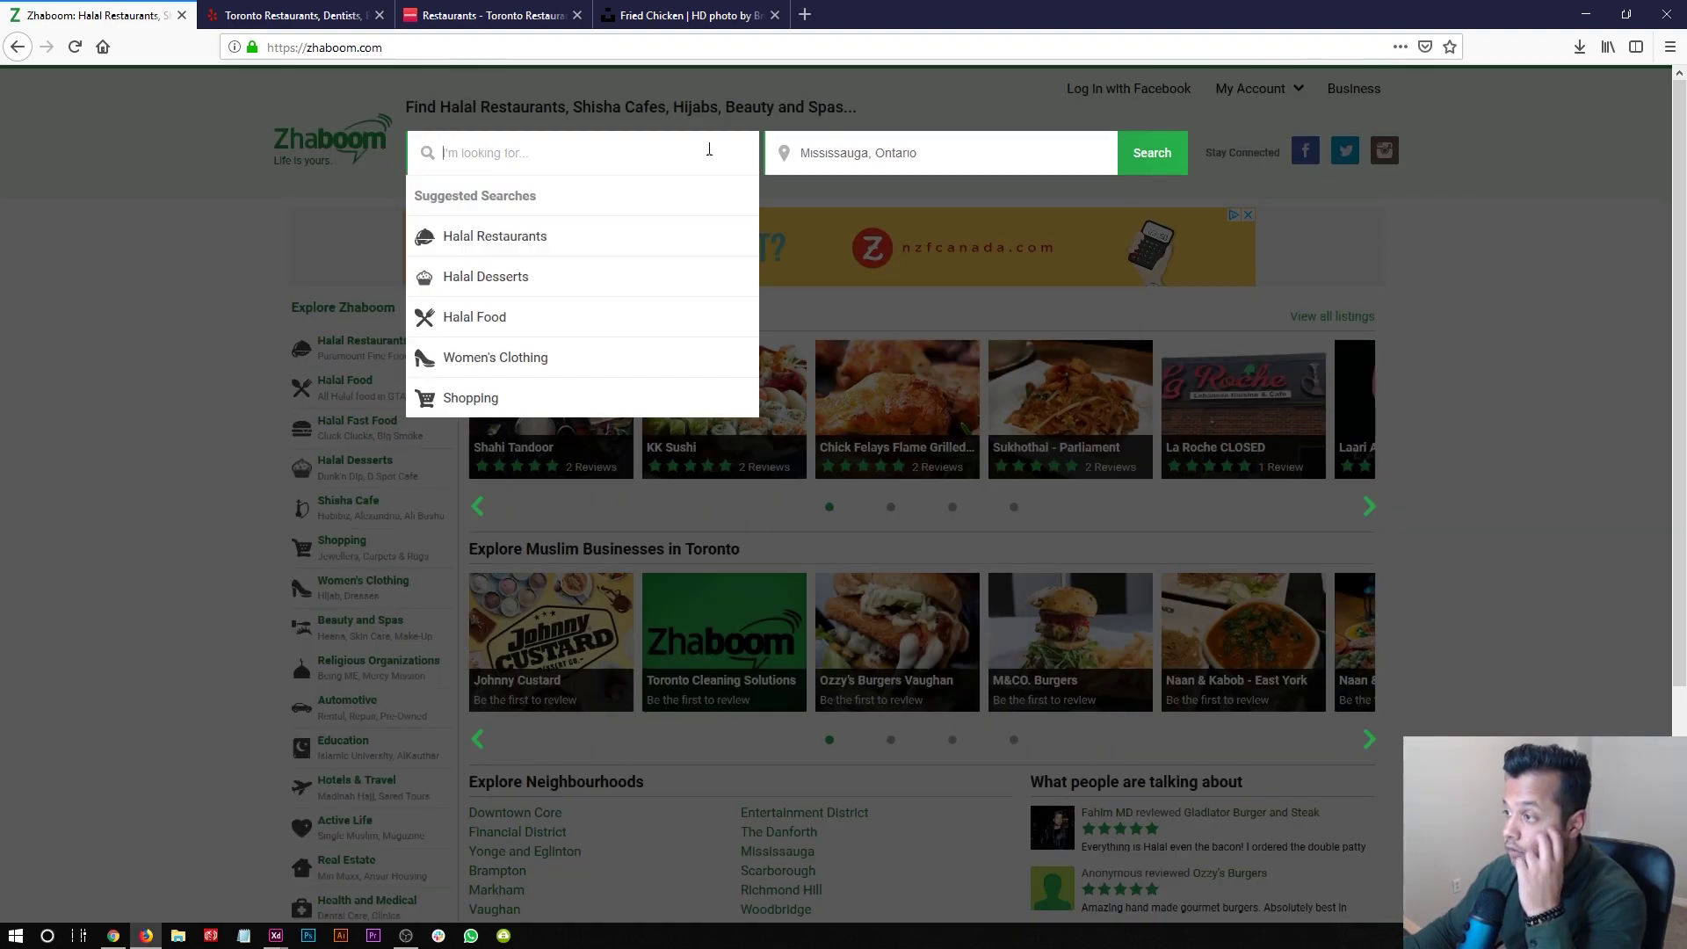
pyautogui.click(236, 276)
# - Switch to the 201-Home-Redesign file in Adobe XD, cut the header's two search fields and Search button, and close the file
pyautogui.hotkey('alt', 'Tab')
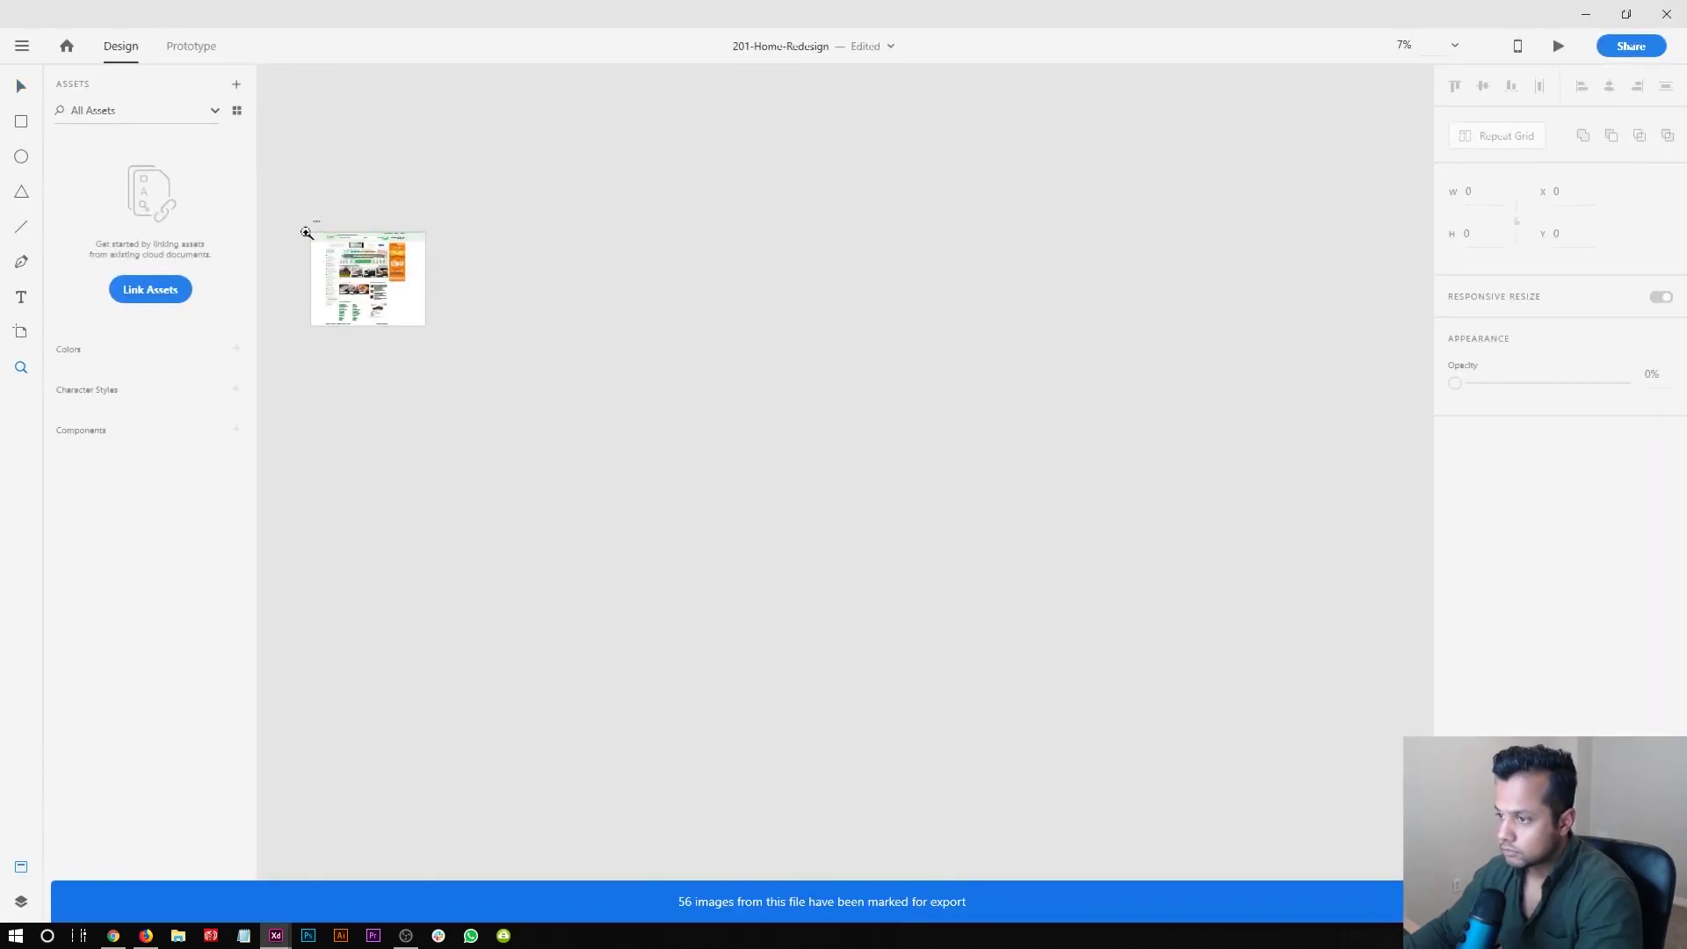
pyautogui.click(308, 241)
pyautogui.press('v')
pyautogui.hotkey('ctrl', '1')
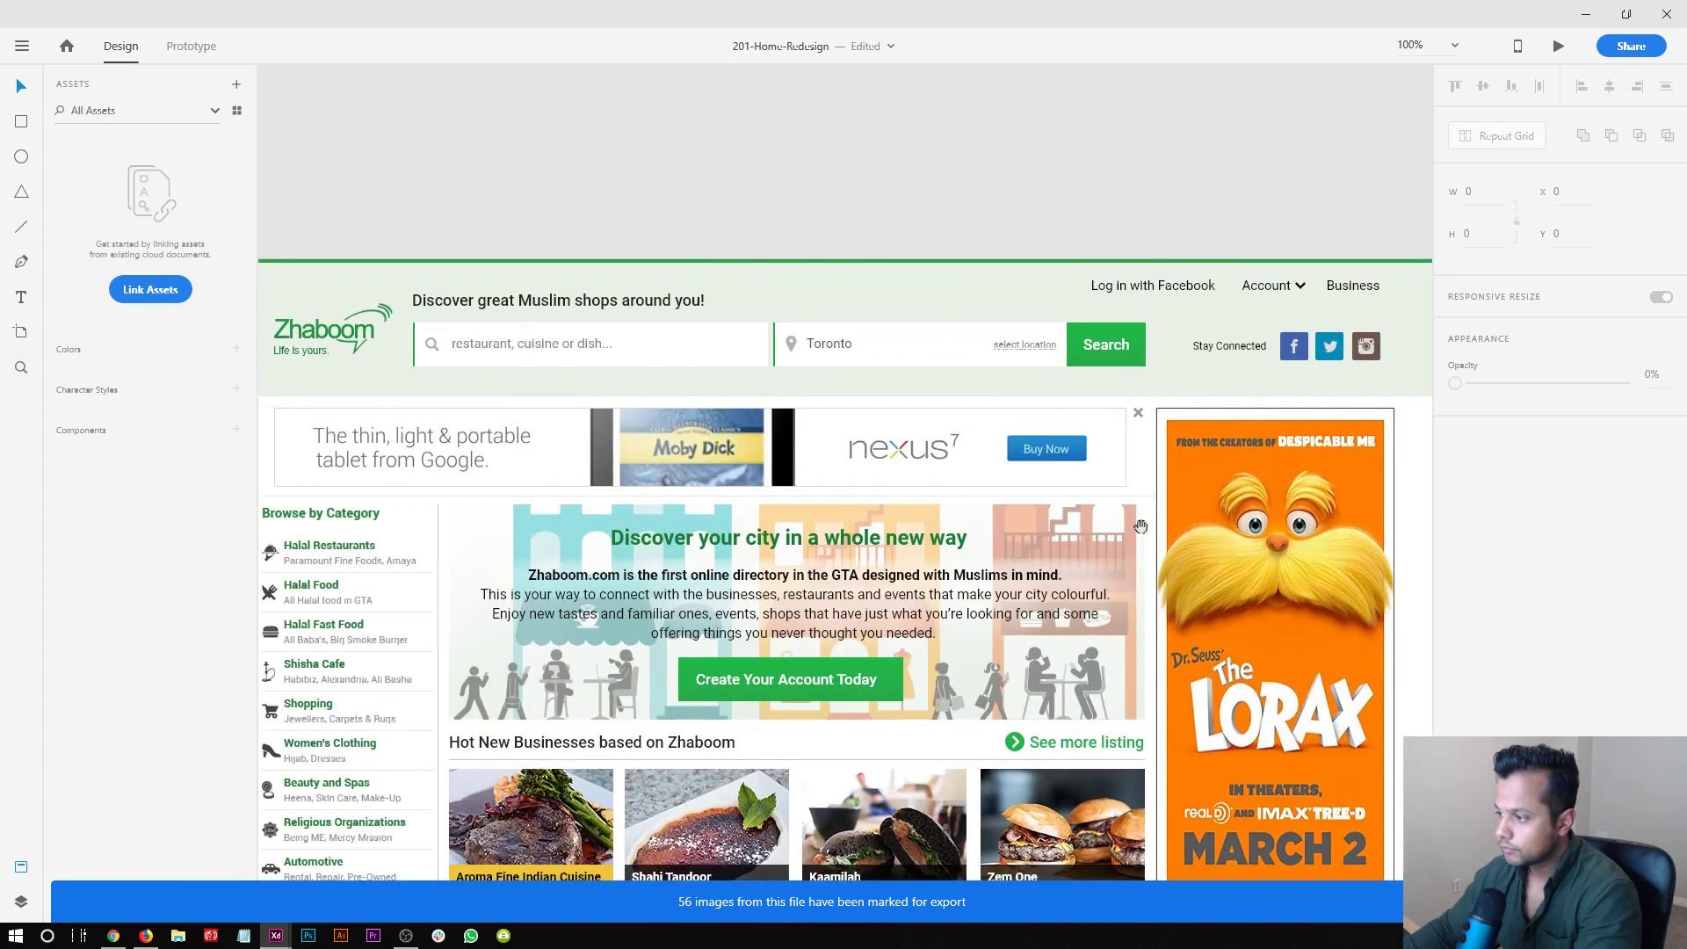
pyautogui.click(877, 360)
pyautogui.doubleClick(490, 346)
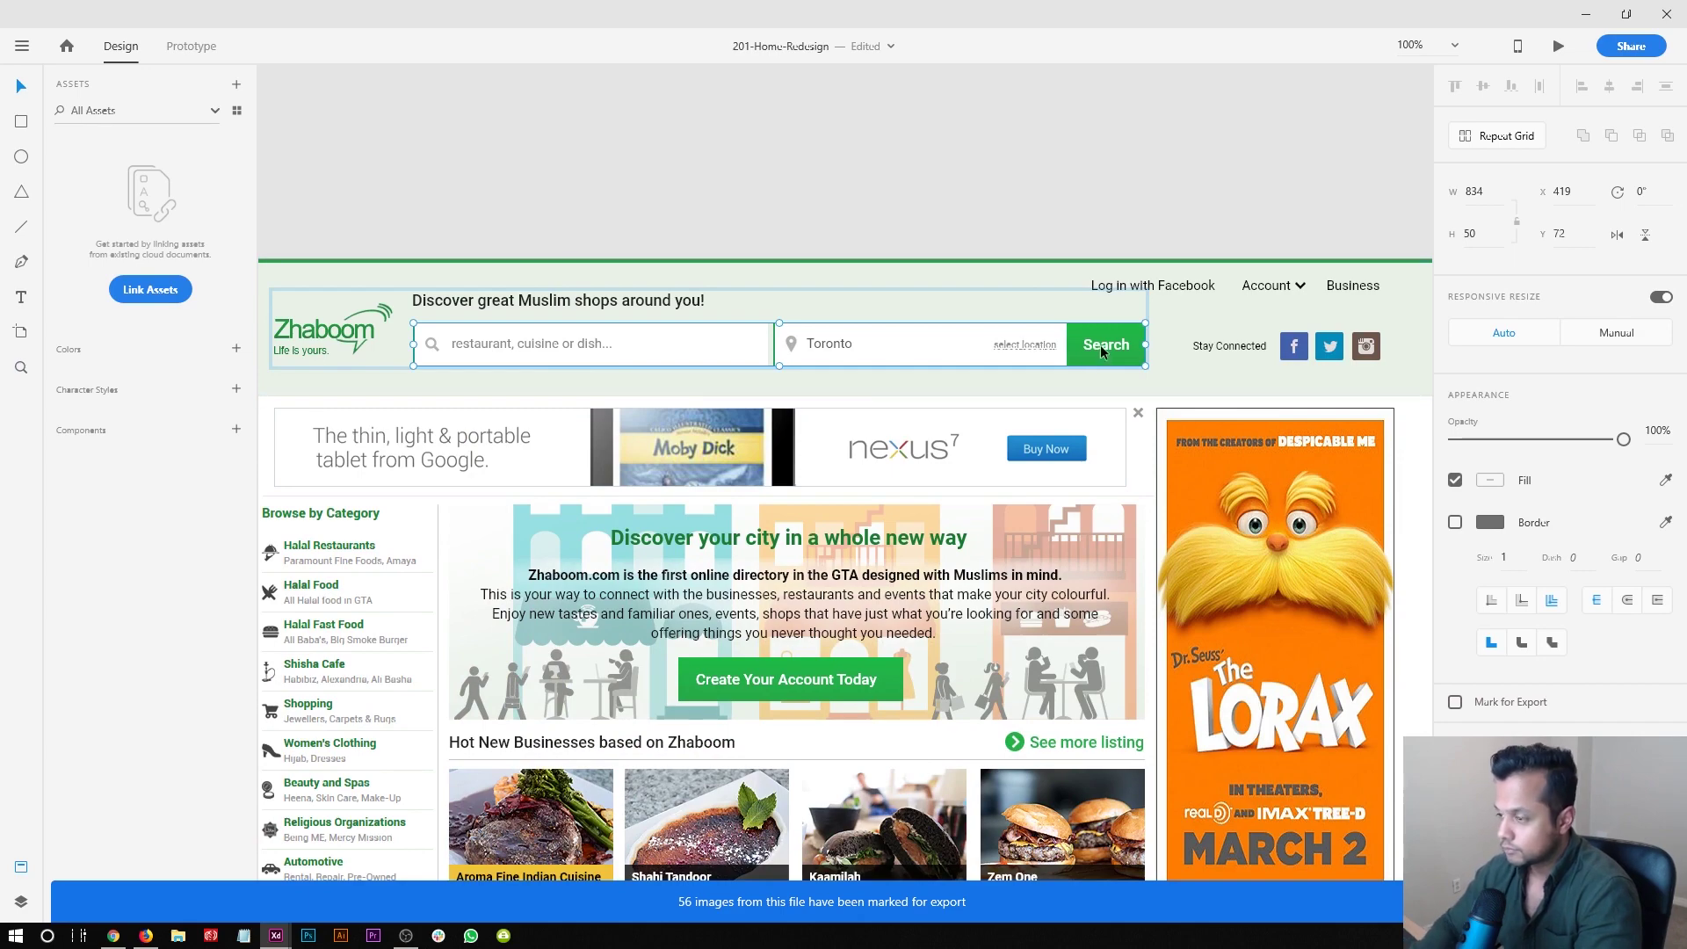
pyautogui.press('Delete')
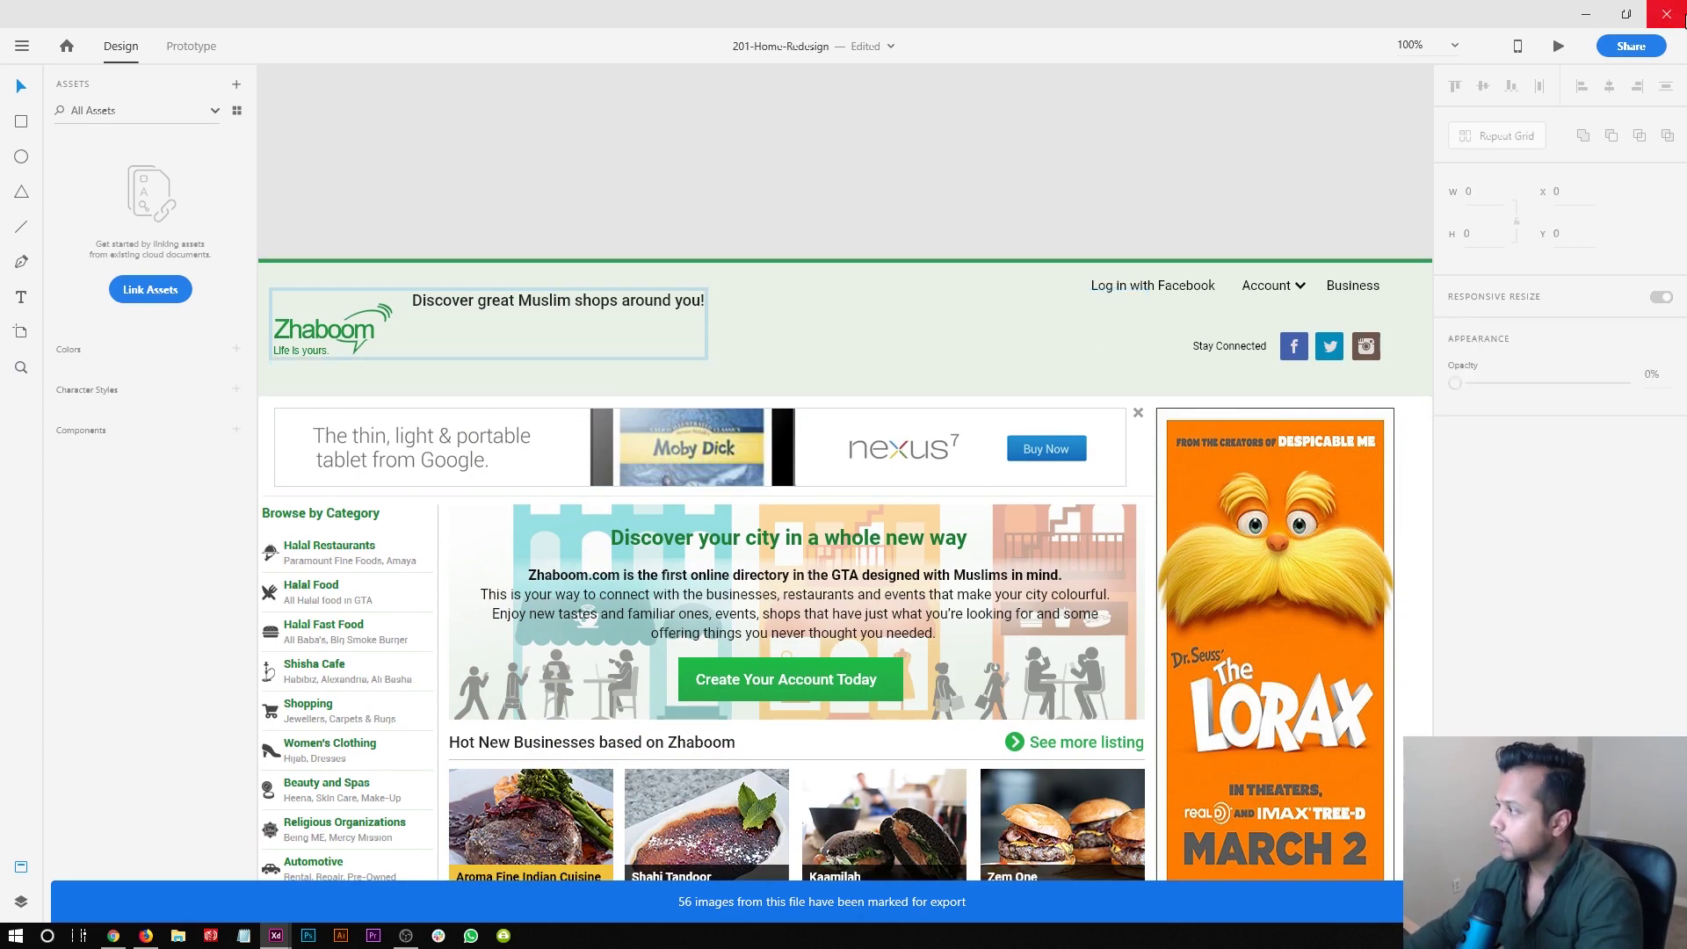
pyautogui.hotkey('ctrl', 'w')
pyautogui.click(908, 504)
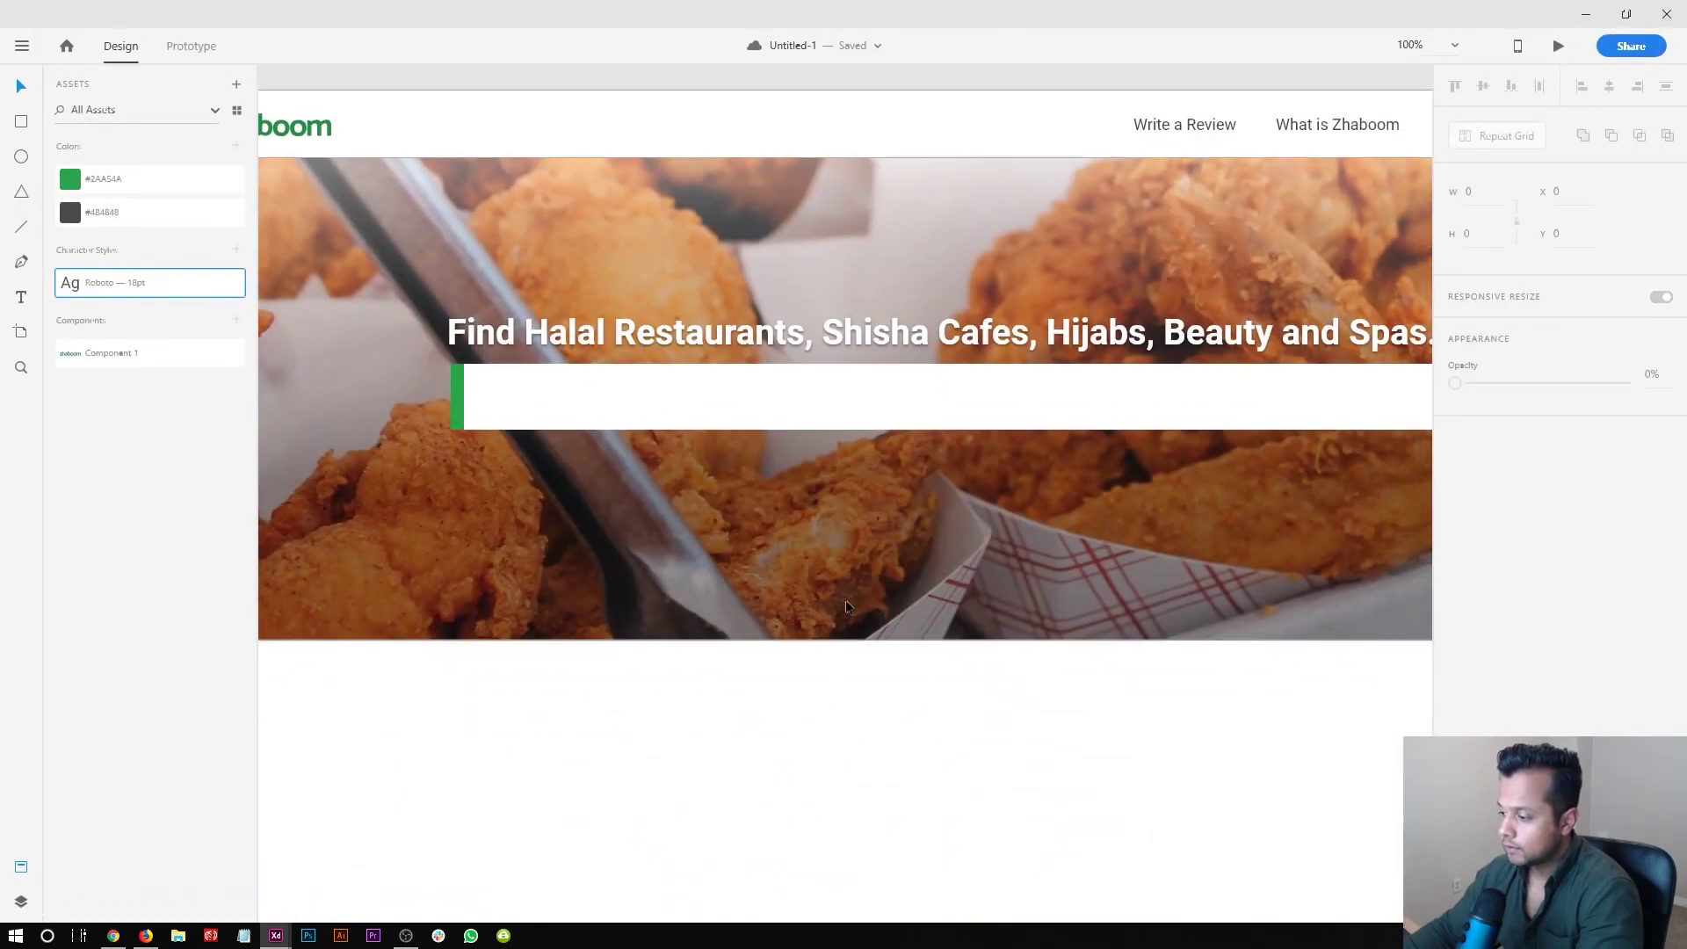
# - Paste the search form into the hero banner below the white bar and select its "restaurant, cuisine or dish..." field
pyautogui.click(846, 590)
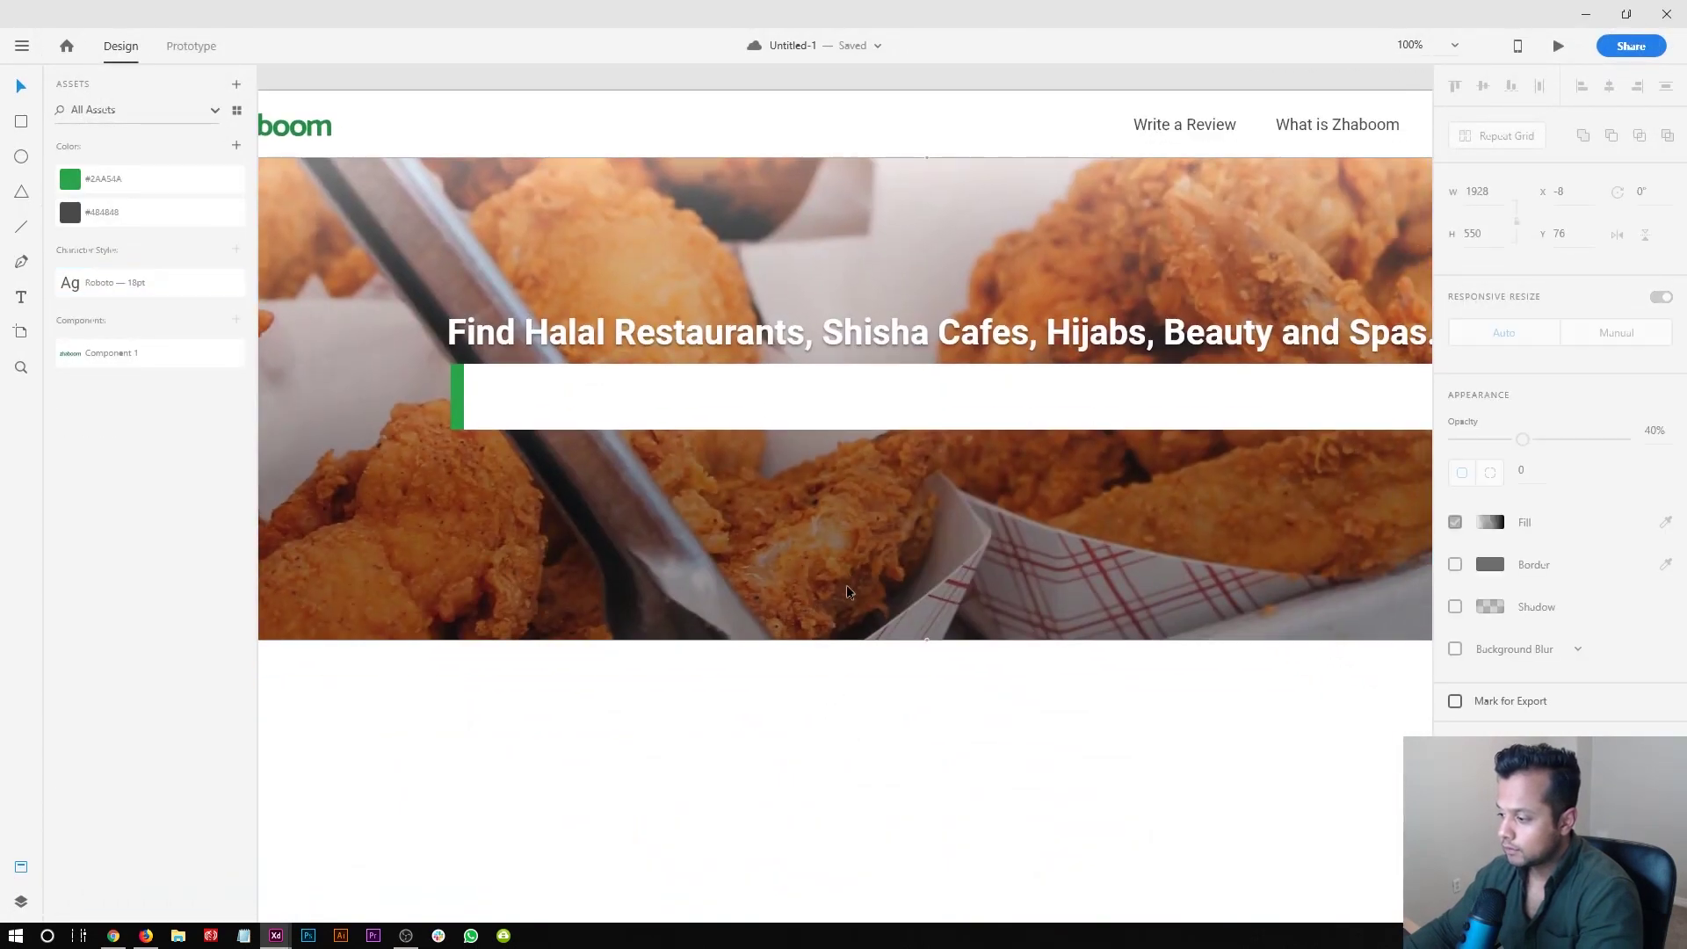
pyautogui.hotkey('ctrl', 'v')
pyautogui.moveTo(681, 172); pyautogui.dragTo(745, 523)
pyautogui.doubleClick(804, 516)
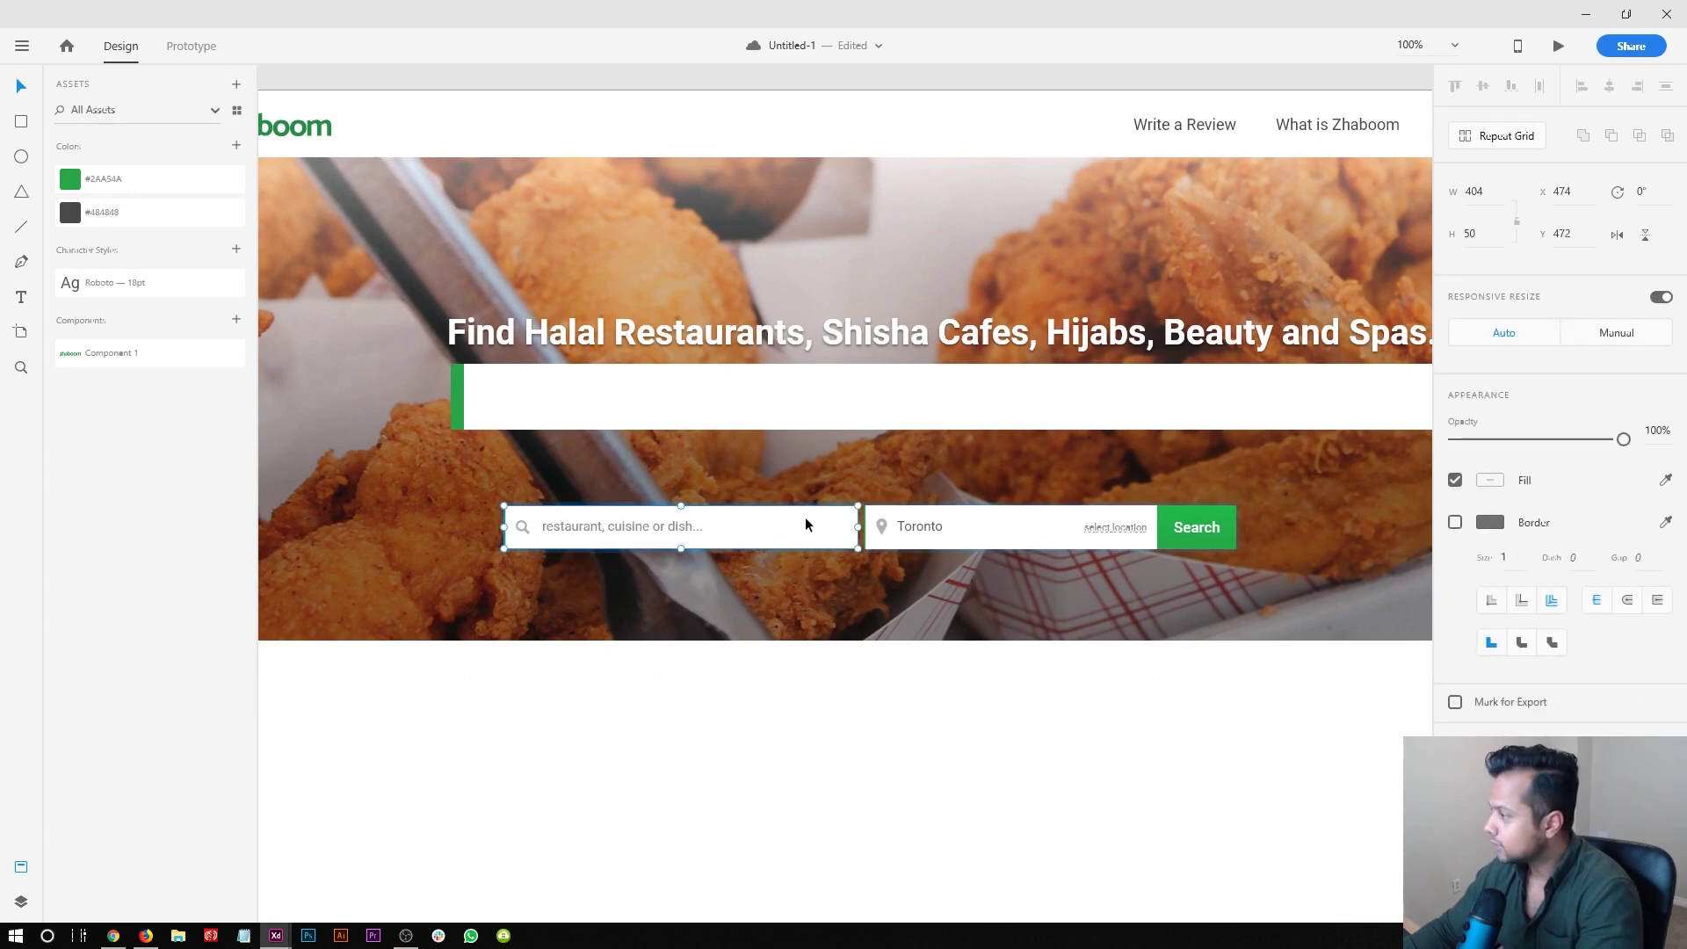
# - Try setting the white bar's height to 50 and undo the change
pyautogui.click(895, 401)
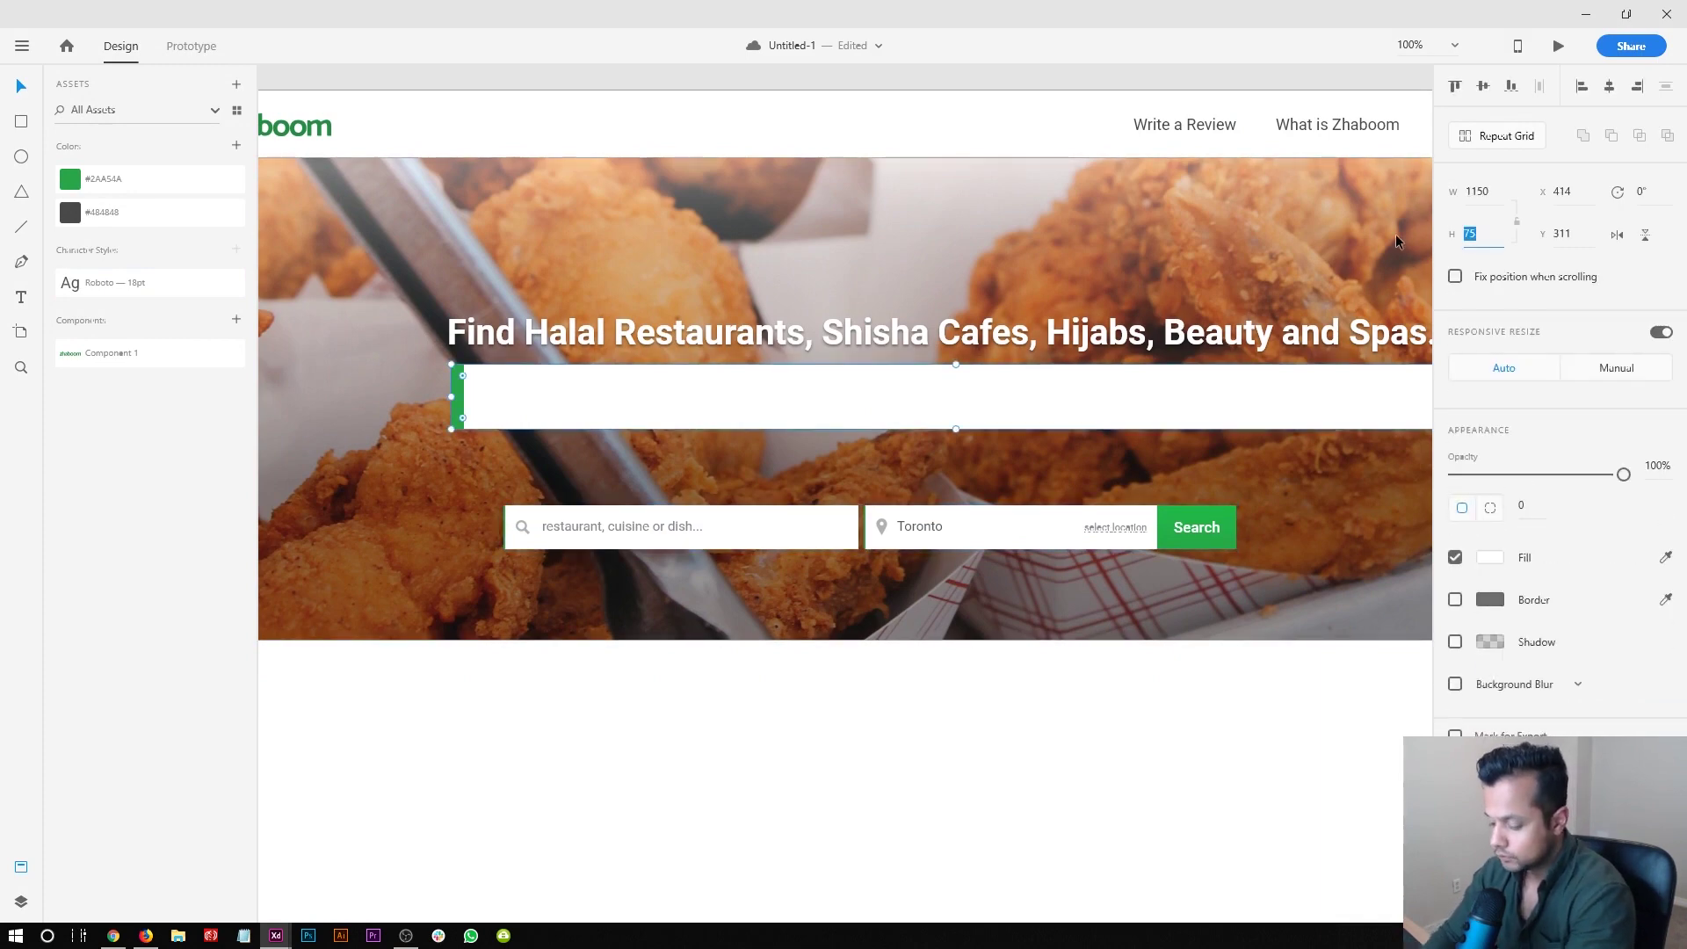
pyautogui.write('50')
pyautogui.press('Return')
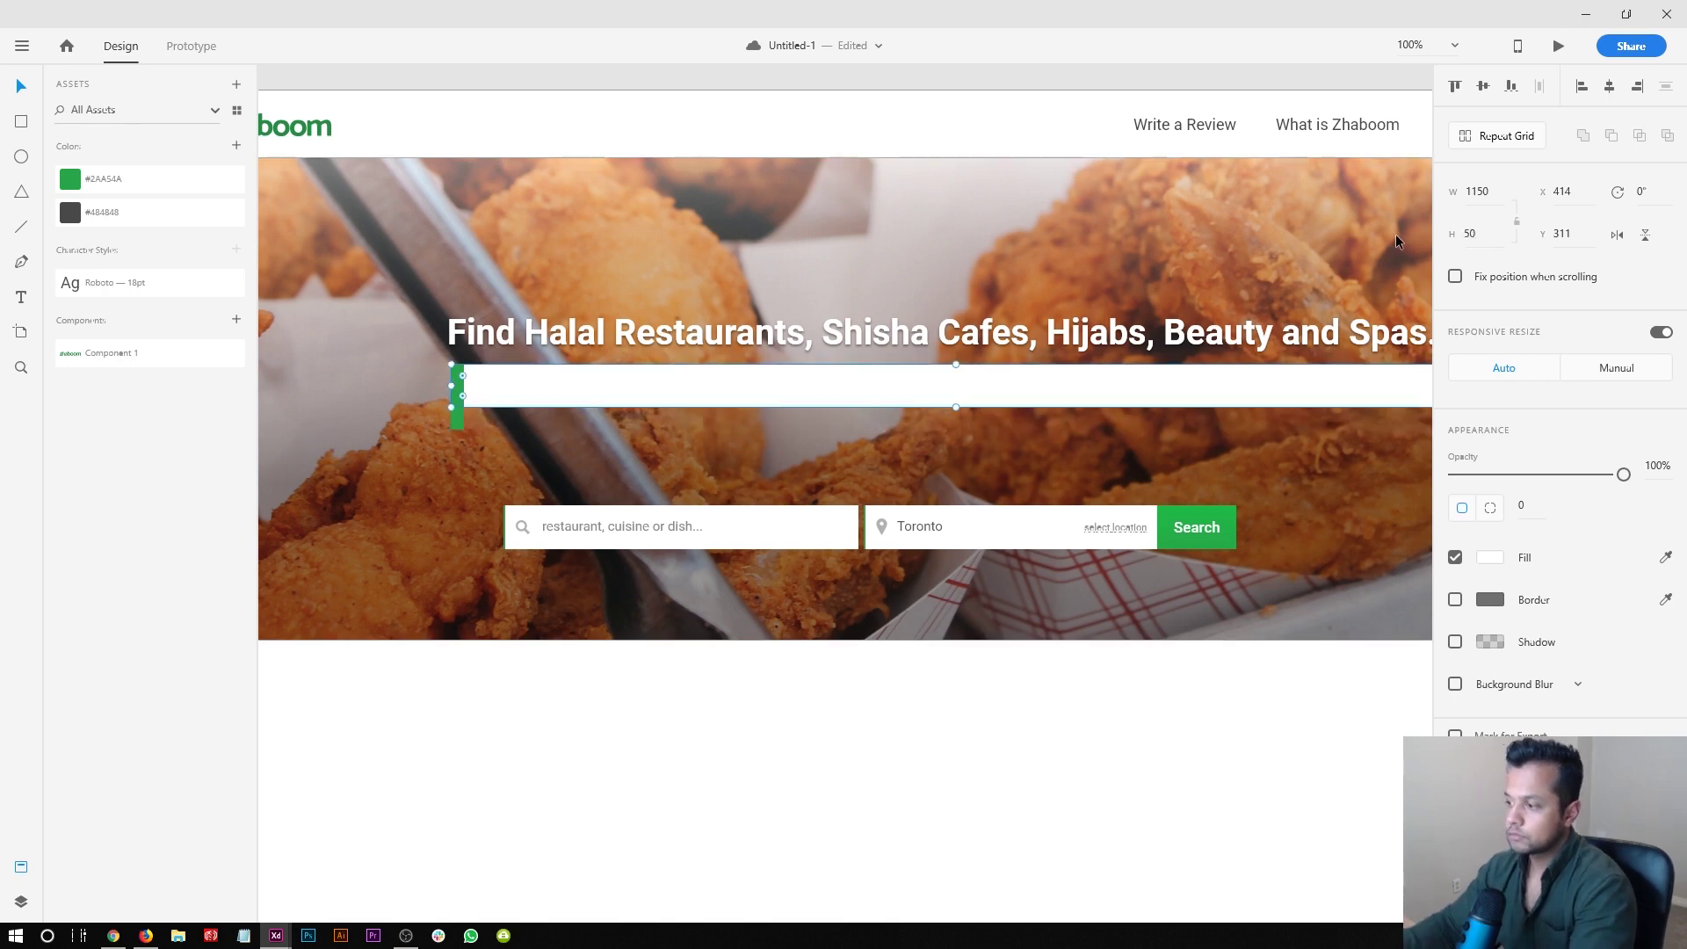
pyautogui.click(715, 708)
pyautogui.hotkey('ctrl', 'z')
pyautogui.hscroll(2, 709, 706)
pyautogui.scroll(1, 709, 707)
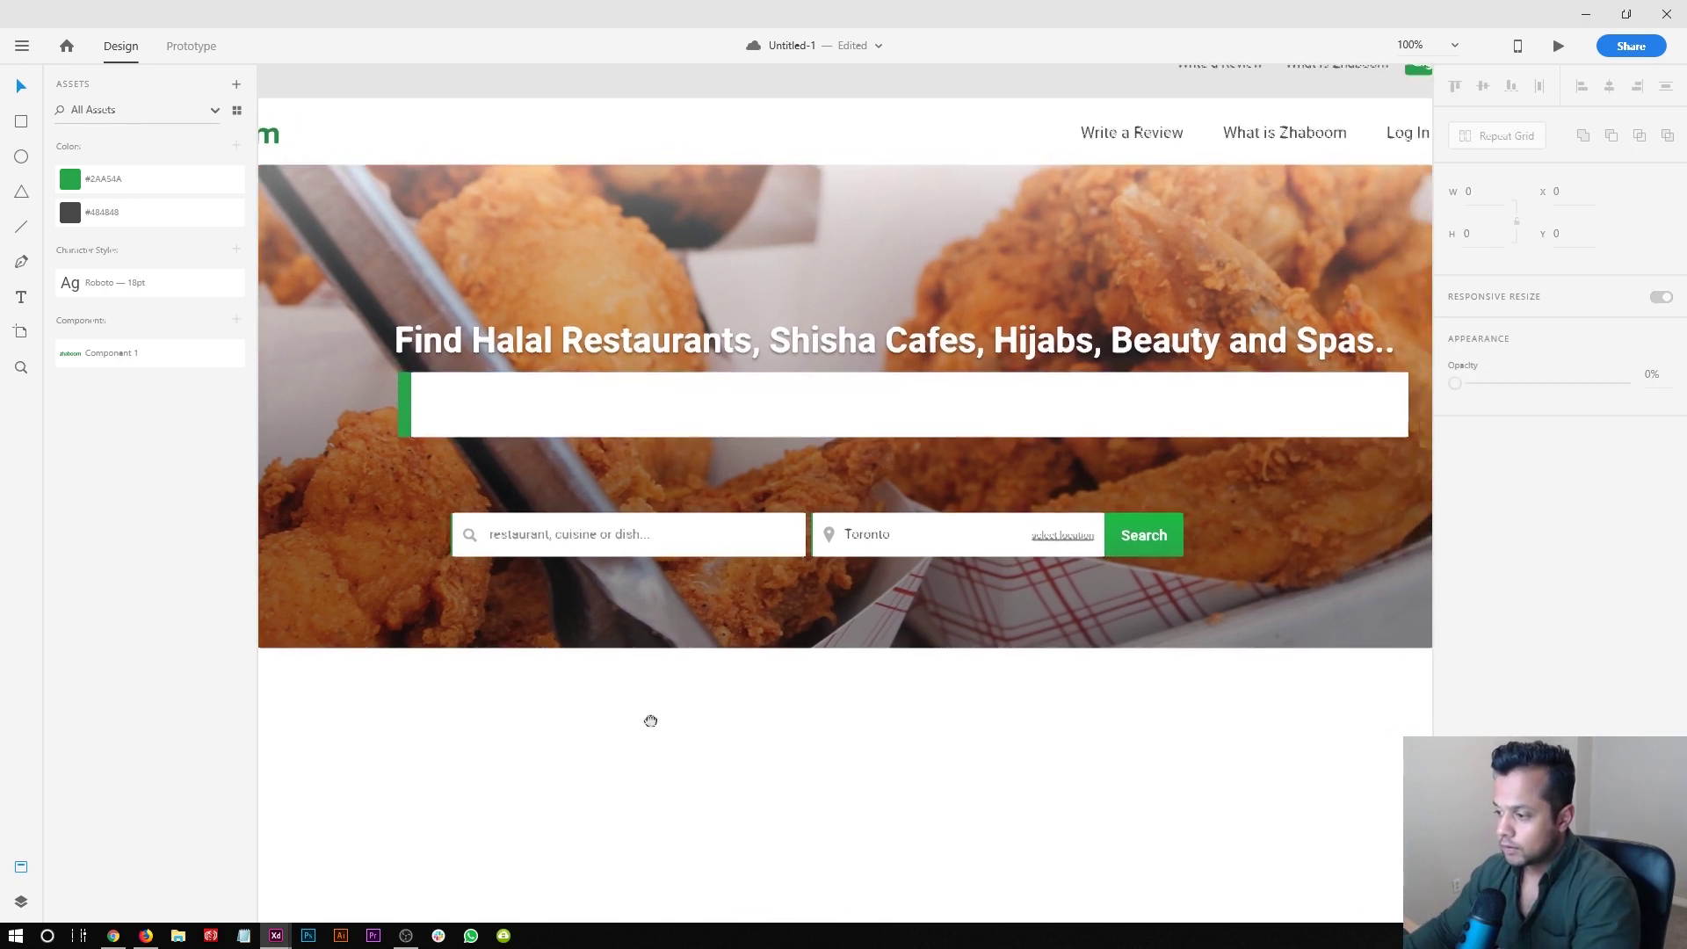
pyautogui.hscroll(2, 988, 529)
pyautogui.scroll(-1, 987, 529)
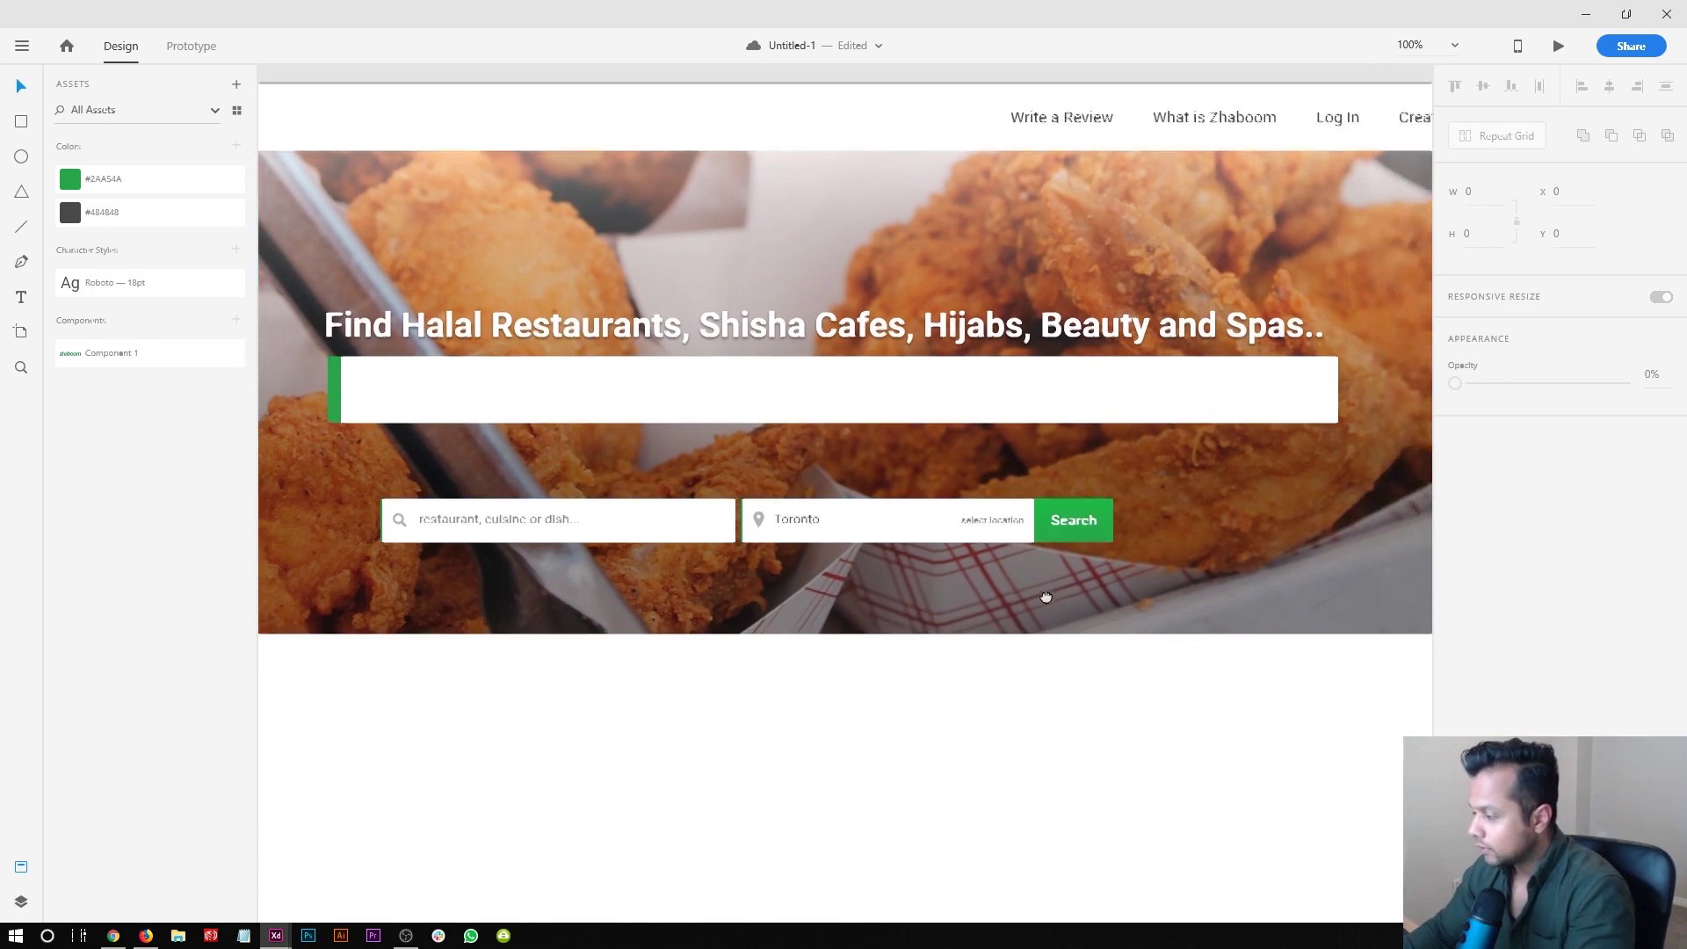
# - Ungroup the pasted search form in the hero banner, including its Search button
pyautogui.click(1072, 520)
pyautogui.scroll(5, 1072, 515)
pyautogui.moveTo(1065, 644); pyautogui.dragTo(890, 172)
pyautogui.press('Escape')
pyautogui.rightClick(1026, 656)
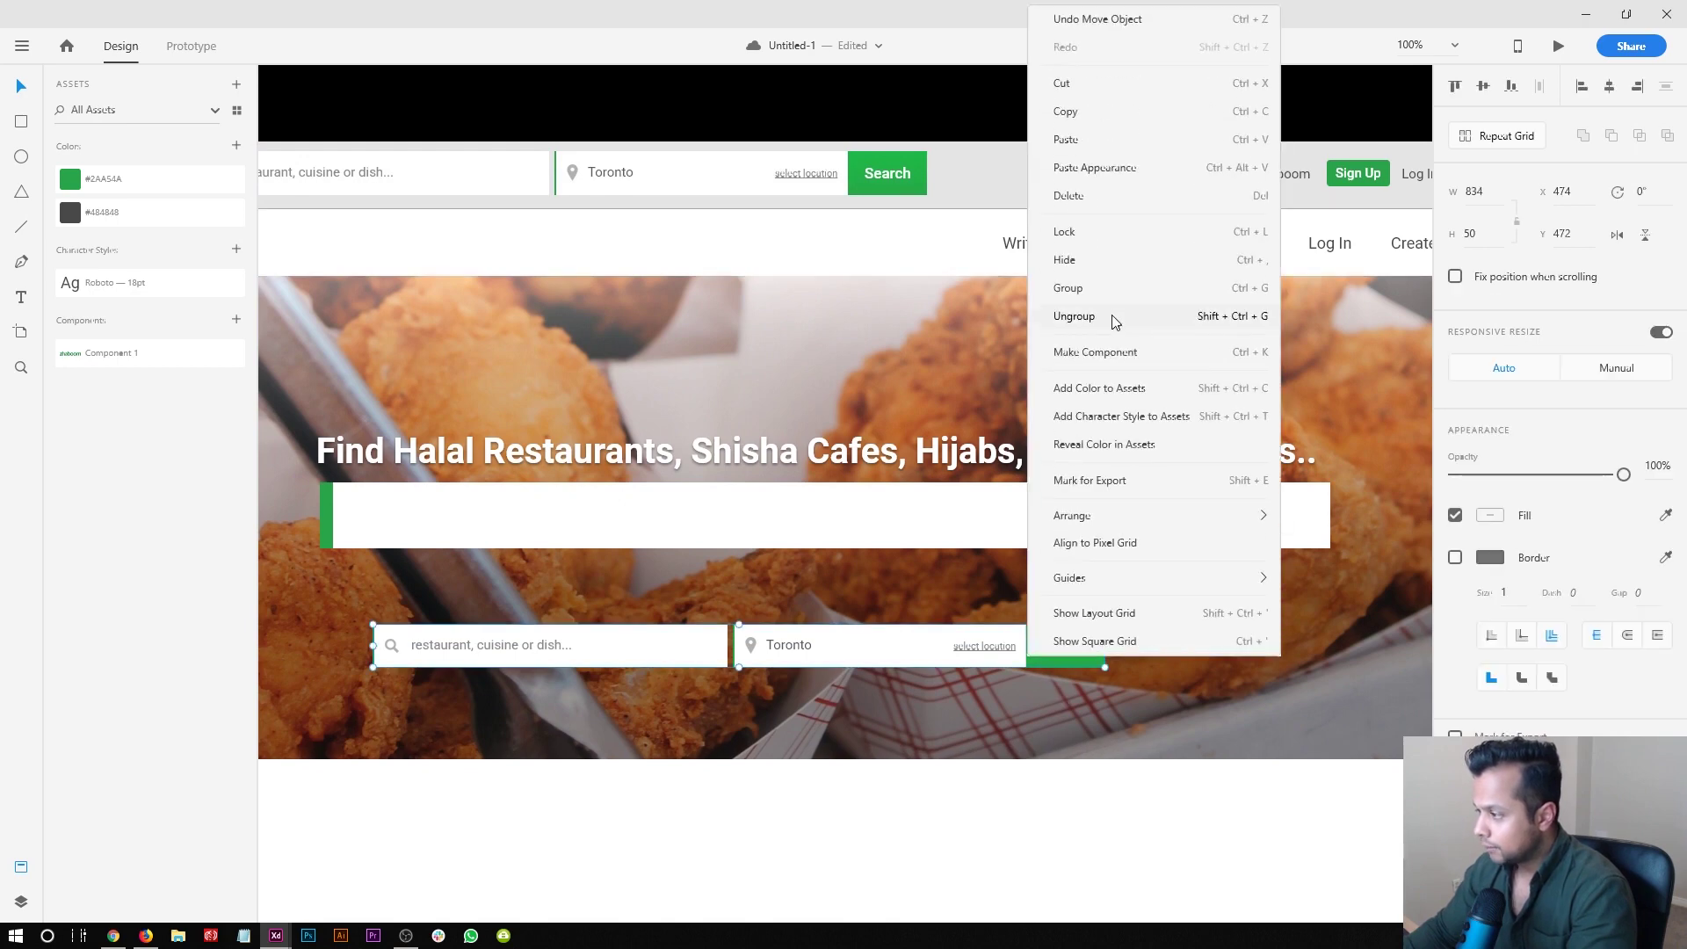
pyautogui.click(1057, 773)
pyautogui.rightClick(1057, 644)
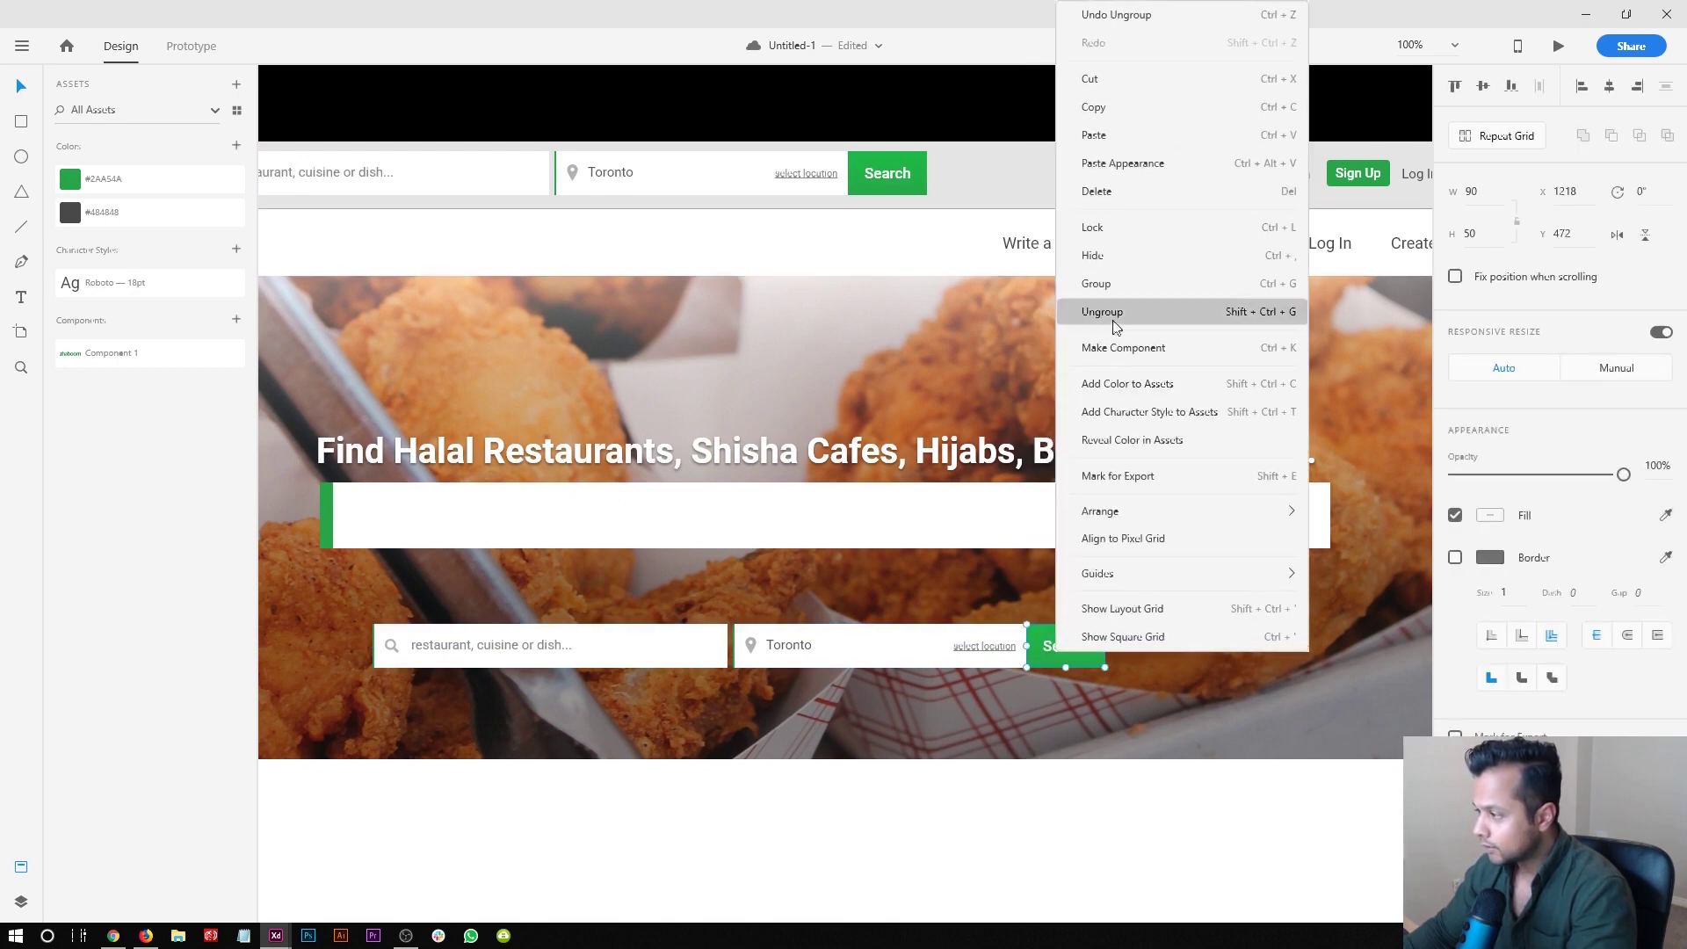
pyautogui.click(1111, 313)
# - Move the Search button with its label to the white bar's right end, at X 1564, Y 311
pyautogui.doubleClick(1050, 647)
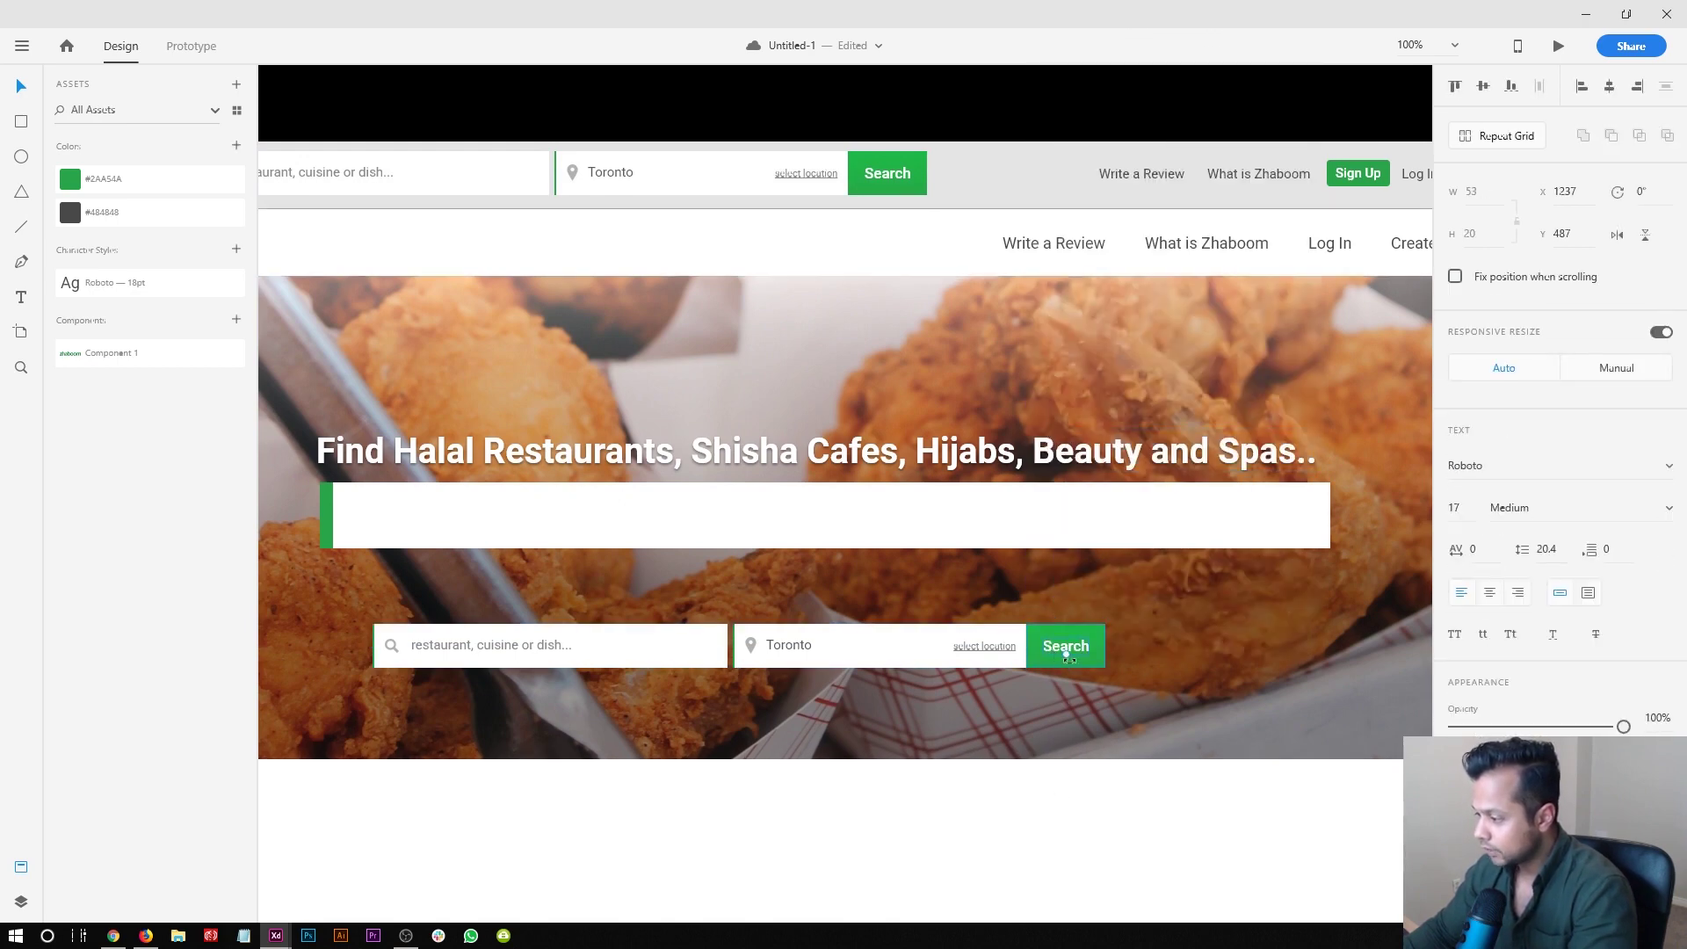
pyautogui.press('Escape')
pyautogui.moveTo(1050, 653); pyautogui.dragTo(1357, 506)
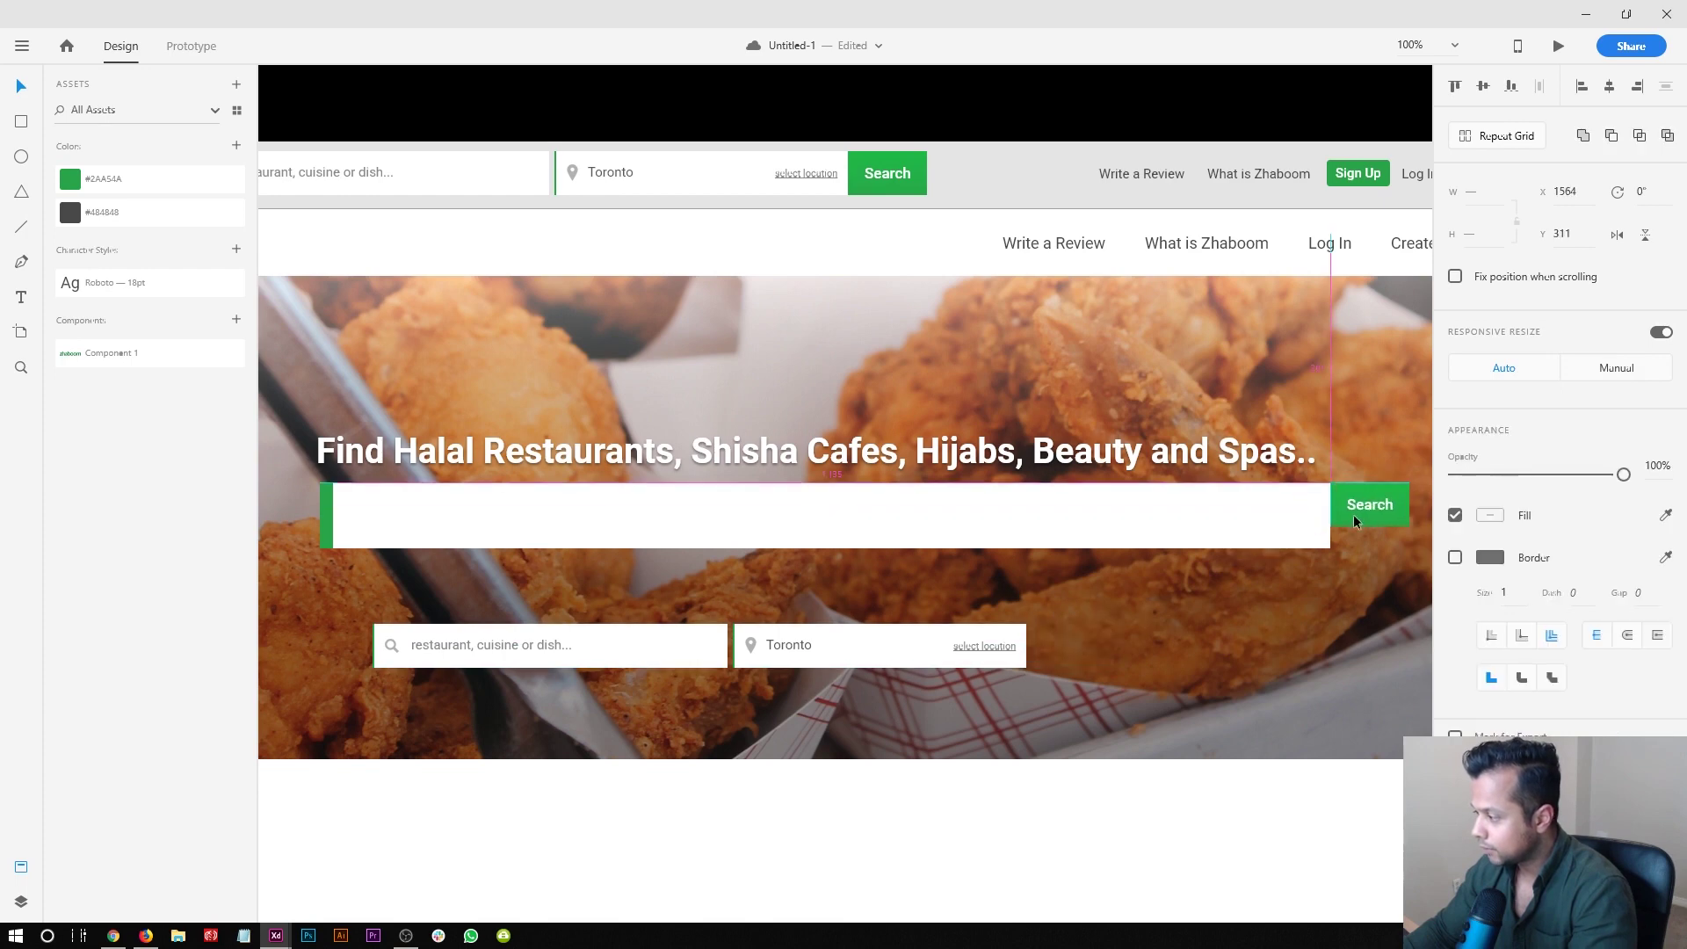
# - Reduce the white bar and the green strip at its left end to a height of 50
pyautogui.hotkey('ctrl', '-')
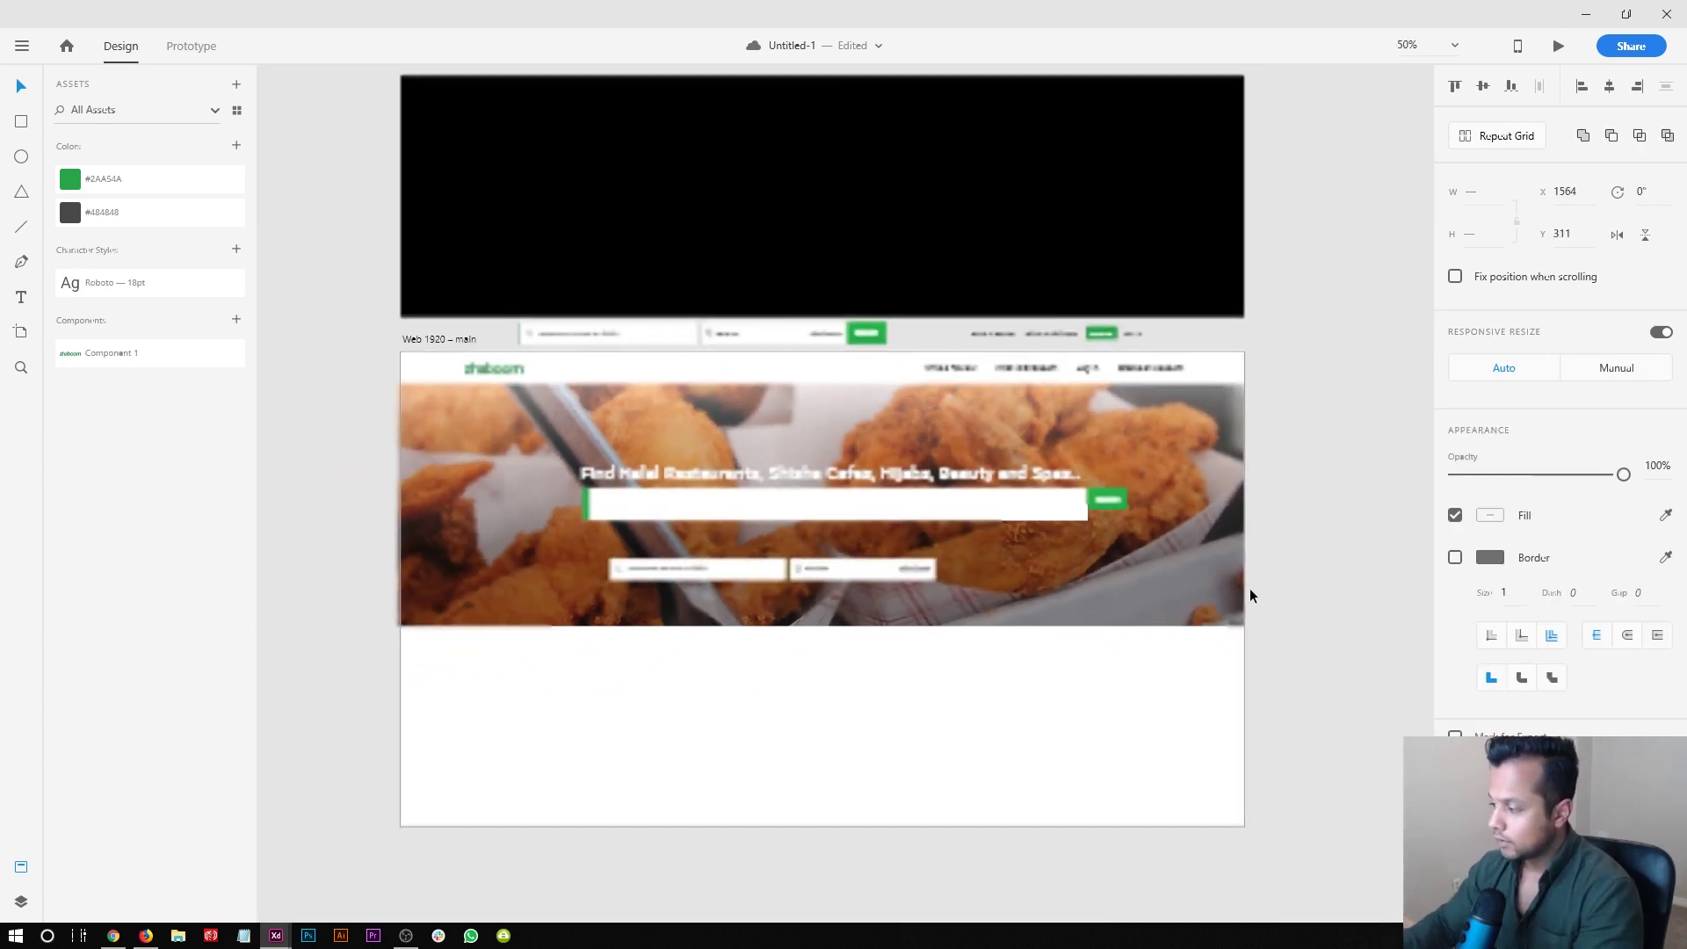
pyautogui.moveTo(1198, 601); pyautogui.dragTo(1107, 589)
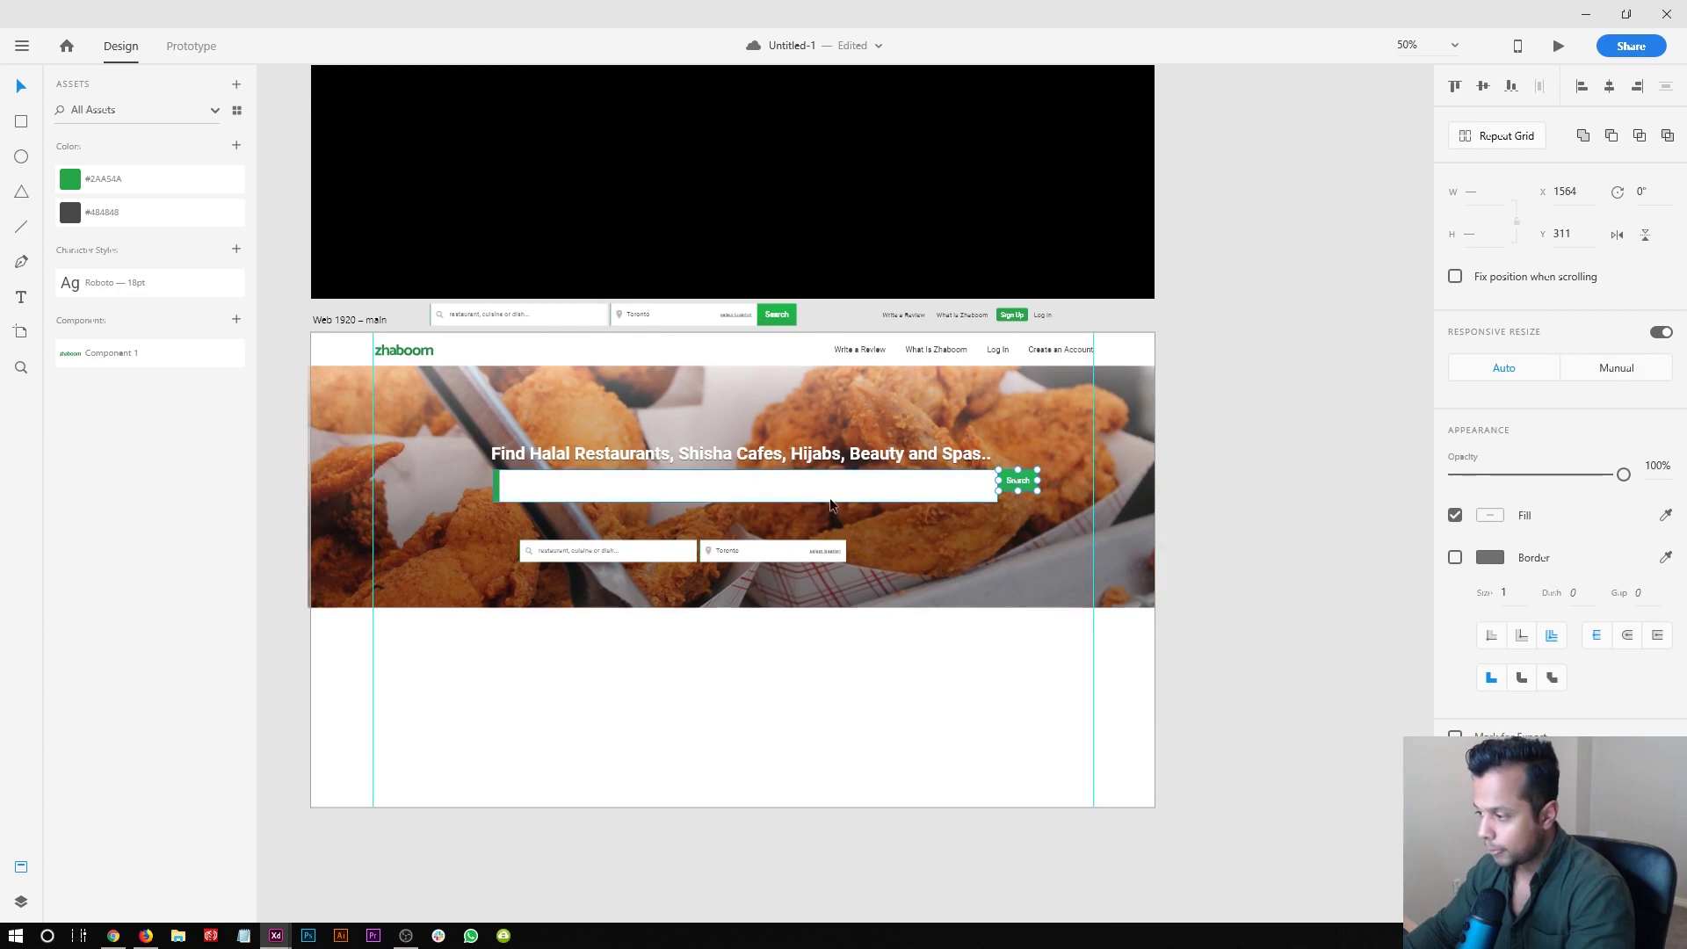
pyautogui.click(519, 486)
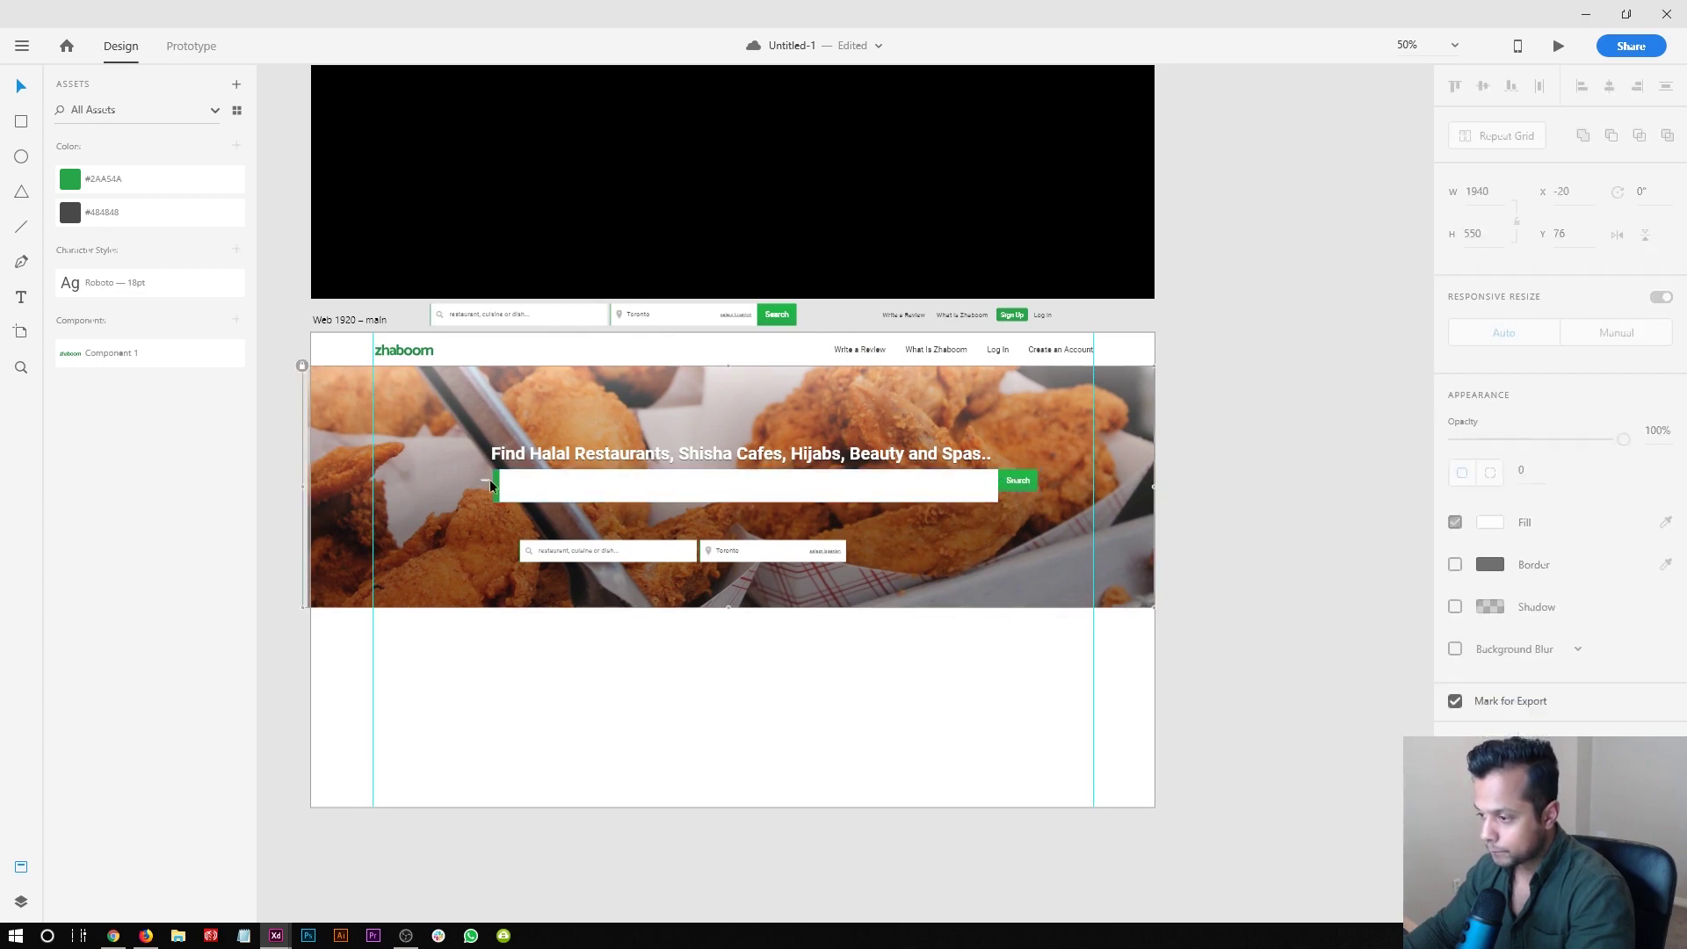
pyautogui.click(746, 515)
pyautogui.hotkey('ctrl', '+')
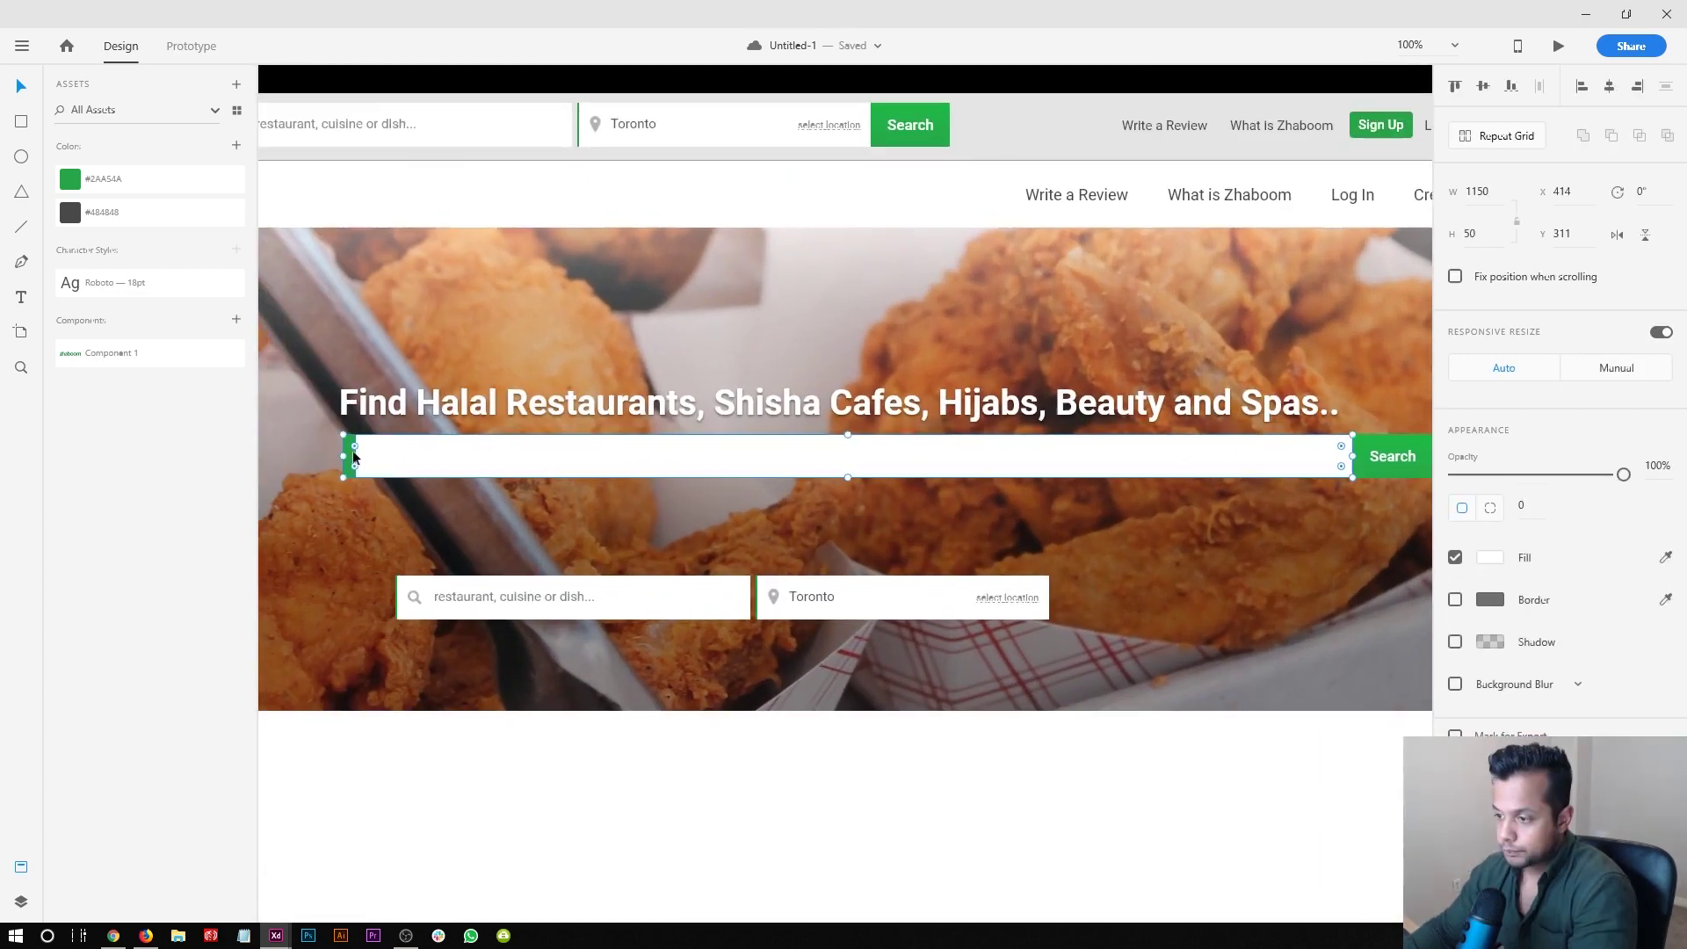
# - Narrow the green strip at the white bar's left end to a width of 4
pyautogui.click(348, 457)
pyautogui.moveTo(334, 413); pyautogui.dragTo(438, 506)
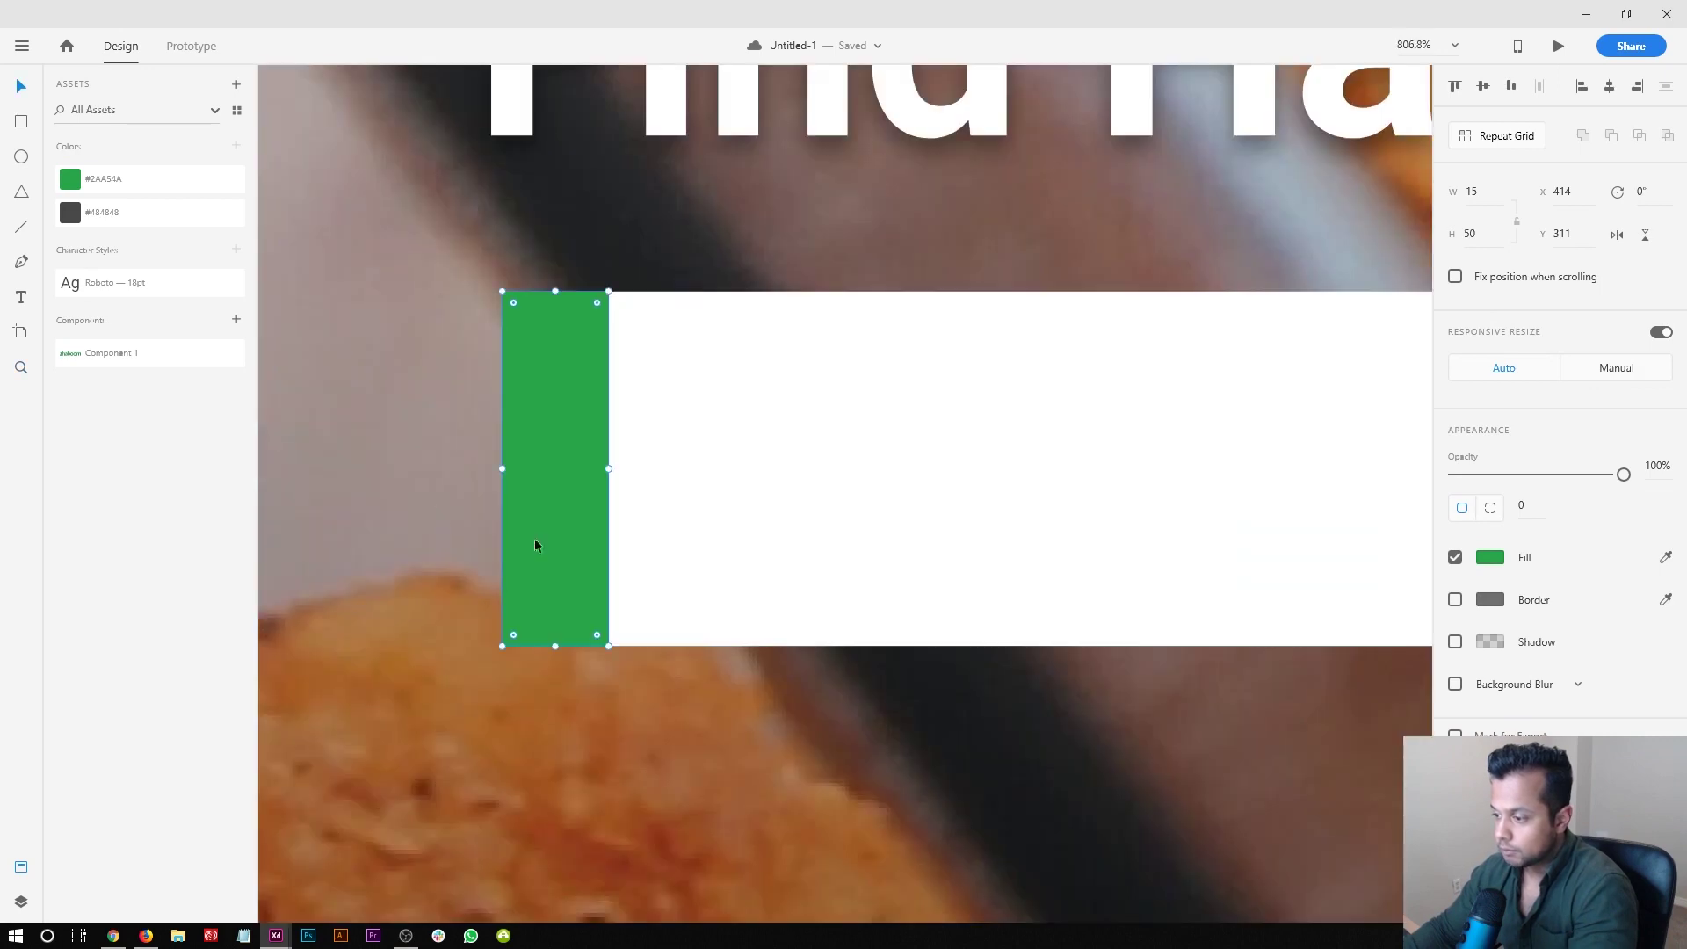
pyautogui.hotkey('ctrl', '1')
pyautogui.press('z')
pyautogui.moveTo(669, 327); pyautogui.dragTo(883, 601)
pyautogui.scroll(1, 756, 235)
pyautogui.moveTo(745, 230); pyautogui.dragTo(716, 230)
pyautogui.hotkey('ctrl', '1')
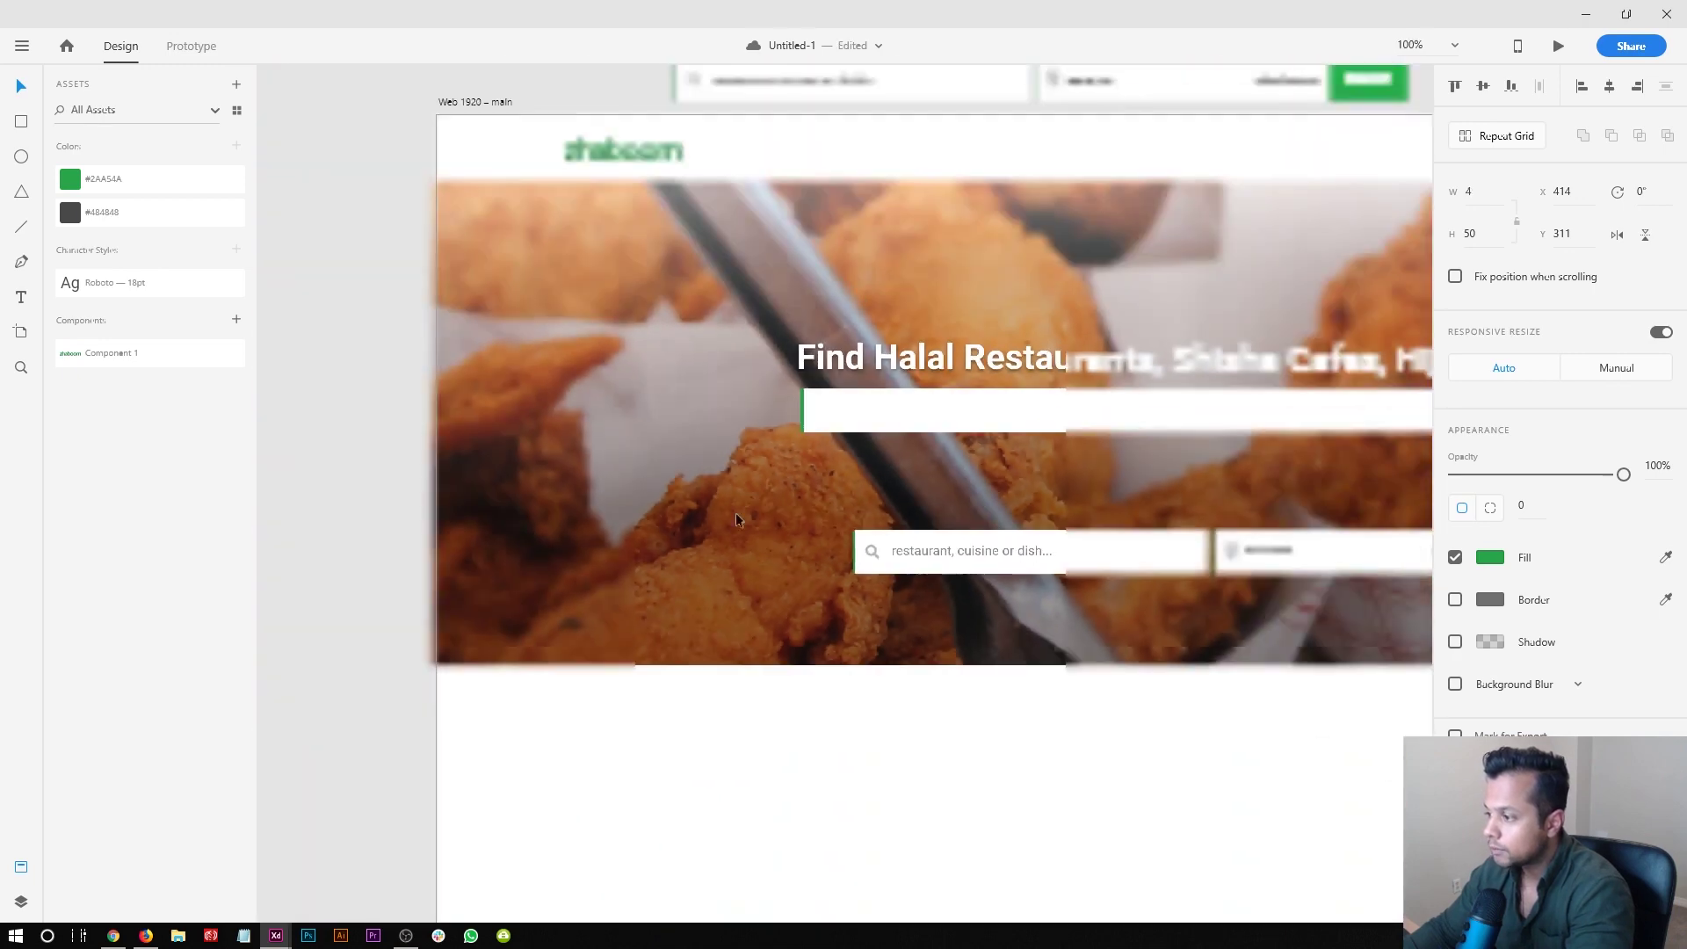
# - Duplicate the green strip onto the white bar and centre the copy horizontally on it as a divider
pyautogui.moveTo(924, 724); pyautogui.dragTo(464, 731)
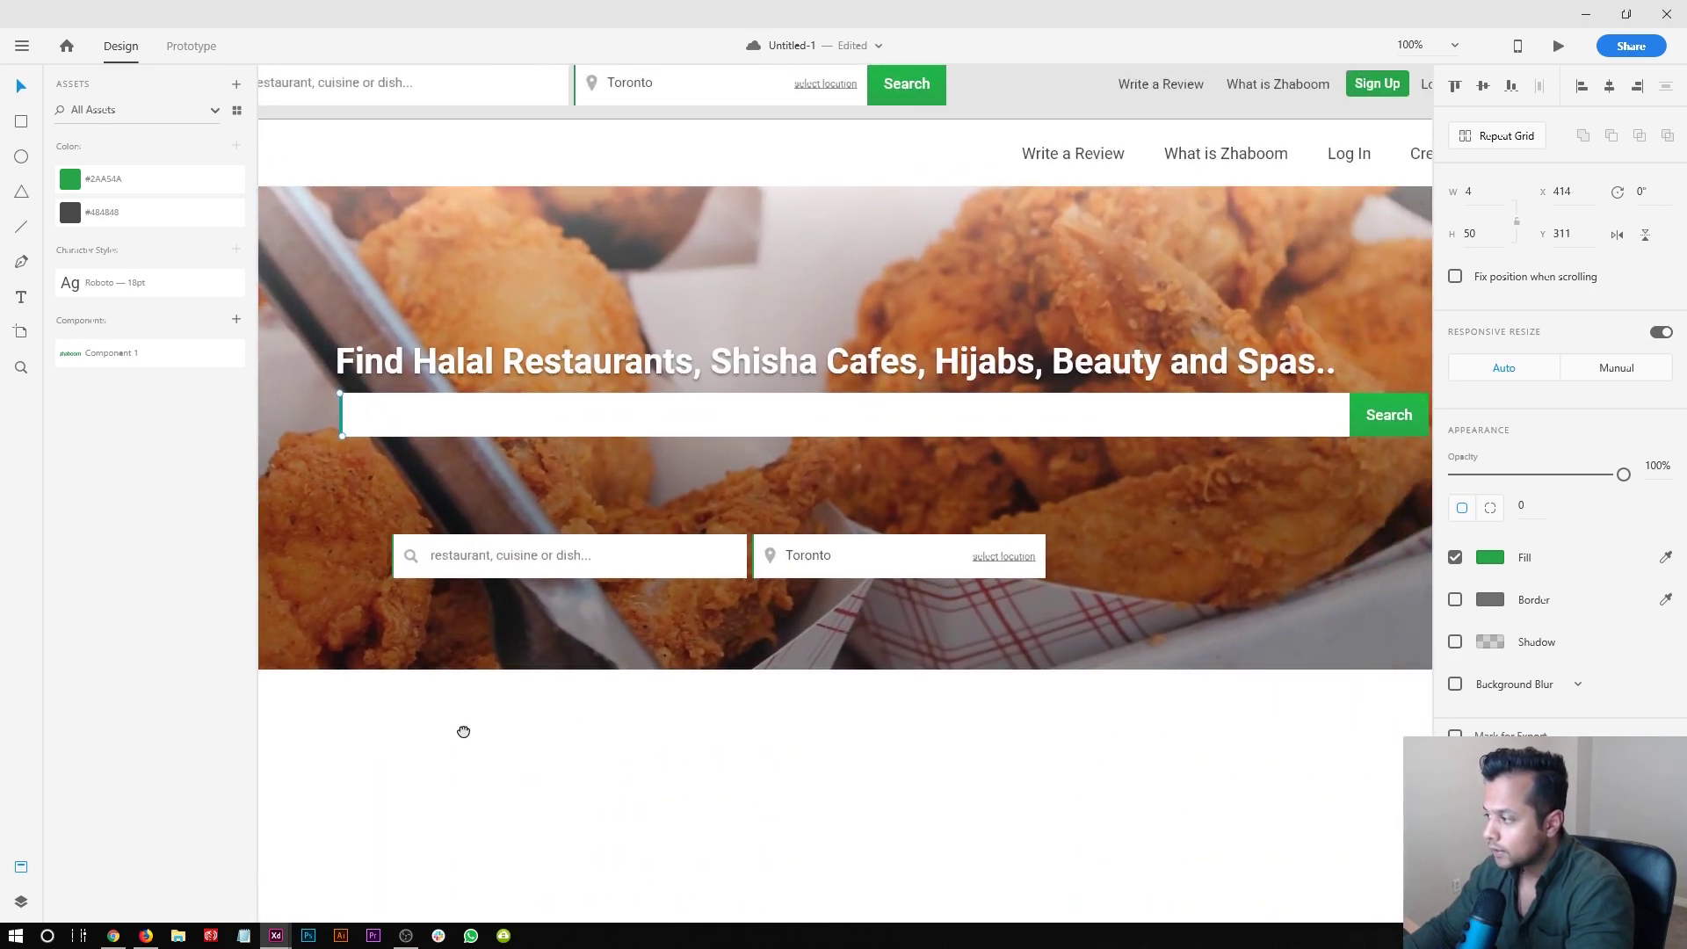
pyautogui.moveTo(343, 415); pyautogui.dragTo(528, 418)
pyautogui.moveTo(896, 431); pyautogui.dragTo(897, 429)
pyautogui.keyDown('shift'); pyautogui.click(939, 418); pyautogui.keyUp('shift')
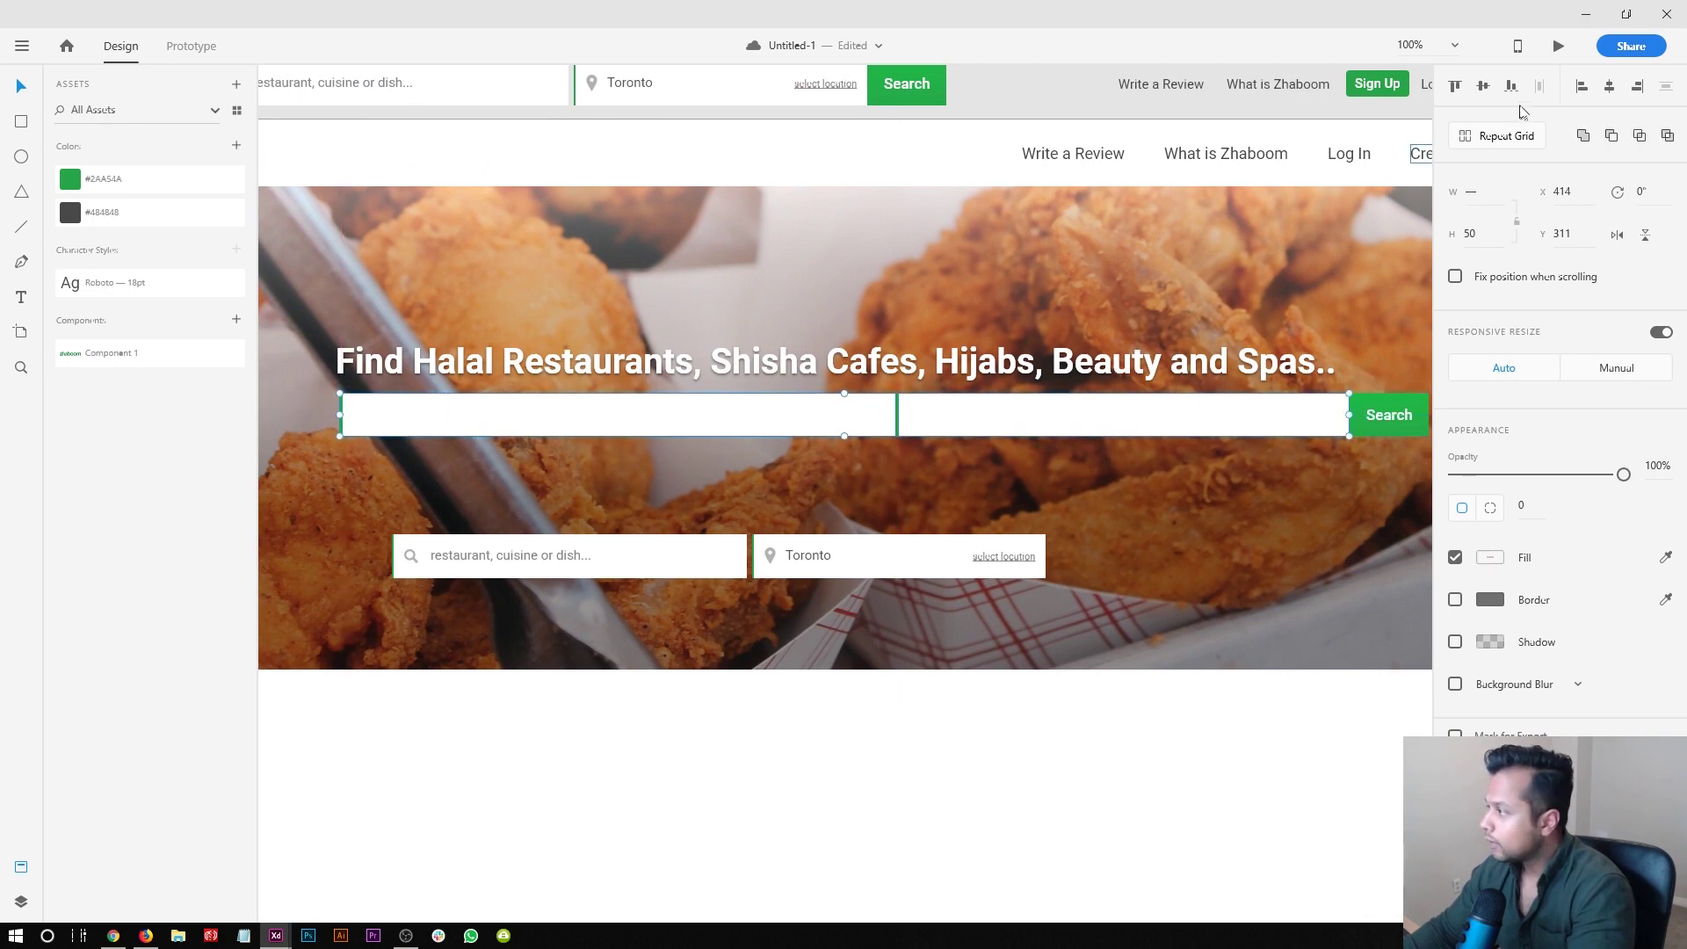
pyautogui.click(1608, 88)
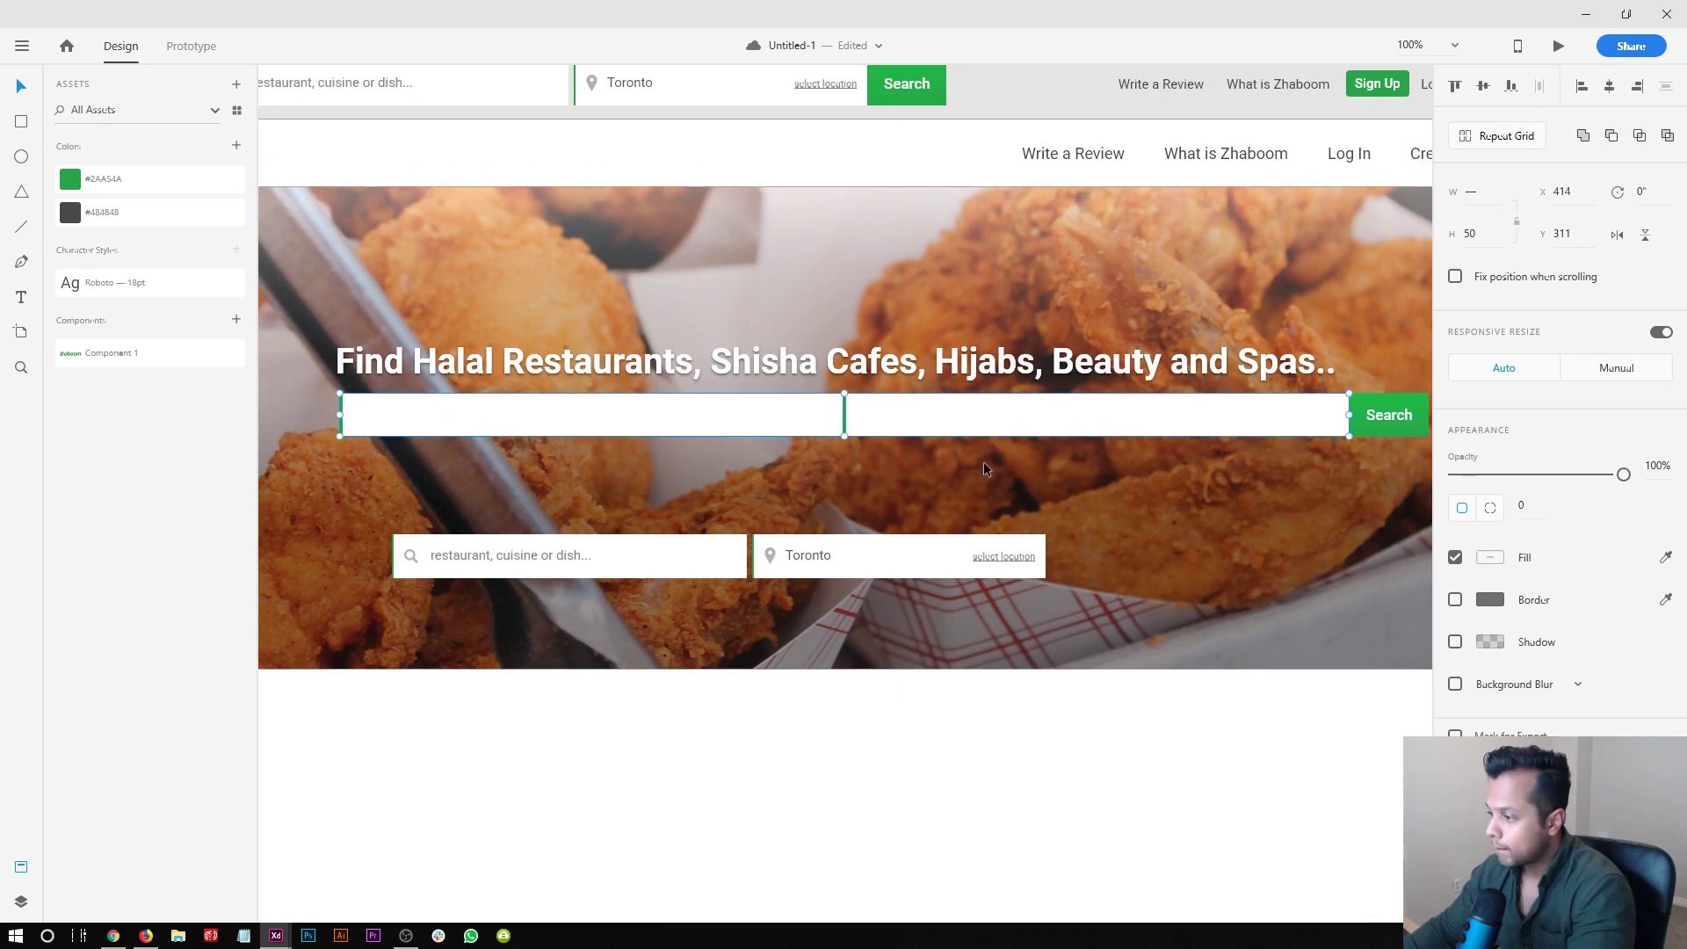
pyautogui.click(983, 461)
# - Widen the Search button over the white bar's right end, starting at X 1469.33, and centre its label on it
pyautogui.click(475, 421)
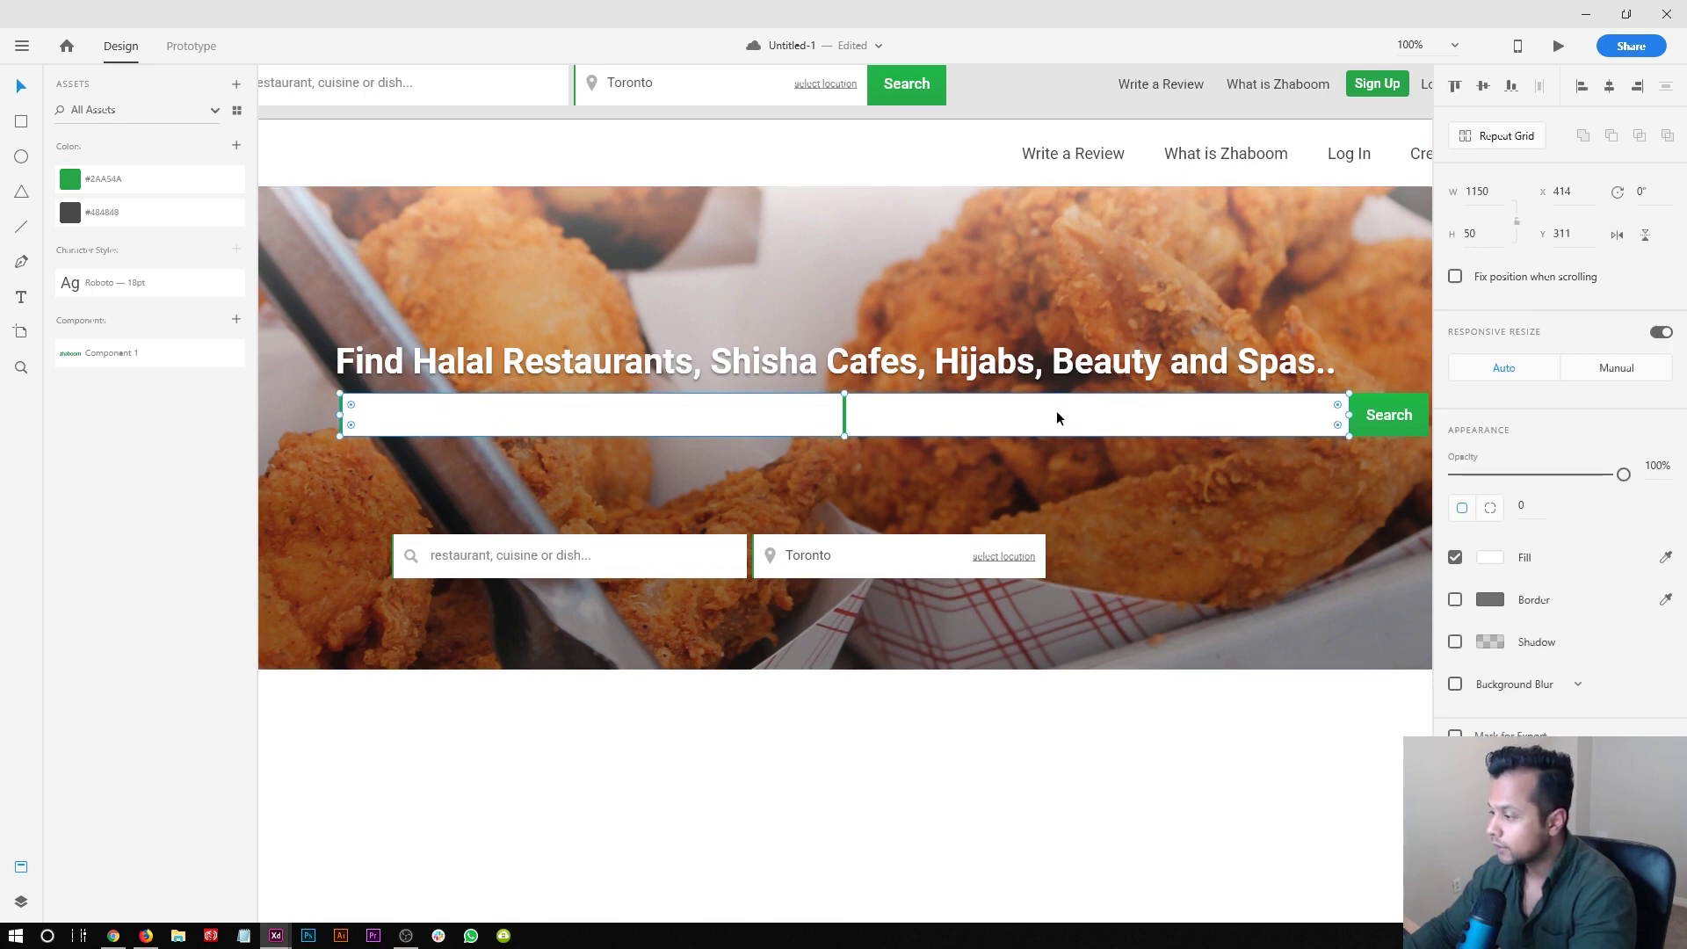
pyautogui.click(1174, 760)
pyautogui.moveTo(1145, 743); pyautogui.dragTo(1061, 746)
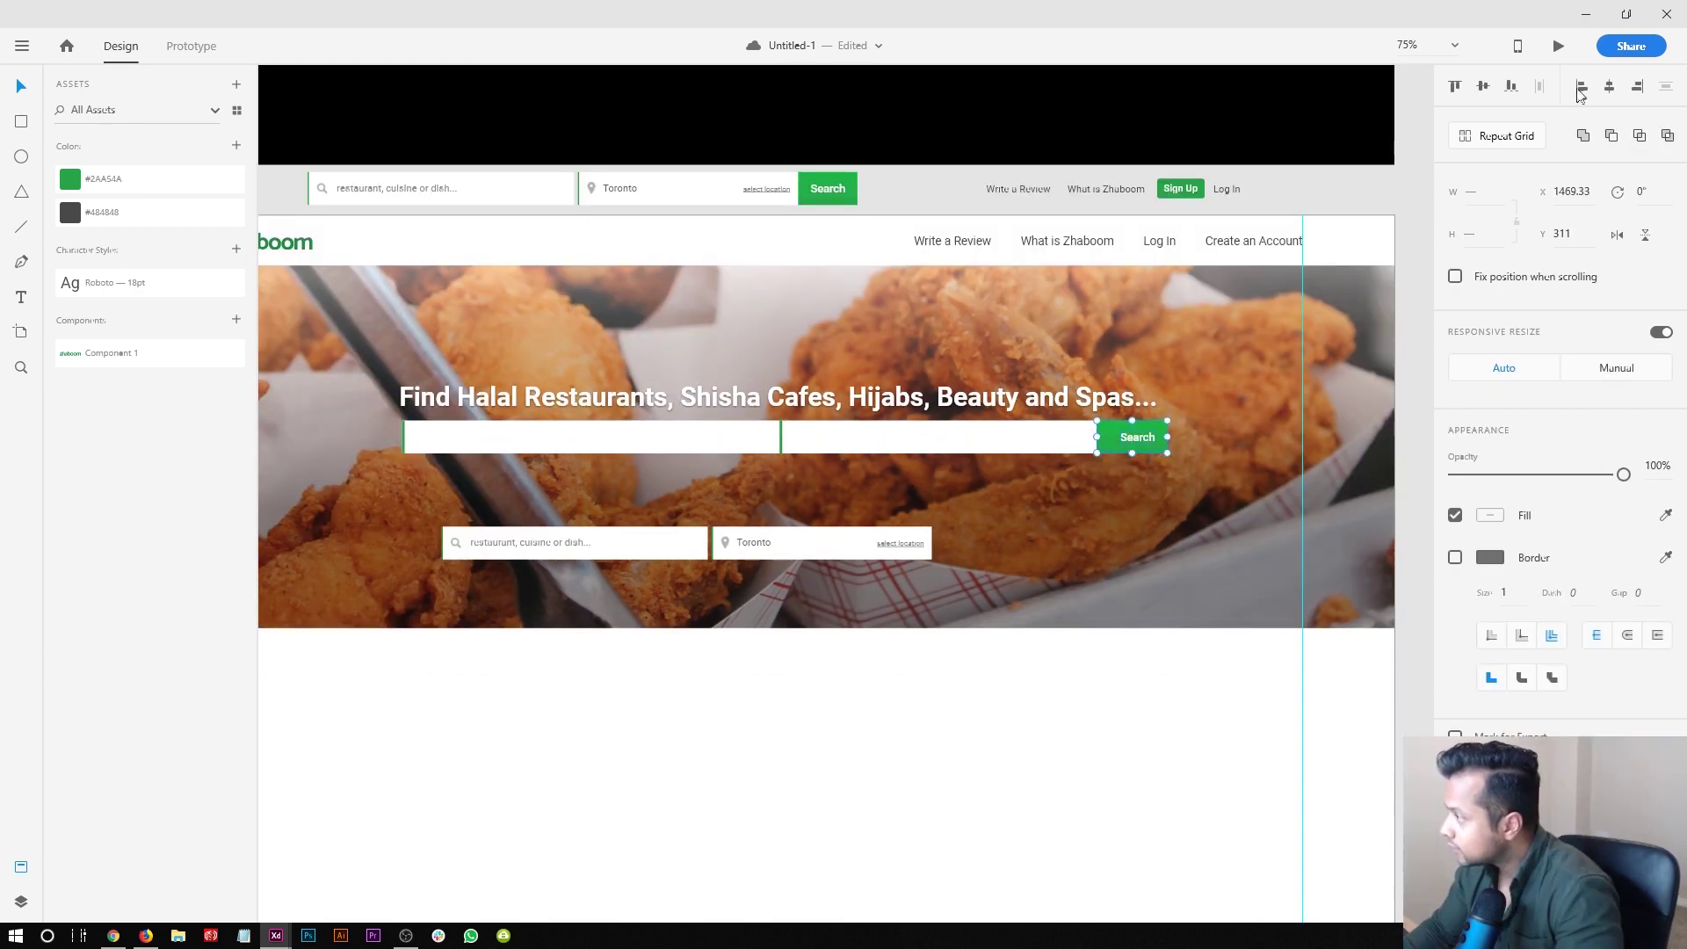
pyautogui.click(1115, 575)
pyautogui.press('z')
pyautogui.moveTo(1092, 392); pyautogui.dragTo(1218, 493)
pyautogui.press('v')
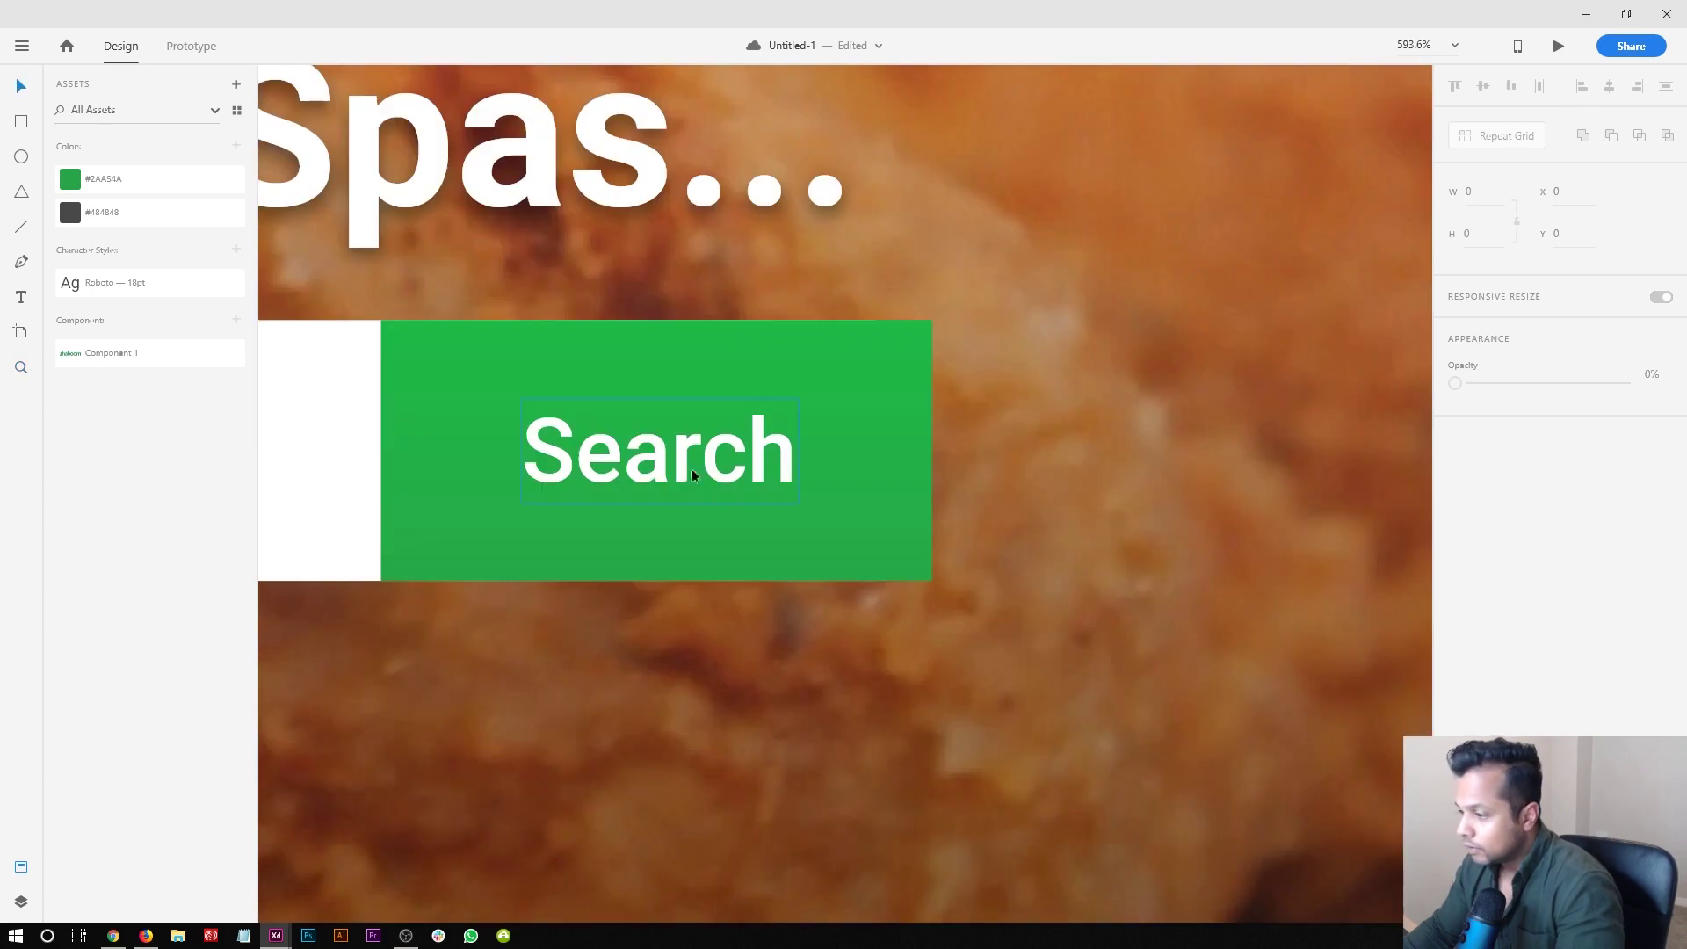
pyautogui.click(662, 470)
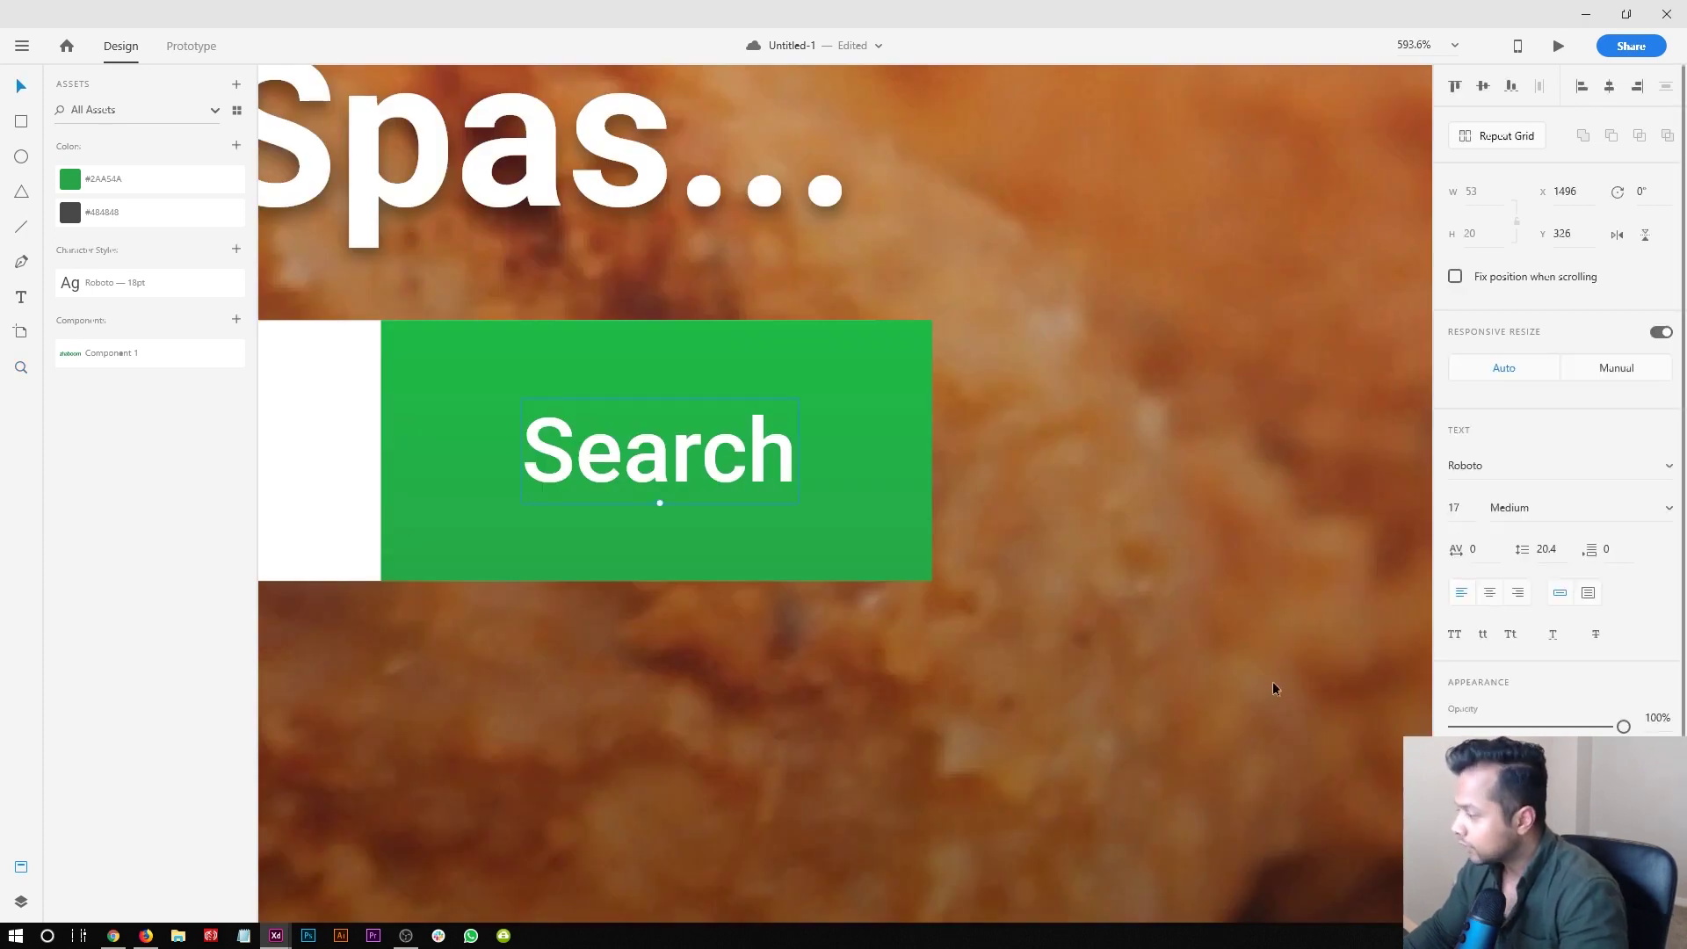
pyautogui.hotkey('ctrl', '1')
pyautogui.moveTo(622, 606); pyautogui.dragTo(850, 550)
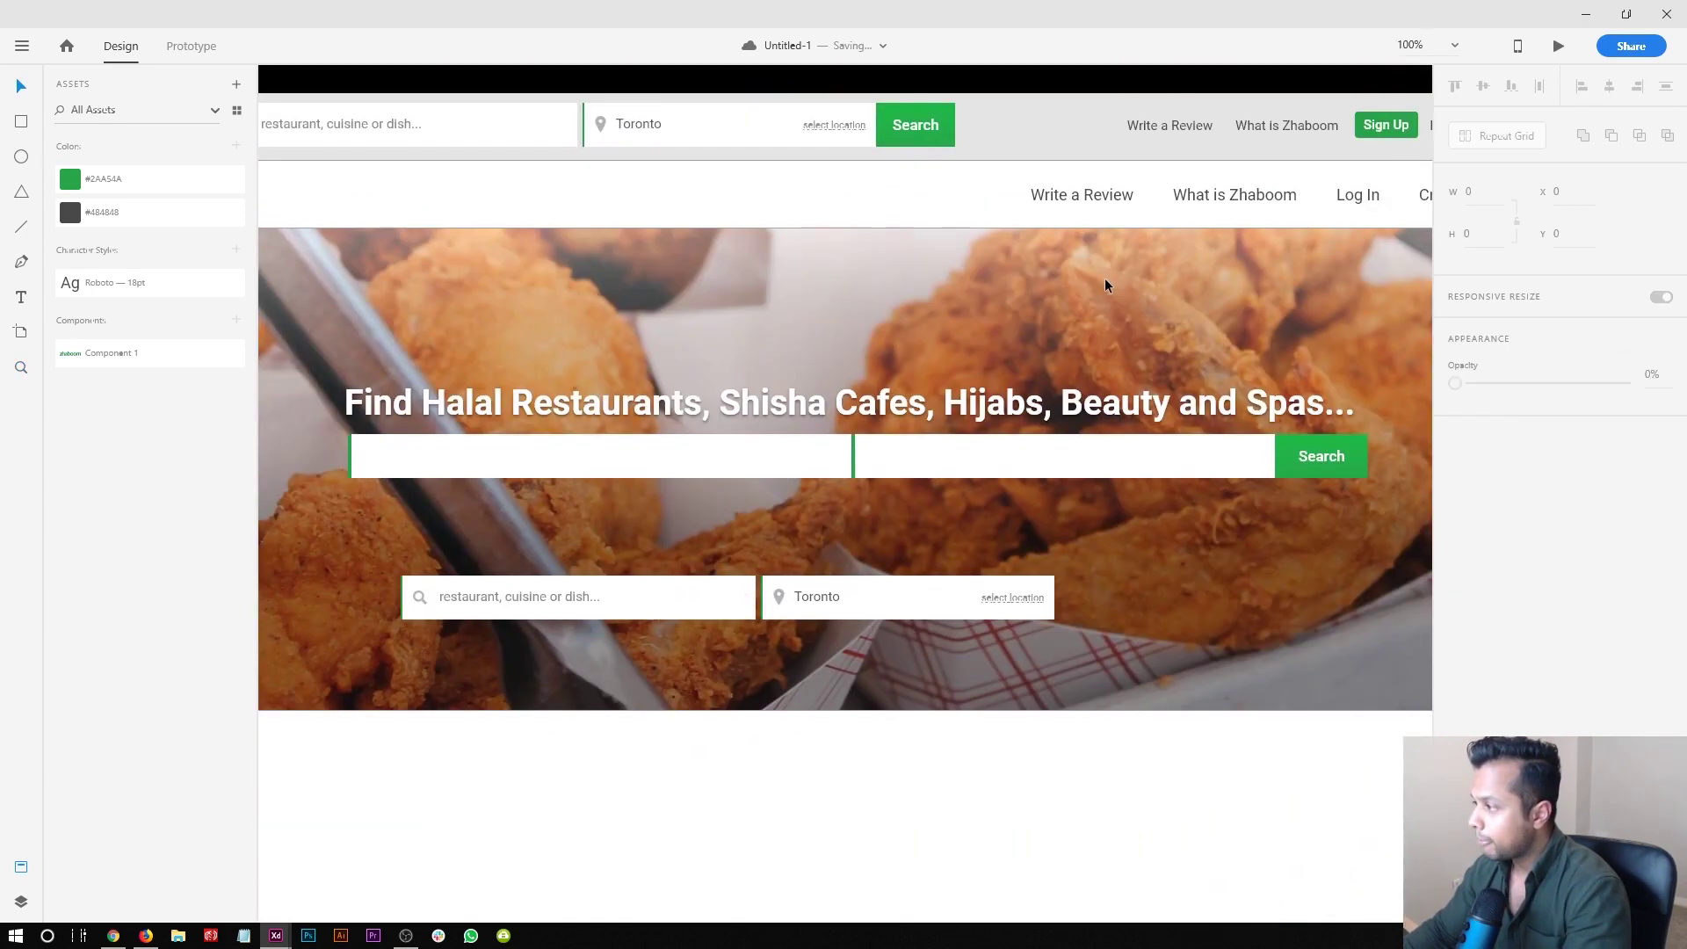
# - Move the header's "Write a Review" text into the left search field at X 441, Y 325, and set its opacity to 65%
pyautogui.moveTo(1093, 198); pyautogui.dragTo(452, 451)
pyautogui.doubleClick(428, 460)
pyautogui.hotkey('ctrl', 'a')
pyautogui.moveTo(1623, 727); pyautogui.dragTo(1583, 725)
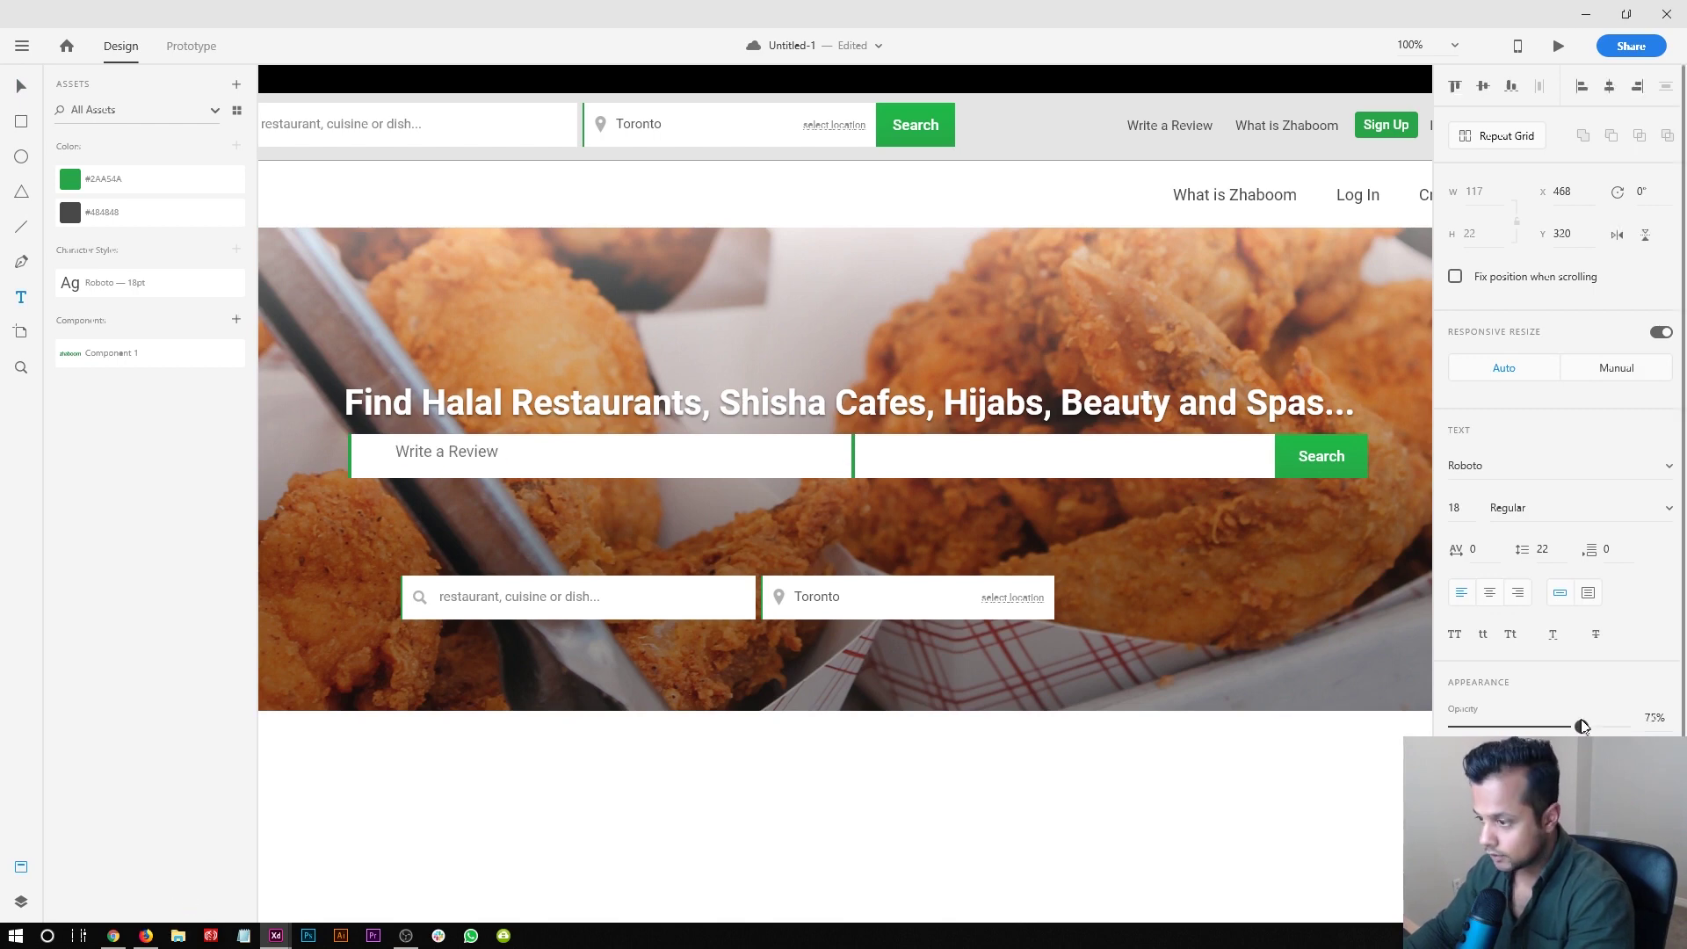
pyautogui.doubleClick(1659, 717)
pyautogui.write('0')
pyautogui.press('Return')
pyautogui.press('Escape')
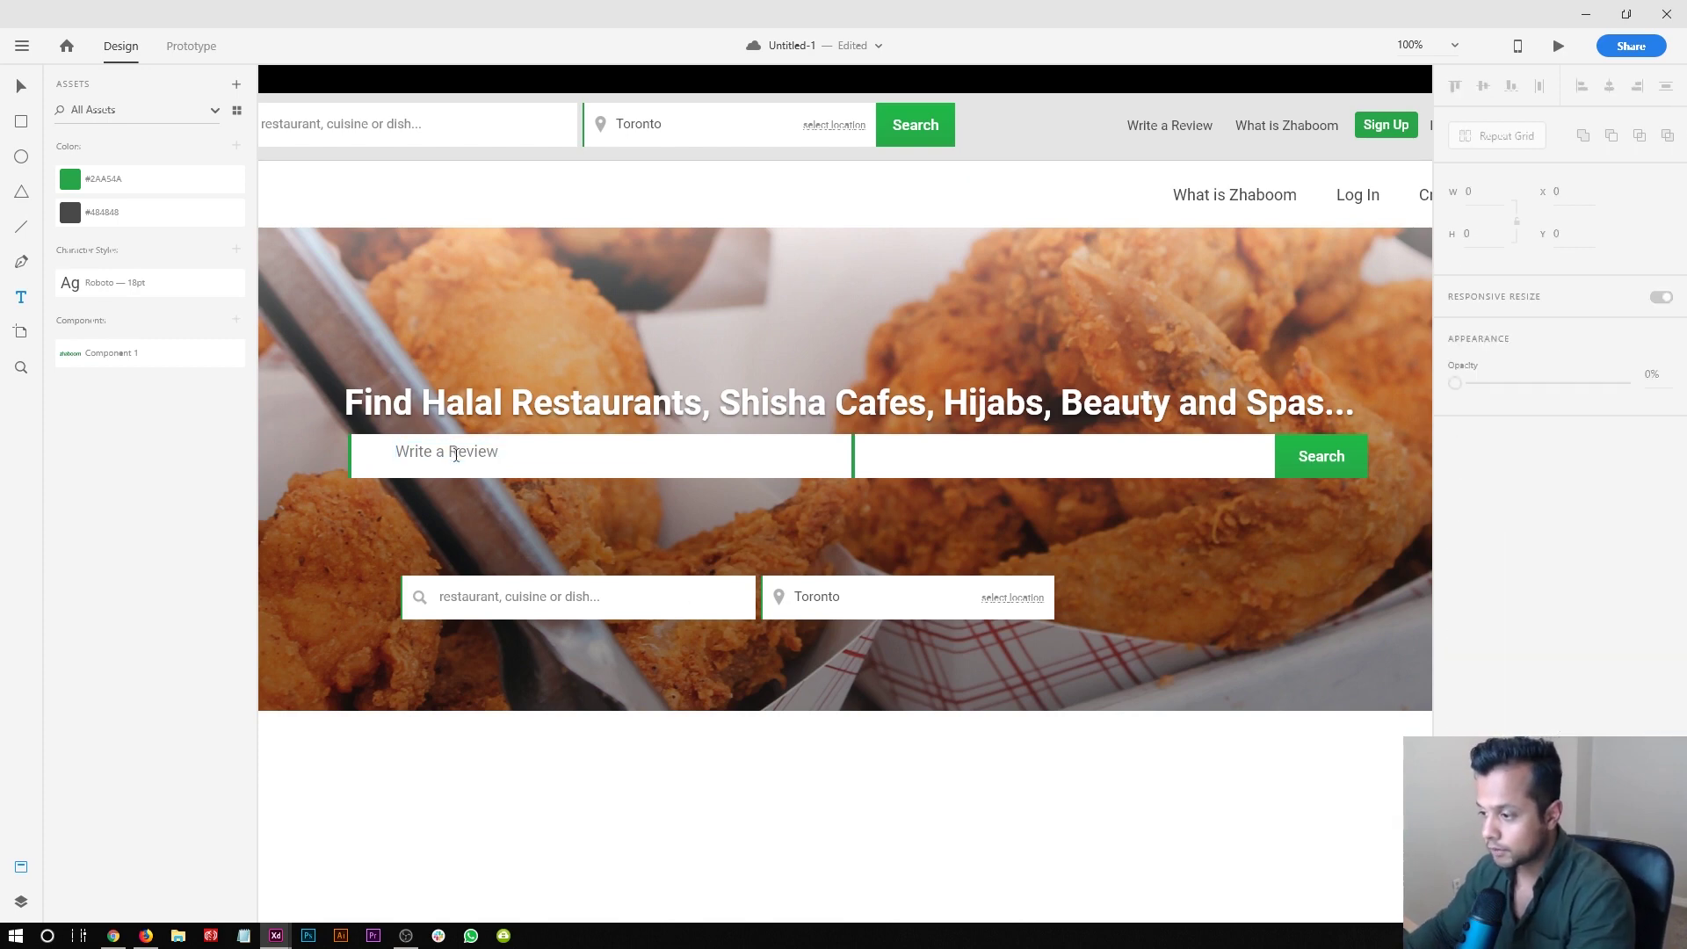
pyautogui.click(455, 454)
pyautogui.moveTo(426, 447); pyautogui.dragTo(403, 452)
# - Switch to the browser and compare the search field placeholder texts on the Zhaboom, Zomato and Yelp home pages
pyautogui.click(145, 935)
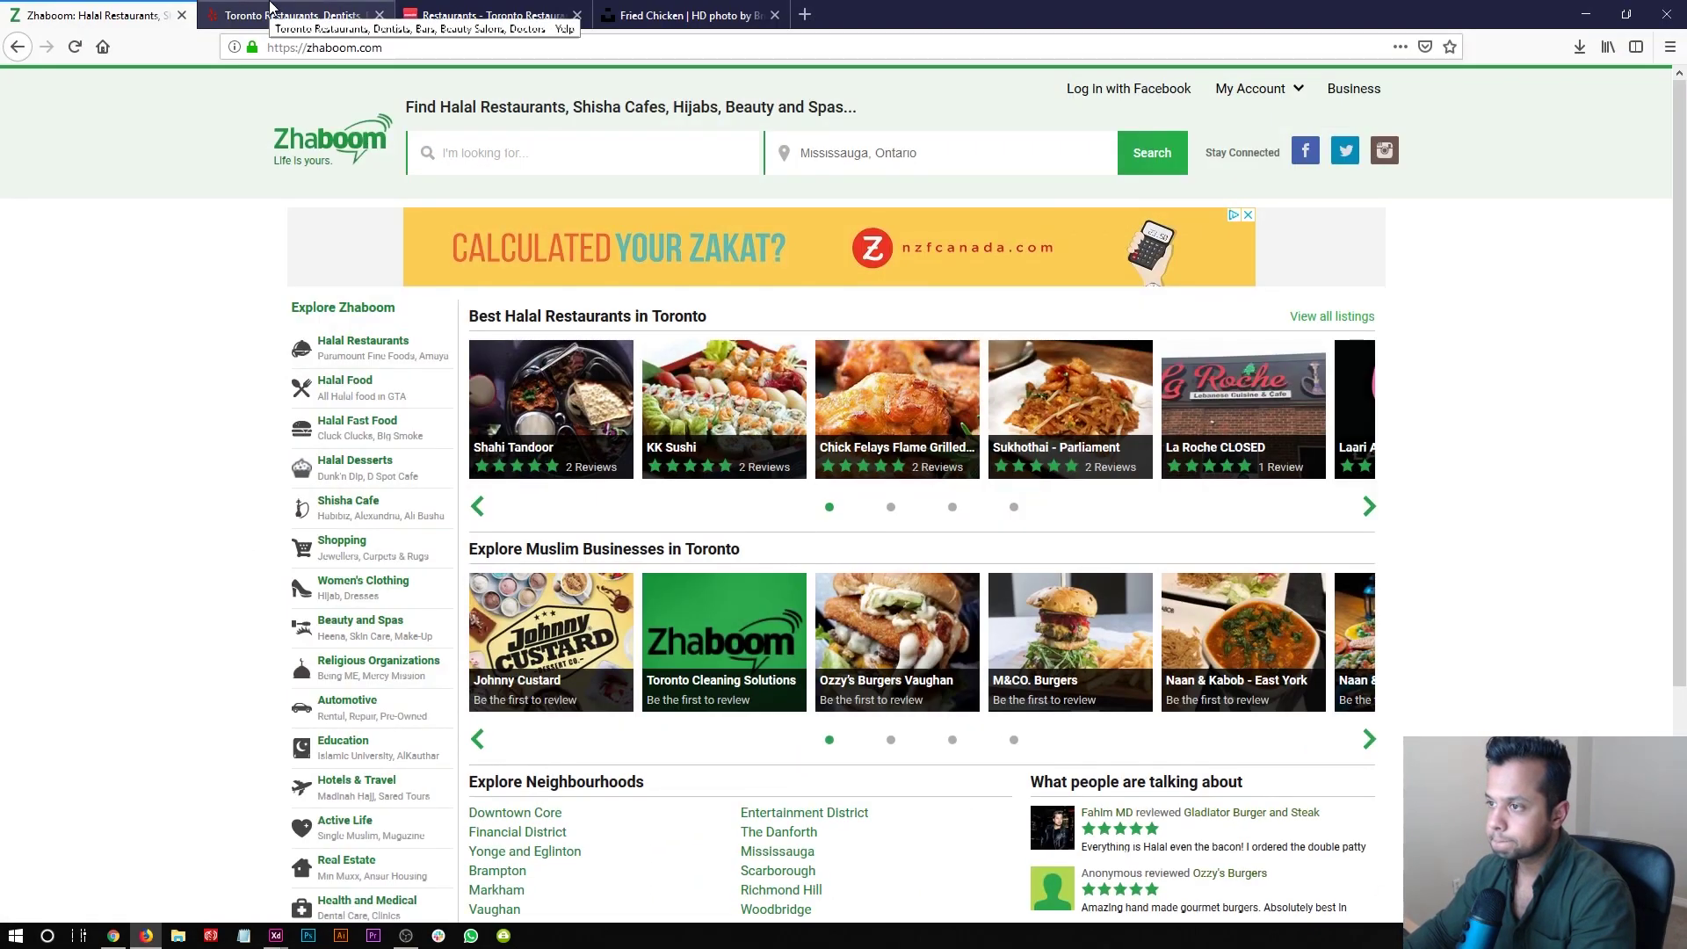
pyautogui.click(263, 15)
pyautogui.hotkey('ctrl', 'Tab')
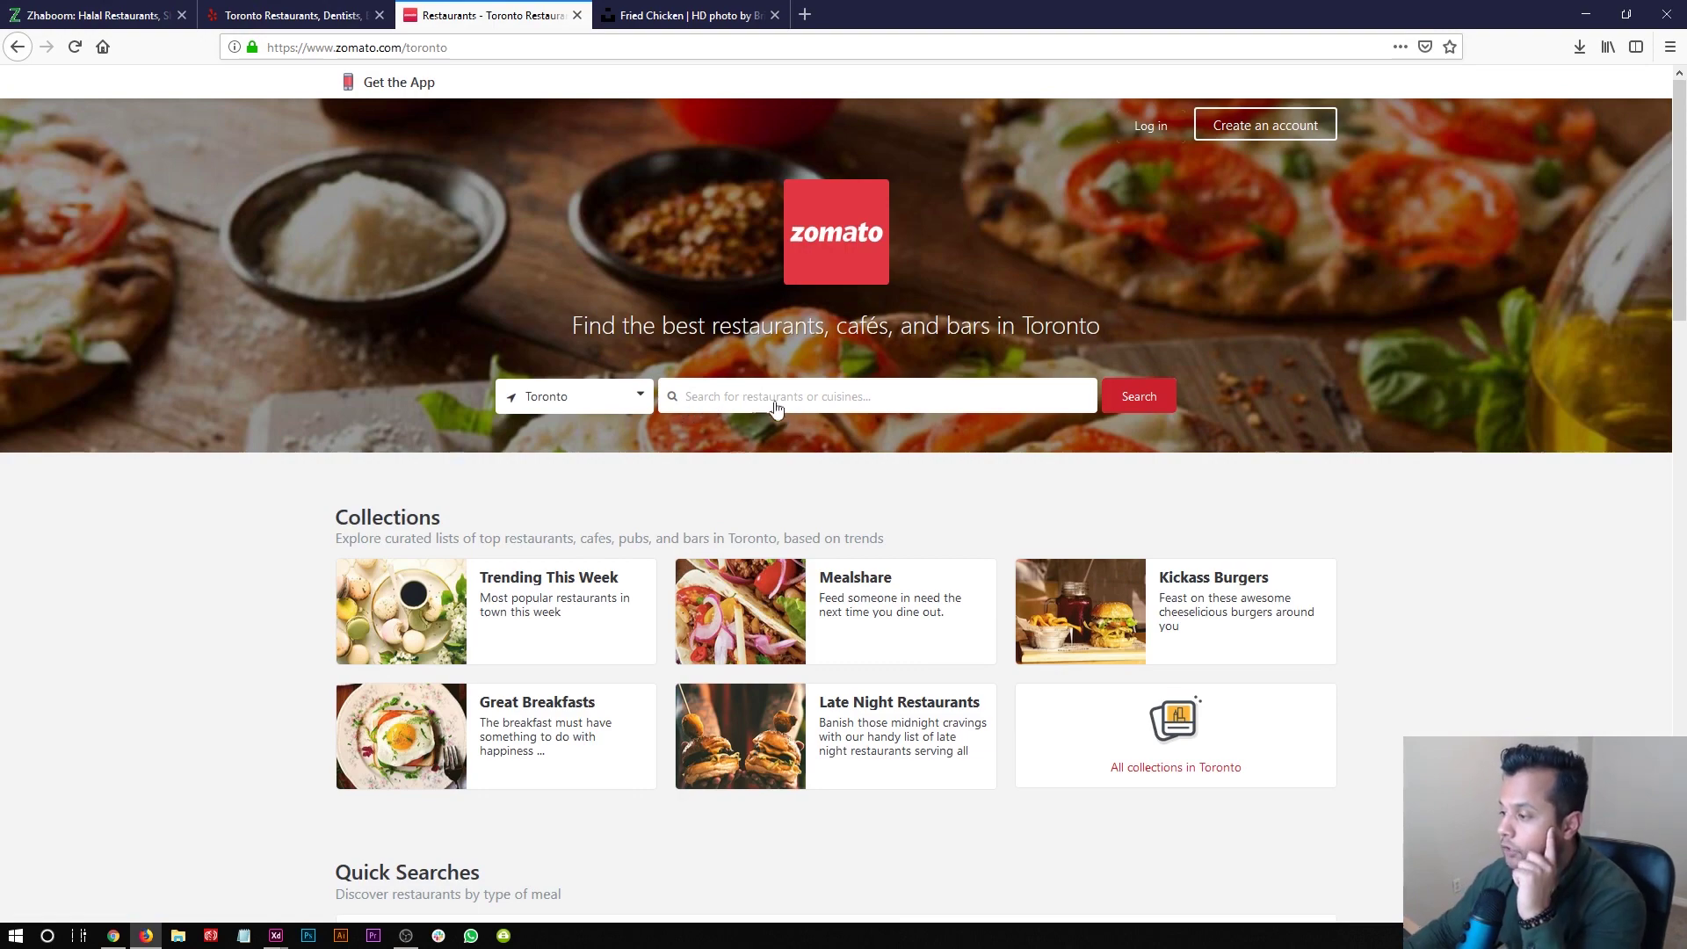
pyautogui.click(251, 15)
pyautogui.click(211, 388)
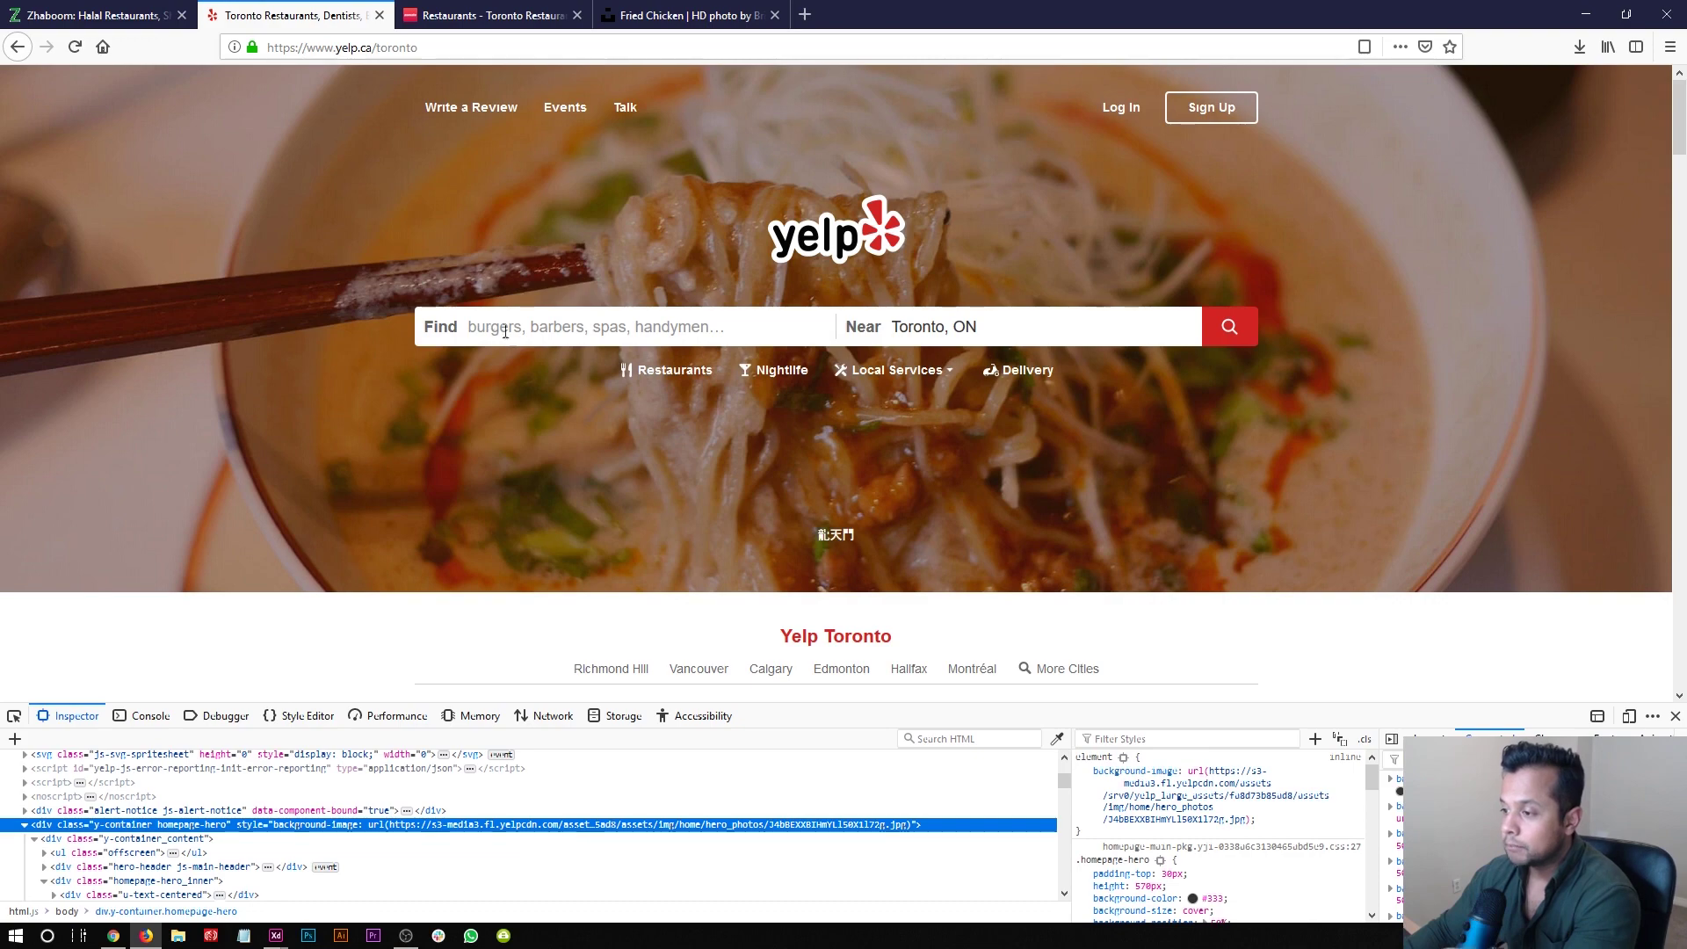
pyautogui.click(610, 327)
pyautogui.click(321, 340)
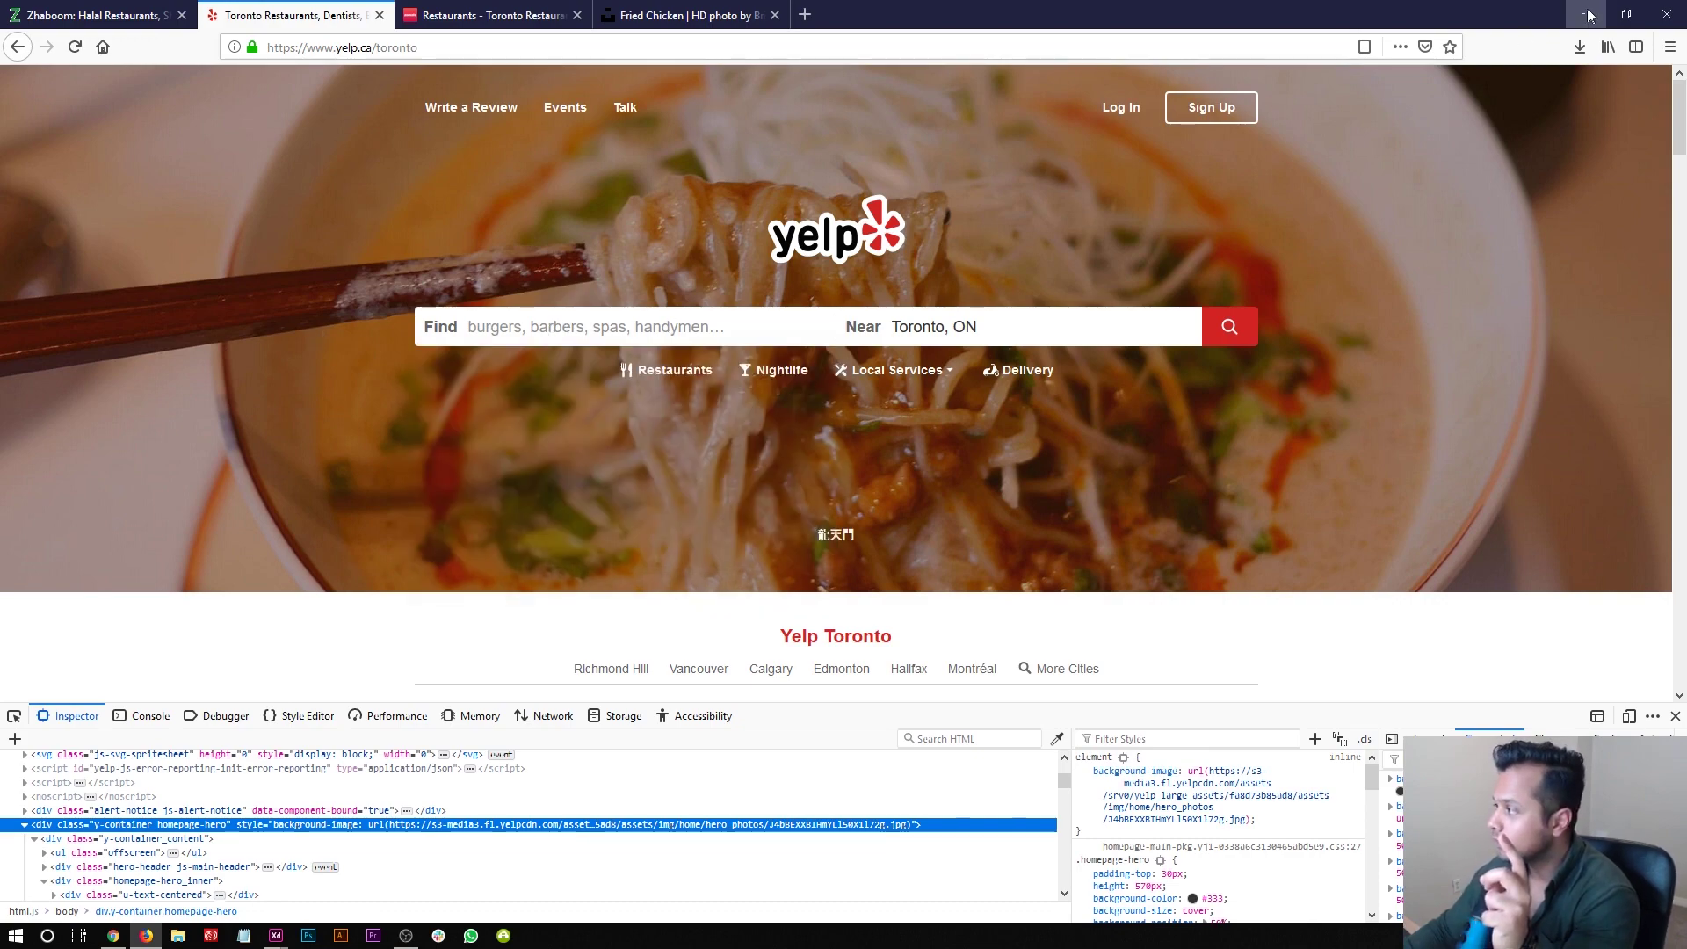
# - Return to the Adobe XD design and replace the left search field's text with "pizza, dental, spas, shisha, dpsot"
pyautogui.hotkey('alt', 'Tab')
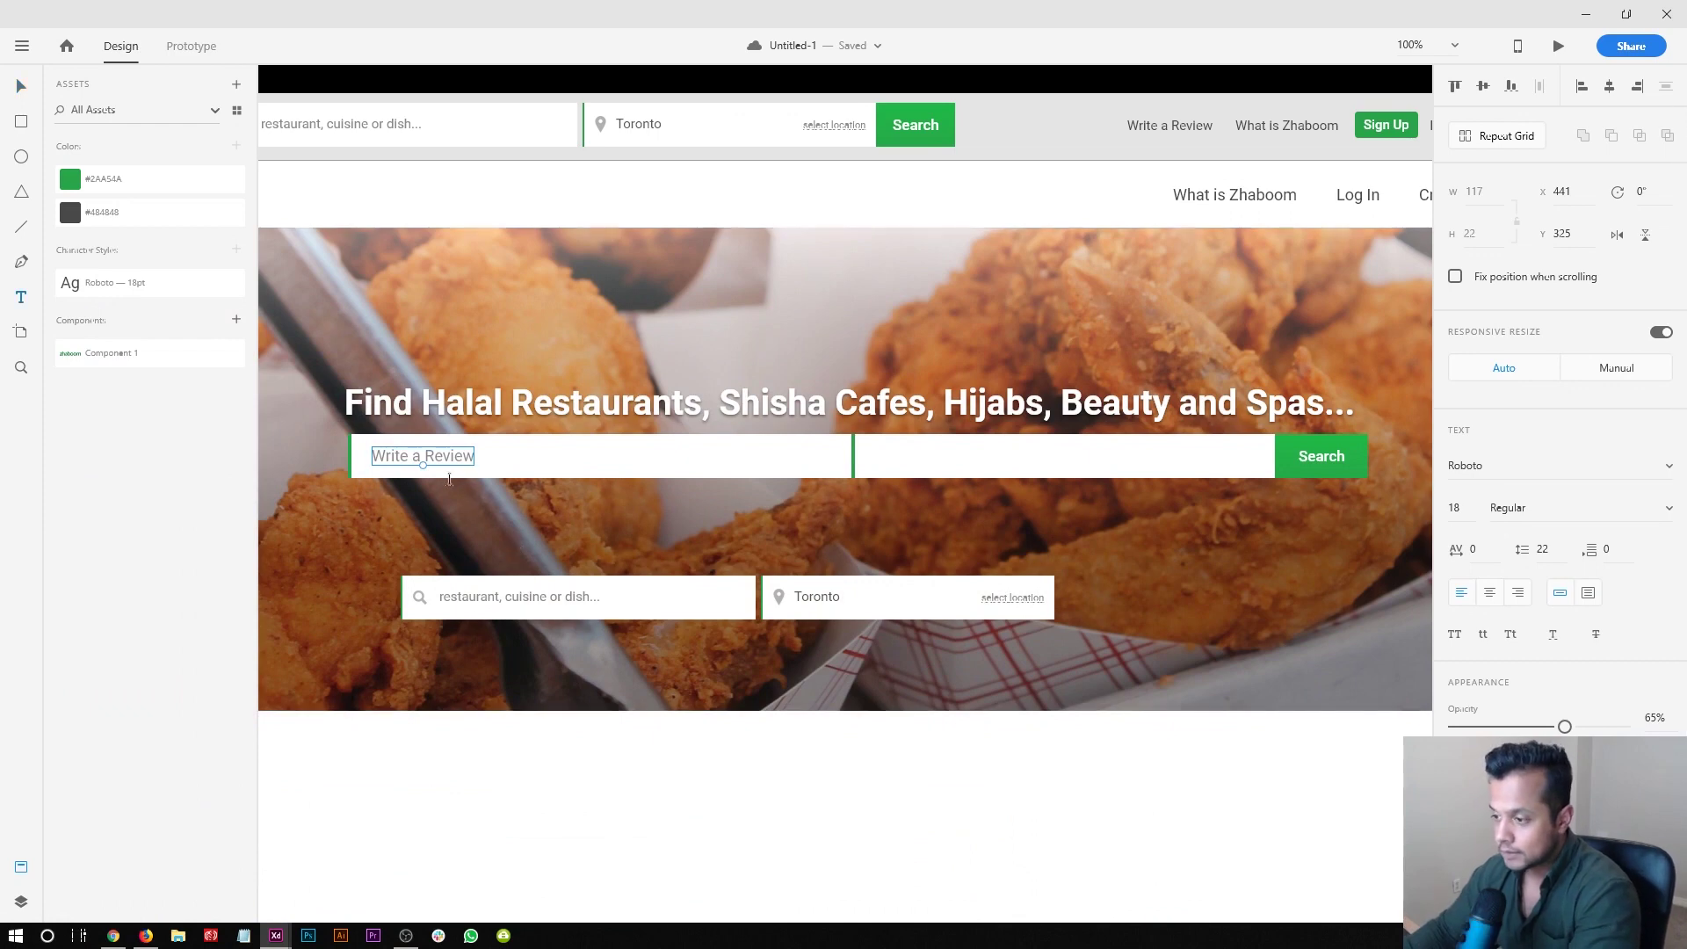
pyautogui.press('Return')
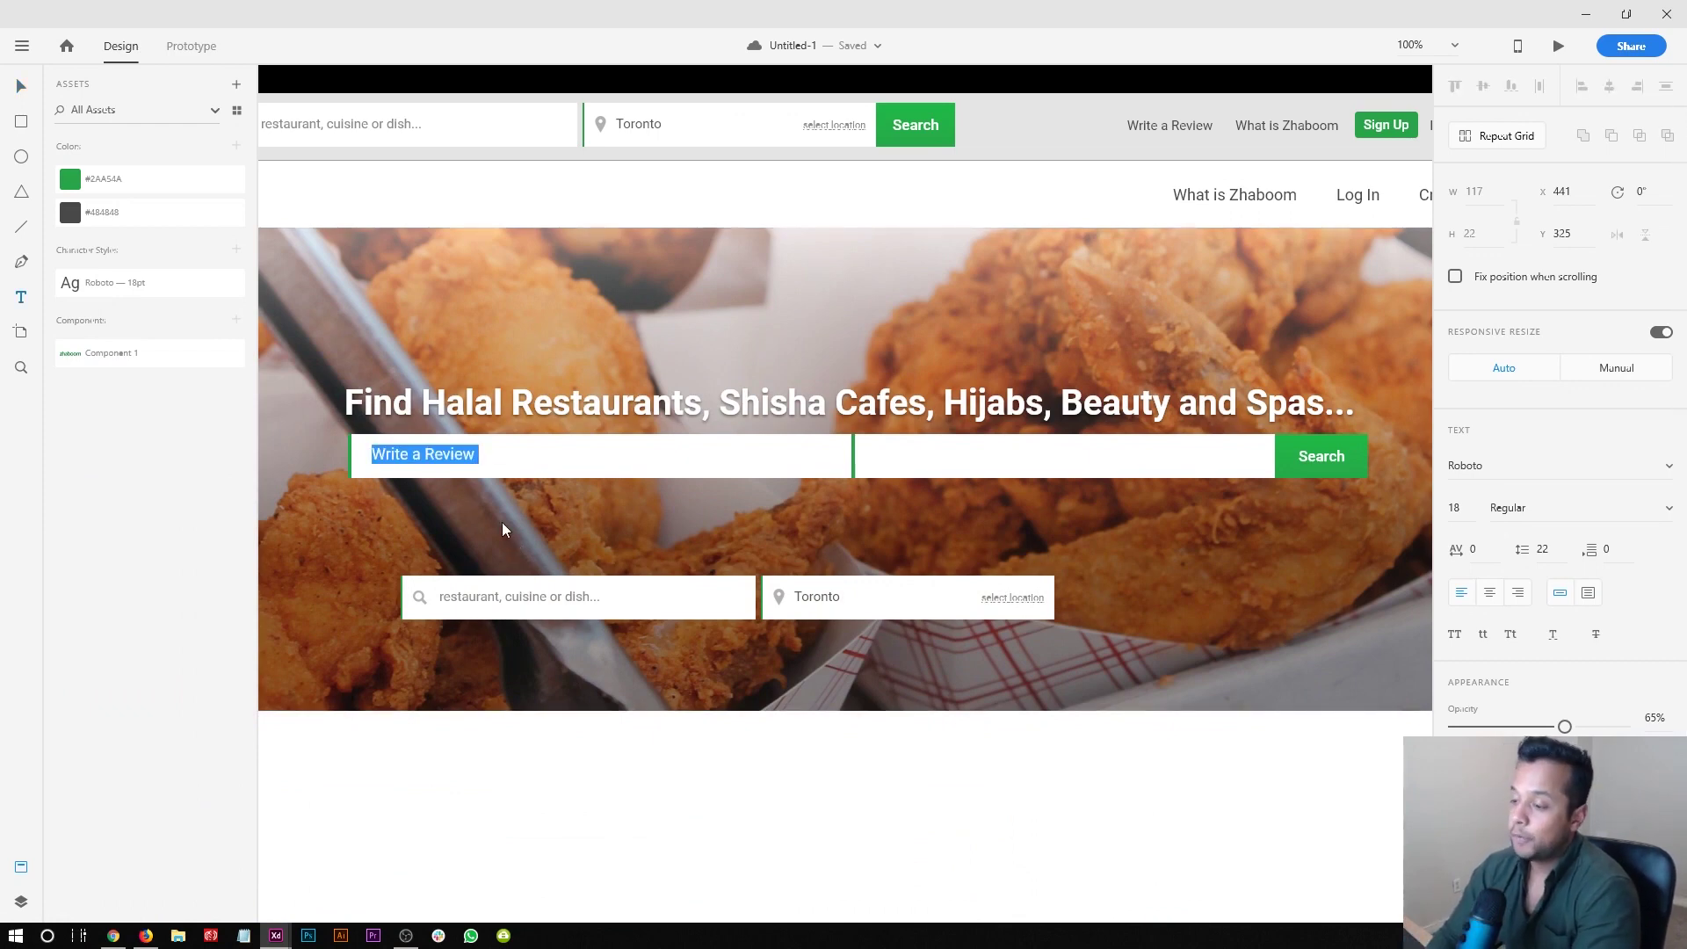
pyautogui.write('p')
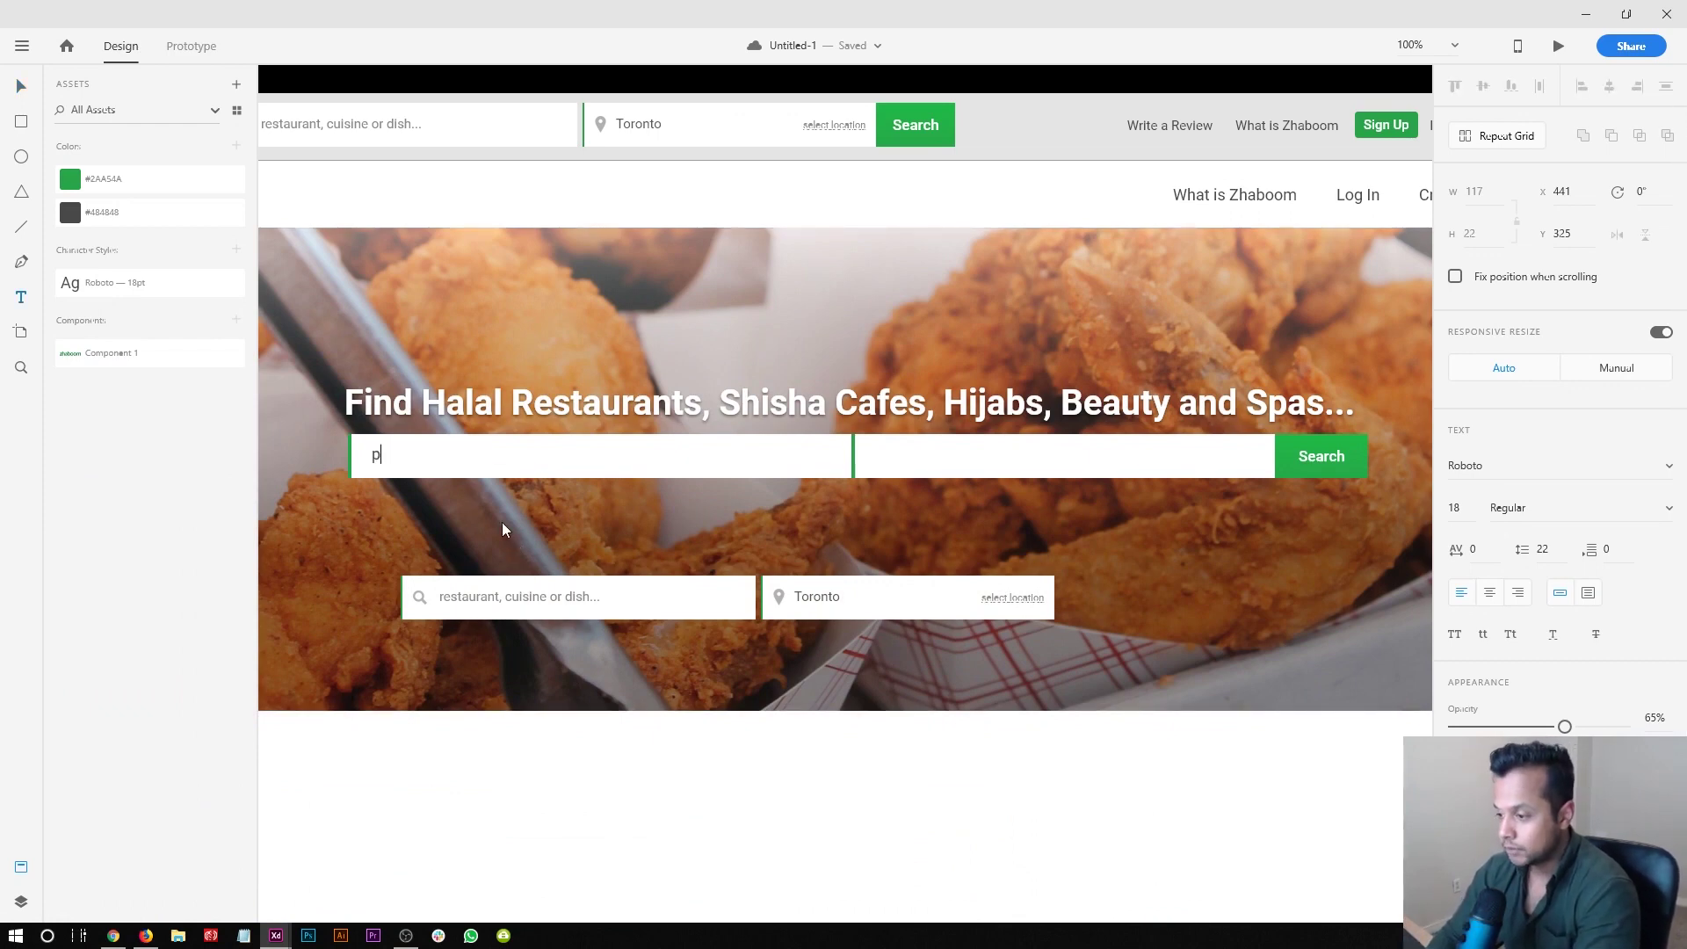
pyautogui.write('i')
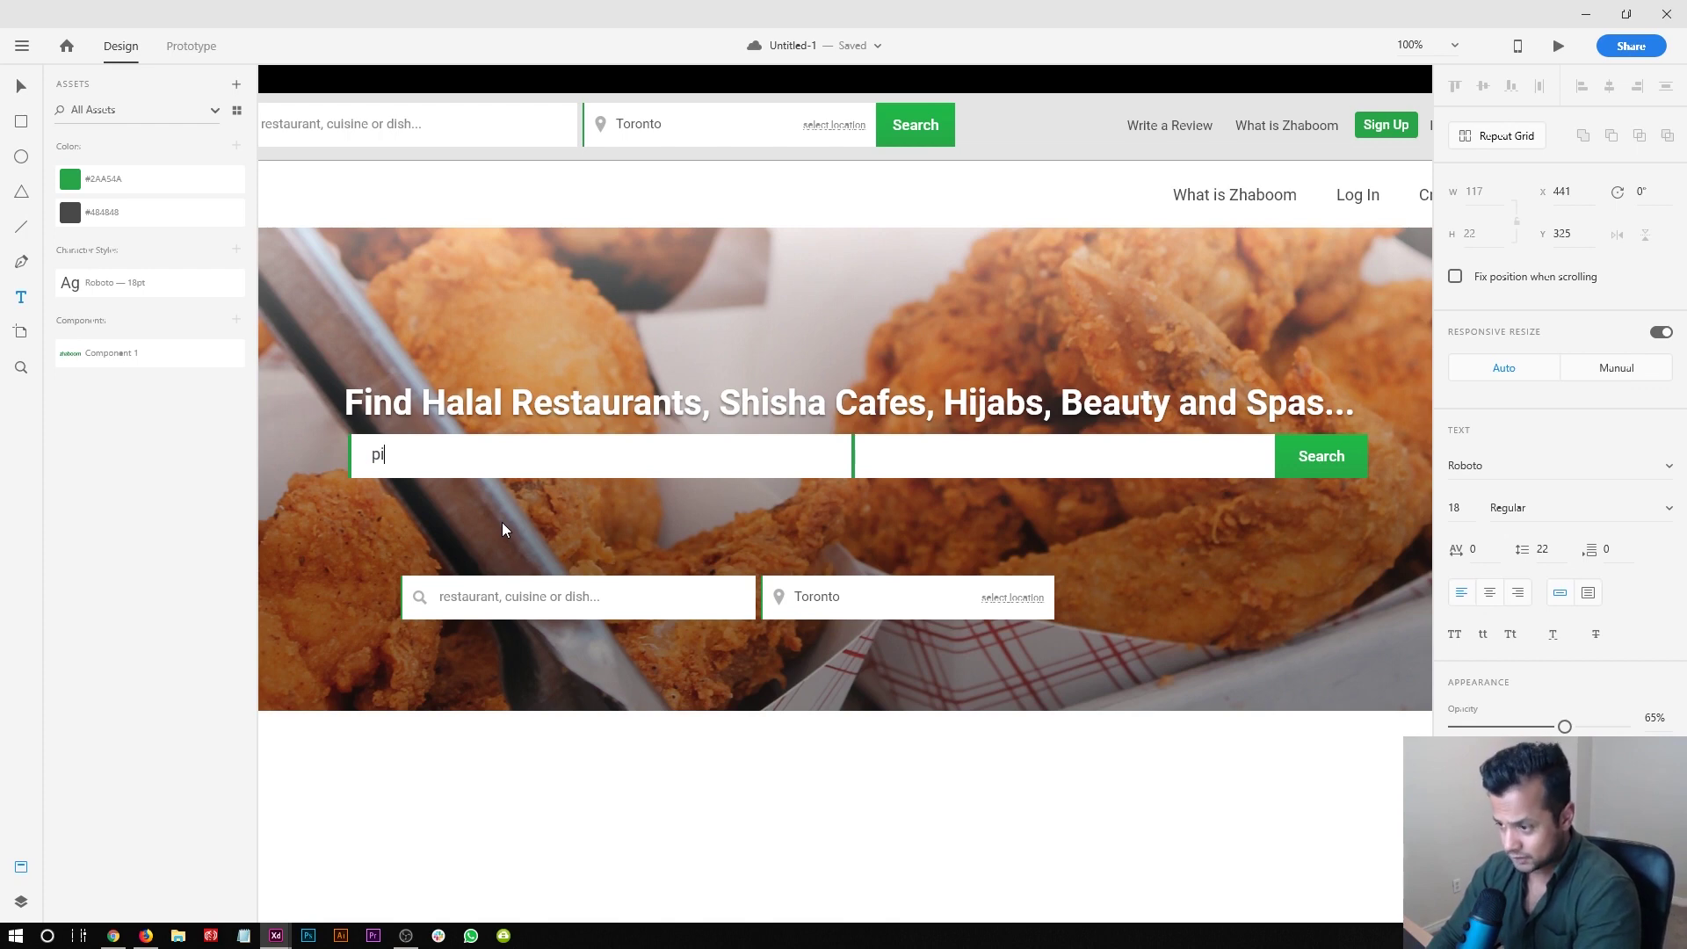
pyautogui.write('zza, dental')
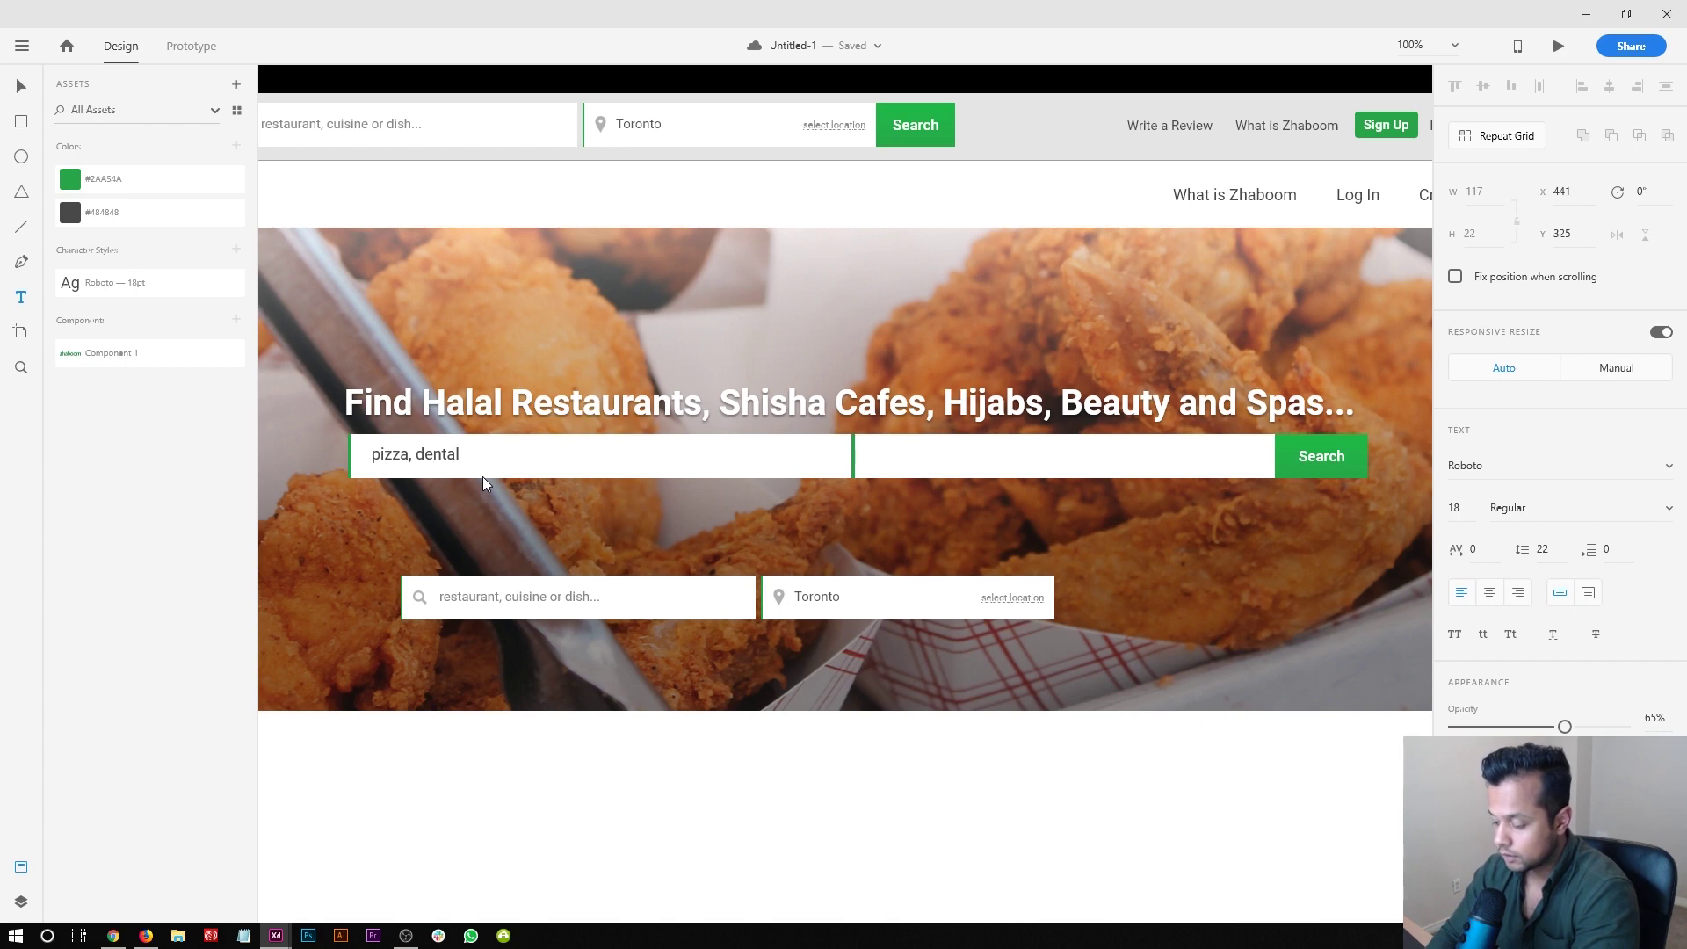
pyautogui.write(', spas, shisha, ')
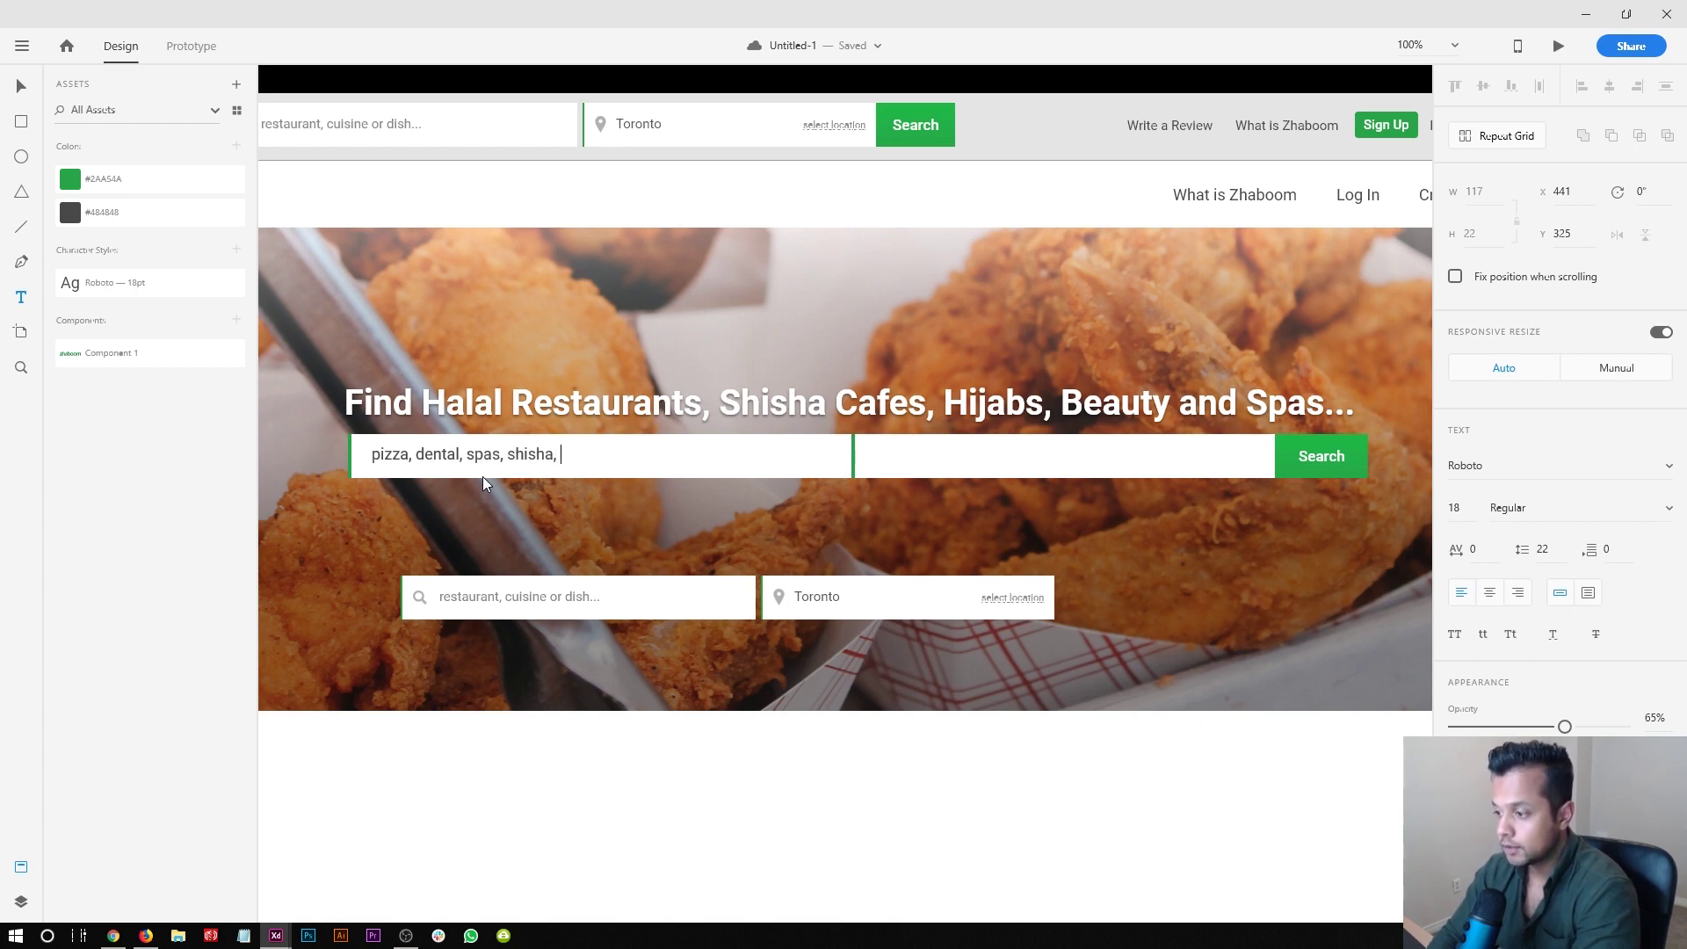
pyautogui.write('dpsot')
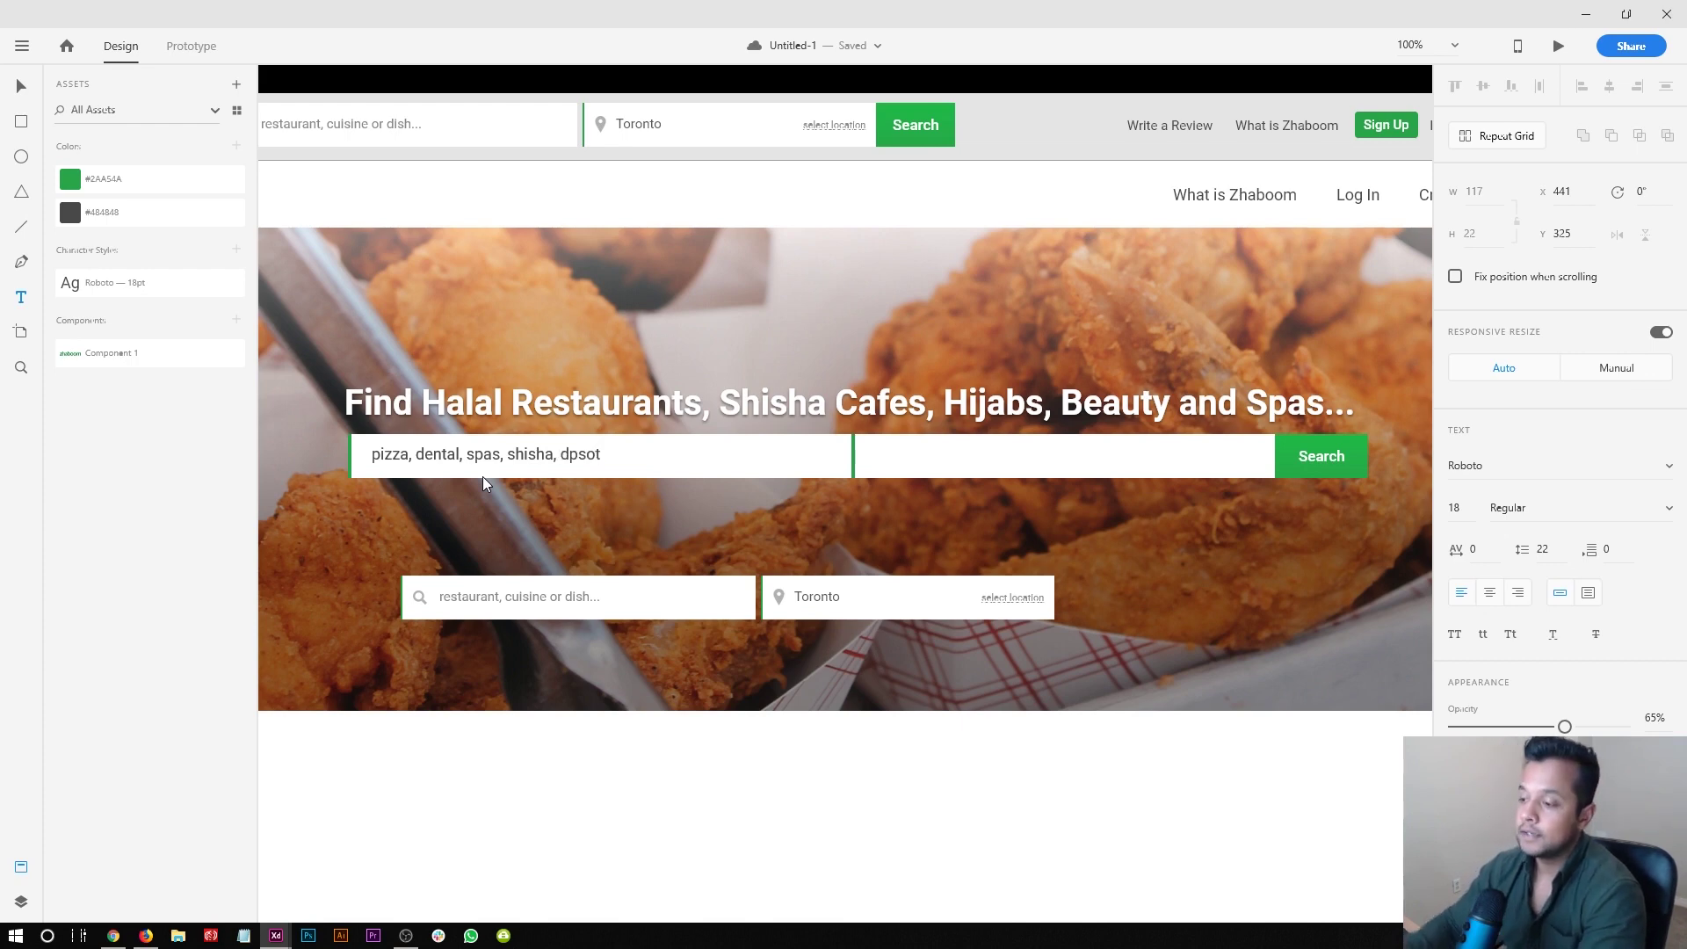
pyautogui.press('Escape')
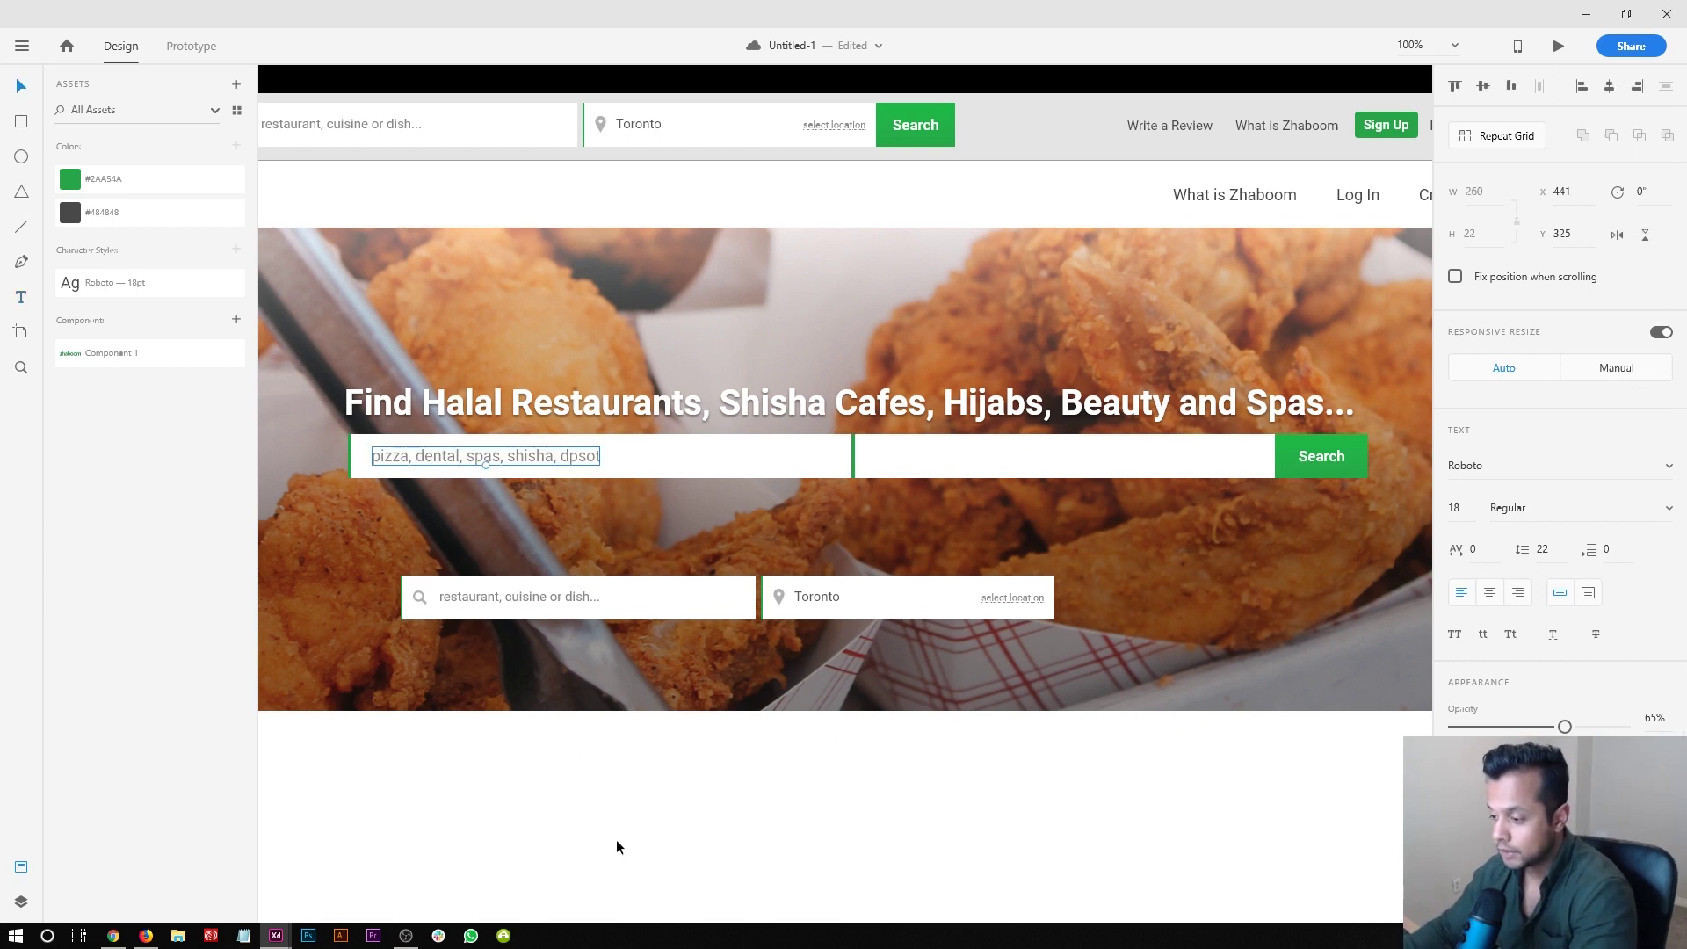
# - Set the left search field placeholder's font size to 17
pyautogui.scroll(1, 610, 805)
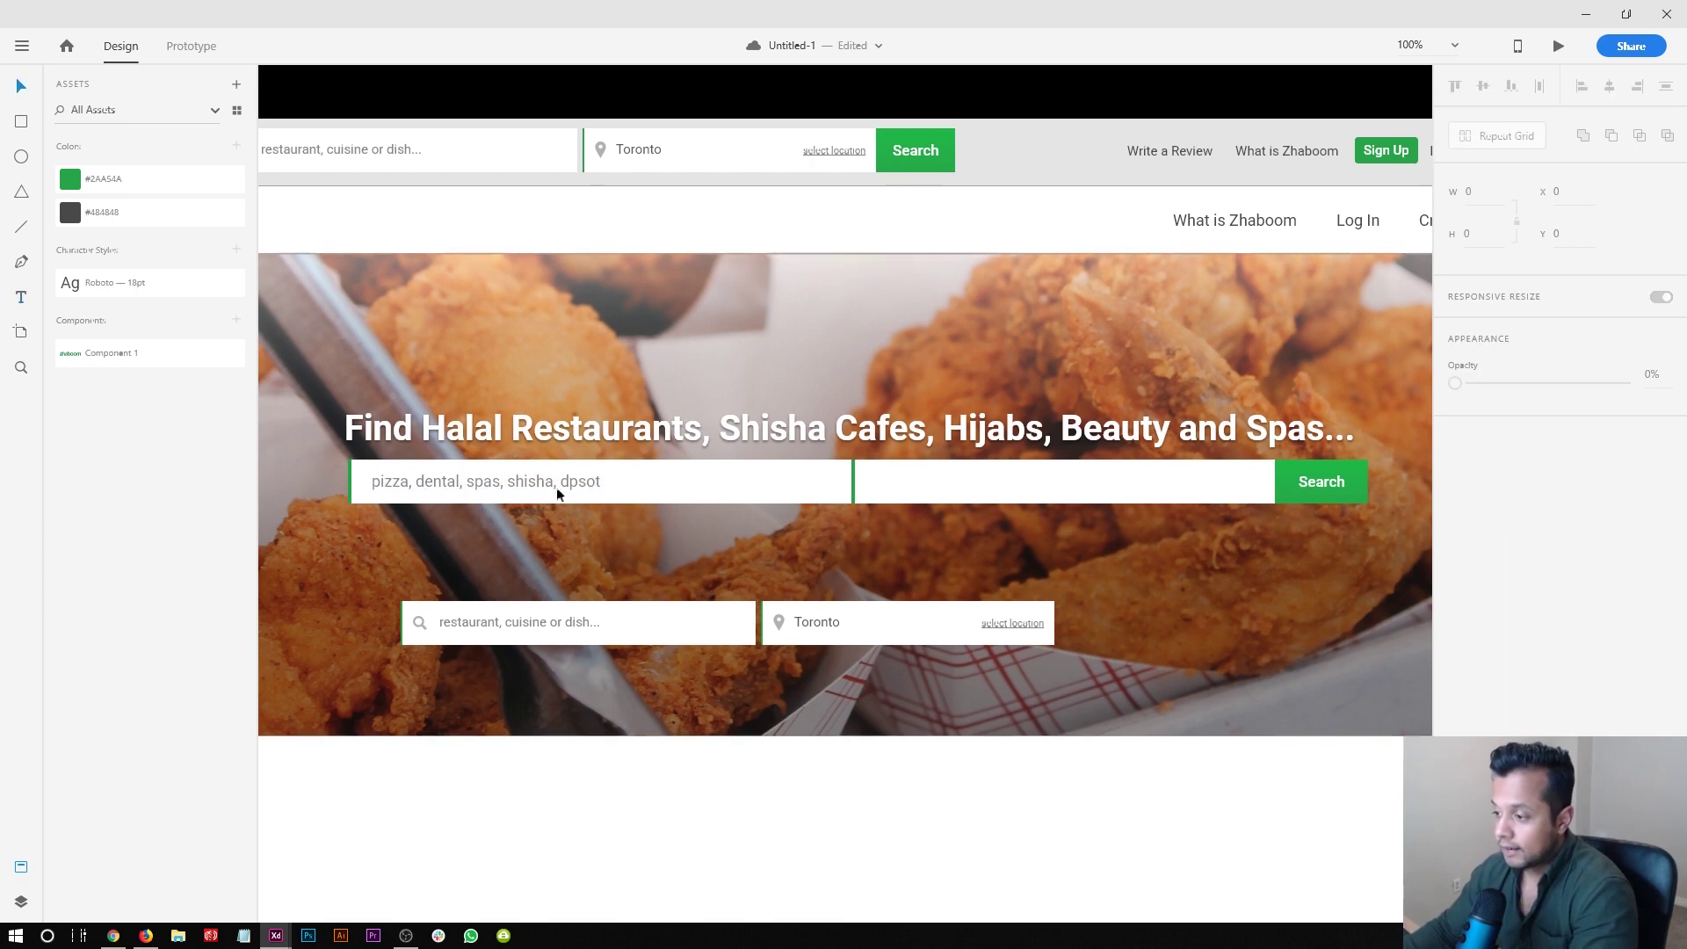
pyautogui.click(705, 477)
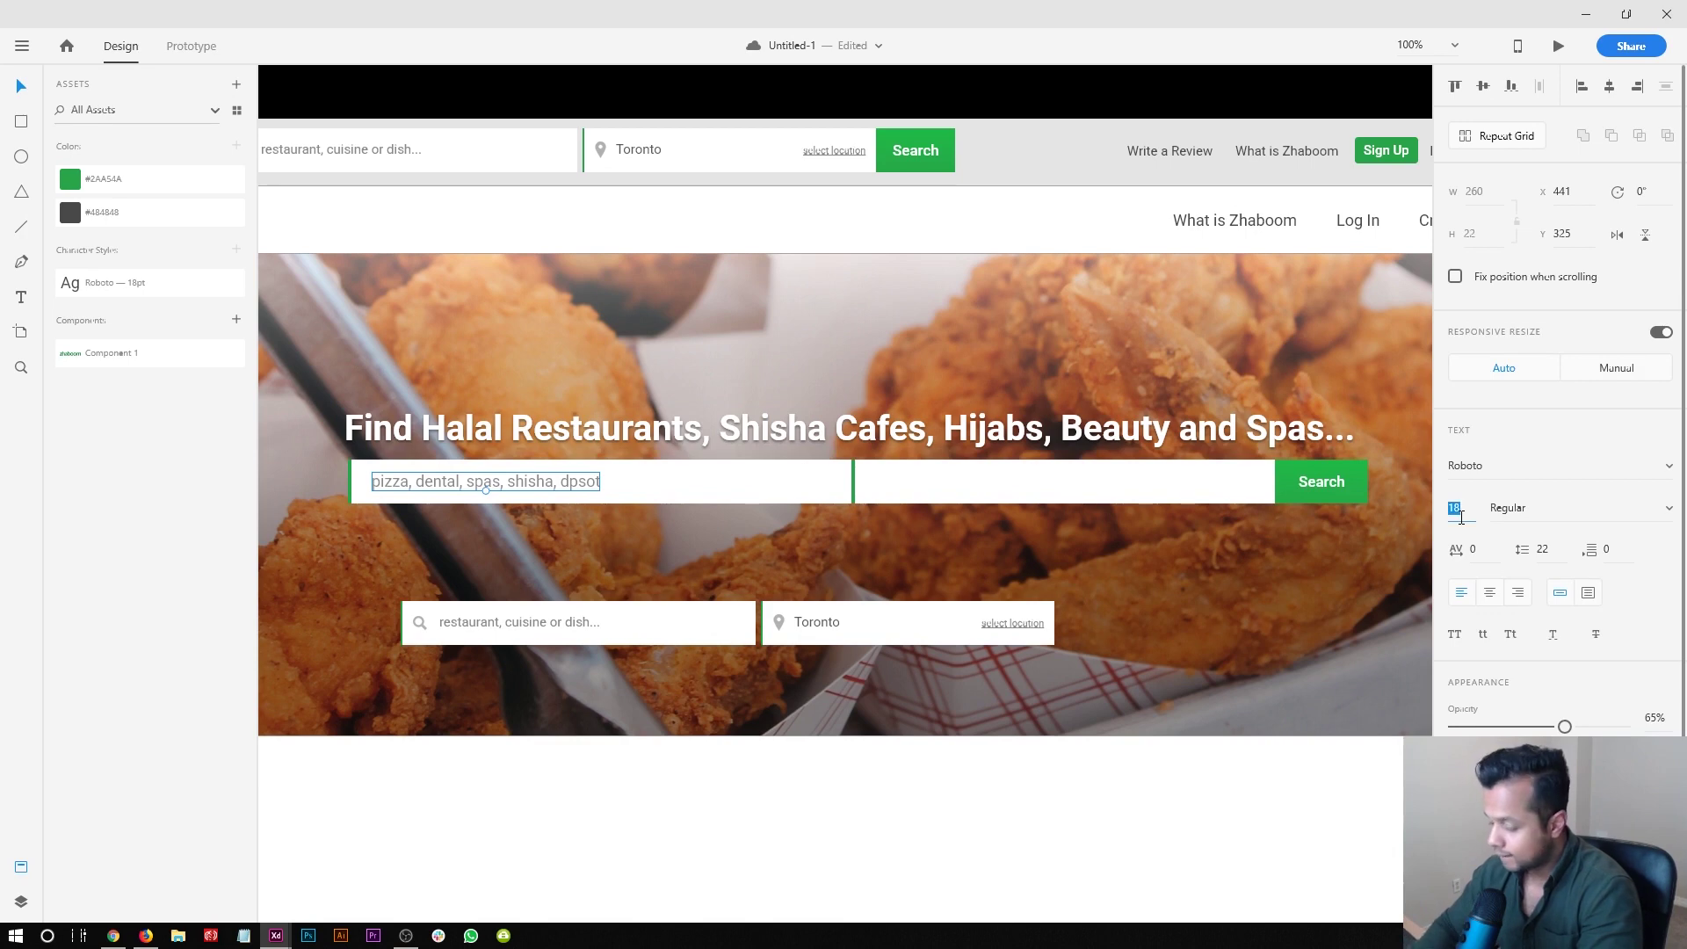
pyautogui.click(747, 758)
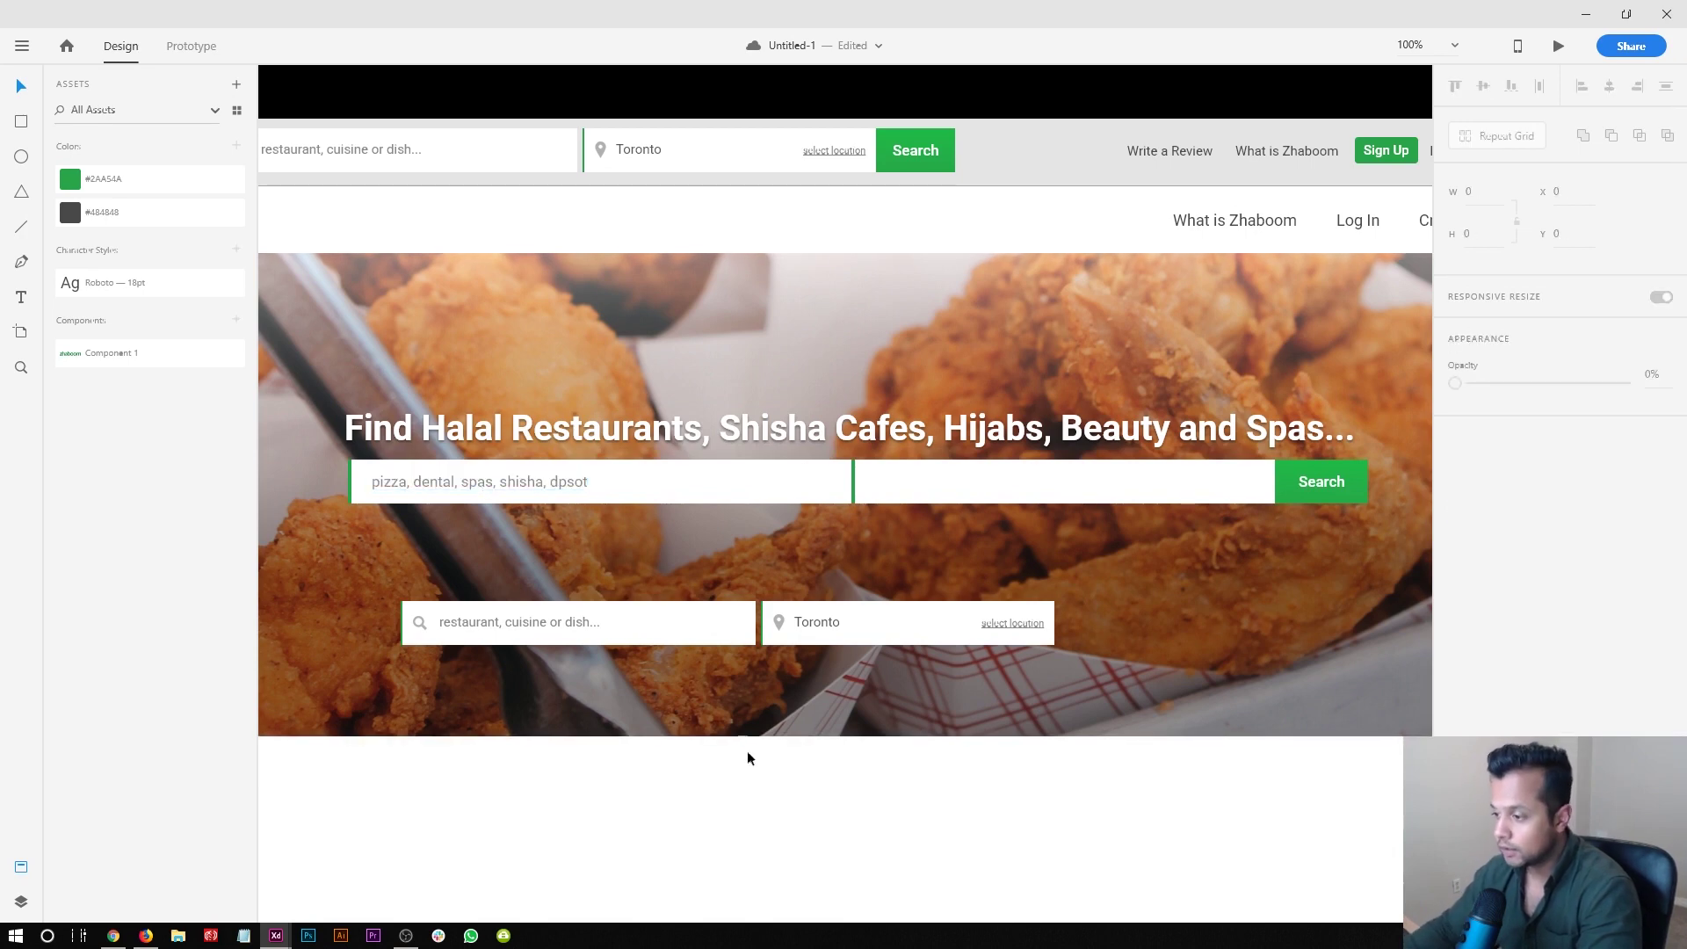
# - Try the Medium font weight on the left field's placeholder text and undo the change
pyautogui.click(513, 479)
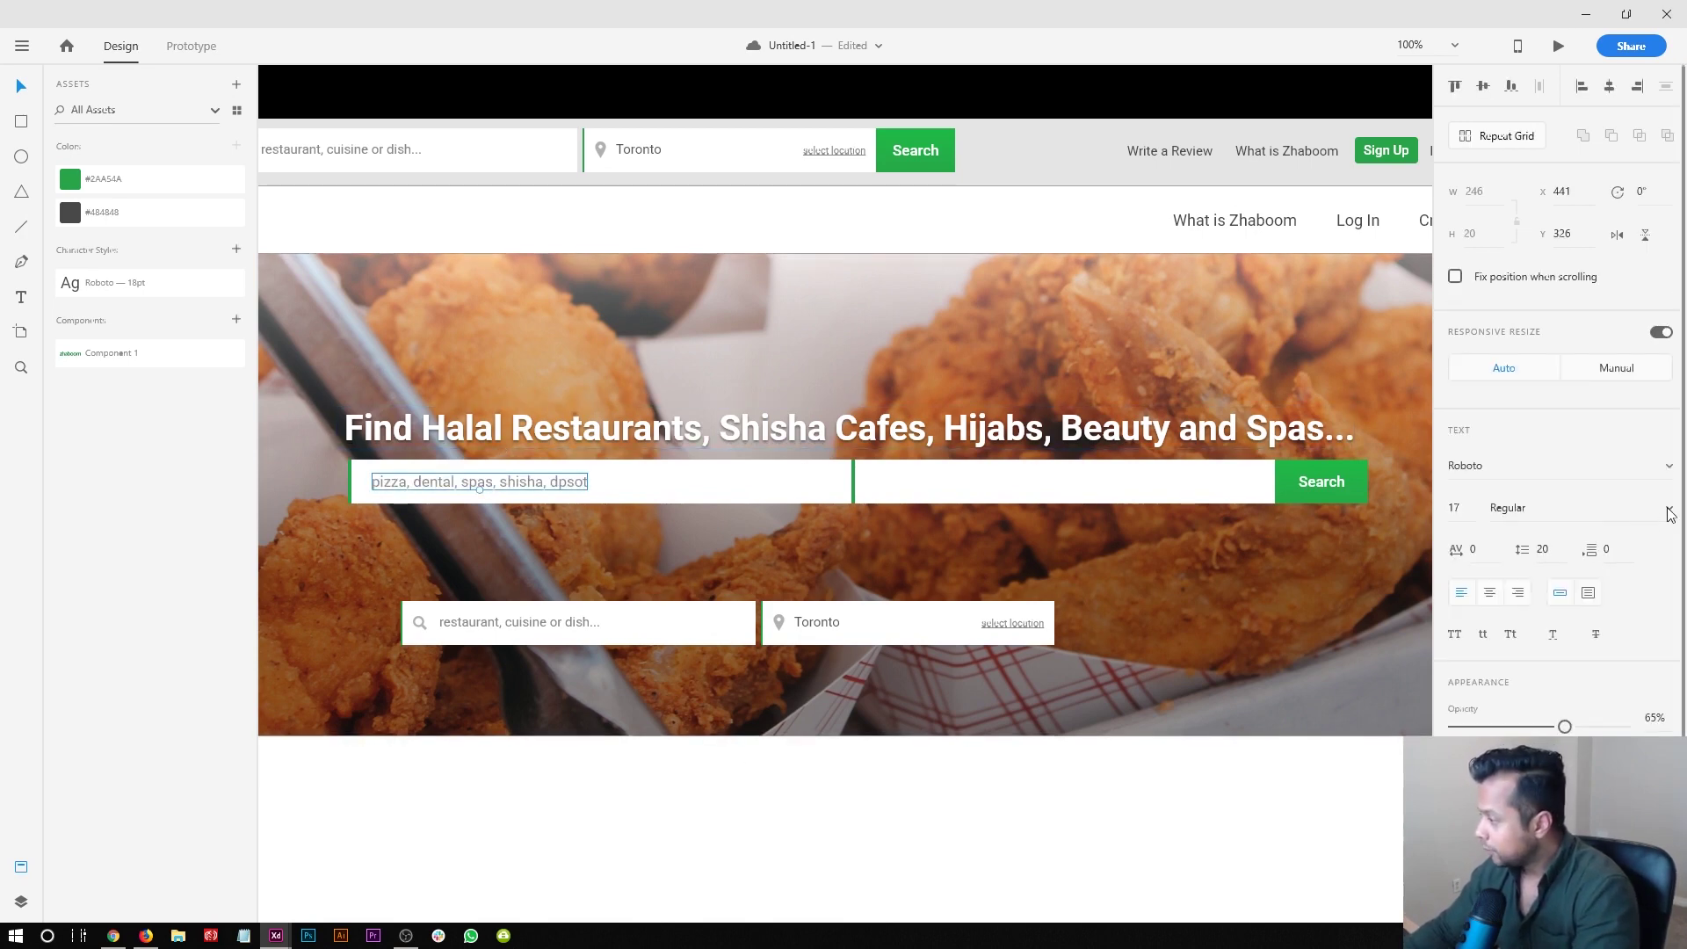
pyautogui.click(1669, 514)
pyautogui.click(1531, 645)
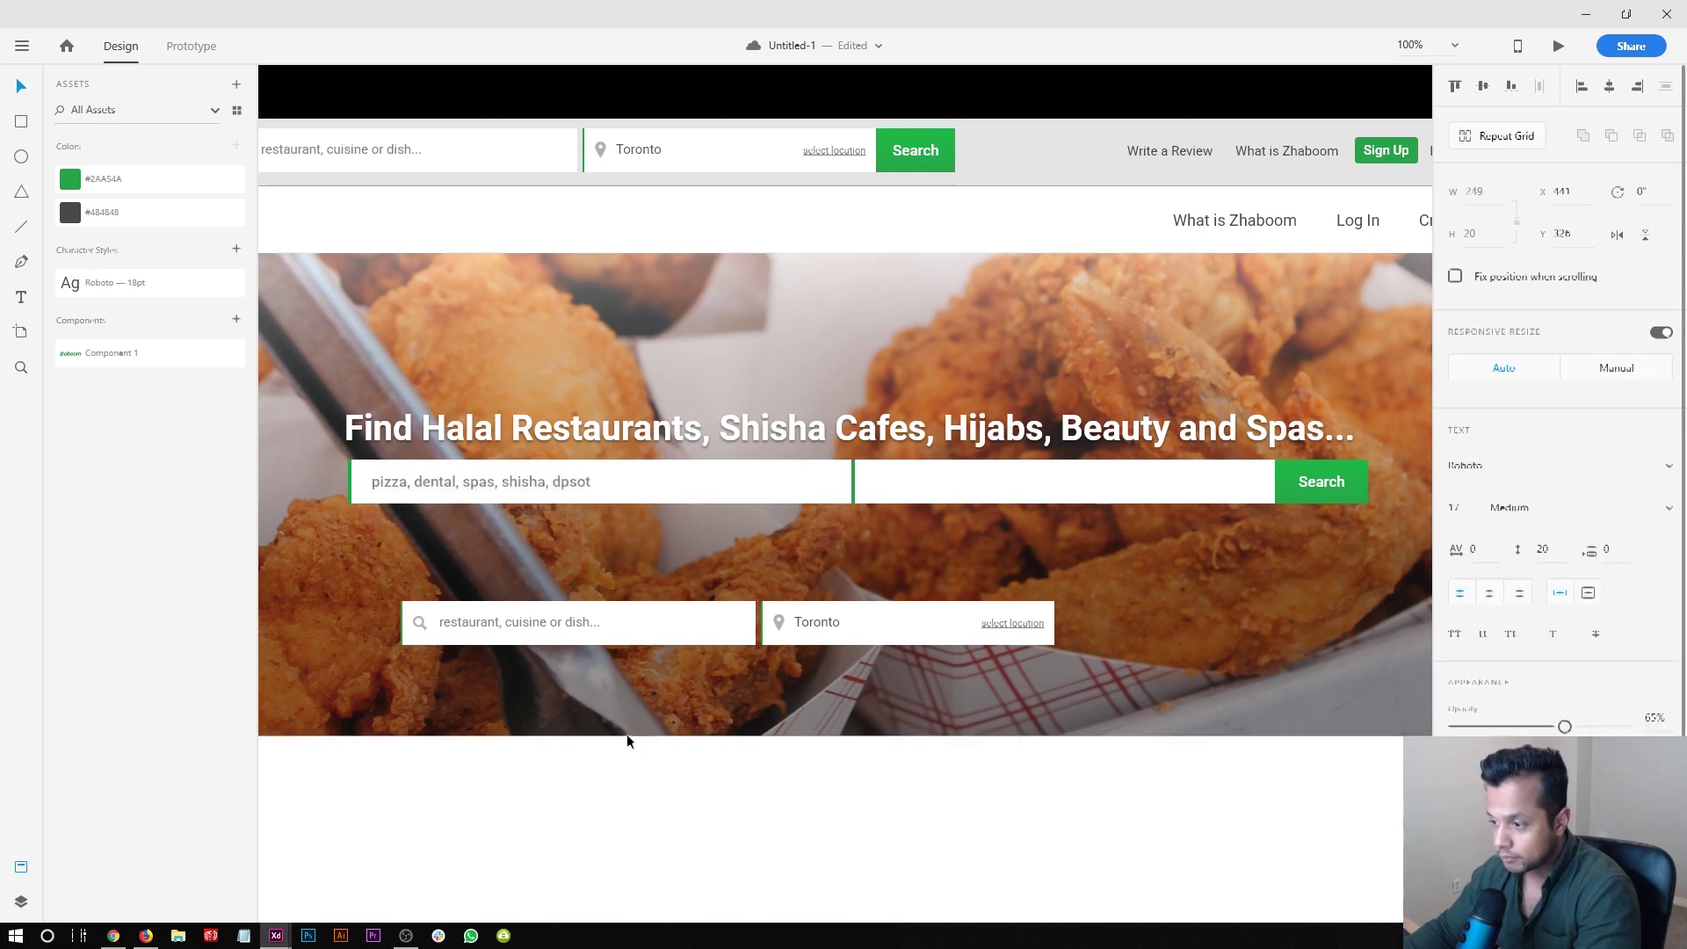
pyautogui.click(560, 462)
pyautogui.hotkey('ctrl', 'z')
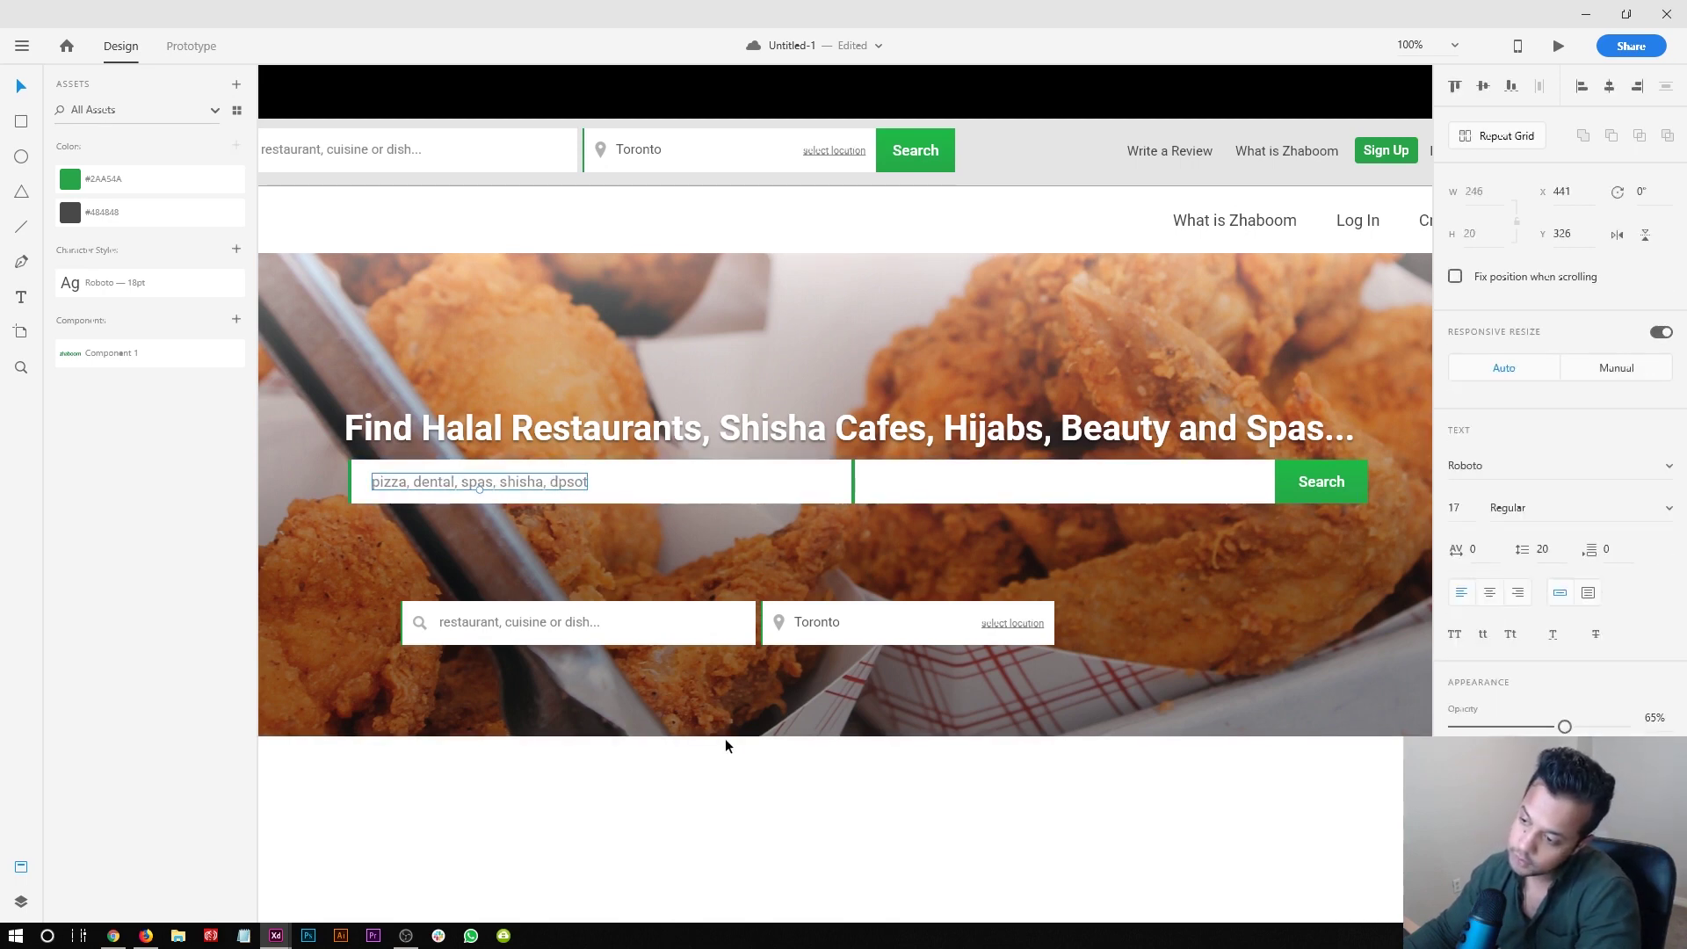
pyautogui.click(590, 790)
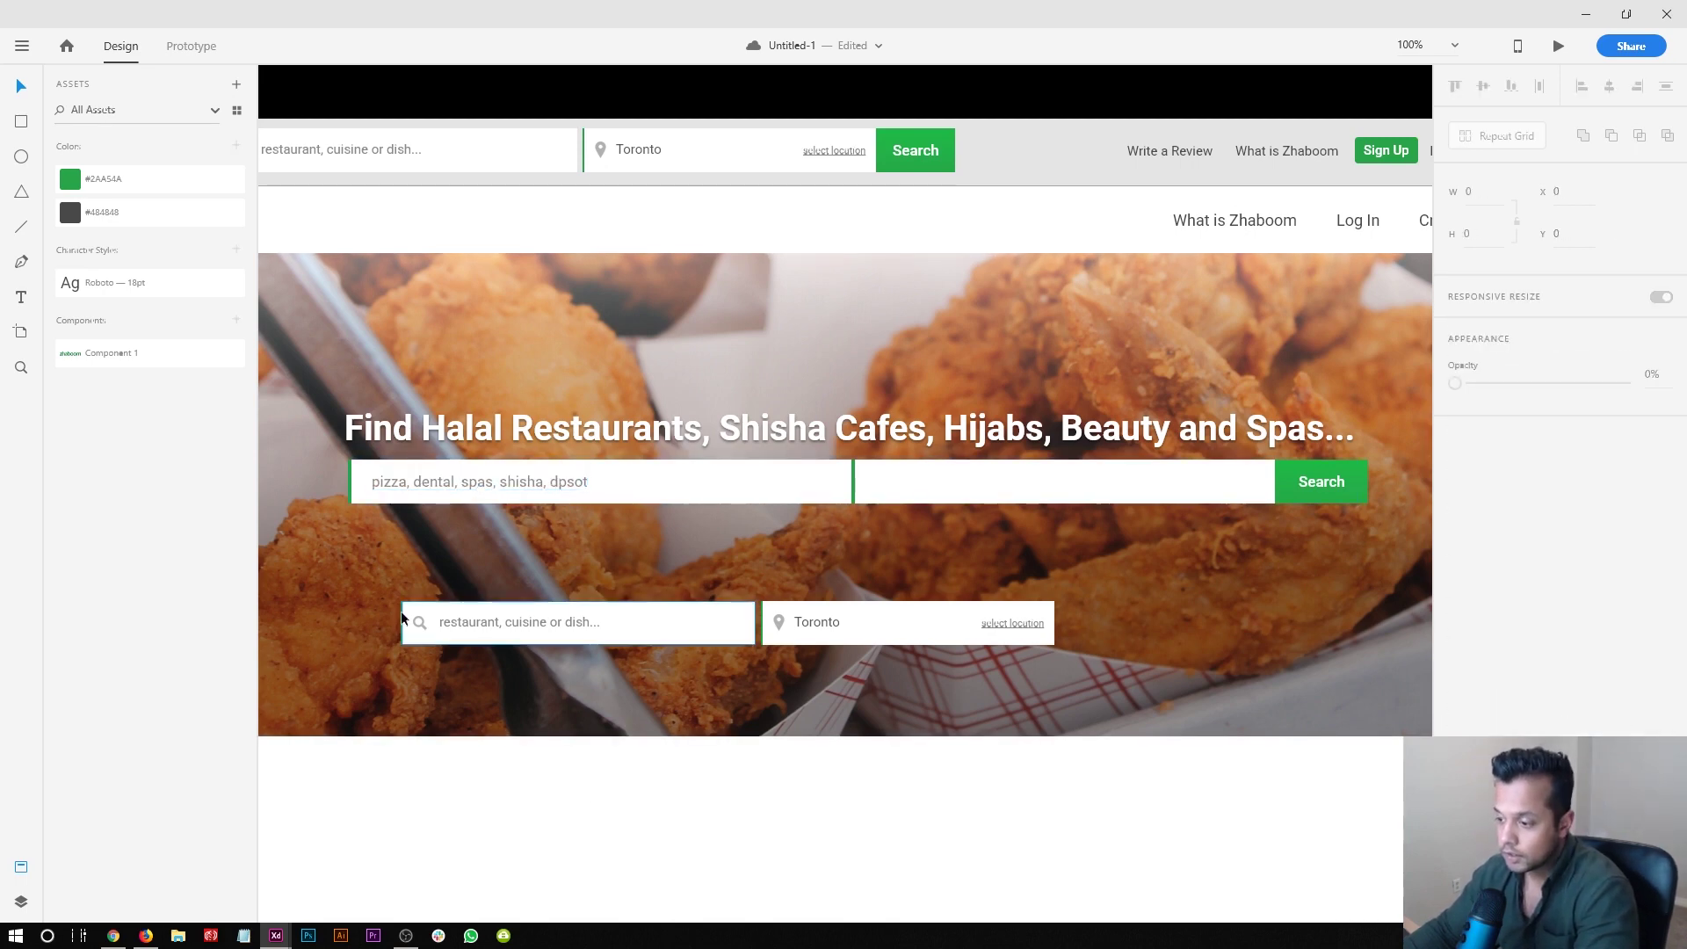
# - Copy the magnifier icon from the lower search bar into the upper left field at X 435, Y 330, and shift the placeholder to X 454
pyautogui.click(421, 628)
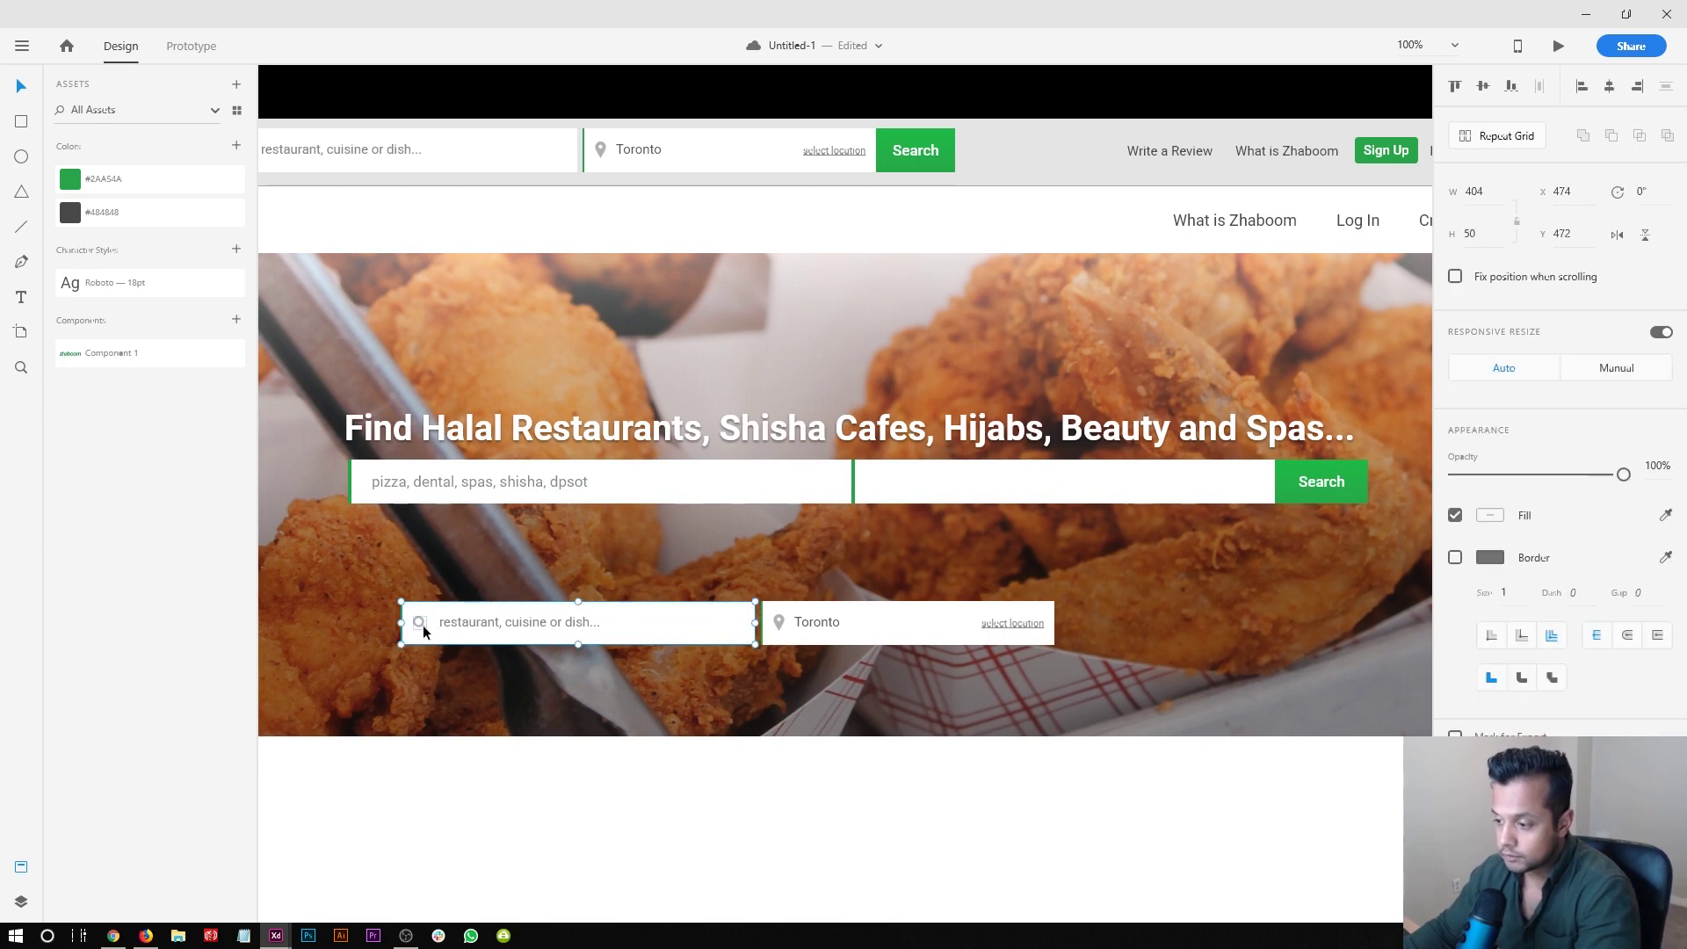
pyautogui.scroll(10, 321, 494)
pyautogui.hotkey('ctrl', 'v')
pyautogui.moveTo(857, 497); pyautogui.dragTo(545, 456)
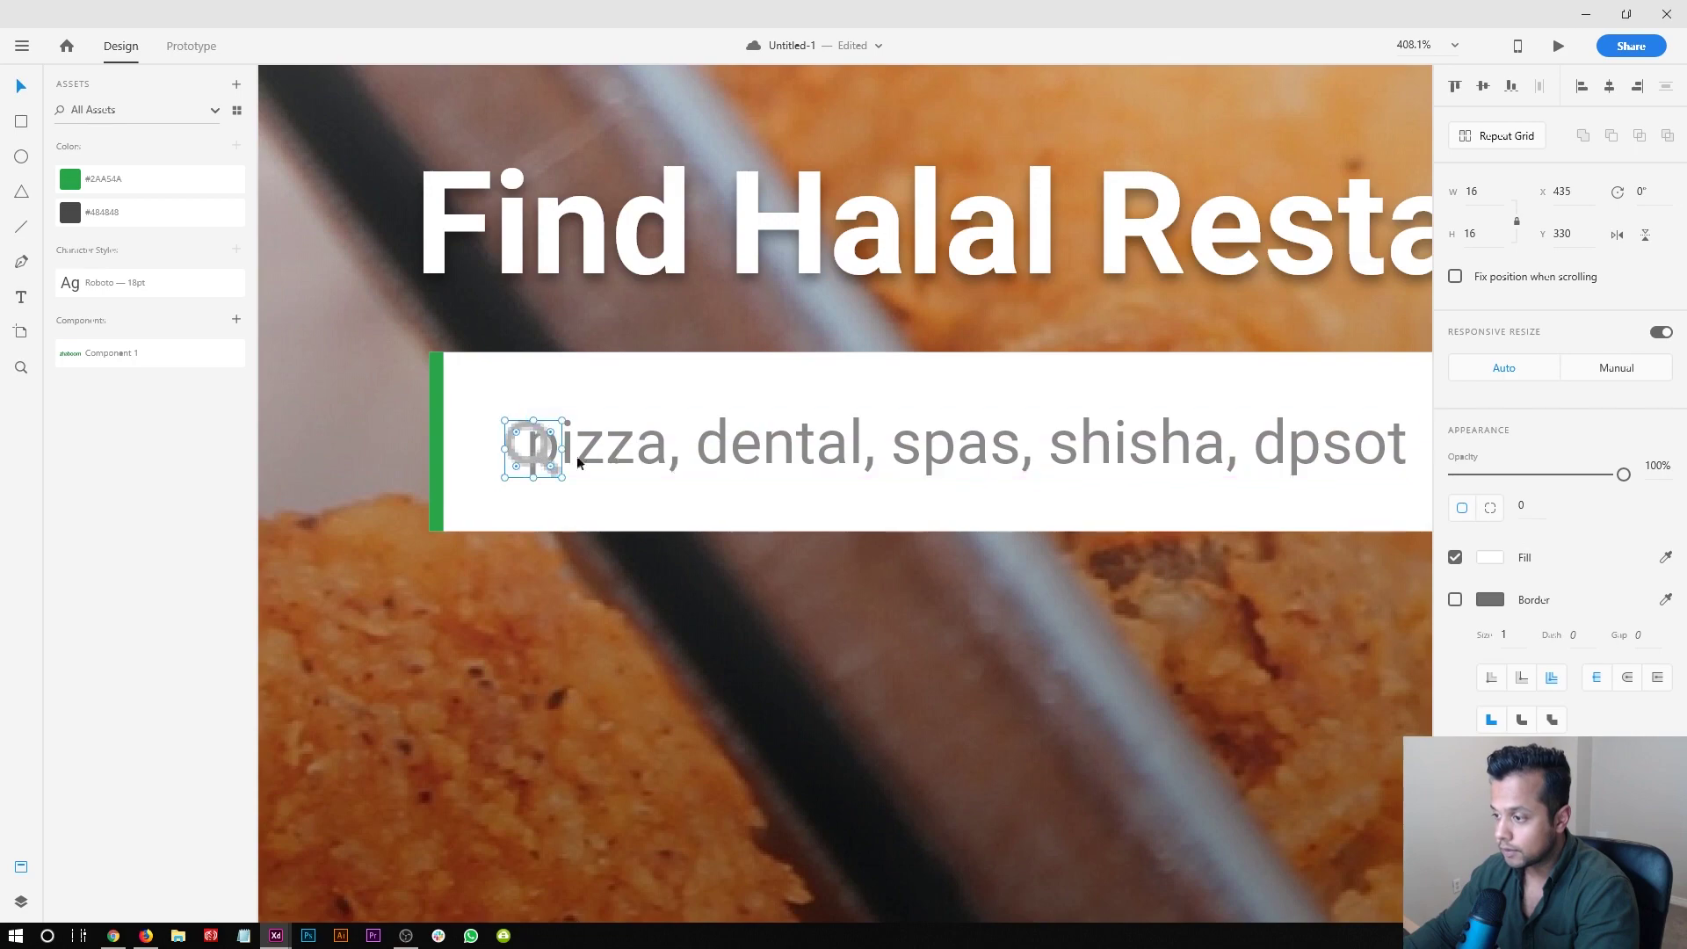
pyautogui.click(604, 450)
pyautogui.moveTo(604, 450); pyautogui.dragTo(647, 450)
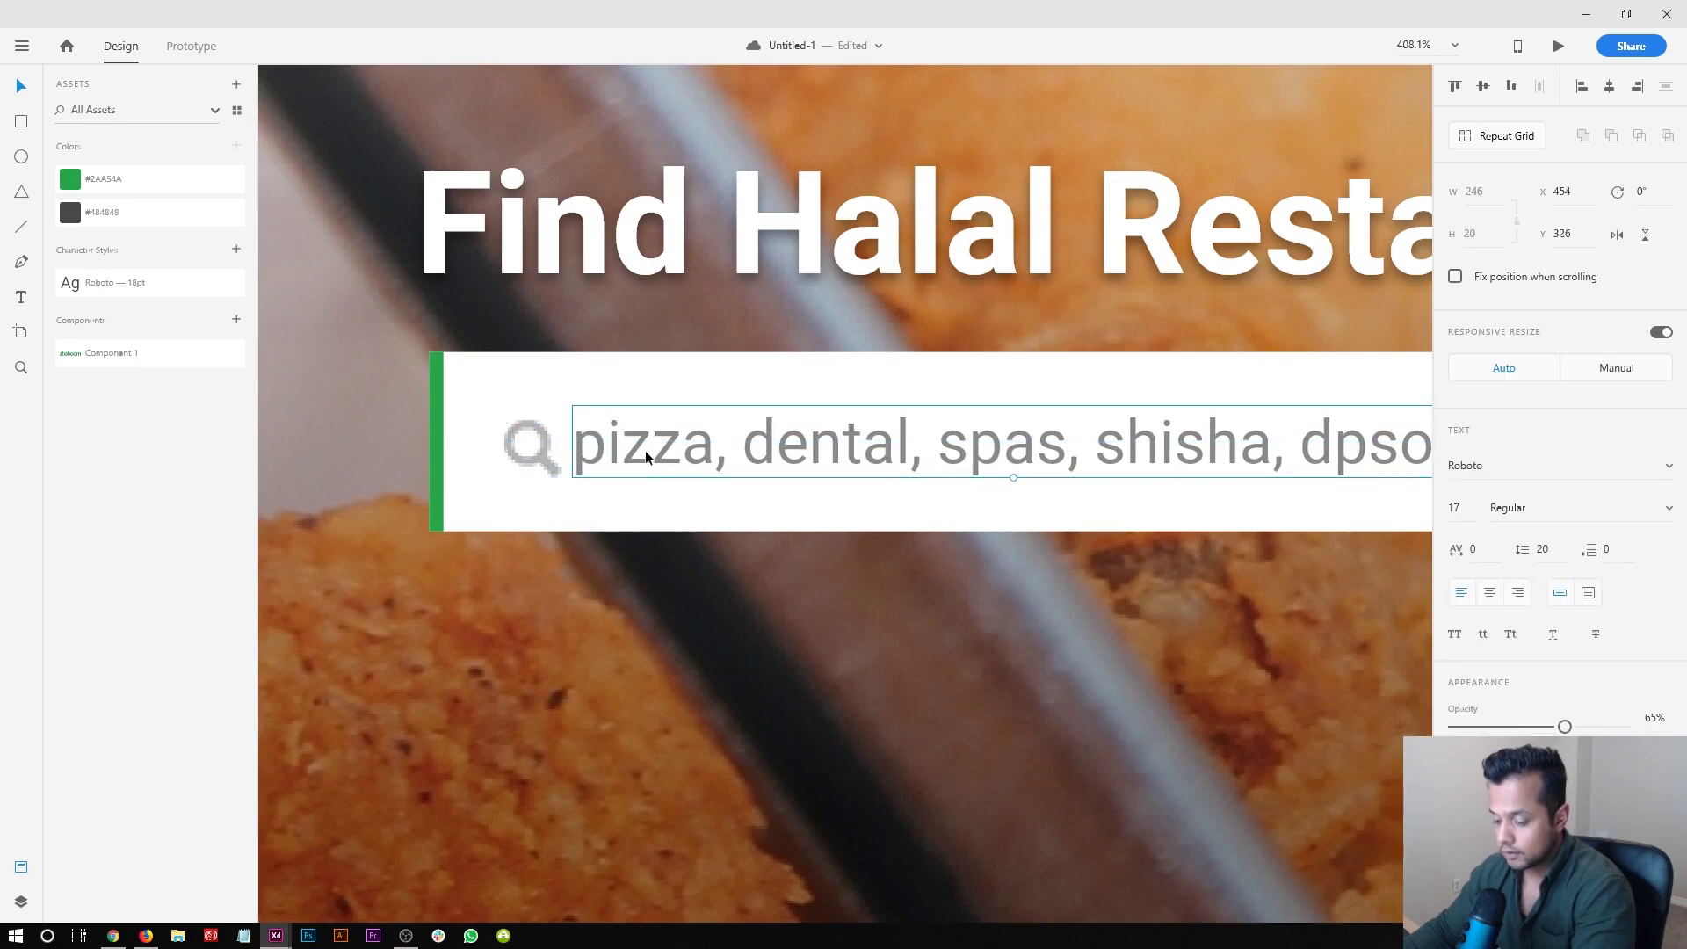
# - Set the font size of the headline above the search bar to 35
pyautogui.hotkey('ctrl', '1')
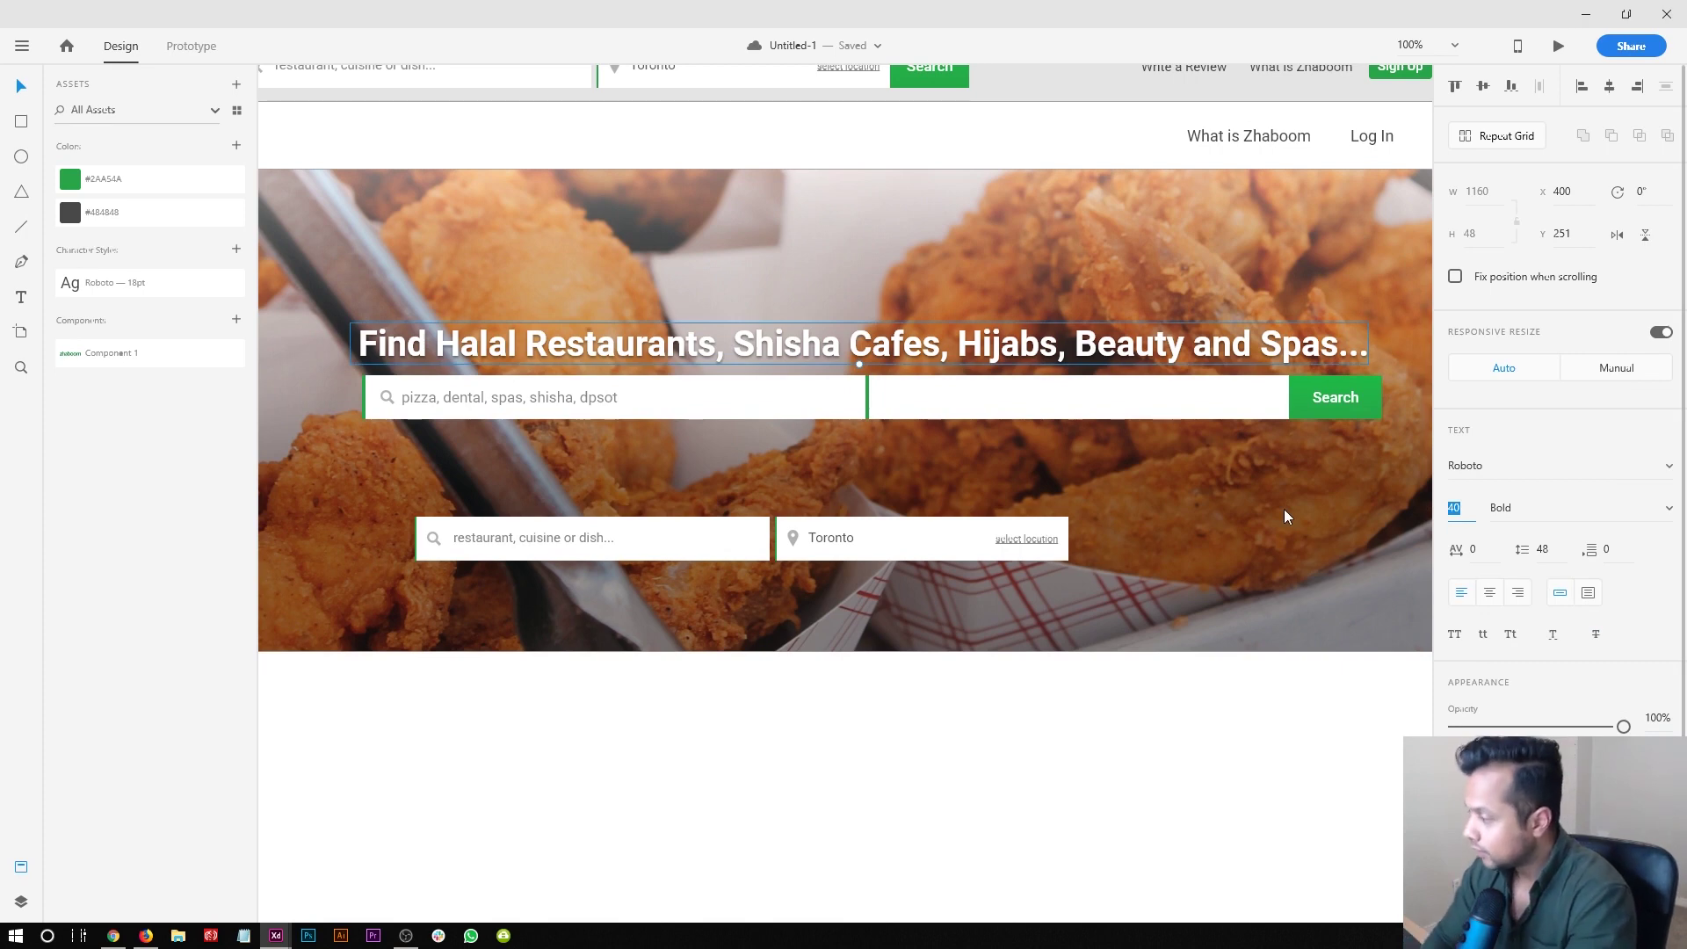
pyautogui.hotkey('ctrl', '-')
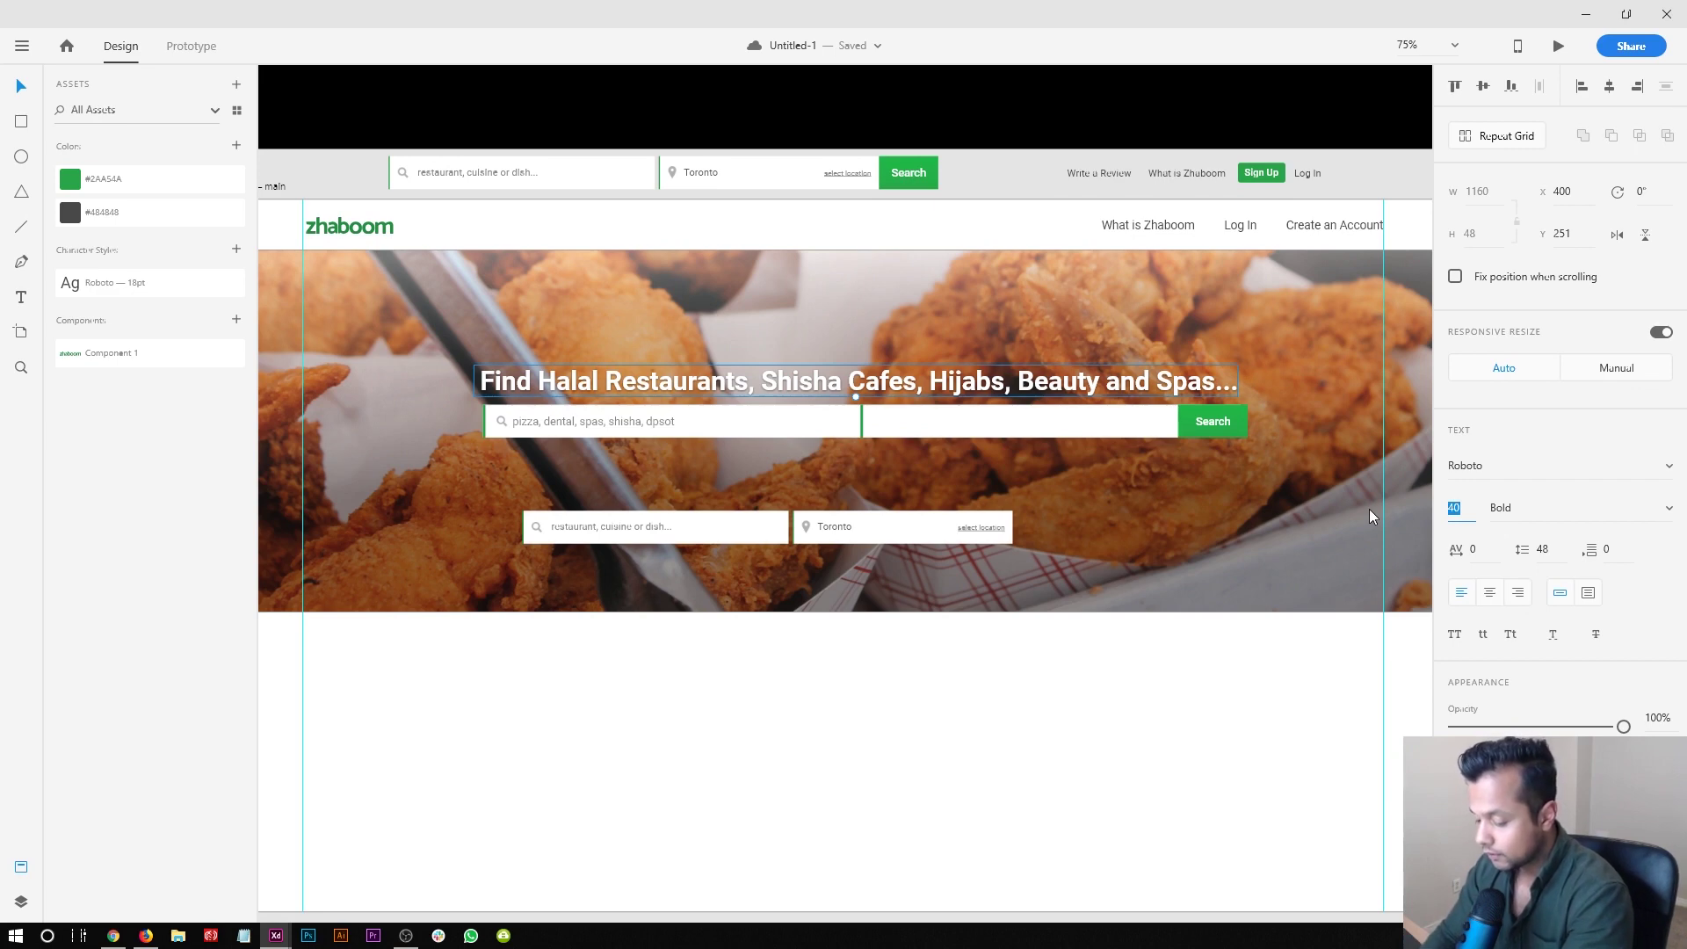
pyautogui.write('35')
pyautogui.press('Return')
pyautogui.click(1225, 661)
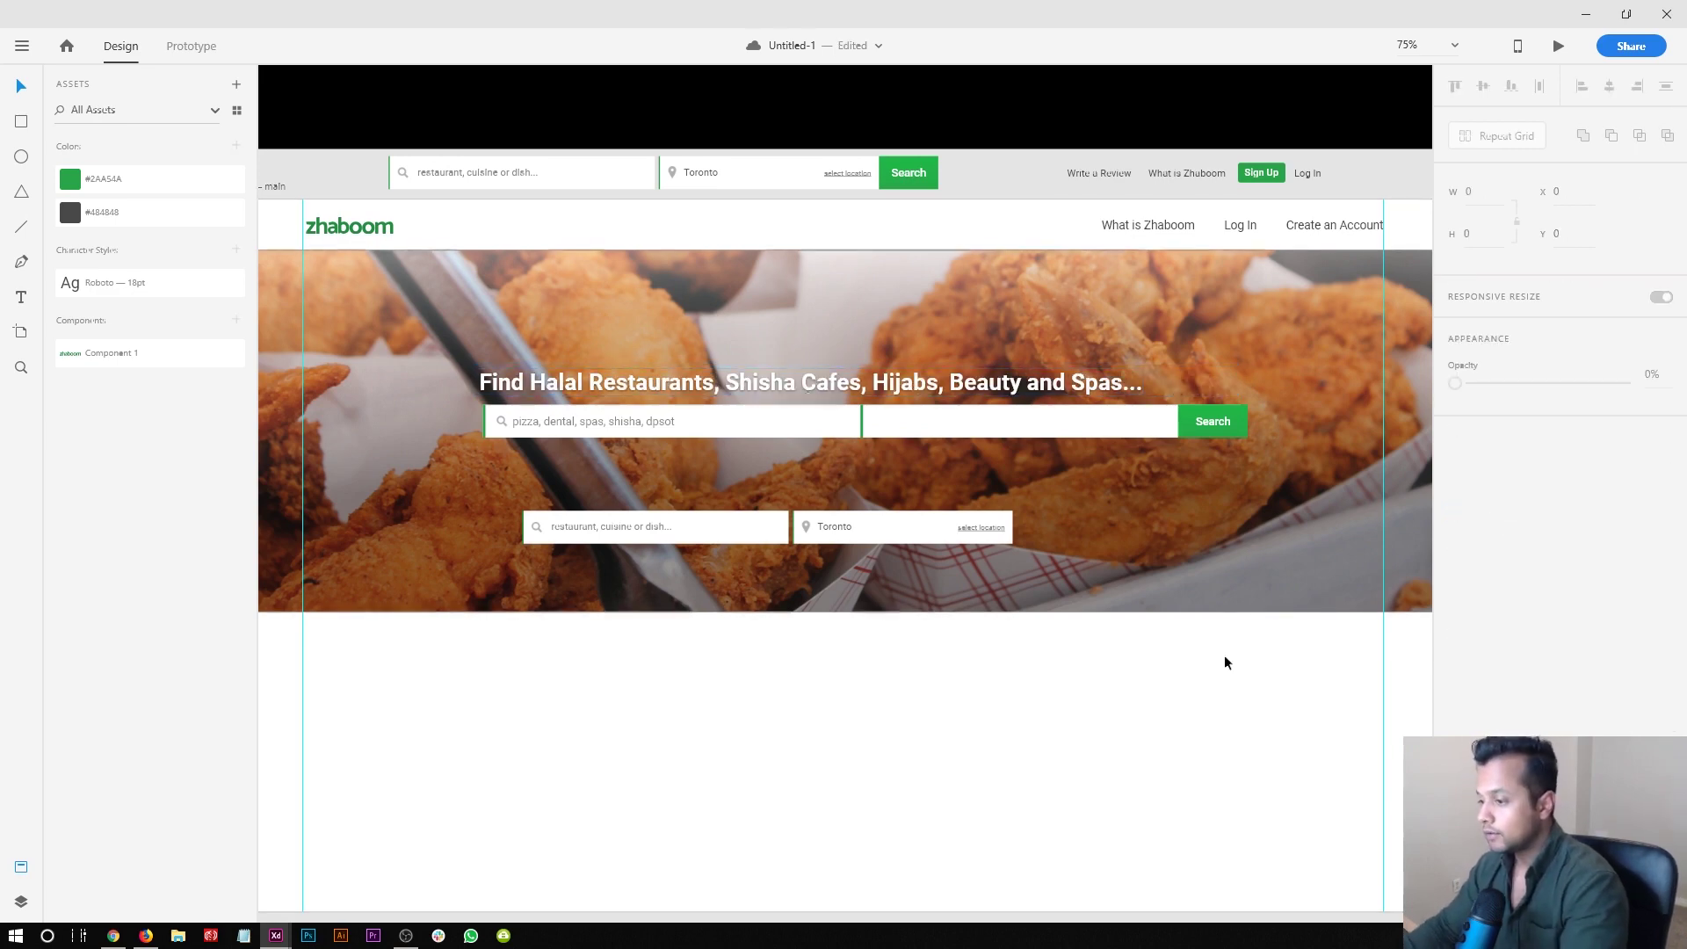
# - Shorten the white search bar with the Search button moved to X 1340, and centre the green divider horizontally on the bar
pyautogui.click(809, 431)
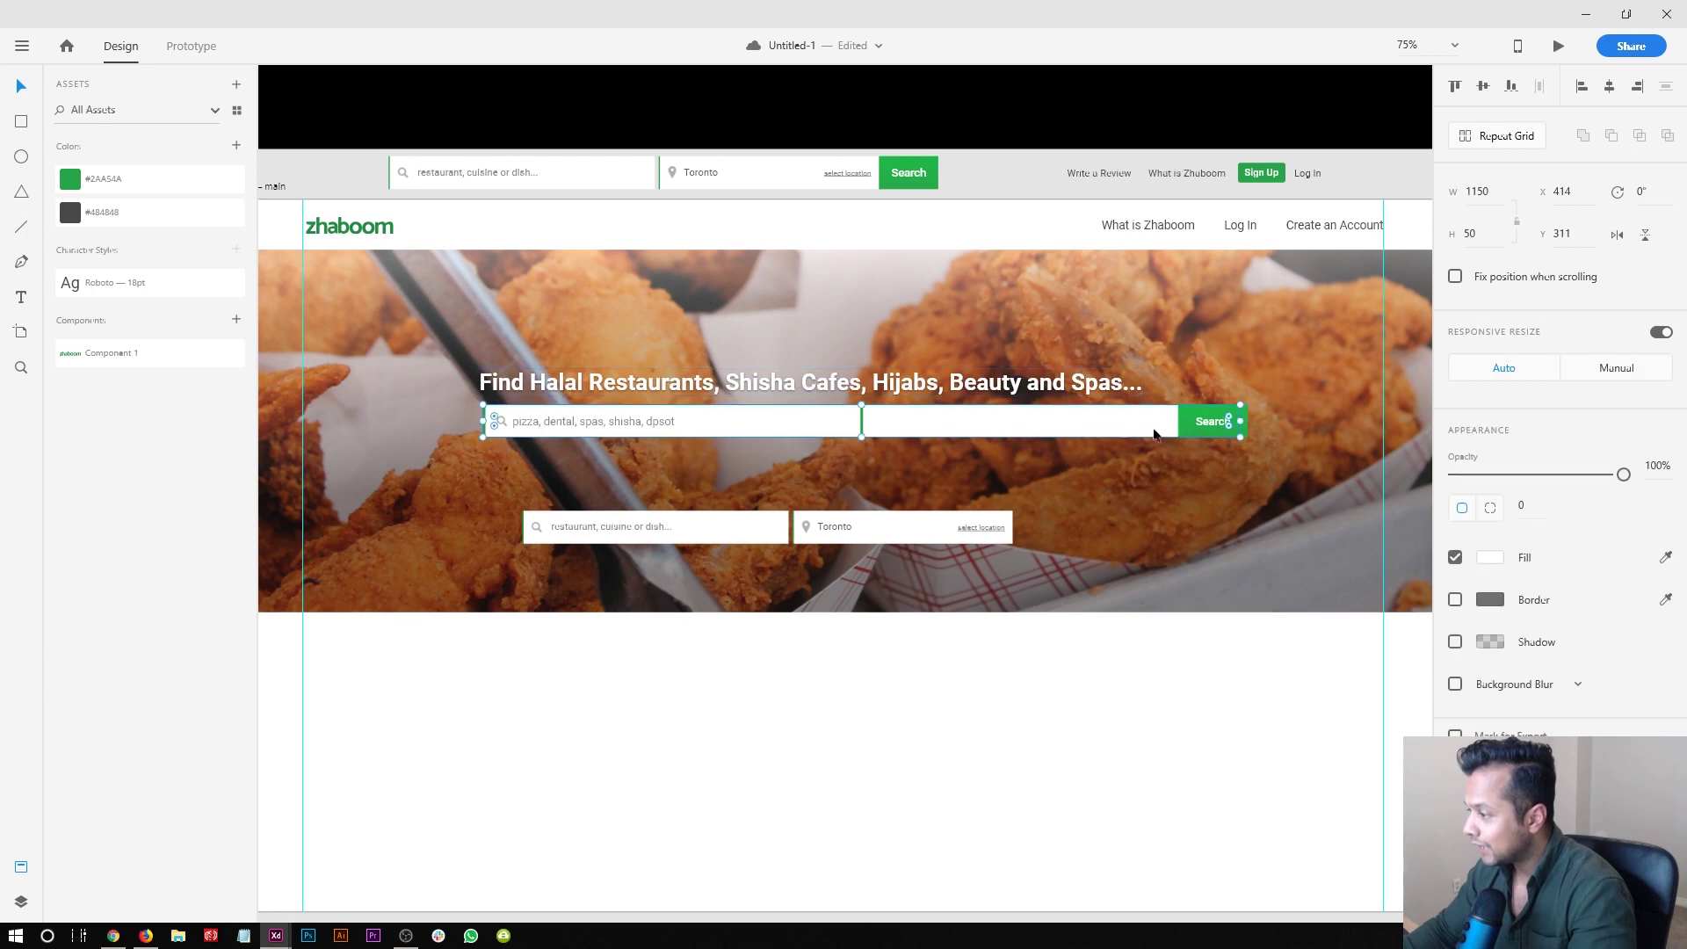
pyautogui.moveTo(1243, 419); pyautogui.dragTo(1135, 429)
pyautogui.click(1217, 420)
pyautogui.moveTo(1221, 425); pyautogui.dragTo(1134, 425)
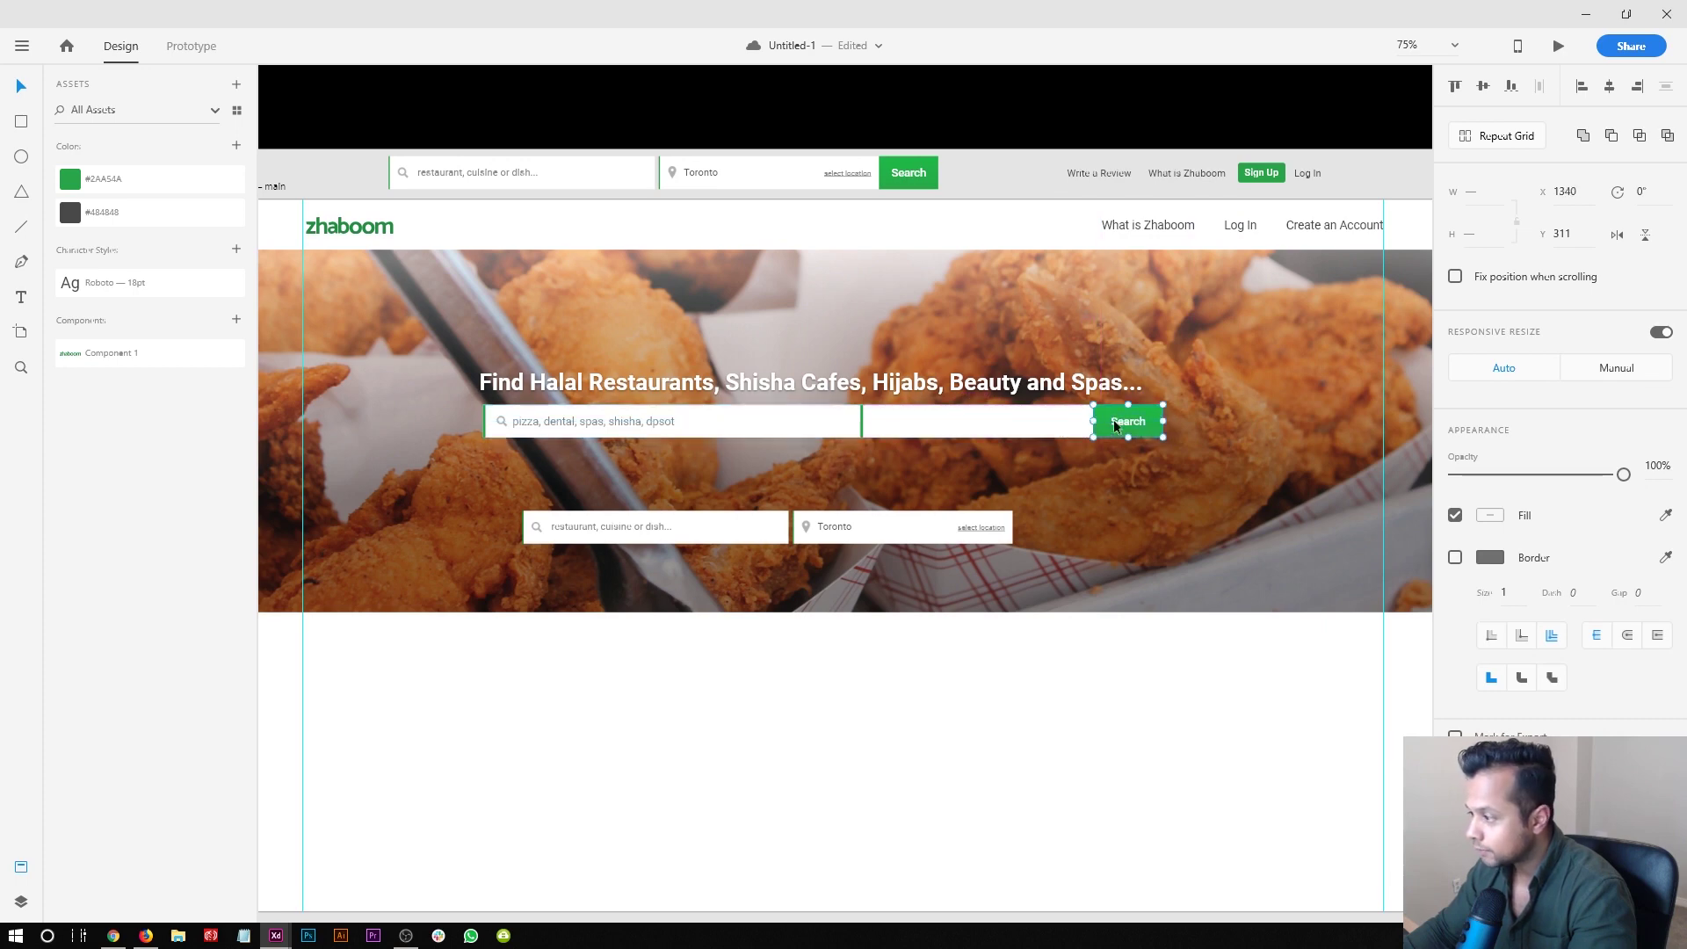
pyautogui.click(866, 425)
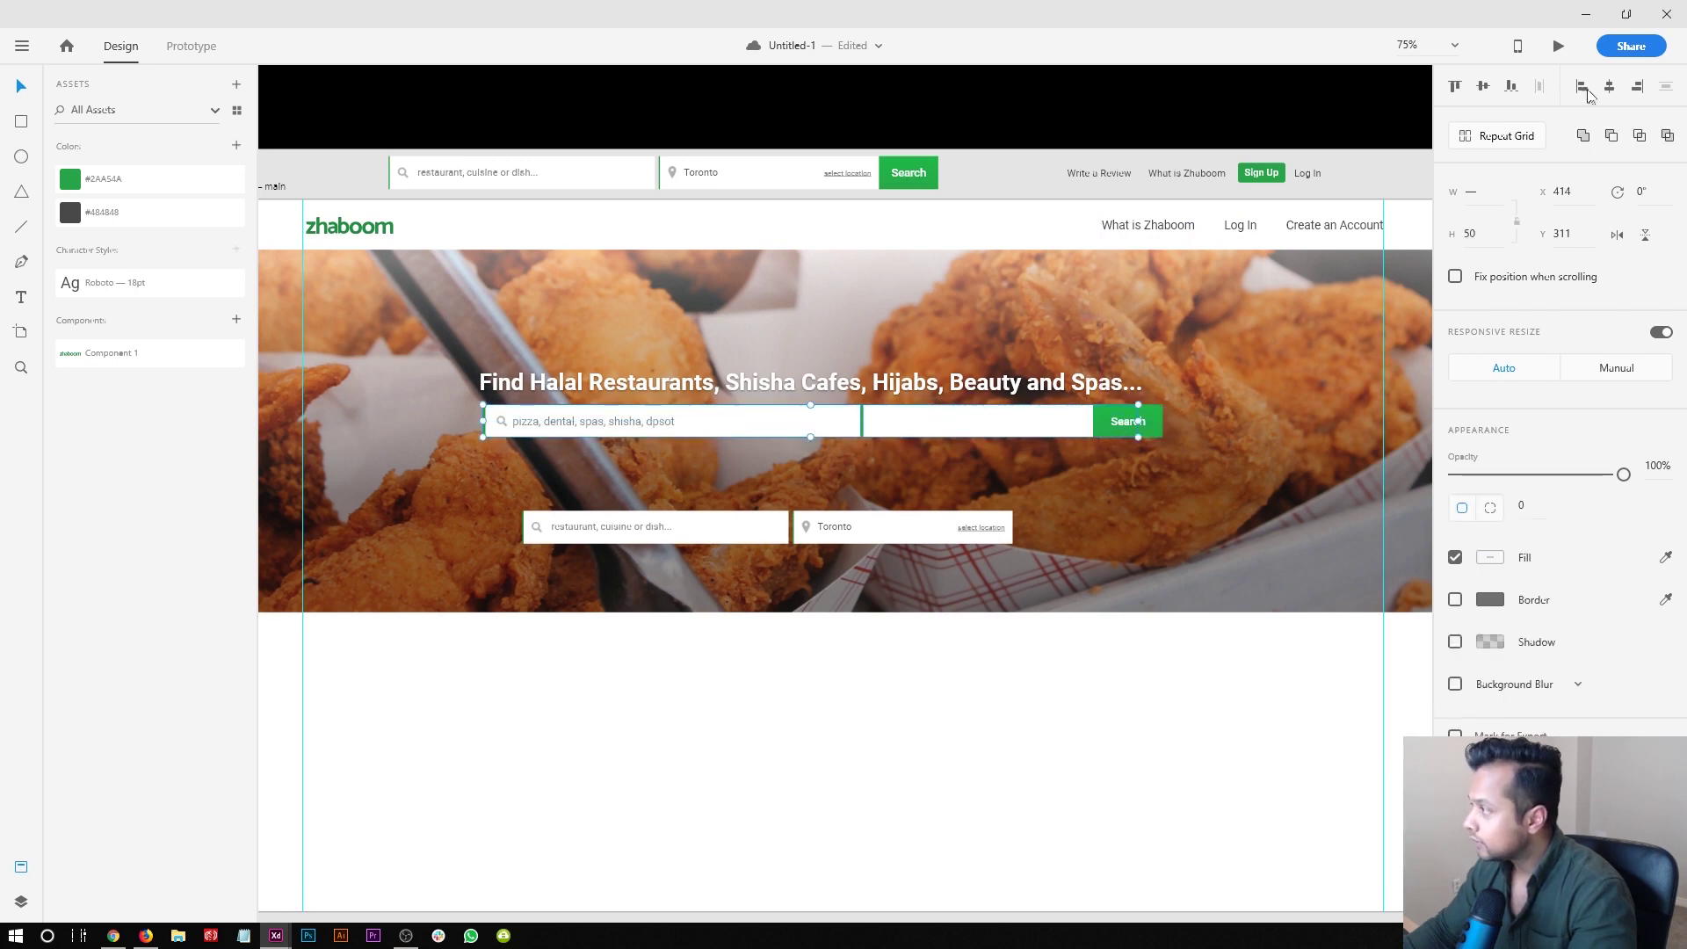
pyautogui.click(1128, 736)
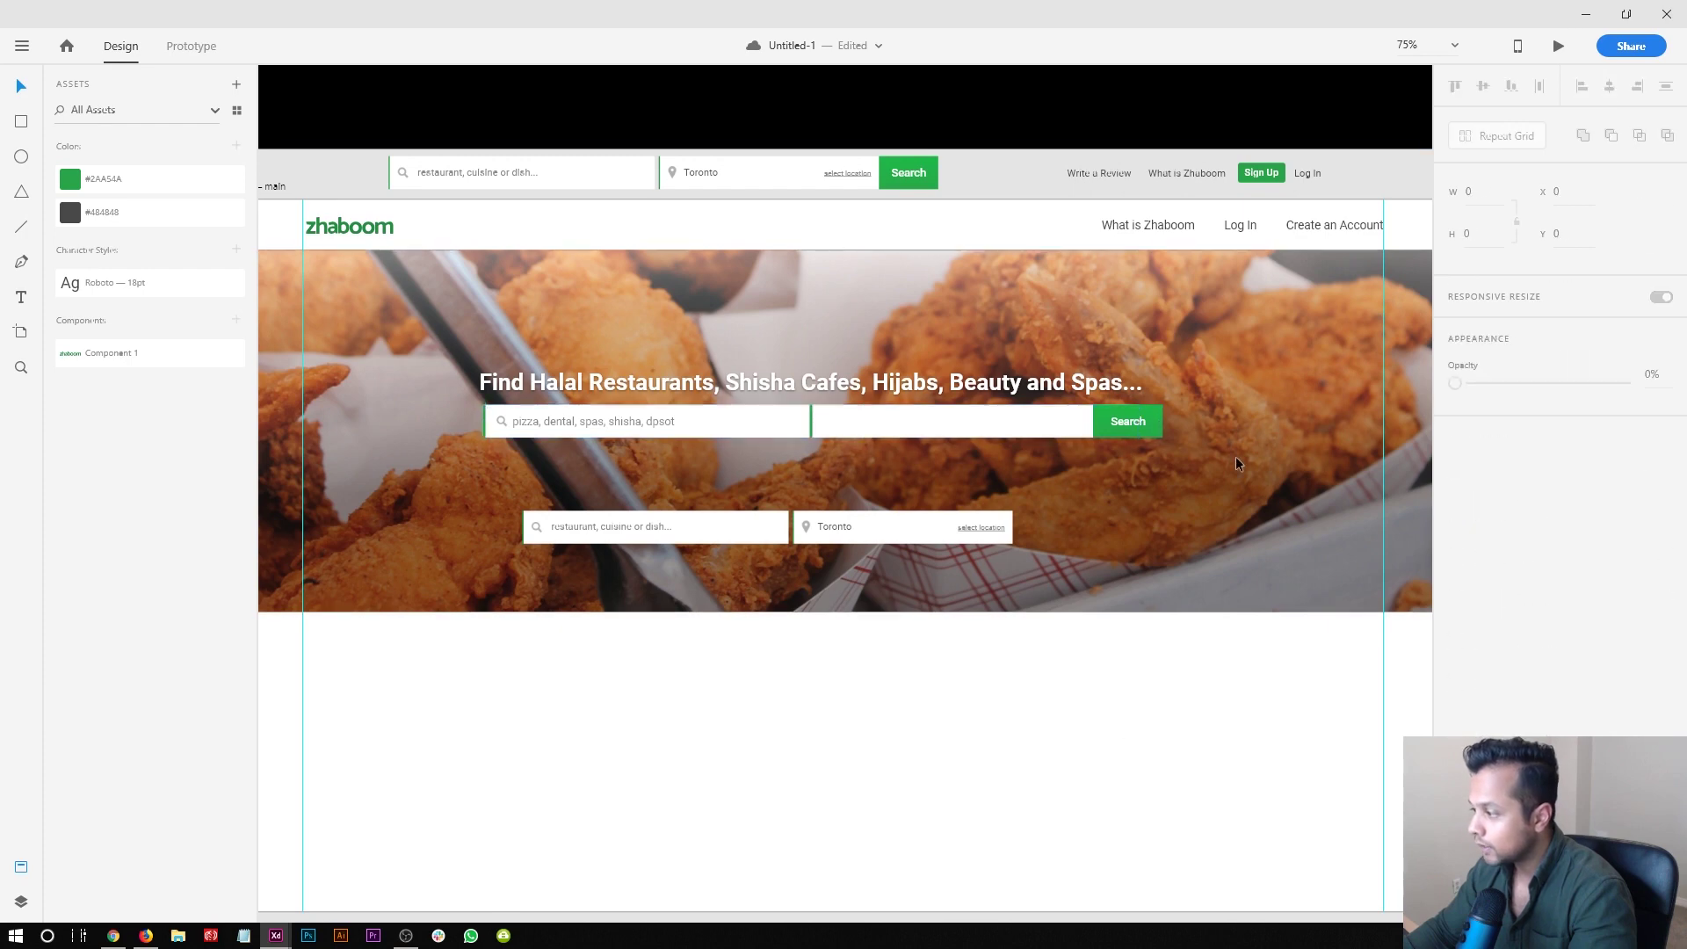
# - Centre the headline and search bar horizontally on the banner as one group, and ungroup them
pyautogui.moveTo(1236, 456); pyautogui.dragTo(360, 349)
pyautogui.hotkey('ctrl', 'g')
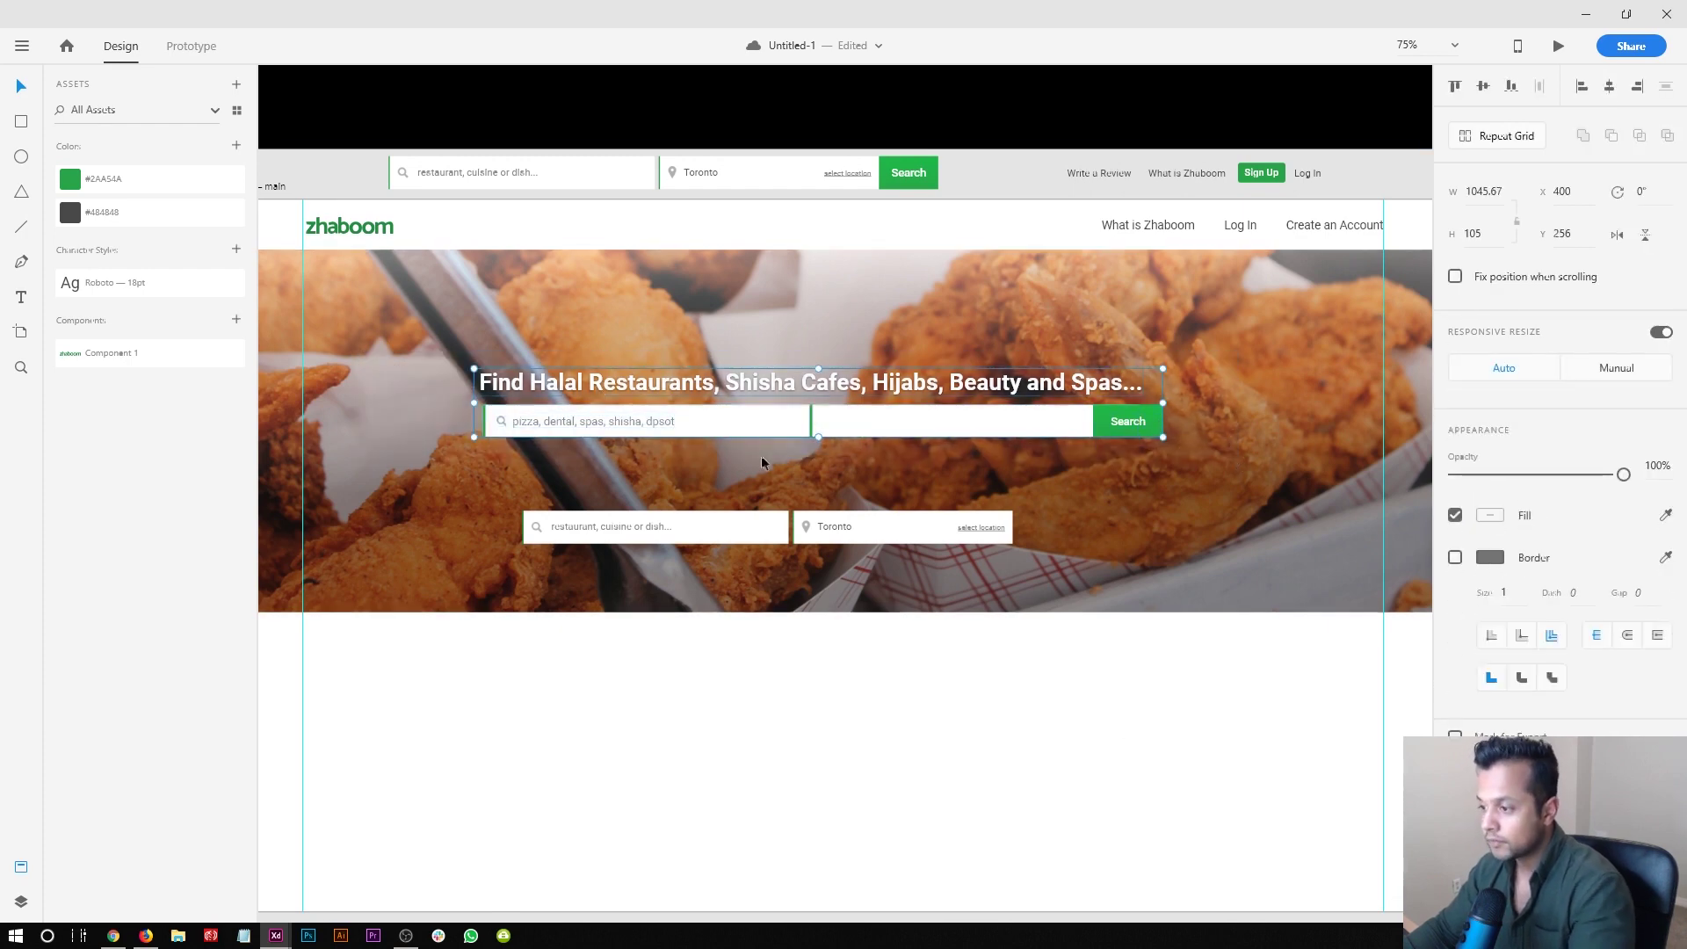
pyautogui.moveTo(994, 414)
pyautogui.mouseDown()
pyautogui.moveTo(1040, 410)
pyautogui.moveTo(1019, 409)
pyautogui.mouseUp()
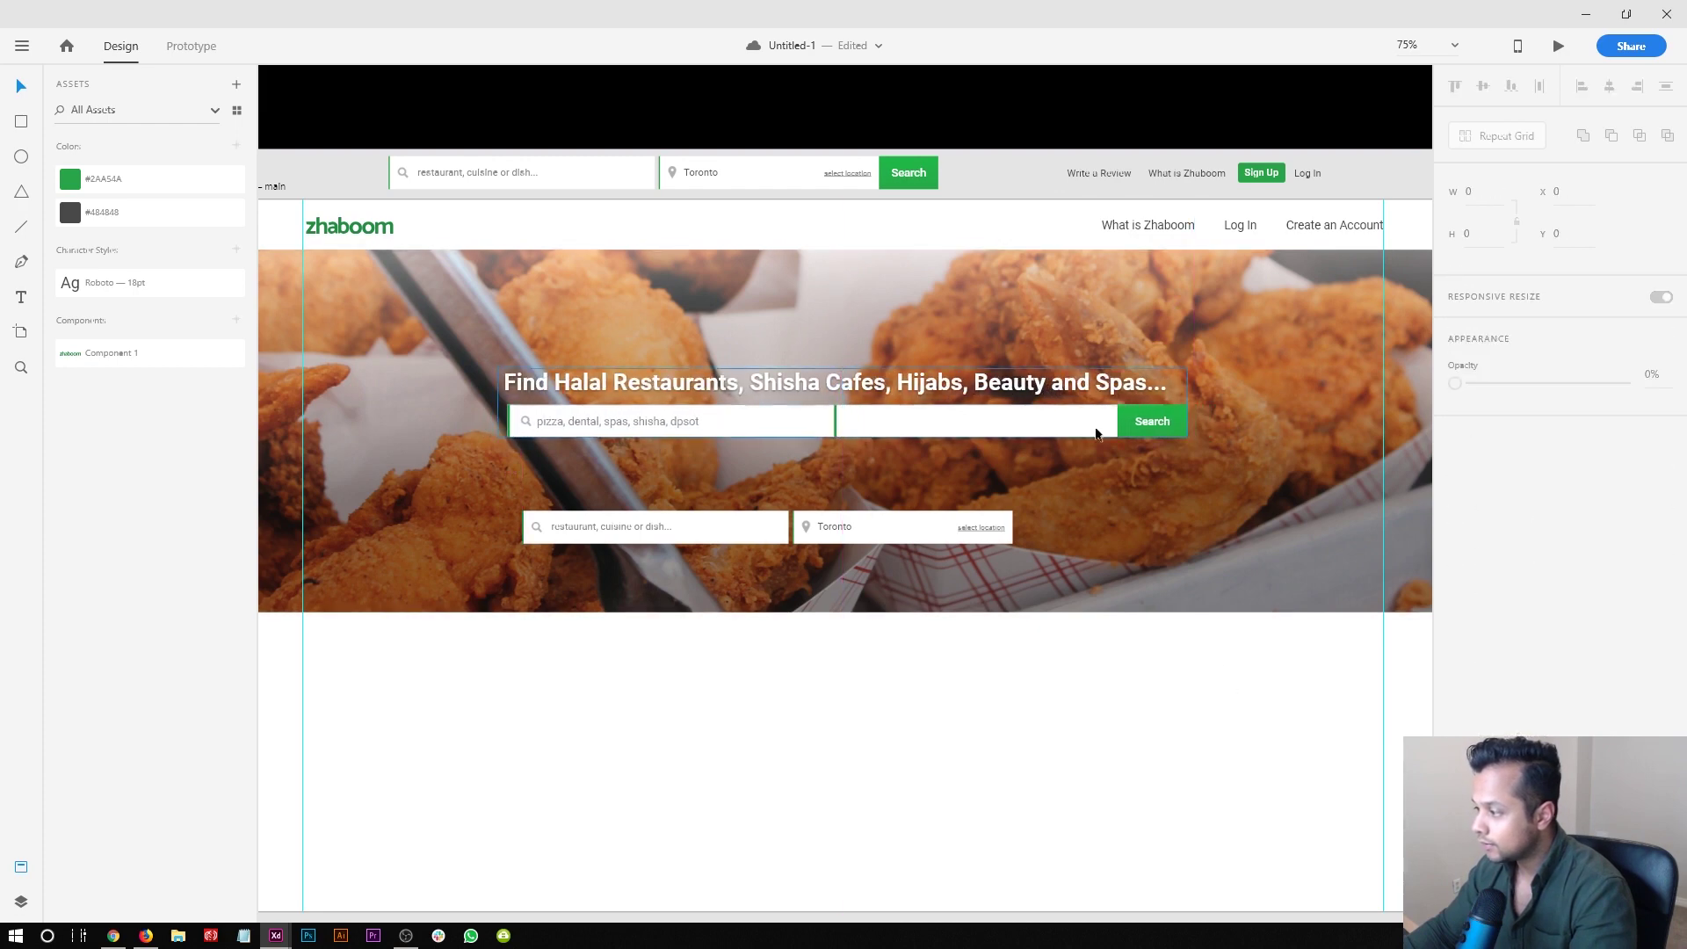
pyautogui.rightClick(1091, 413)
pyautogui.click(1137, 314)
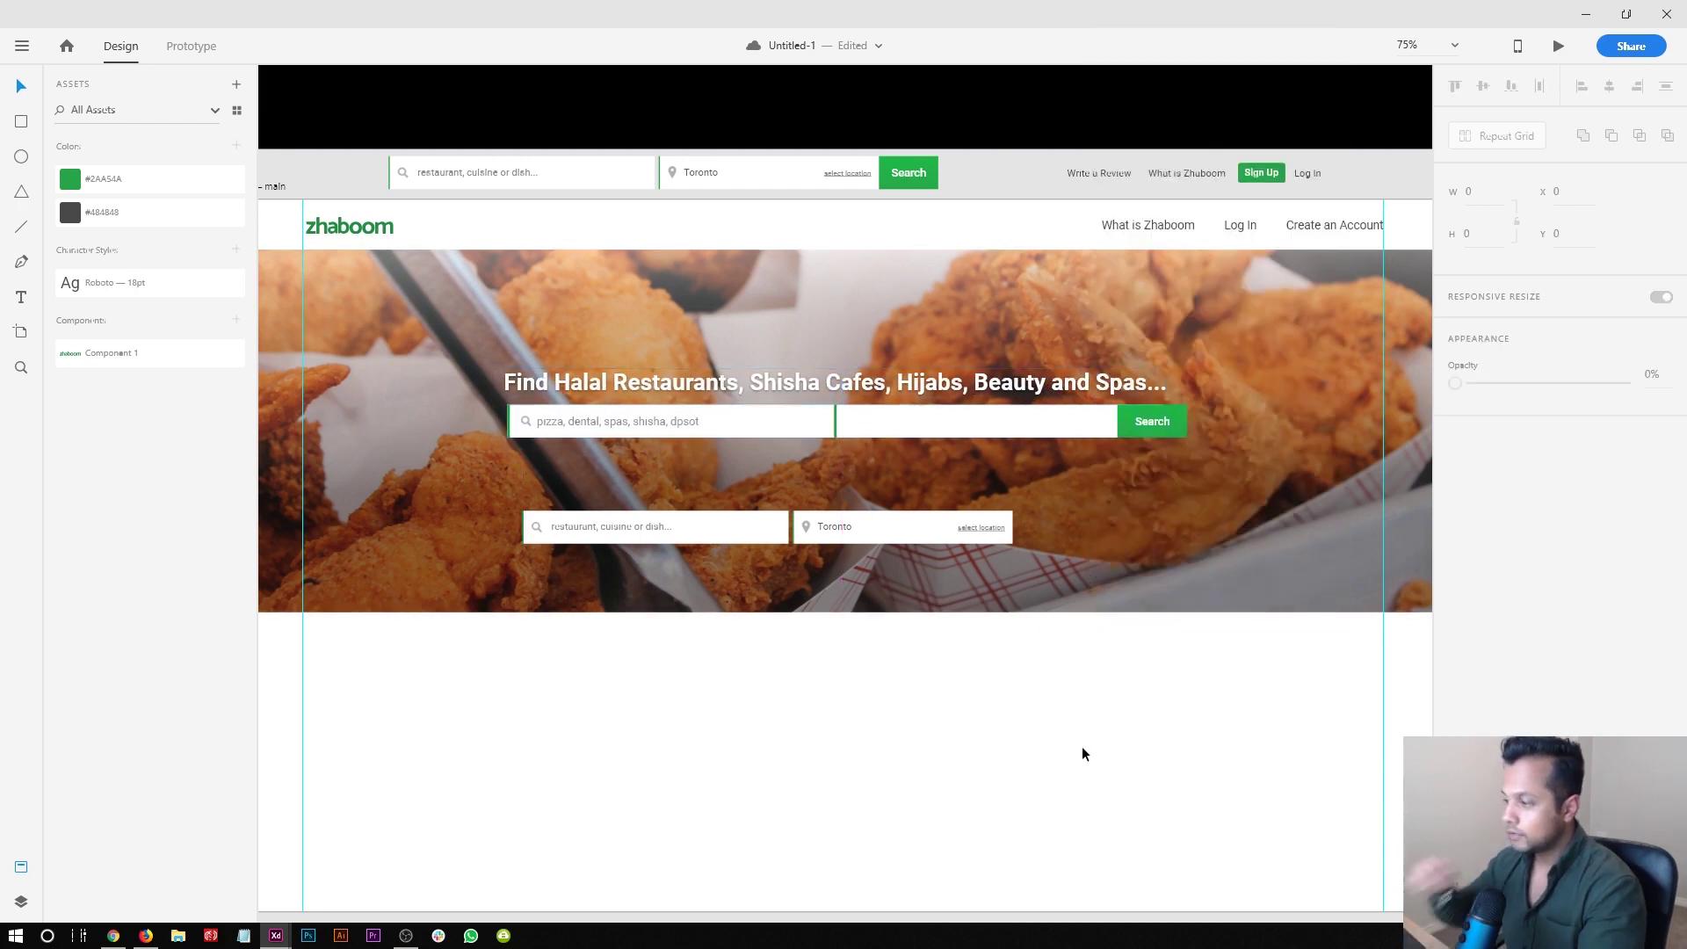
# - Move the green divider to the white bar's left end in place of the original strip, and set its width to 2
pyautogui.scroll(3, 1082, 746)
pyautogui.doubleClick(792, 498)
pyautogui.click(801, 507)
pyautogui.moveTo(801, 507); pyautogui.dragTo(357, 505)
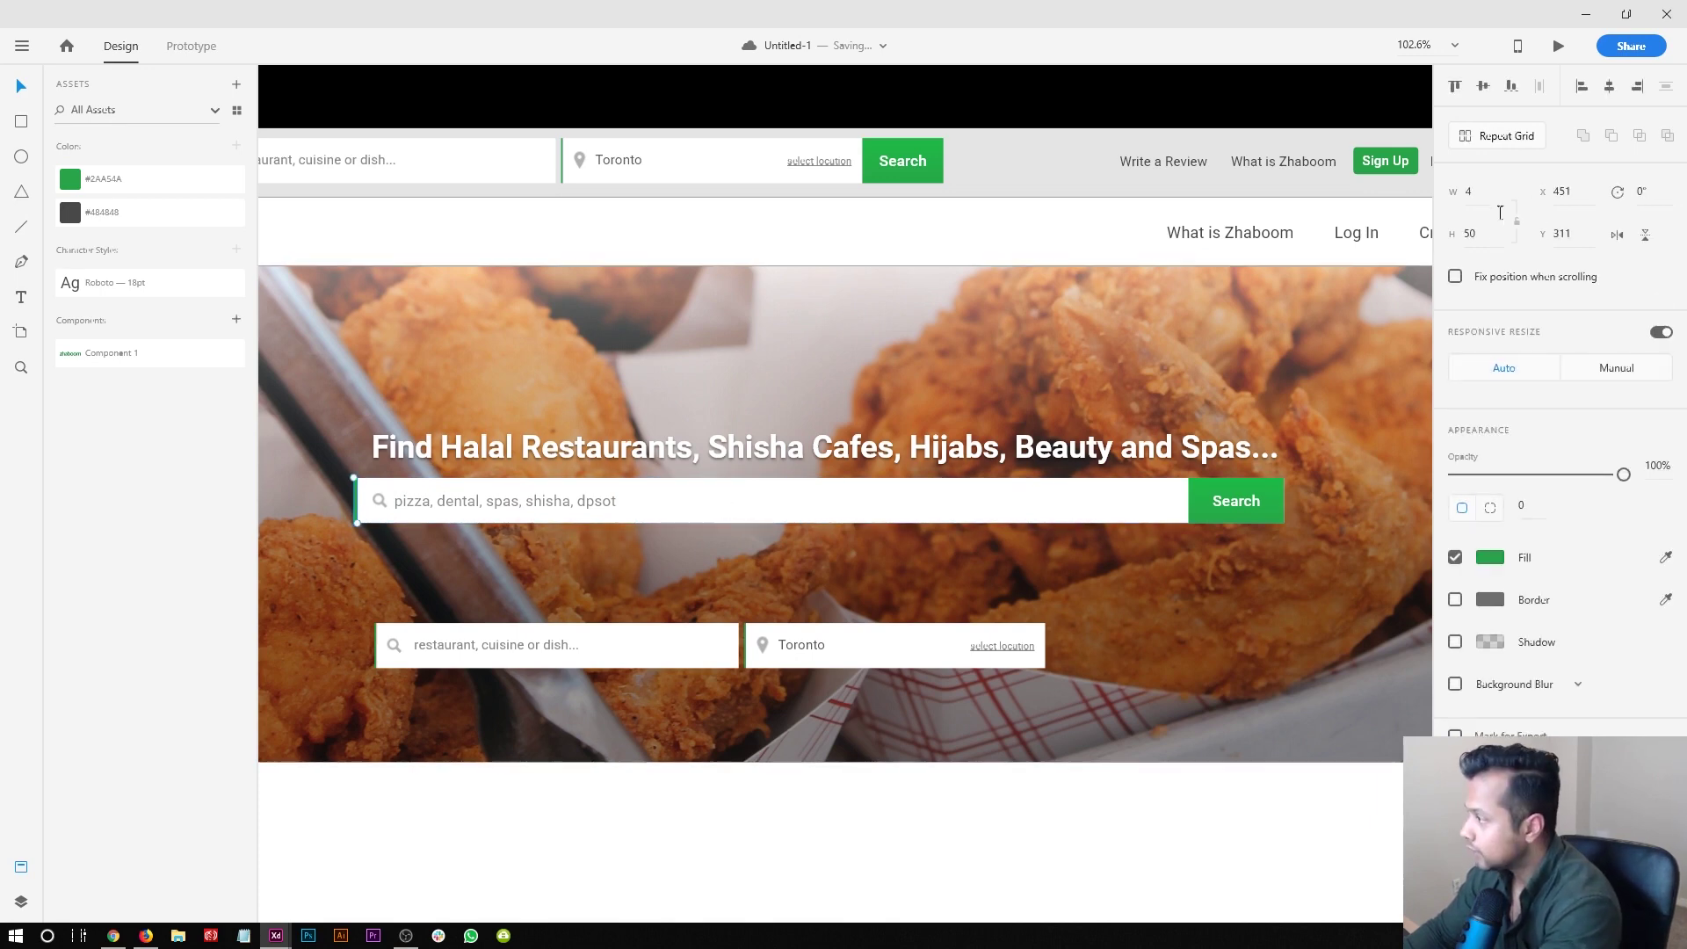
pyautogui.click(1486, 198)
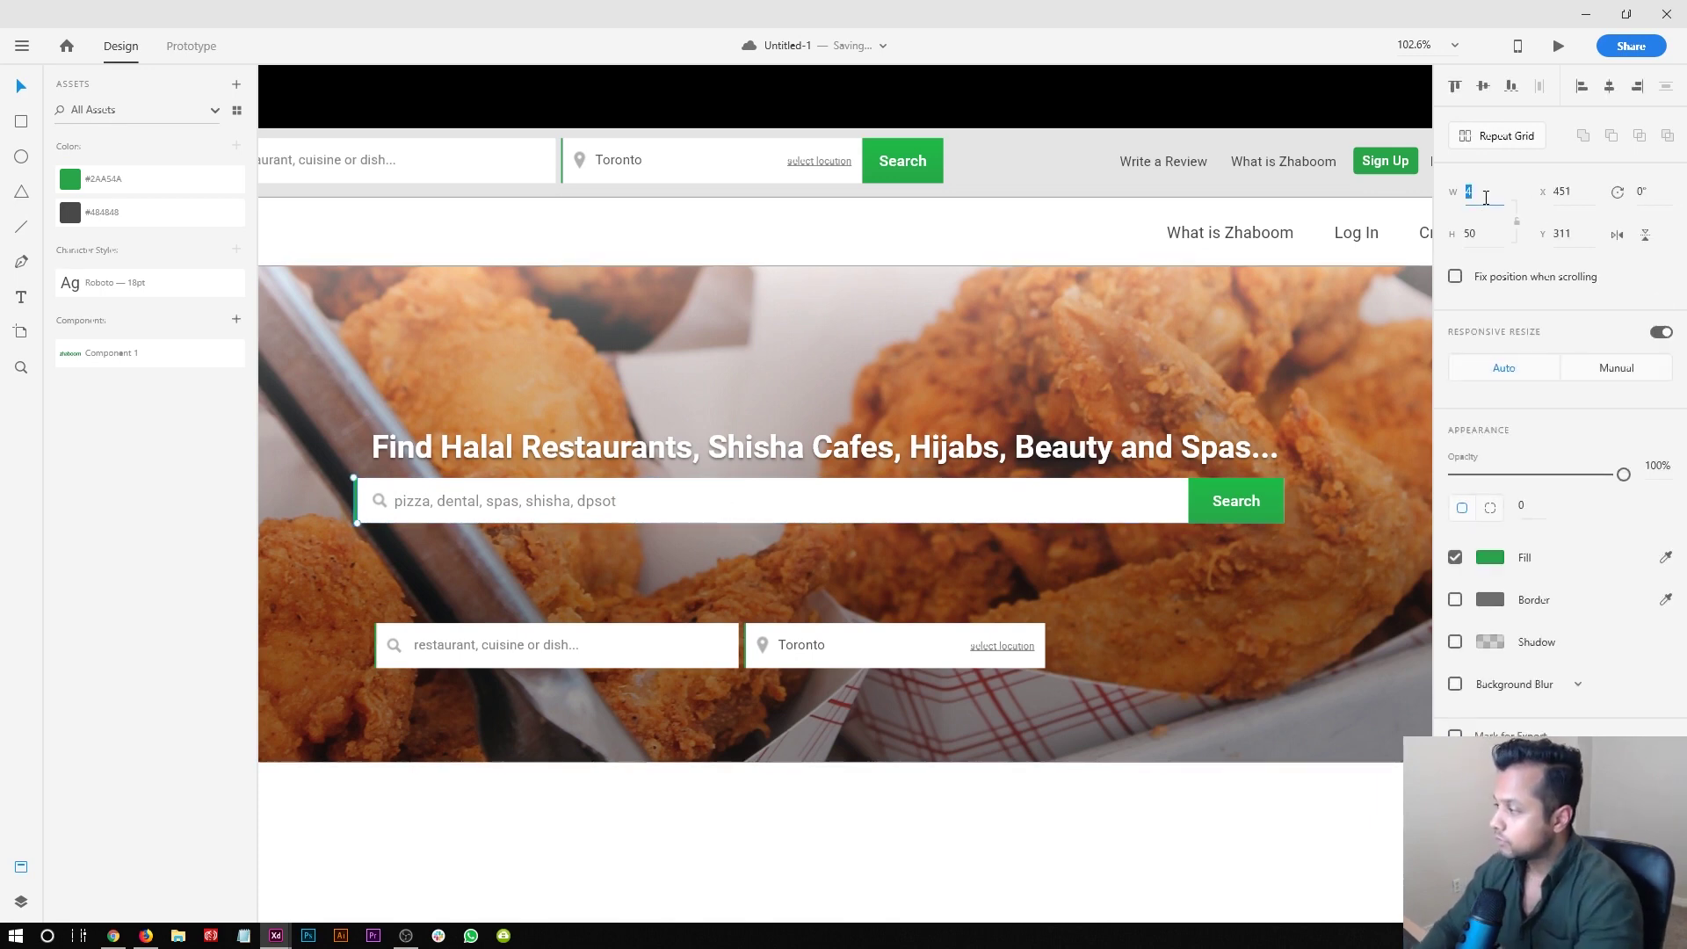
pyautogui.press('Down')
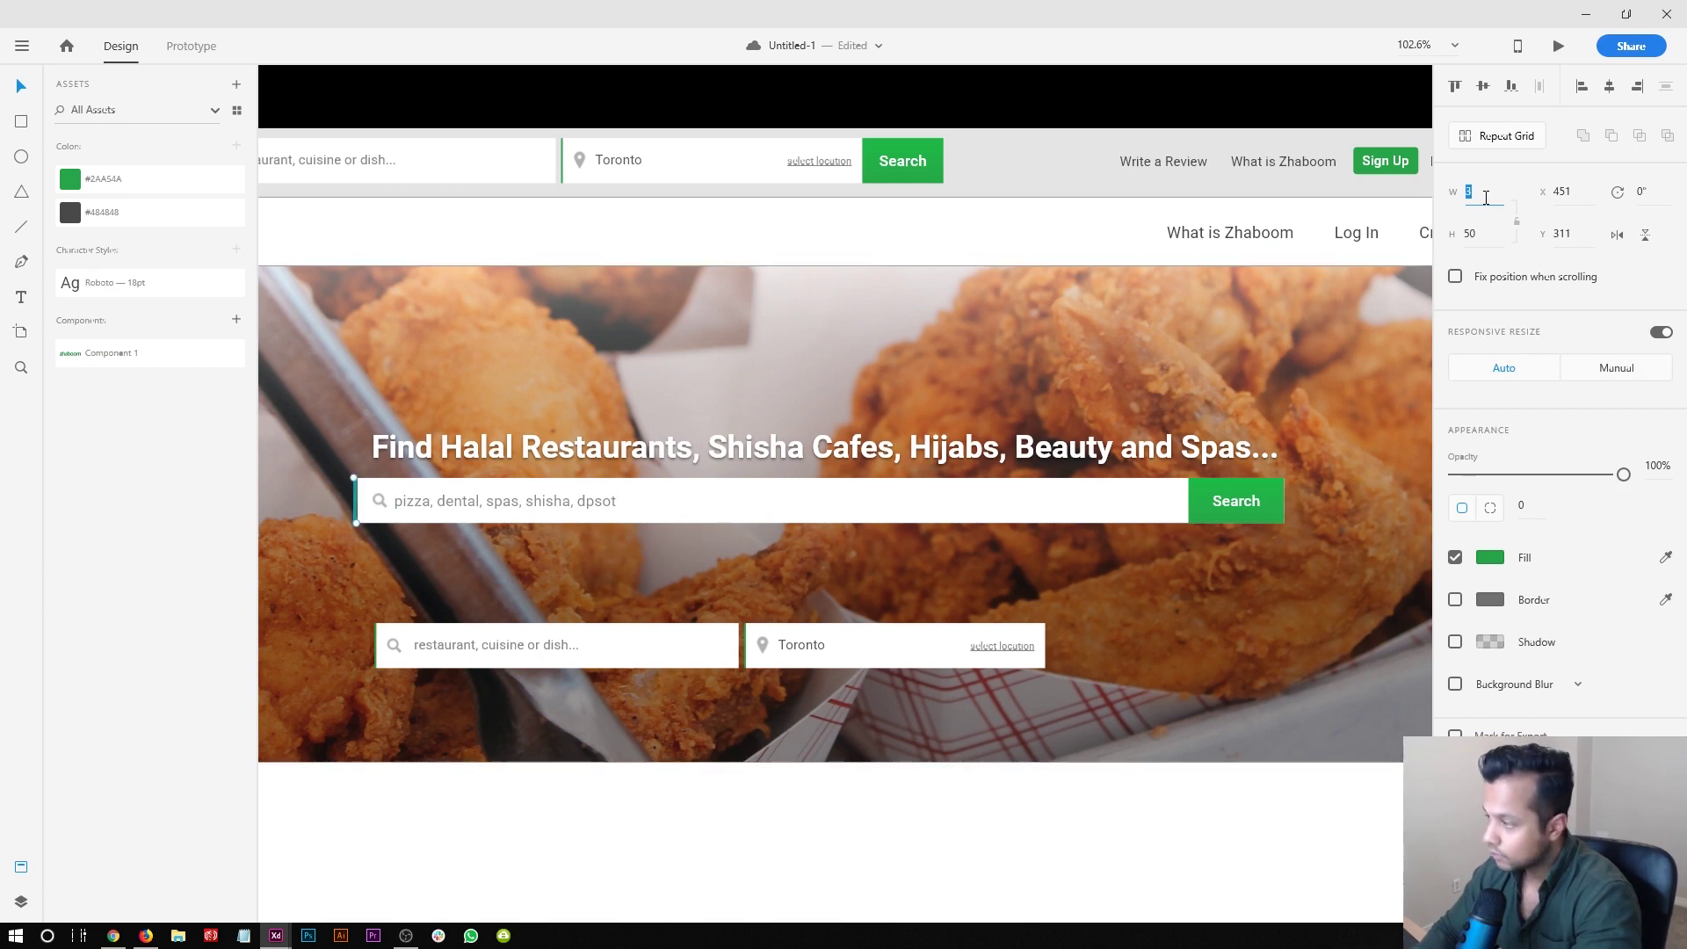
# - Place the thin green strip flush with the white bar's left edge at X 455, Y 311
pyautogui.click(725, 806)
pyautogui.press('z')
pyautogui.moveTo(353, 464); pyautogui.dragTo(480, 570)
pyautogui.press('v')
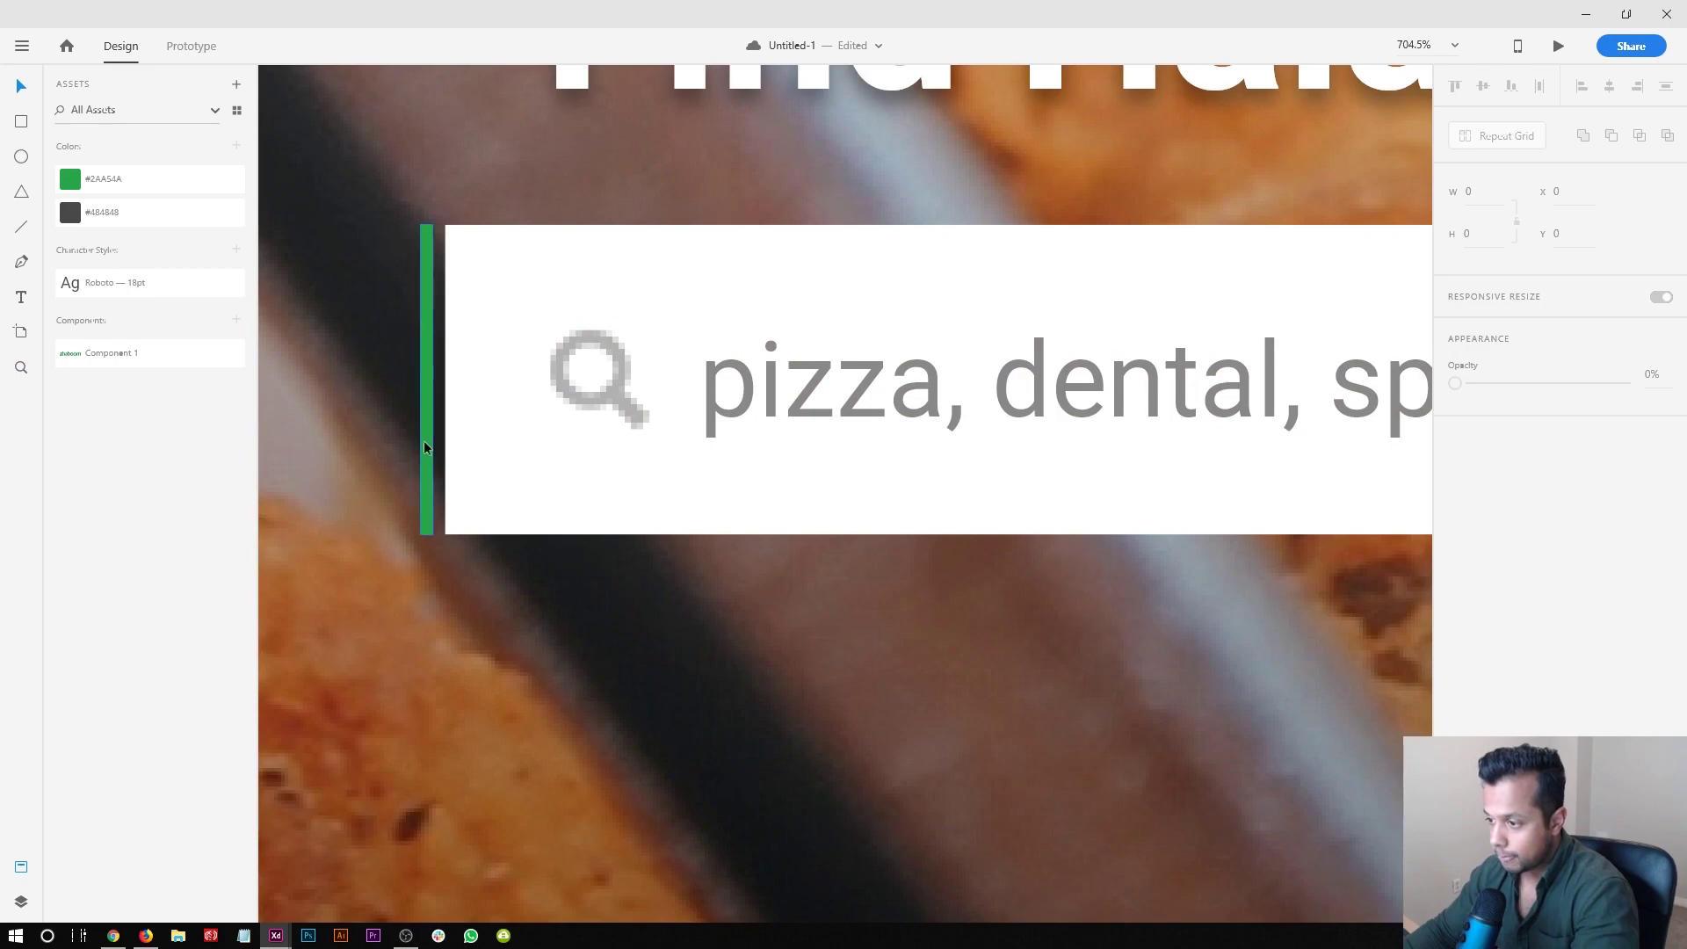
pyautogui.click(457, 443)
pyautogui.moveTo(455, 444); pyautogui.dragTo(450, 445)
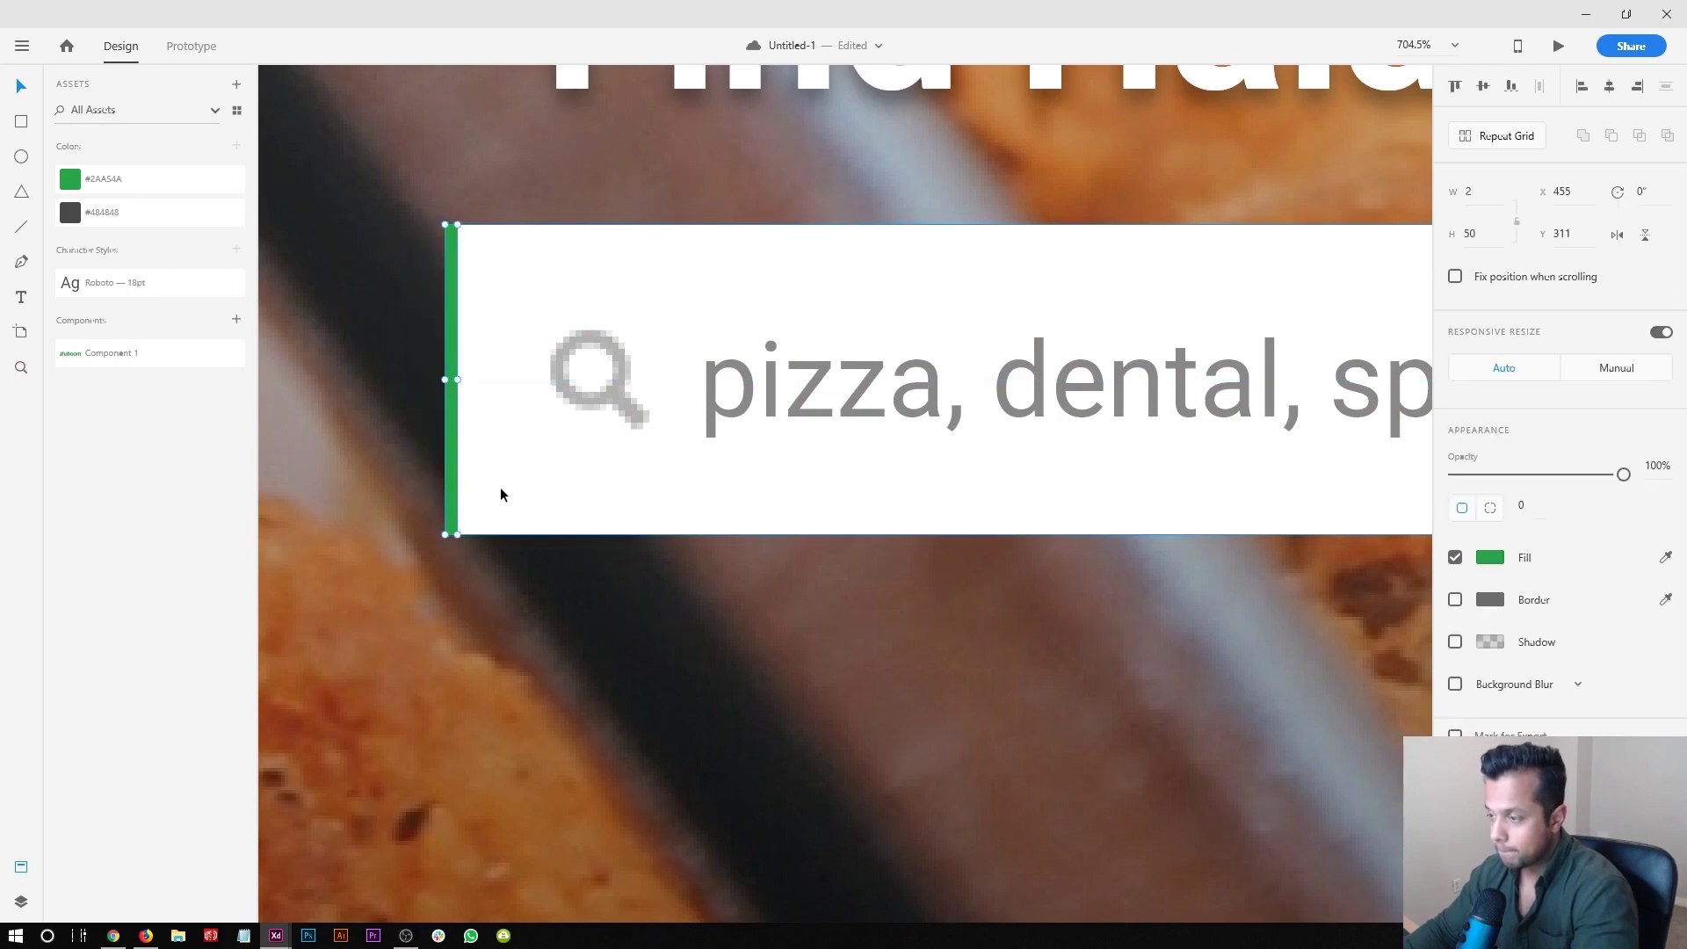
# - Duplicate the thin green strip as a field divider and centre the copy horizontally on the white search bar
pyautogui.hotkey('ctrl', '1')
pyautogui.click(1054, 797)
pyautogui.moveTo(1055, 798); pyautogui.dragTo(610, 802)
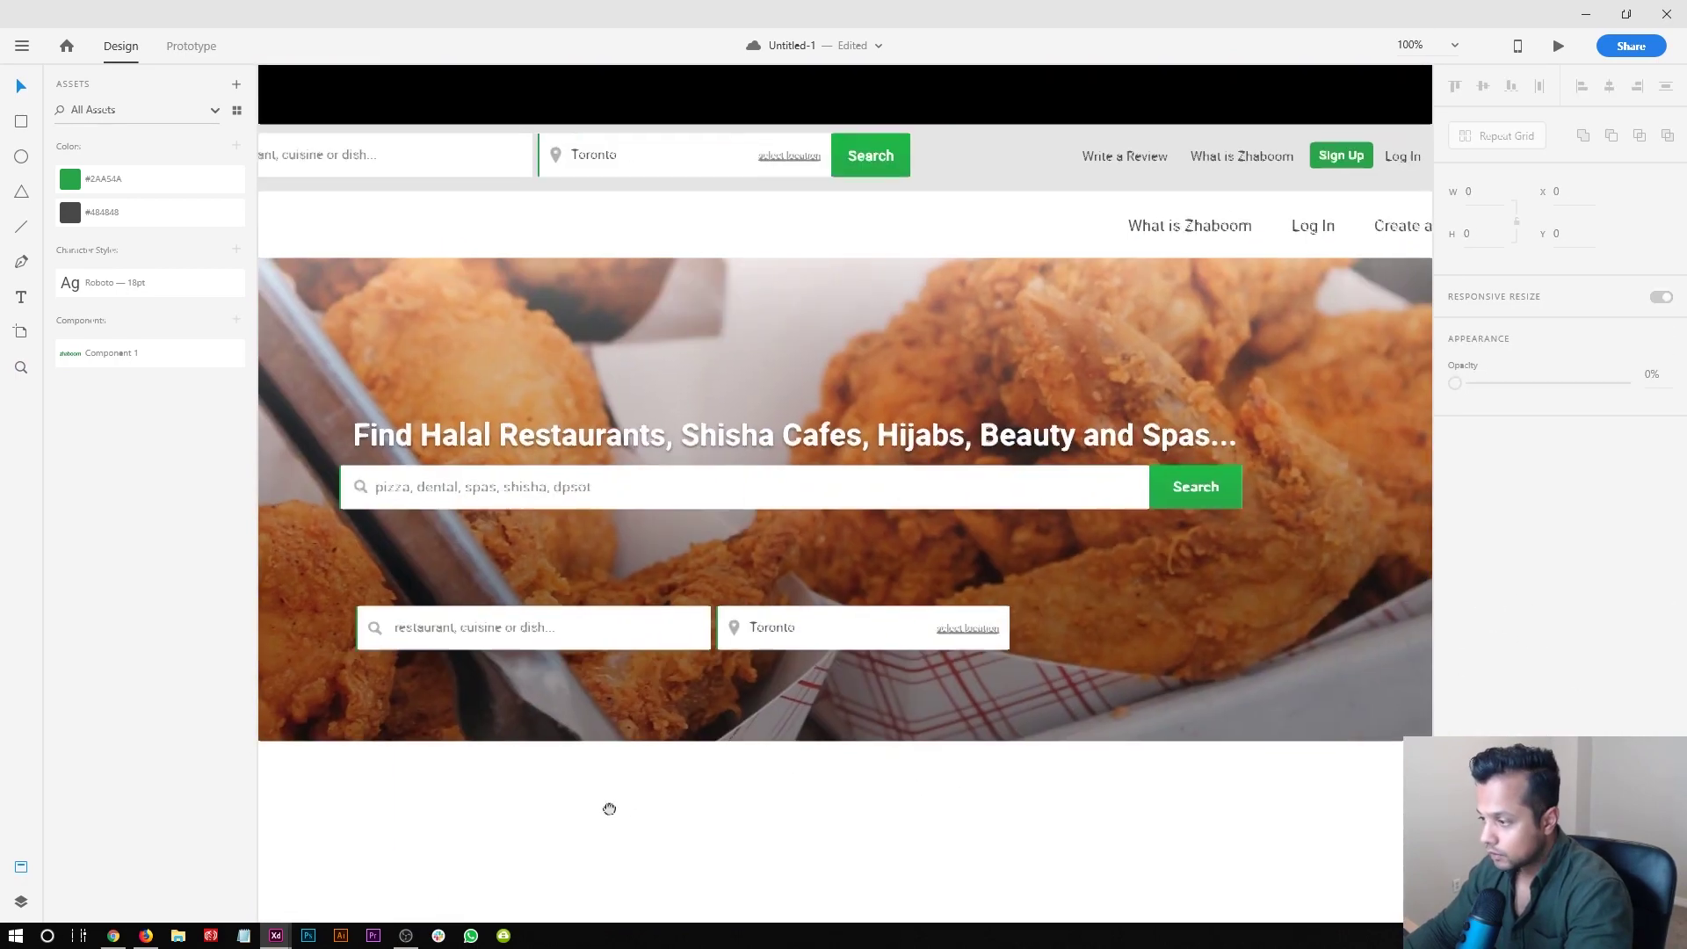
pyautogui.moveTo(345, 476); pyautogui.dragTo(745, 476)
pyautogui.click(796, 490)
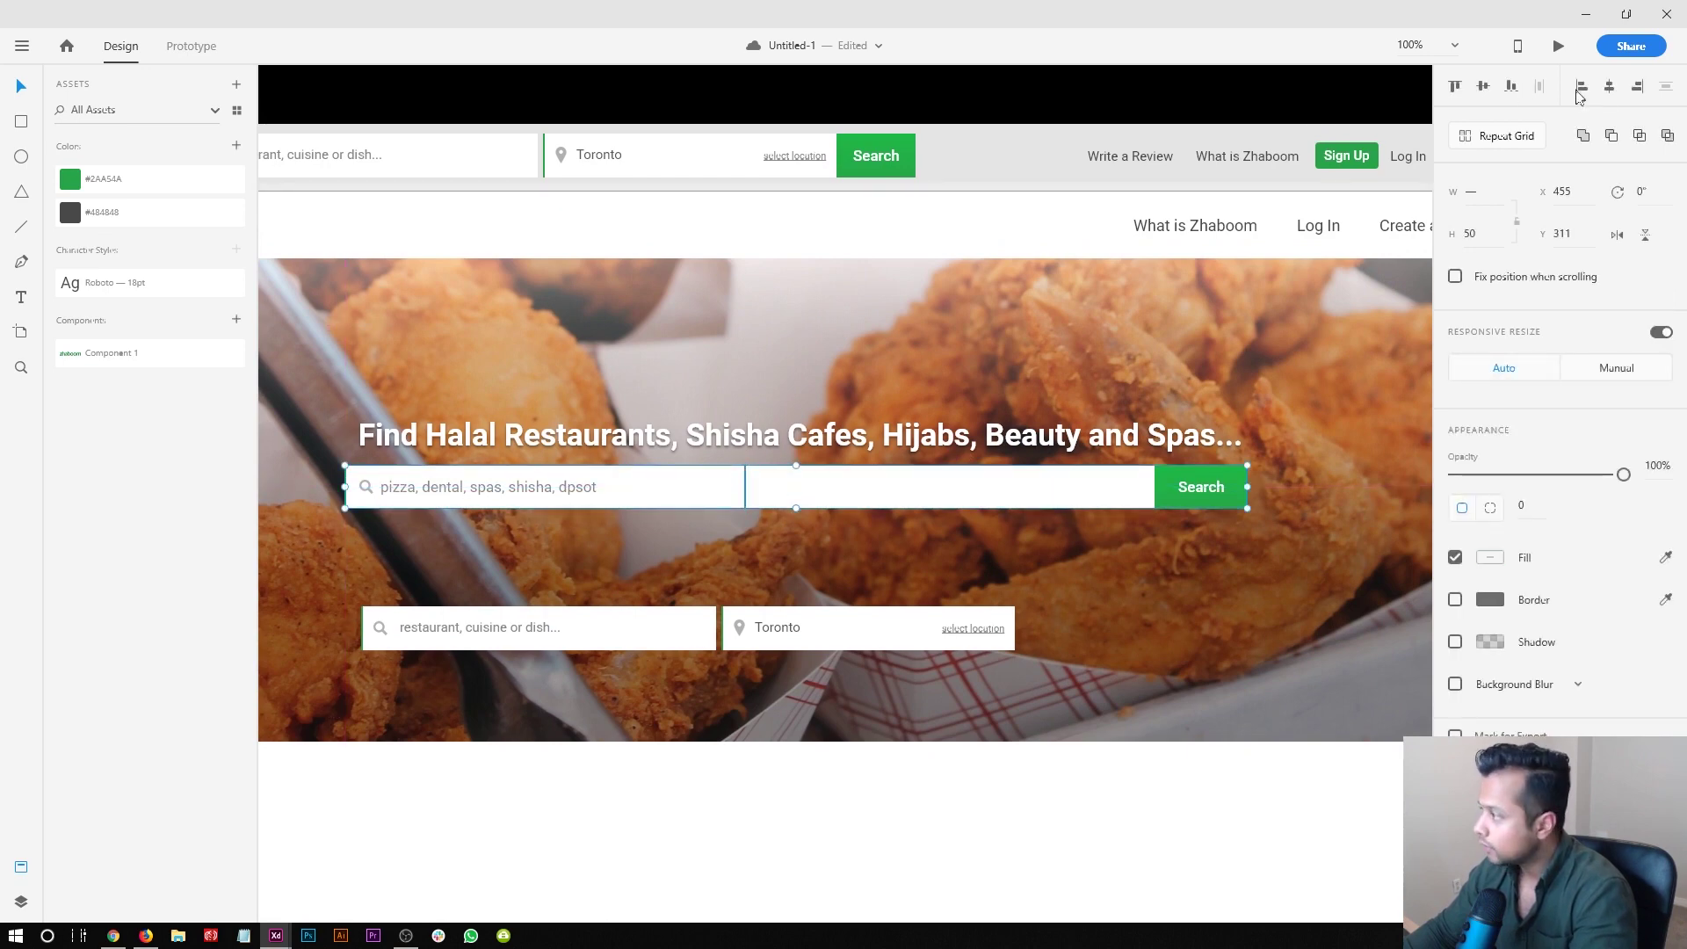
pyautogui.click(842, 784)
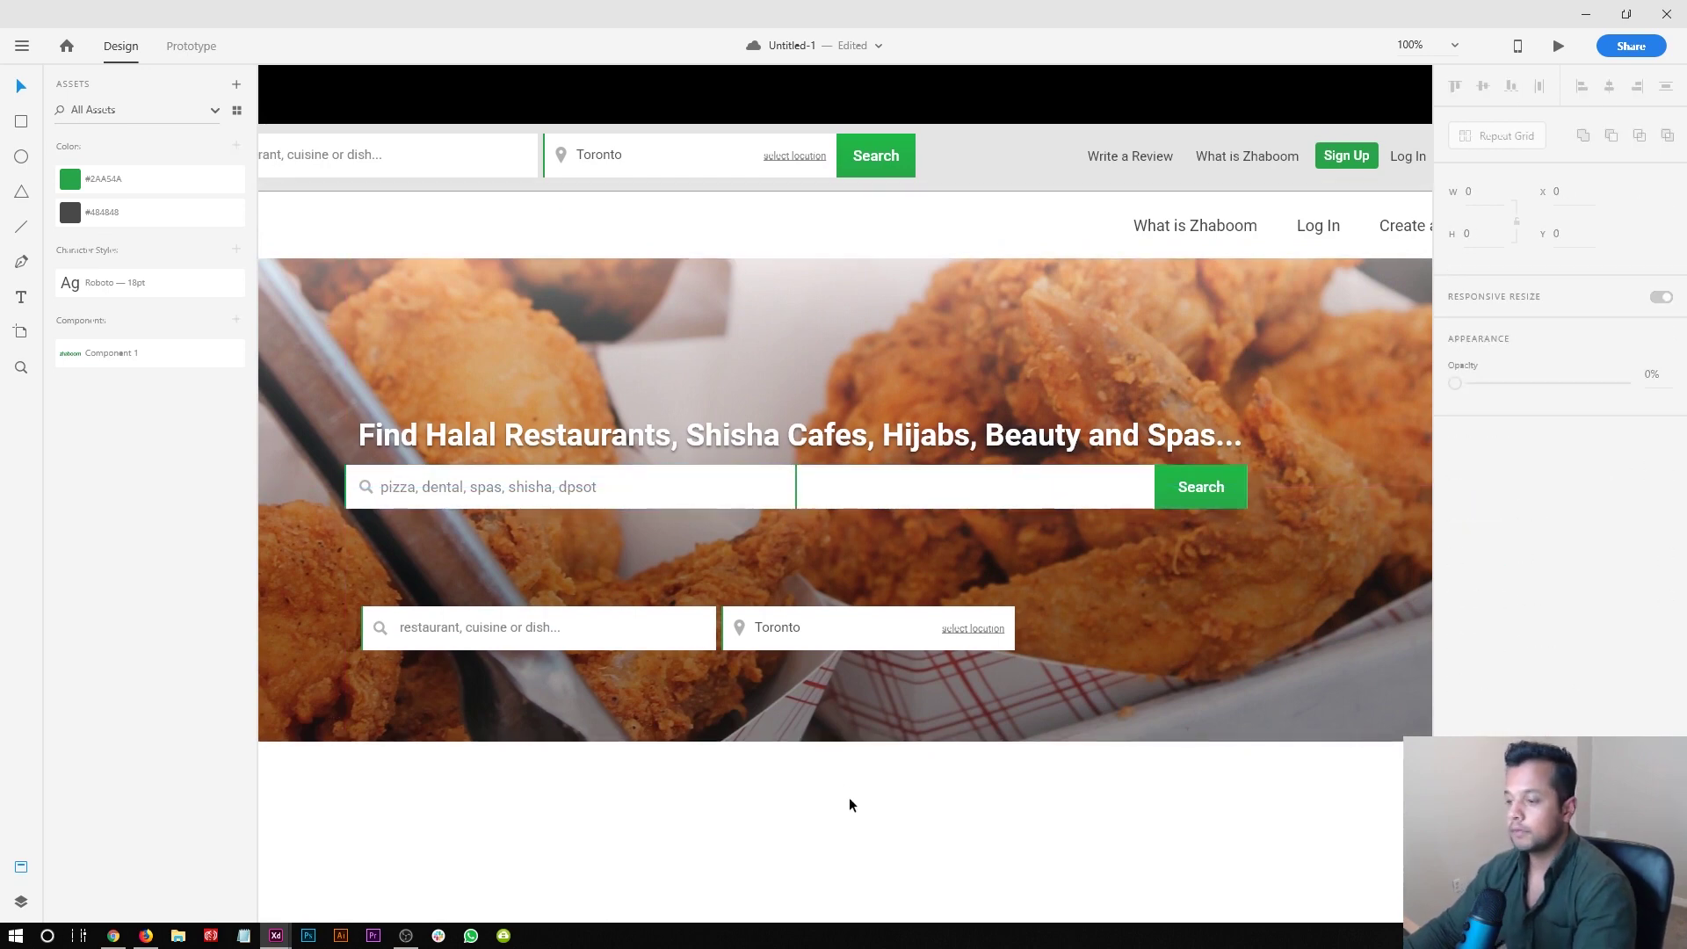
# - Turn on the drop shadow for the white search bar
pyautogui.click(882, 488)
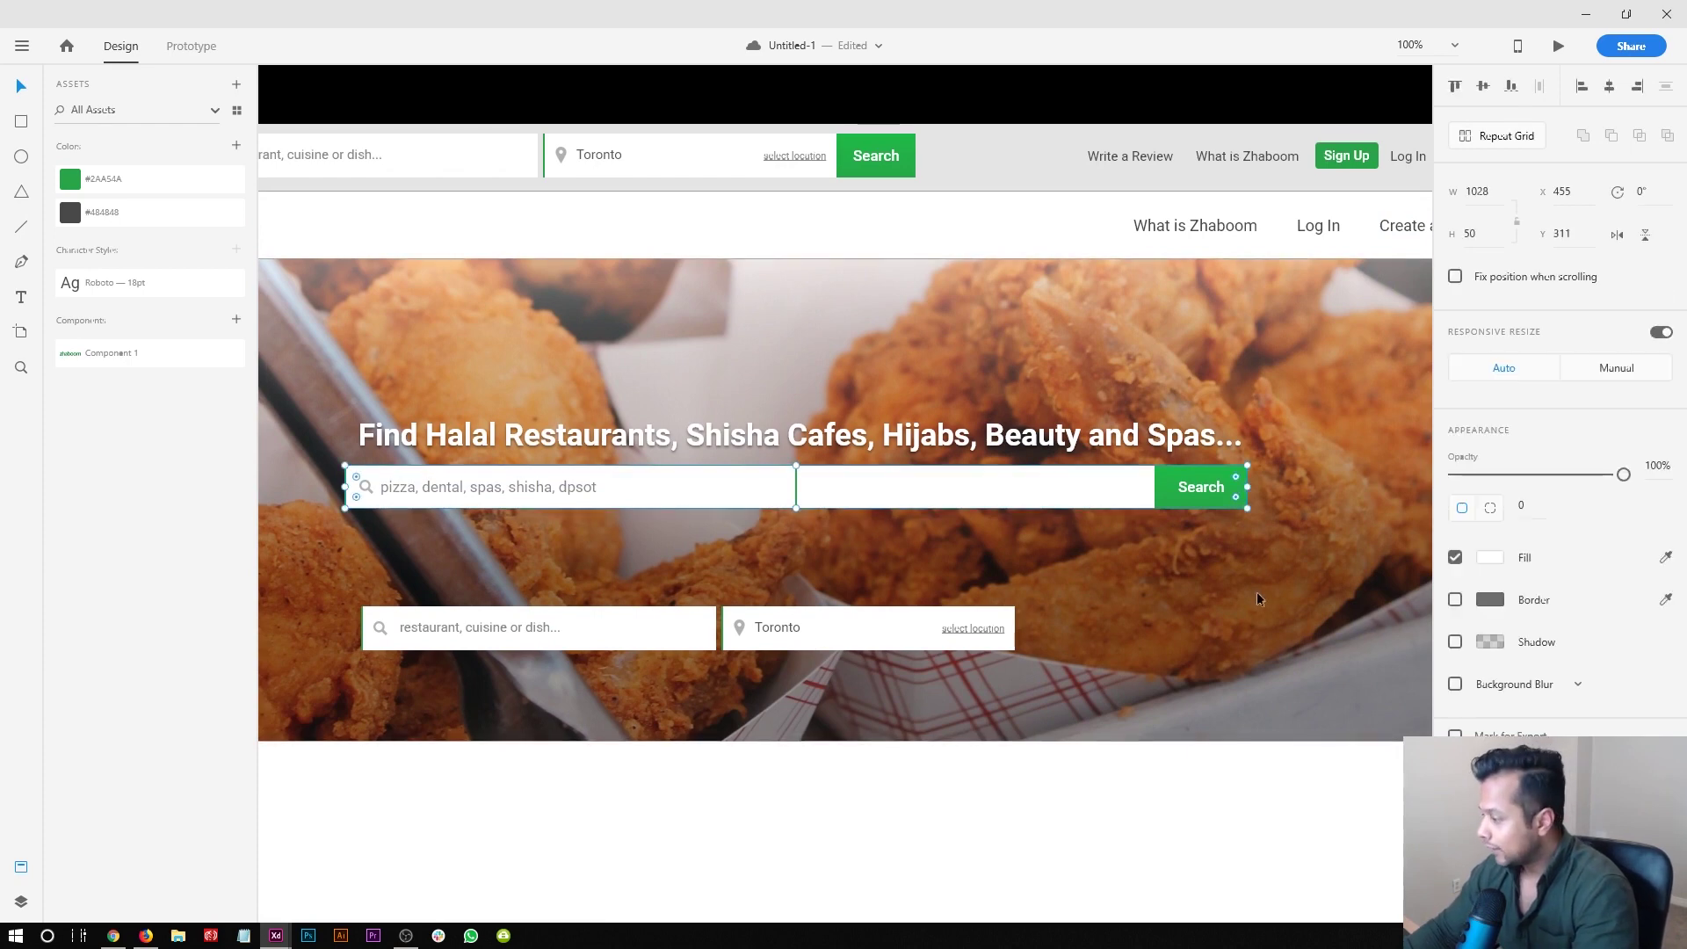
pyautogui.click(1454, 642)
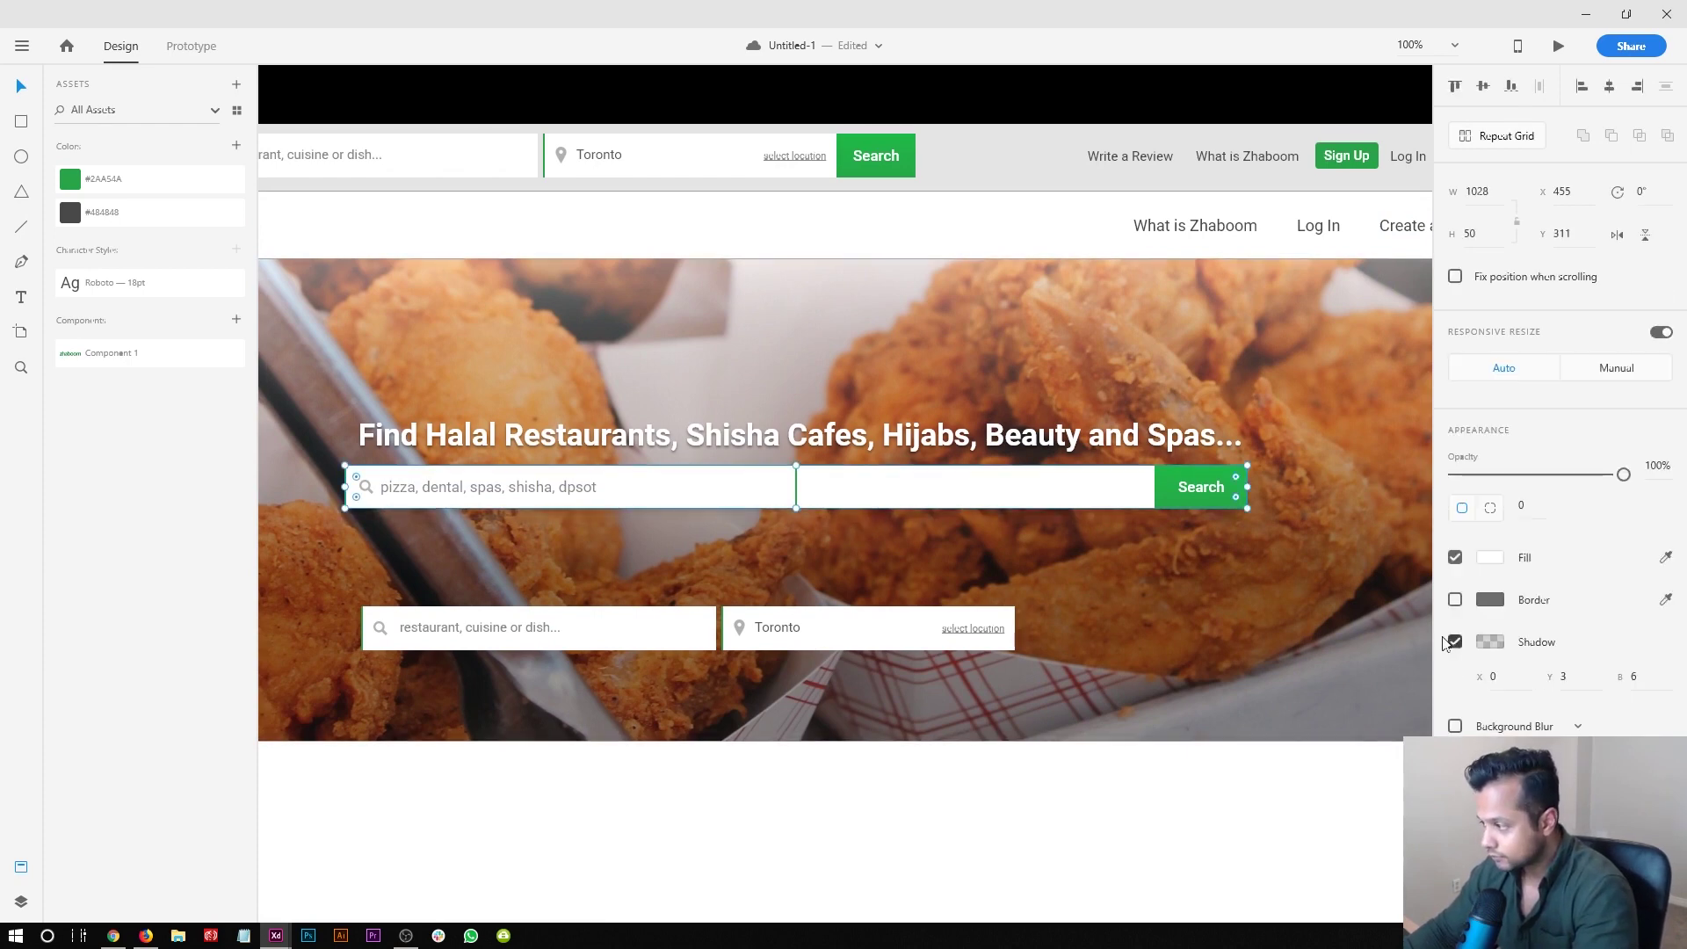
pyautogui.click(1257, 765)
# - Shorten the white bar to a width of 1026 at the Search button's end, and open its shadow colour
pyautogui.click(1243, 490)
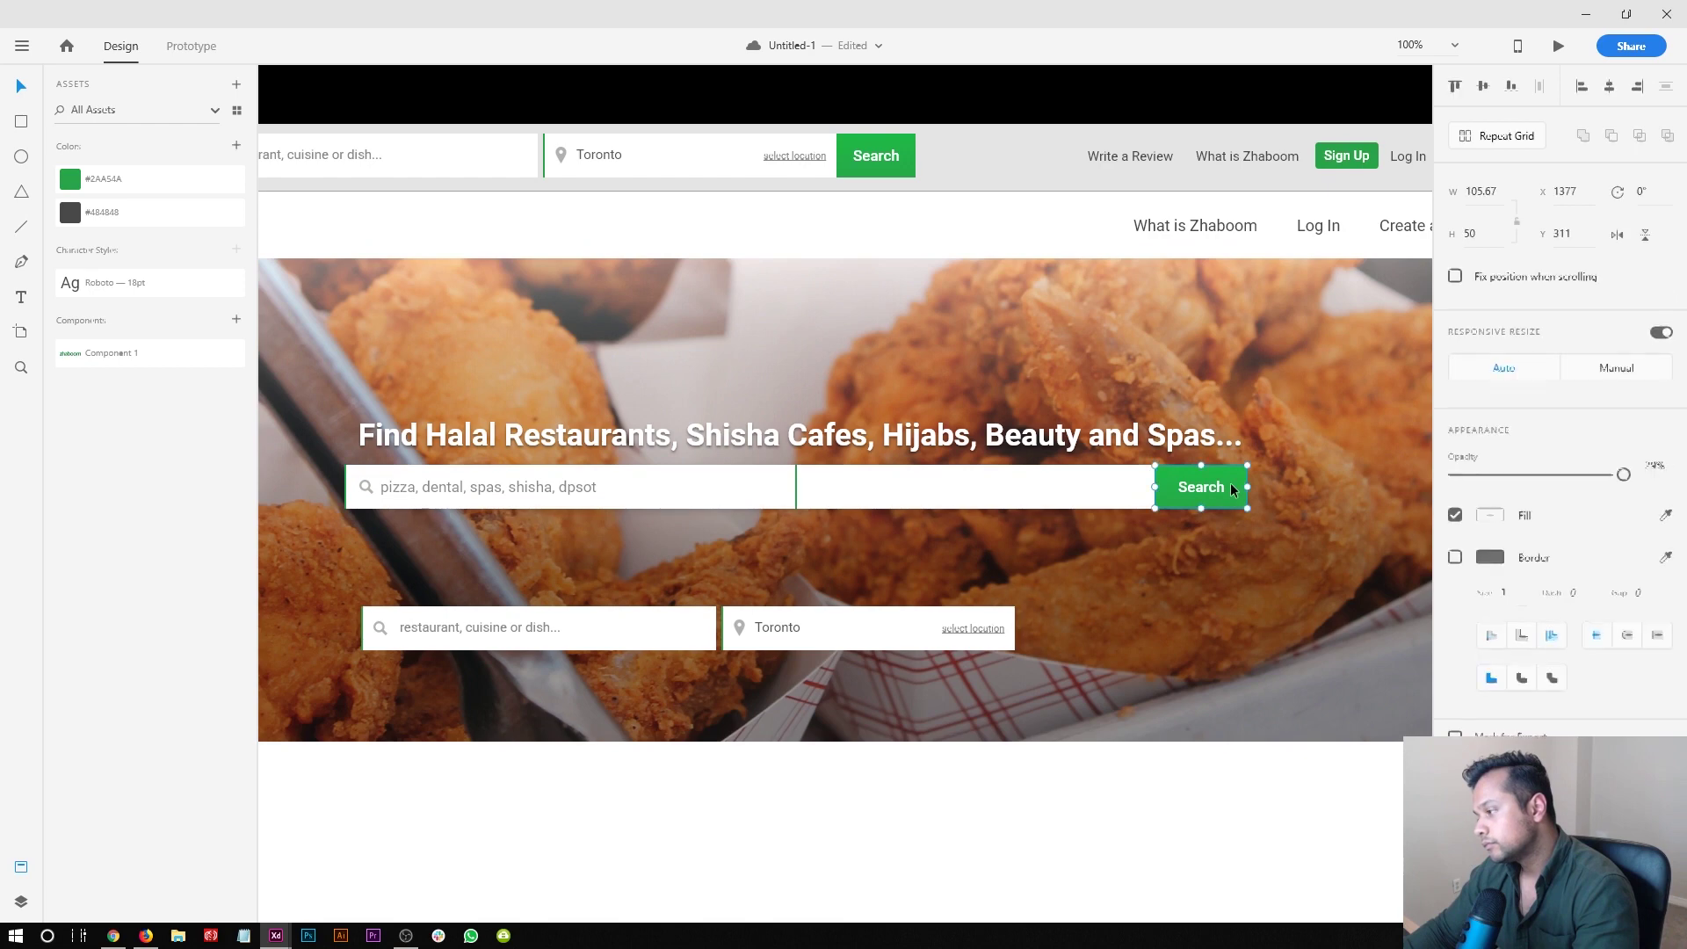
pyautogui.click(1256, 852)
pyautogui.press('z')
pyautogui.moveTo(1114, 450); pyautogui.dragTo(1347, 533)
pyautogui.click(842, 478)
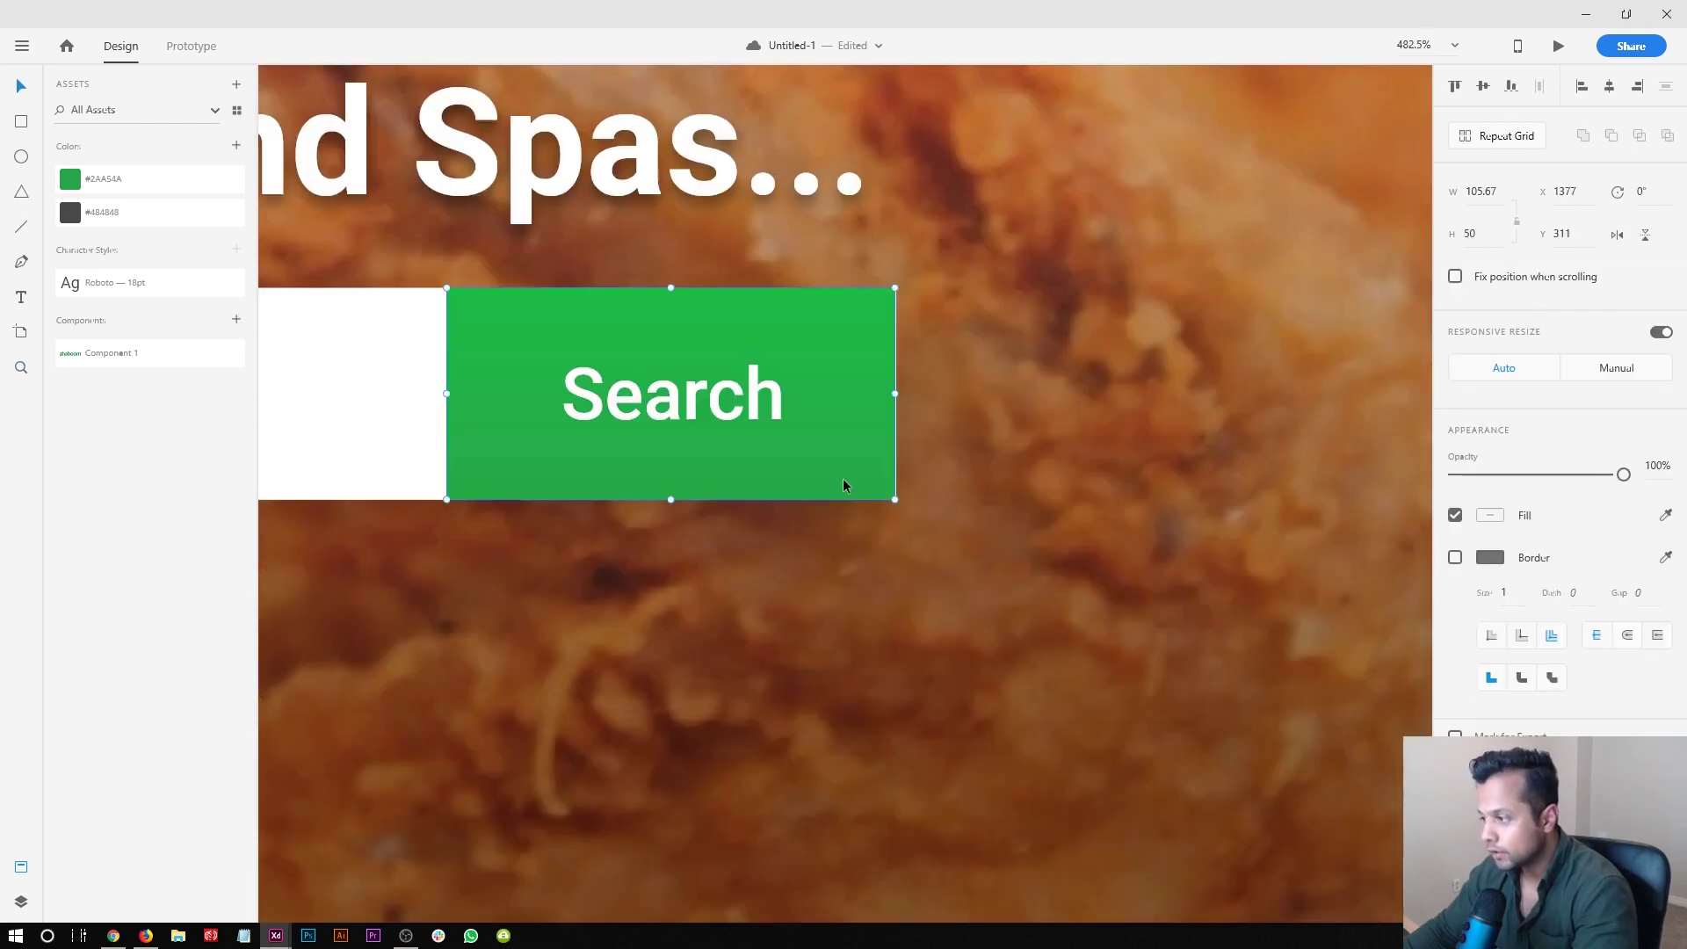
pyautogui.click(384, 440)
pyautogui.moveTo(893, 394); pyautogui.dragTo(885, 396)
pyautogui.hotkey('ctrl', '1')
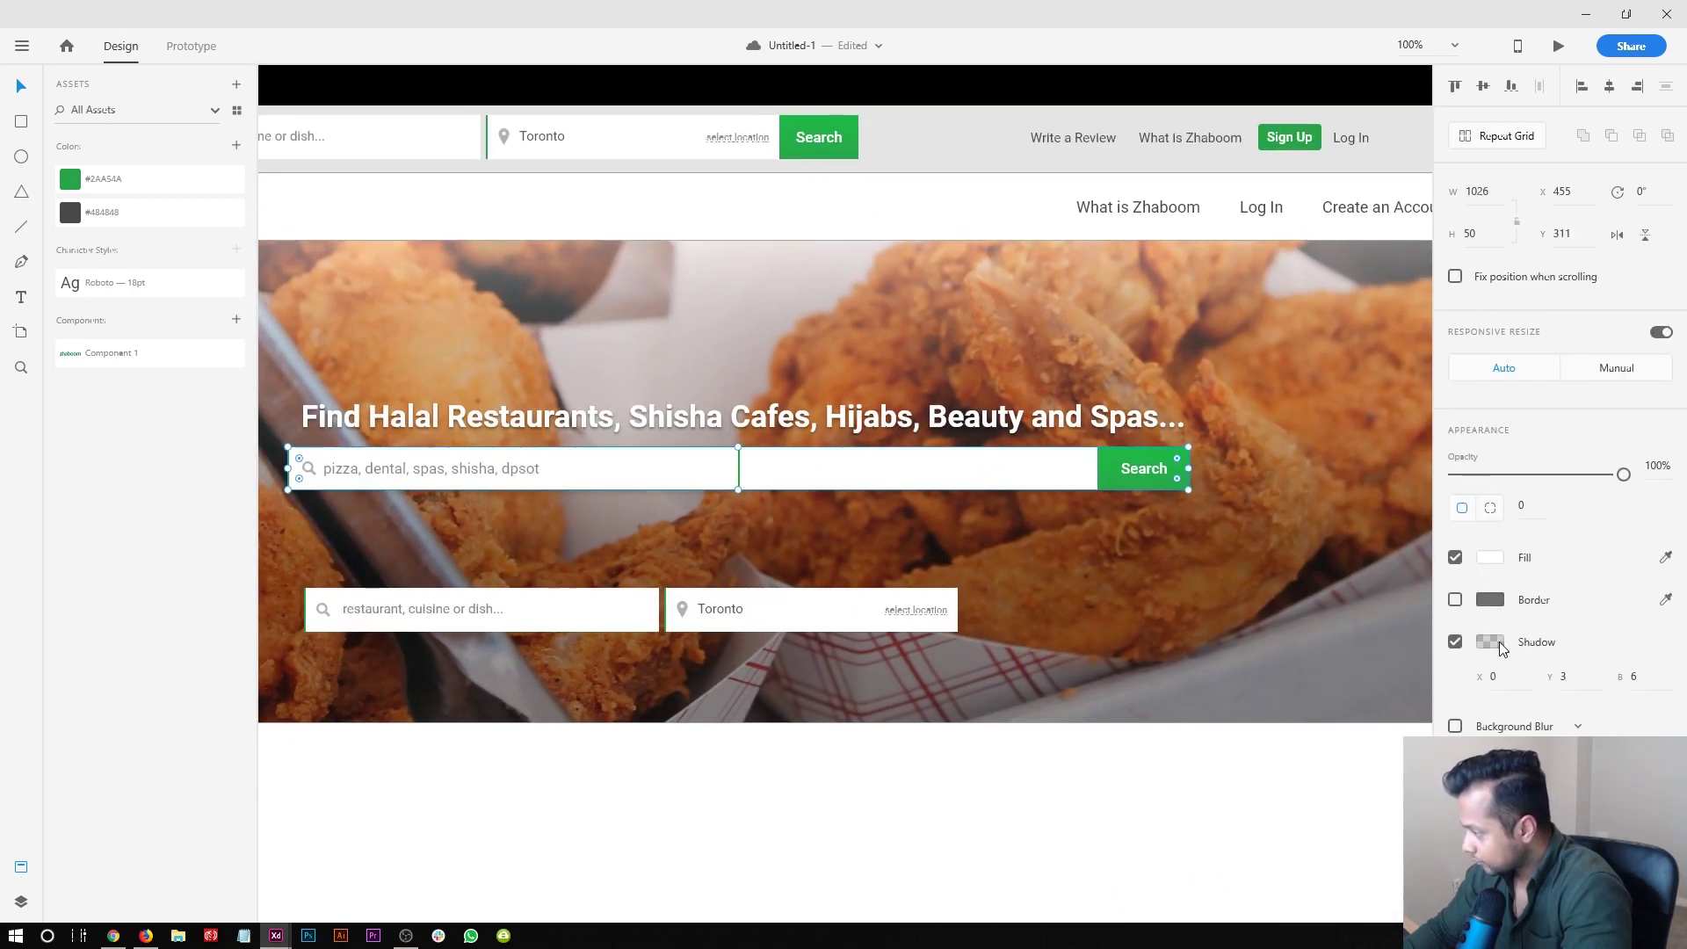
pyautogui.click(1497, 647)
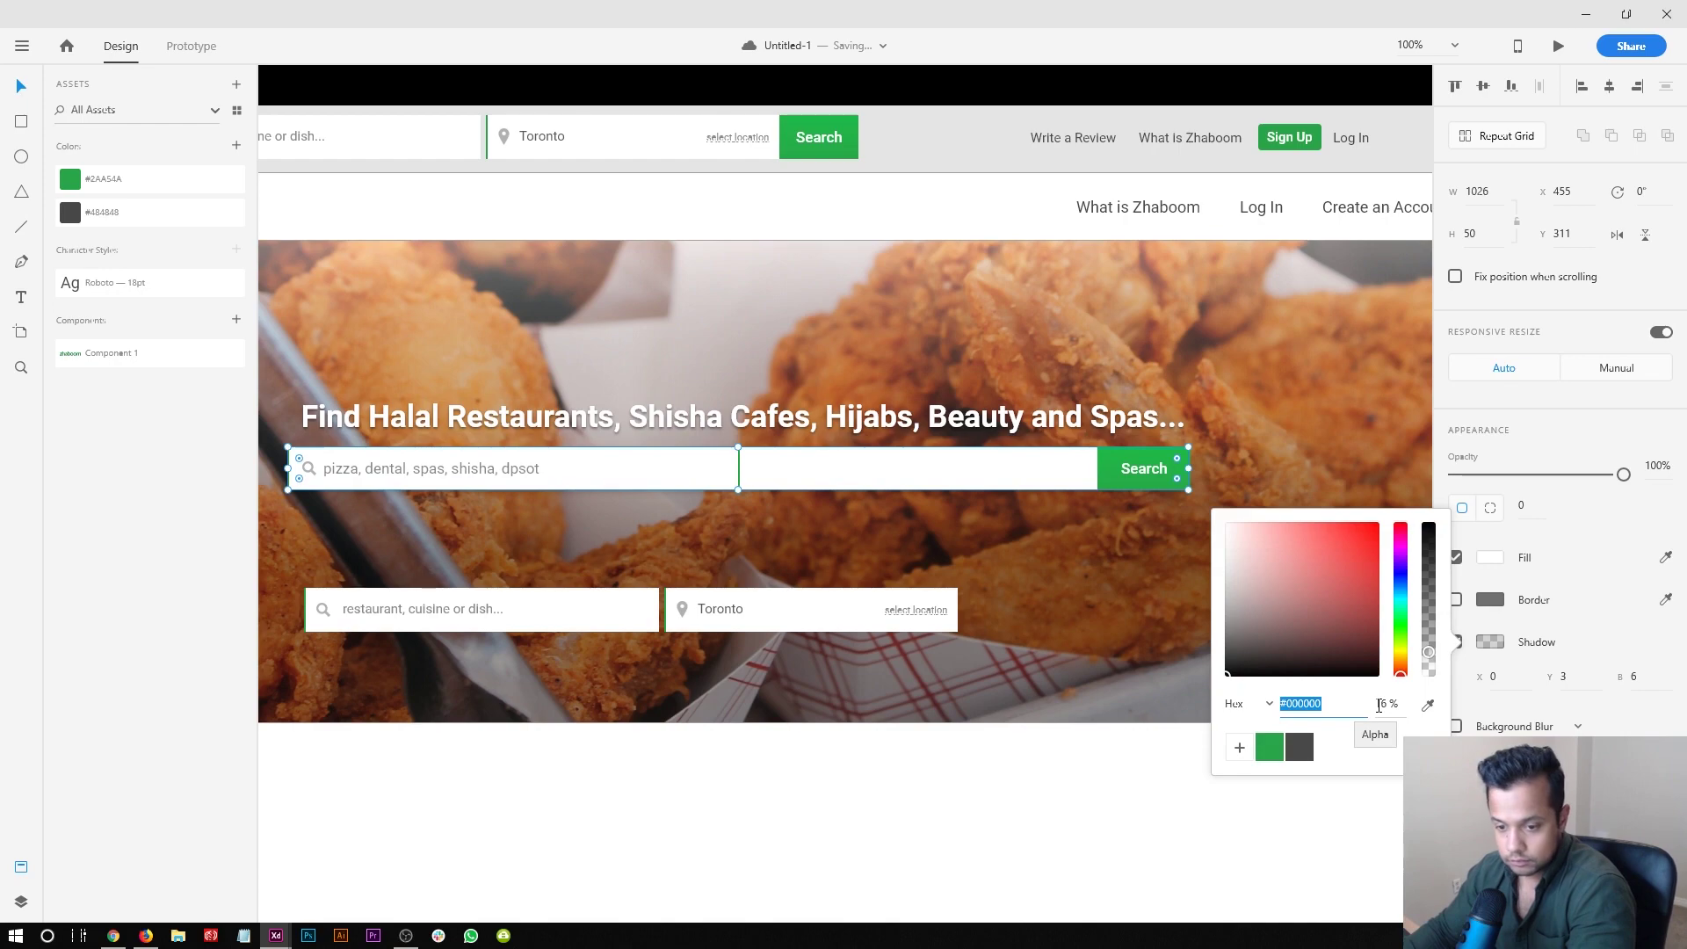
pyautogui.click(874, 768)
# - Hide the Assets panel and bring the full width of the page into view
pyautogui.hscroll(-3, 946, 757)
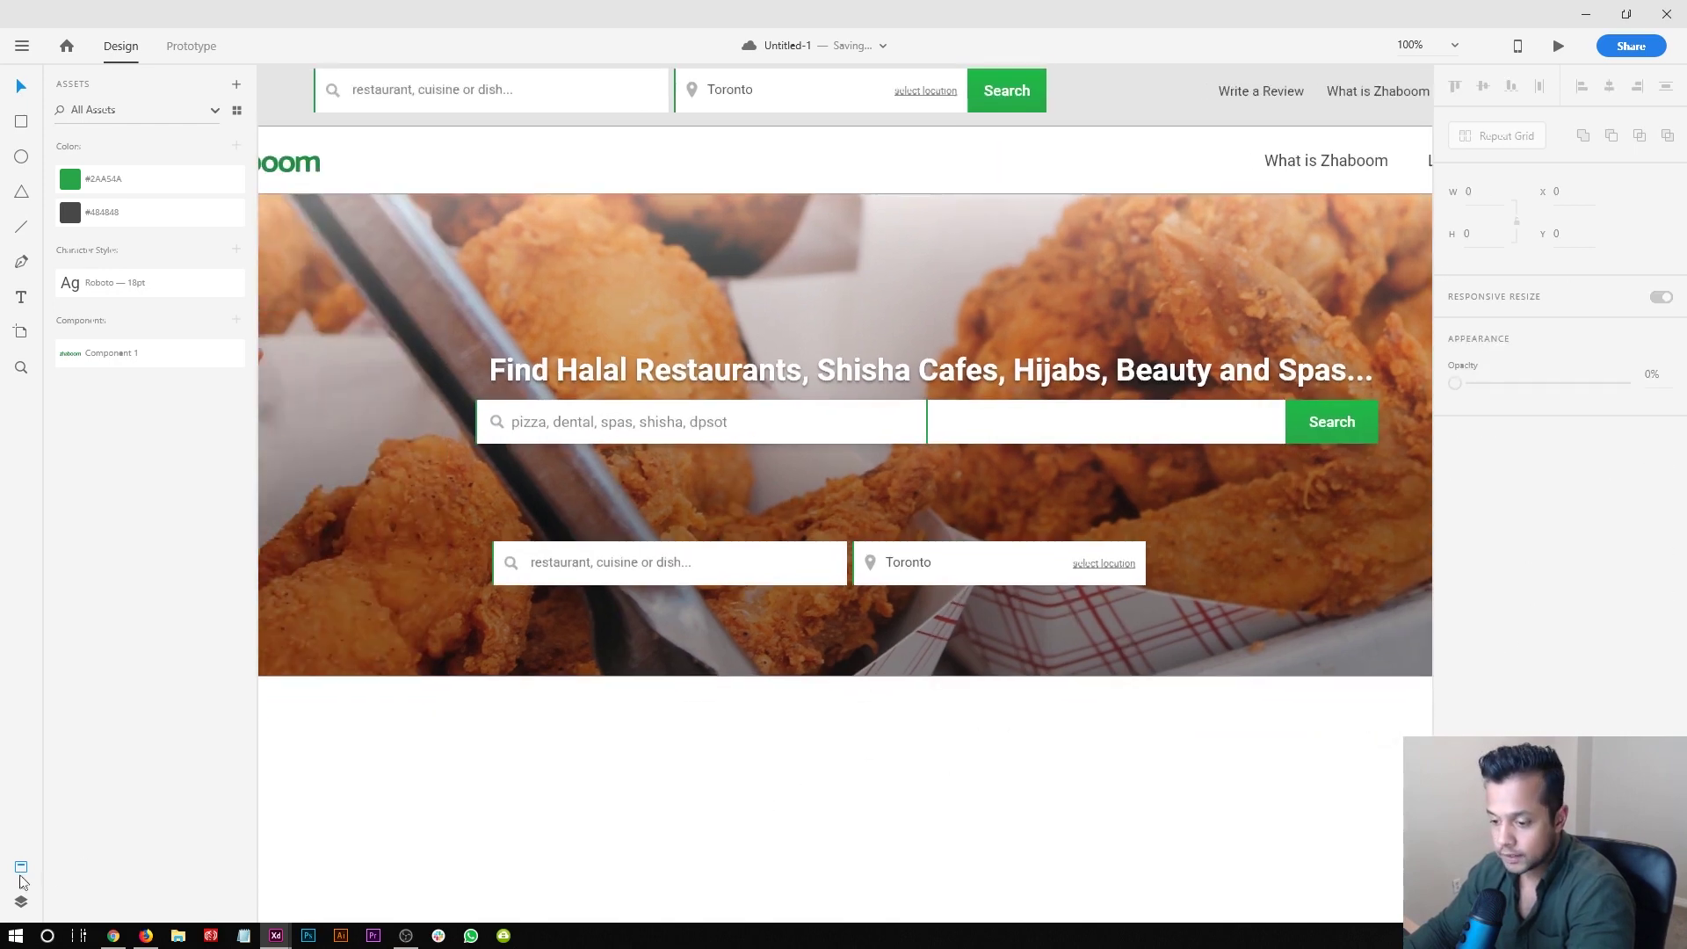
pyautogui.click(21, 871)
pyautogui.moveTo(634, 783); pyautogui.dragTo(798, 812)
pyautogui.hotkey('ctrl', '-')
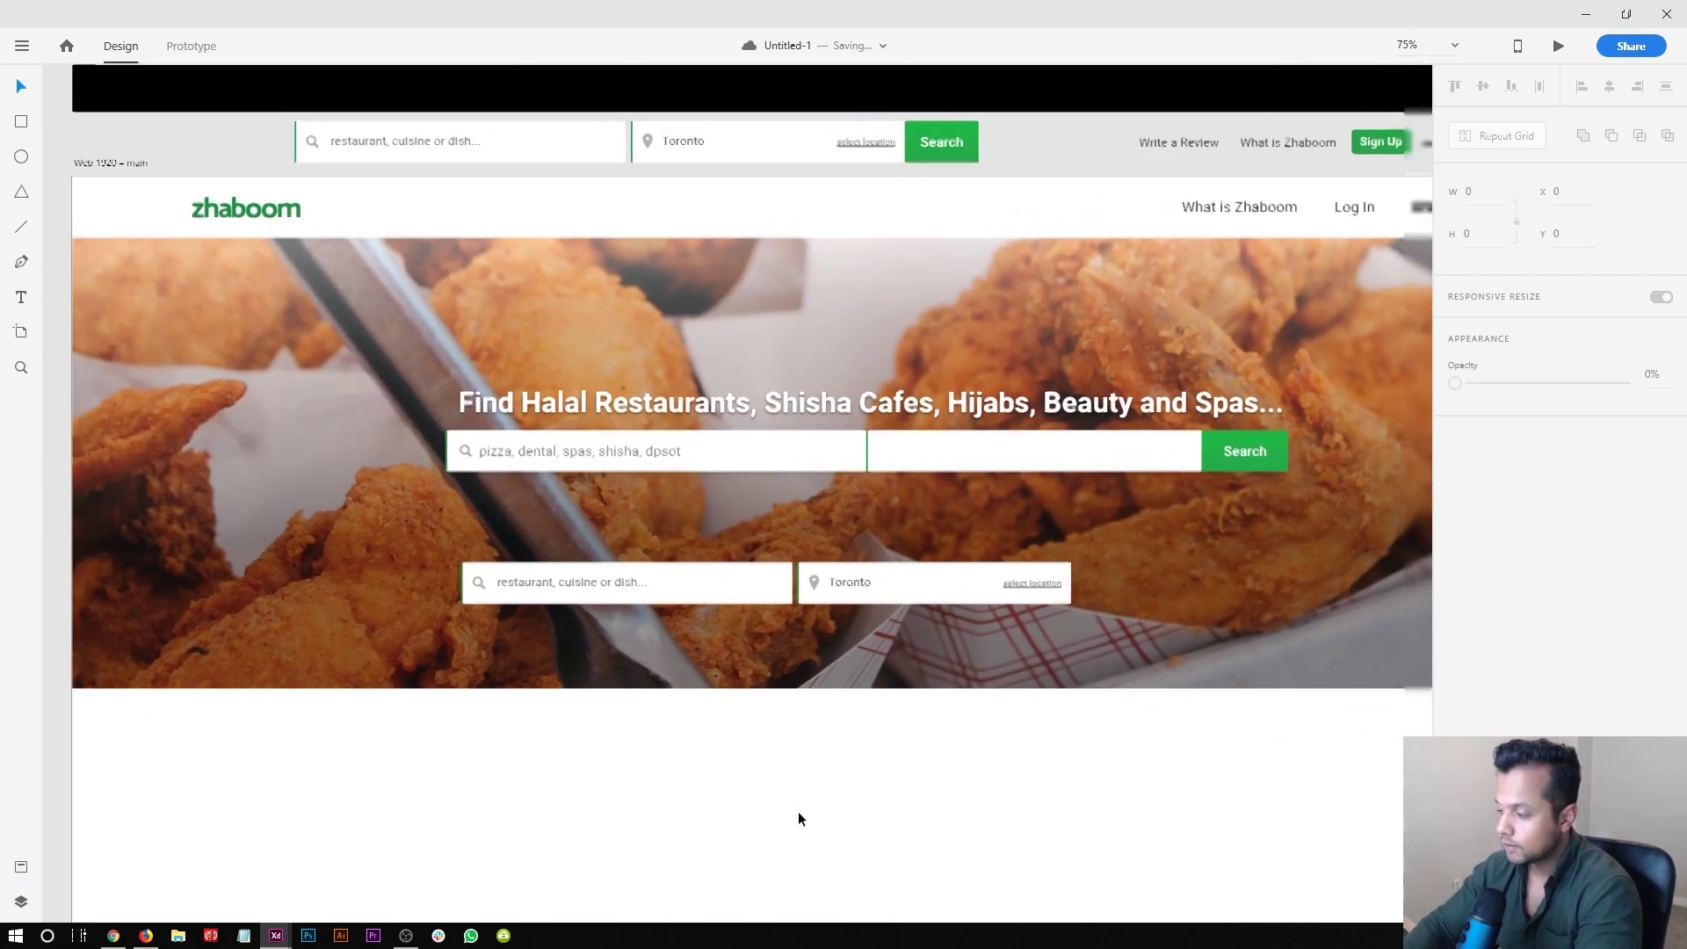
pyautogui.scroll(2, 809, 778)
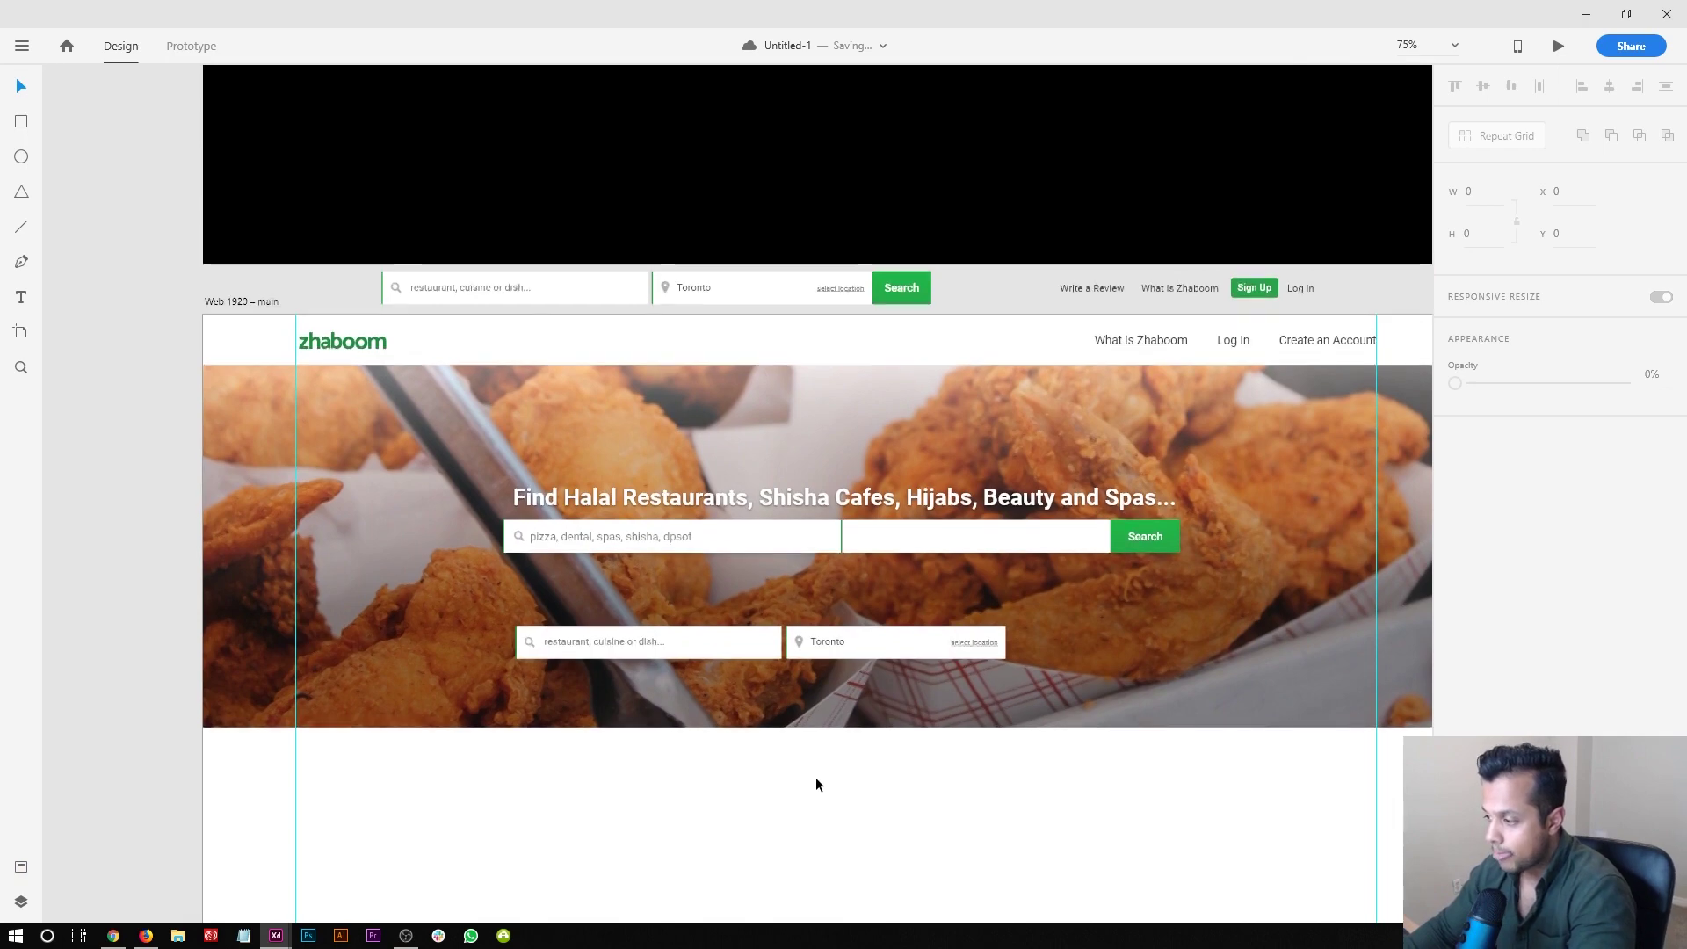
# - Paste the location pin icon and place it at the start of the second search field at X 985, Y 325
pyautogui.hotkey('ctrl', 'v')
pyautogui.hotkey('ctrl', '3')
pyautogui.moveTo(734, 494); pyautogui.dragTo(212, 528)
pyautogui.keyDown('shift'); pyautogui.click(297, 534); pyautogui.keyUp('shift')
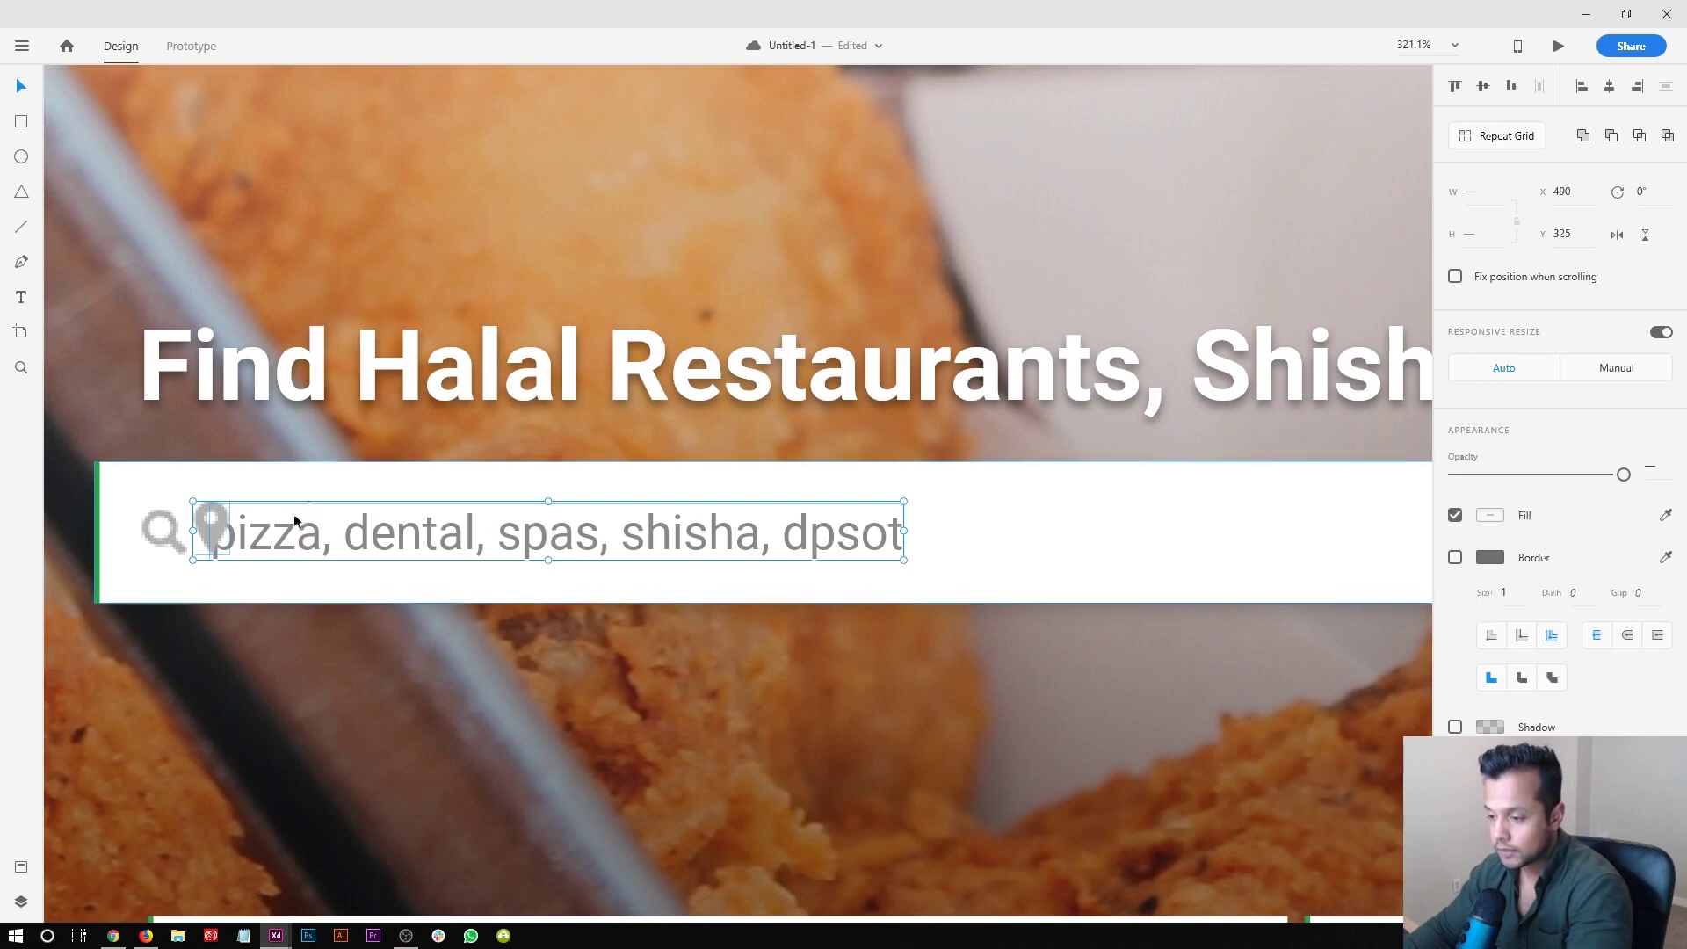
pyautogui.hotkey('ctrl', '1')
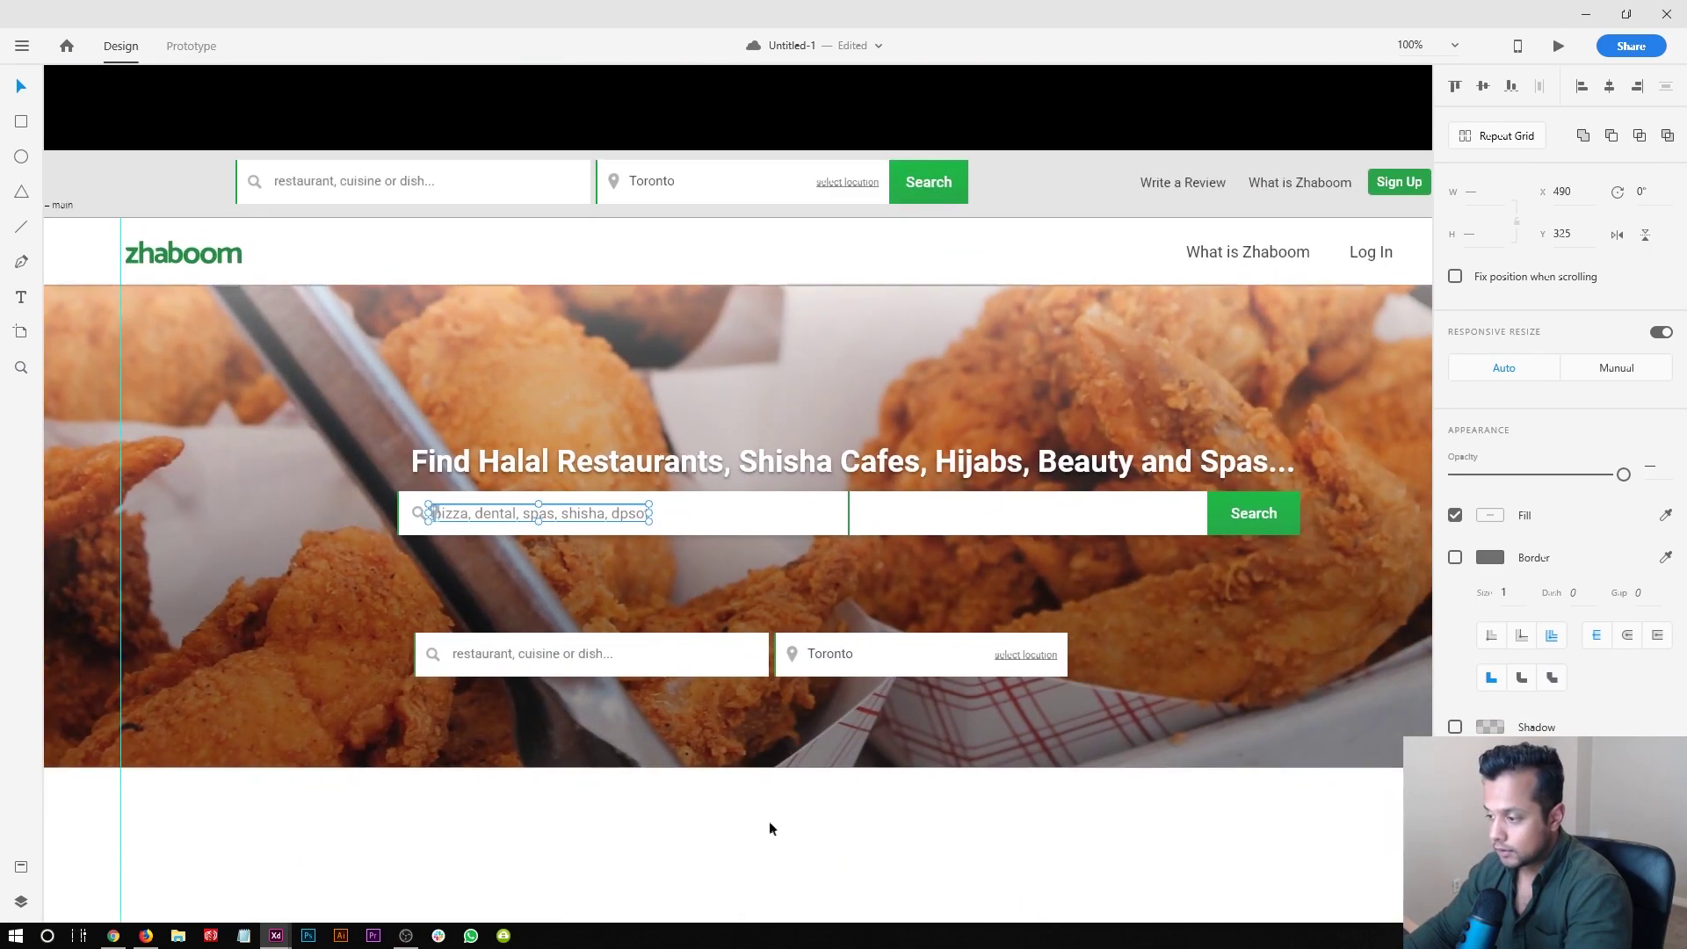
pyautogui.click(767, 821)
pyautogui.moveTo(438, 510); pyautogui.dragTo(872, 519)
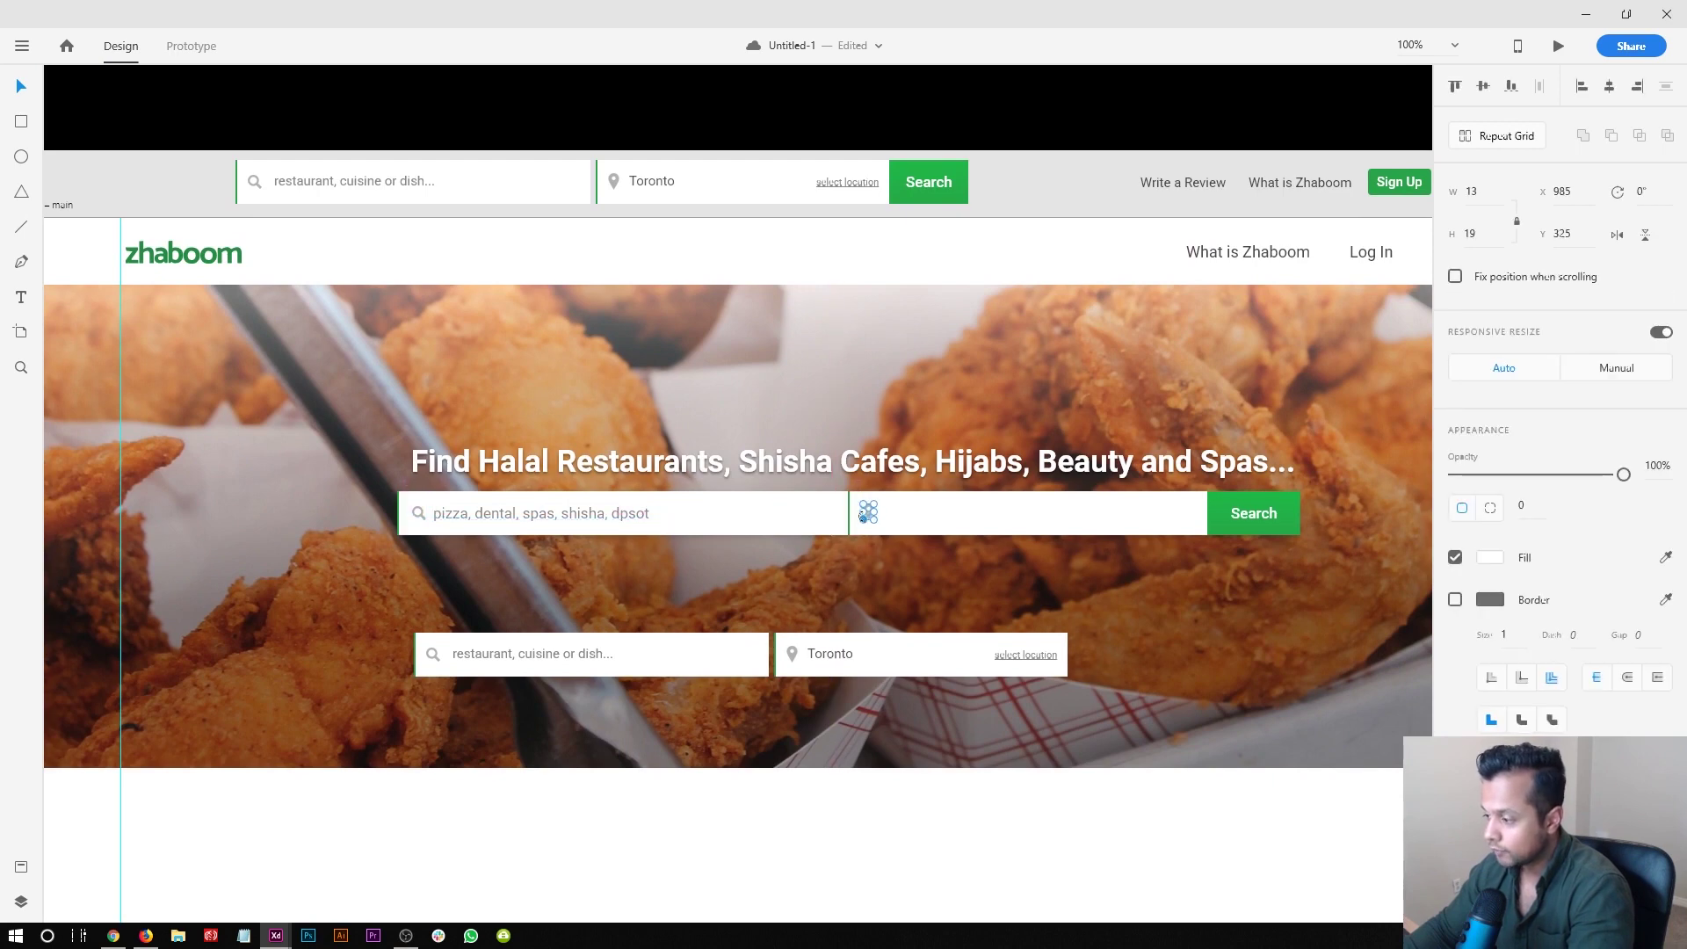
# - Copy the placeholder text into the second field at X 1006, Y 326, and change the copy to "Toronto, Ontario"
pyautogui.moveTo(798, 589); pyautogui.dragTo(702, 546)
pyautogui.moveTo(483, 472); pyautogui.dragTo(930, 471)
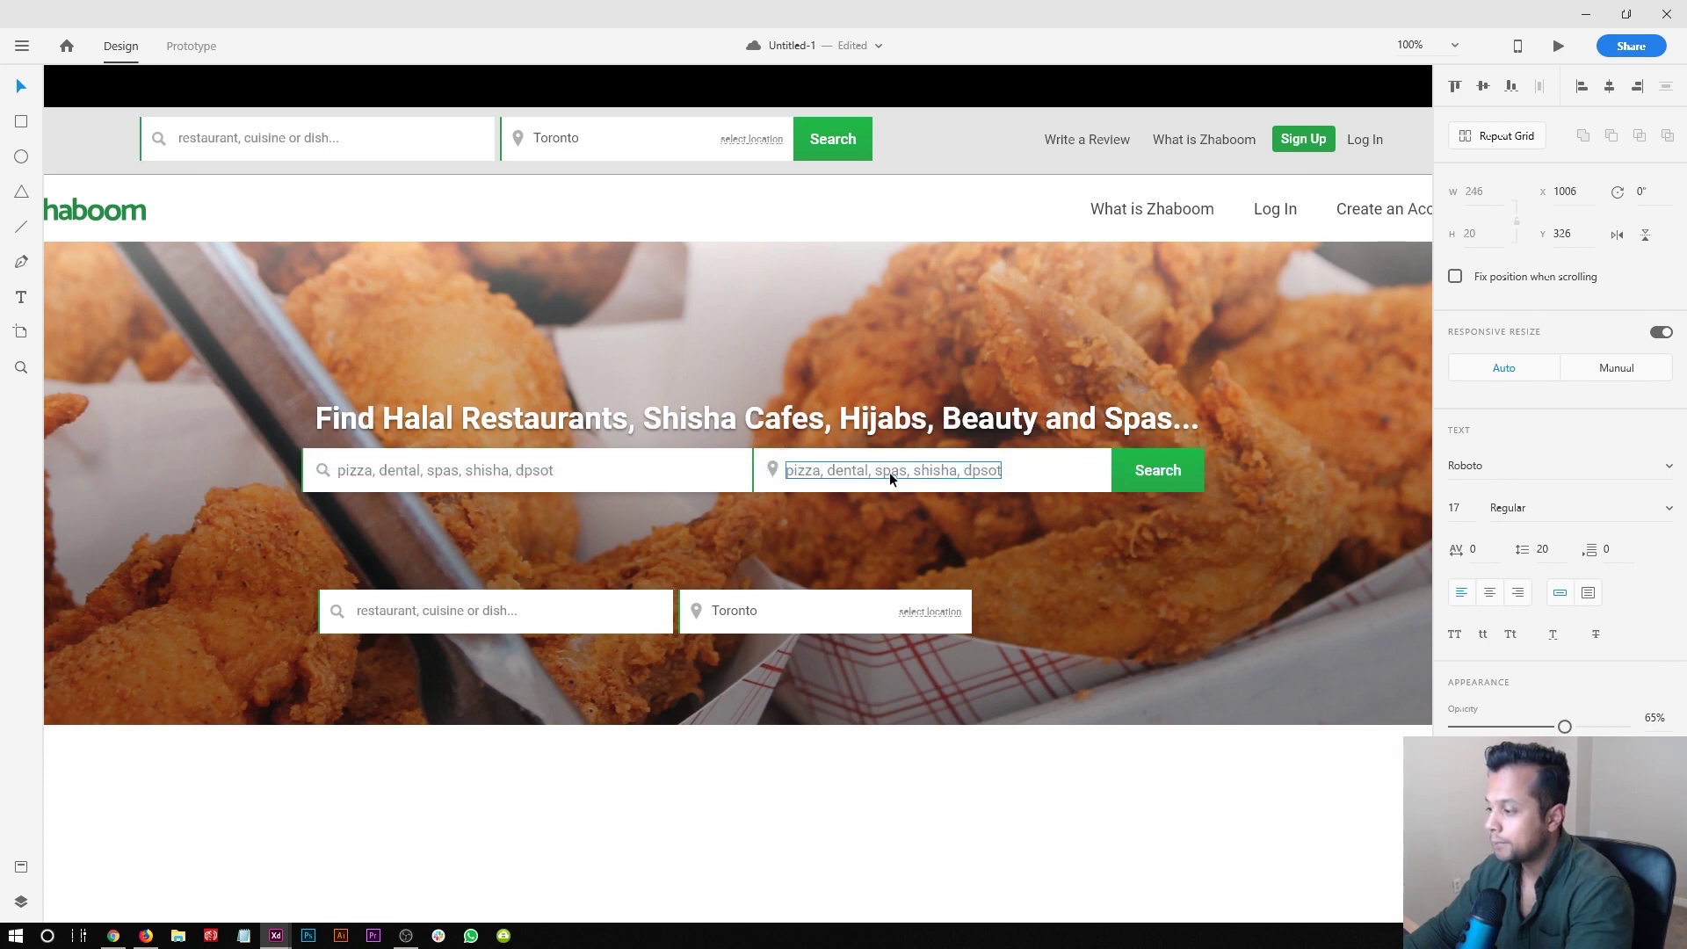
pyautogui.doubleClick(890, 472)
pyautogui.hotkey('ctrl', 'a')
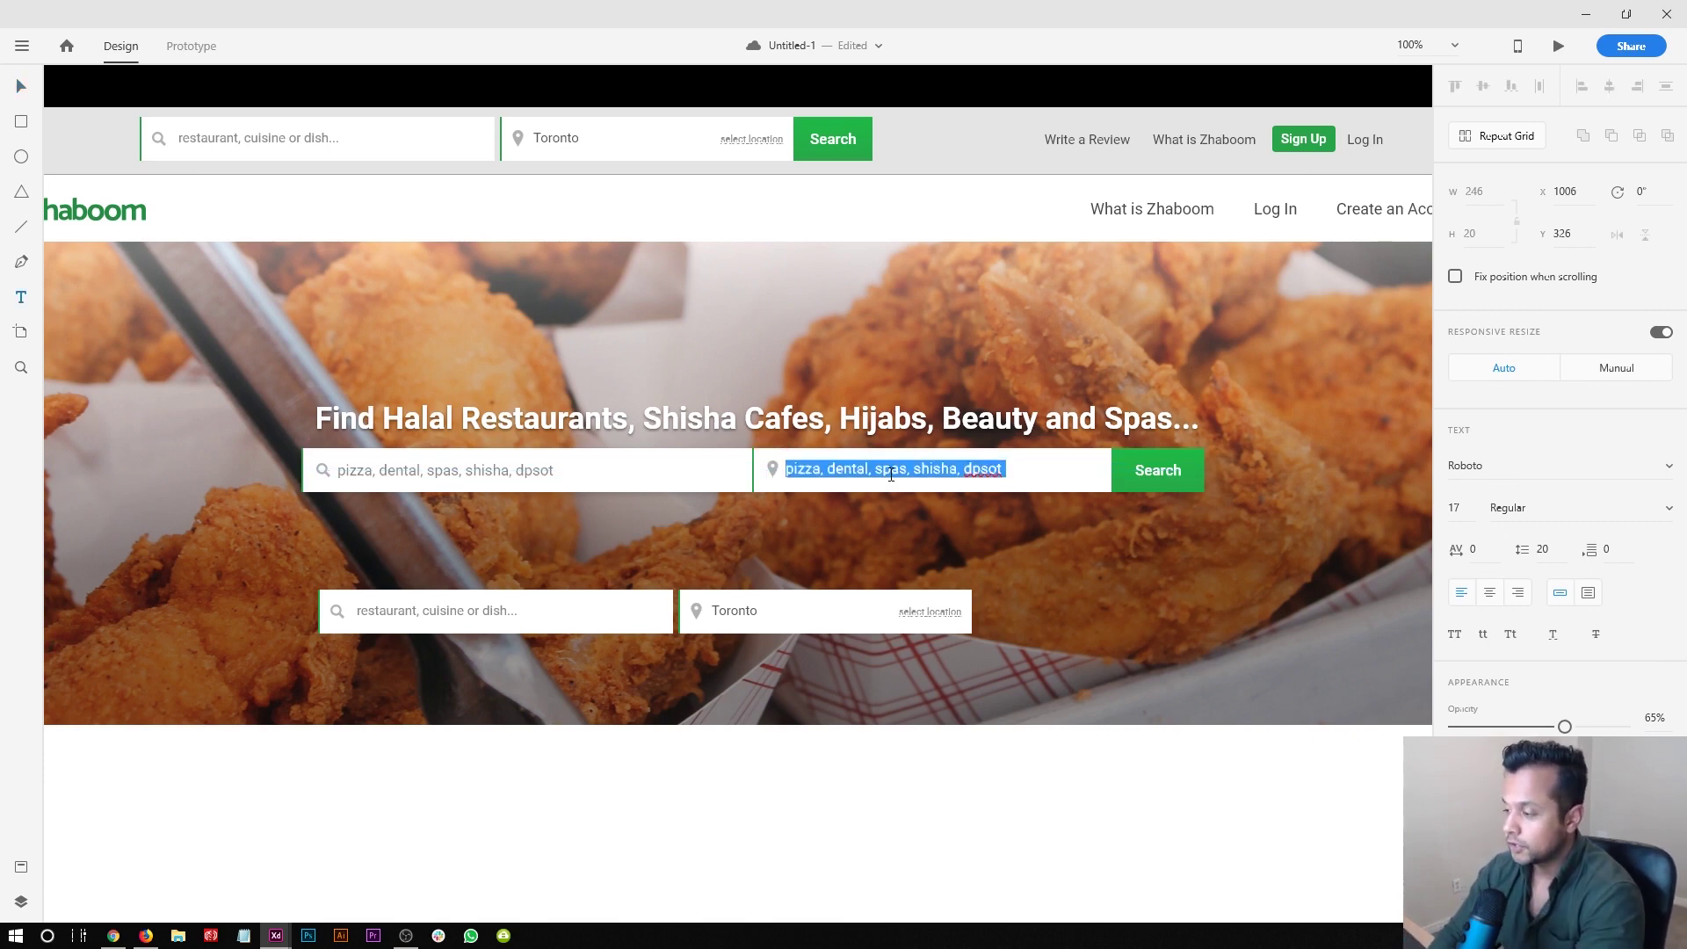
pyautogui.write('Toronto, O')
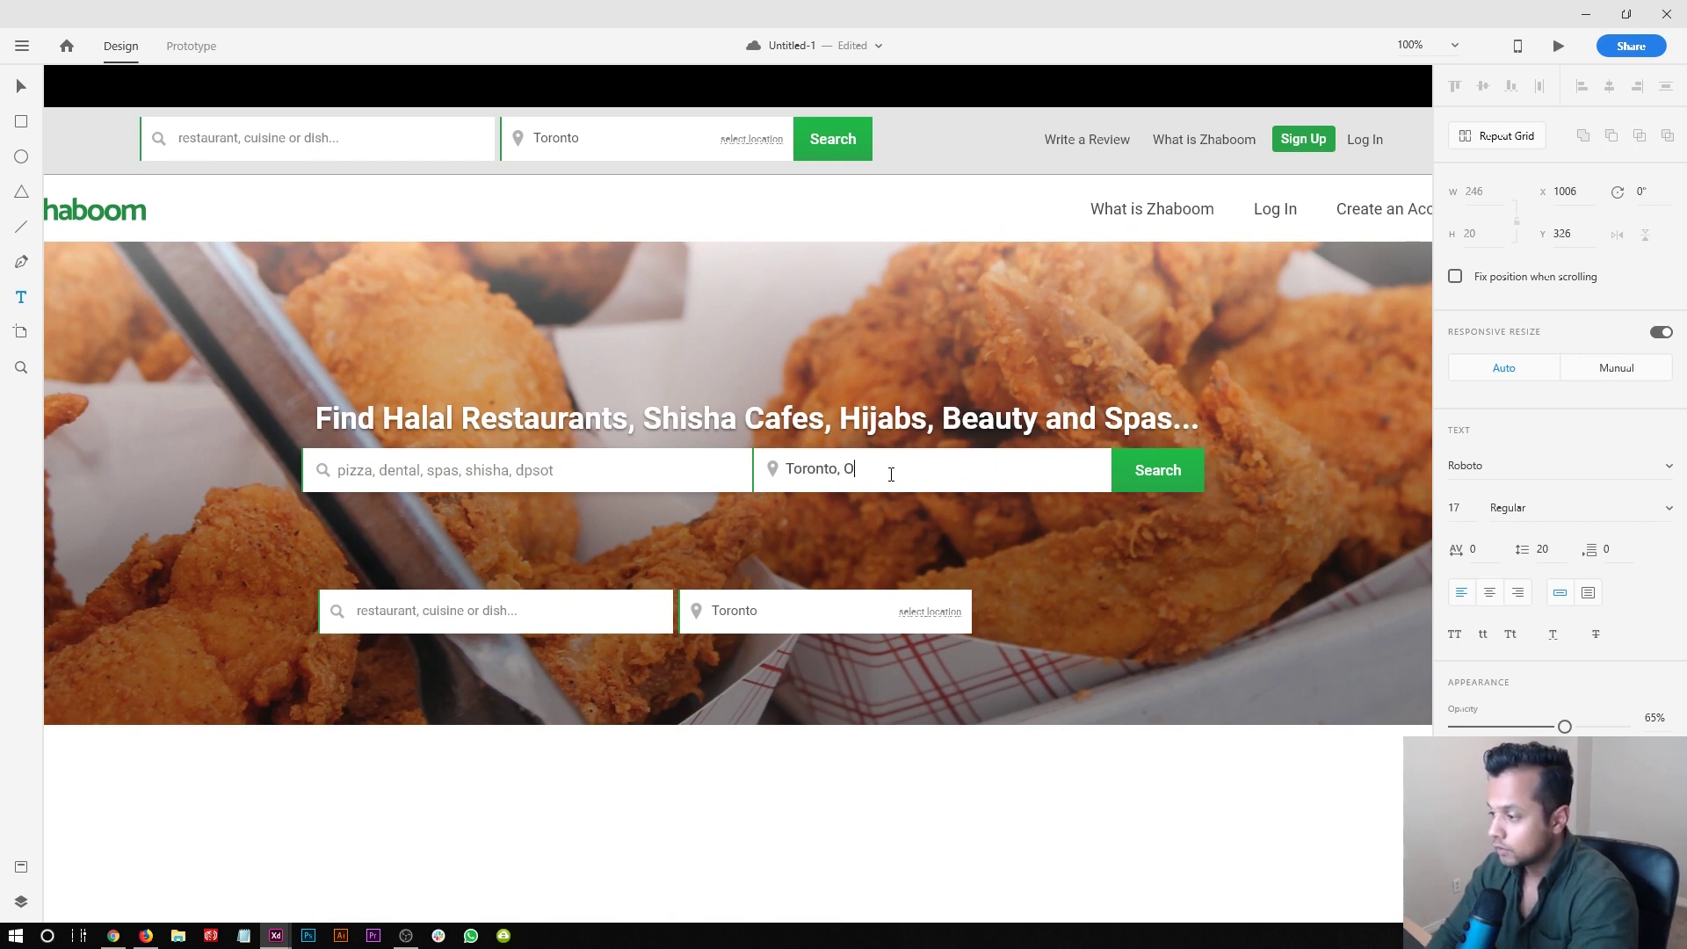
pyautogui.press('Escape')
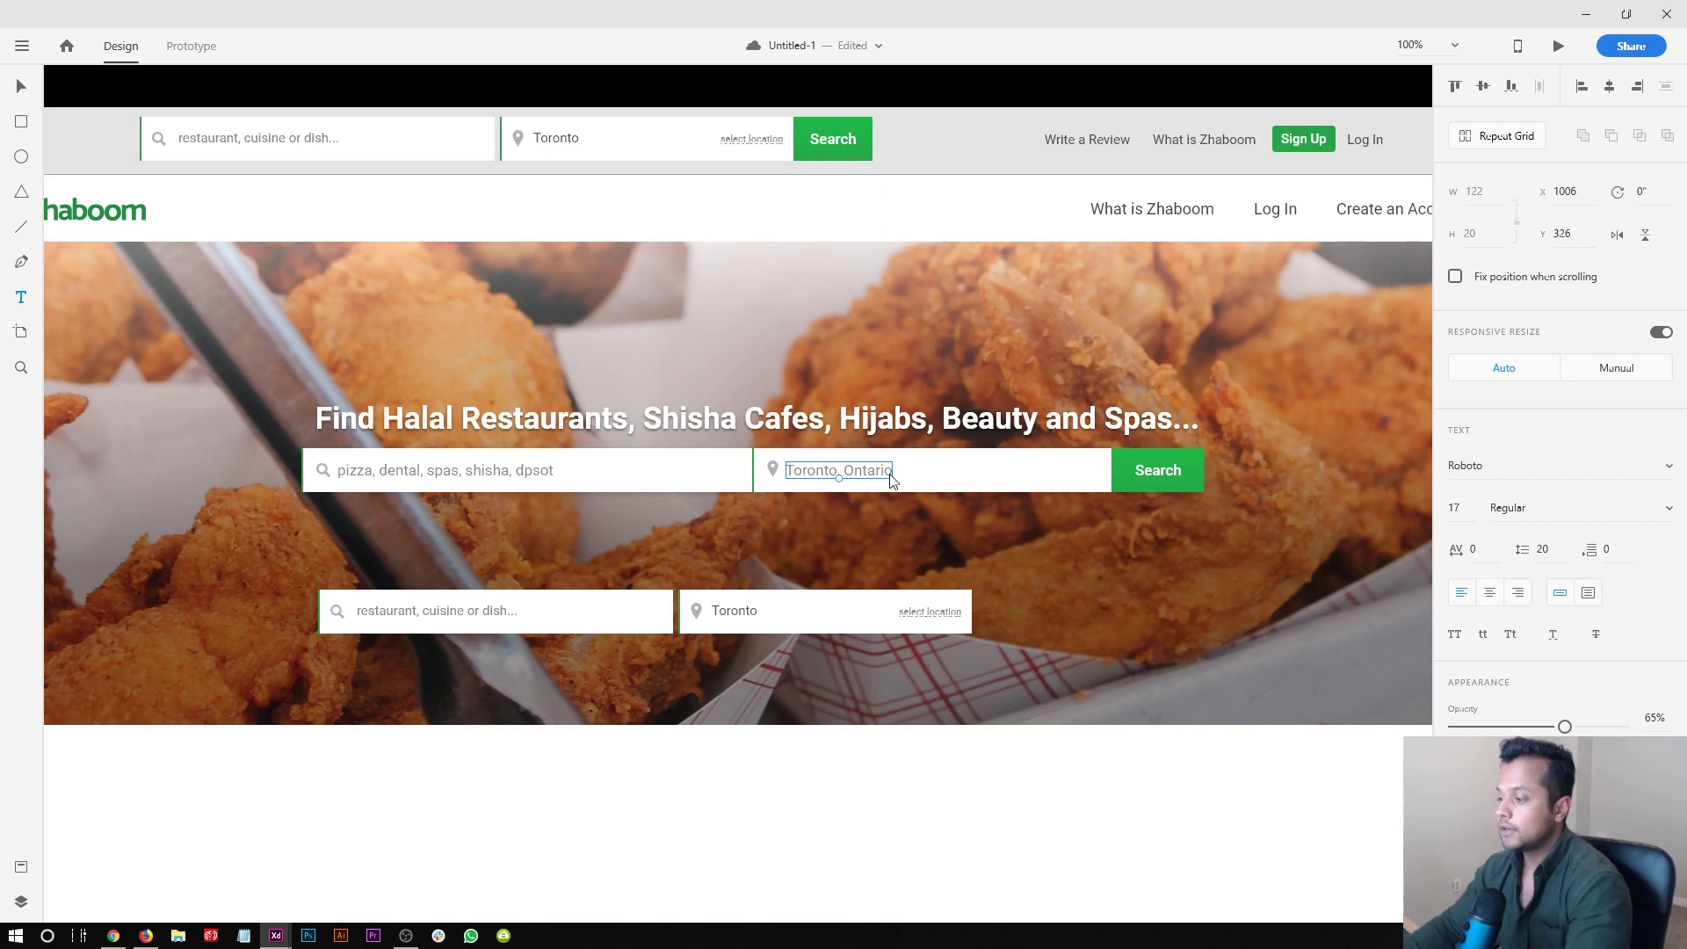
pyautogui.press('v')
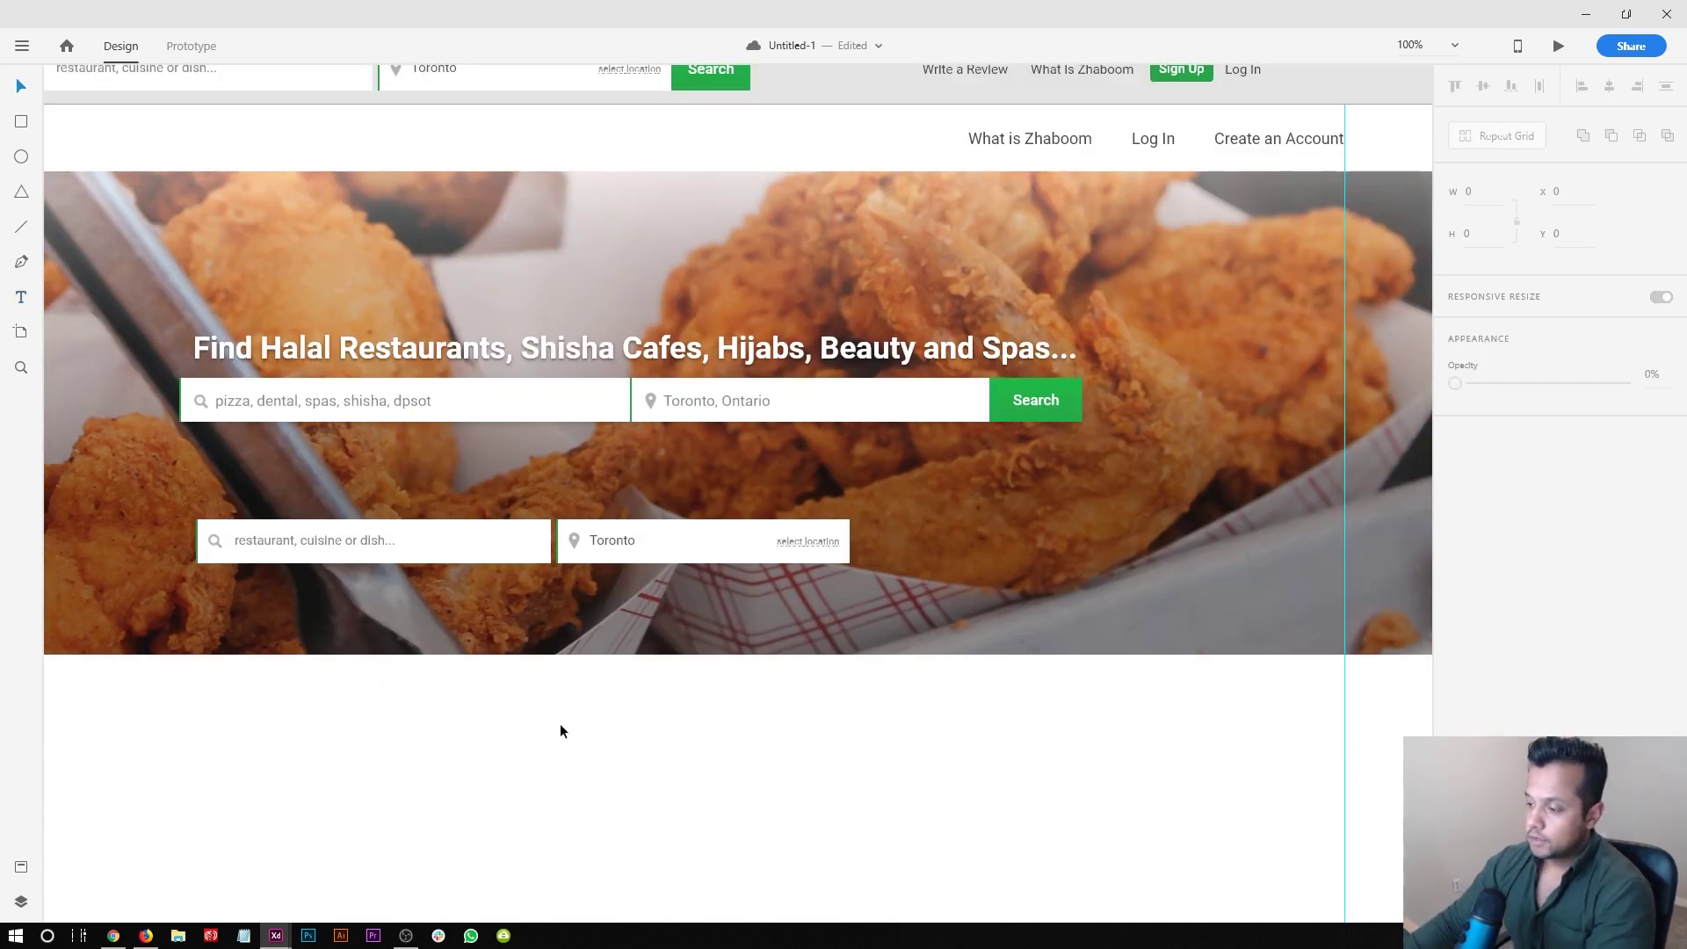
# - Delete the spare restaurant and Toronto search fields from the lower part of the banner
pyautogui.hotkey('ctrl', '-')
pyautogui.click(632, 549)
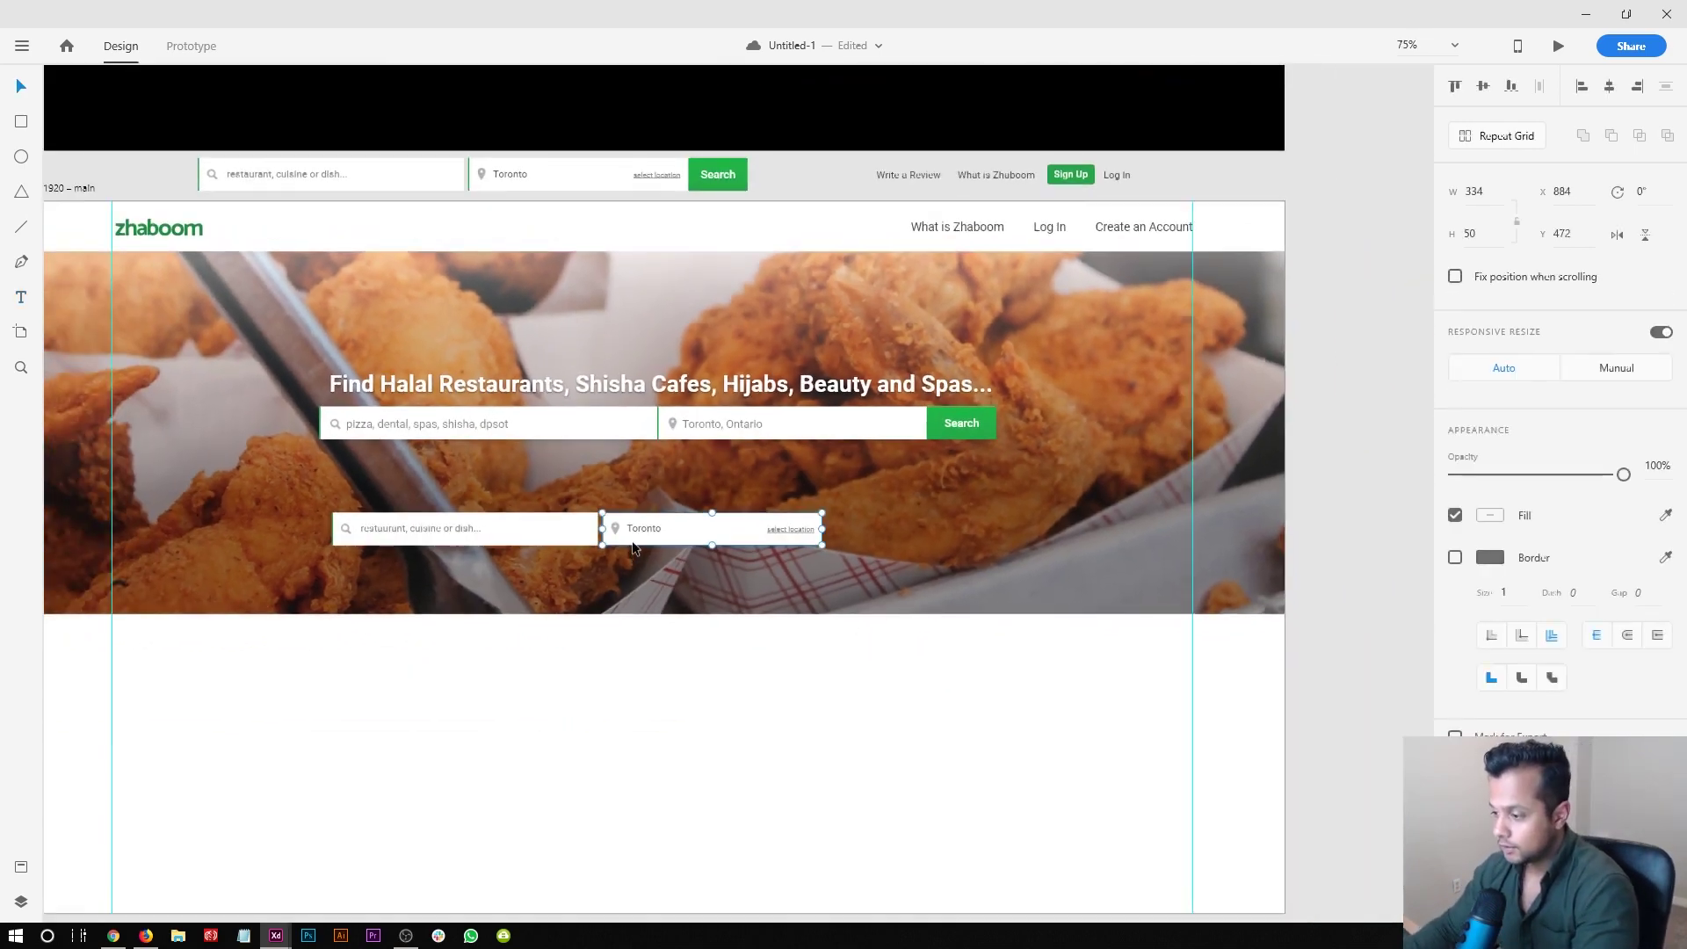
pyautogui.moveTo(935, 569); pyautogui.dragTo(312, 489)
pyautogui.press('Delete')
pyautogui.moveTo(554, 743); pyautogui.dragTo(645, 751)
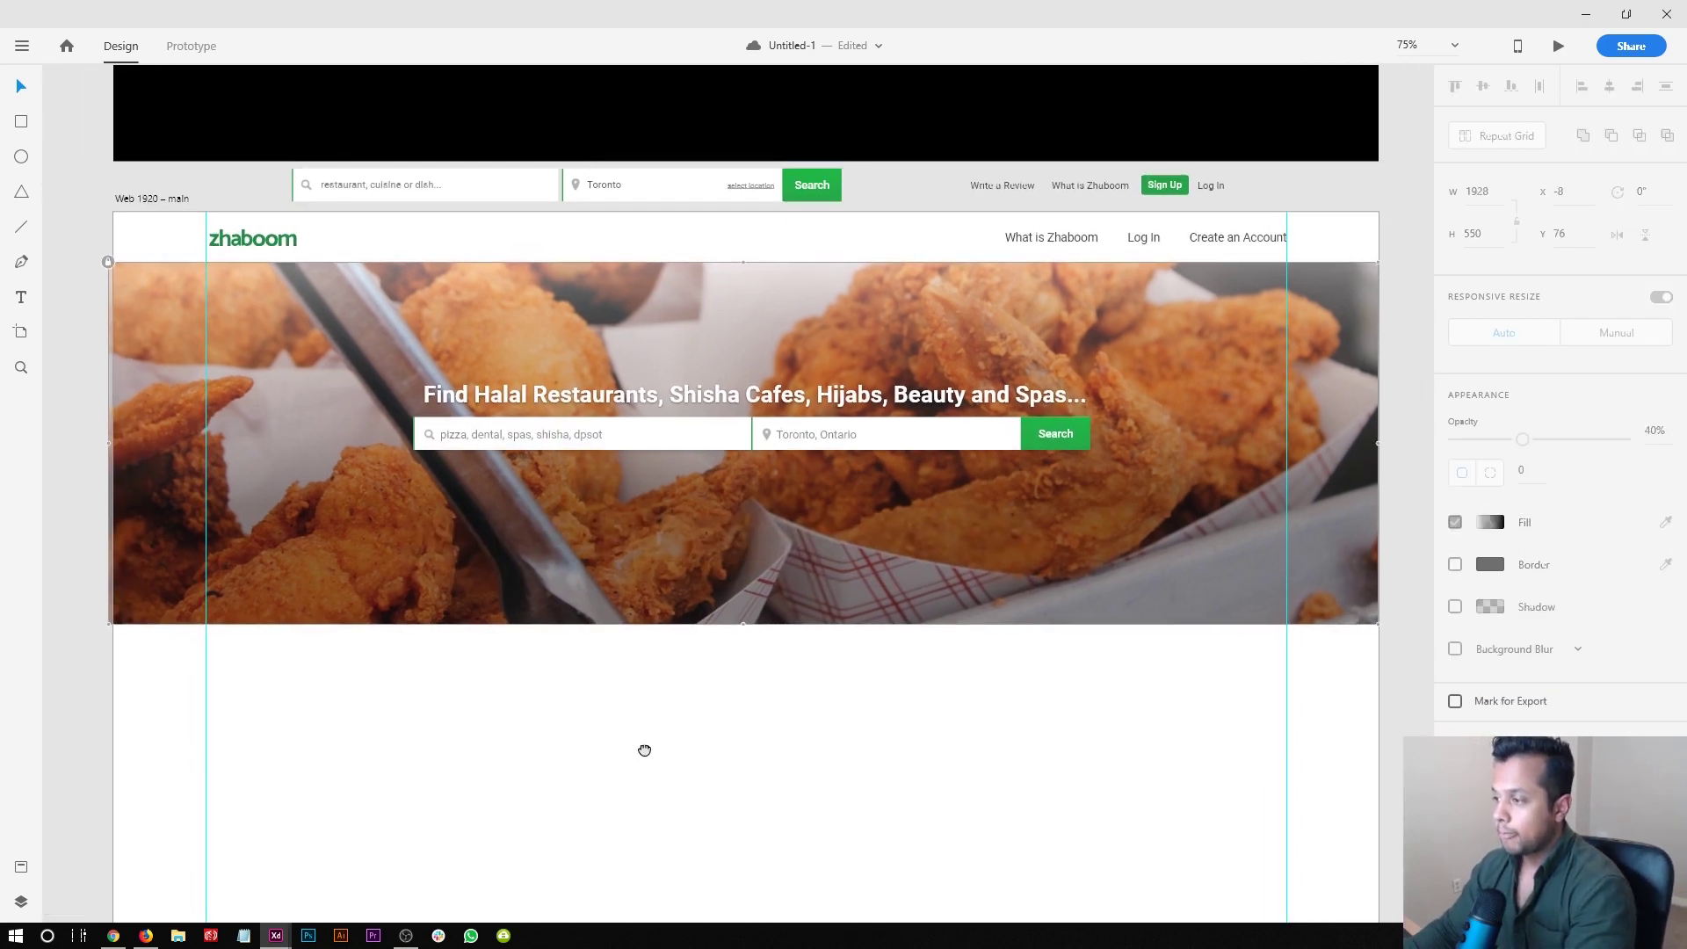
# - Move the black rectangle and the old search bar from above the artboard to the empty canvas on its left
pyautogui.moveTo(876, 333); pyautogui.dragTo(794, 569)
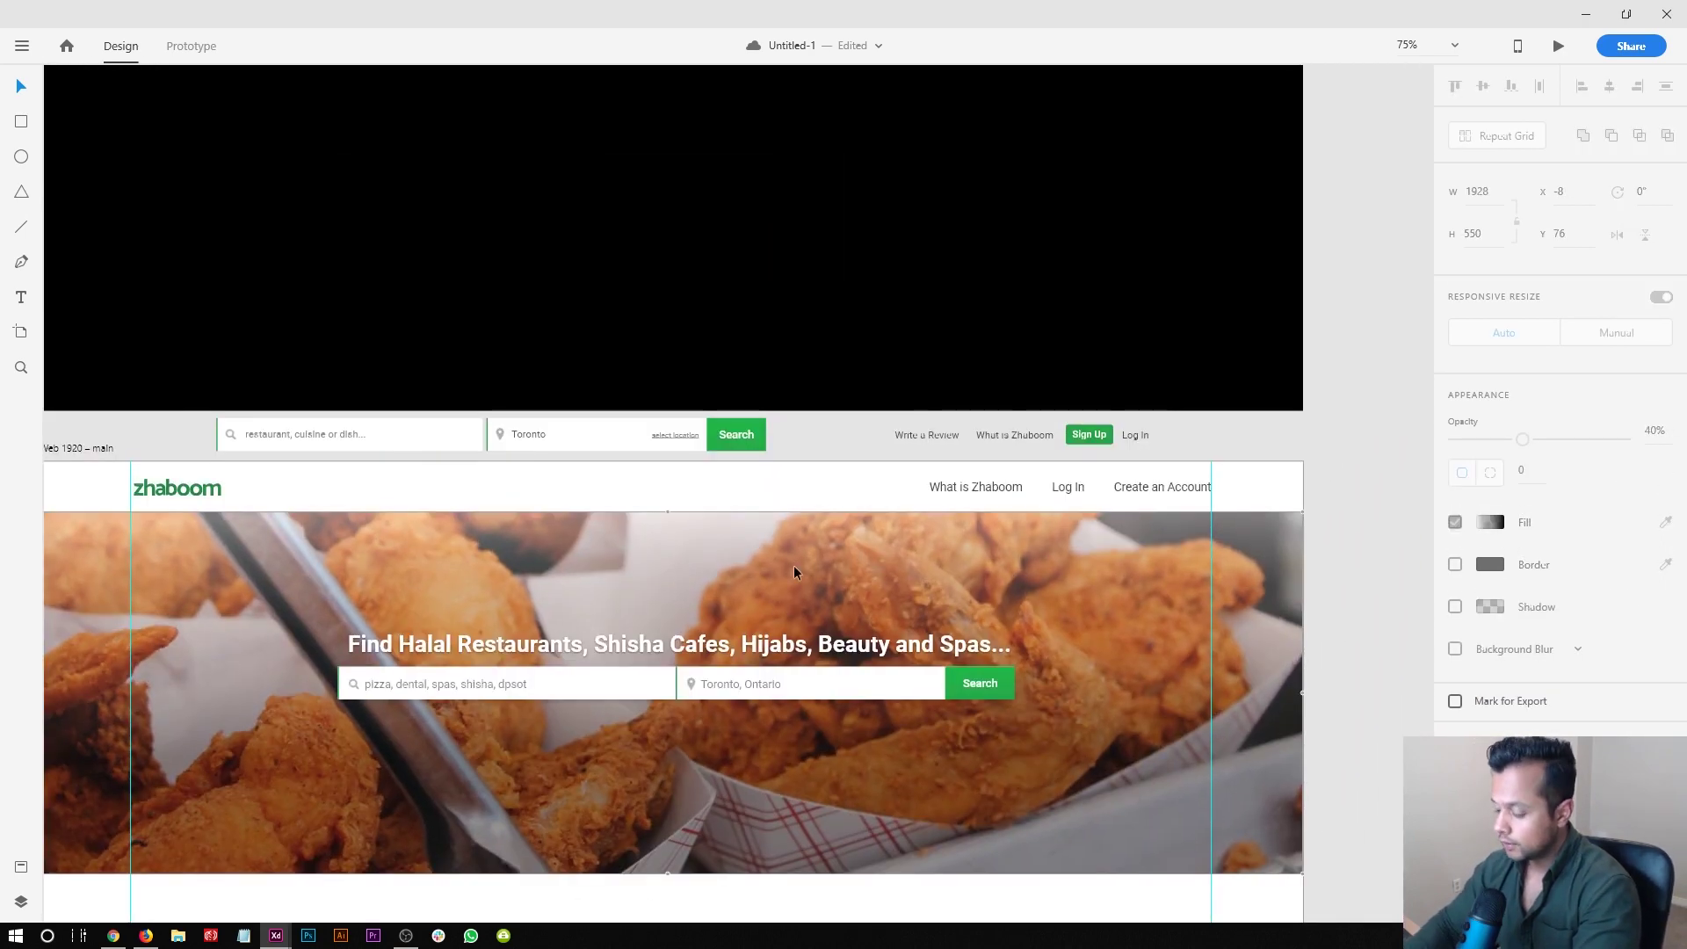
pyautogui.scroll(-3, 793, 572)
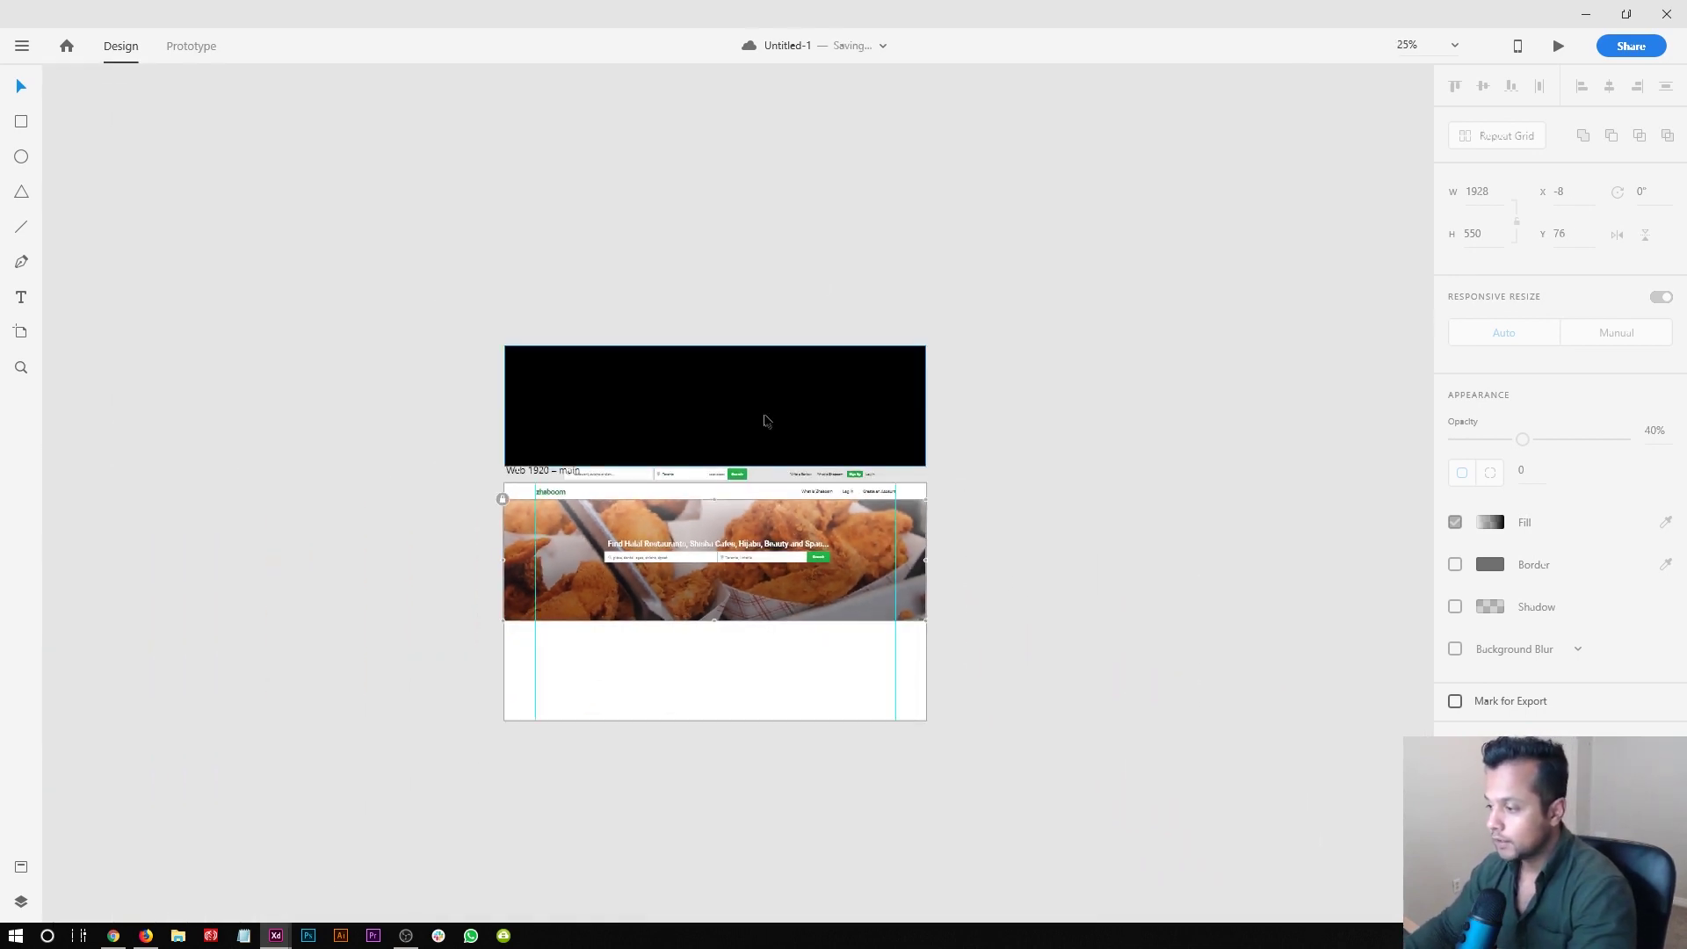
pyautogui.moveTo(767, 422); pyautogui.dragTo(74, 333)
pyautogui.moveTo(180, 307); pyautogui.dragTo(293, 486)
pyautogui.click(687, 321)
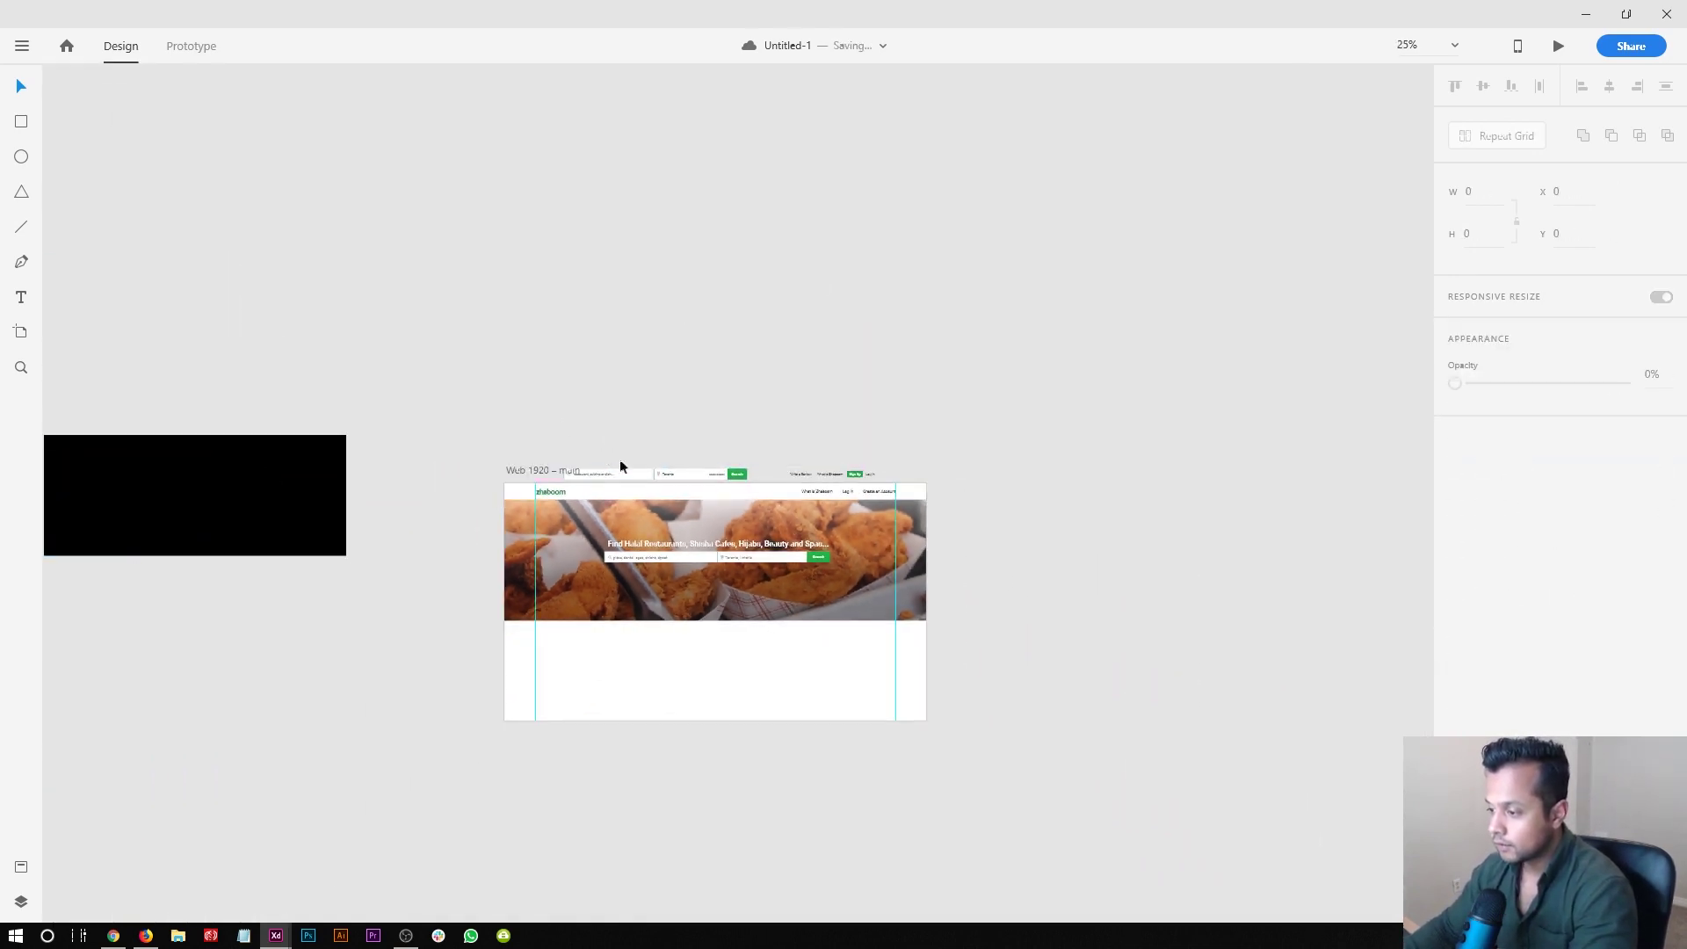
pyautogui.moveTo(620, 470); pyautogui.dragTo(132, 393)
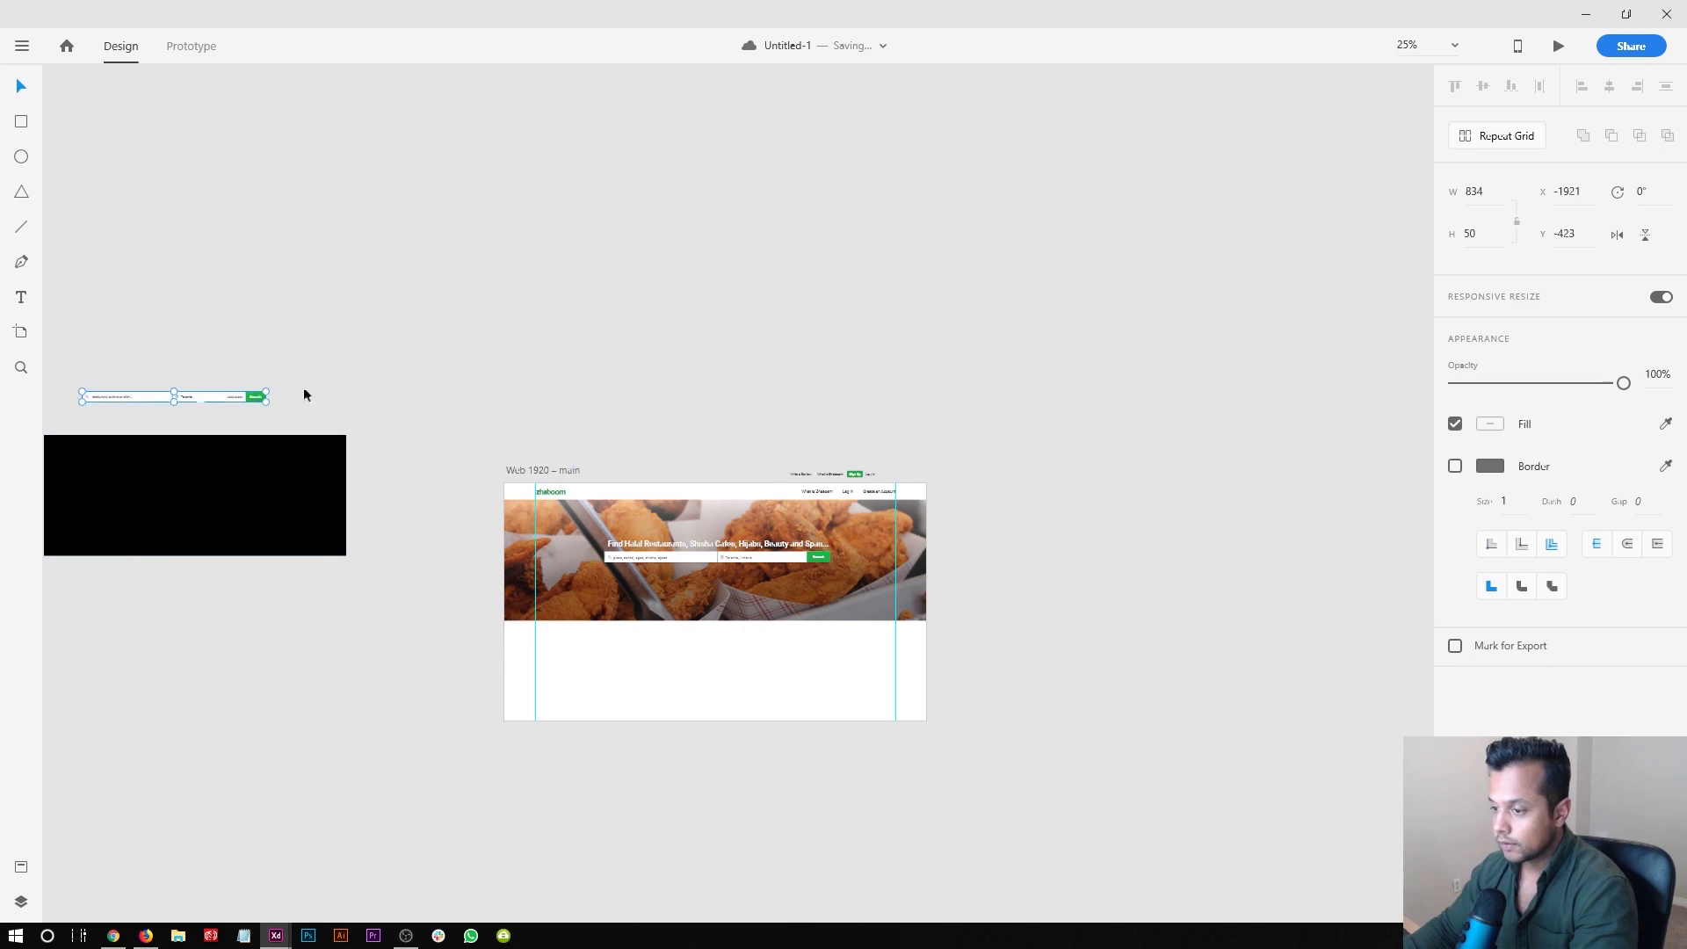
pyautogui.click(780, 441)
pyautogui.moveTo(743, 436); pyautogui.dragTo(804, 472)
pyautogui.press('Escape')
pyautogui.press('z')
pyautogui.moveTo(606, 472); pyautogui.dragTo(732, 473)
pyautogui.moveTo(735, 375); pyautogui.dragTo(1167, 515)
pyautogui.press('t')
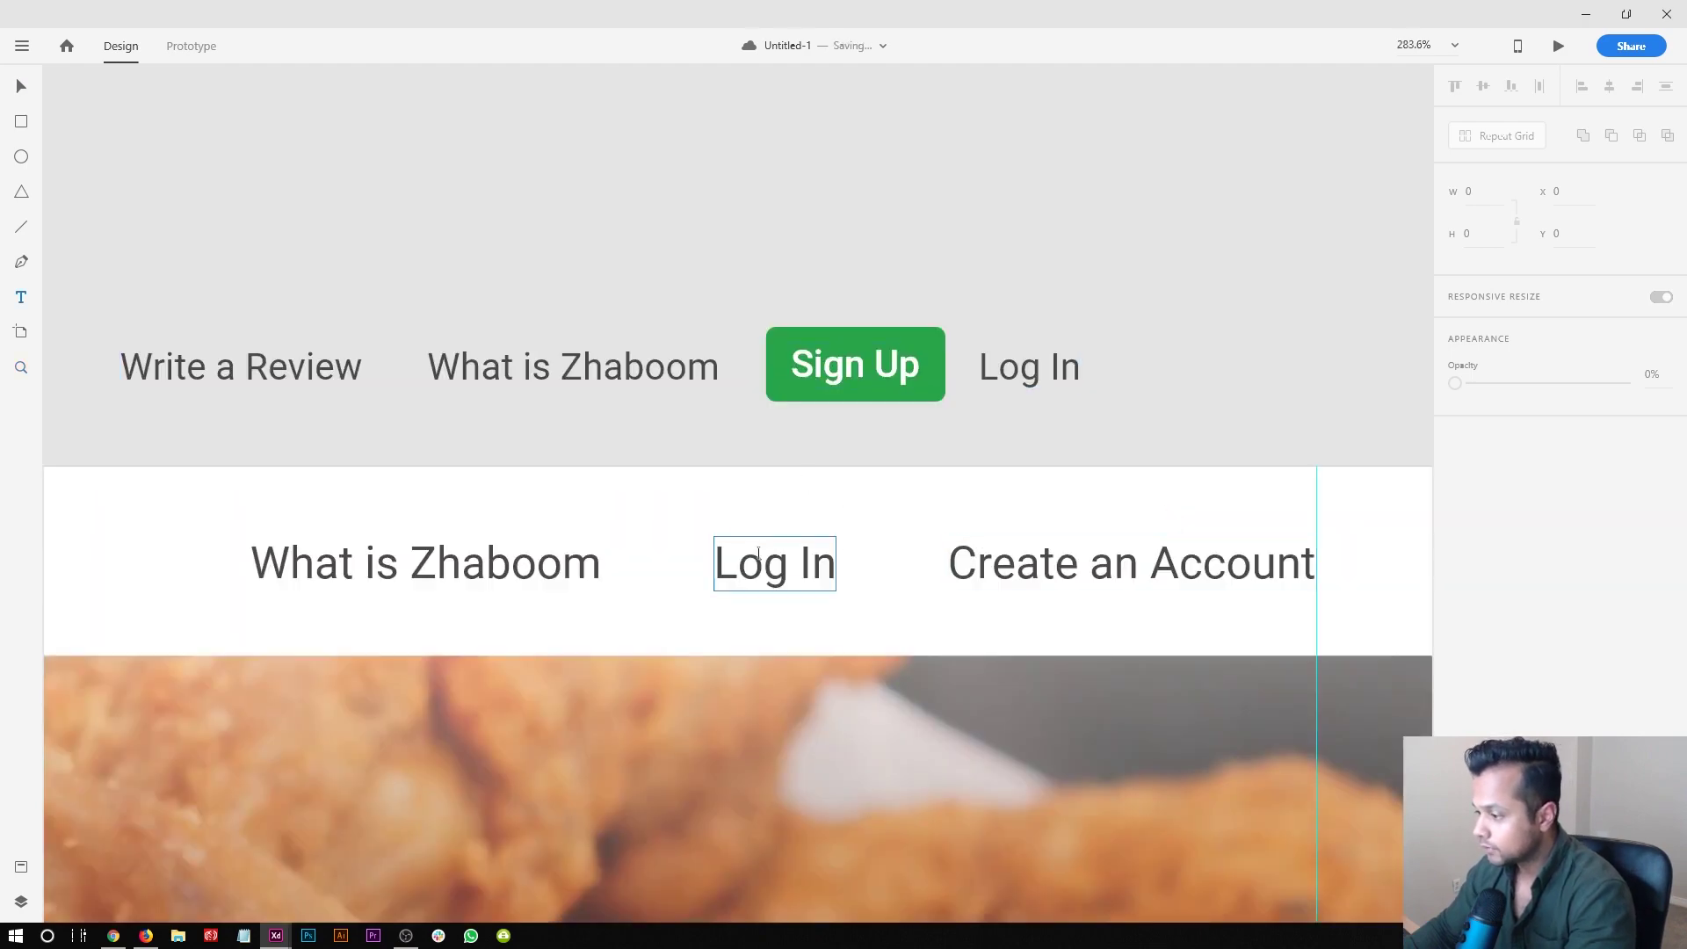
pyautogui.doubleClick(988, 564)
pyautogui.click(988, 564)
pyautogui.press('Escape')
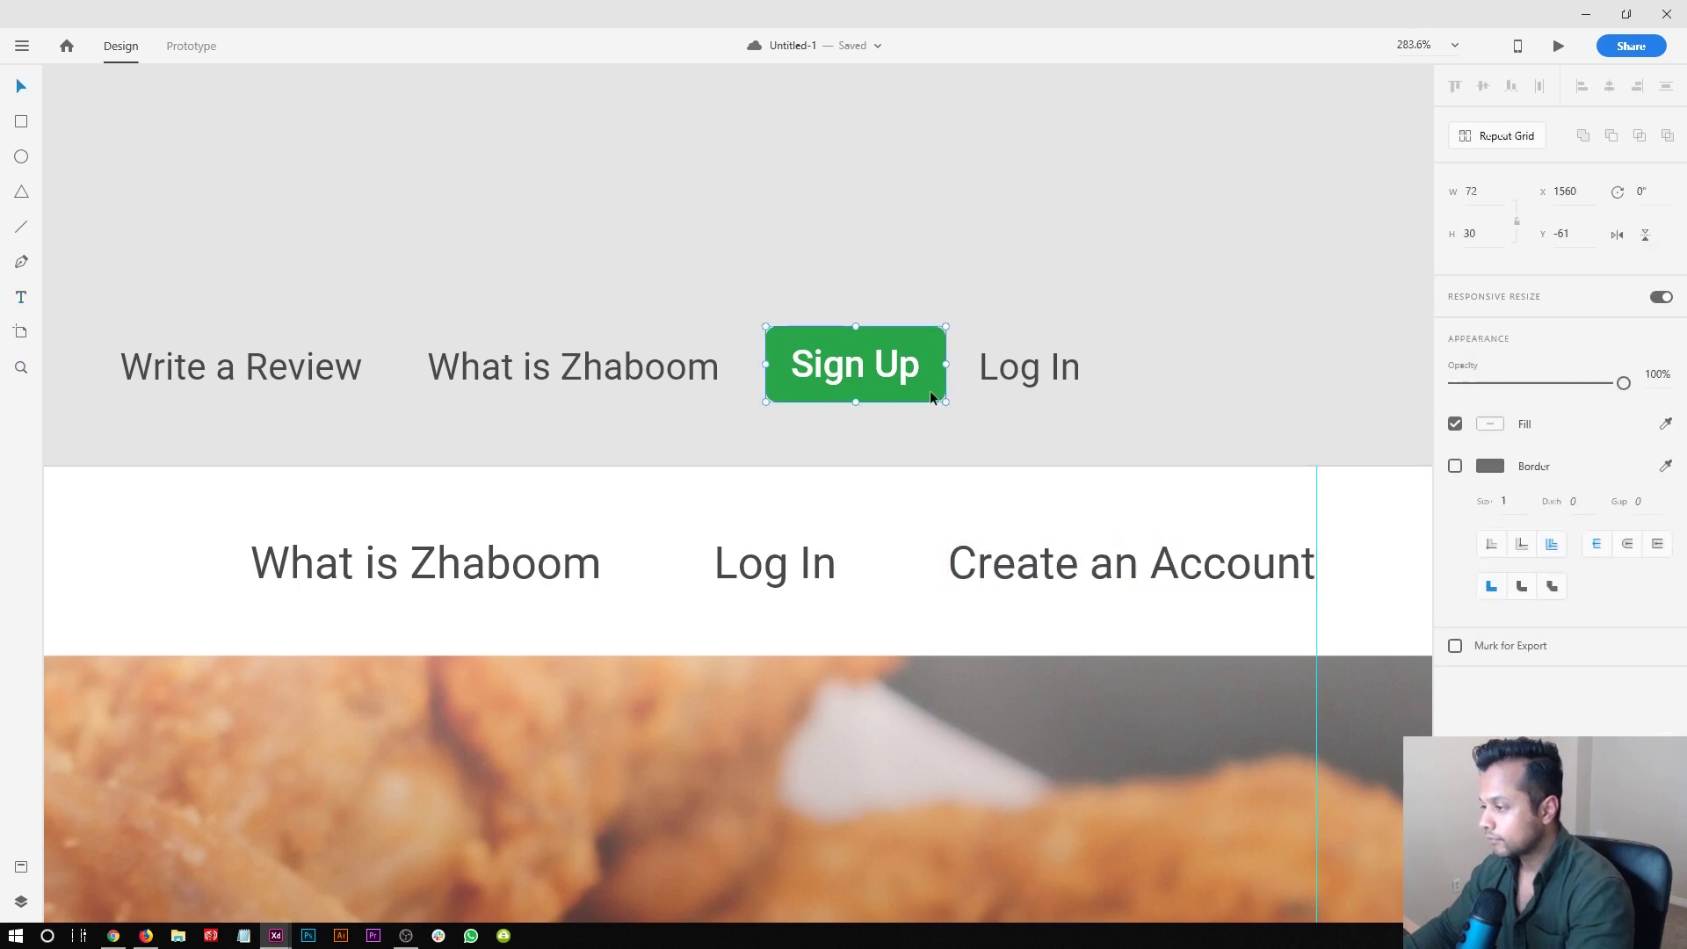
# - Copy the green Sign Up button from above the artboard onto the start of the header's Create an Account link
pyautogui.hotkey('ctrl', 'v')
pyautogui.hotkey('ctrl', 'z')
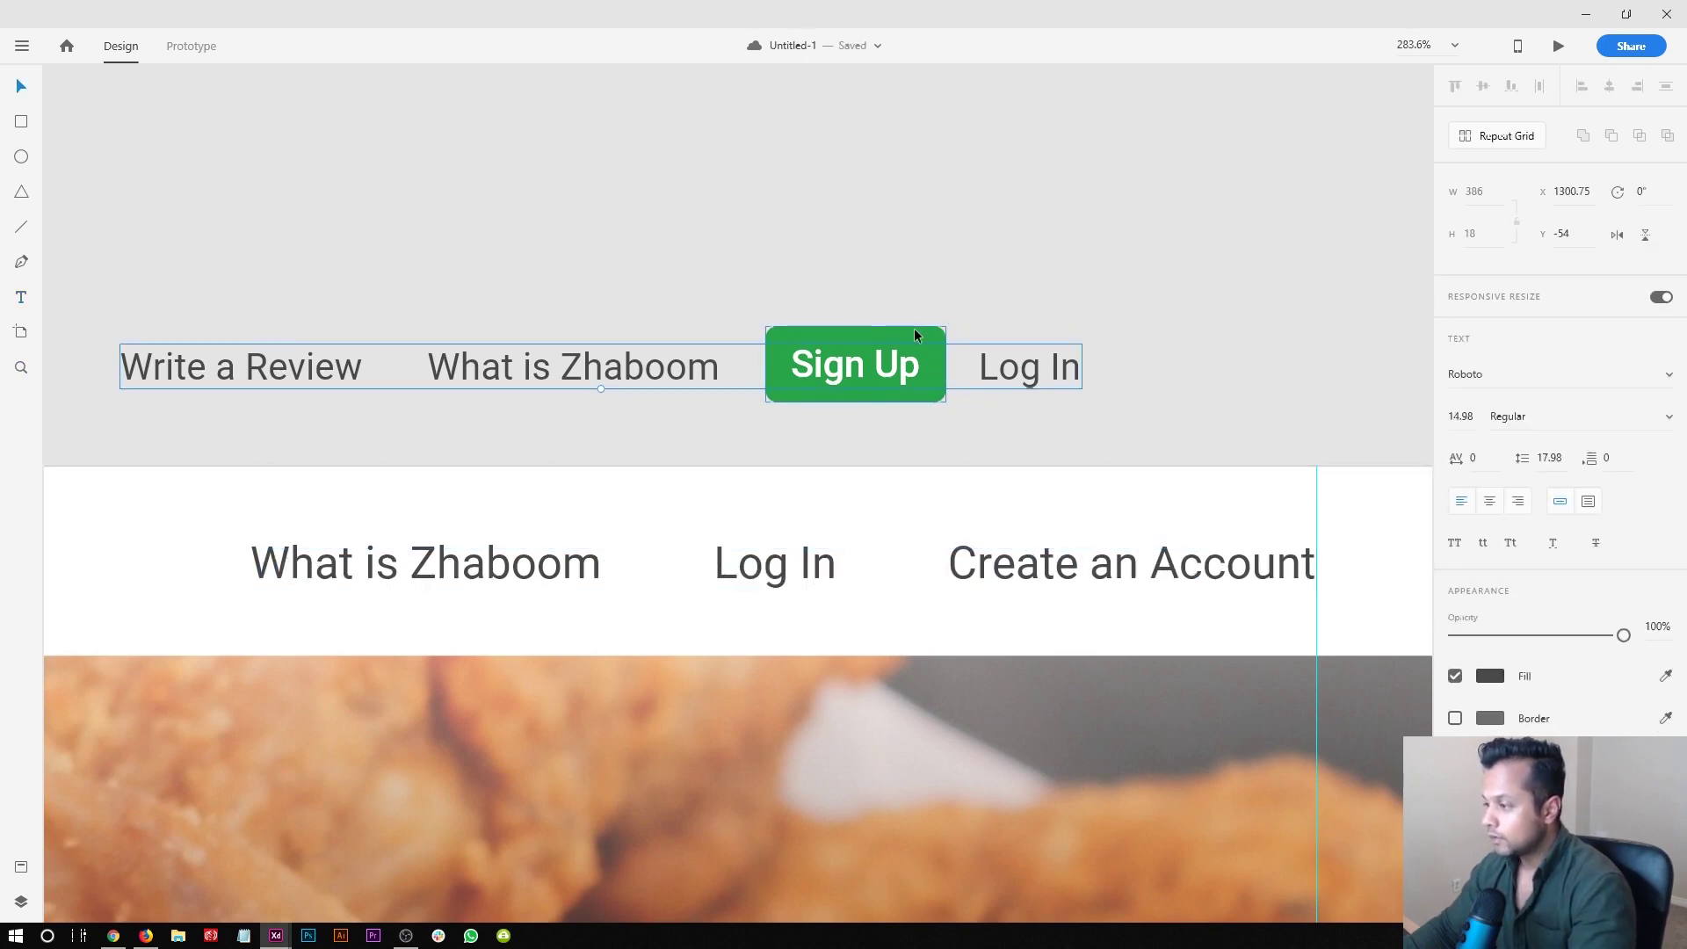
pyautogui.doubleClick(910, 331)
pyautogui.moveTo(899, 329); pyautogui.dragTo(1037, 539)
# - Cut and paste the header's Create an Account text so it sits in front of the green button, and fill it with white
pyautogui.click(1161, 572)
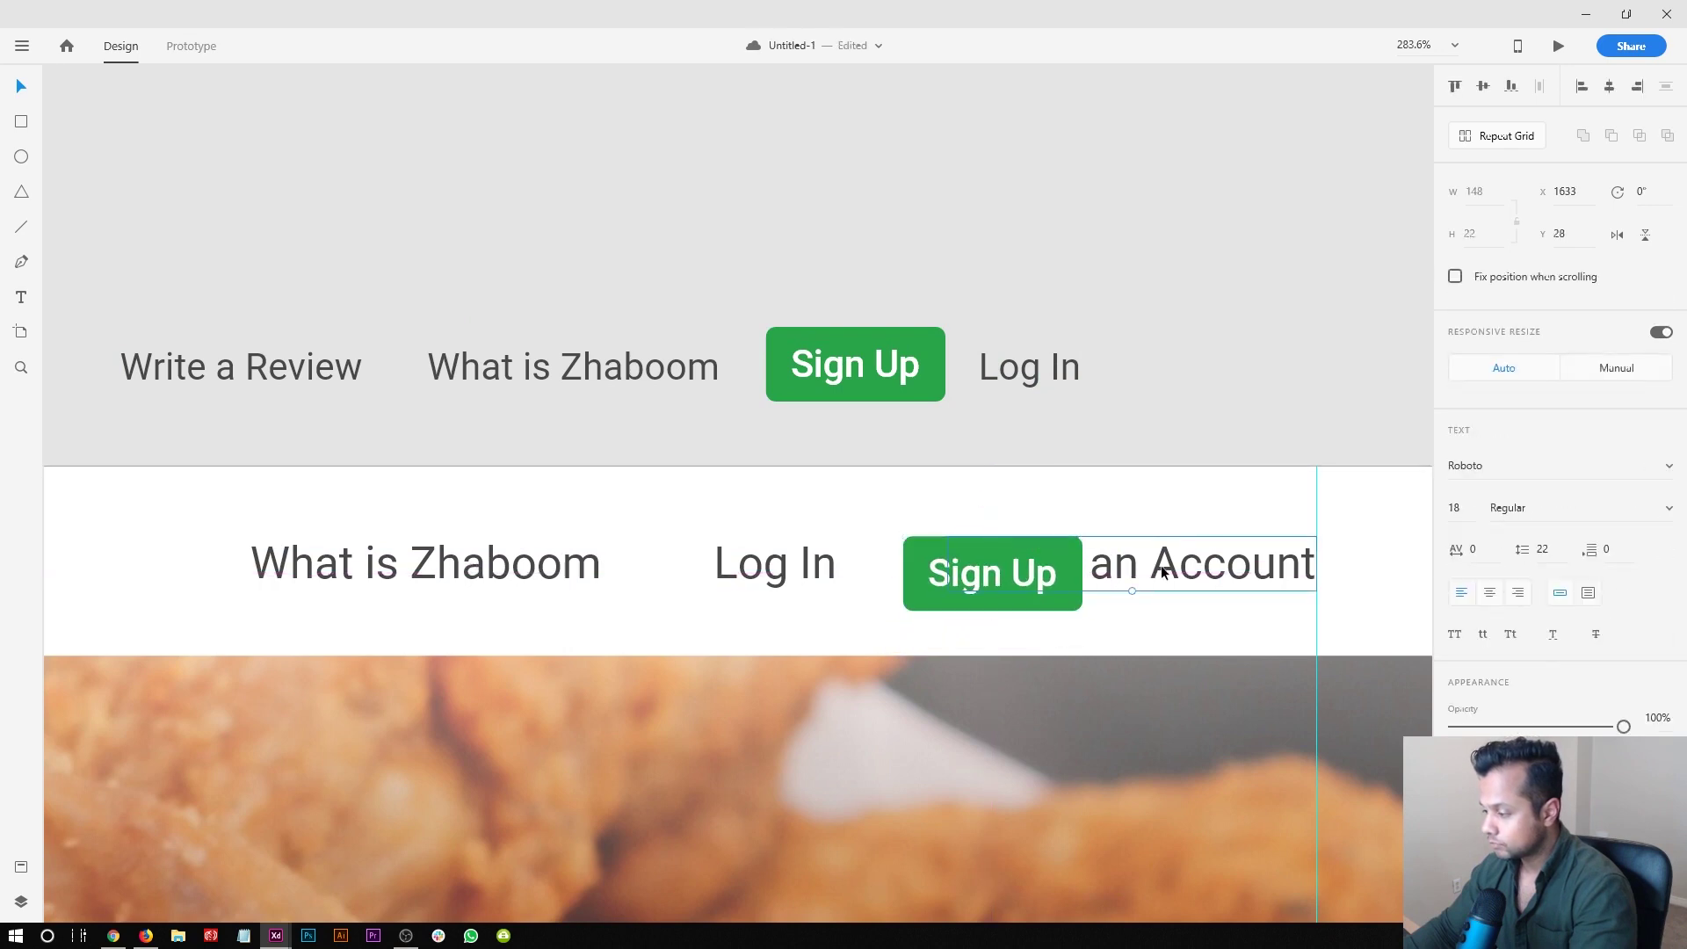
pyautogui.press('Tab')
pyautogui.press('z')
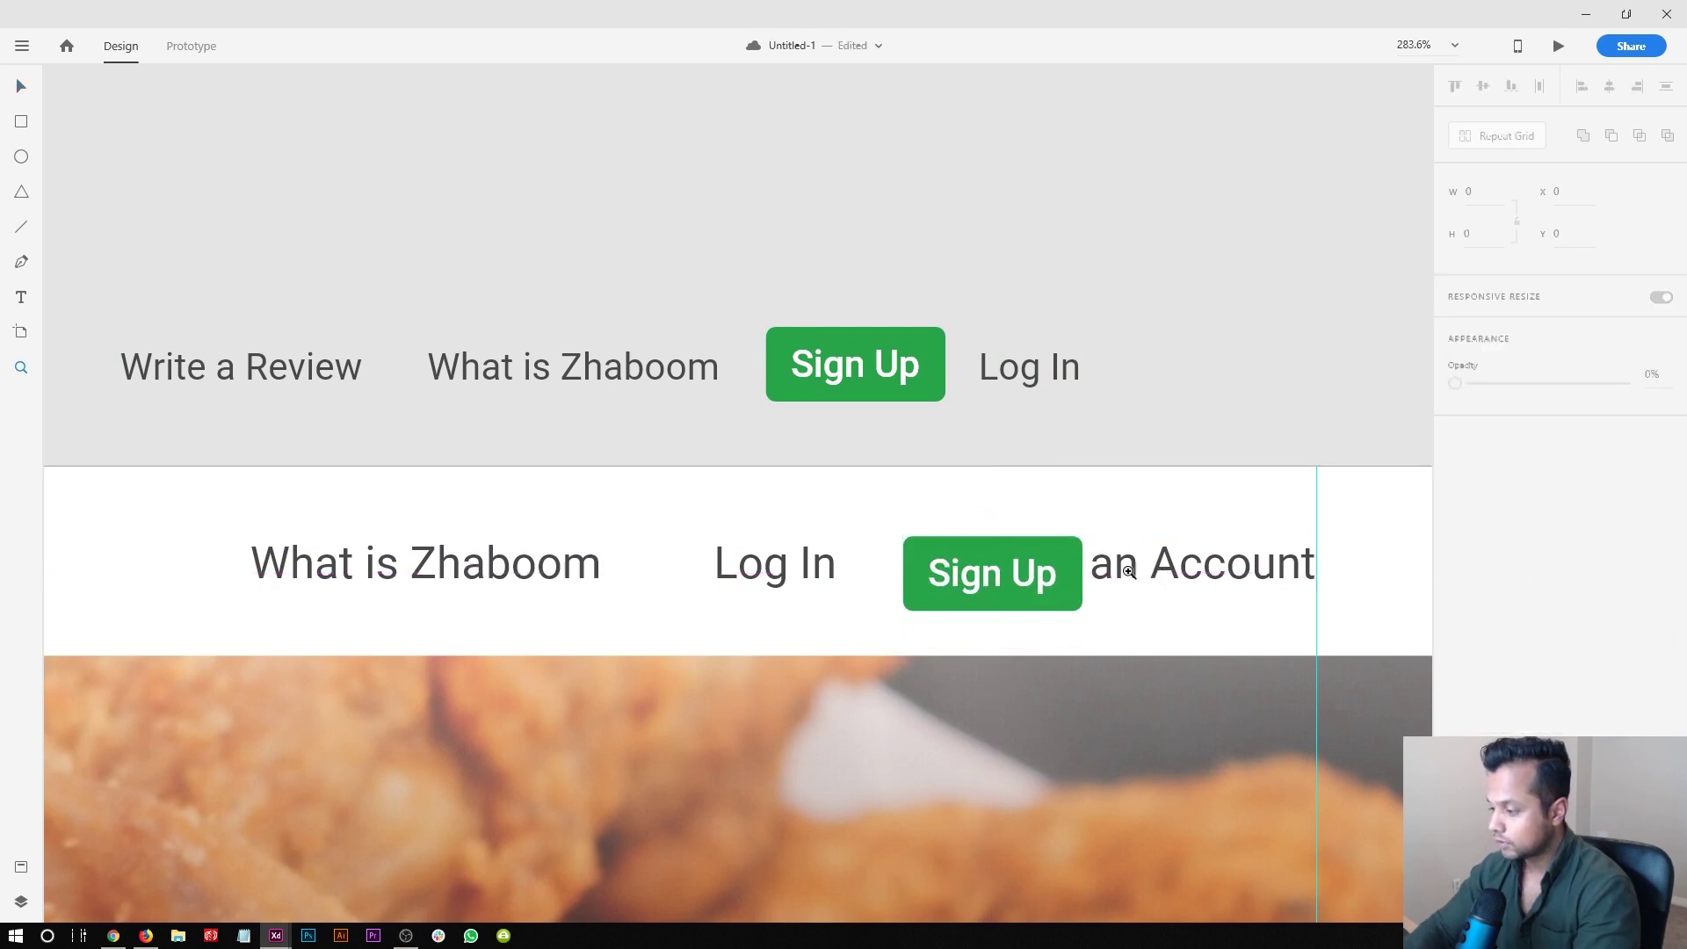
pyautogui.click(960, 528)
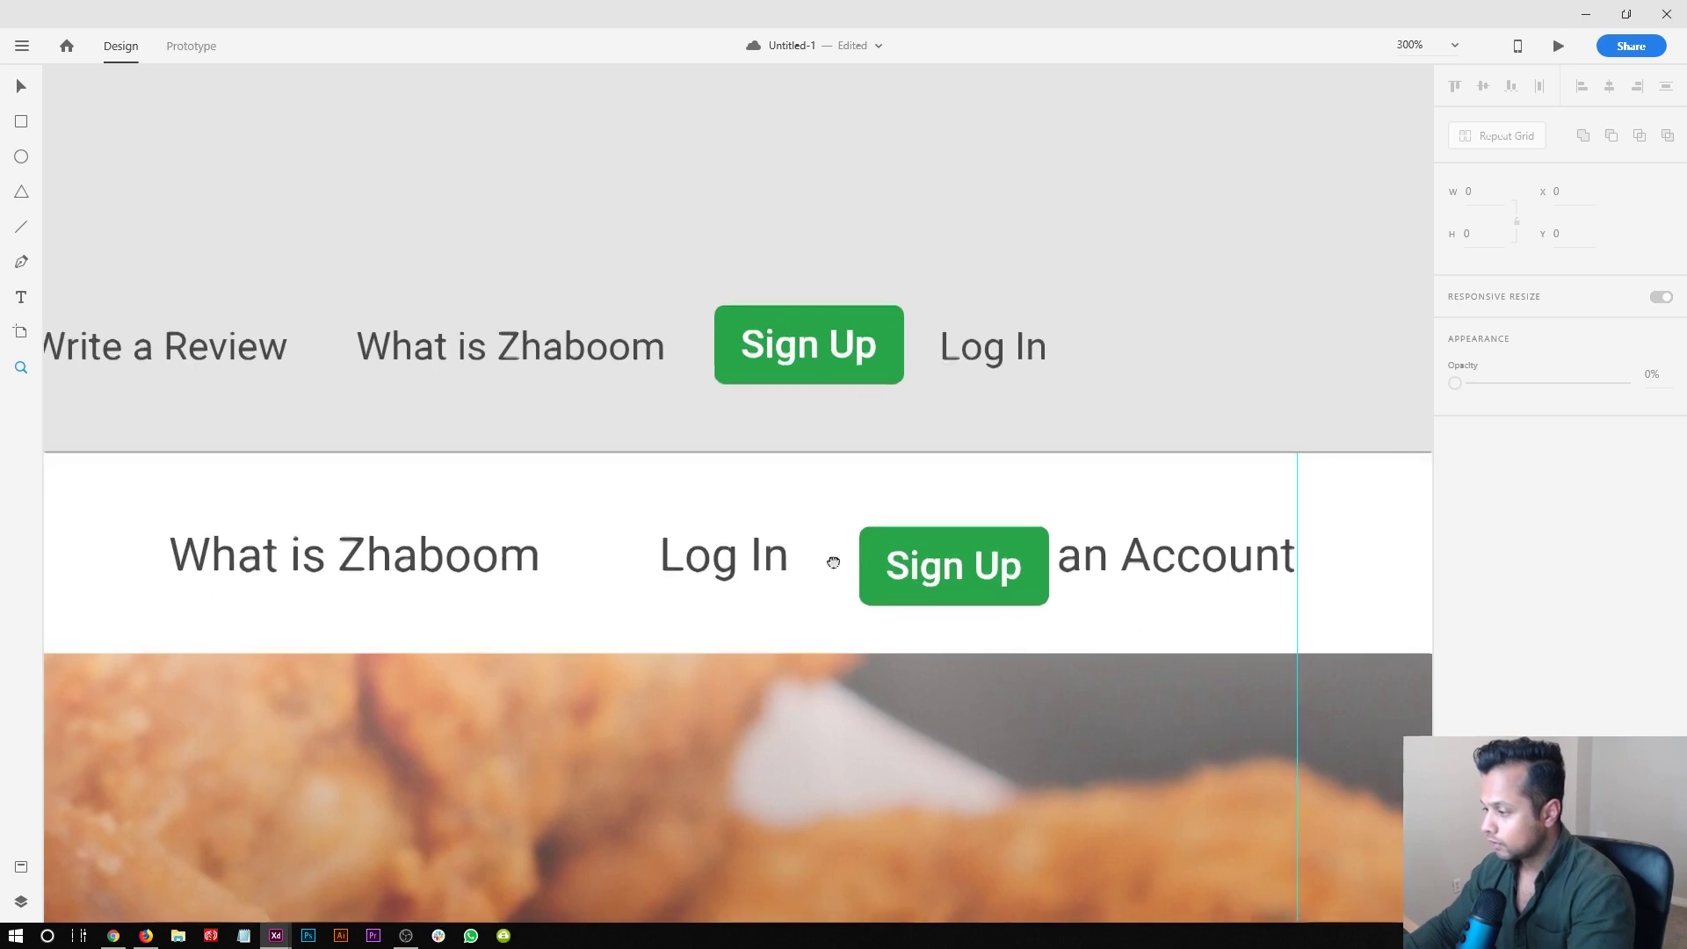
pyautogui.scroll(5, 927, 523)
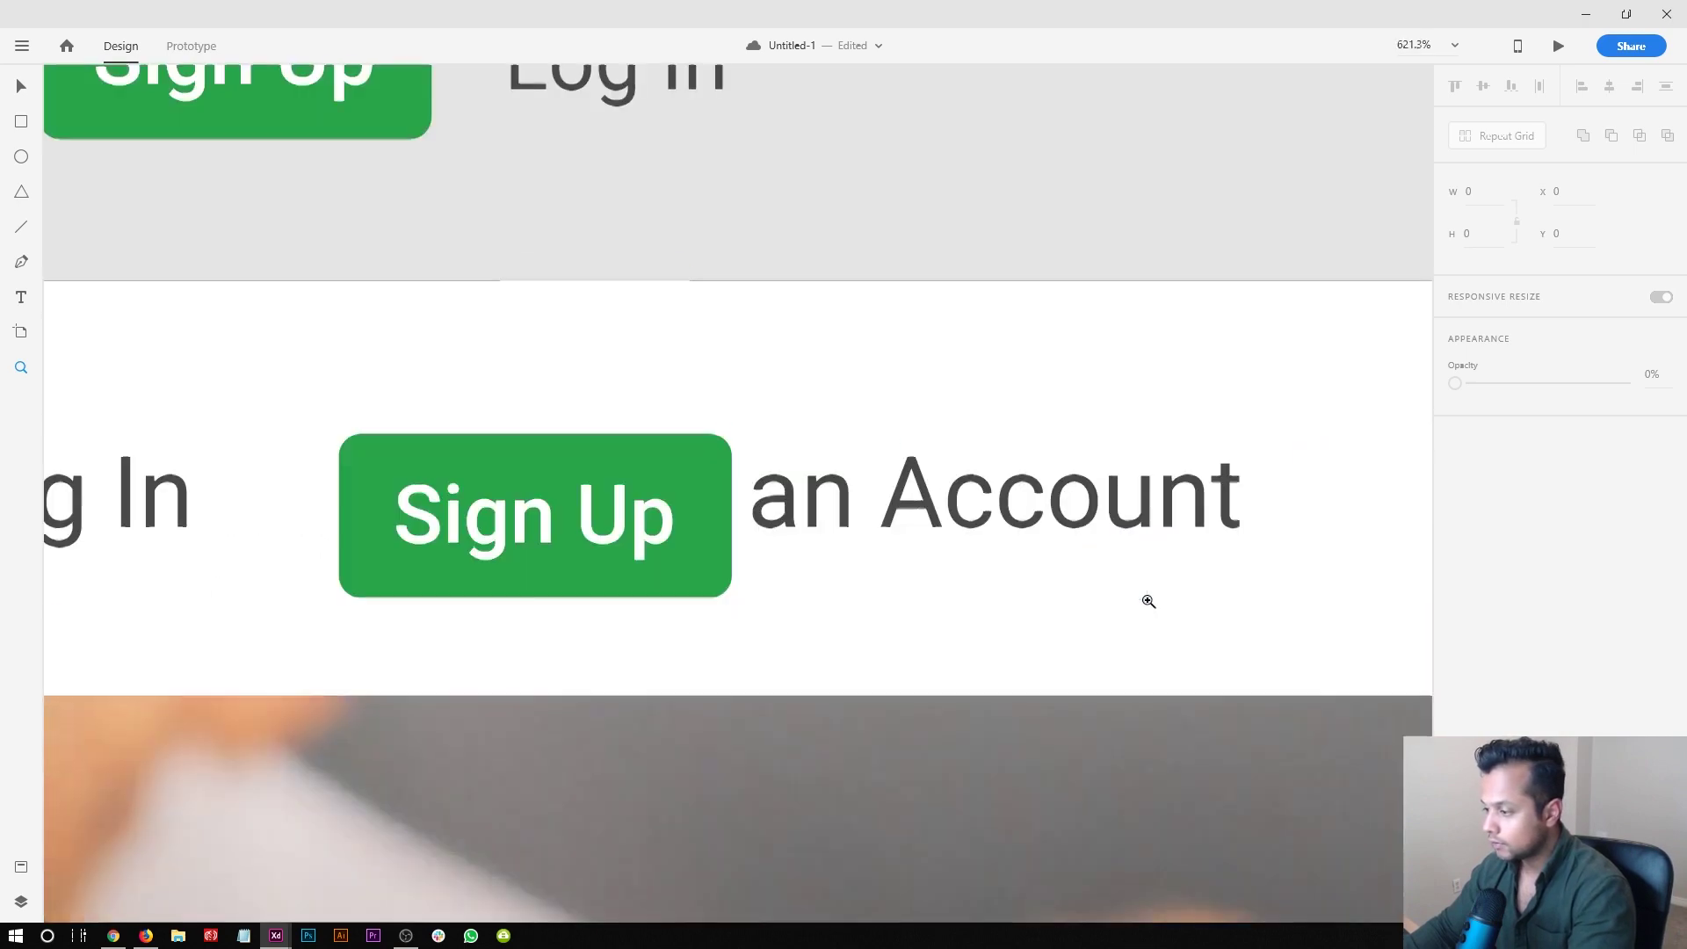
pyautogui.scroll(1, 918, 517)
pyautogui.press('v')
pyautogui.click(920, 505)
pyautogui.hotkey('ctrl', 'x')
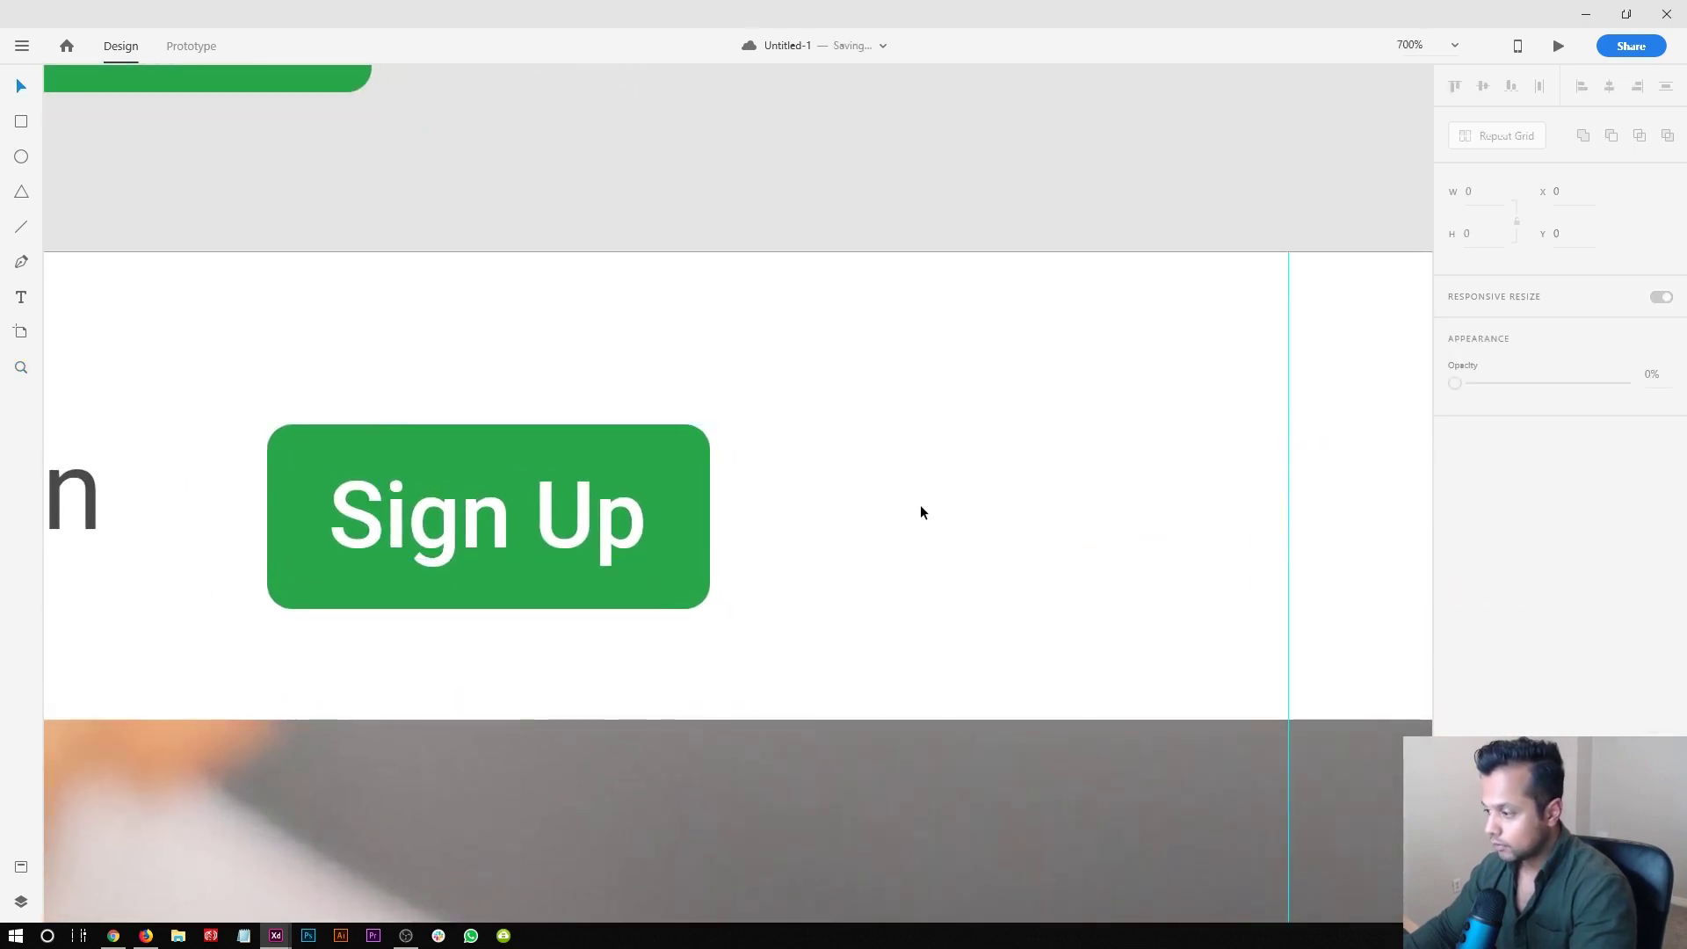
pyautogui.hotkey('ctrl', 'v')
pyautogui.click(1489, 767)
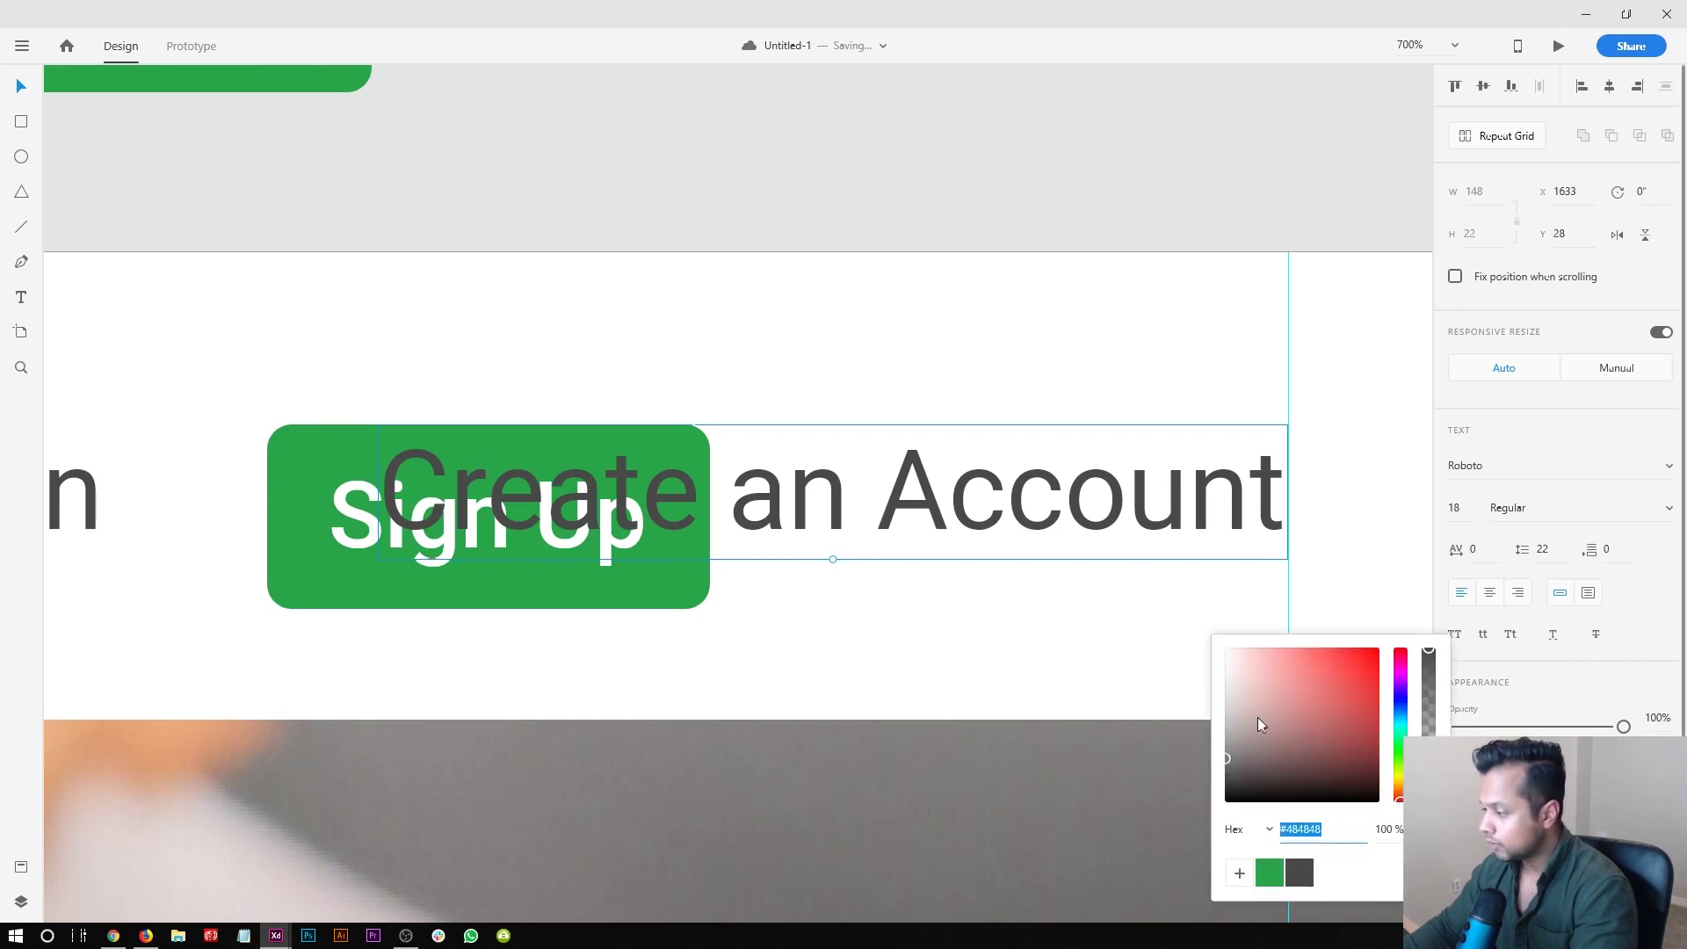
pyautogui.moveTo(1257, 717); pyautogui.dragTo(1122, 588)
# - Delete the Sign Up label from the green button in the header
pyautogui.click(295, 509)
pyautogui.rightClick(364, 522)
pyautogui.click(369, 318)
pyautogui.click(358, 501)
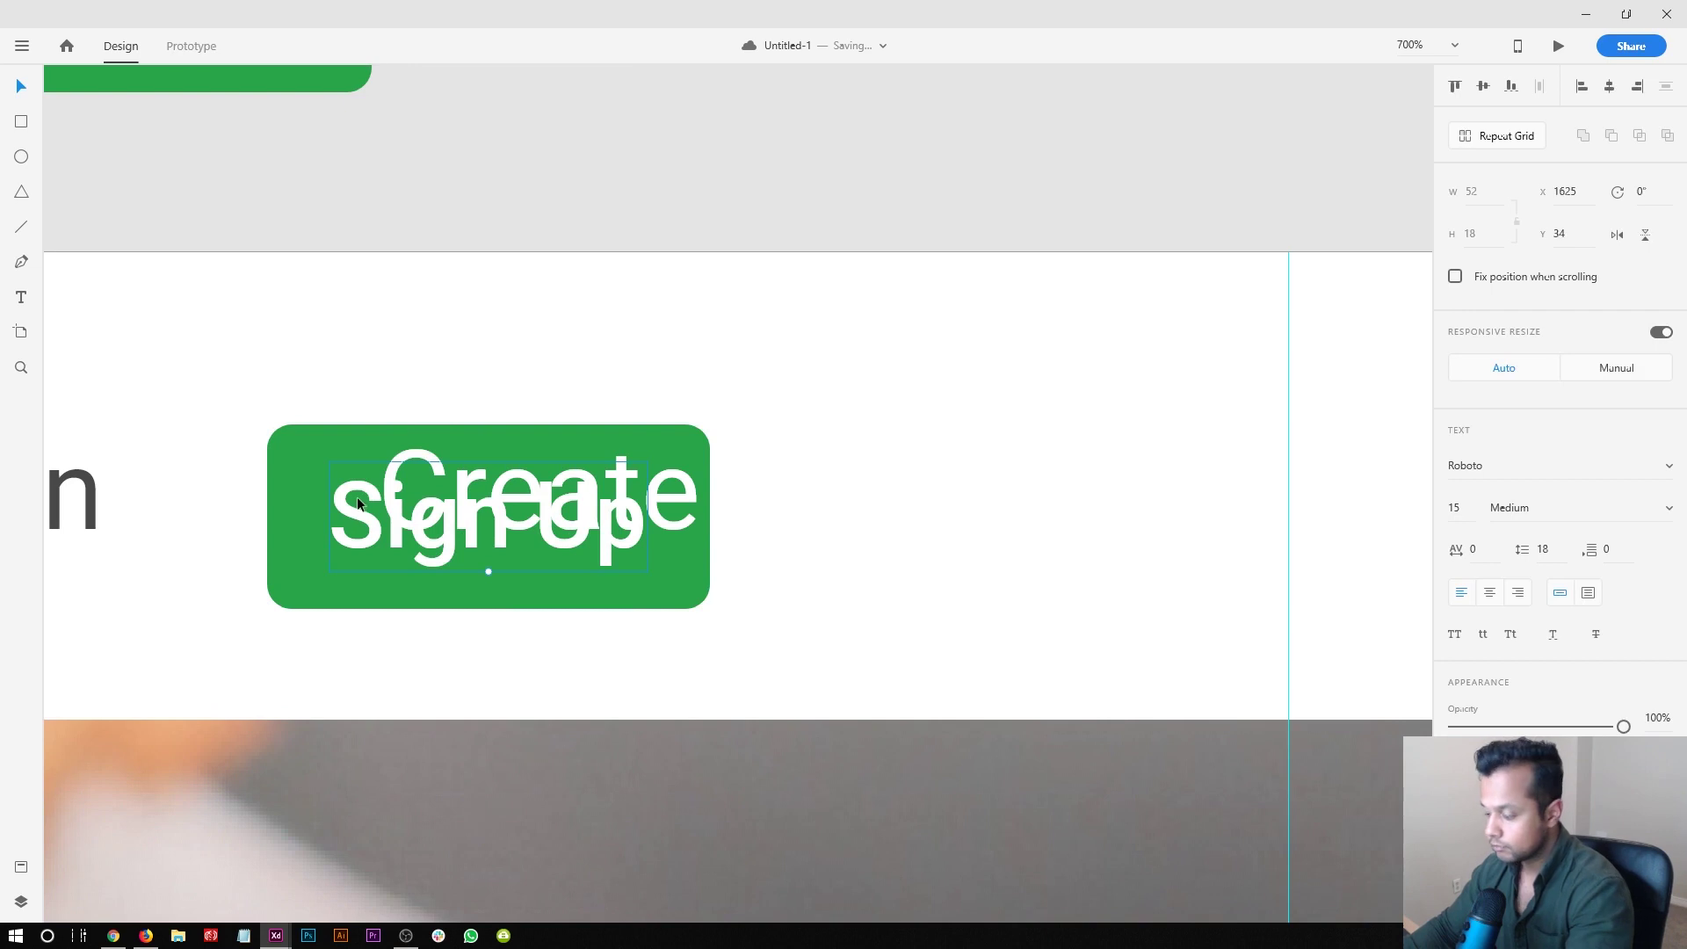
pyautogui.press('Delete')
# - Place the green rectangle behind Create an Account, stretch it from X 1622 to the vertical guide at Y 25, and centre the text on it
pyautogui.click(309, 526)
pyautogui.moveTo(309, 525); pyautogui.dragTo(394, 504)
pyautogui.moveTo(789, 499); pyautogui.dragTo(1290, 497)
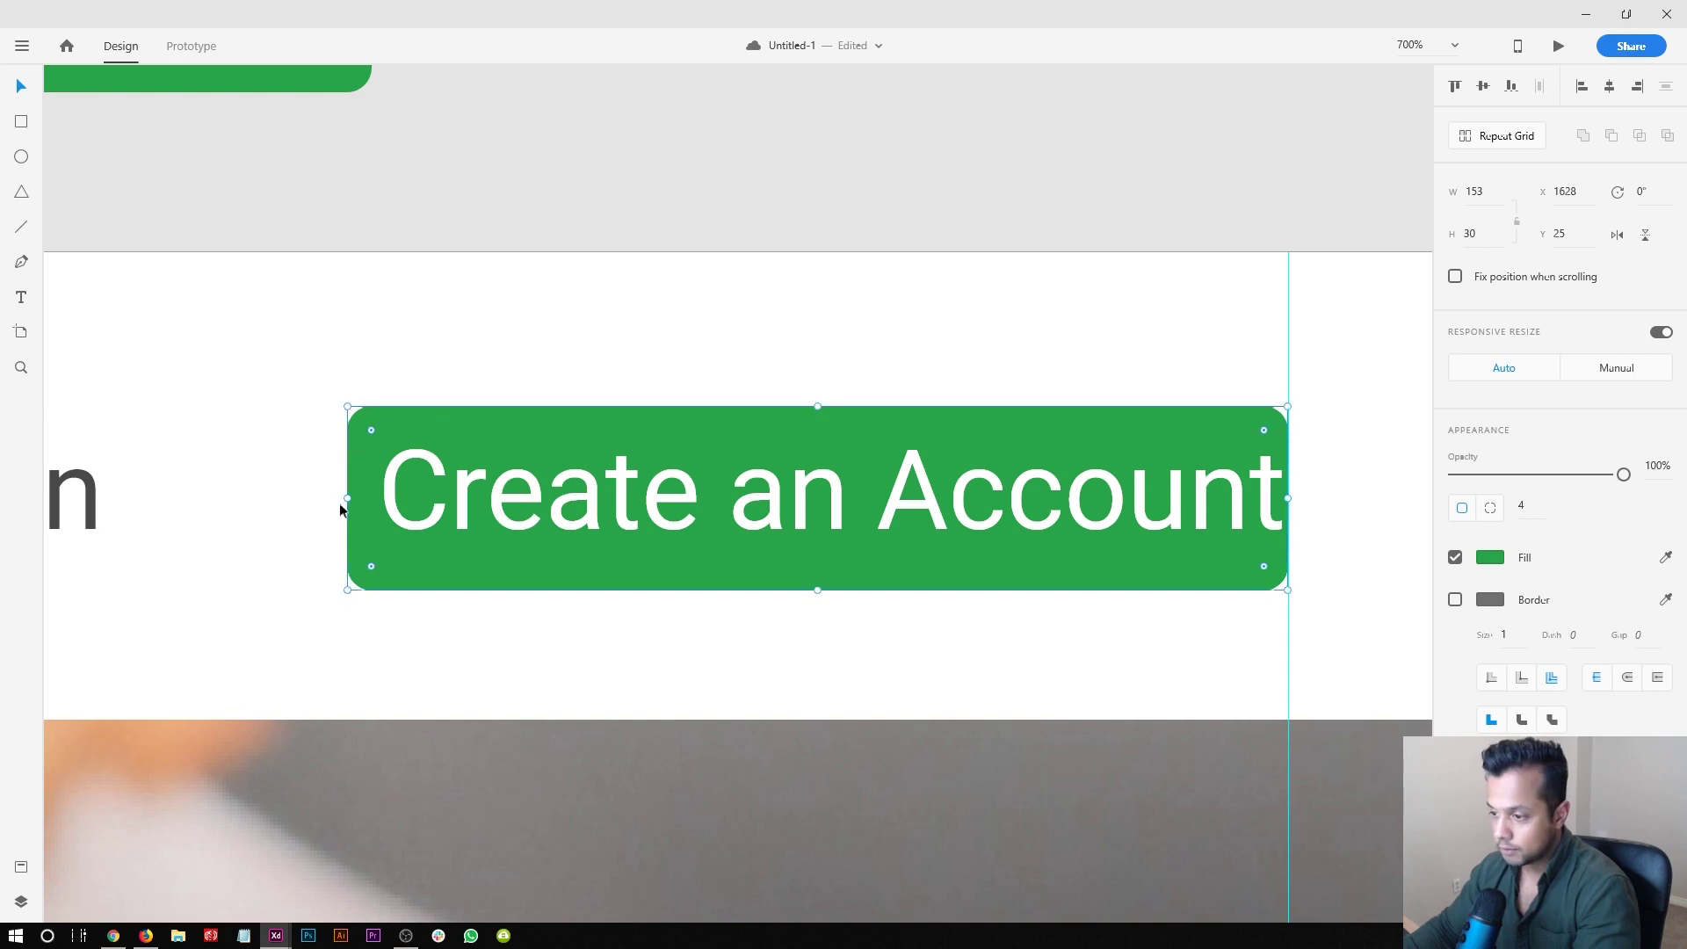
pyautogui.moveTo(345, 497); pyautogui.dragTo(311, 496)
pyautogui.keyDown('shift'); pyautogui.click(498, 501); pyautogui.keyUp('shift')
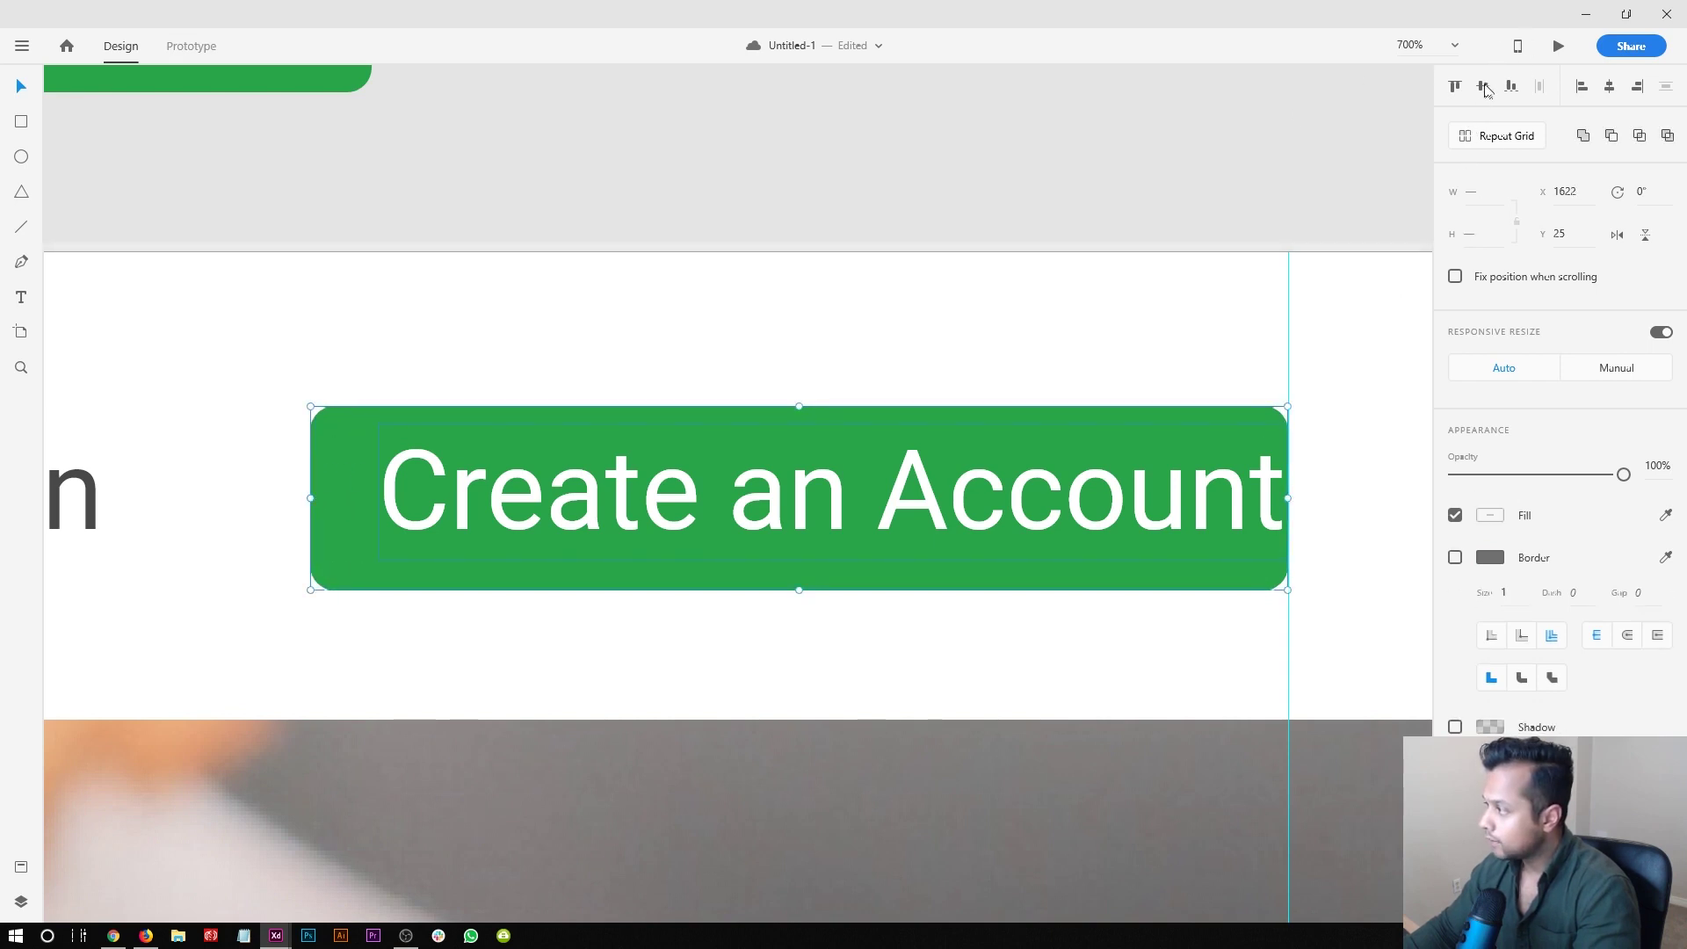
pyautogui.click(1609, 86)
# - Set the font size of the header's What is Zhaboom, Log In and Create an Account texts to 15, after checking the reference navigation's text size
pyautogui.hotkey('ctrl', '1')
pyautogui.click(1071, 309)
pyautogui.moveTo(264, 592); pyautogui.dragTo(633, 448)
pyautogui.click(933, 280)
pyautogui.doubleClick(932, 280)
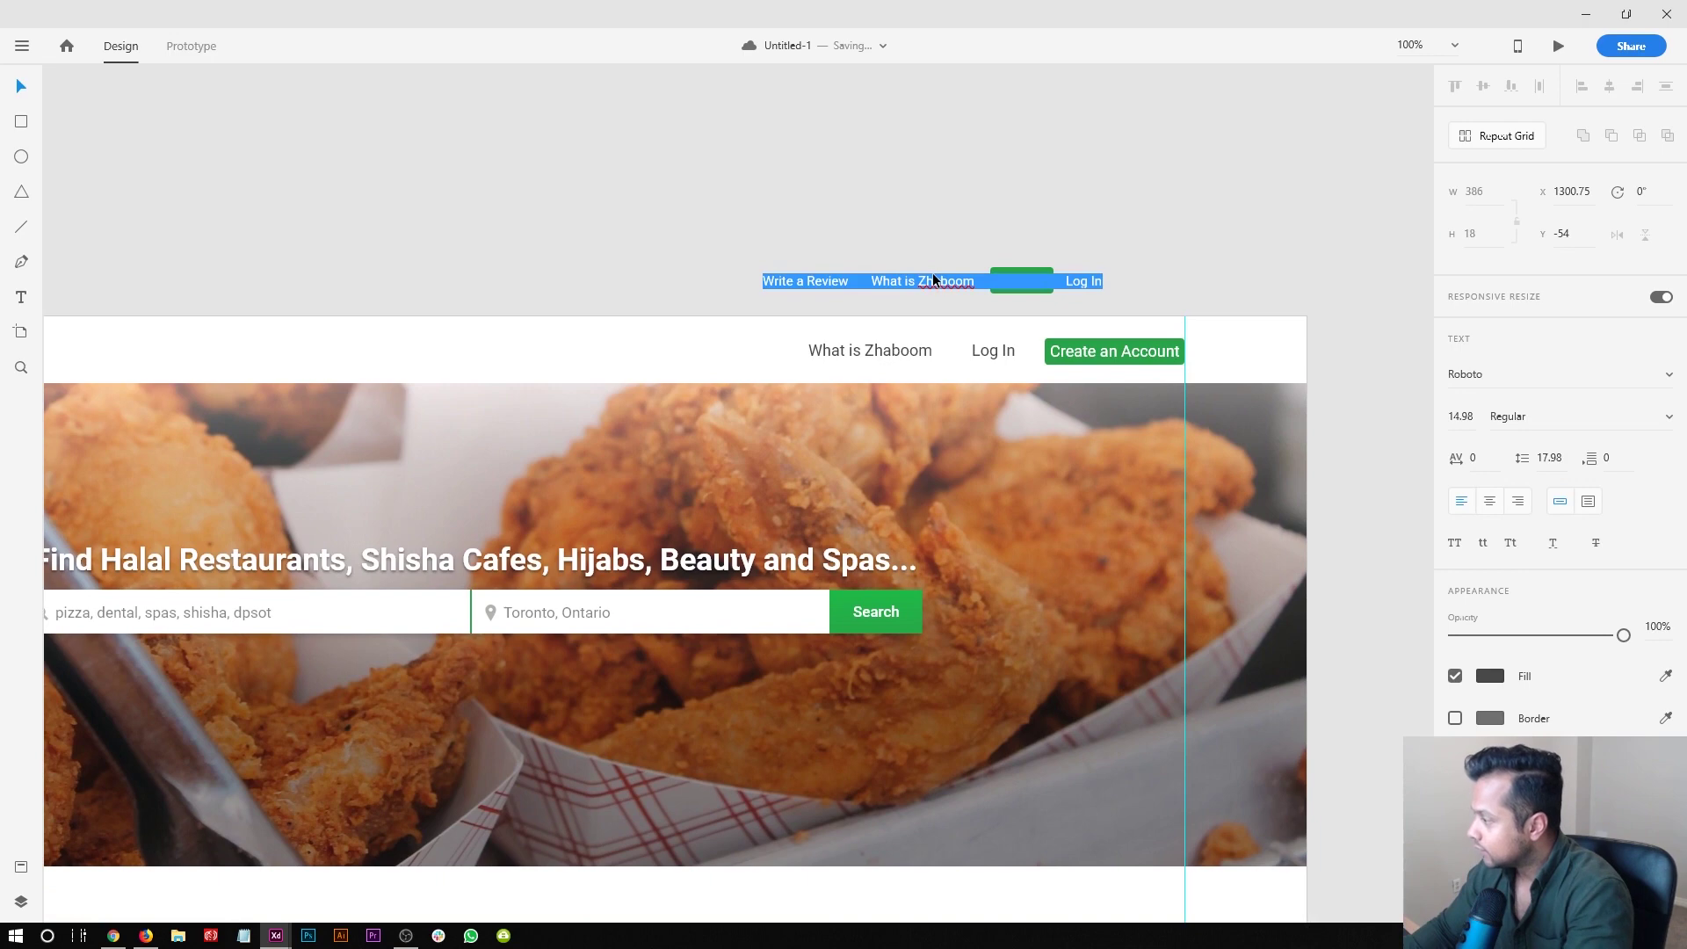
pyautogui.click(870, 351)
pyautogui.keyDown('shift'); pyautogui.click(993, 351); pyautogui.keyUp('shift')
pyautogui.keyDown('shift'); pyautogui.click(1099, 349); pyautogui.keyUp('shift')
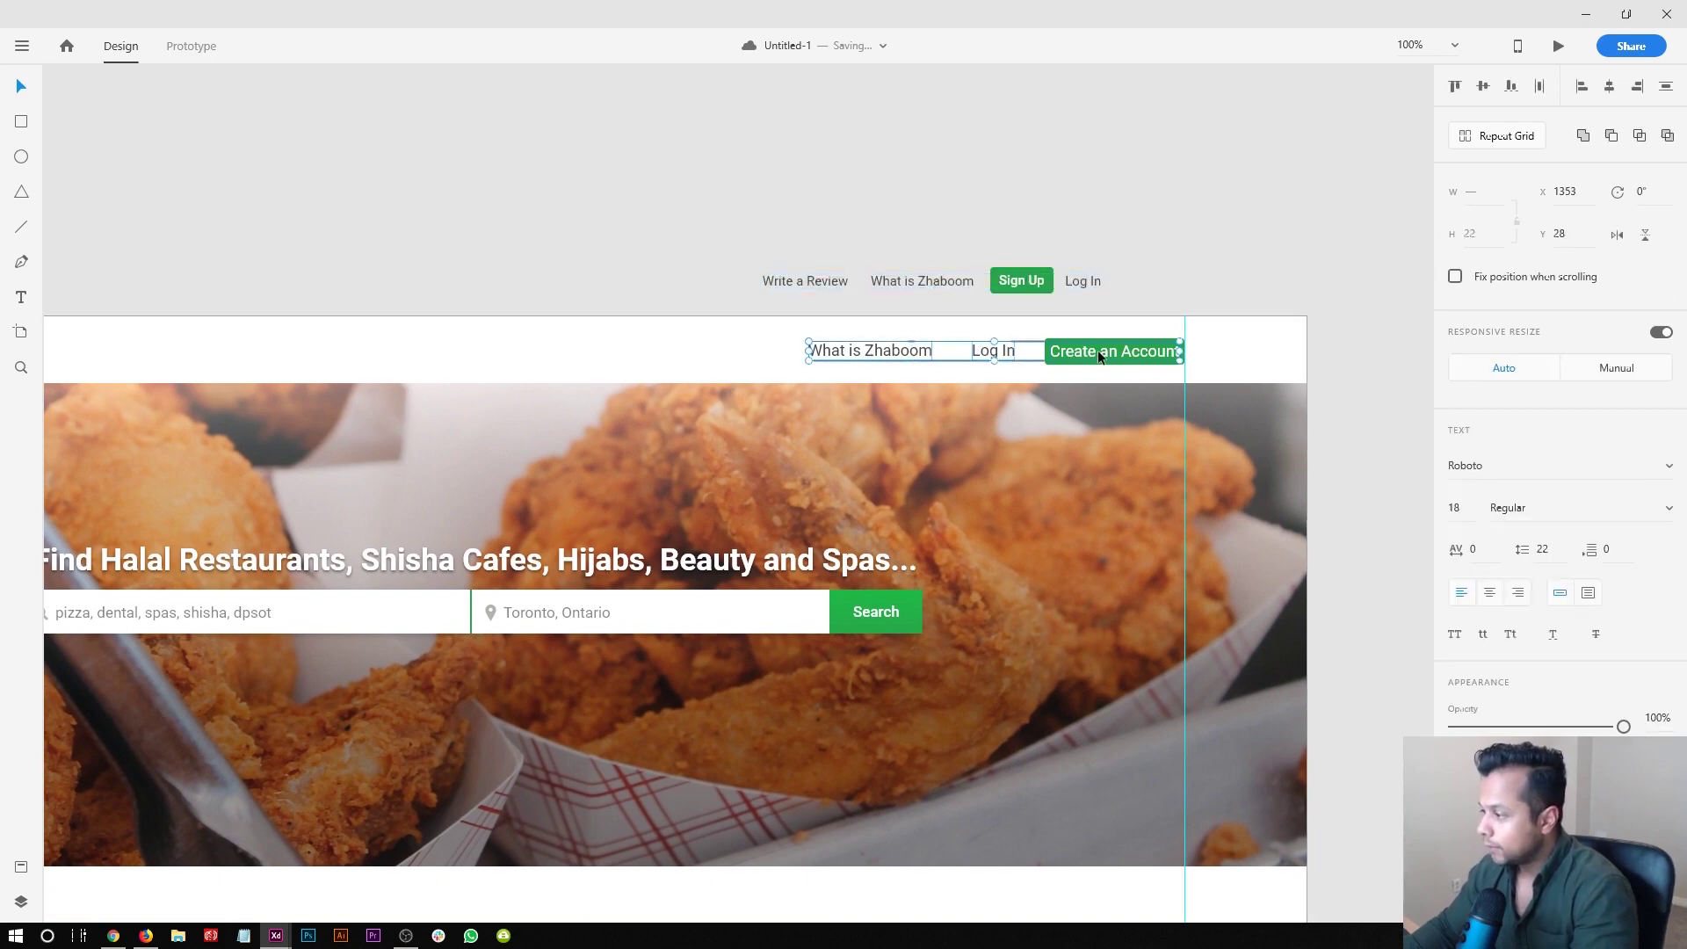
pyautogui.click(1454, 508)
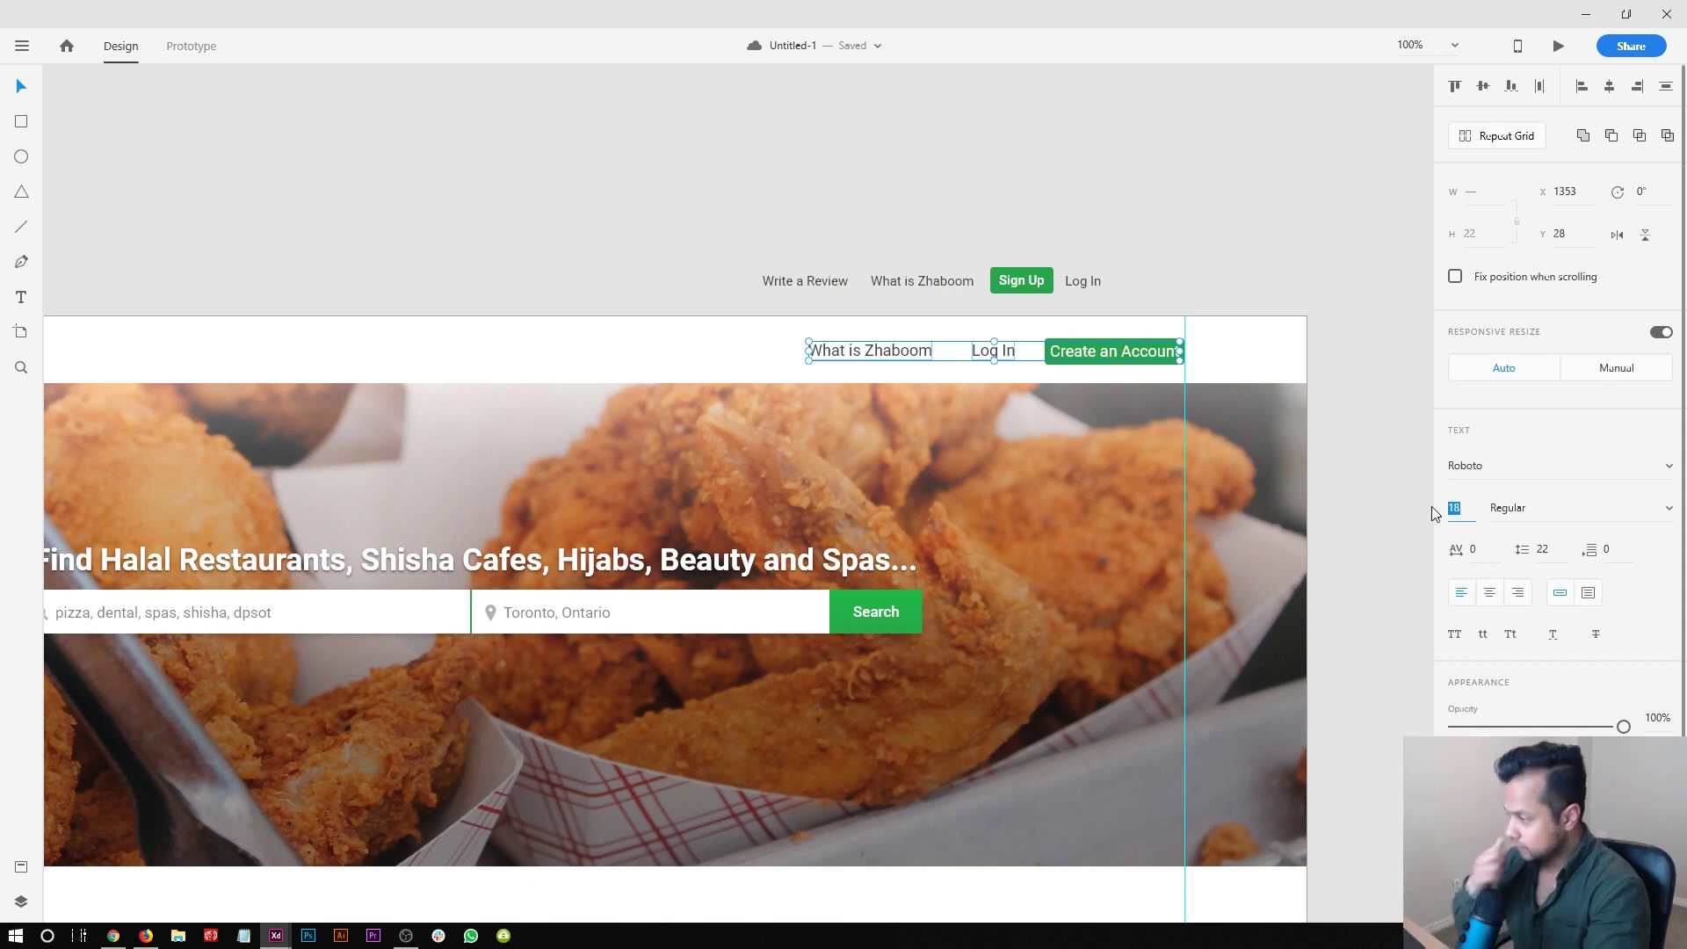
pyautogui.press('Down')
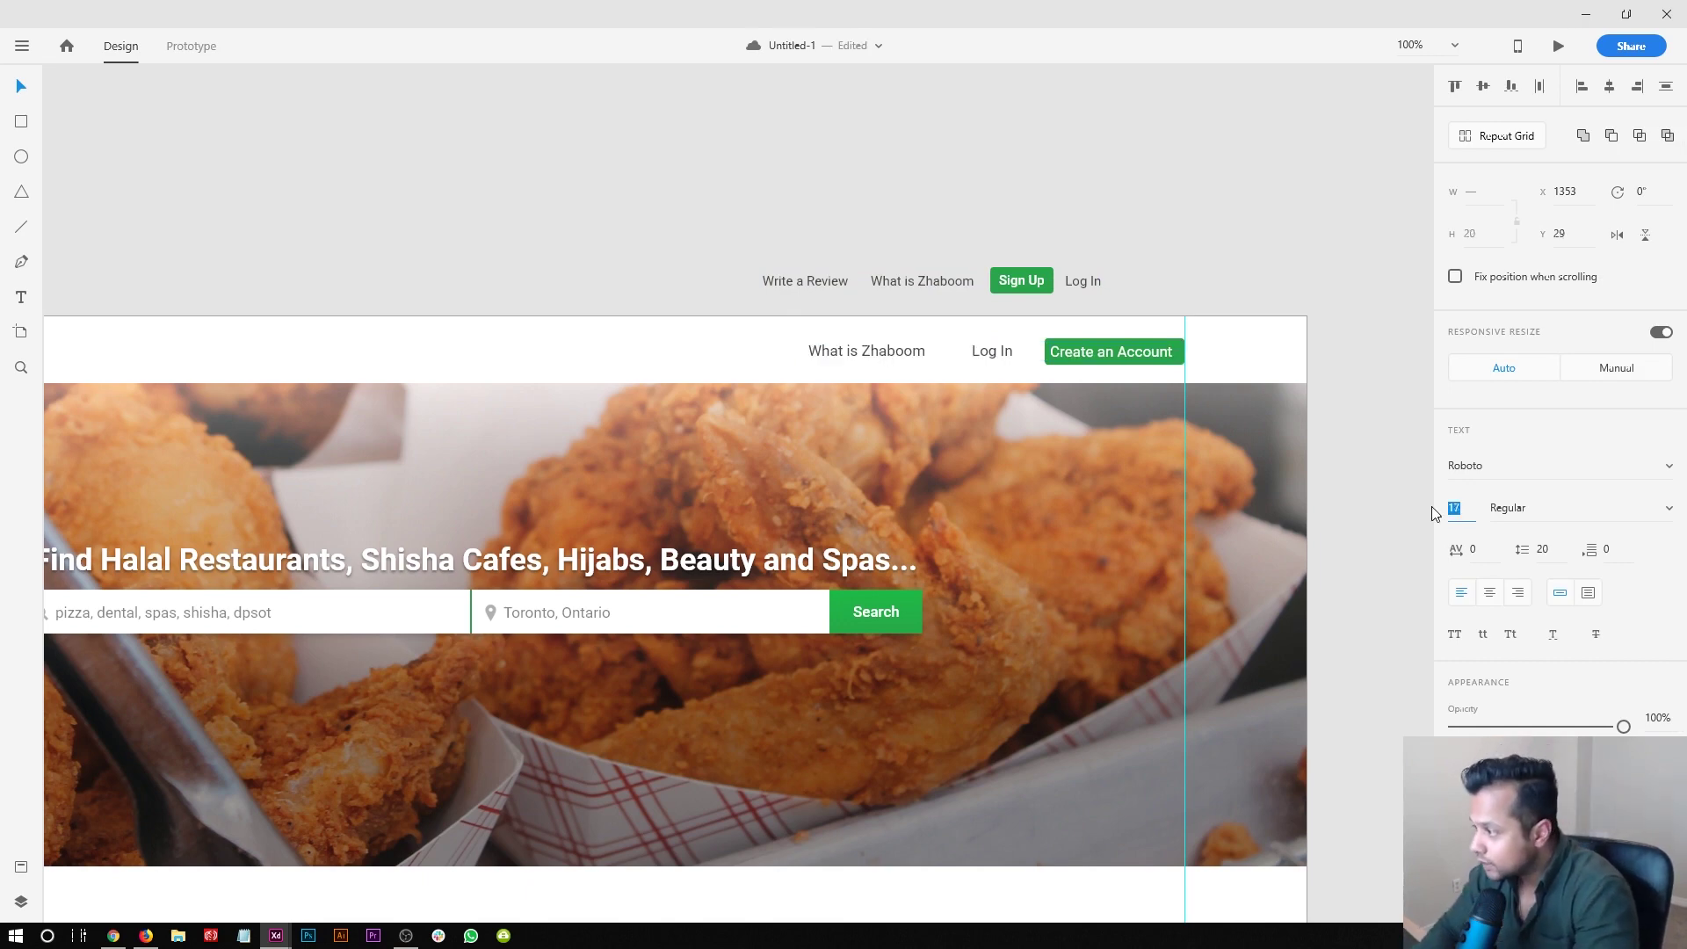
pyautogui.press('Down')
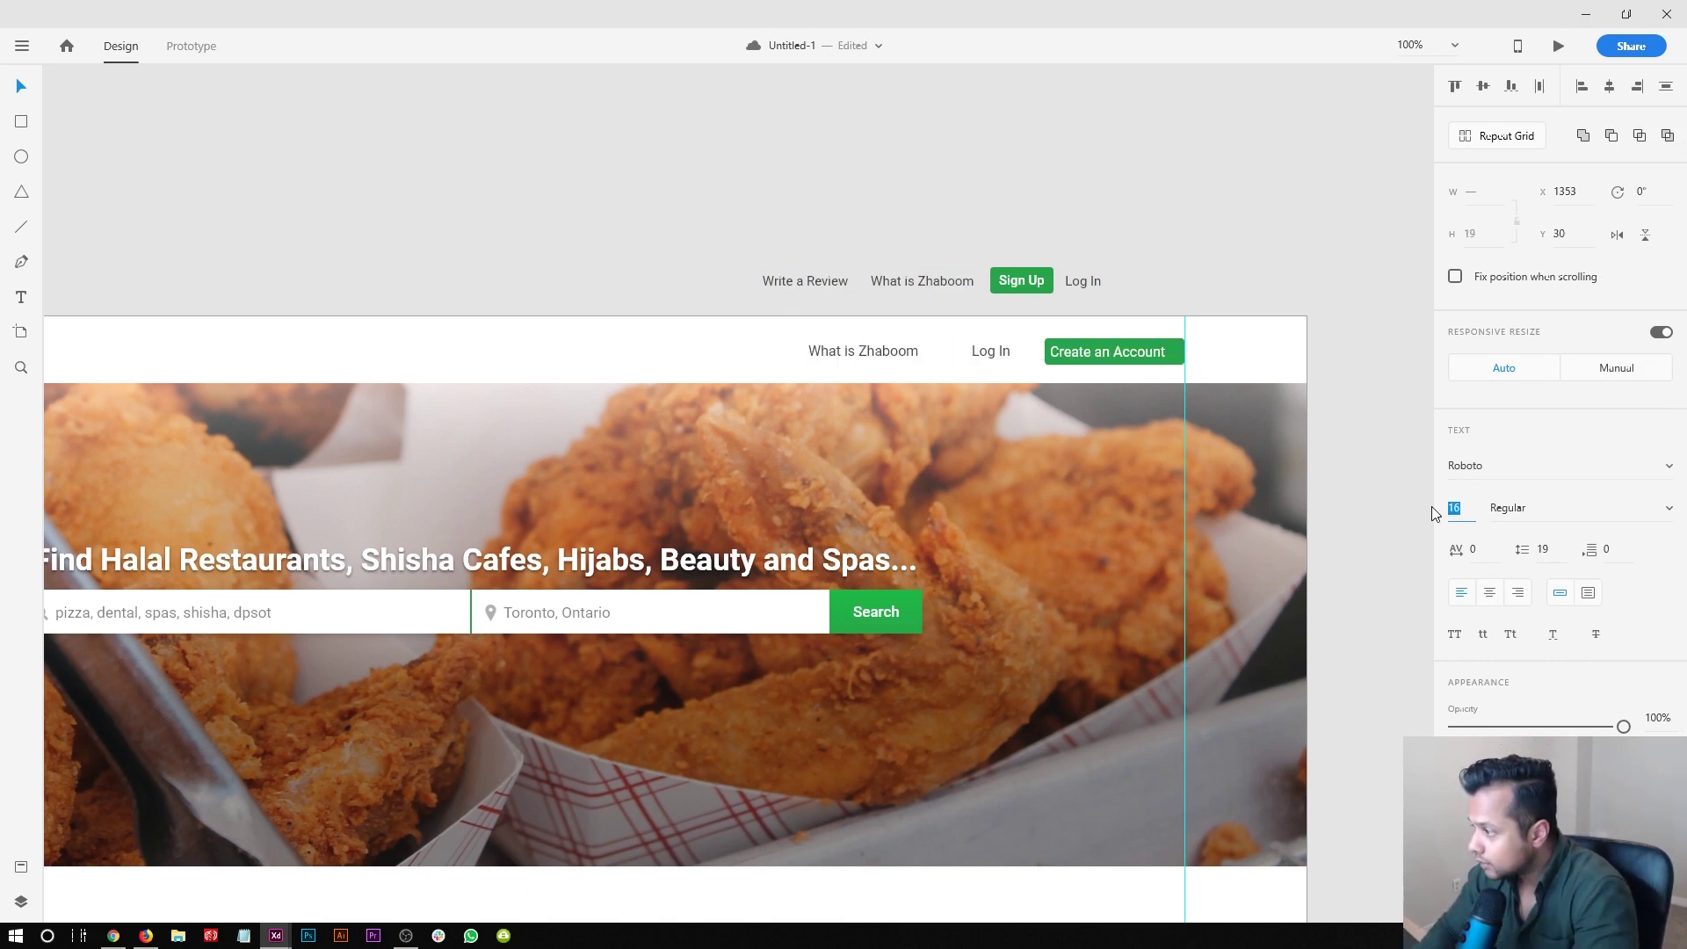
pyautogui.press('Down')
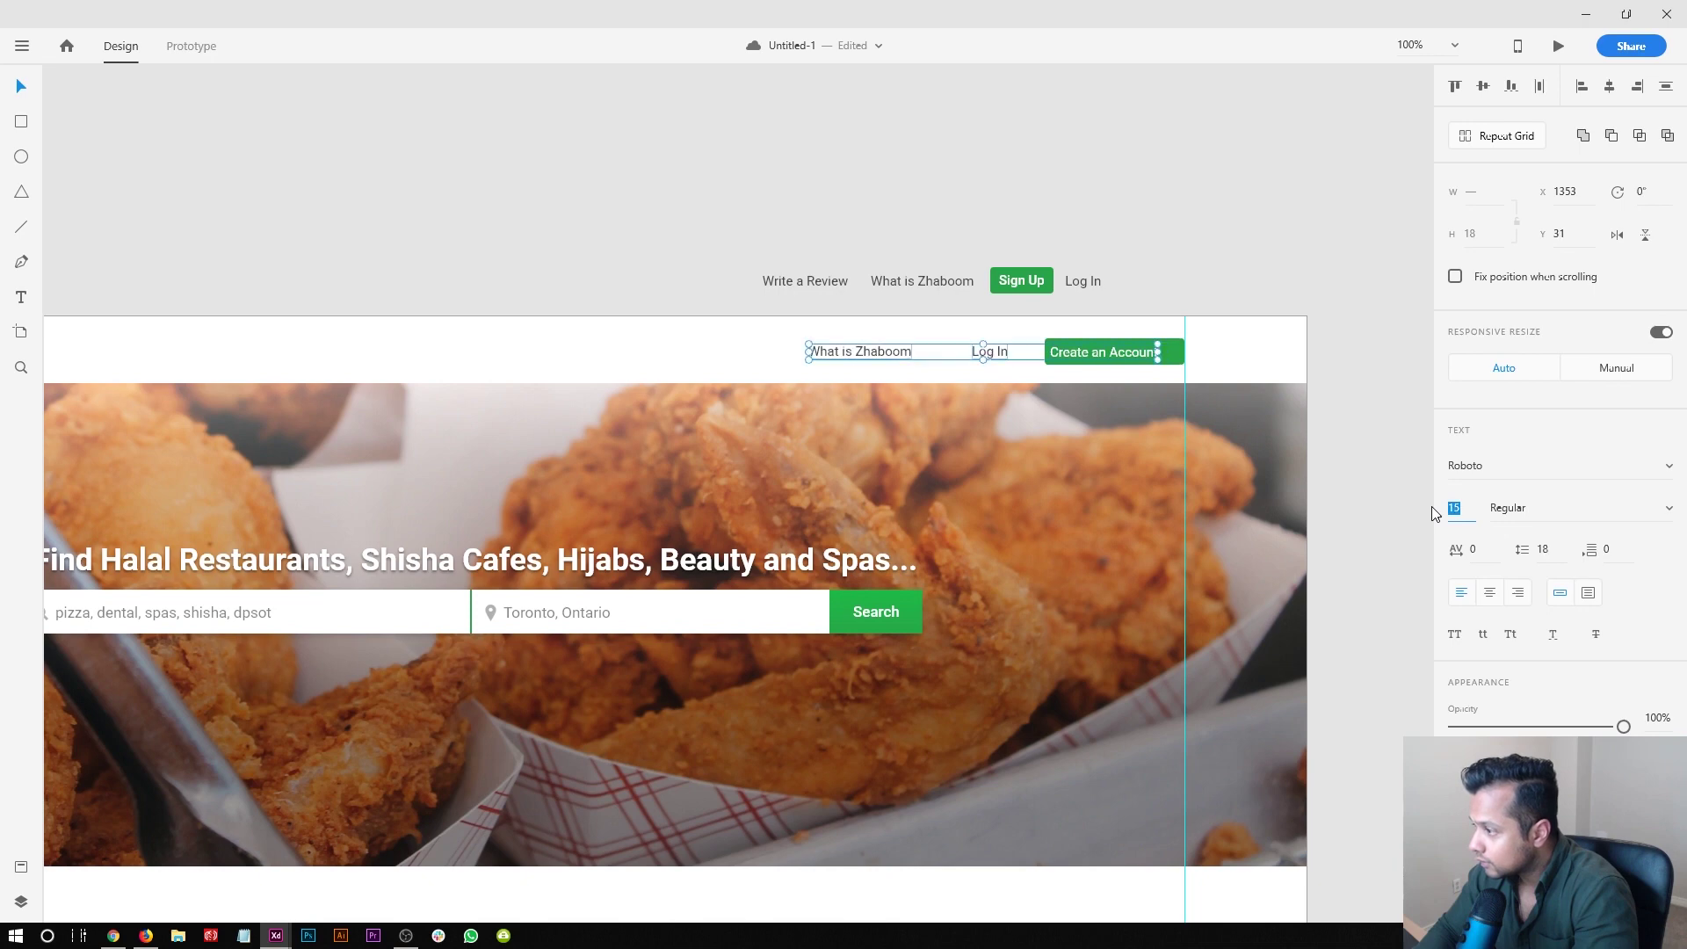
pyautogui.click(618, 219)
# - Centre the Create an Account text vertically and horizontally on its green button
pyautogui.click(1136, 348)
pyautogui.keyDown('shift'); pyautogui.click(1177, 349); pyautogui.keyUp('shift')
pyautogui.click(1483, 86)
pyautogui.click(1608, 86)
pyautogui.click(1168, 166)
# - Tighten the header links, duplicate What is Zhaboom to X 1272, Y 31, and change the copy's text to "Wire a Review"
pyautogui.moveTo(789, 558); pyautogui.dragTo(742, 467)
pyautogui.moveTo(940, 262); pyautogui.dragTo(954, 262)
pyautogui.moveTo(836, 262); pyautogui.dragTo(712, 313)
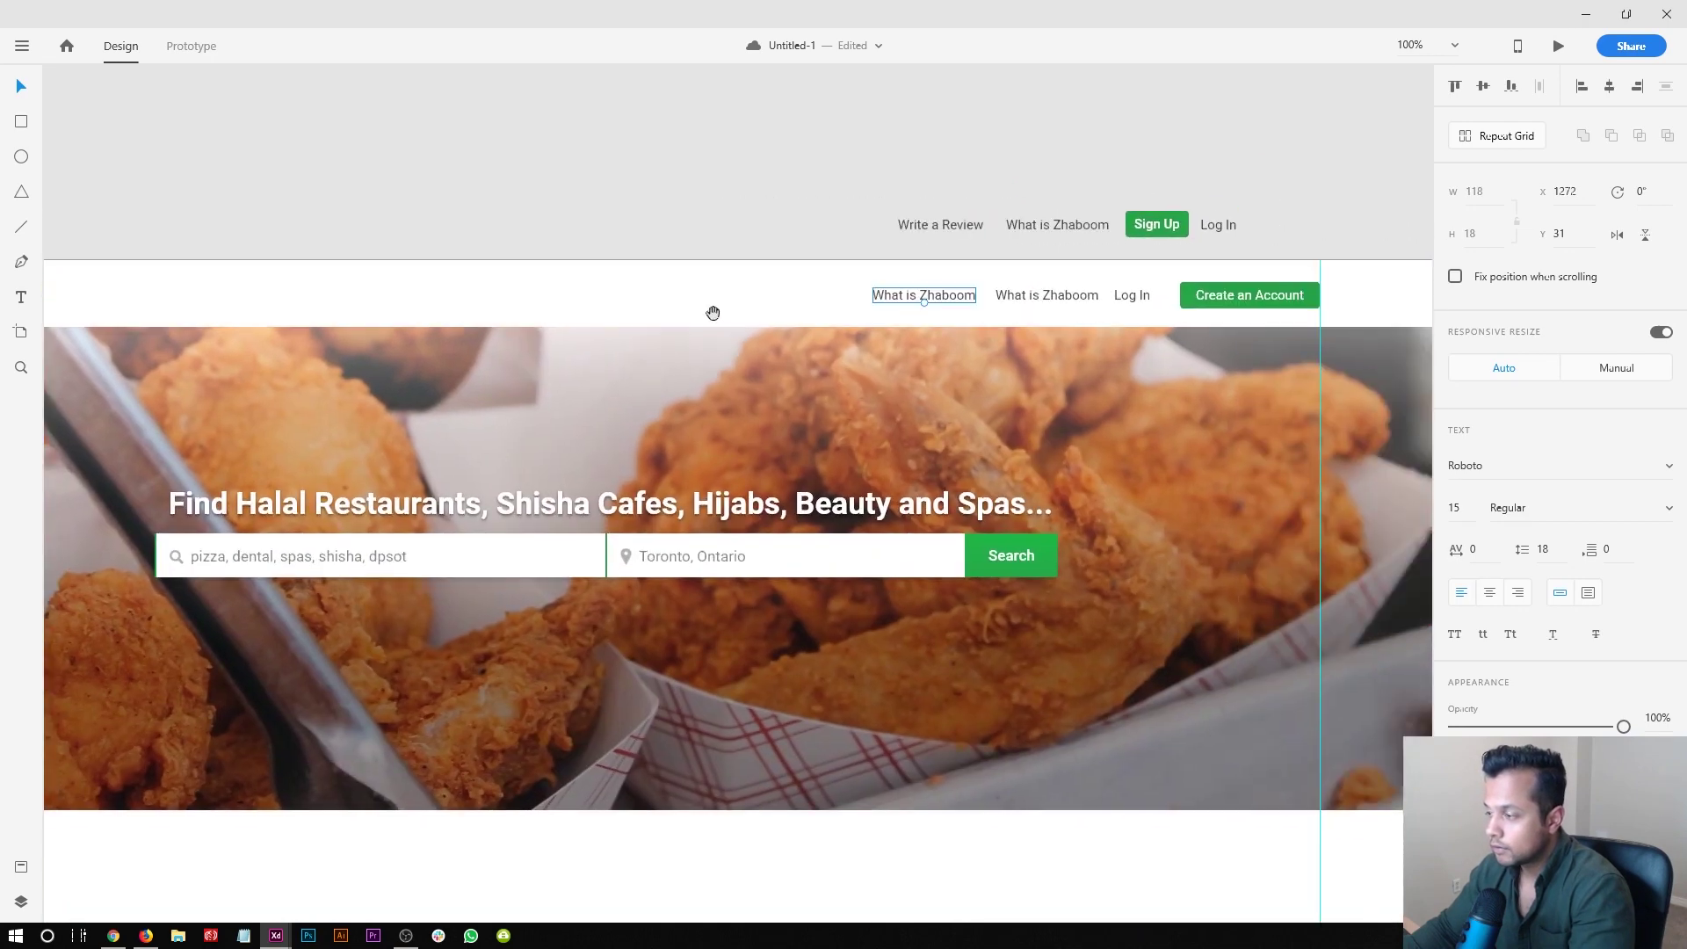
pyautogui.doubleClick(899, 294)
pyautogui.write('W')
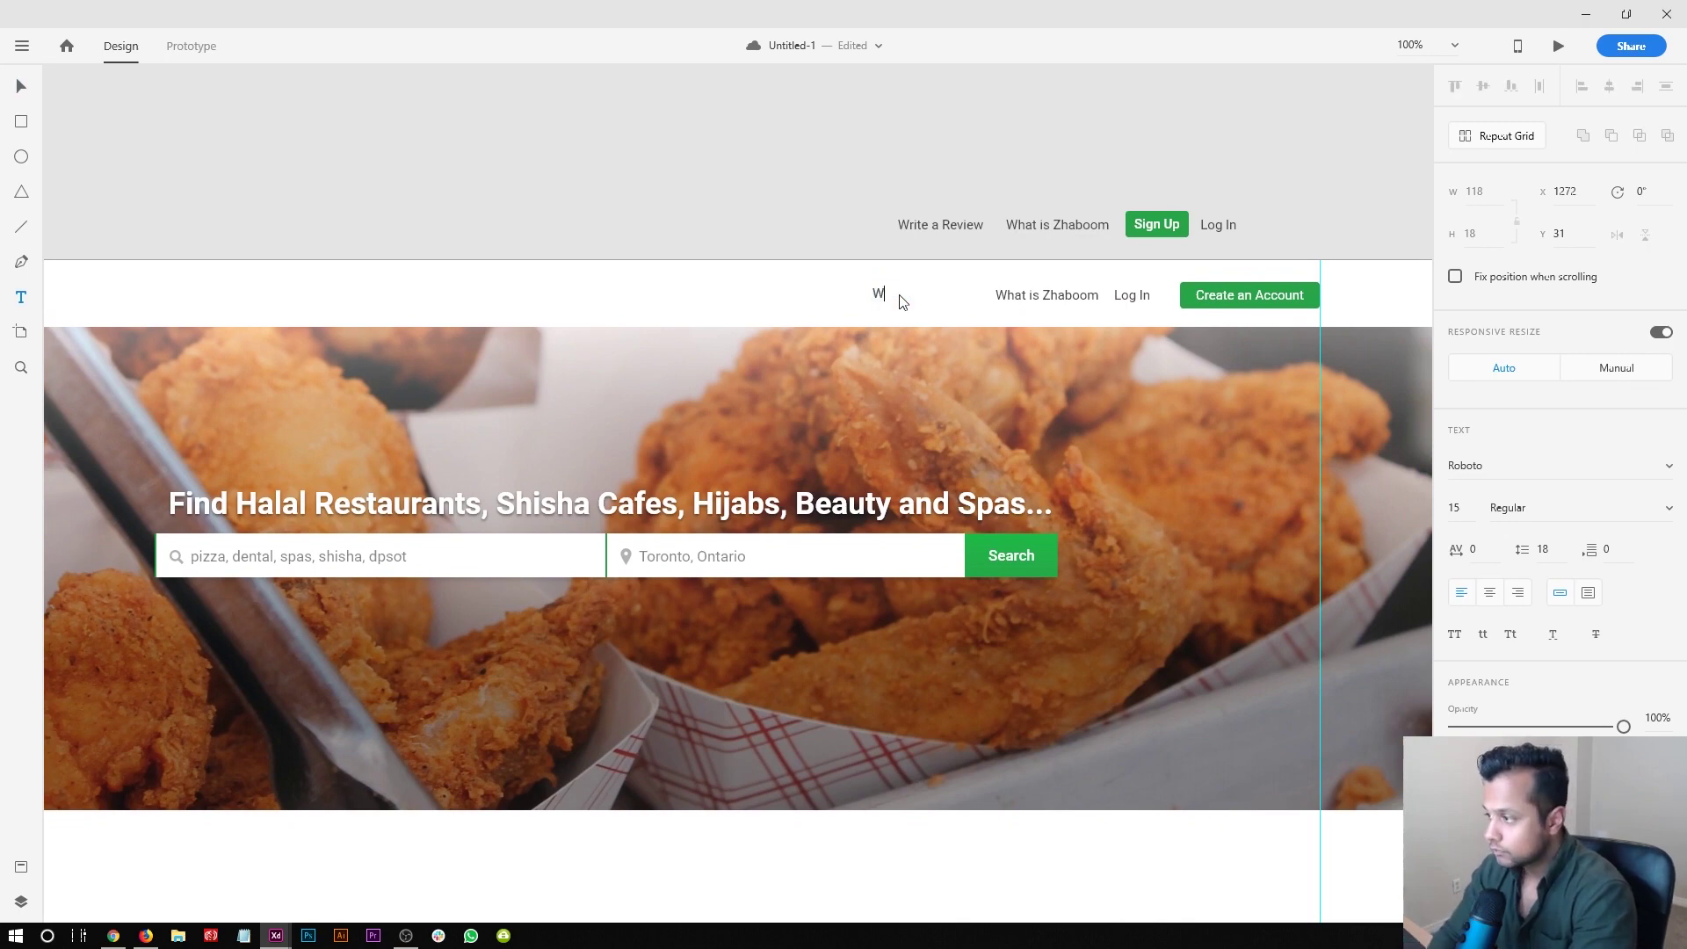
pyautogui.write('ire a Revie')
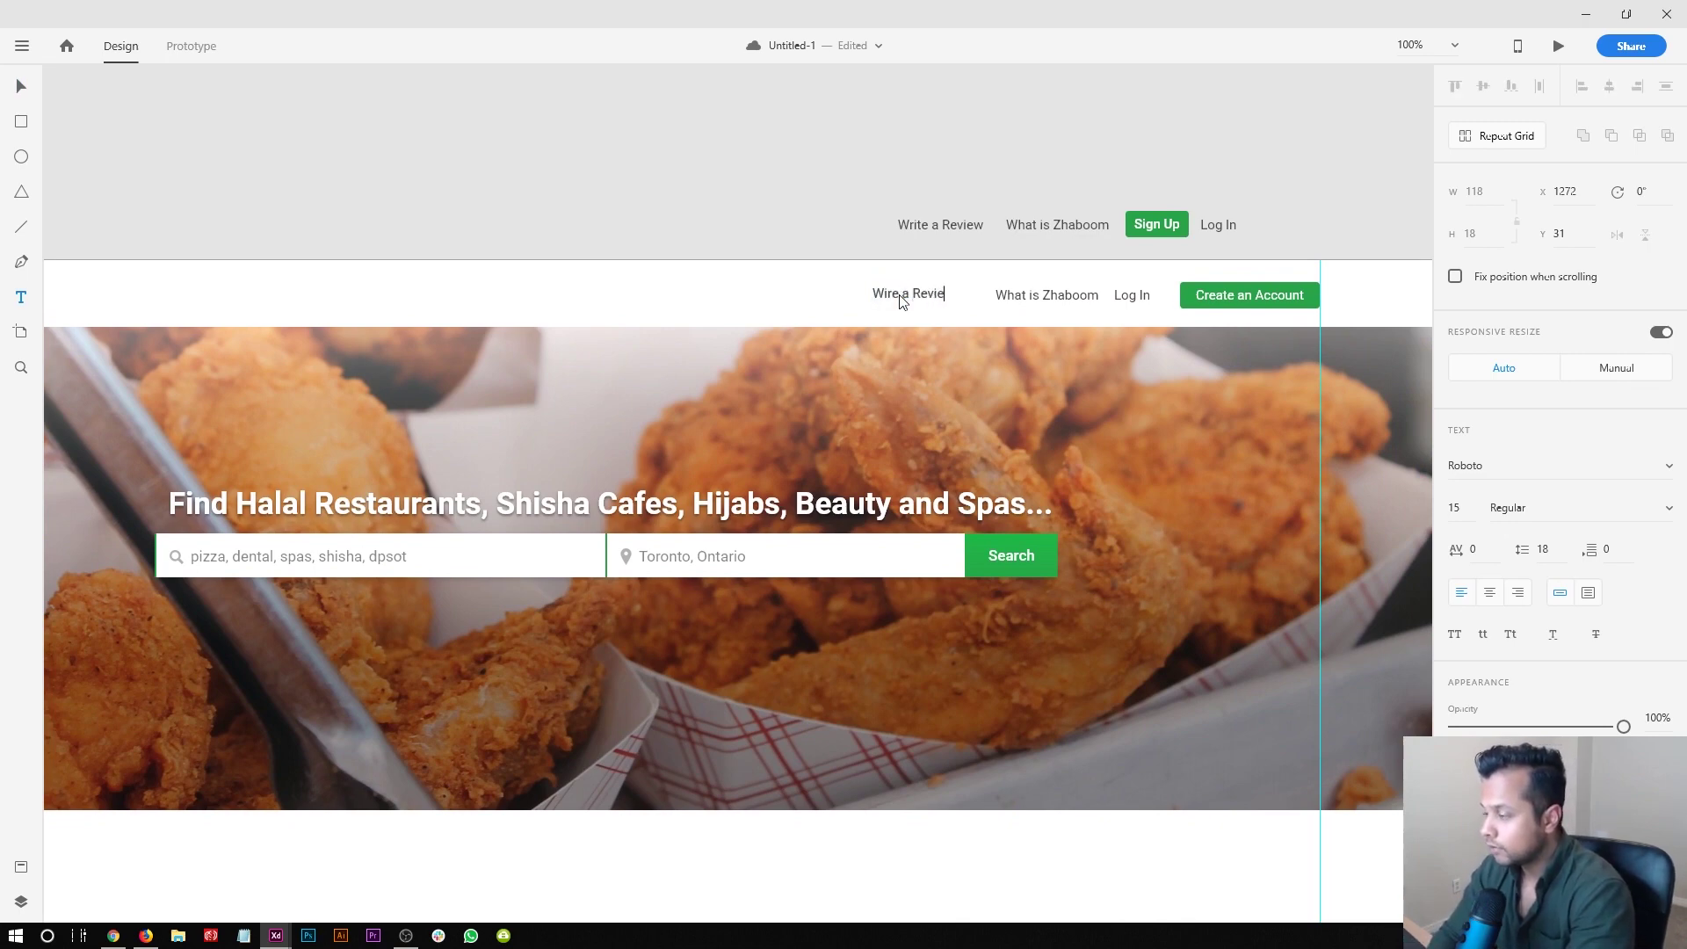
pyautogui.write('w')
pyautogui.press('Escape')
# - Delete the old navigation row with its Sign Up button from above the artboard
pyautogui.moveTo(879, 171); pyautogui.dragTo(1253, 228)
pyautogui.press('Delete')
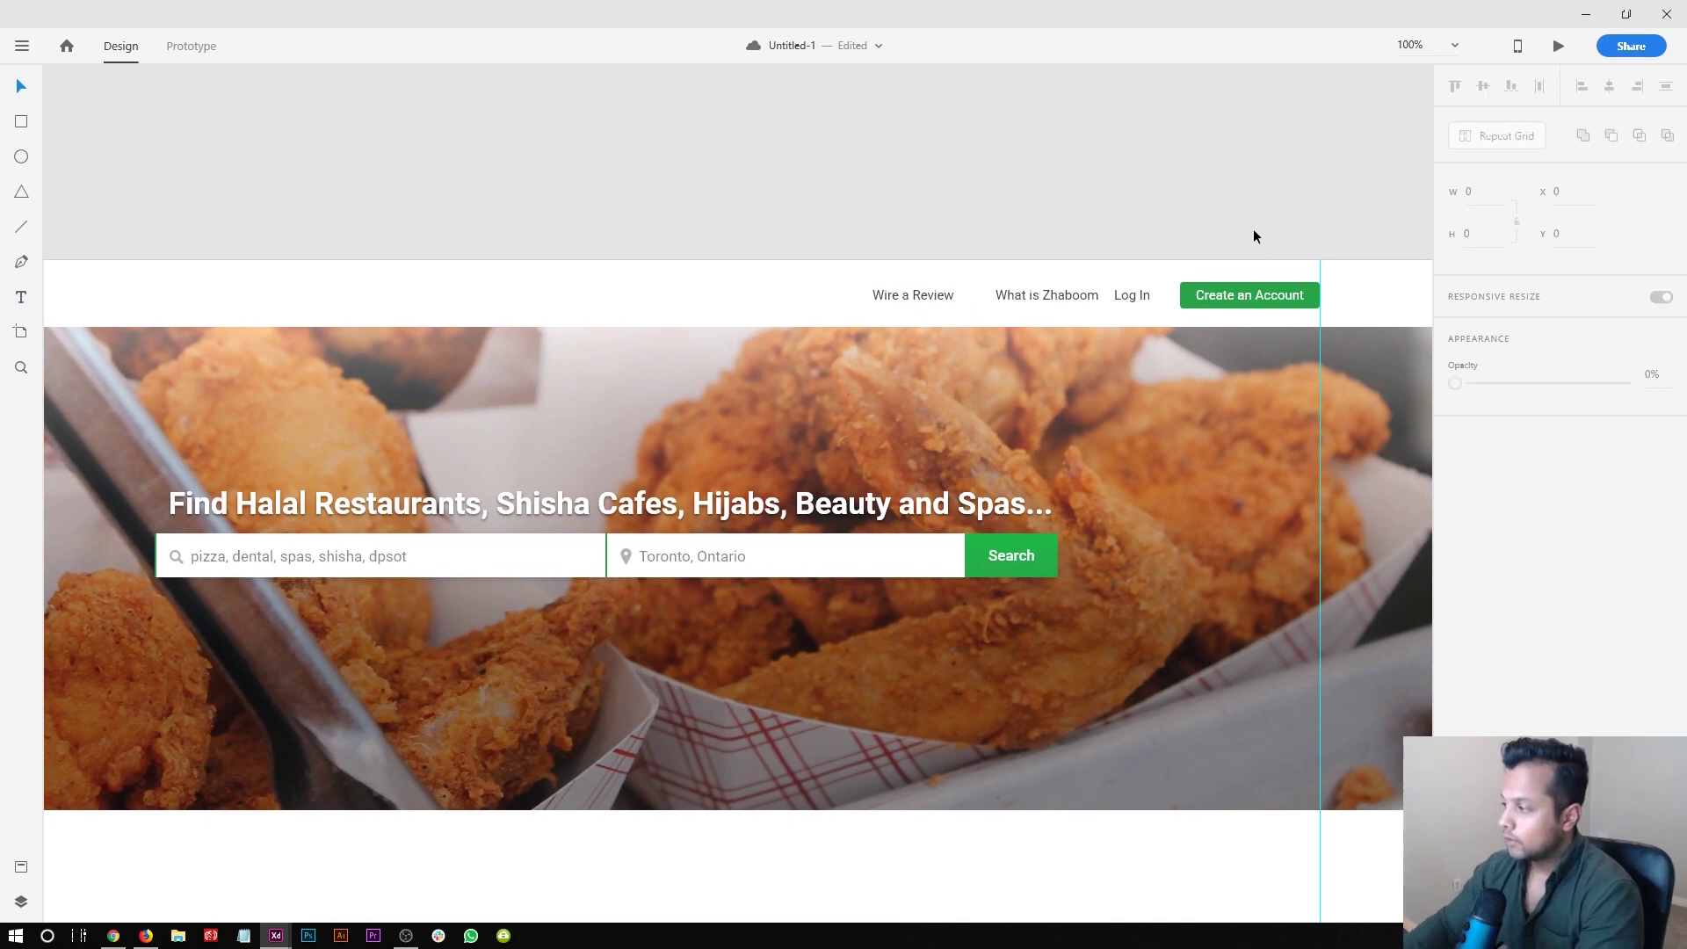
# - Move the Wire a Review link to X 1285 and space the header links and account button evenly
pyautogui.click(896, 296)
pyautogui.moveTo(930, 292); pyautogui.dragTo(939, 298)
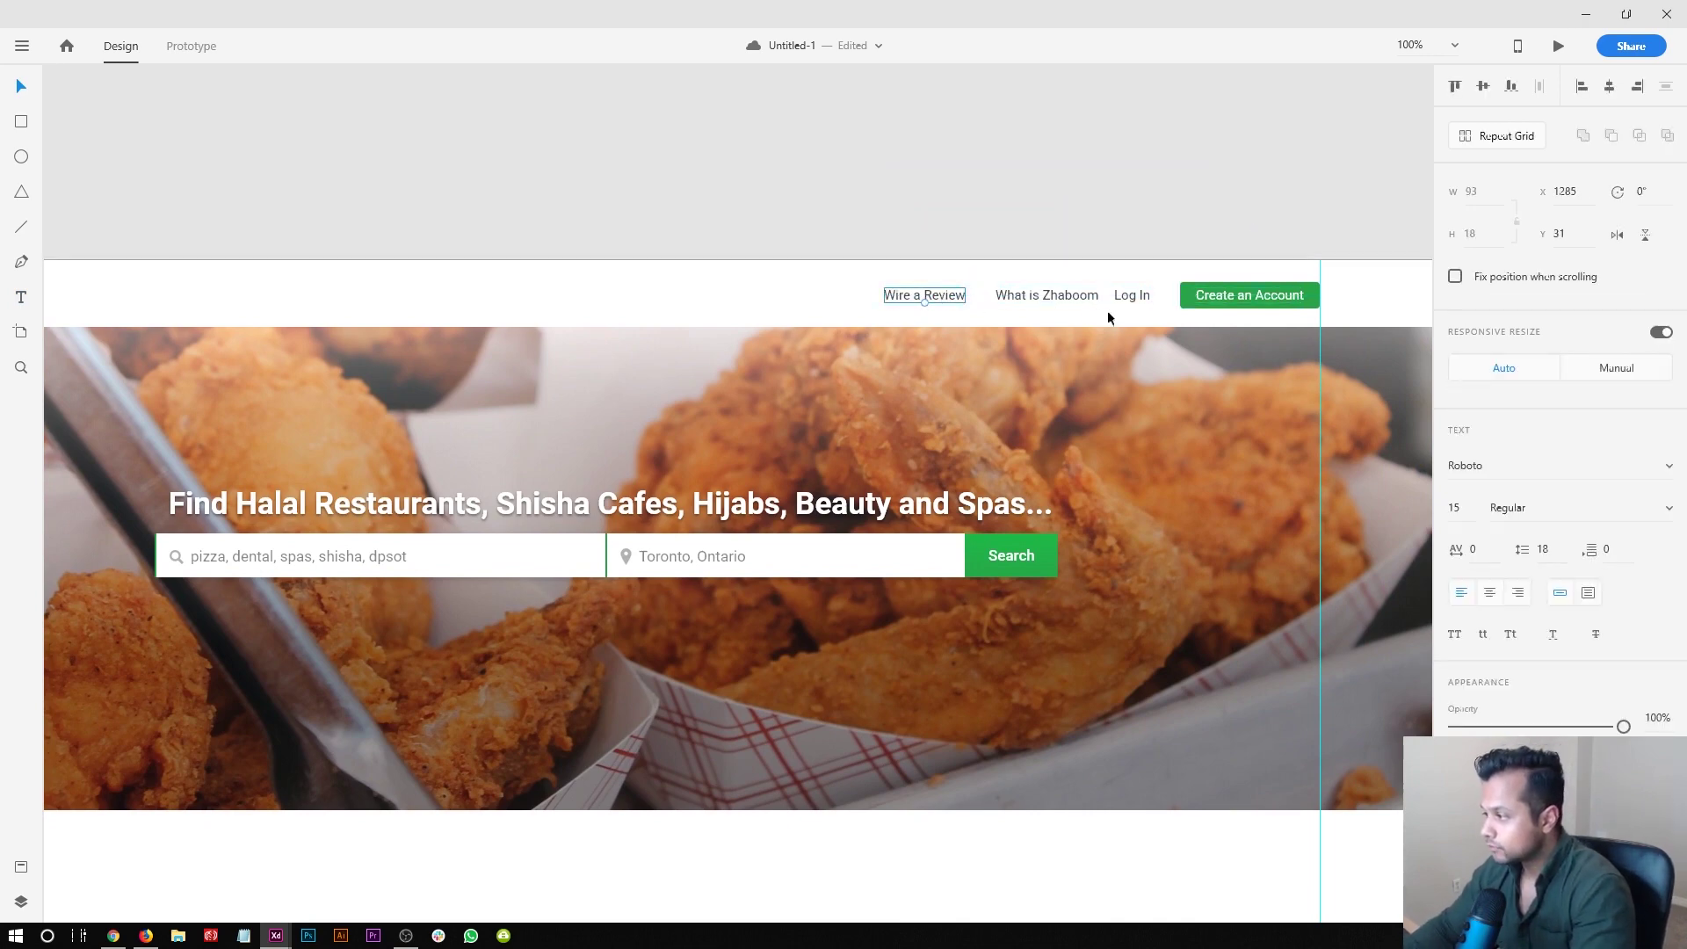
pyautogui.keyDown('shift'); pyautogui.click(1183, 299); pyautogui.keyUp('shift')
pyautogui.keyDown('shift'); pyautogui.click(1138, 296); pyautogui.keyUp('shift')
pyautogui.keyDown('shift'); pyautogui.click(1046, 295); pyautogui.keyUp('shift')
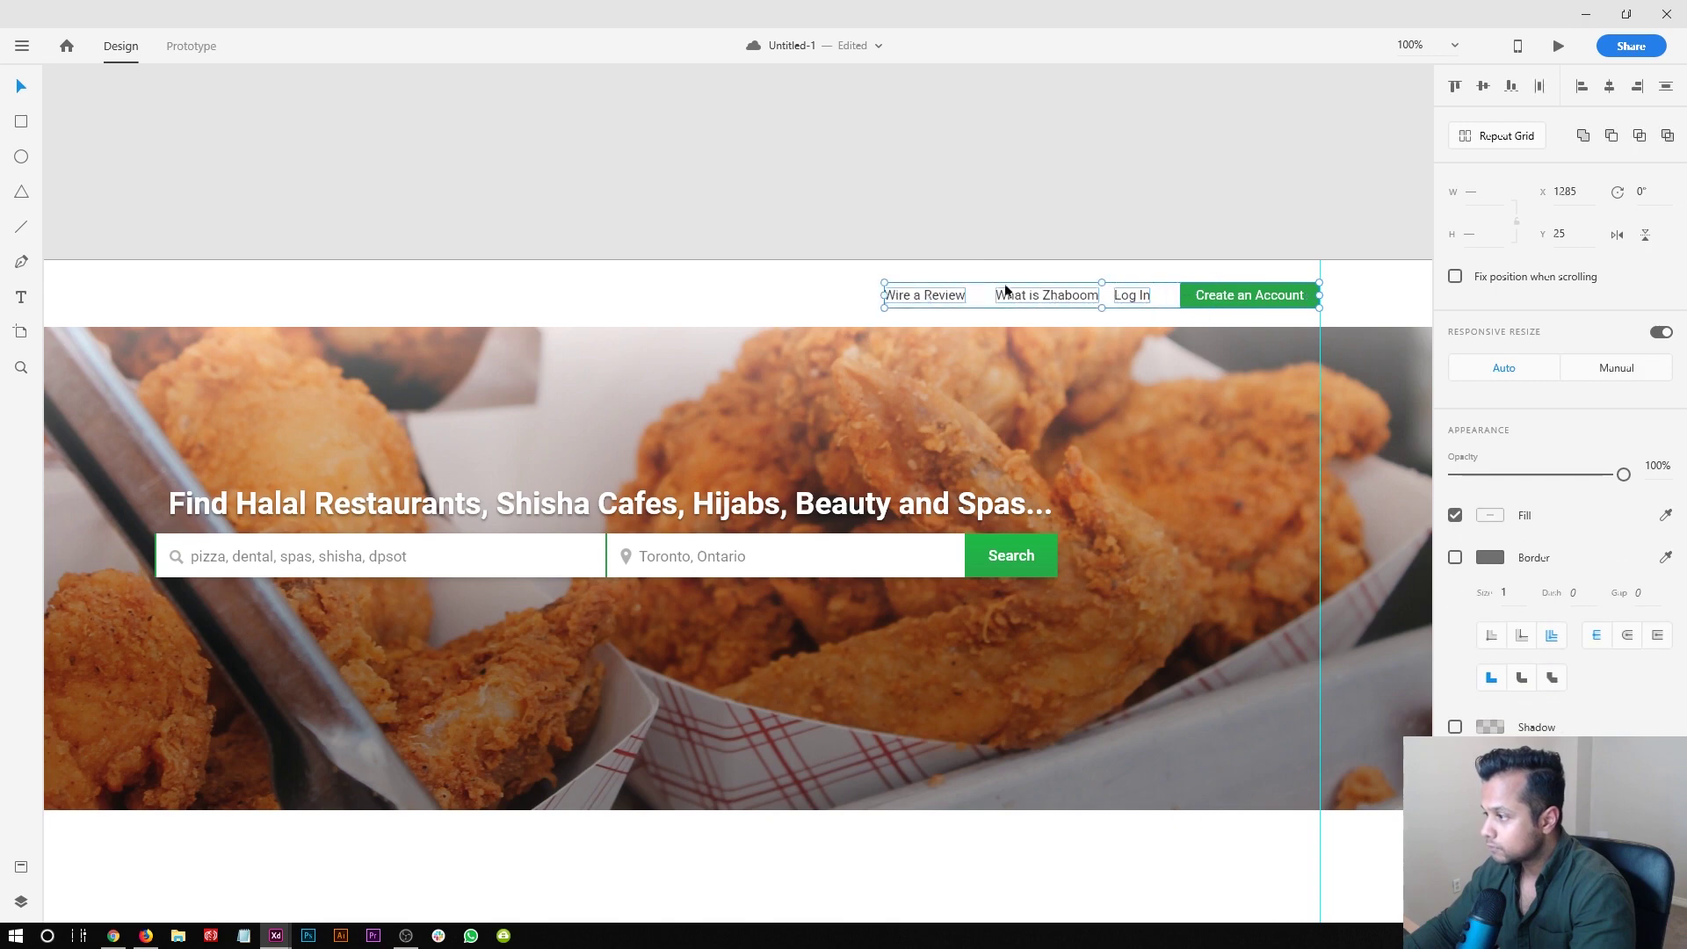
pyautogui.click(1511, 87)
pyautogui.click(979, 211)
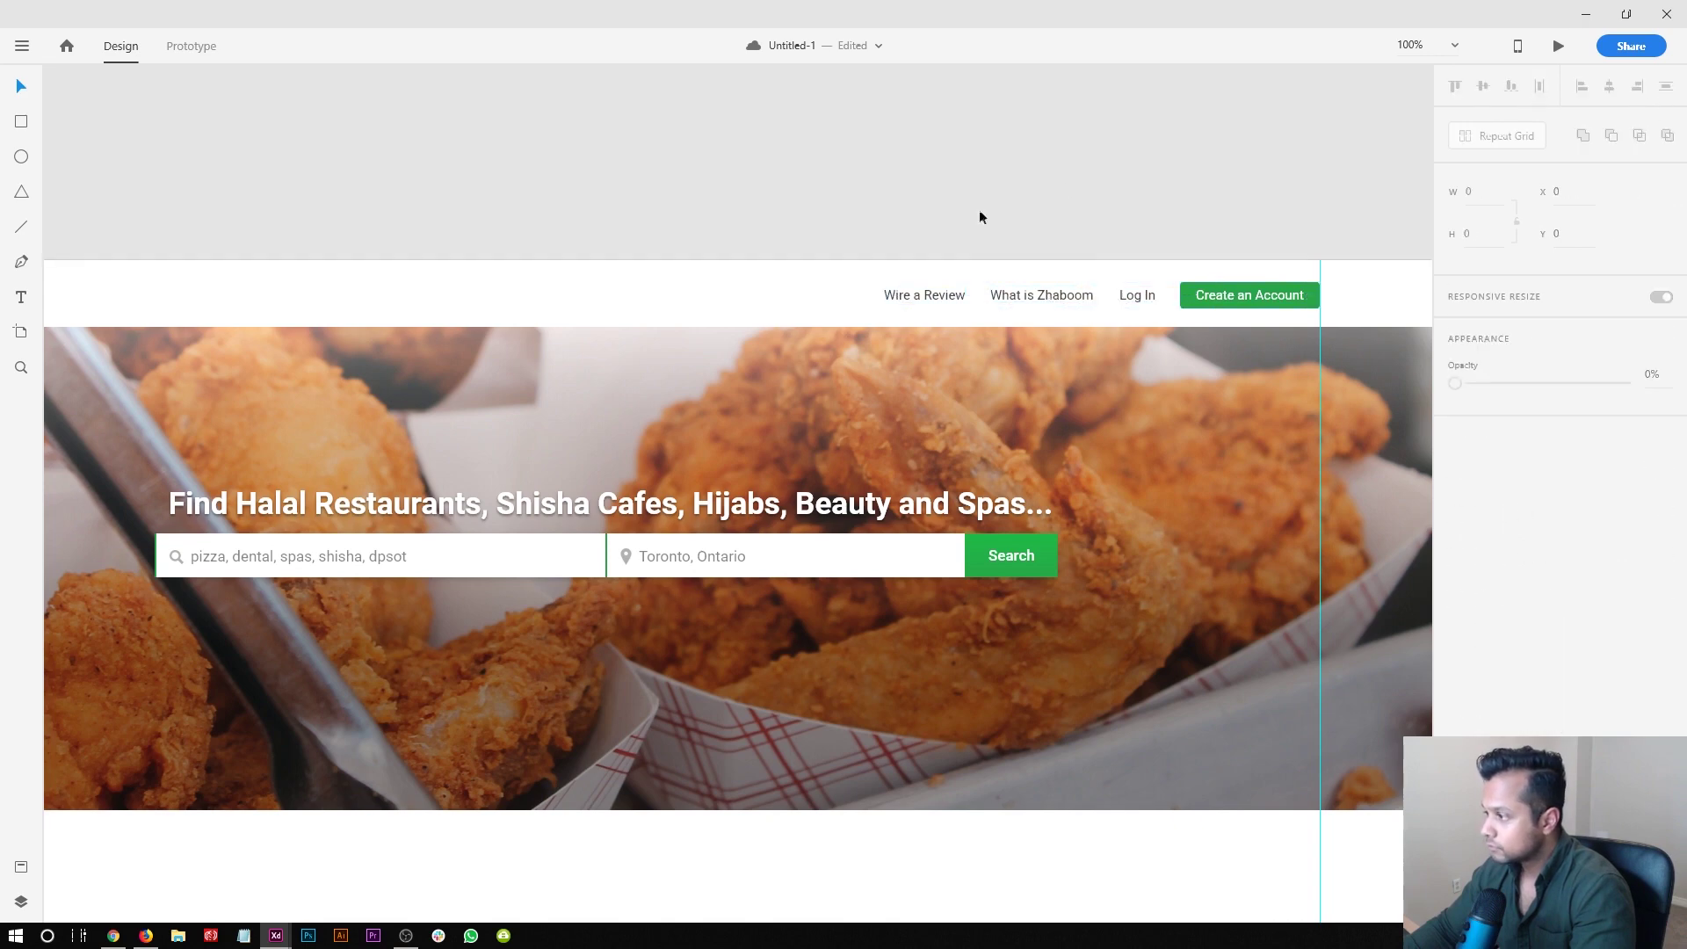
# - Show the artboard's layout grid, move the logo to the second column's start, and move the header navigation to X 1146, ending at the eleventh column
pyautogui.scroll(-1, 979, 210)
pyautogui.click(235, 230)
pyautogui.click(1455, 613)
pyautogui.click(291, 276)
pyautogui.moveTo(283, 278); pyautogui.dragTo(373, 278)
pyautogui.moveTo(963, 266); pyautogui.dragTo(1205, 271)
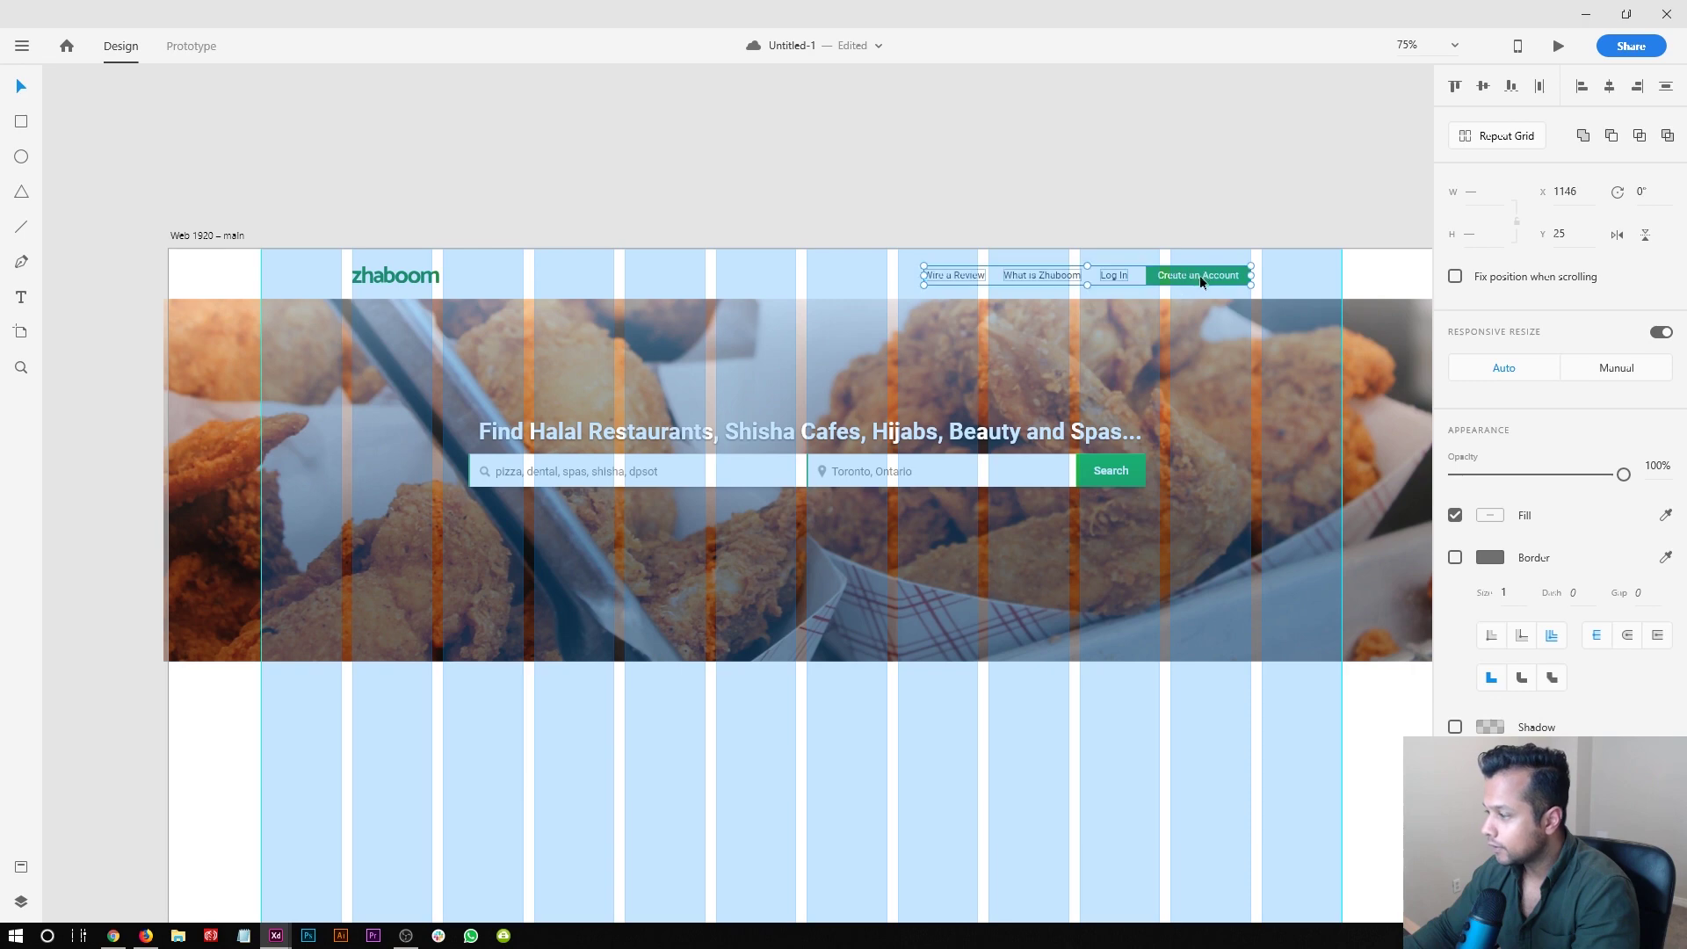
# - Move the banner headline and the whole search bar together to X 436, Y 256
pyautogui.click(461, 409)
pyautogui.moveTo(461, 410); pyautogui.dragTo(1151, 492)
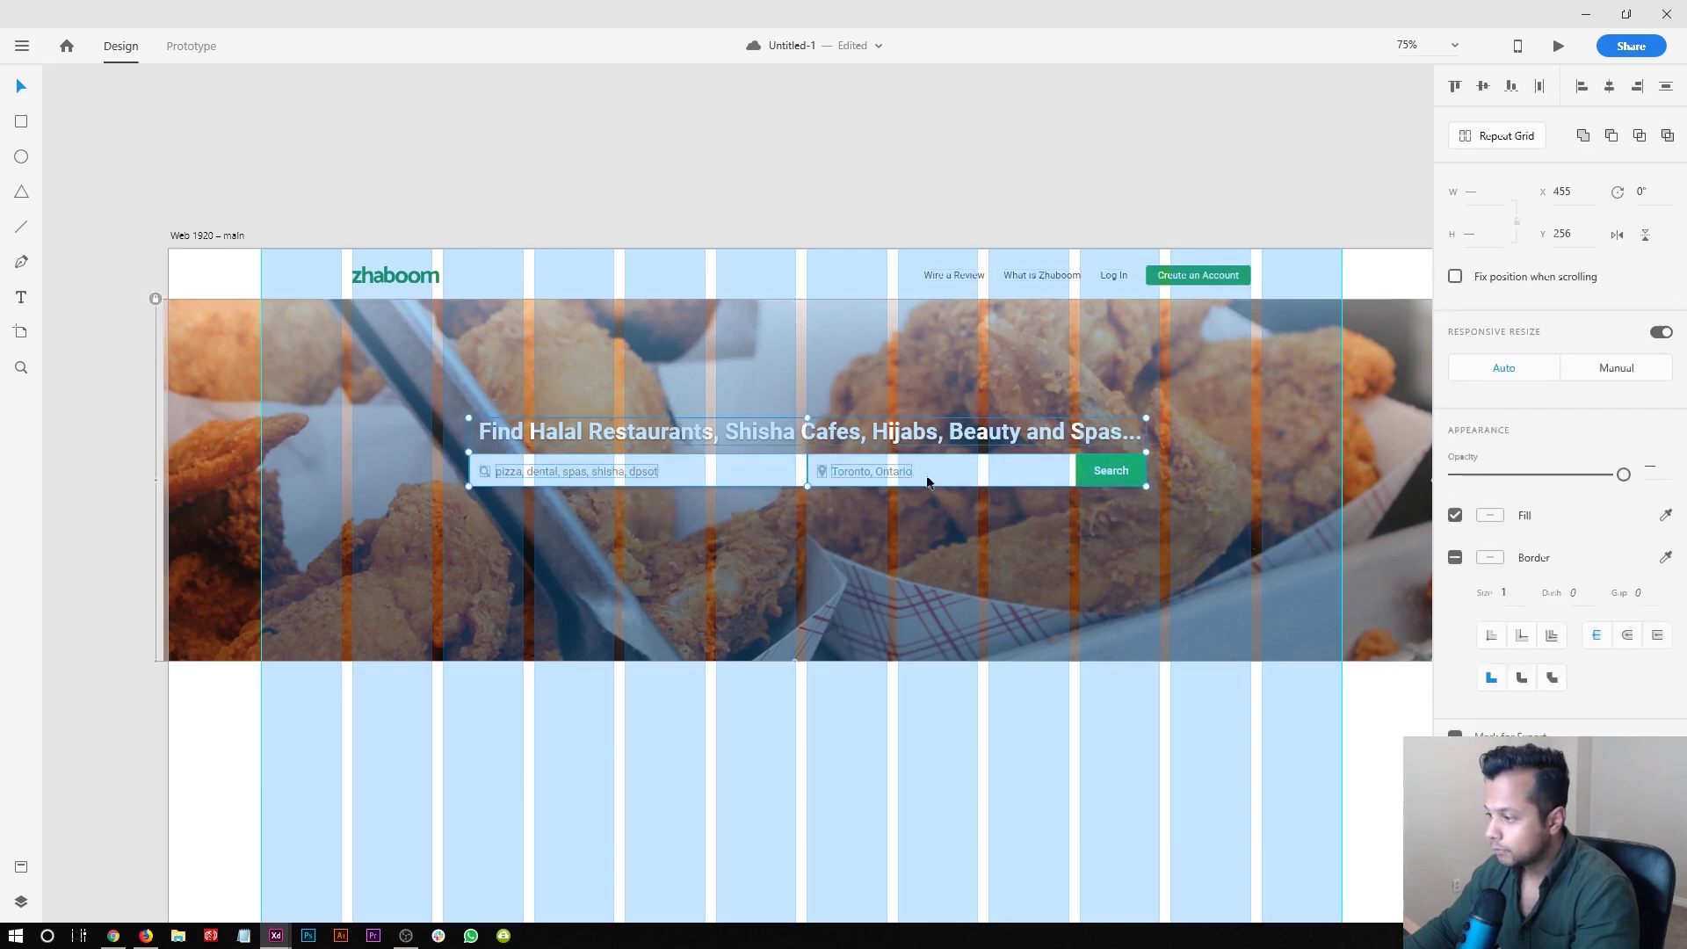
pyautogui.moveTo(935, 467); pyautogui.dragTo(913, 468)
pyautogui.moveTo(911, 473); pyautogui.dragTo(924, 473)
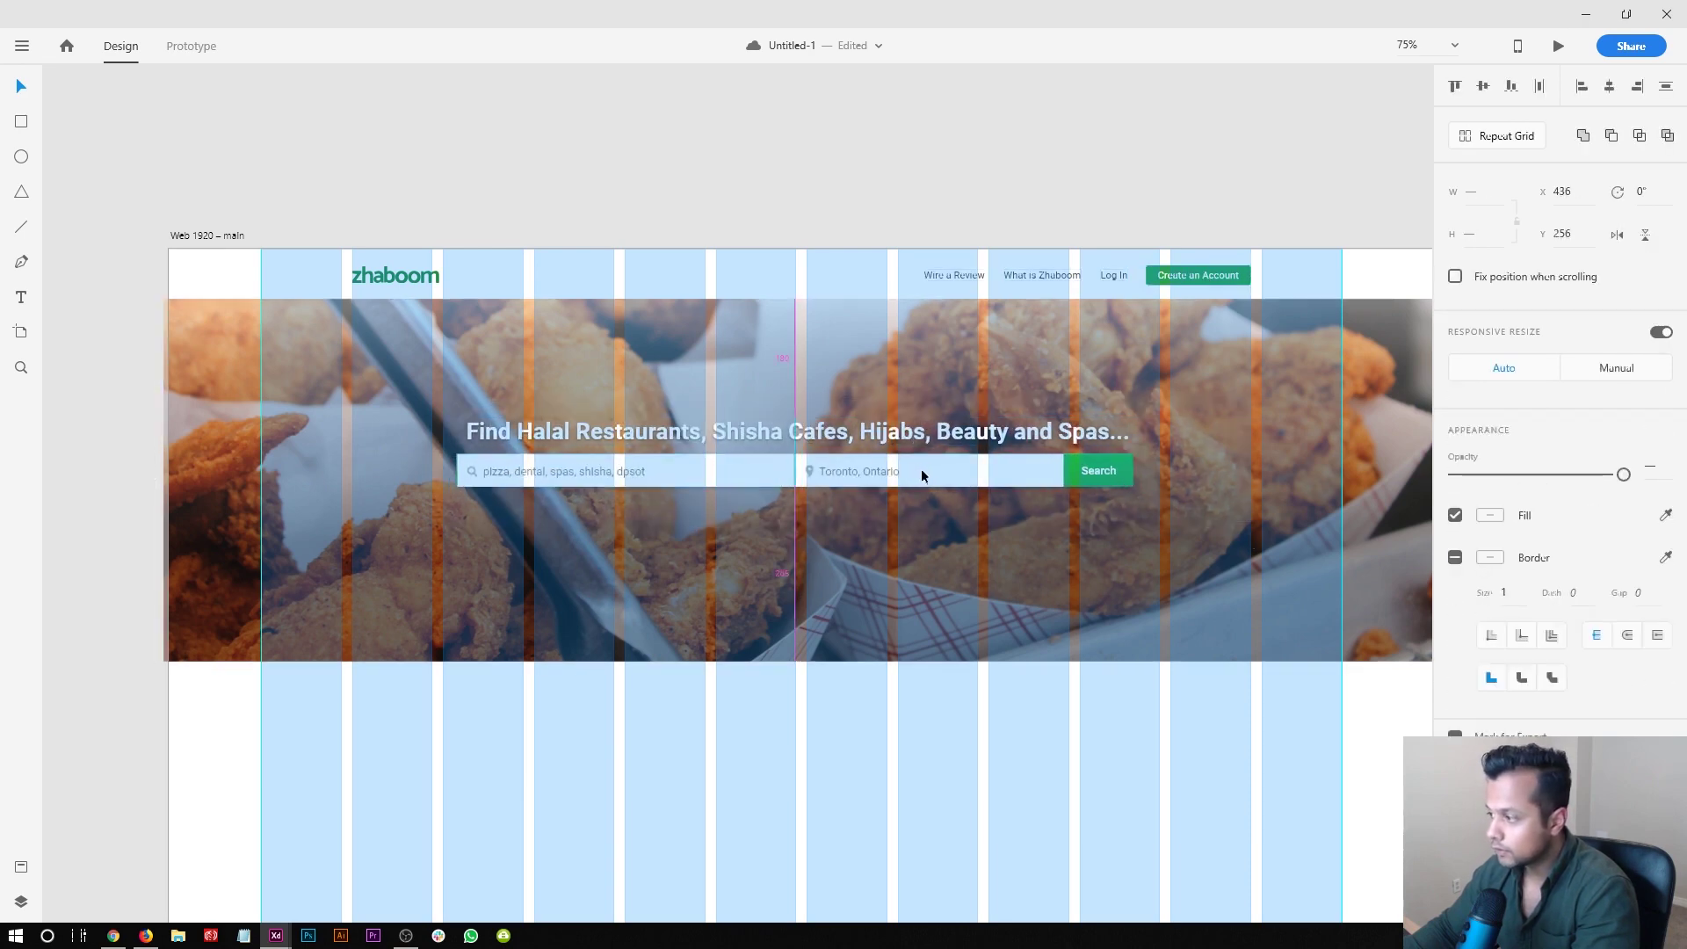
pyautogui.click(834, 179)
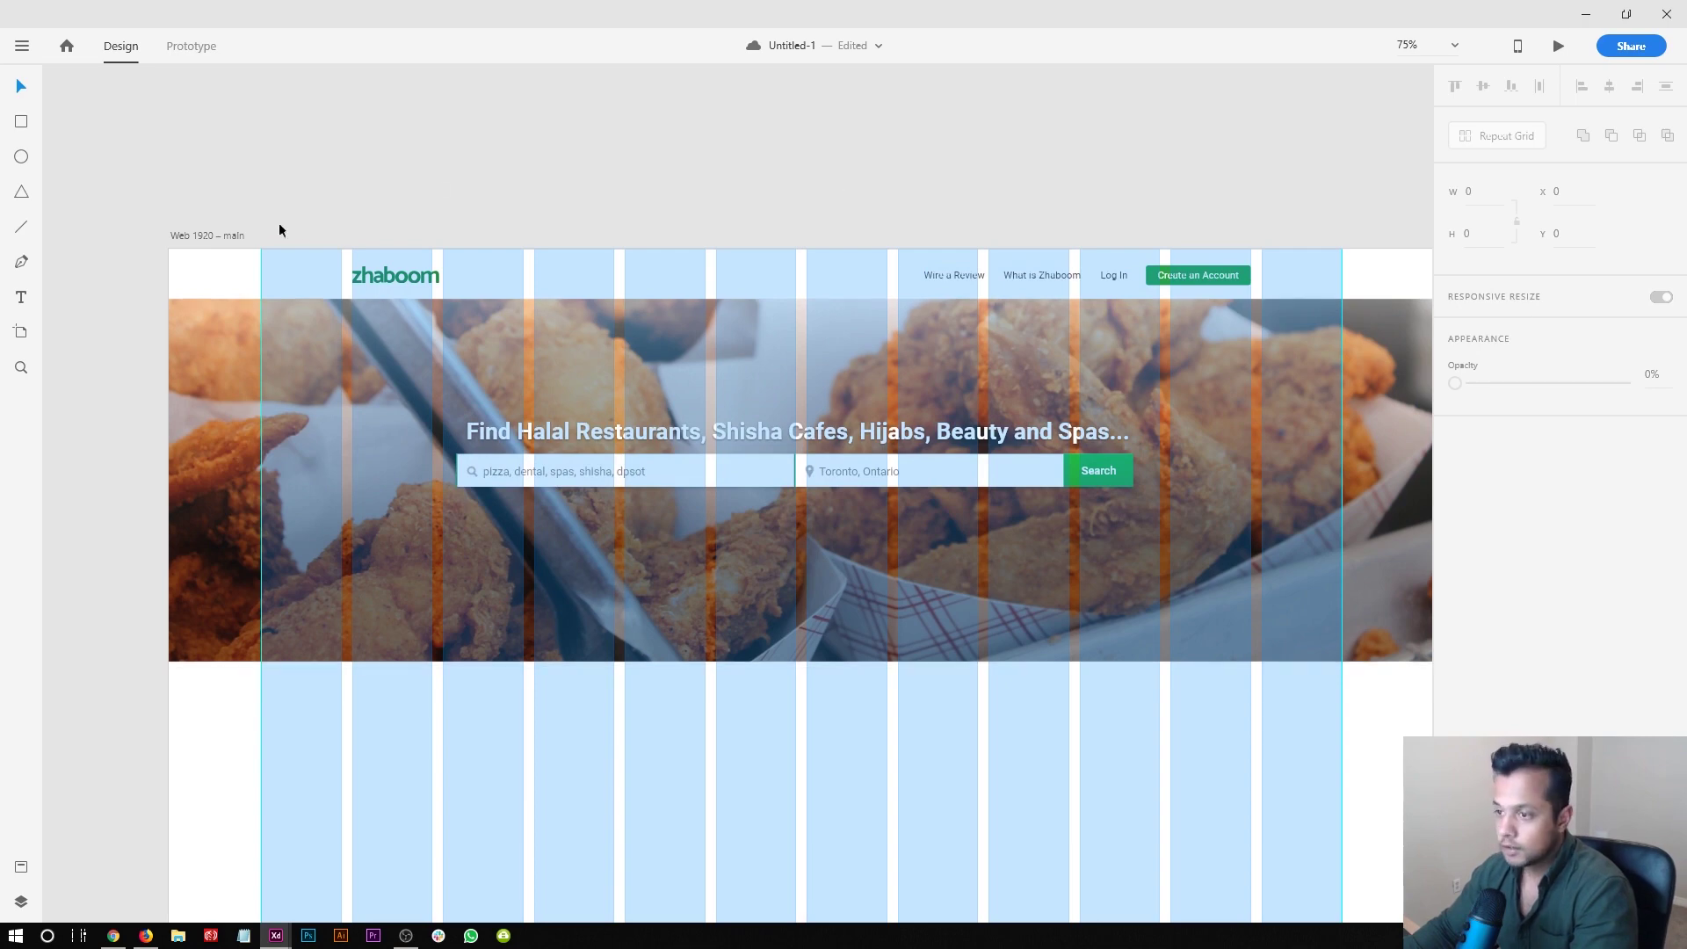
# - Hide the layout grid on the Web 1920 – main artboard
pyautogui.click(194, 235)
pyautogui.click(1461, 664)
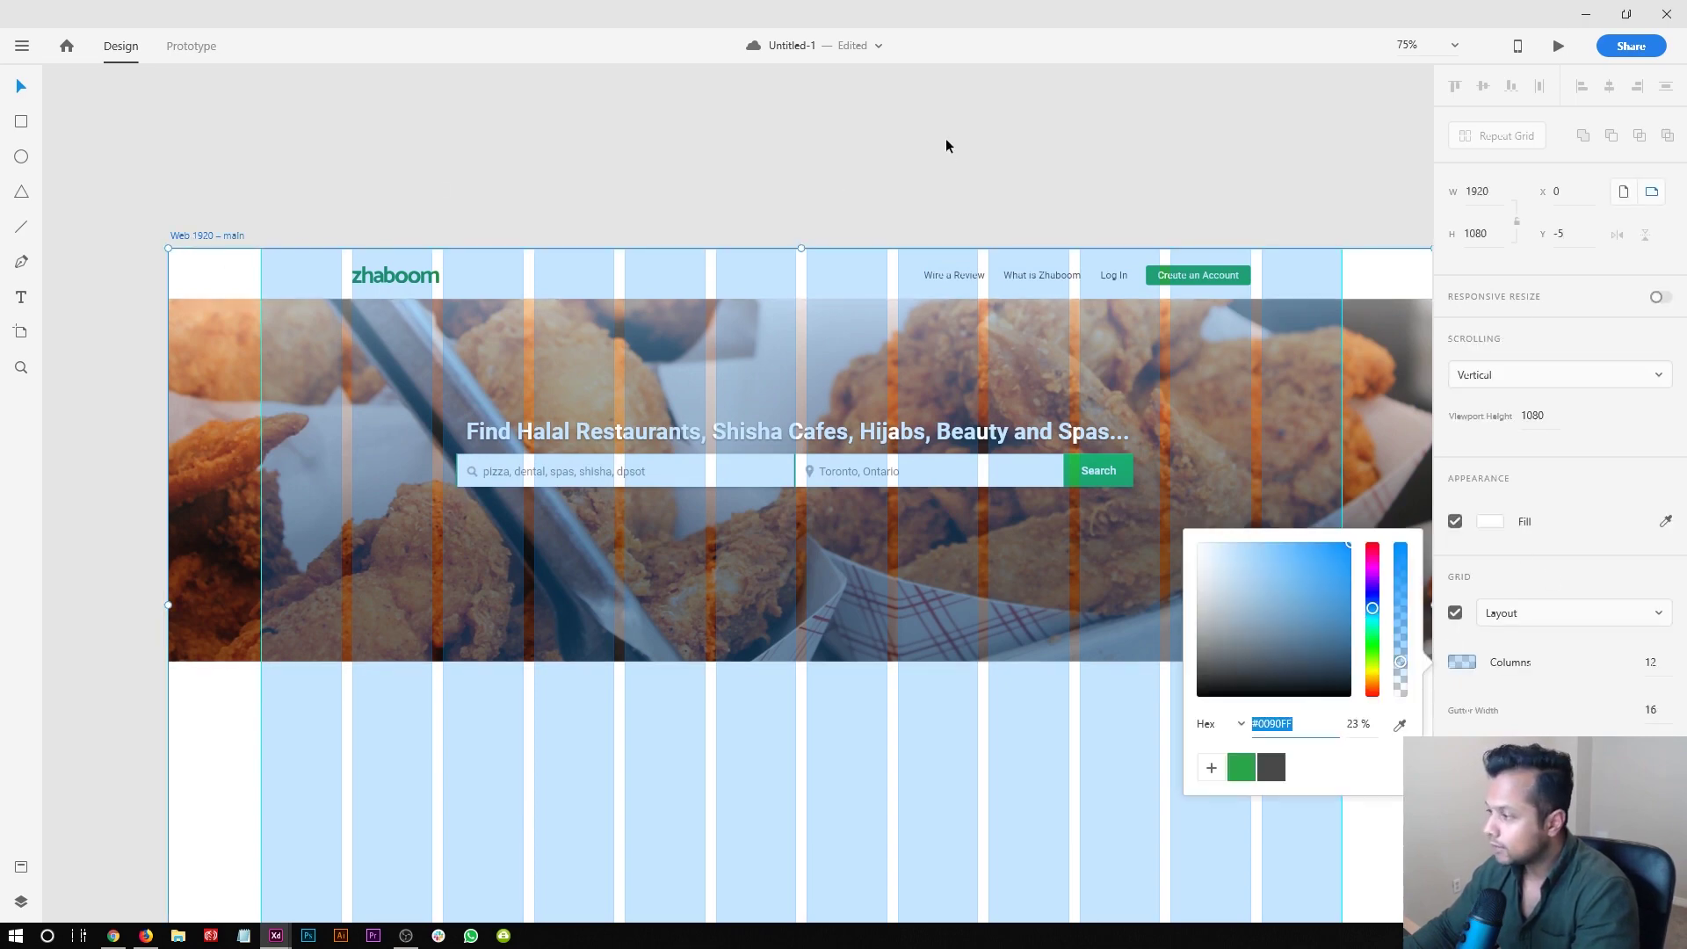
pyautogui.click(1514, 720)
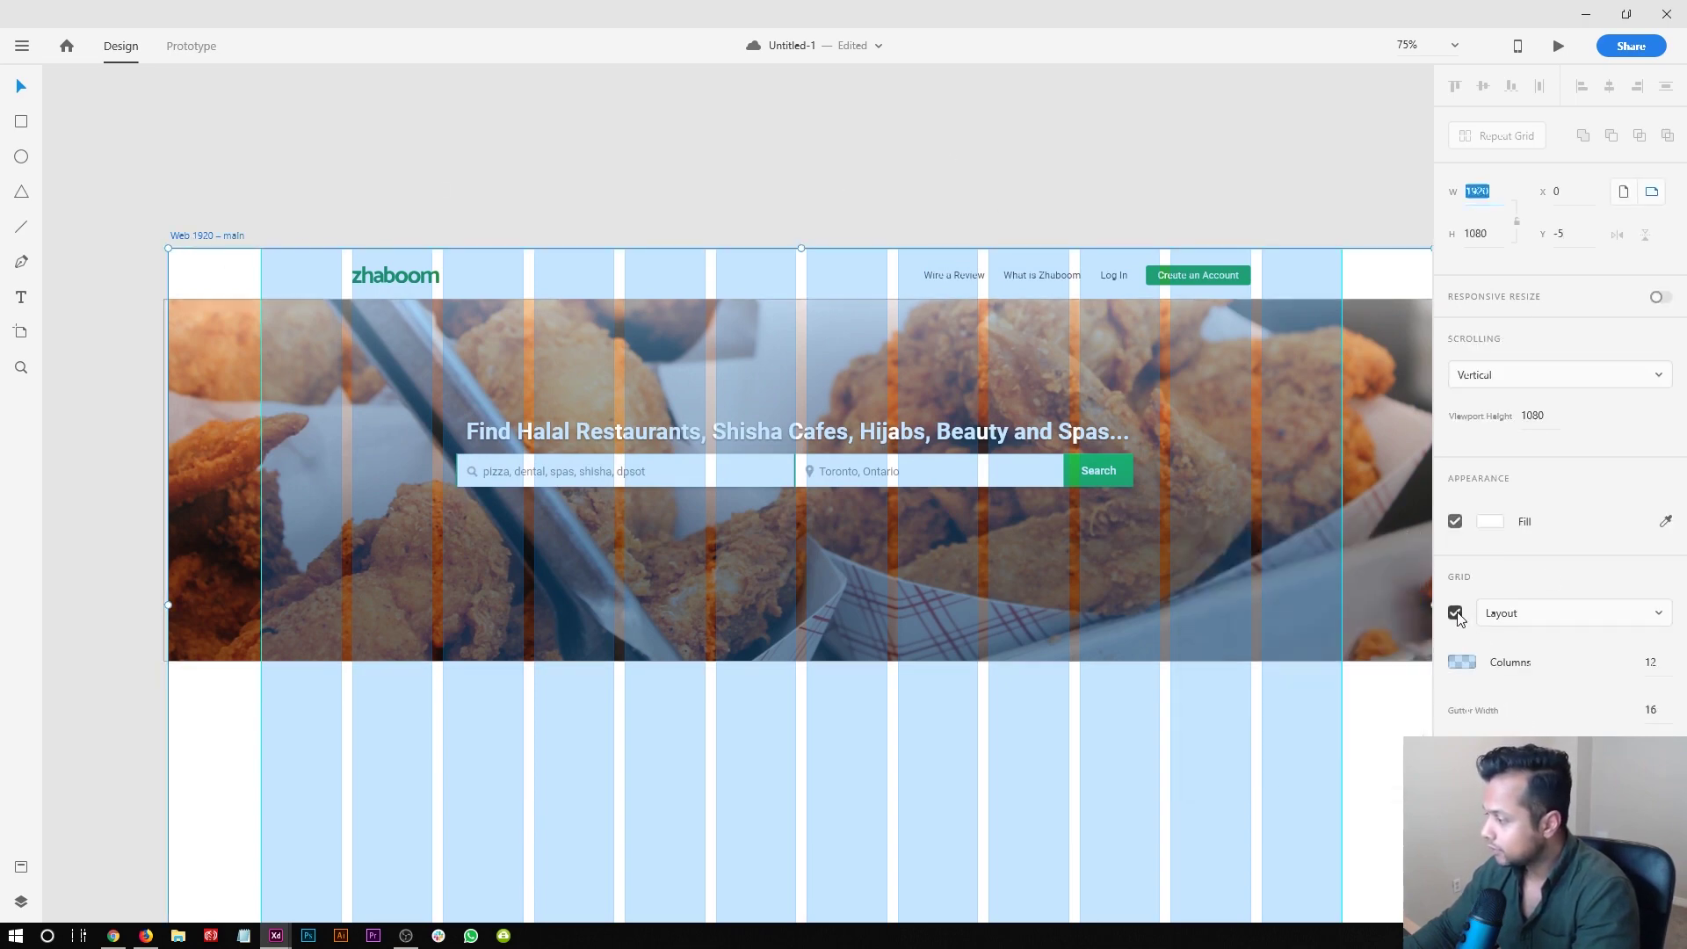
pyautogui.click(979, 174)
pyautogui.moveTo(987, 603); pyautogui.dragTo(960, 516)
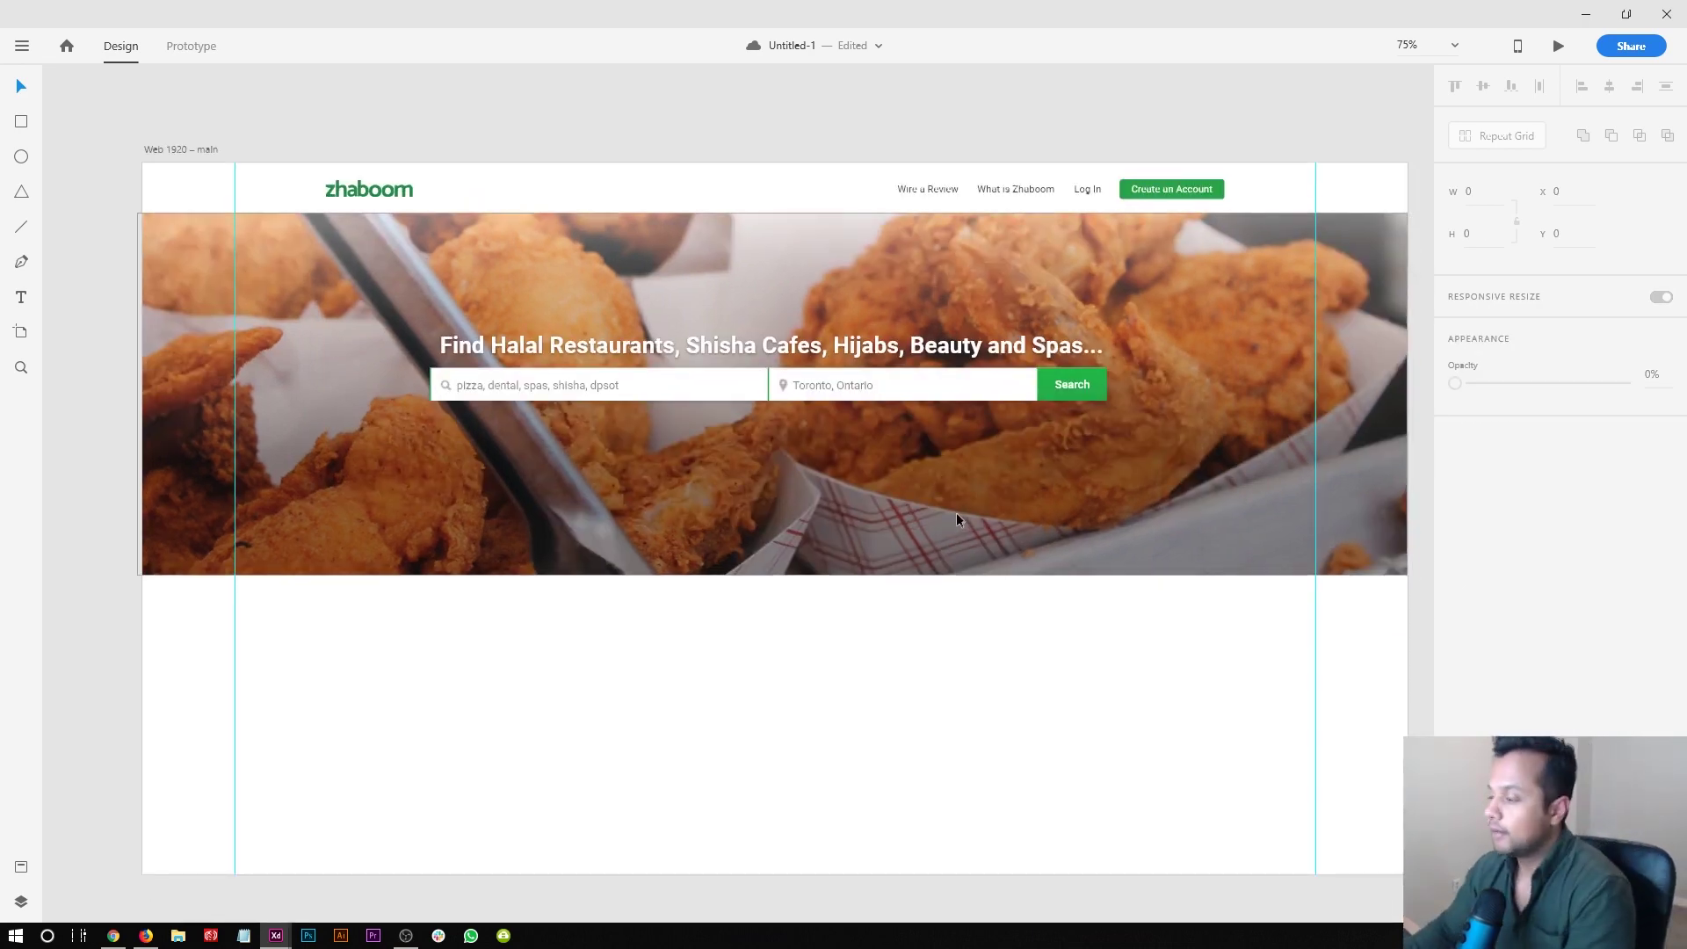
# - Try to move the headline and search bar lower on the hero banner
pyautogui.moveTo(1109, 468); pyautogui.dragTo(433, 331)
pyautogui.moveTo(654, 386); pyautogui.dragTo(655, 448)
pyautogui.hotkey('ctrl', 'z')
pyautogui.click(826, 624)
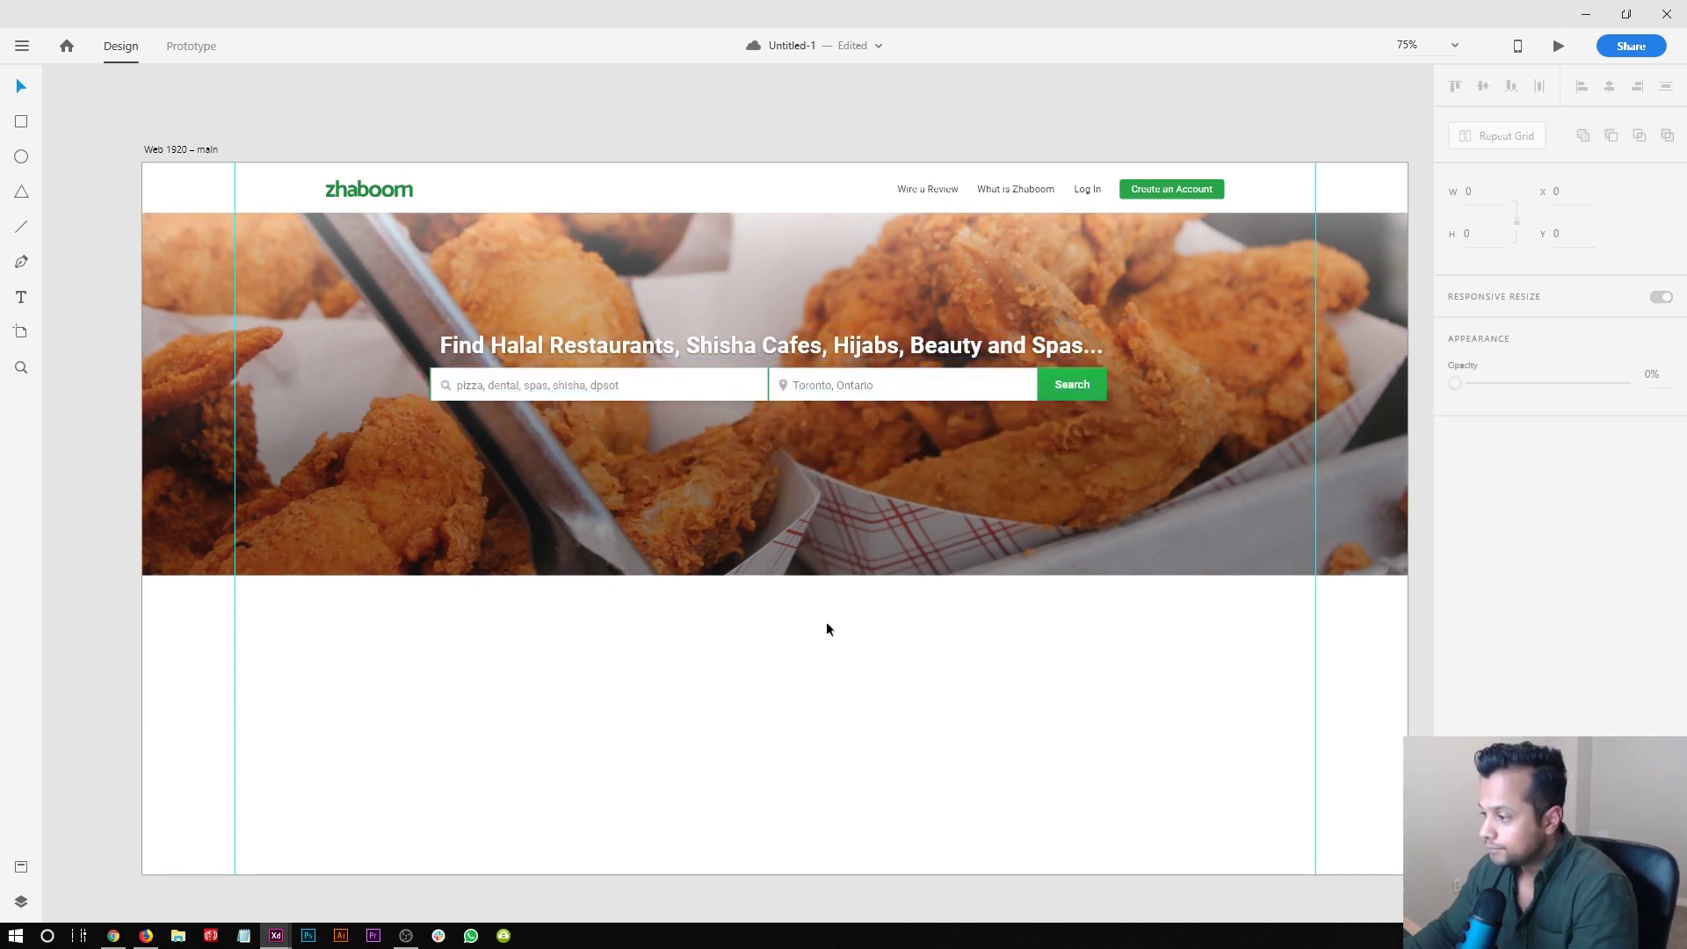
# - Copy the Wire a Review link to X 539, Y 391 below the search bar and fill the copy with white (#FFFFFF)
pyautogui.hotkey('ctrl', '1')
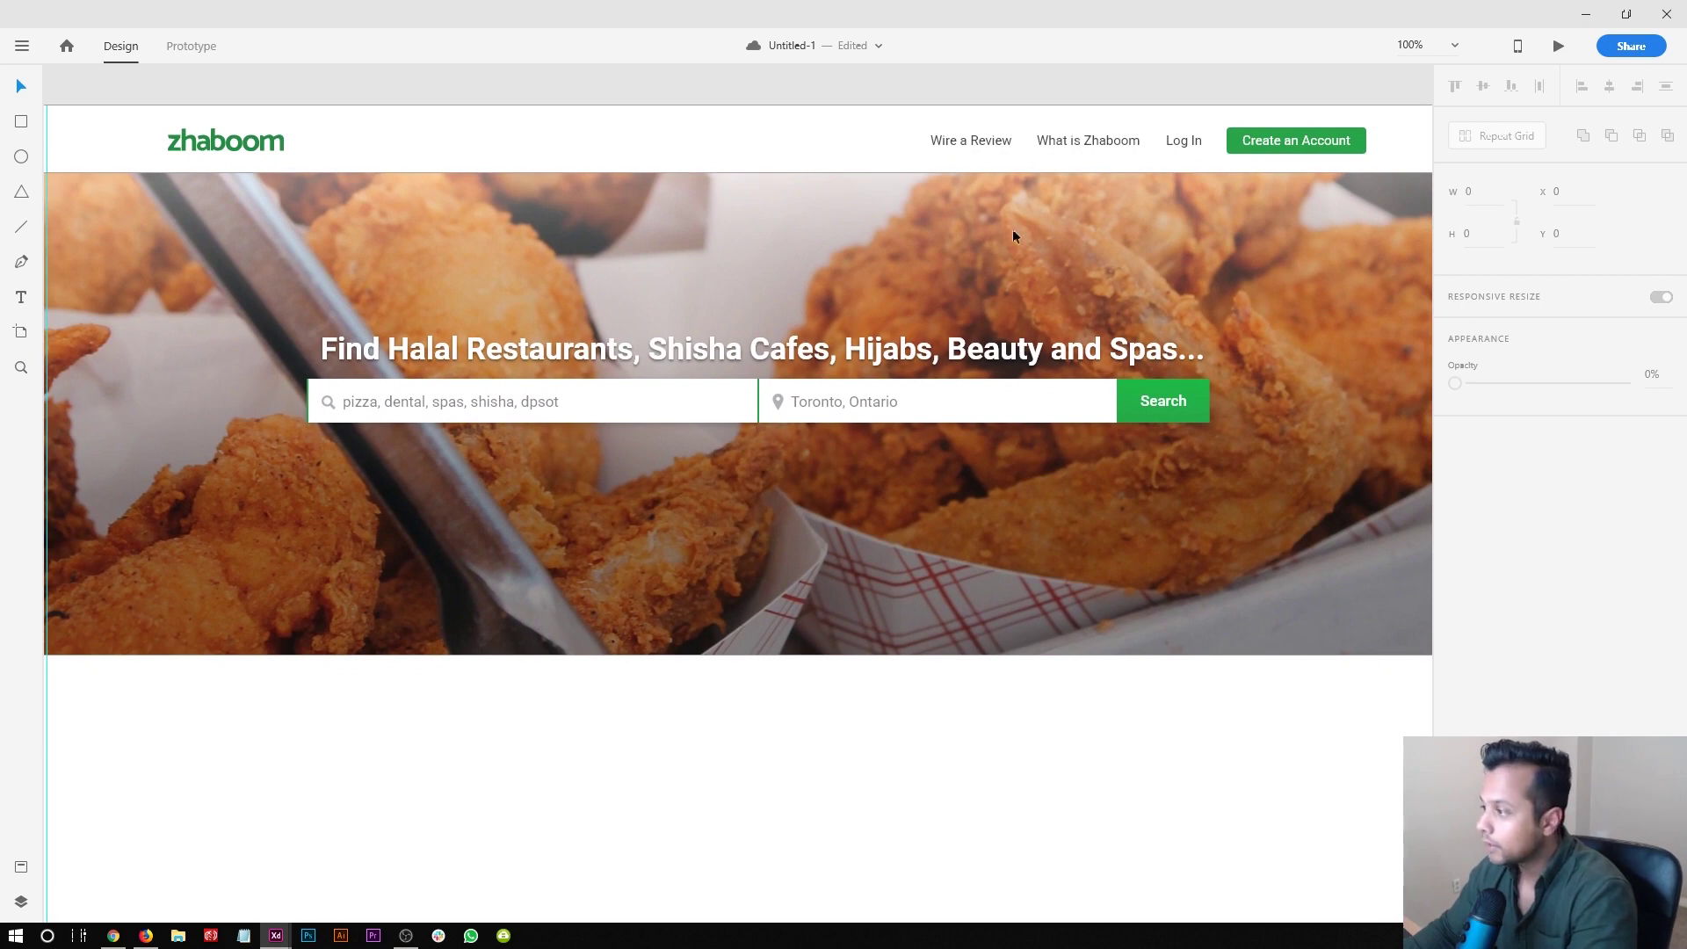
pyautogui.click(952, 143)
pyautogui.moveTo(961, 144); pyautogui.dragTo(429, 464)
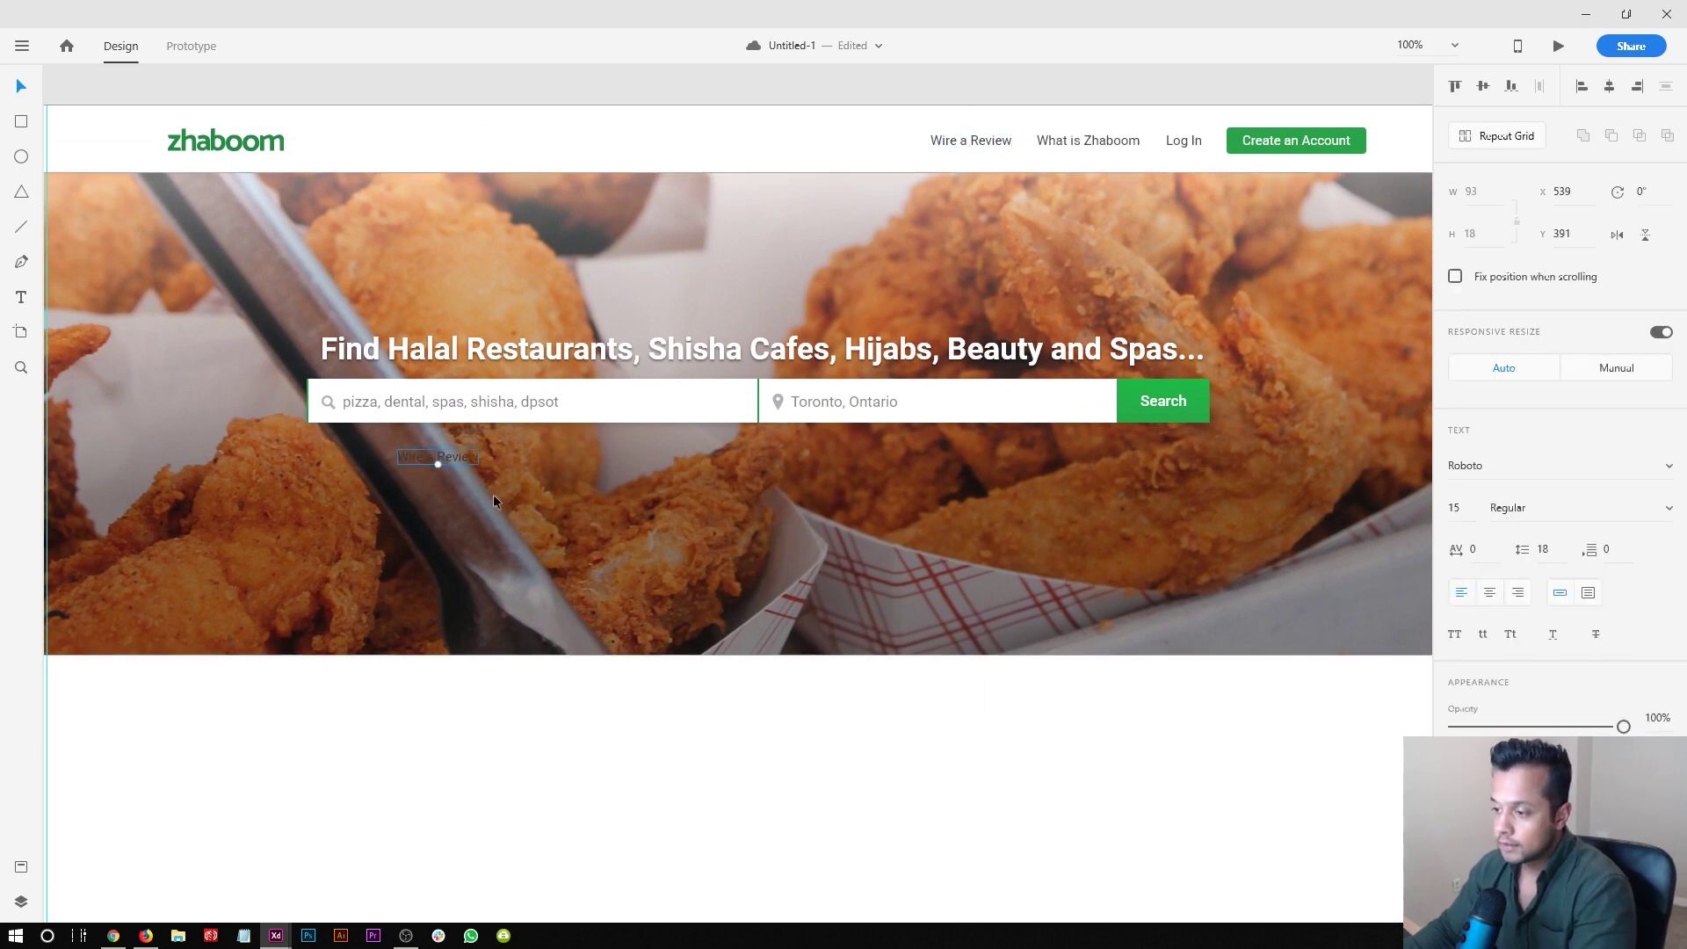
pyautogui.click(1486, 768)
pyautogui.moveTo(1237, 697); pyautogui.dragTo(1216, 640)
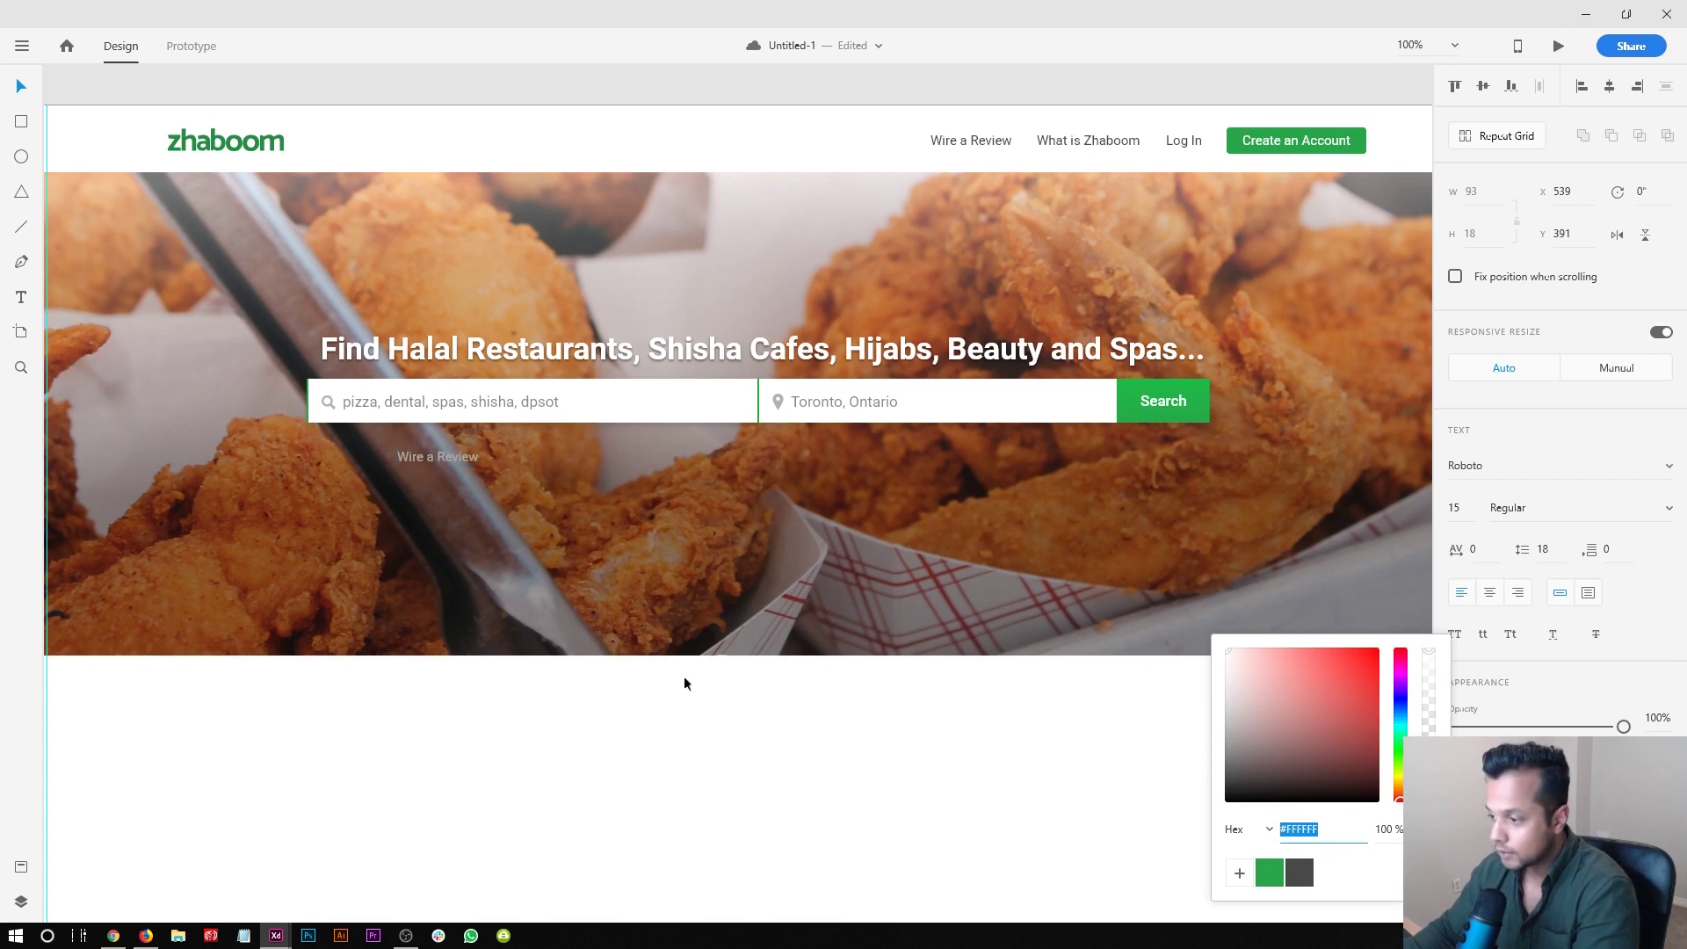
pyautogui.click(650, 633)
pyautogui.click(465, 456)
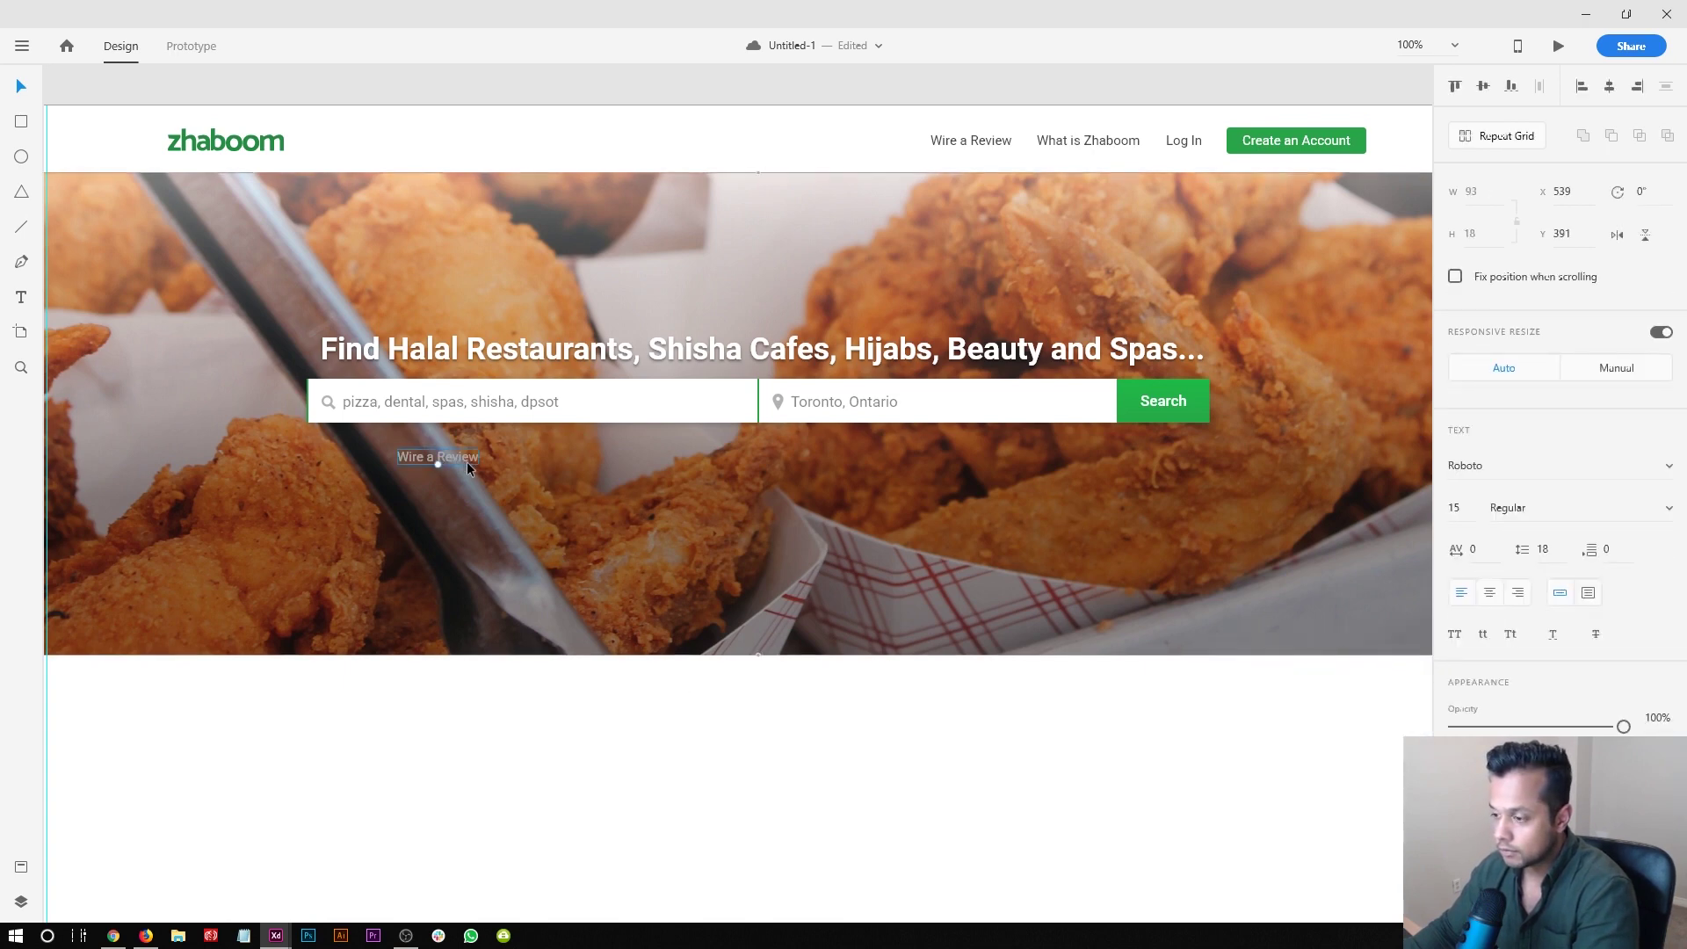
pyautogui.scroll(2, 566, 705)
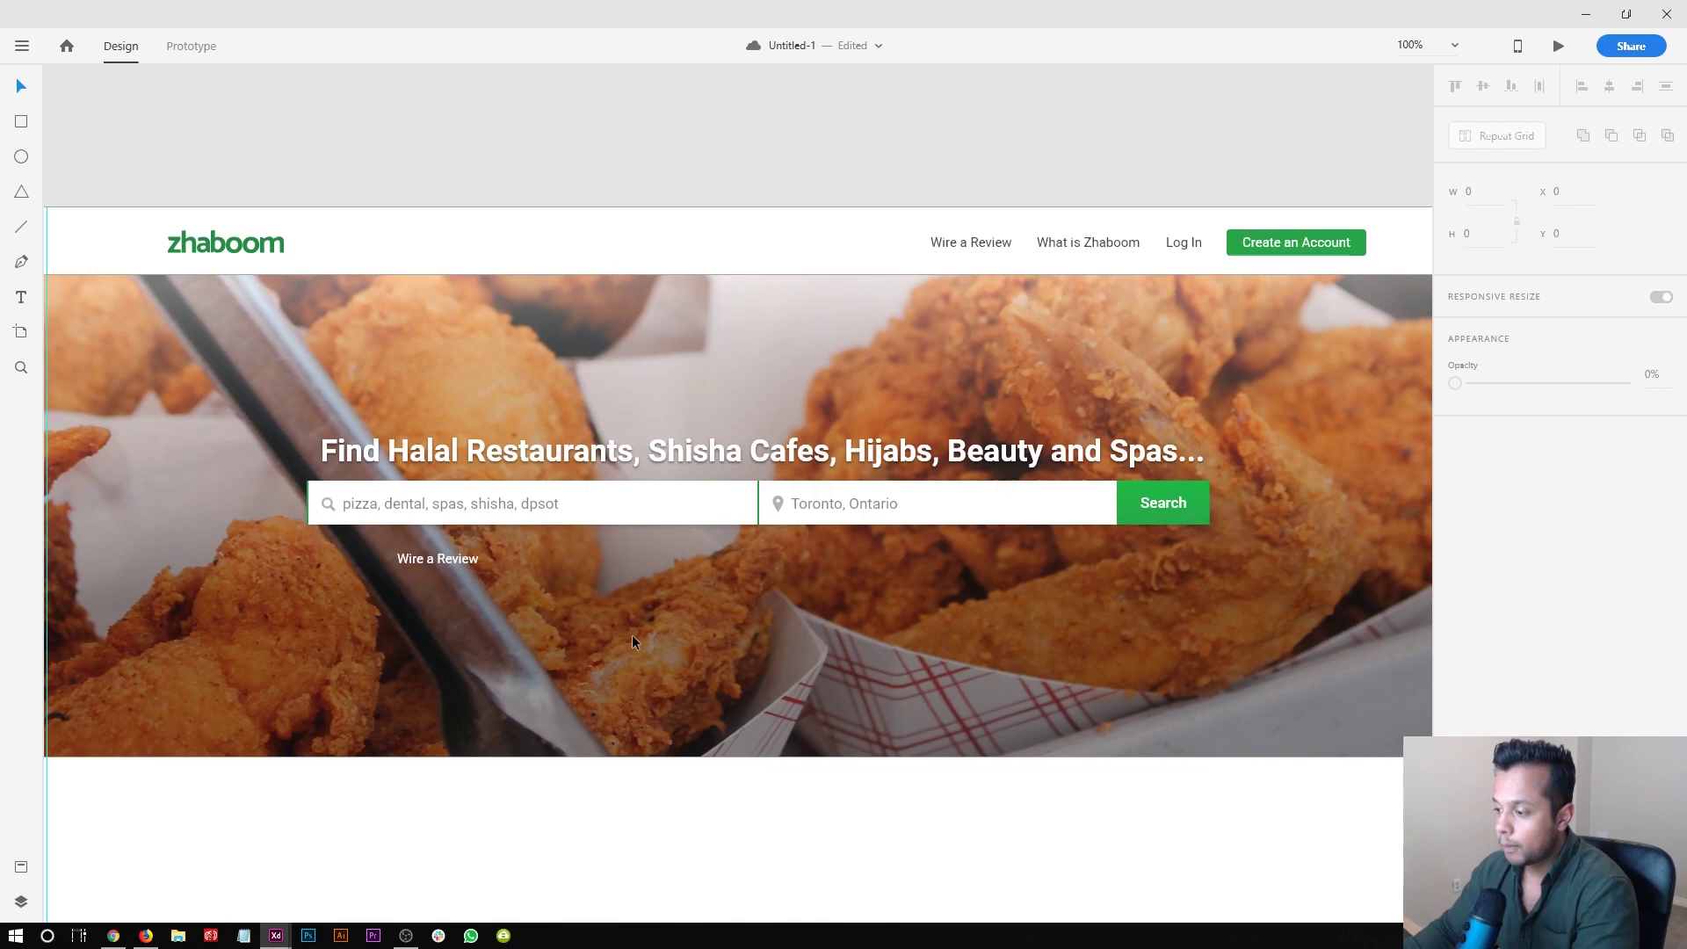
# - Move the white Wire a Review copy to X 443, Y 384 and check category names on the Zhaboom and Yelp websites in Firefox
pyautogui.click(417, 560)
pyautogui.hotkey('alt', 'Tab')
pyautogui.scroll(-2, 401, 661)
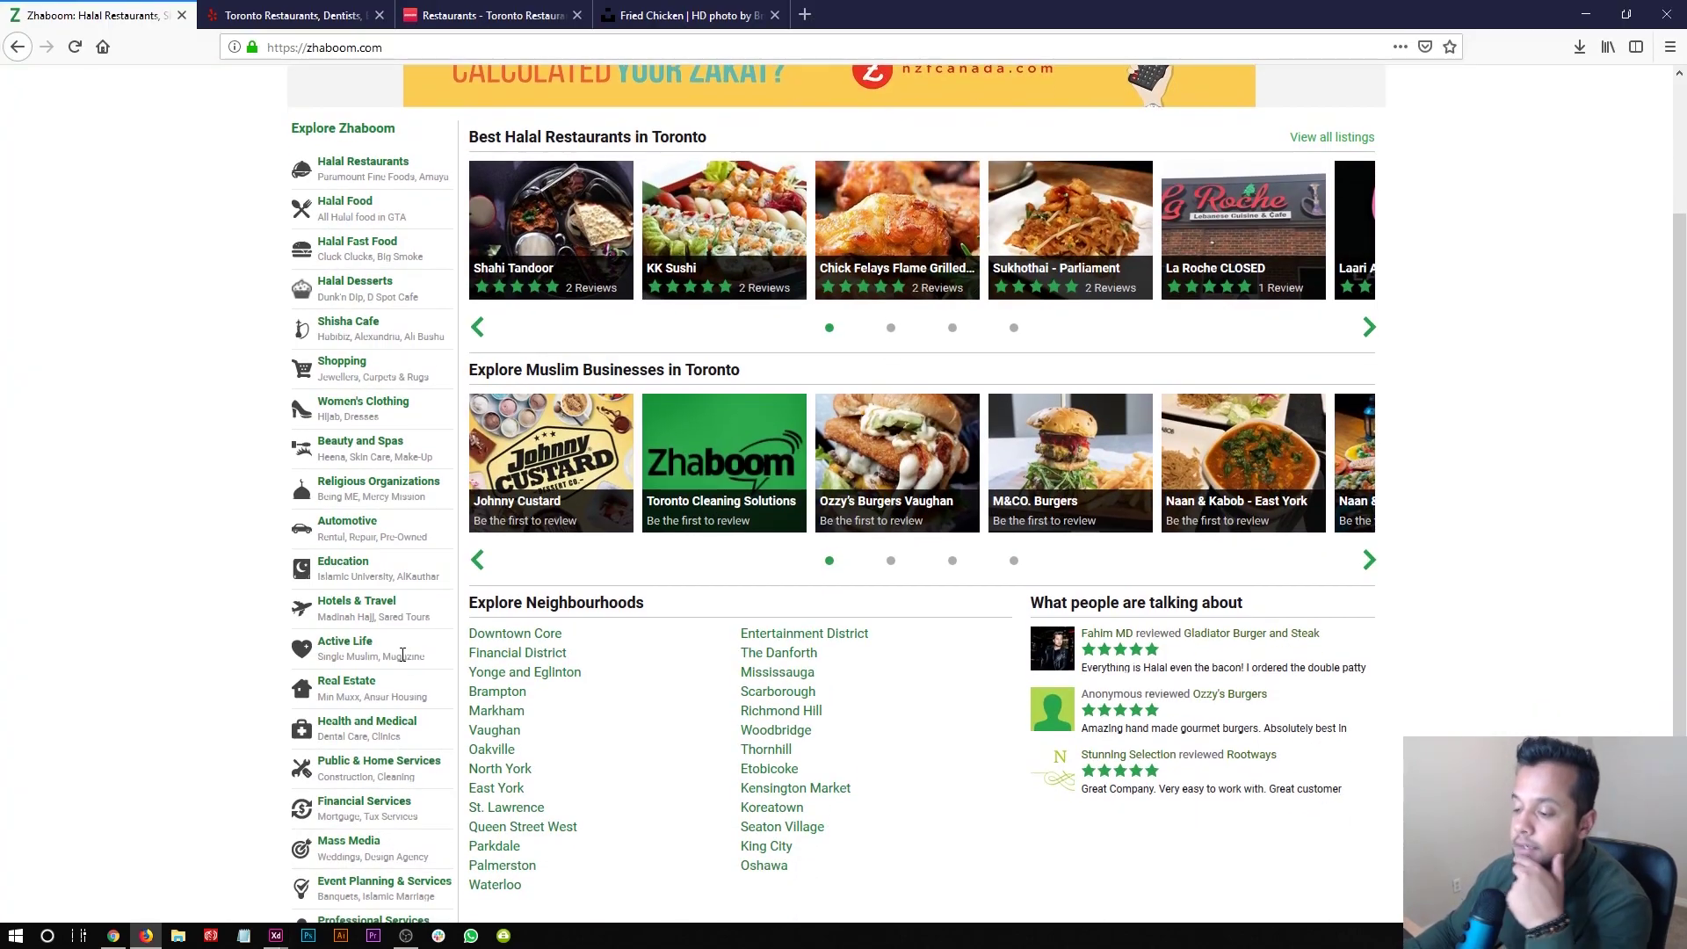
pyautogui.scroll(2, 387, 300)
pyautogui.scroll(-3, 376, 369)
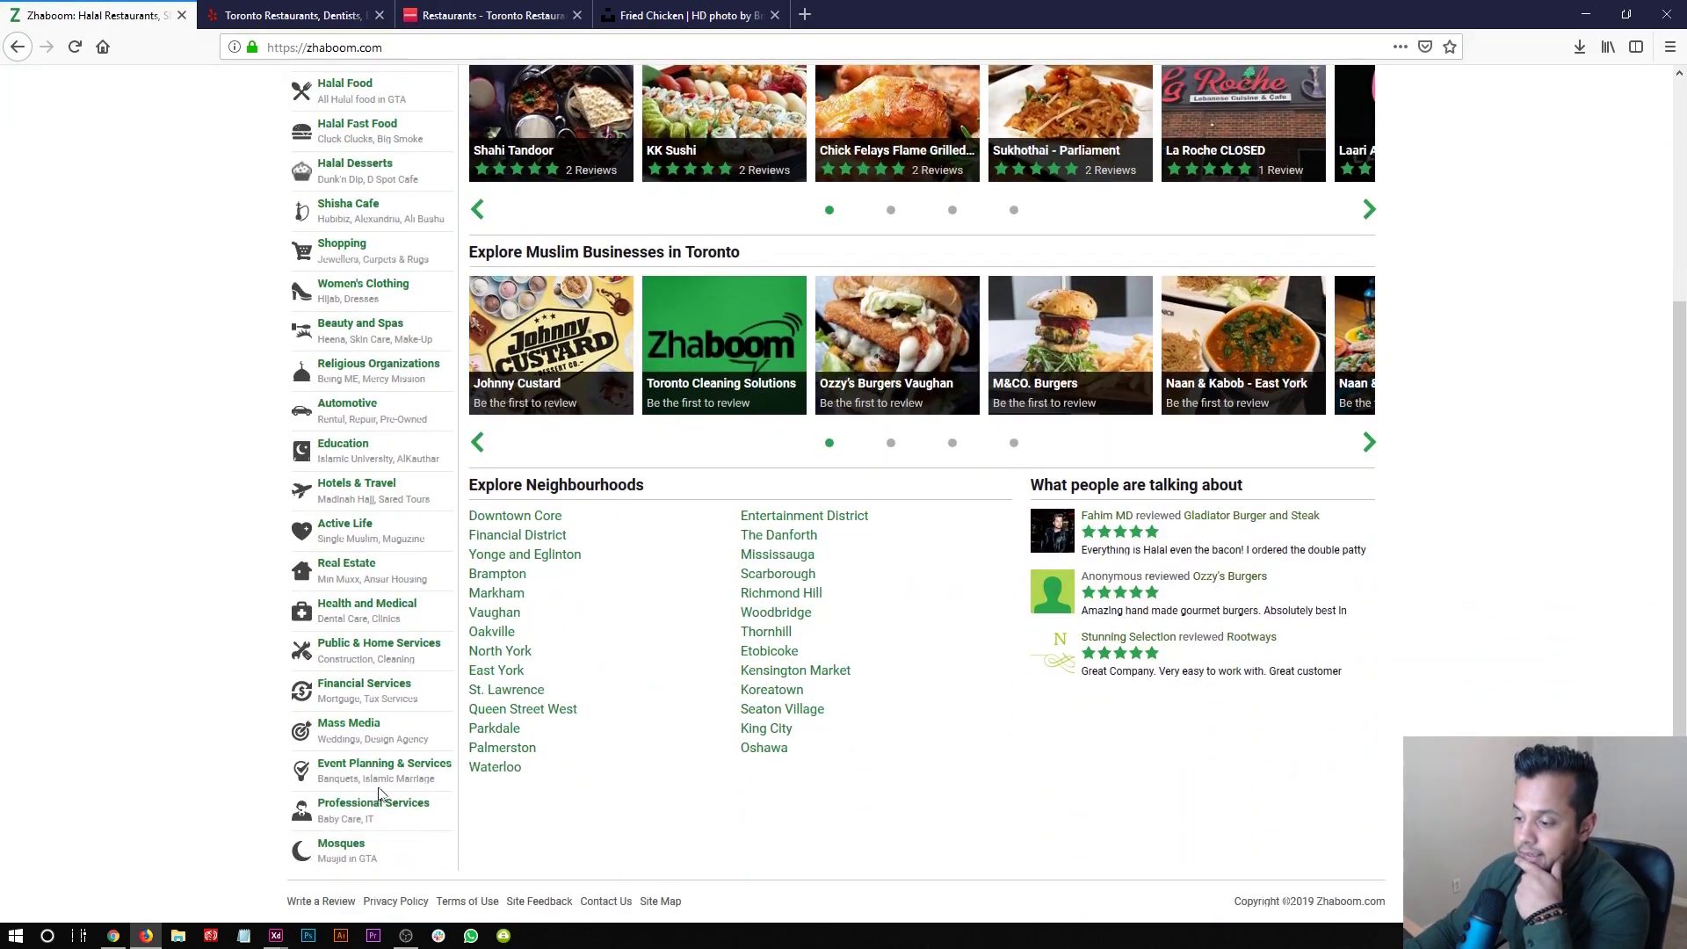
pyautogui.scroll(3, 390, 860)
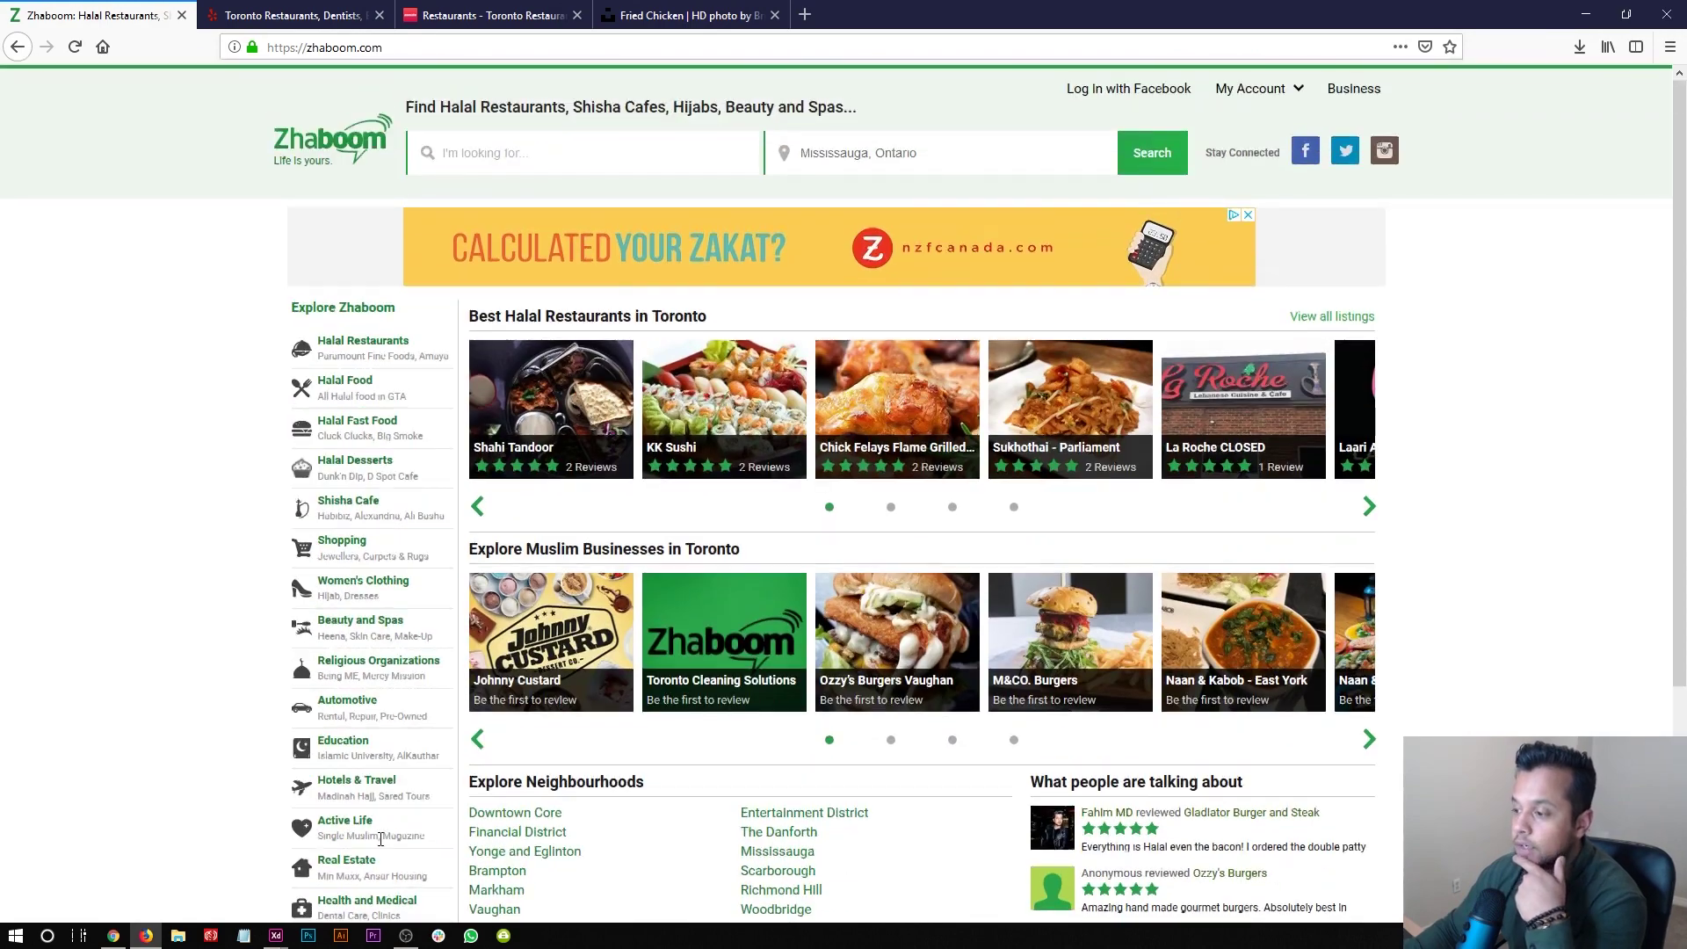
pyautogui.hotkey('ctrl', 'Tab')
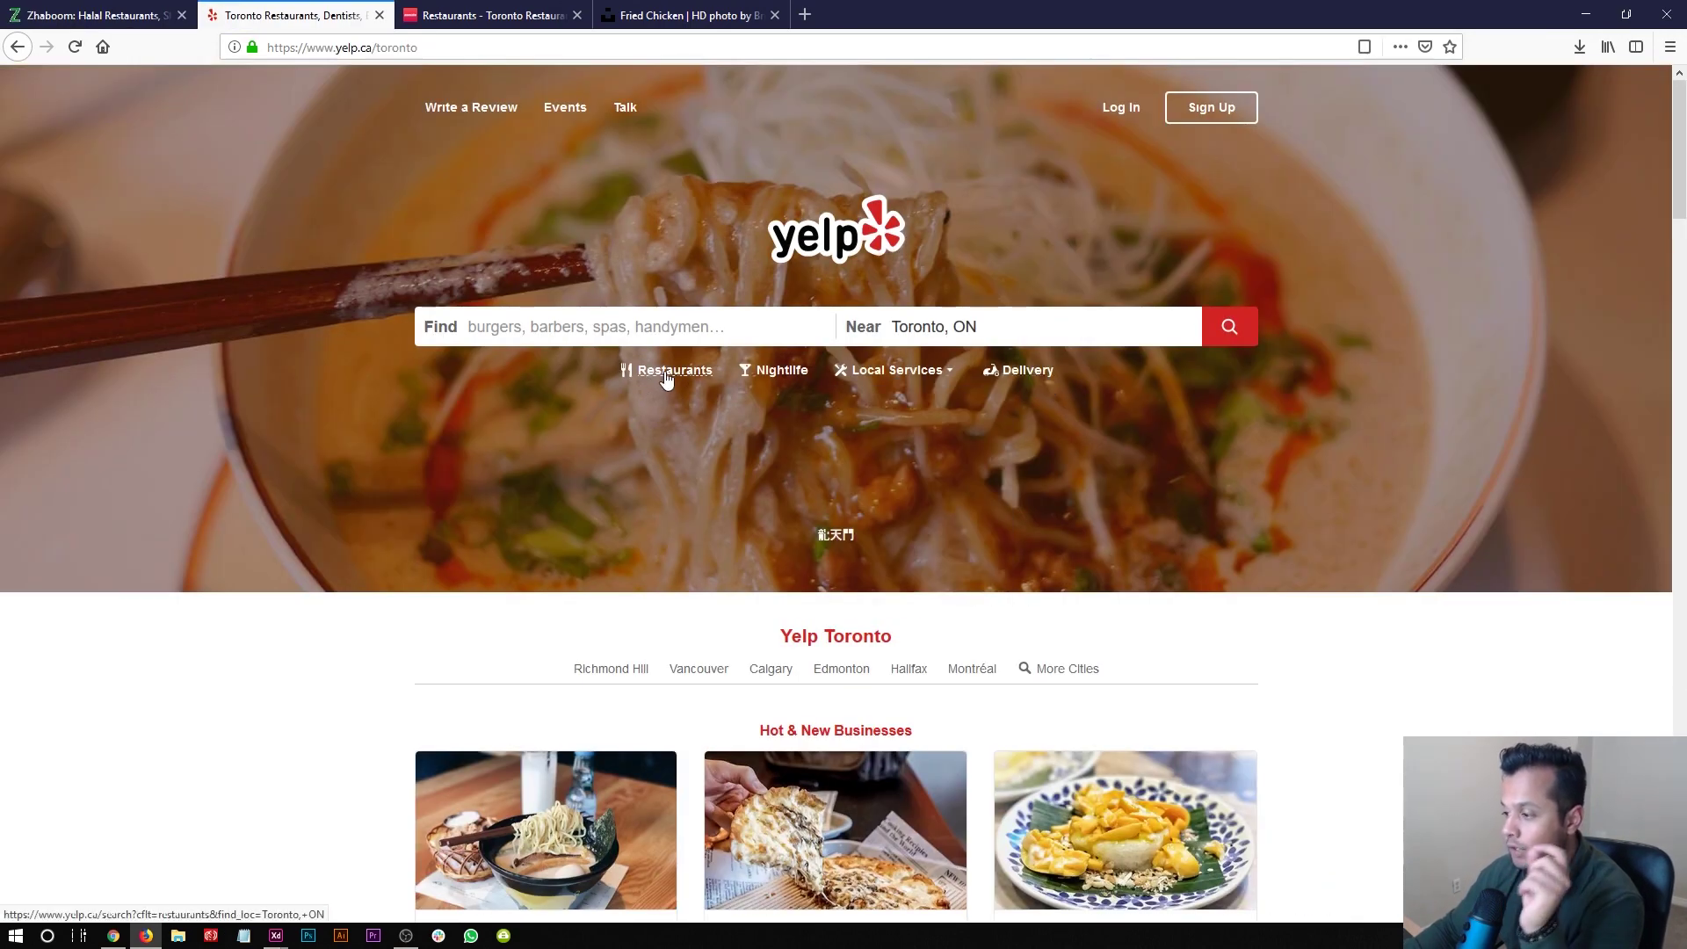
pyautogui.click(123, 15)
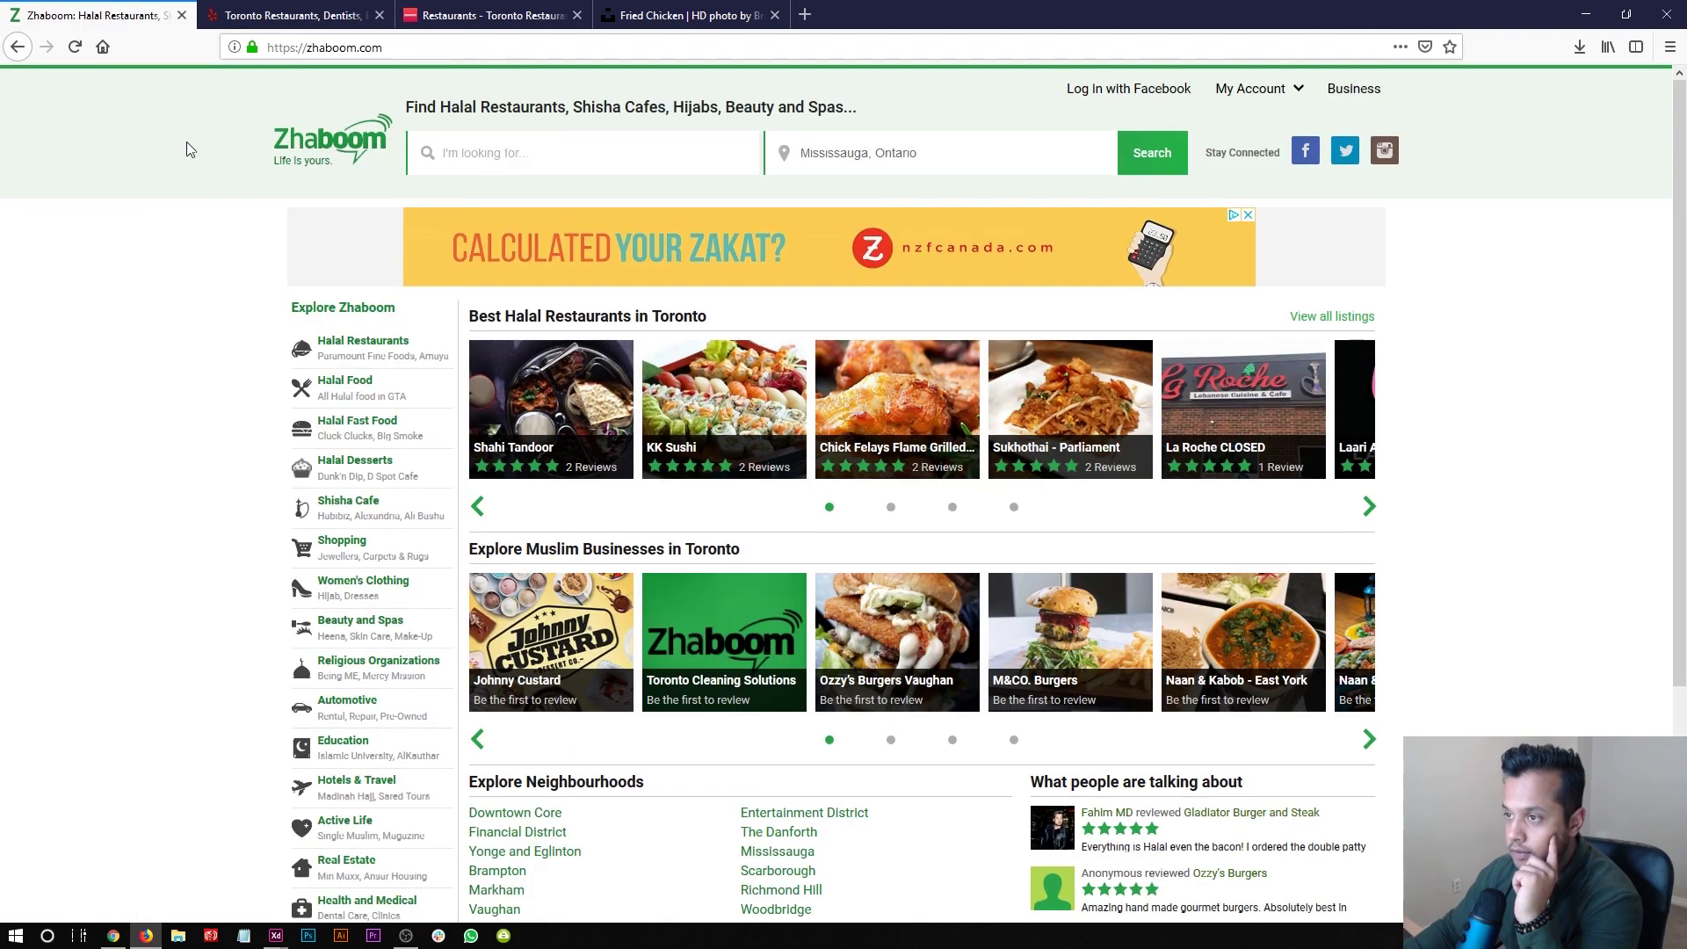
pyautogui.click(290, 15)
# - Back in Adobe XD, change the text of the white link below the search bar to Halal Food
pyautogui.hotkey('alt', 'Tab')
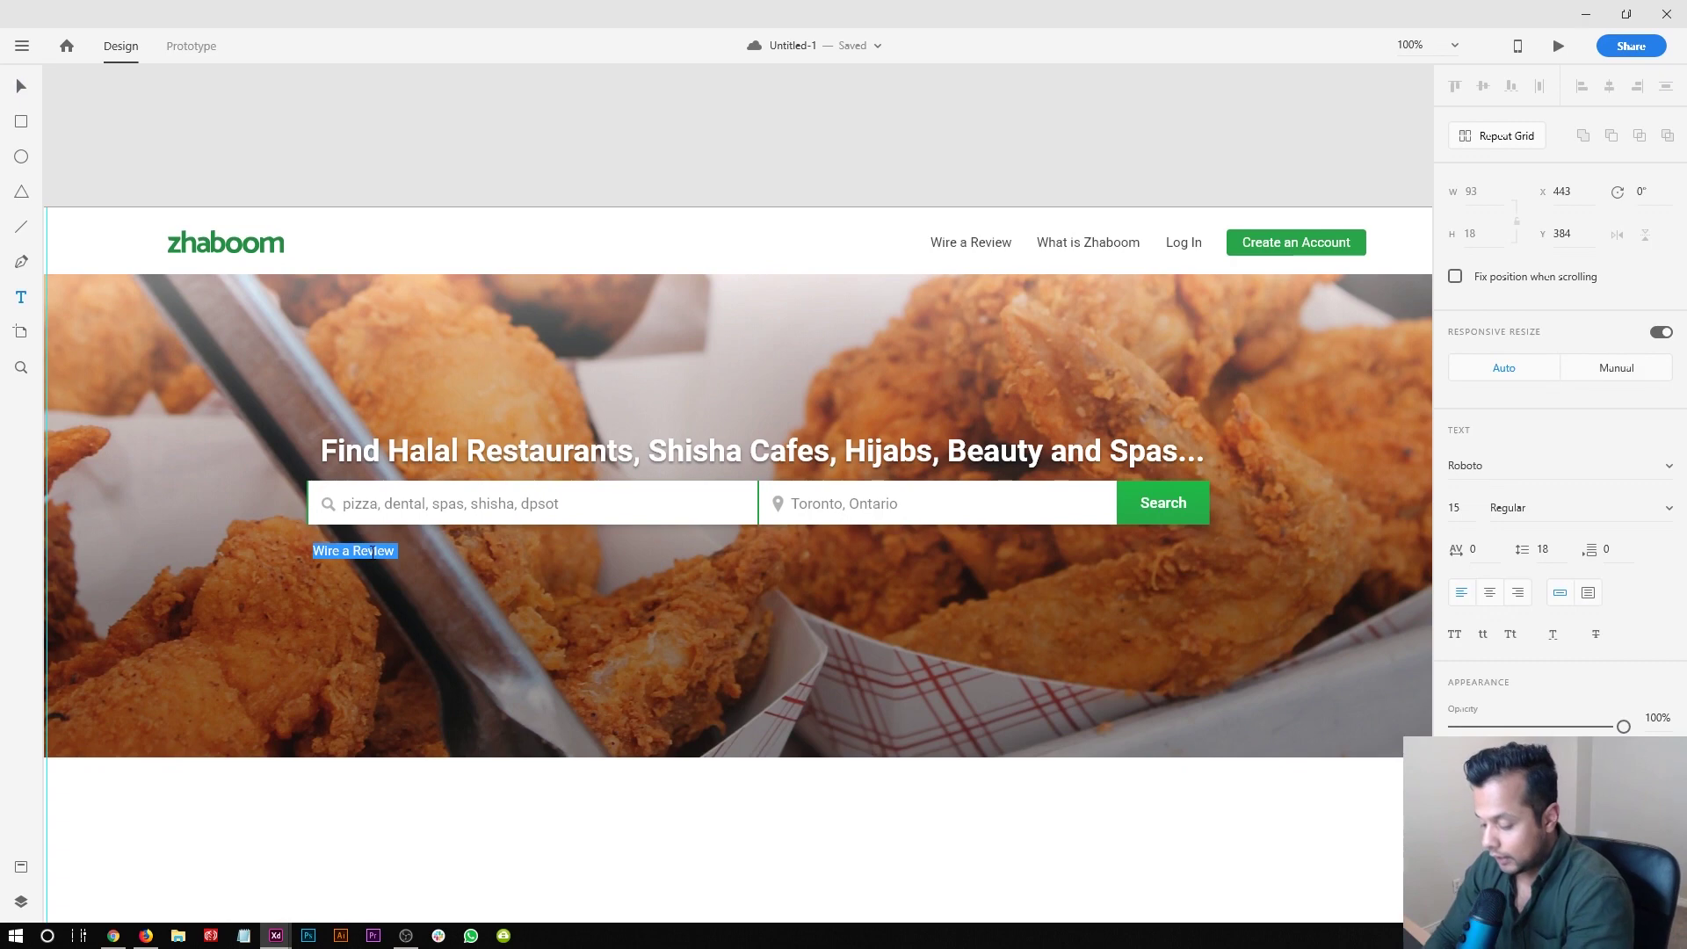
pyautogui.write('H')
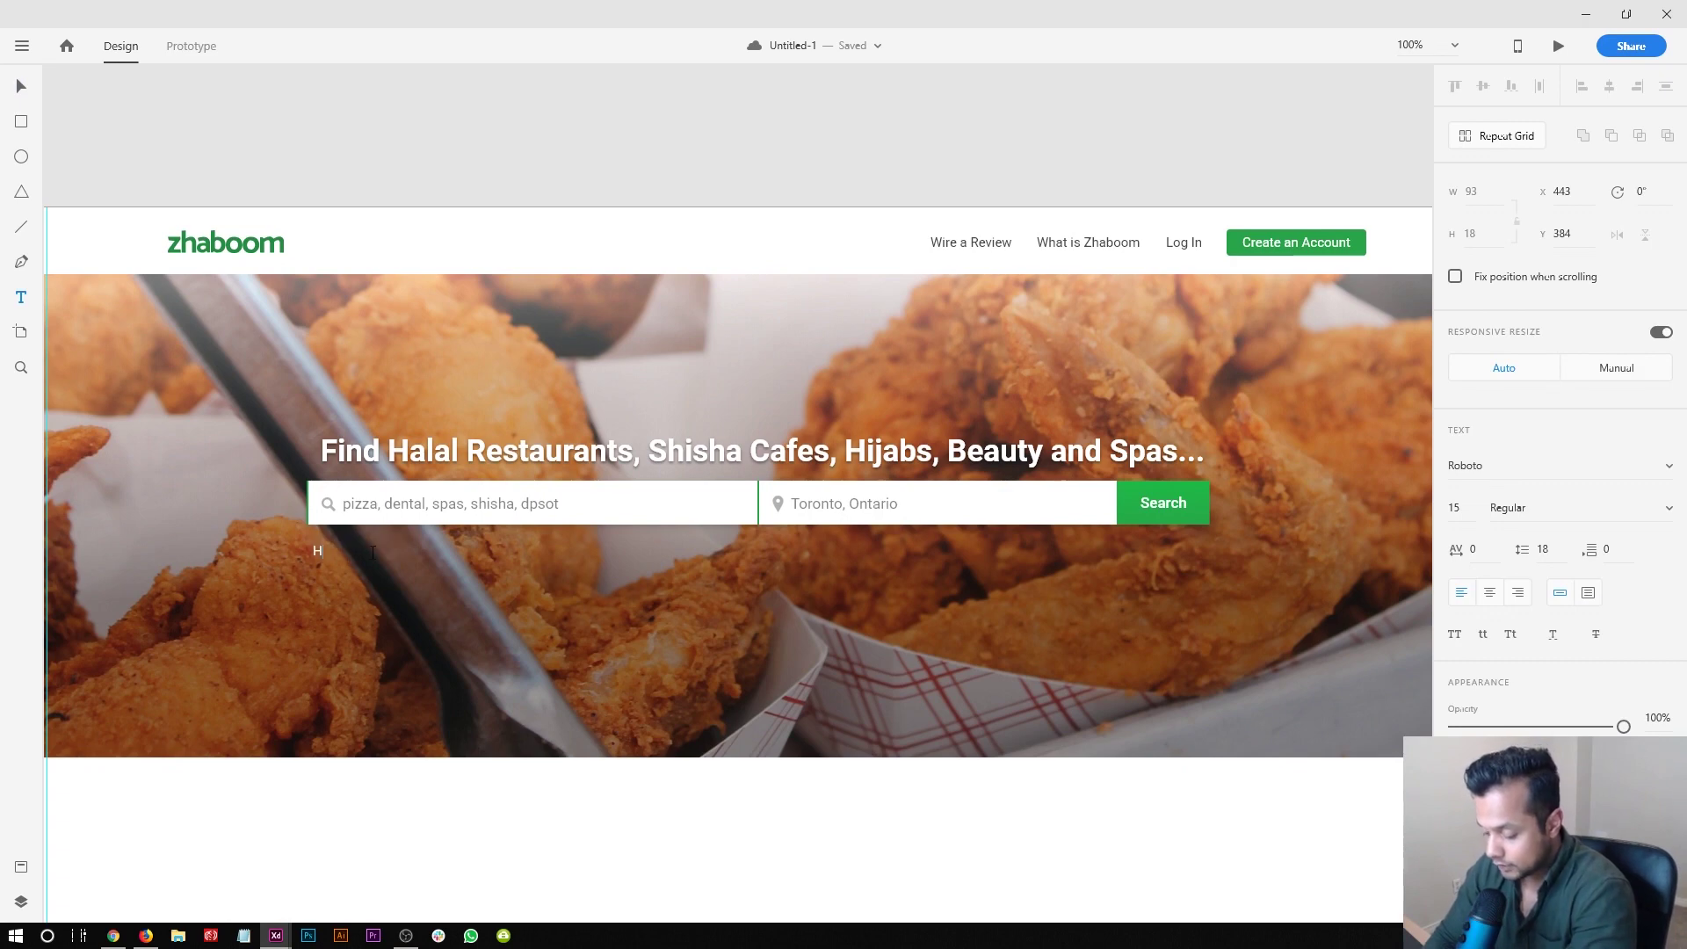
pyautogui.write('alal Food')
pyautogui.press('Escape')
# - Switch to Firefox and review the first categories listed under Explore Zhaboom on the Zhaboom home page
pyautogui.click(148, 933)
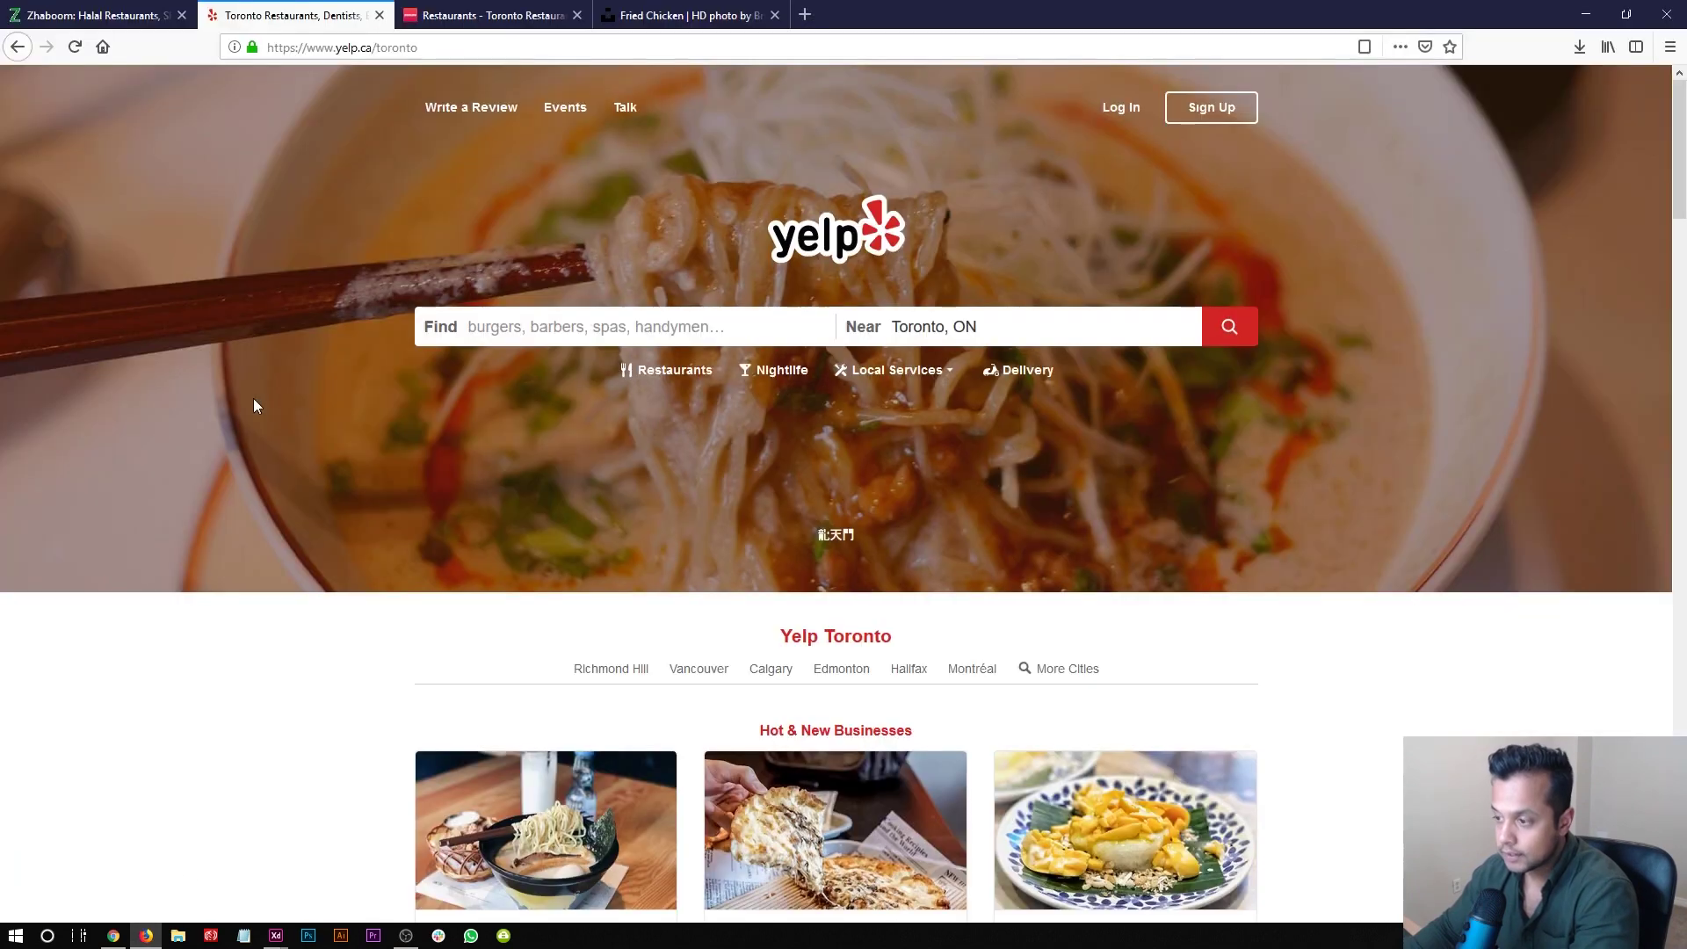
pyautogui.hotkey('ctrl', 'shift', 'Tab')
pyautogui.moveTo(424, 432); pyautogui.dragTo(306, 335)
pyautogui.click(308, 339)
pyautogui.moveTo(430, 481); pyautogui.dragTo(320, 347)
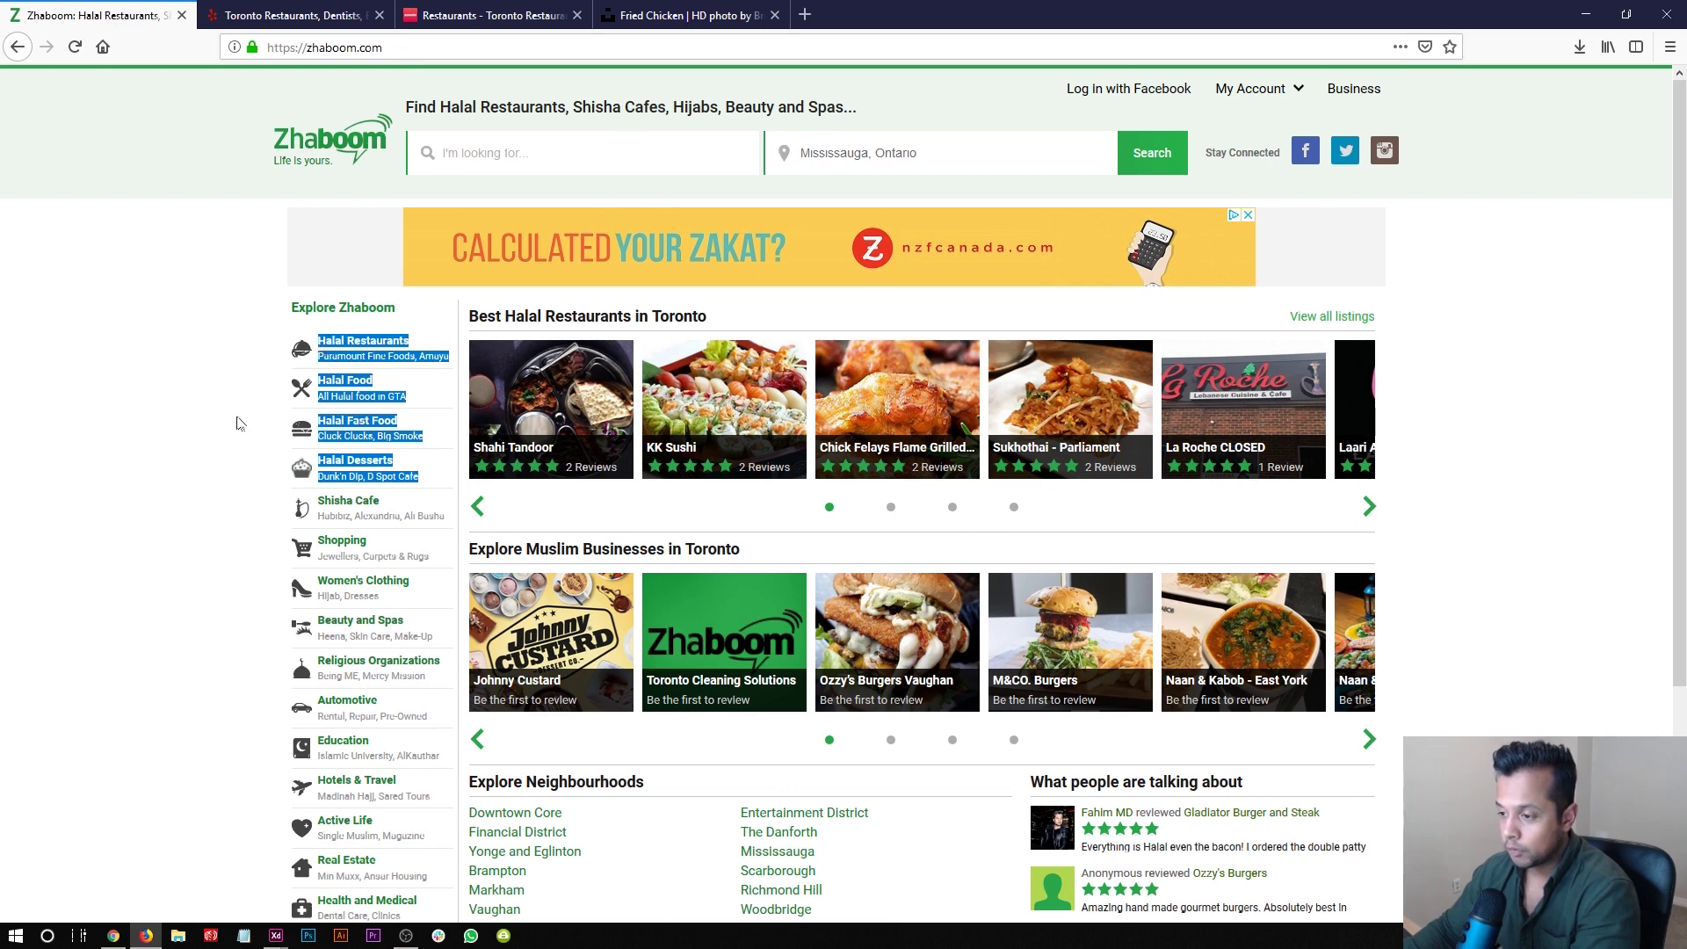
# - Back in Adobe XD, copy the Halal Food link to X 594, Y 384 and change the copy's text to Shopping
pyautogui.hotkey('alt', 'Tab')
pyautogui.moveTo(520, 565); pyautogui.dragTo(652, 565)
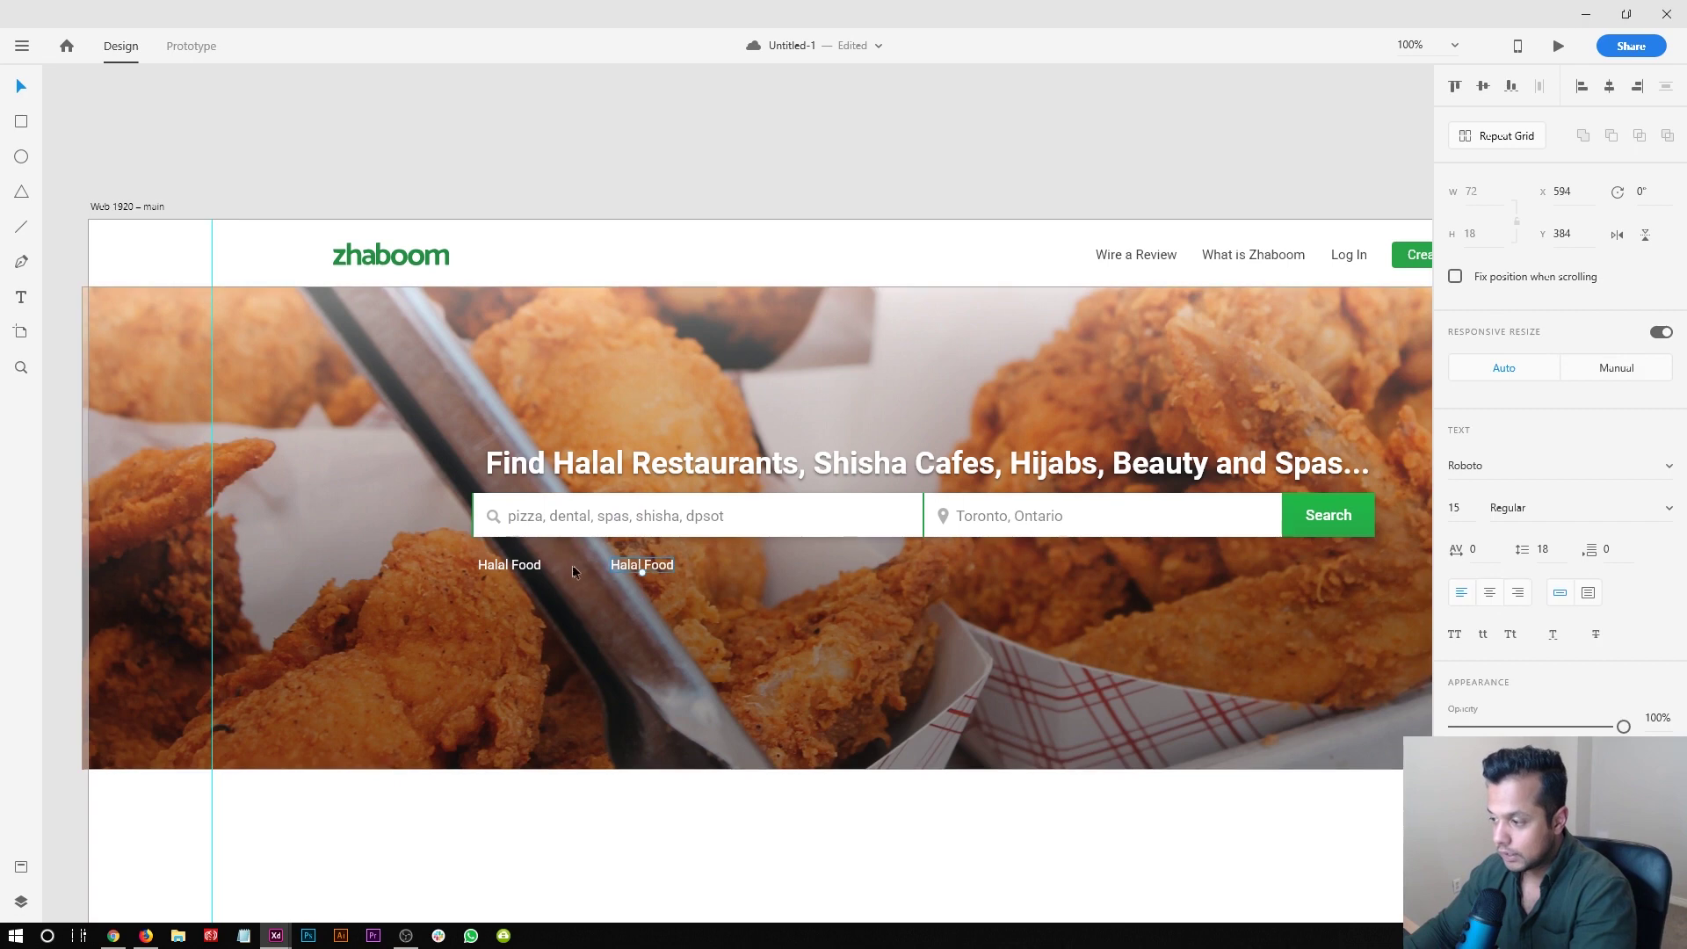
pyautogui.moveTo(416, 477); pyautogui.dragTo(778, 675)
pyautogui.doubleClick(641, 569)
pyautogui.tripleClick(914, 484)
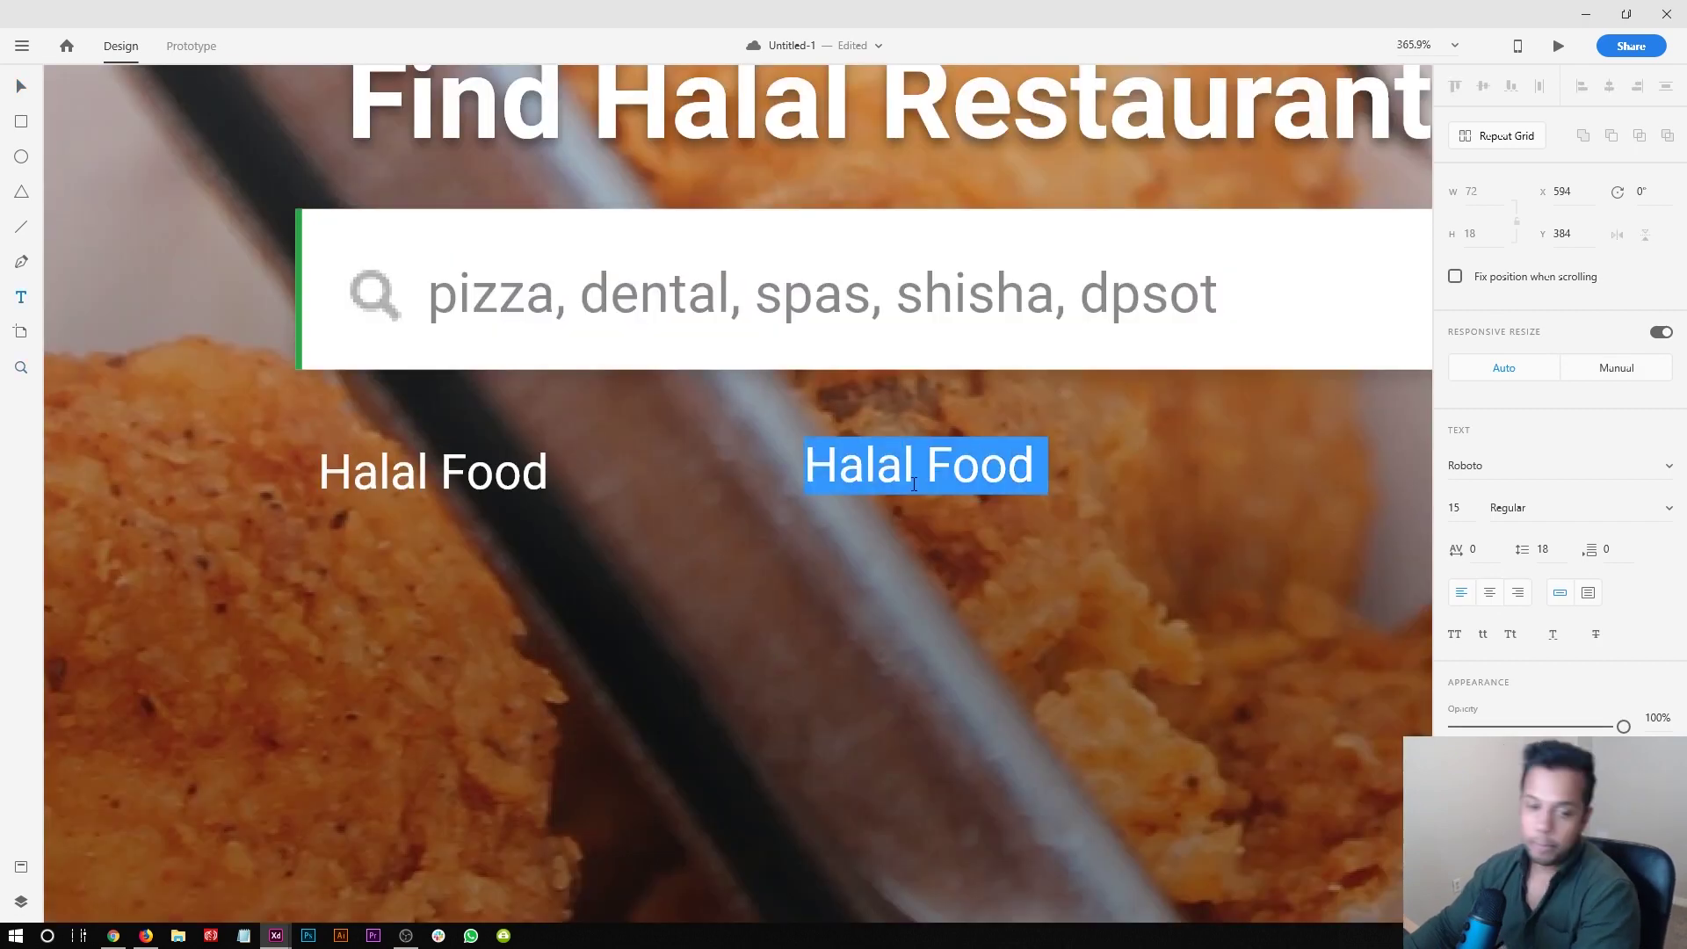
pyautogui.write('Shopping')
pyautogui.press('Escape')
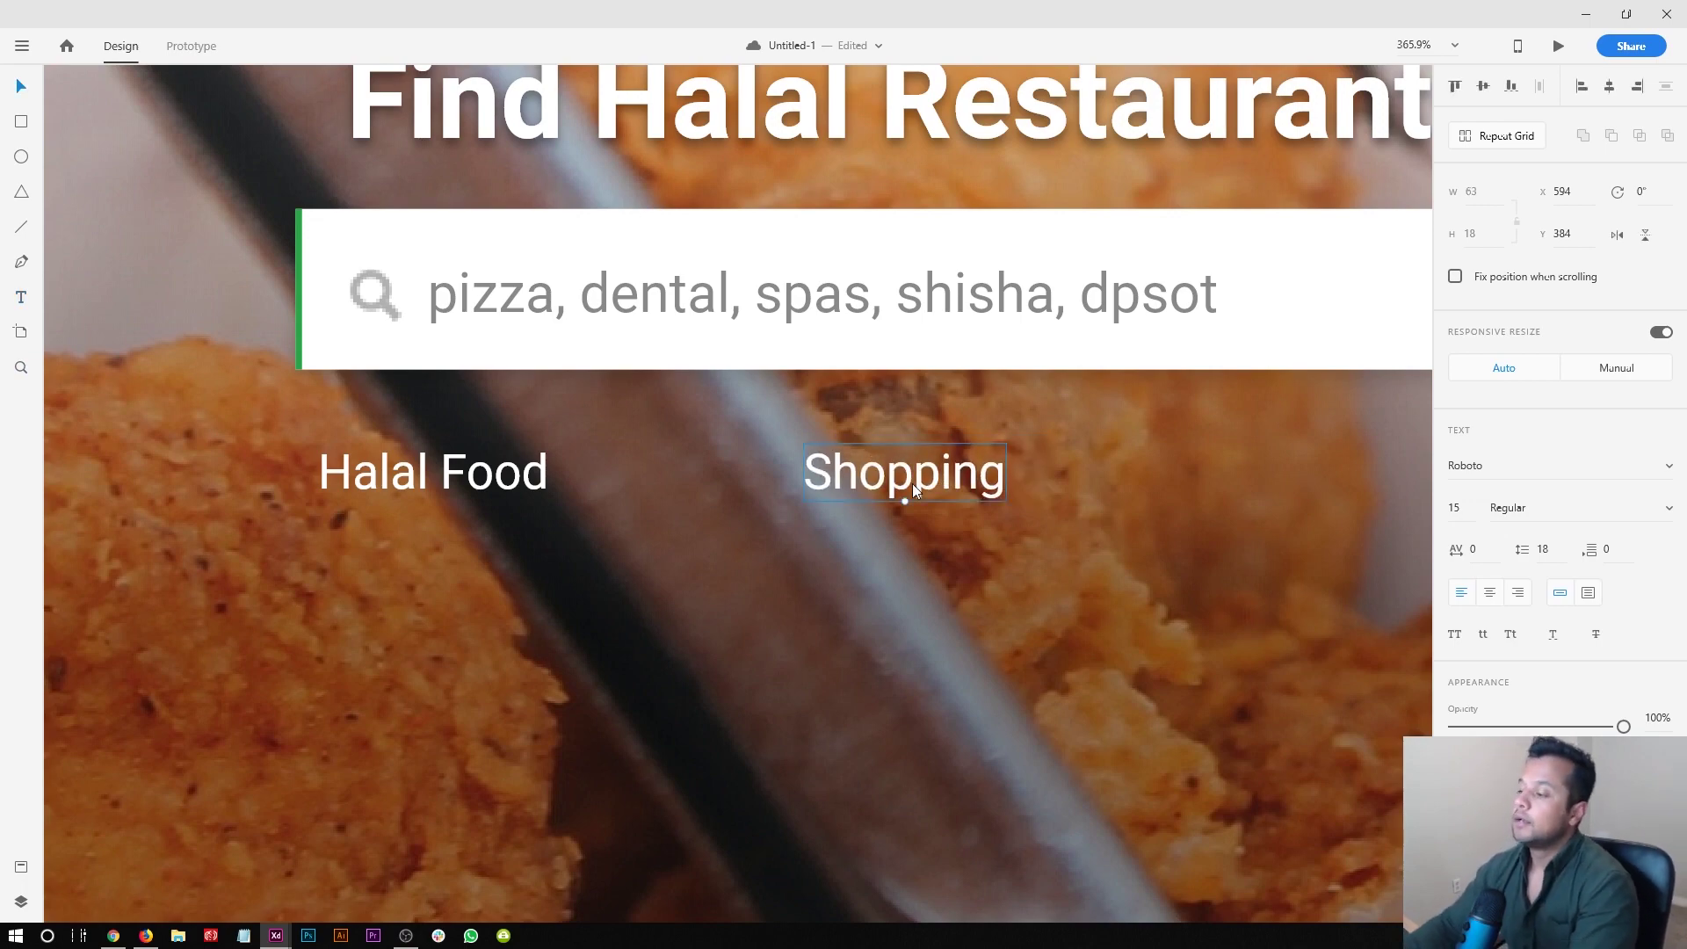
# - Copy the Shopping link to X 716, Y 384 and change the copy's text to Active Life
pyautogui.moveTo(873, 455); pyautogui.dragTo(1268, 445)
pyautogui.moveTo(1271, 574); pyautogui.dragTo(834, 550)
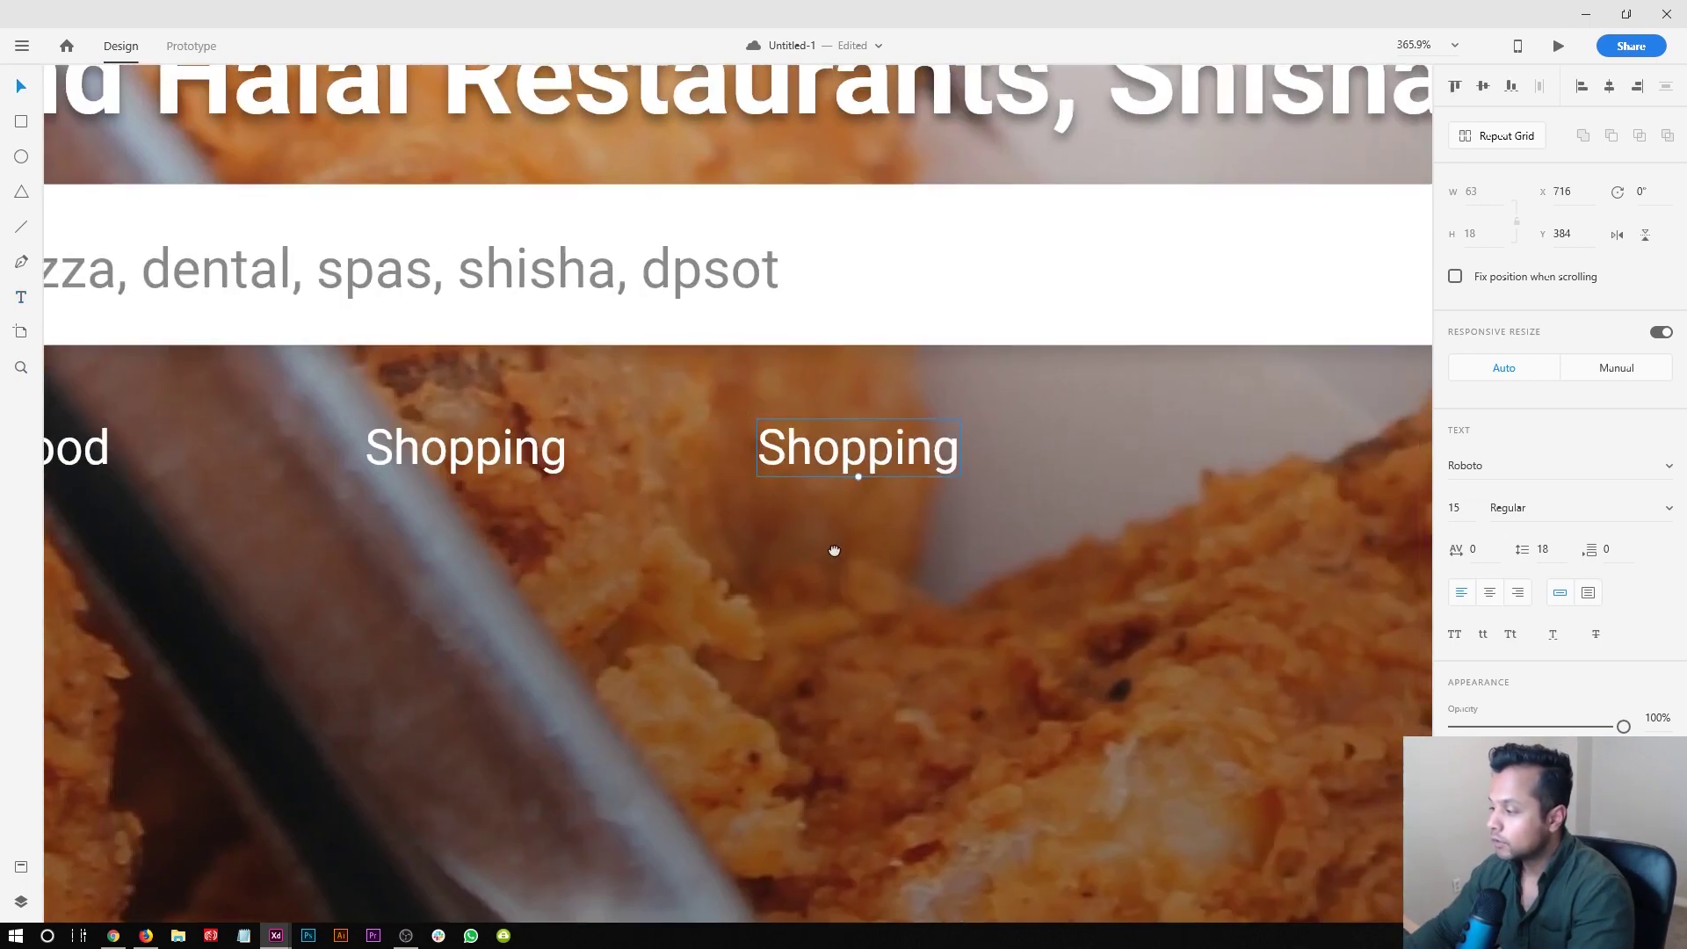
pyautogui.doubleClick(804, 439)
pyautogui.write('A')
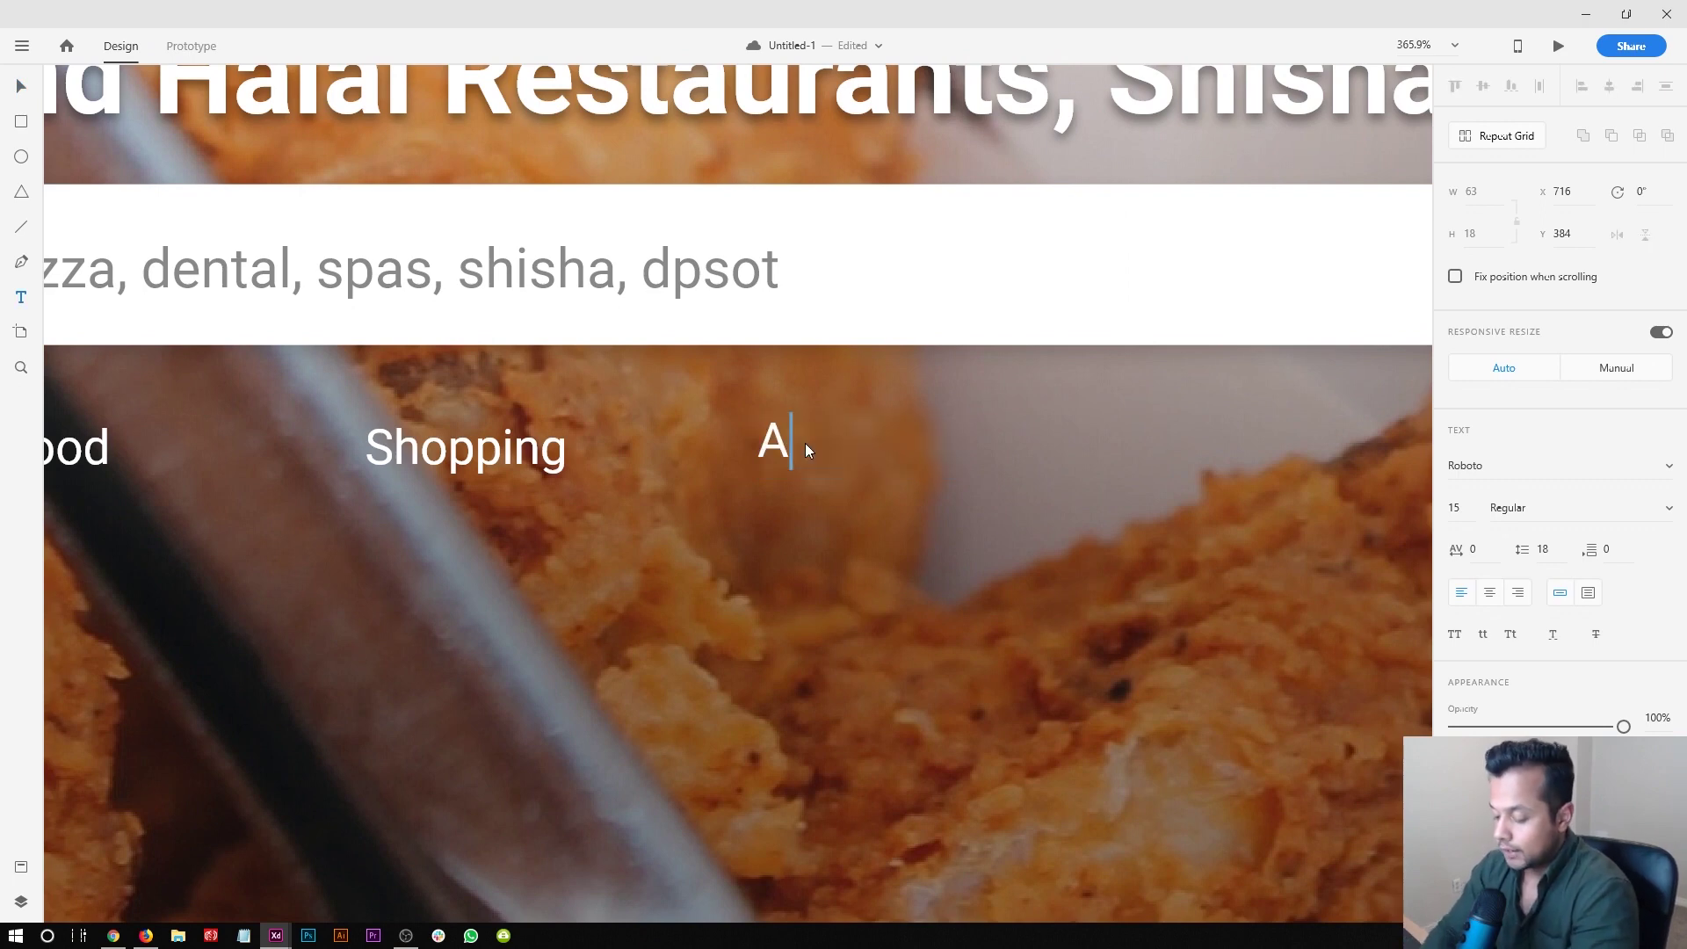
pyautogui.write('ctibe')
pyautogui.press('BackSpace')
pyautogui.press('BackSpace')
pyautogui.write('ve Life')
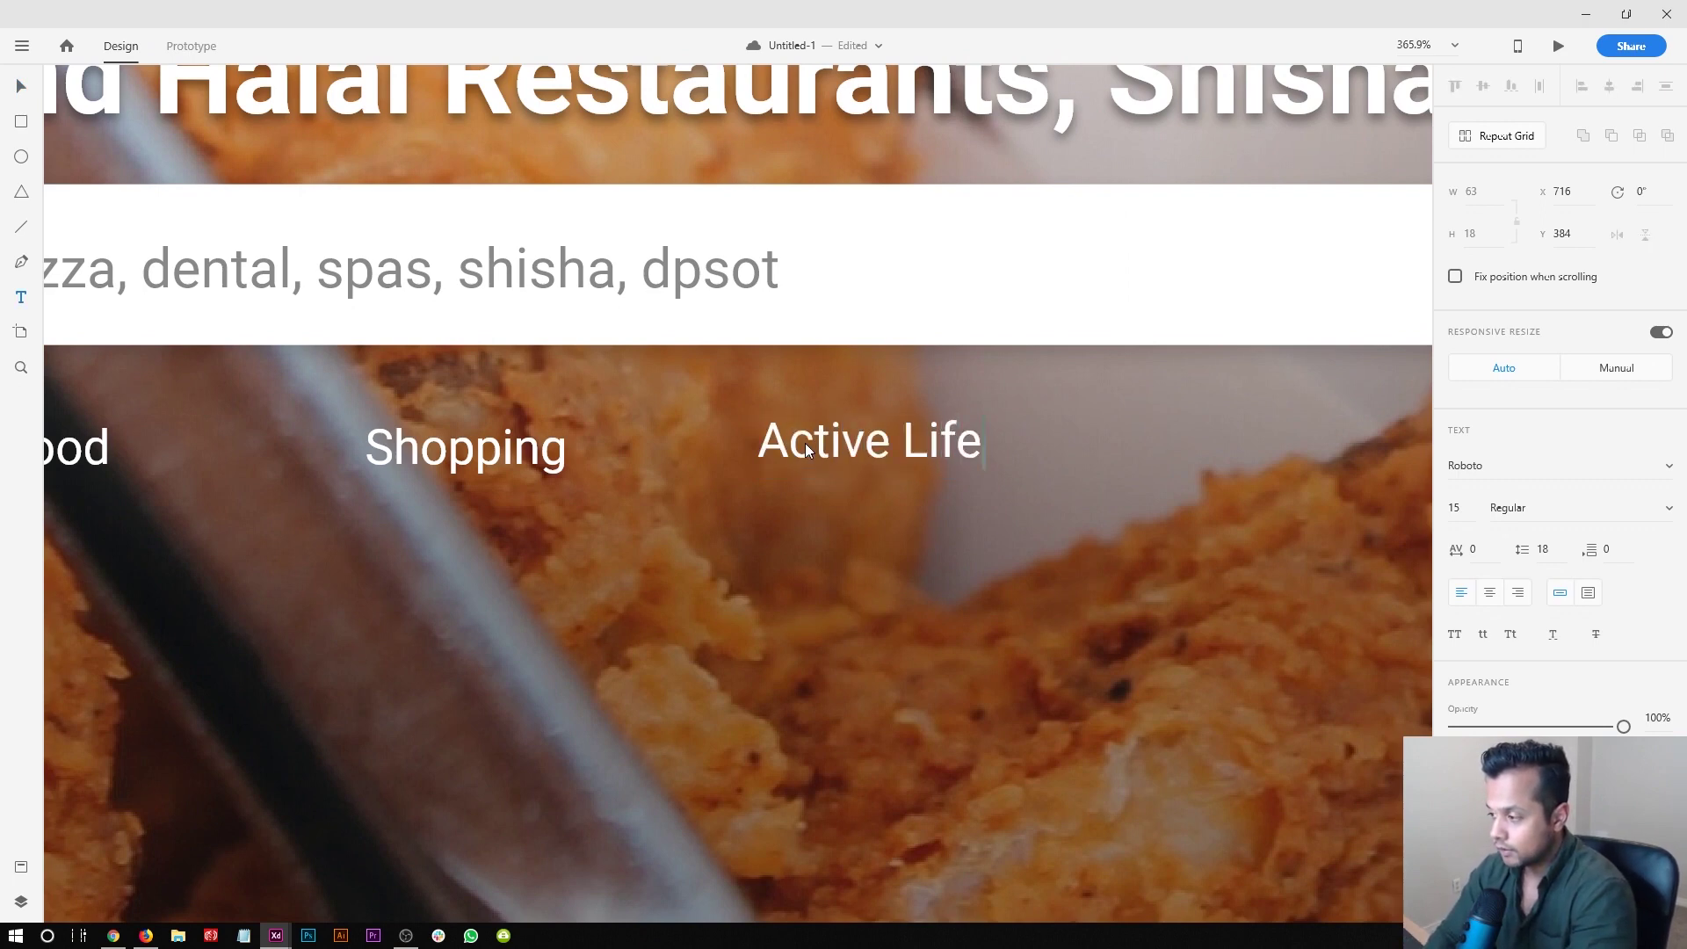
pyautogui.press('Escape')
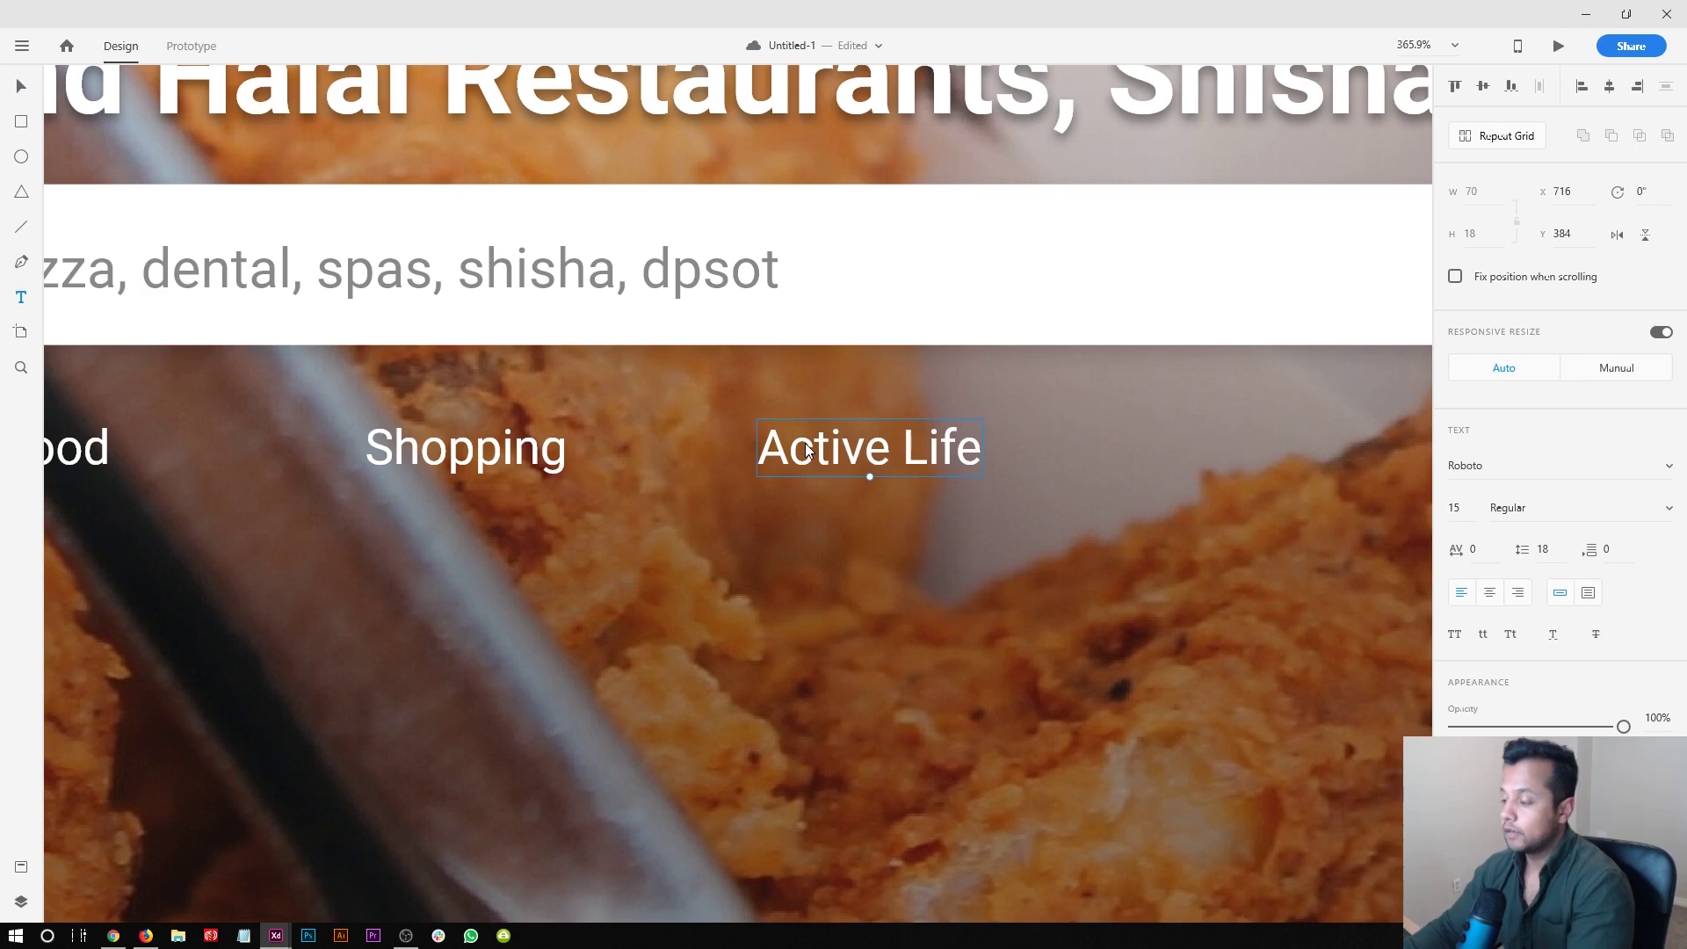
pyautogui.press('Escape')
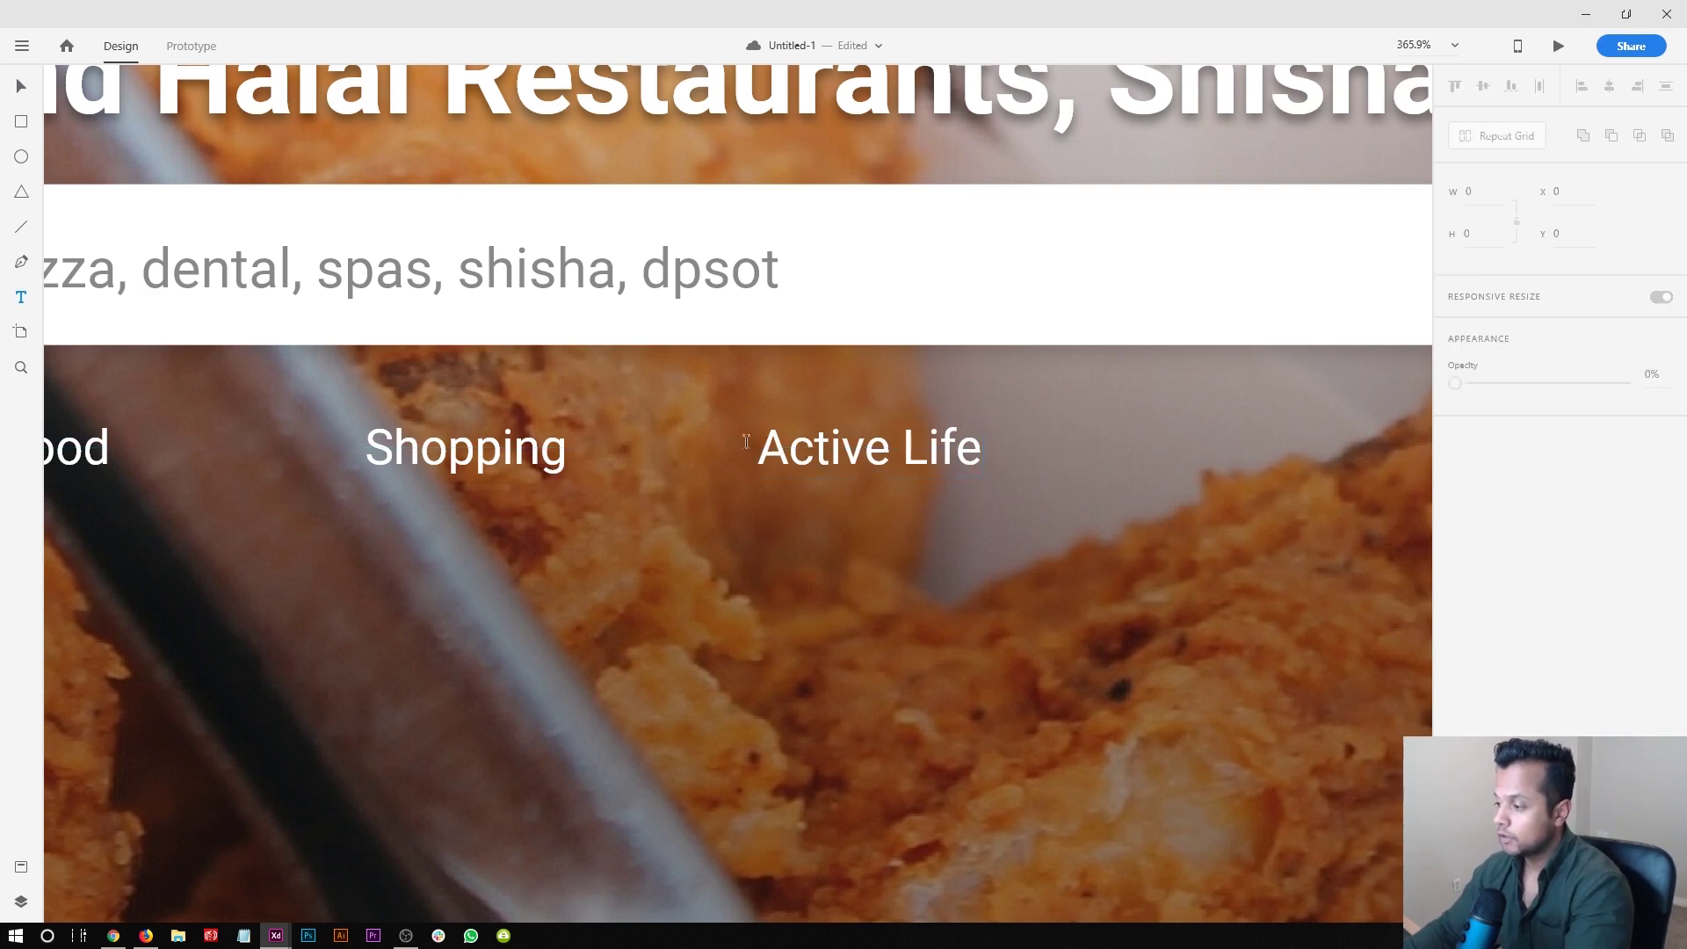
# - Copy the Active Life link to X 816, Y 384 and change the copy's text to More Local Categories
pyautogui.doubleClick(807, 461)
pyautogui.press('Escape')
pyautogui.moveTo(826, 453); pyautogui.dragTo(1150, 445)
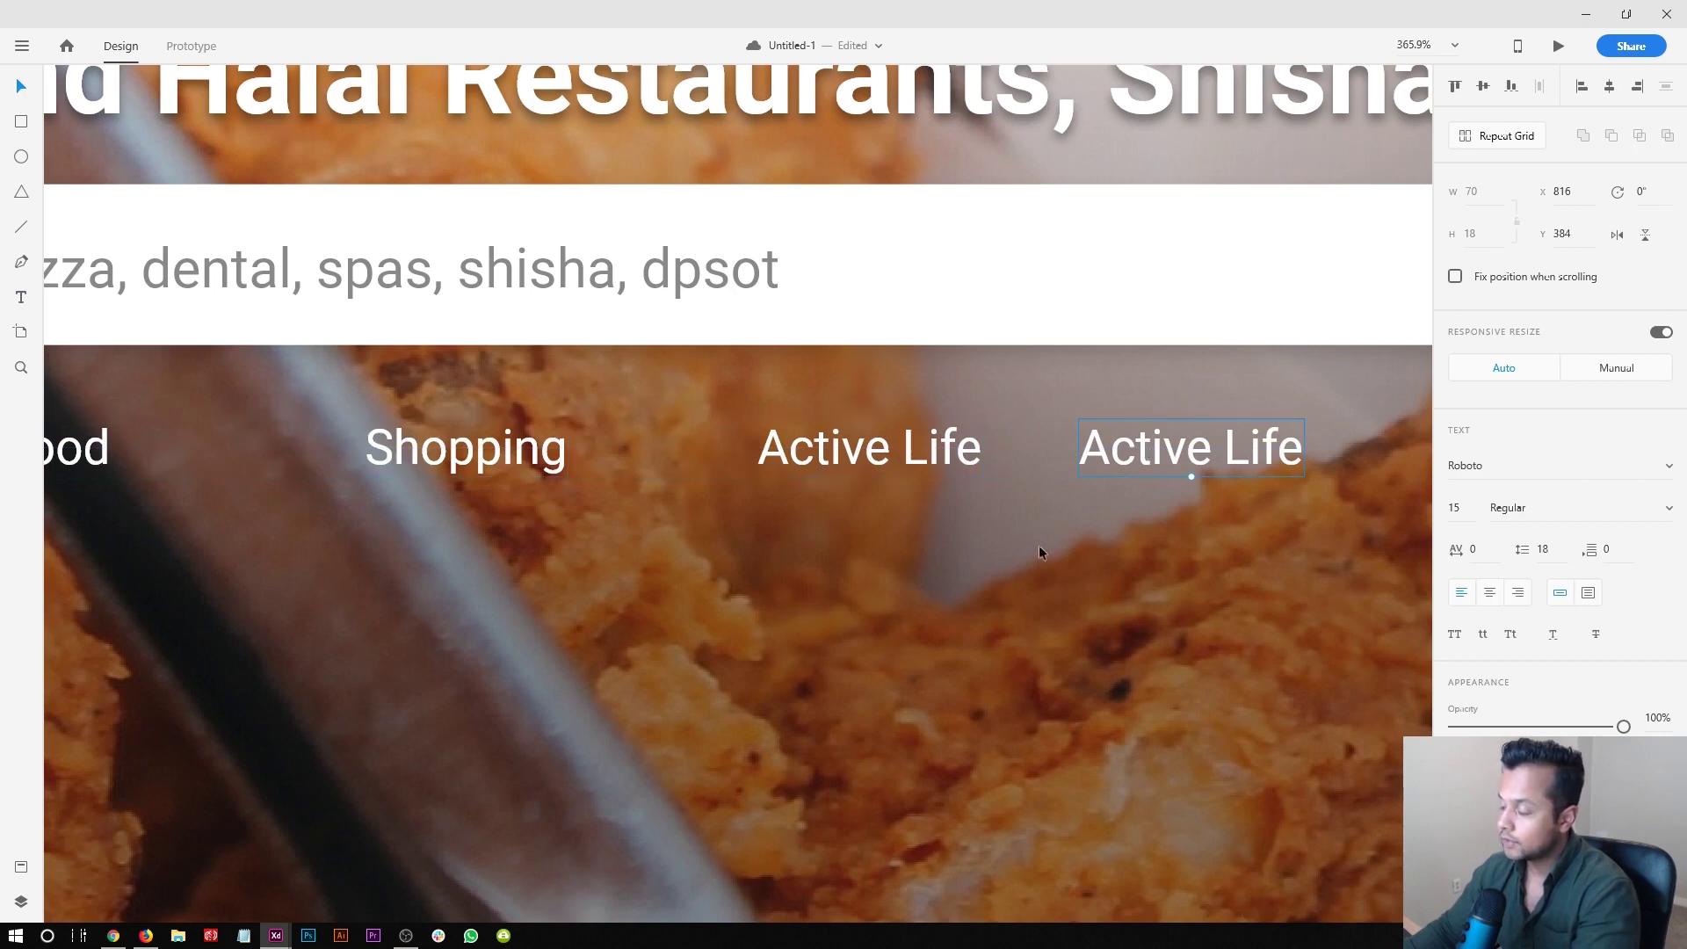
pyautogui.moveTo(1038, 550); pyautogui.dragTo(772, 547)
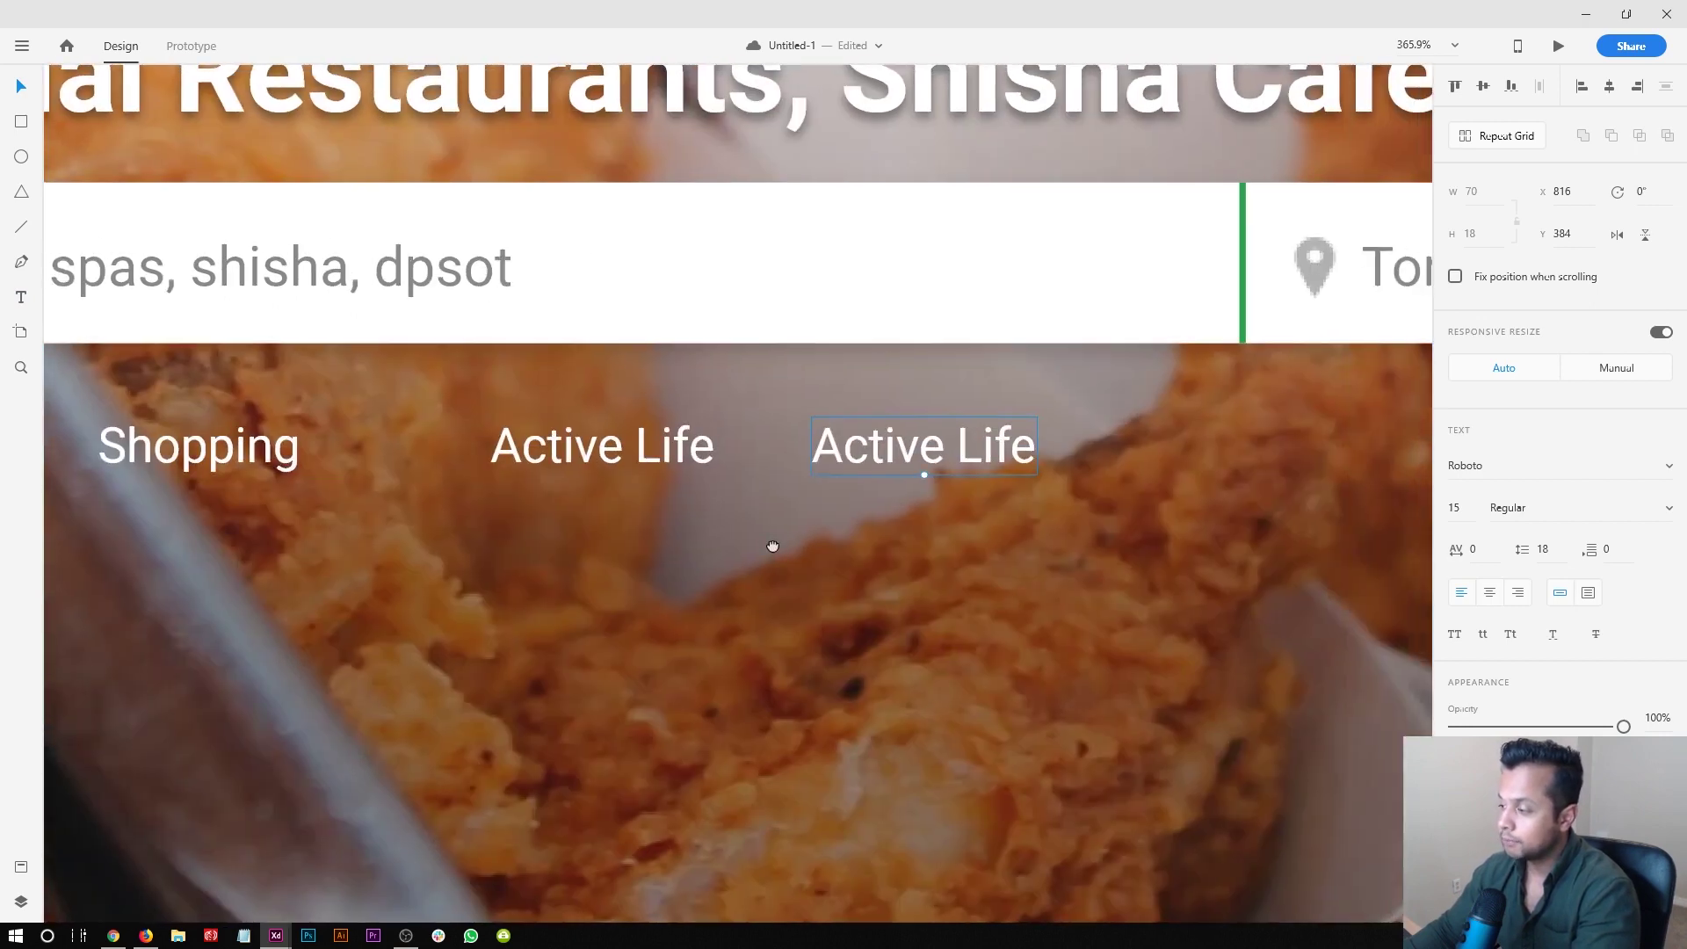
pyautogui.doubleClick(873, 447)
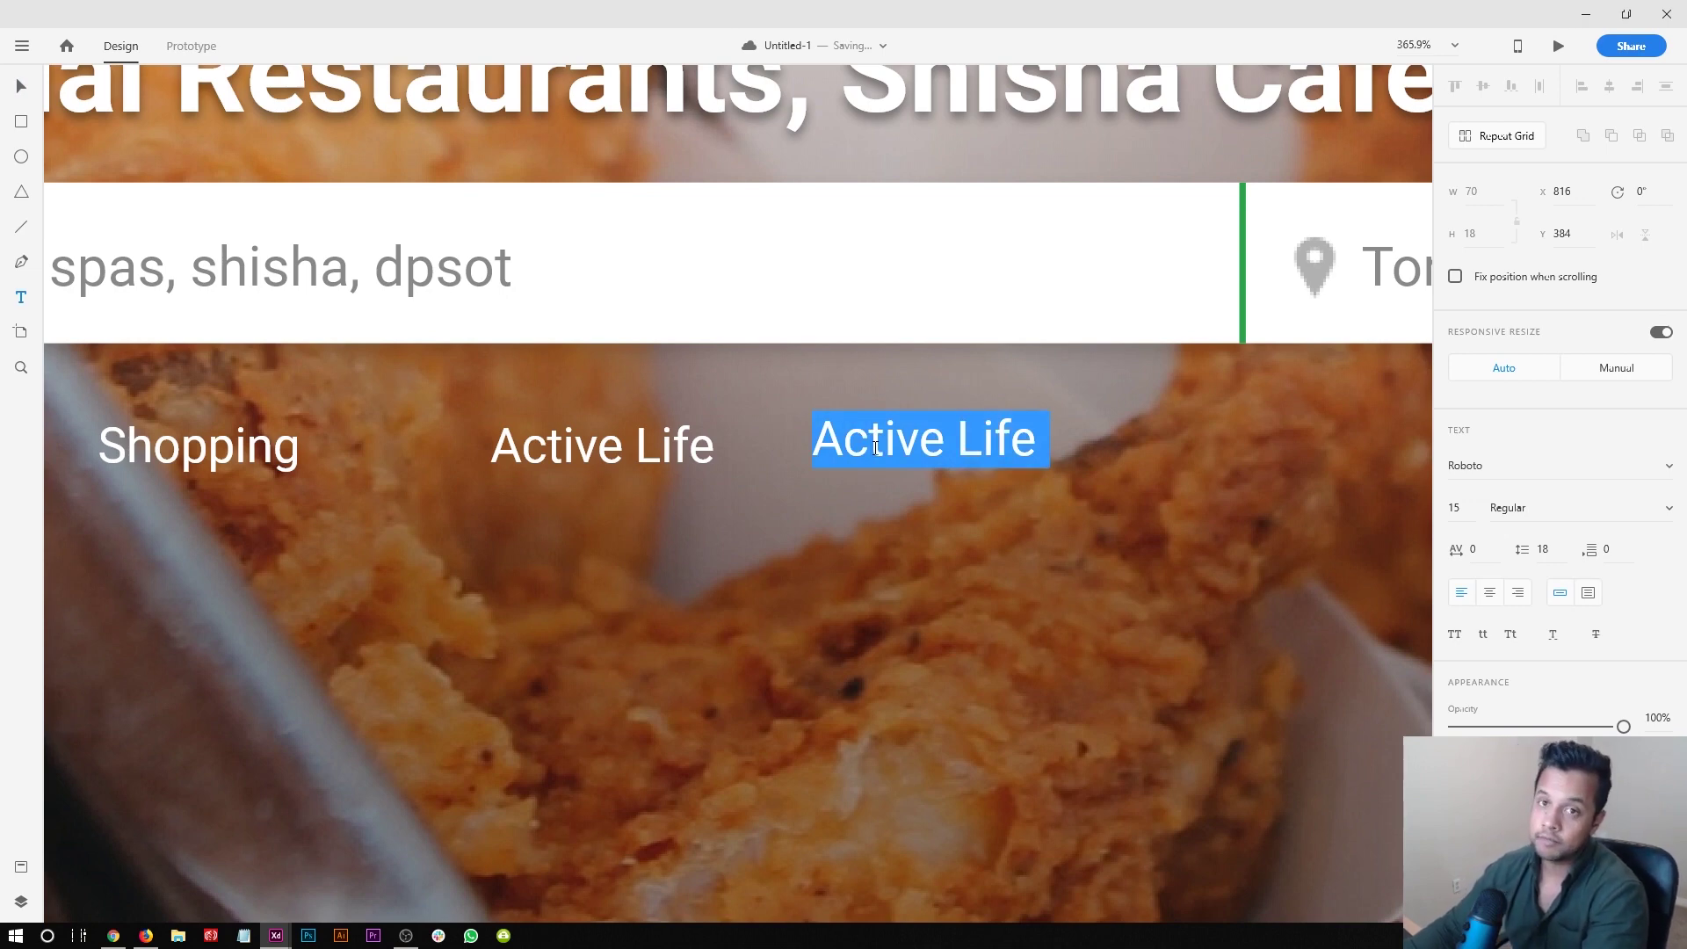
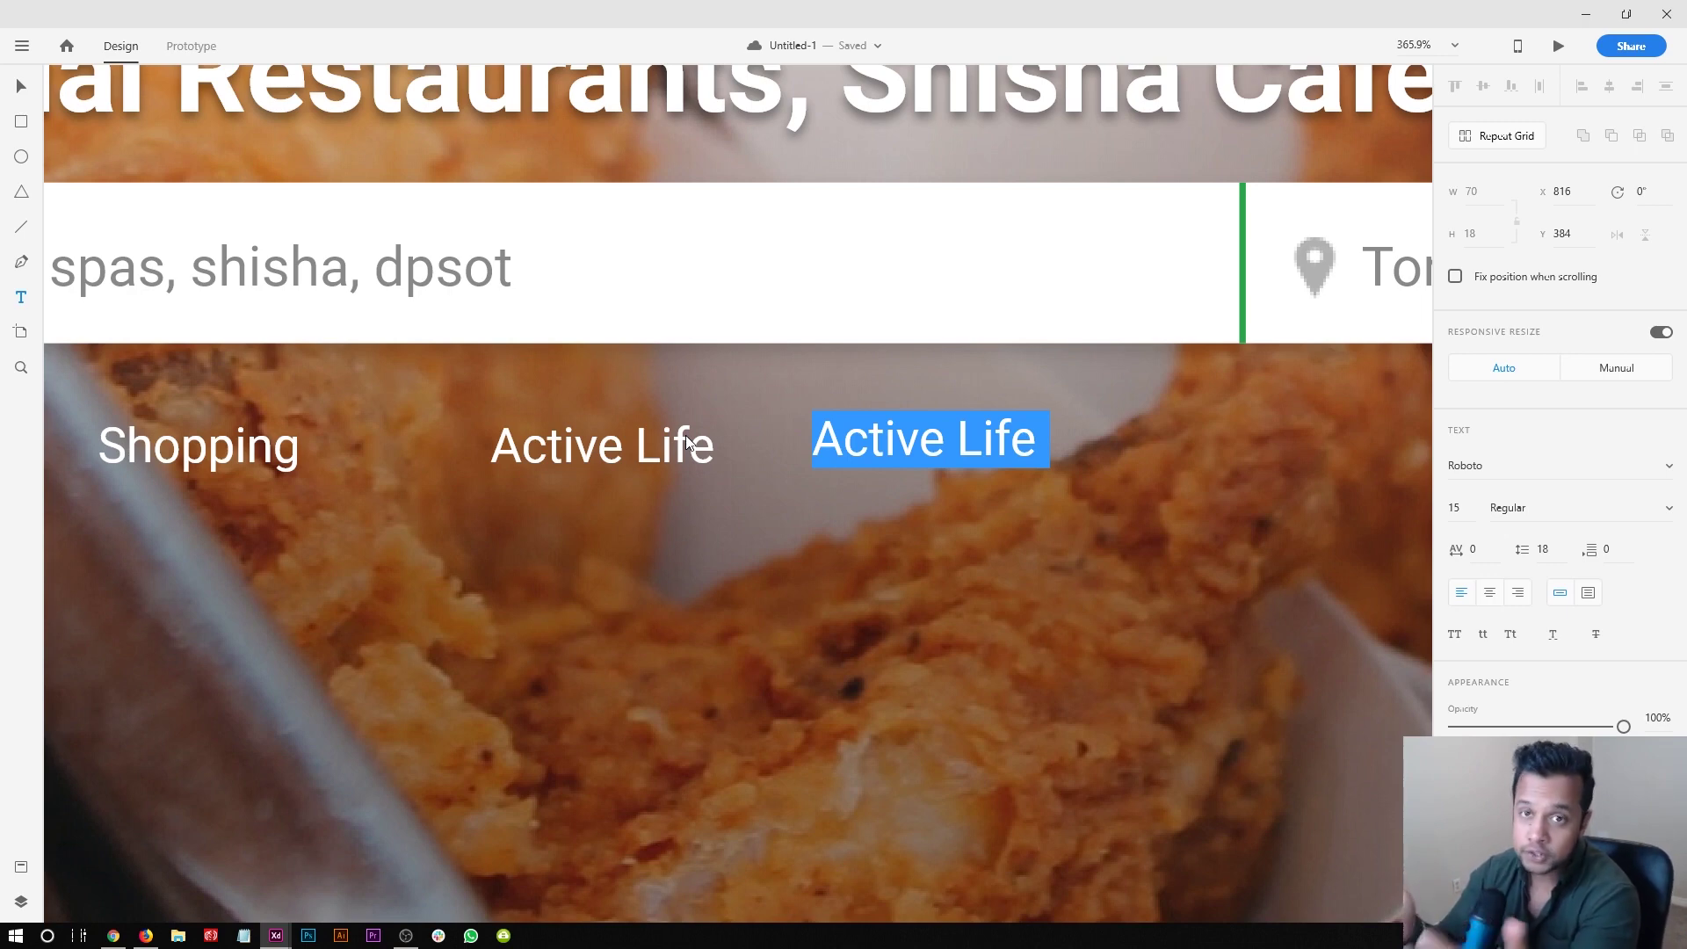
pyautogui.write('More L')
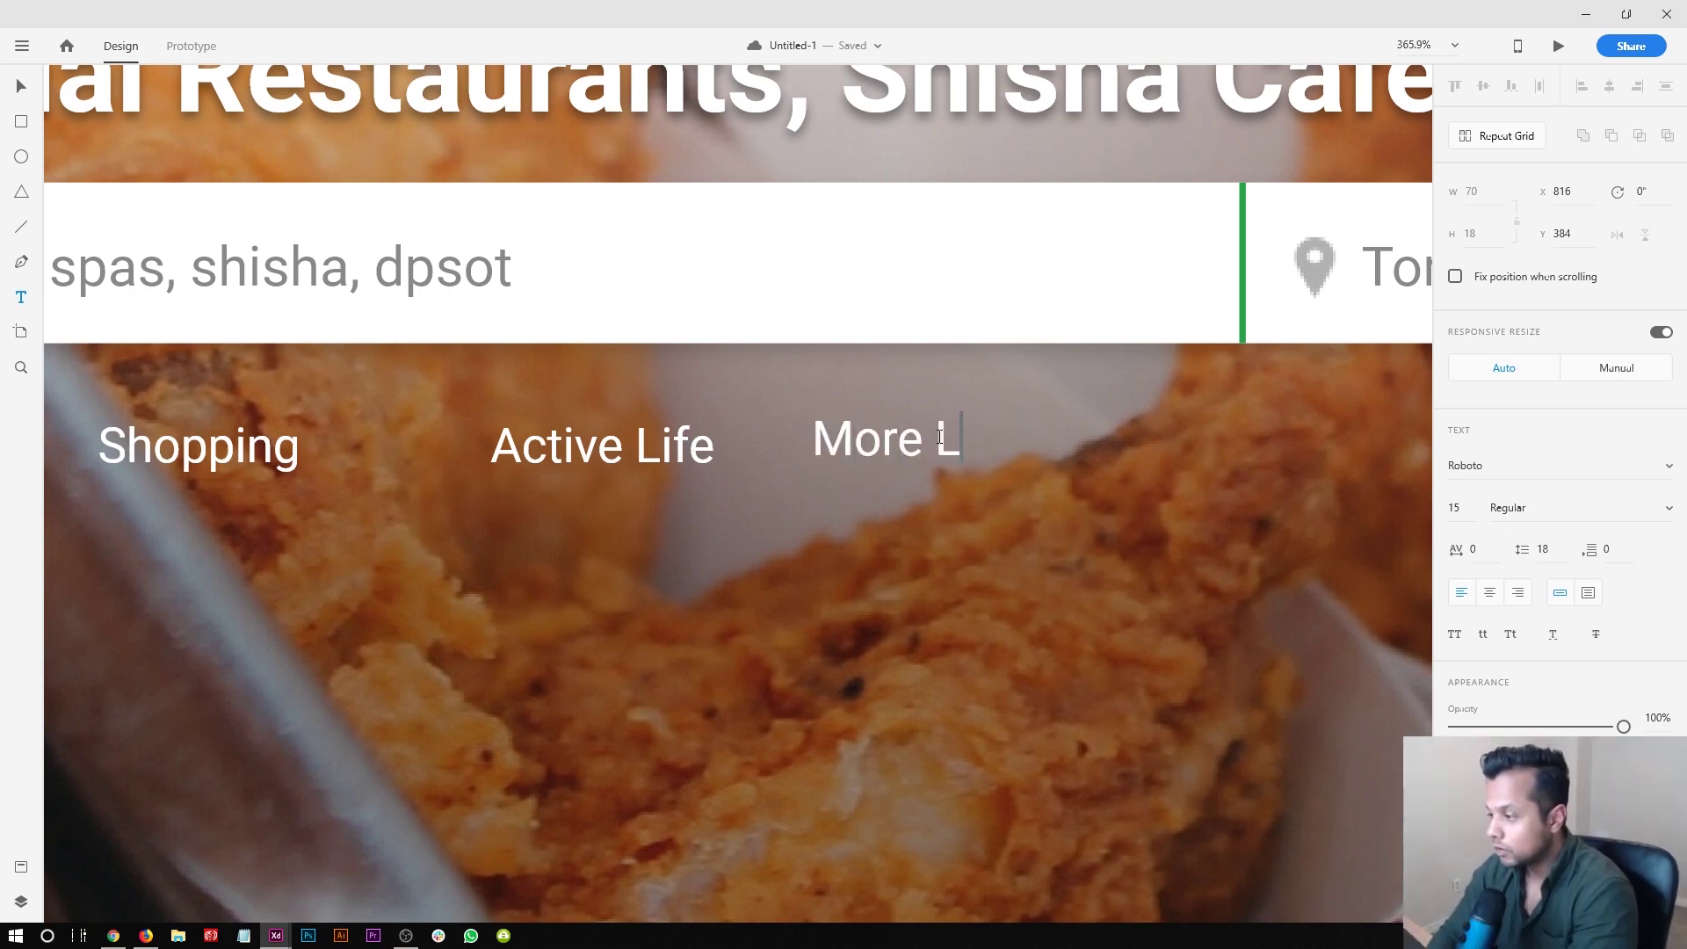
pyautogui.write('ocal Cate')
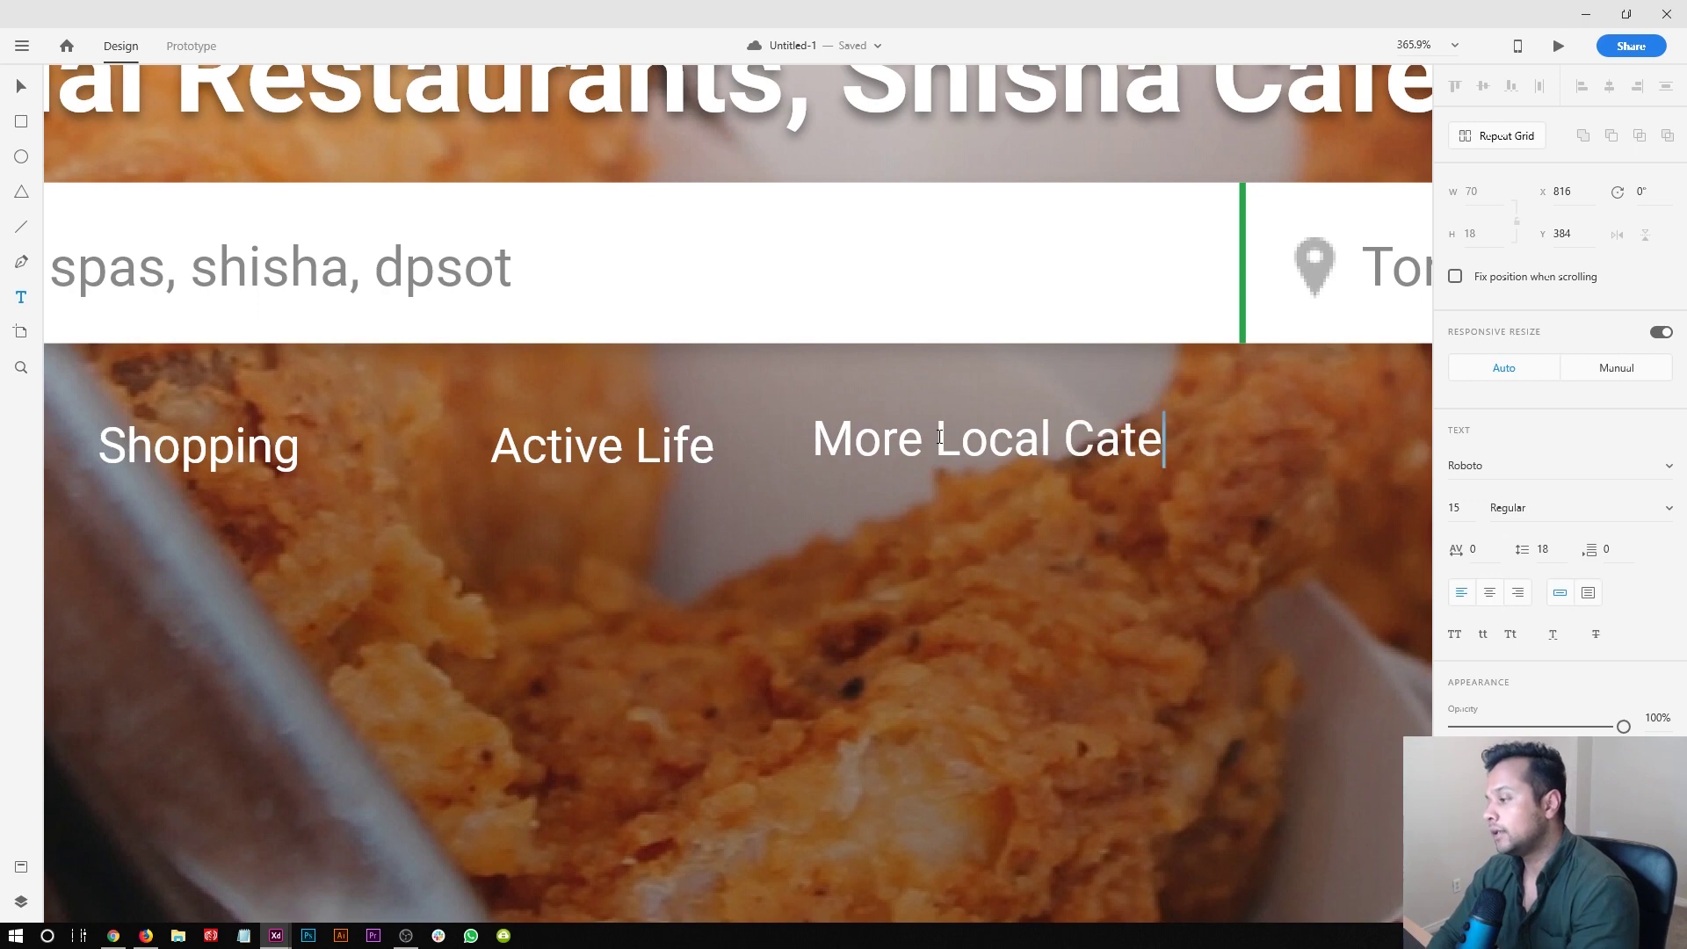
pyautogui.write('gories')
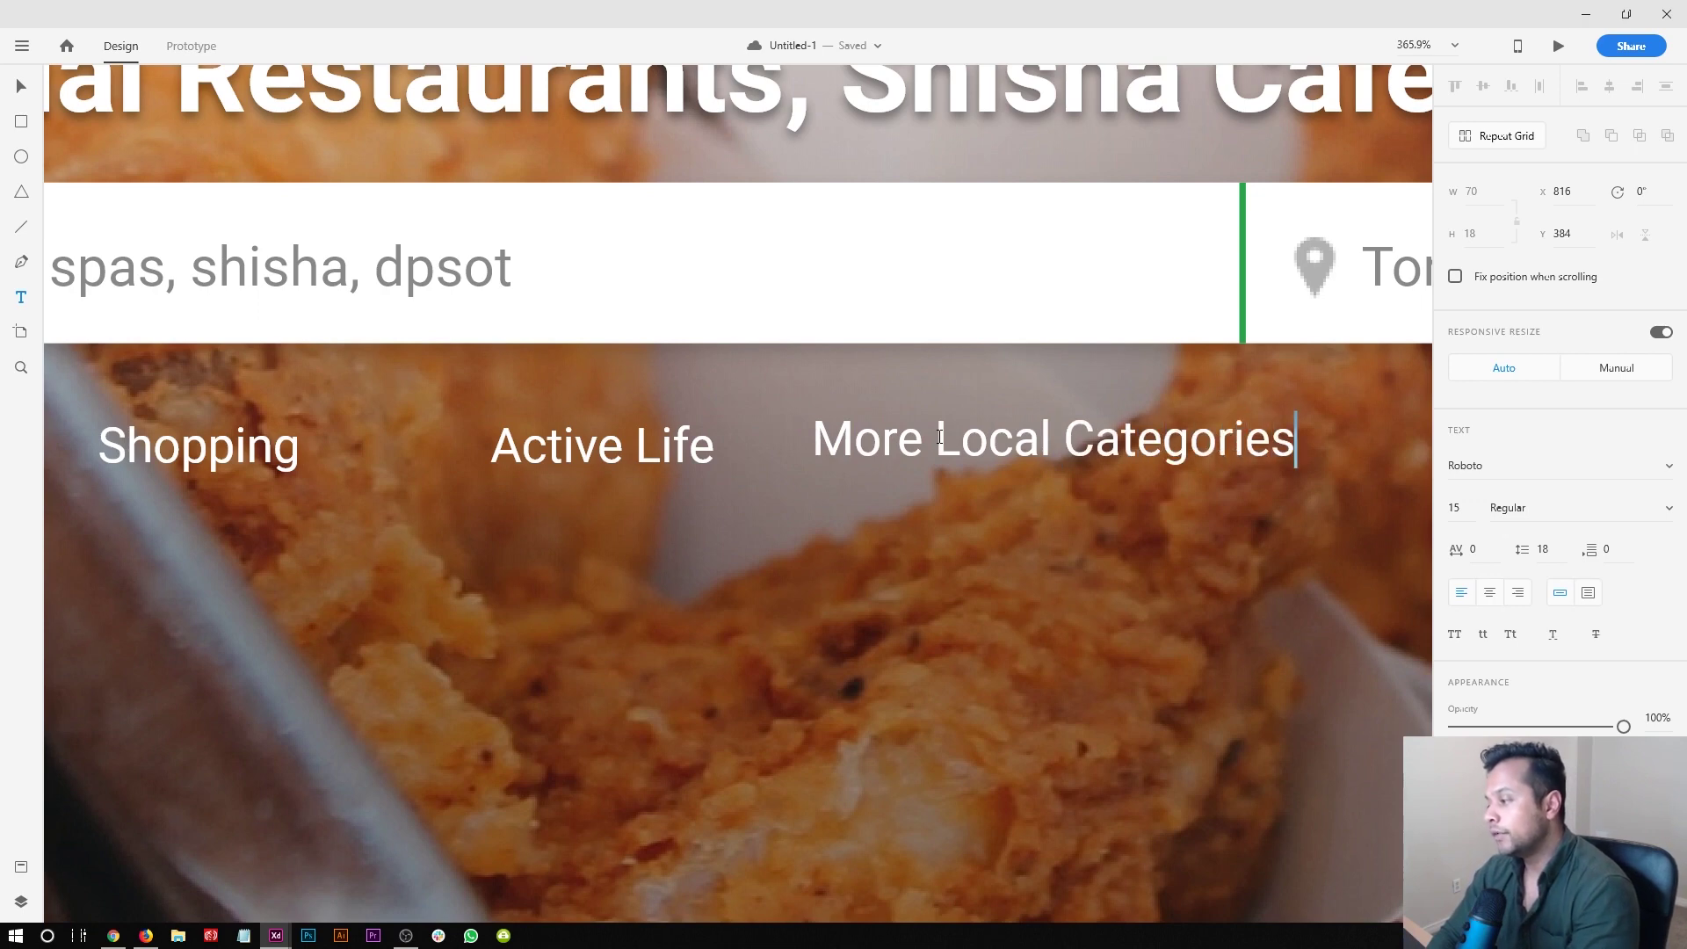
pyautogui.press('Escape')
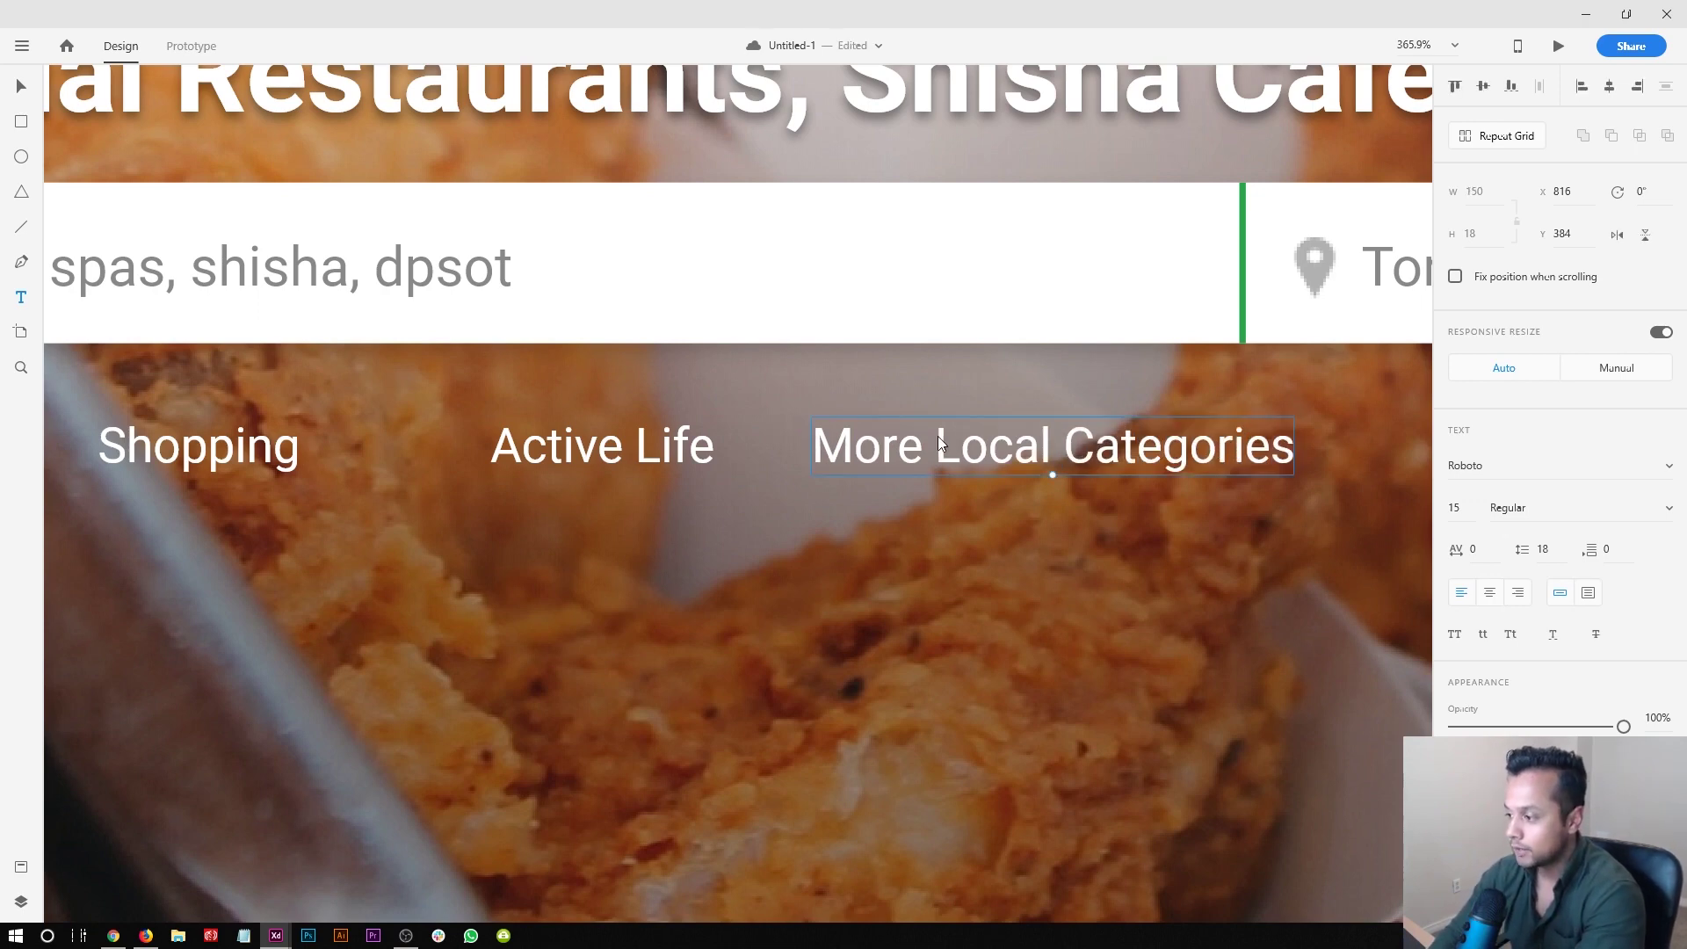
# - Switch to the Noun Project site in Chrome, search for food icons and browse the results
pyautogui.hotkey('alt', 'Tab')
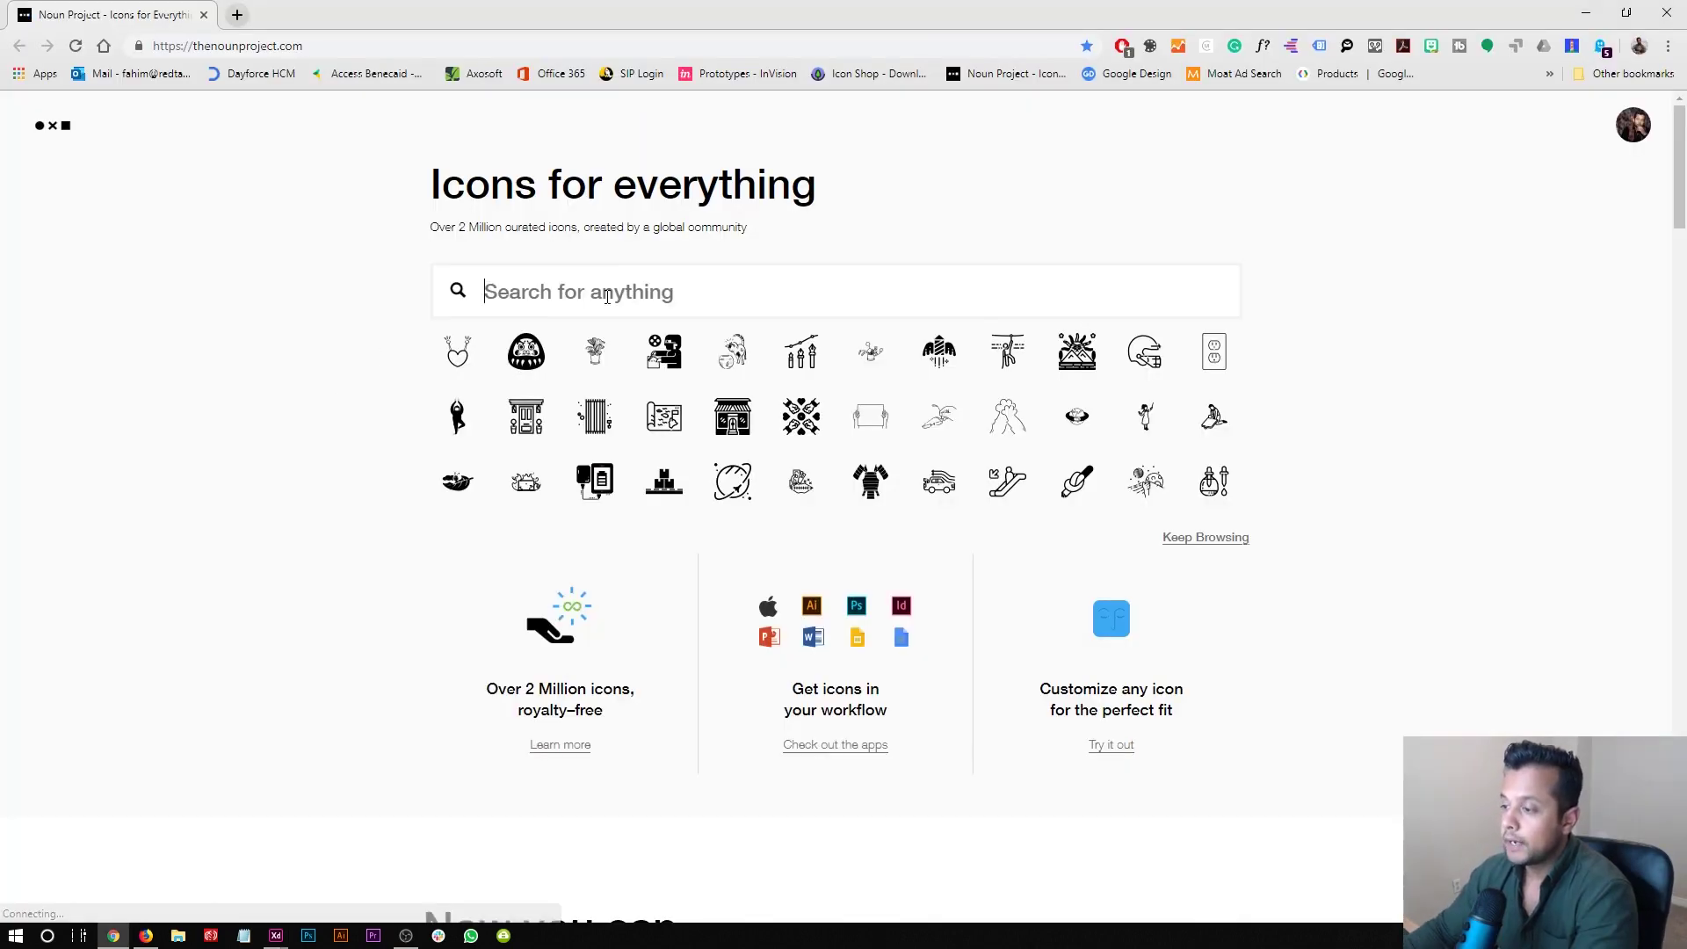
pyautogui.moveTo(219, 49); pyautogui.dragTo(359, 44)
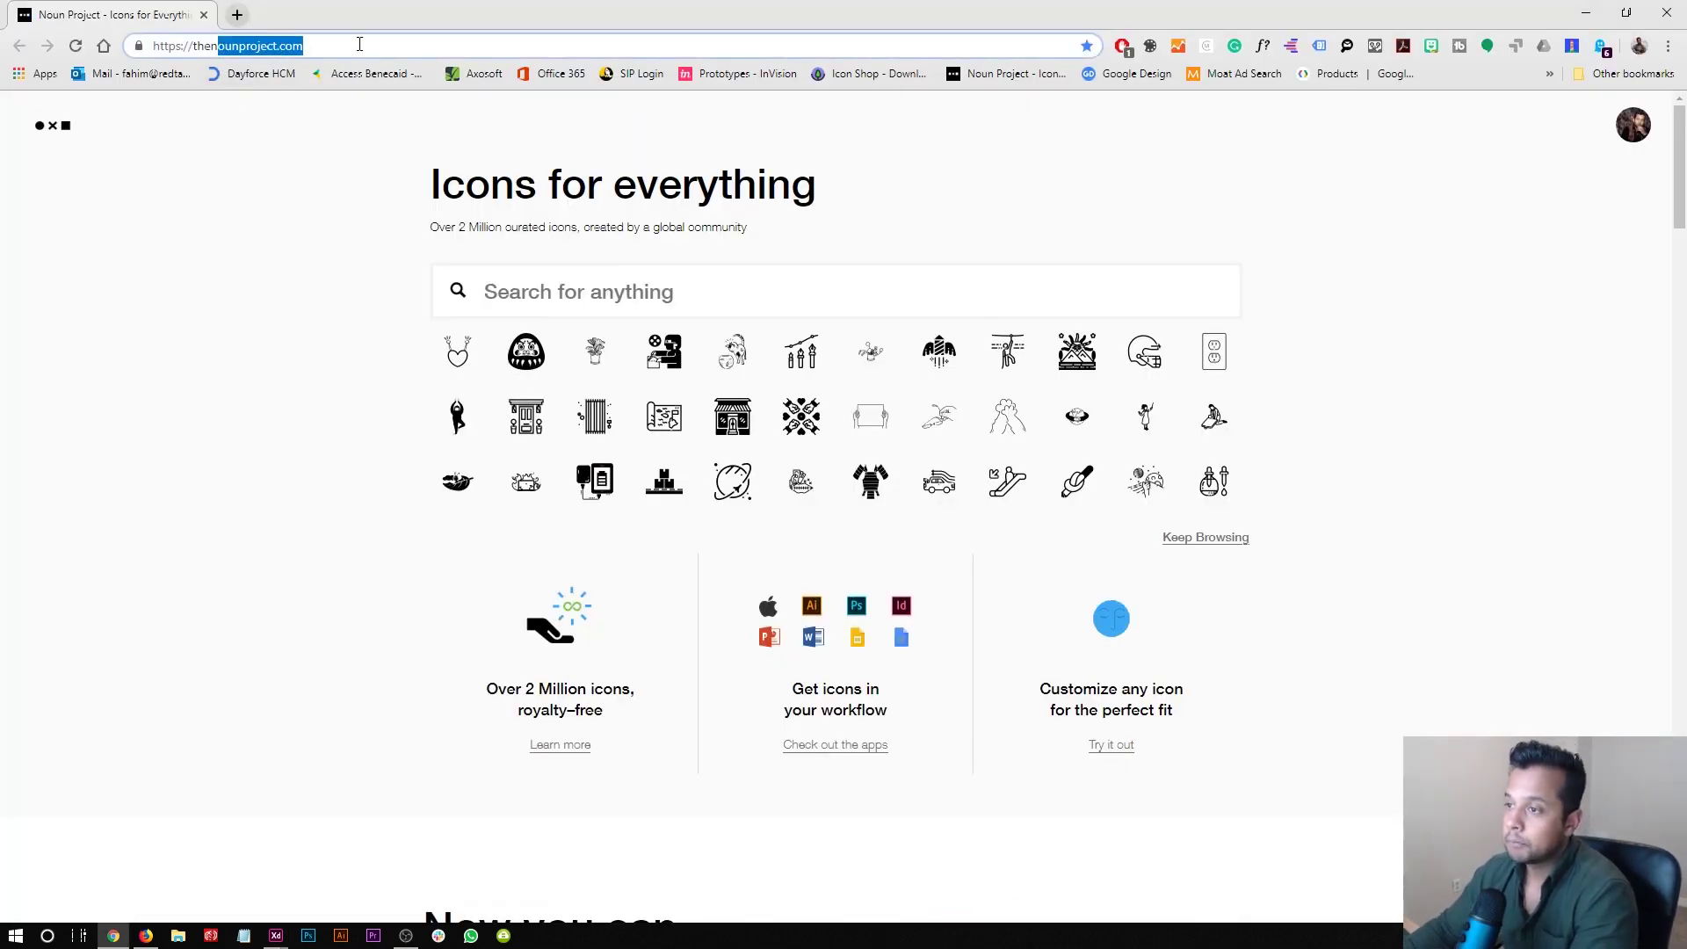
pyautogui.tripleClick(311, 212)
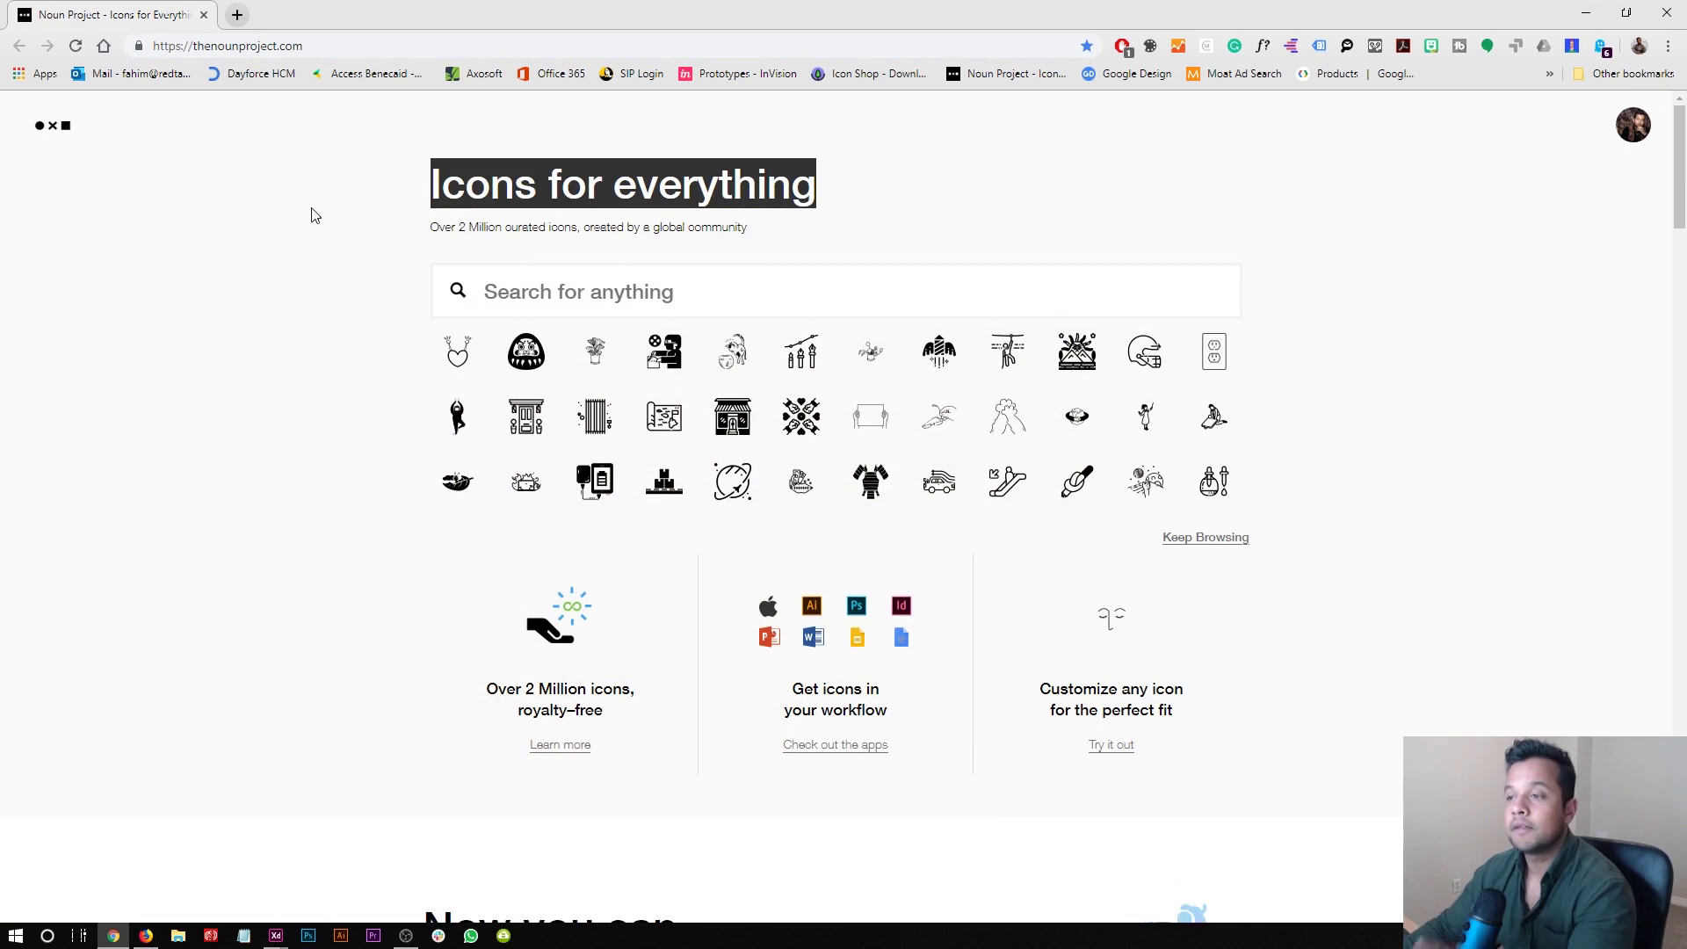
pyautogui.click(312, 211)
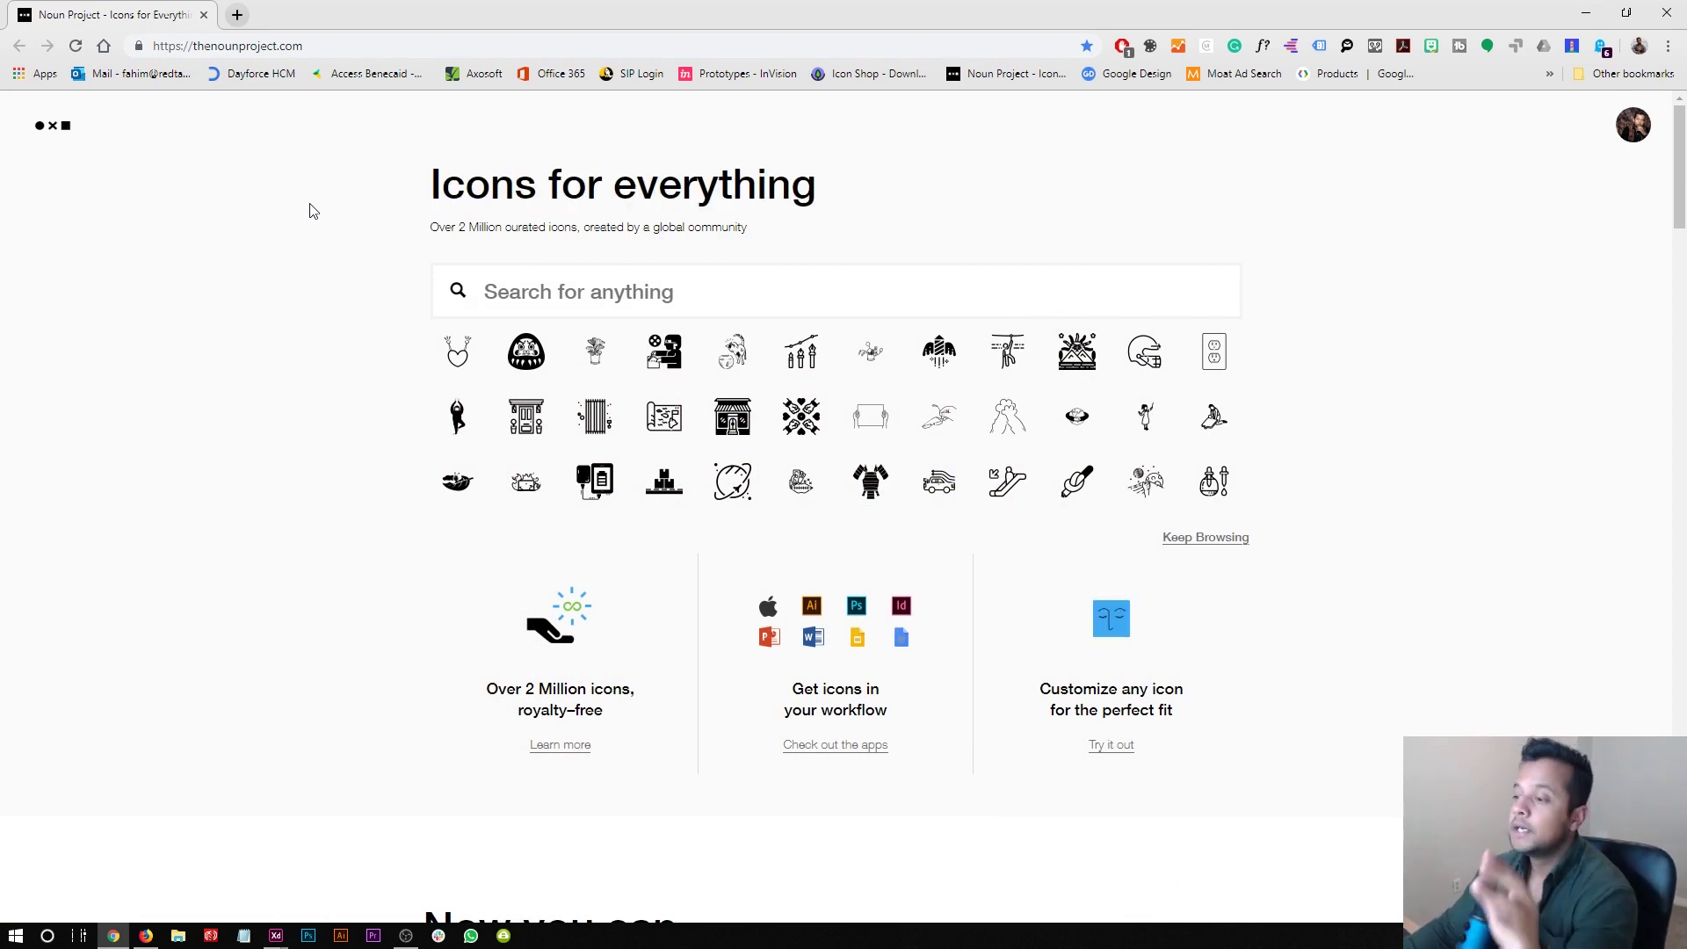
pyautogui.click(763, 304)
pyautogui.write('food')
pyautogui.press('Return')
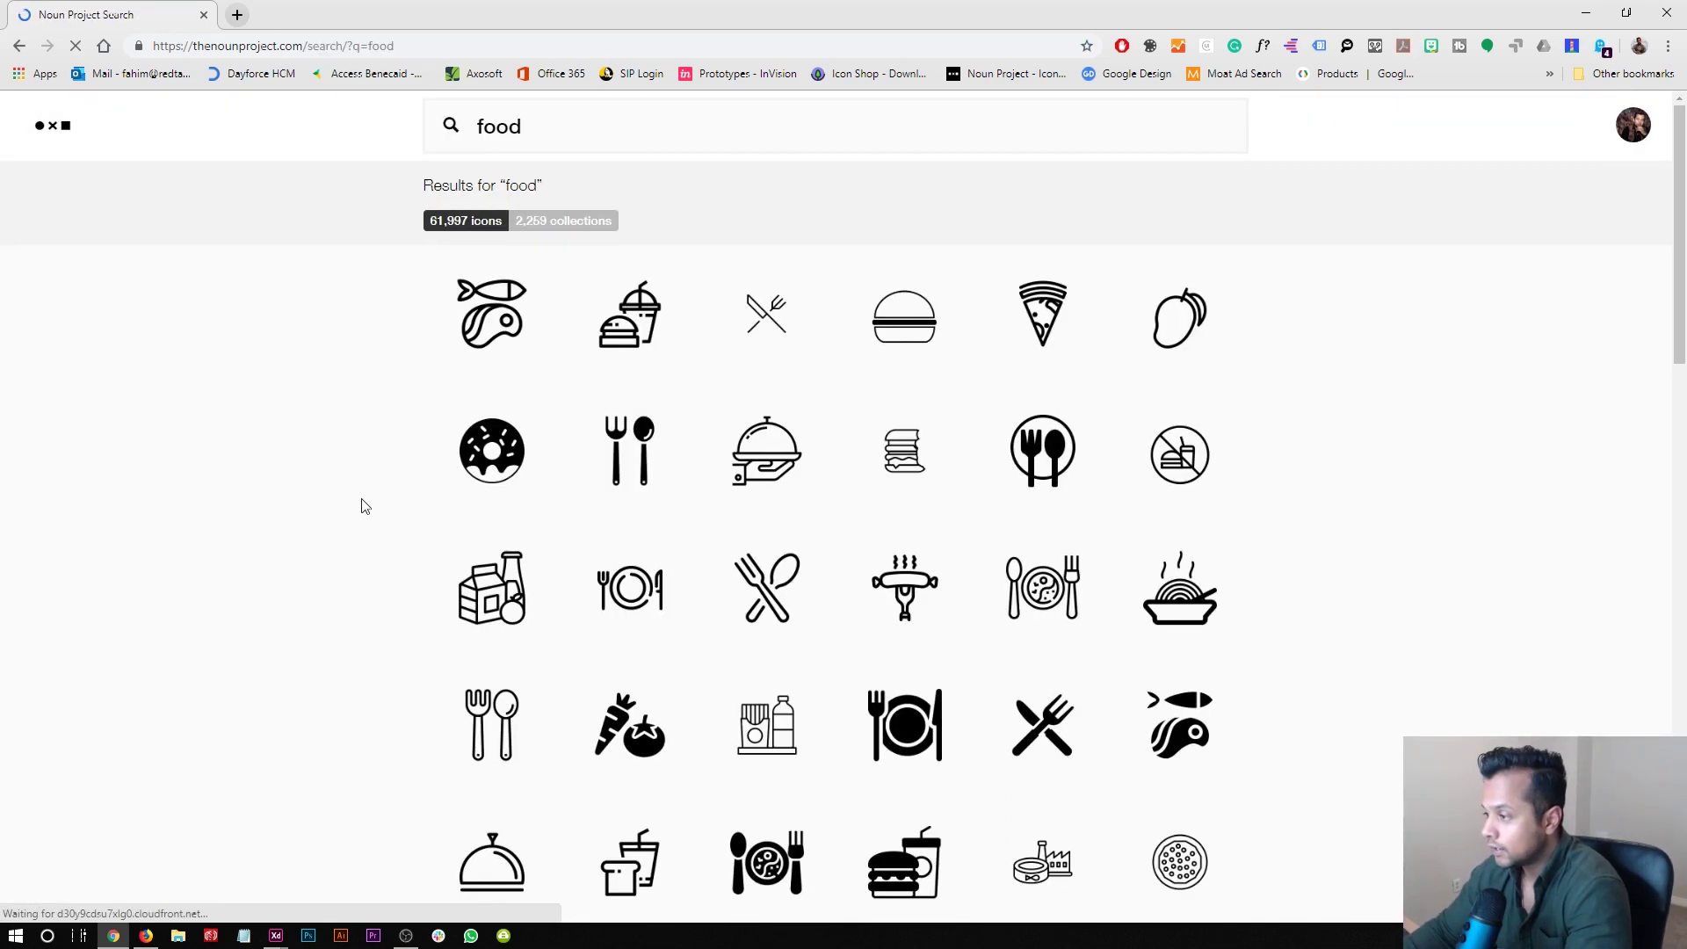
pyautogui.scroll(-1, 365, 507)
pyautogui.scroll(-5, 364, 507)
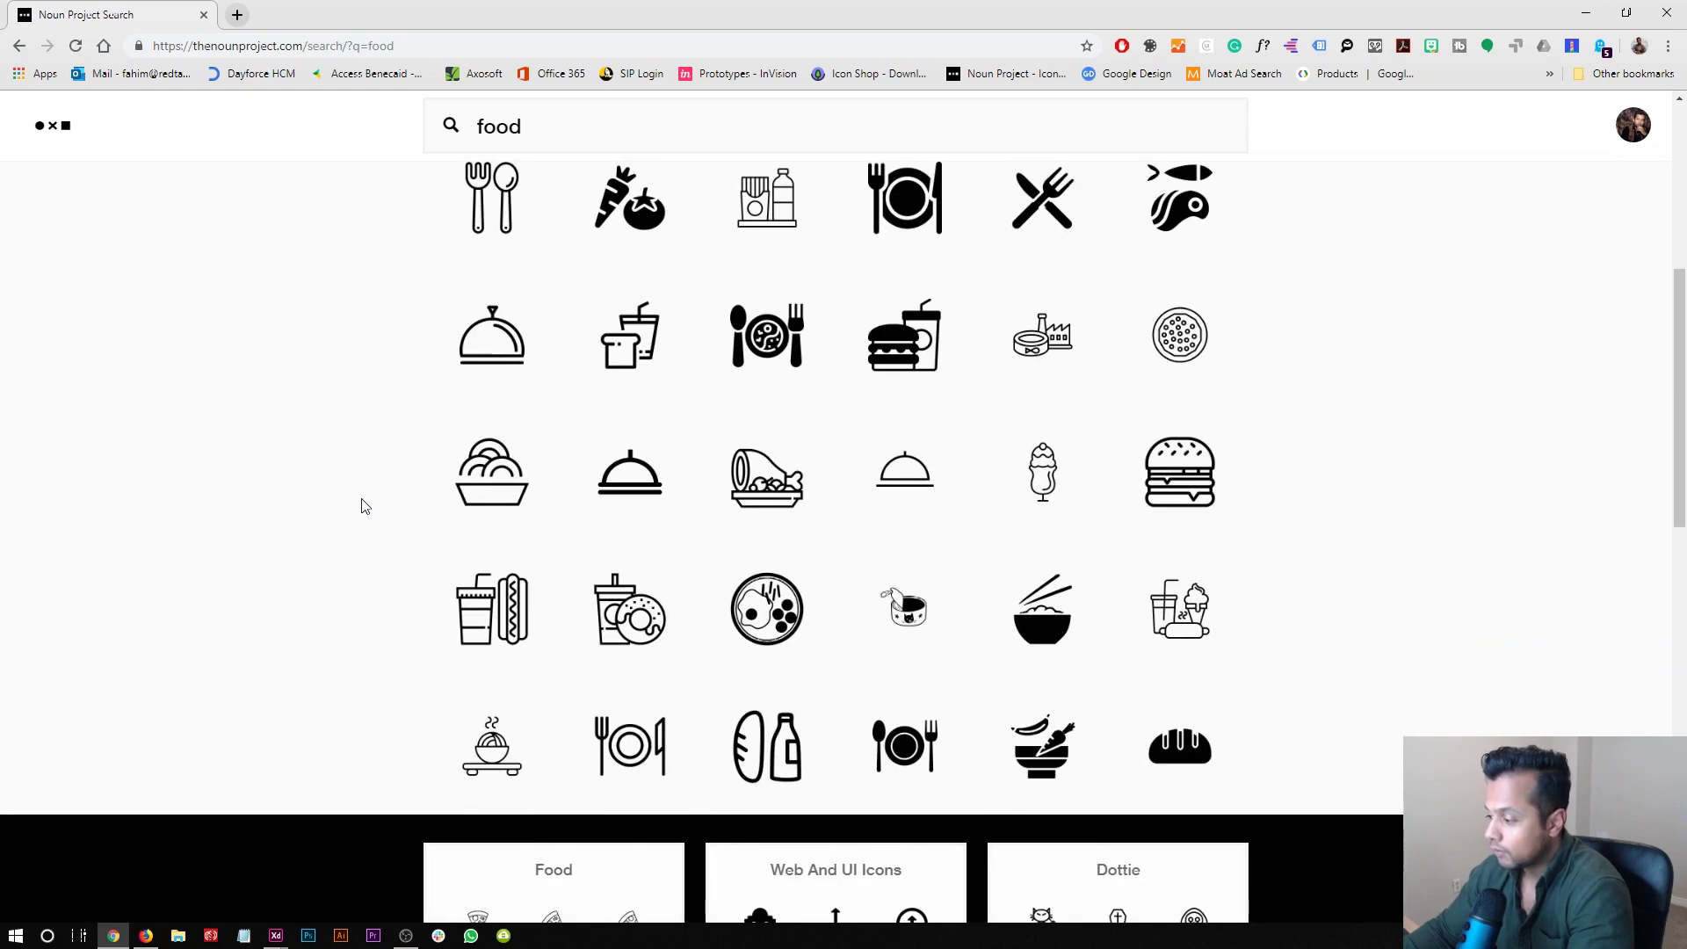
pyautogui.scroll(-10, 364, 507)
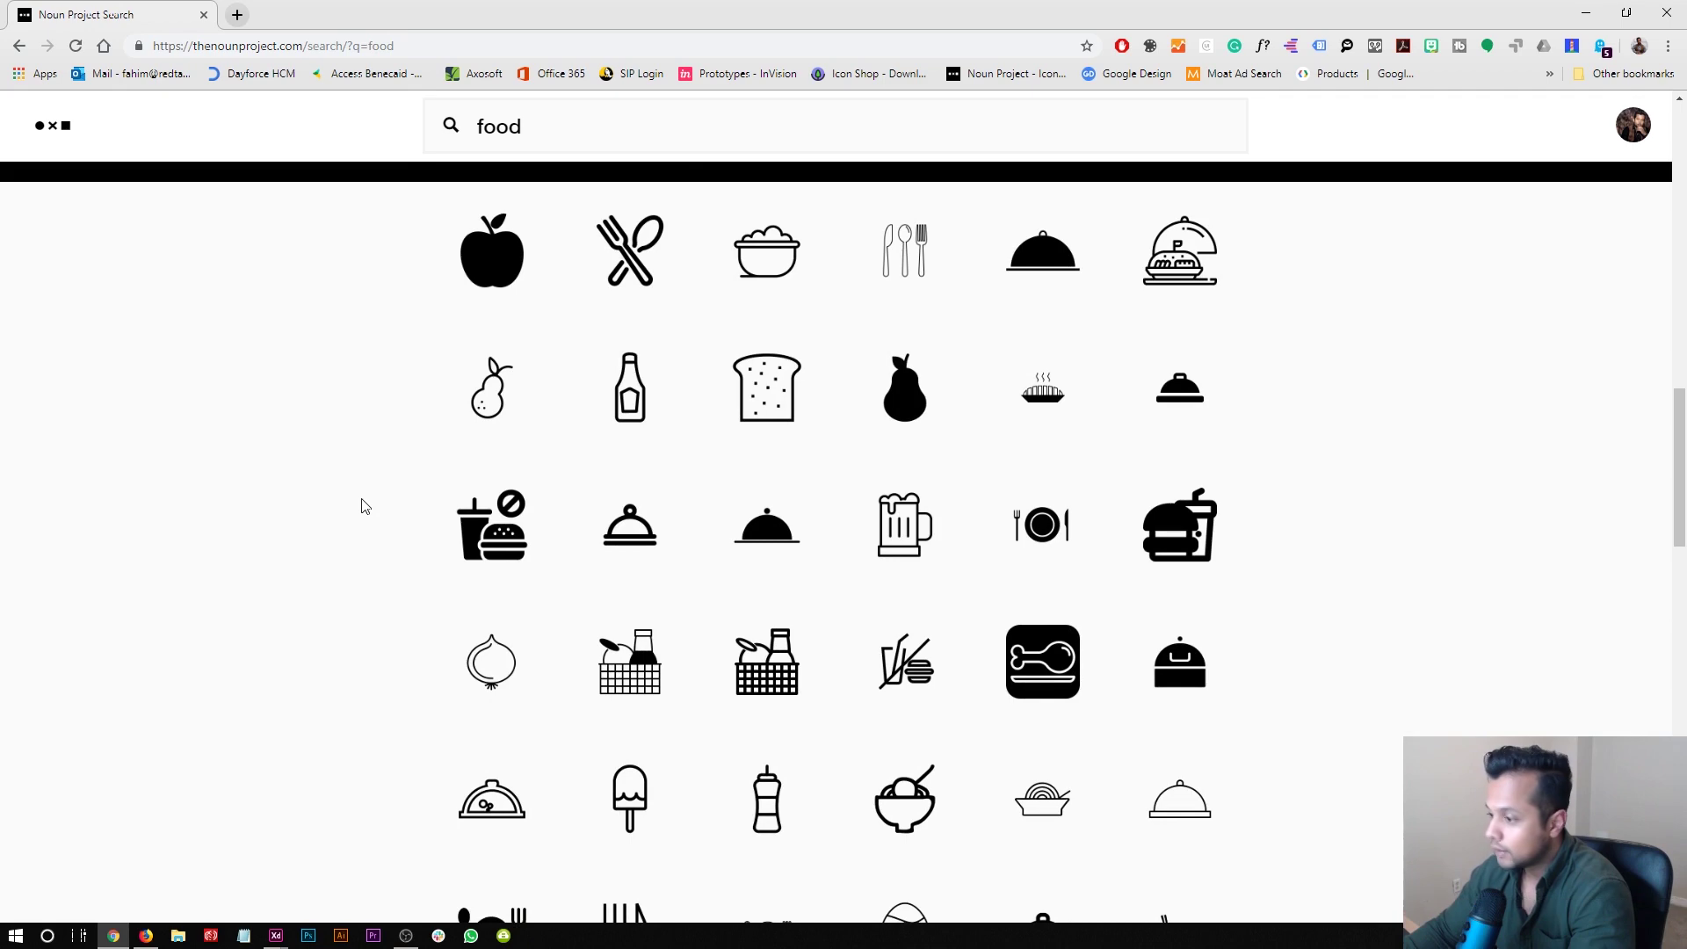
pyautogui.scroll(-5, 365, 507)
pyautogui.scroll(6, 361, 501)
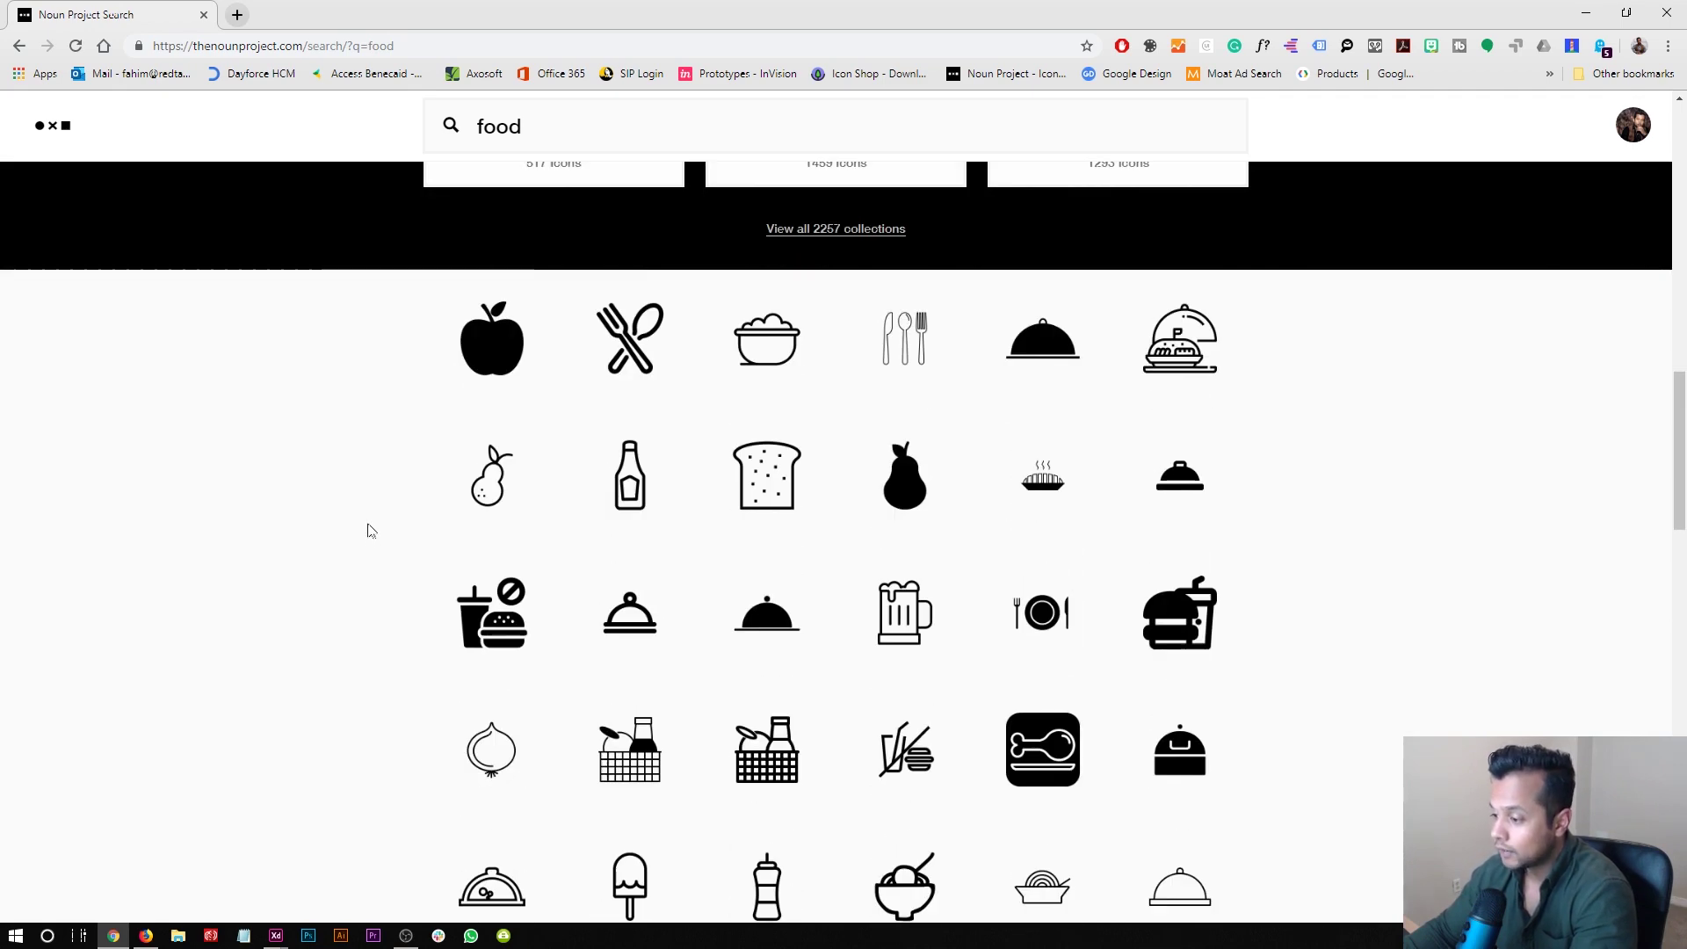
# - Search the Noun Project for dinner and open the solid black serving-dish icon by BGBOXXX Design
pyautogui.click(575, 109)
pyautogui.write('dinner')
pyautogui.press('Return')
pyautogui.scroll(-10, 843, 538)
pyautogui.click(899, 586)
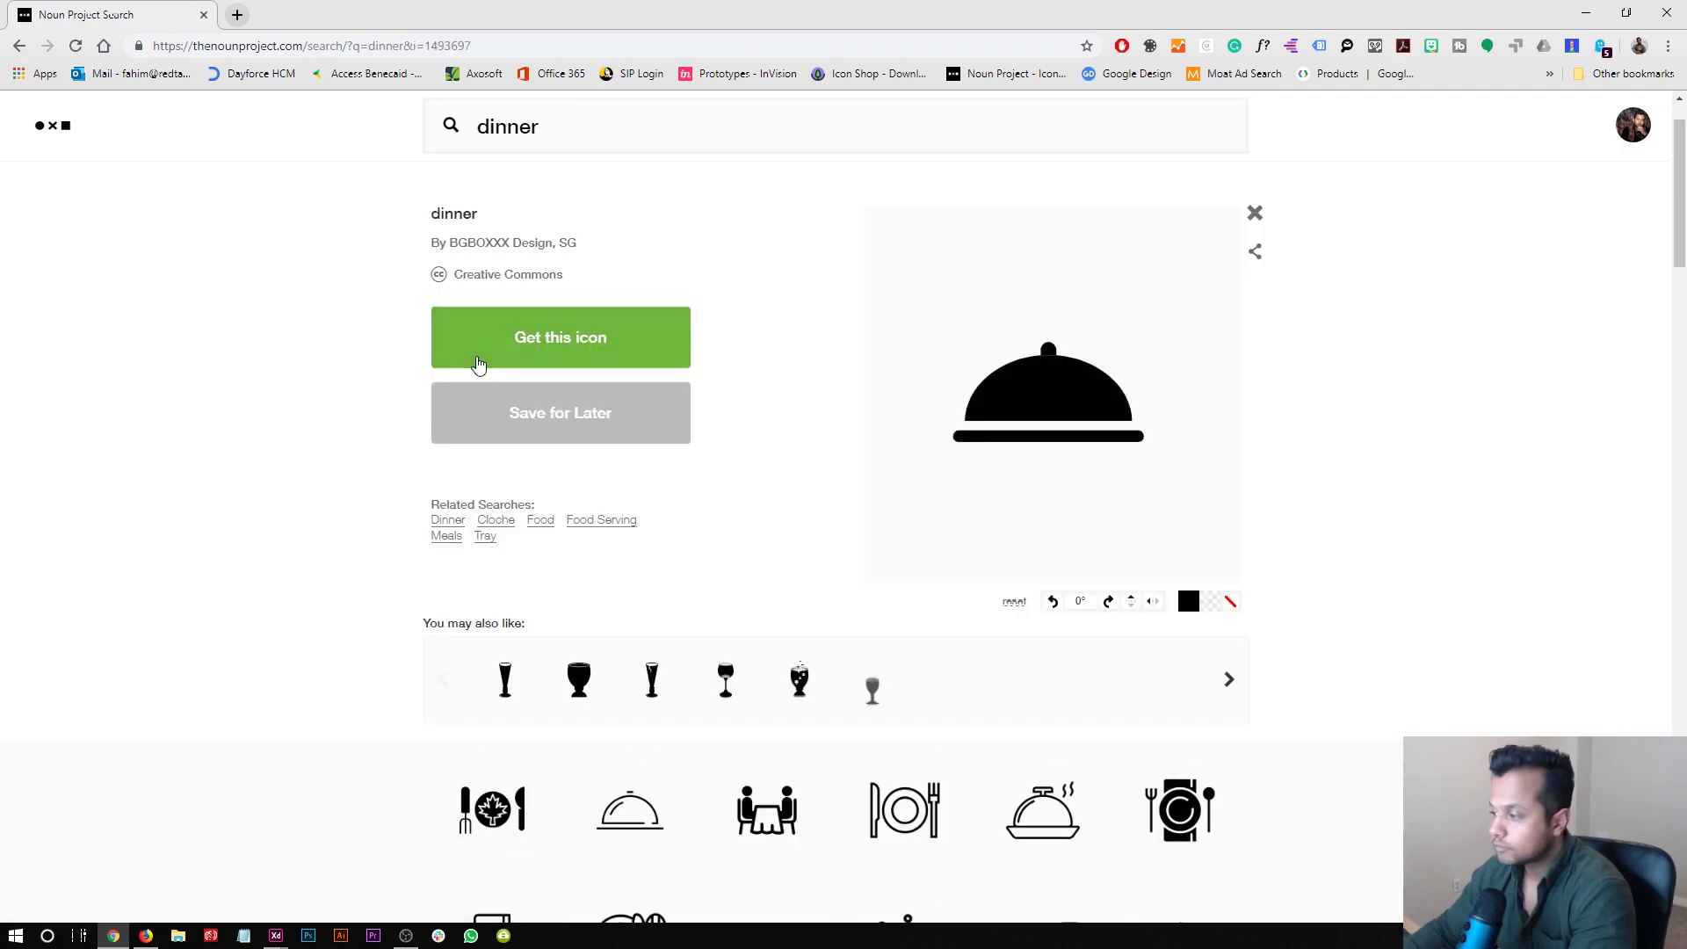
# - Get the serving-dish icon as a Basic Download, choosing None of the above as the reason, and download it as SVG
pyautogui.click(506, 427)
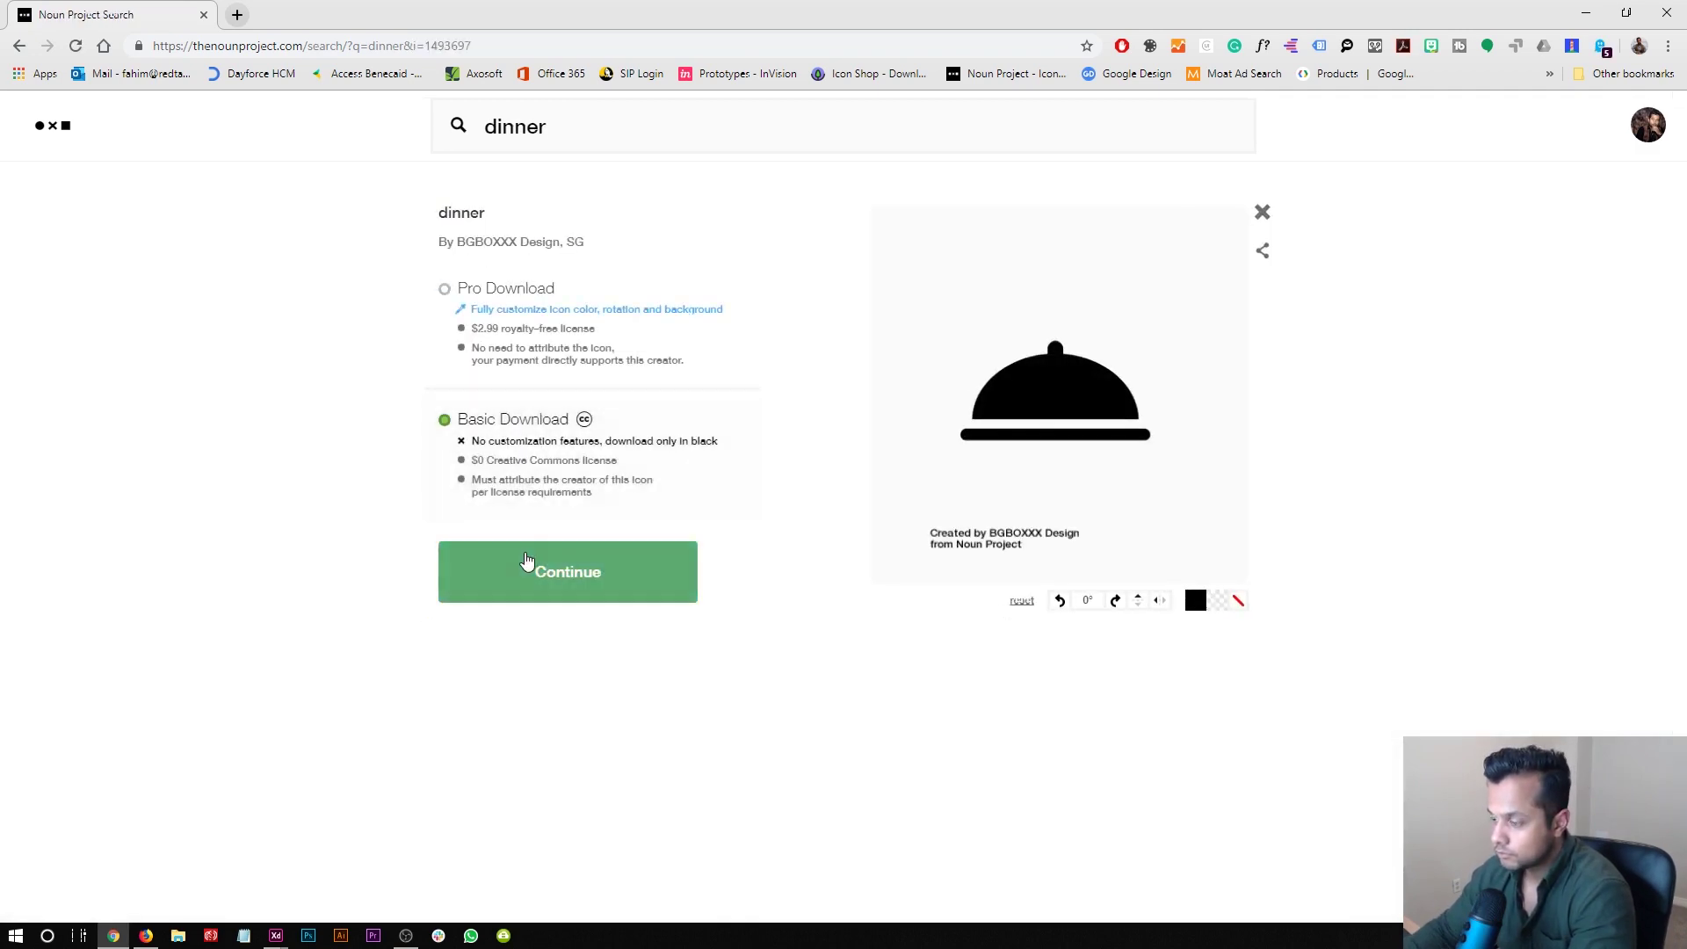
pyautogui.click(527, 564)
pyautogui.click(520, 539)
pyautogui.click(509, 621)
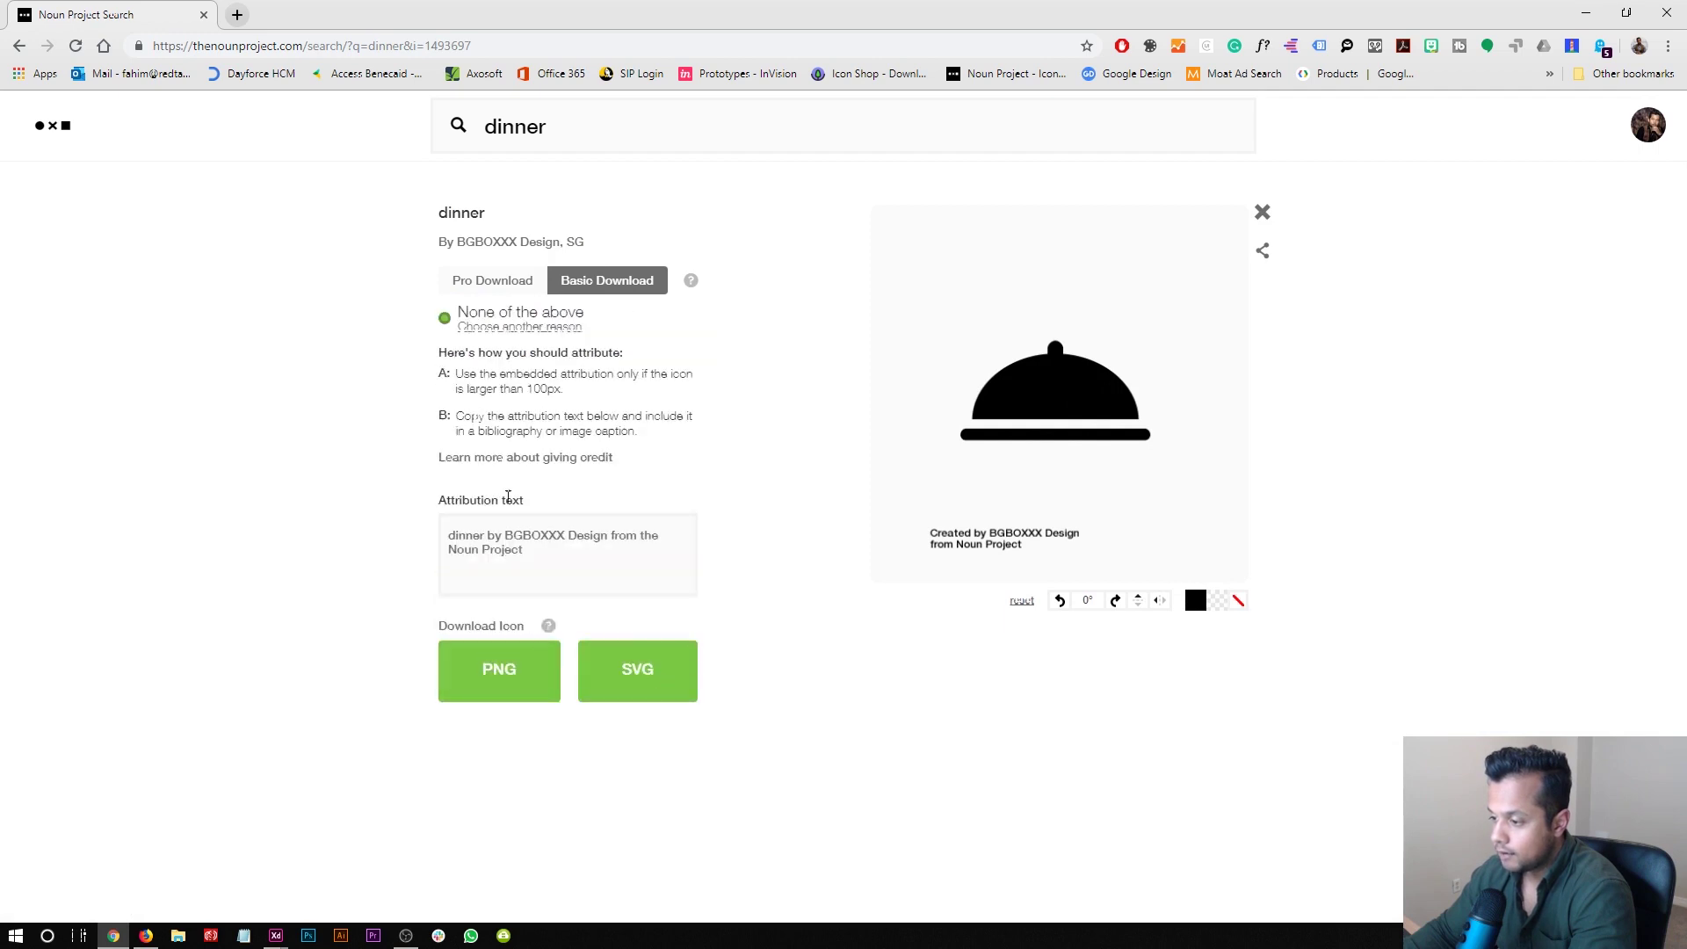
pyautogui.click(637, 683)
# - Place the downloaded dinner SVG on the Adobe XD canvas, ungroup the selected icons and keep only the serving dish
pyautogui.moveTo(101, 889); pyautogui.dragTo(507, 824)
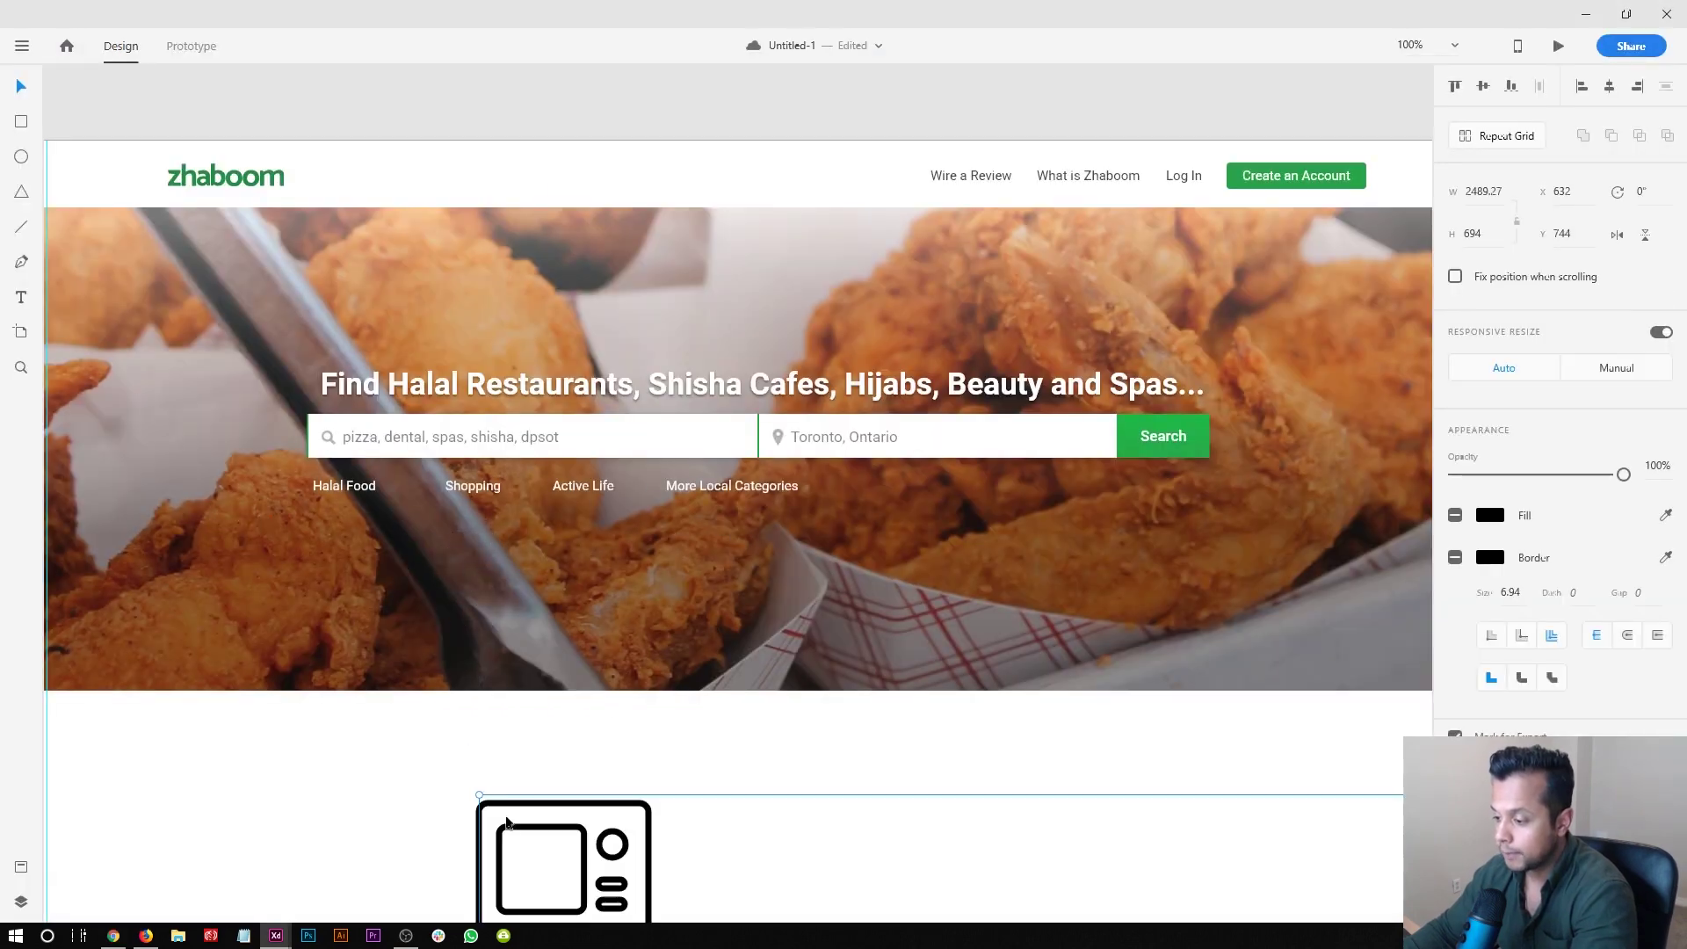
pyautogui.scroll(-5, 395, 768)
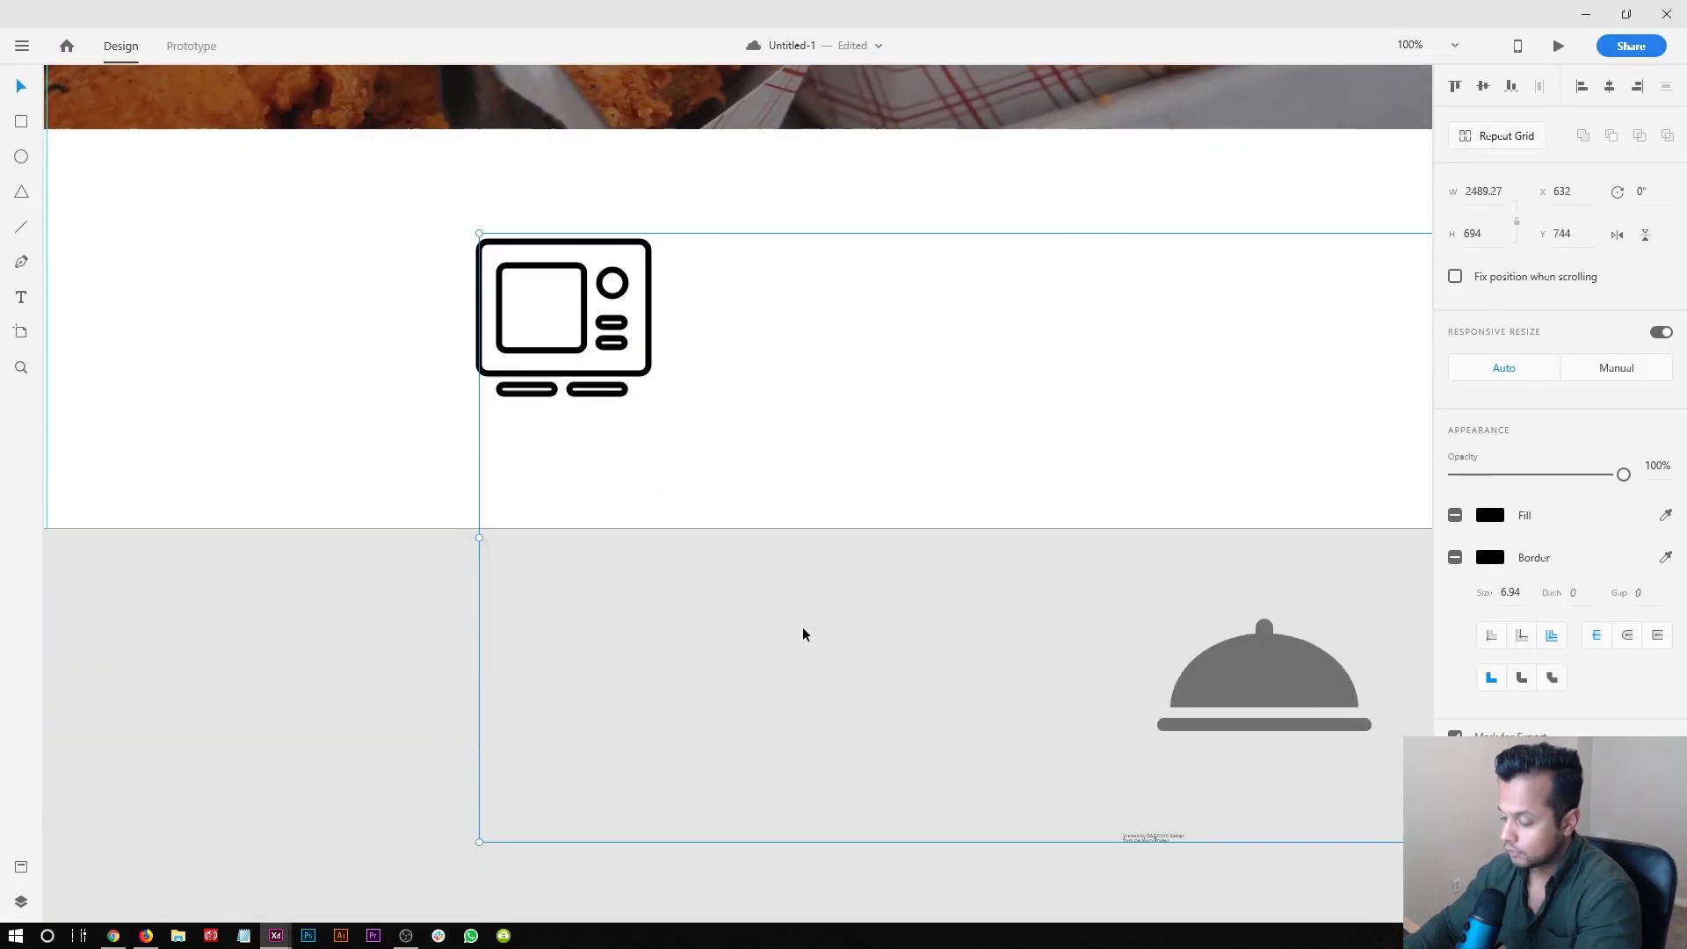
pyautogui.hotkey('ctrl', '-')
pyautogui.rightClick(726, 378)
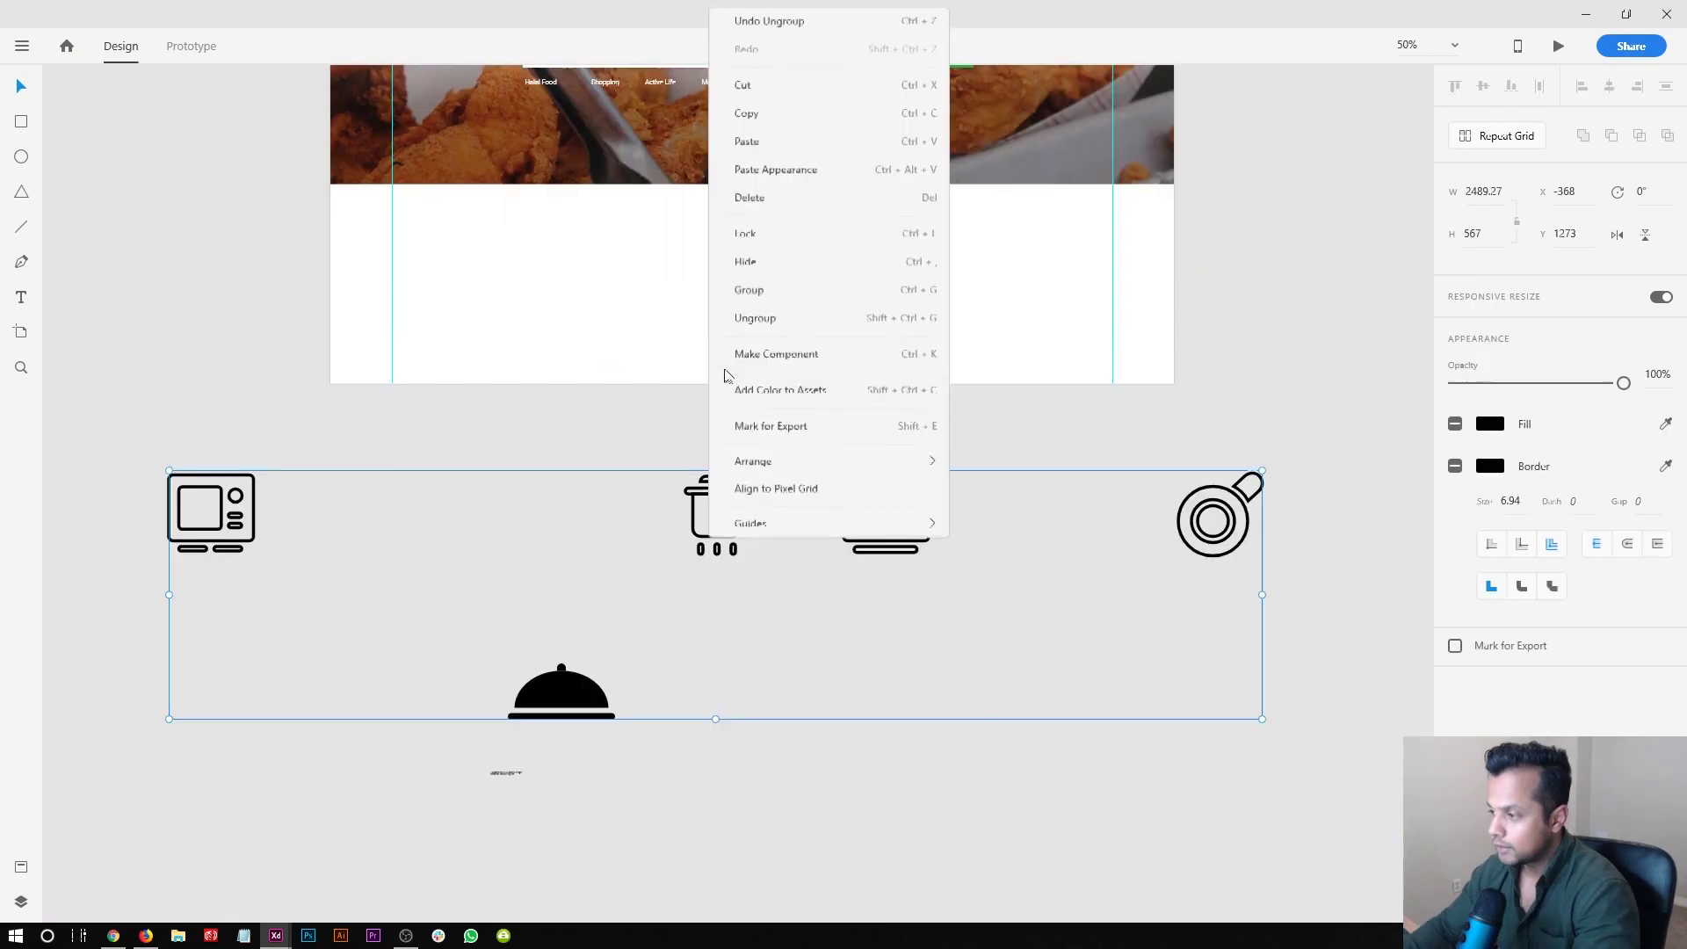
pyautogui.click(735, 318)
pyautogui.rightClick(698, 489)
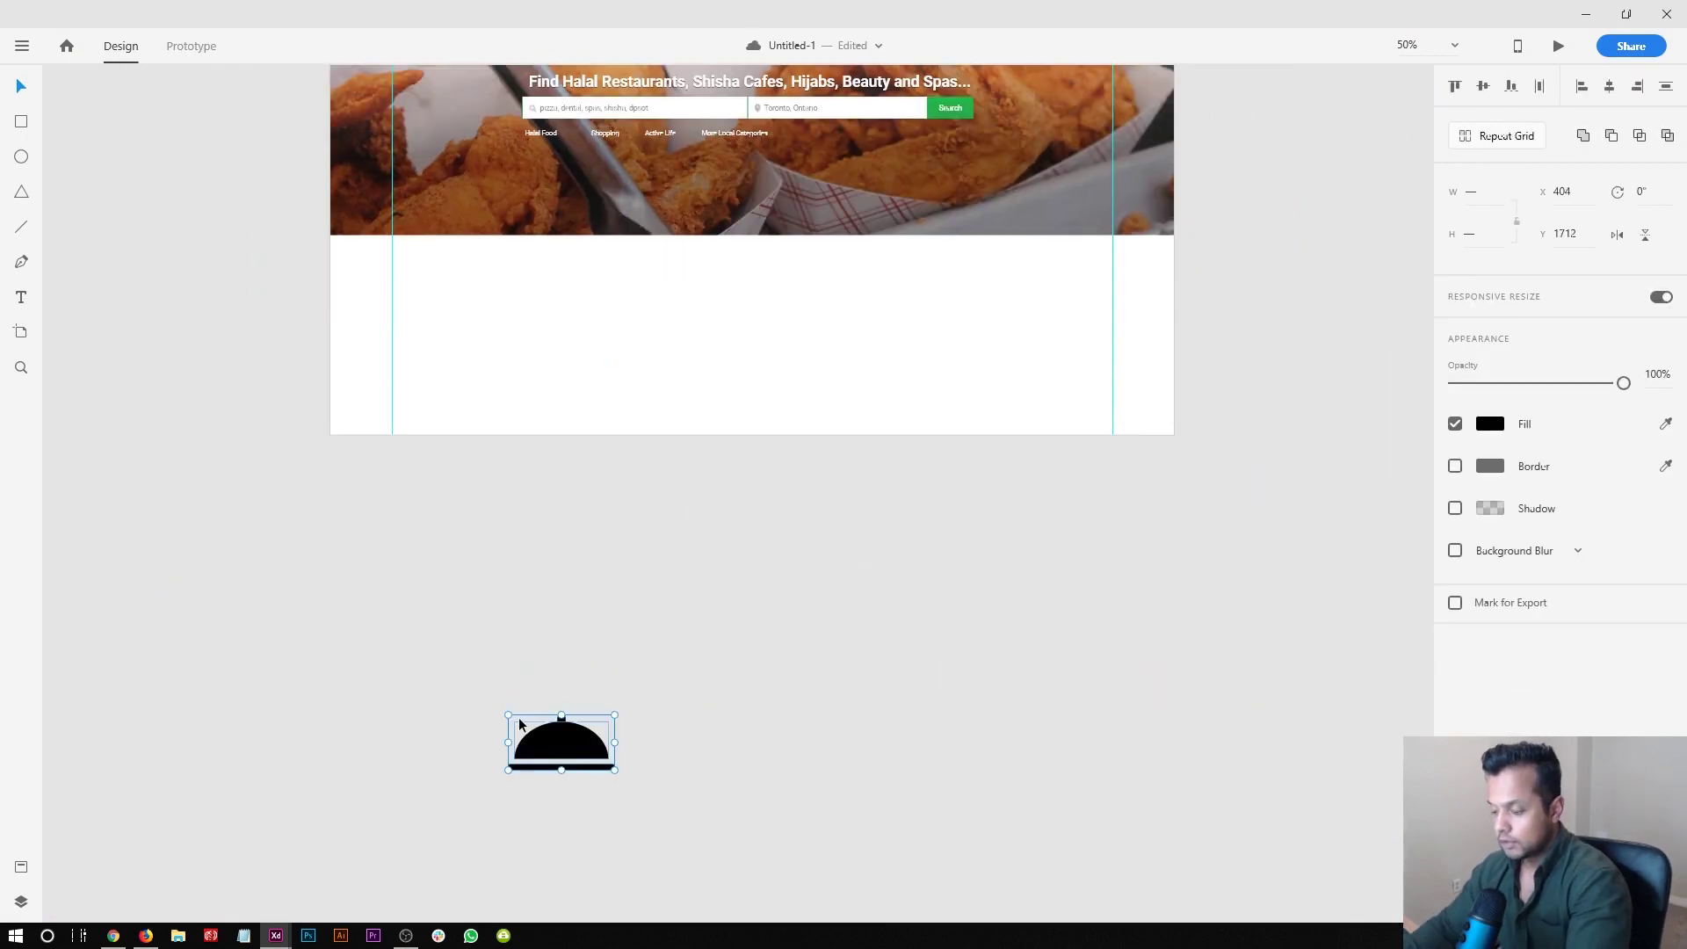
# - Move the serving-dish icon onto the hero banner below the category links and change its fill to white
pyautogui.moveTo(520, 724); pyautogui.dragTo(544, 185)
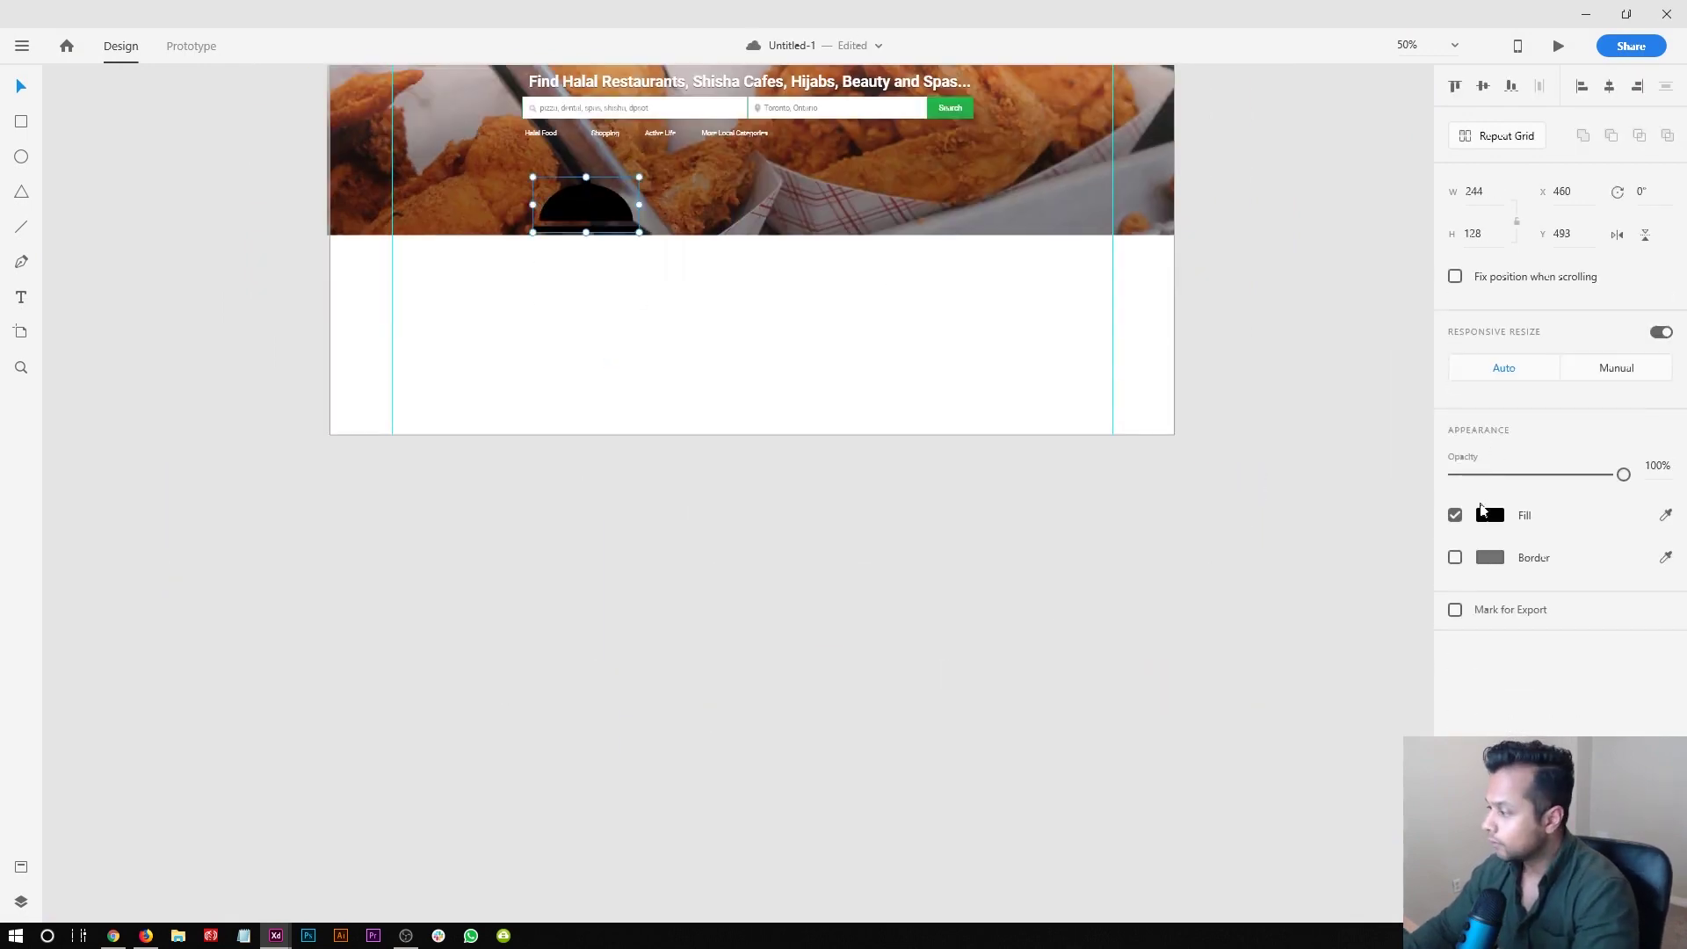
pyautogui.click(1489, 514)
pyautogui.click(1238, 425)
pyautogui.click(940, 589)
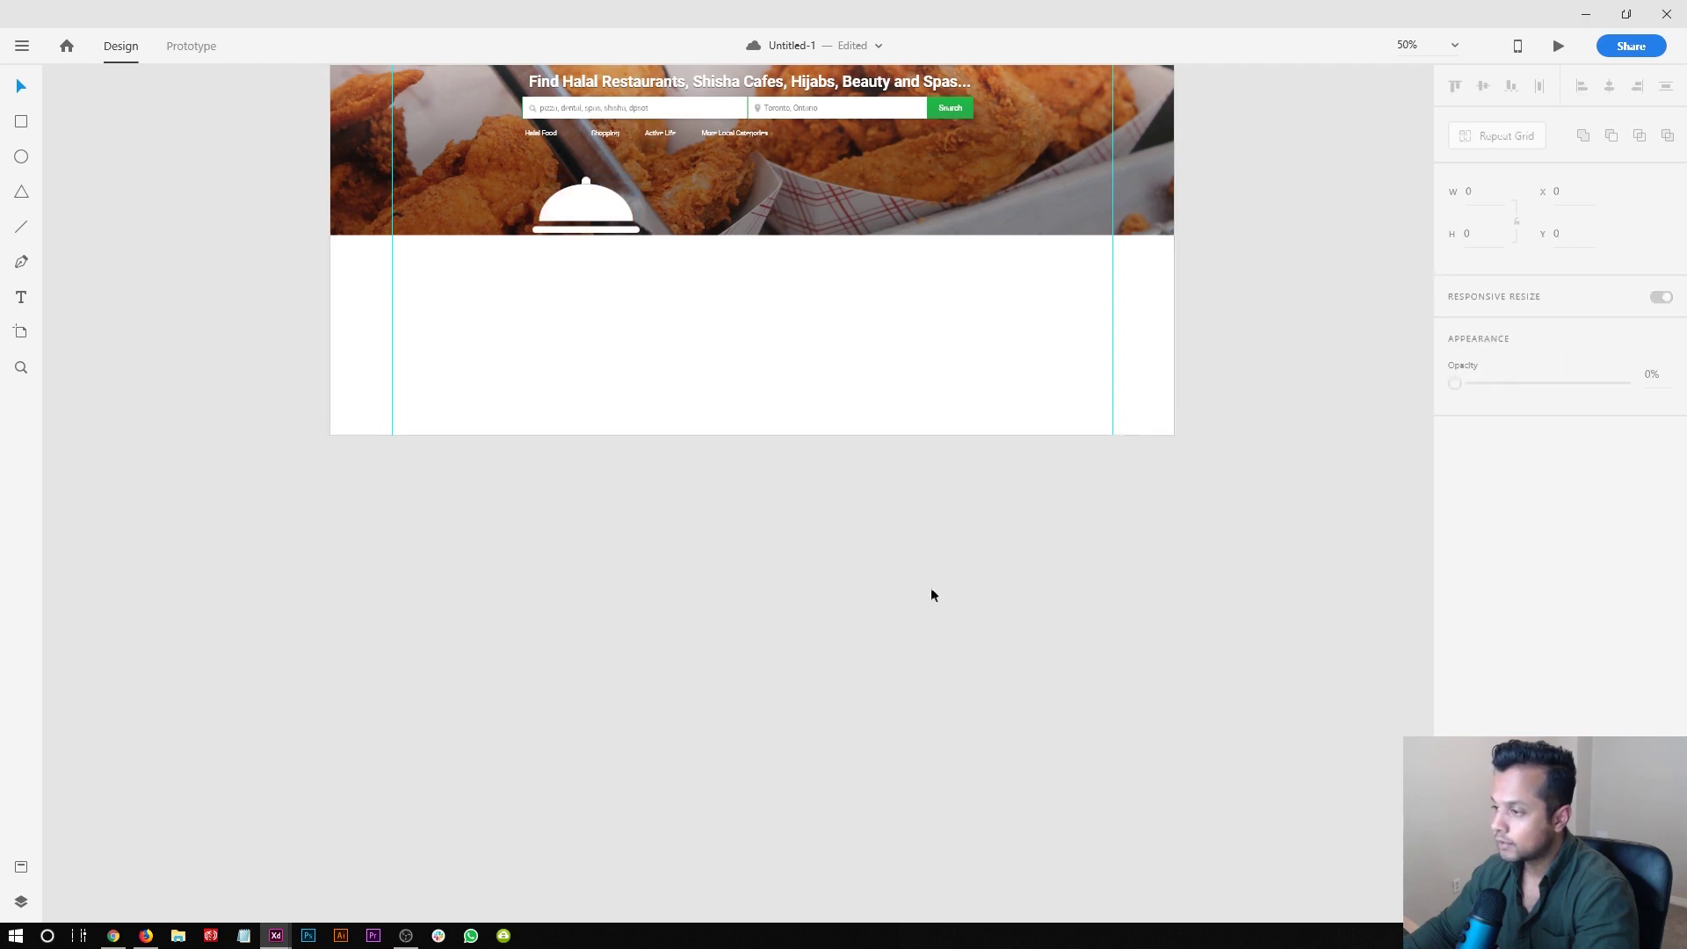
# - Scale the serving-dish icon to 30.5 by 16, place it at X 437.5, and move the Halal Food text to X 477
pyautogui.scroll(3, 939, 589)
pyautogui.moveTo(489, 311); pyautogui.dragTo(681, 466)
pyautogui.press('v')
pyautogui.moveTo(741, 597); pyautogui.dragTo(674, 377)
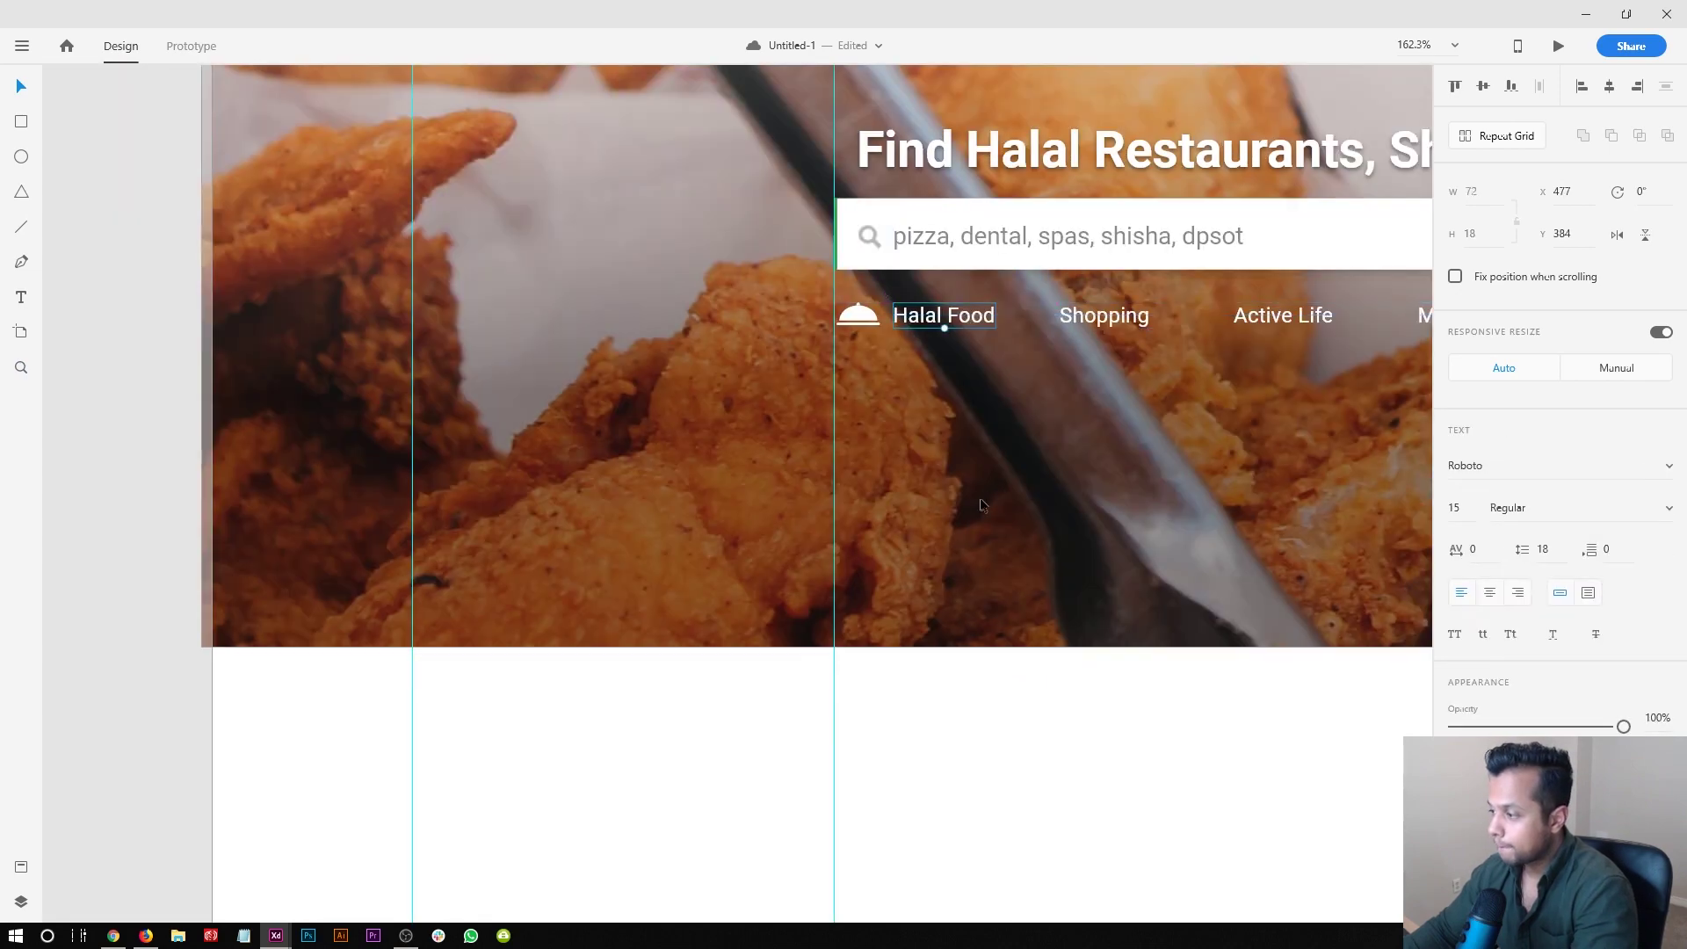
pyautogui.hotkey('ctrl', '1')
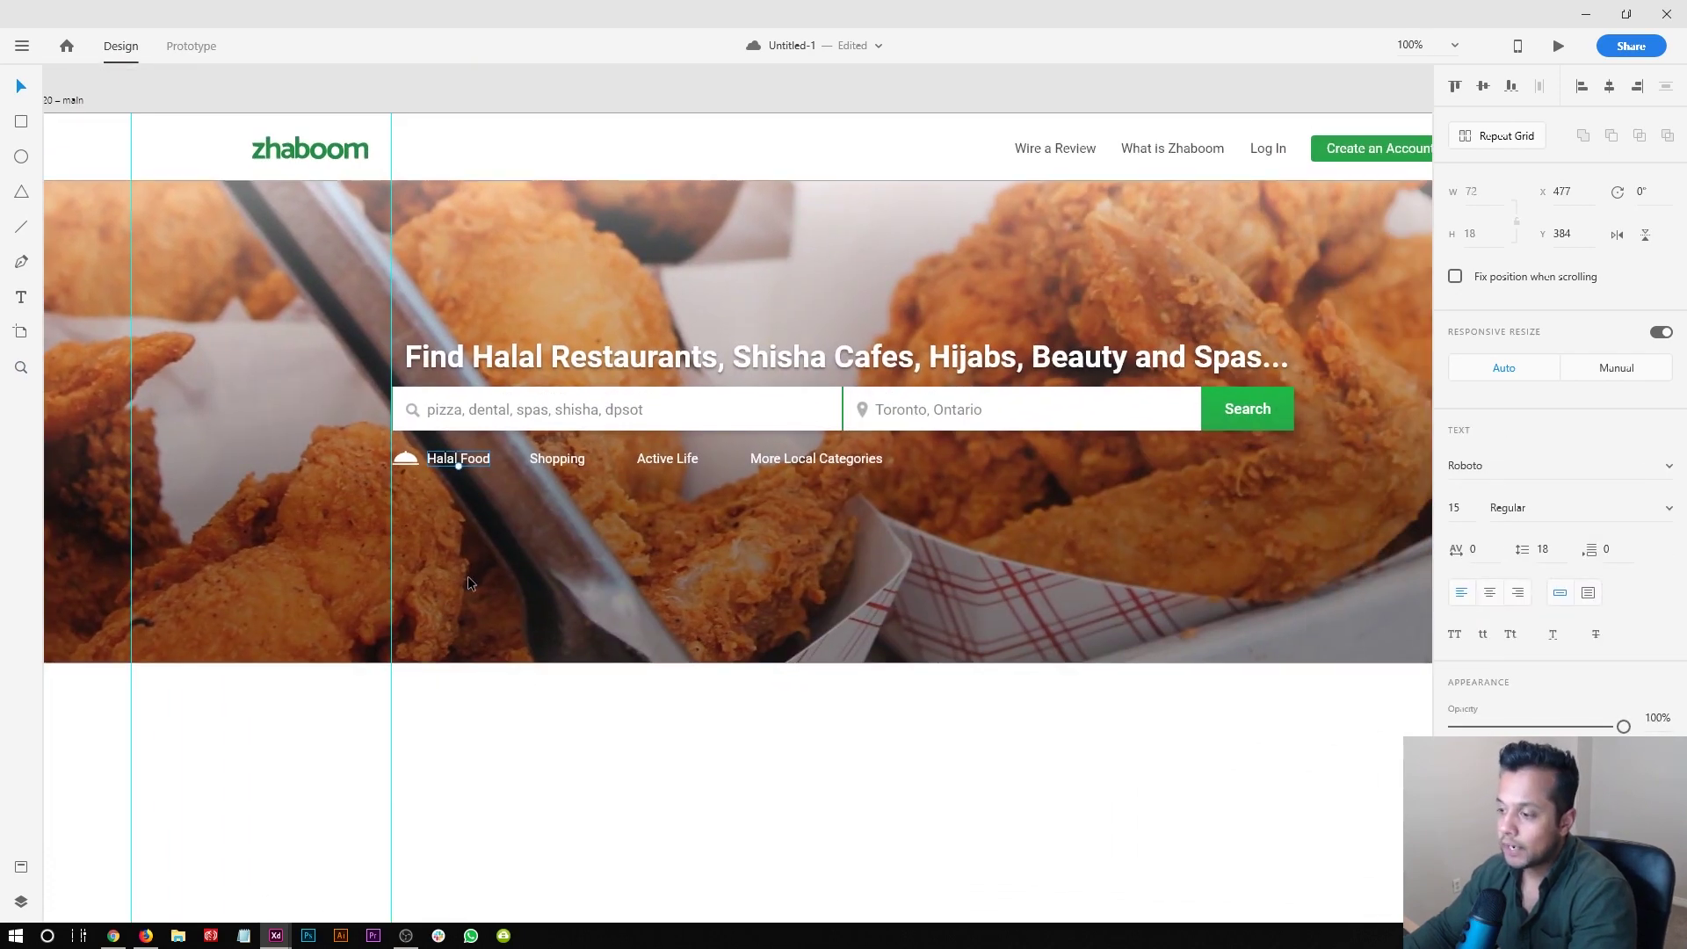
pyautogui.click(471, 583)
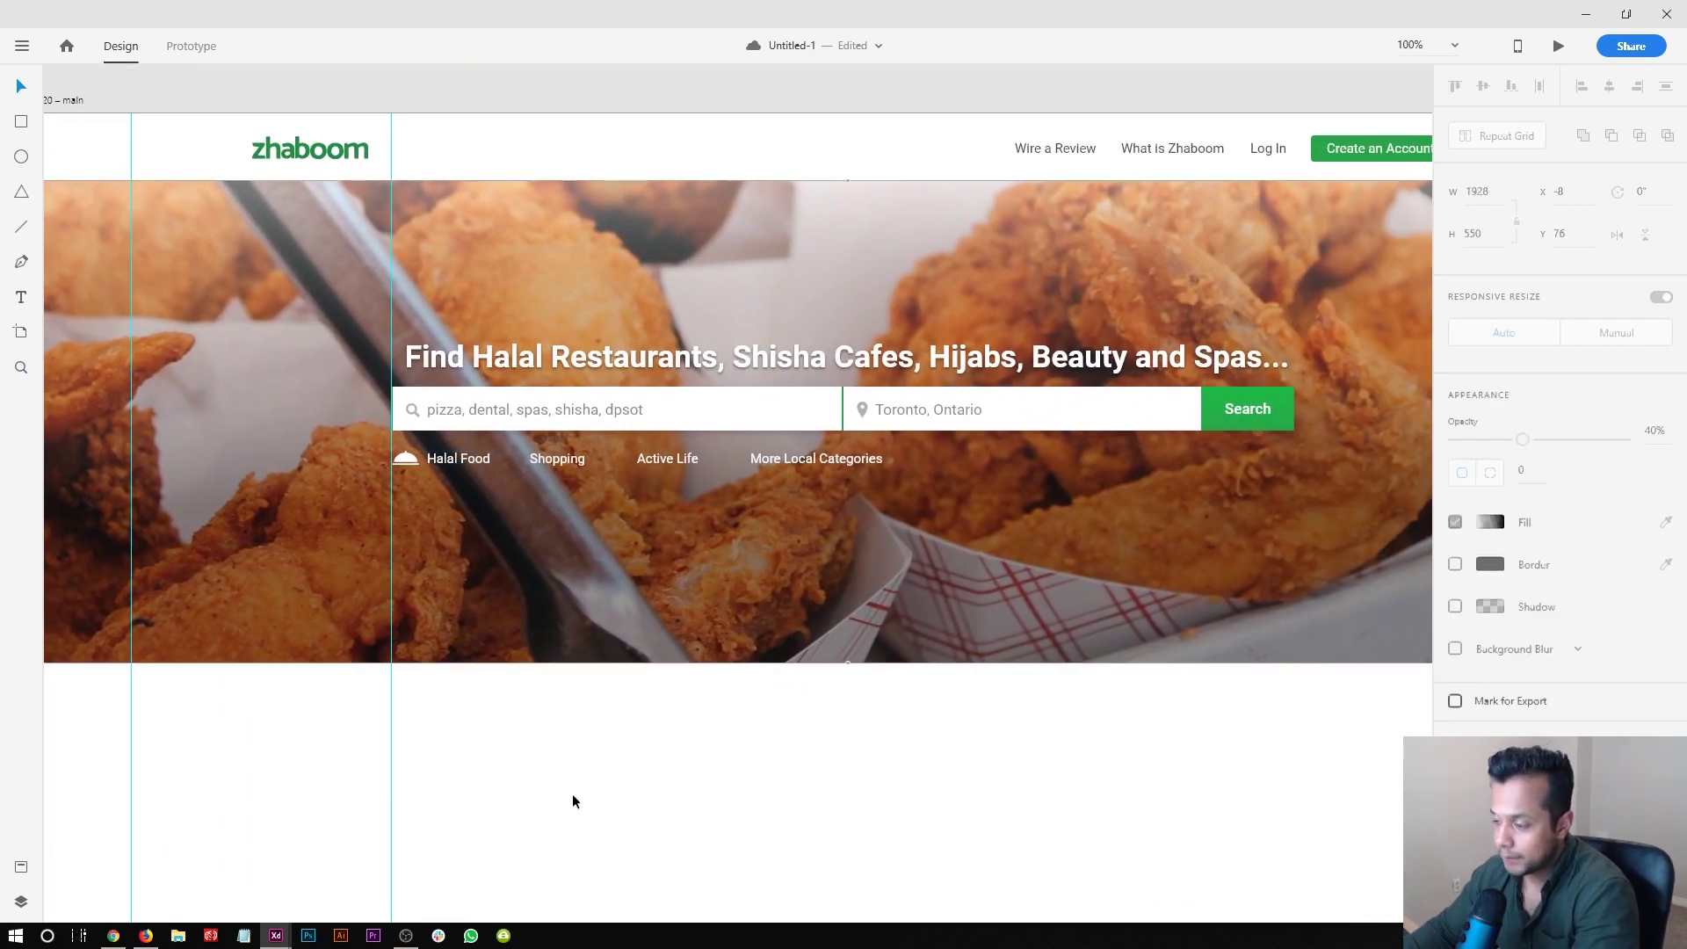
# - Select the serving-dish icon together with the Halal Food text and align them vertically
pyautogui.scroll(1, 562, 791)
pyautogui.click(423, 486)
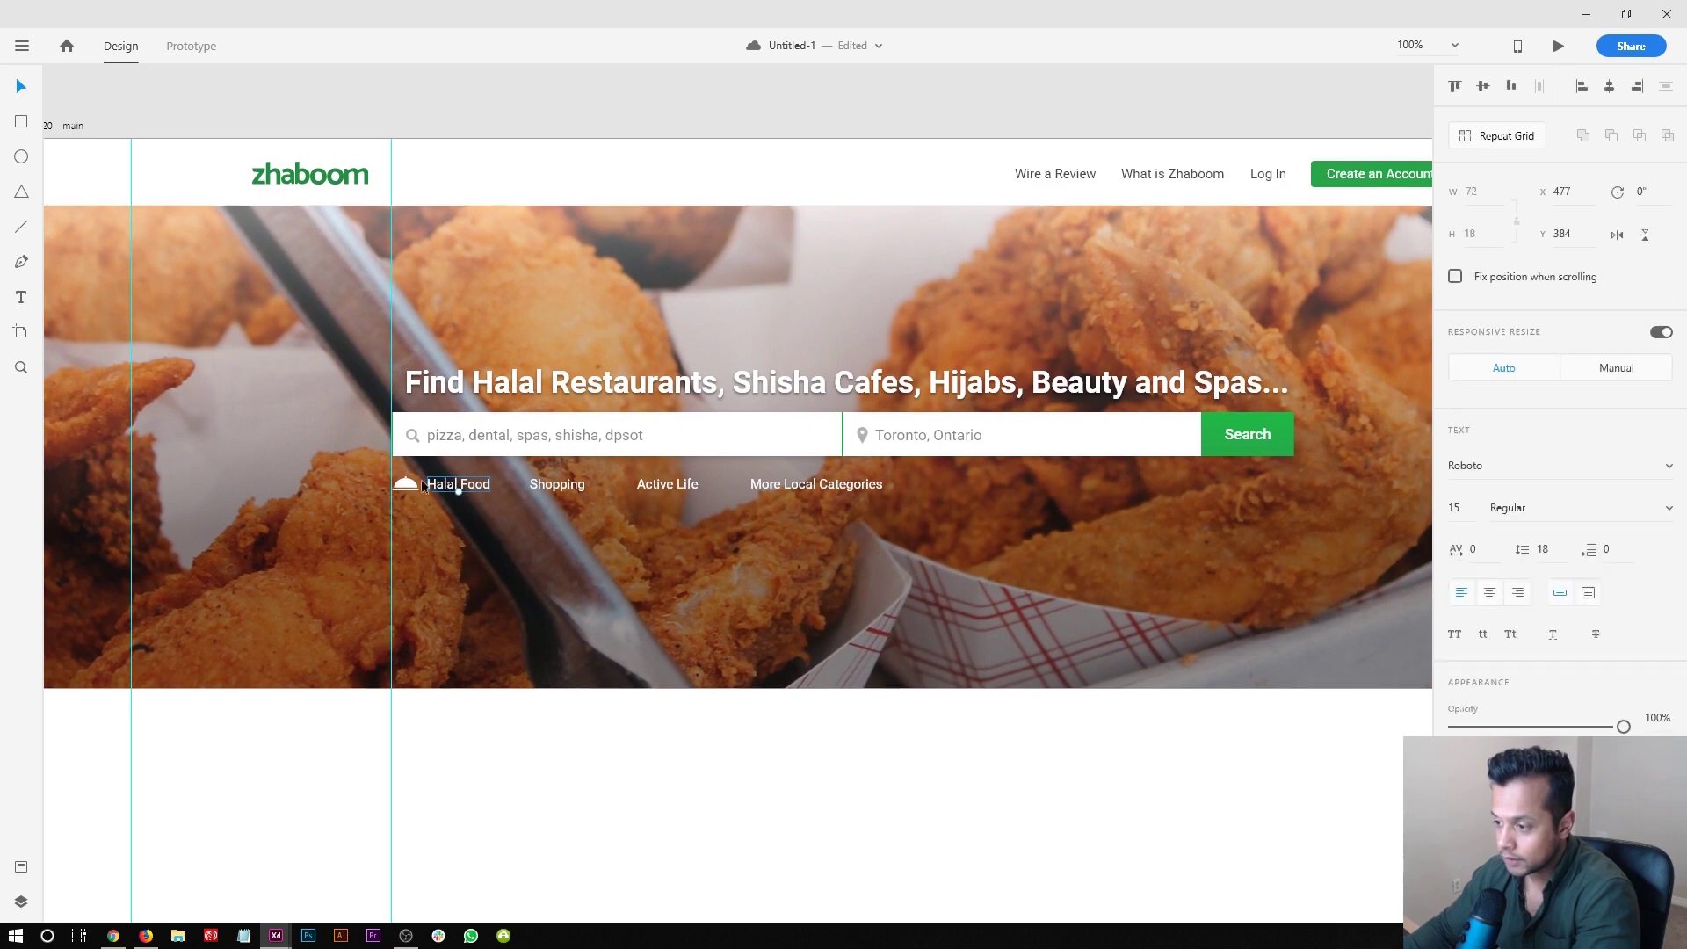
pyautogui.keyDown('shift'); pyautogui.click(407, 484); pyautogui.keyUp('shift')
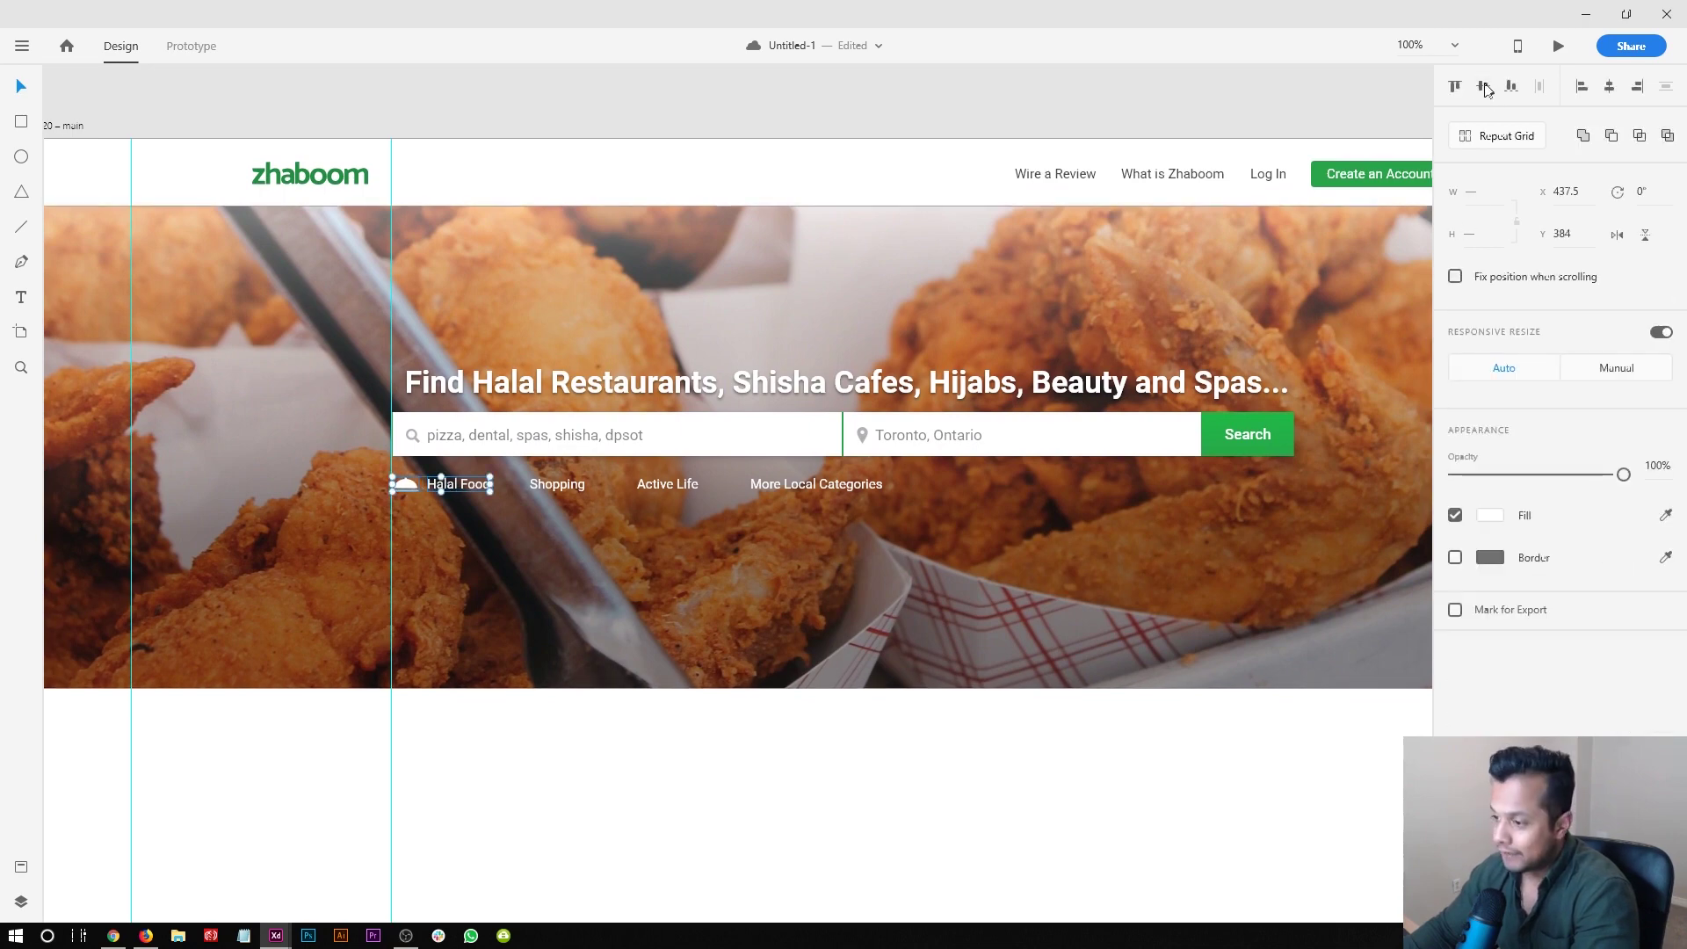
pyautogui.press('Escape')
pyautogui.click(407, 484)
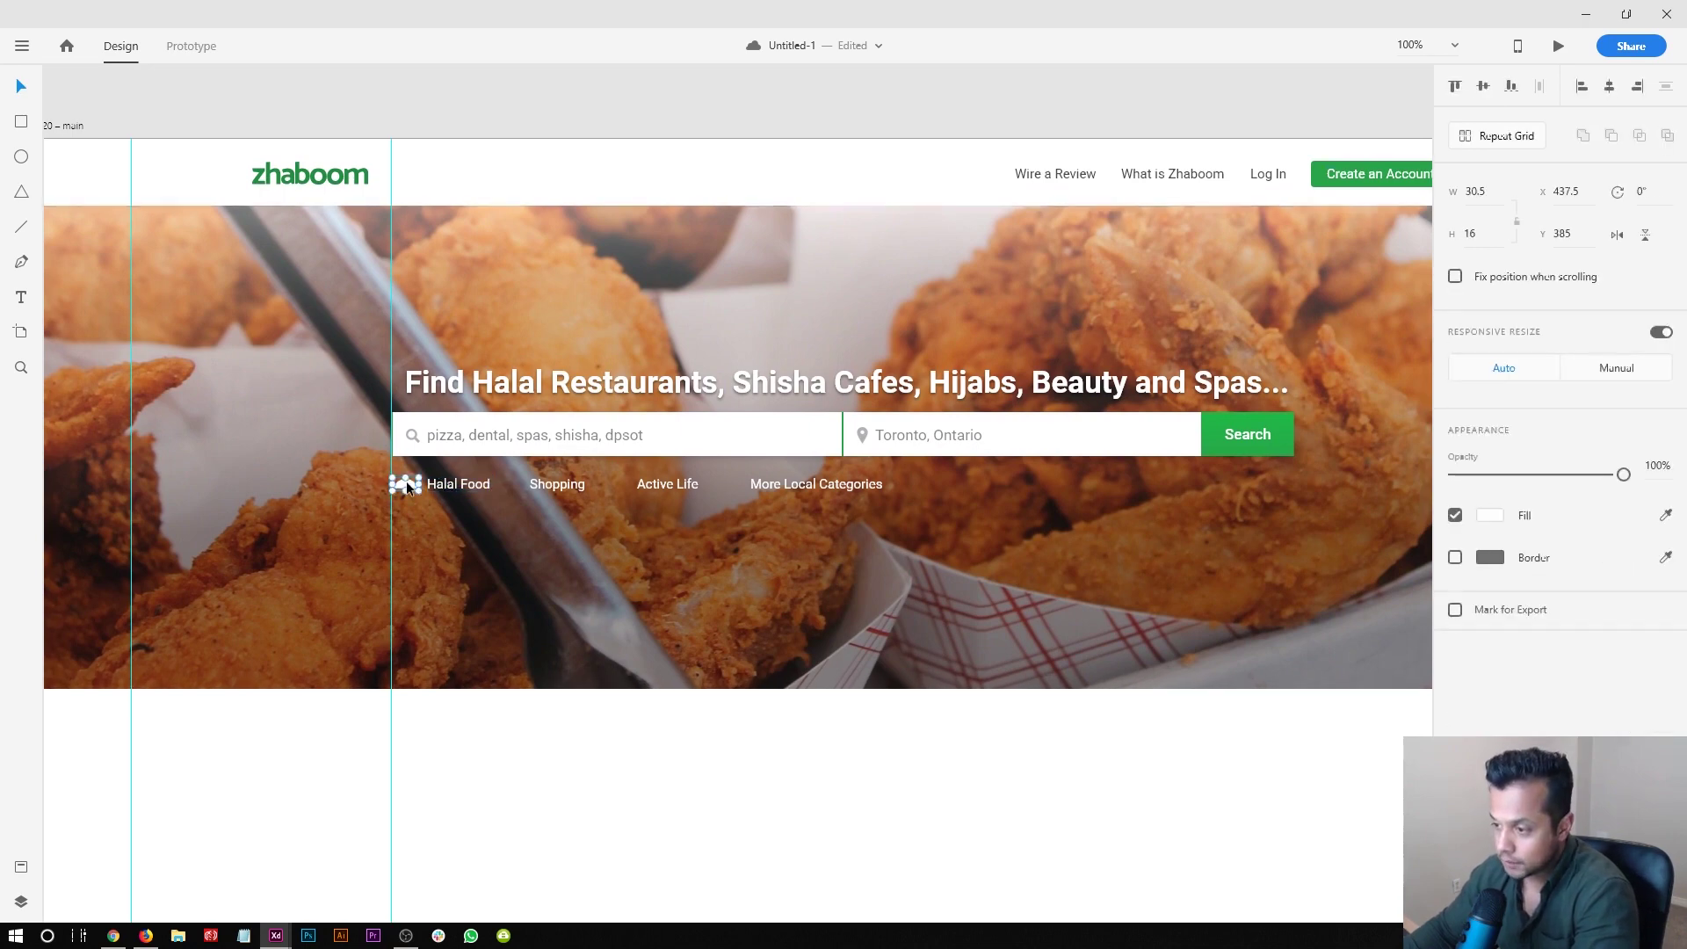
pyautogui.click(472, 481)
pyautogui.keyDown('shift'); pyautogui.click(411, 488); pyautogui.keyUp('shift')
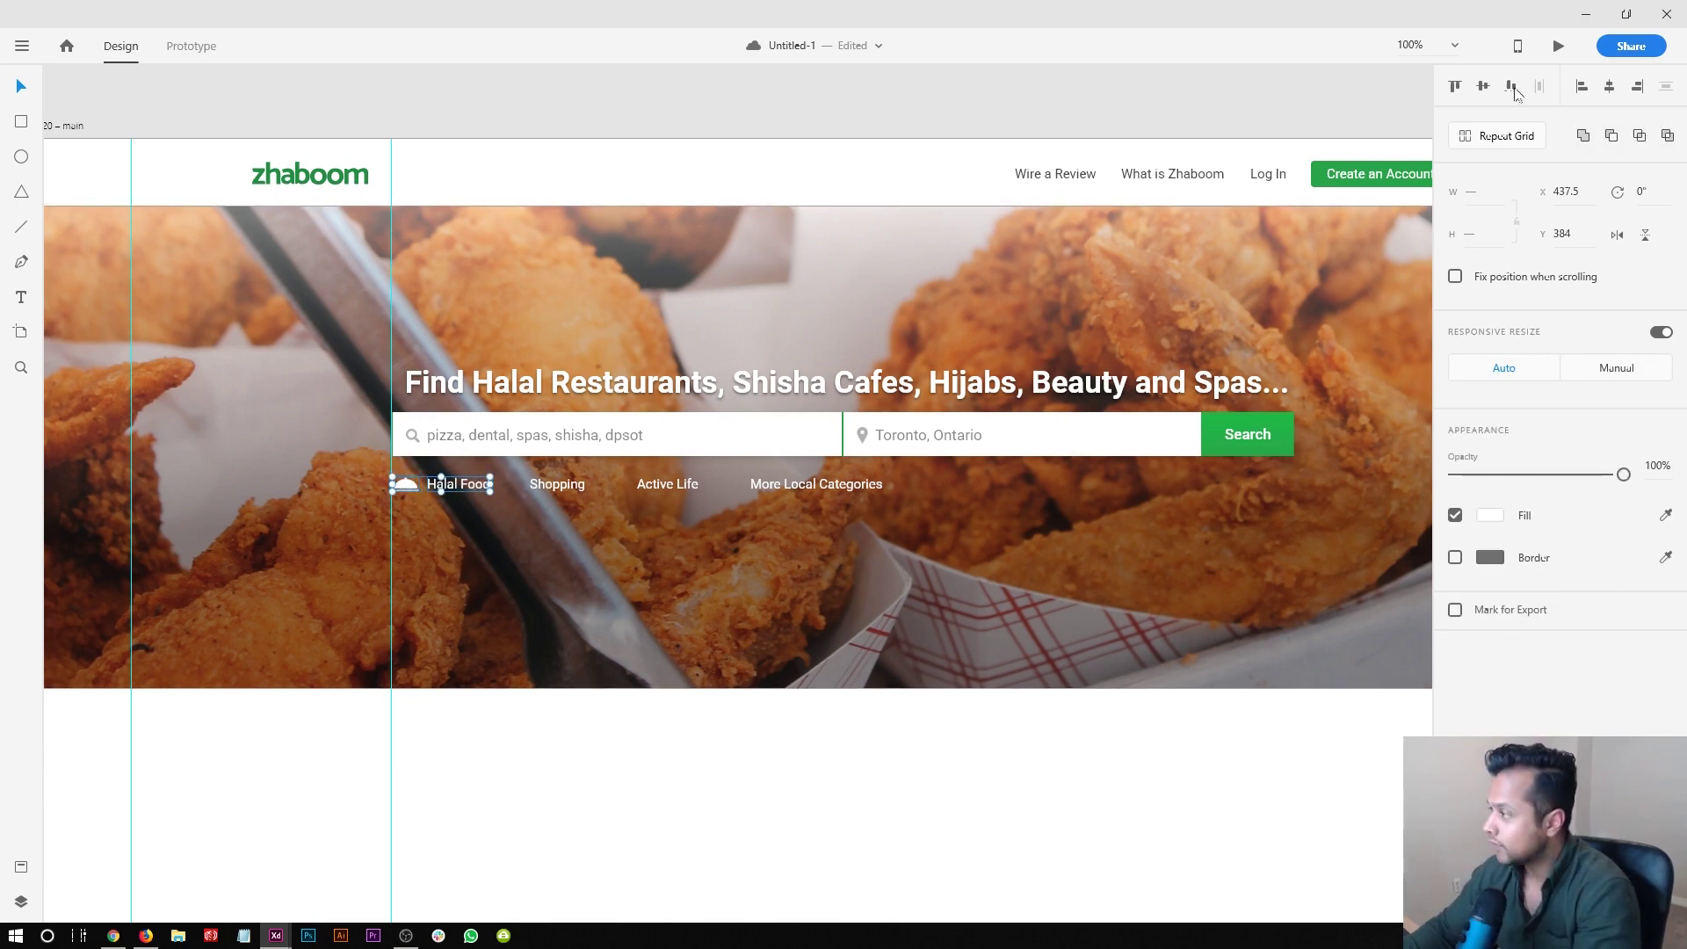
pyautogui.click(705, 729)
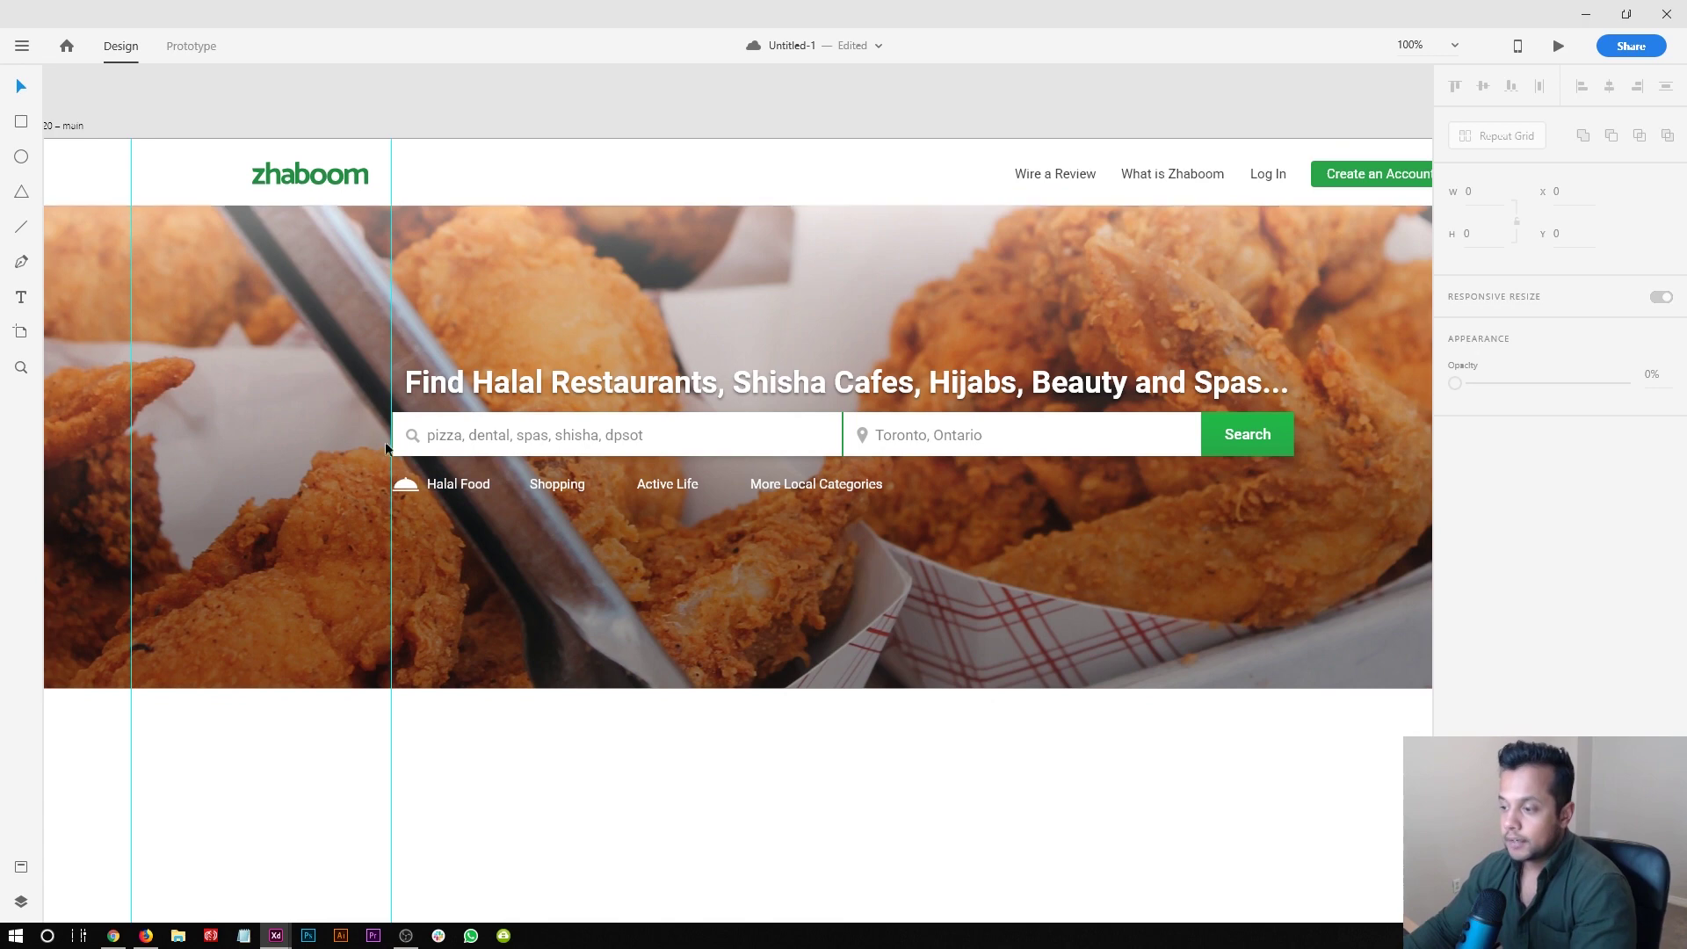
pyautogui.click(441, 495)
pyautogui.keyDown('shift'); pyautogui.click(405, 483); pyautogui.keyUp('shift')
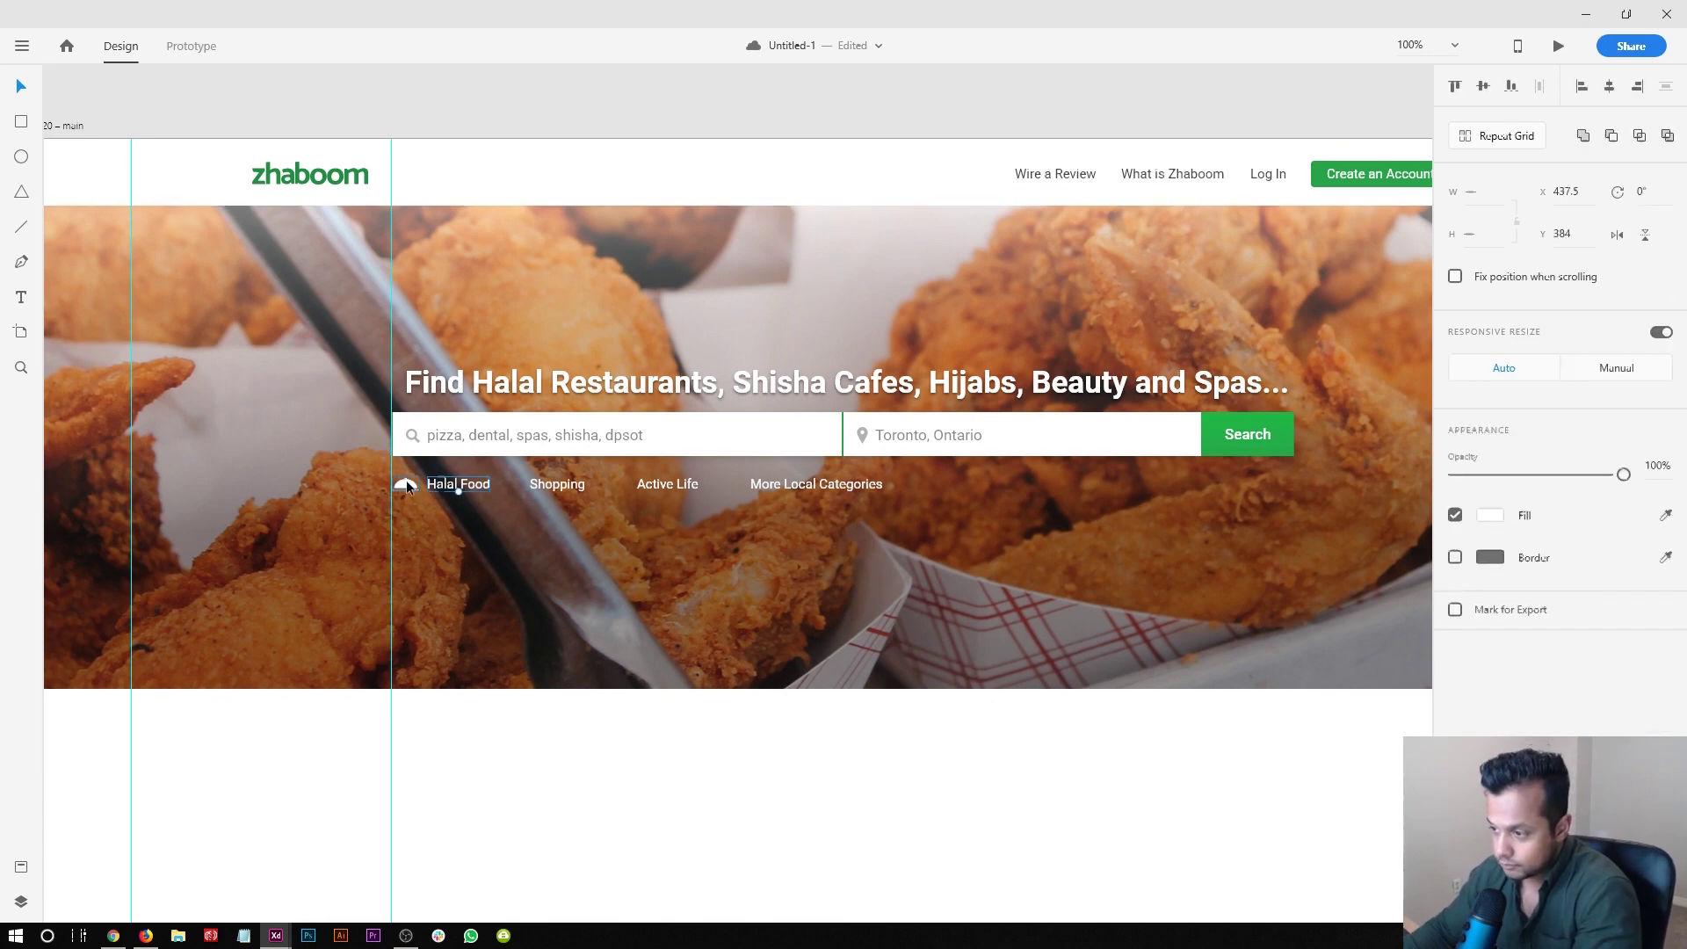
pyautogui.click(841, 634)
# - Set the opacity of the gradient overlay on the hero banner to 45%
pyautogui.scroll(-3, 787, 650)
pyautogui.scroll(-3, 790, 652)
pyautogui.scroll(6, 796, 648)
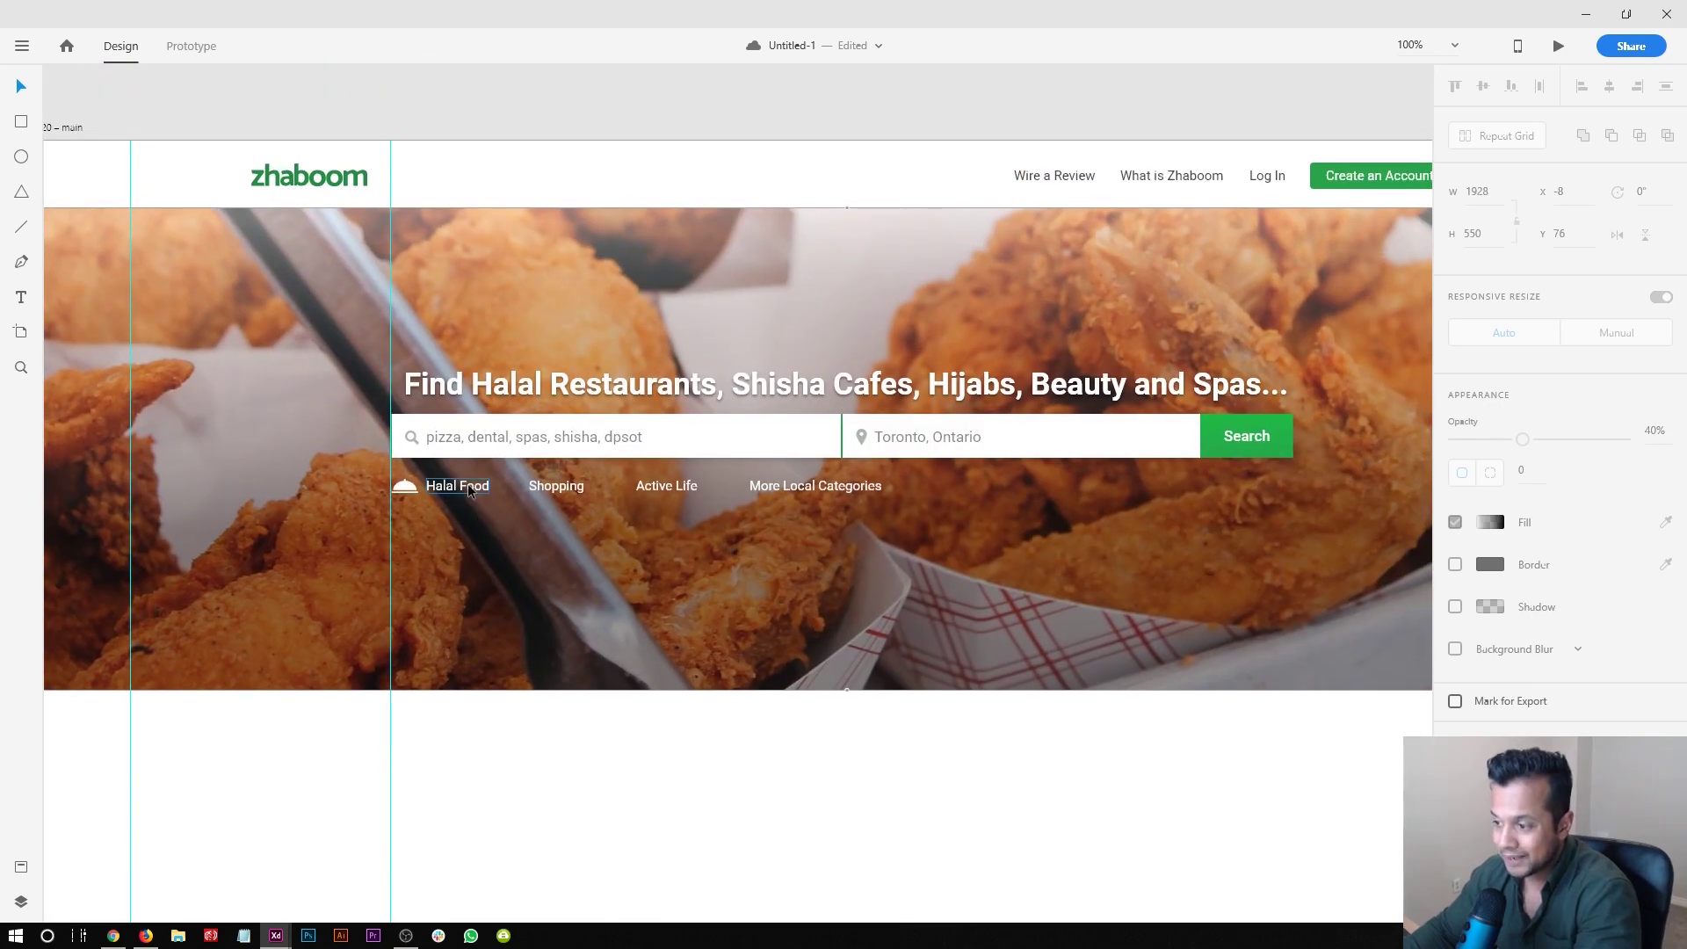
pyautogui.click(884, 601)
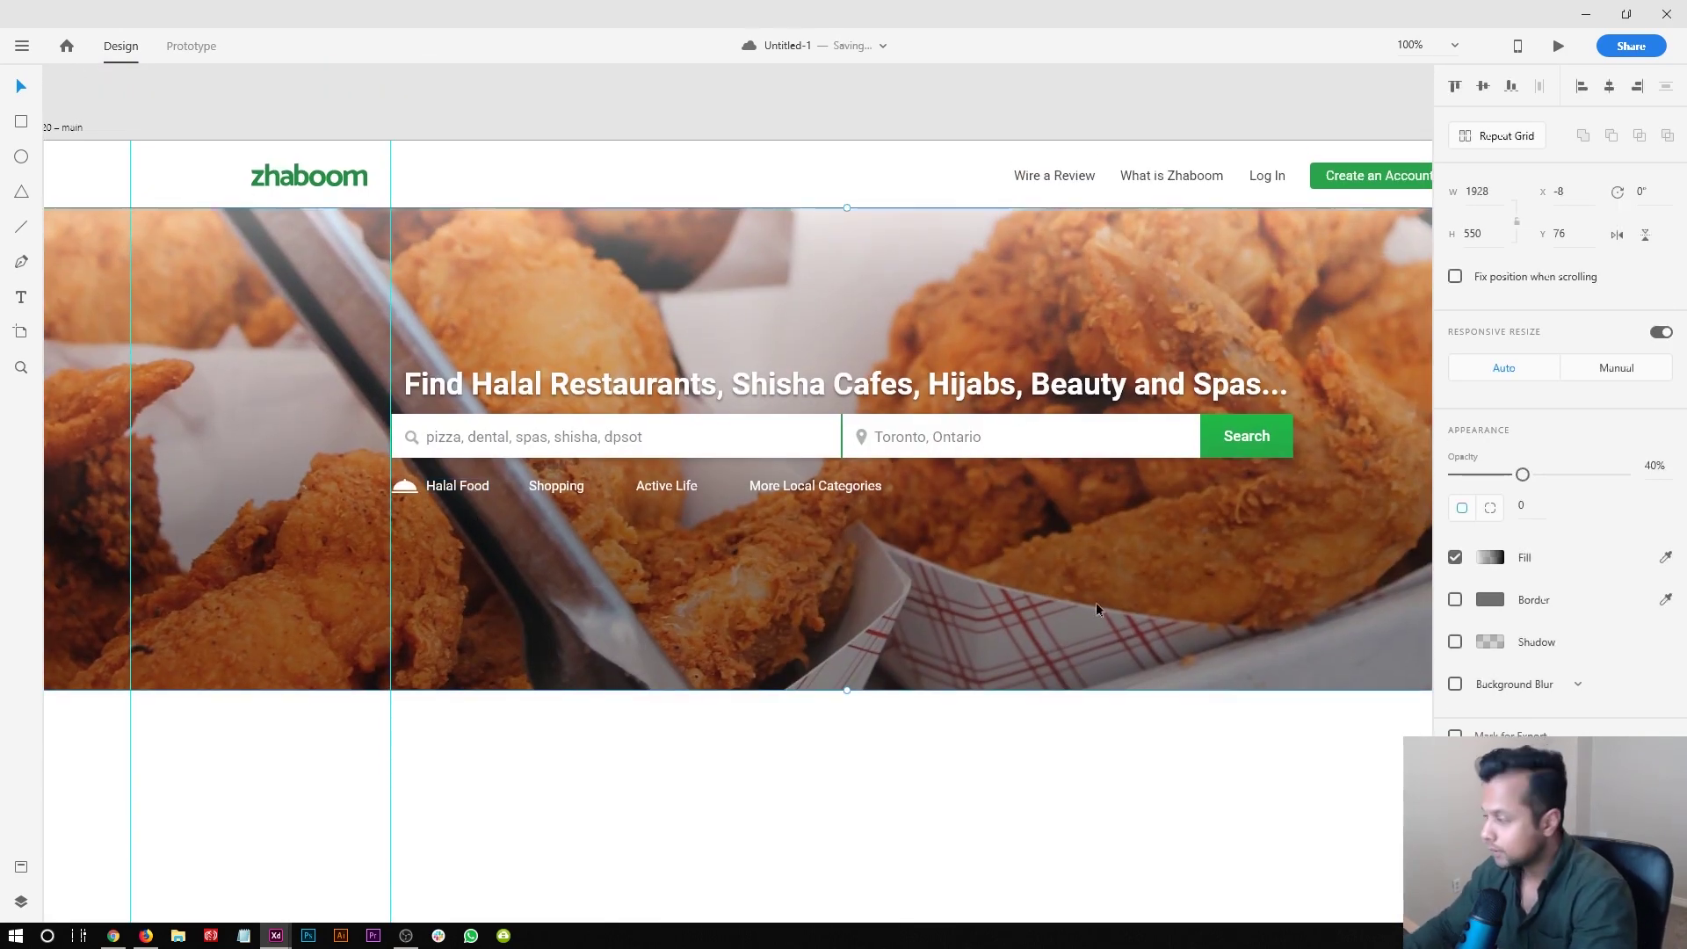
pyautogui.moveTo(1530, 483)
pyautogui.mouseDown()
pyautogui.moveTo(1619, 475)
pyautogui.moveTo(1526, 484)
pyautogui.mouseUp()
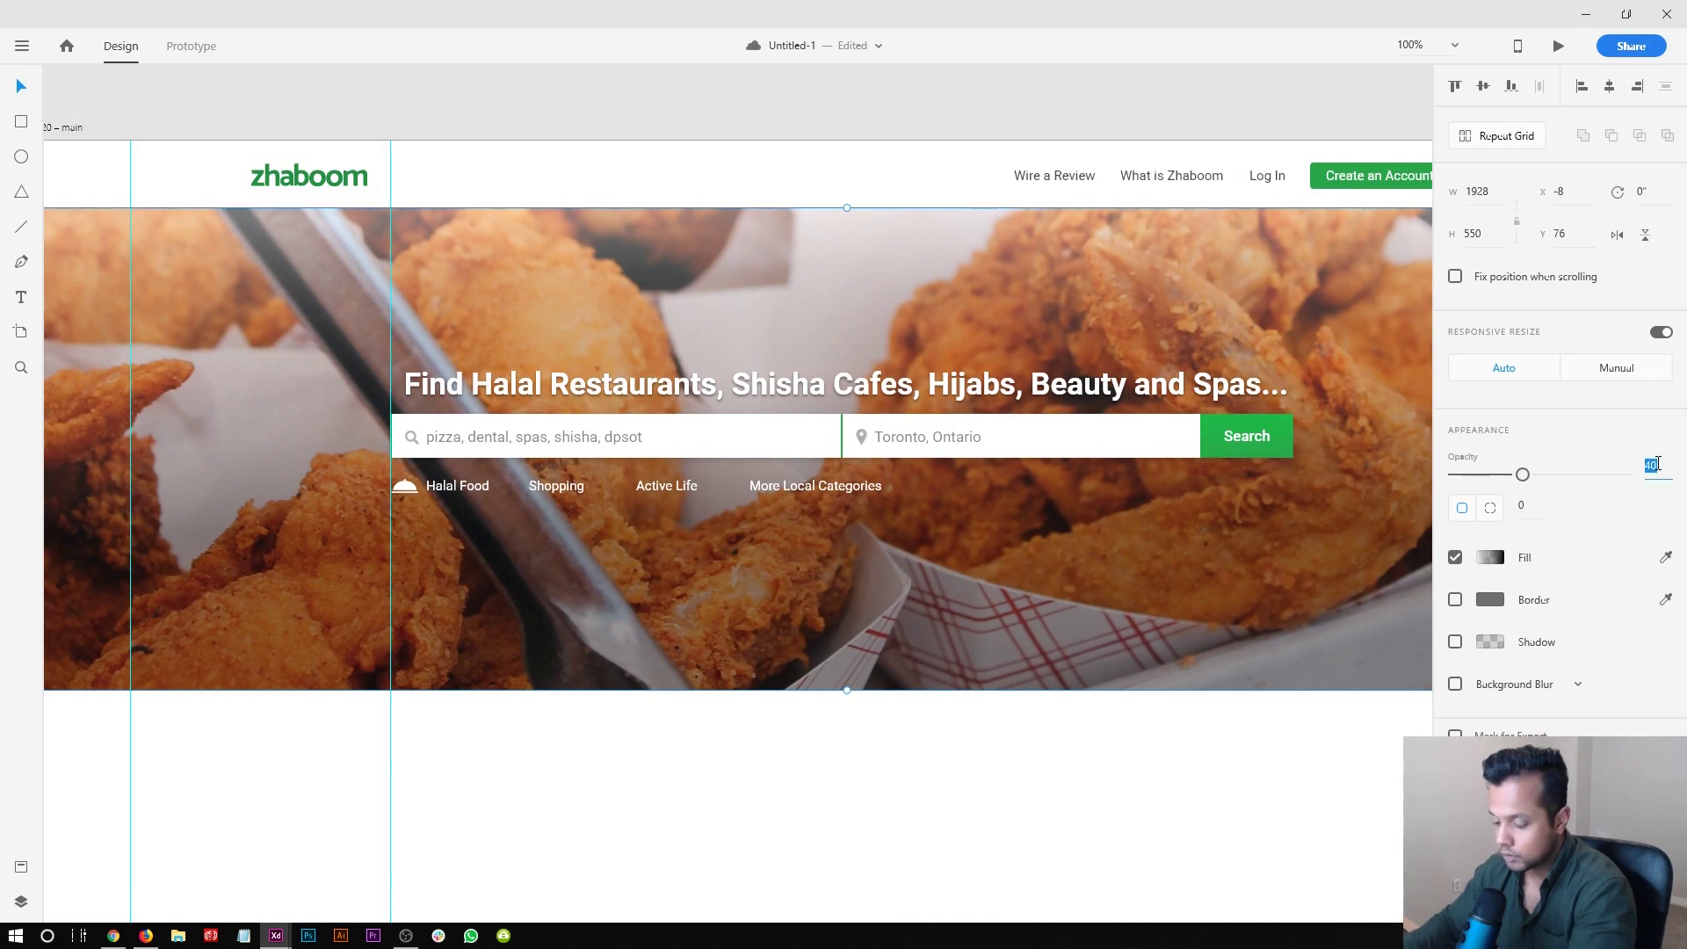
pyautogui.write('45')
pyautogui.press('Return')
pyautogui.press('Escape')
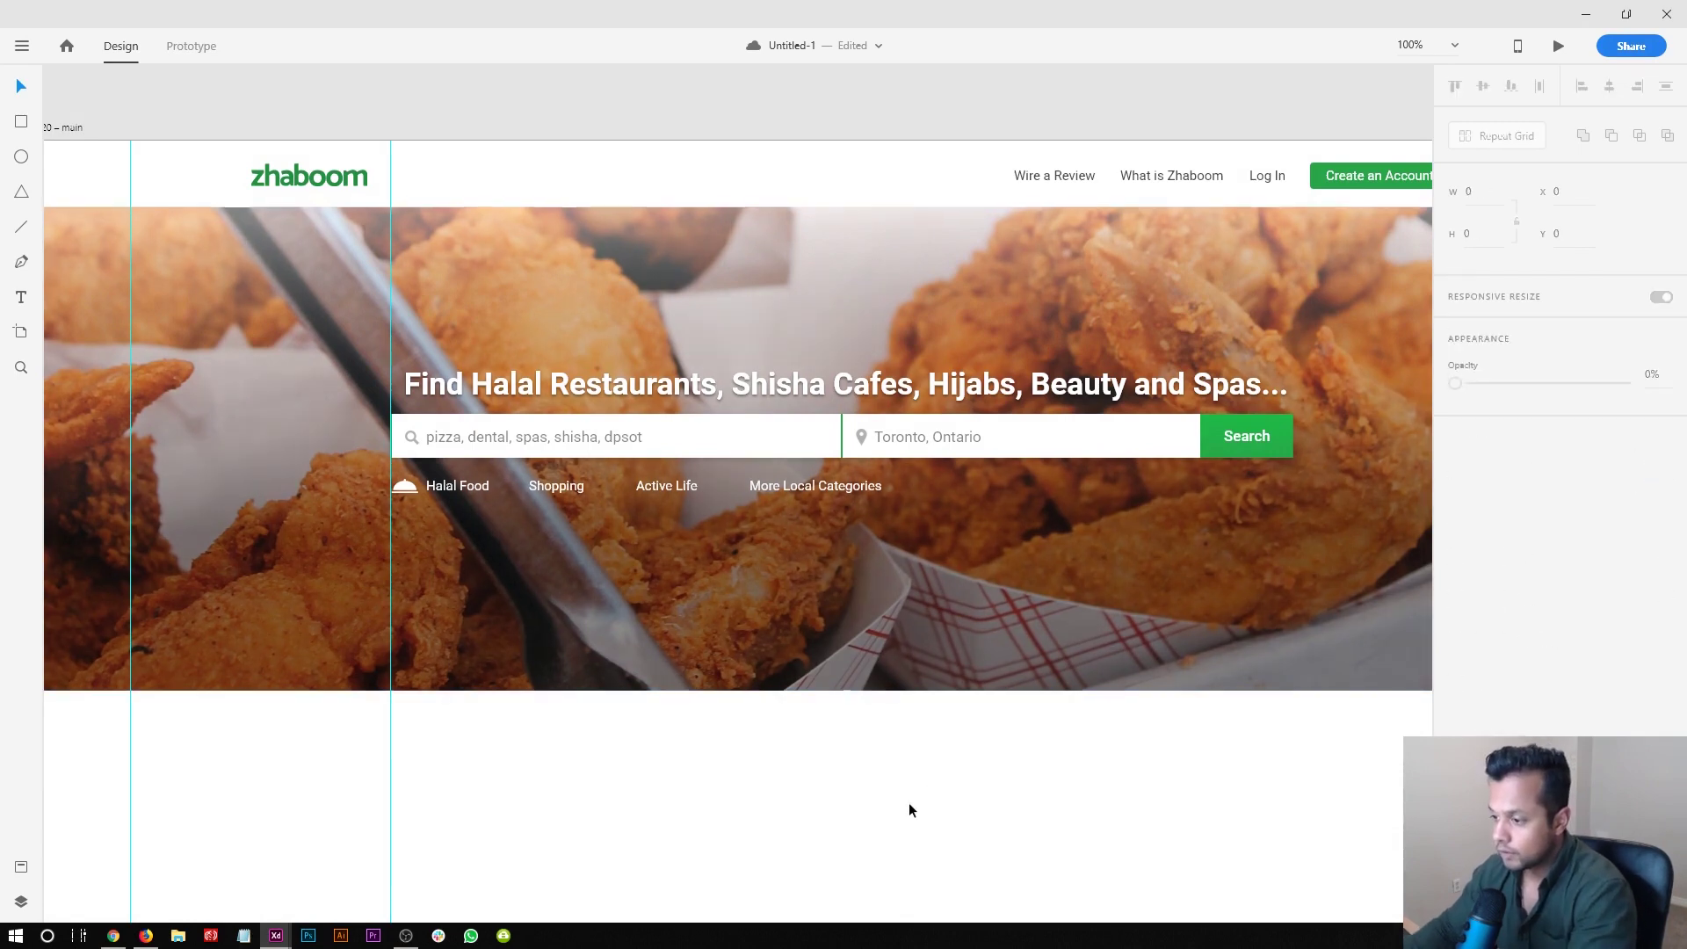
# - Move the three-dot icon to X 819, Y 390 beside More Local Categories and centre it vertically with that text
pyautogui.moveTo(907, 806); pyautogui.dragTo(844, 818)
pyautogui.keyDown('ctrl'); pyautogui.click(668, 501); pyautogui.keyUp('ctrl')
pyautogui.scroll(5, 659, 496)
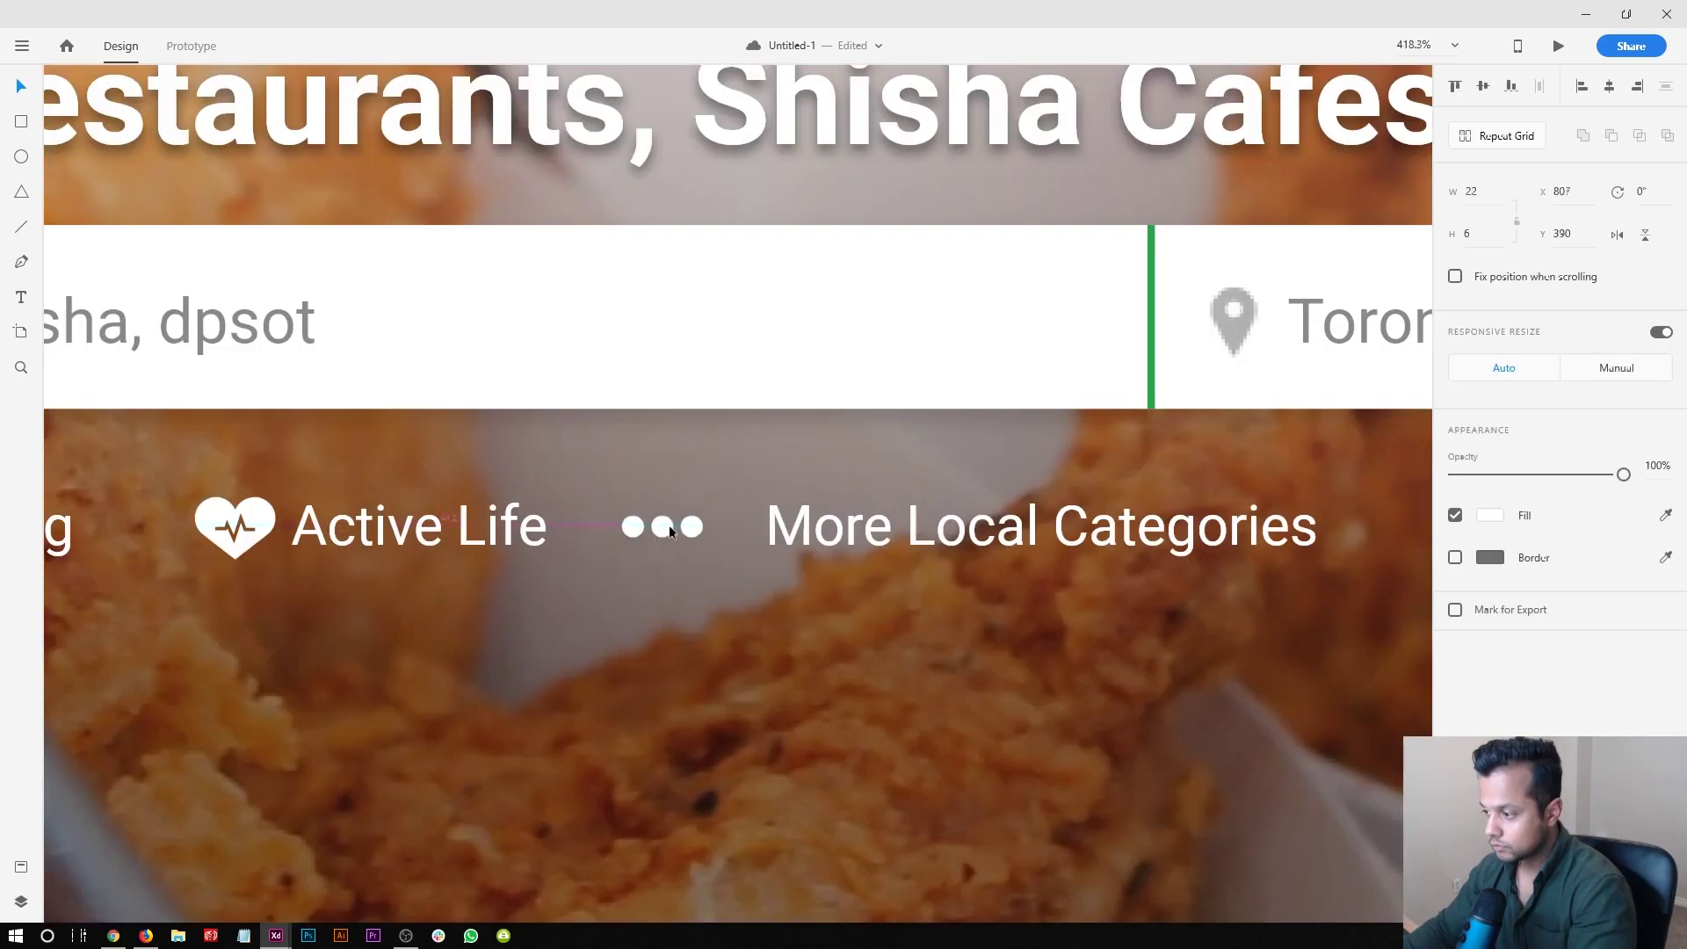
pyautogui.keyDown('shift'); pyautogui.click(777, 536); pyautogui.keyUp('shift')
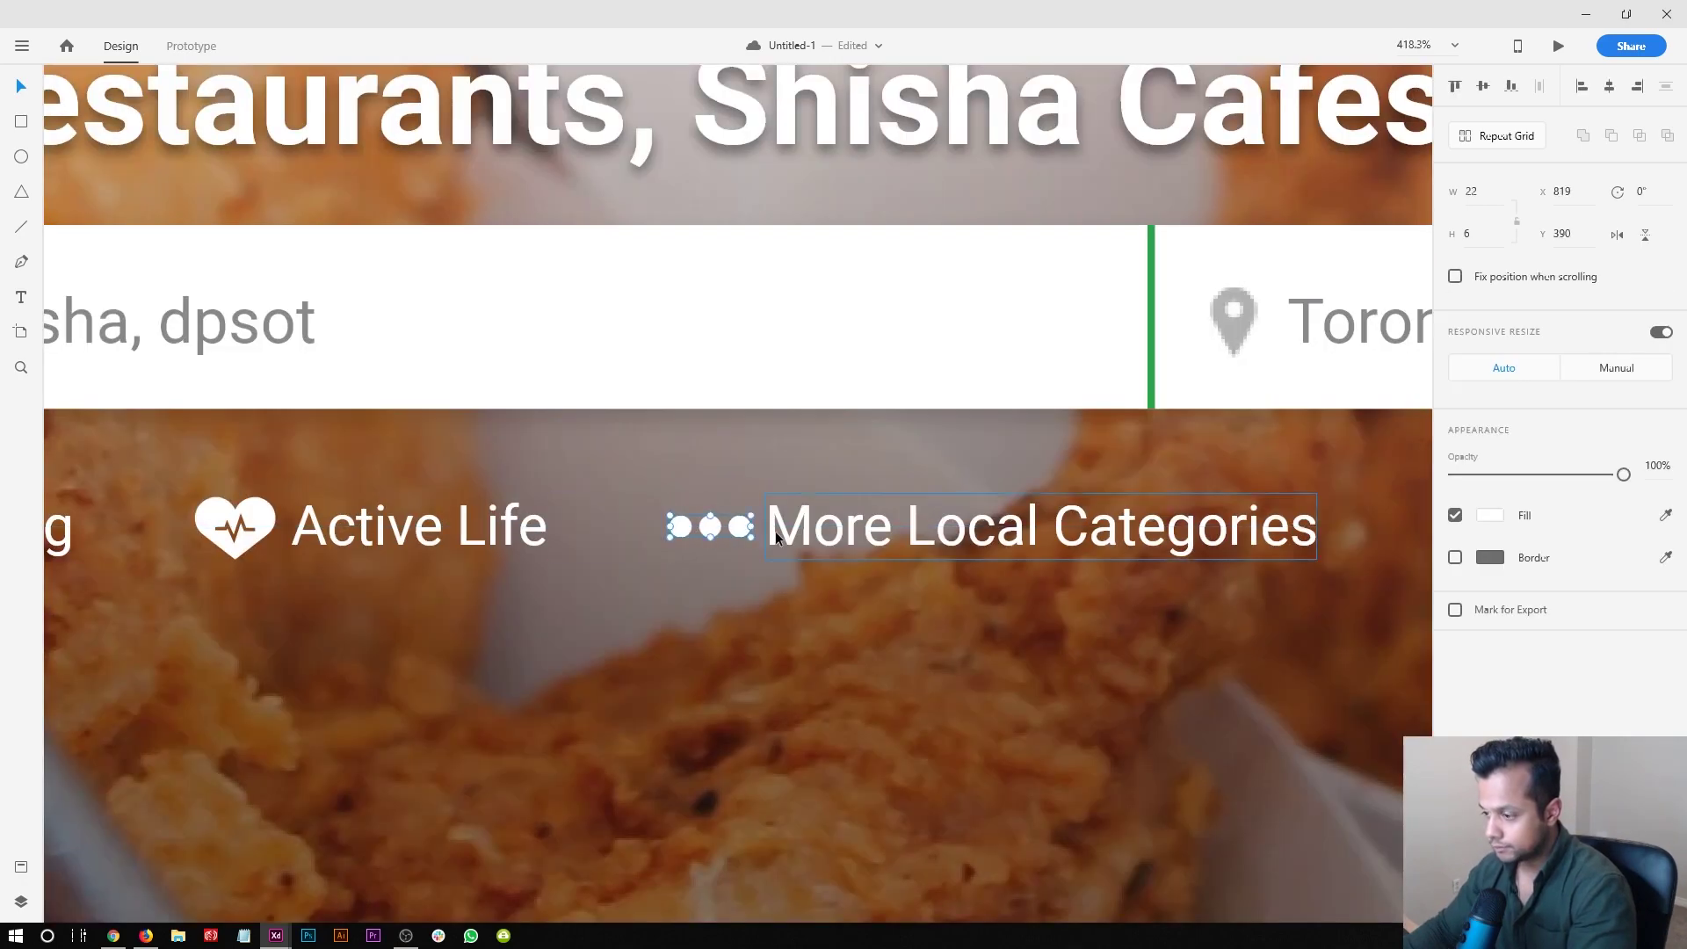
pyautogui.hotkey('ctrl', '1')
pyautogui.click(1483, 85)
# - Centre the heart, cart and serving-dish icons vertically with their Active Life, Shopping and Halal Food texts
pyautogui.click(662, 501)
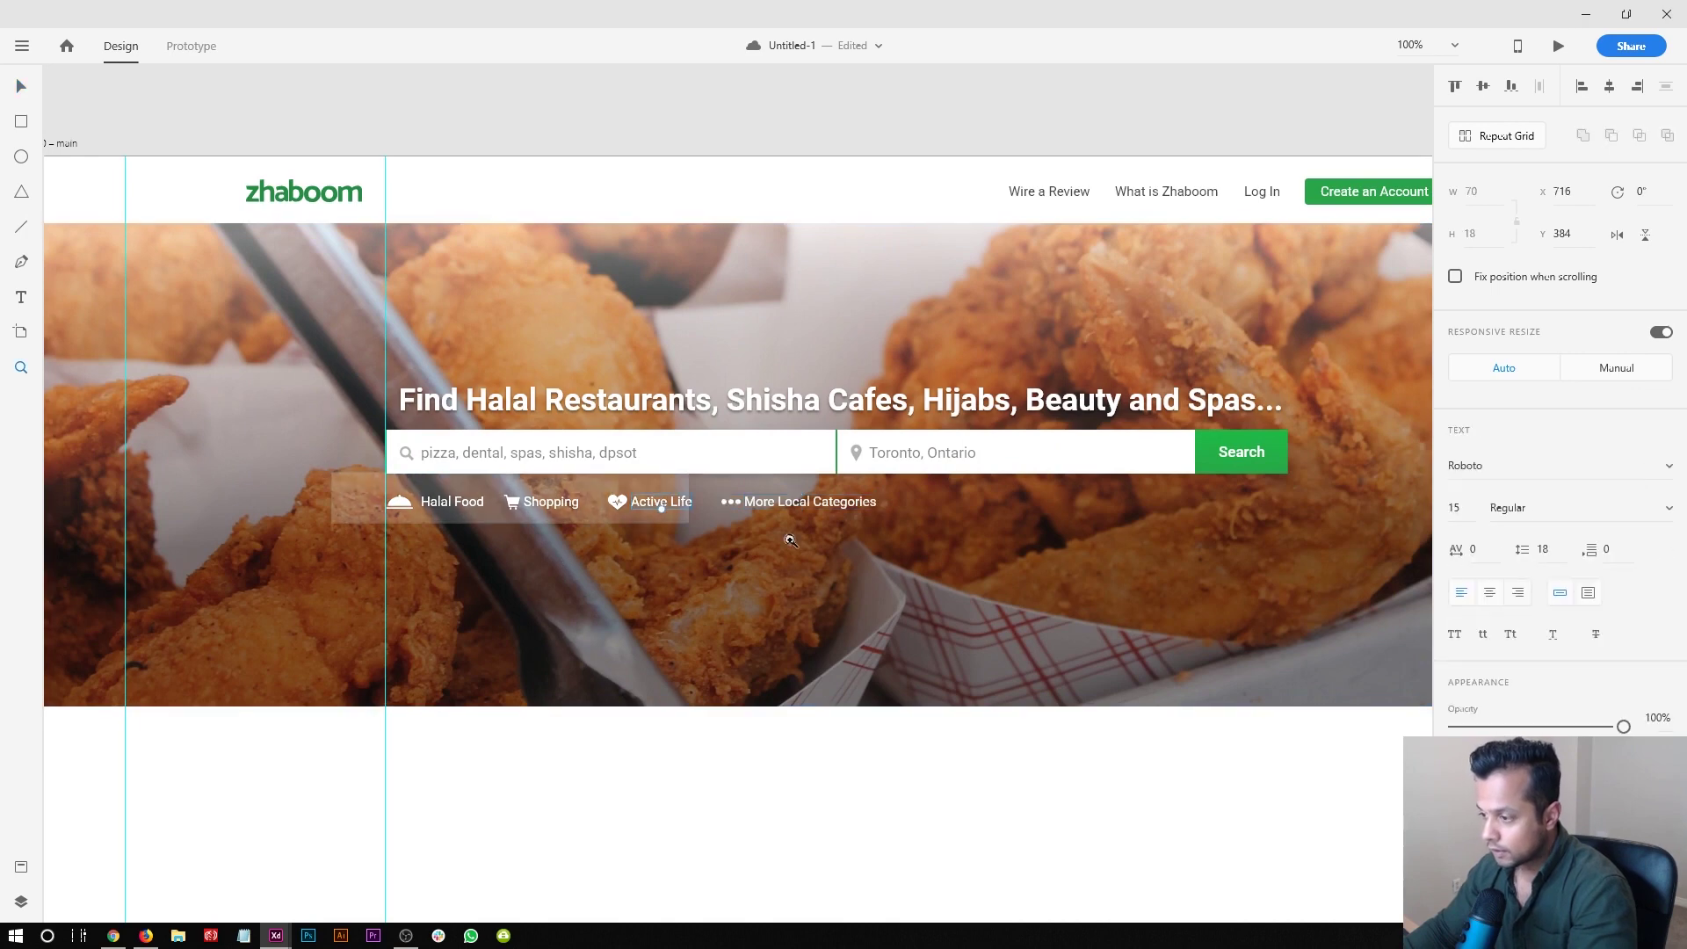
pyautogui.scroll(4, 574, 497)
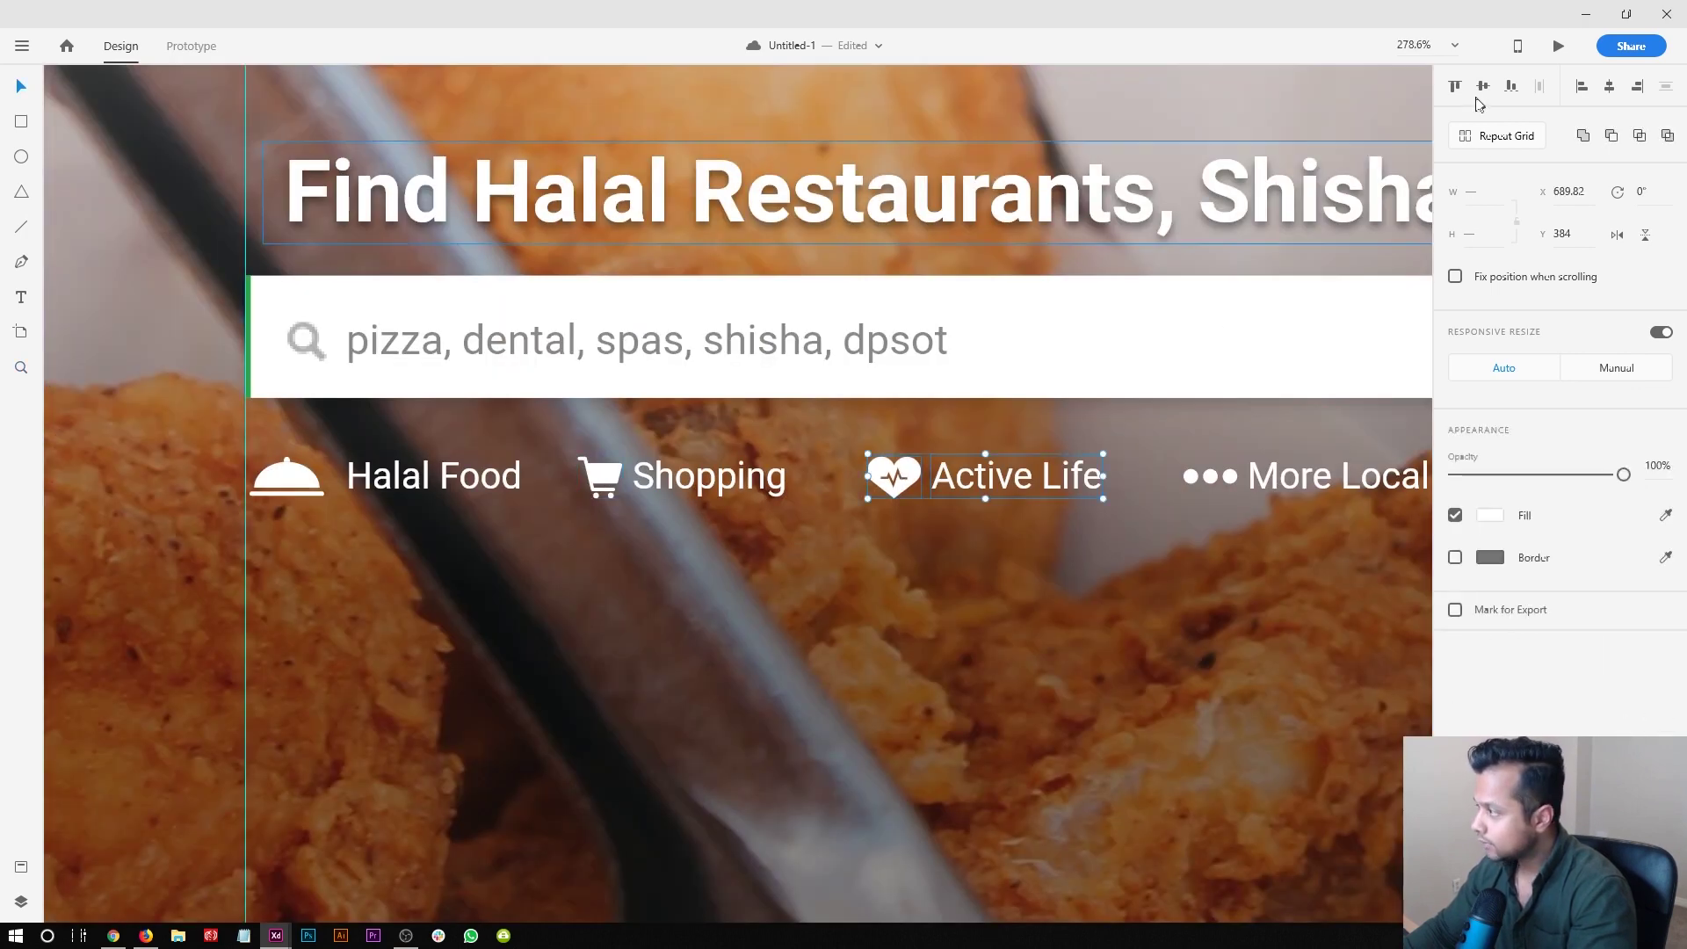
pyautogui.click(627, 483)
pyautogui.keyDown('shift'); pyautogui.click(626, 482); pyautogui.keyUp('shift')
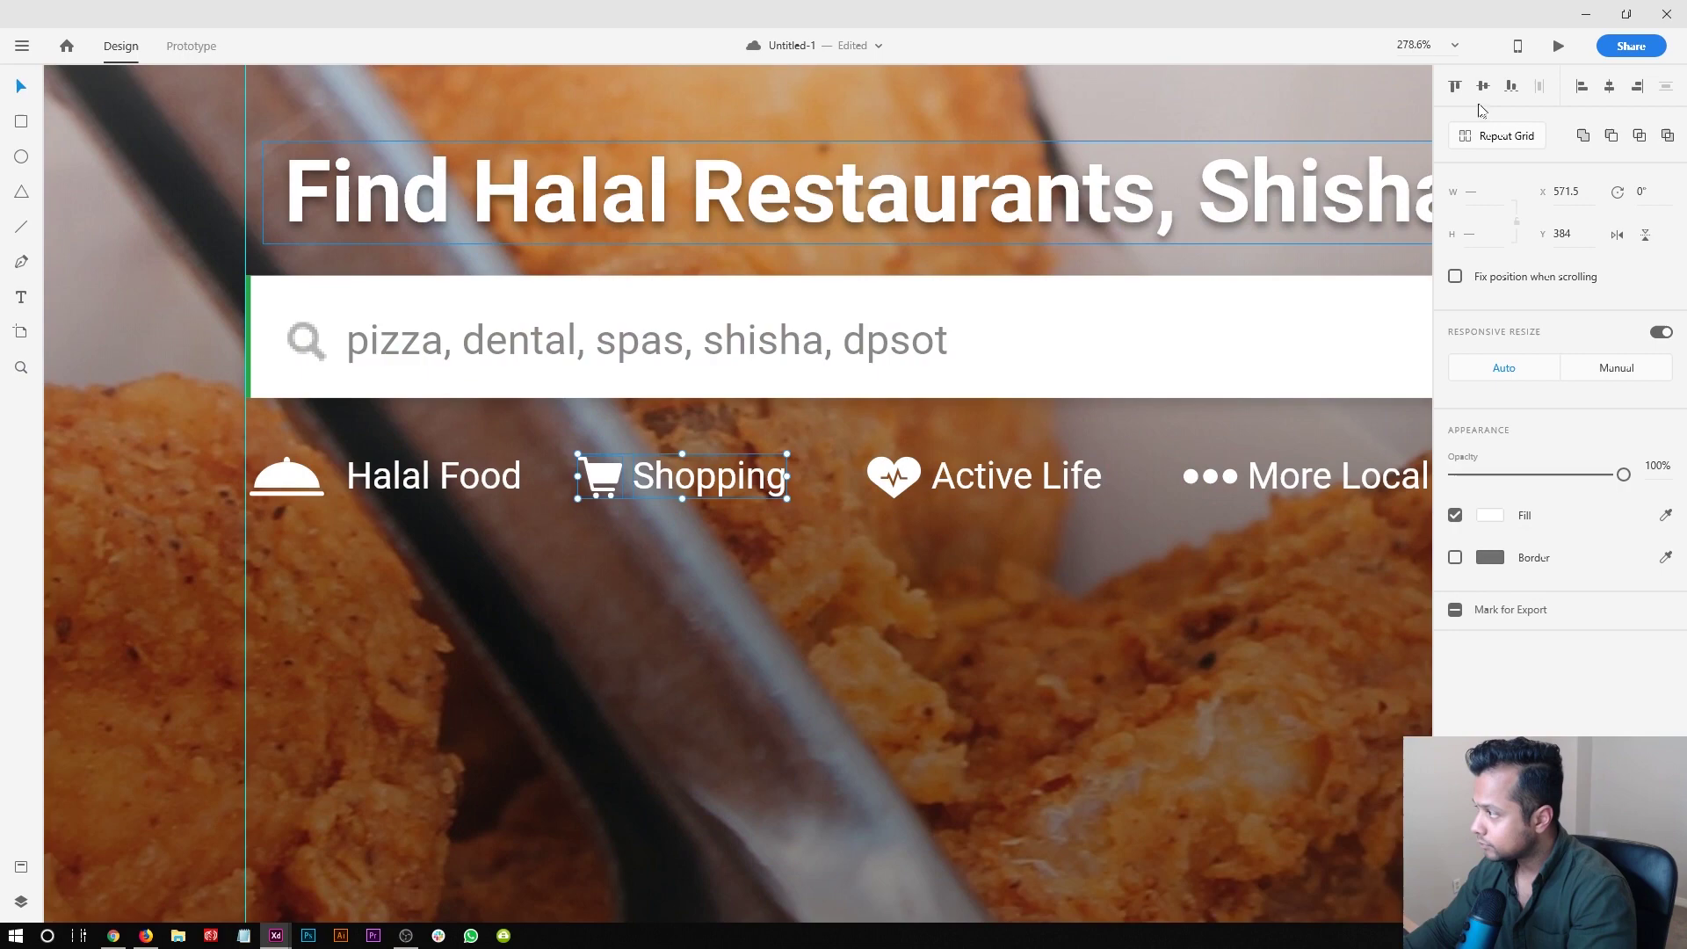
pyautogui.click(397, 492)
pyautogui.keyDown('shift'); pyautogui.click(290, 488); pyautogui.keyUp('shift')
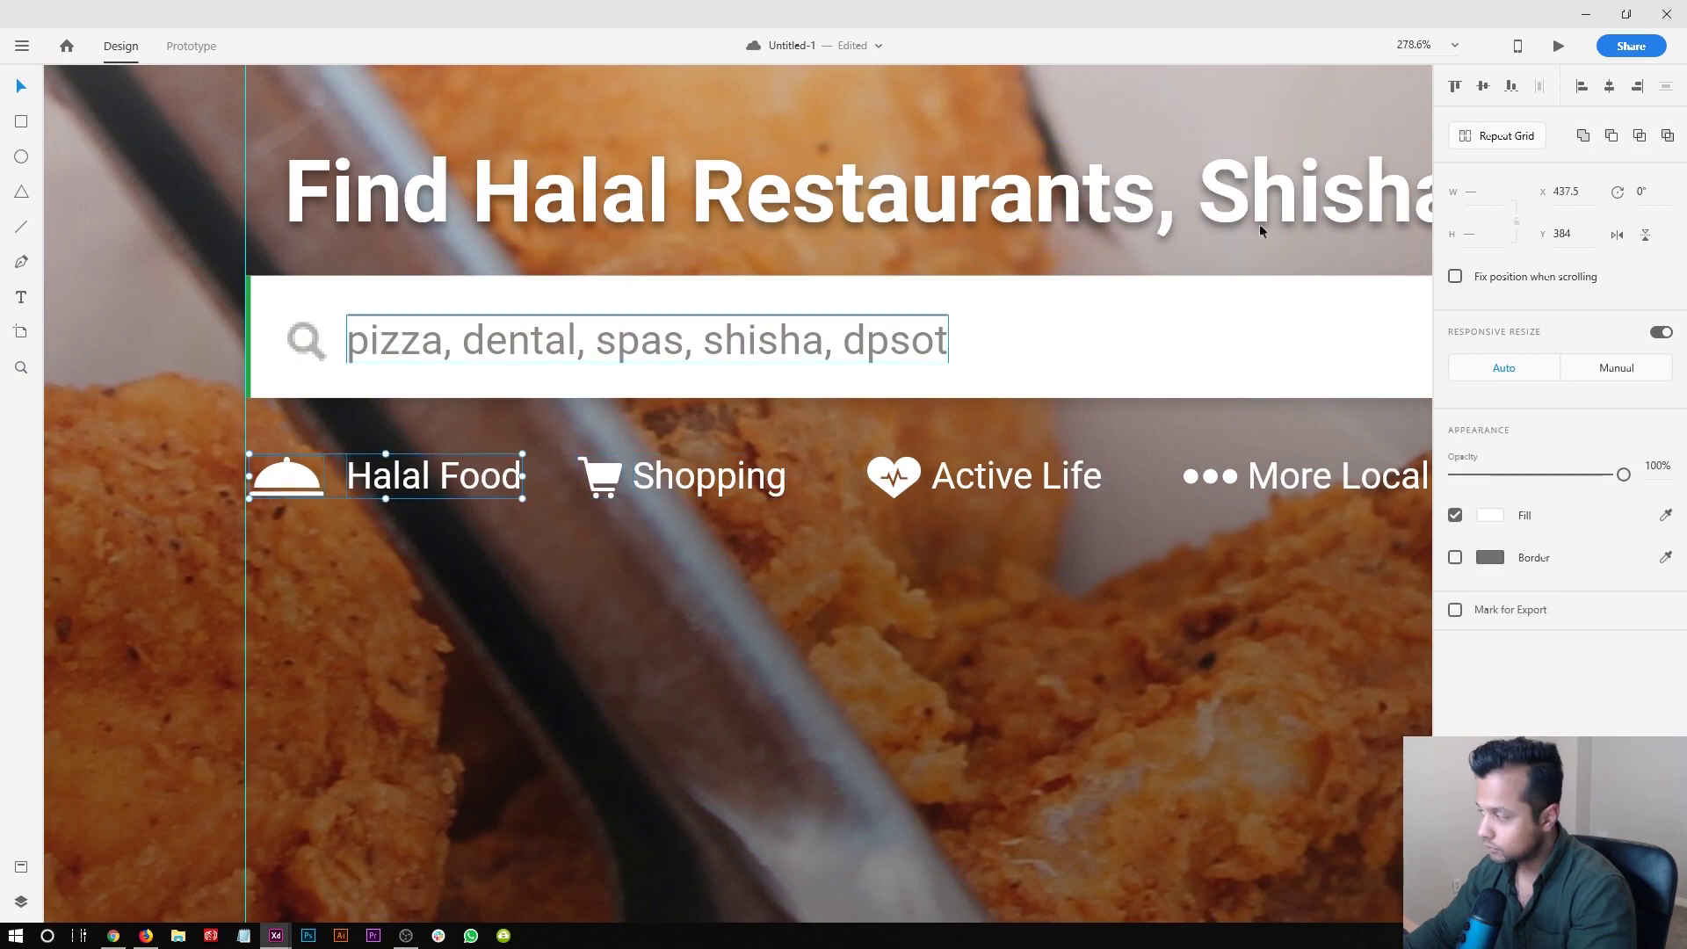
pyautogui.hotkey('ctrl', '1')
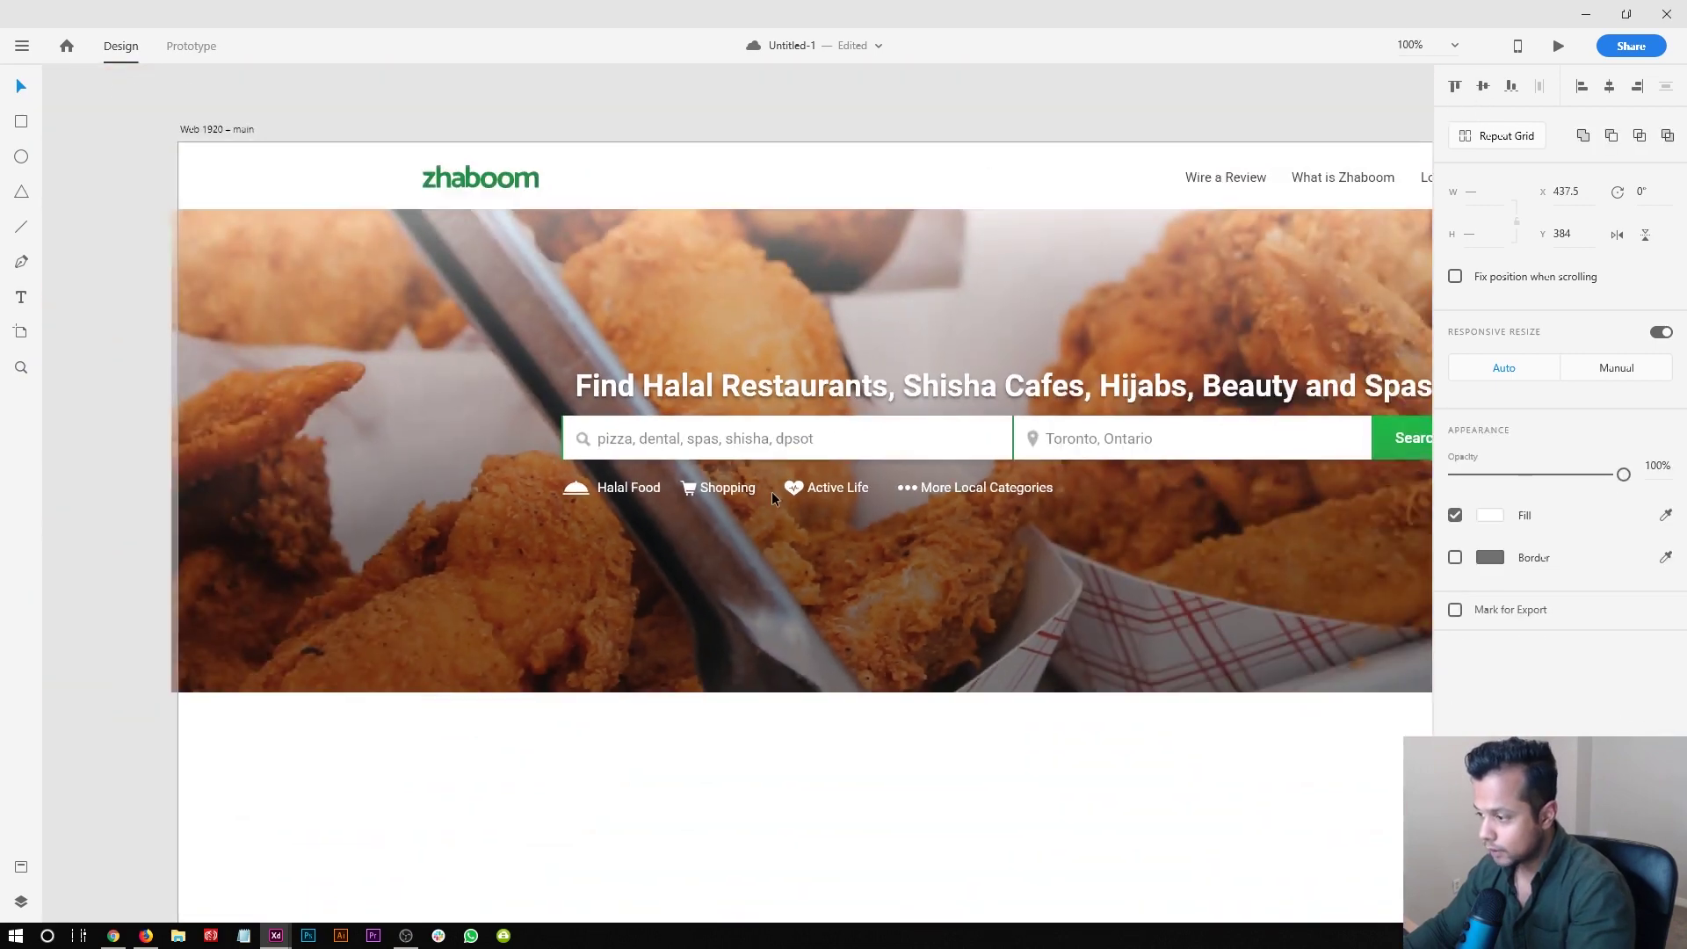
# - Nudge the Shopping text and its cart icon 1 px to the right, between Halal Food and Active Life
pyautogui.doubleClick(688, 488)
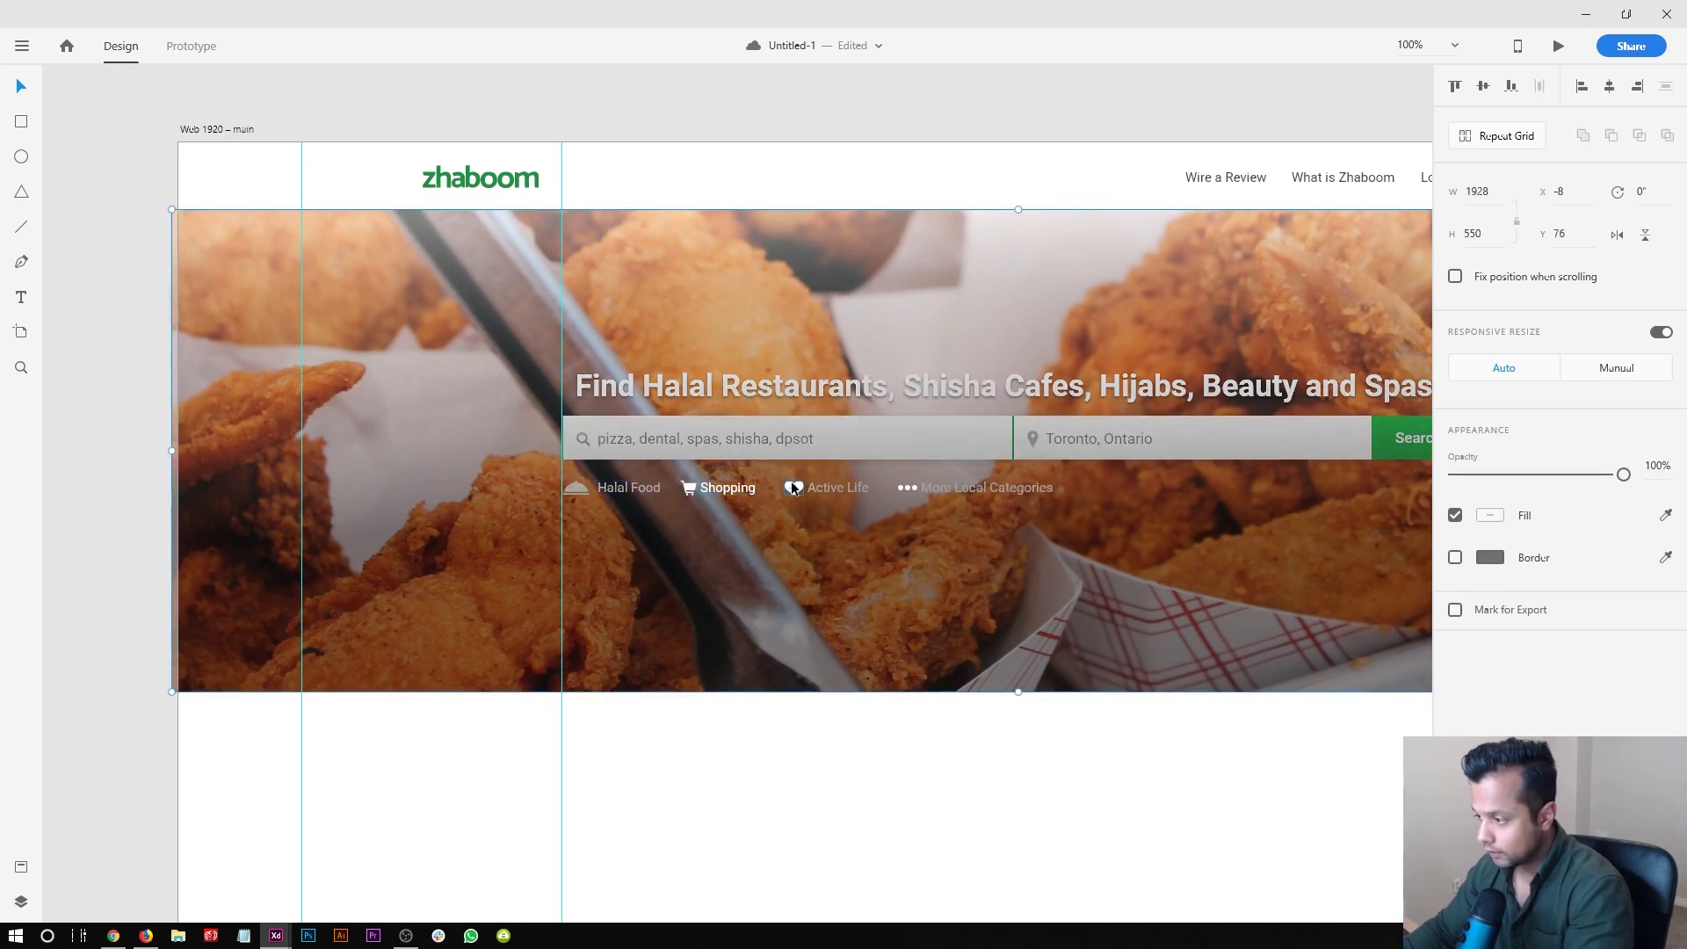
pyautogui.press('z')
pyautogui.moveTo(656, 445); pyautogui.dragTo(901, 530)
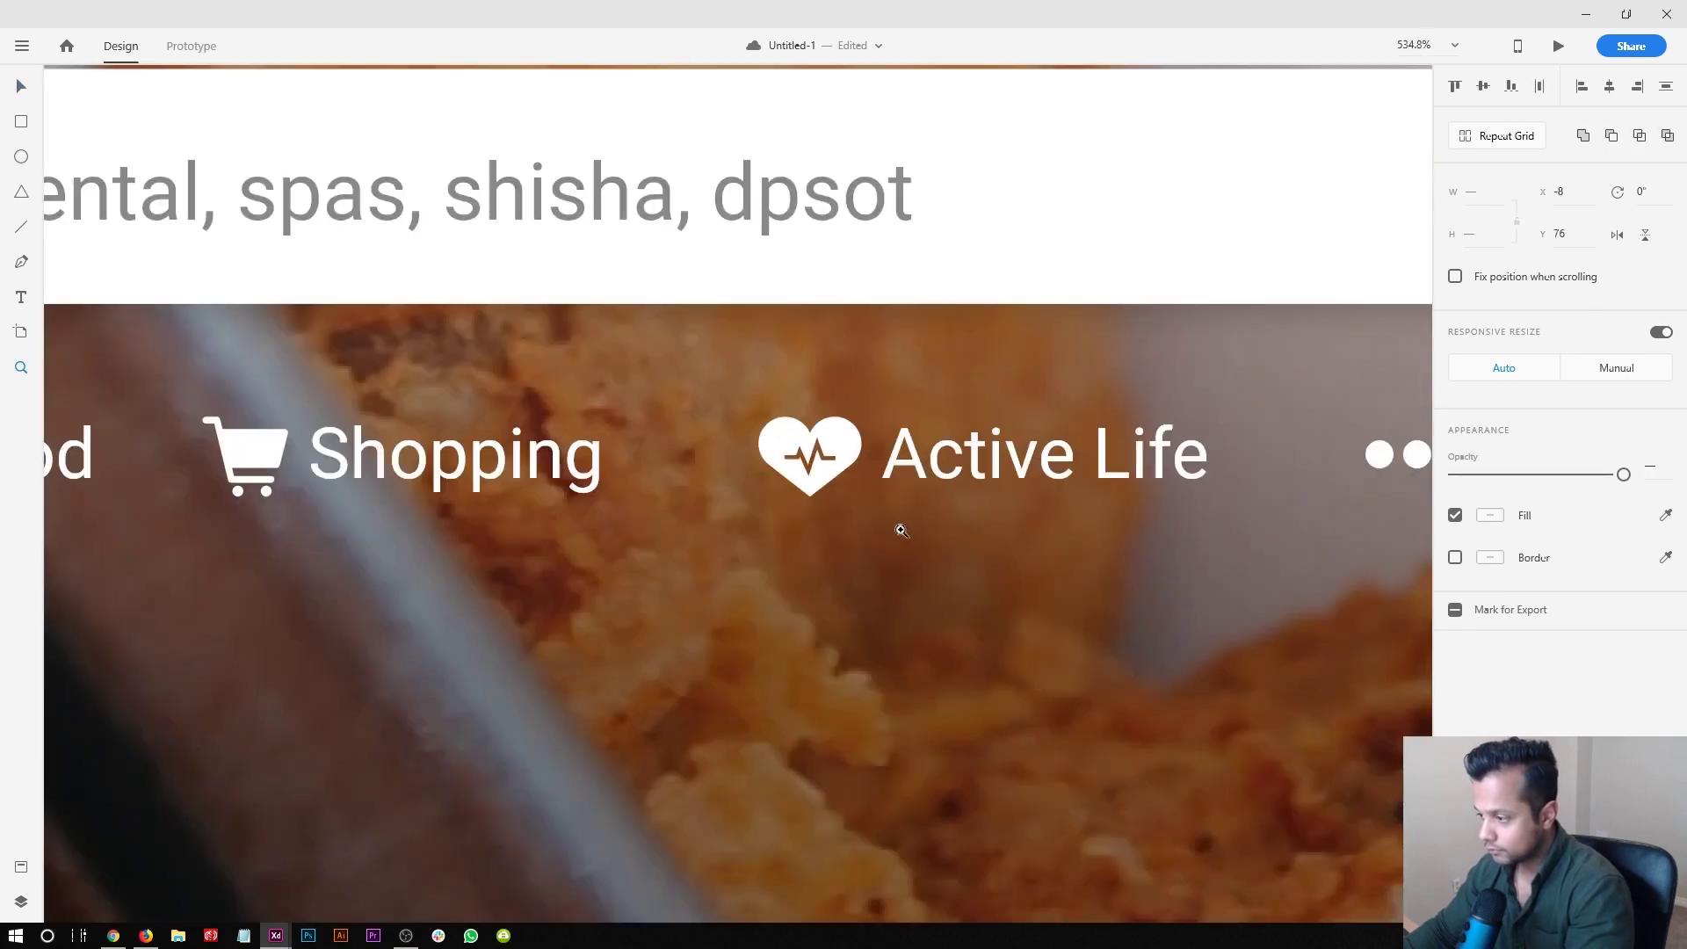
pyautogui.press('Right')
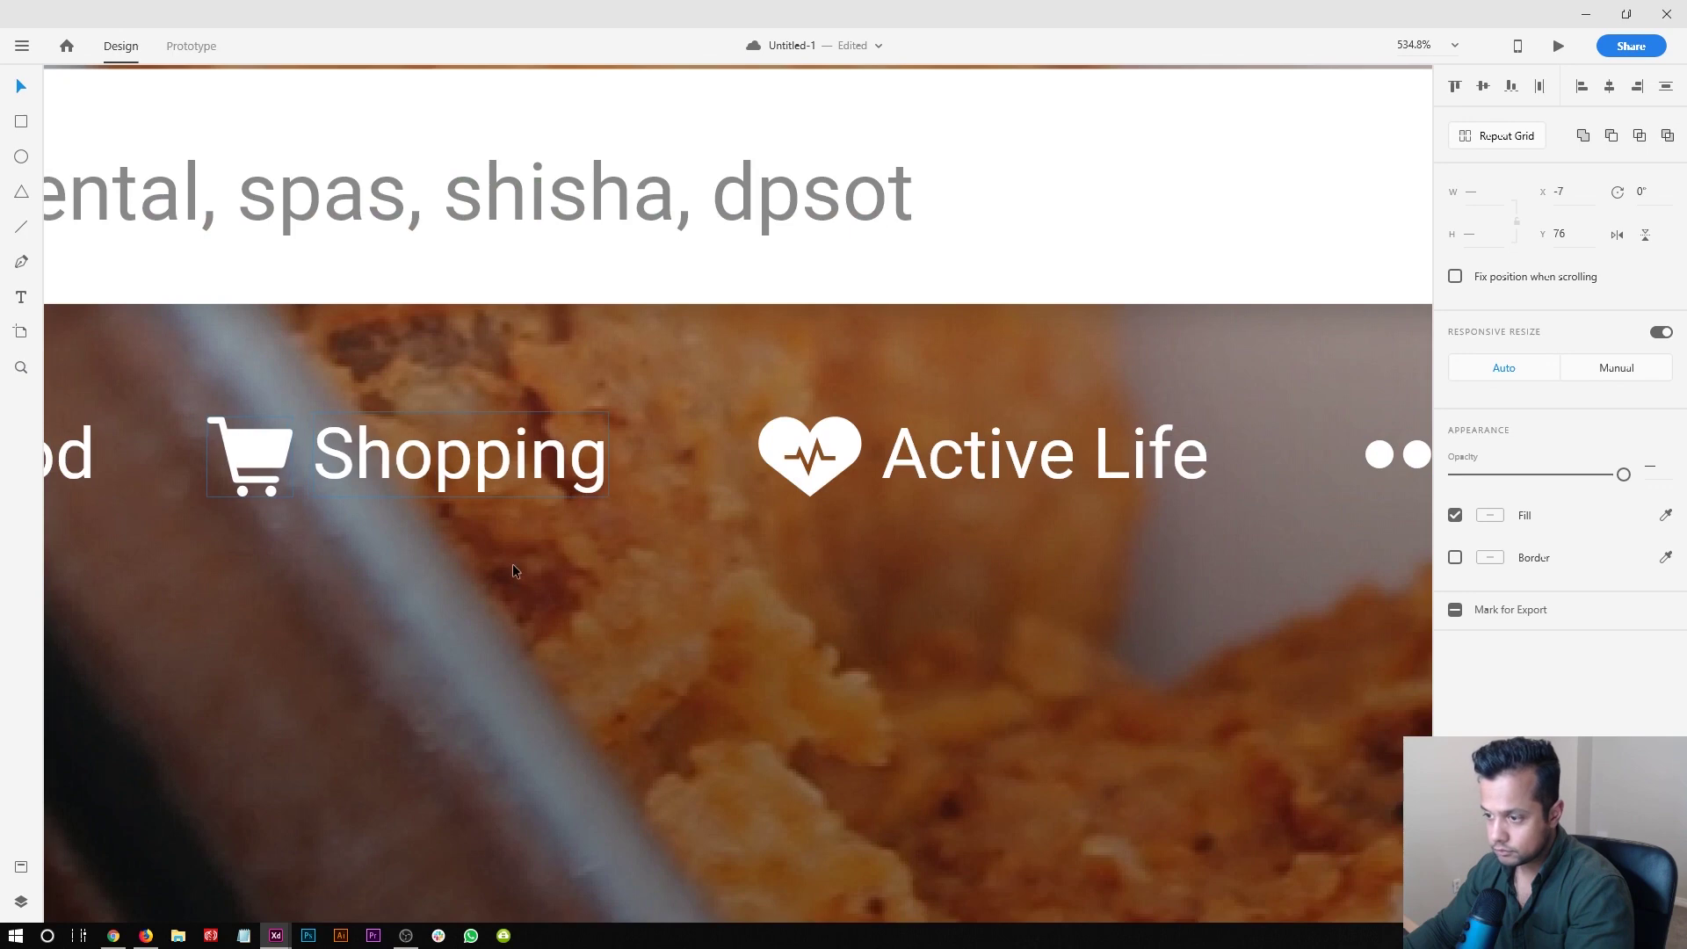
pyautogui.click(281, 566)
pyautogui.hotkey('ctrl', '1')
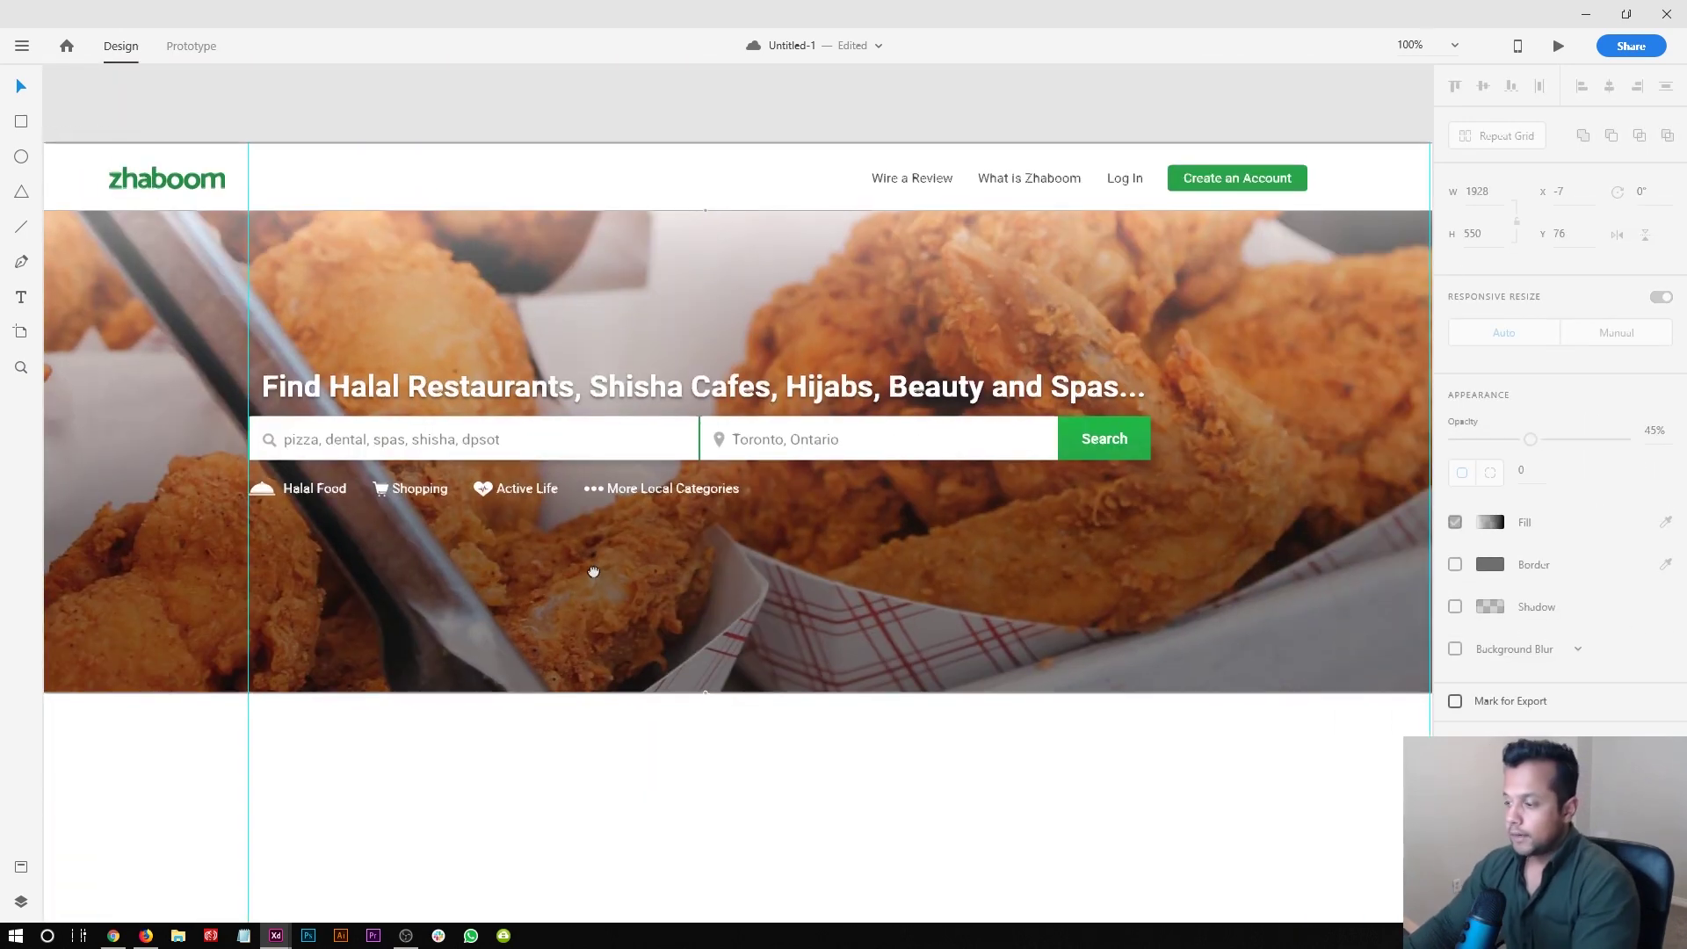
pyautogui.click(865, 777)
# - Add a vertical guide at the right edge of the hero's Search button
pyautogui.scroll(1, 865, 776)
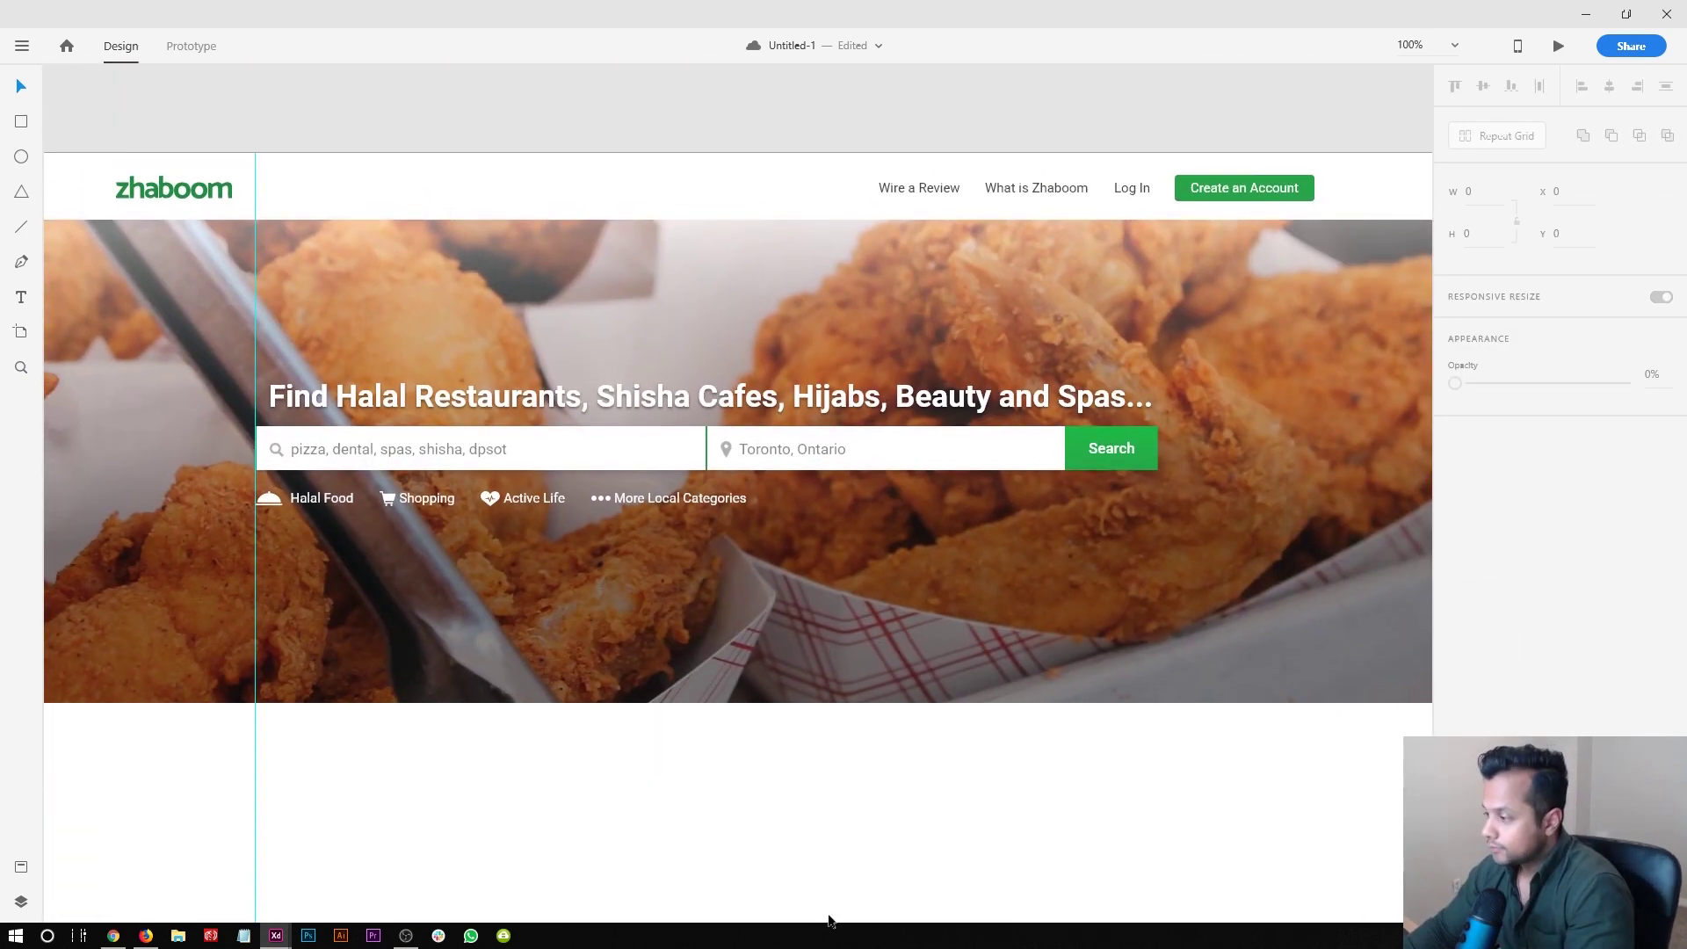
pyautogui.moveTo(422, 749); pyautogui.dragTo(606, 623)
pyautogui.moveTo(51, 626); pyautogui.dragTo(1345, 620)
pyautogui.scroll(2, 1169, 657)
pyautogui.scroll(-1, 1146, 647)
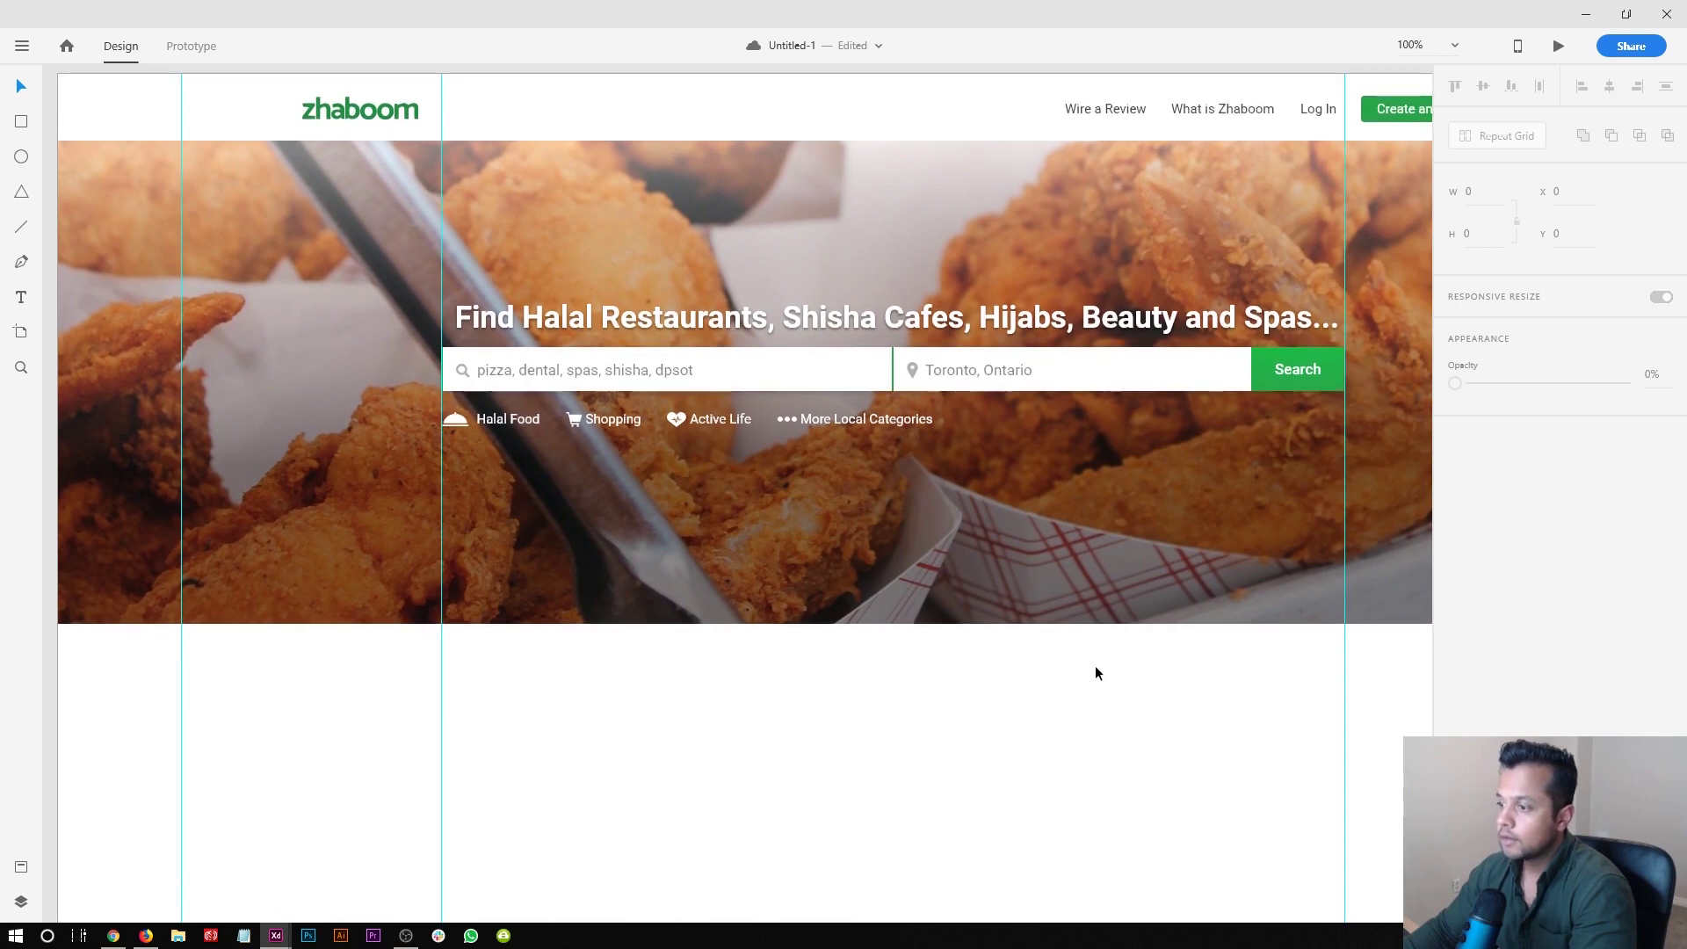
# - Change the header's Create an Account label to Sign Up and narrow its green button to suit the shorter text
pyautogui.scroll(3, 1143, 527)
pyautogui.hscroll(3, 1142, 528)
pyautogui.doubleClick(1163, 389)
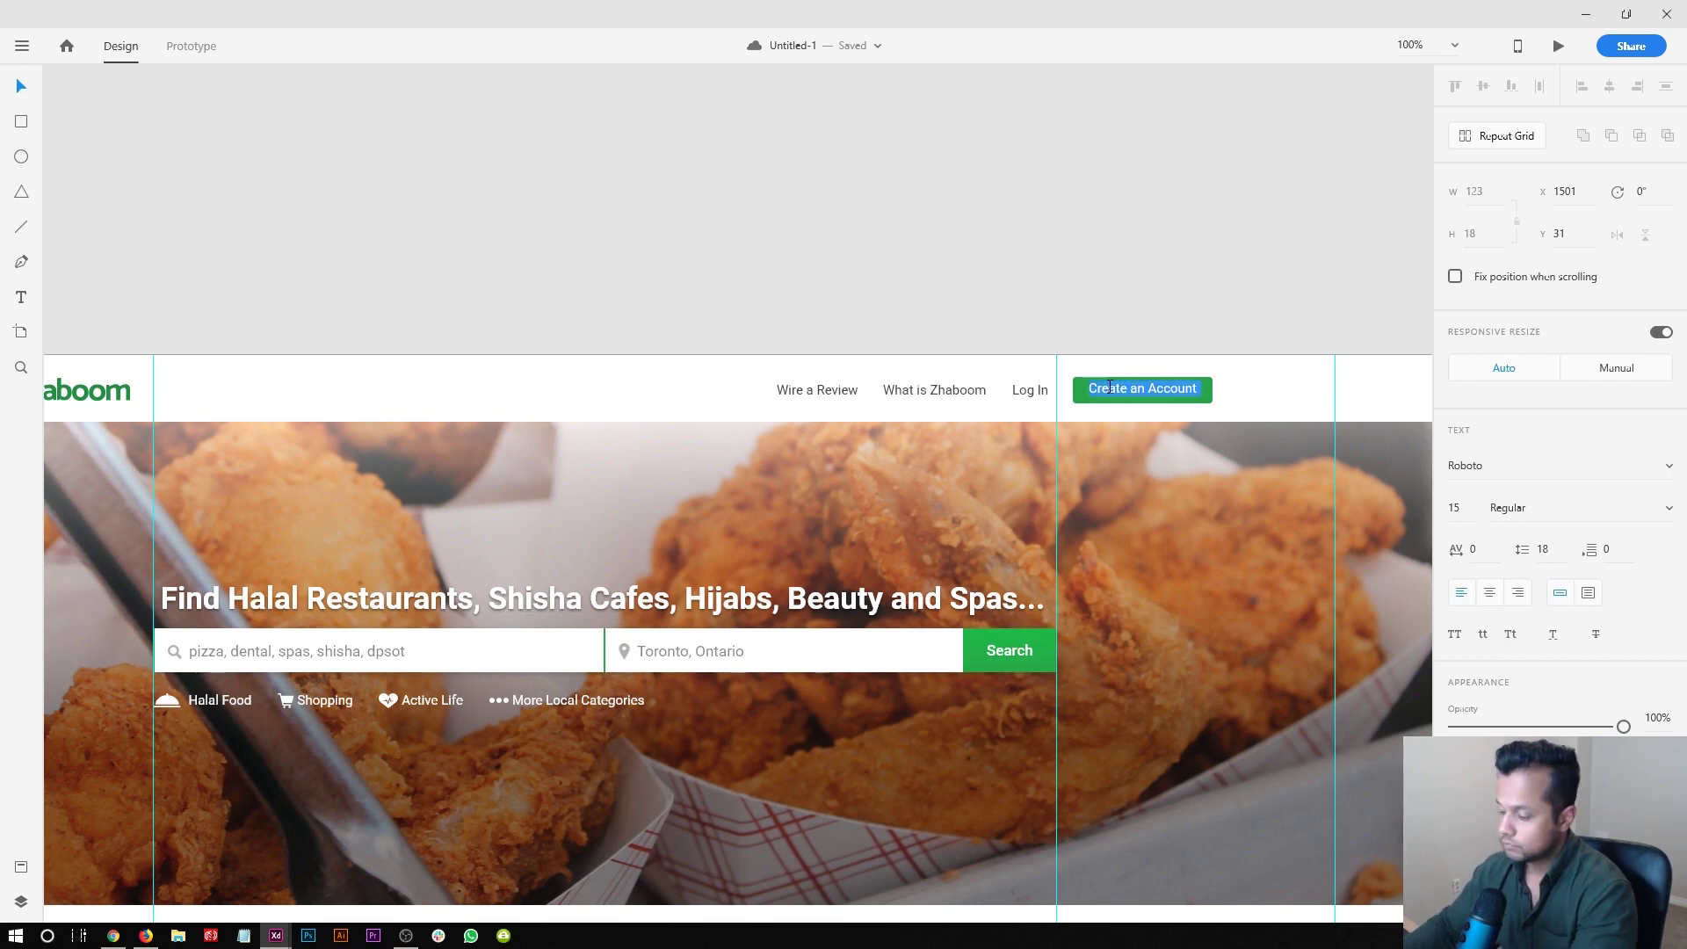
pyautogui.write('S')
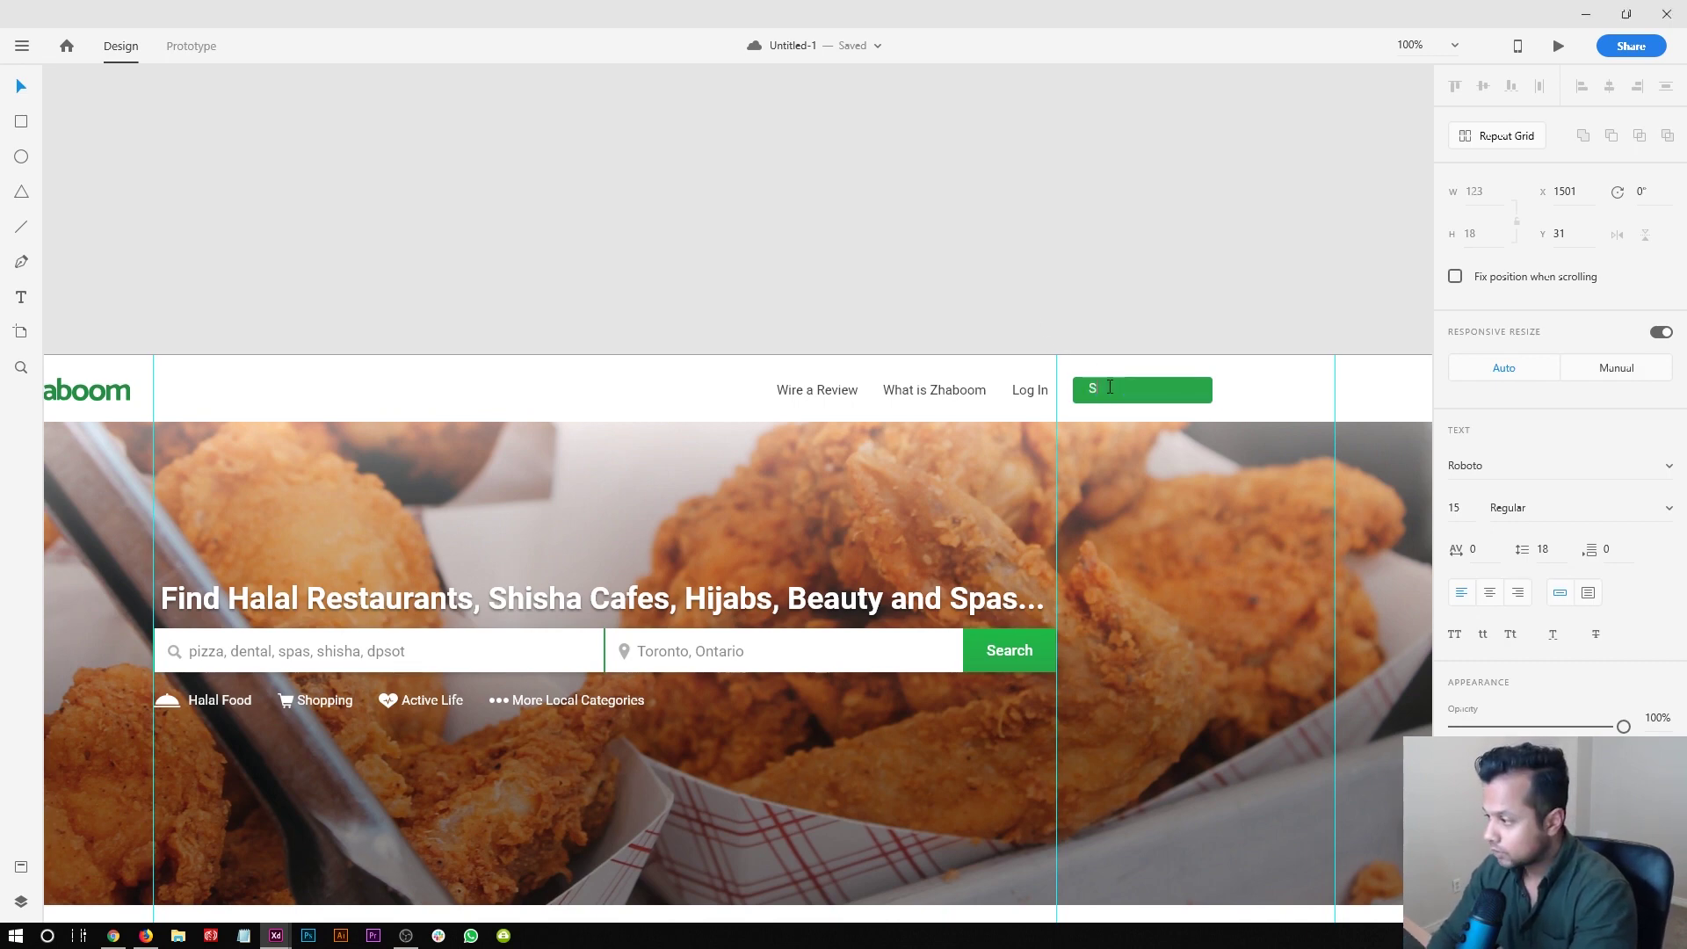
pyautogui.write('ign Up')
pyautogui.click(1162, 393)
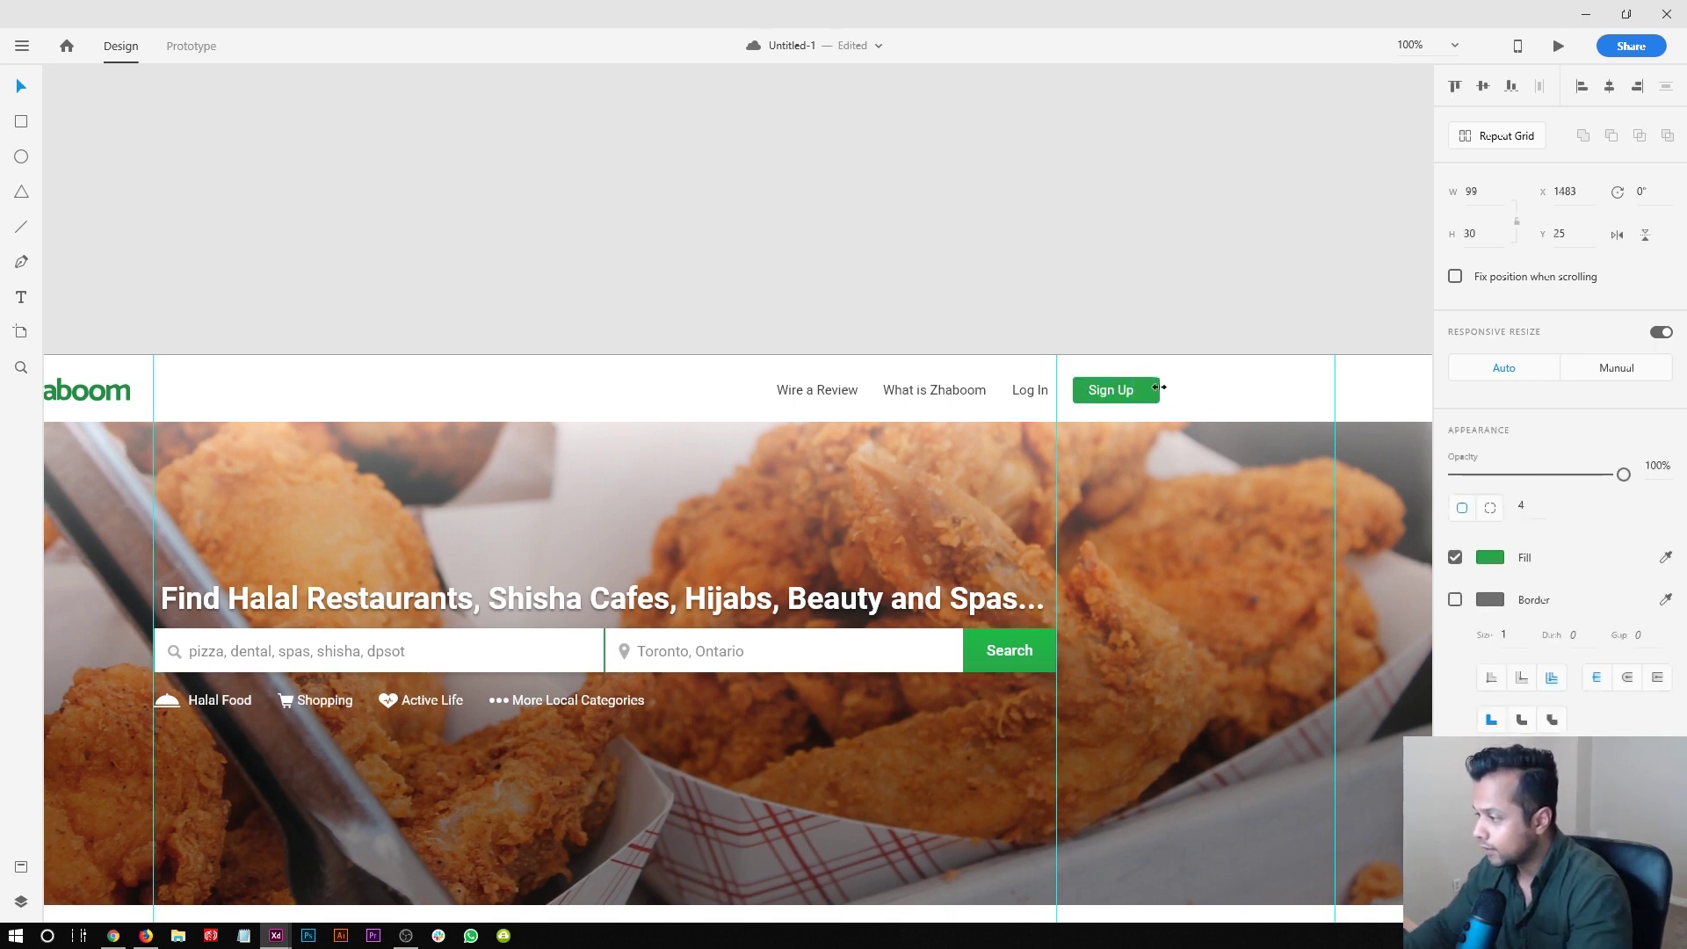
# - Line up the header links and Sign Up button with the end of the eleventh layout column, and turn off the artboard's layout grid
pyautogui.hotkey('ctrl', '-')
pyautogui.hotkey('ctrl', 'shift', "'")
pyautogui.click(550, 298)
pyautogui.hscroll(-3, 490, 441)
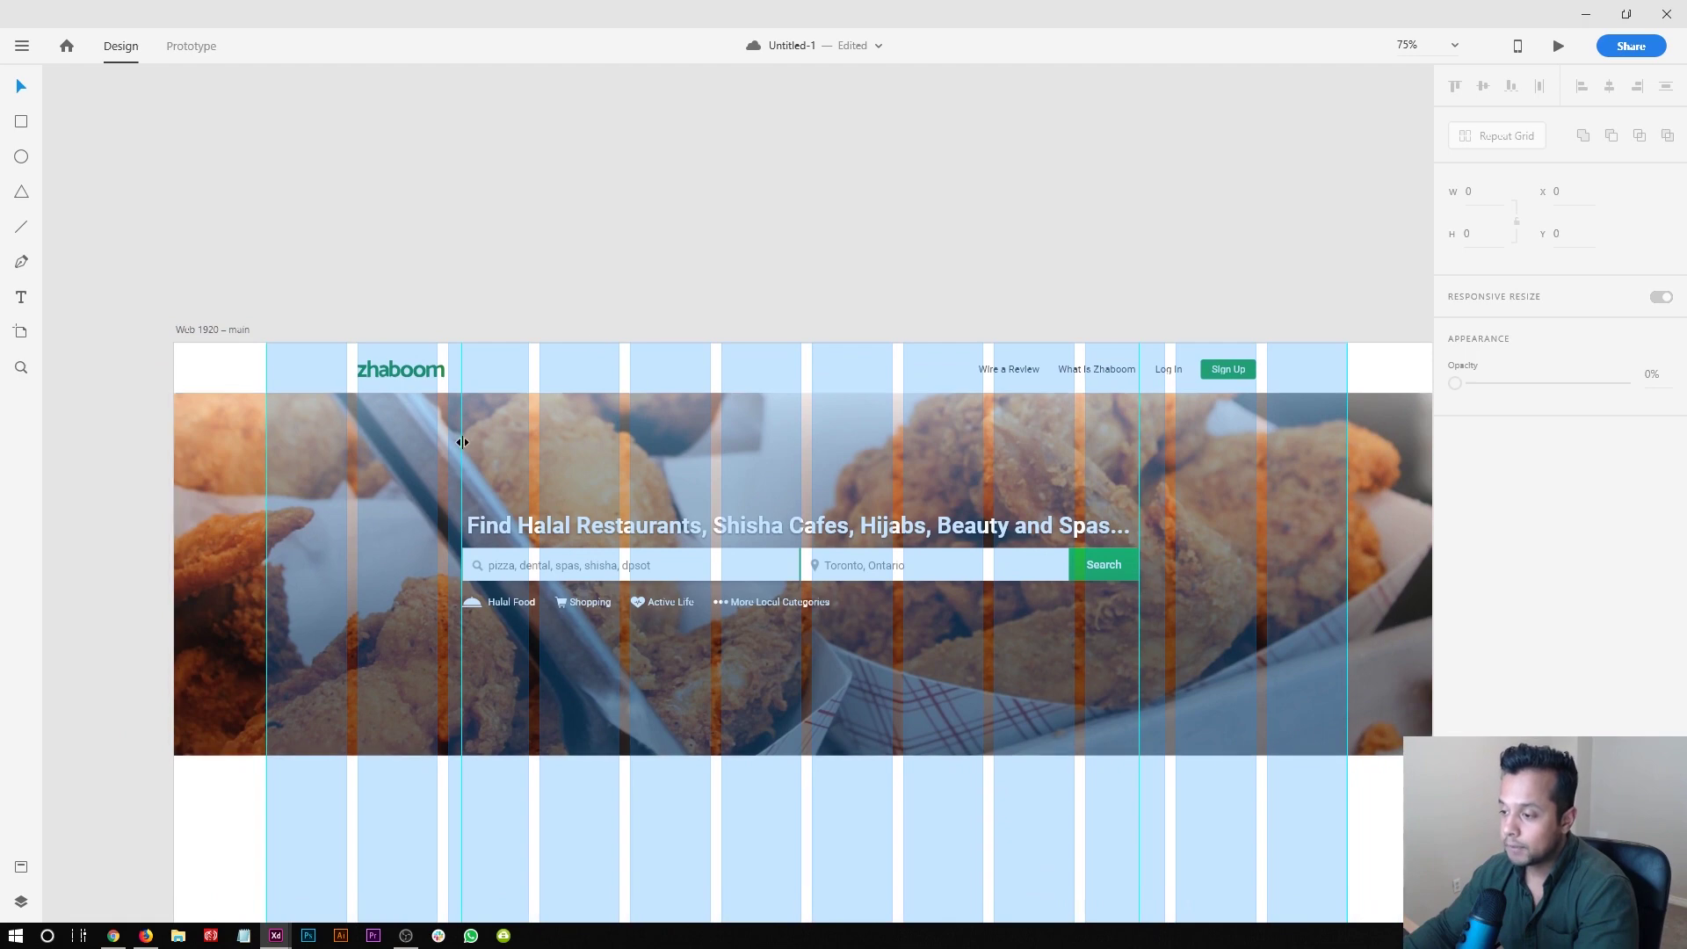
pyautogui.click(220, 326)
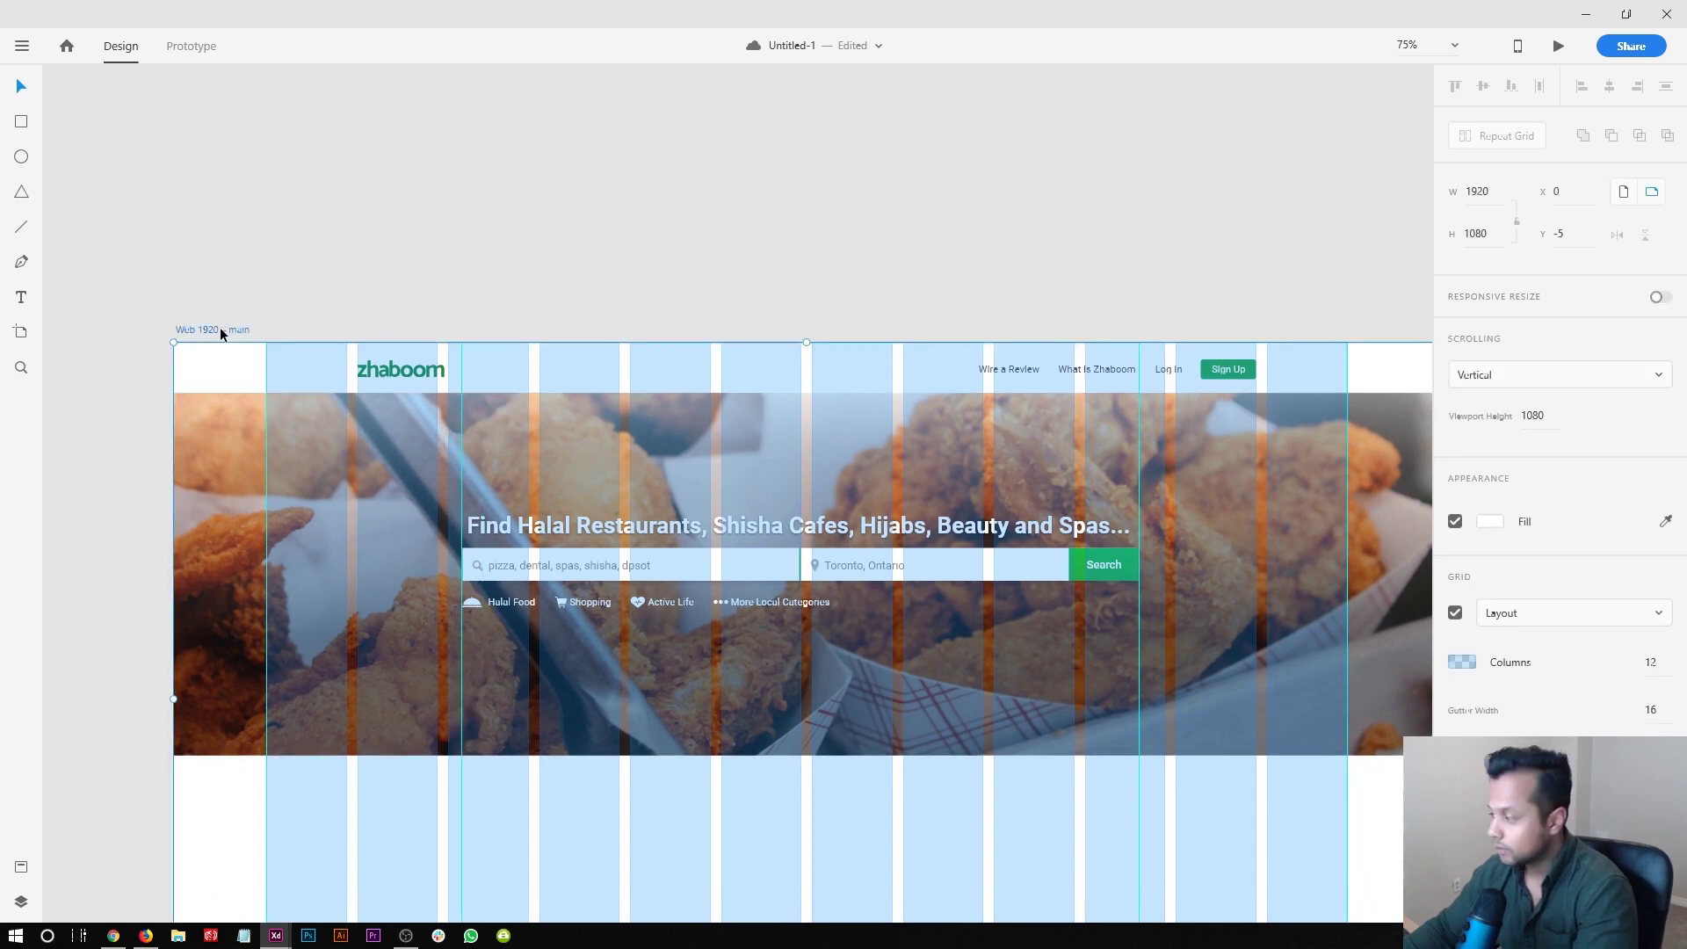
pyautogui.click(1454, 613)
pyautogui.press('Escape')
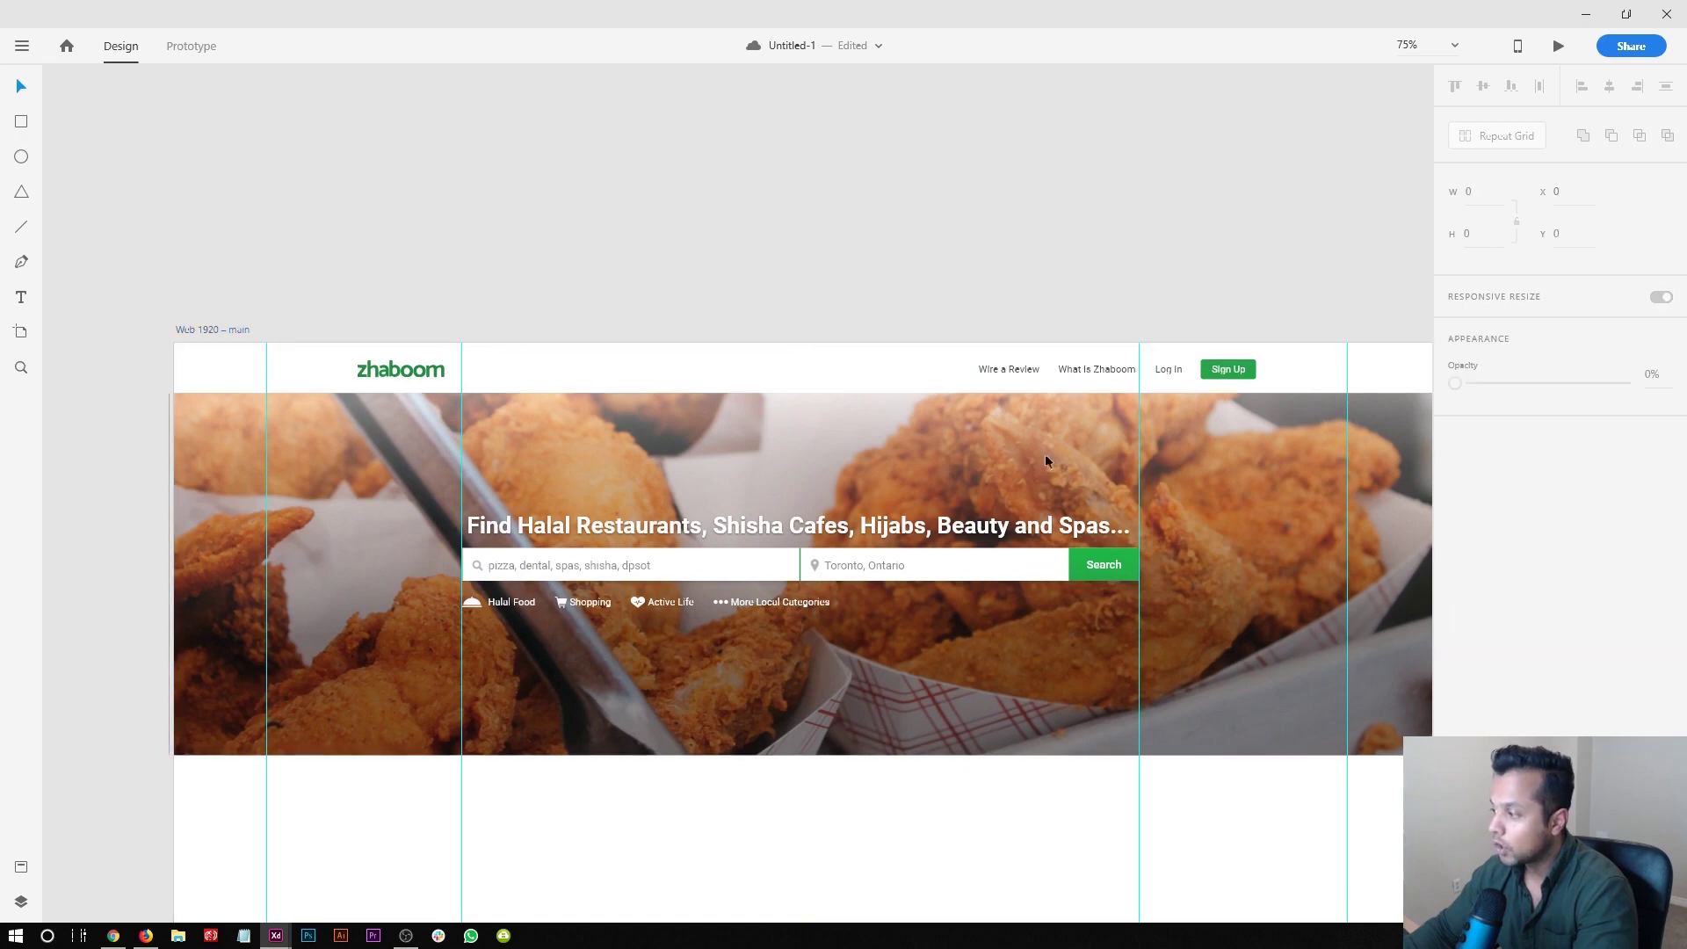
pyautogui.moveTo(1037, 463); pyautogui.dragTo(982, 410)
pyautogui.moveTo(947, 590); pyautogui.dragTo(894, 542)
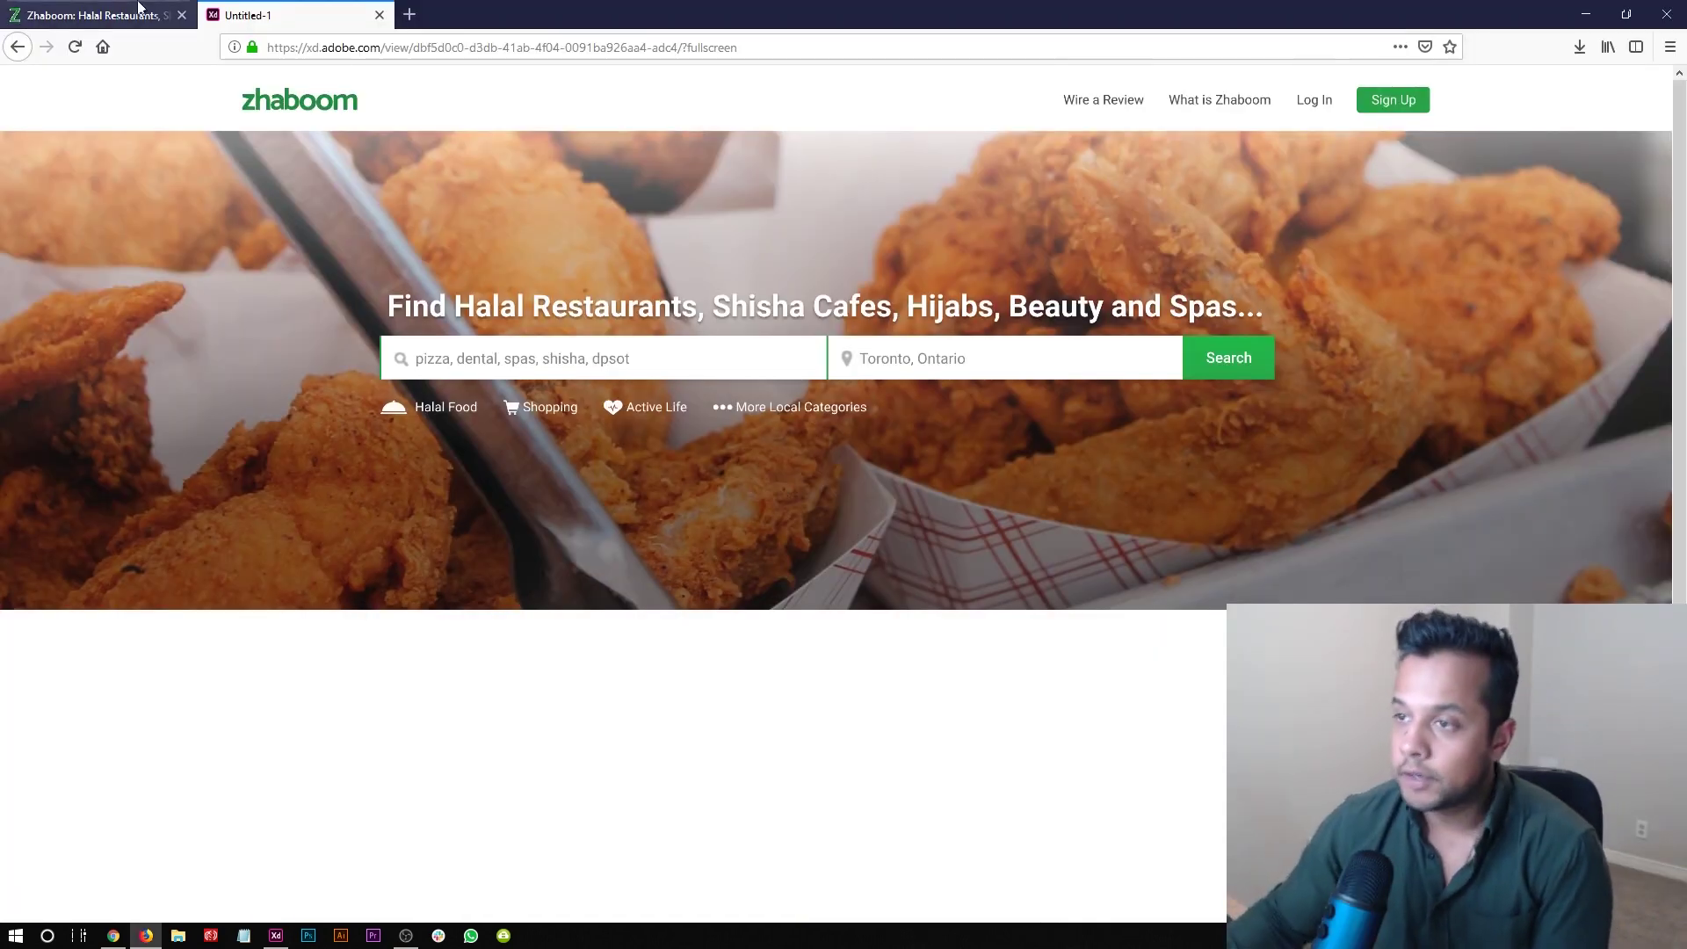
# - Switch to Firefox and examine the live Zhaboom home page's header, category sidebar, business carousels, neighbourhoods and reviews
pyautogui.click(78, 8)
pyautogui.click(209, 401)
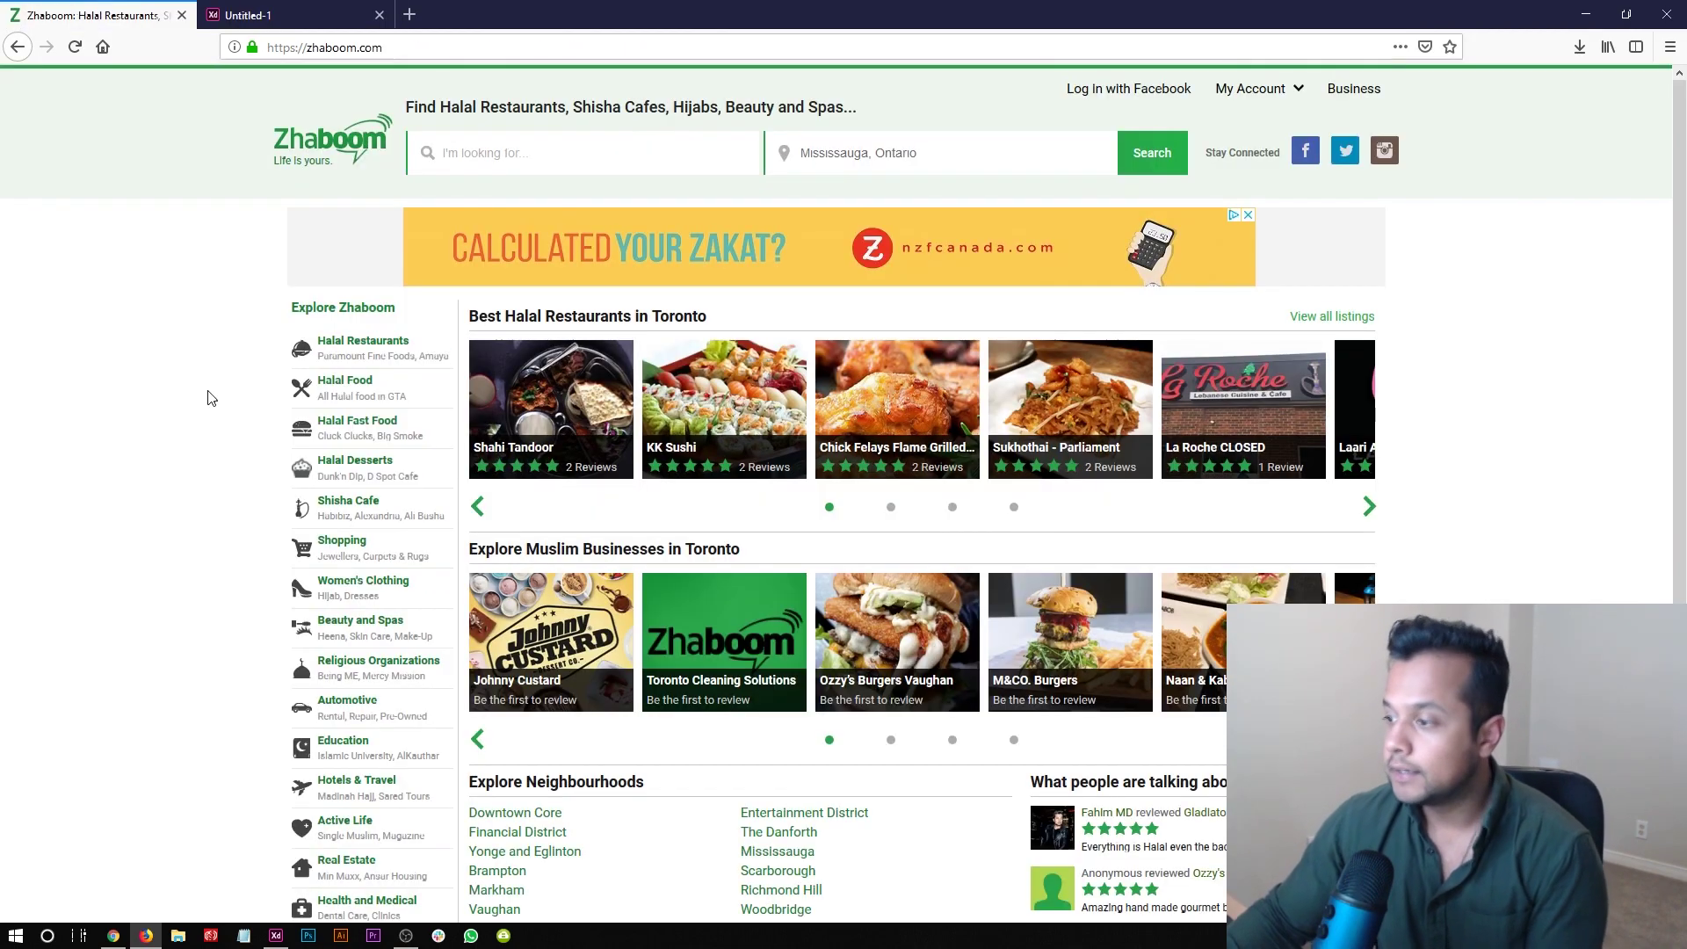
pyautogui.hotkey('ctrl', 'l')
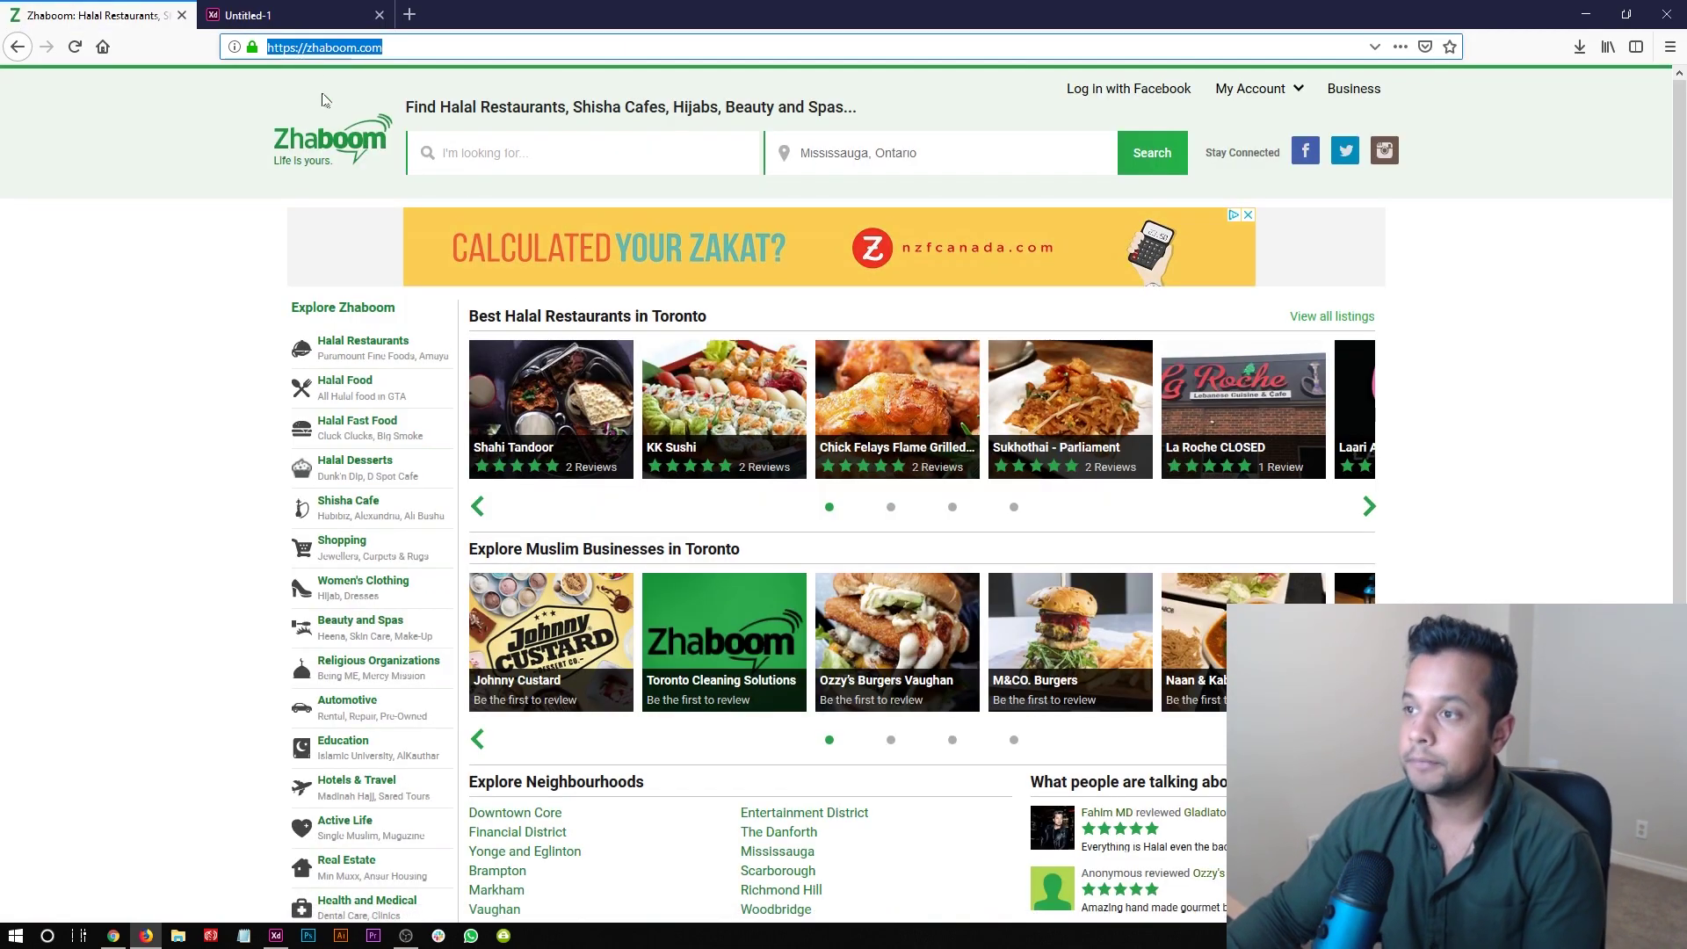
pyautogui.click(208, 181)
pyautogui.scroll(-2, 208, 449)
pyautogui.scroll(2, 209, 448)
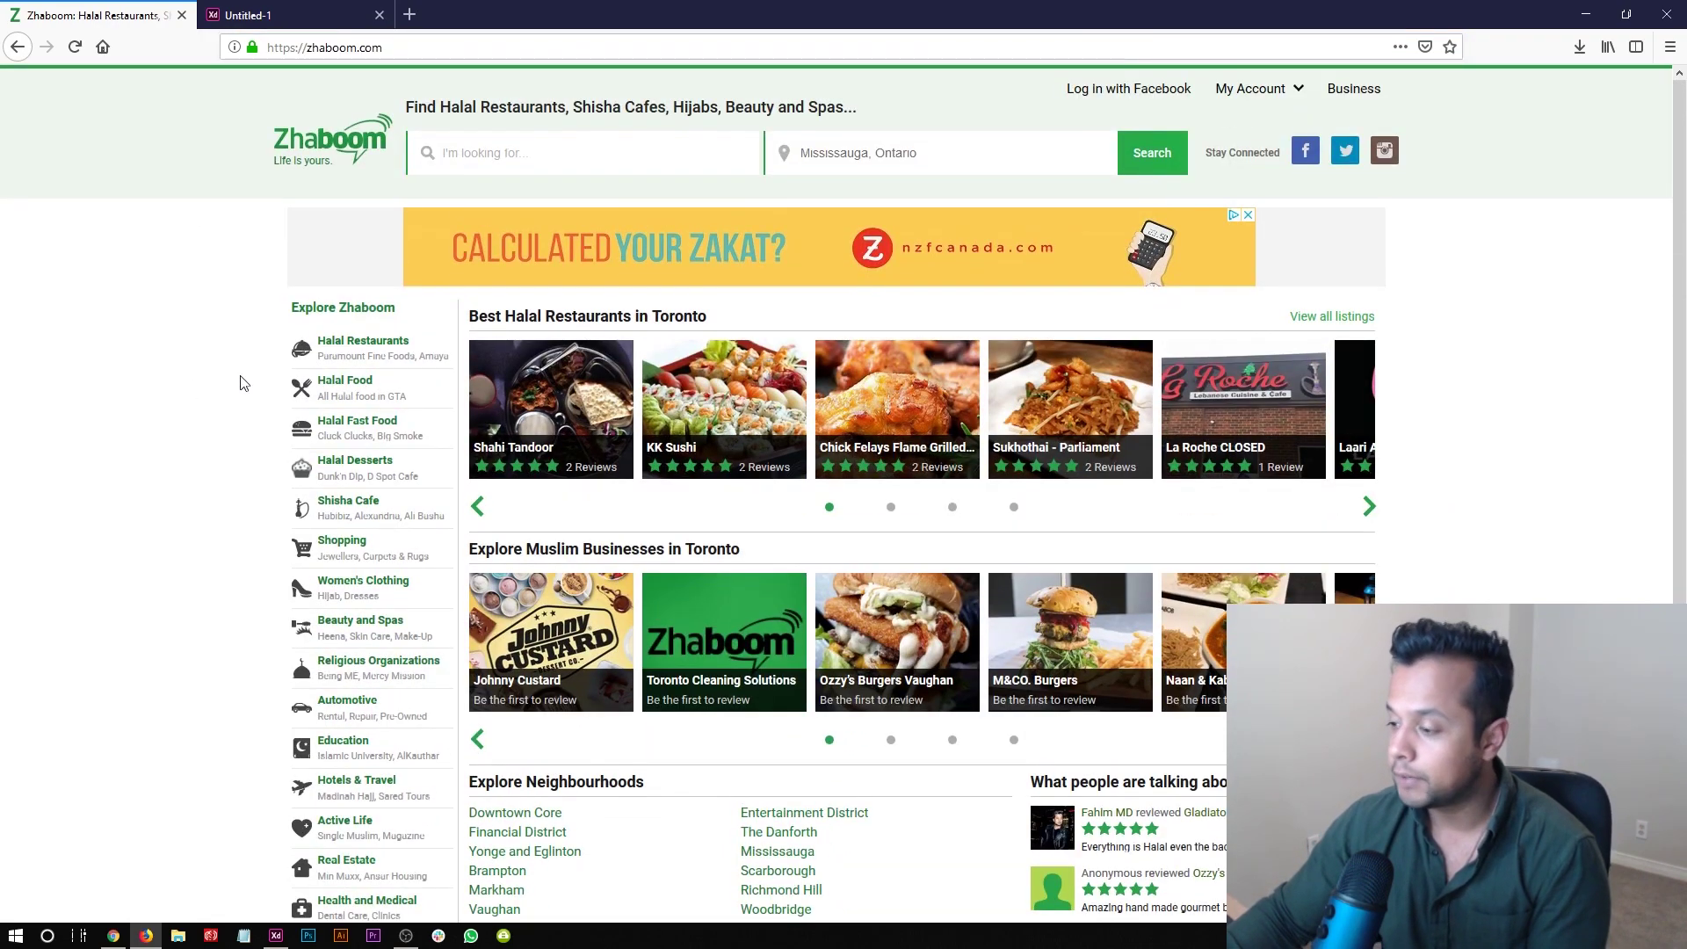
pyautogui.scroll(-1, 1430, 565)
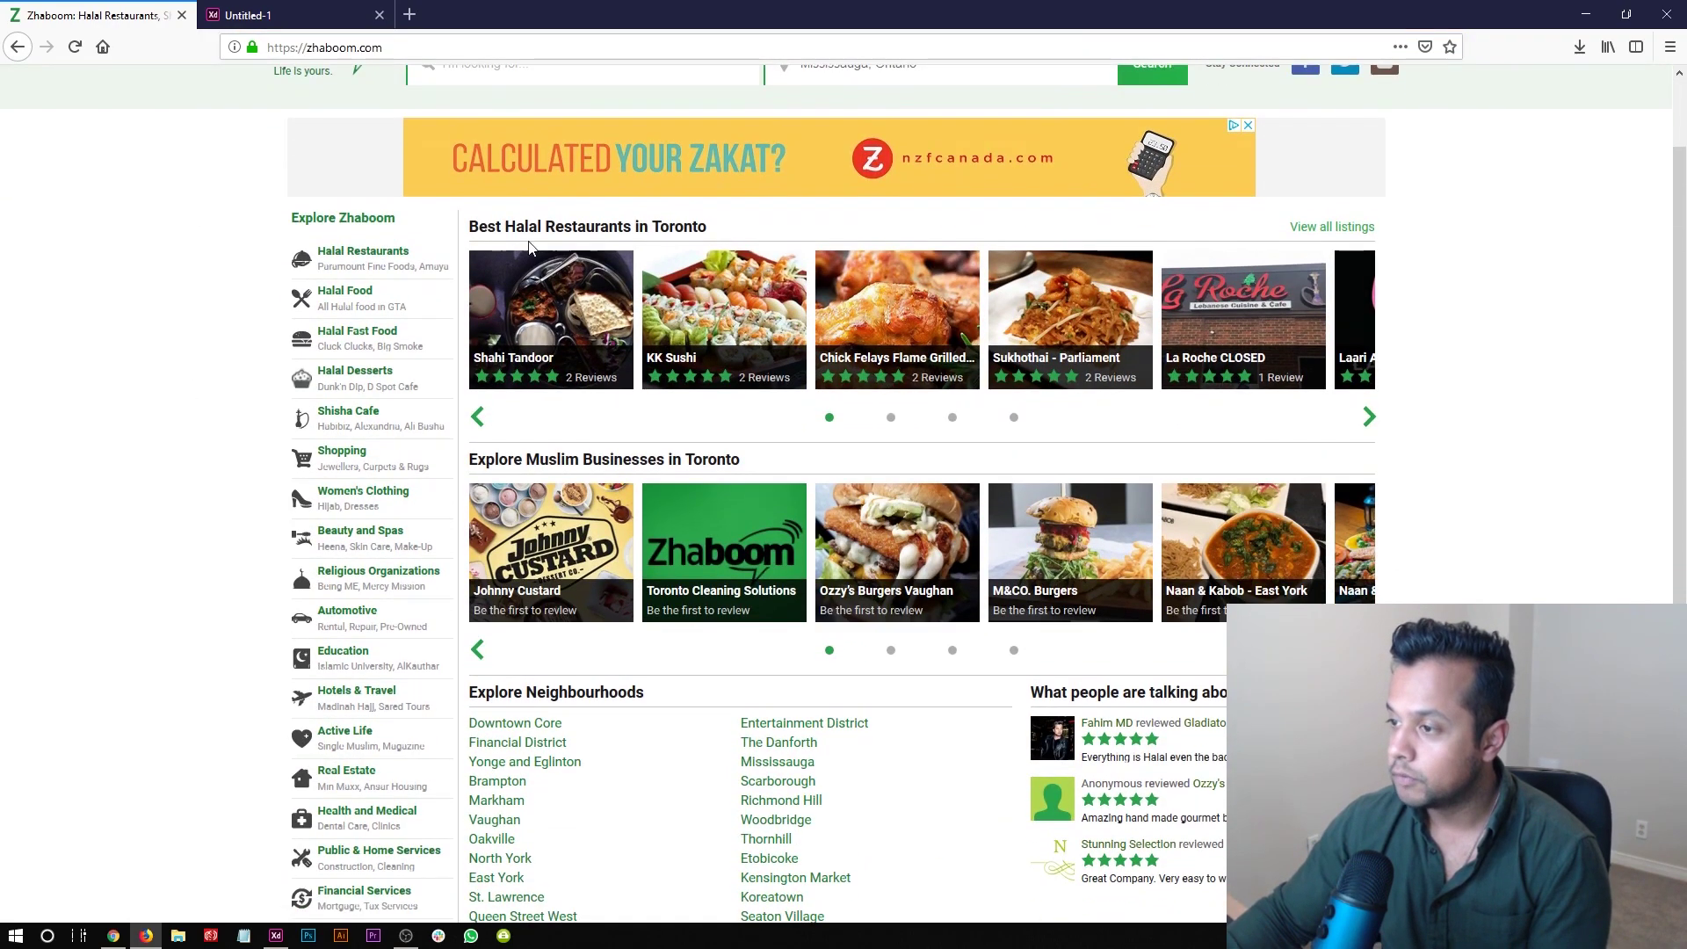
pyautogui.scroll(-2, 1251, 566)
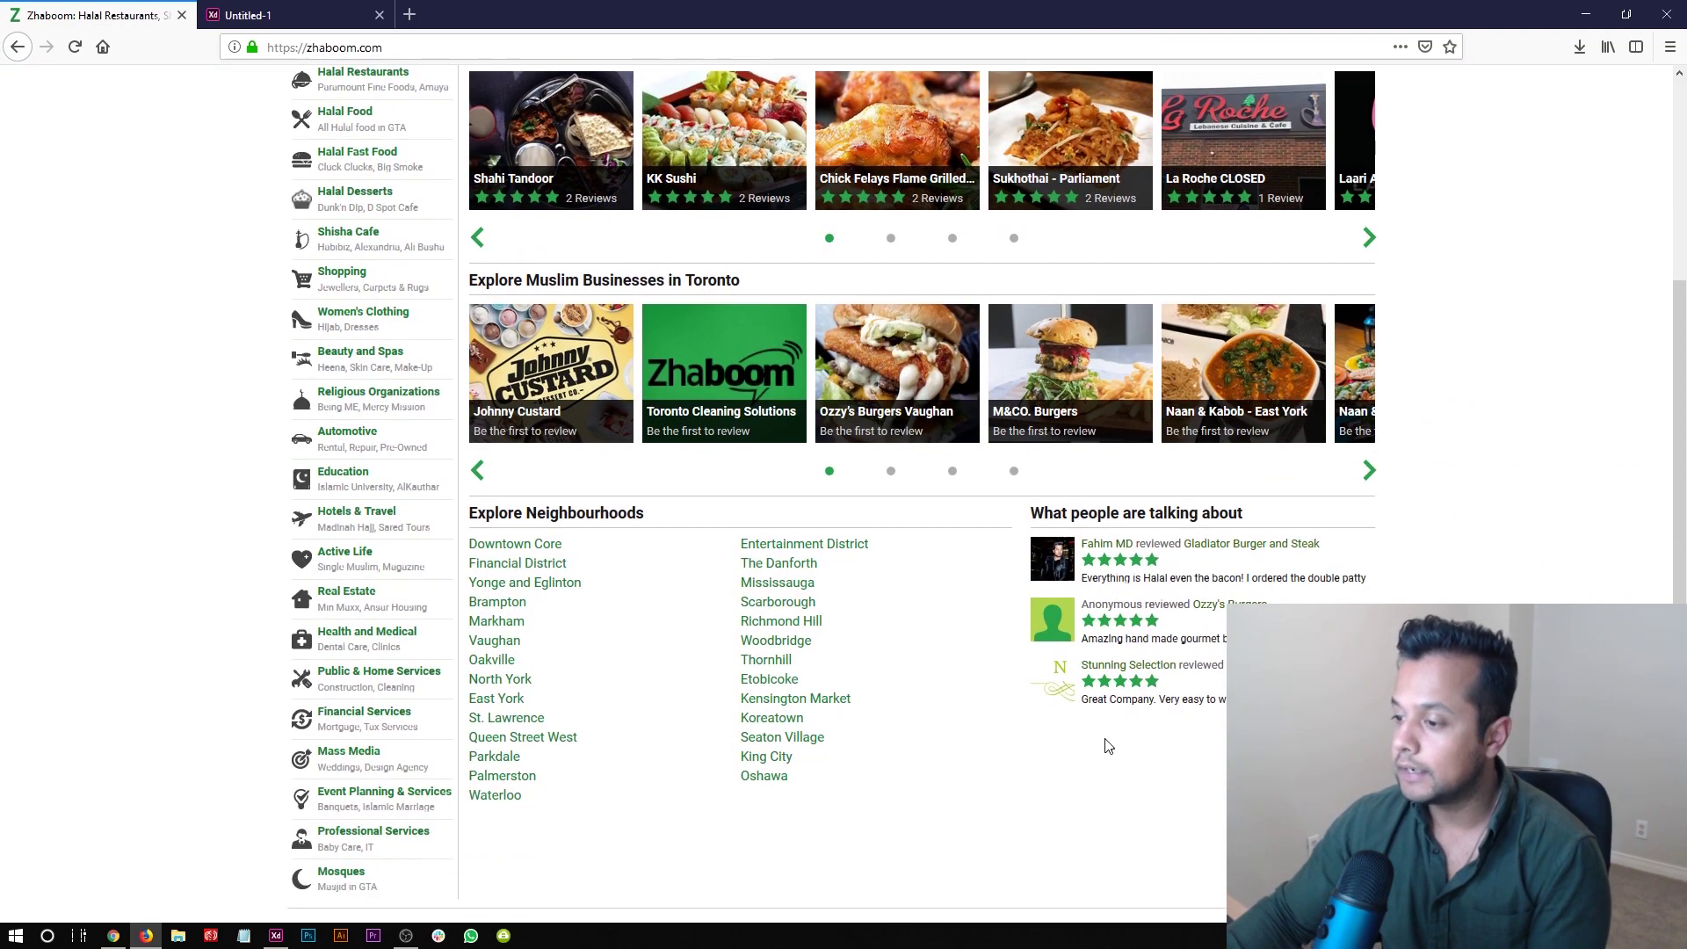
pyautogui.scroll(1, 1109, 746)
pyautogui.scroll(2, 790, 667)
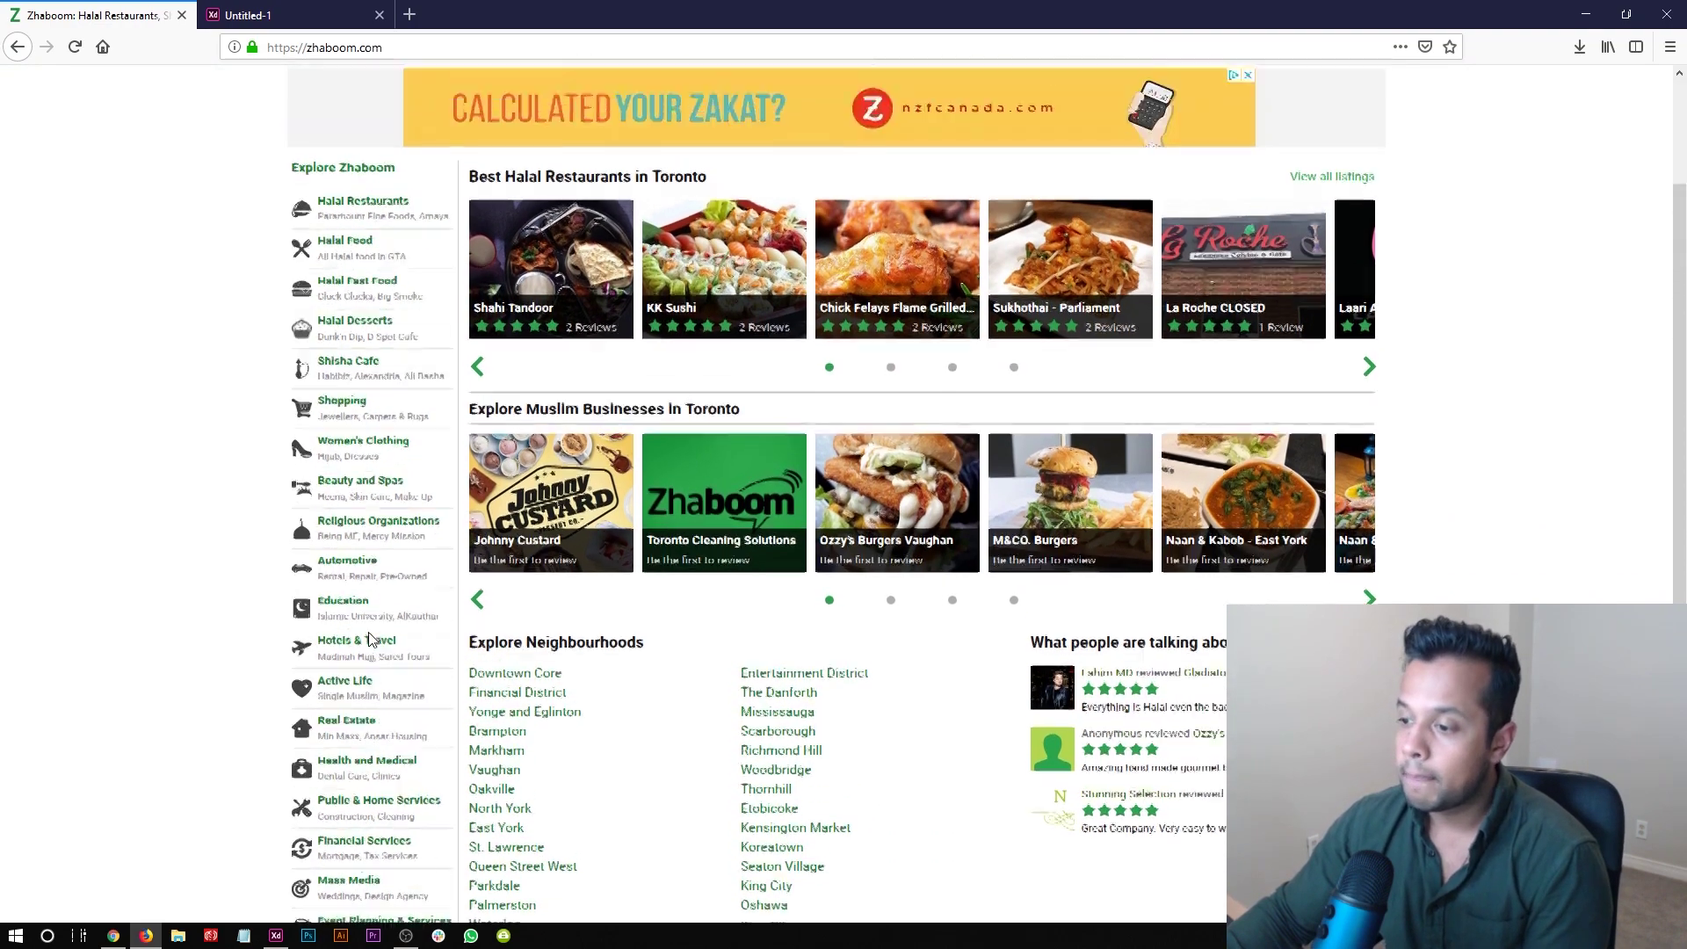
pyautogui.scroll(-3, 366, 317)
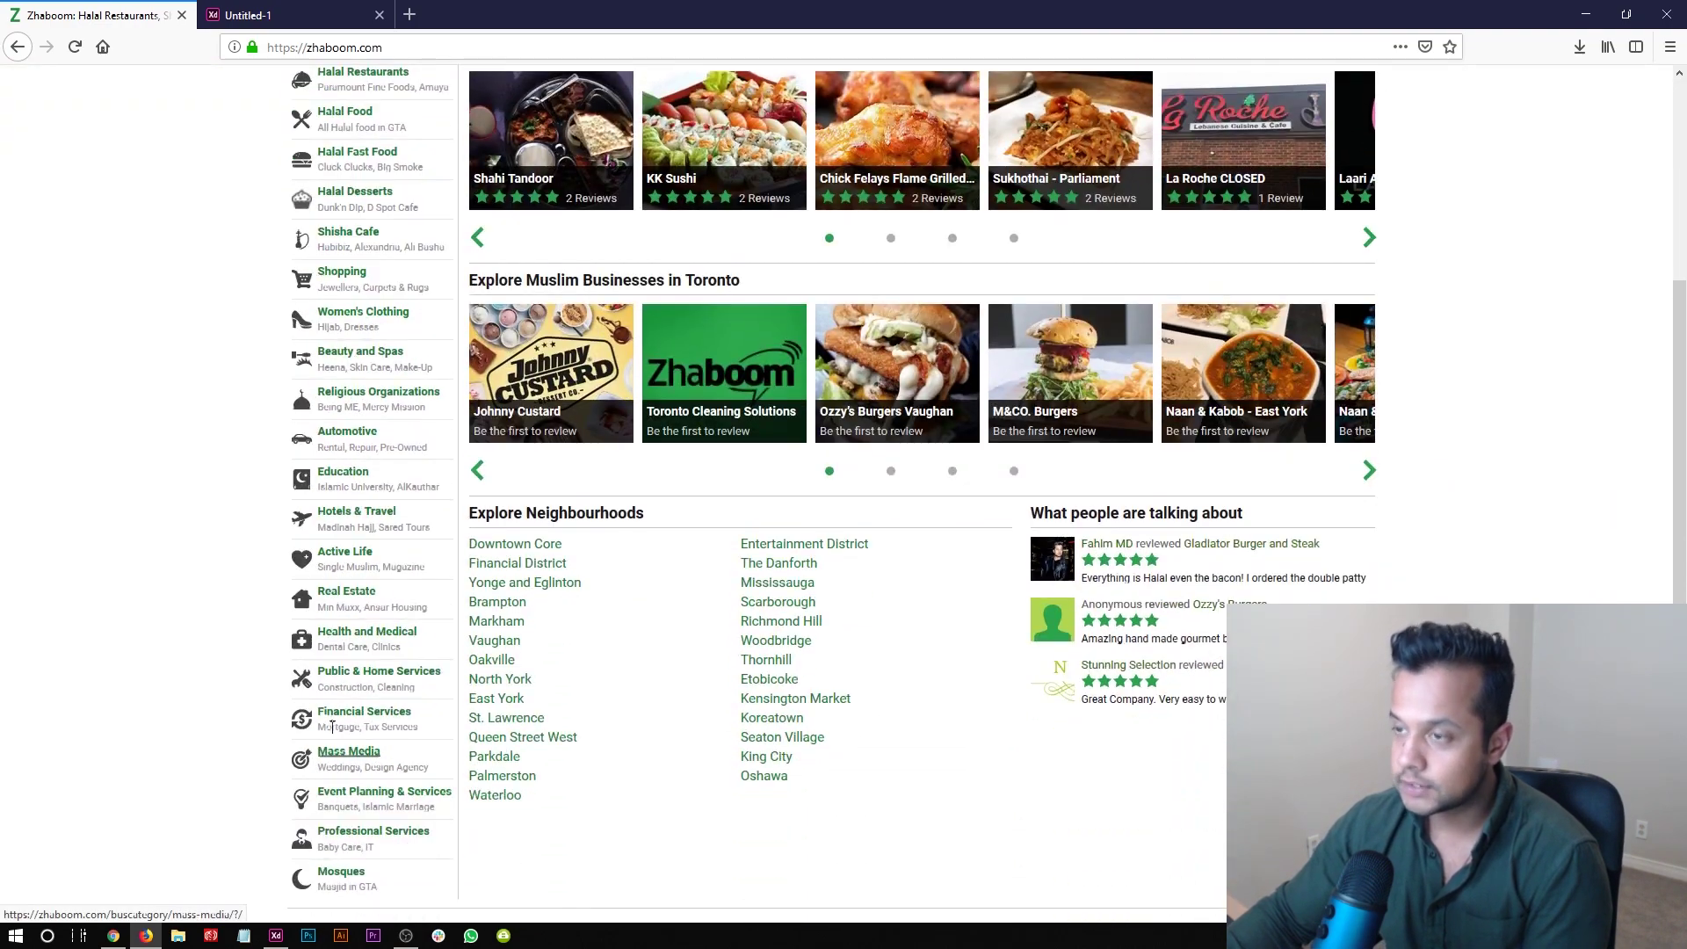
# - Compare the headline, search fields and suggested searches of the live Zhaboom page with the hero of the shared redesign
pyautogui.click(255, 17)
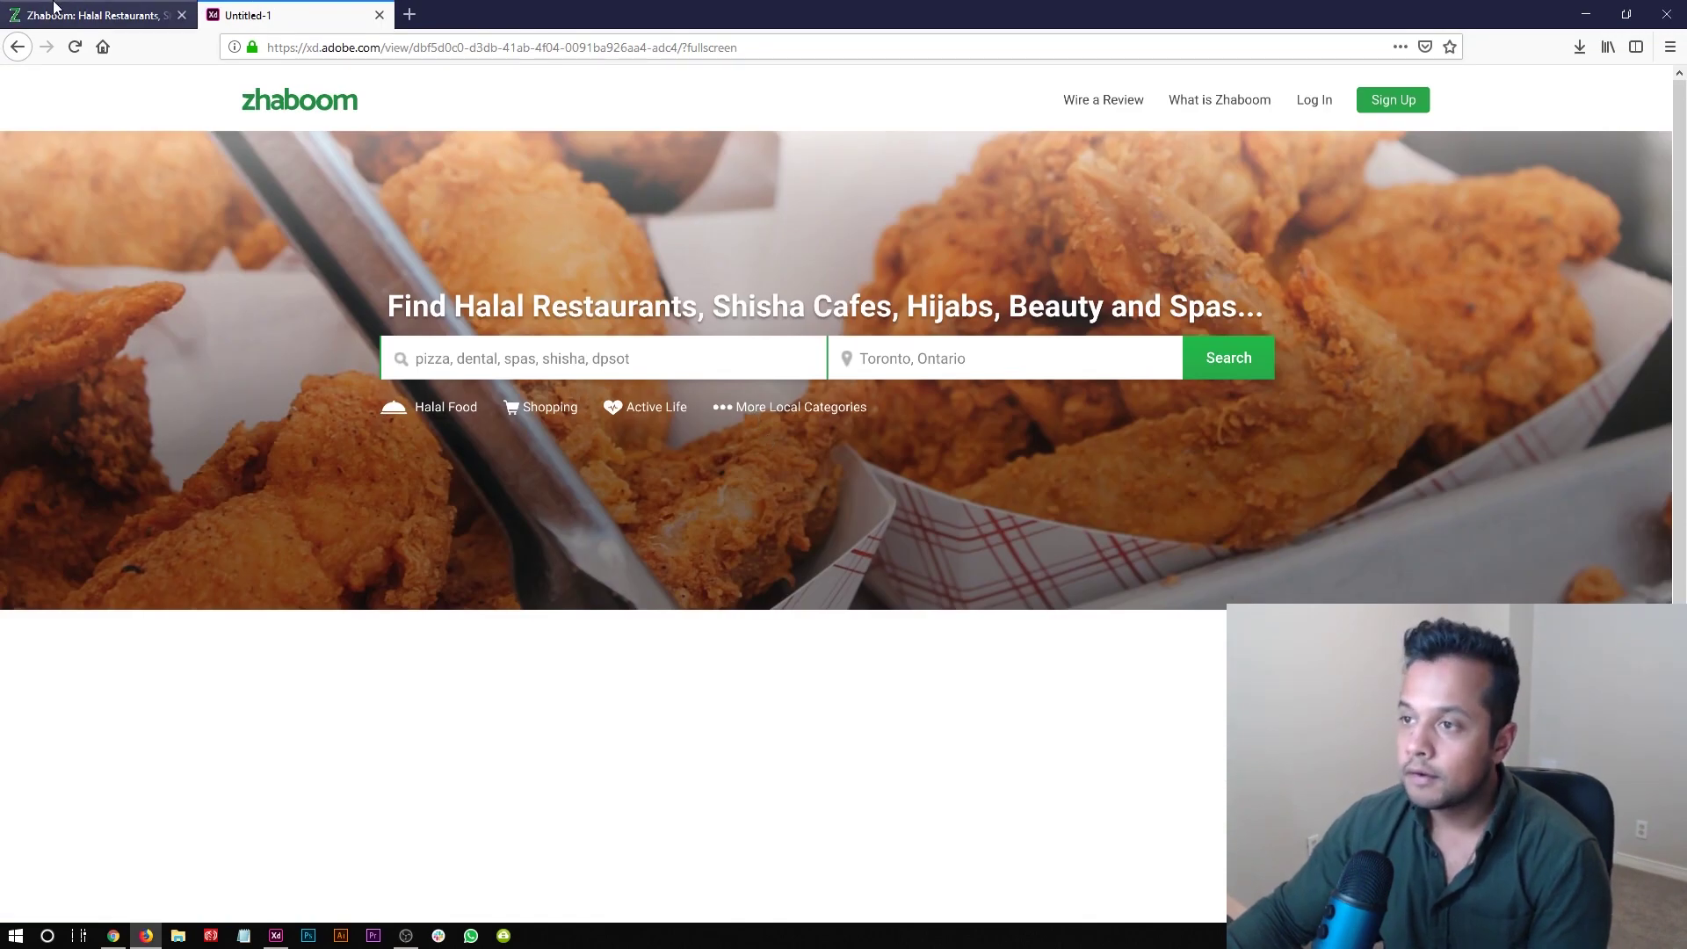
pyautogui.click(96, 15)
pyautogui.scroll(2, 431, 140)
pyautogui.tripleClick(431, 107)
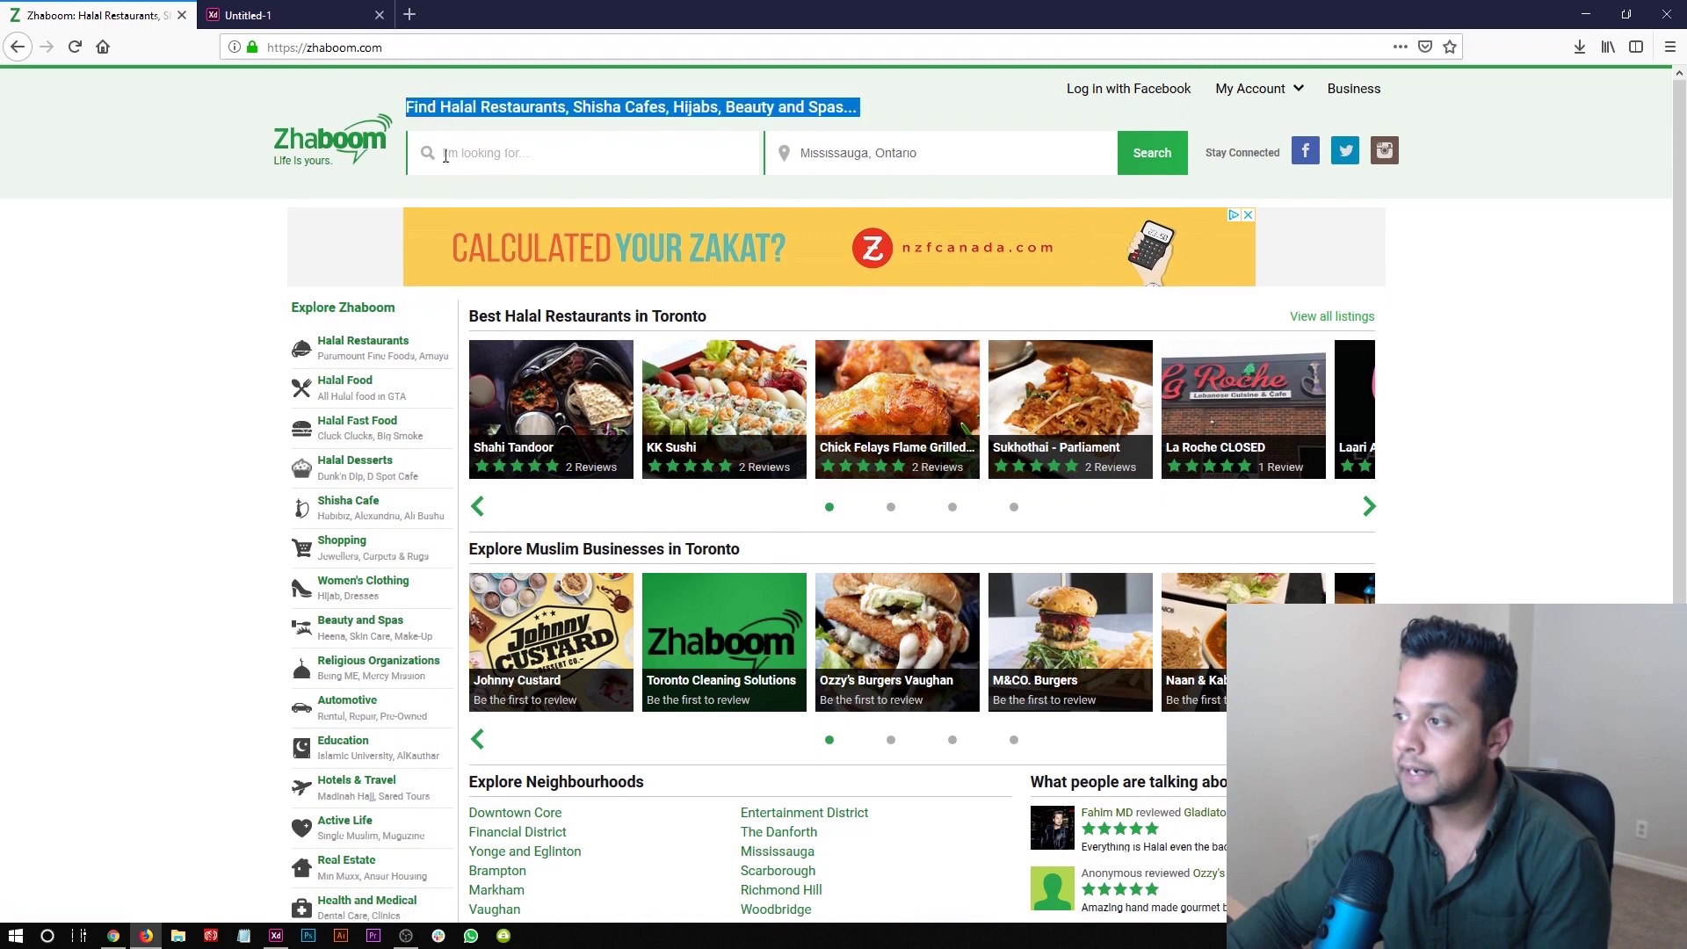
pyautogui.click(905, 151)
pyautogui.hotkey('ctrl', 'Tab')
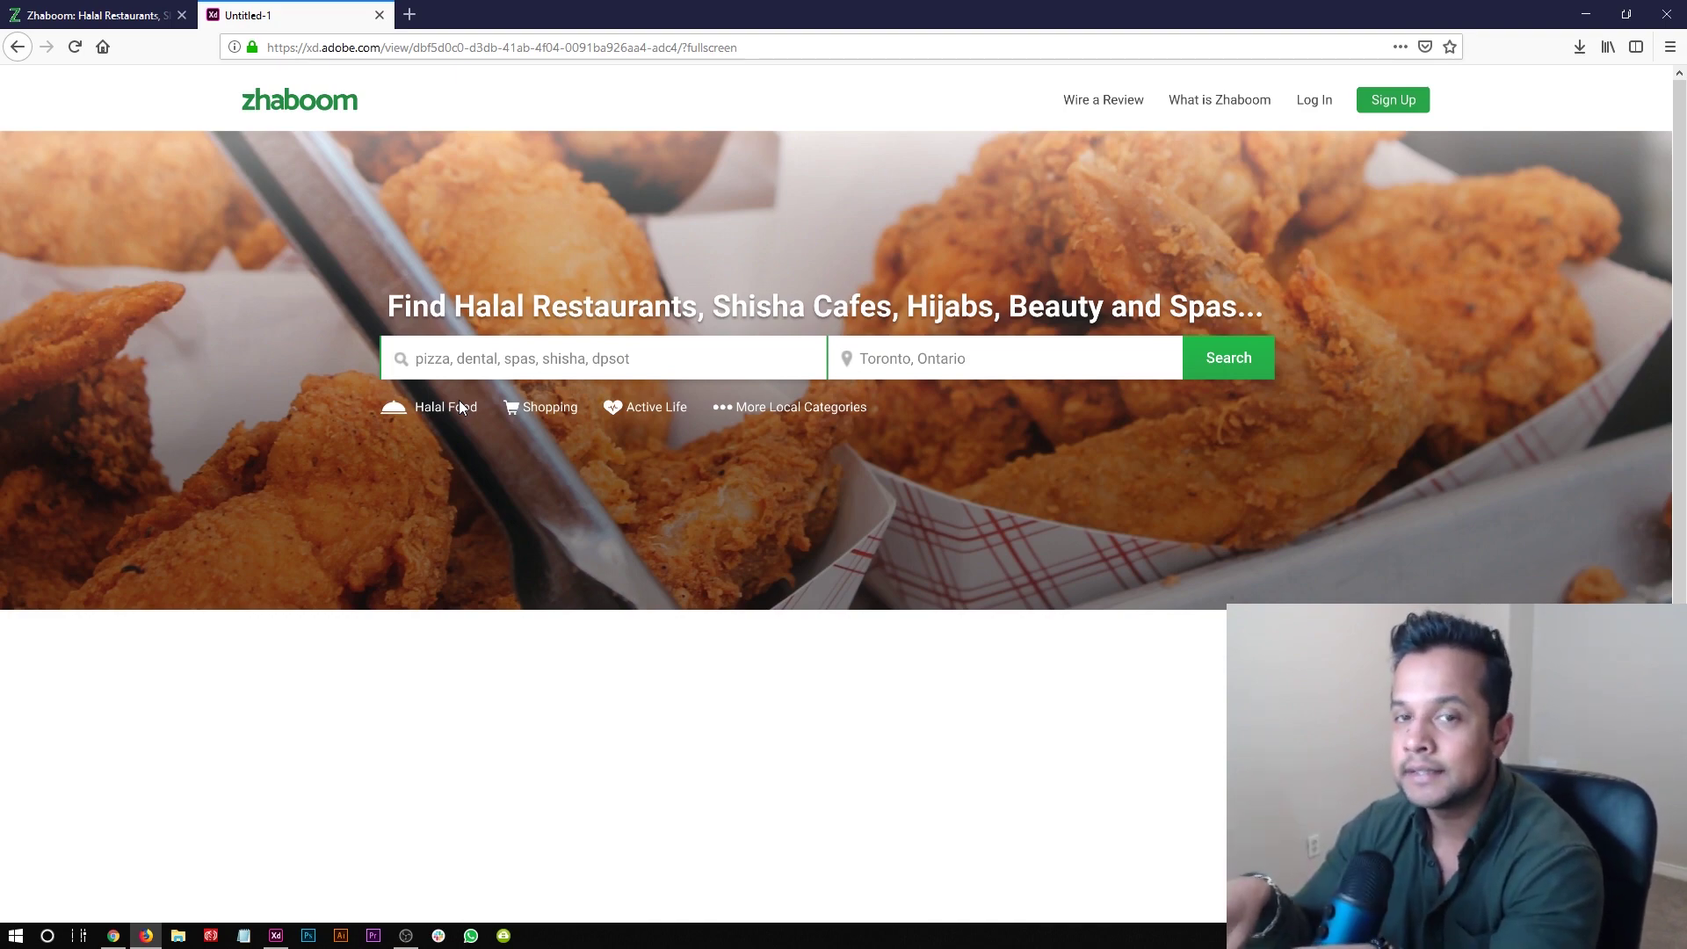
pyautogui.hotkey('ctrl', 'Tab')
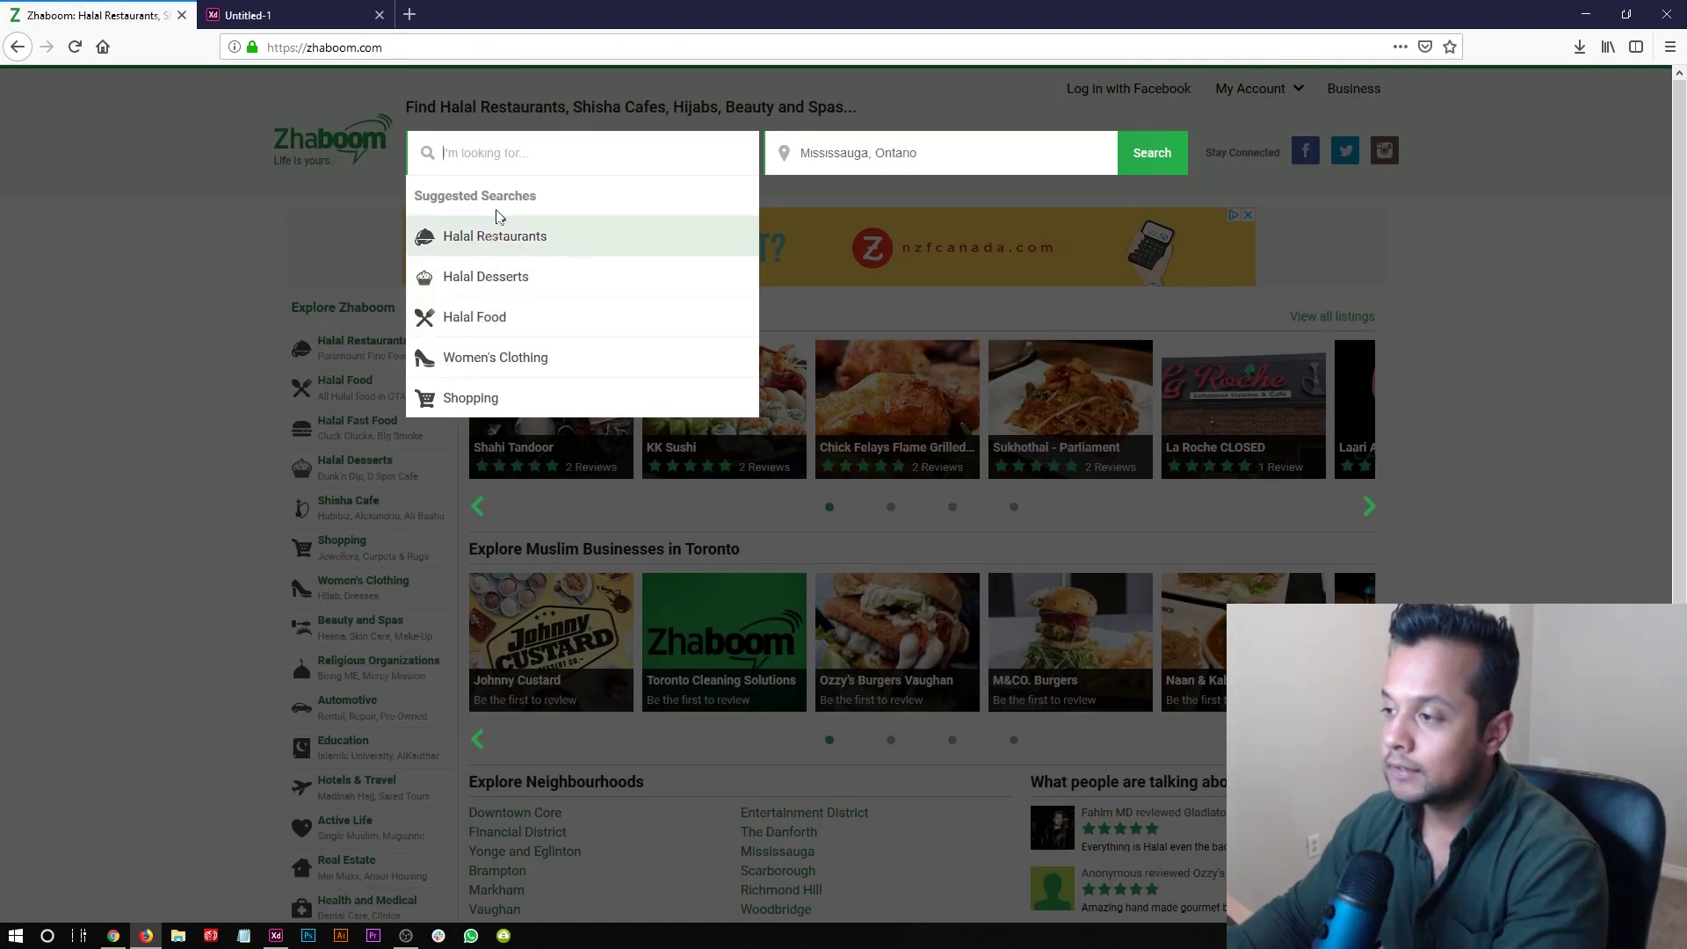
pyautogui.hotkey('ctrl', 'Tab')
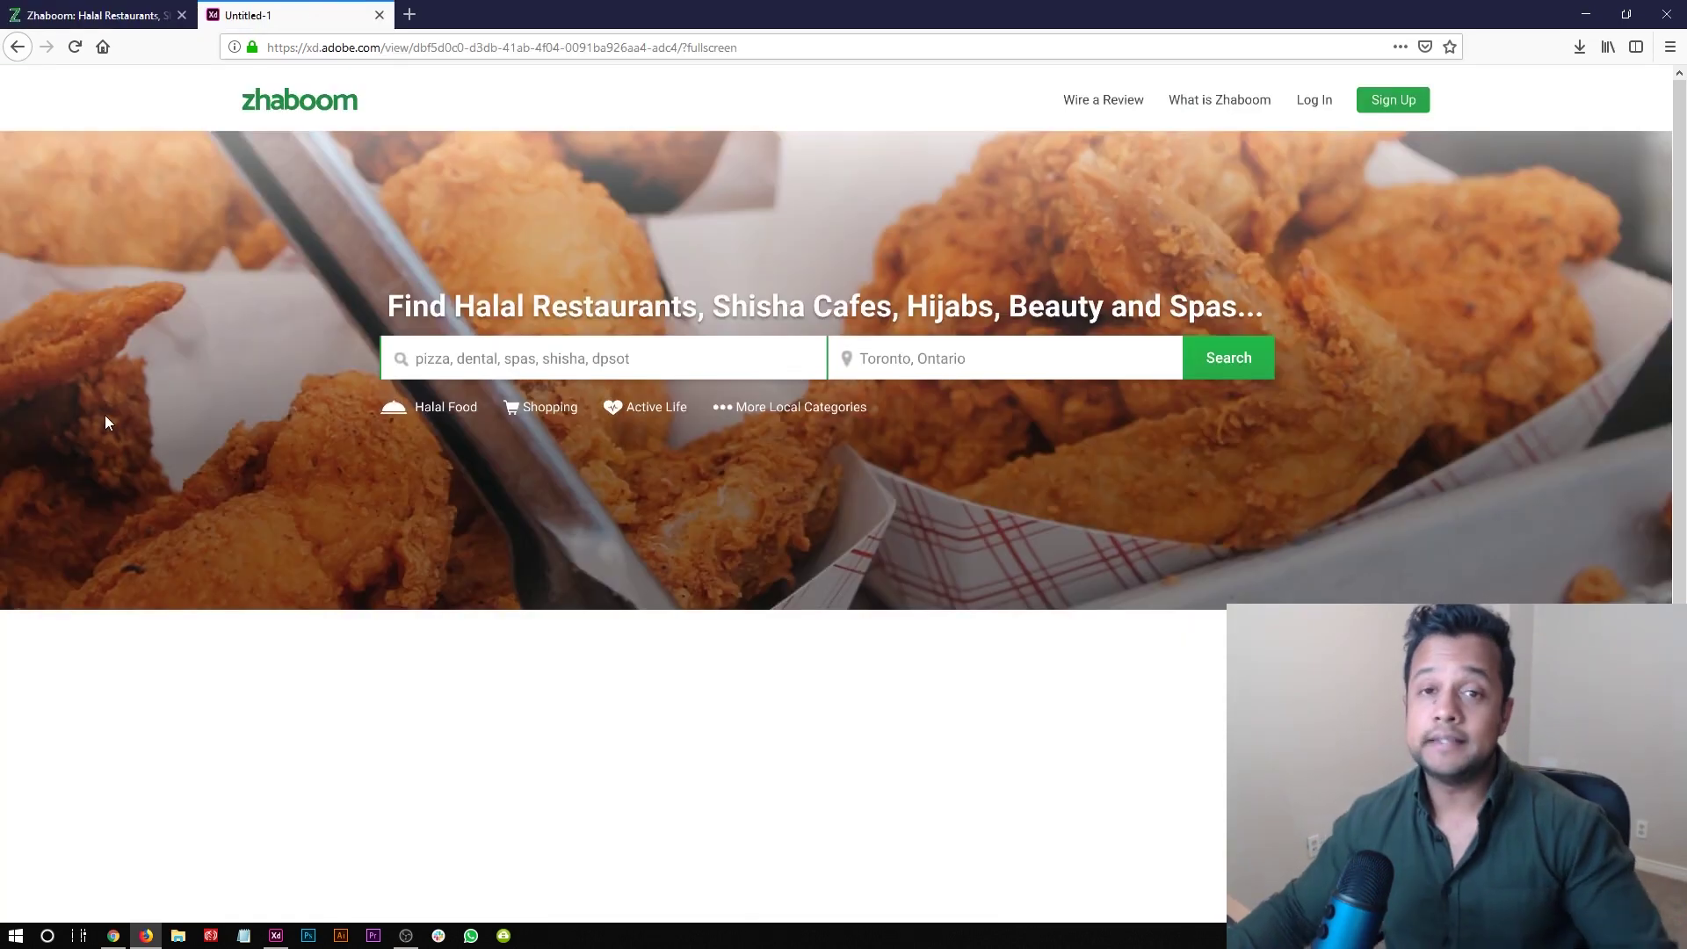